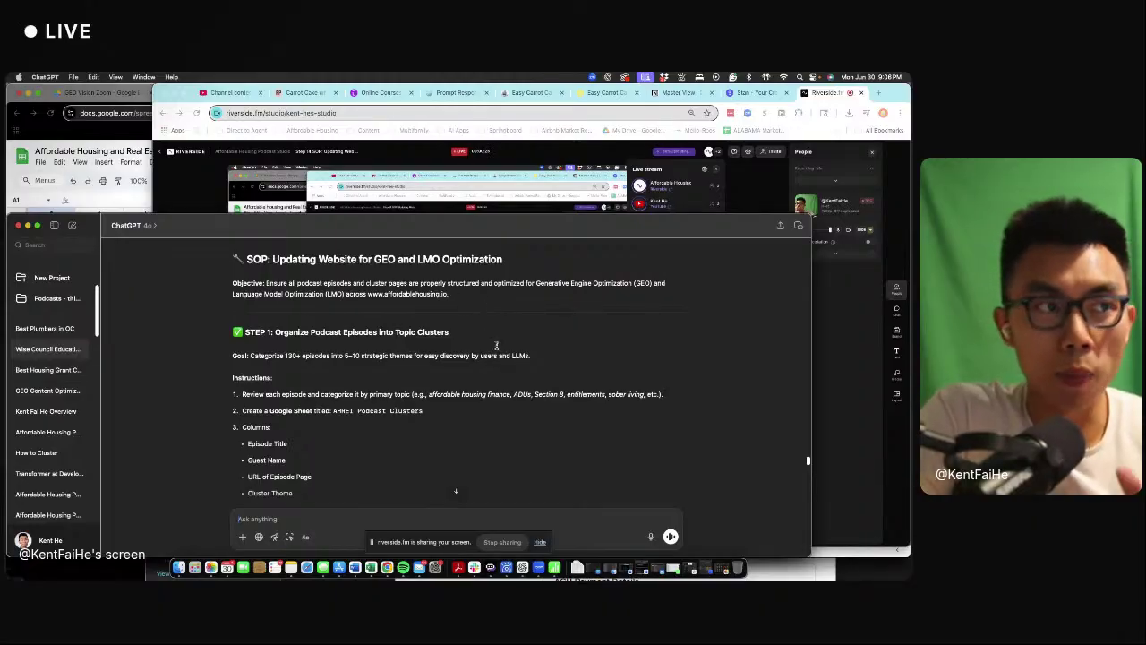
- Read the goal and instructions of Step 1 of the website optimization SOP in the ChatGPT conversation
mouse_move(498, 341)
left_mouse_down()
mouse_move(514, 402)
mouse_move(519, 337)
left_mouse_up()
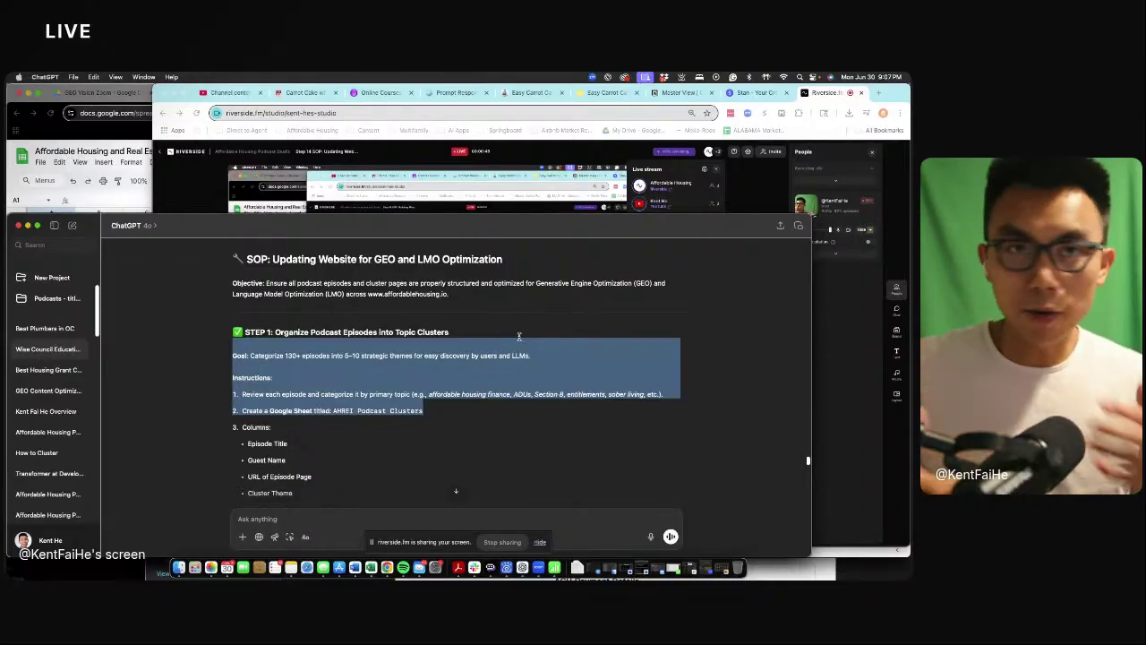
left_click(519, 337)
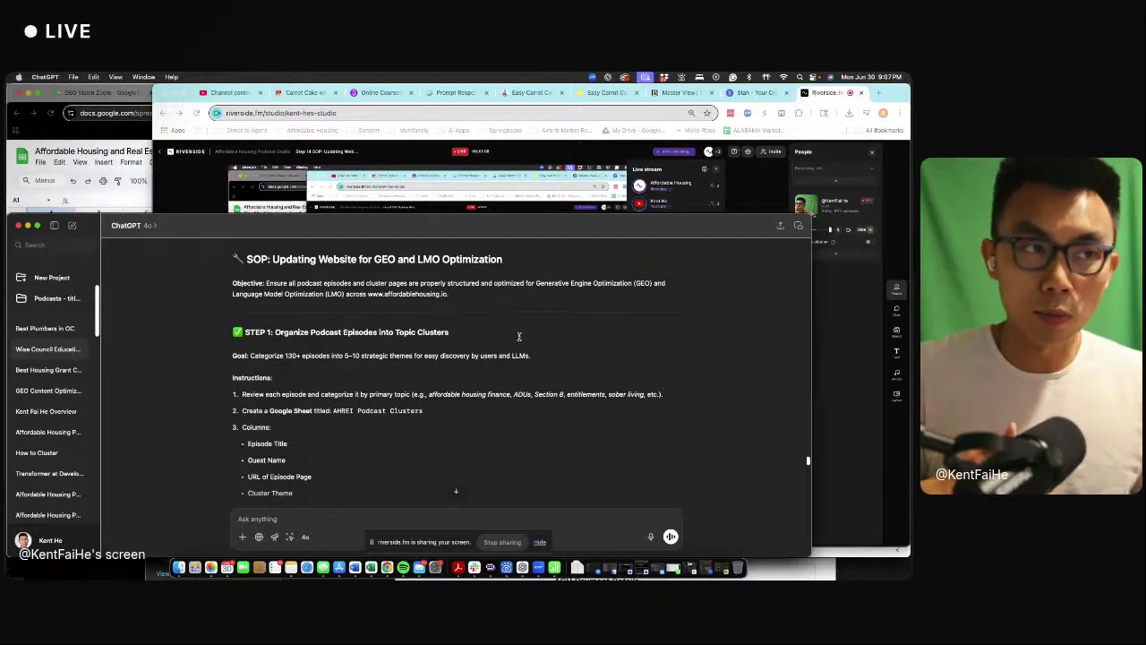
scroll(519, 337, "down", 1)
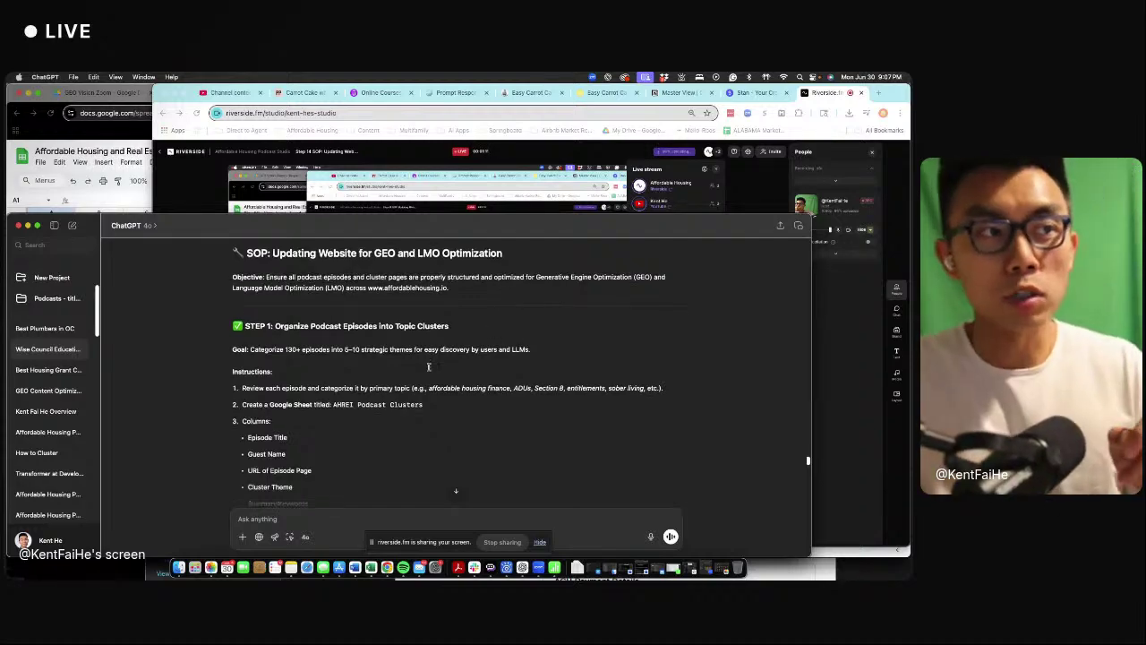
left_click_drag(362, 343, 445, 355)
left_click(434, 396)
left_click(446, 365)
left_click(457, 397)
left_click(445, 356)
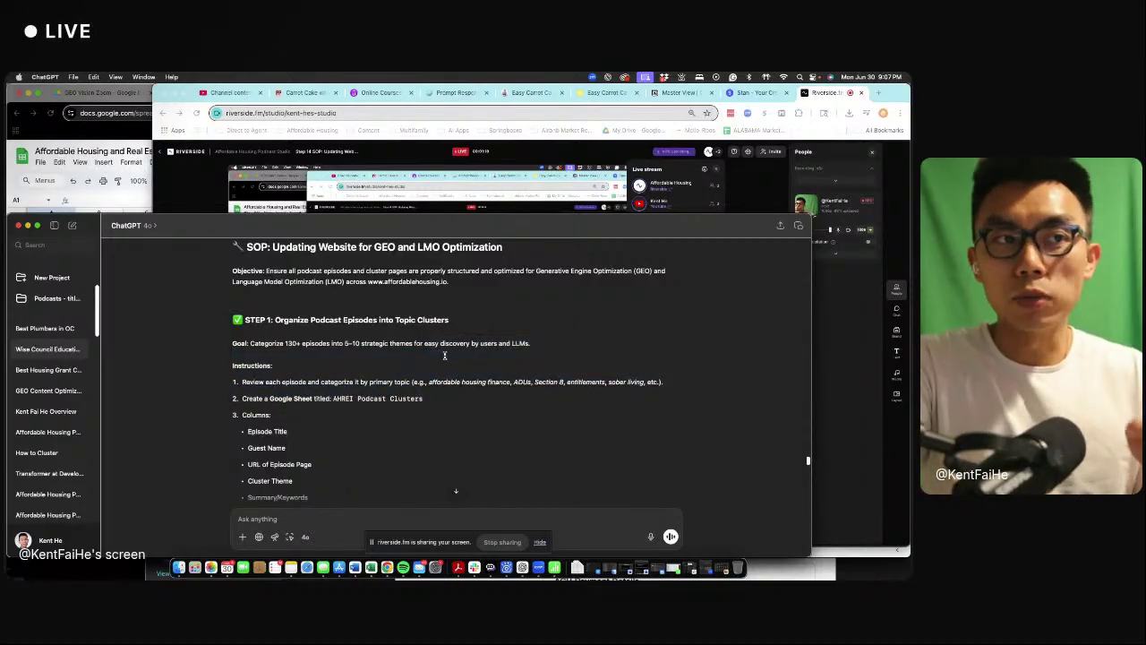
left_click_drag(445, 368, 460, 406)
left_click(448, 405)
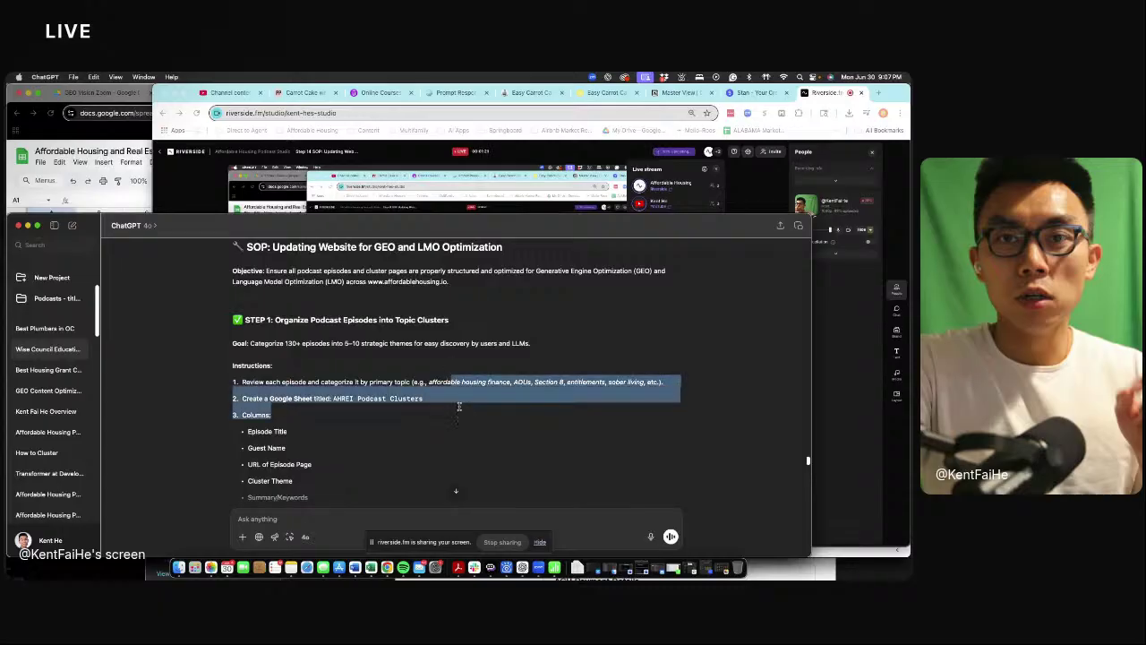
left_click(462, 405)
scroll(463, 400, "down", 1)
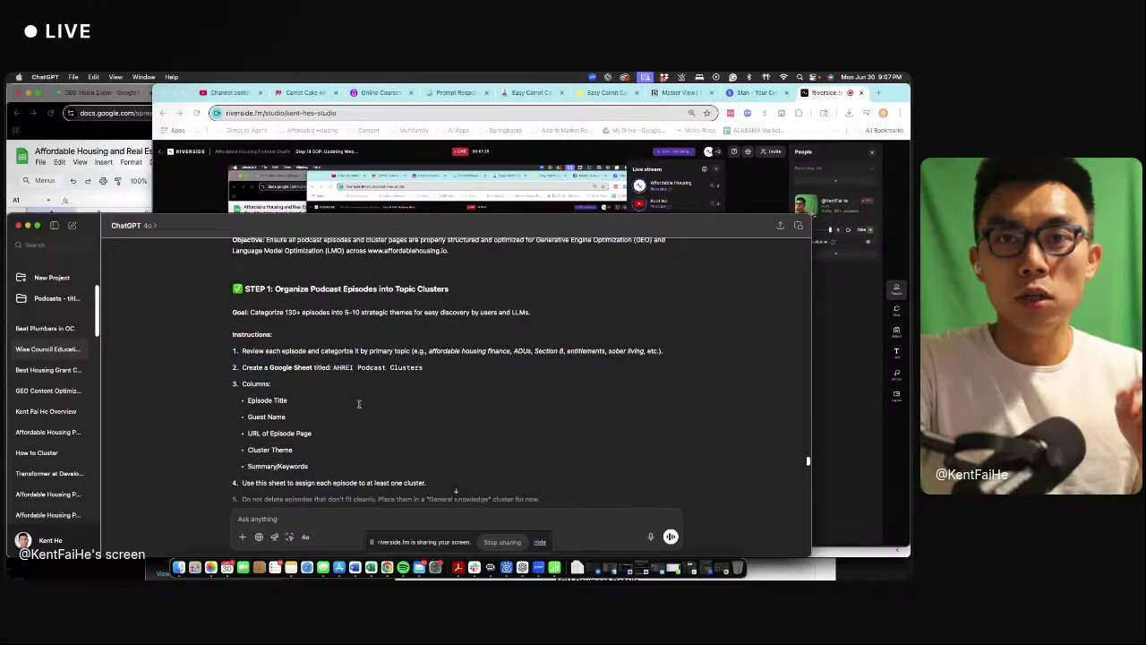
- Copy the sheet title AHREI Podcast Clusters from the SOP and rename the open Google Sheets spreadsheet with it
left_click_drag(420, 368, 334, 371)
key("super+c")
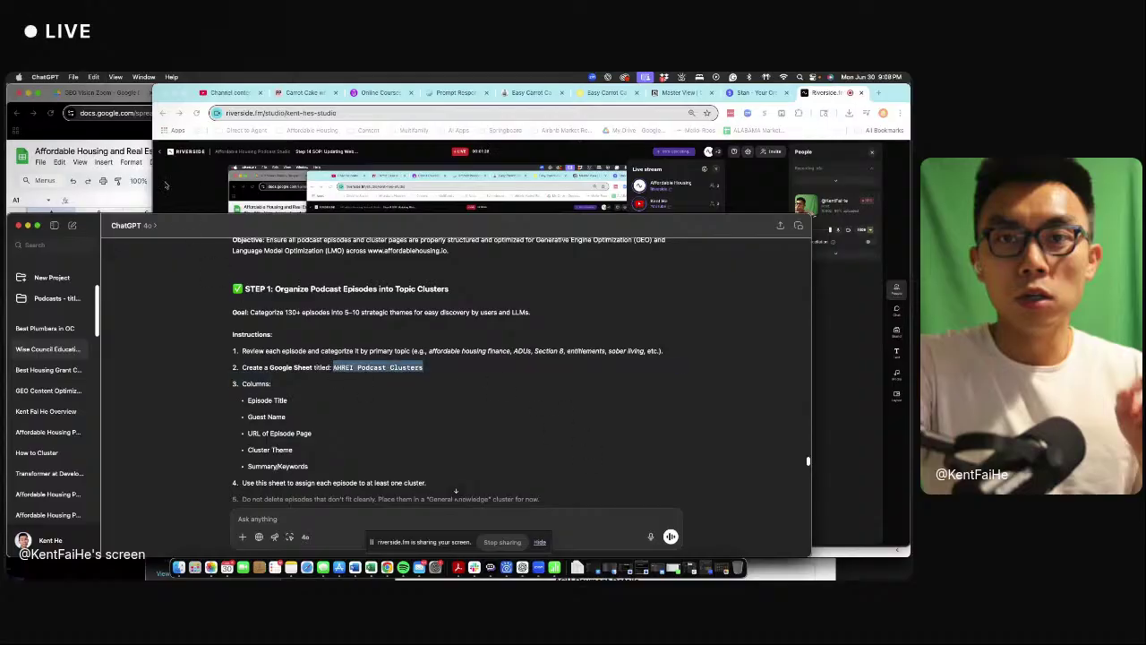
left_click(149, 154)
left_click(149, 154)
key("super+v")
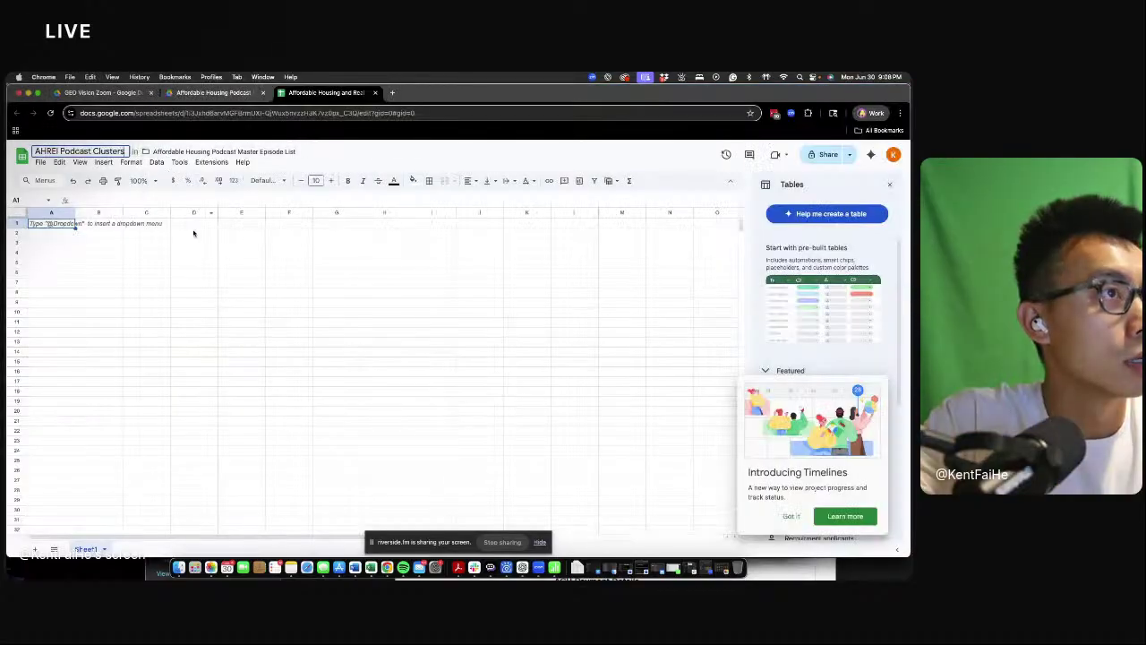
left_click(194, 240)
- Close the Tables suggestions and narrow the spreadsheet window so the SOP's column list shows beside it
left_click(889, 183)
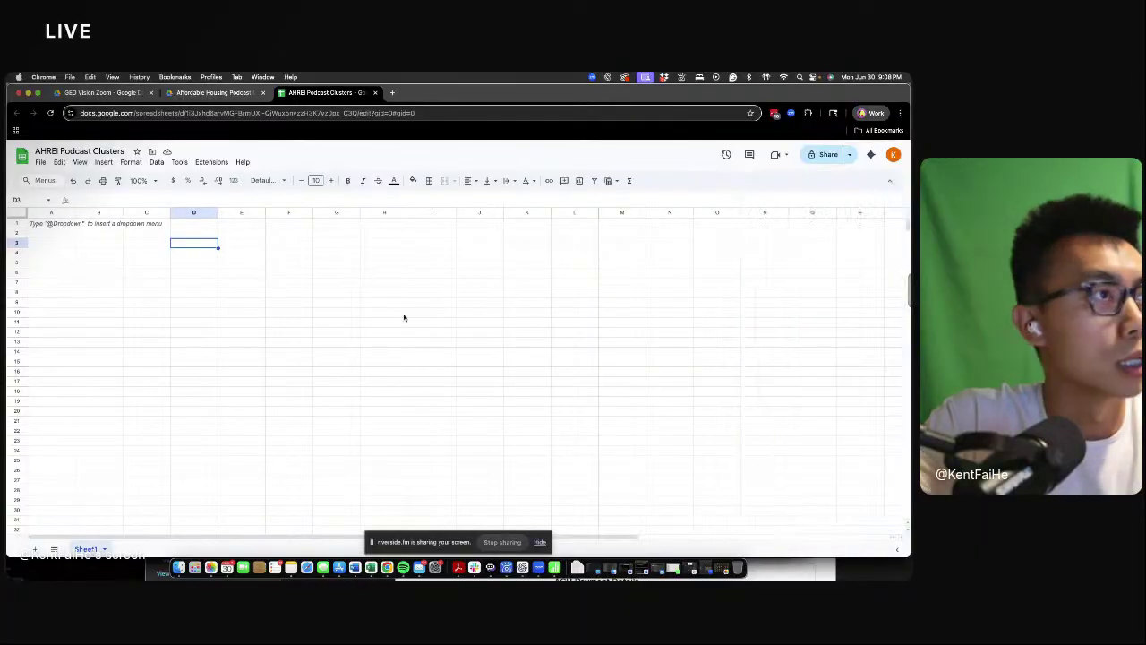
left_click_drag(9, 93, 338, 93)
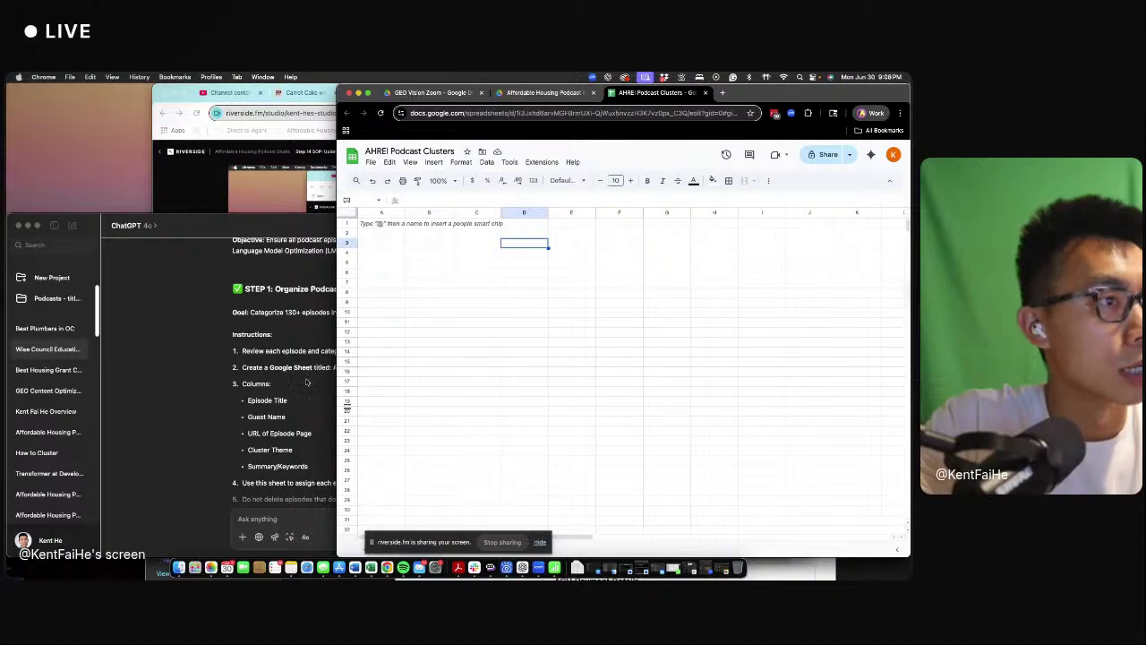
left_click(275, 377)
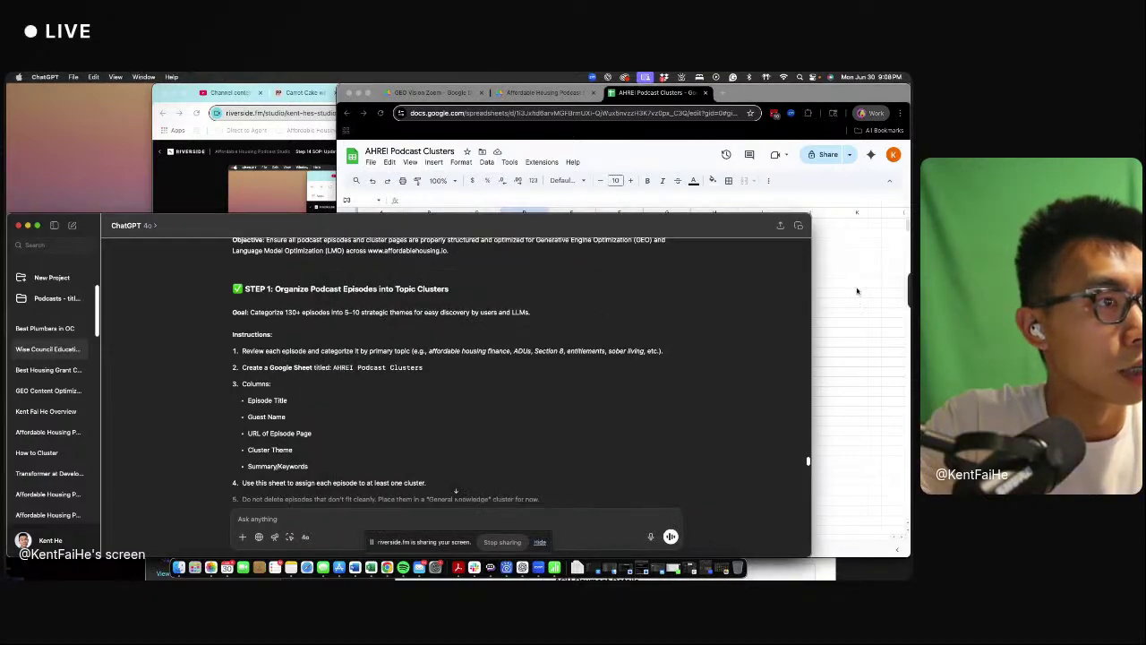
left_click(858, 290)
- Enter the headers Episode Title, Guest Name, URL of Episode Page, Cluster Theme and Summary/Keywords in cells A1 to E1
left_click(379, 224)
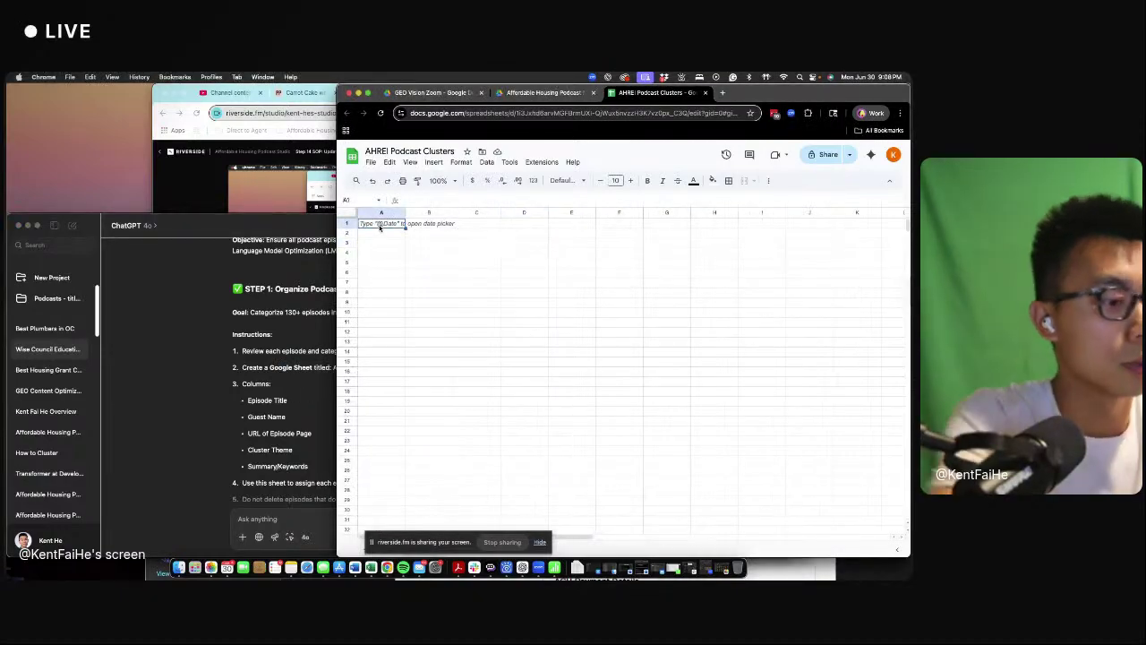
type("Episode Title")
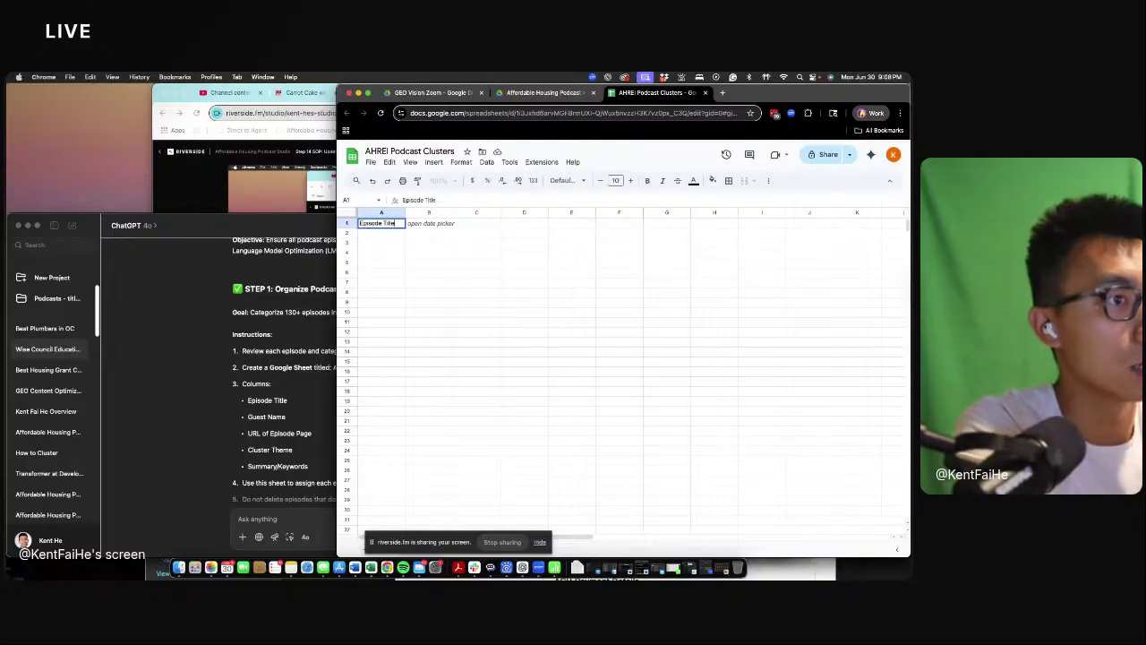
key("Tab")
type("Guest Name")
key("Tab")
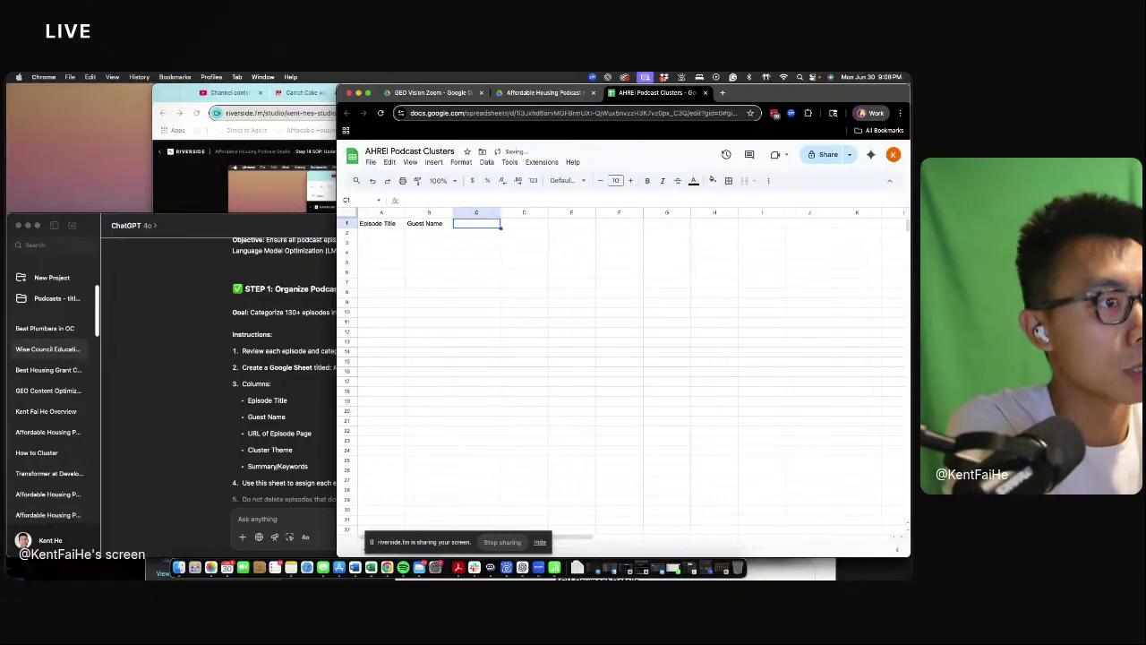
type("URL of Episode")
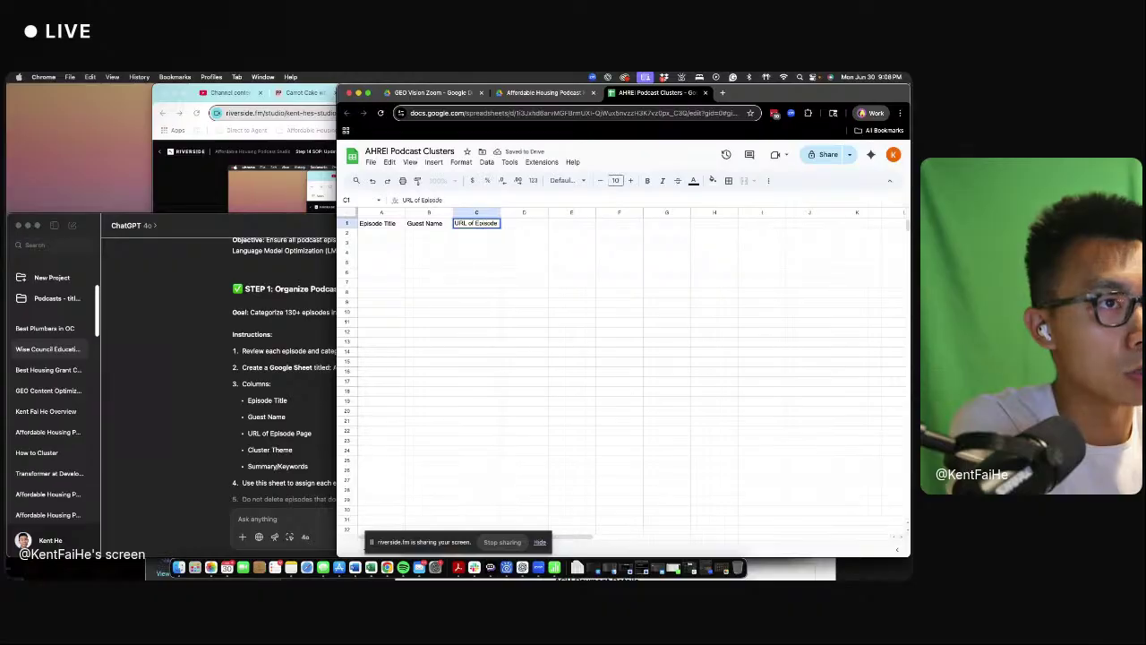
type(" Page")
key("Tab")
type("Cl")
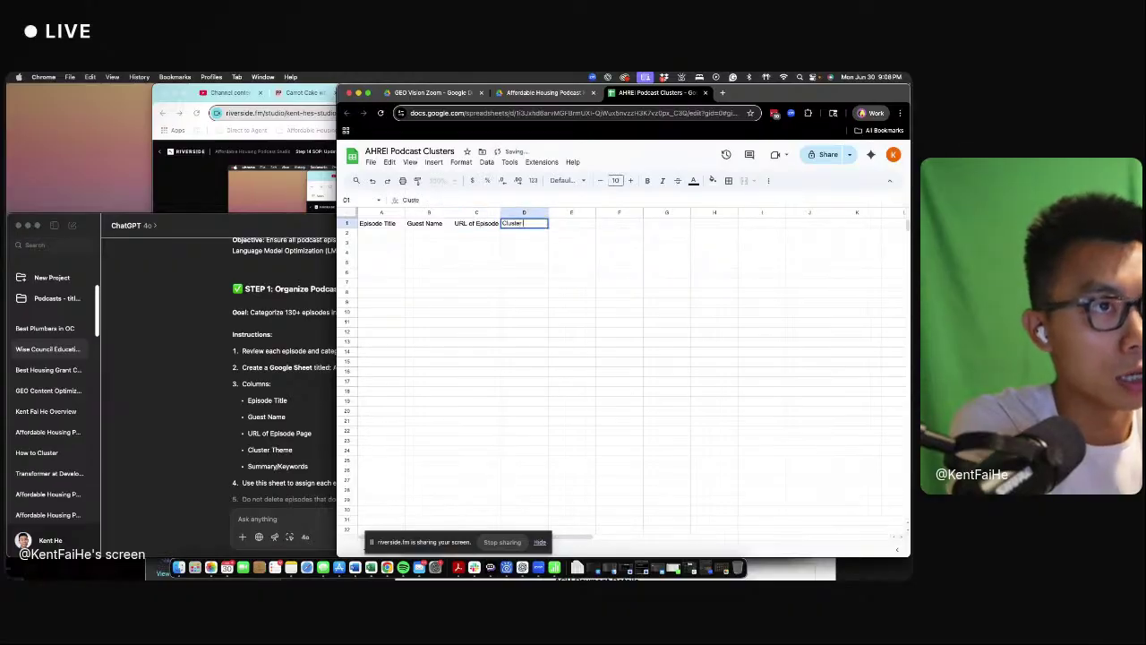
key("Tab")
type("Summ")
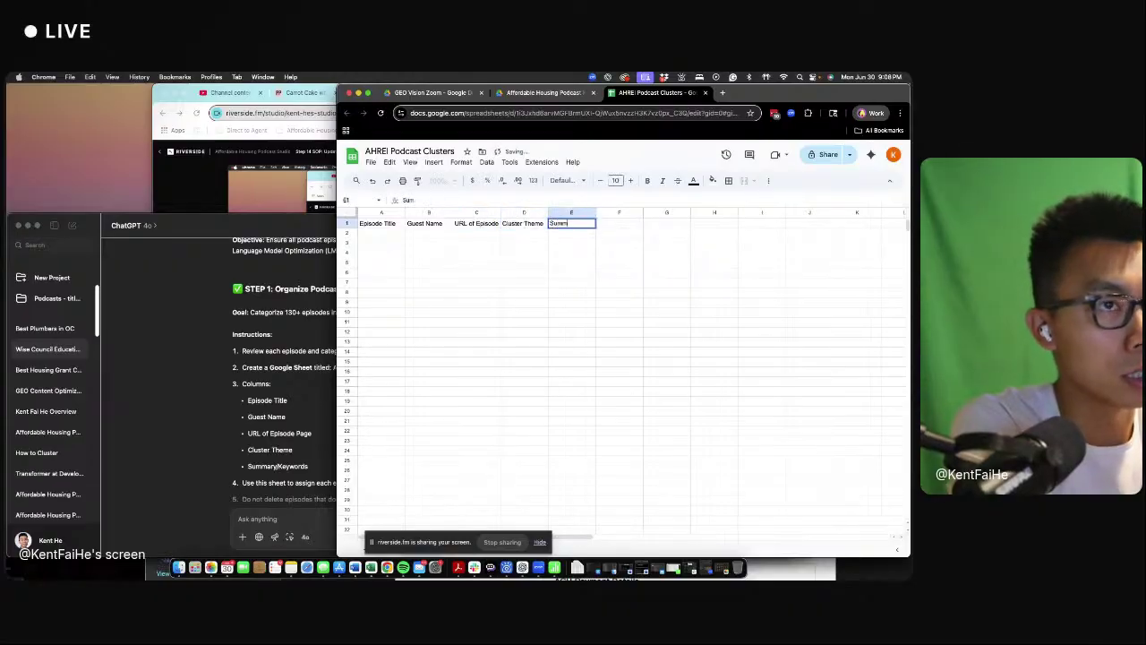
type("ary/Keywords")
key("Return")
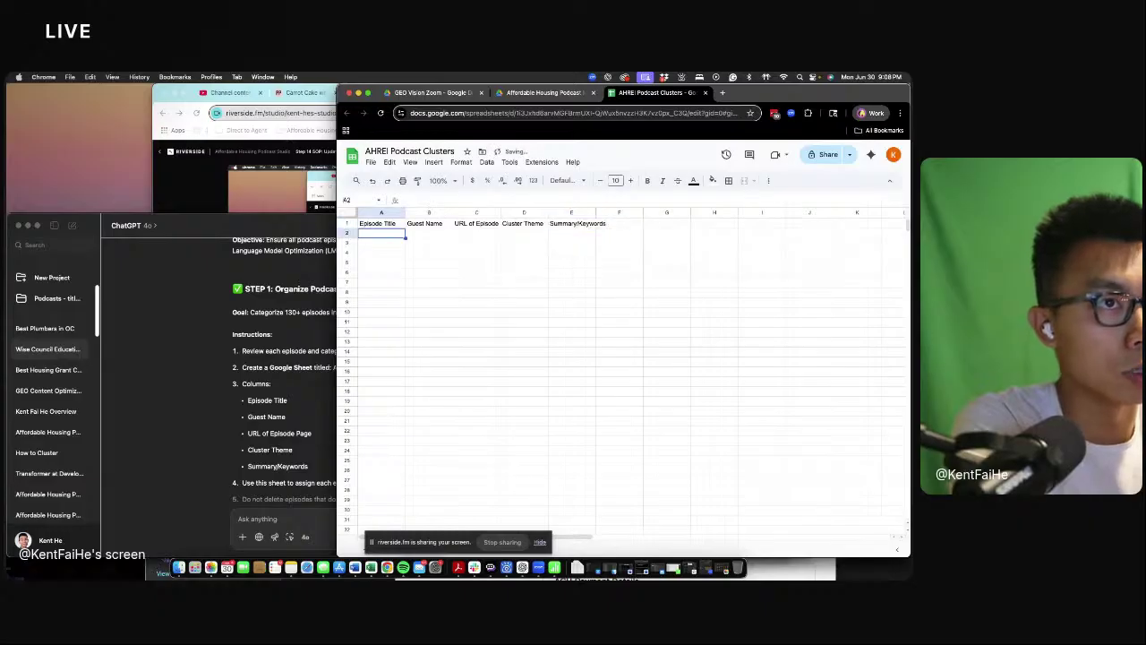
- Switch to ChatGPT and read the remaining Step 1 instructions and the Step 2 instructions for creating cluster pages
key("super+Tab")
scroll(408, 430, "down", 2)
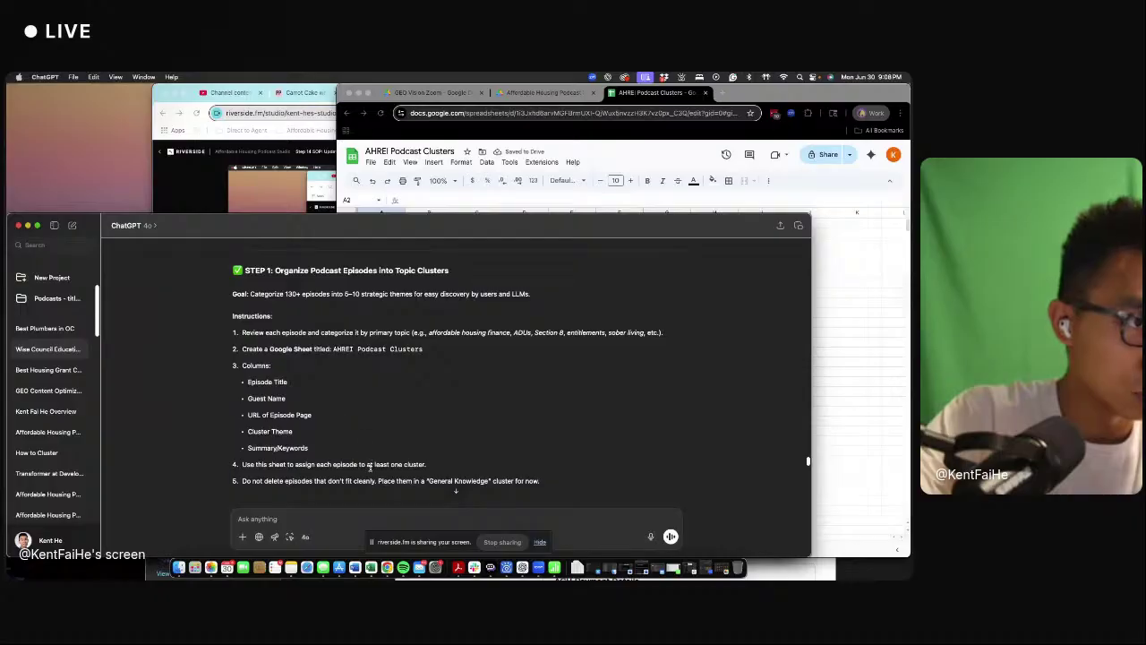
left_click_drag(371, 466, 510, 482)
left_click(535, 482)
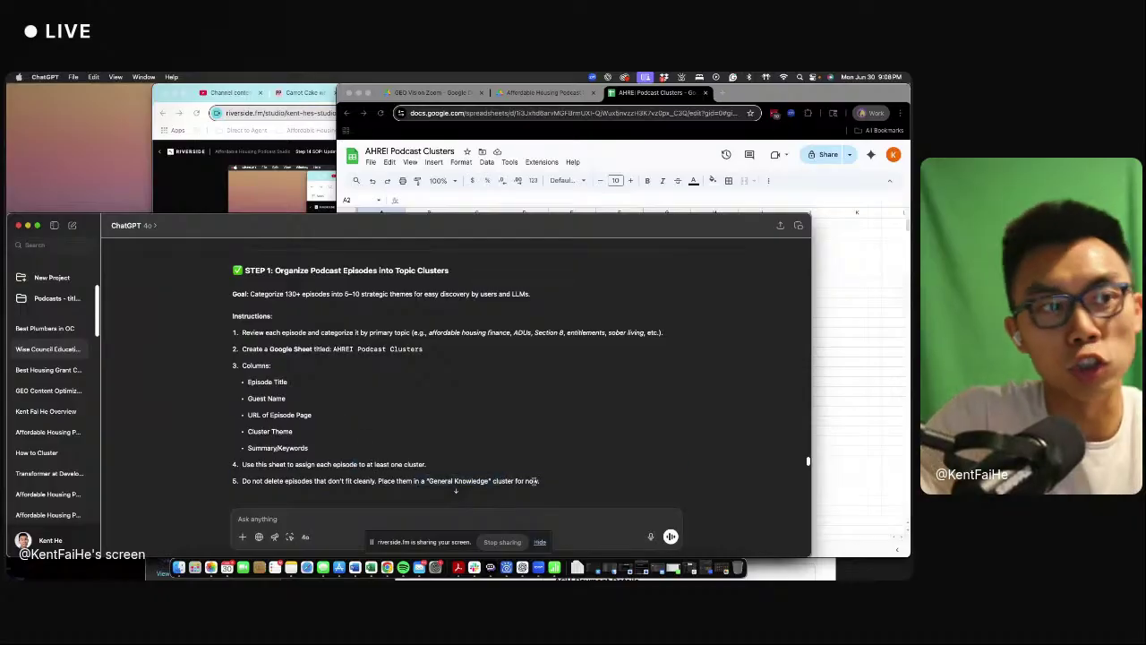
scroll(486, 466, "down", 3)
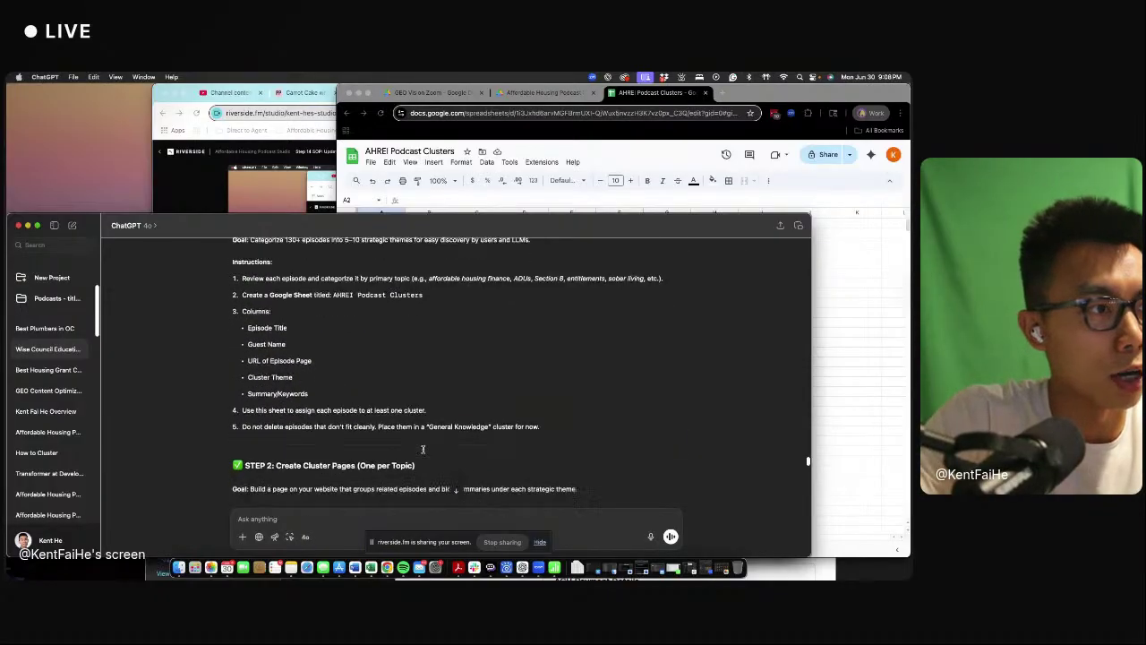
scroll(422, 449, "down", 6)
left_click_drag(353, 398, 354, 444)
left_click(355, 444)
scroll(355, 444, "down", 4)
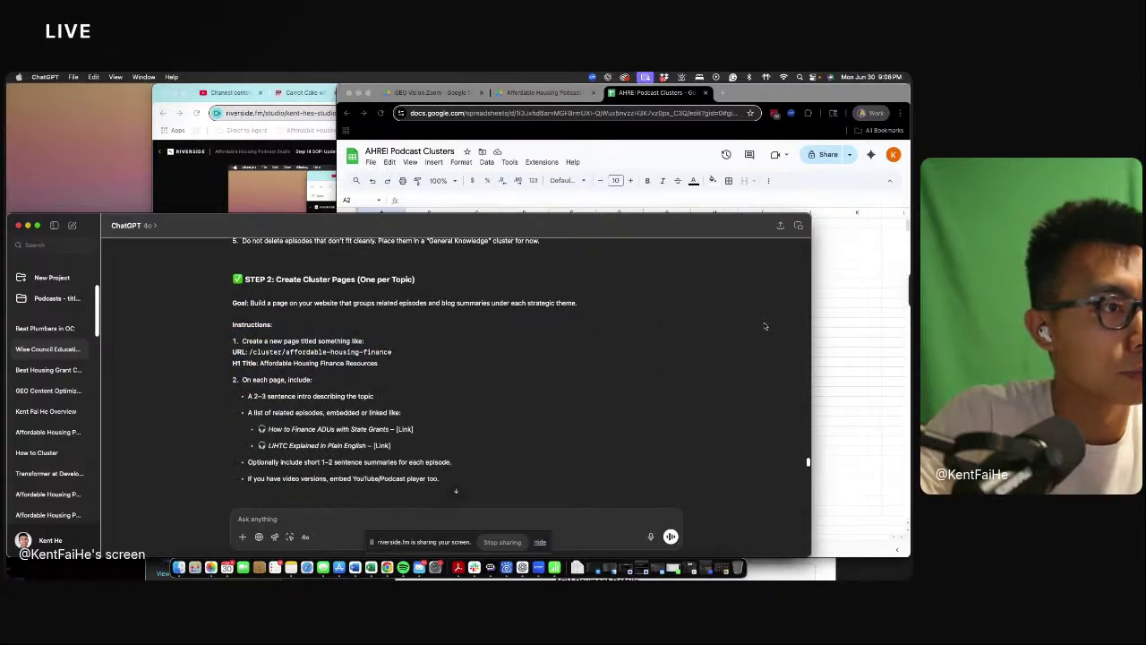
- Return to the spreadsheet and enter the header 2-3 Sentence Intro in cell F1
left_click(855, 276)
left_click(611, 224)
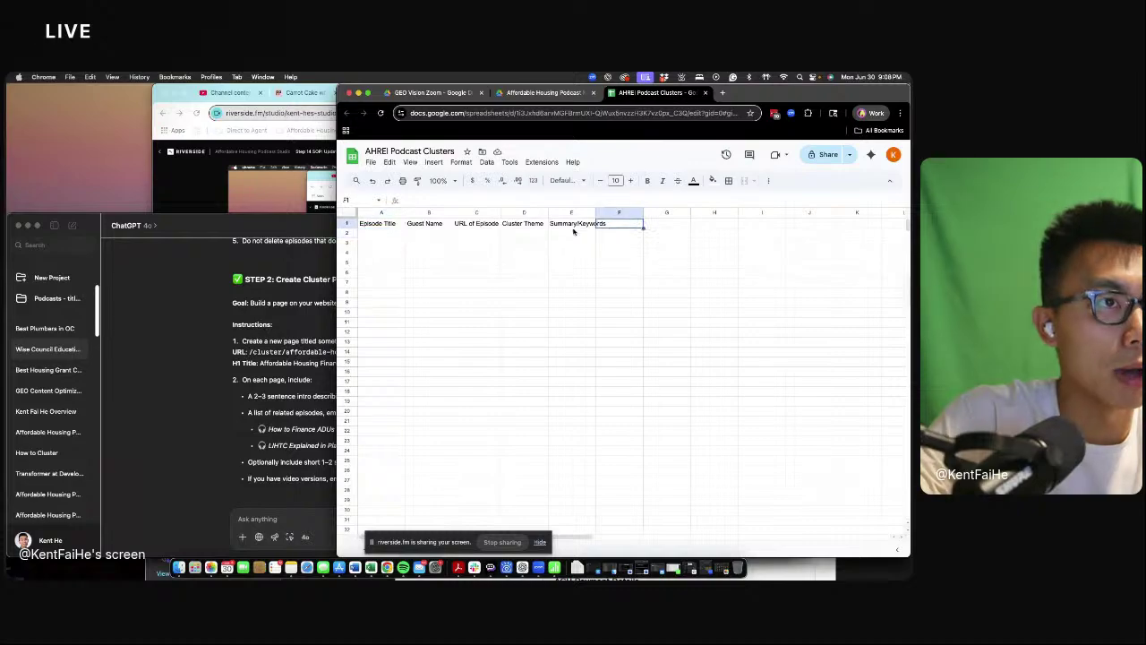
type("2-3 Sente")
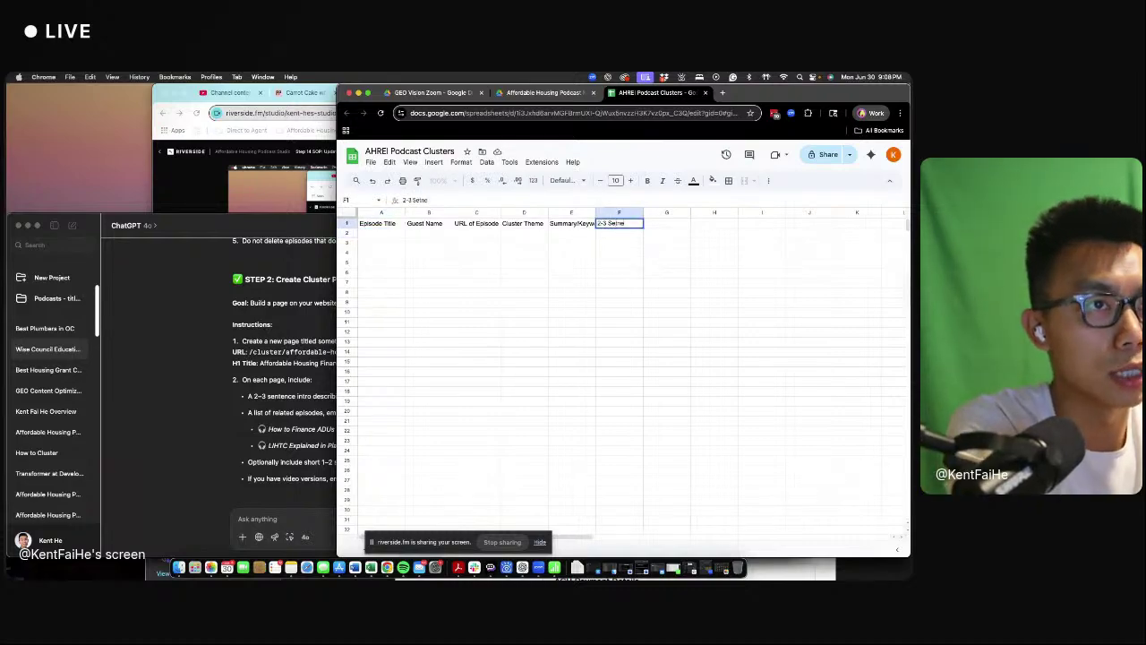
type("l")
type("tence ")
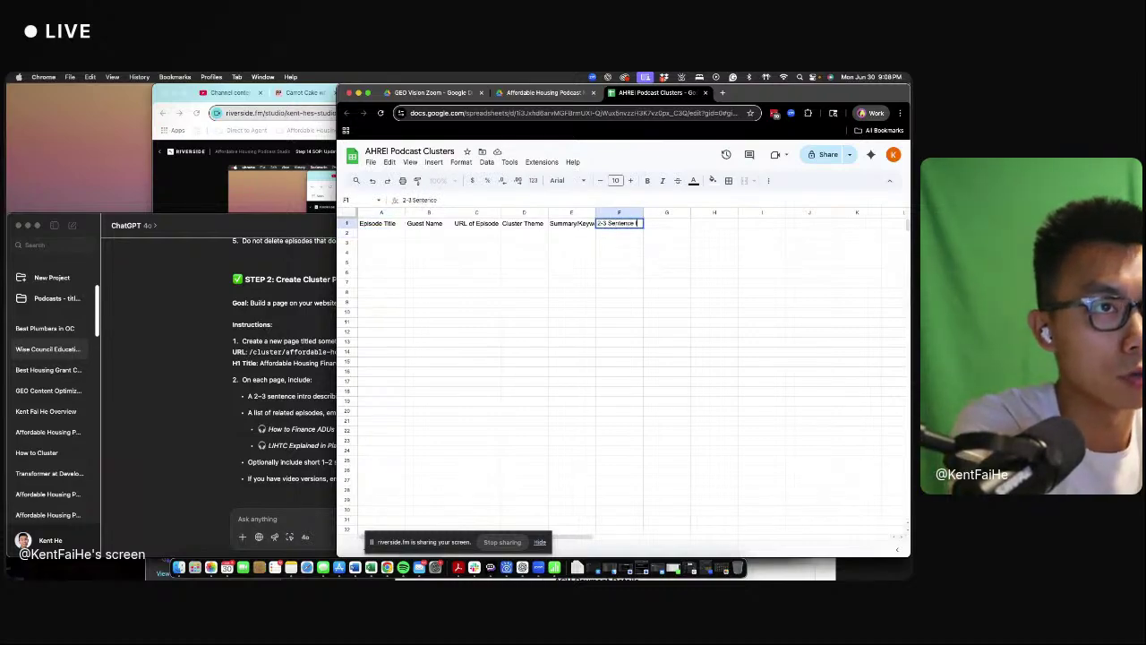
type("Intro")
key("Return")
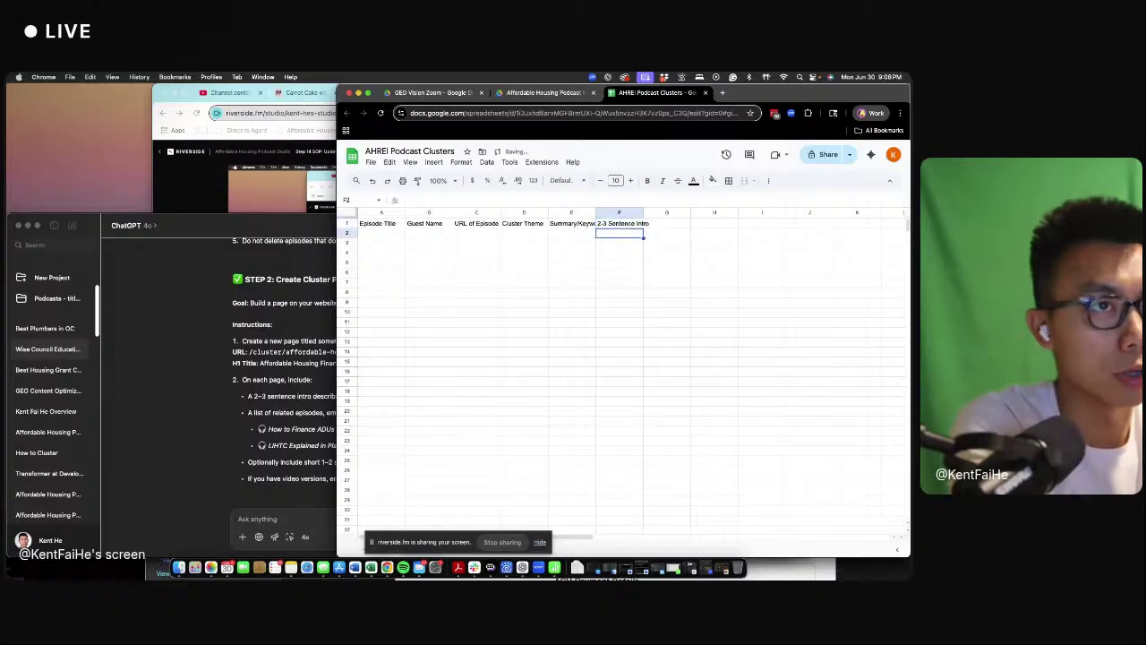
- Review in ChatGPT what each cluster page must include and the Step 3 instructions on individual episode URL pages
left_click(304, 396)
left_click_drag(401, 412, 336, 408)
left_click(327, 413)
left_click(410, 415)
left_click(336, 408)
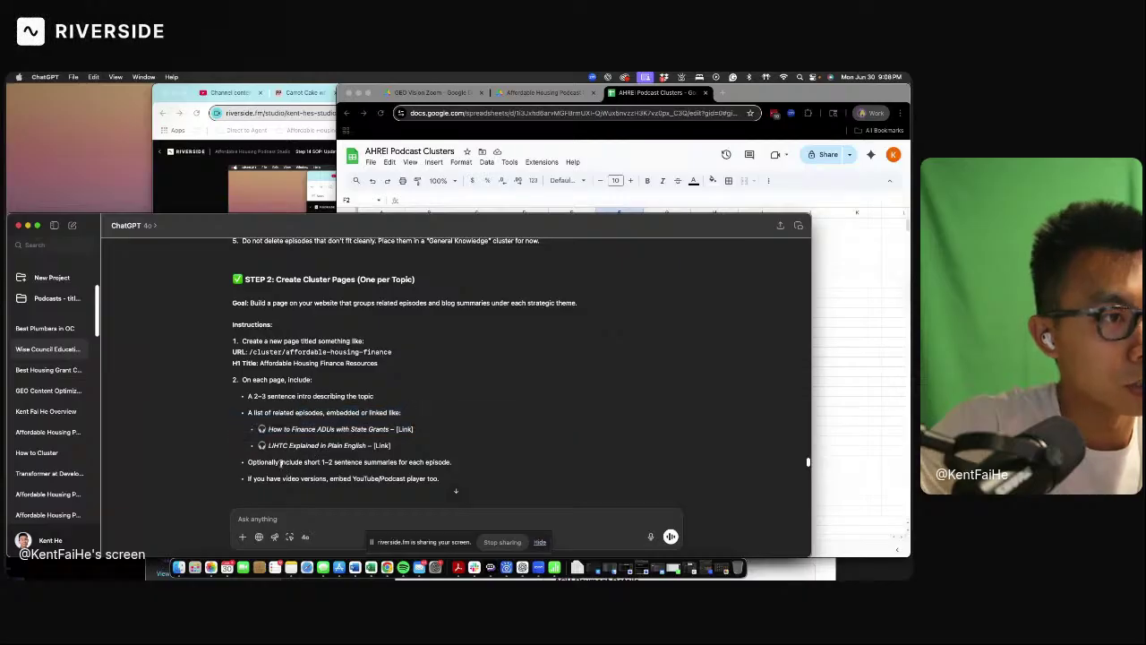
left_click_drag(281, 462, 362, 463)
left_click(353, 461)
left_click(372, 462)
left_click(442, 463)
left_click(362, 462)
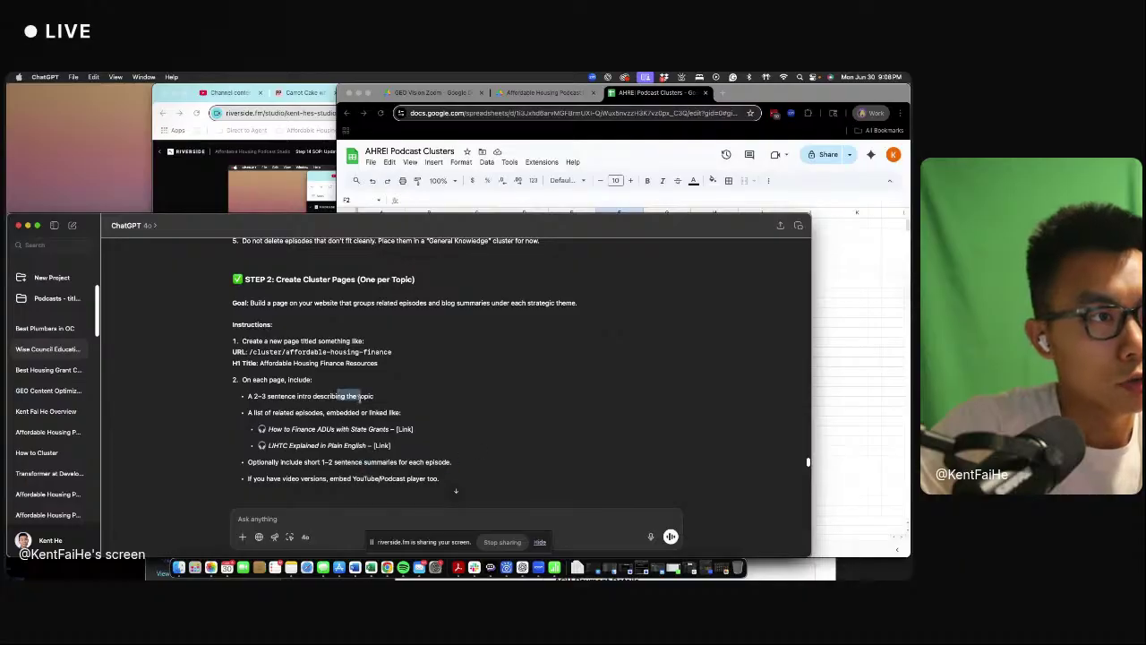
left_click(360, 398)
left_click_drag(436, 462, 377, 462)
left_click(377, 461)
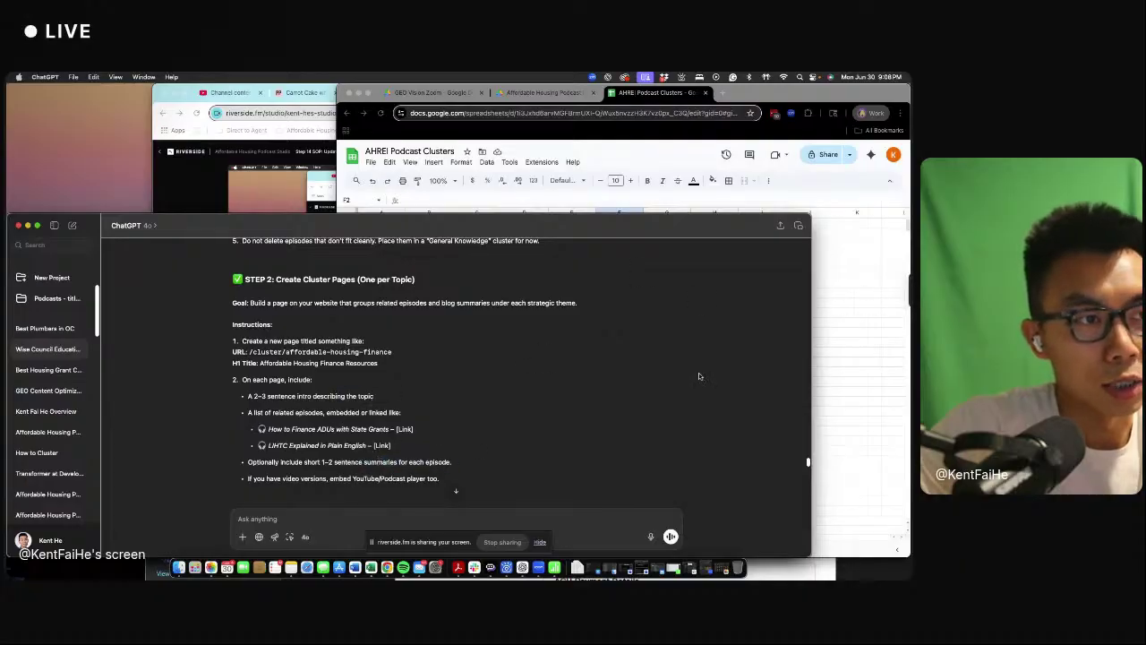
scroll(376, 478, "down", 5)
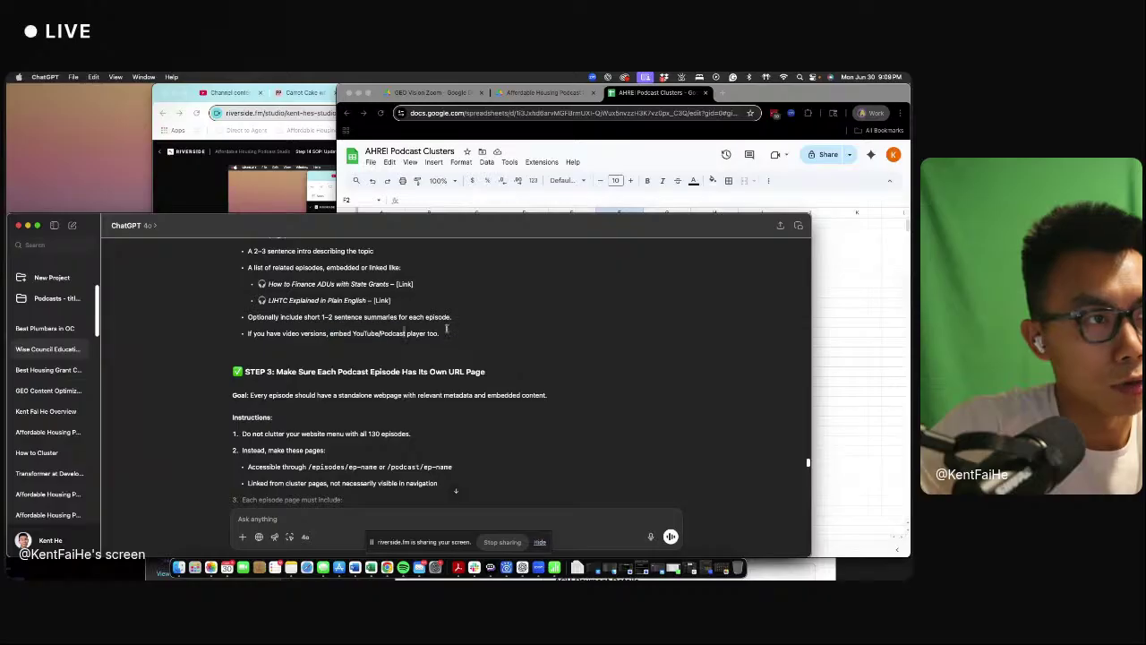
scroll(370, 405, "down", 1)
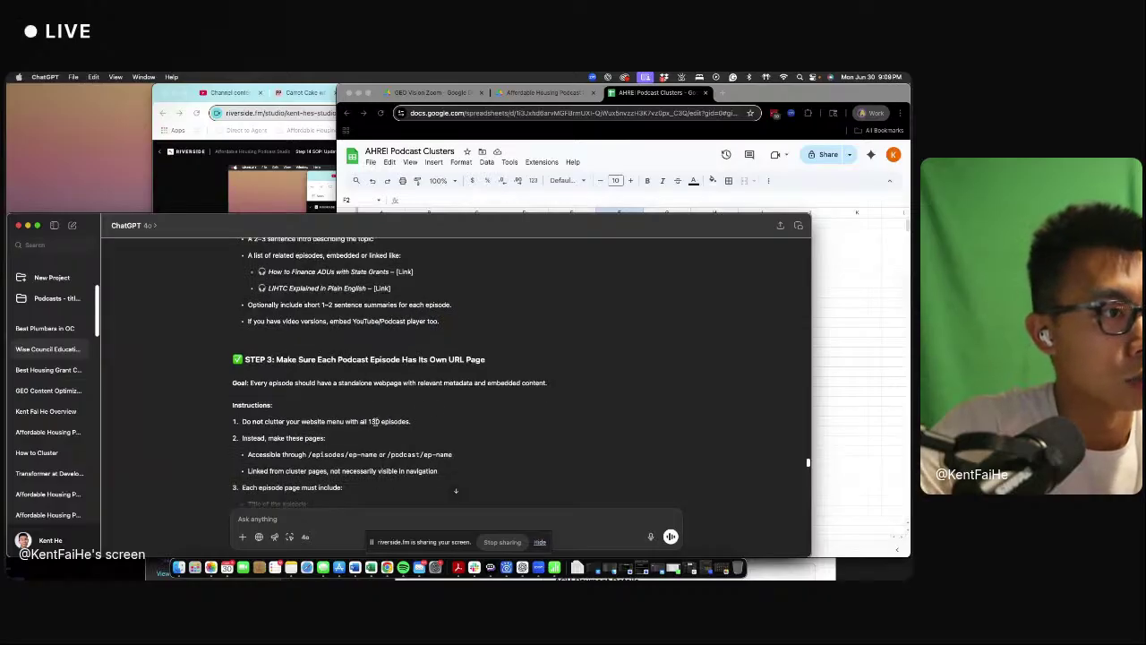
scroll(553, 372, "down", 2)
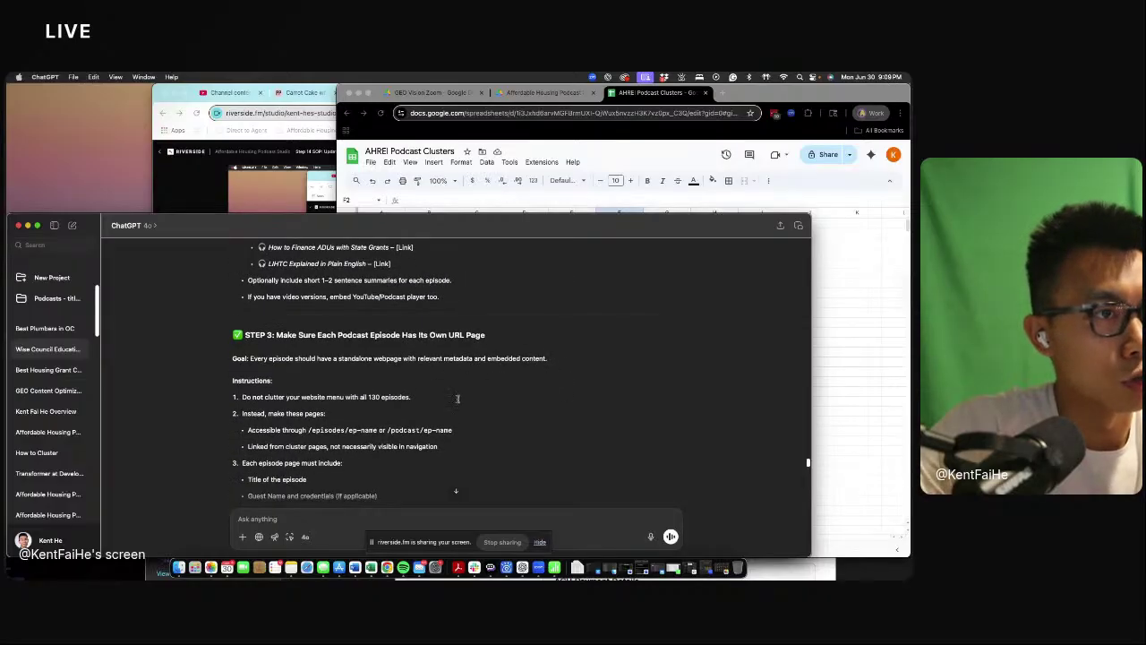
left_click(825, 308)
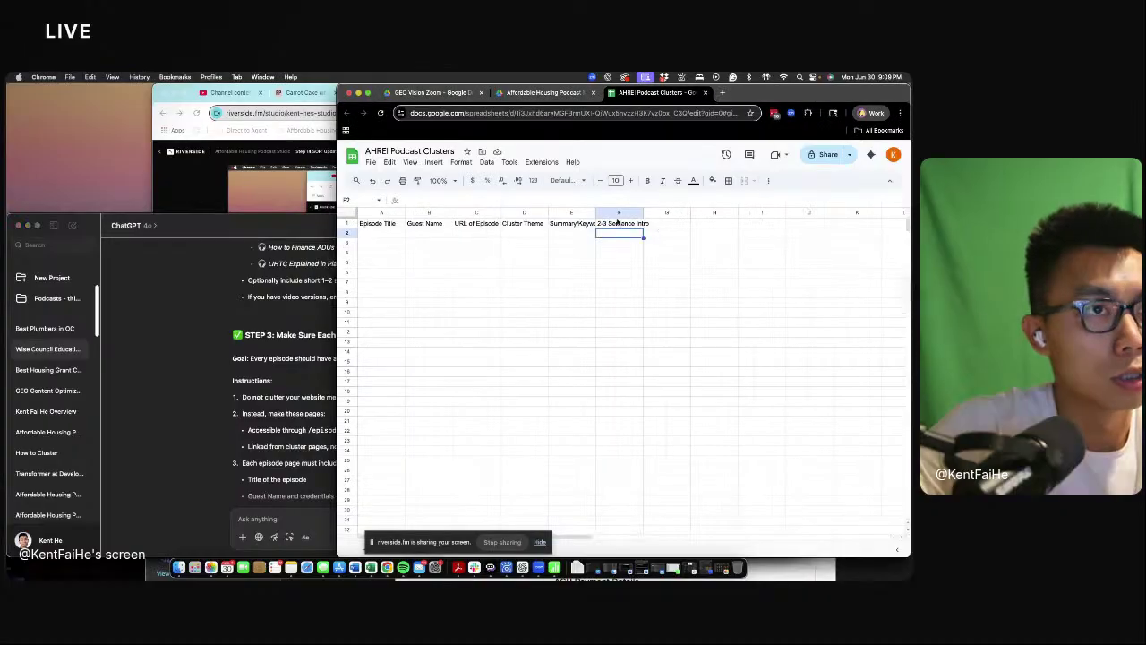
left_click(618, 223)
right_click(618, 213)
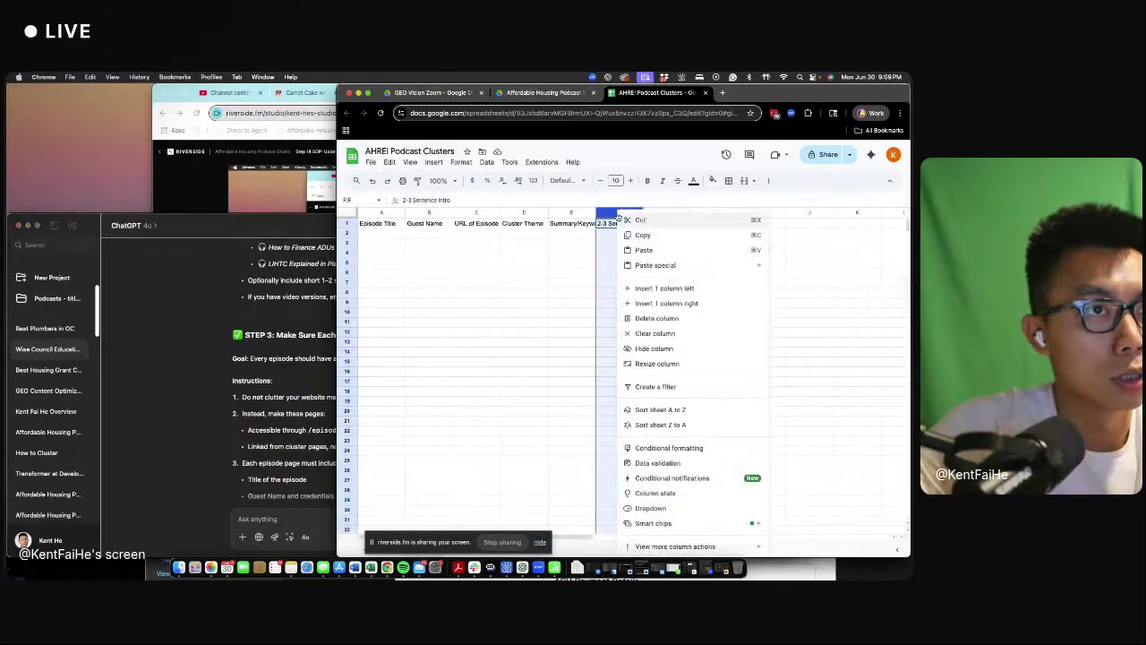
left_click(643, 288)
left_click(625, 226)
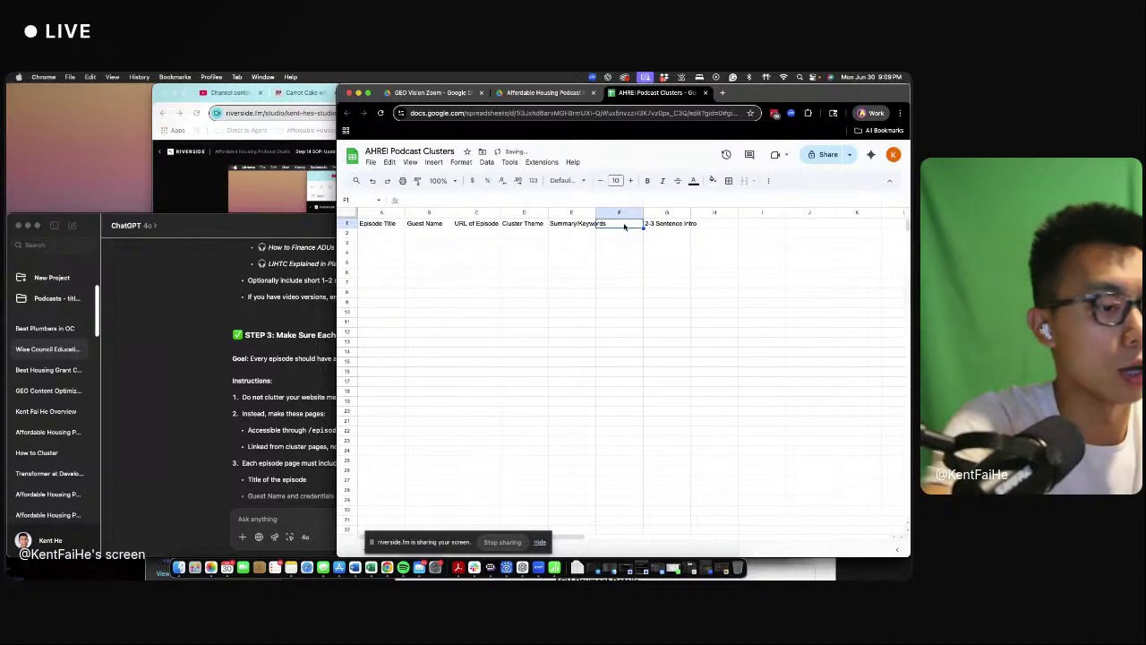
type("Podcast")
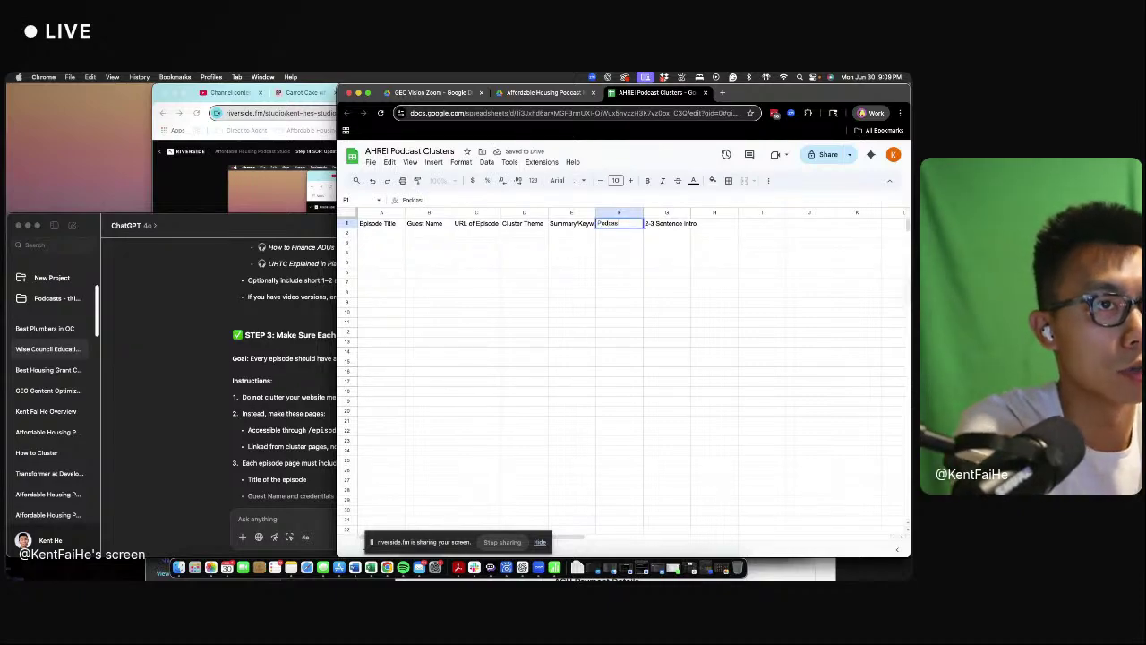
key("Escape")
left_click(619, 212)
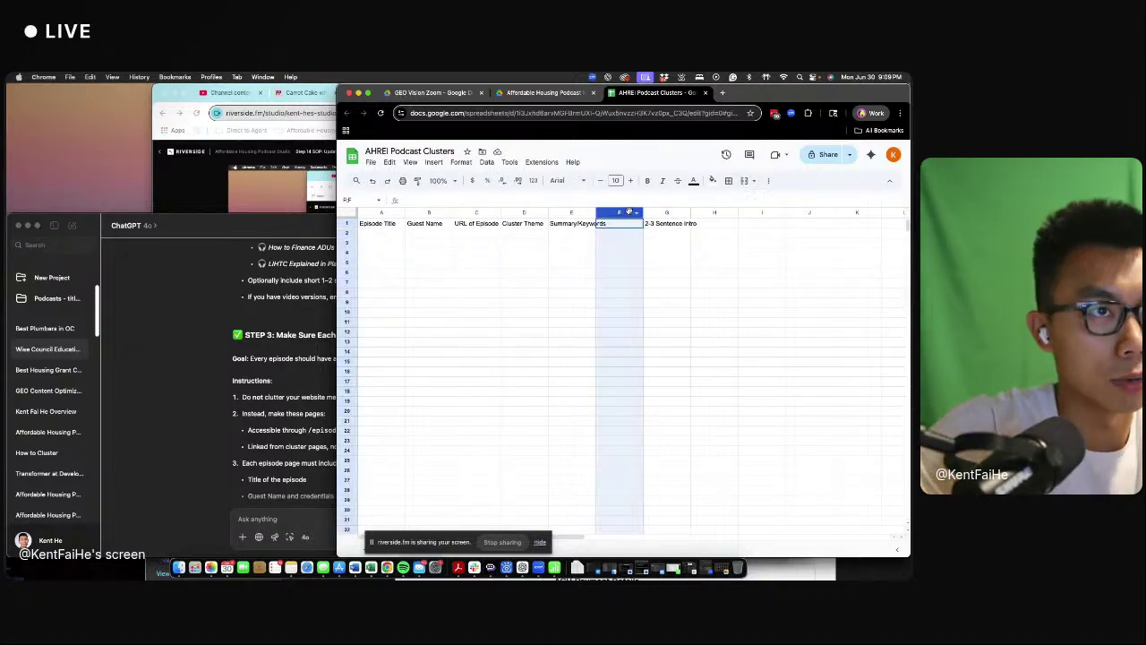
right_click(630, 213)
left_click(667, 318)
- Switch to ChatGPT and read the Step 3 list of what each episode page must include
left_click(282, 351)
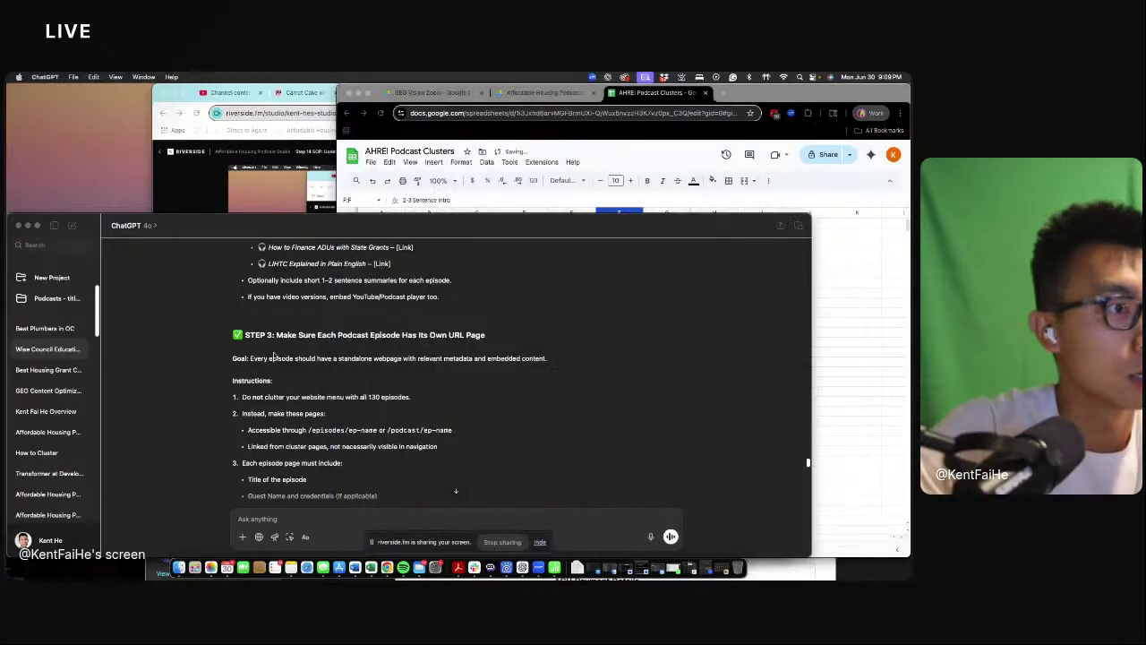
scroll(318, 472, "down", 2)
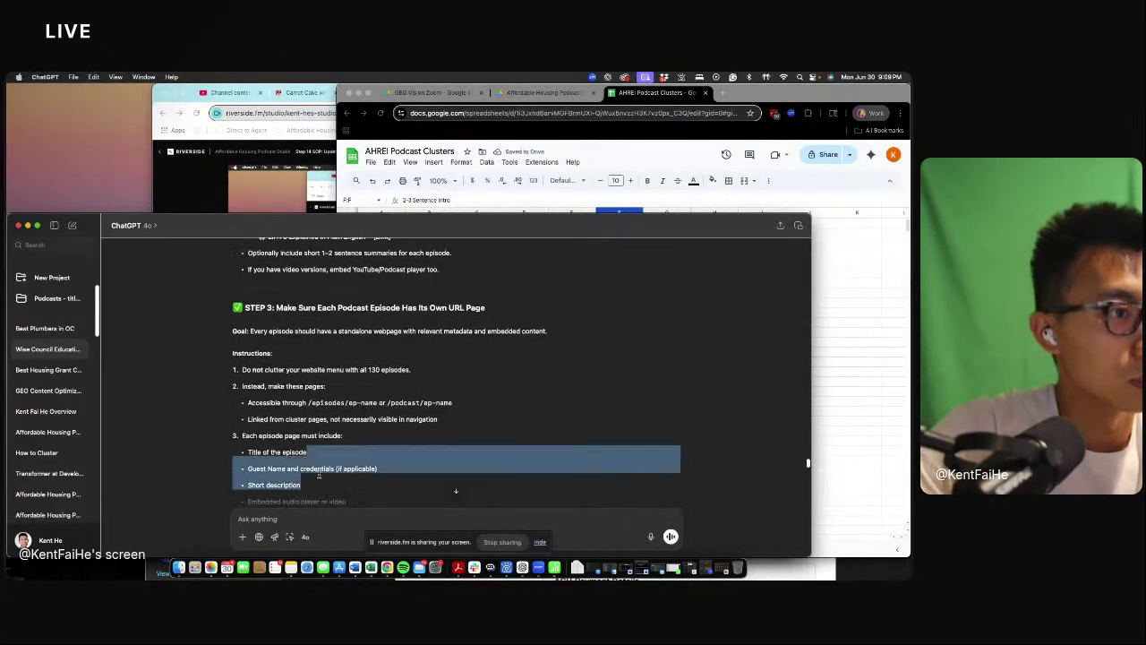
scroll(318, 467, "down", 1)
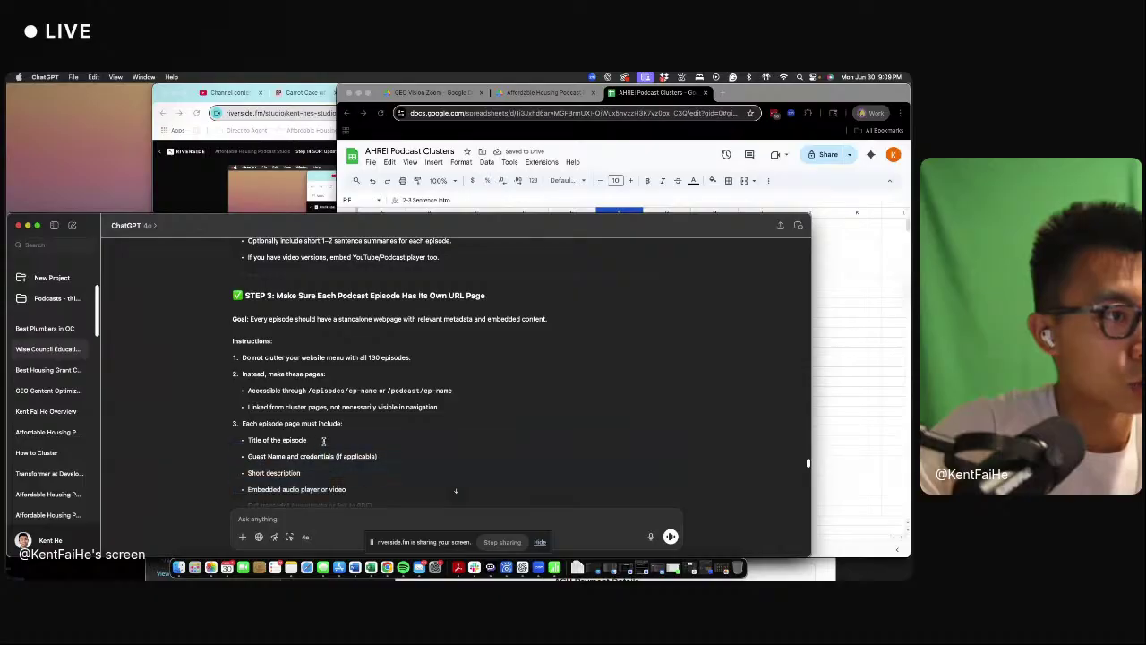
scroll(326, 476, "down", 2)
left_click_drag(326, 448, 361, 456)
scroll(358, 478, "down", 1)
left_click(364, 465)
scroll(370, 466, "down", 1)
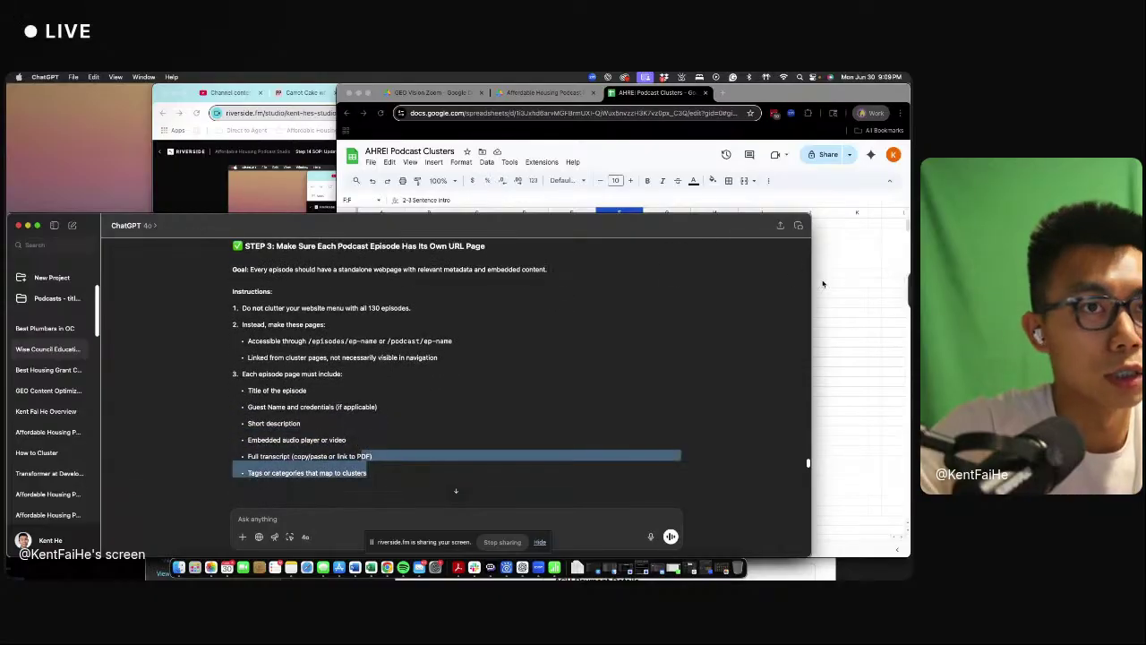
- Return to the spreadsheet and move the 2-3 Sentence Intro header from F1 to G1
left_click(823, 284)
left_click(666, 225)
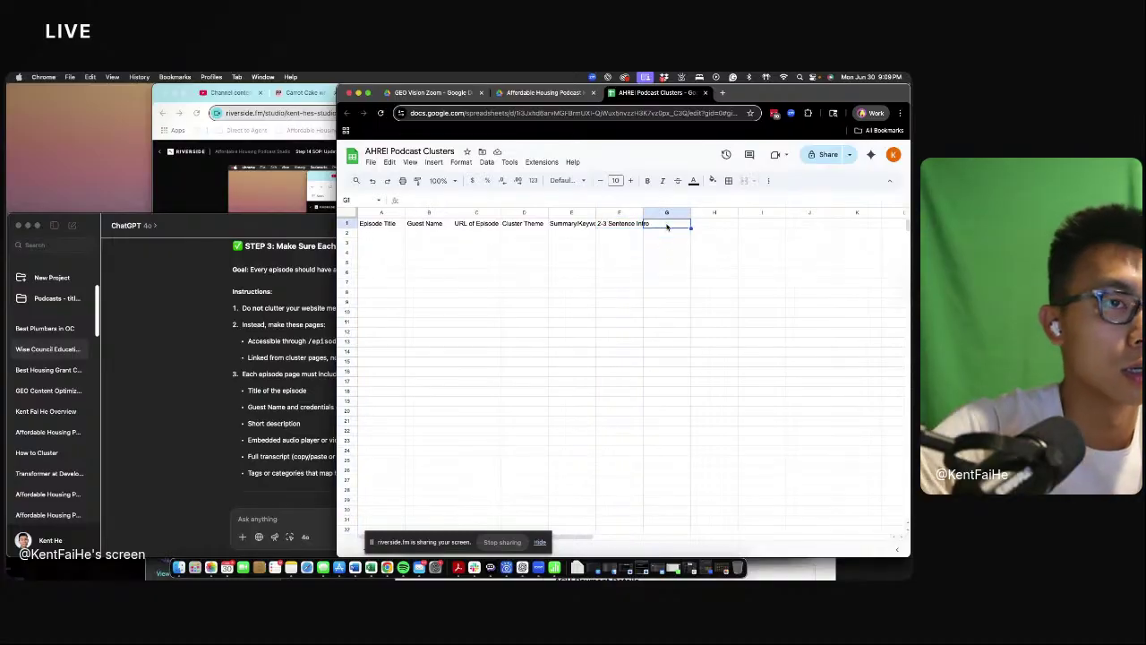
key("Left")
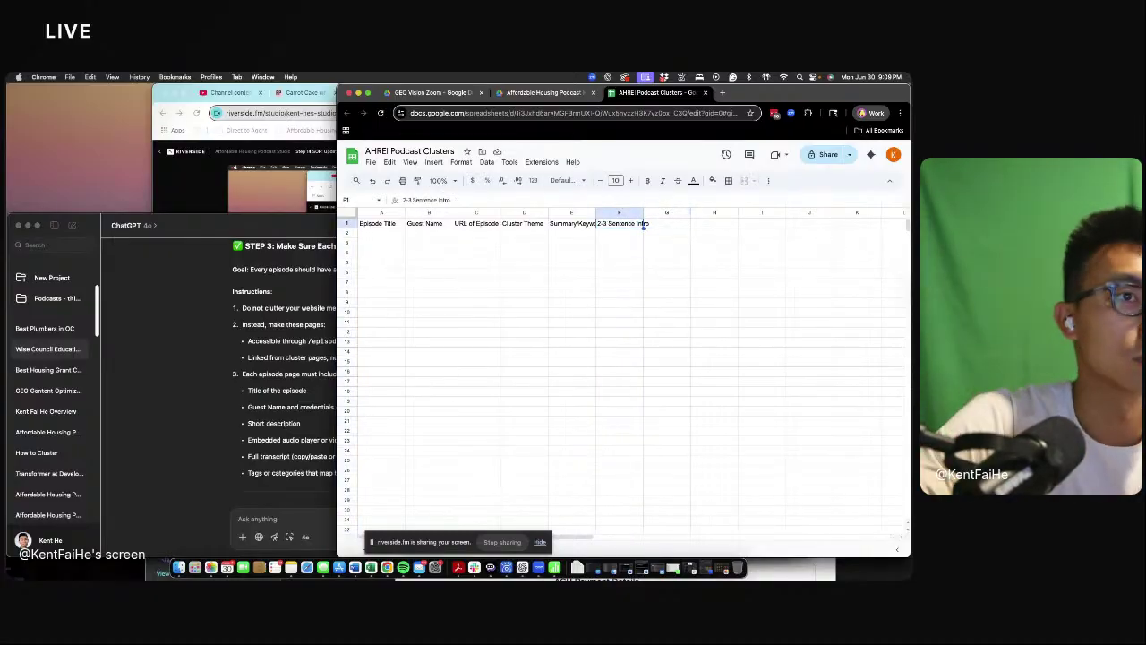
key("super+x")
left_click(666, 227)
key("super+v")
- Enter the header Additional Tags in the emptied cell F1
left_click(613, 227)
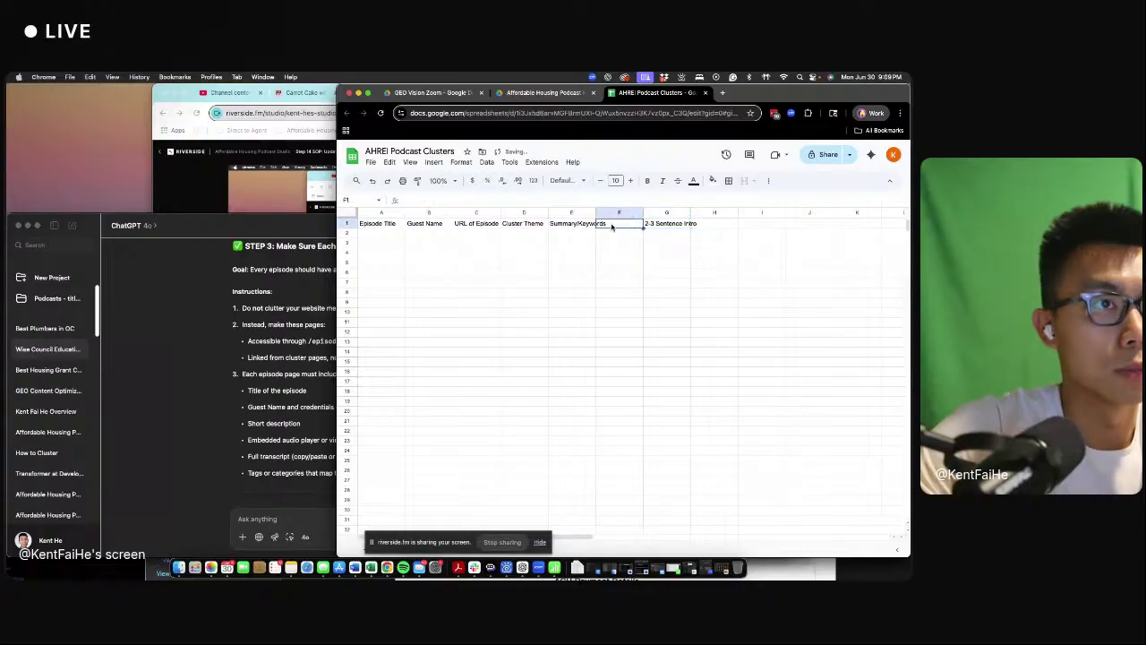
type("Additional Tags")
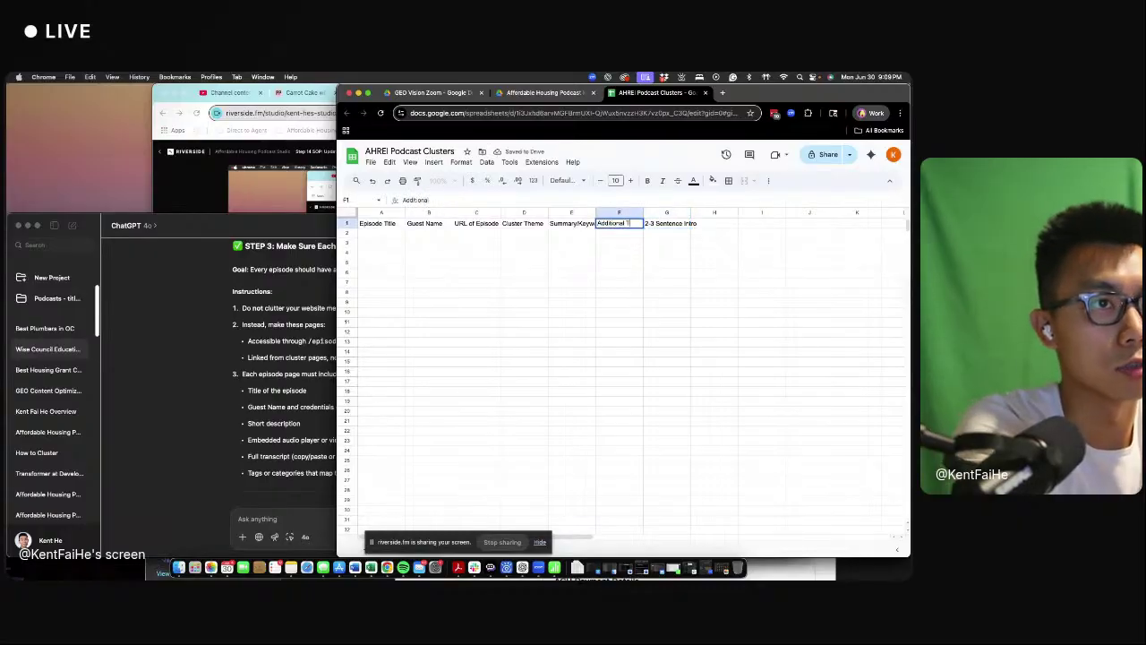
key("Return")
key("Up")
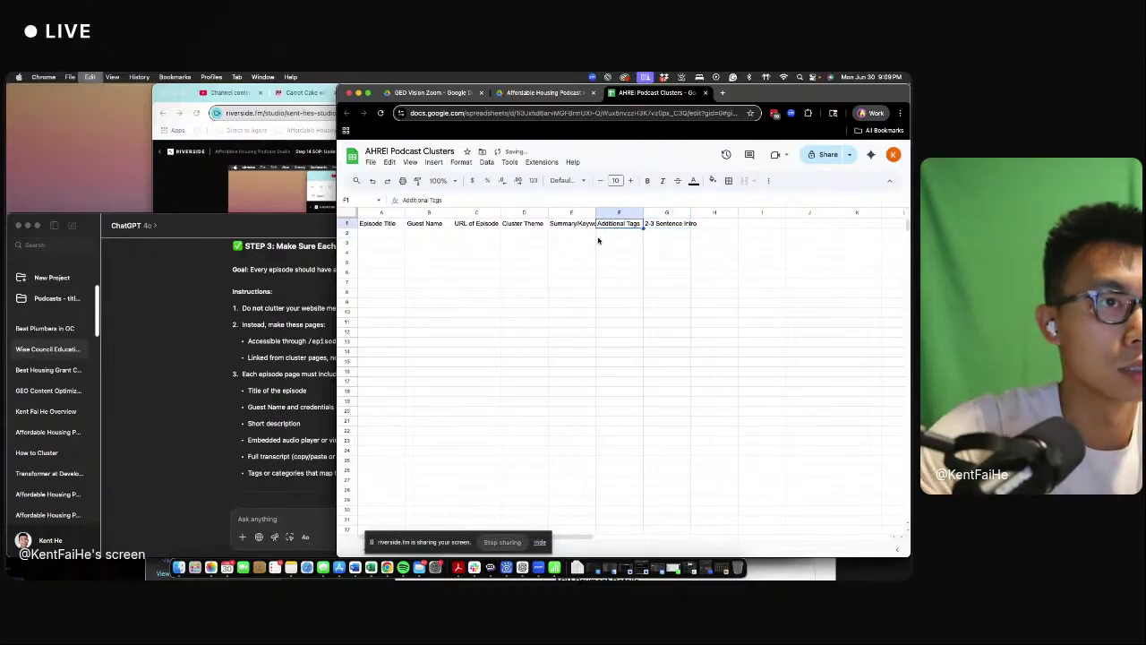
- Swap the two neighbouring headers so that Additional Tags is in E1 and Summary/Keywords is in F1
key("super+c")
left_click(583, 232)
key("super+v")
key("Up")
left_click(619, 225)
key("super+v")
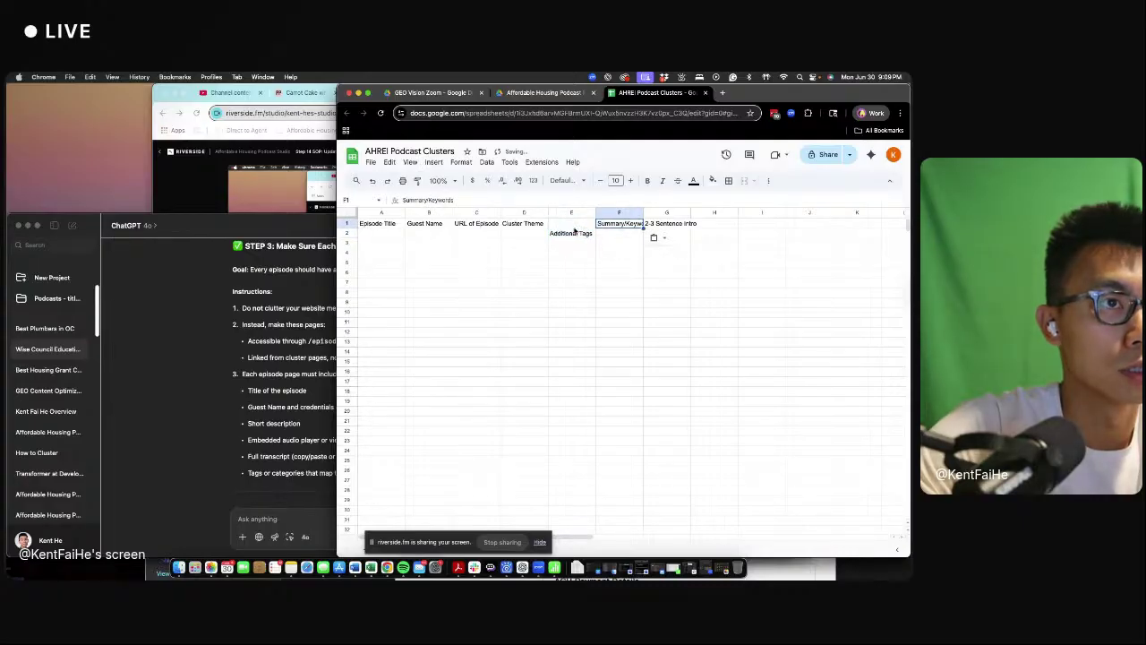
left_click(574, 233)
key("super+x")
key("Up")
key("super+v")
left_click(554, 252)
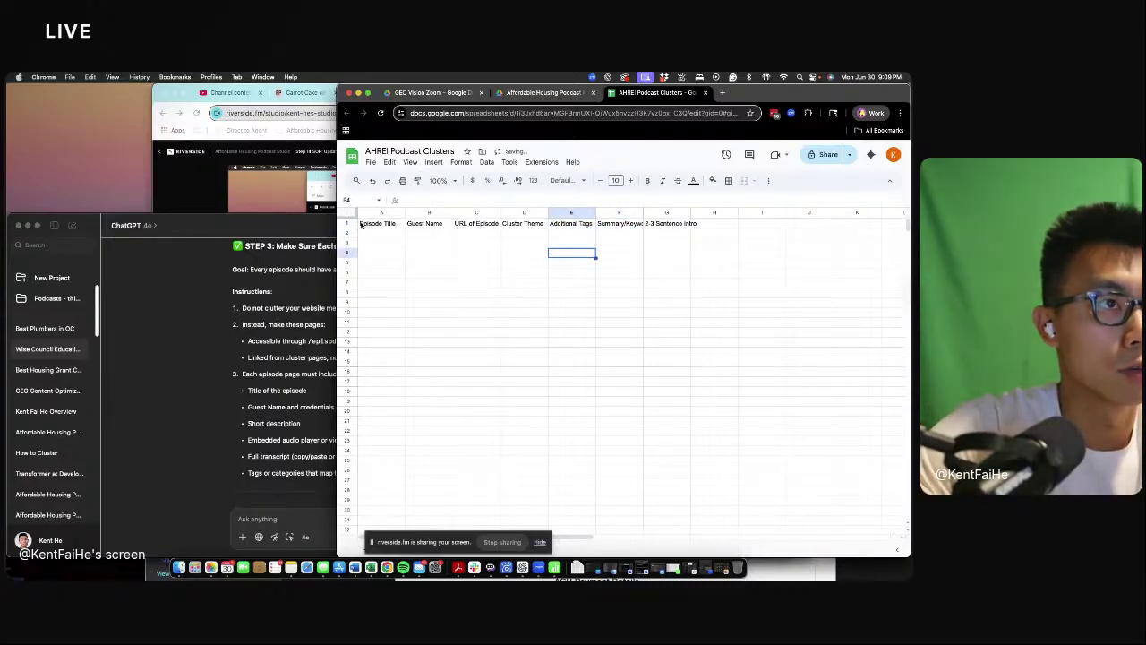
- Switch to Numbers and copy all episode titles in the podcast export's Episode Title column, without the header
left_click(390, 235)
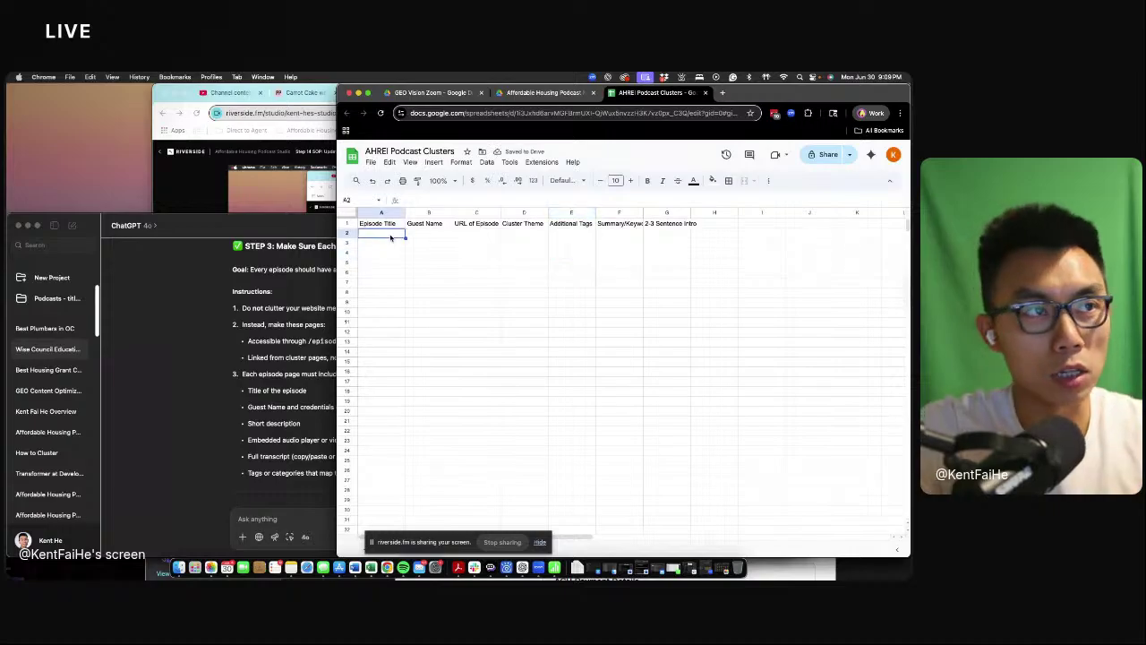
left_click(555, 568)
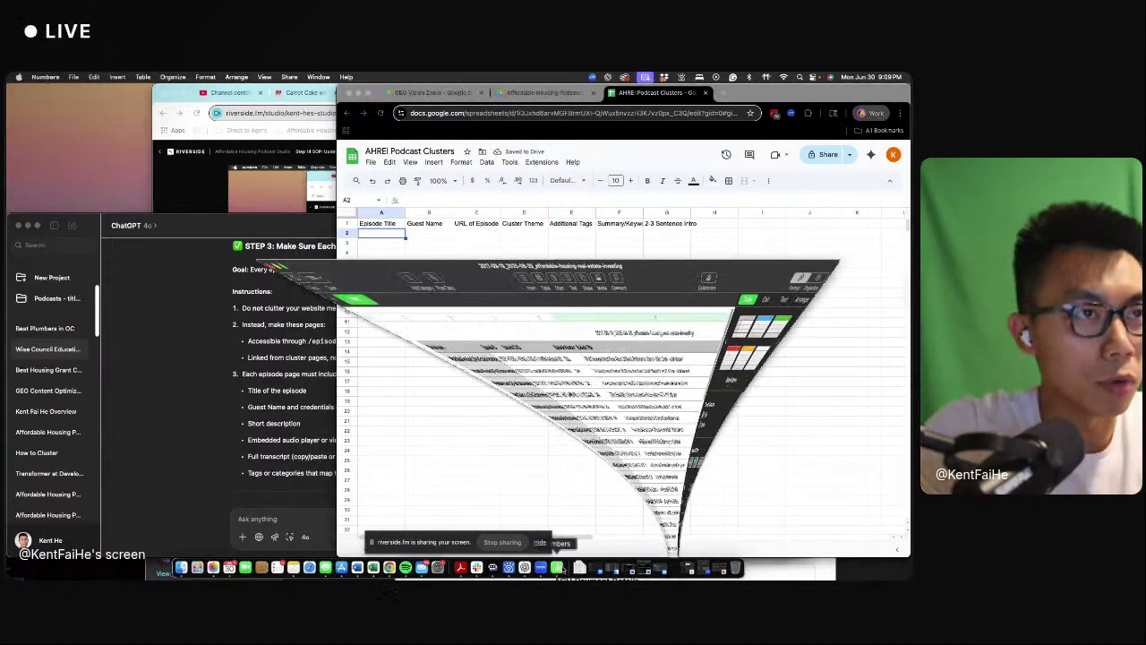
scroll(546, 265, "down", 5)
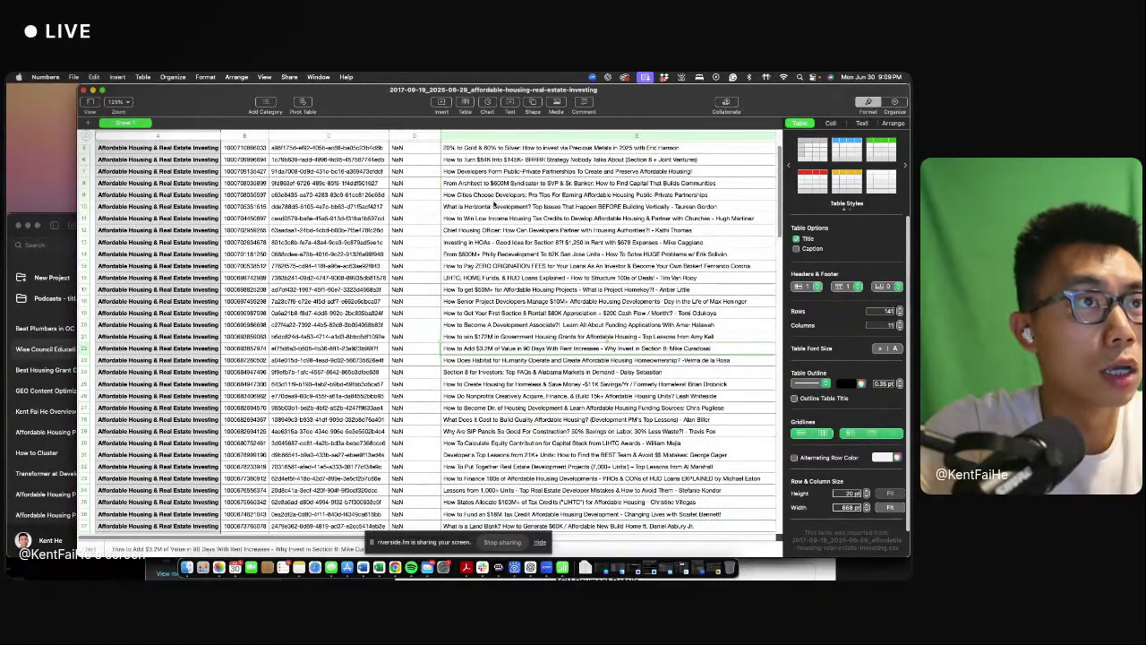
scroll(497, 202, "down", 5)
scroll(498, 179, "up", 10)
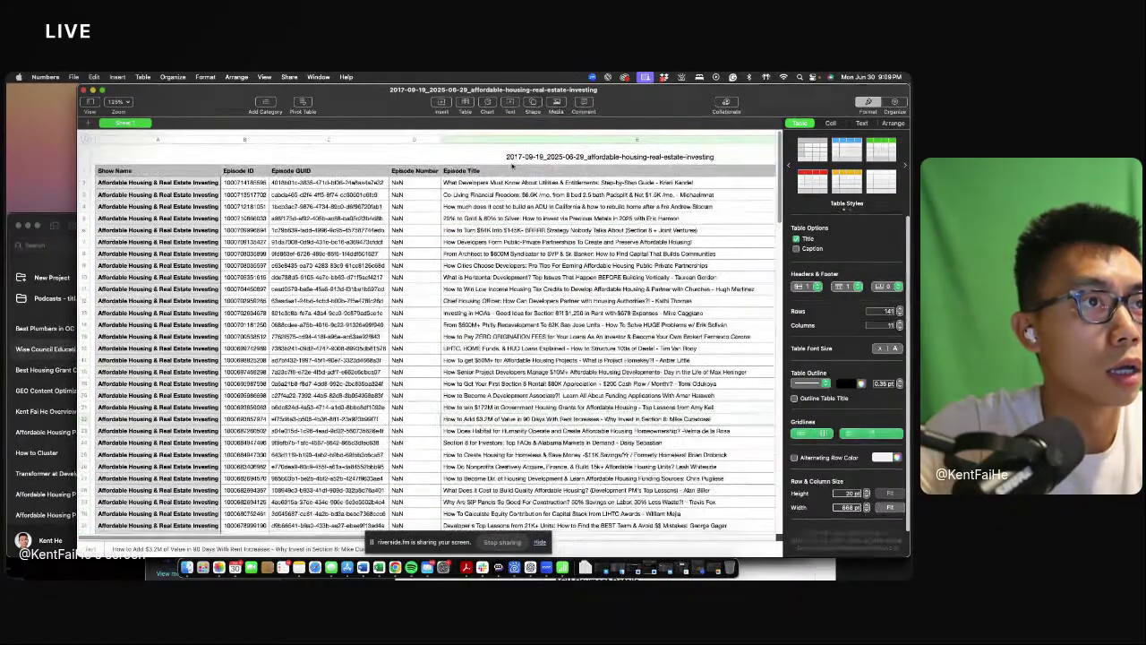
scroll(507, 175, "down", 1)
scroll(437, 337, "down", 10)
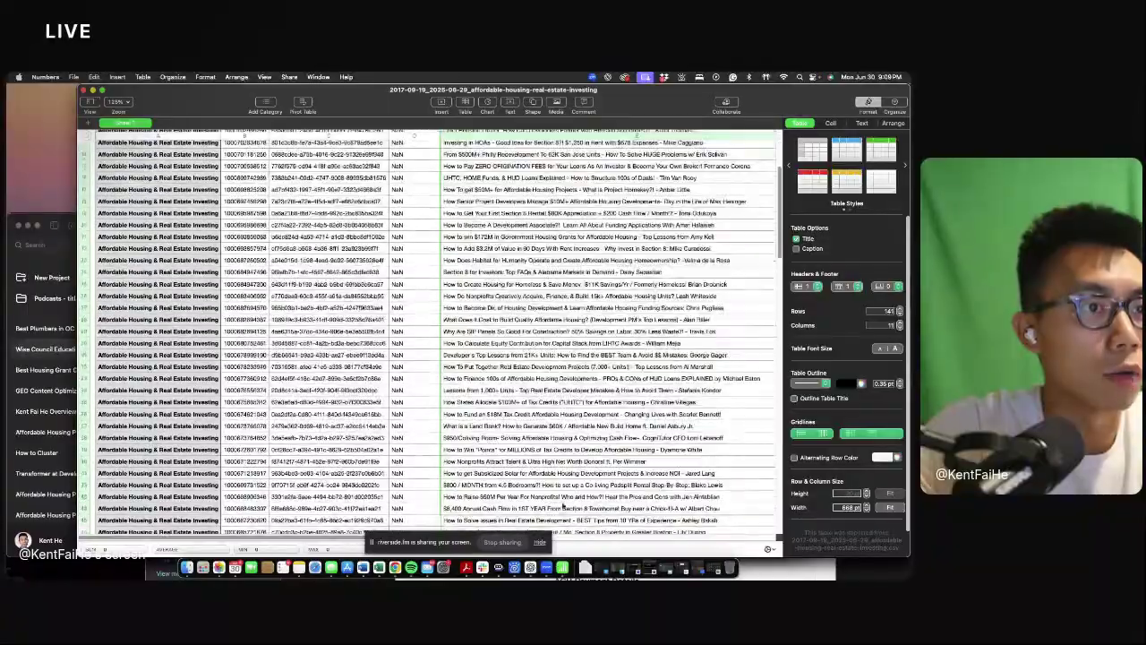
scroll(437, 337, "down", 20)
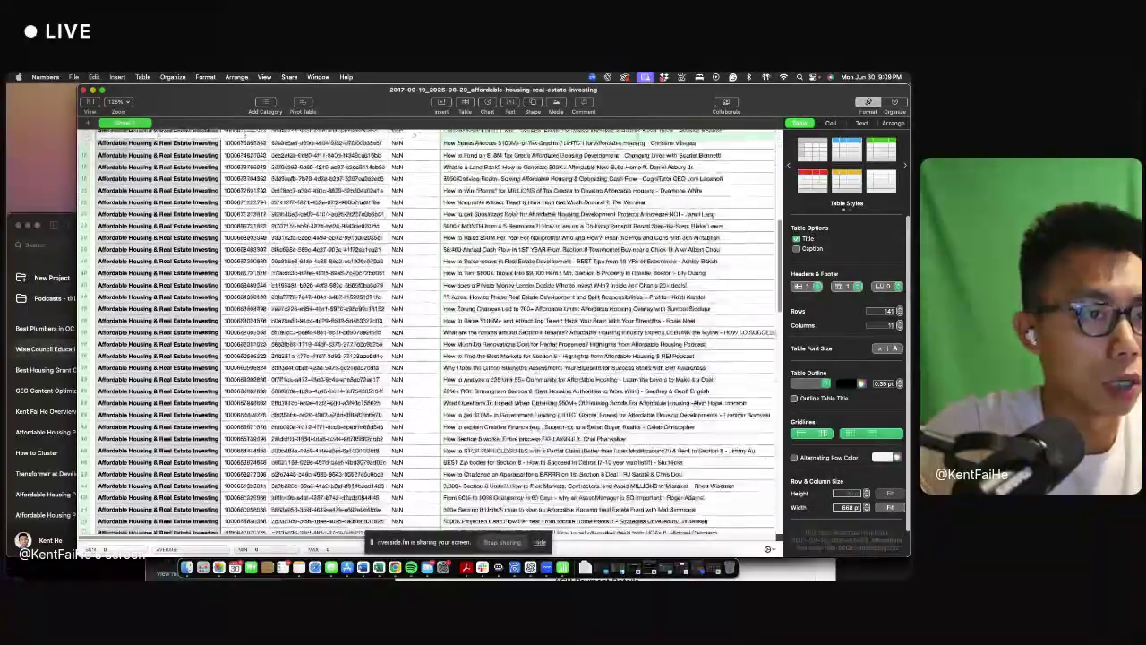
scroll(538, 358, "down", 20)
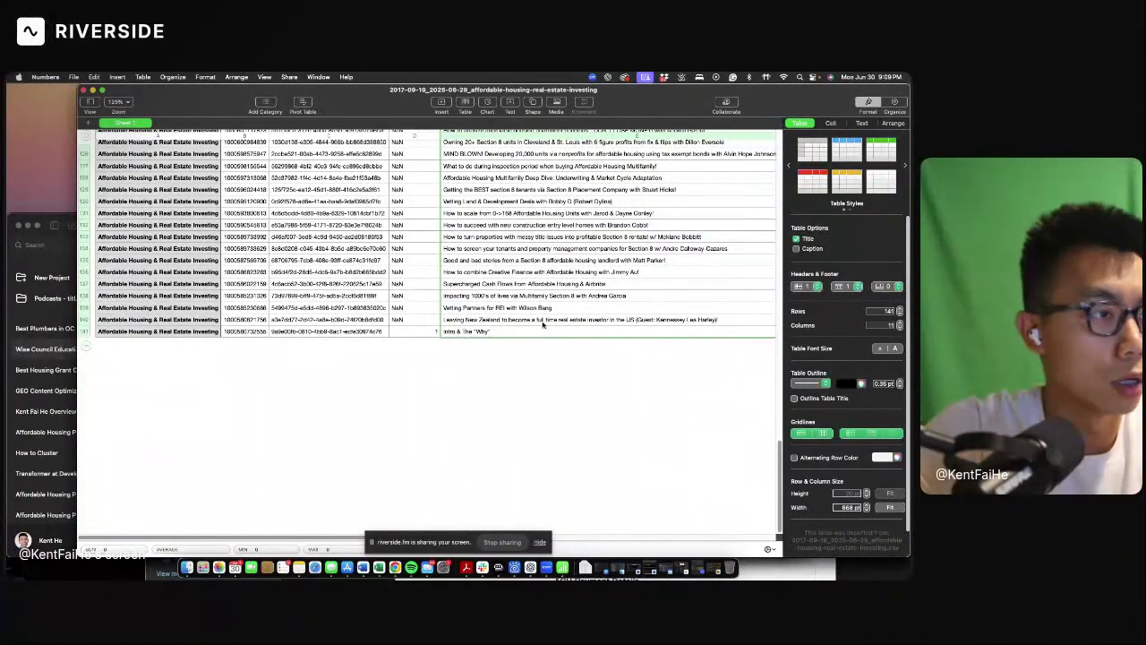
key("super+c")
- Return to the AHREI Podcast Clusters spreadsheet and paste the copied episode titles from cell A2 downward
left_click_drag(777, 98, 778, 204)
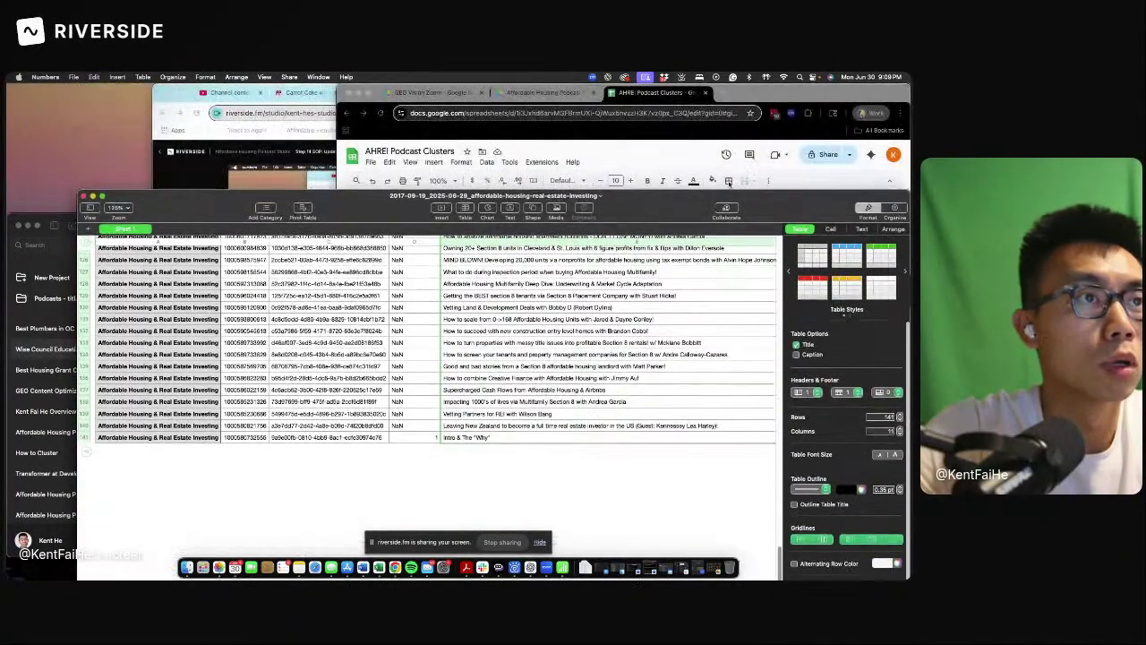
left_click(376, 234)
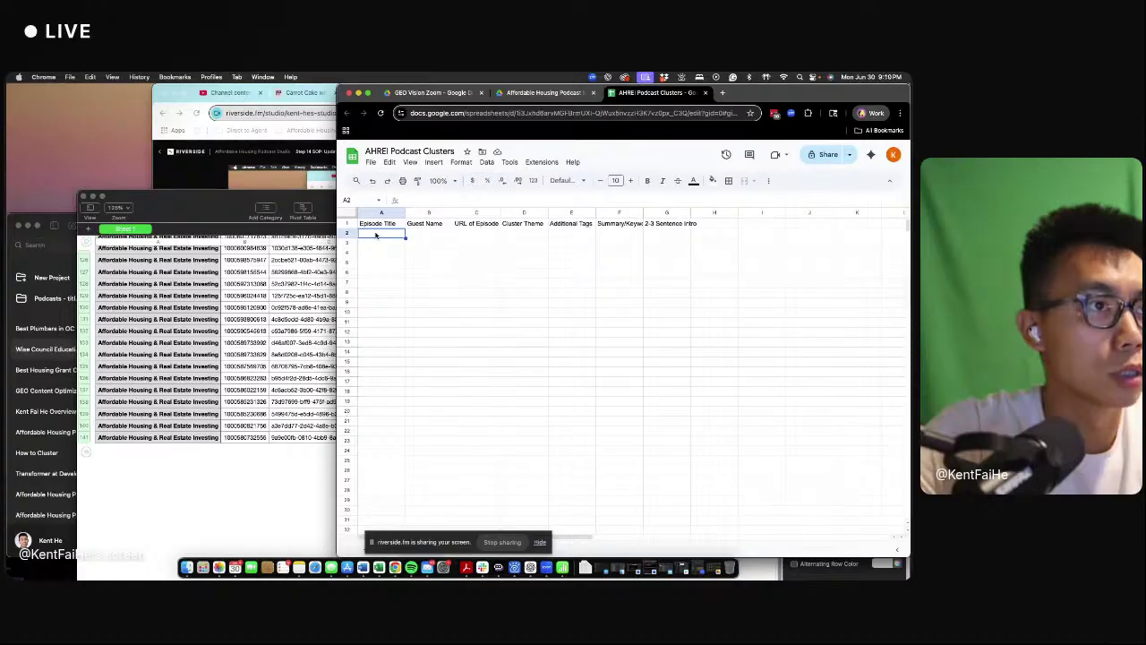
key("super+v")
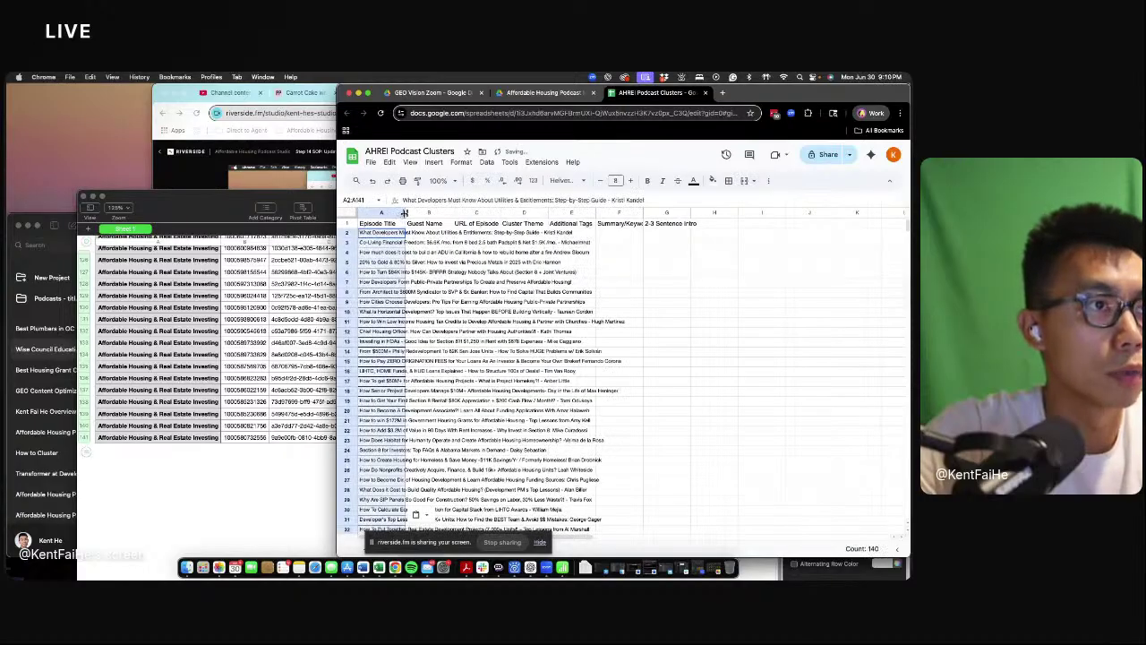
- Widen column A until the full episode titles fit, without leaving much empty space beside them
left_click_drag(405, 213, 702, 212)
left_click(770, 281)
left_click(723, 235)
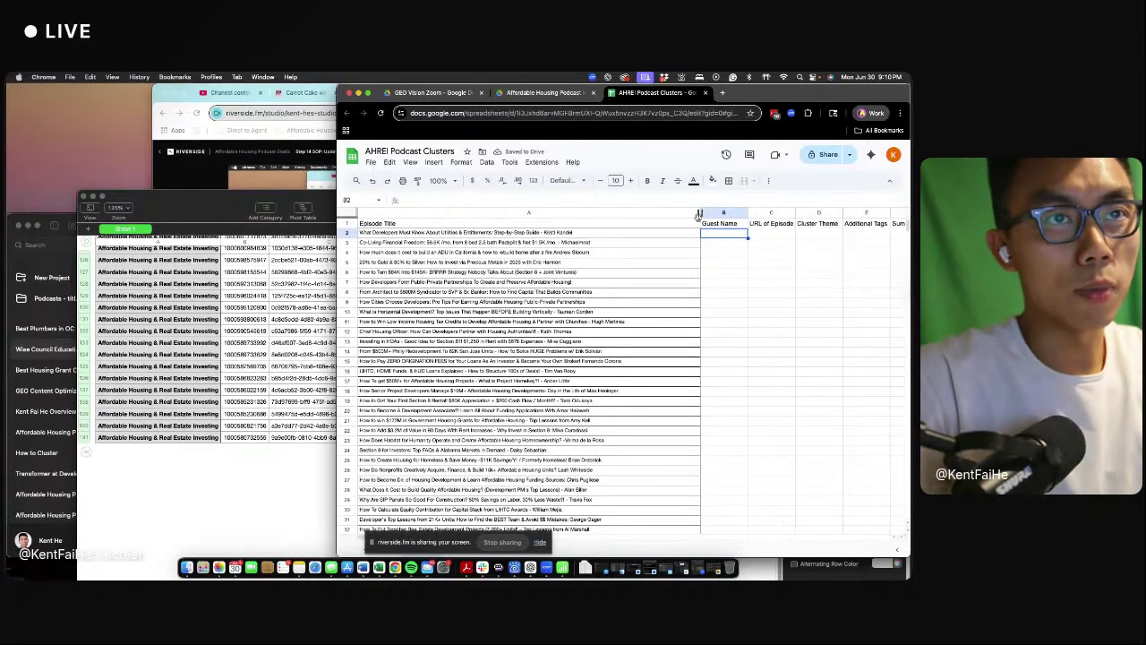
left_click_drag(700, 213, 637, 213)
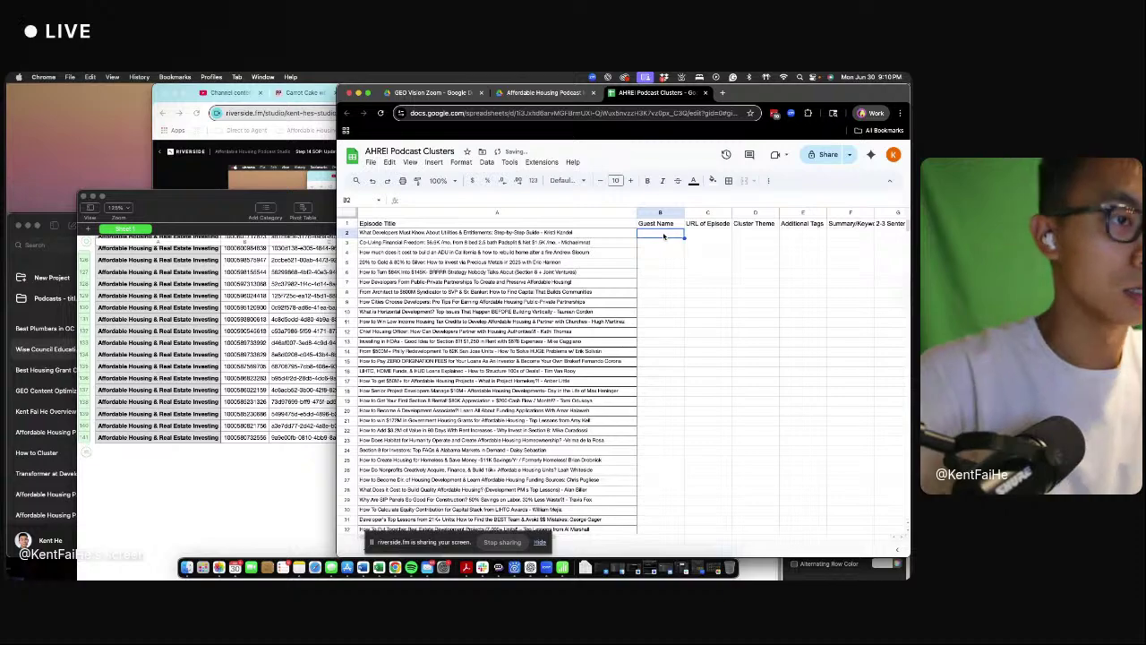
- Try to extract the guest name in B2 with =AI(Please take the name of the Podcast Guest to the Left of This Cell, A2)
type("=AI")
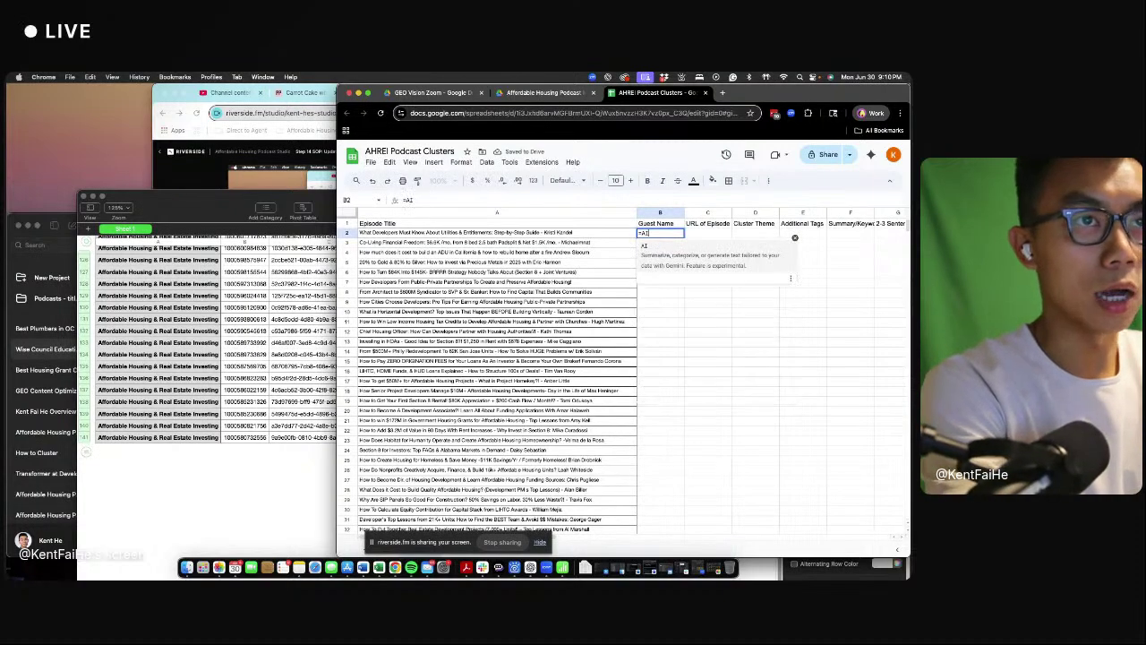
type("(")
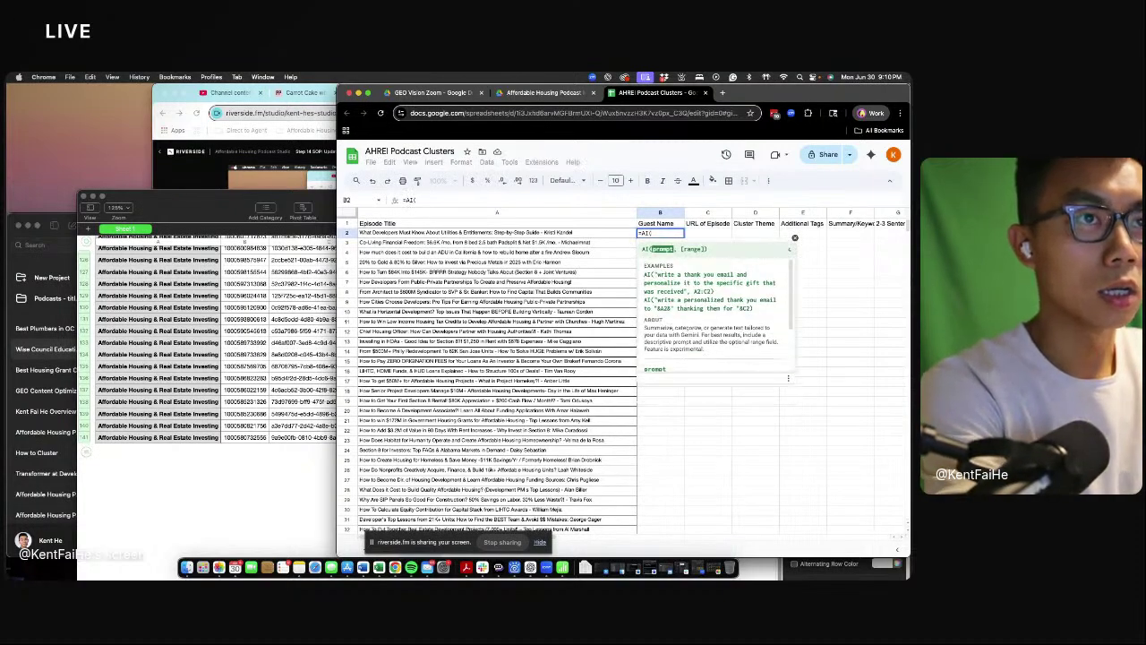
type("P")
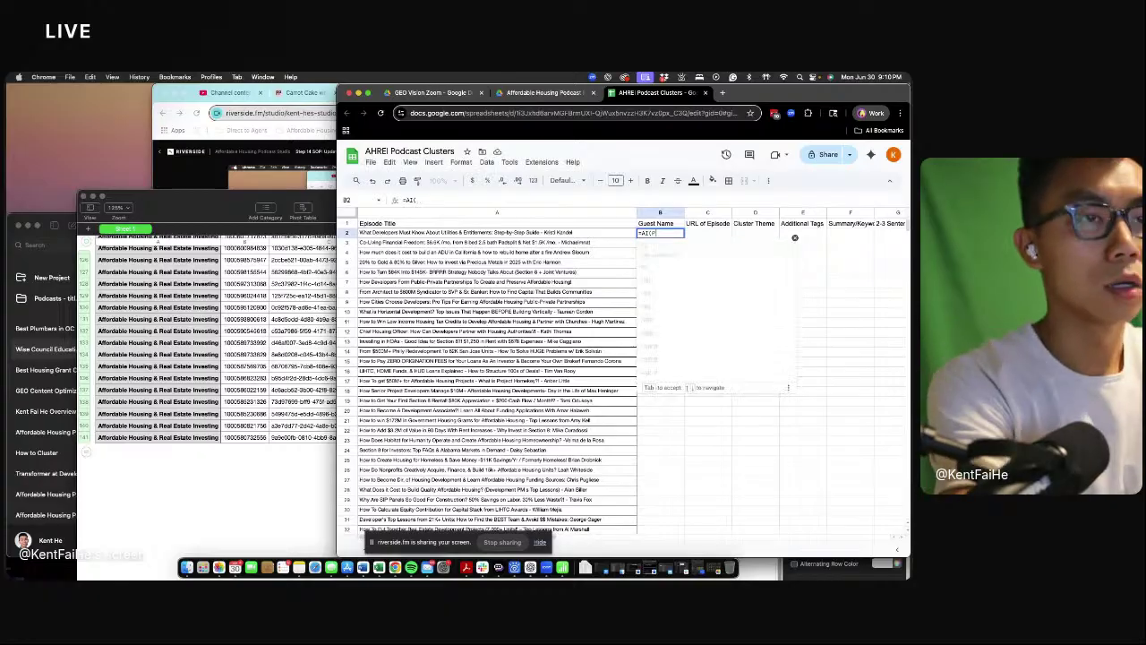
type("lease take the n")
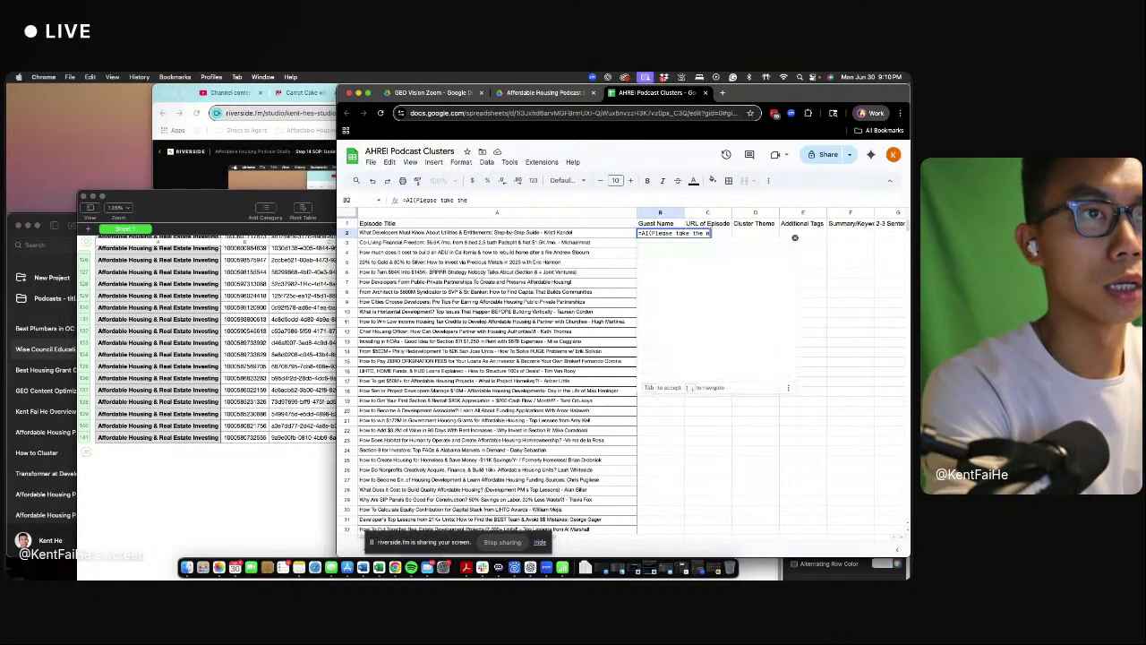
type("ame of the Podcast Guest")
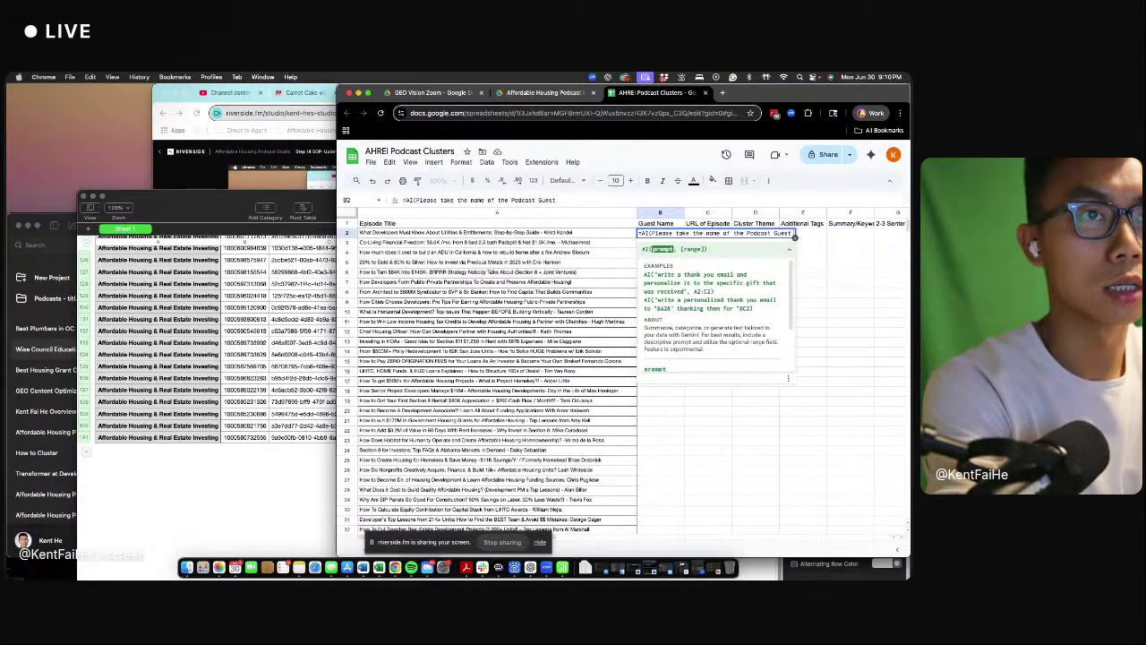
type(" to the")
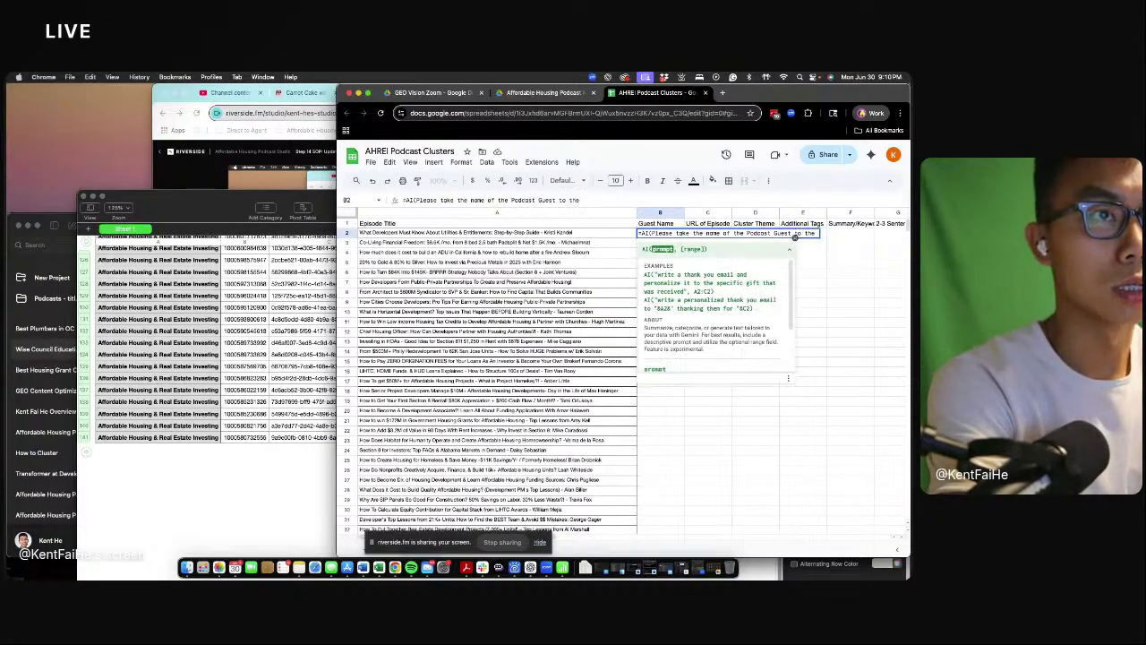
type(" Left of This")
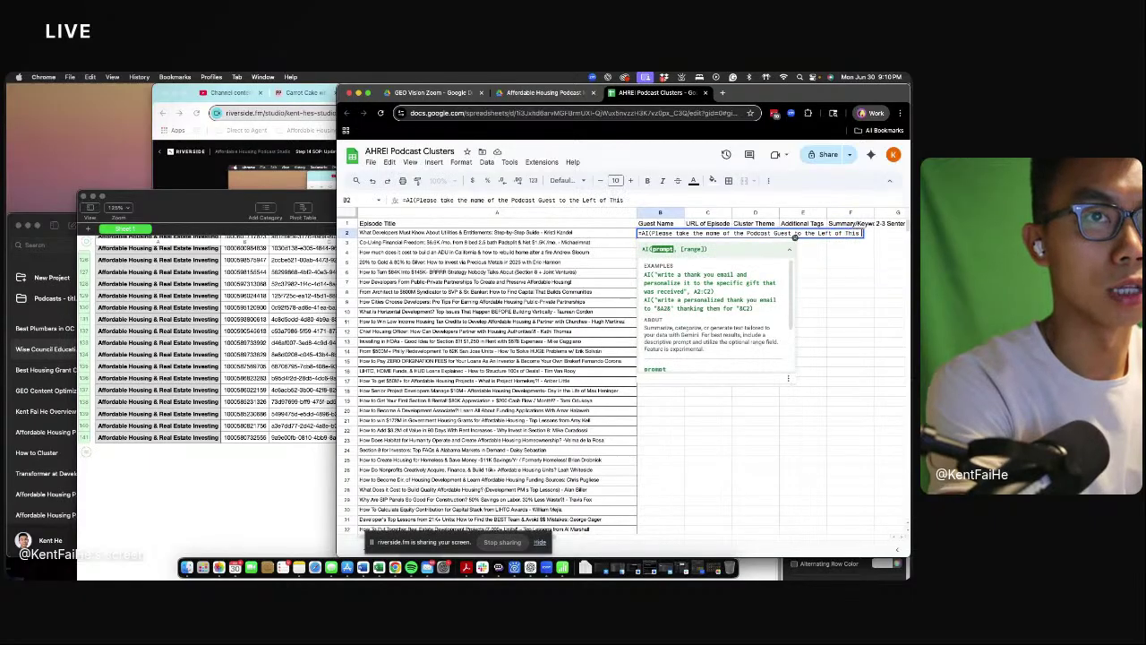
type(" Cell.")
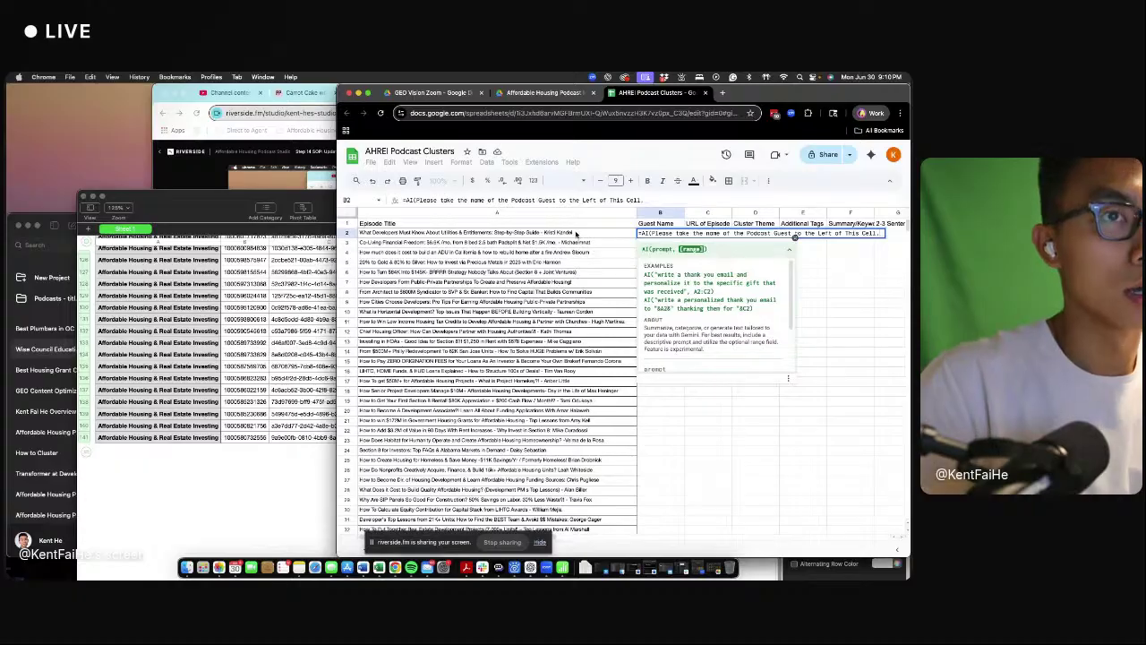
left_click(577, 235)
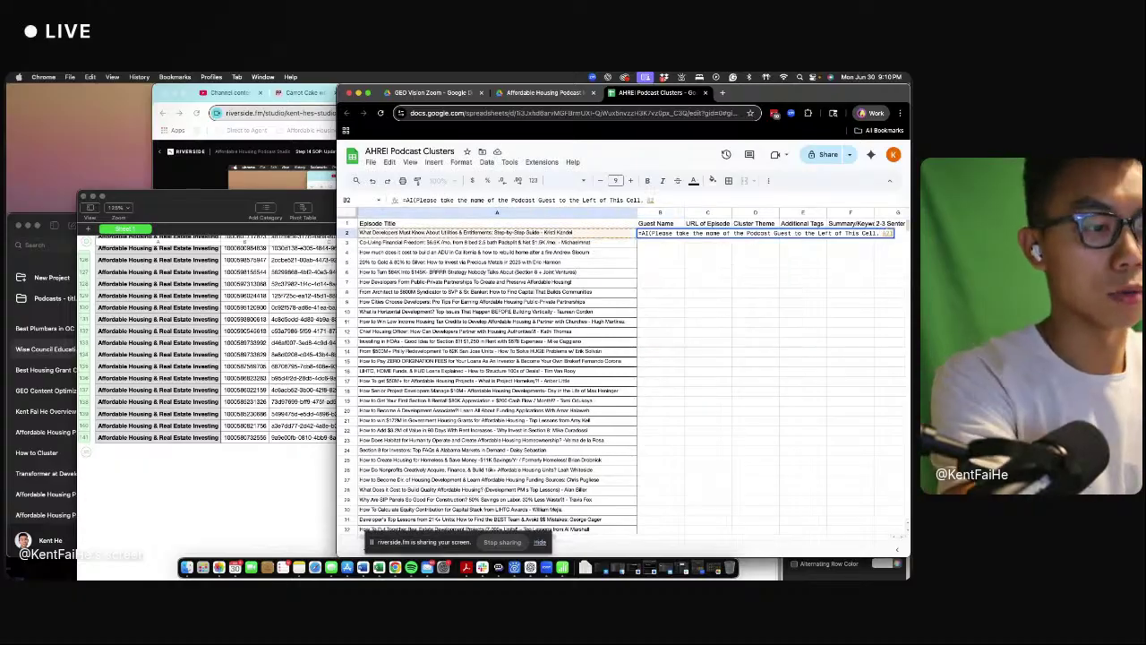
key("Return")
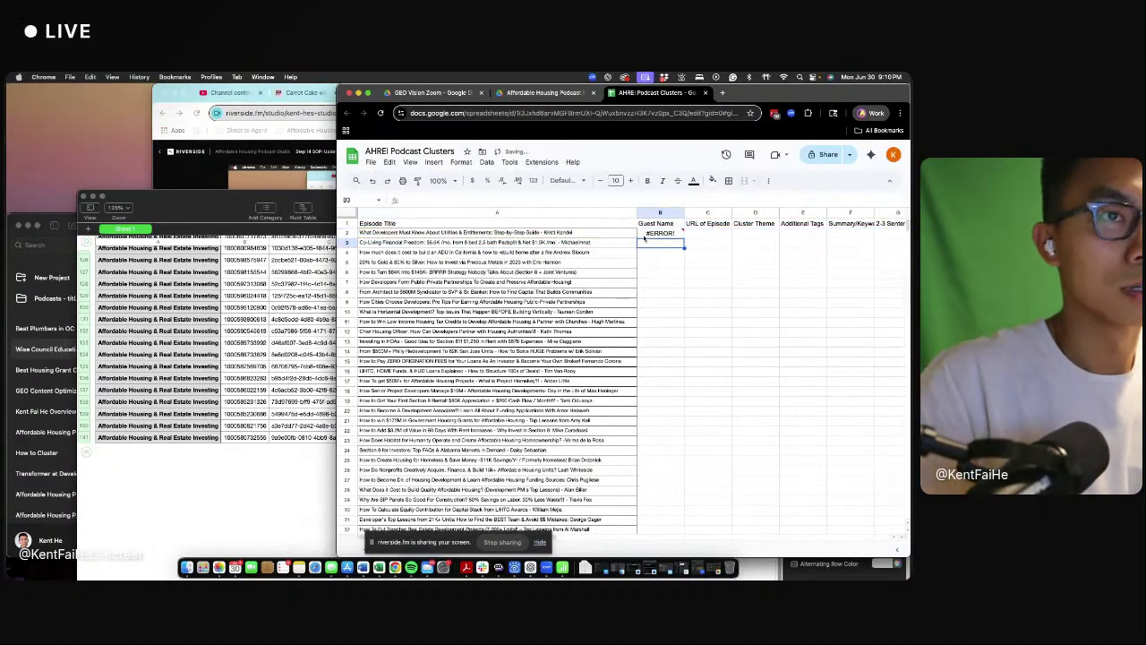
- Reword B2's AI prompt to "Please show the name of the Podcast Guest to the Left of This Cell after the "-"" and clear the formula
key("Up")
left_click(522, 200)
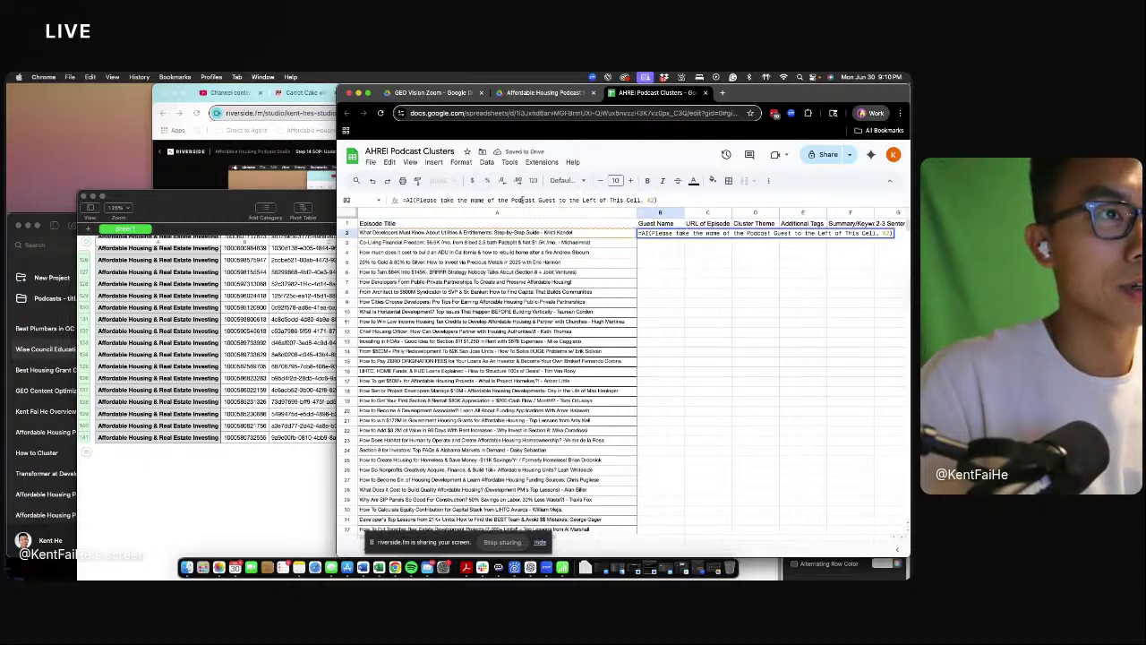
double_click(446, 199)
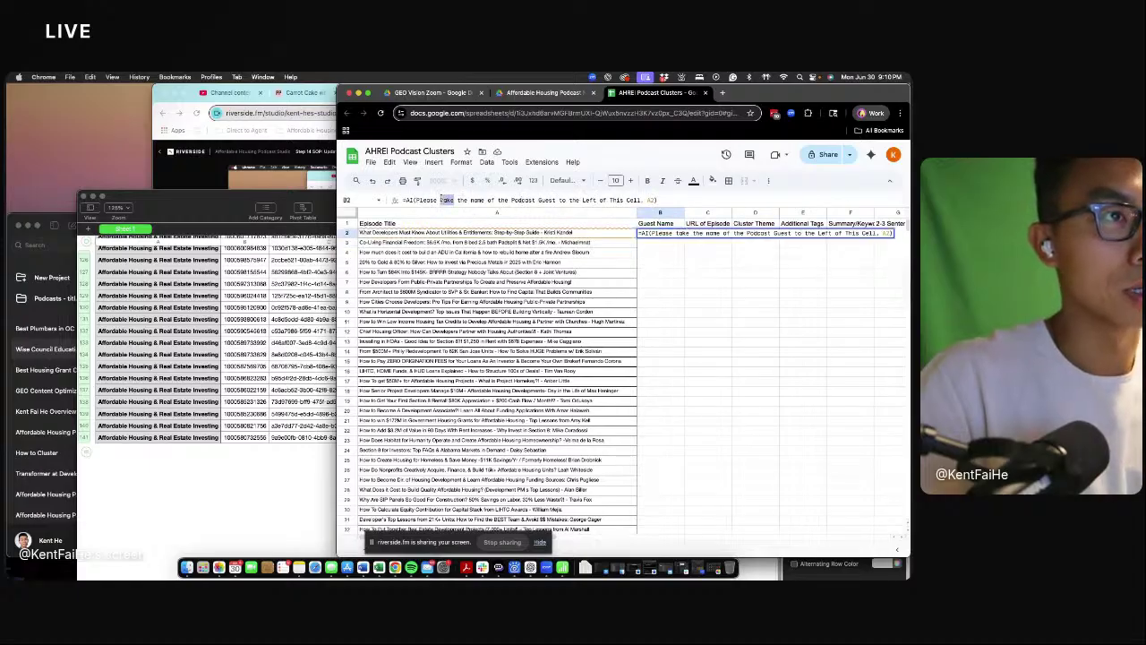
key("BackSpace")
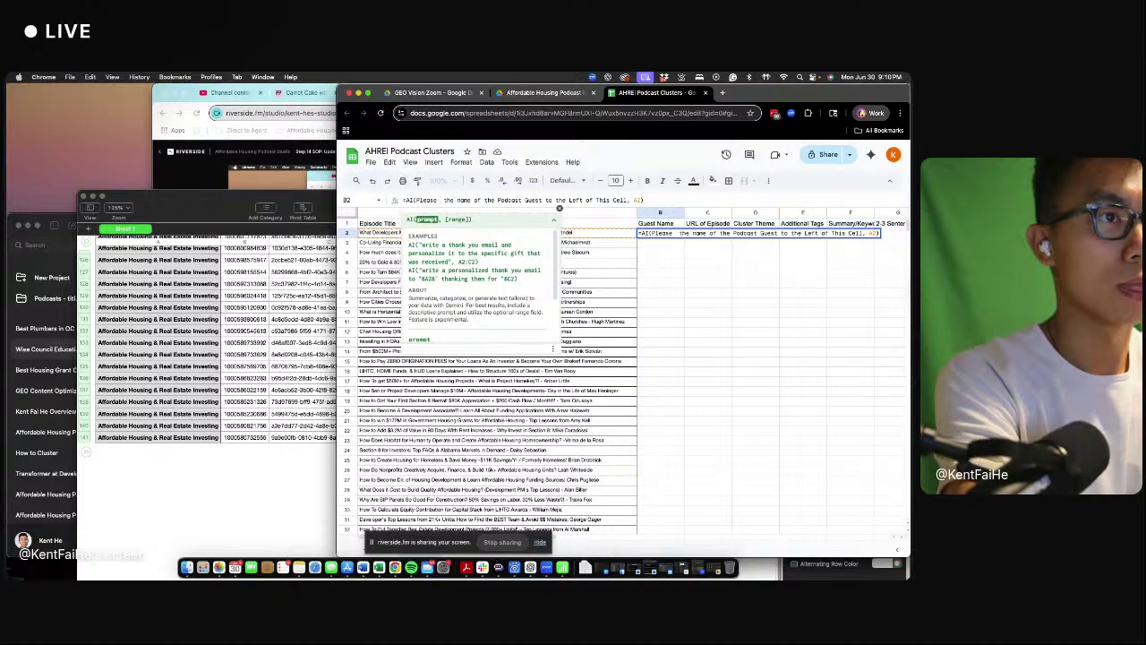
type("show")
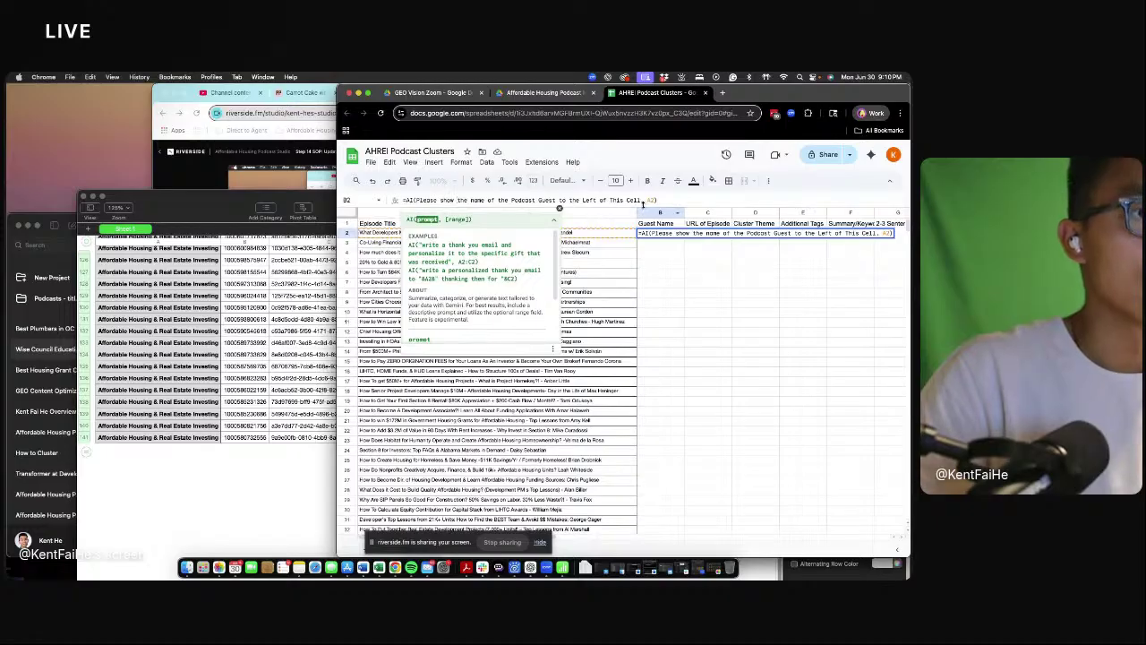
left_click(643, 203)
type("afte")
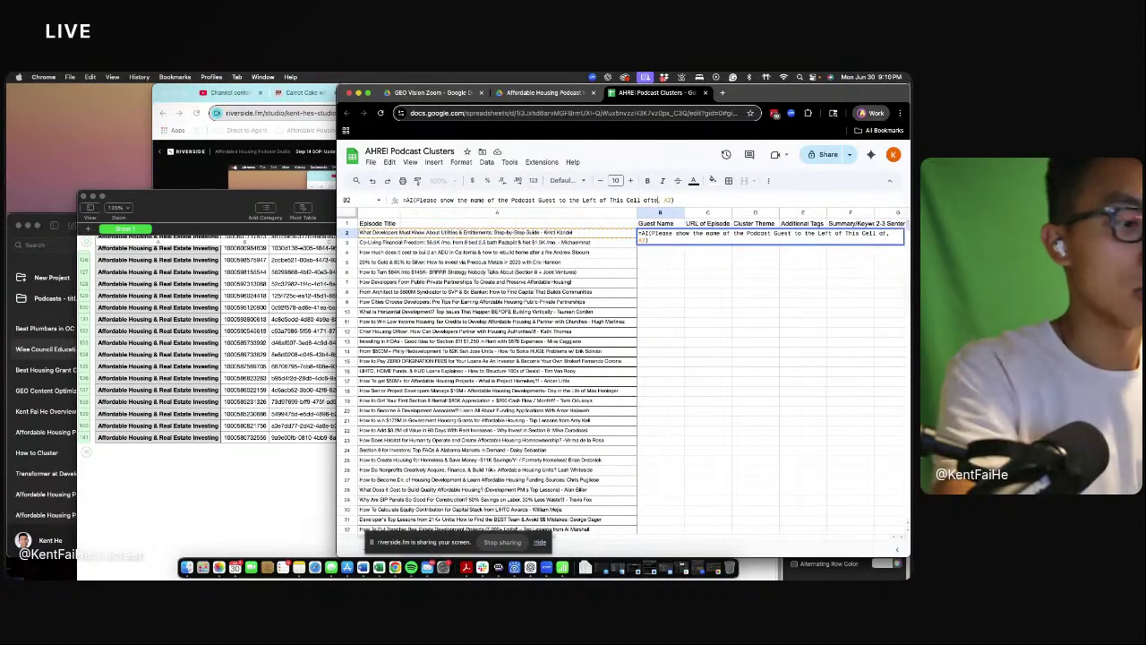
type("r the \"-\"")
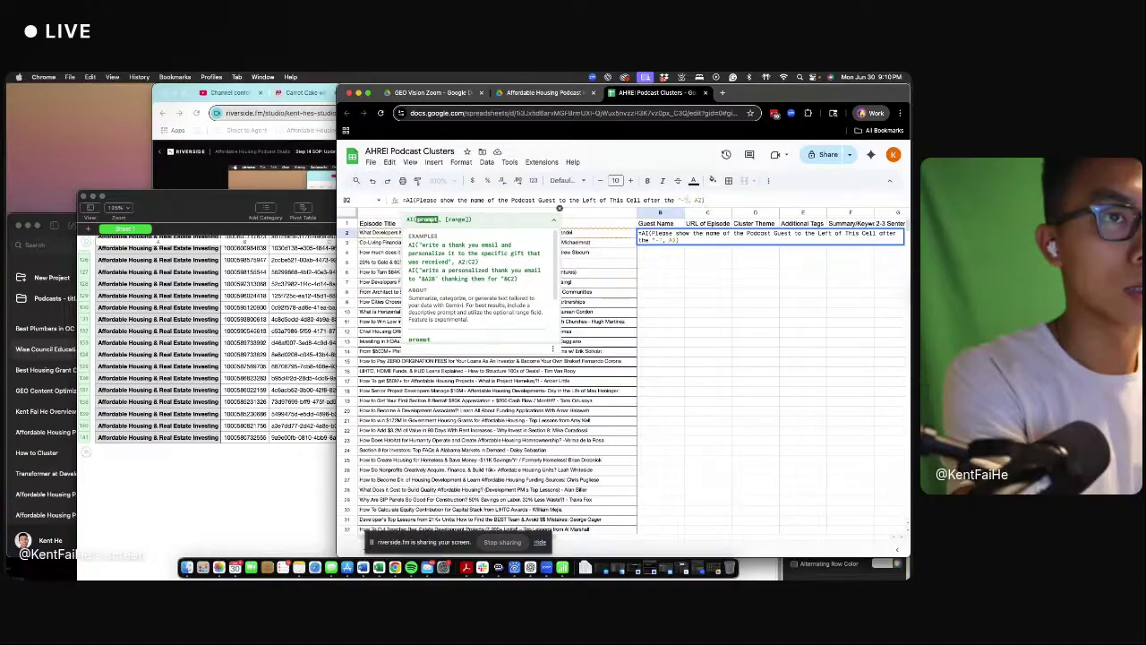
key("Return")
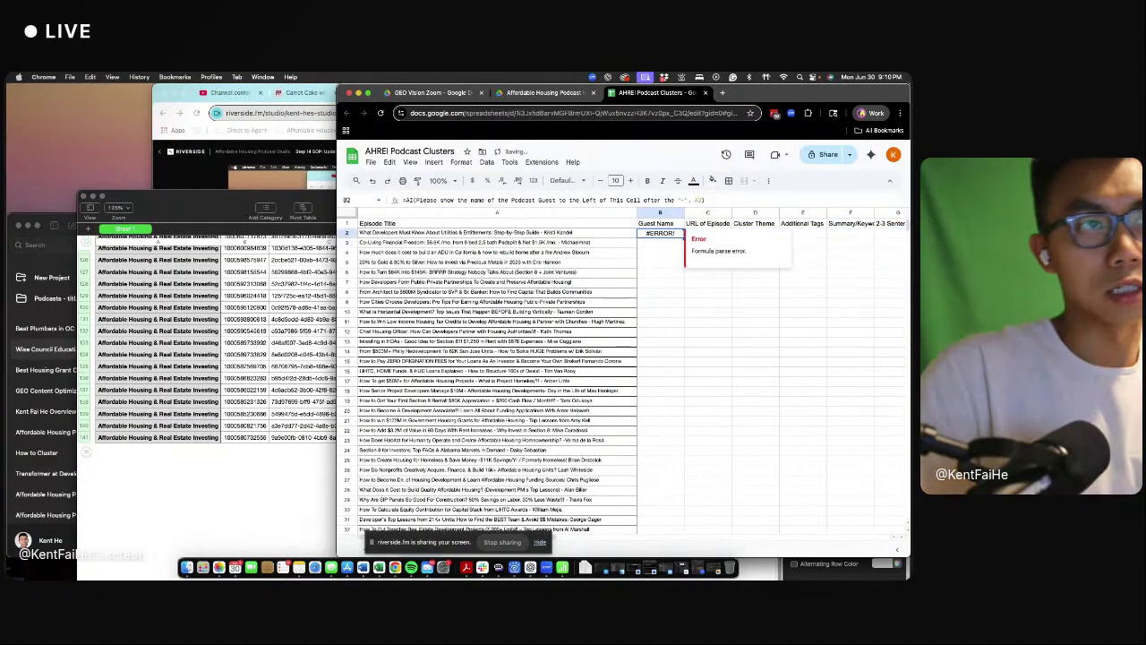
key("Delete")
left_click(688, 295)
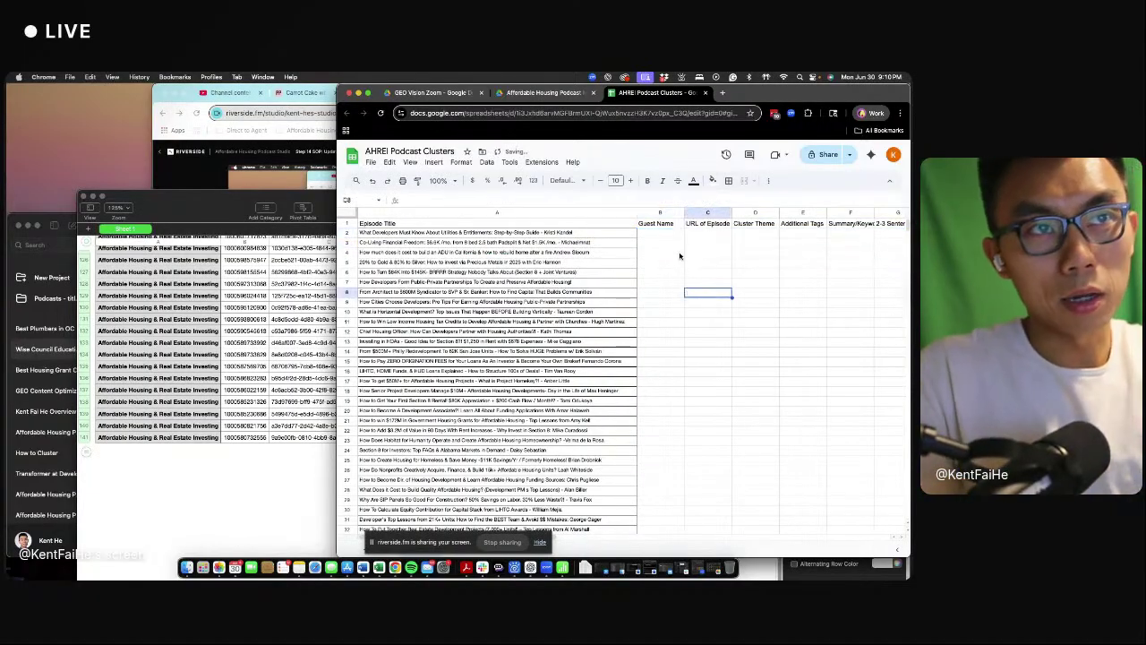
left_click(671, 232)
left_click(670, 243)
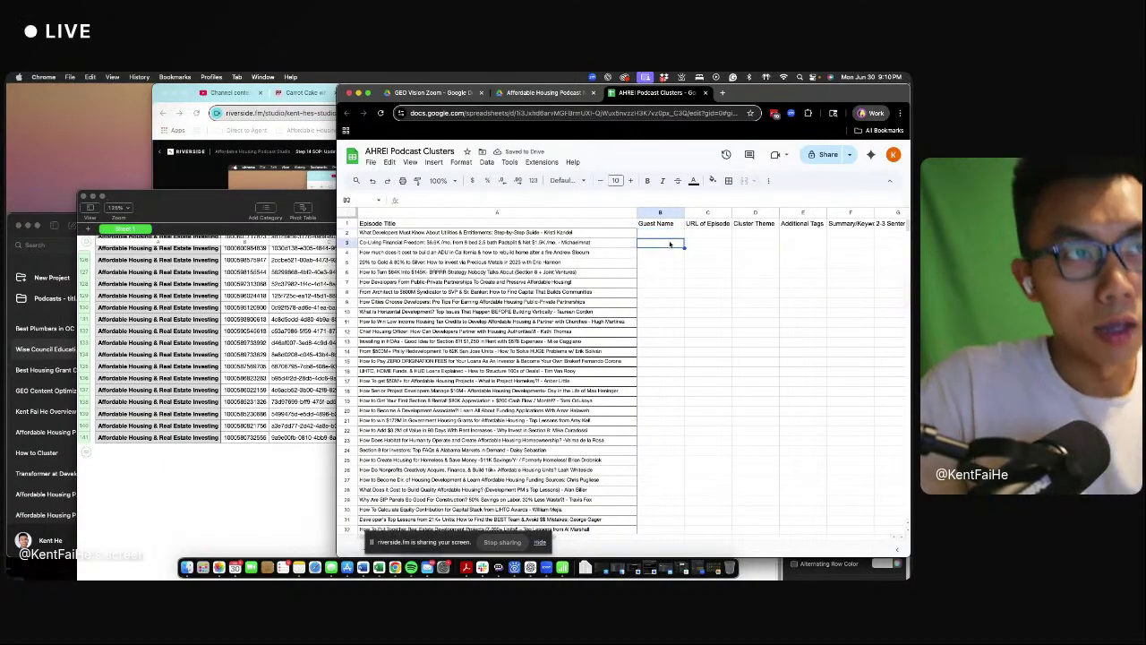
left_click(674, 235)
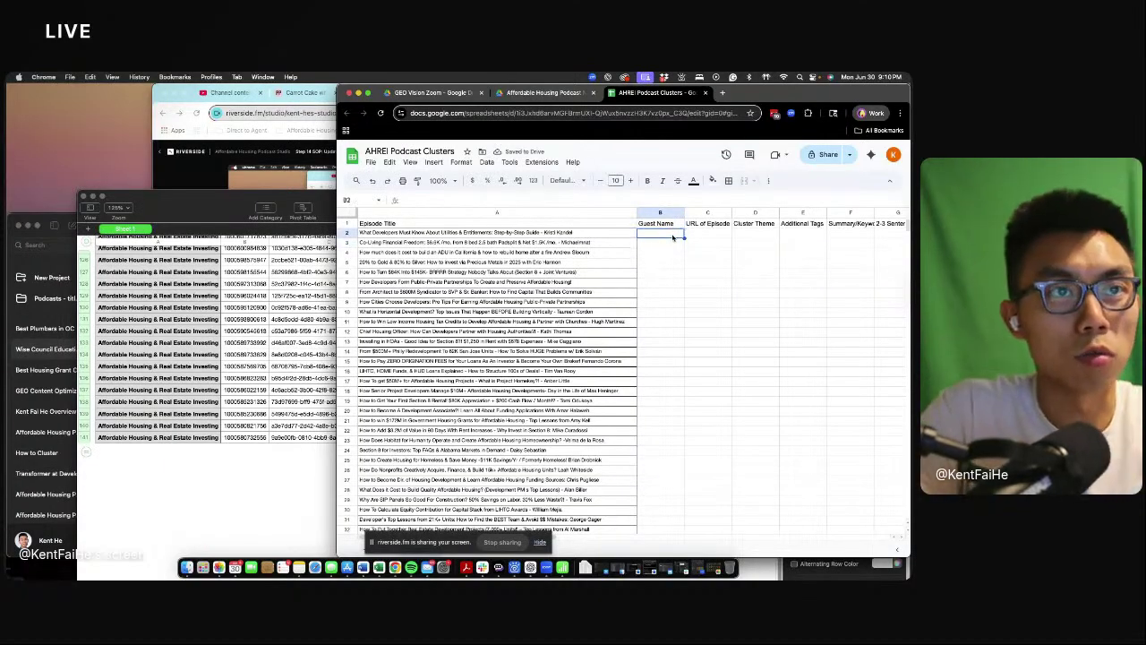
left_click_drag(673, 237, 675, 275)
left_click(665, 258)
left_click(668, 274)
left_click(671, 236)
left_click(676, 274)
left_click_drag(673, 235, 682, 376)
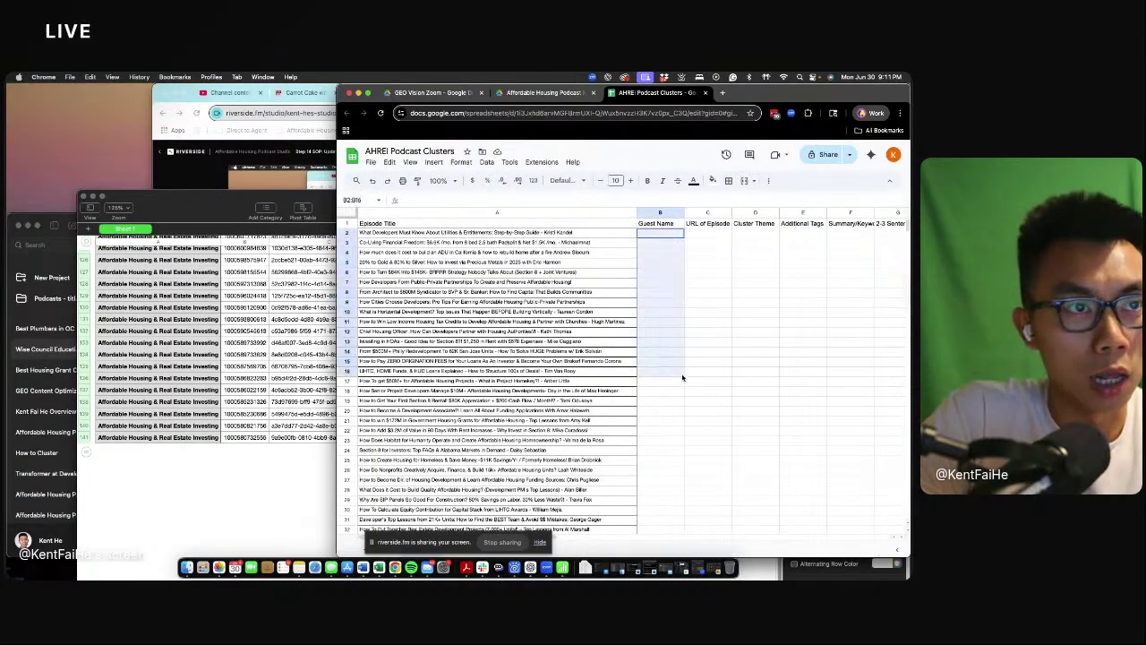
left_click(717, 234)
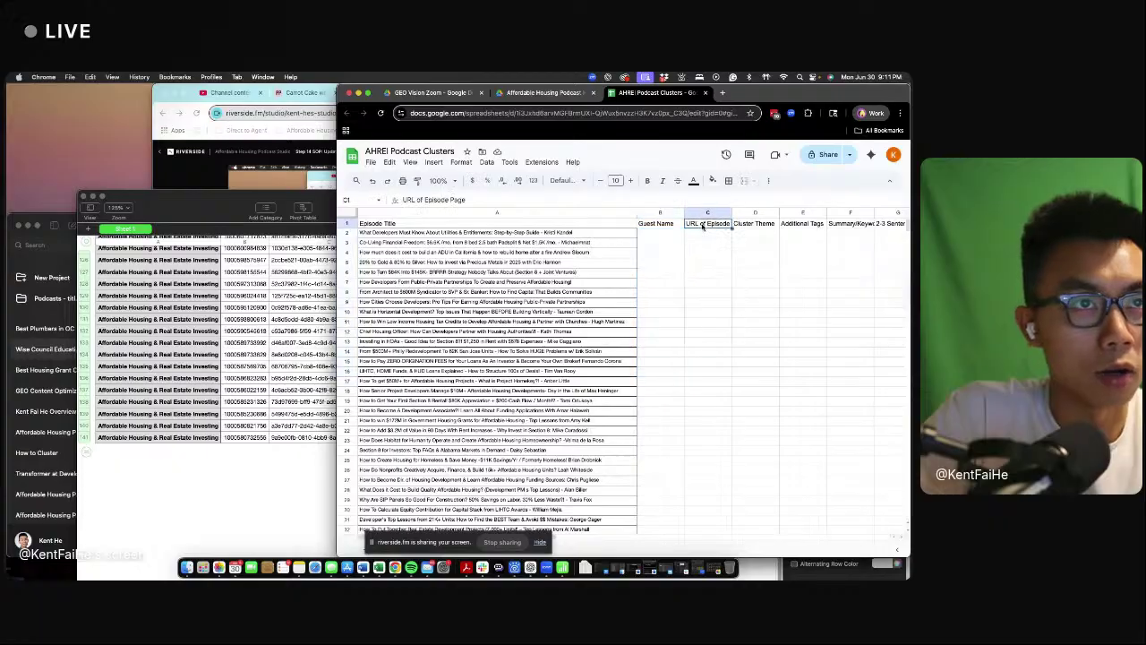
- Enter Entitlements as the Cluster Theme in D2 for the utilities and entitlements episode
left_click(754, 236)
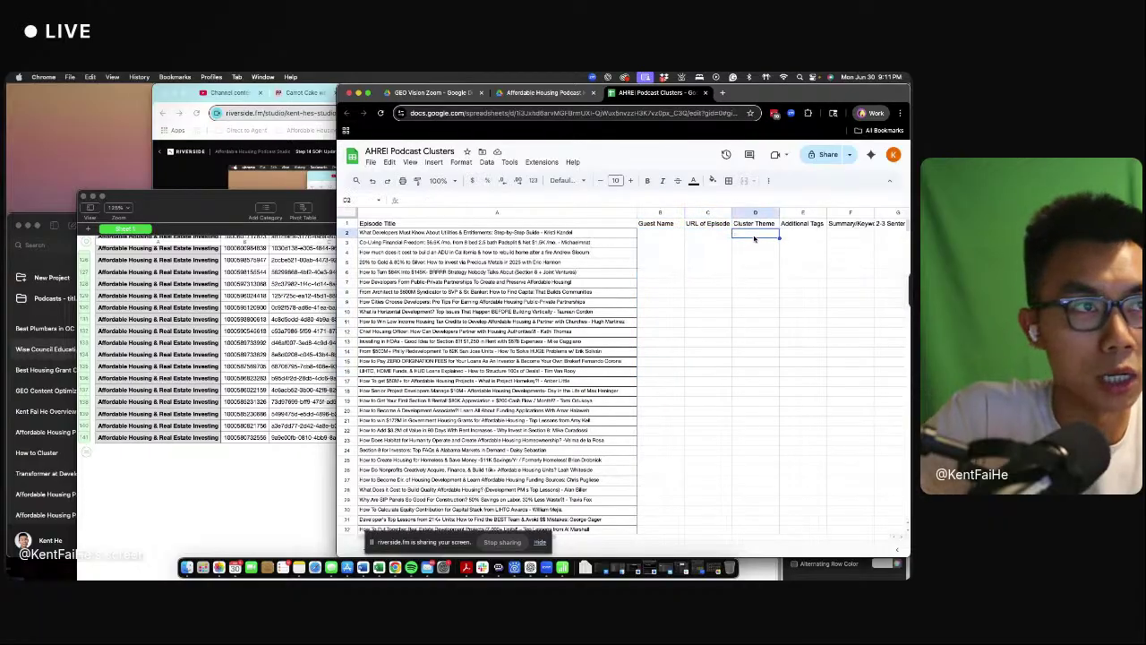
type("E")
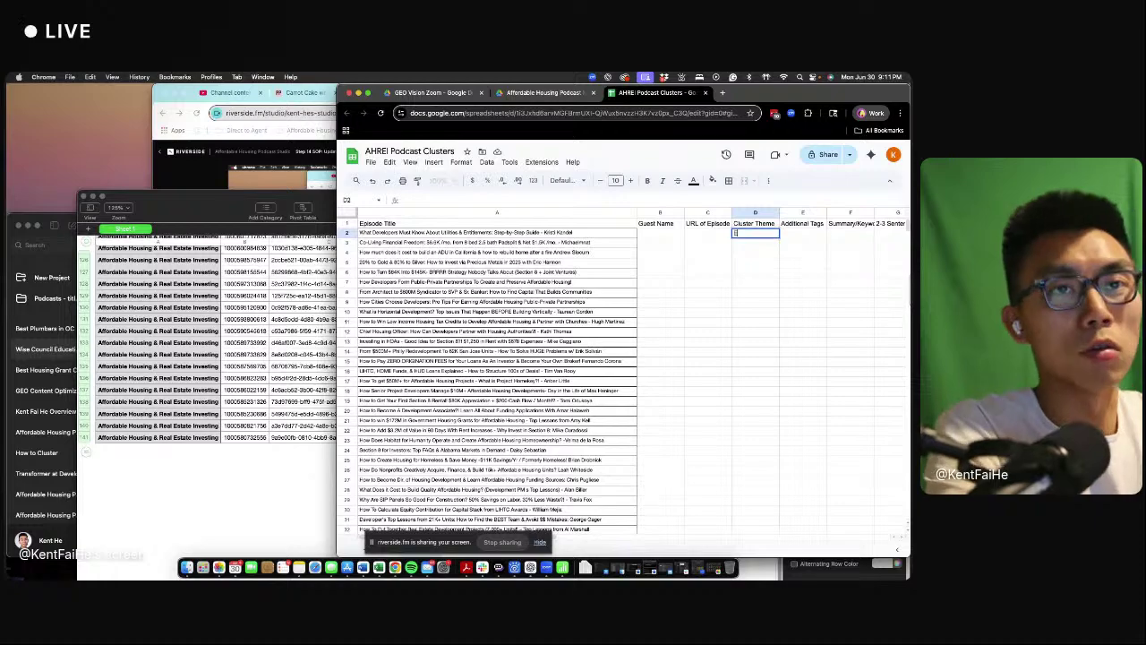
type("ntitlements")
key("Return")
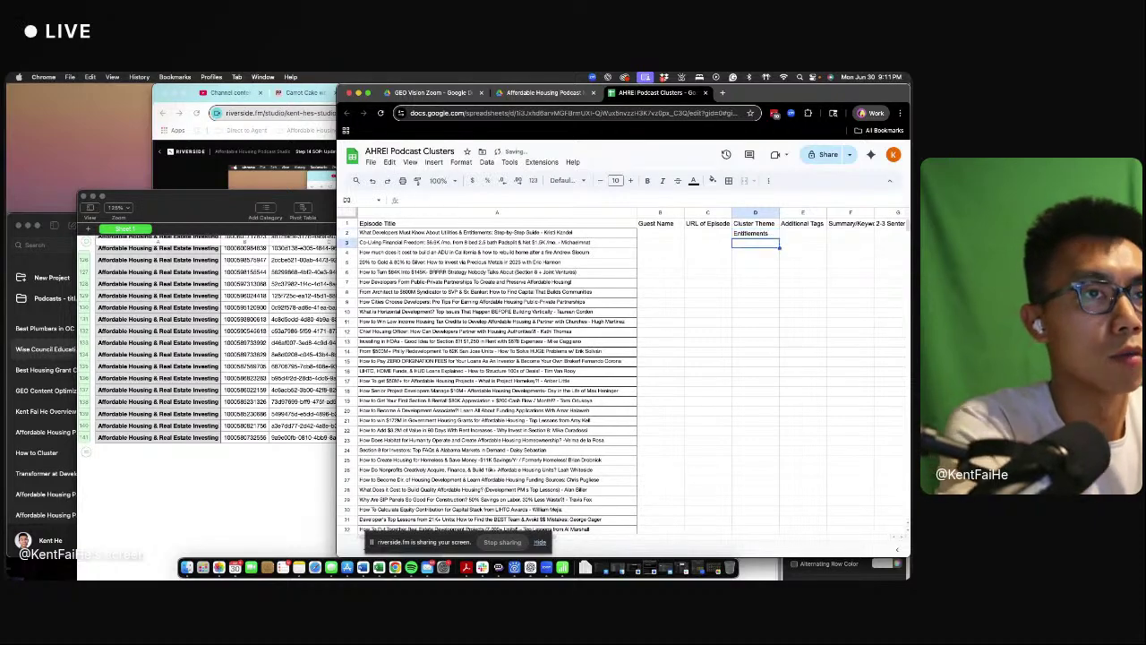
- Switch to ChatGPT and review the SOP from the spreadsheet column list through the cluster page, linking and backlink steps to the JSON-LD explanation
left_click(65, 248)
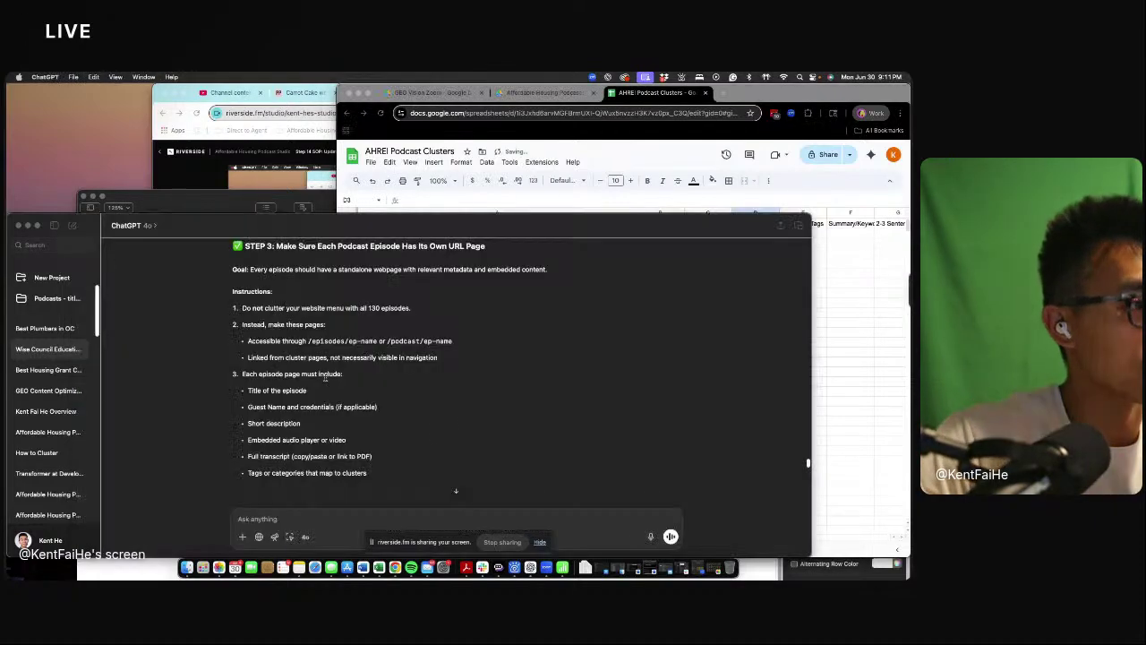
scroll(340, 351, "up", 10)
scroll(339, 351, "up", 8)
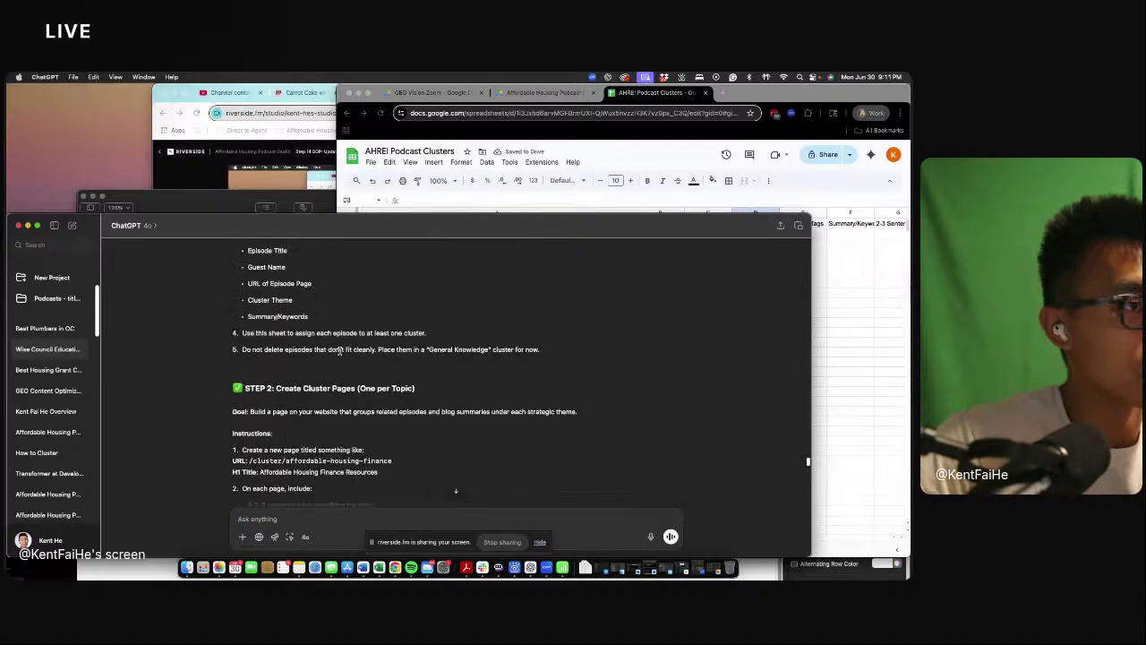
scroll(334, 399, "down", 6)
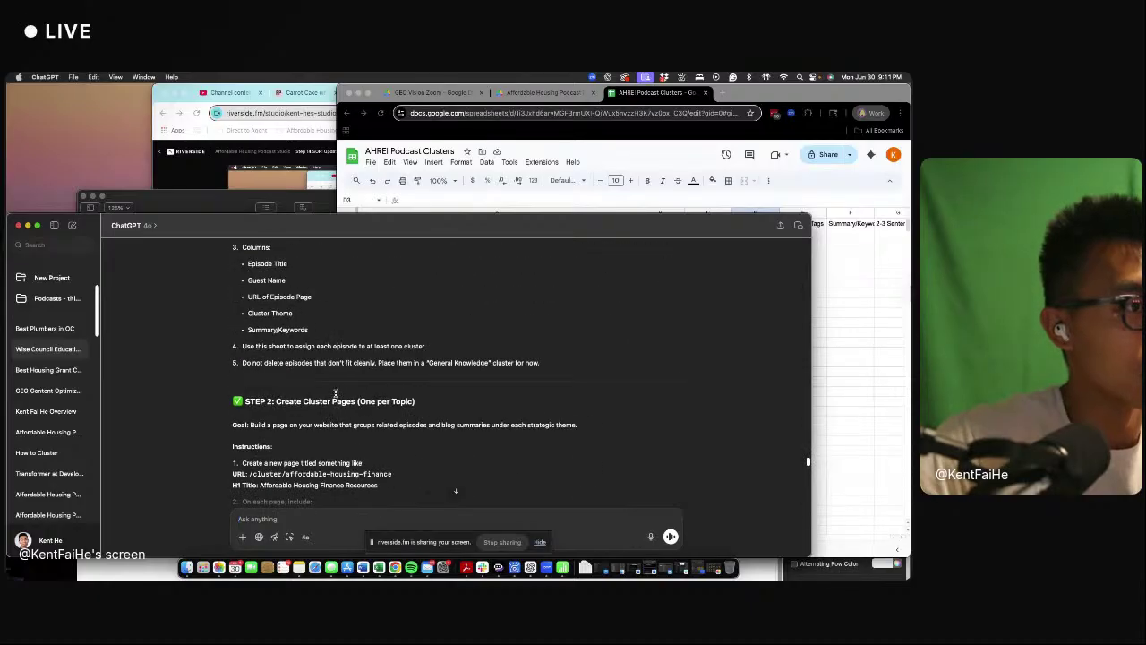
scroll(336, 394, "down", 10)
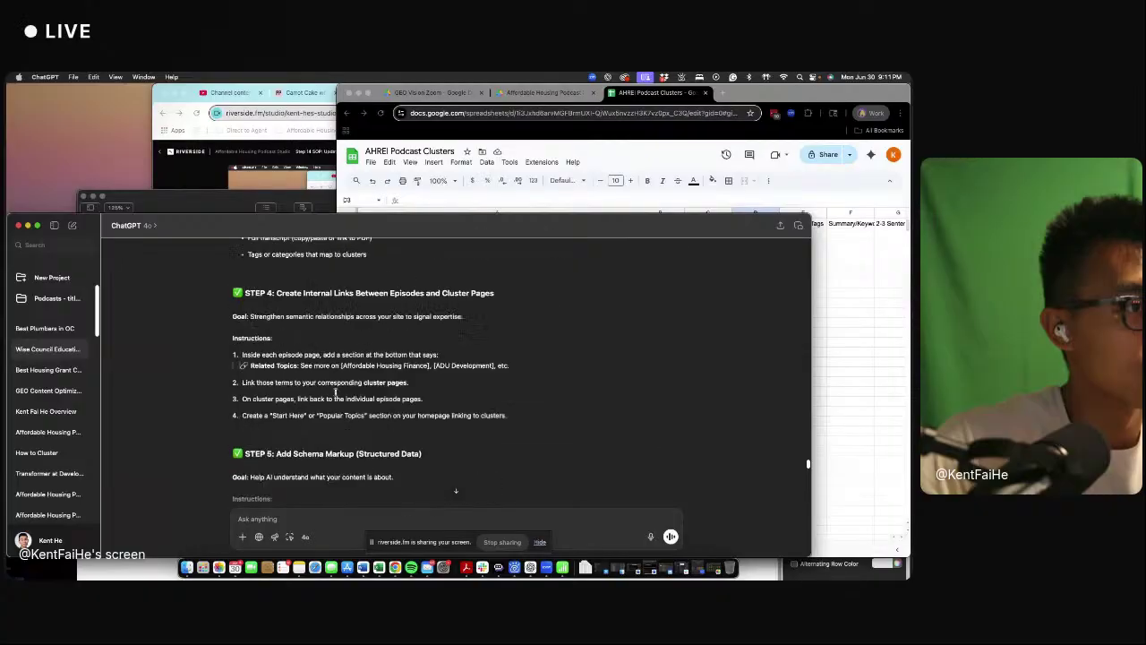
scroll(336, 391, "down", 12)
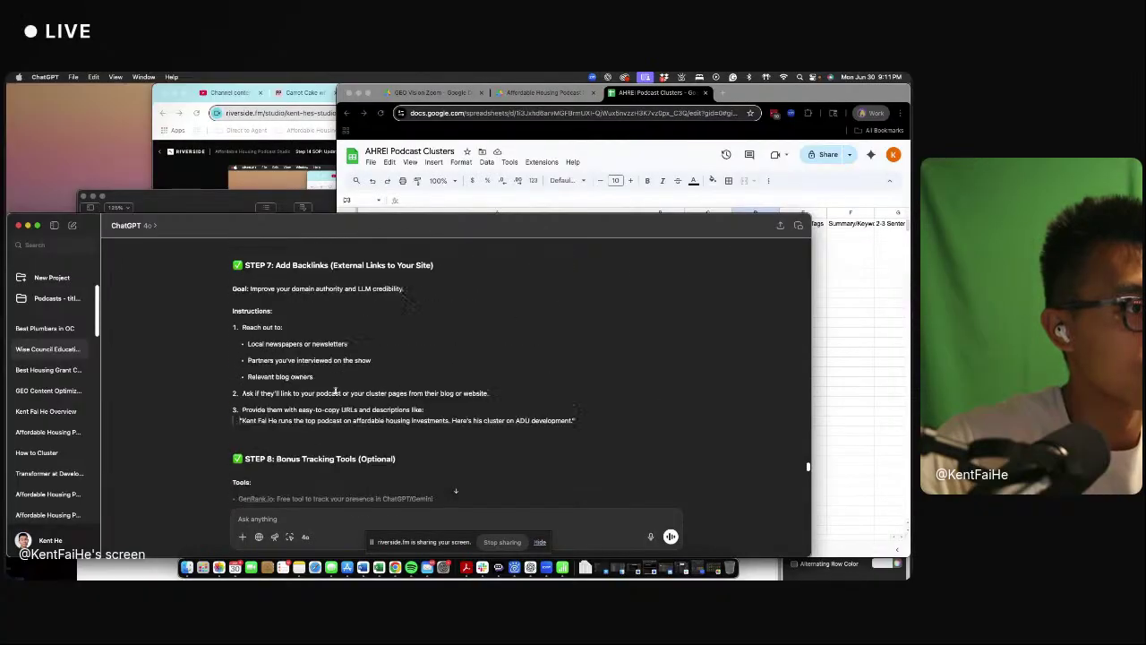
scroll(336, 391, "down", 15)
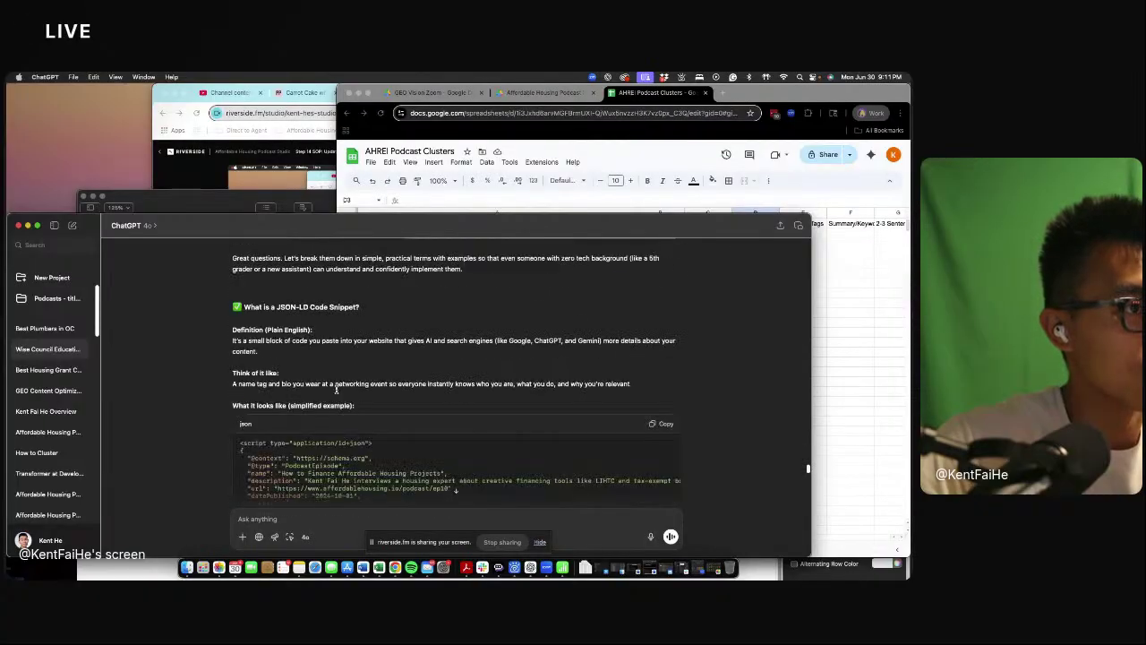
- Switch back to the podcast clusters spreadsheet and enter Coliving as the Cluster Theme in D3 for the co-living episode
left_click(821, 313)
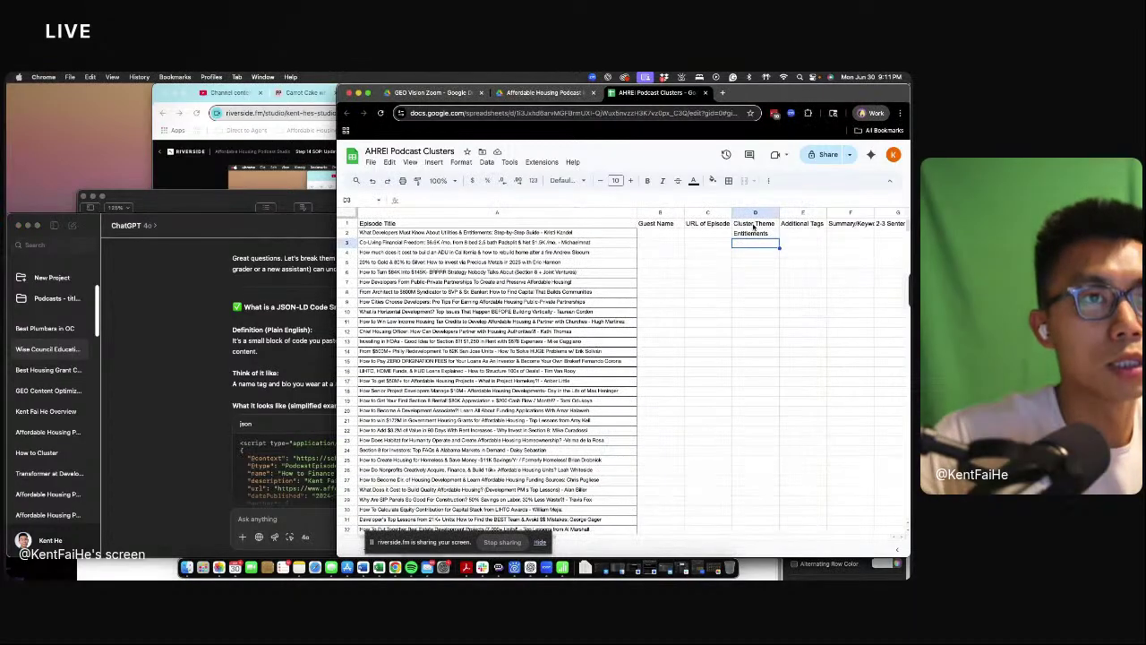
left_click(755, 236)
left_click(753, 244)
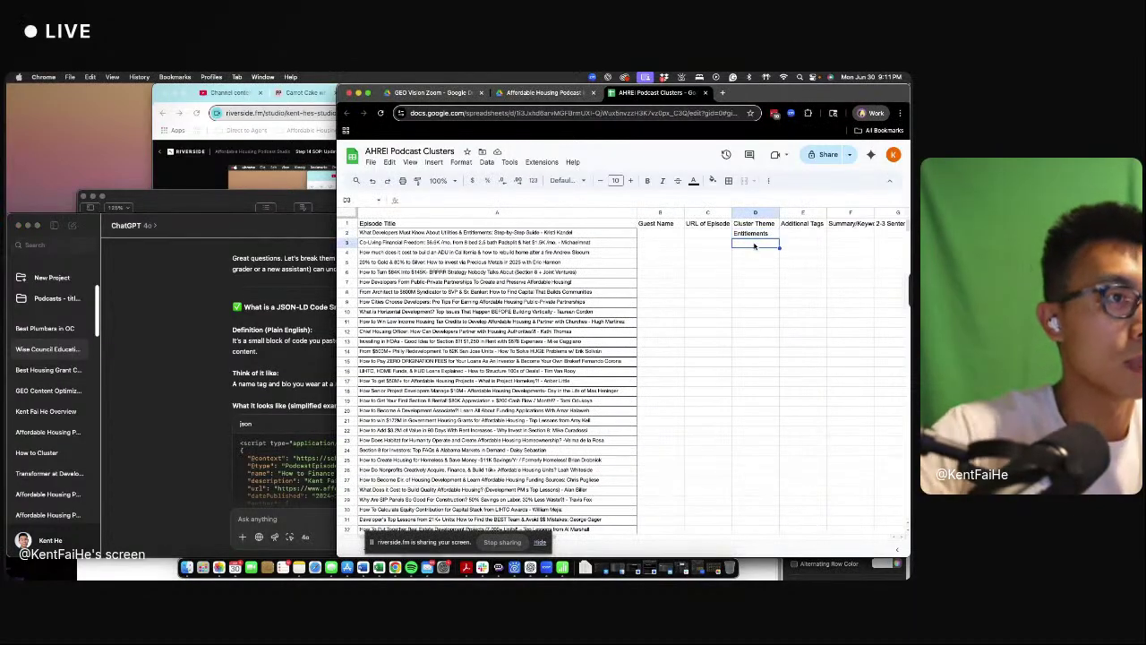
type("Coliving")
key("Return")
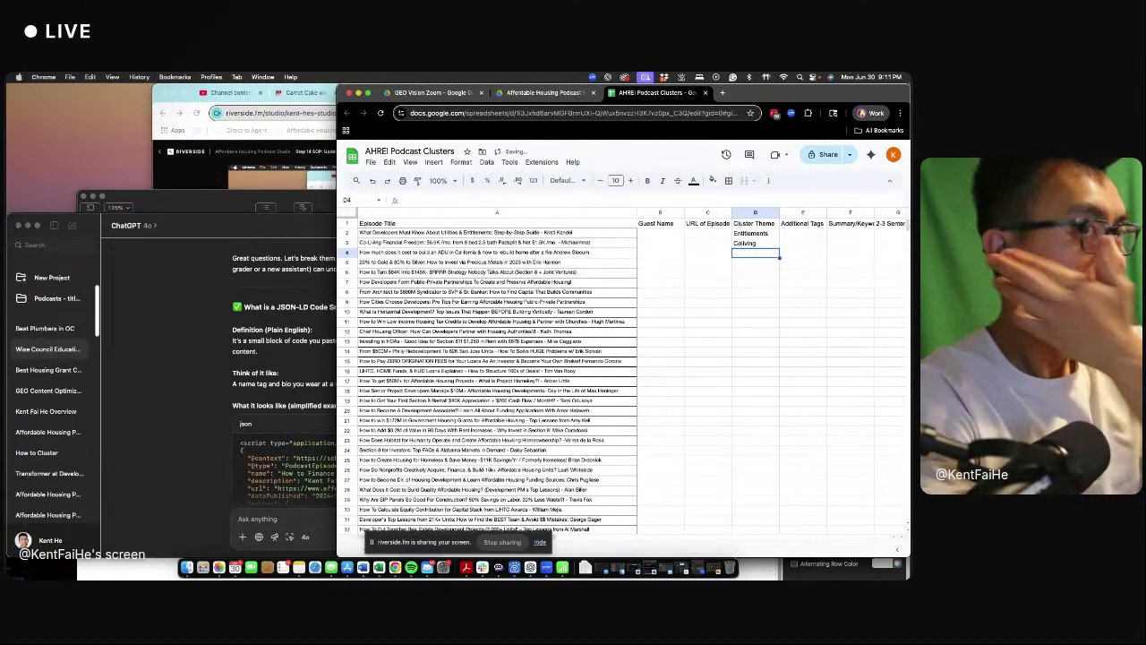
- Fill in row 4 for the ADU episode with ADUs as the Cluster Theme and Entitlements as the Additional Tag
type("ADU")
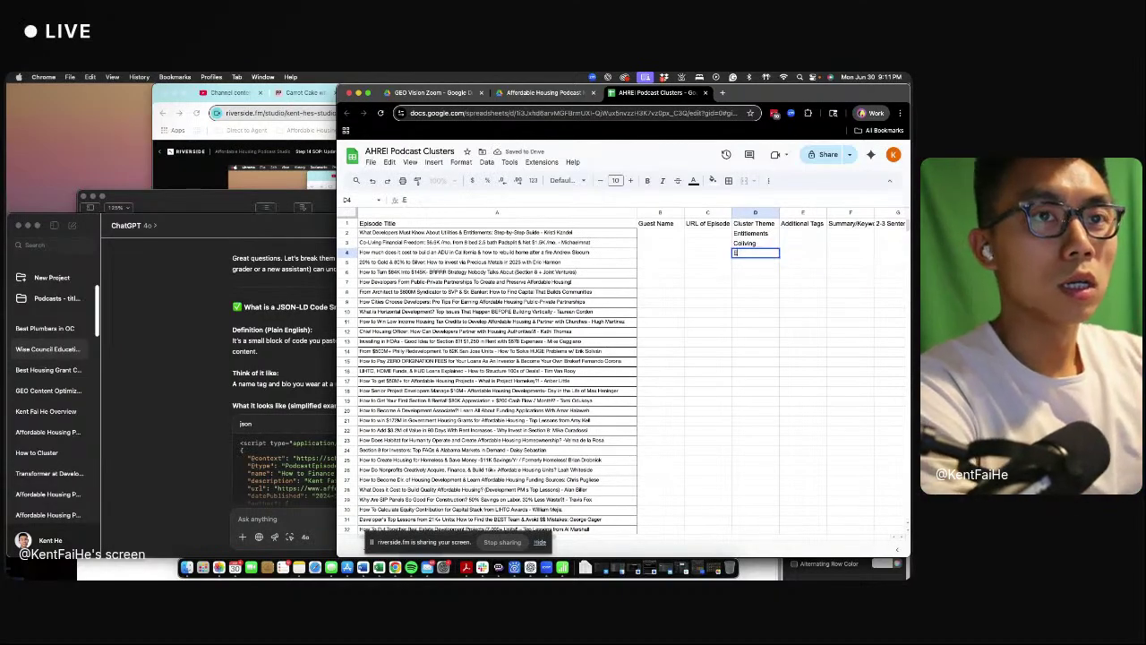
type("s")
key("Tab")
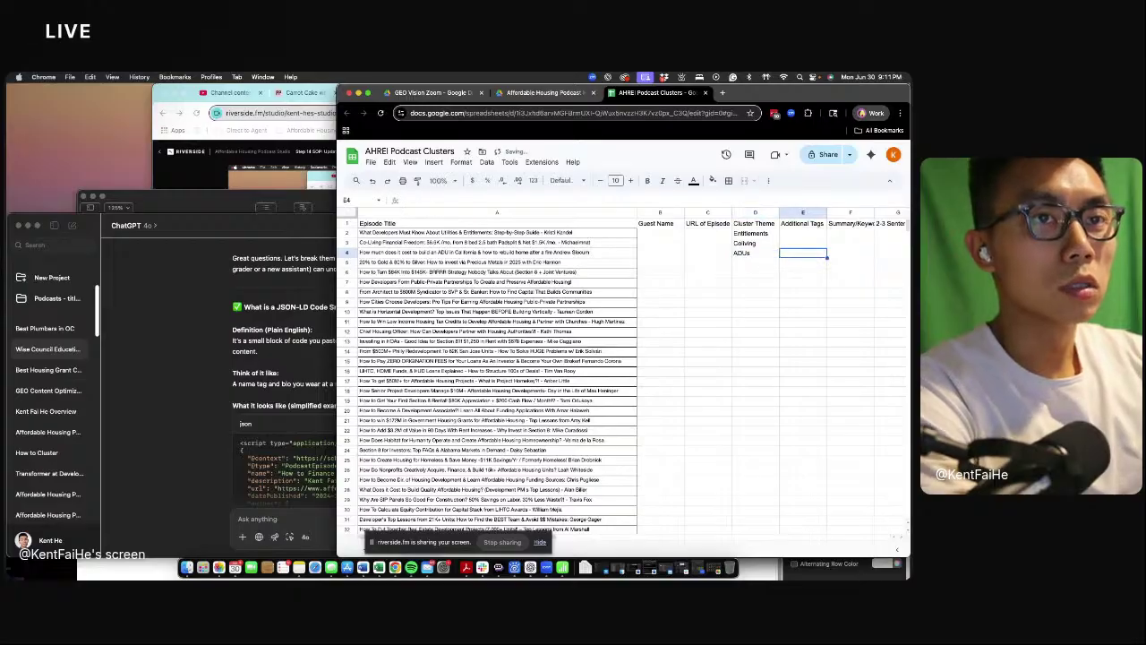
type("Entitlements")
key("Return")
- Enter Pre-development as the Additional Tag in E2 for the utilities and entitlements episode
key("Up")
key("Up")
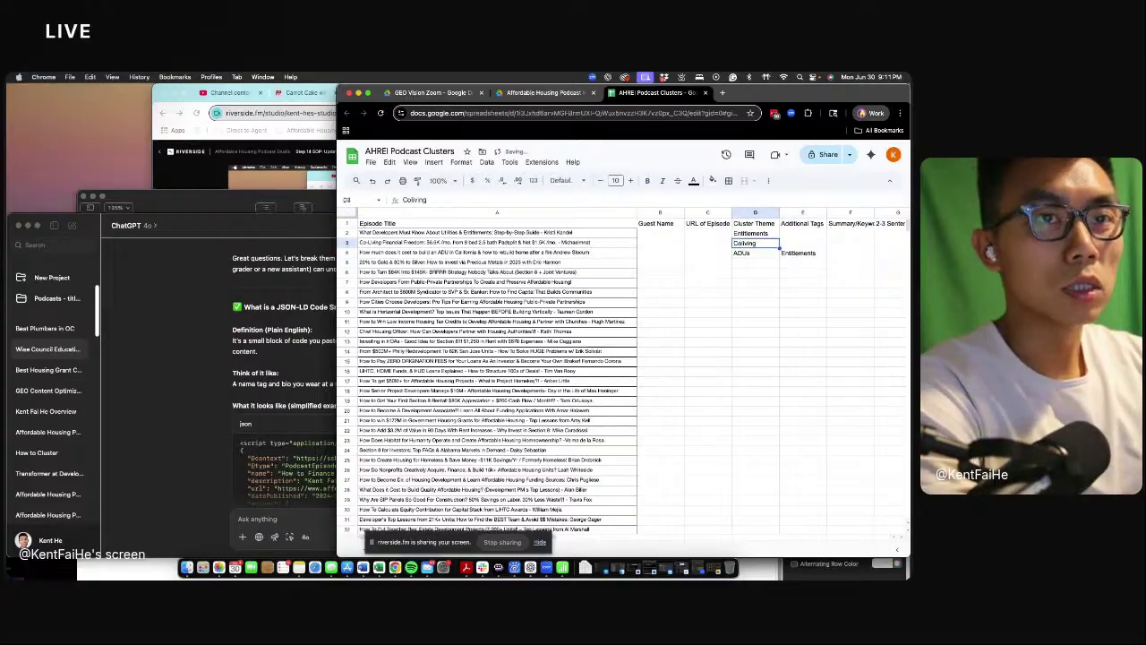
key("Right")
key("Up")
type("Pre-")
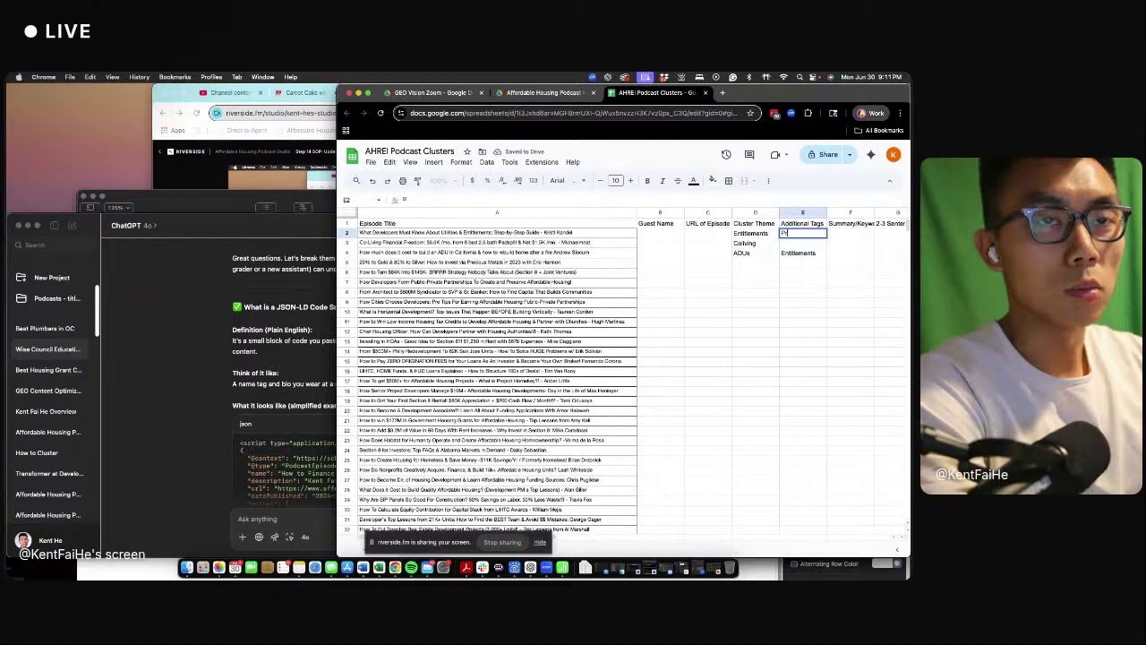
type("development")
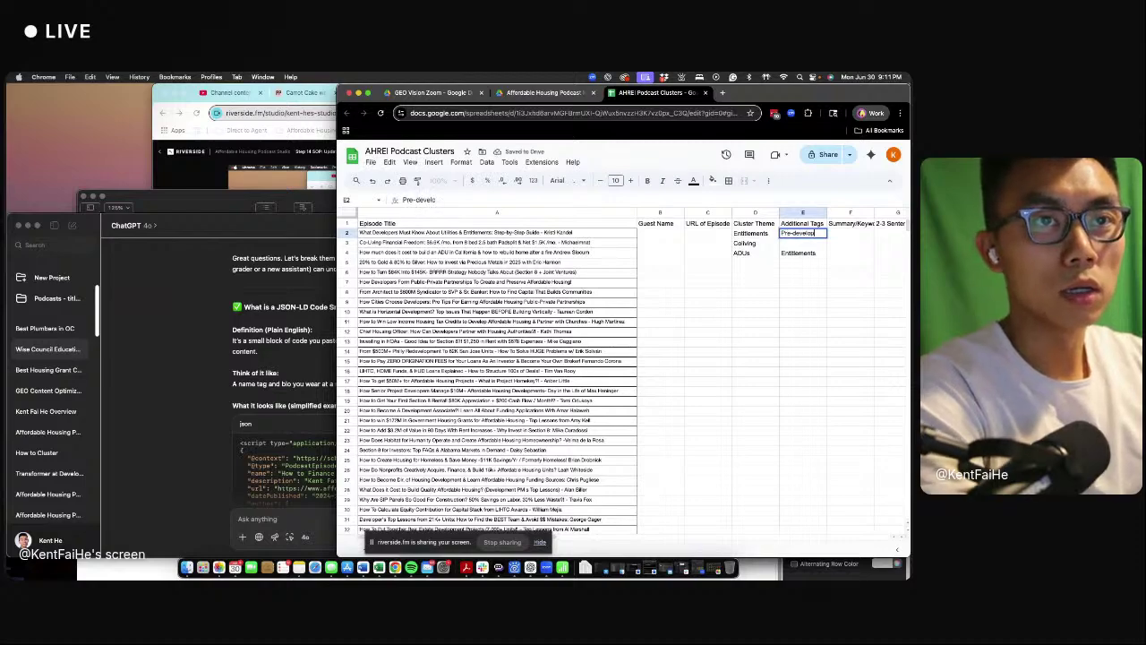
key("Return")
- Enter Padsplit as the Additional Tag in E3 for the co-living episode
key("Down")
key("Down")
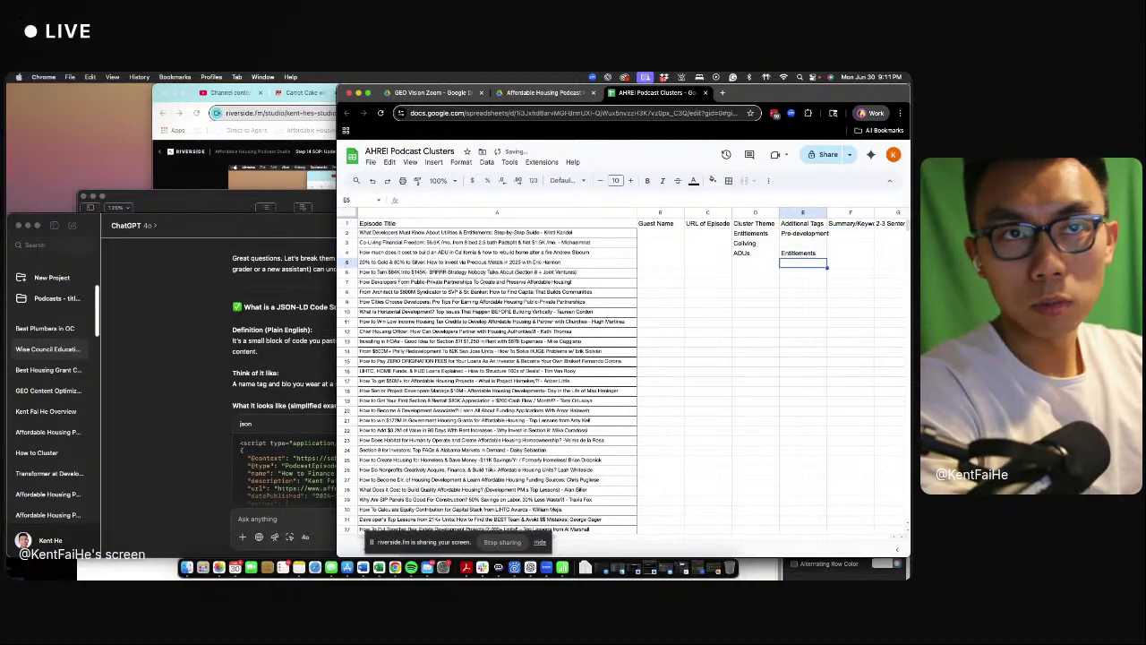
key("Up")
key("Up")
key("Up")
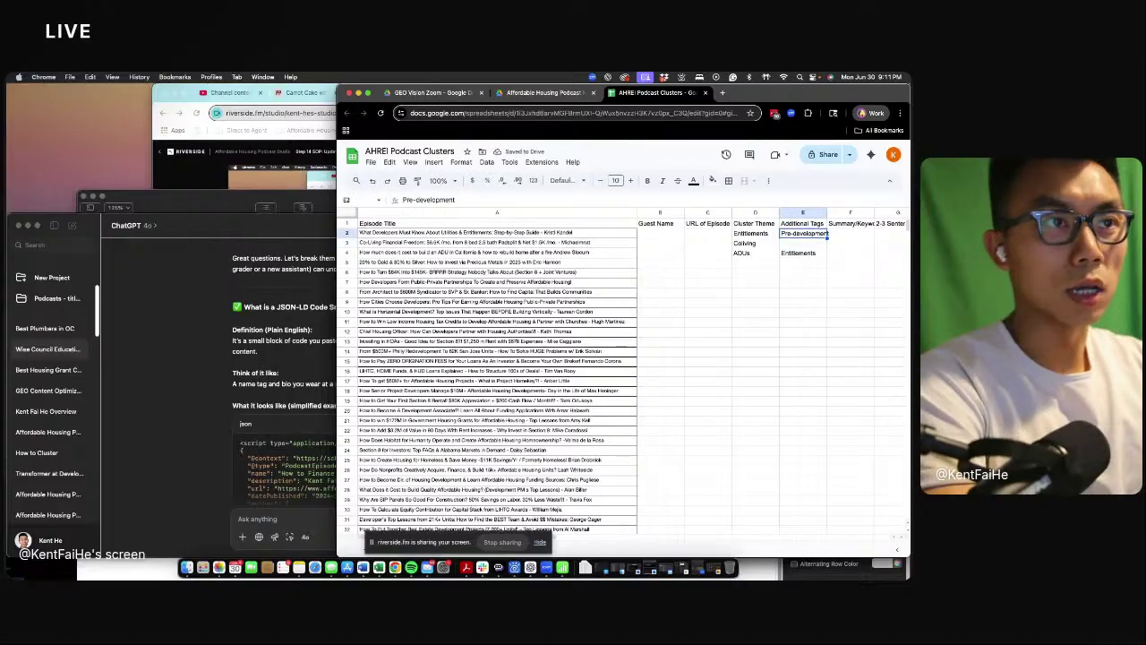
key("Down")
key("Down")
key("Up")
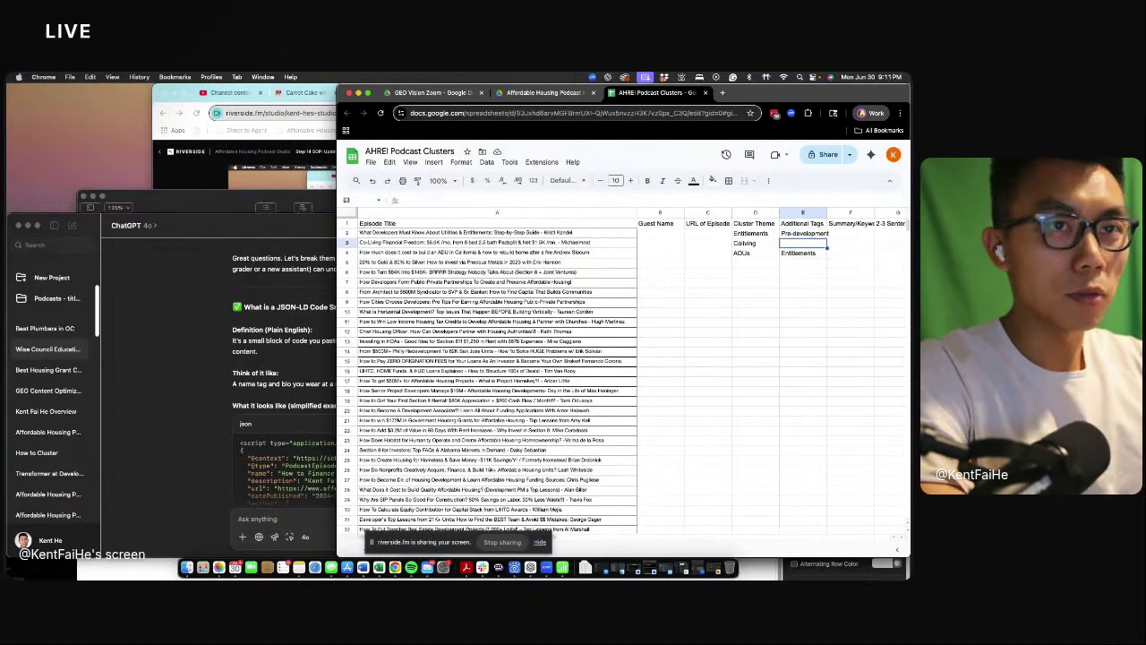
type("Padsplit")
key("Return")
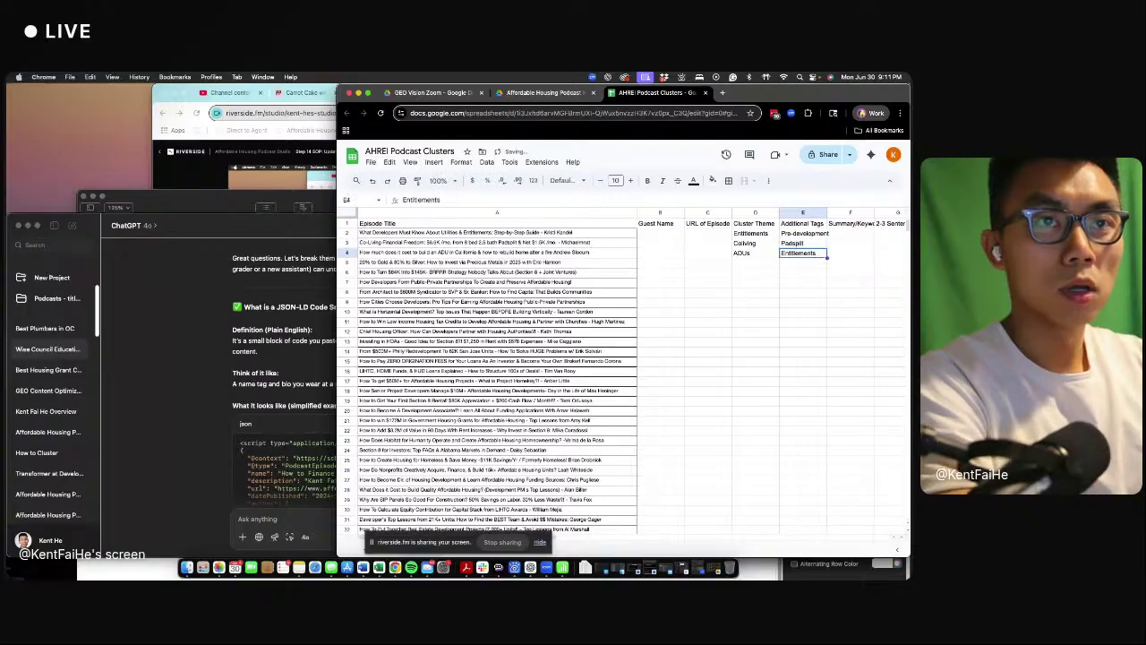
- Enter General Investing as the Cluster Theme in D5 for the gold and silver episode
key("Left")
key("Down")
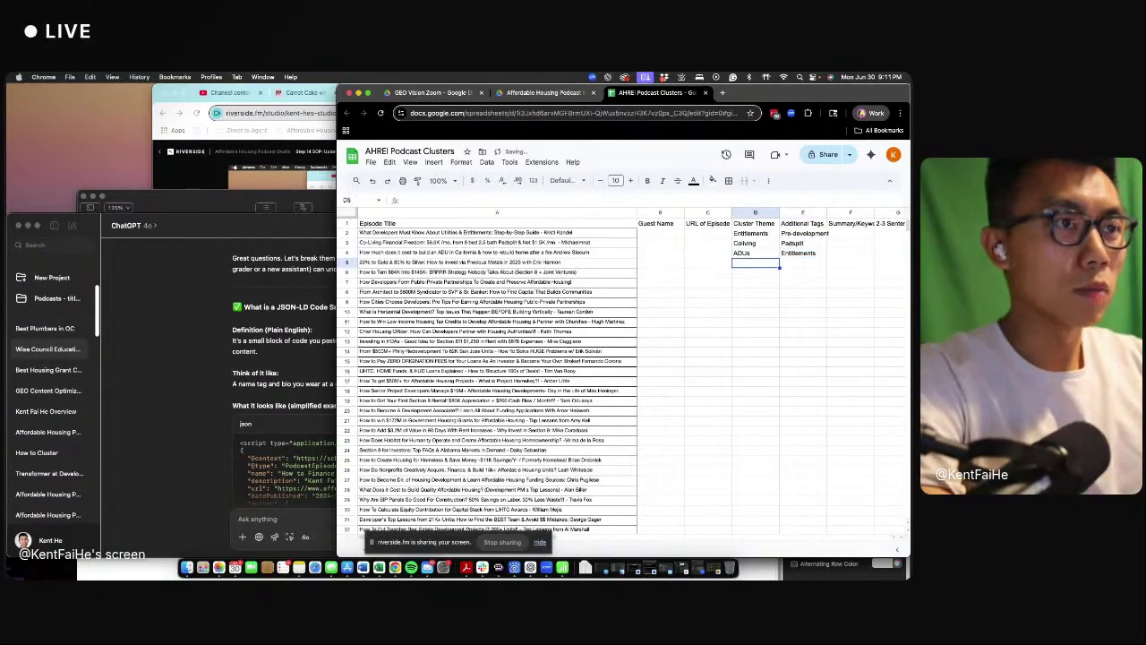
type("G")
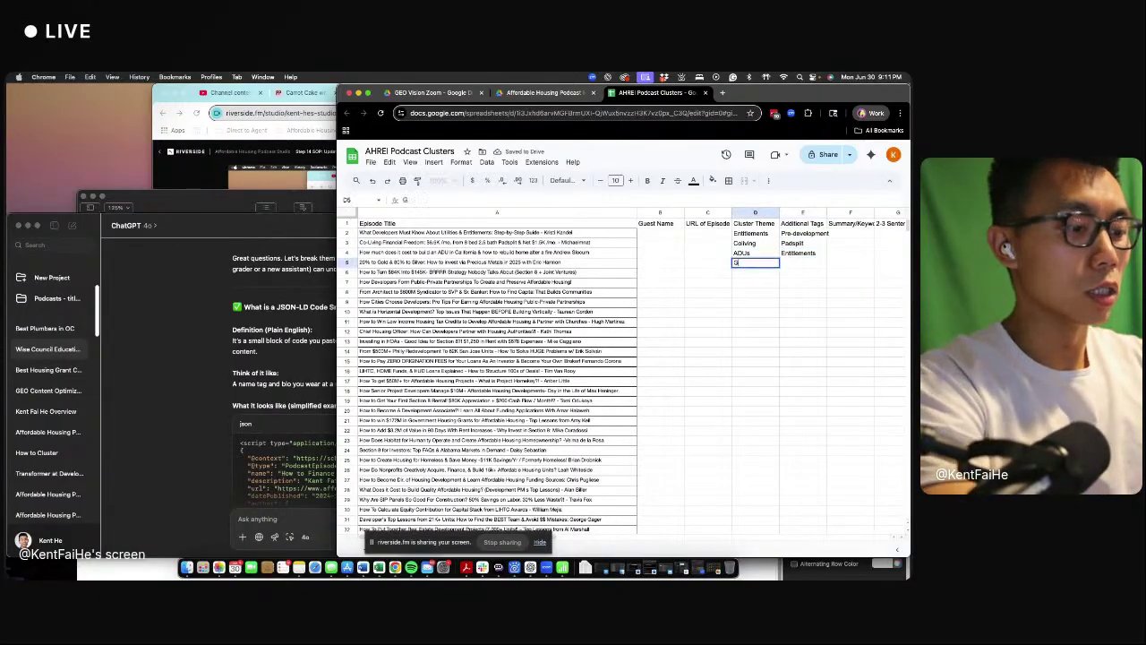
type("eneral Inv")
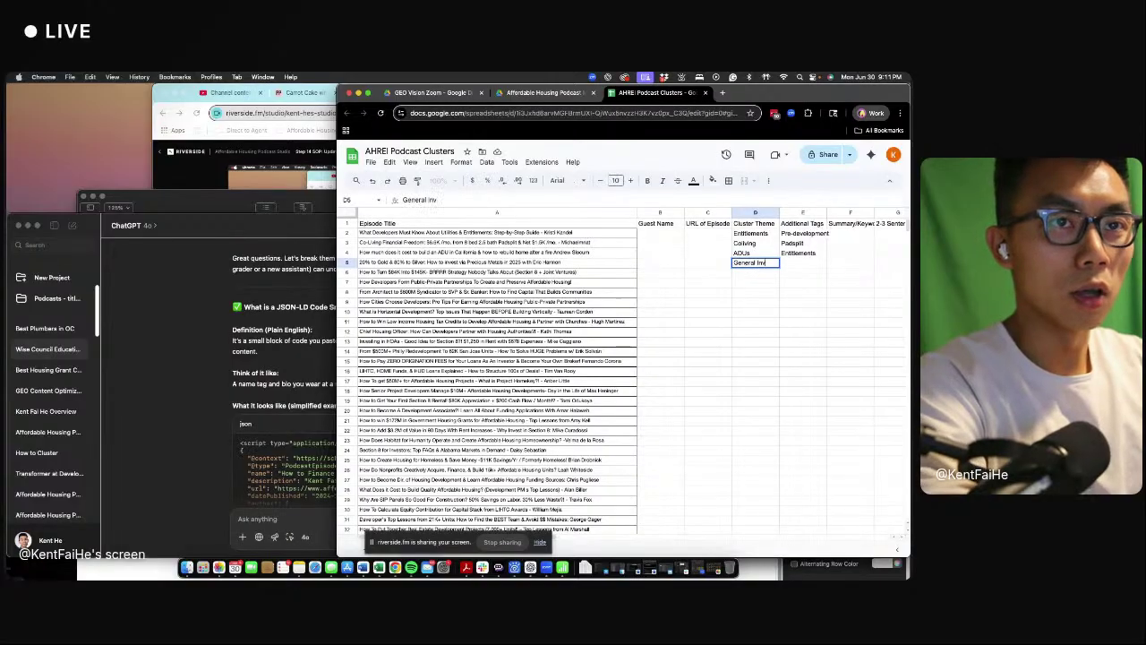
key("BackSpace")
key("BackSpace")
key("BackSpace")
type("ing")
key("Tab")
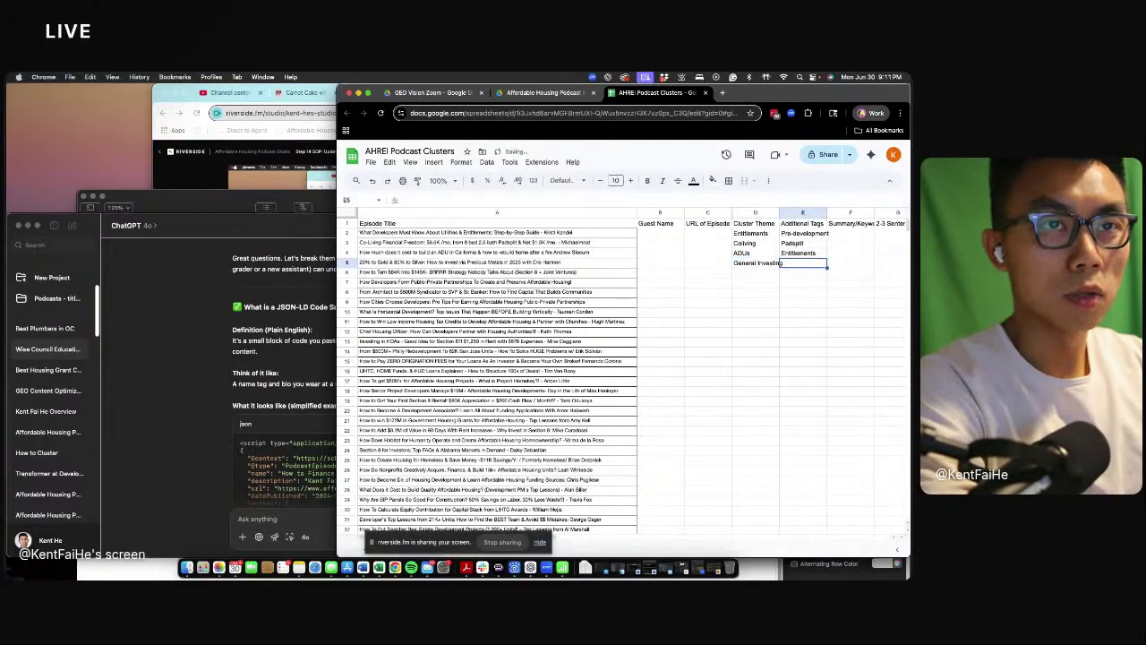
- Enter Commodities, Gold, Silver as the Additional Tags in E5 for the precious metals episode
type("Commodities")
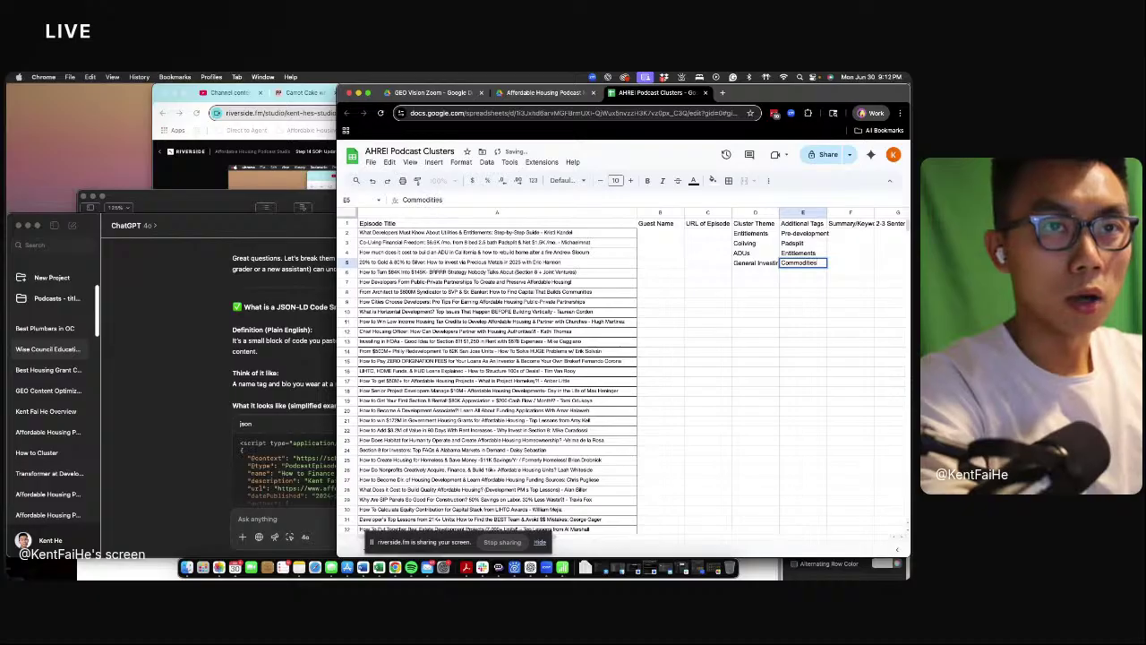
key("Return")
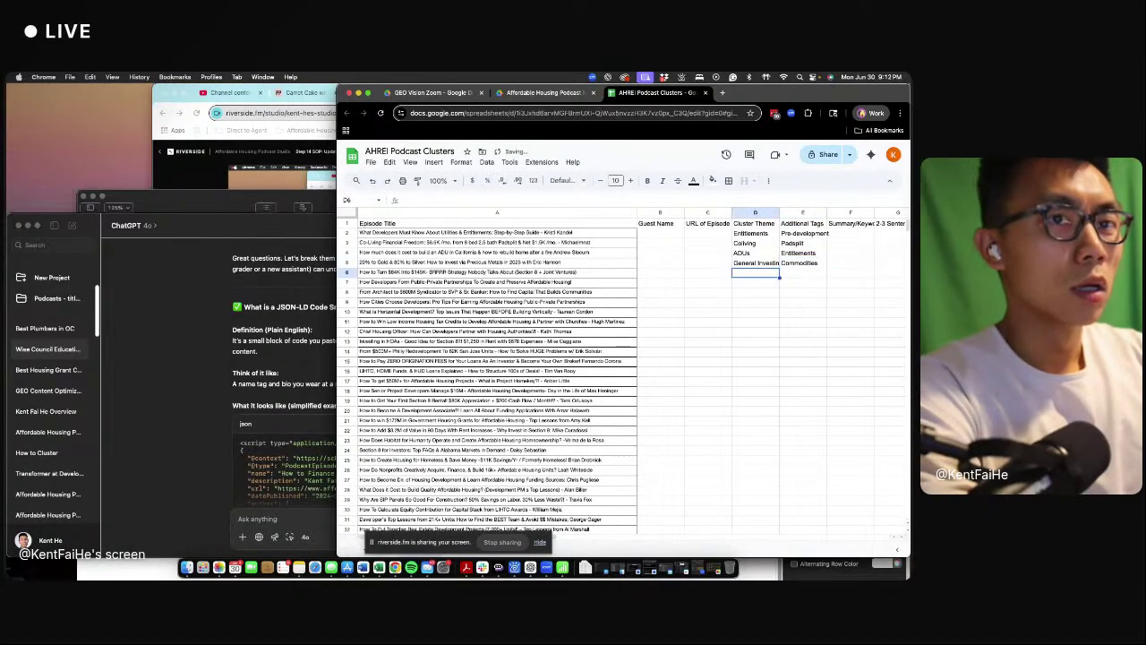
key("Up")
key("Right")
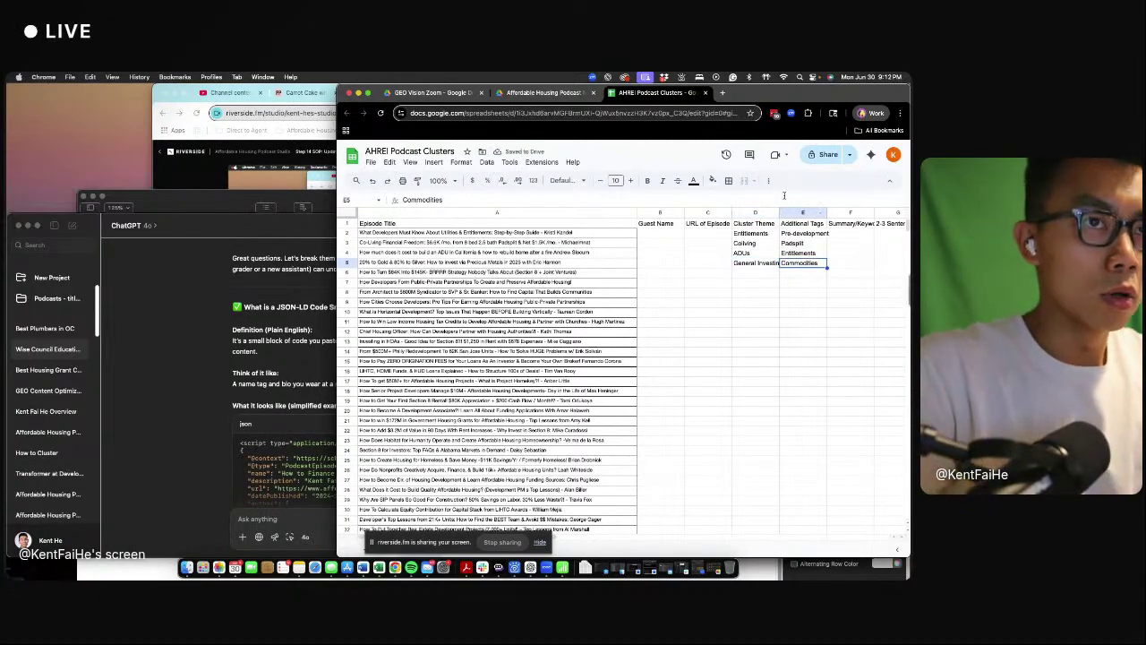
key("Return")
type(", Gold, S")
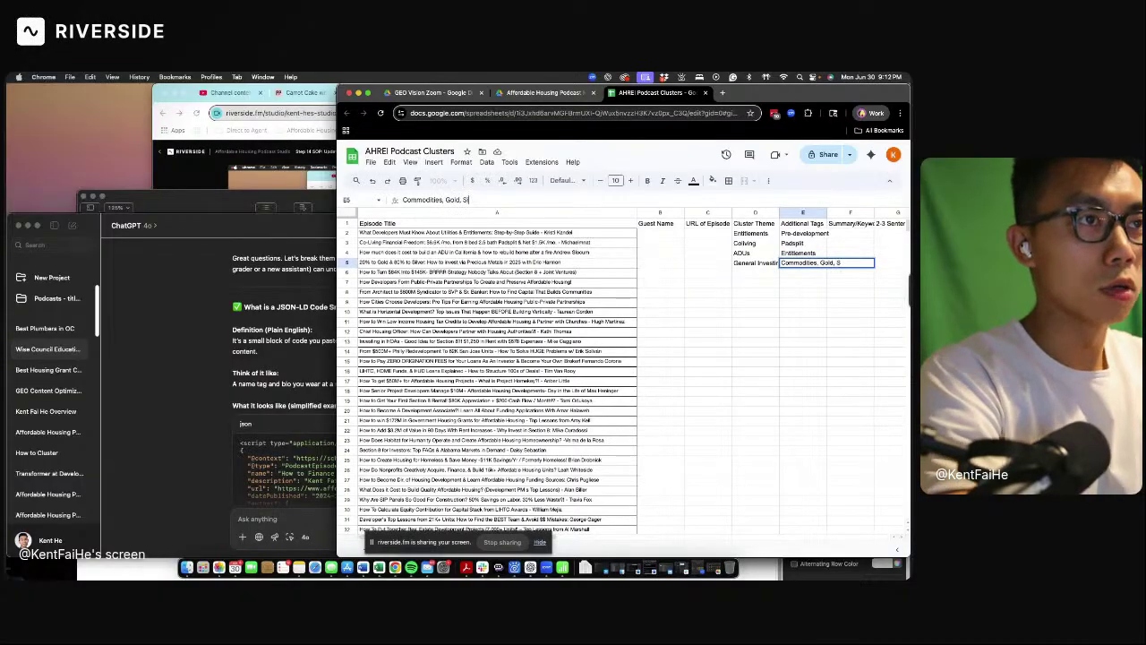
type("ilver")
key("Return")
- Fill in row 6 with Section 8 as the Cluster Theme and BRRRR as the Additional Tag
key("Left")
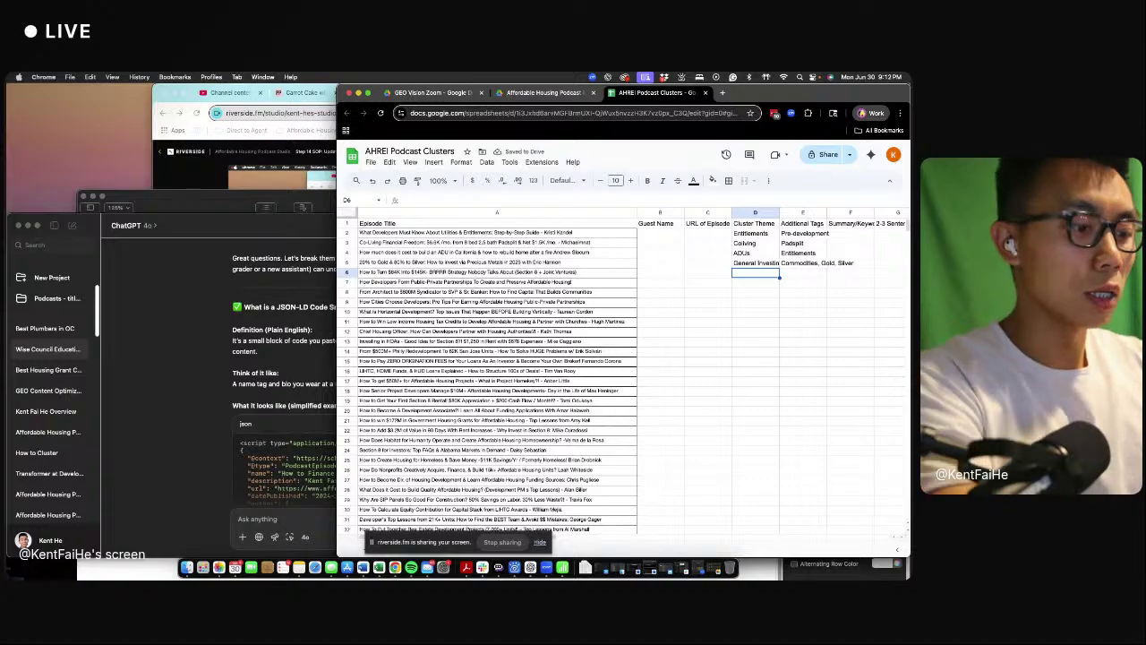
type("Section 8")
key("Tab")
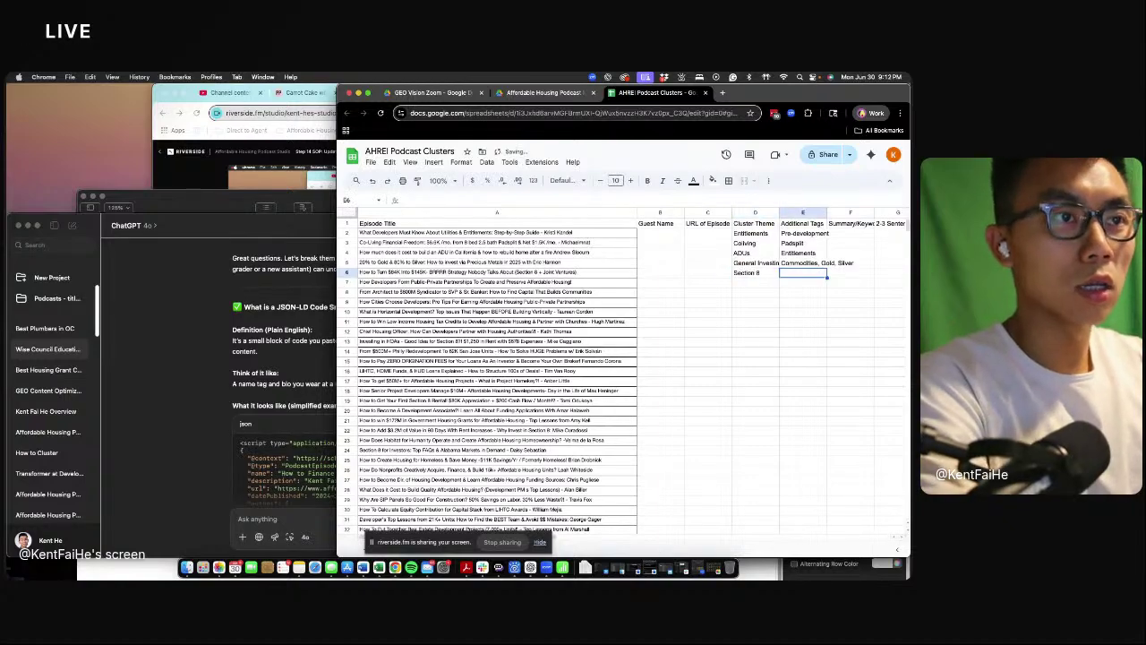
type("BRRRR")
key("Return")
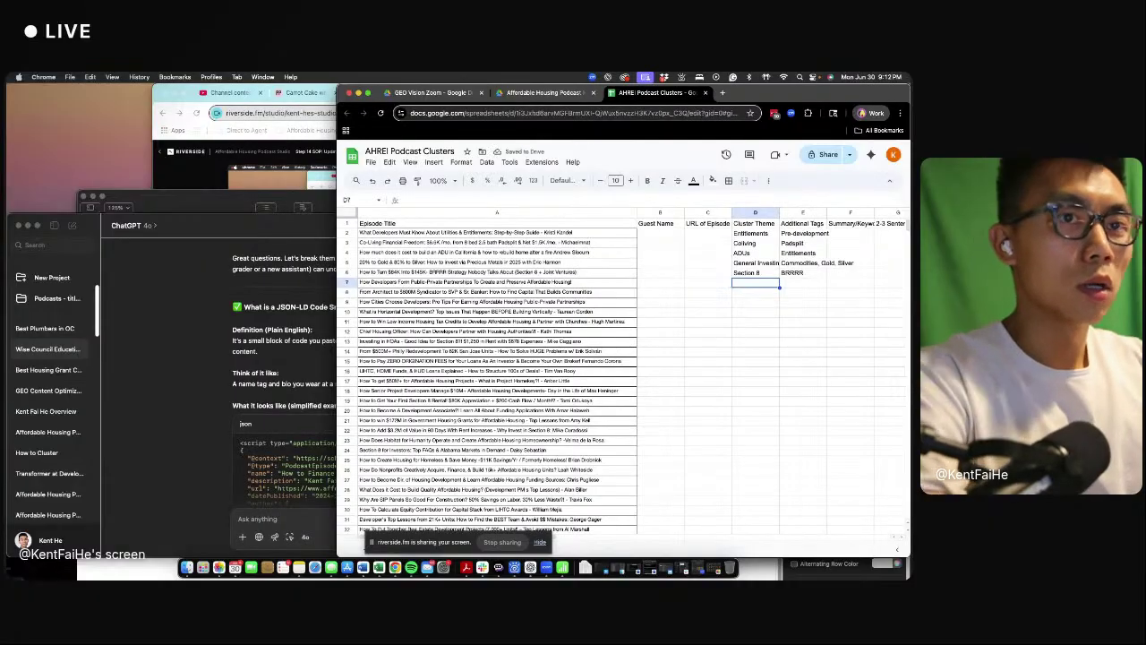
type("Public")
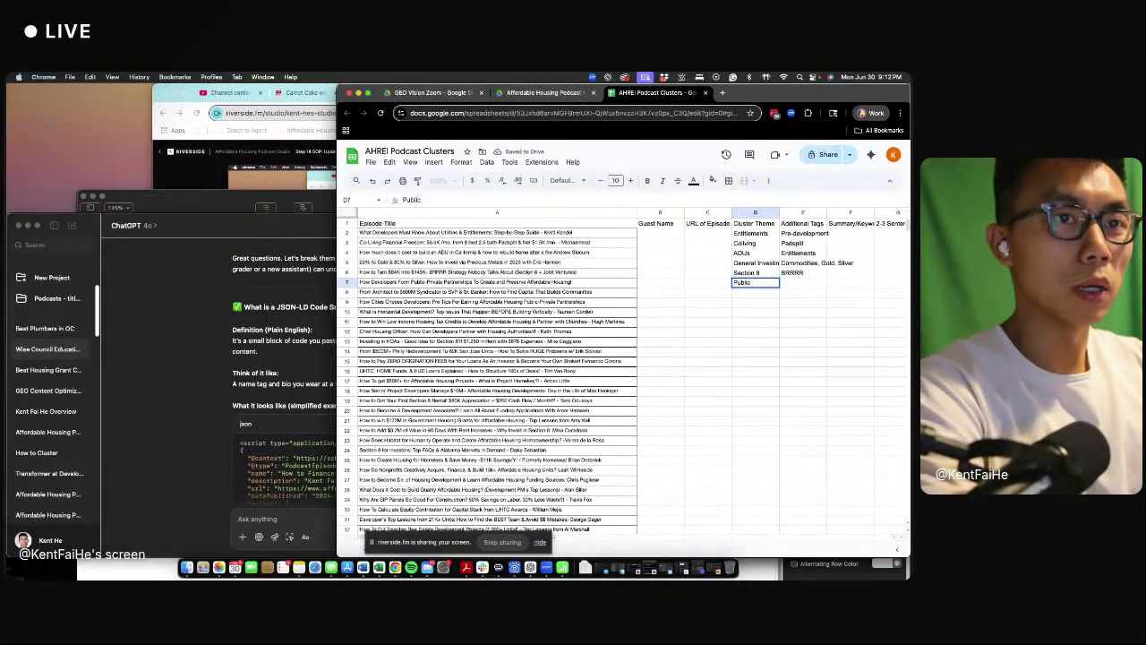
key("BackSpace")
key("BackSpace")
key("BackSpace")
key("BackSpace")
key("Escape")
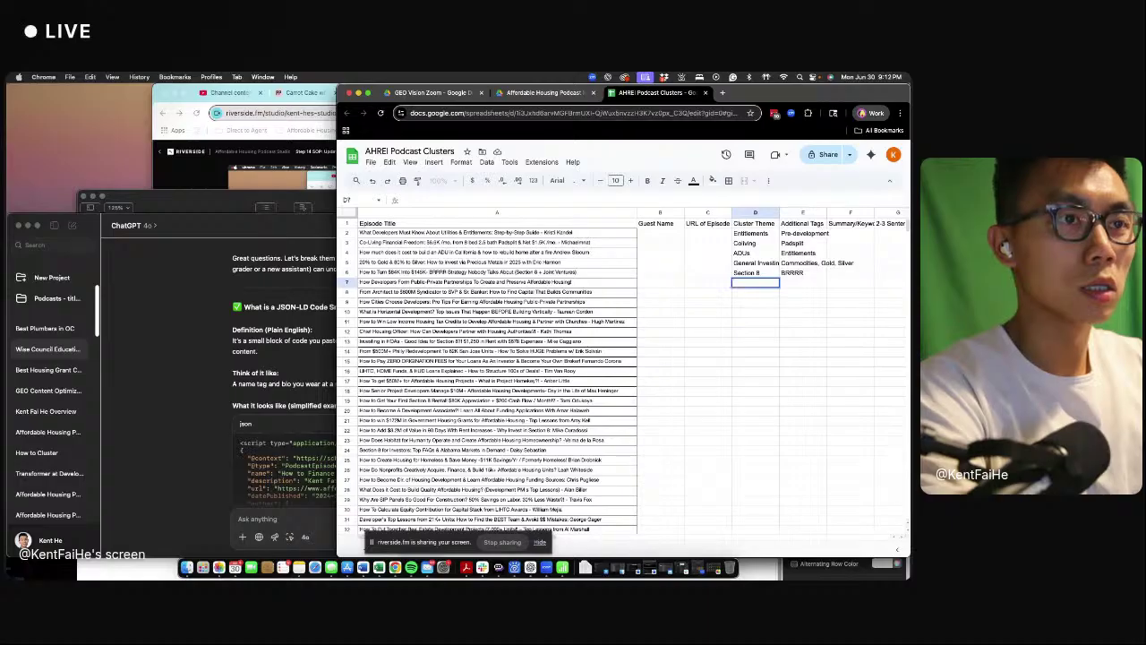
- Fill in row 7 with Public Private Partnerships as the Cluster Theme and Affordable Housing Finance, LIHTC as the Additional Tags
type("Public Private P")
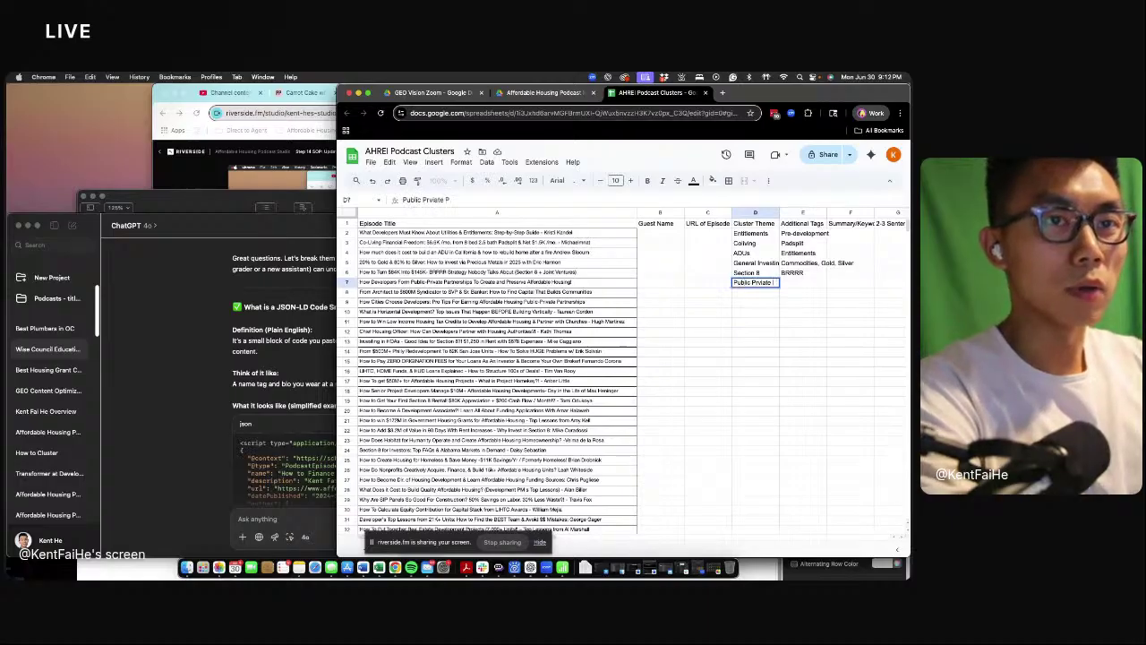
type("artnerships")
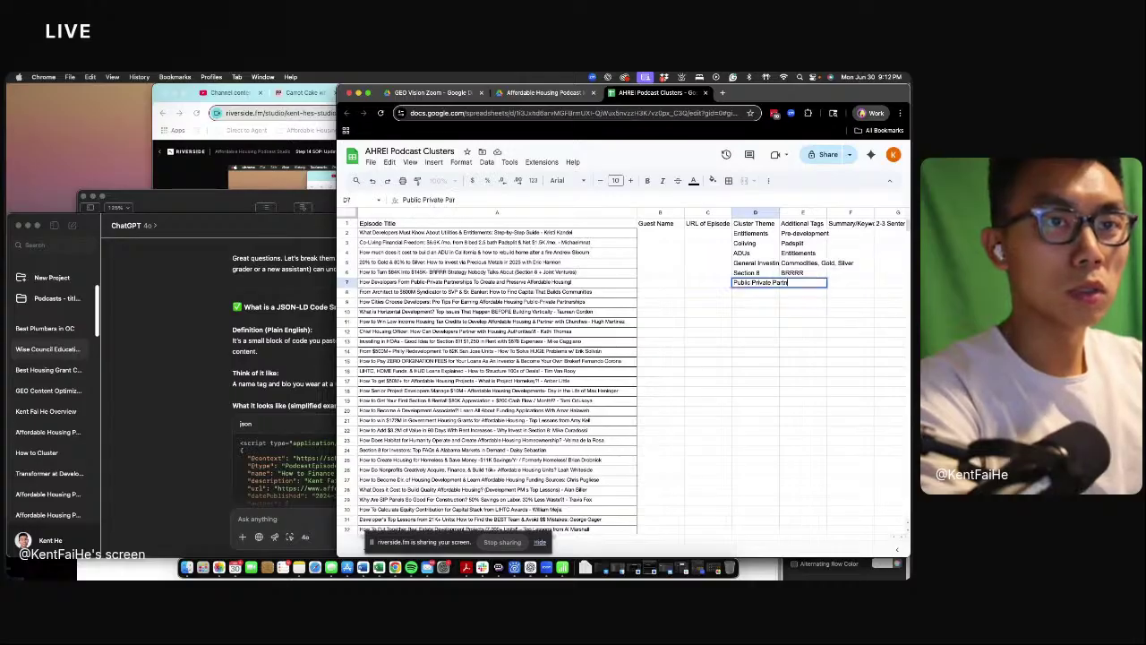
key("Tab")
type("AF")
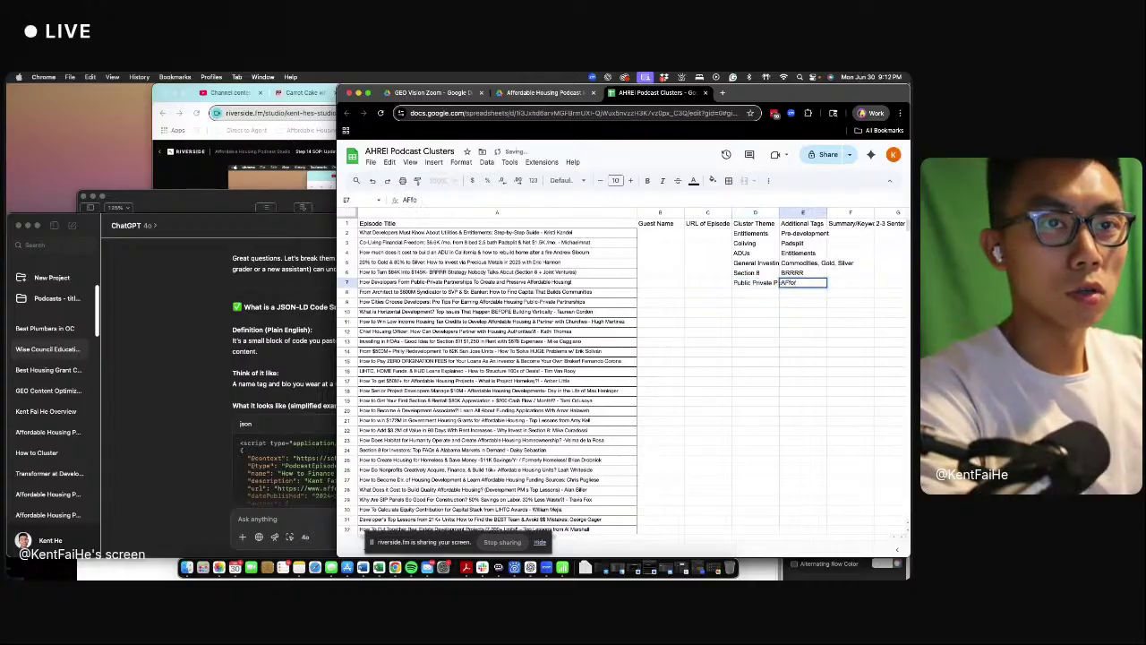
type("fordable Housing Fina")
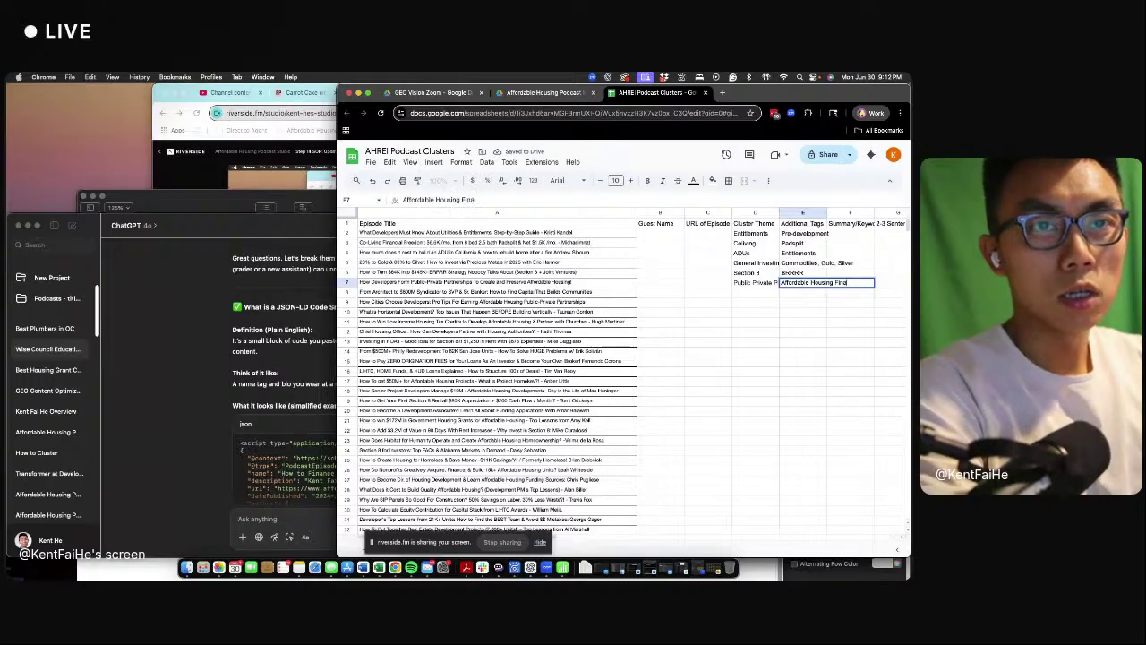
type("nce, LIHTC")
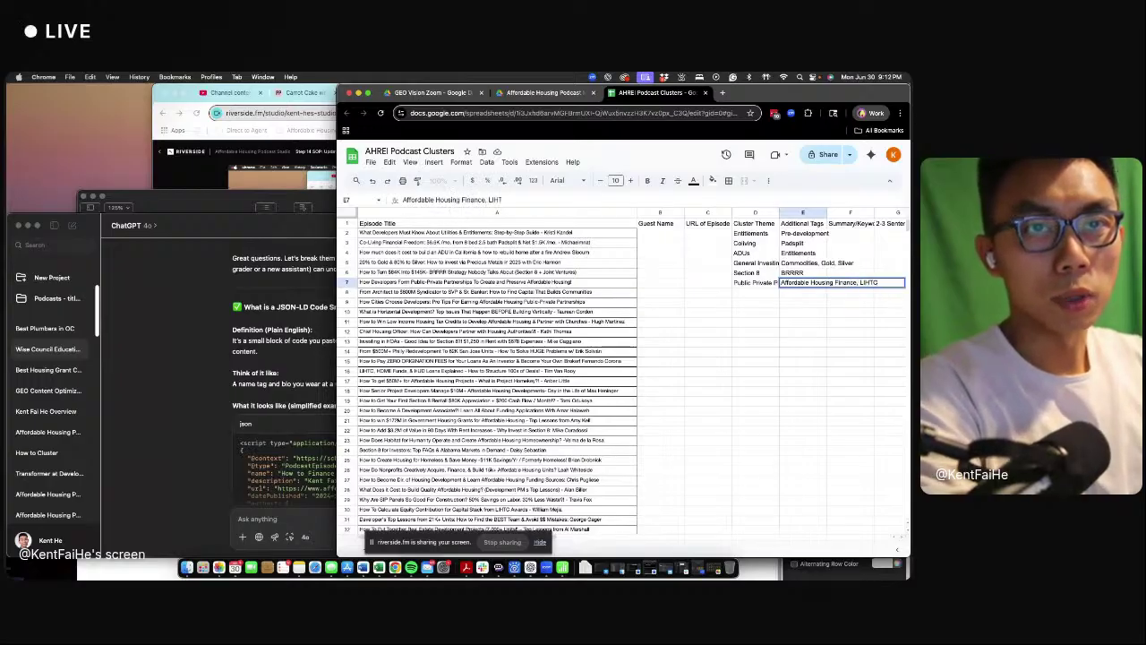
key("Return")
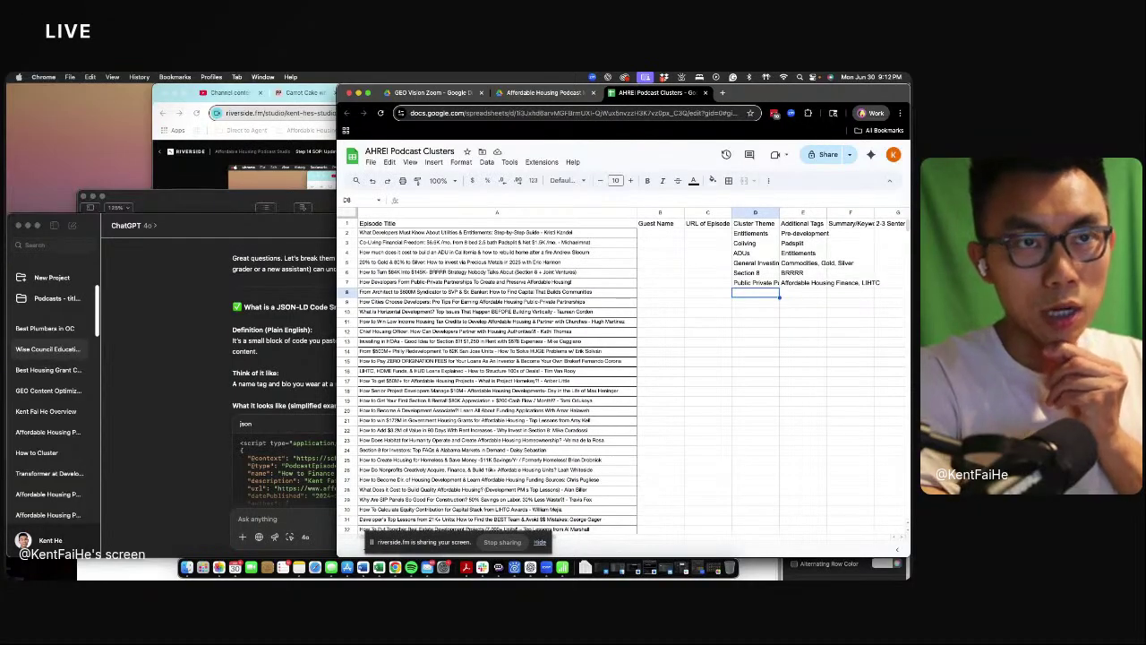
- Review the Cluster Themes already assigned in D2 through D7
key("Up")
key("Up")
key("Up")
key("Up")
key("Up")
key("Up")
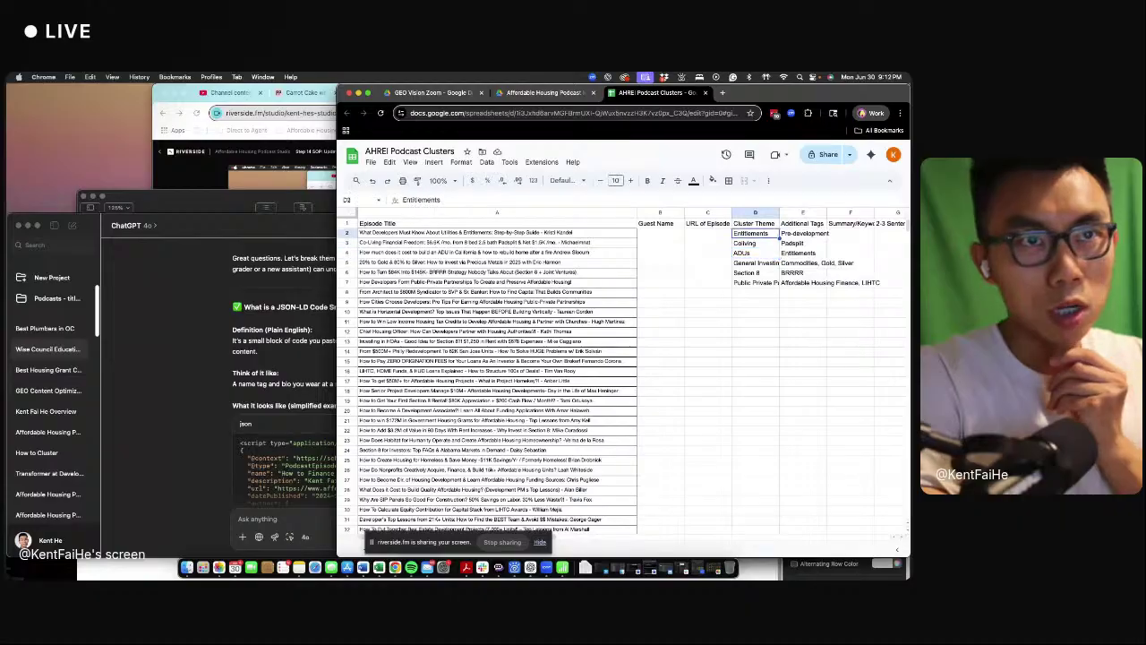
key("Down")
key("Down")
key("Down")
key("Down")
key("Down")
key("Down")
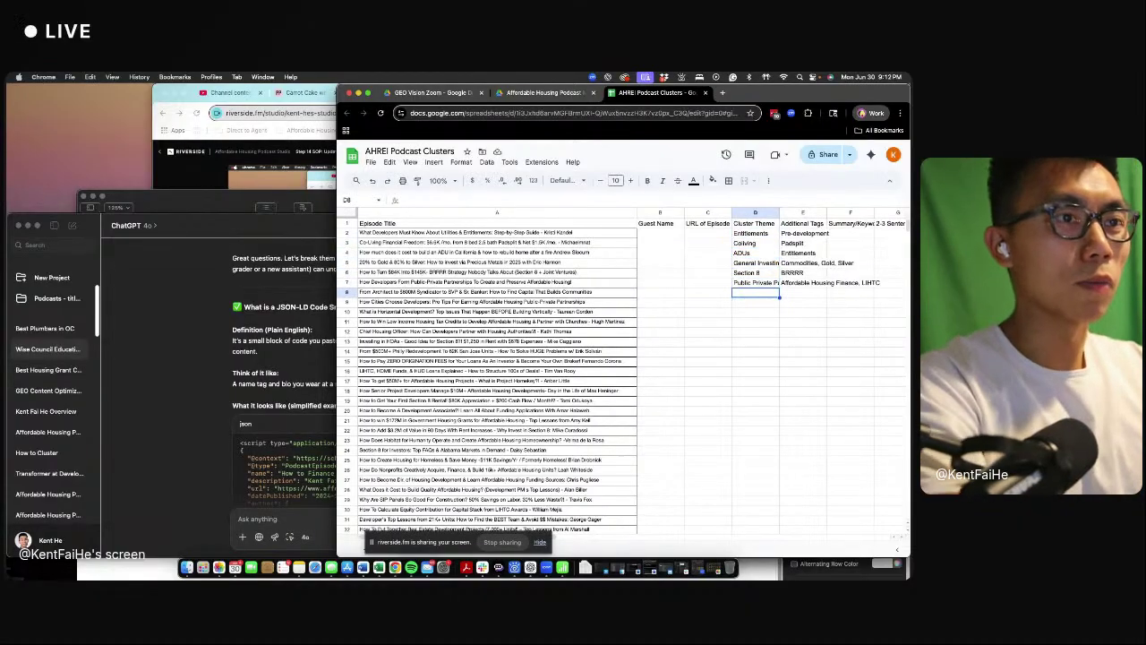
- Enter Affordable Housing Financing as the Cluster Theme in D8
type("Affordable H")
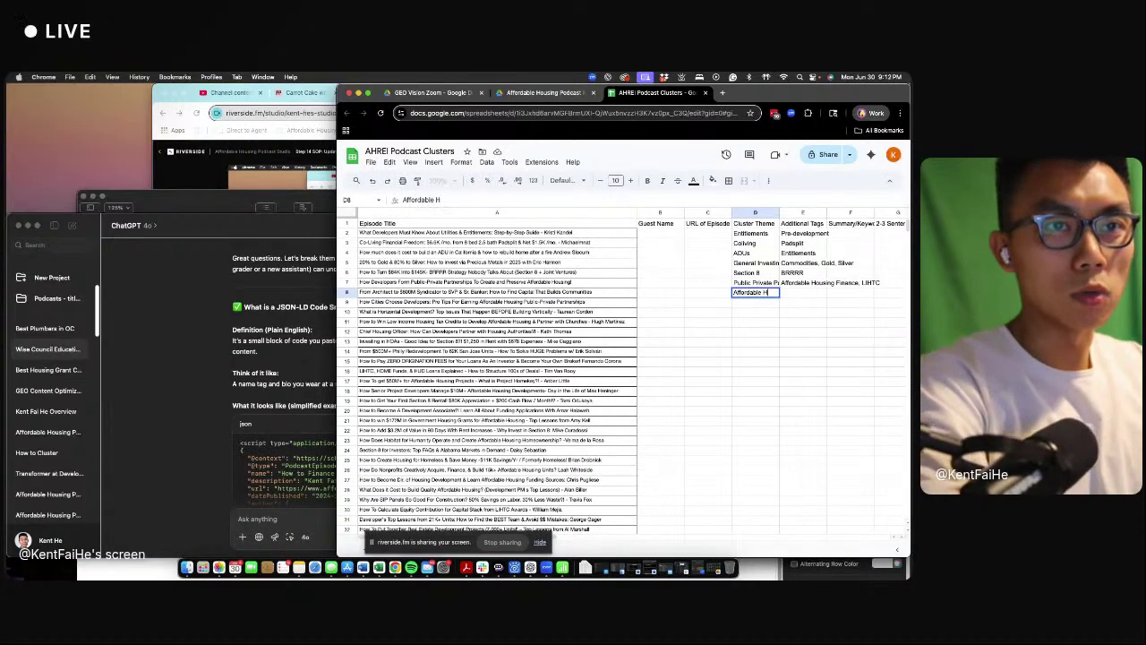
type("ousing Financing")
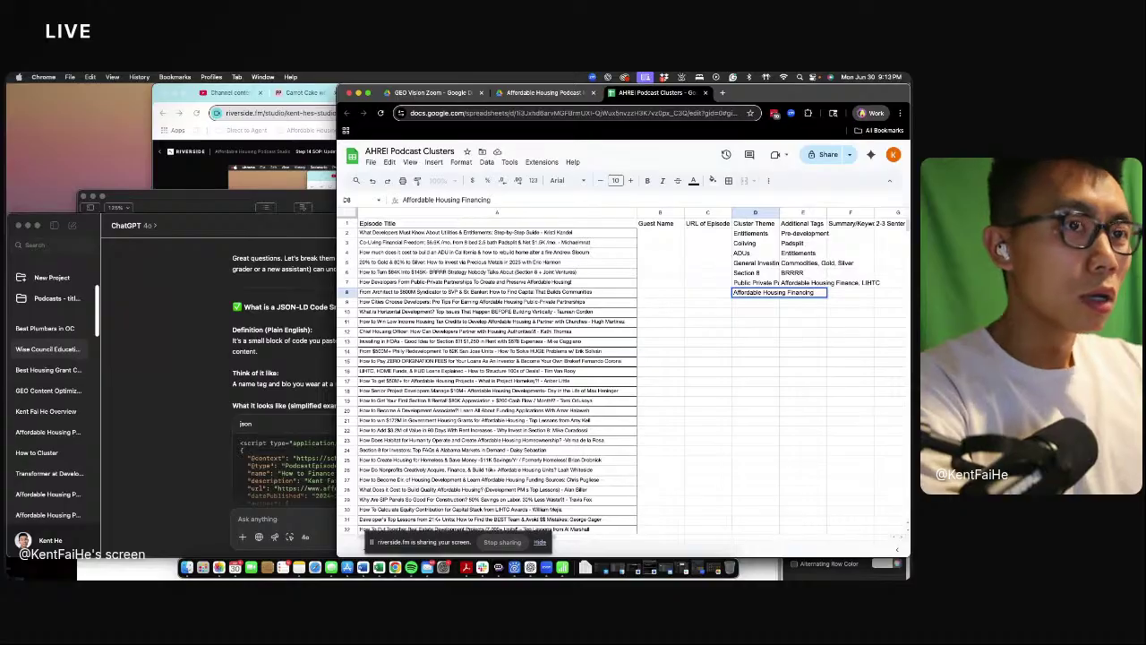
key("Tab")
key("Left")
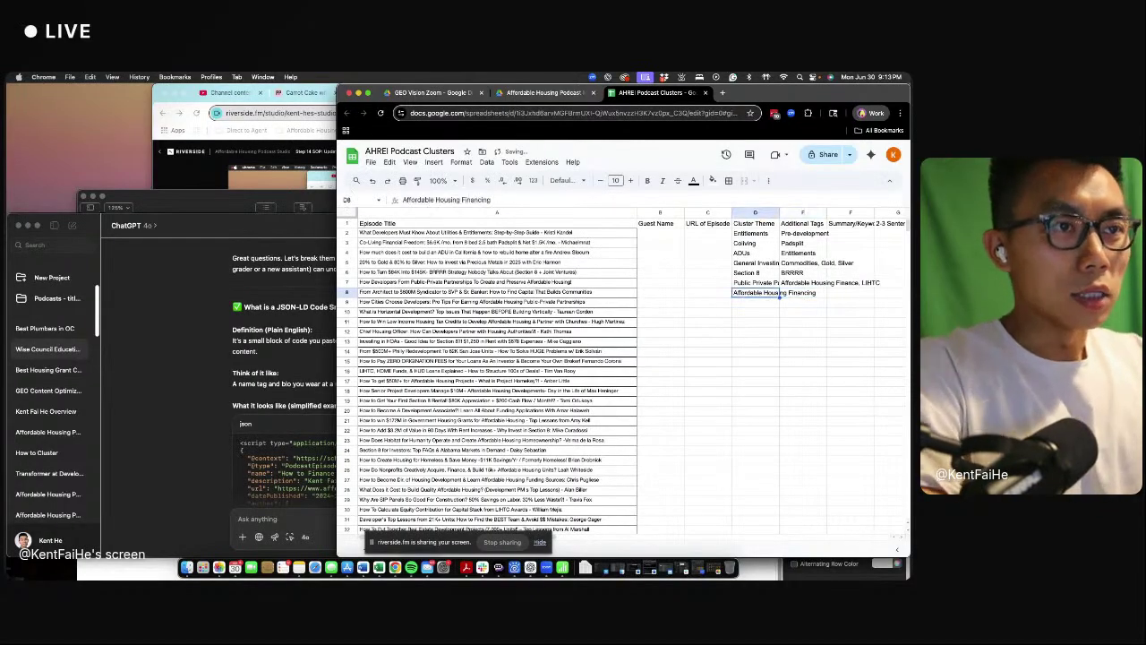
key("Down")
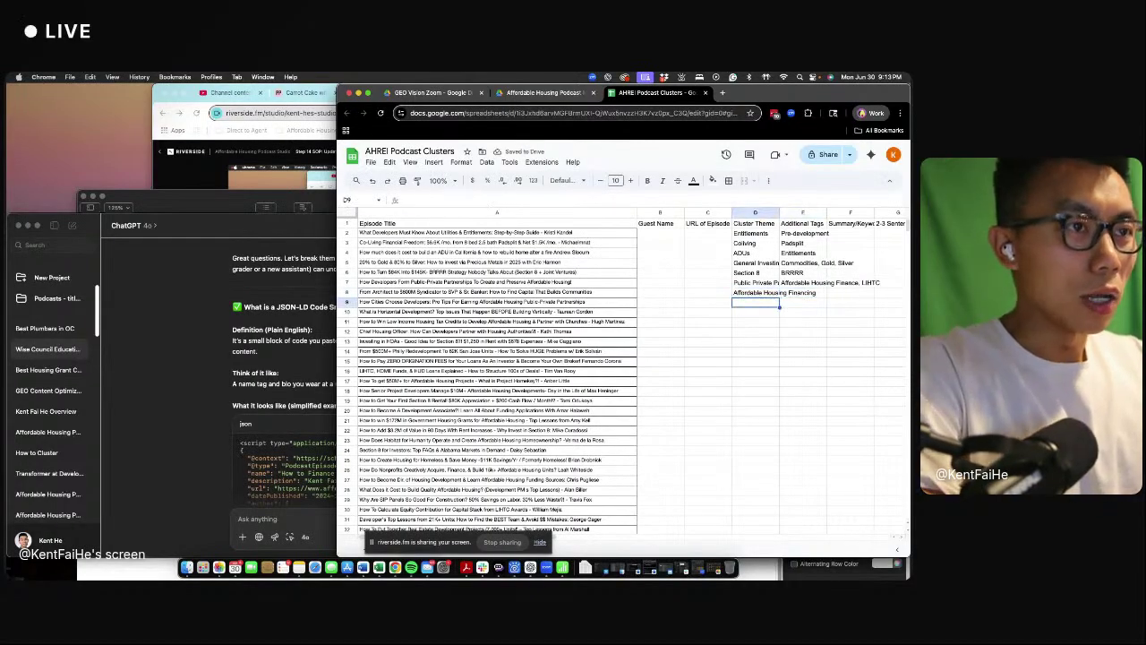
- Copy row 7's Cluster Theme and Additional Tags, Public Private Partnerships and Affordable Housing Finance, LIHTC, into row 9
key("Up")
key("Up")
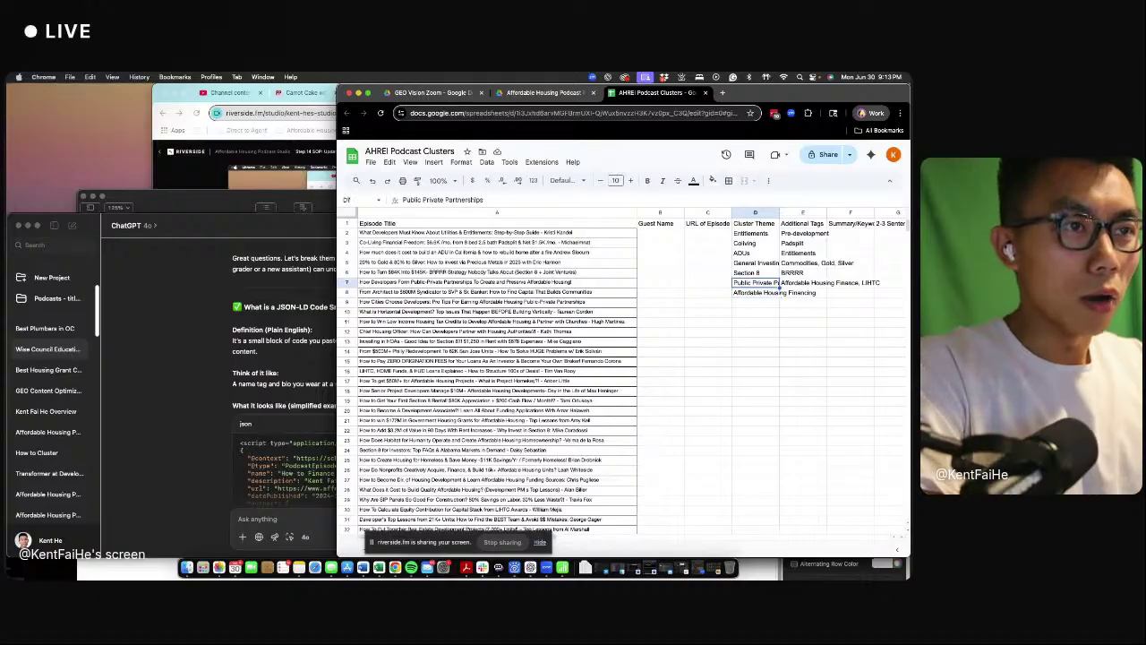
key("shift+Right")
key("ctrl+c")
key("Down")
key("Down")
key("ctrl+v")
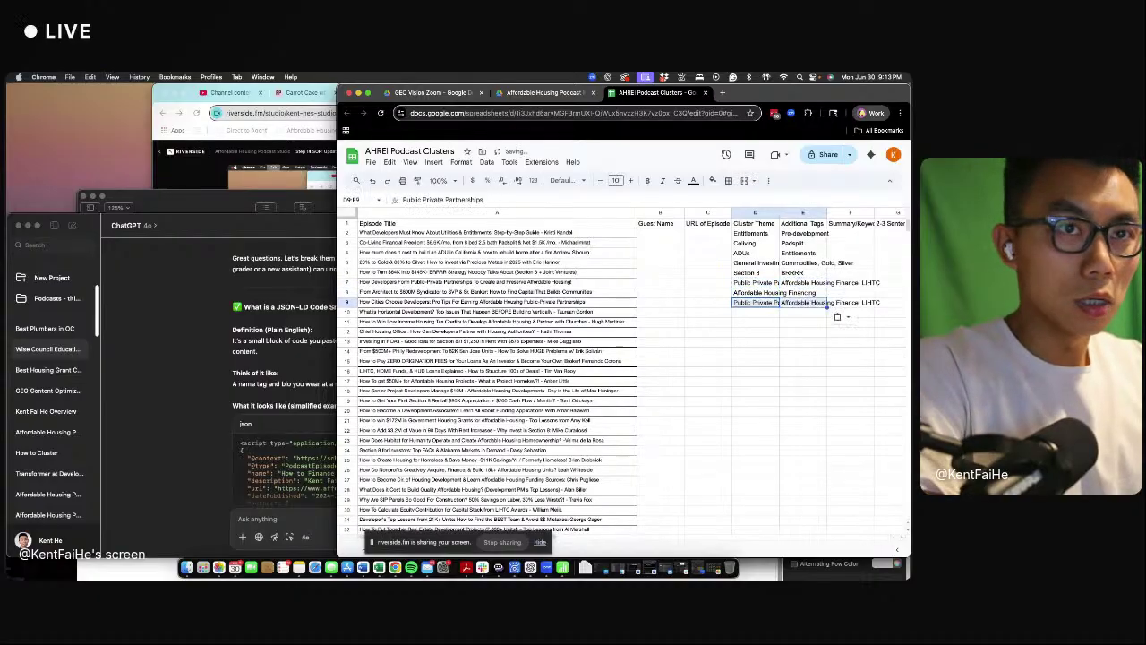
- Copy row 2's Entitlements theme and Pre-development tag into row 10 for the horizontal development episode
key("Down")
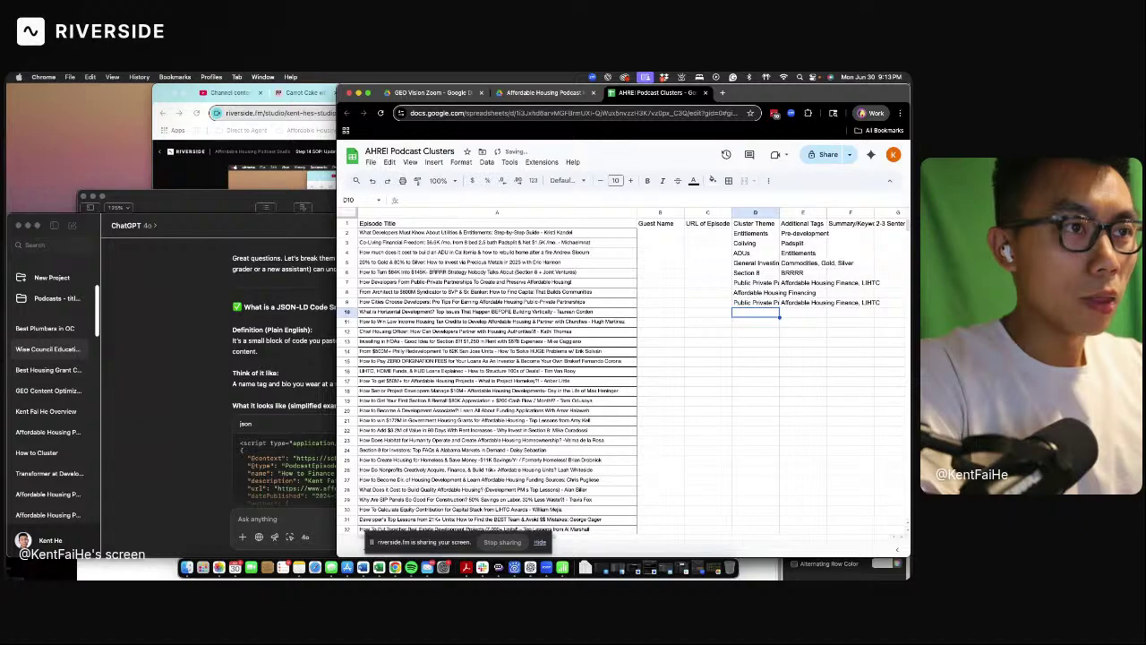
key("Up")
key("Up")
key("Up")
key("Up")
key("Up")
key("Up")
key("Up")
key("Up")
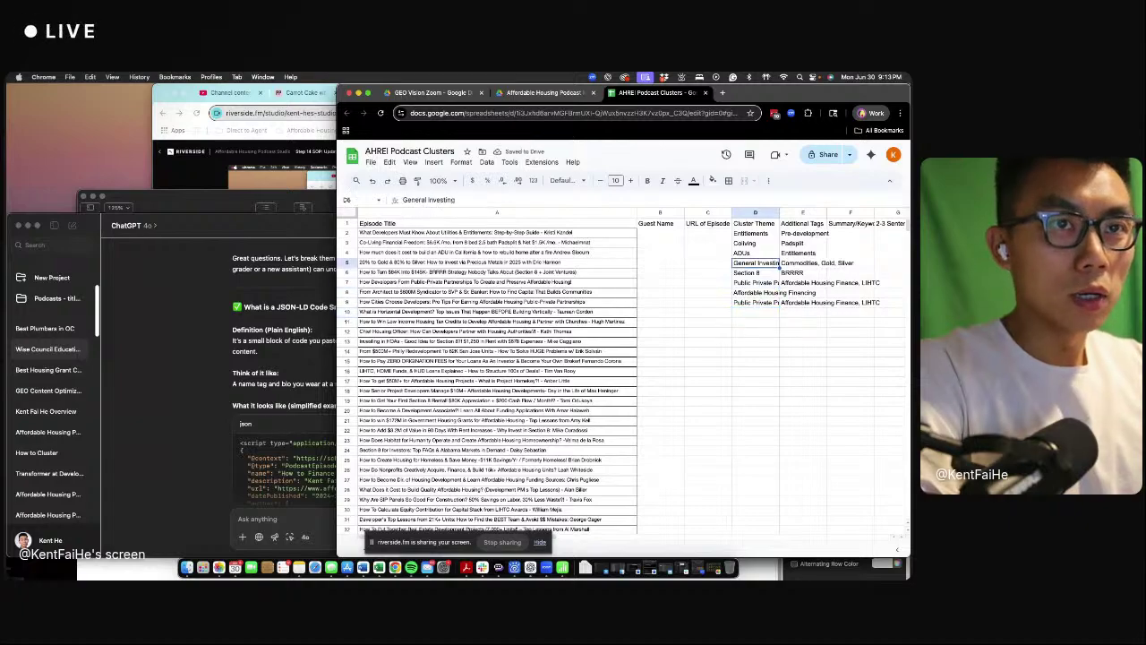
key("shift+Right")
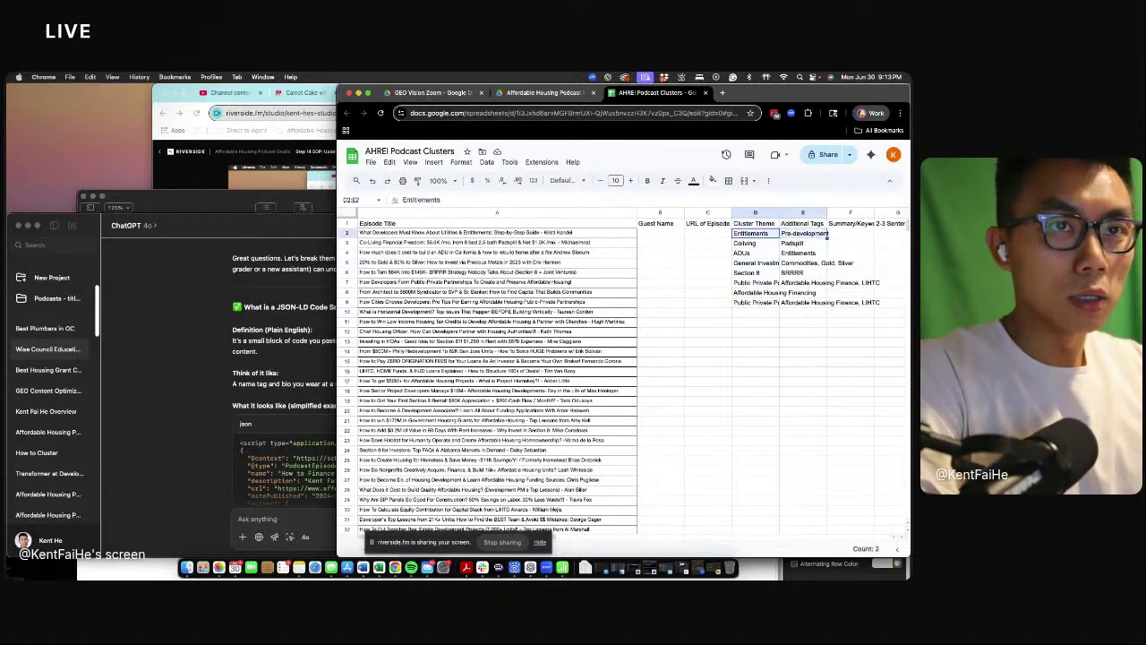
key("ctrl+c")
key("Down")
key("Down")
key("Down")
key("Down")
key("Down")
key("Down")
key("Down")
key("Down")
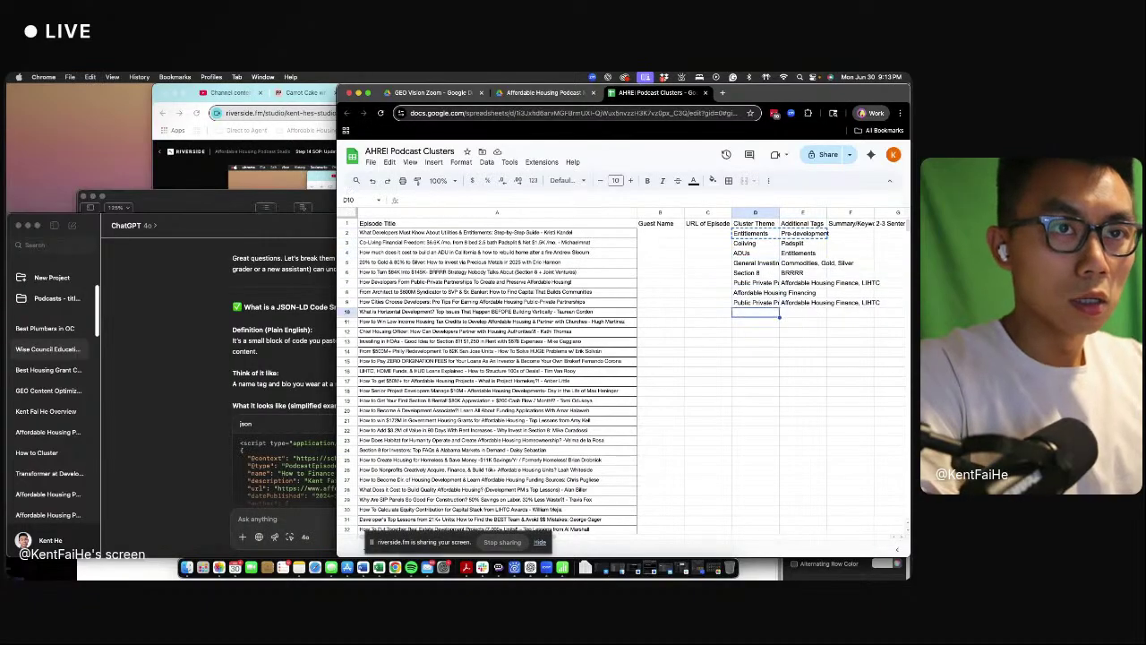
key("ctrl+v")
- Enter LIHTC as the Cluster Theme in D11, leaving its Additional Tags cell empty
key("Down")
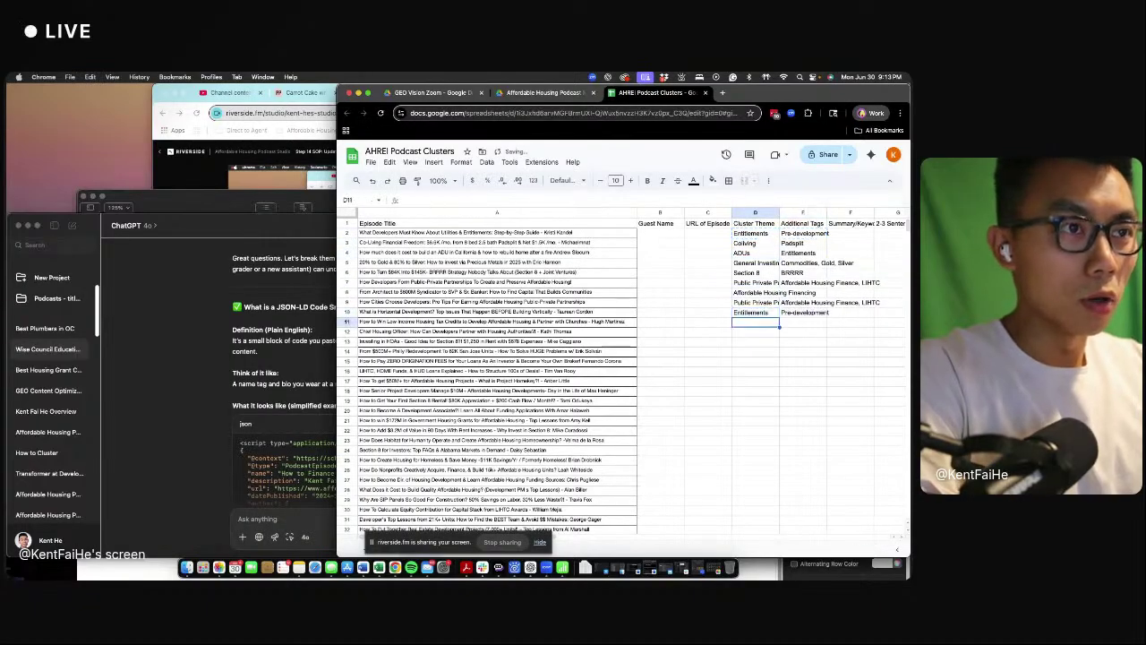
type("LIH")
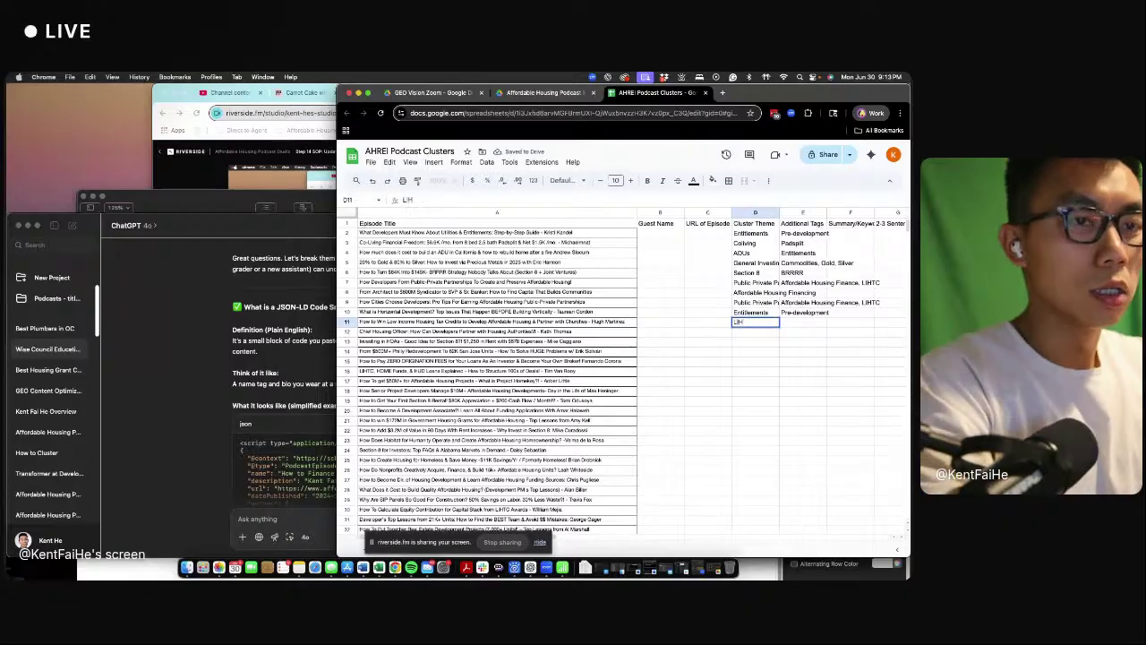
type("TC")
key("Tab")
type("AFF")
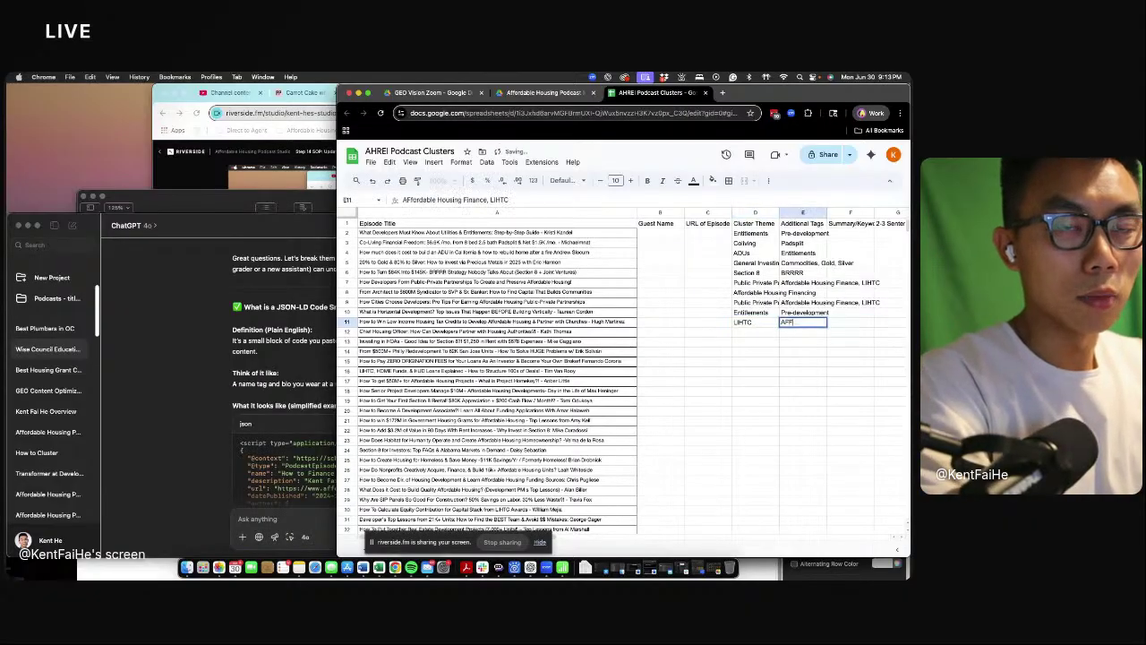
key("BackSpace")
key("BackSpace")
key("BackSpace")
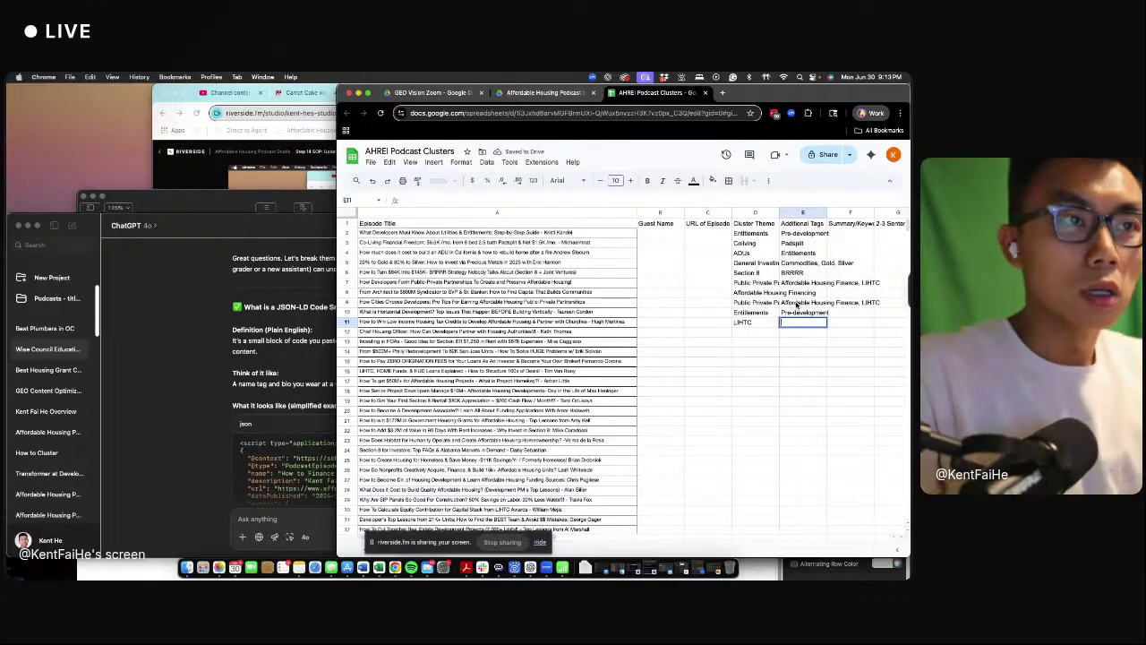
- Enter Tax Exempt Bonds, LIHTC as the Additional Tags in E8
left_click(804, 293)
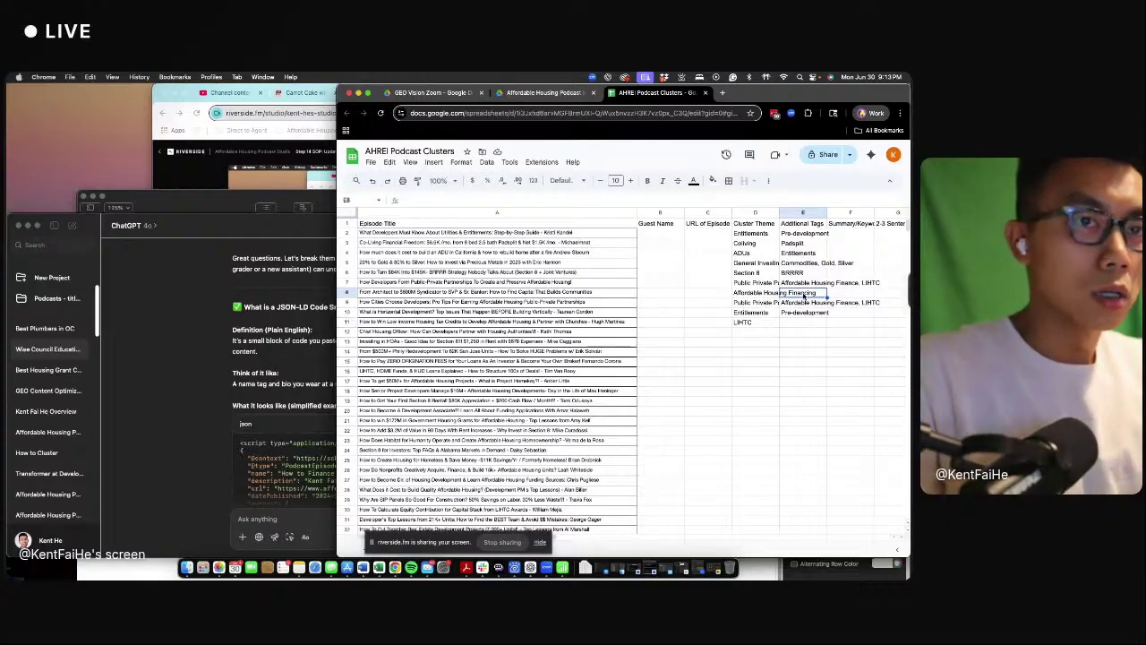
type("TAx")
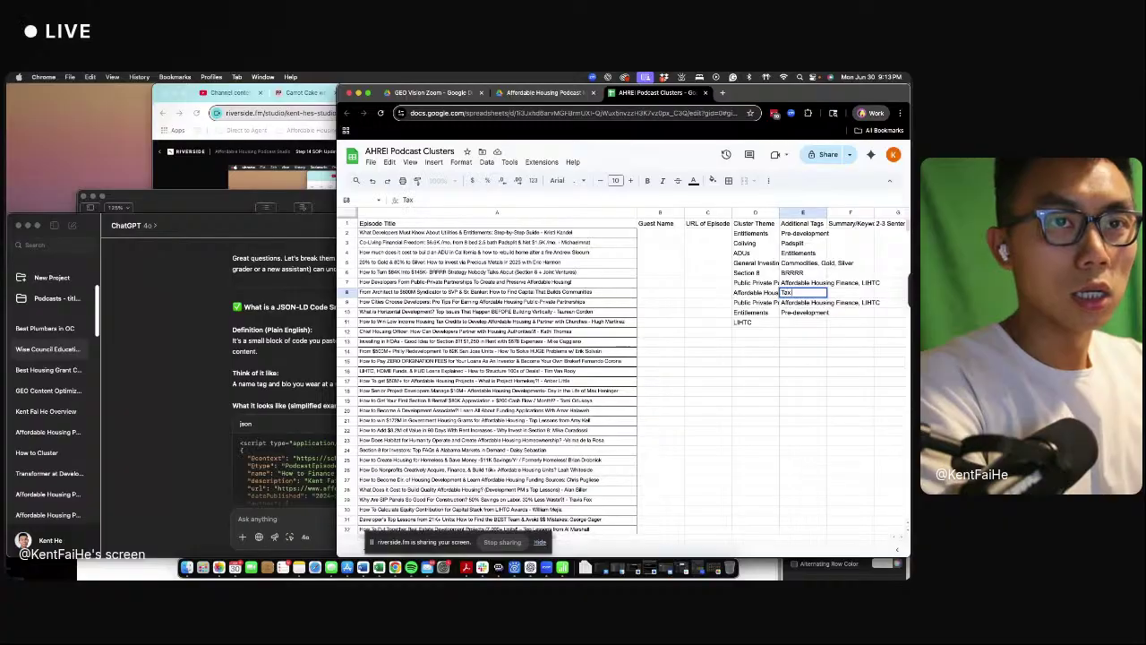
type("Exempt Bonds, L")
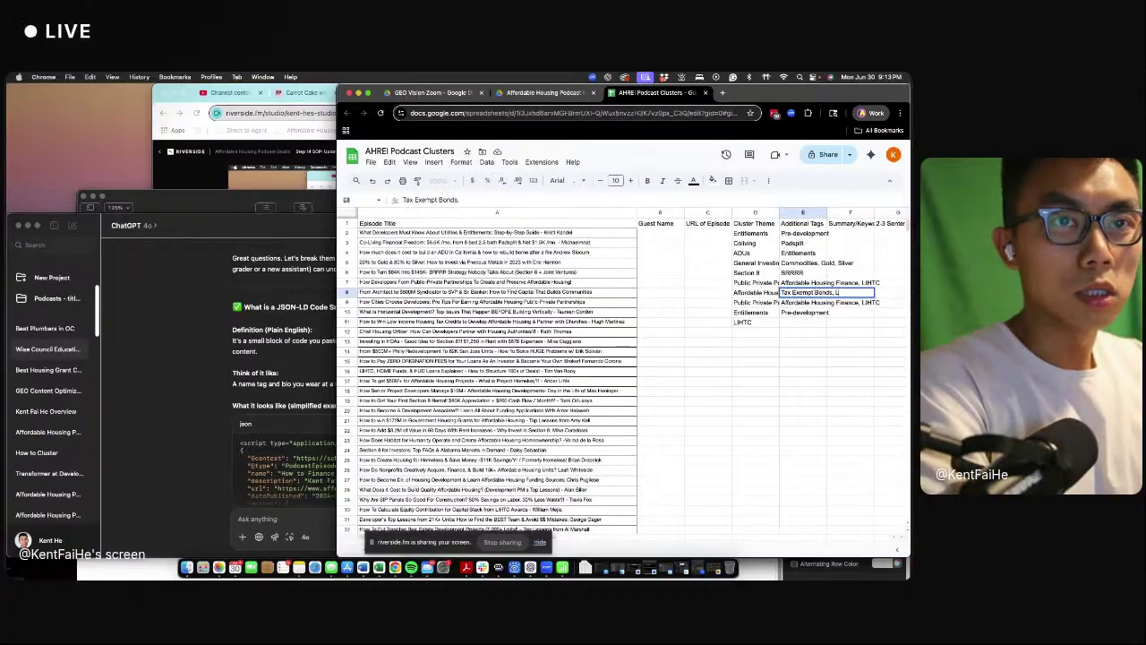
type("IHTCH")
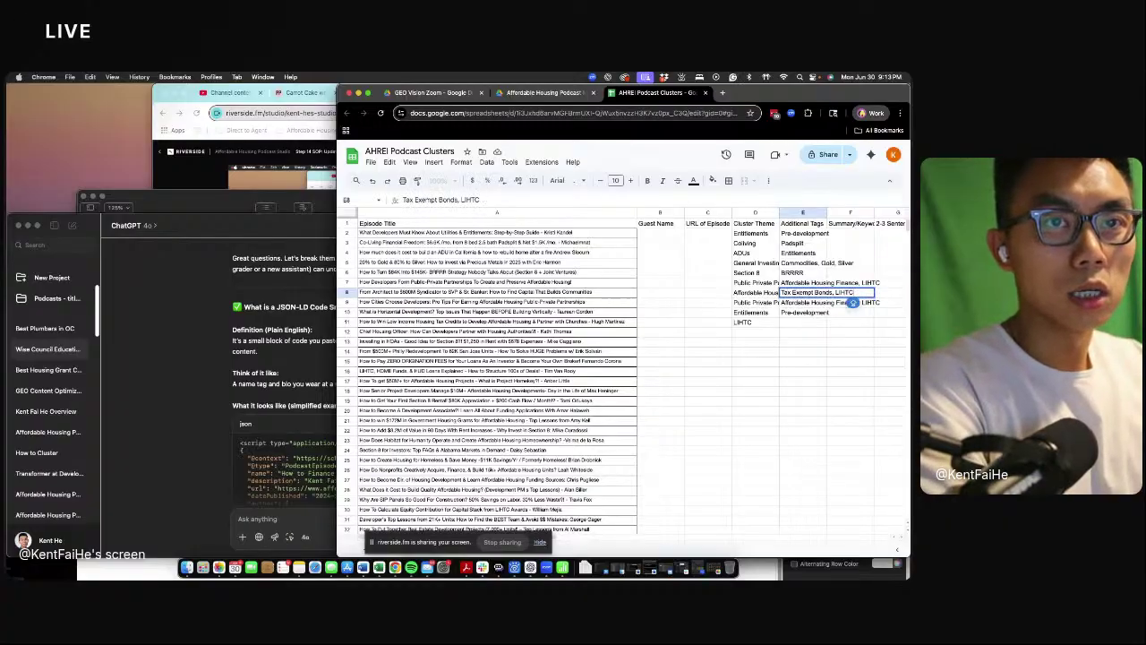
key("Return")
key("Up")
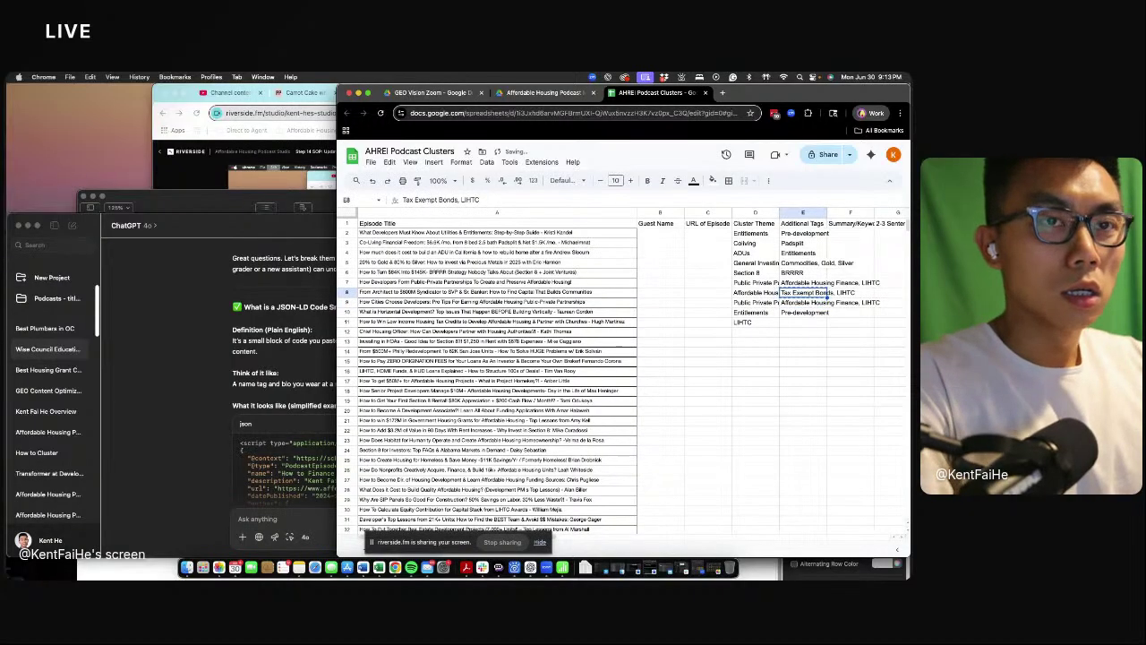
- Copy the Additional Tags Affordable Housing Finance, LIHTC from E9 into E11
key("ctrl+c")
key("Left")
key("Right")
key("Down")
key("ctrl+c")
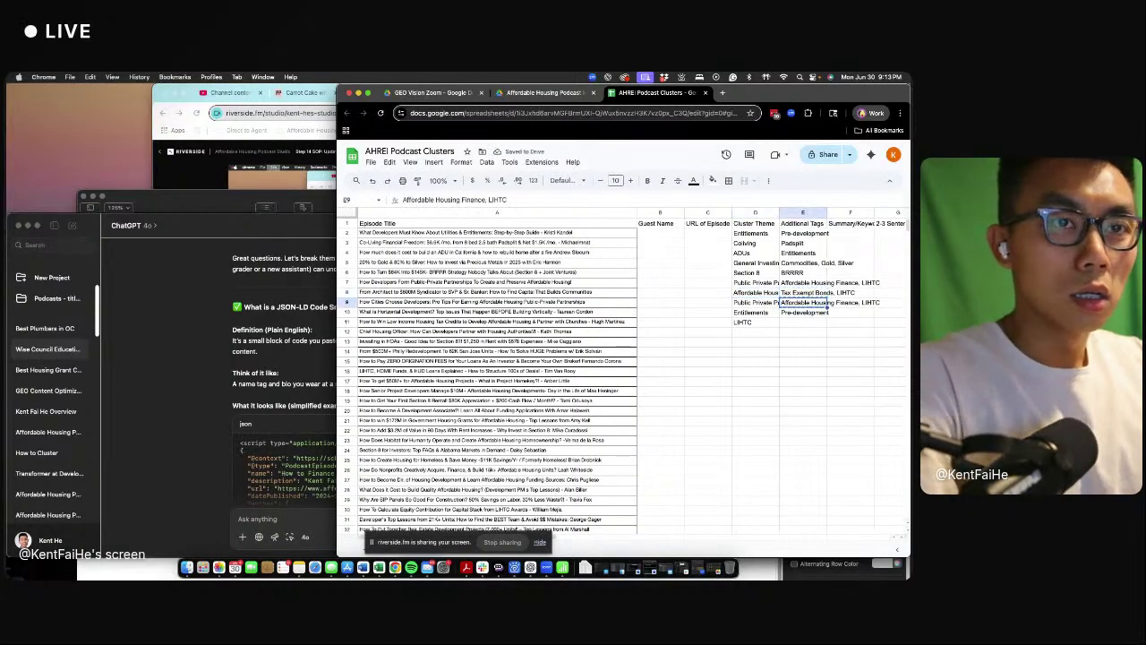
key("Down")
key("Down")
key("ctrl+v")
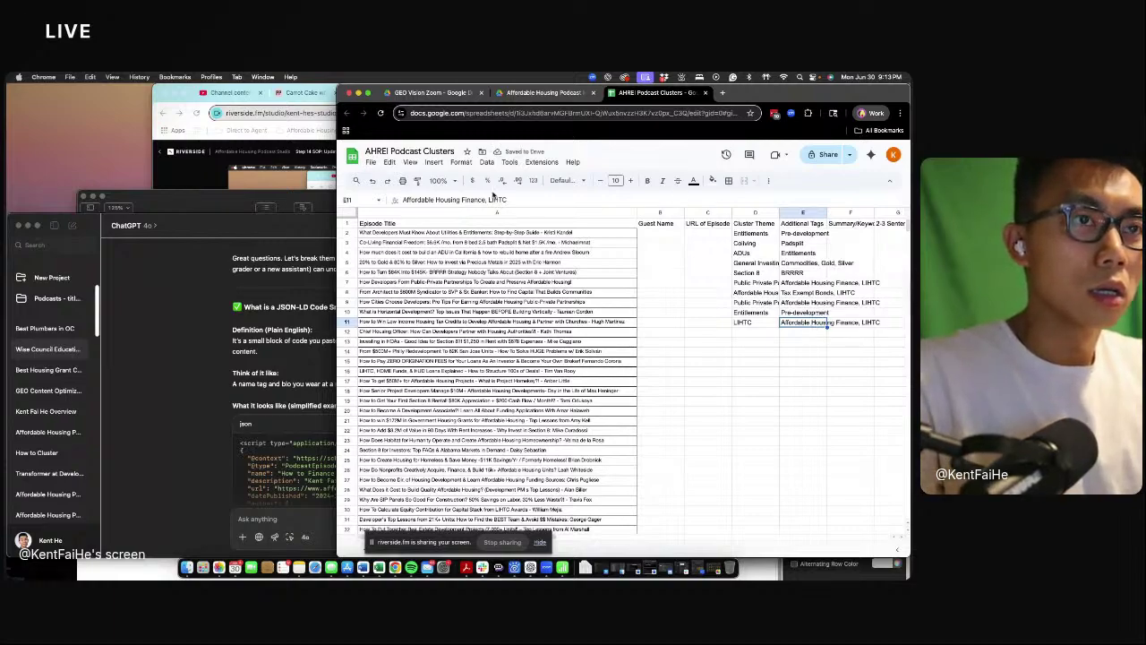
- Replace LIHTC with Tax Exempt Bonds in E11's Additional Tags
double_click(498, 199)
type("TAX")
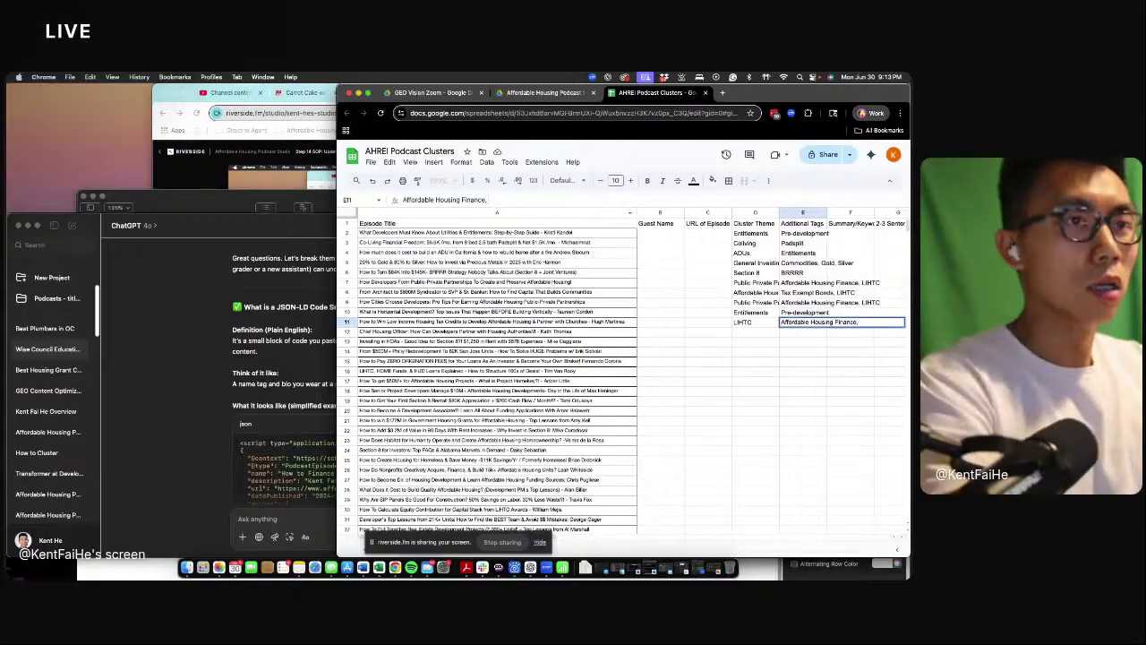
type(" Exempt Bonds")
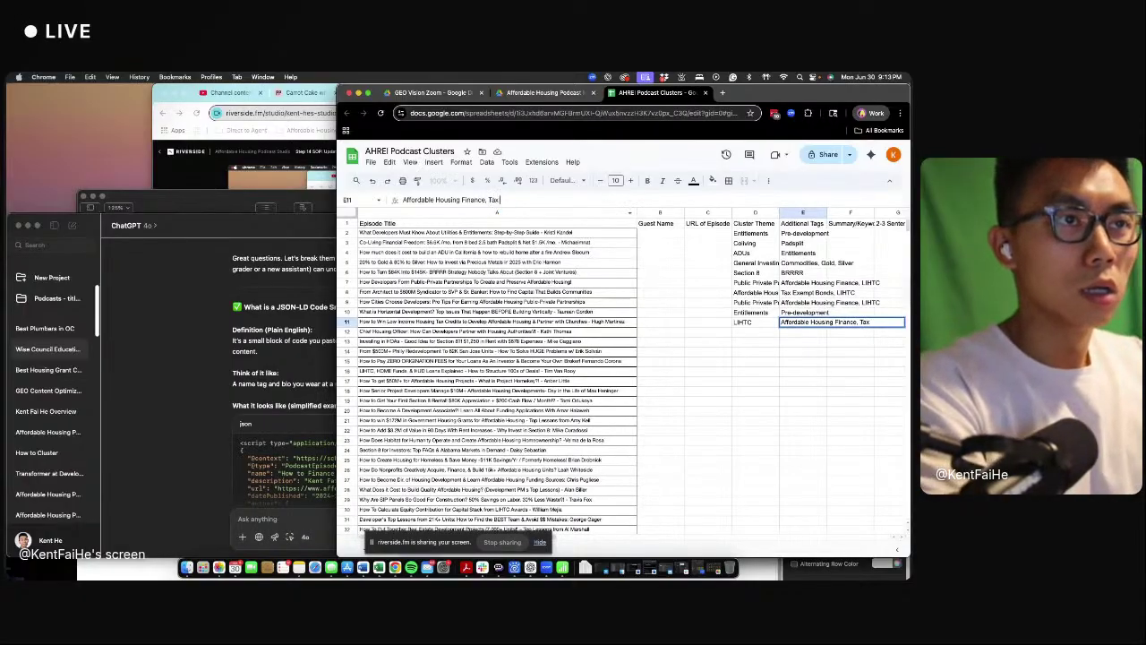
key("Return")
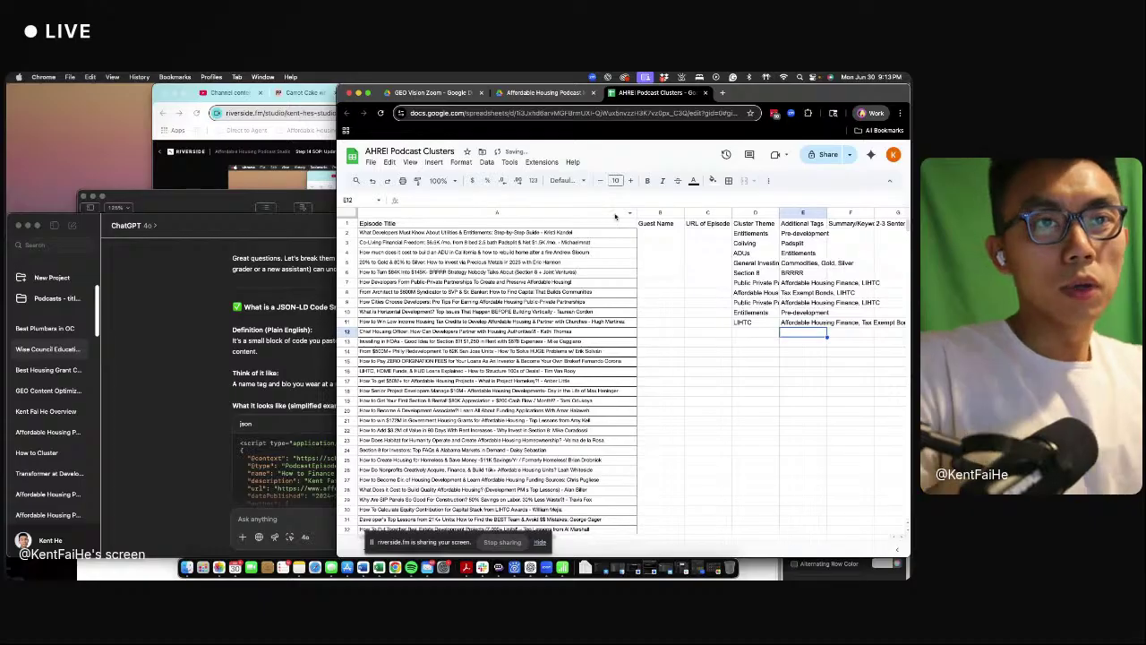
- Compare the Cluster Theme and Additional Tags of row 11 with those of row 8
left_click_drag(752, 282, 767, 322)
left_click(768, 323)
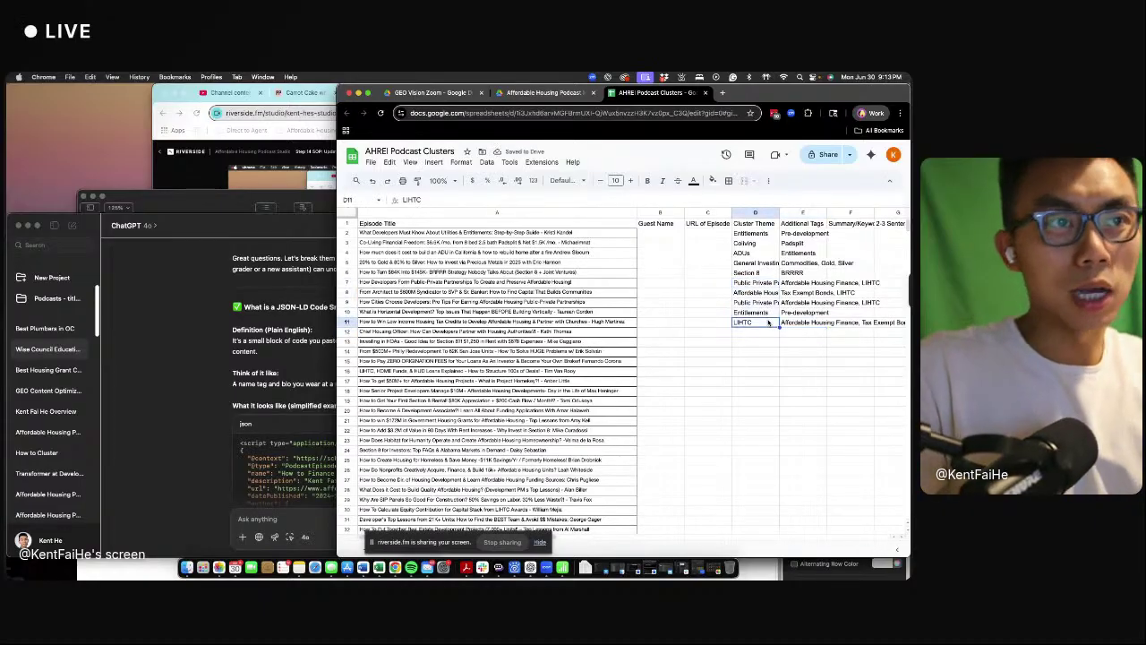
left_click(769, 292)
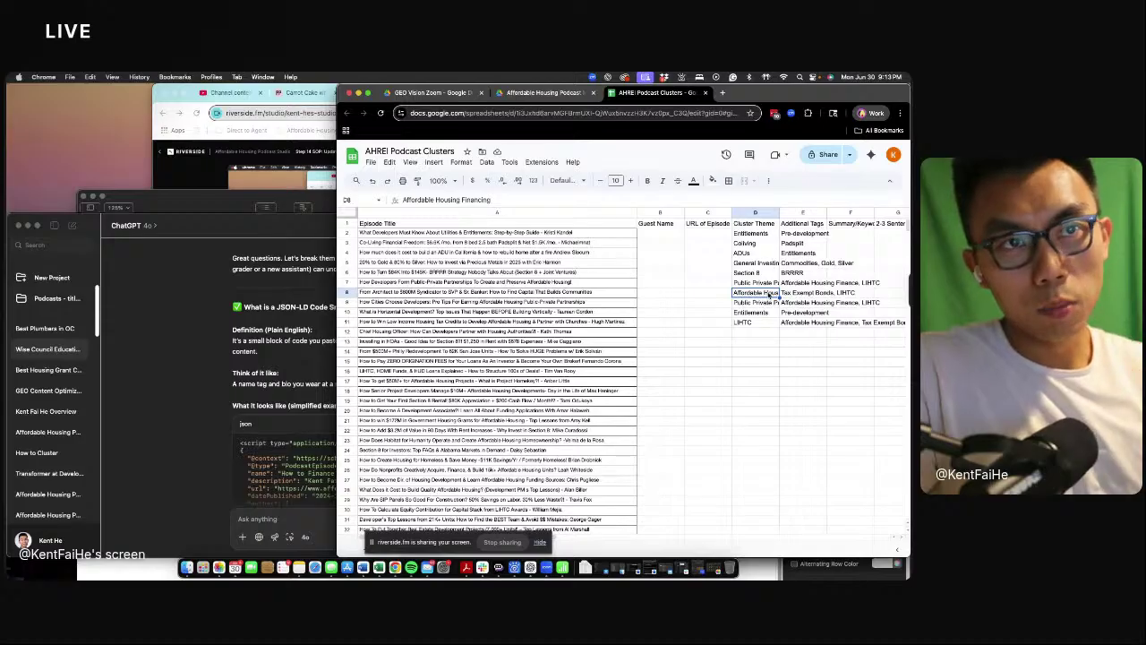
left_click(753, 325)
left_click(839, 323)
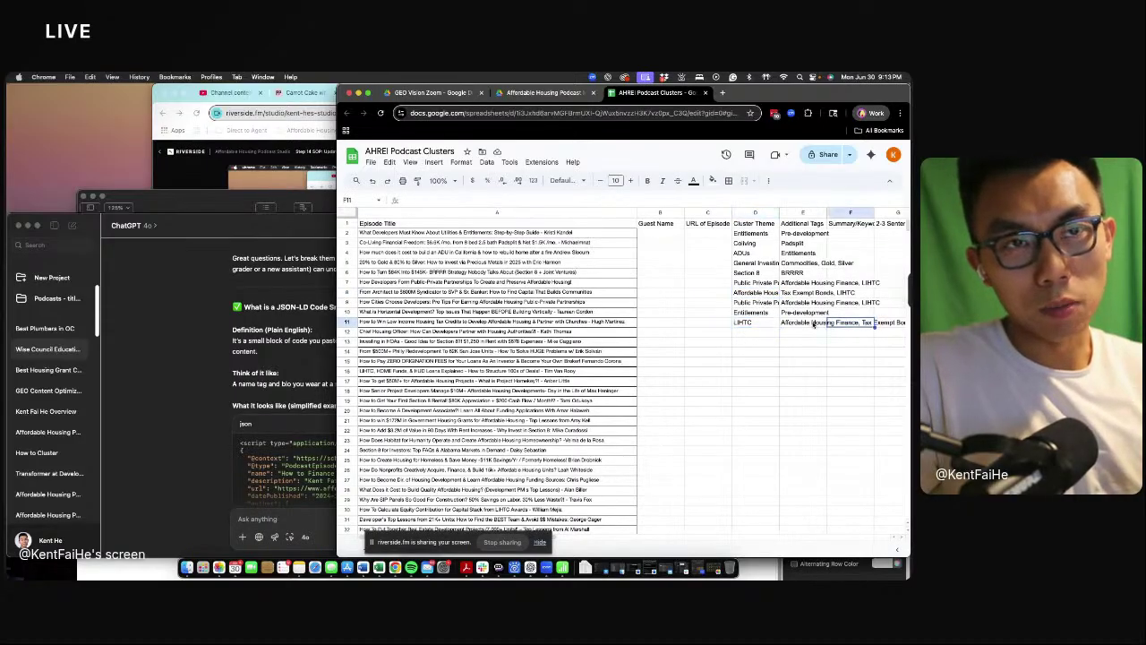
left_click(813, 324)
left_click(793, 293)
- Overwrite row 11 with row 8's theme and tags, Affordable Housing Financing and Tax Exempt Bonds, LIHTC
left_click(766, 293)
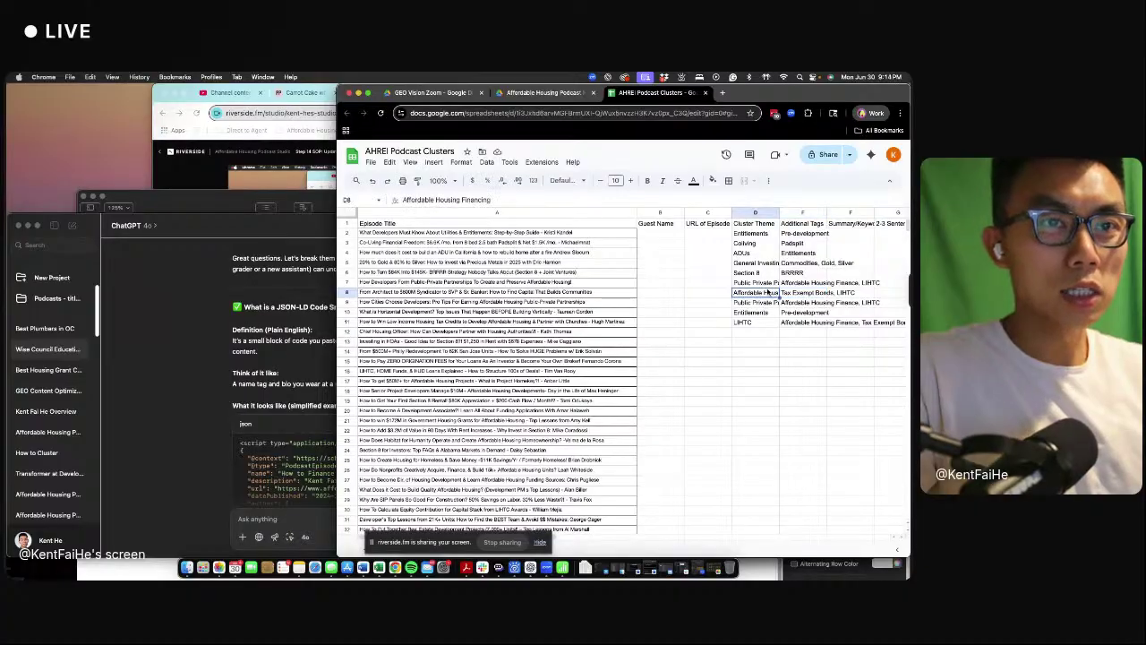
key("ctrl+c")
left_click(756, 322)
key("ctrl+v")
left_click(784, 321)
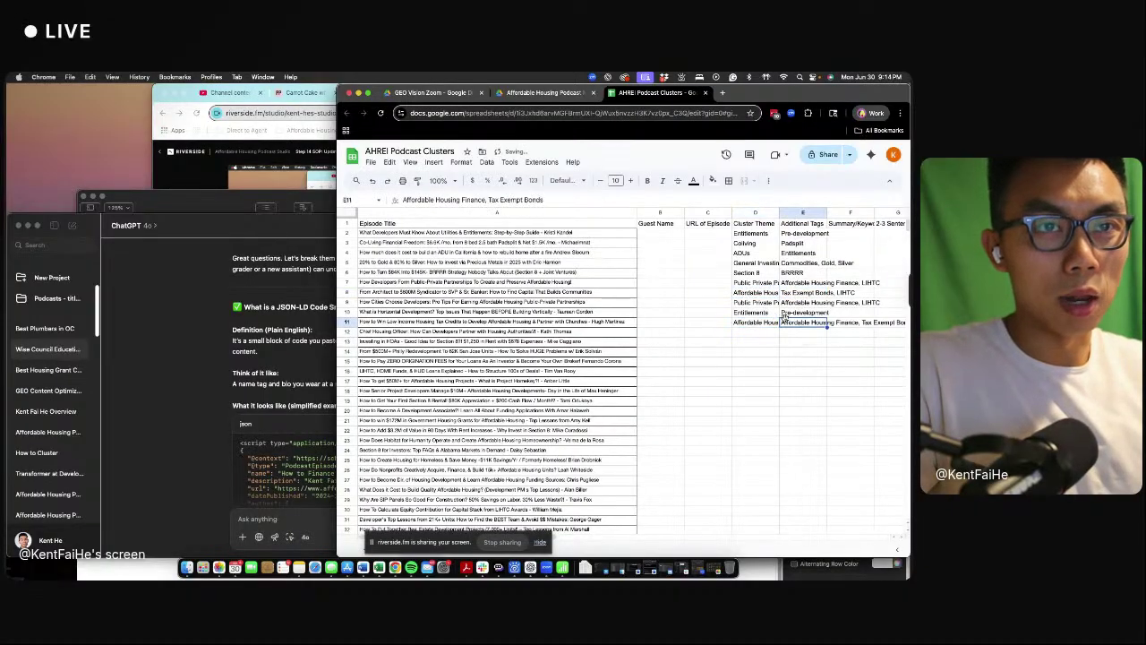
left_click(804, 293)
key("ctrl+c")
left_click(804, 323)
key("ctrl+v")
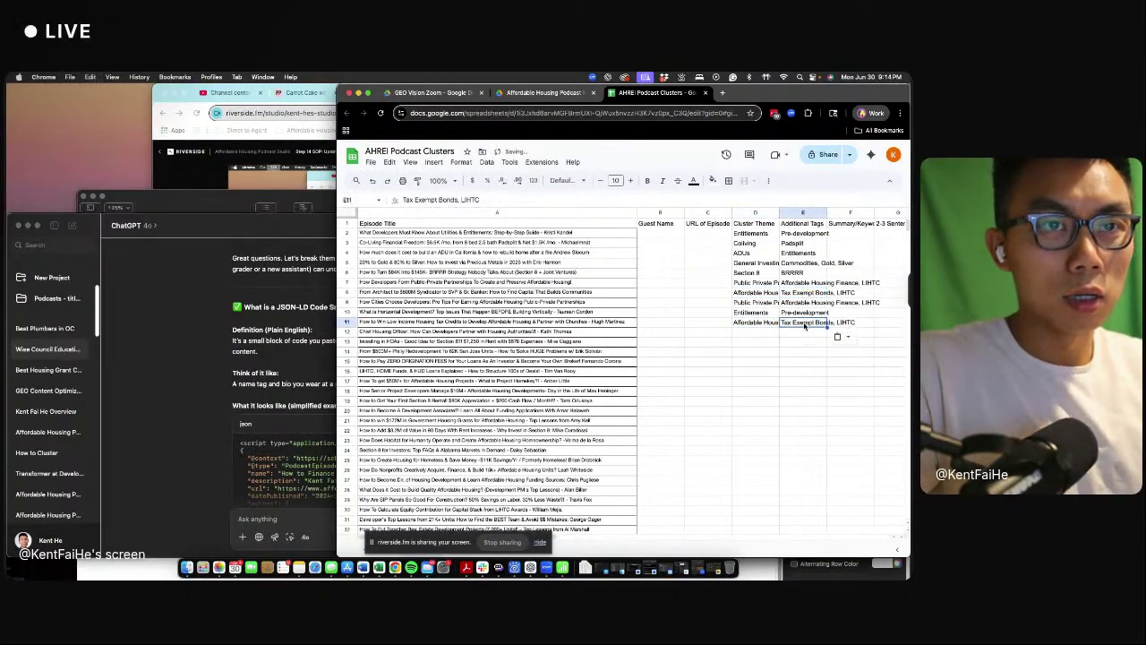
- Copy row 9's Cluster Theme and Additional Tags, Public Private Partnerships and Affordable Housing Finance, LIHTC, into row 12
left_click(778, 371)
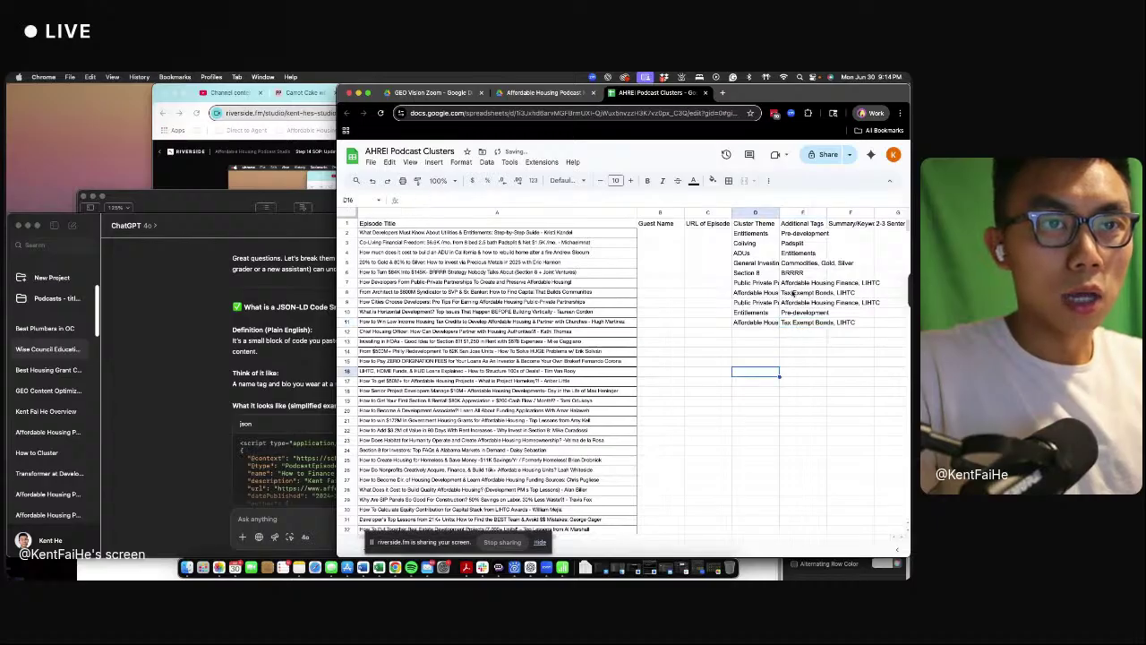
left_click(800, 302)
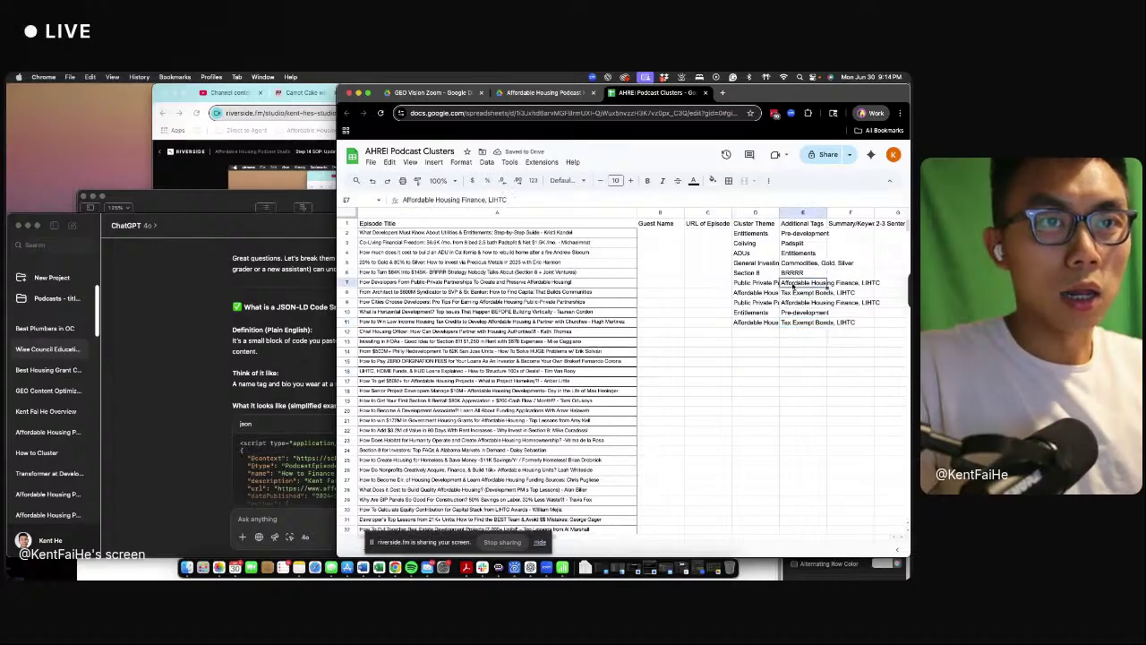
left_click(776, 303)
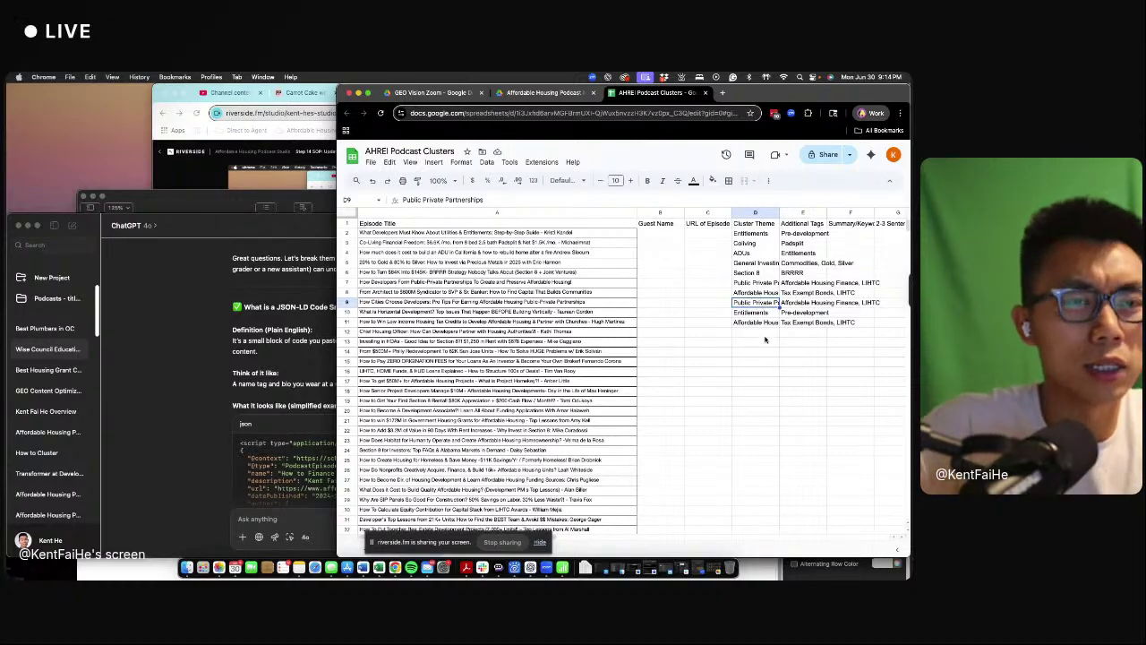
left_click(757, 322)
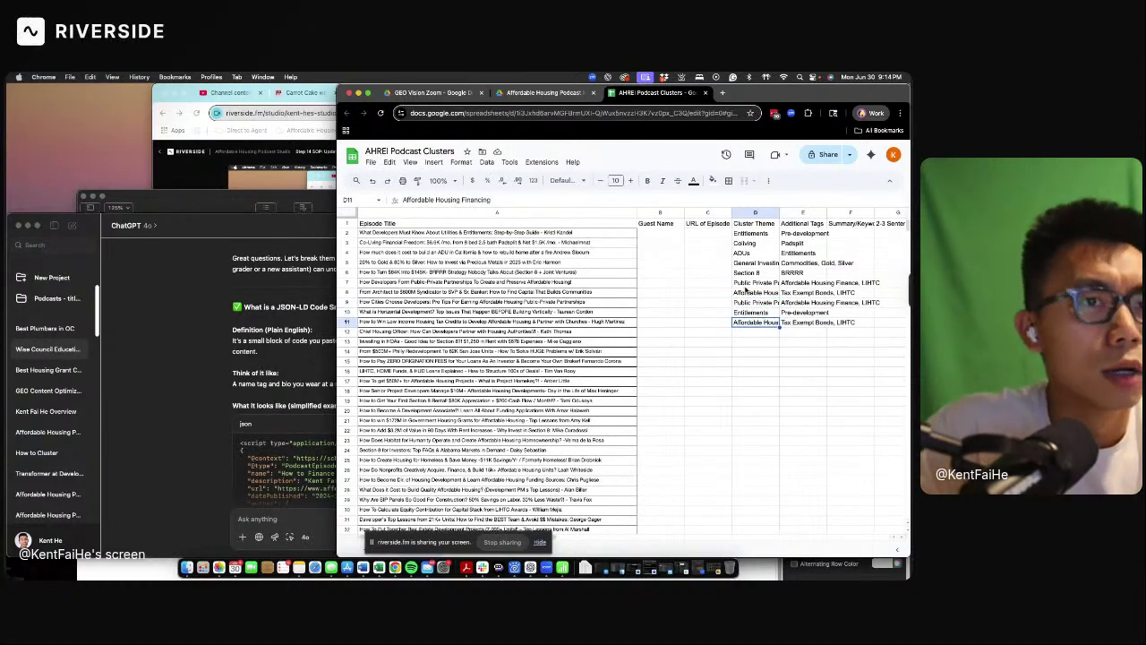
left_click_drag(747, 303, 806, 302)
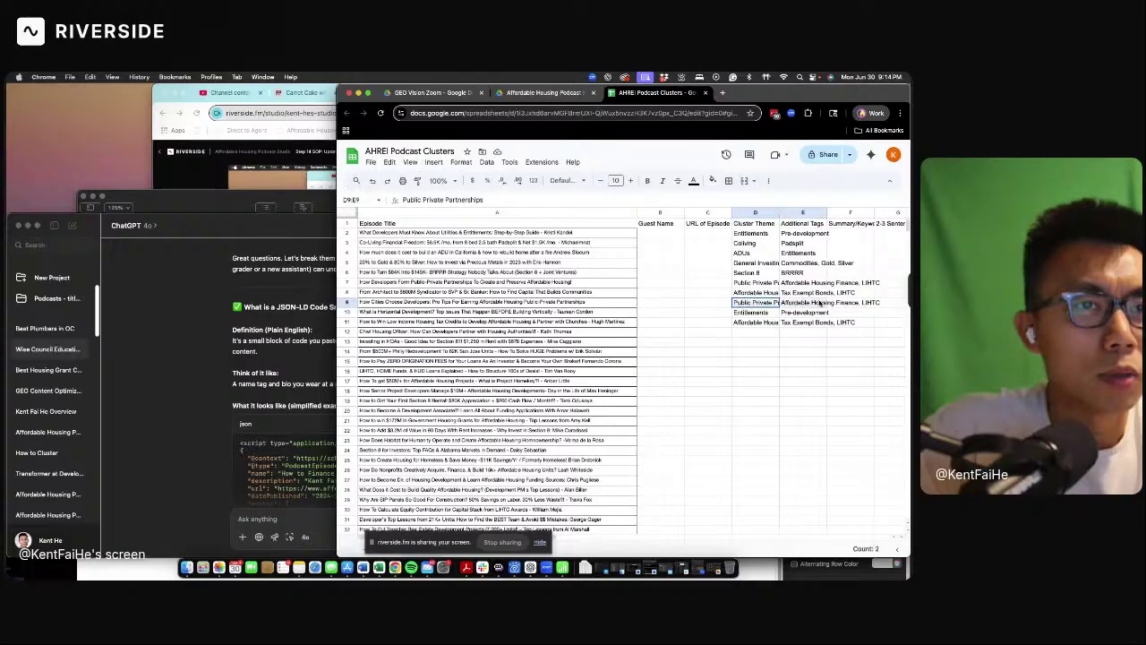
key("ctrl+c")
left_click(755, 334)
key("ctrl+v")
- Append Tax Exempt Bonds to the Additional Tags in E12, separated by a comma
left_click(803, 332)
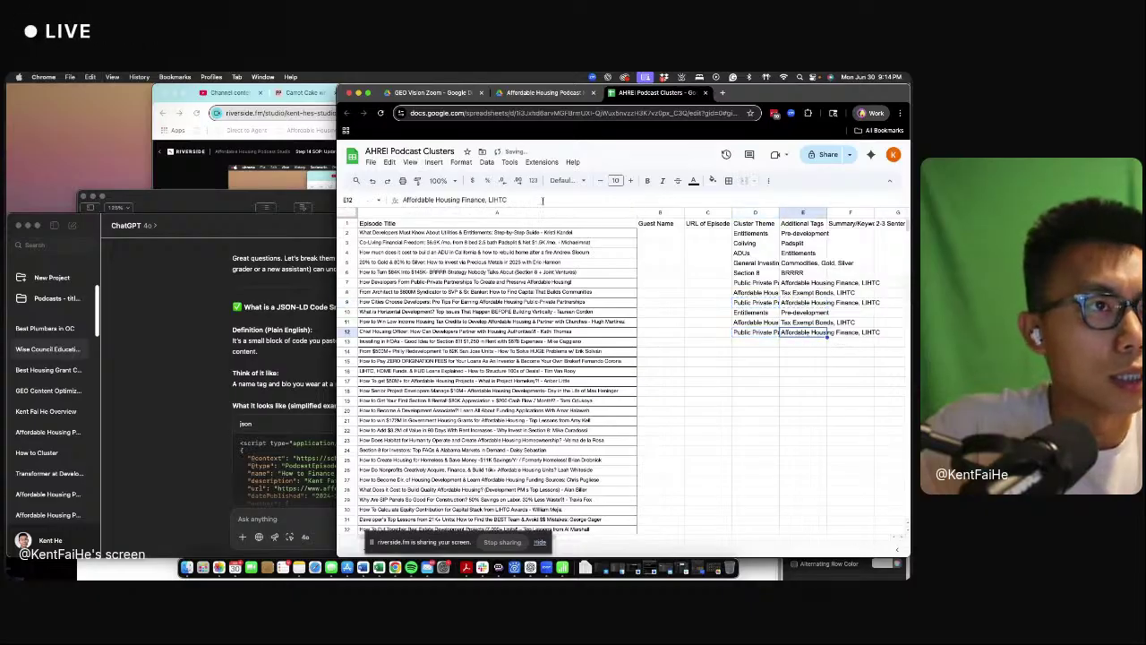
left_click(542, 201)
type(", ")
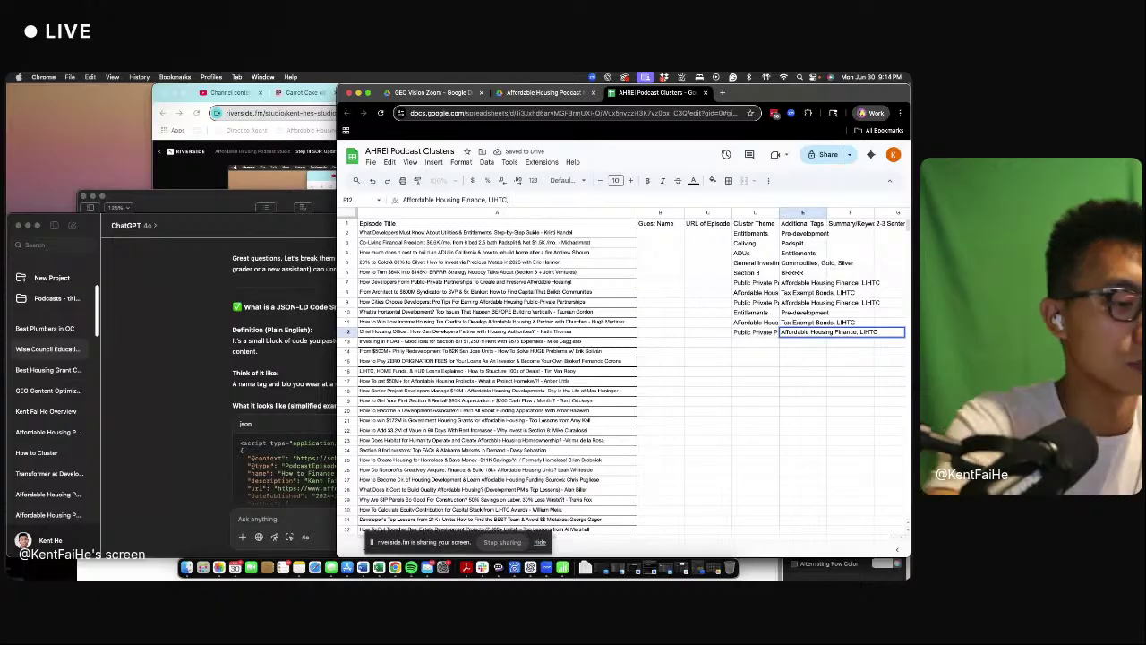
type("Tax Exe")
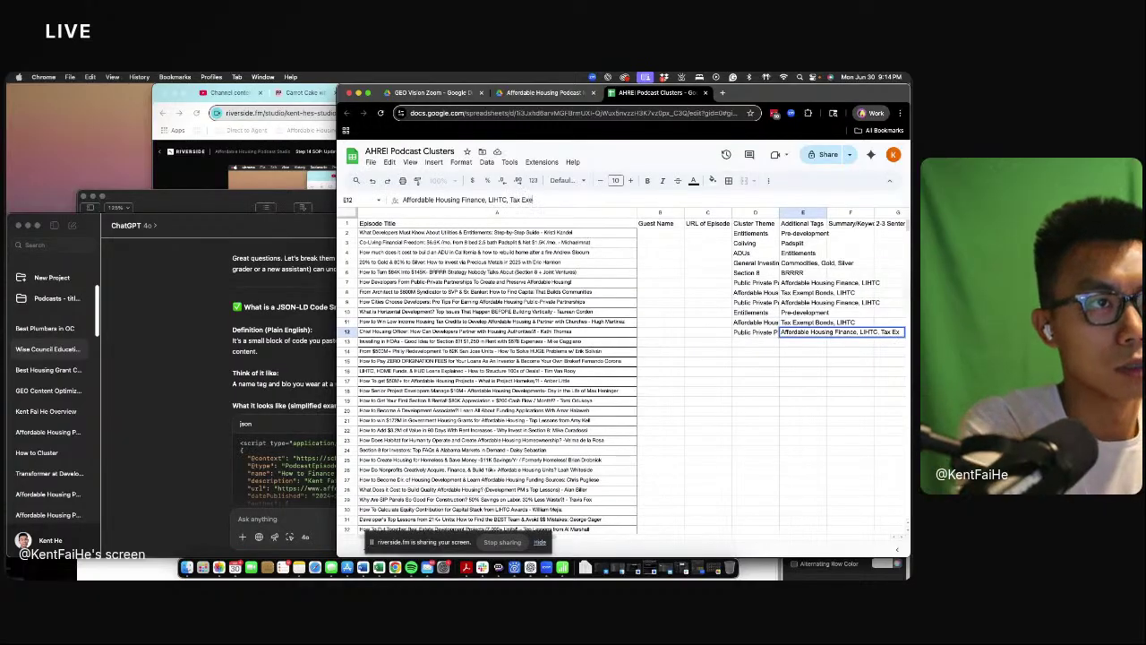
type("mpt Bonds")
key("Return")
left_click(755, 332)
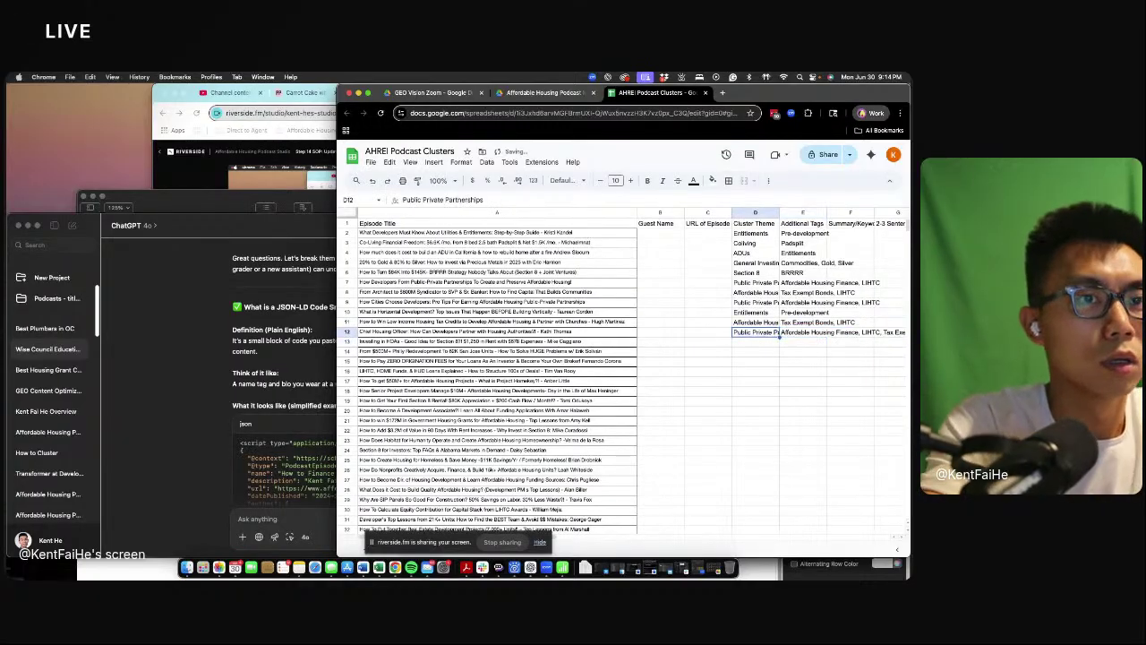
- Copy the Cluster Theme Section 8 from D6 into D13
left_click(754, 342)
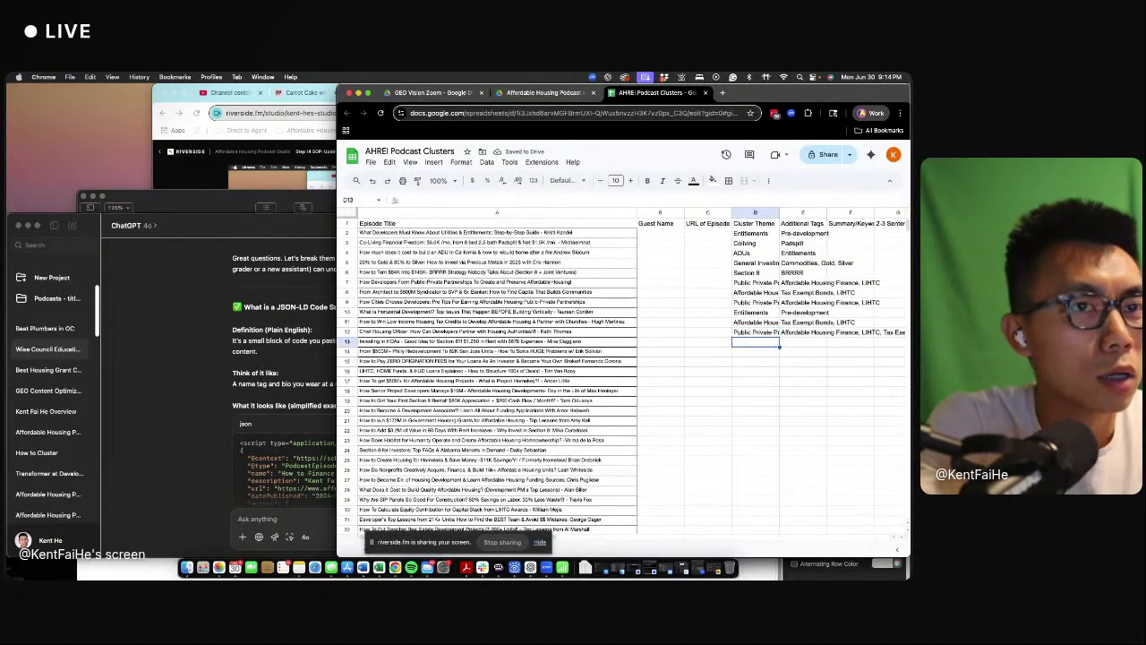
left_click(756, 272)
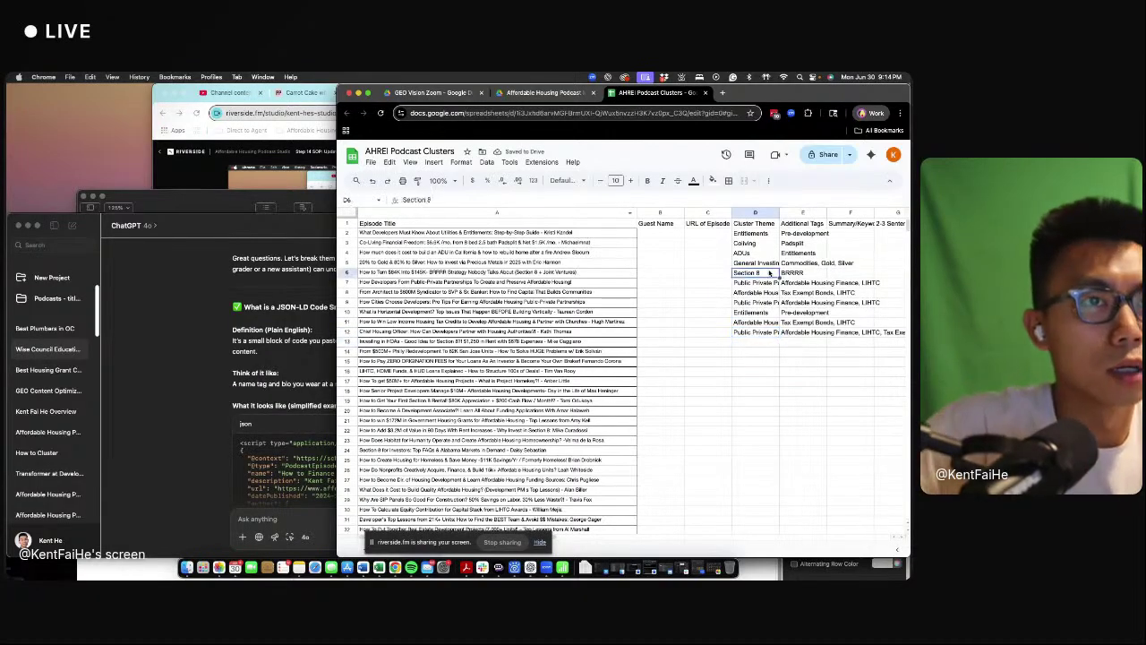
key("cmd+c")
left_click(756, 342)
key("cmd+v")
- Enter North Carolina, Condos, Townhomes as the Additional Tags in E13
left_click(808, 343)
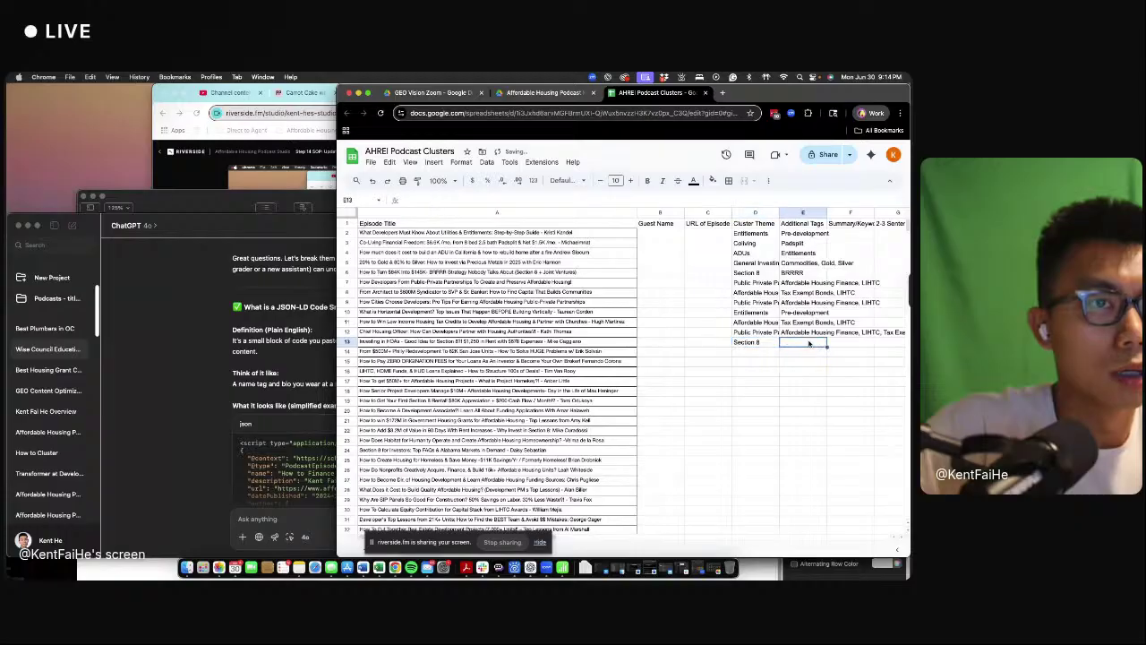
type("Npr")
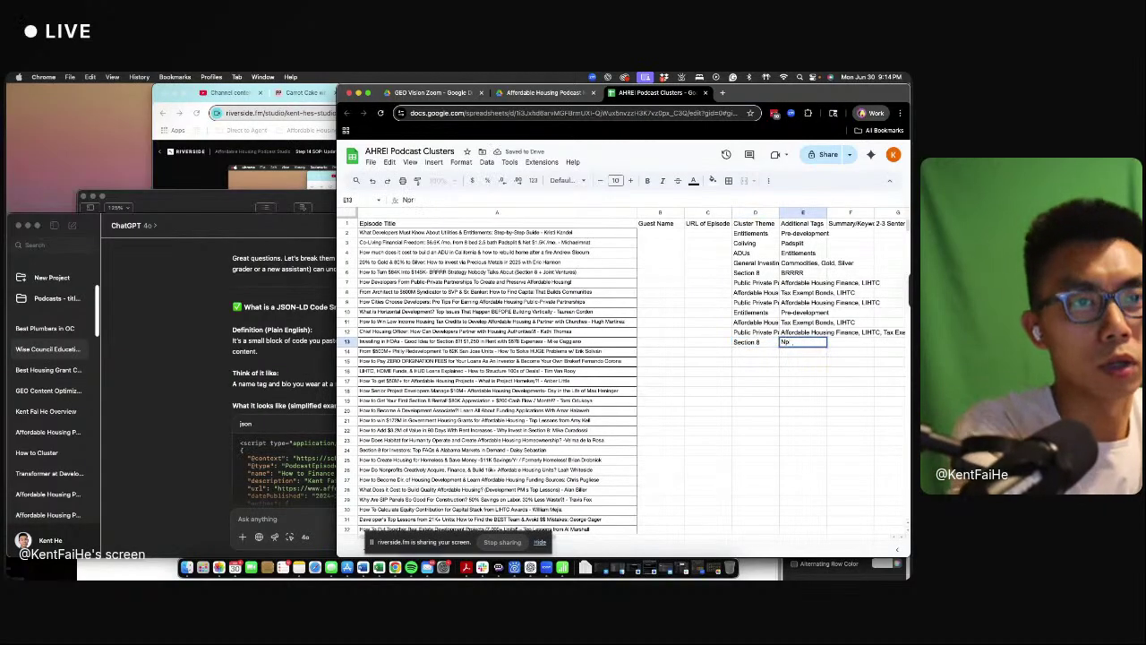
type("th Car")
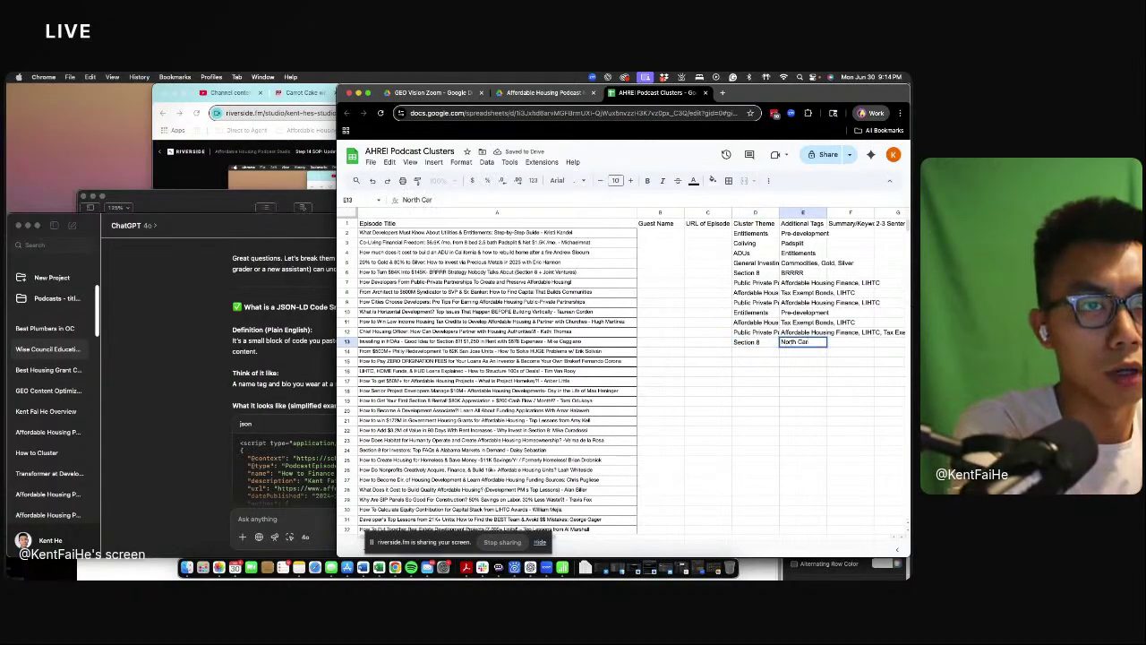
type("olina, Condos")
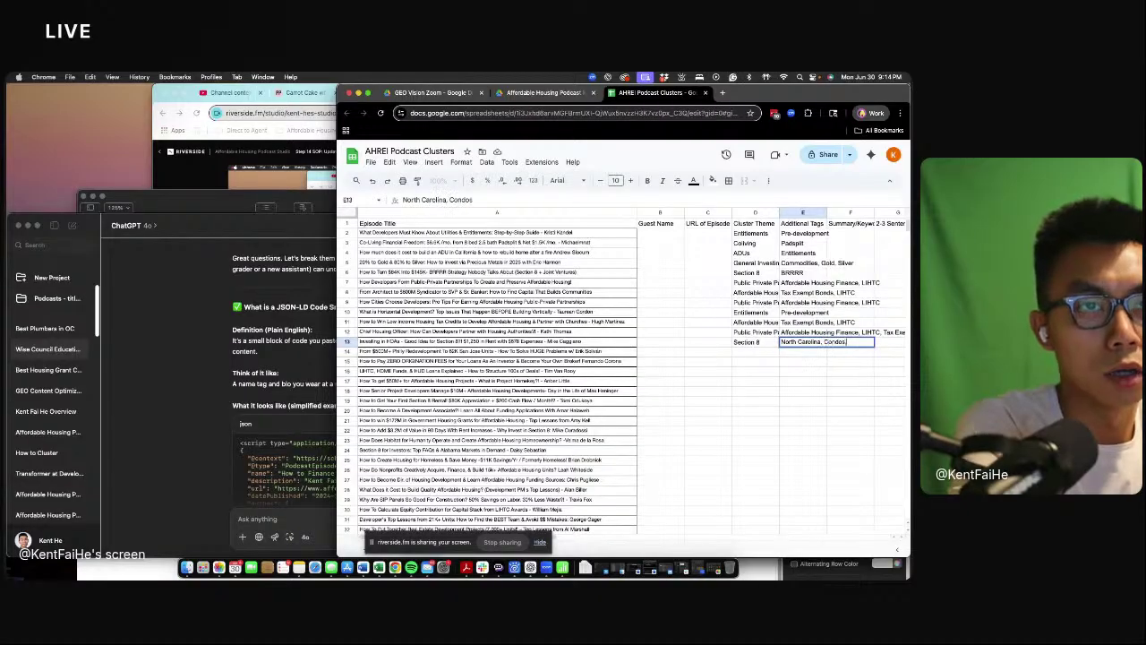
type(", Townhome")
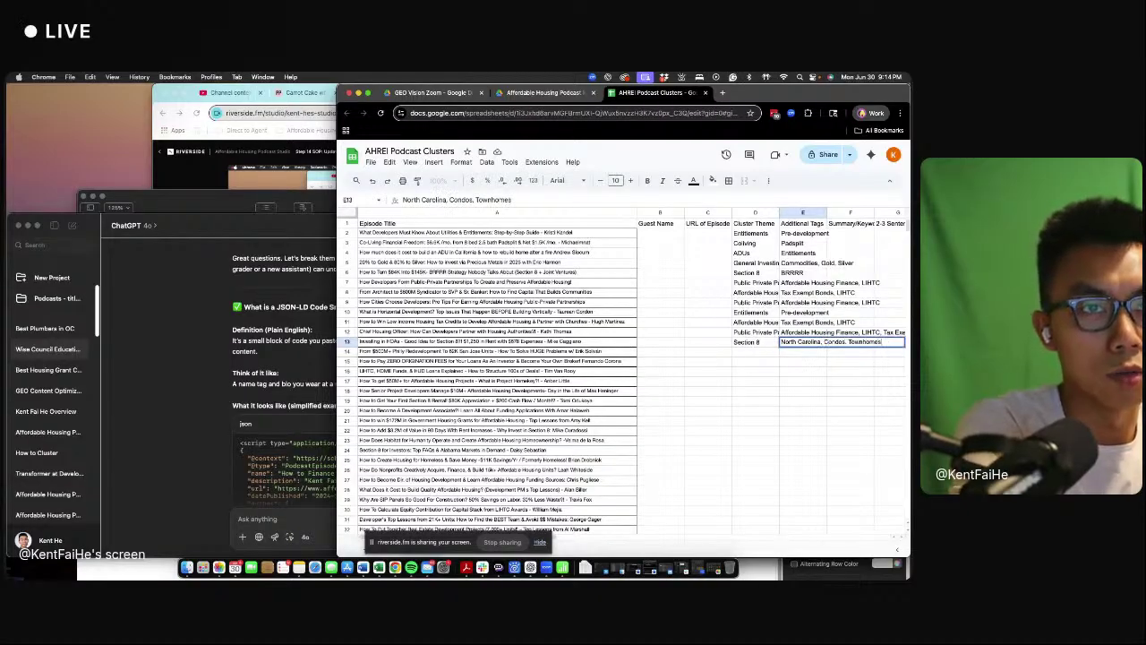
type("s")
key("Return")
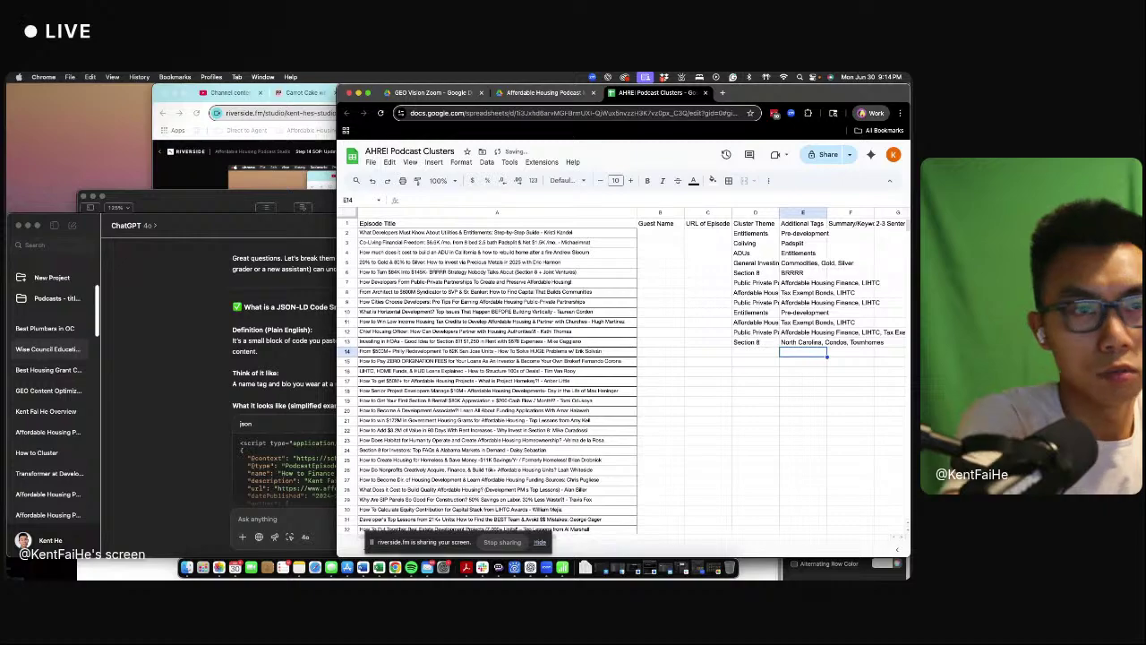
- Copy row 12's theme and tags, Public Private Partnerships and Affordable Housing Finance, LIHTC, Tax Exempt Bonds, into row 14
key("Up")
key("Down")
key("Left")
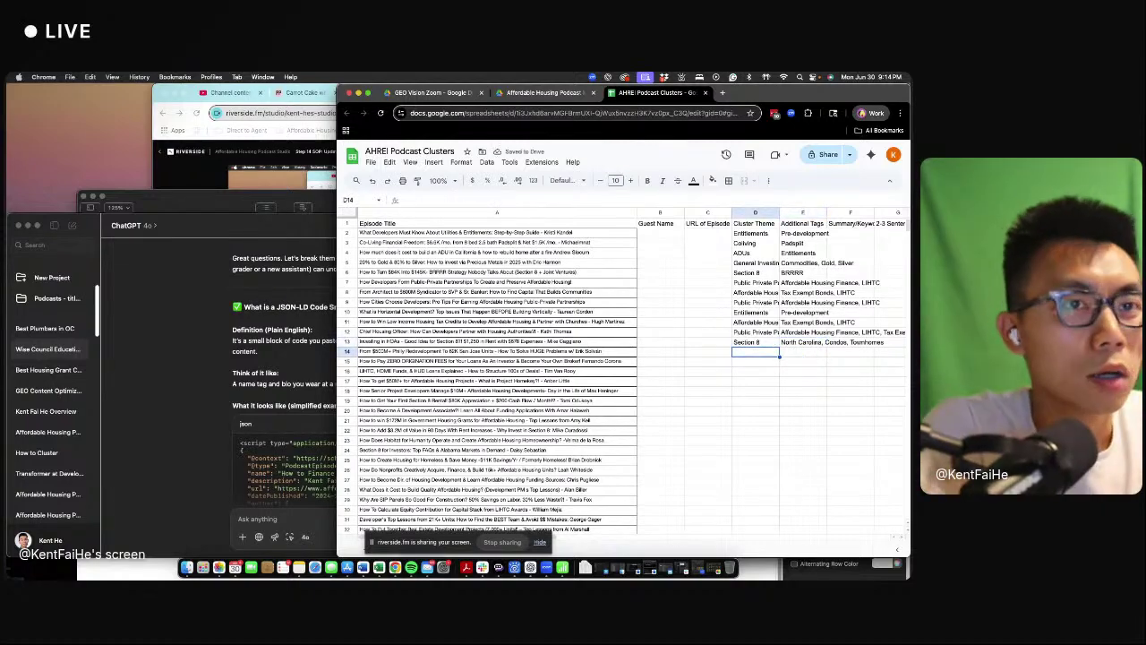
left_click_drag(755, 282, 802, 282)
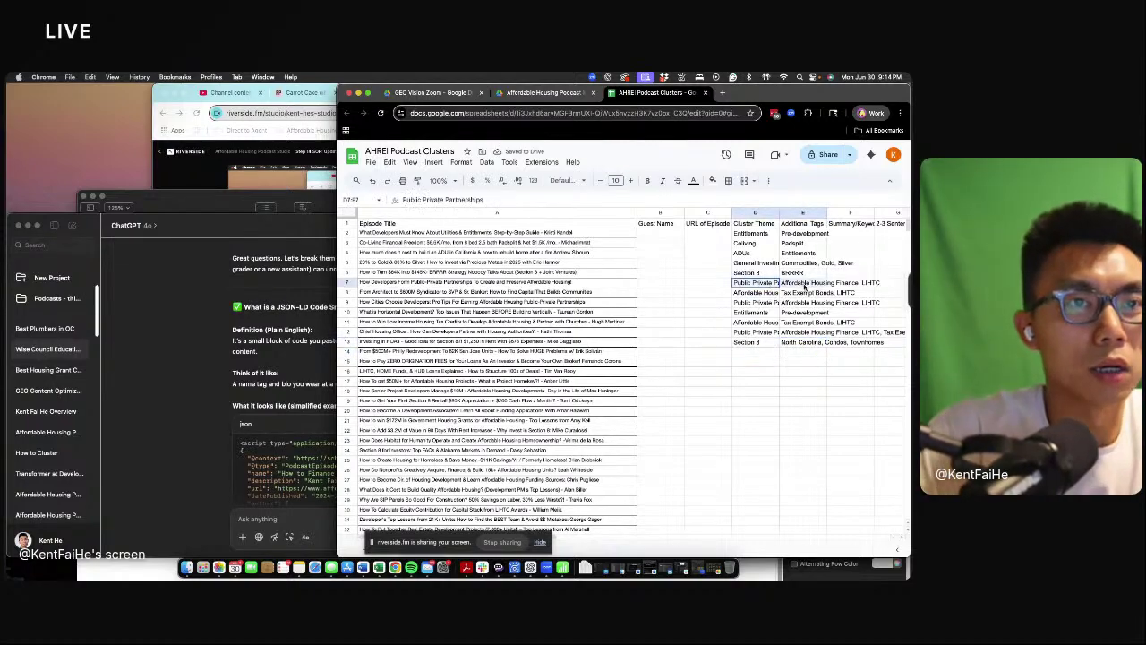
key("ctrl+c")
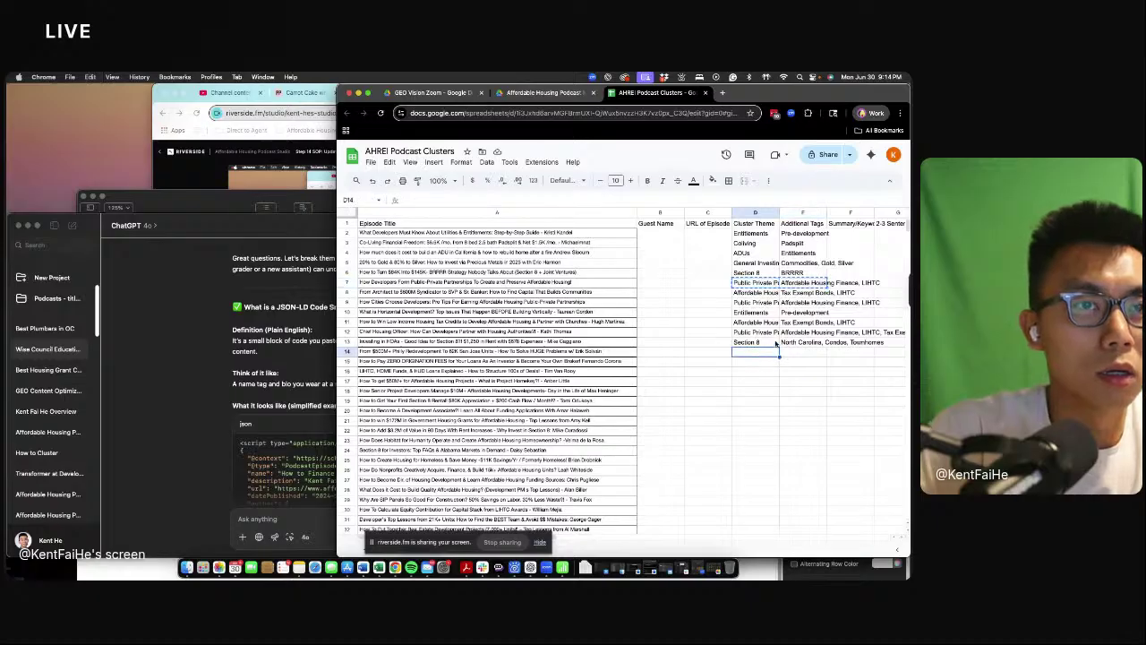
left_click_drag(768, 334, 788, 352)
key("ctrl+c")
key("ctrl+v")
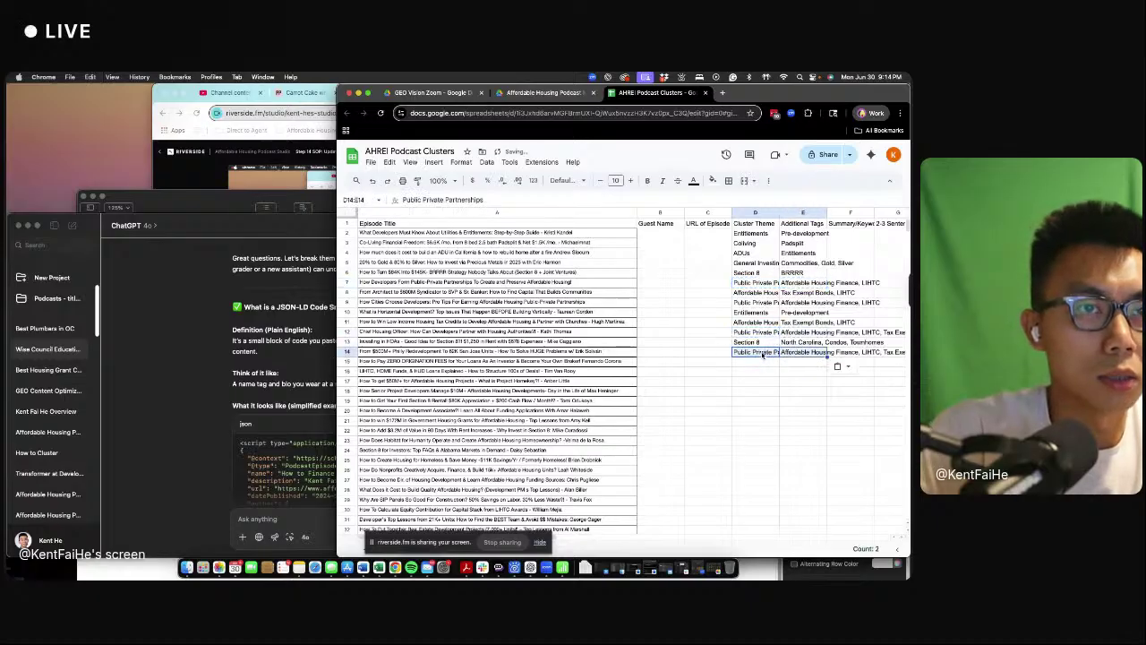
left_click(711, 364)
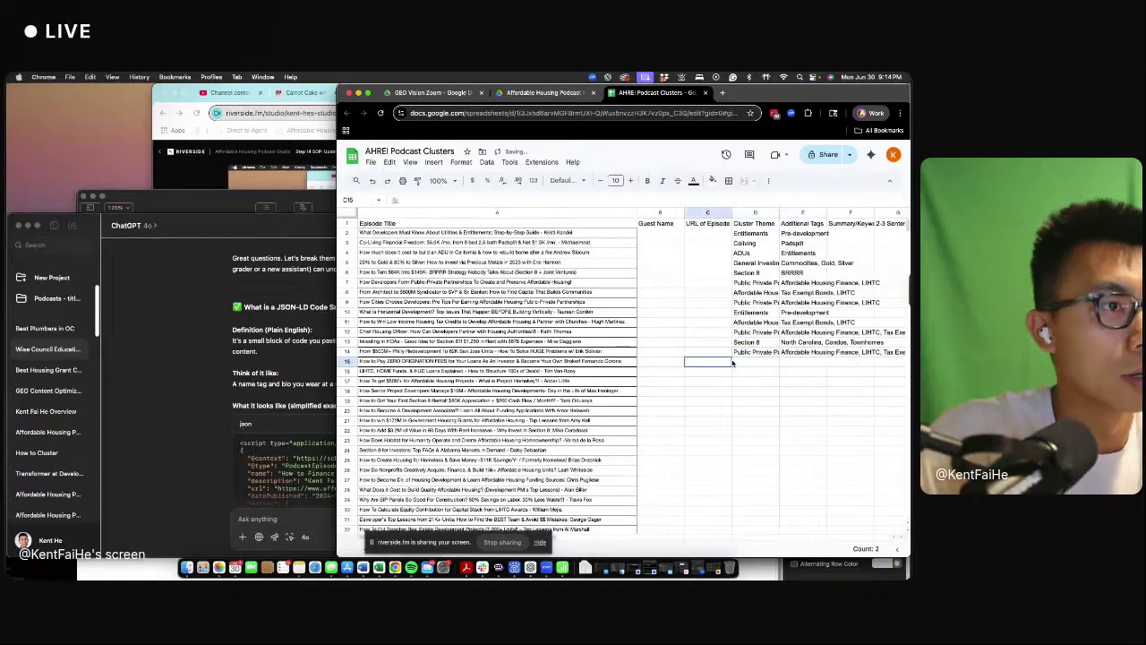
left_click(759, 362)
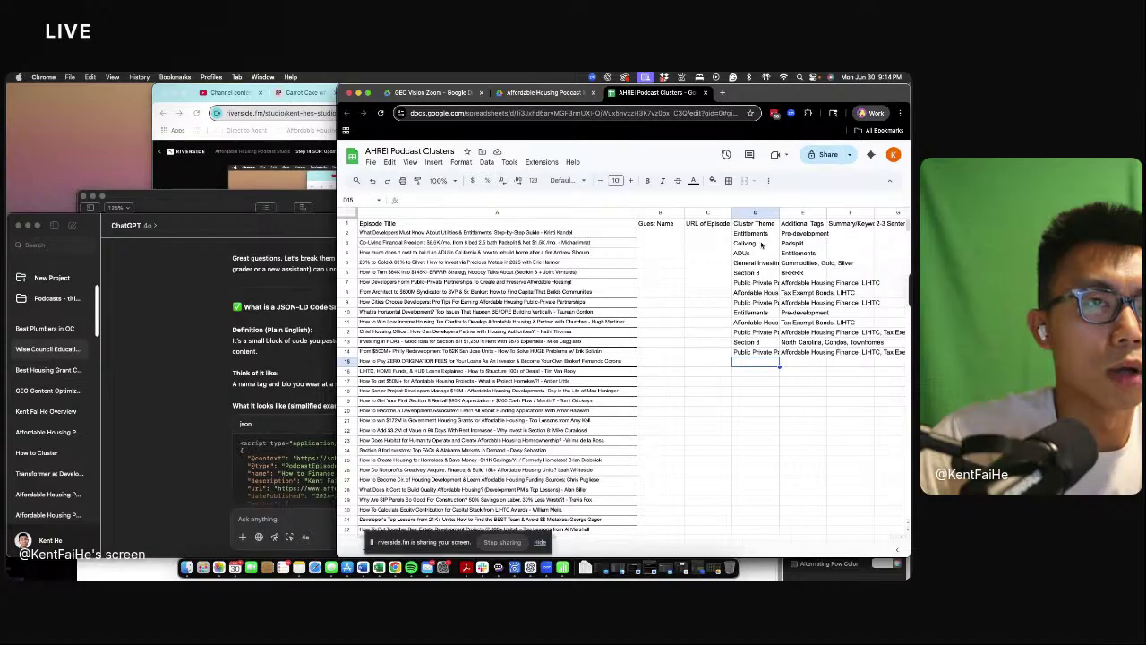
left_click_drag(761, 243, 802, 243)
key("ctrl+c")
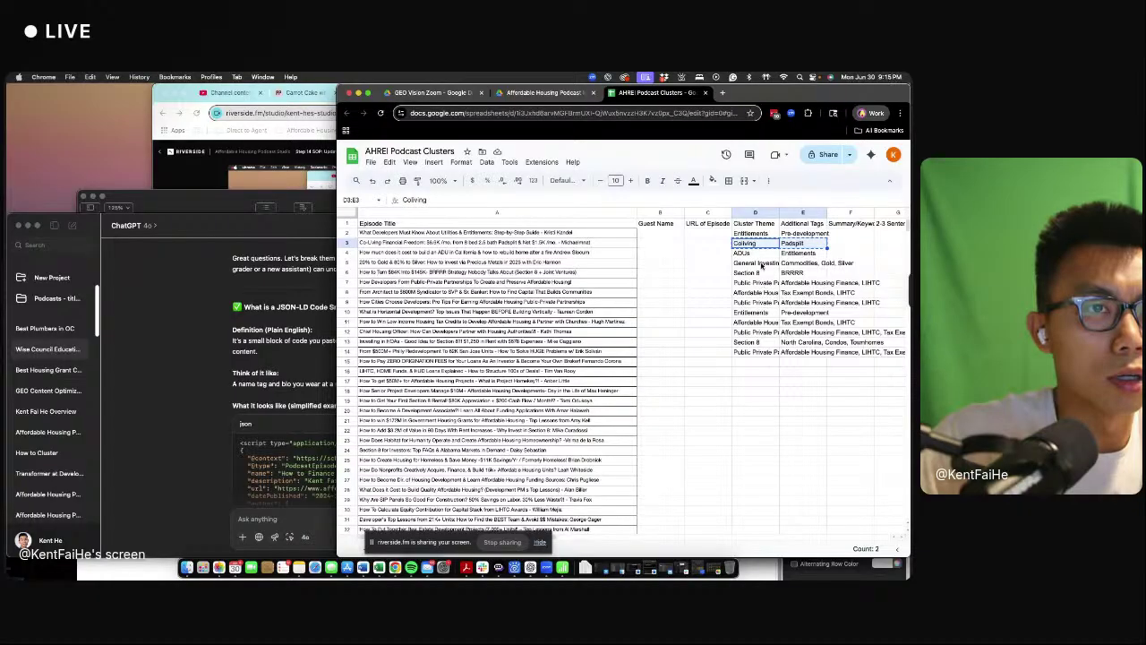
left_click(755, 361)
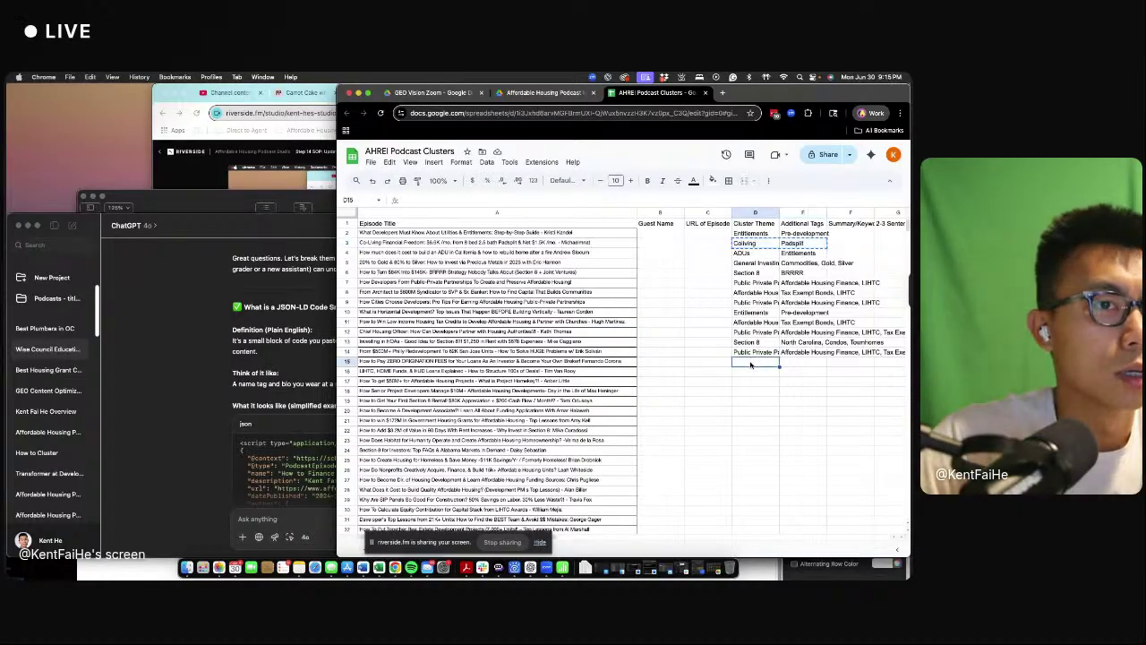
type("Lend")
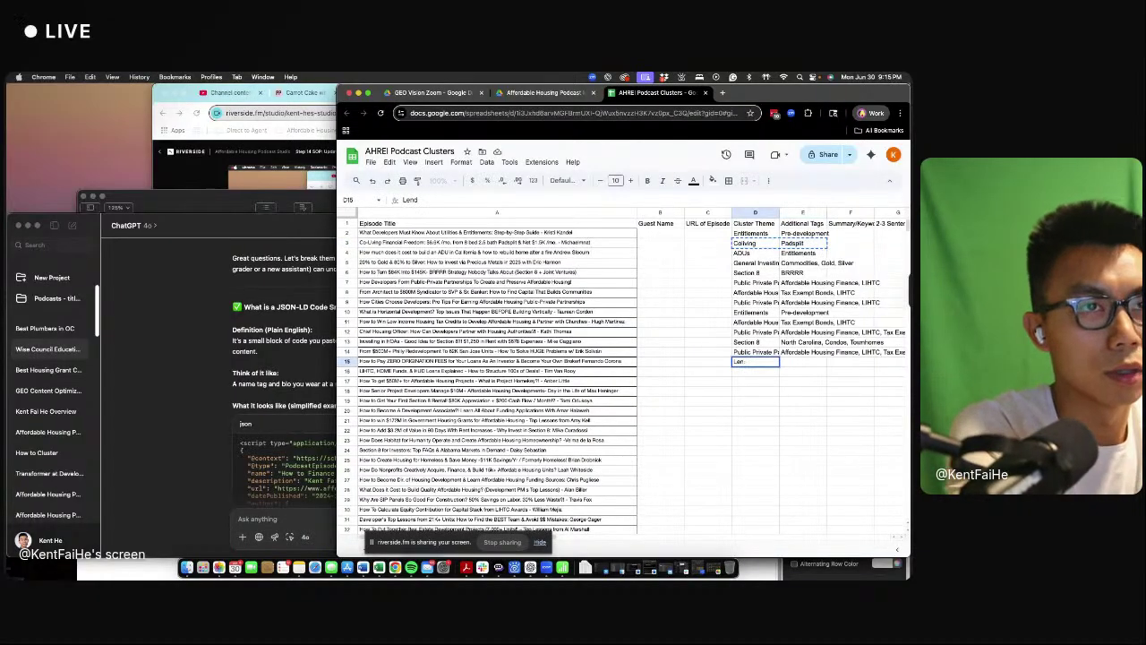
key("BackSpace")
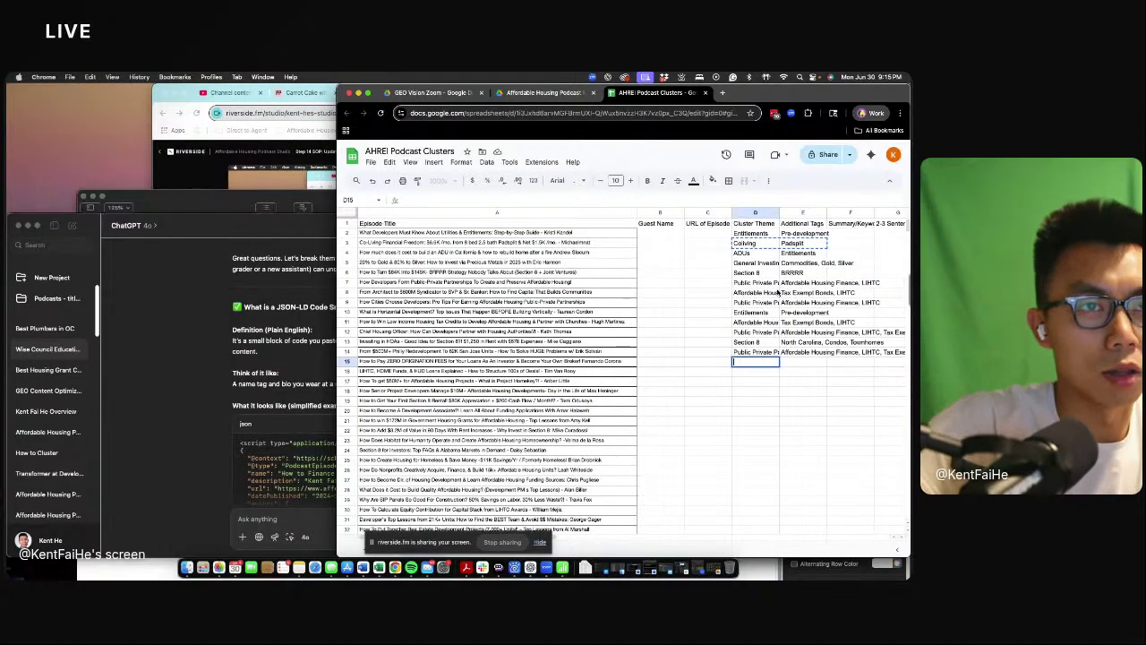
- Copy the Cluster Theme Affordable Housing Financing from D8 into D15
left_click(766, 293)
key("super+c")
left_click(757, 363)
key("super+v")
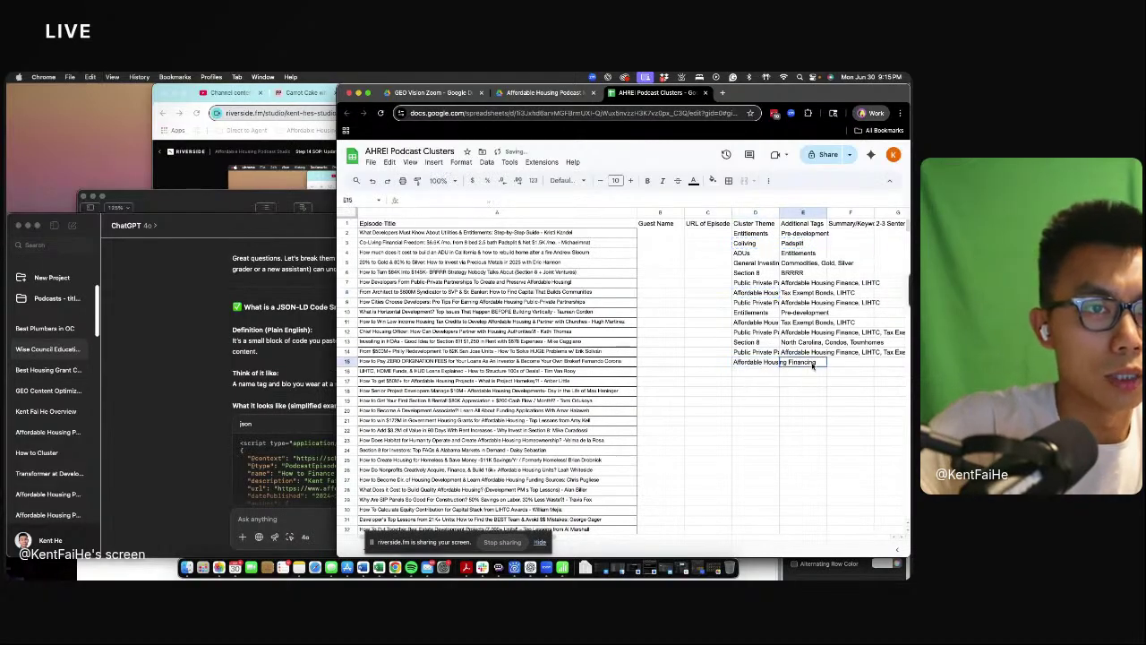
- Fill E15's Additional Tags with Coliving, Padsplit, reusing the theme and tag from row 3
left_click(815, 363)
key("super+v")
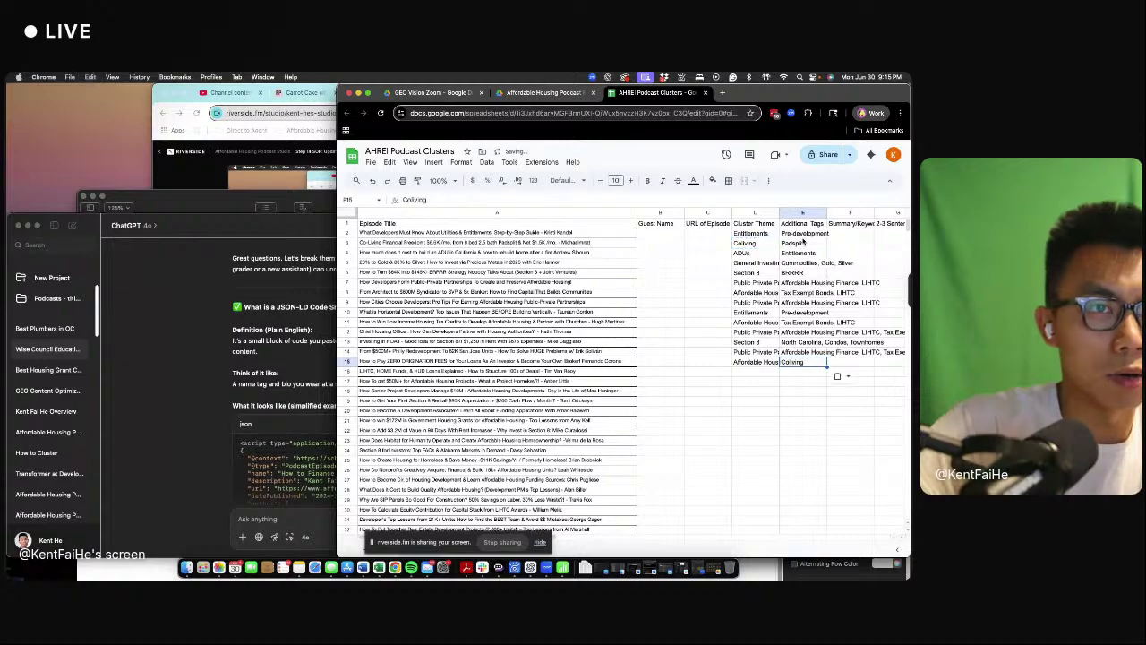
left_click(803, 248)
key("super+c")
left_click(811, 367)
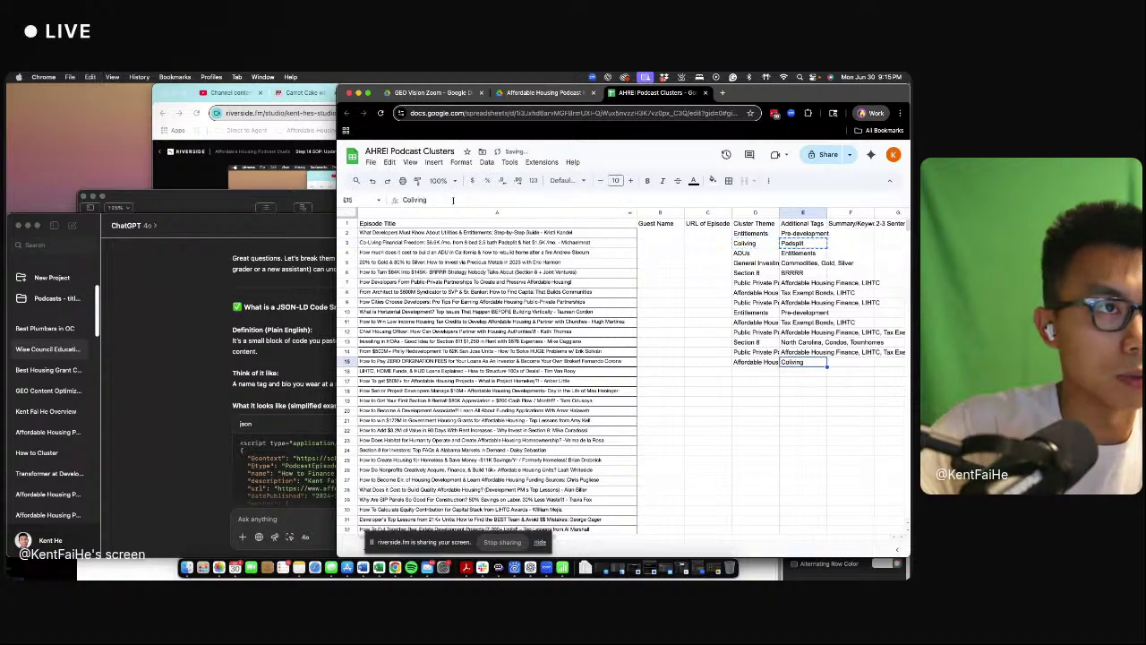
left_click(453, 200)
type(",")
key("super+v")
key("Return")
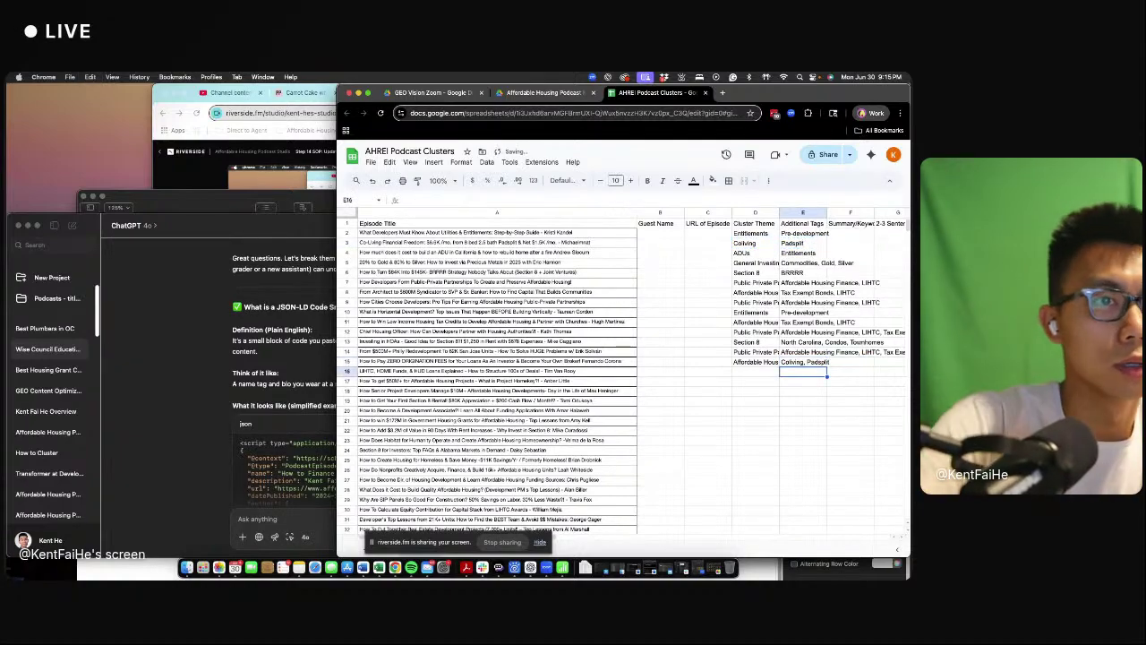
left_click(766, 362)
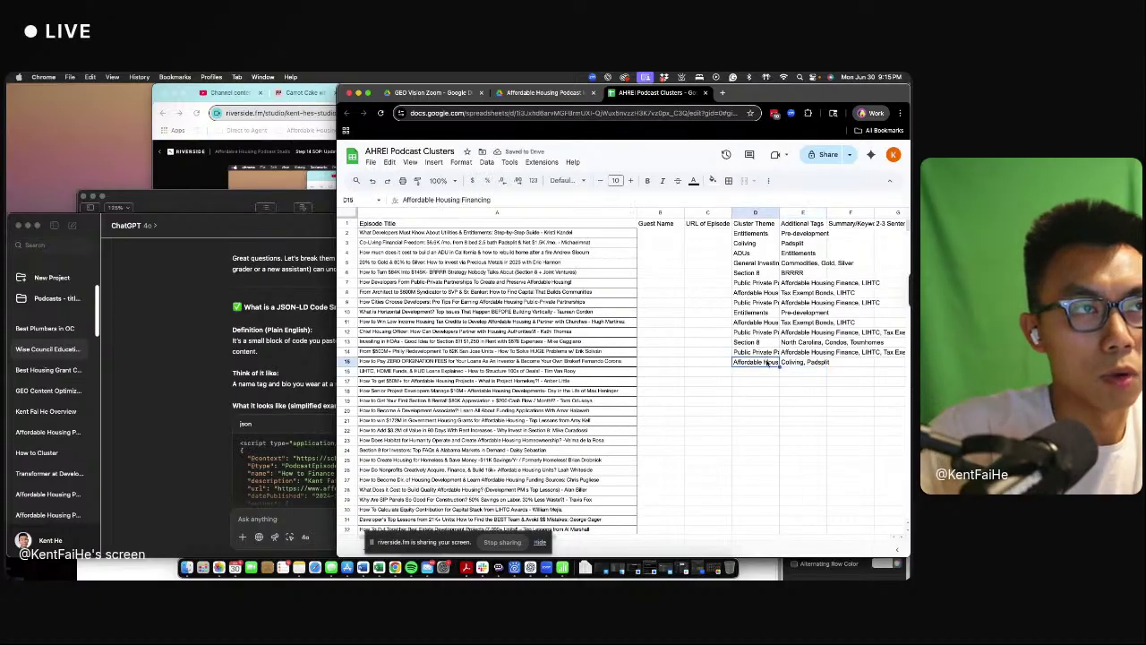
- Copy row 8's theme and tags, Affordable Housing Financing and Tax Exempt Bonds, LIHTC, into row 16
left_click(771, 373)
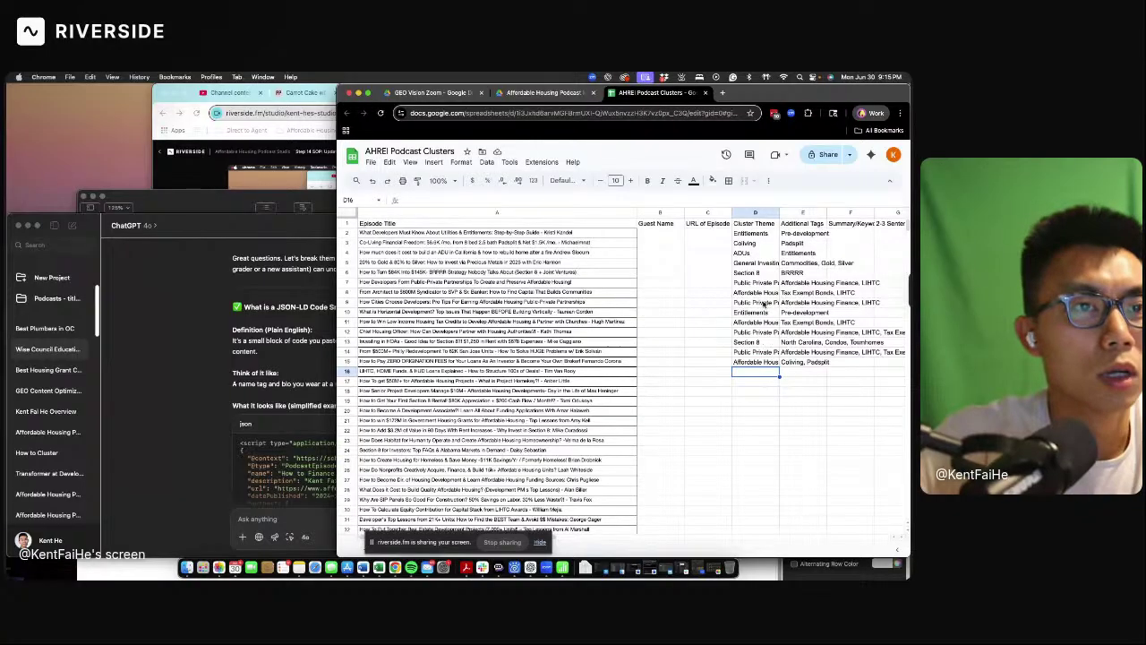
left_click_drag(759, 293, 799, 293)
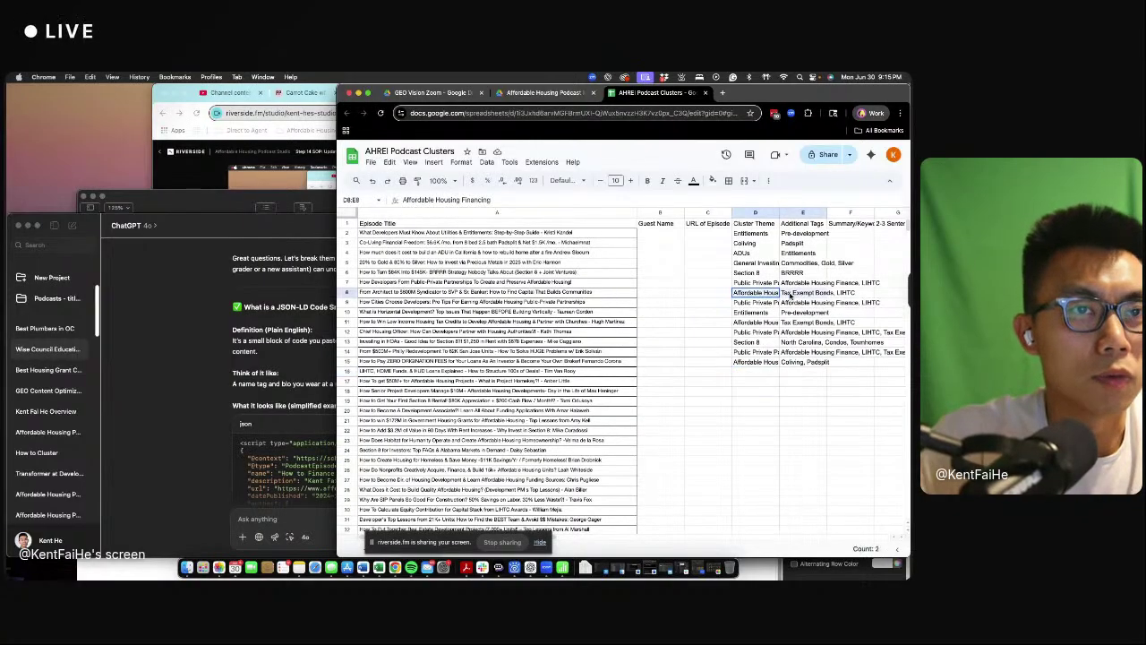
key("ctrl+c")
left_click(775, 374)
key("ctrl+v")
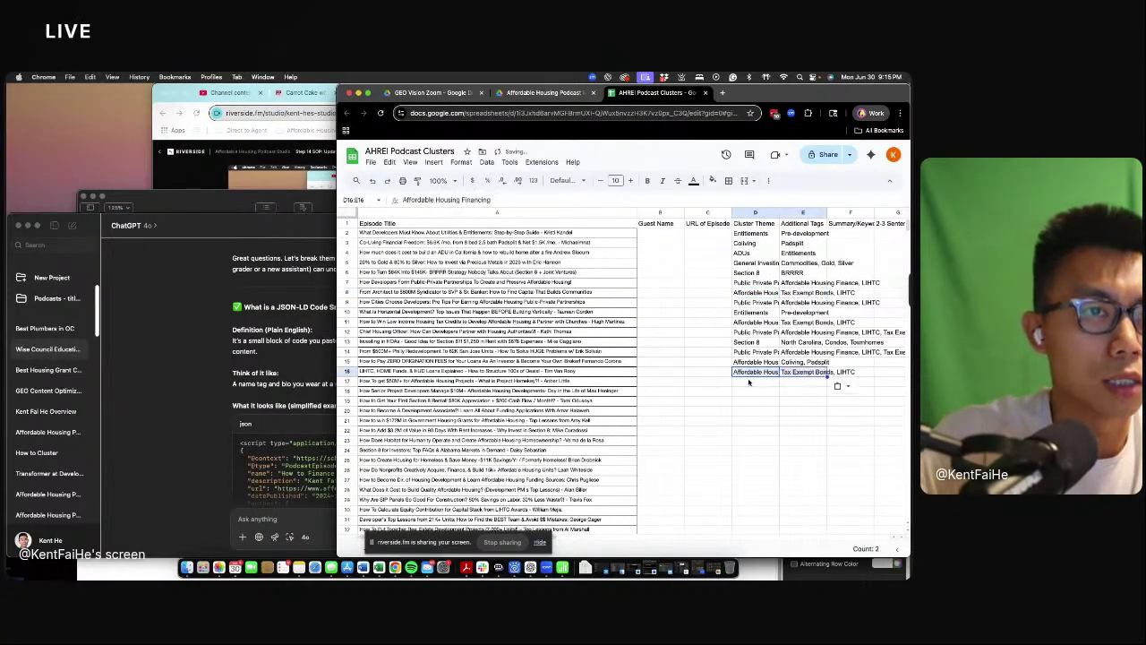
- Append HUD Loans to the Additional Tags in E16, after Tax Exempt Bonds, LIHTC
left_click(797, 374)
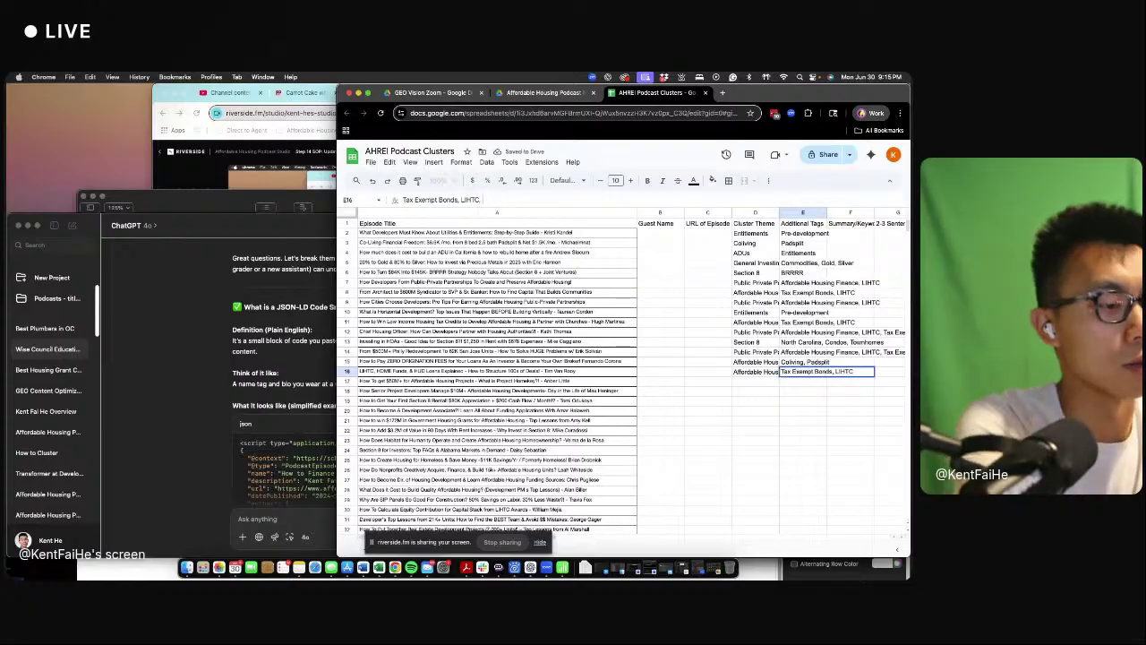
type(", HUD Loans")
key("Return")
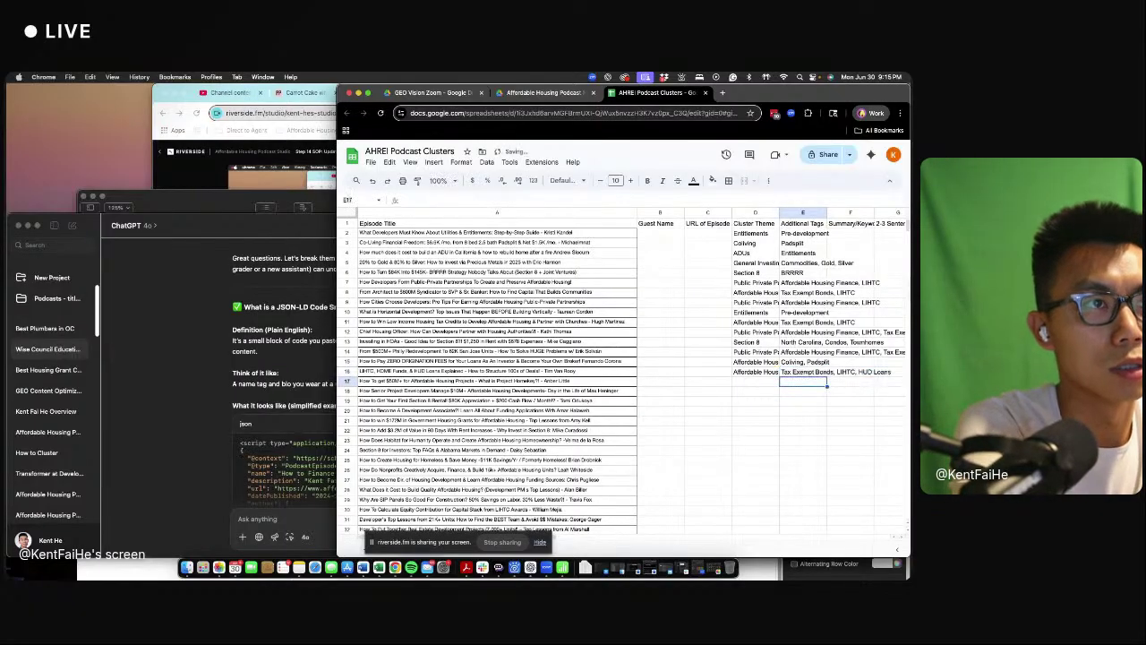
- Append HUD Loans to the Additional Tags in E12, after Affordable Housing Finance, LIHTC, Tax Exempt Bonds
left_click(788, 332)
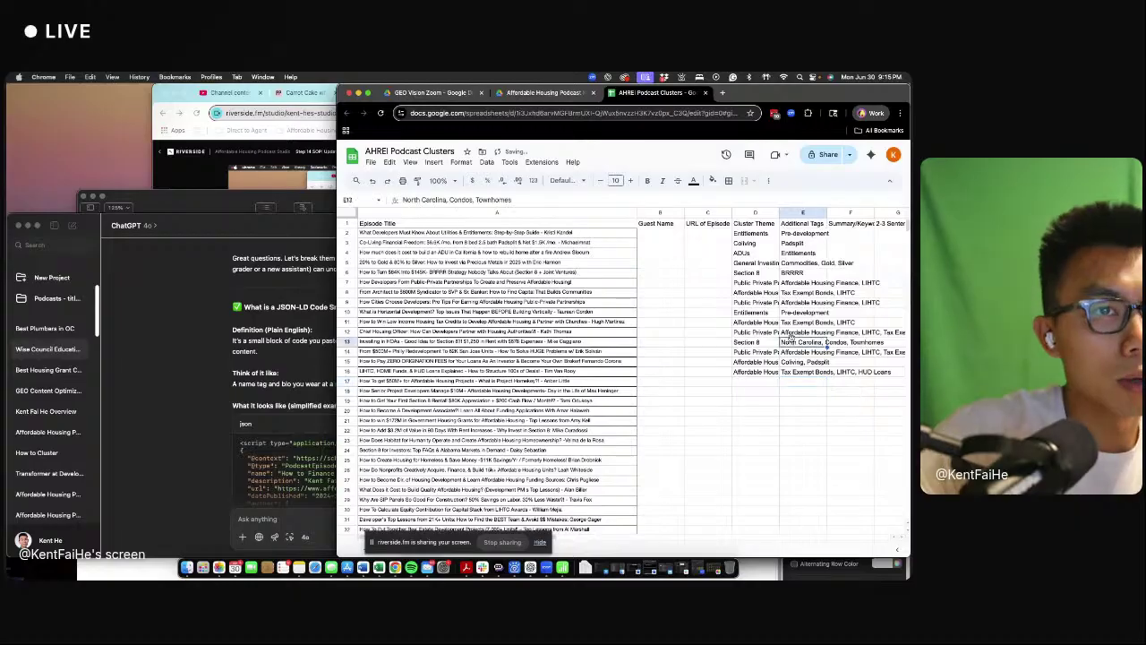
left_click(579, 199)
type(", HUD L")
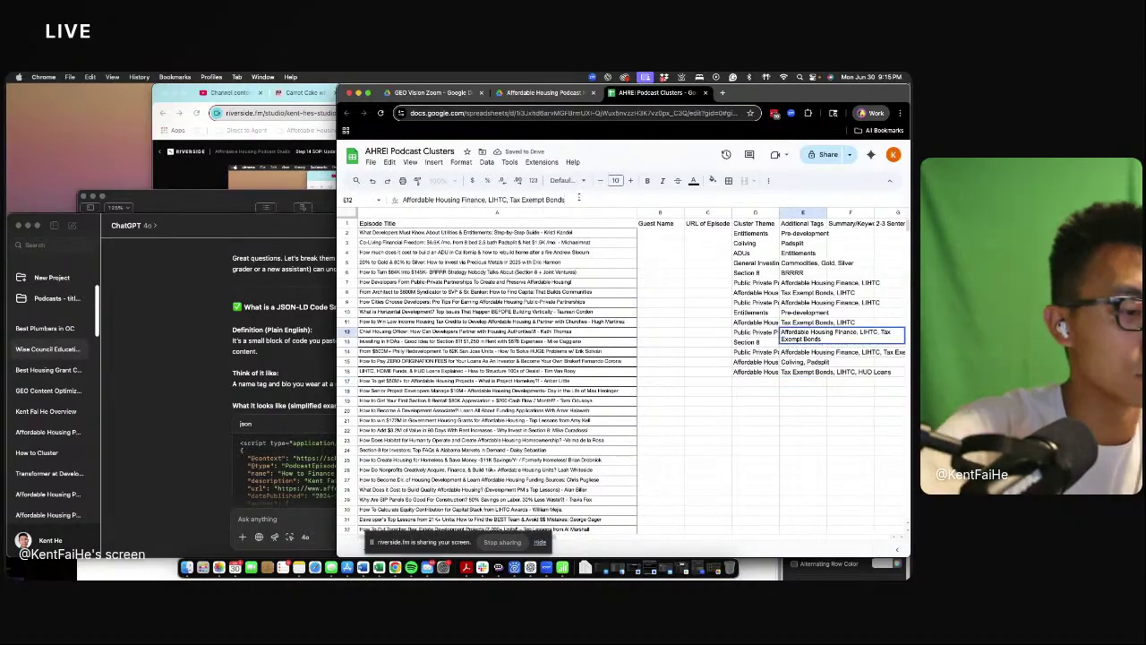
type("oans")
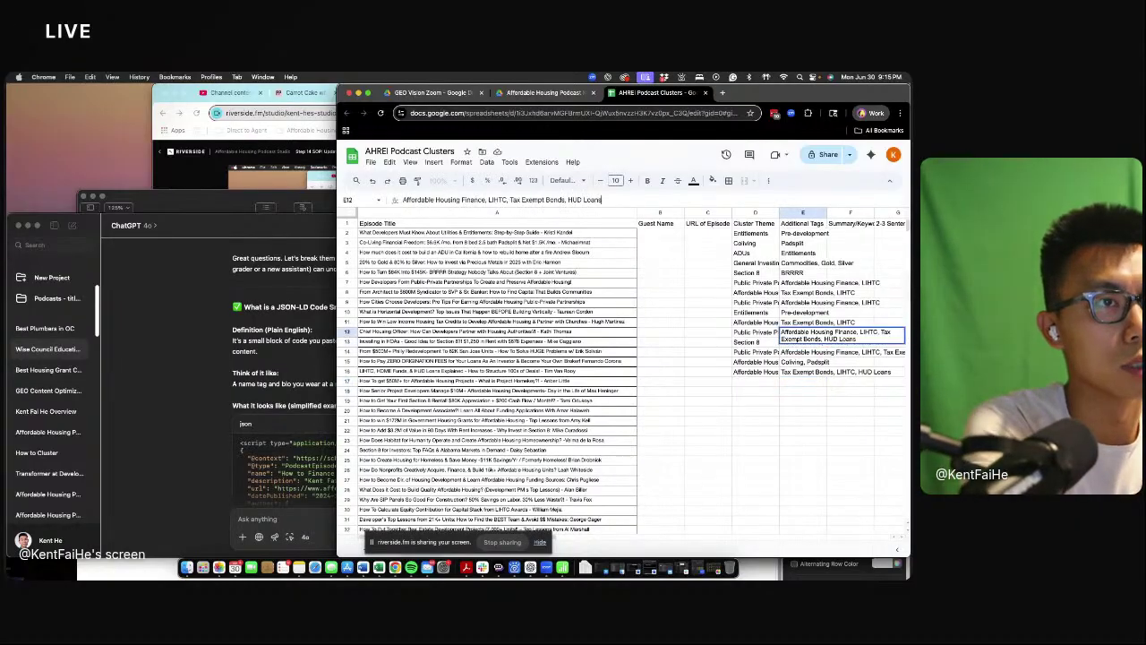
key("Return")
key("Up")
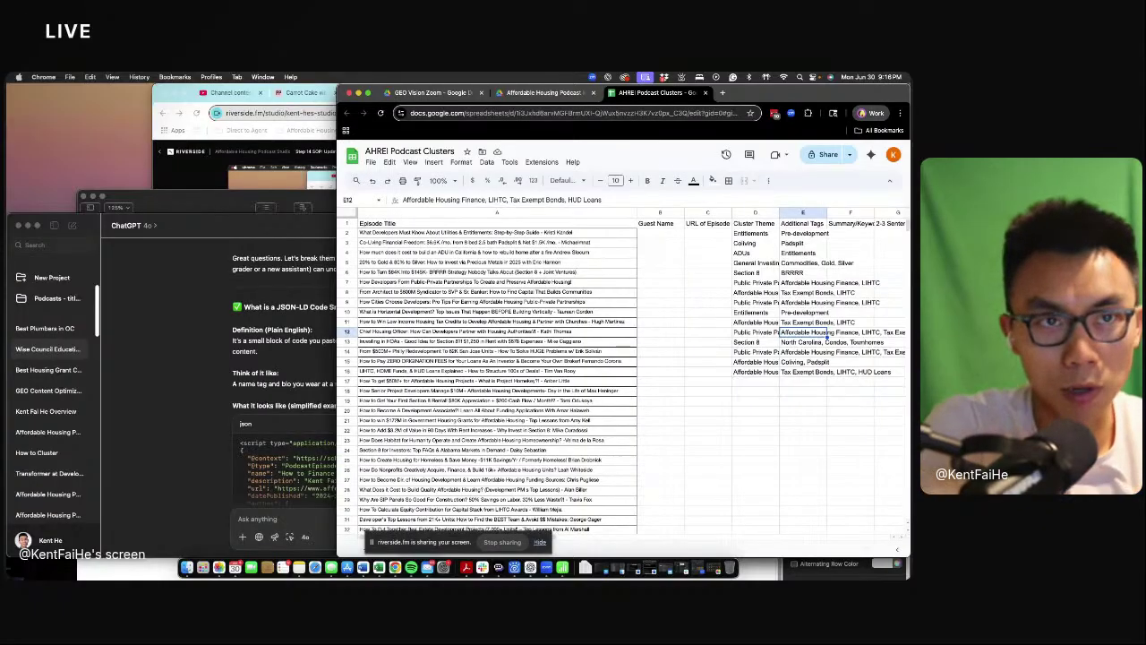
- Fill the Cluster Theme in D17 with Affordable Housing Financing
scroll(754, 346, "down", 15)
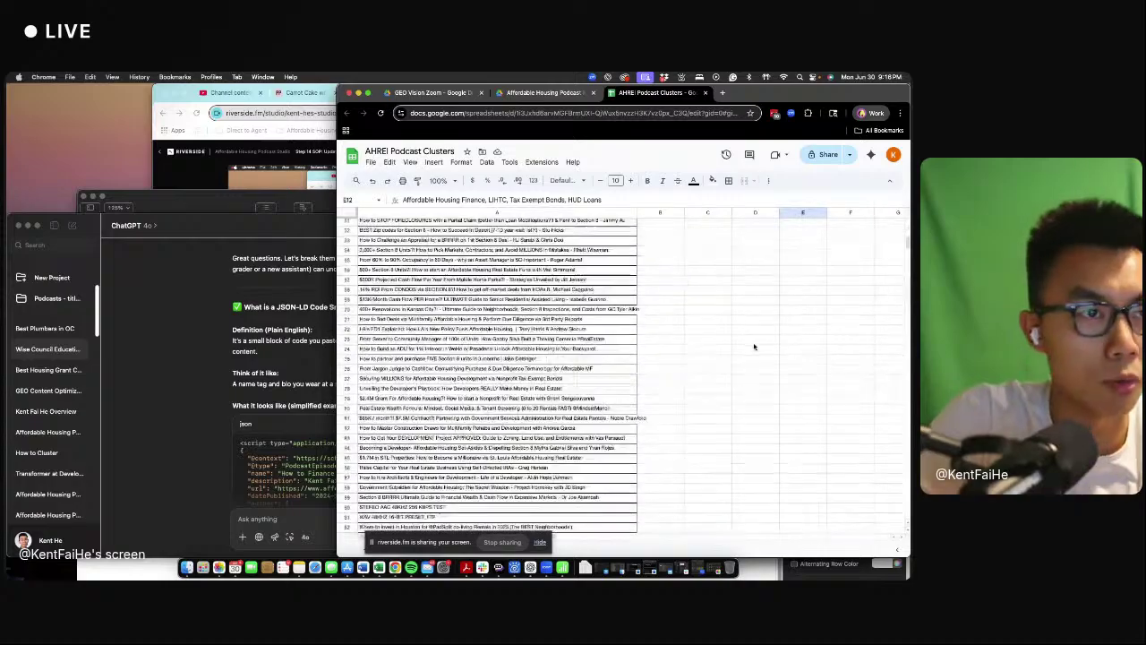
scroll(754, 346, "up", 8)
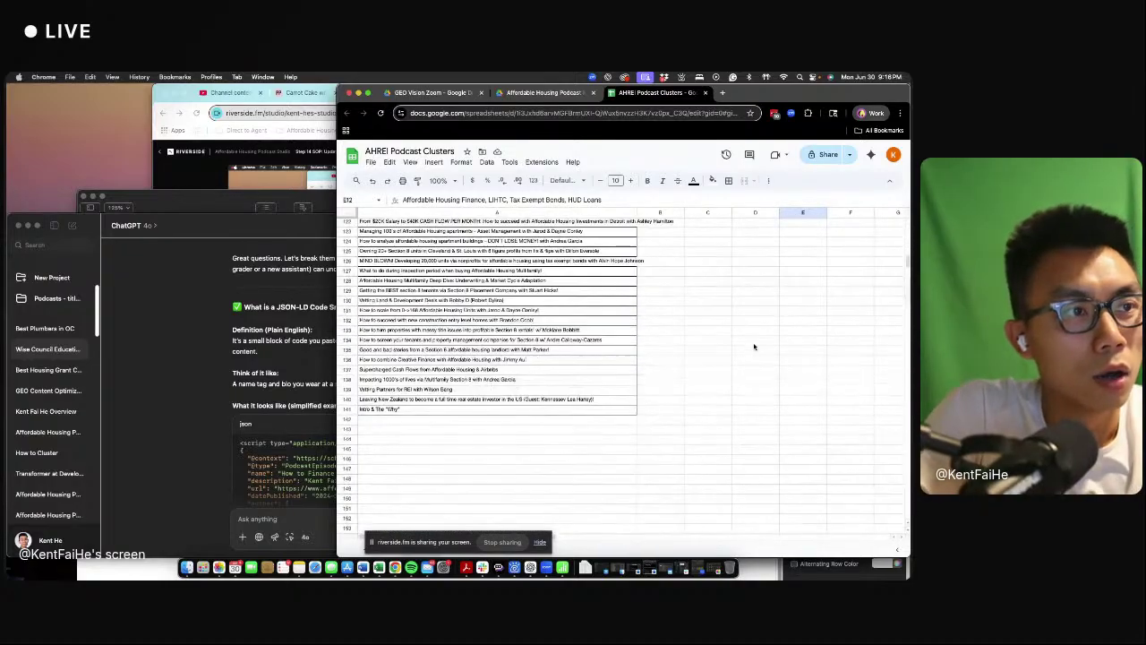
scroll(766, 351, "up", 15)
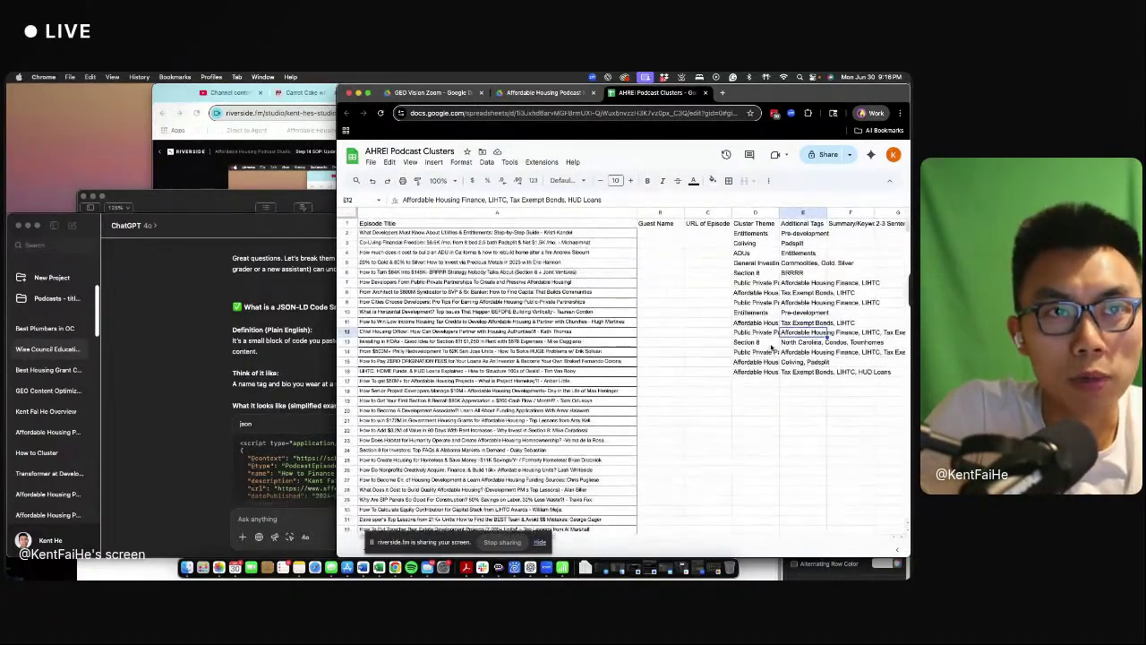
left_click(748, 381)
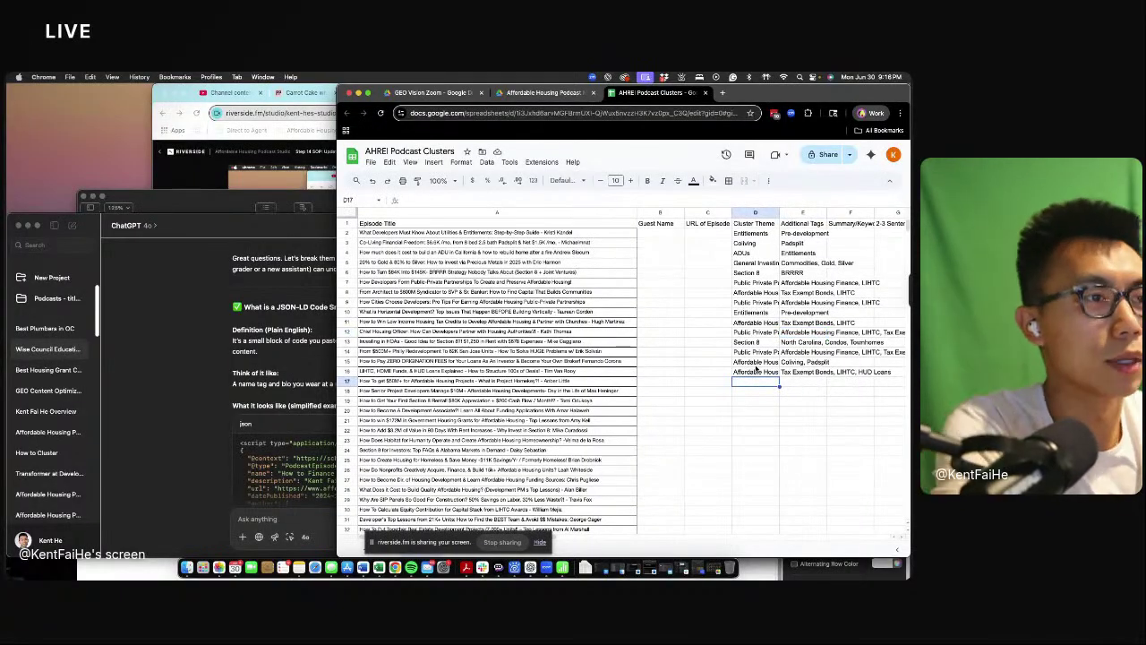
type("Affordable Housing Financing")
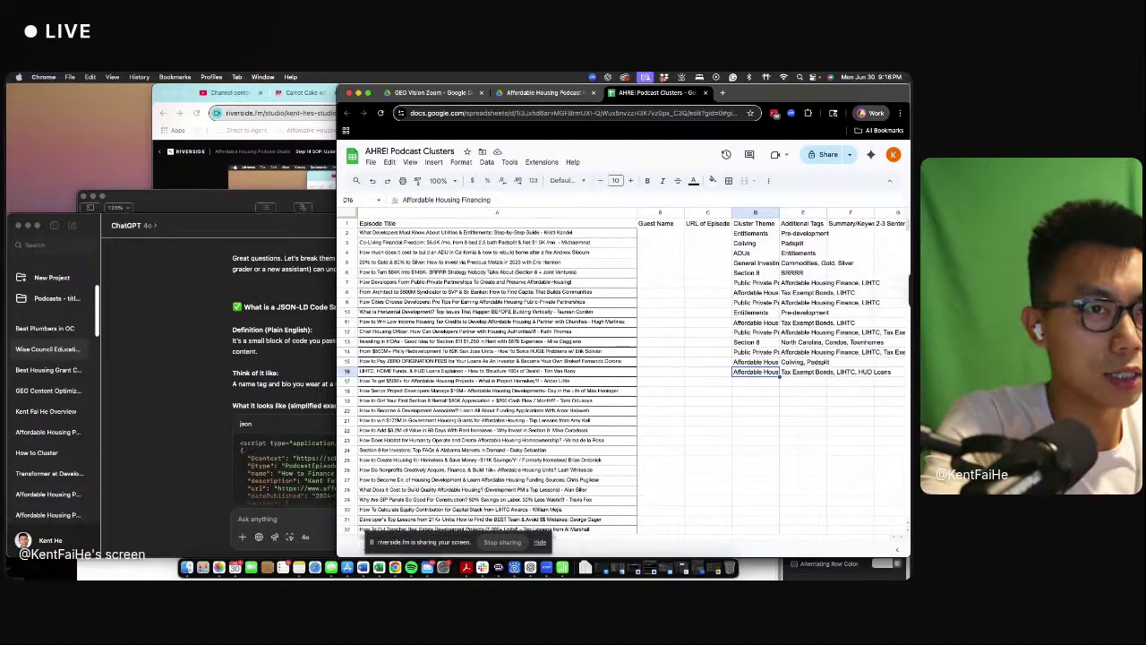
- Enter Grants, State Programs, Nonprofits as the Additional Tags in E17
key("Tab")
type("G")
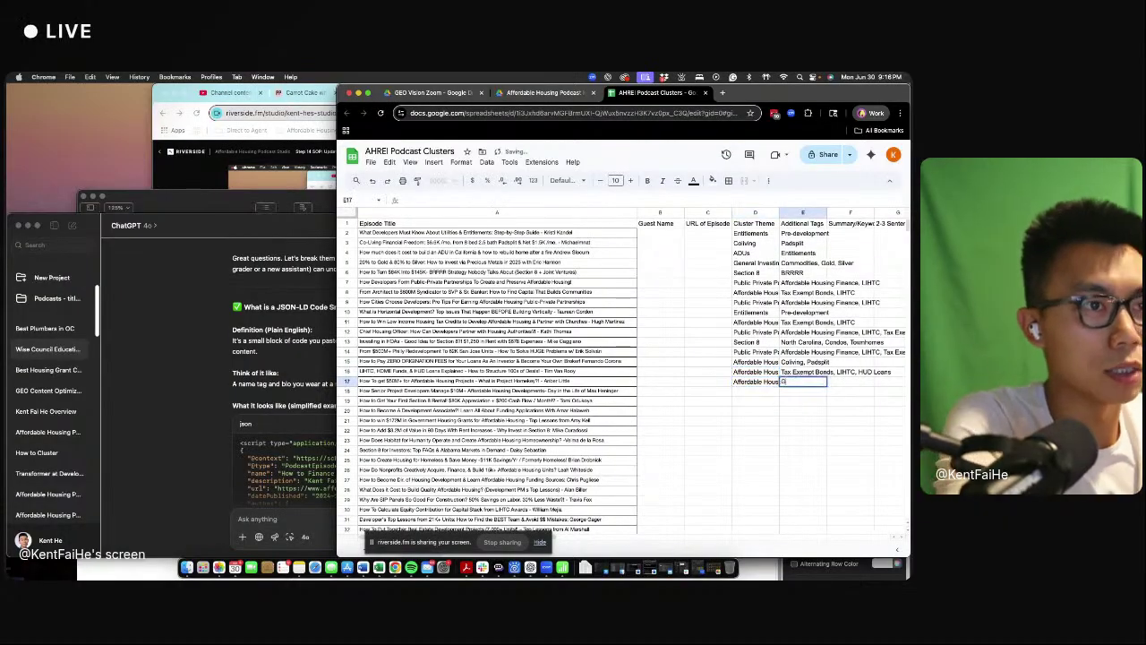
type("rants, Sta")
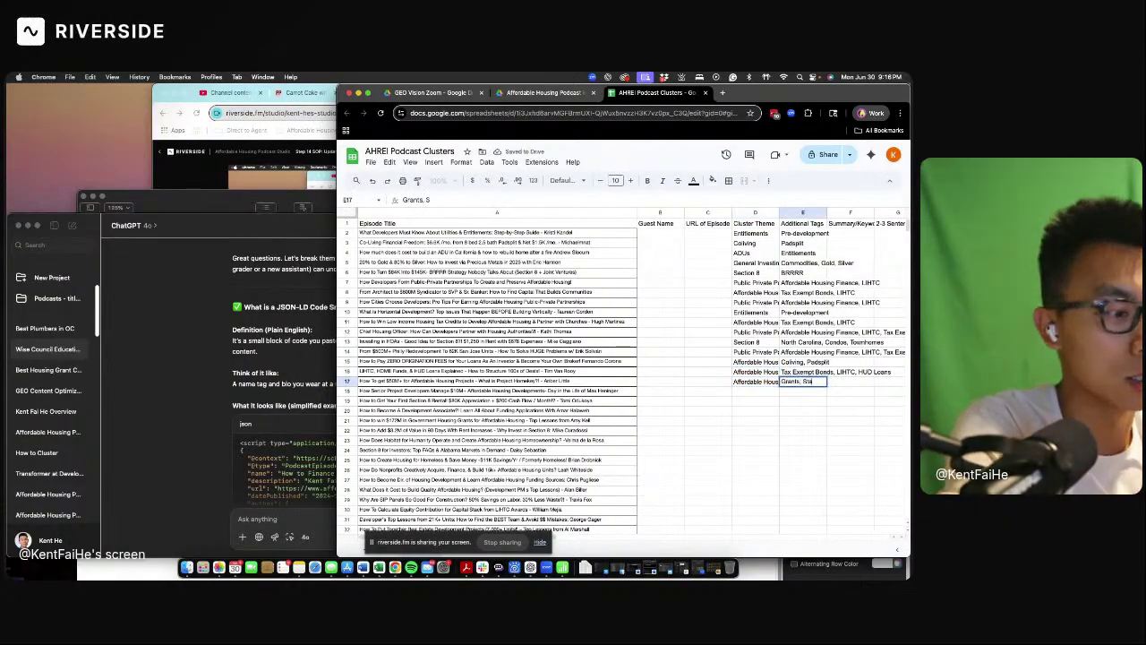
type("te Programs")
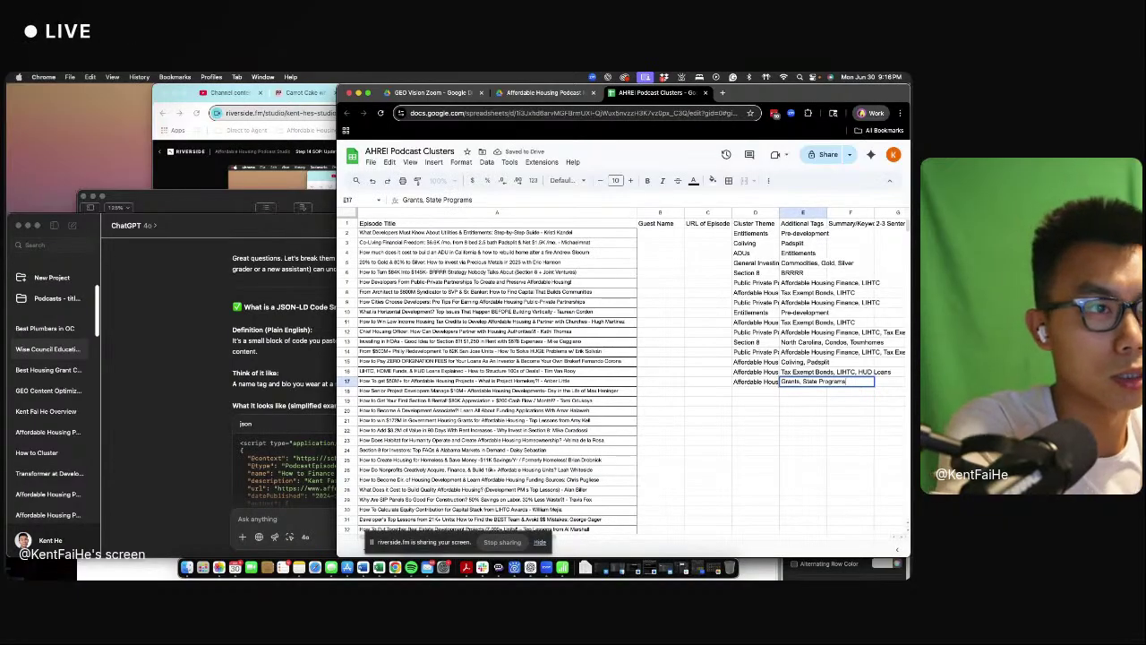
type(", Nonprofit")
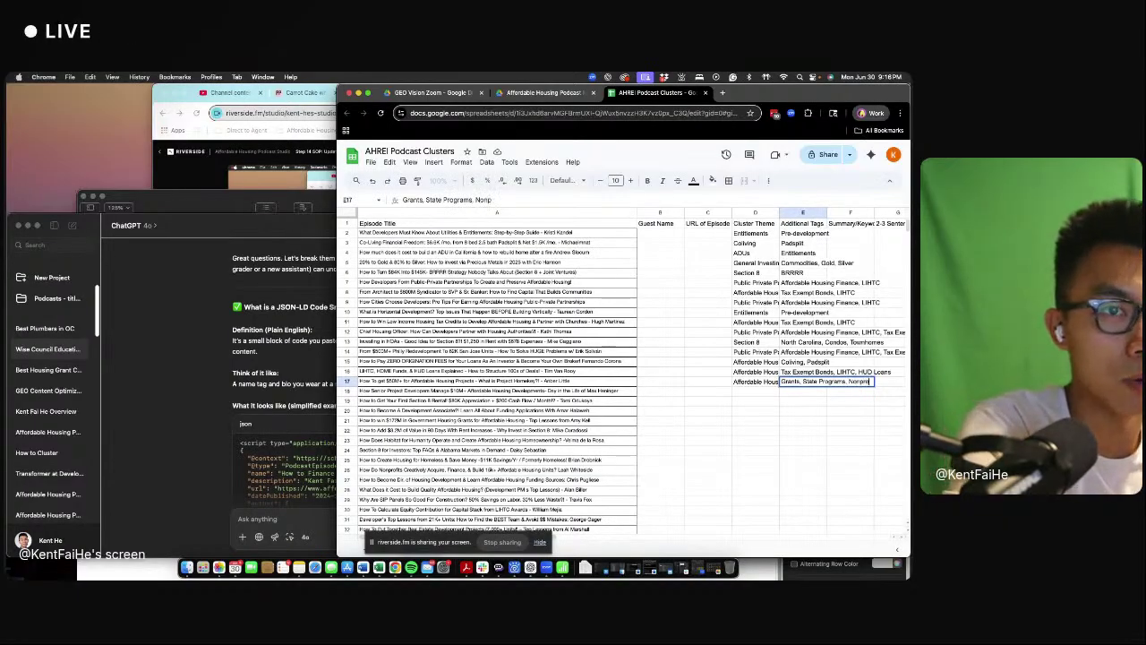
type("s")
key("Return")
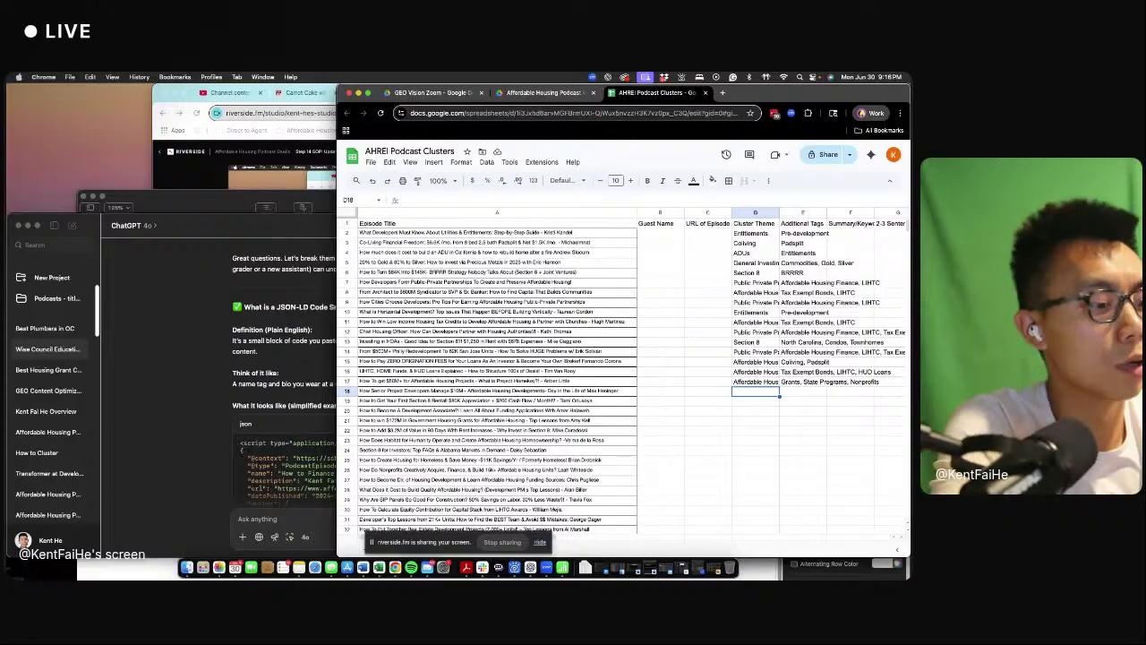
- Enter Affordable Housing Operations as the Cluster Theme in D18
type("Affordable Housing Operations")
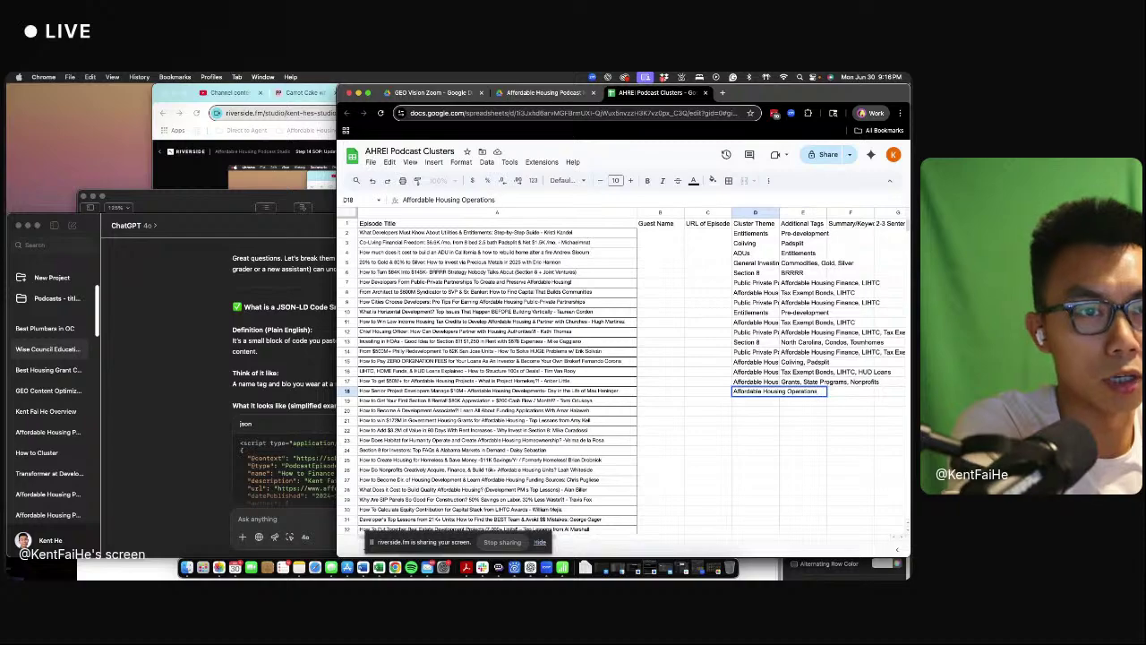
key("Return")
key("Up")
- Enter Development, Project Management, Pre-development as the Additional Tags in E18
key("Tab")
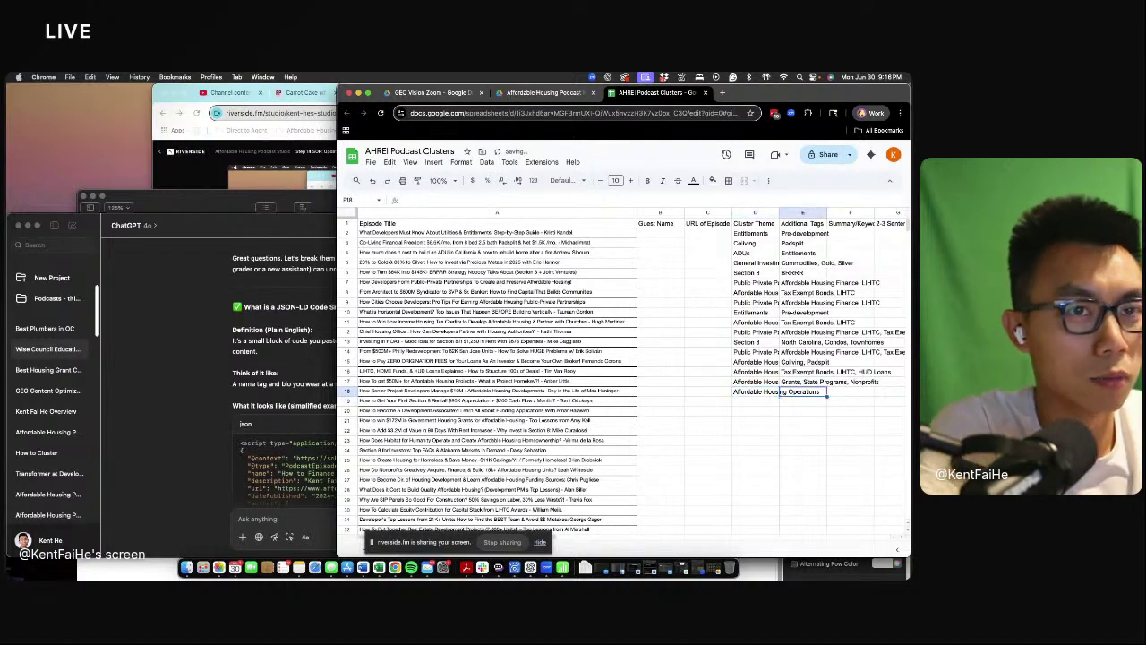
type("Pevelo")
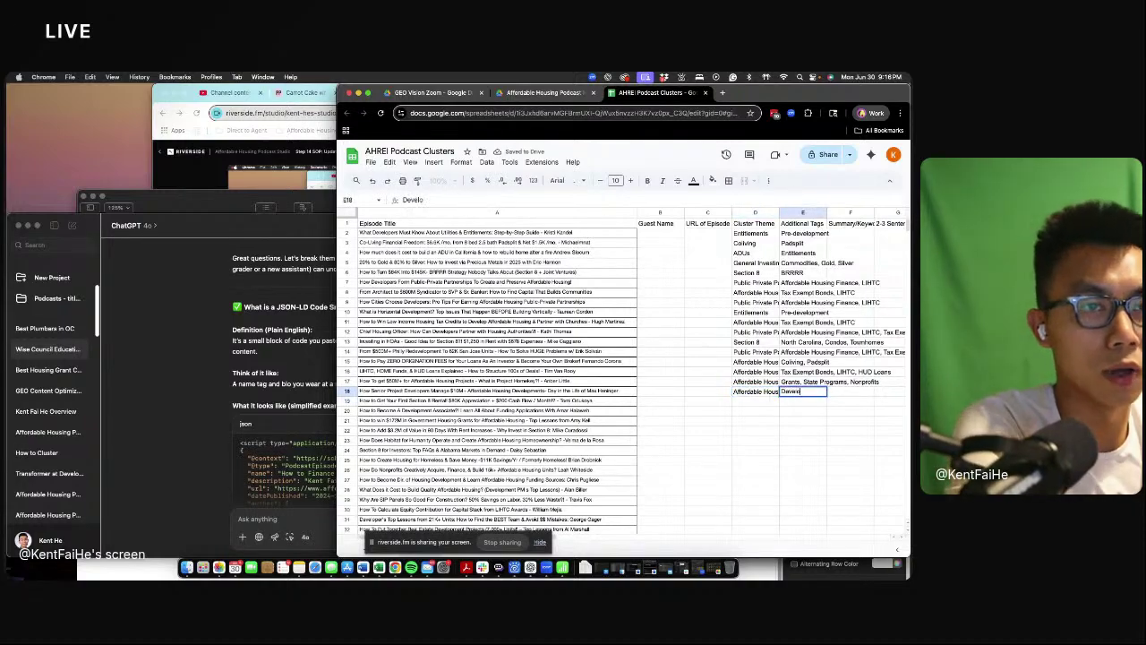
type("pment, Project")
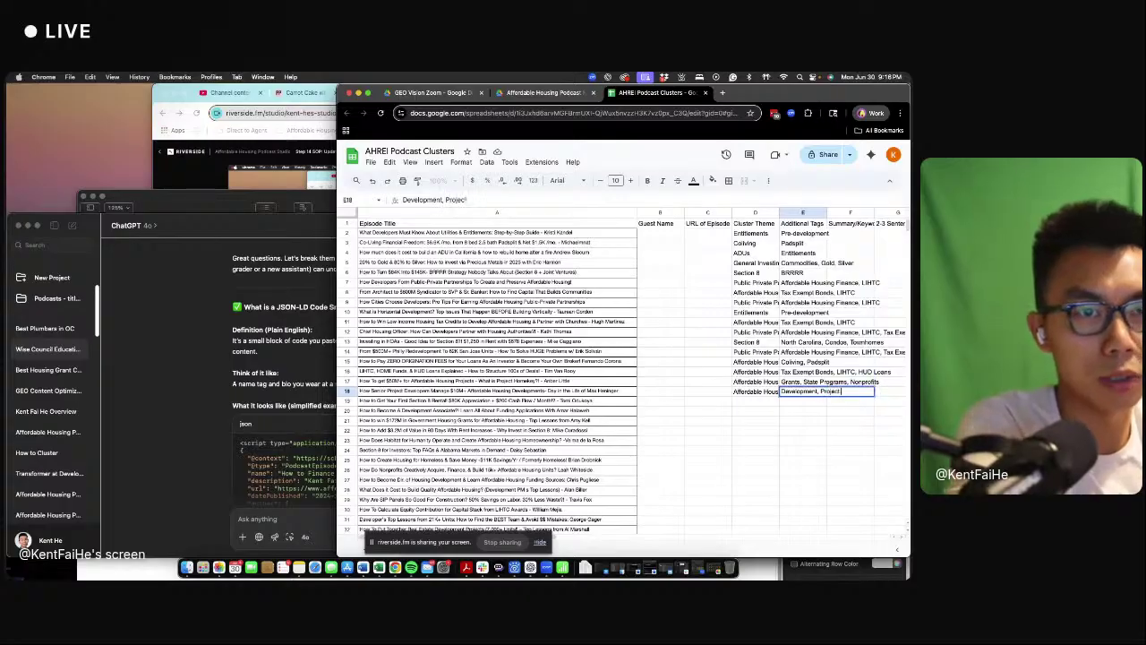
type(" Management")
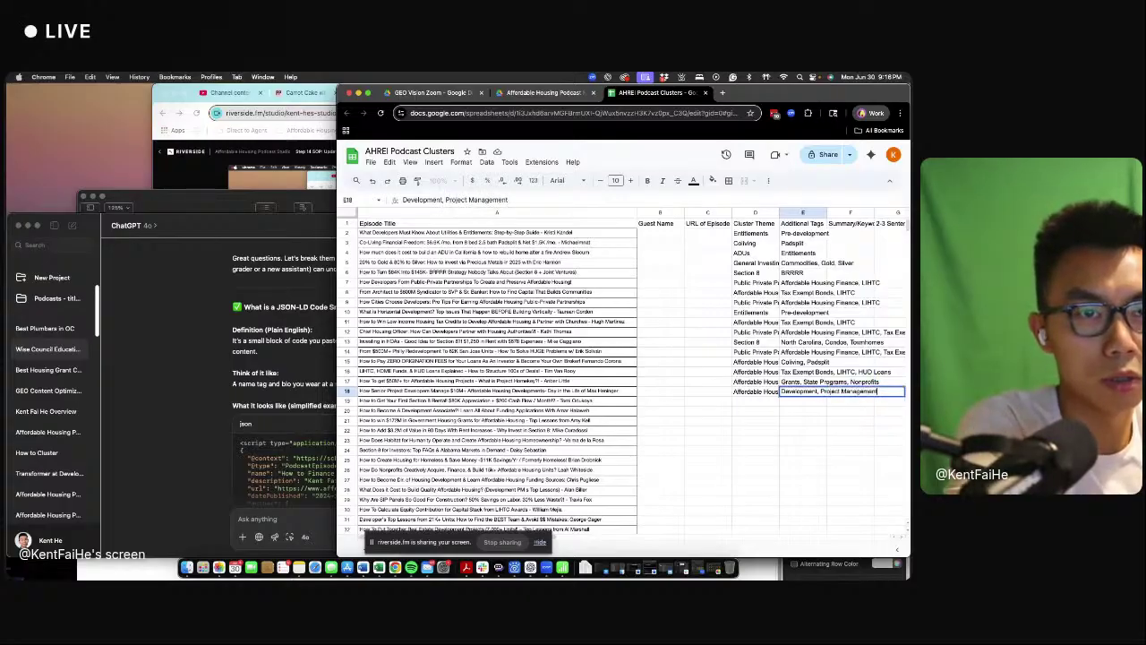
key("Return")
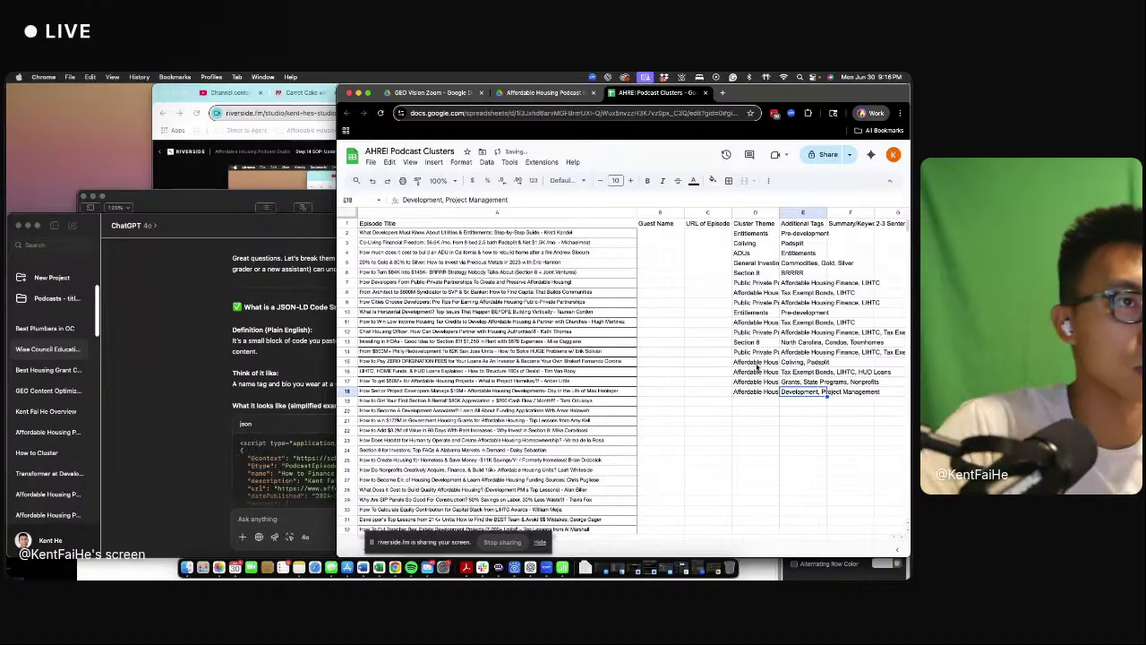
left_click(517, 200)
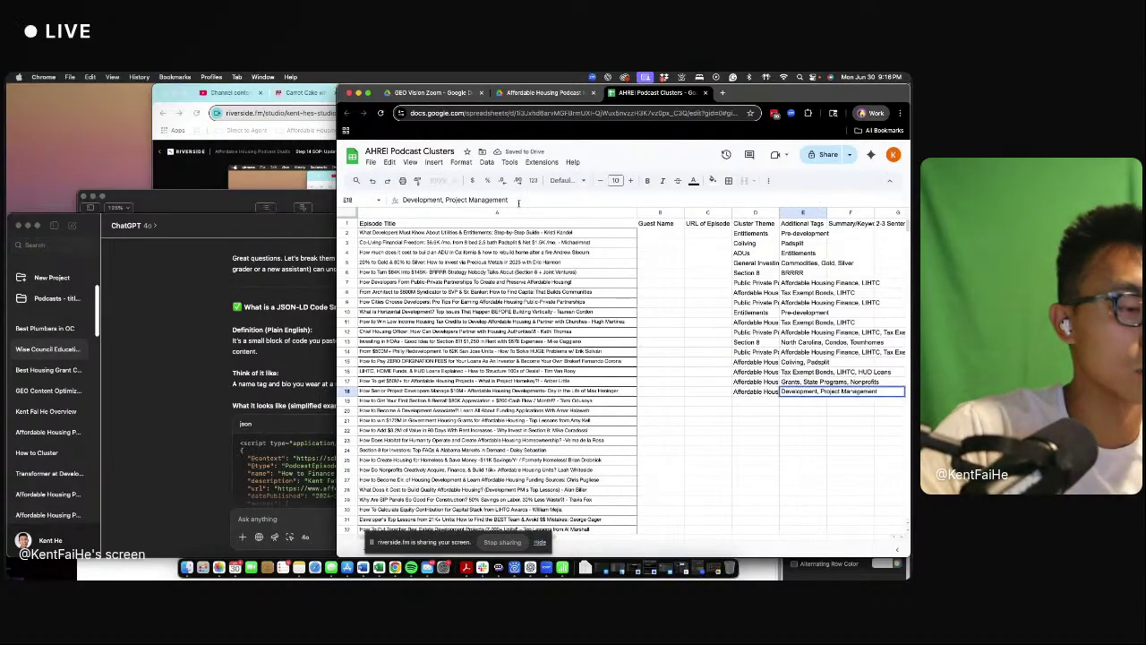
type(", Pre-development")
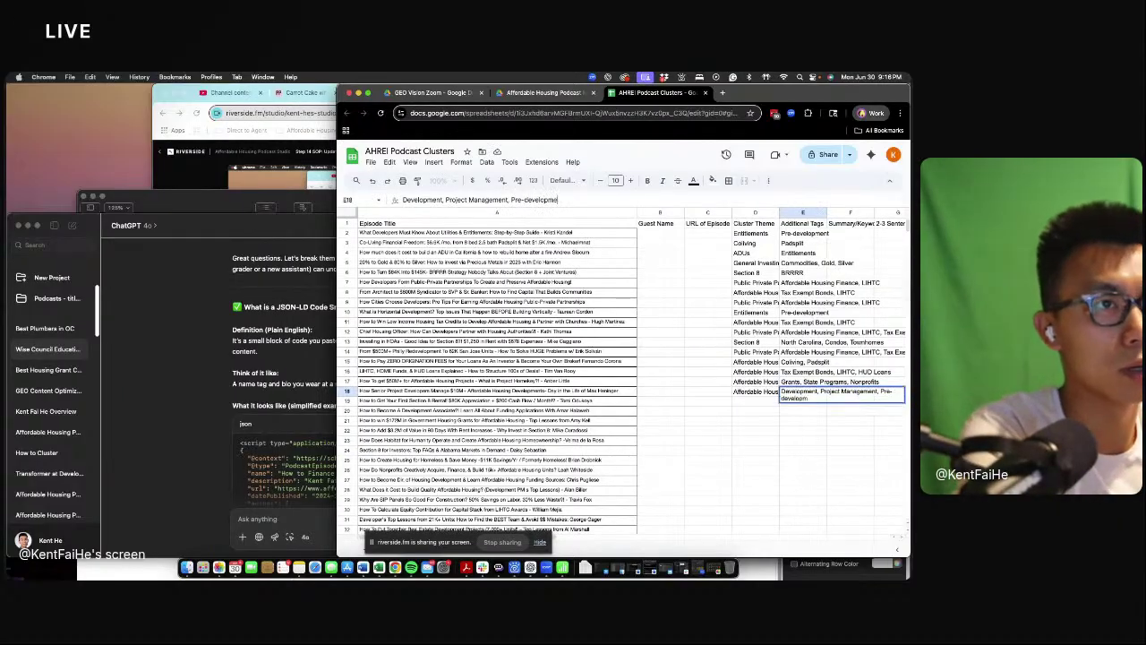
key("Return")
- Widen the Cluster Theme column to fit its full text and enlarge the browser window to show more columns
left_click(756, 391)
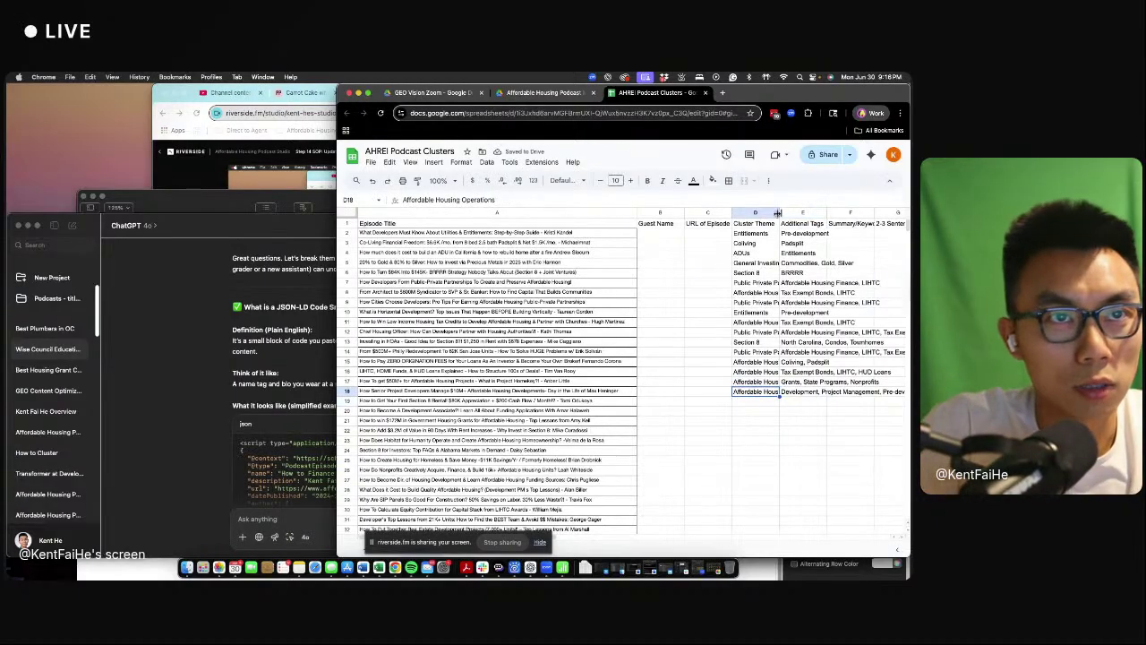
left_click_drag(778, 212, 830, 212)
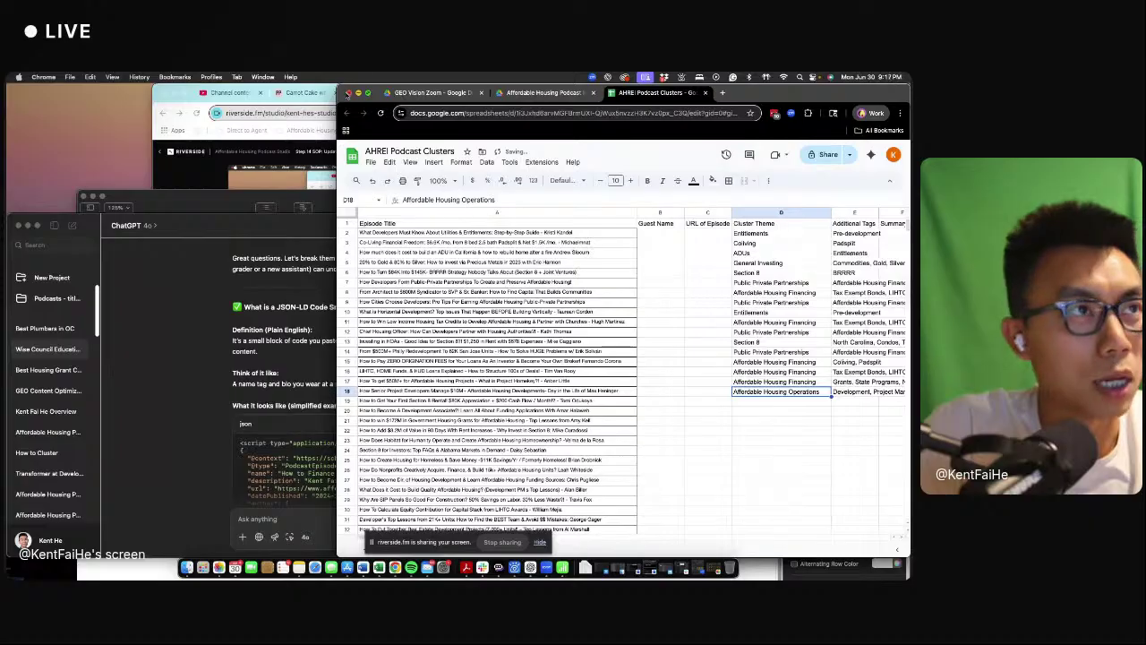
left_click_drag(324, 87, 144, 87)
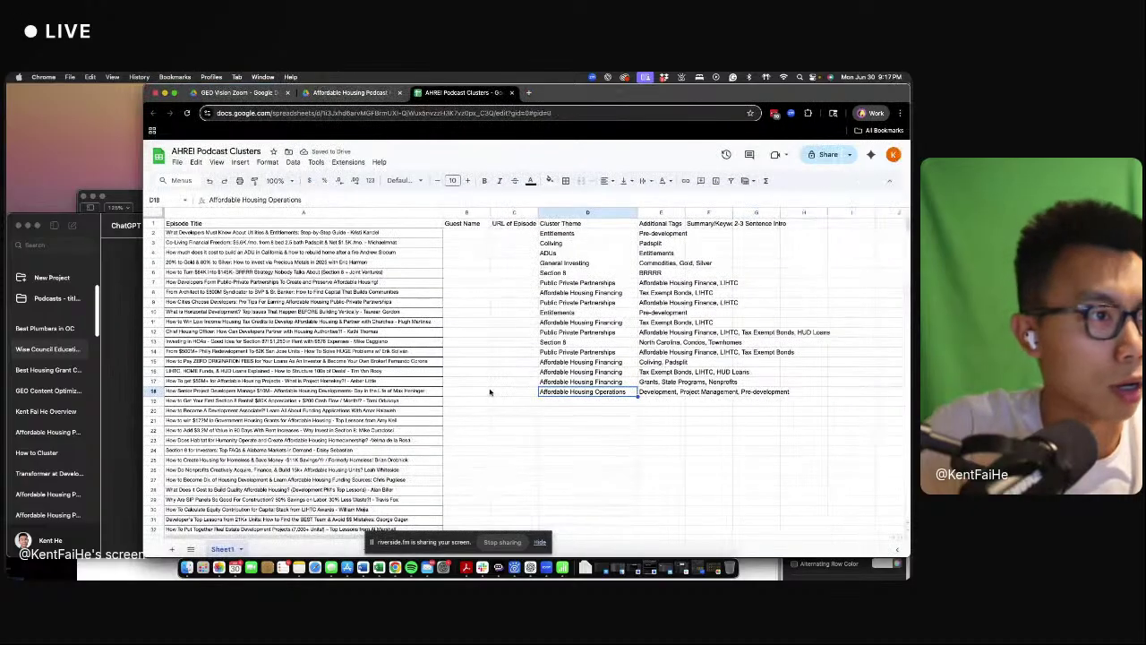
- Copy row 6's theme and tag, Section 8 and BRRRR, into row 19
left_click(546, 403)
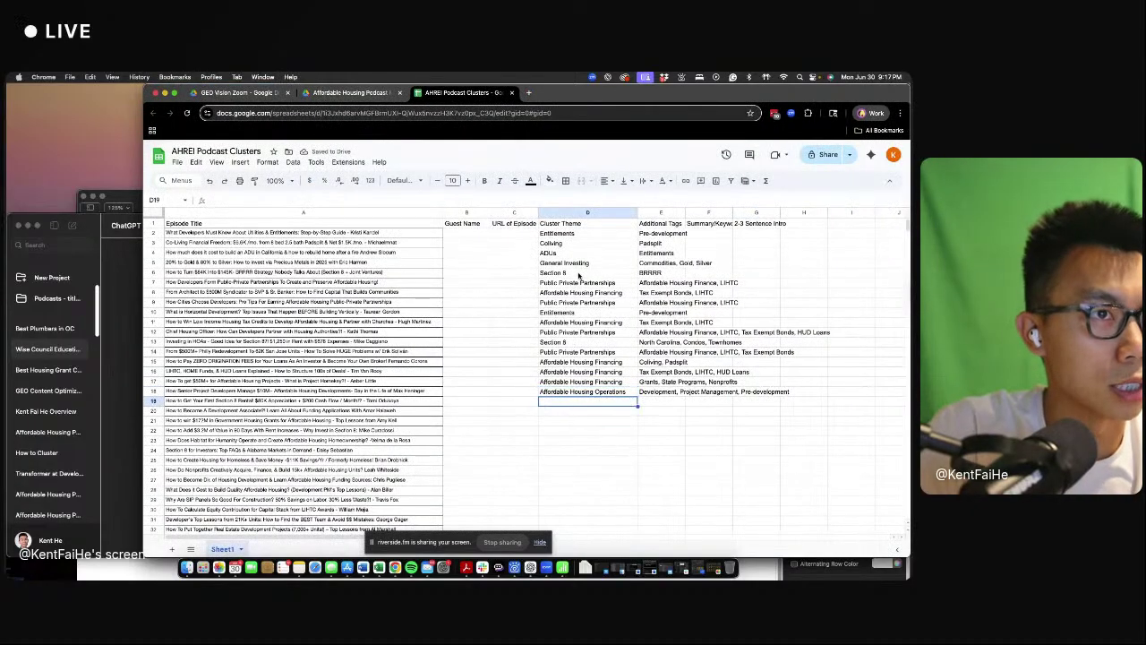
left_click_drag(578, 276, 648, 275)
key("ctrl+c")
left_click(588, 403)
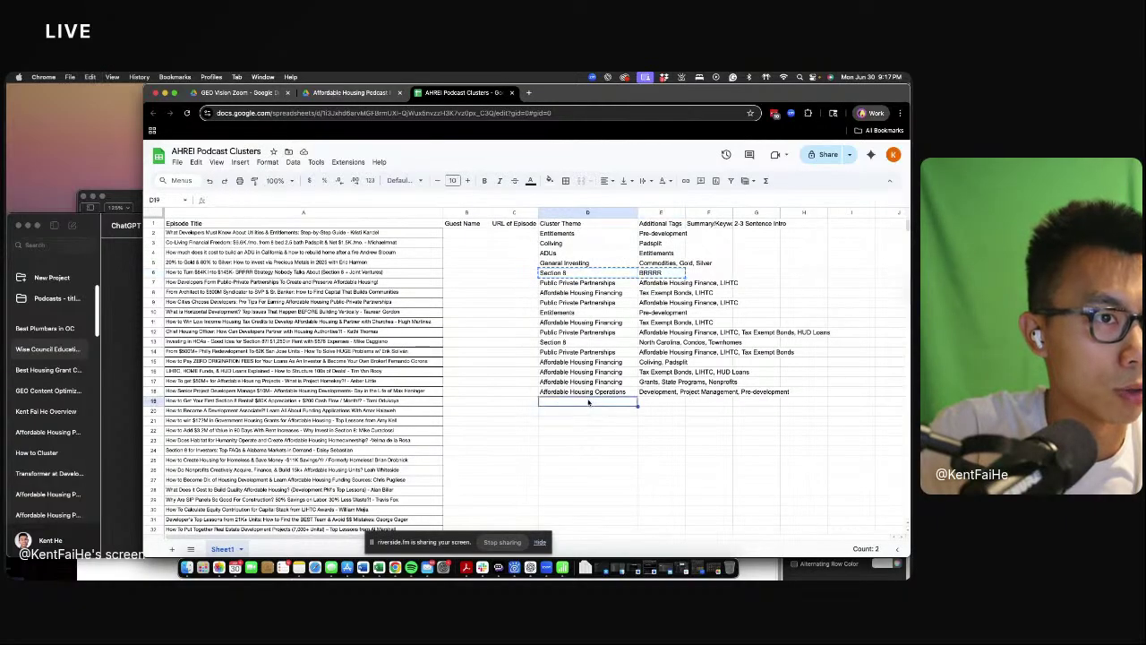
key("ctrl+v")
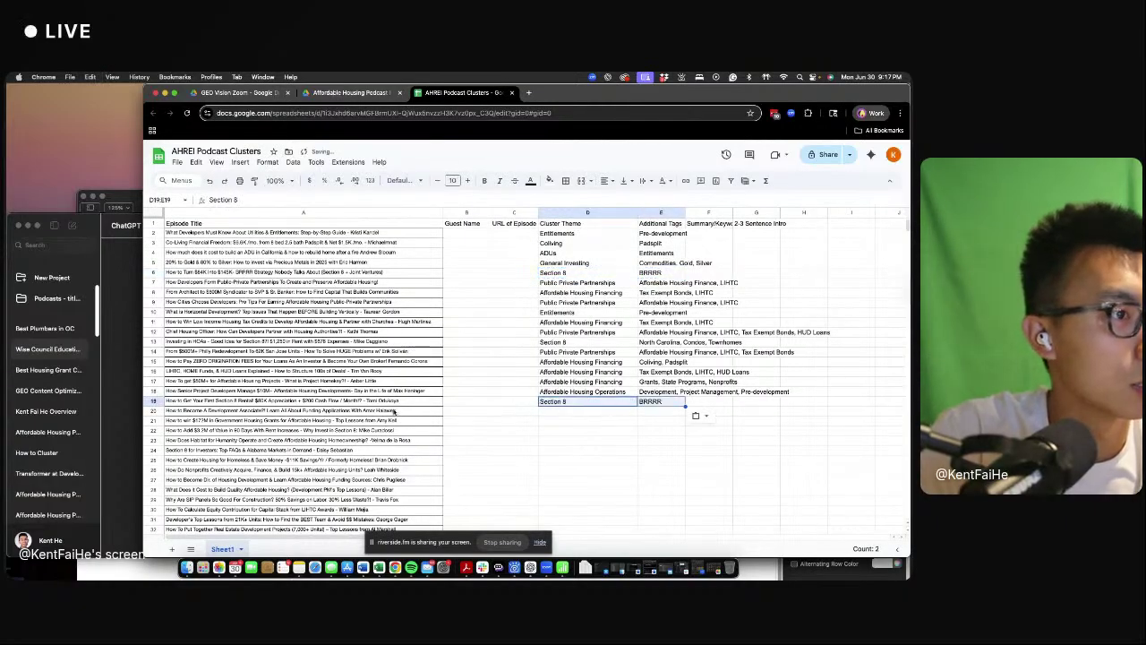
- Copy row 18's theme and tags, Affordable Housing Operations and Development, Project Management, Pre-development, into row 20
left_click_drag(630, 392, 662, 392)
key("ctrl+c")
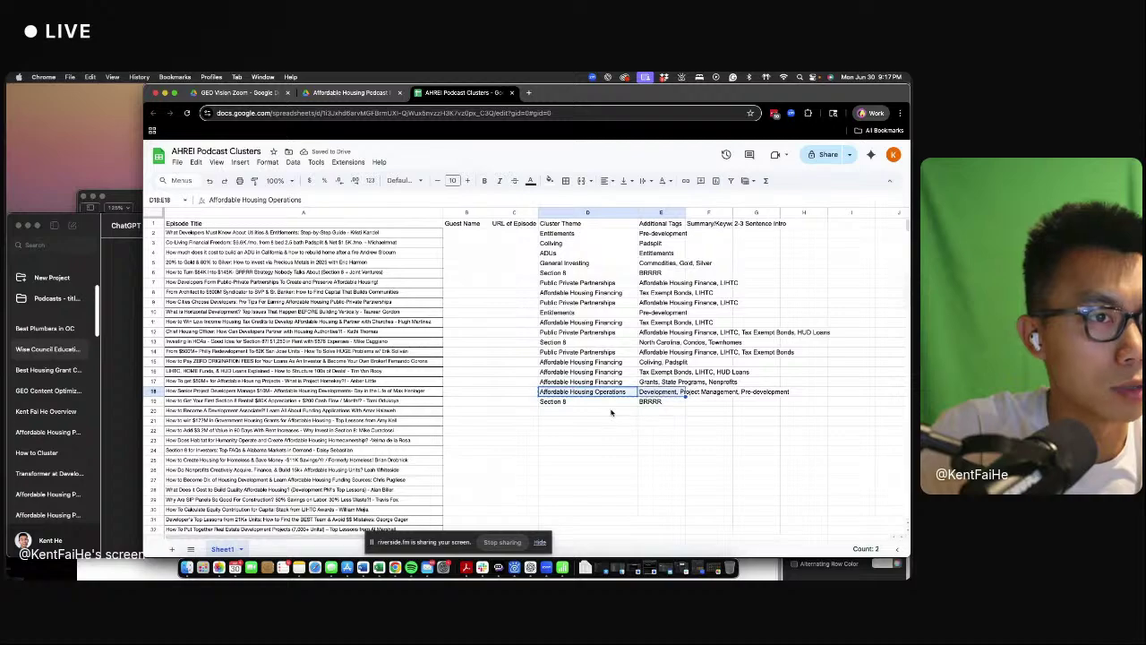
left_click(587, 411)
key("ctrl+v")
- Append LIHTCH to the Additional Tags in E20, after Pre-development
left_click(665, 413)
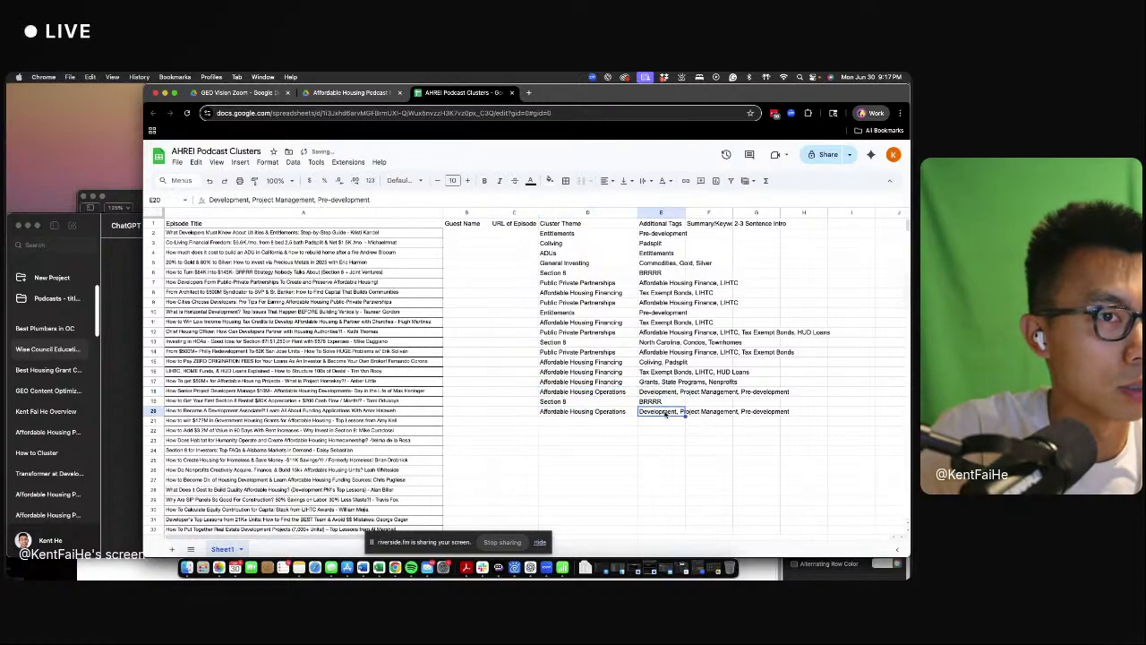
left_click(384, 199)
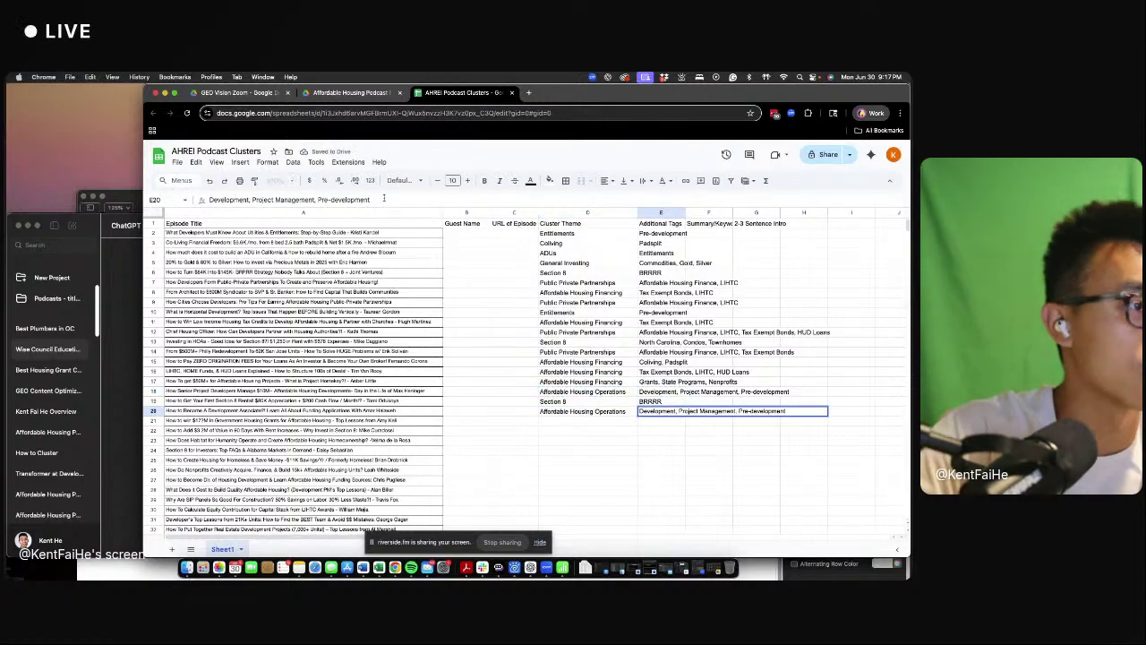
type(", LIH")
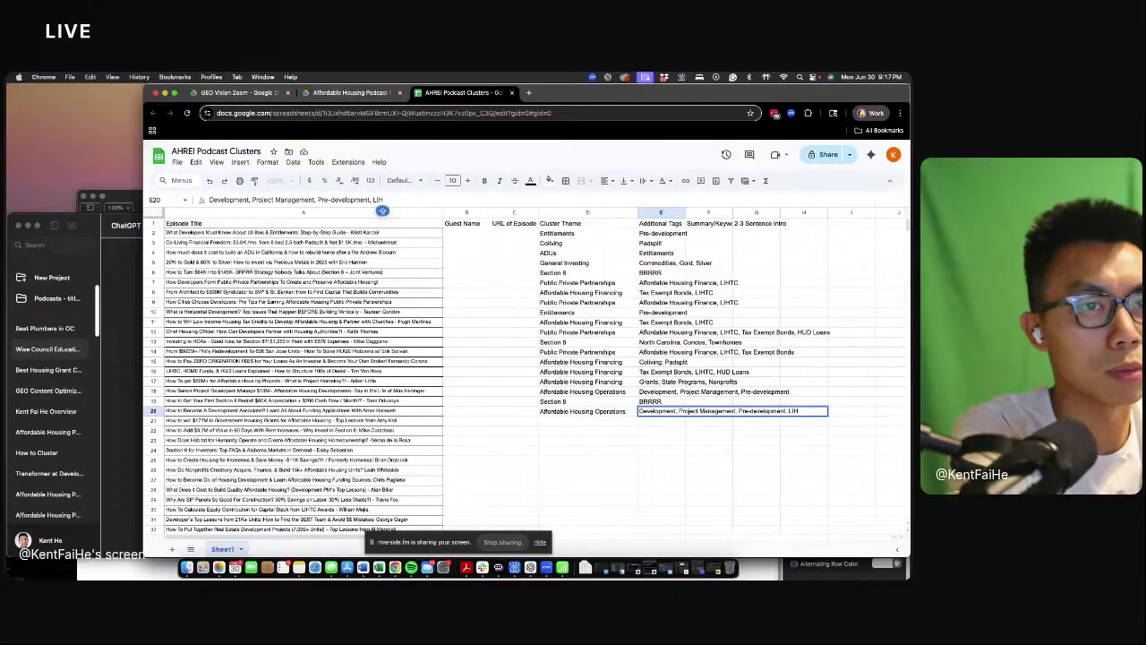
type("TCH")
key("Return")
key("Up")
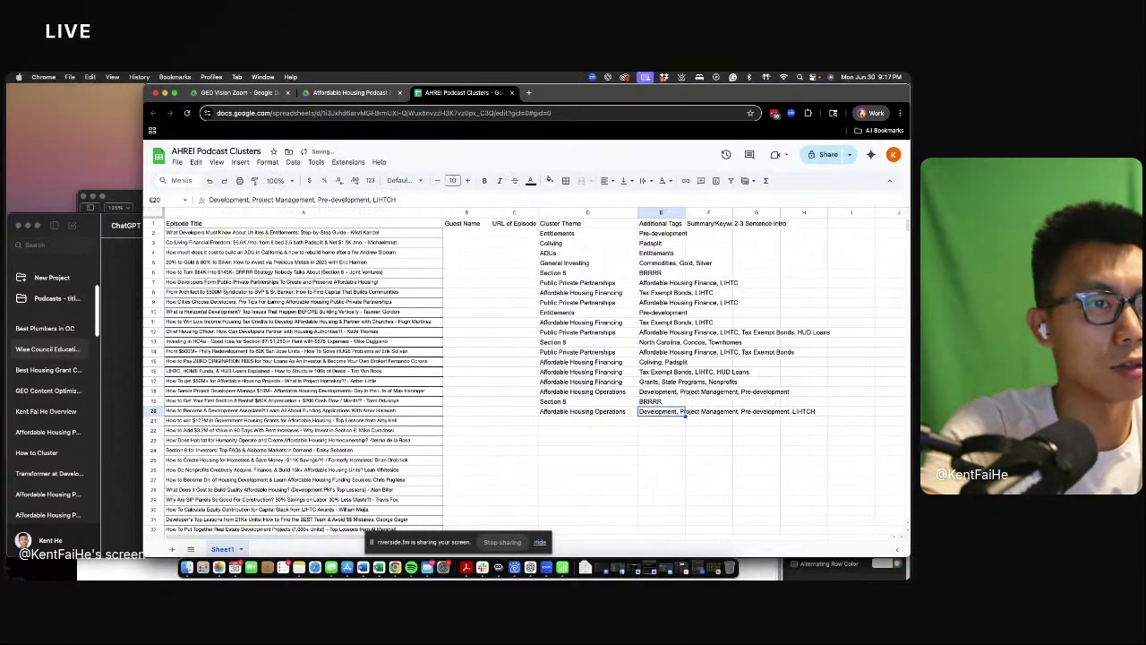
- Correct the last tag in E20 to LIHTC
left_click(413, 198)
key("BackSpace")
key("Return")
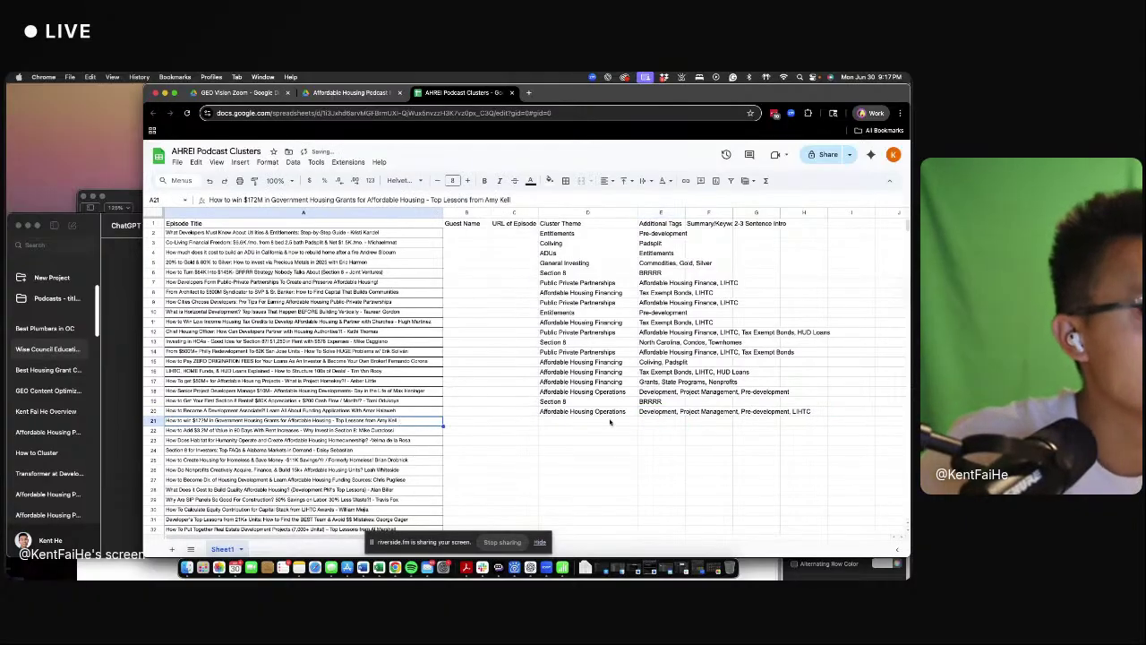
- Copy row 17's theme and tags, Affordable Housing Financing and Grants, State Programs, Nonprofits, into row 21
left_click(662, 393)
left_click(654, 382)
left_click_drag(653, 383, 582, 382)
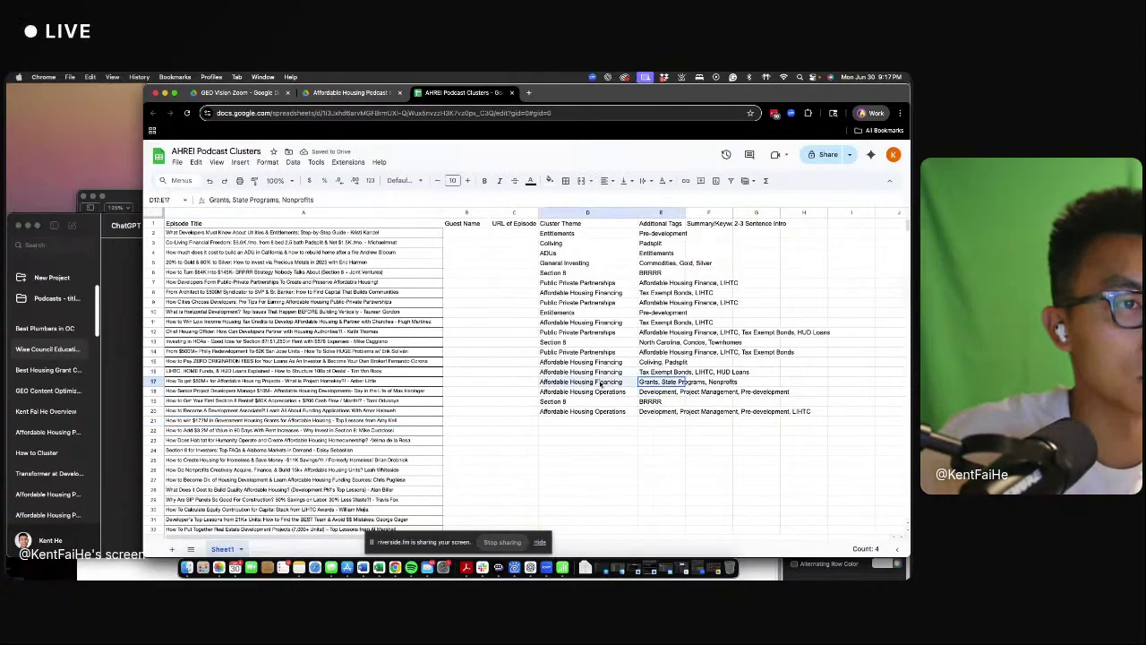
key("super+c")
left_click(579, 421)
key("super+v")
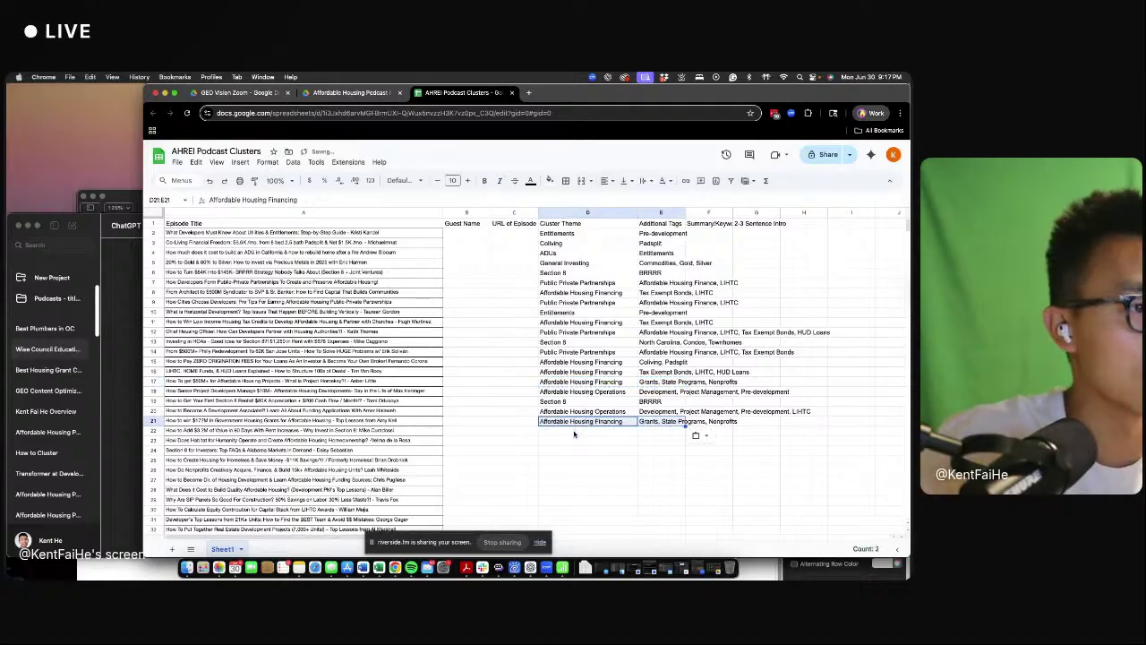
- Copy row 6's theme and tag, Section 8 and BRRRR, into row 22
left_click(389, 431)
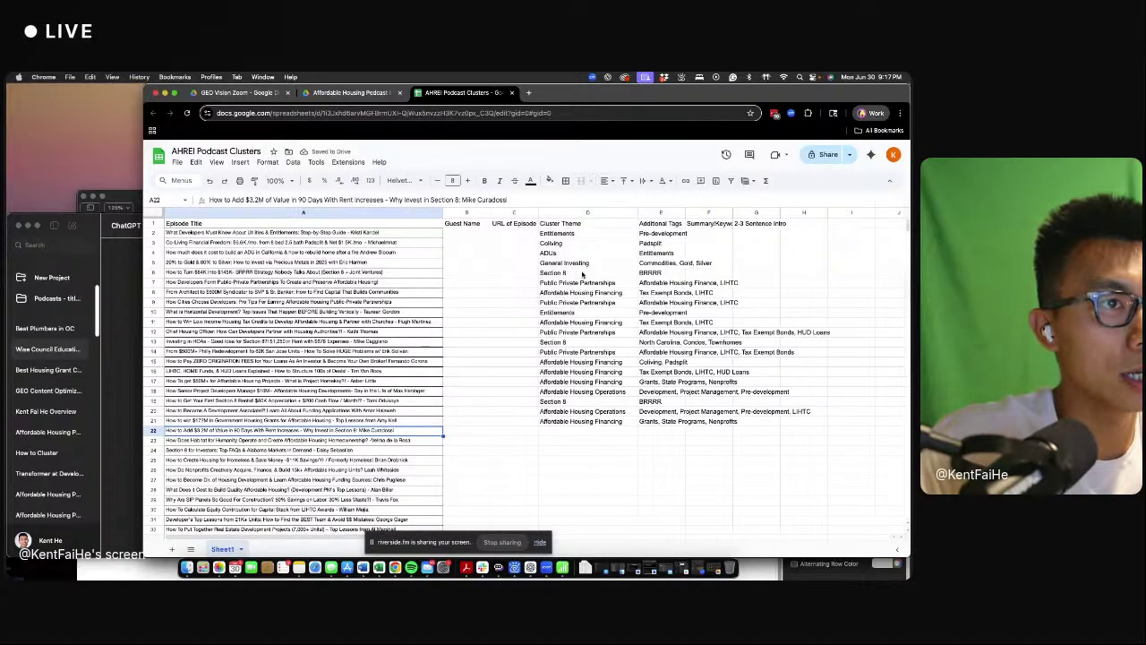
left_click_drag(560, 272, 658, 272)
key("super+c")
left_click(603, 433)
key("super+v")
- Append MULTIFAMILY to the Additional Tags in E22, after BRRRR
left_click(667, 432)
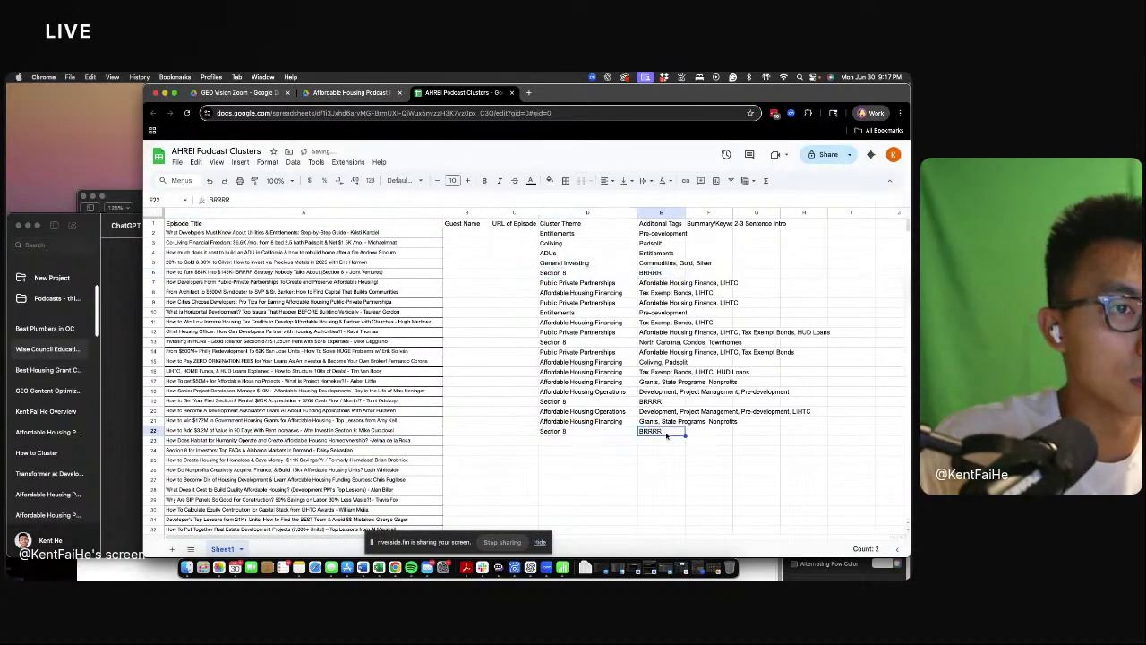
left_click(492, 198)
type(", MU")
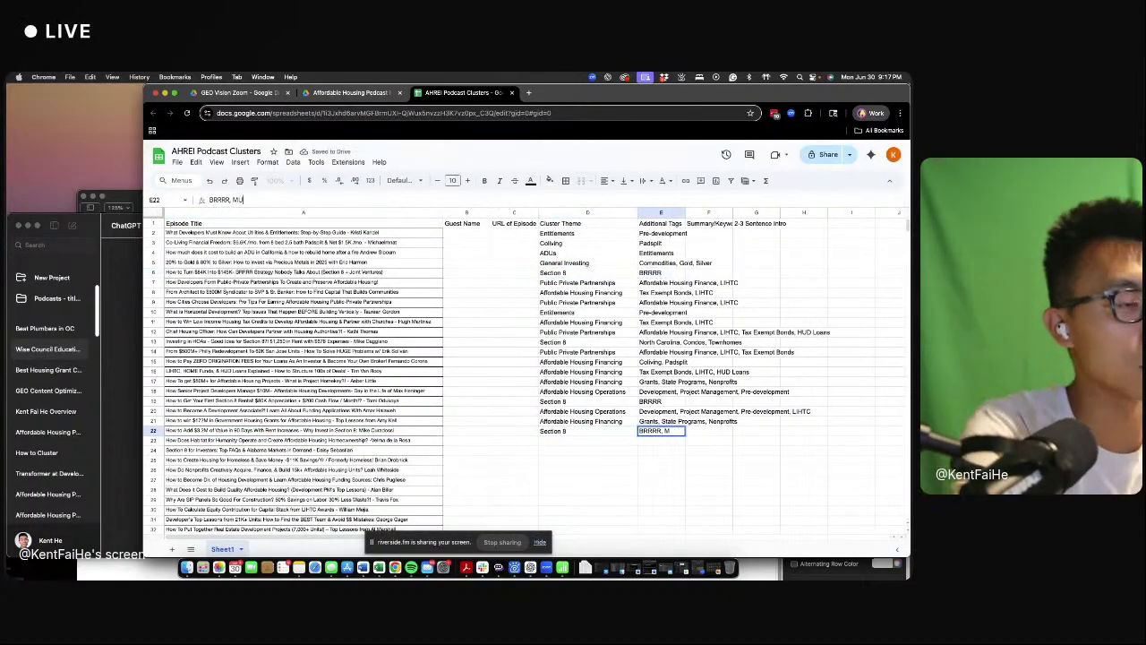
type("LTIFAMILY")
key("Return")
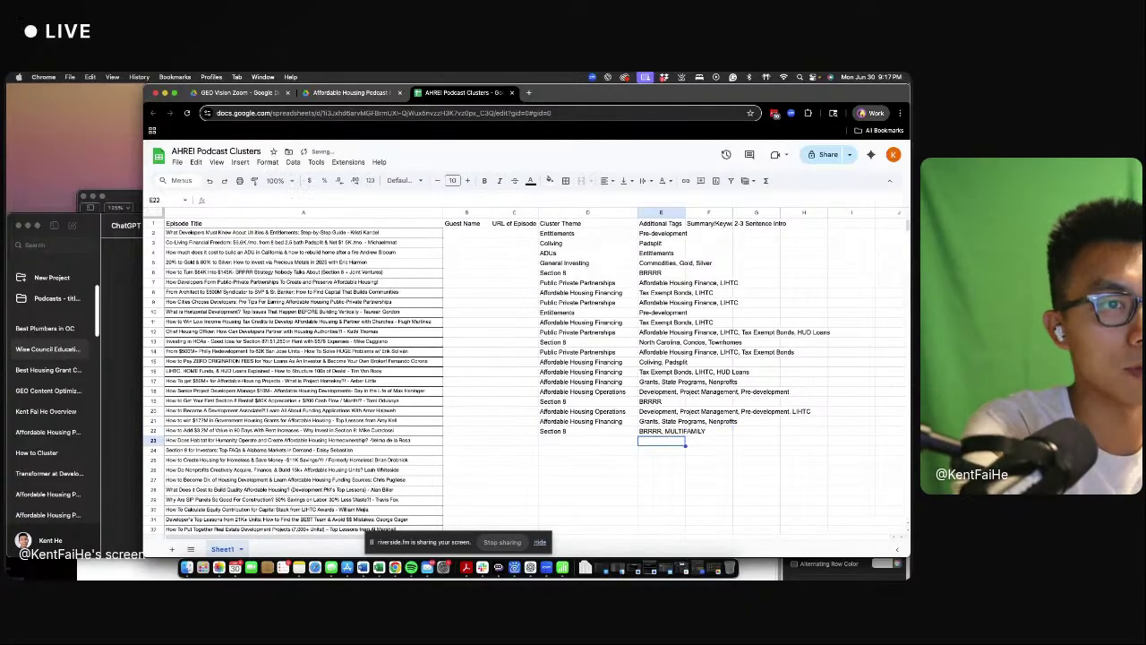
- Review the existing cluster themes and additional tags for ones that suit the Habitat for Humanity episode in row 23
left_click(412, 442)
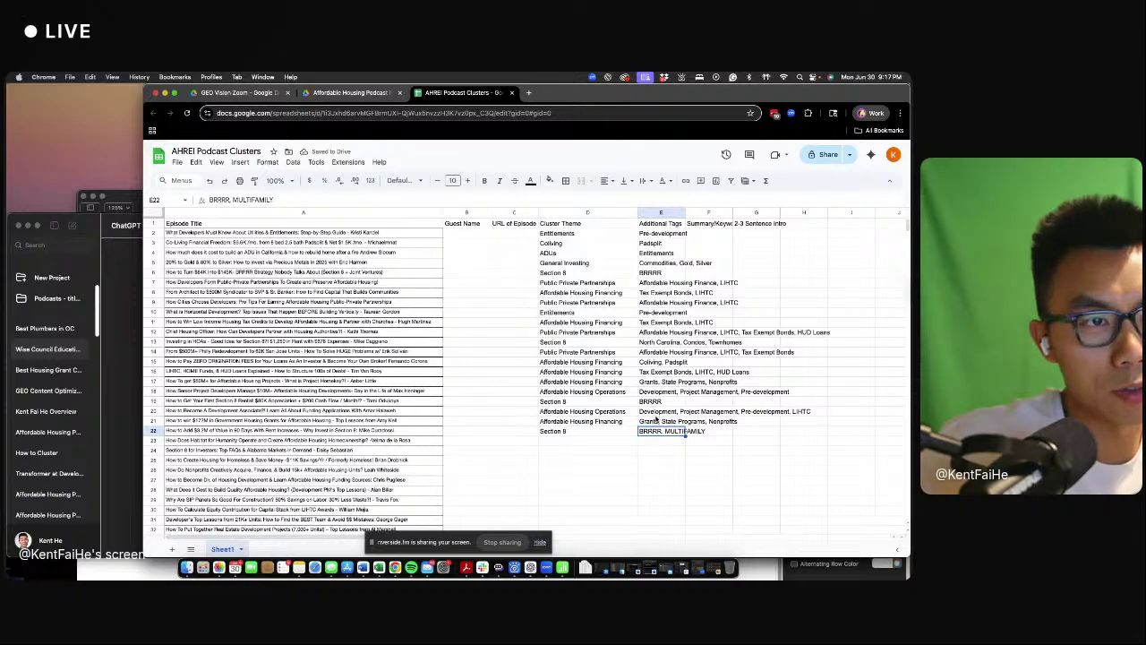
left_click_drag(660, 420, 647, 200)
left_click(659, 233)
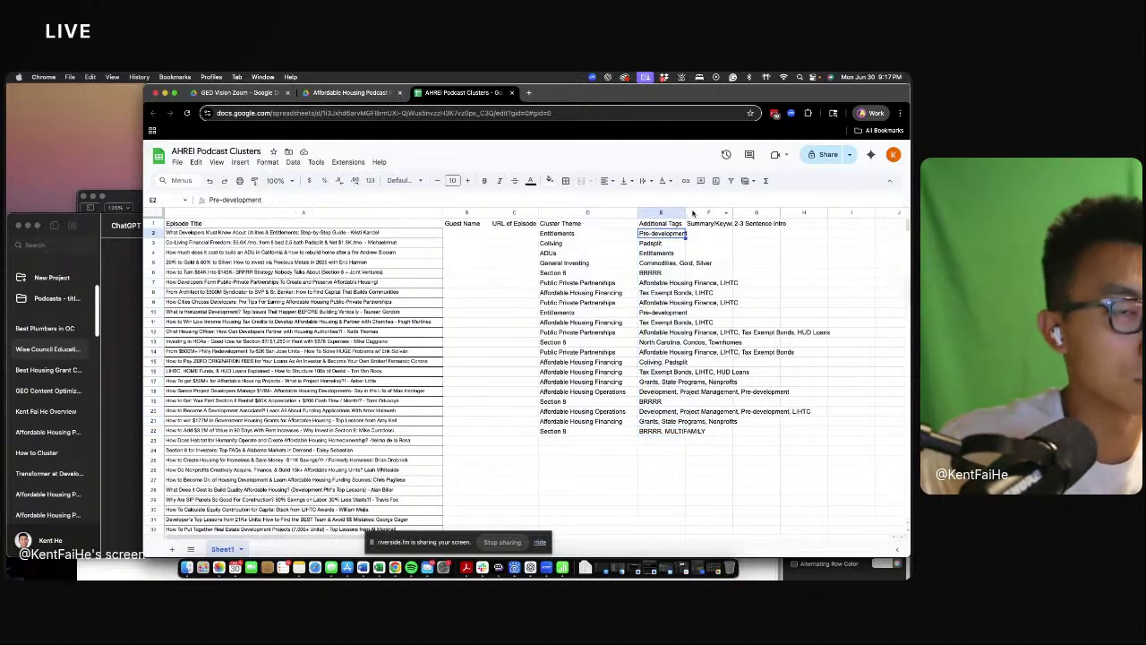
left_click(592, 431)
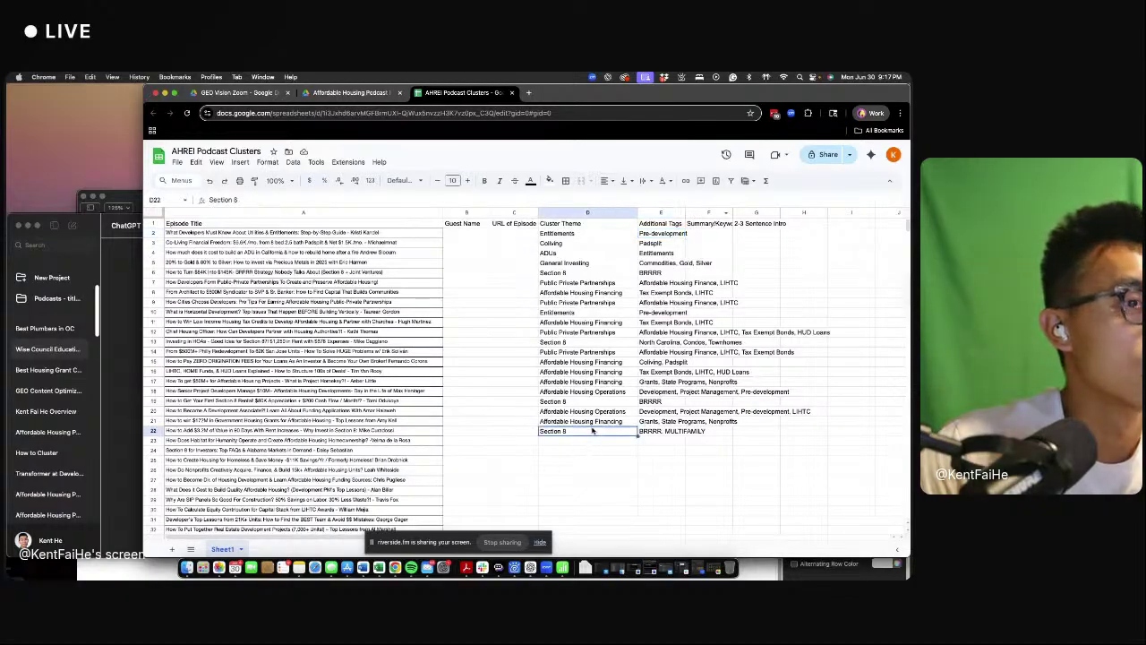
left_click(591, 413)
left_click(591, 421)
left_click(591, 432)
key("cmd+c")
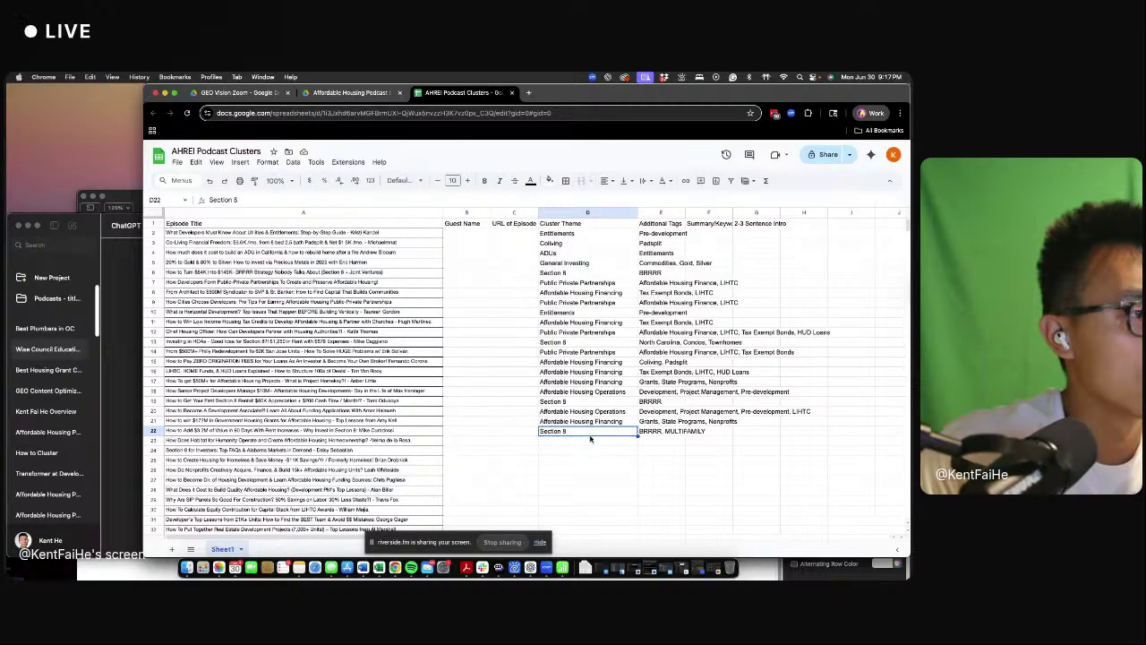
- Enter Nonprofit, spelled as one word, as the Cluster Theme in D23
left_click(591, 441)
type("Nonprofit")
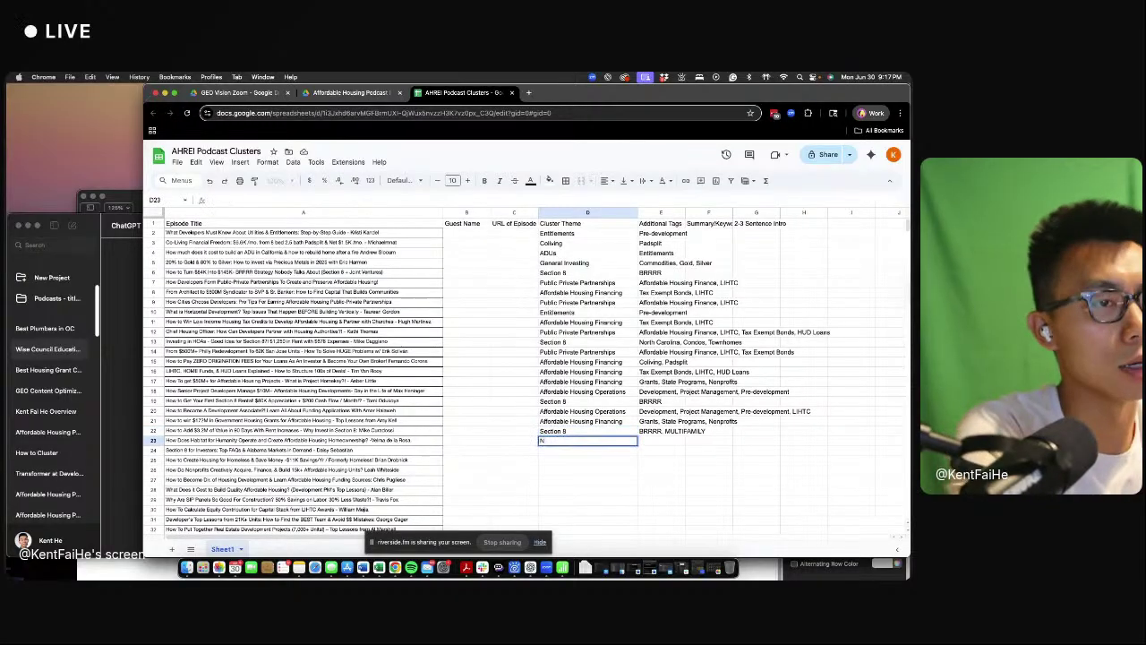
key("BackSpace")
key("BackSpace")
key("BackSpace")
key("BackSpace")
key("BackSpace")
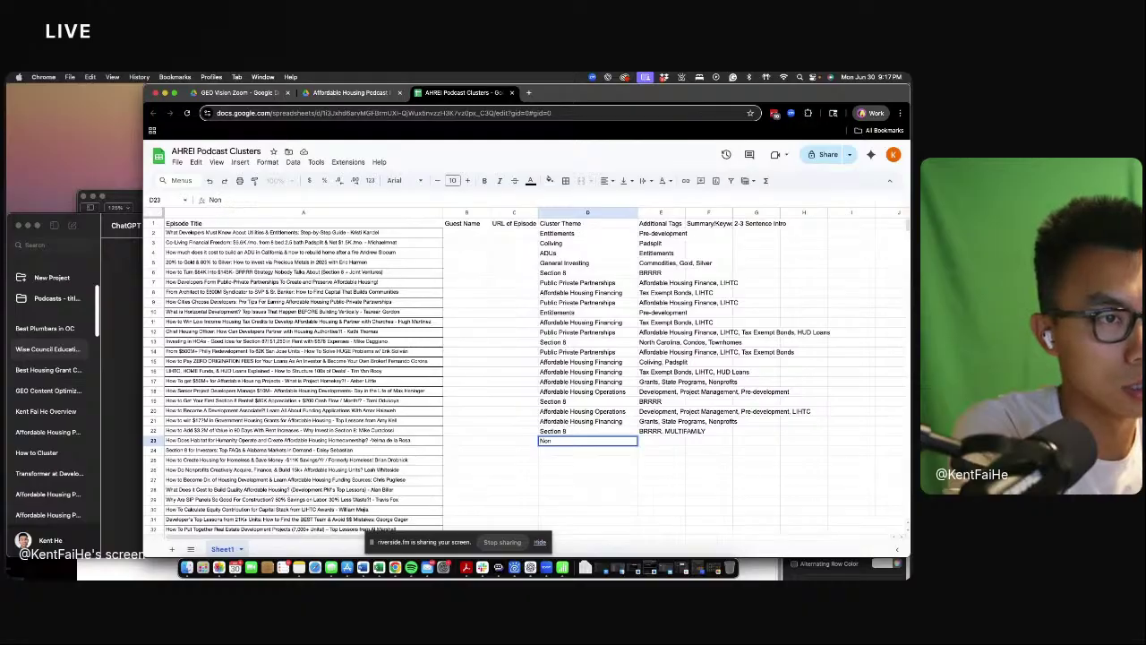
type("profit")
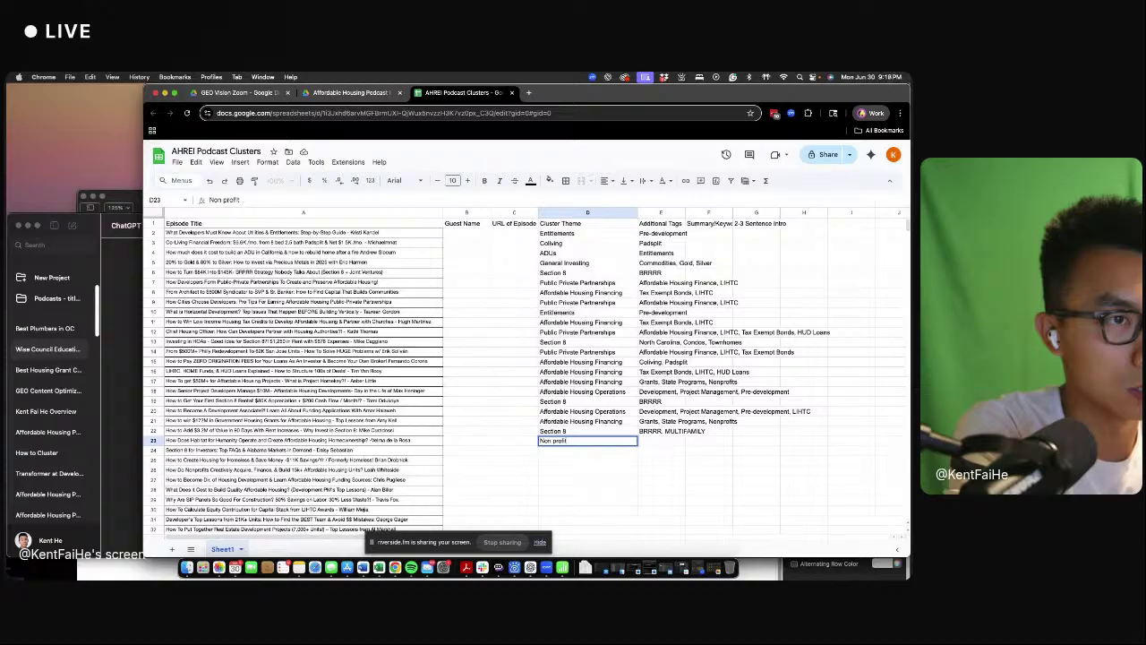
key("Return")
key("Up")
type("Nonpro")
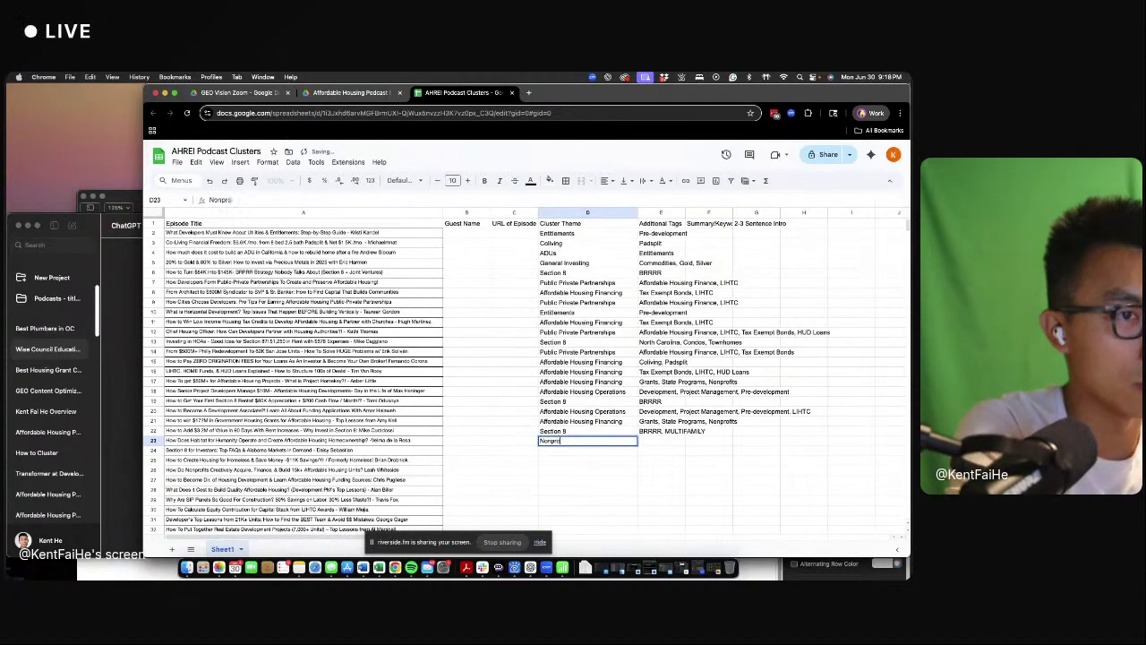
type("fit")
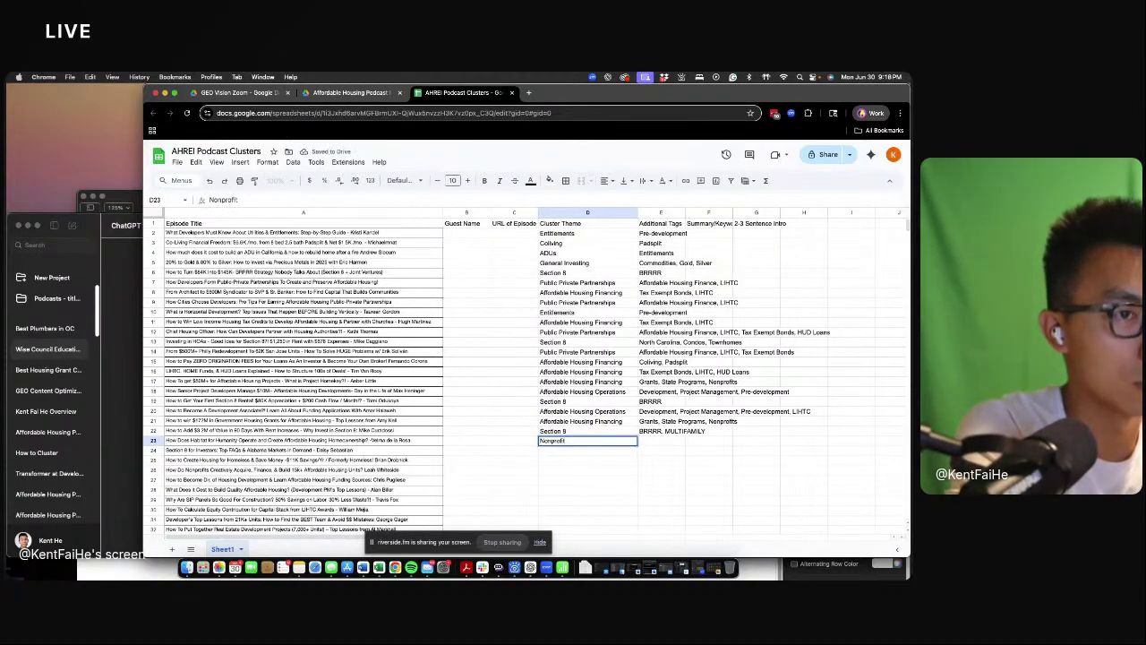
- Enter Affordable Housing Finance as the Additional Tag in E23
key("Tab")
type("Affordable Housing Finance")
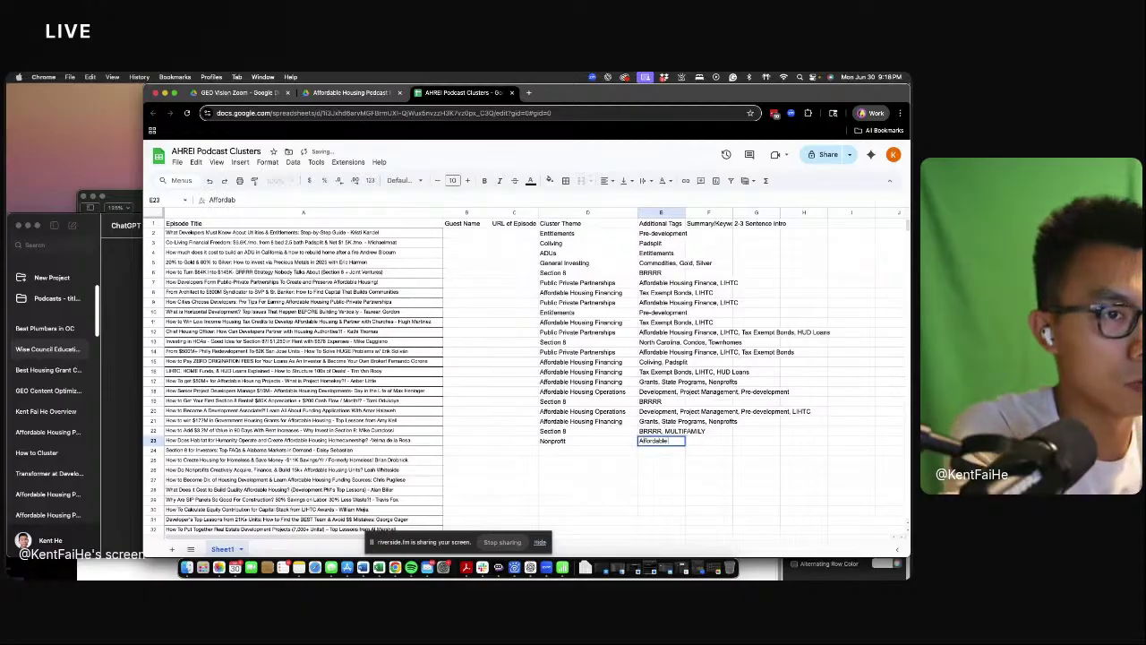
key("Return")
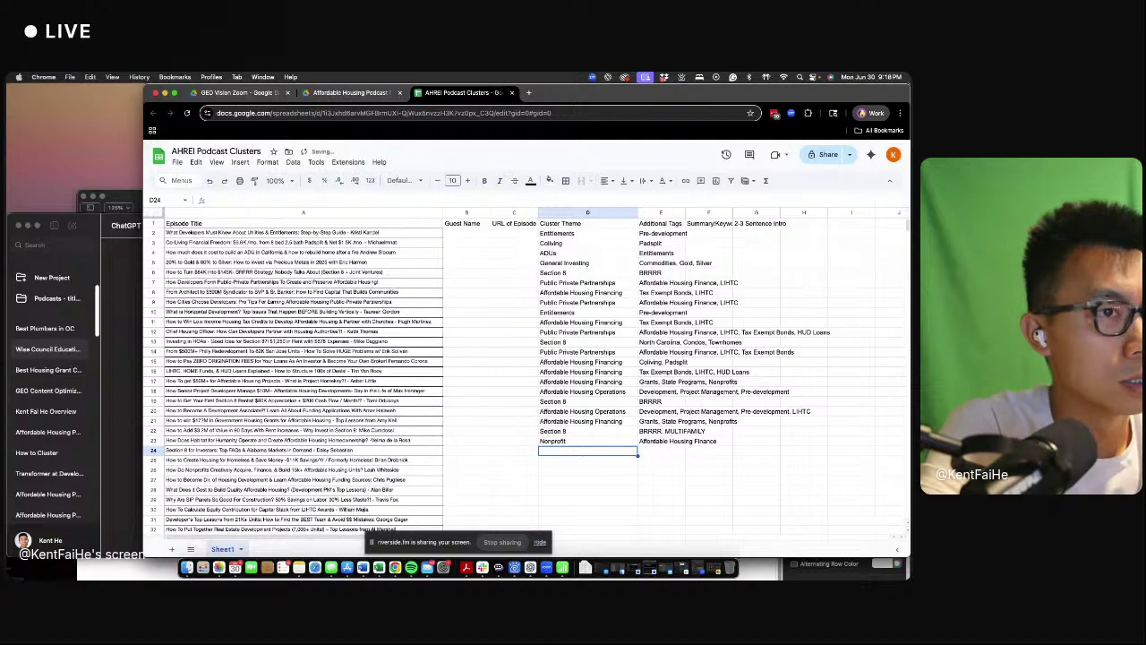
- Copy the Section 8 theme from D13 into D24 and enter Property Management as its additional tag in E24
left_click(601, 343)
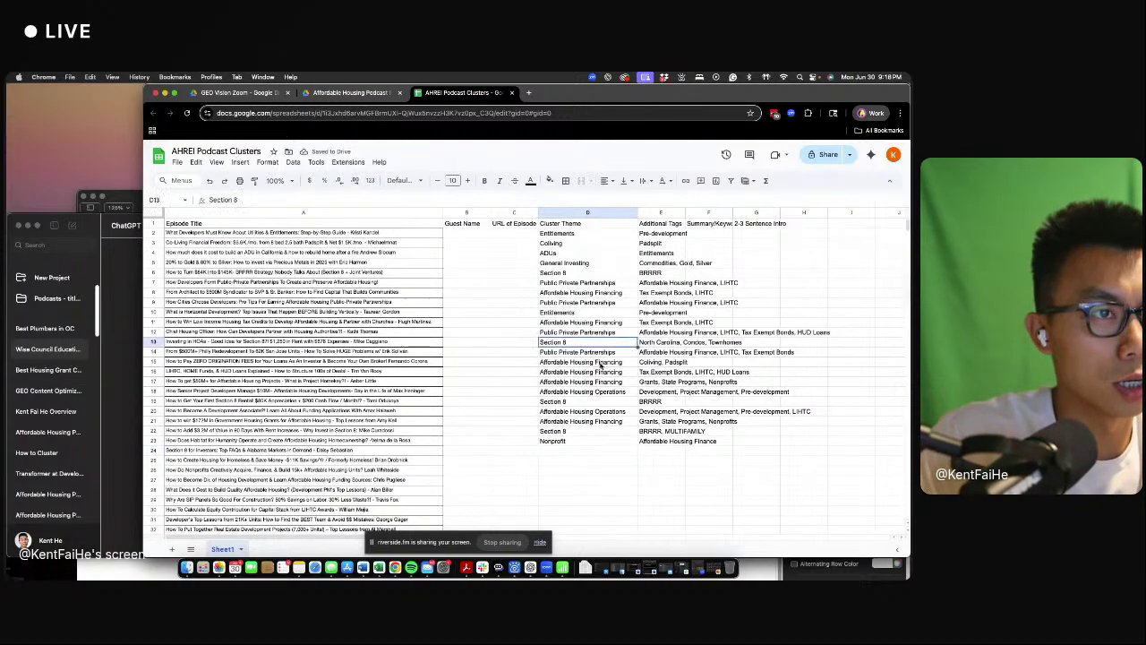
key("super+c")
left_click(575, 453)
key("super+v")
key("Tab")
type("Prope")
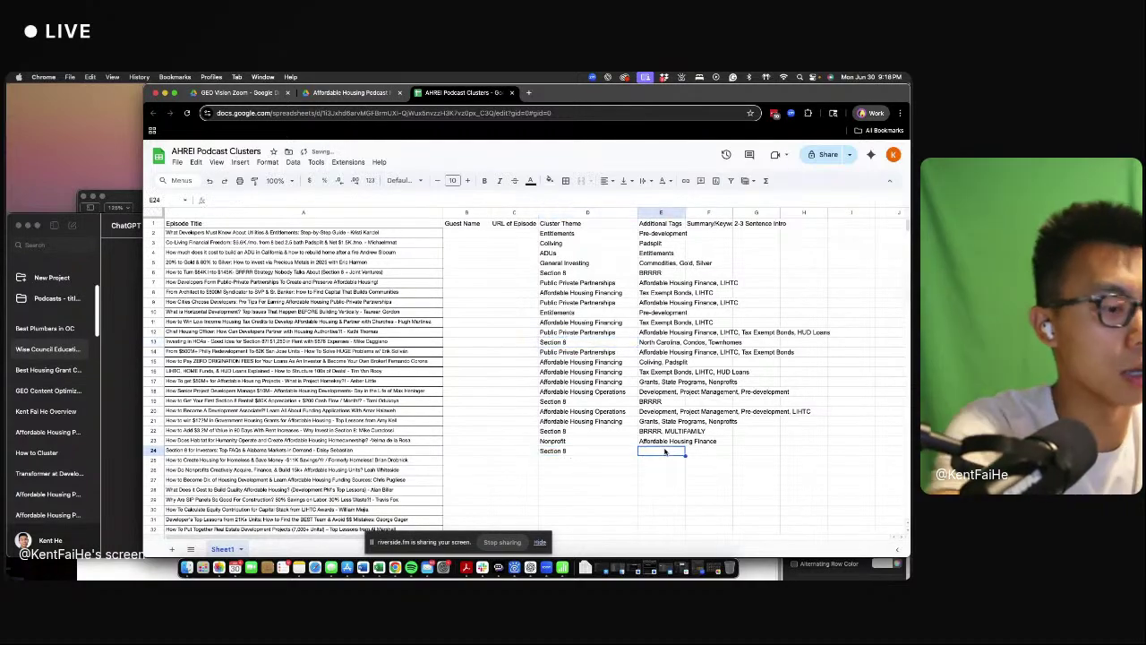
type("rty Management")
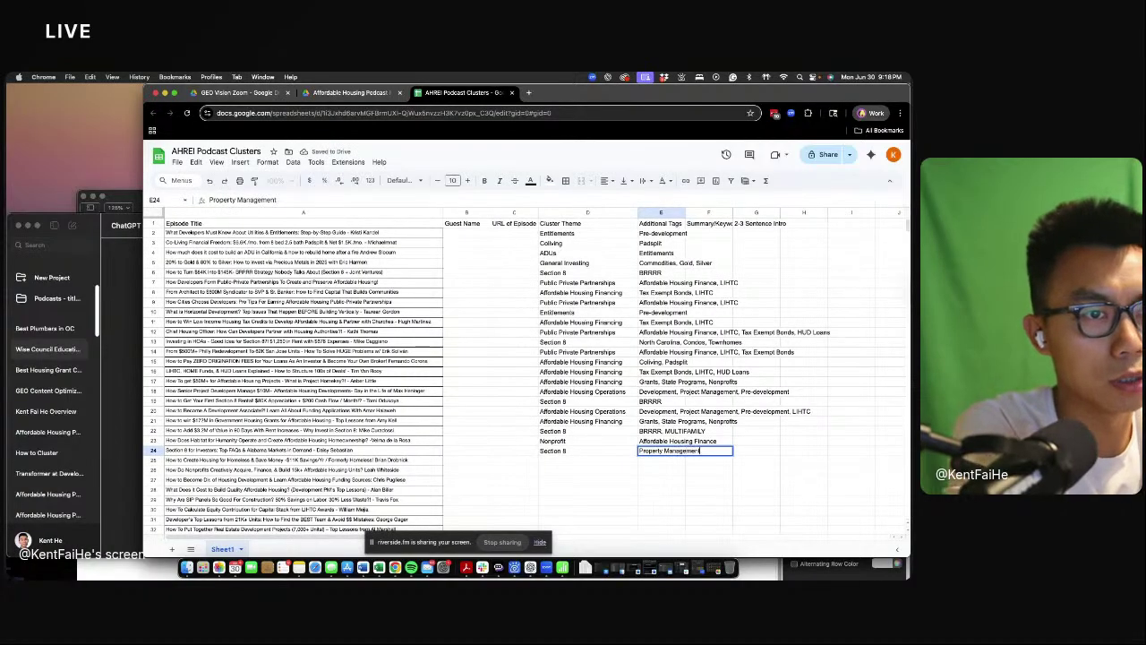
key("Return")
key("Up")
key("Left")
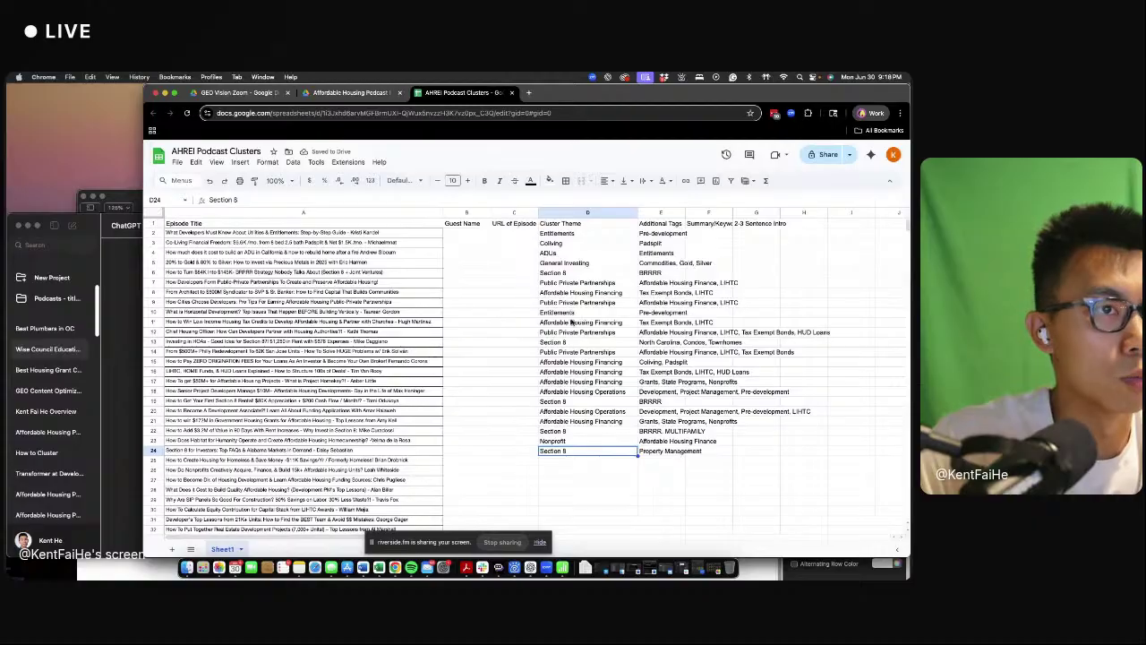
left_click(593, 295)
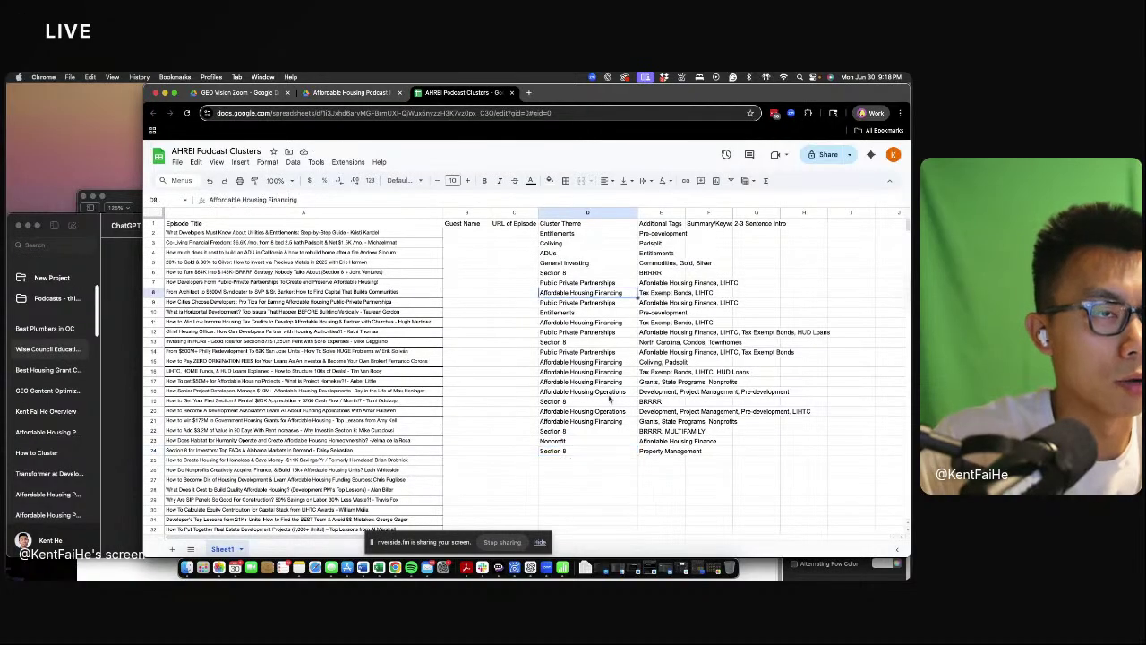
key("ctrl+c")
left_click(606, 462)
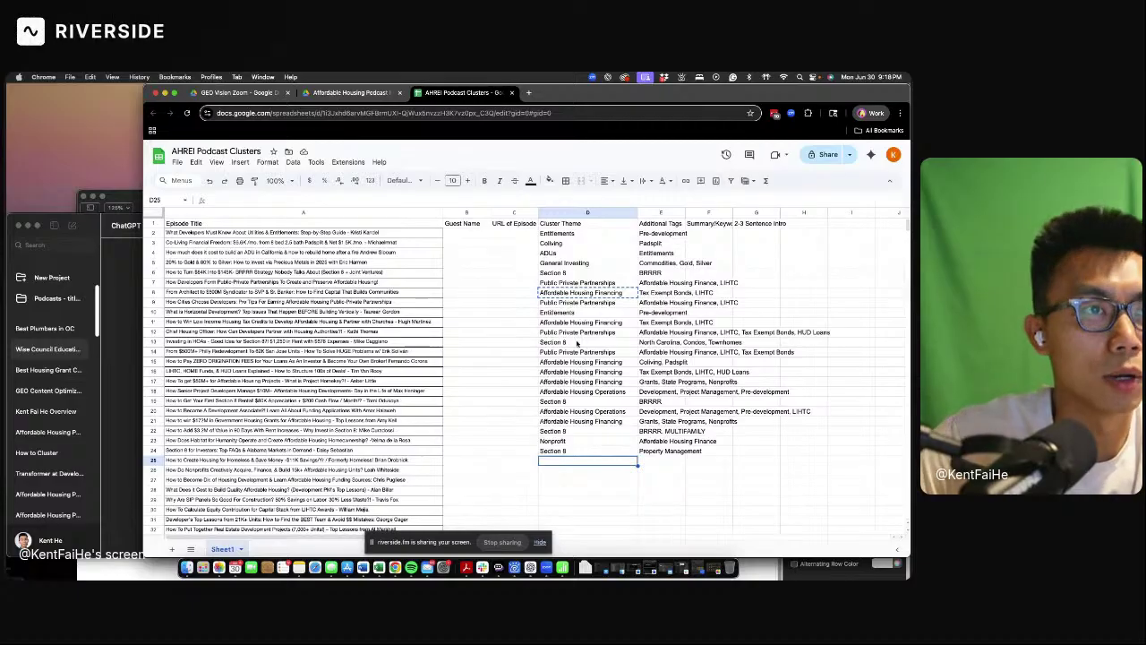
- Copy the Entitlements theme from D2 into D25
left_click(600, 232)
key("ctrl+c")
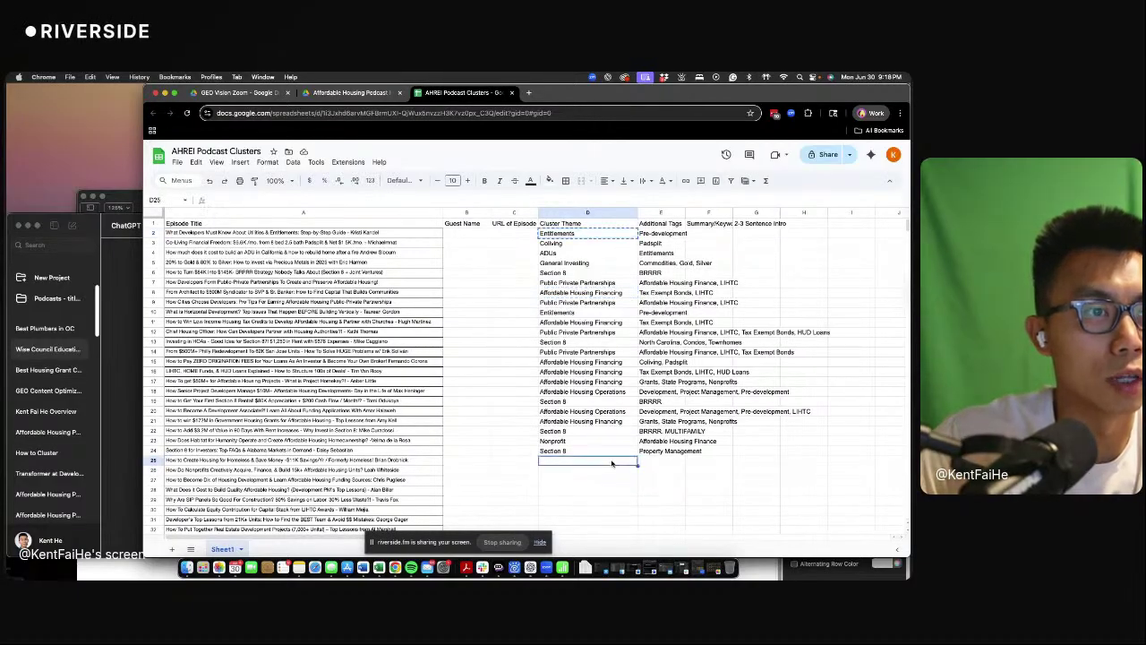
left_click(631, 461)
key("ctrl+v")
- Copy the Pre-development tag from E2 into E25
left_click(656, 462)
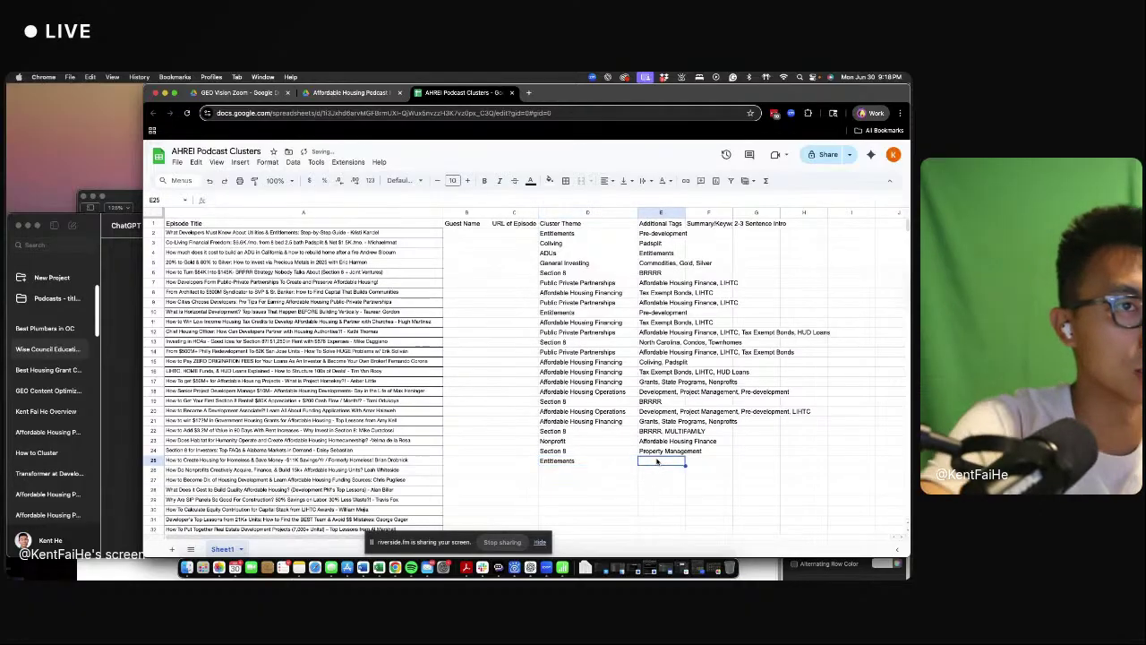
left_click(676, 235)
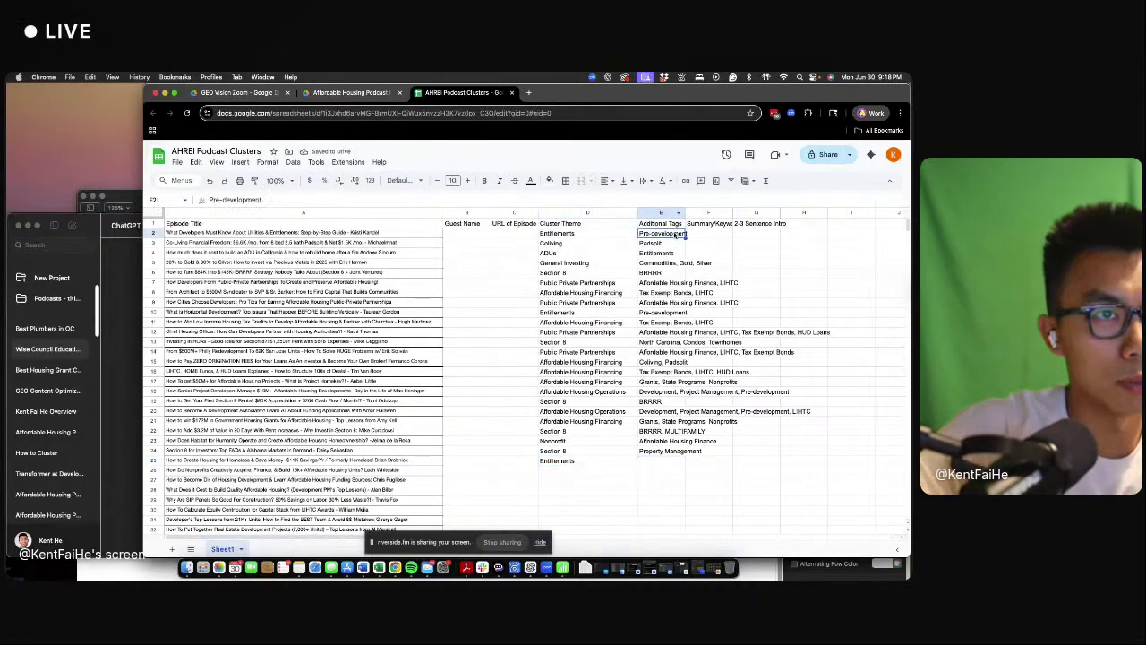
left_click(676, 460)
key("ctrl+v")
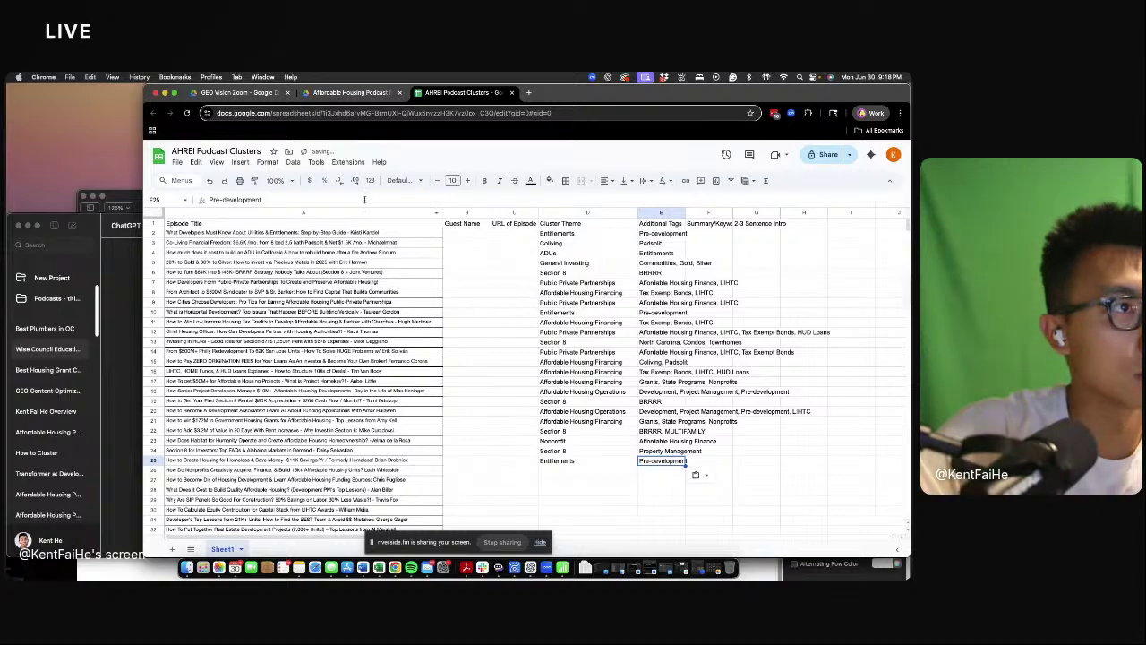
- Fill E25 with a copy of E20's tags: Development, Project Management, Pre-development, LIHTC
left_click(663, 411)
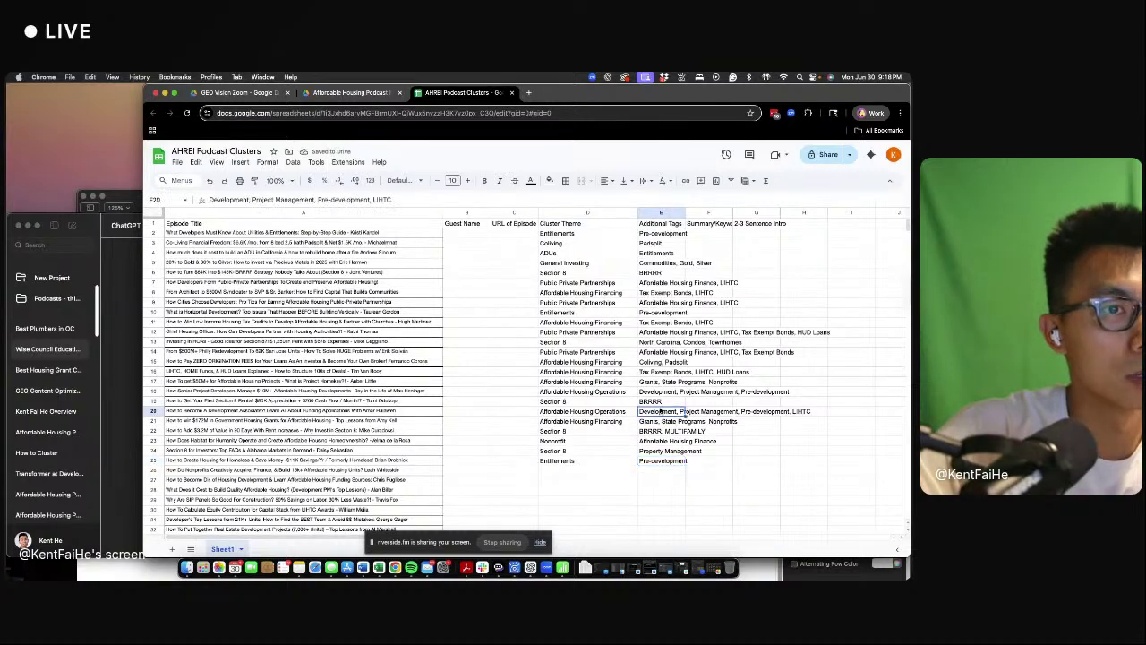
key("super+c")
left_click(666, 461)
key("super+v")
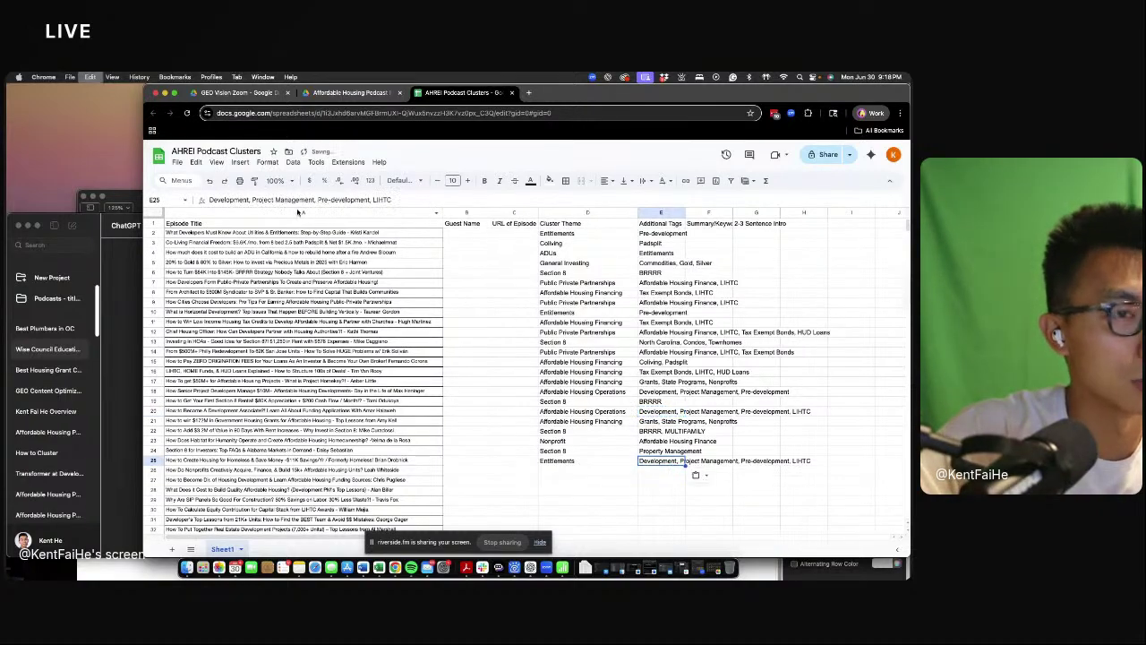
- Append Affordable Housing Finance to the Additional Tags in E25, after LIHTC
left_click(431, 202)
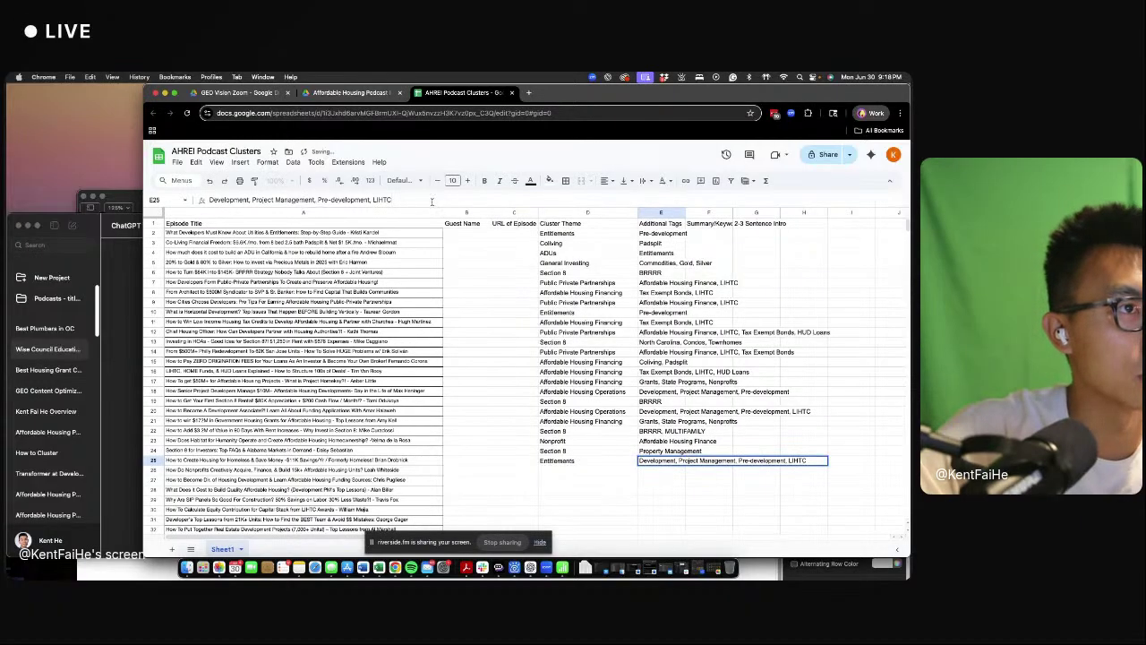
type(", Affordable Ho")
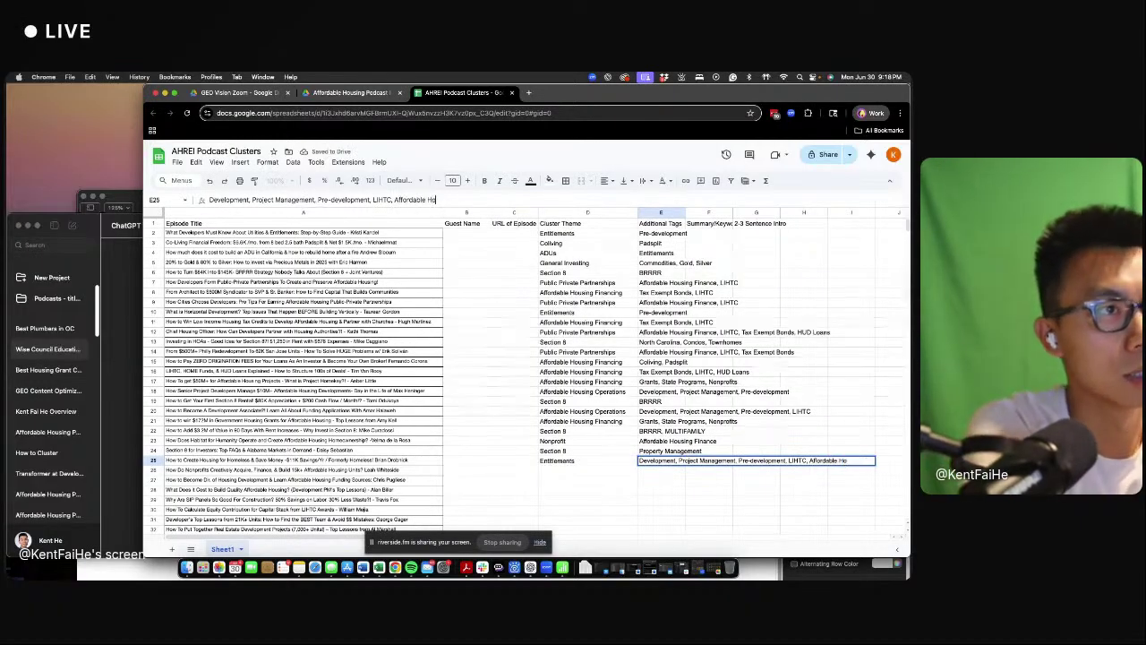
type("using Finance")
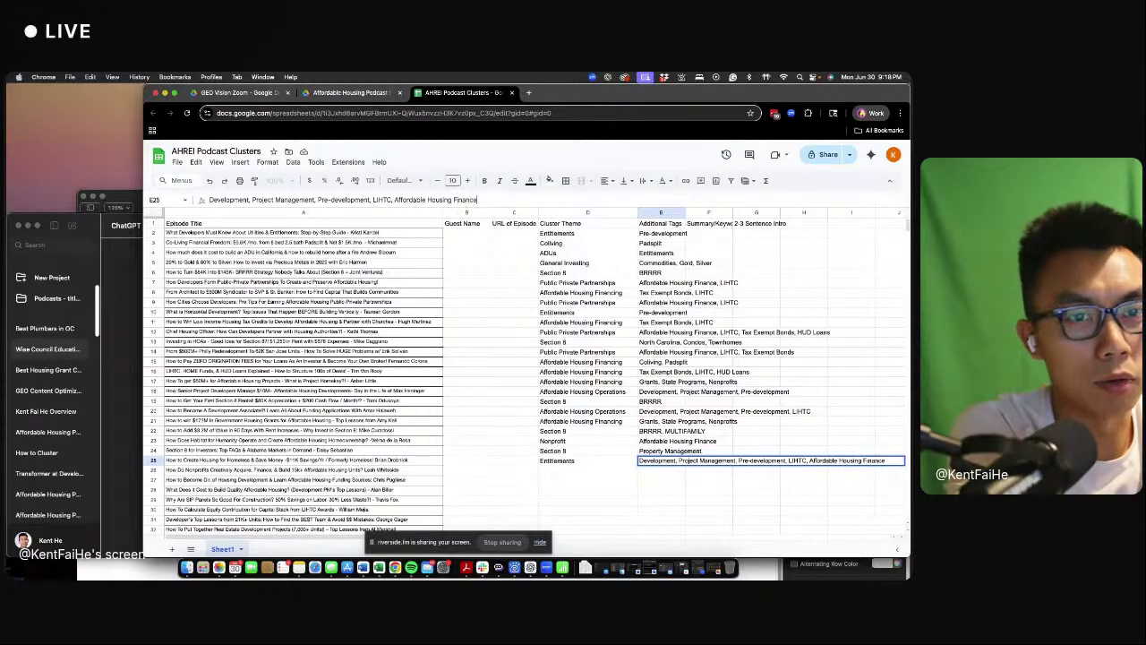
key("Return")
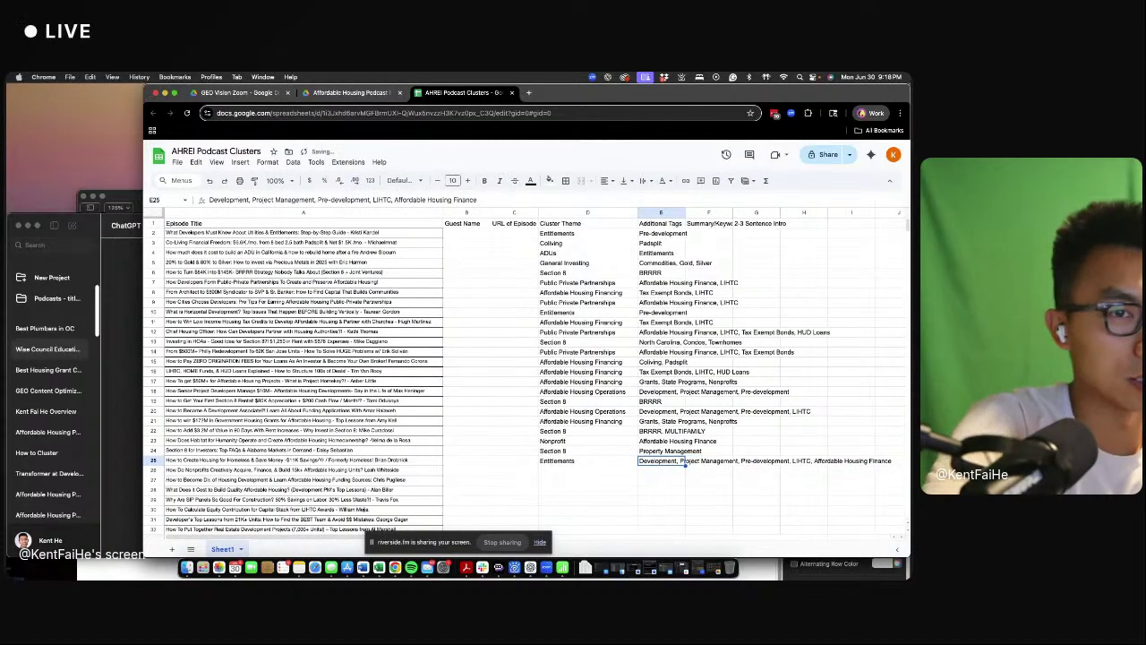
key("Down")
key("Left")
key("Left")
key("Up")
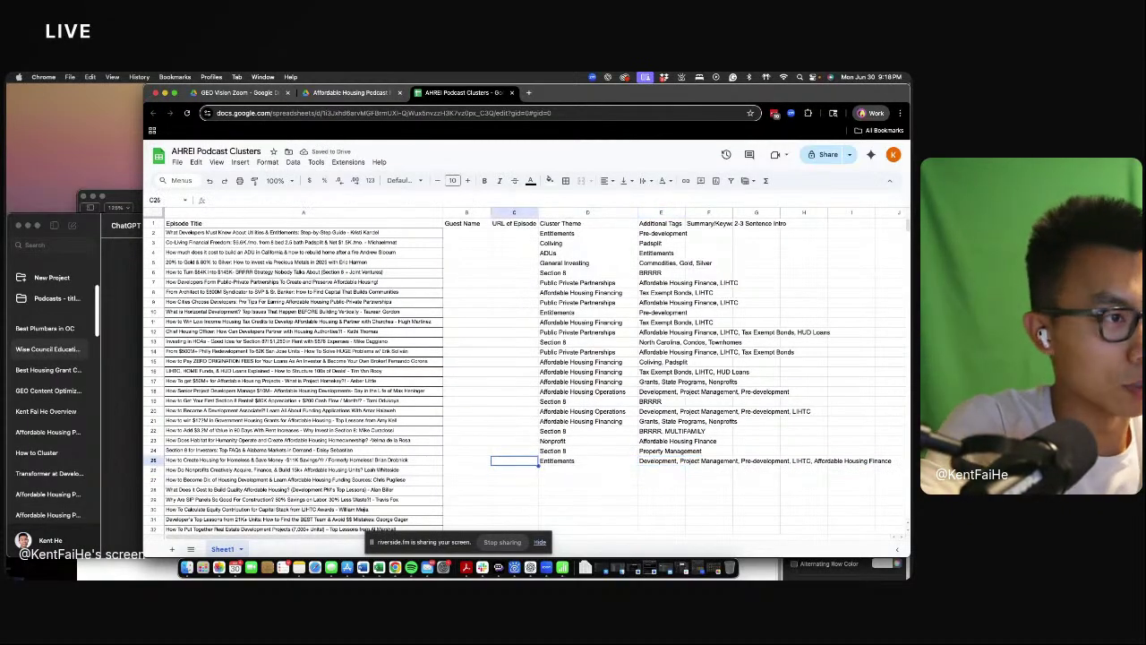
- Enter Affordable Housing Acquisitions as the Cluster Theme in D26
key("Right")
key("Down")
key("Up")
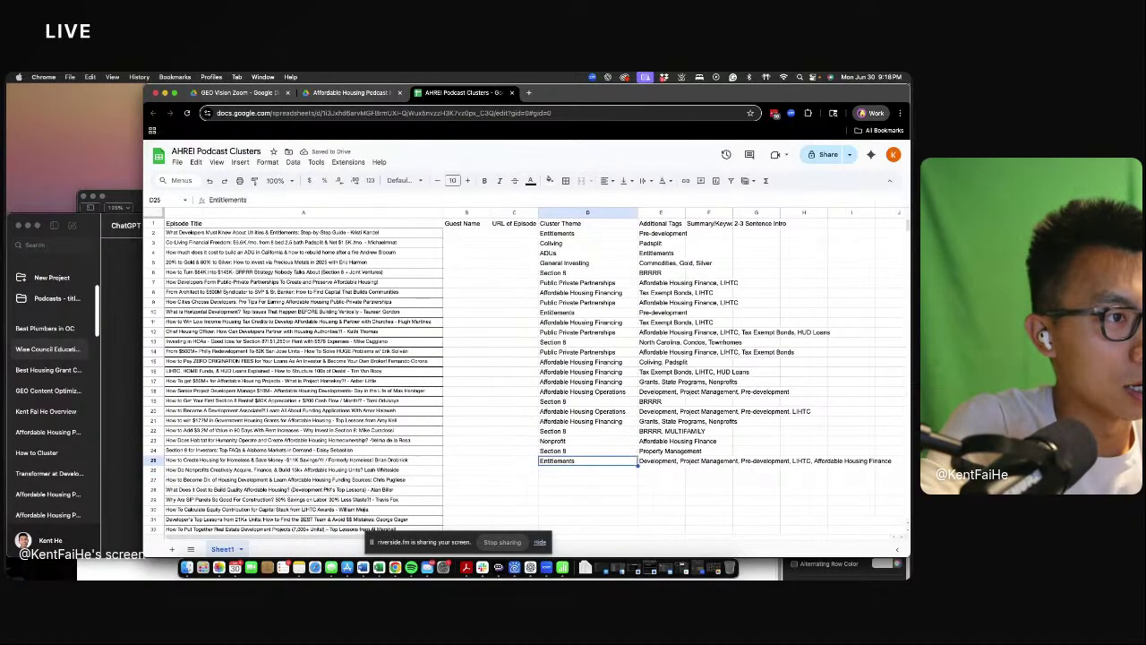
key("Down")
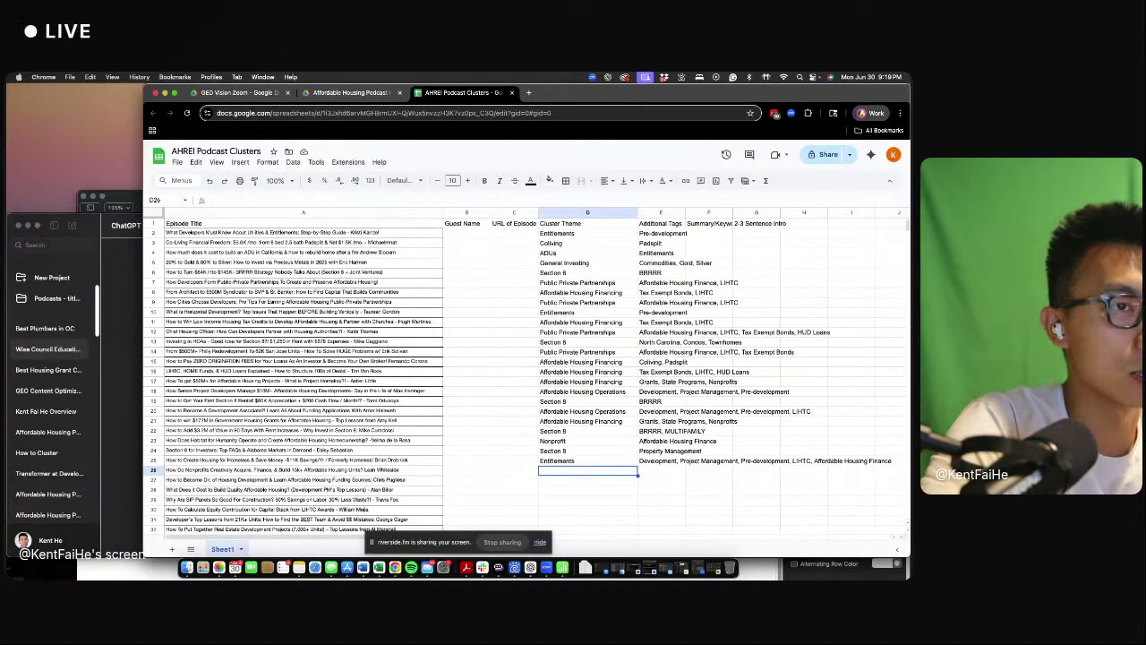
type("Afford")
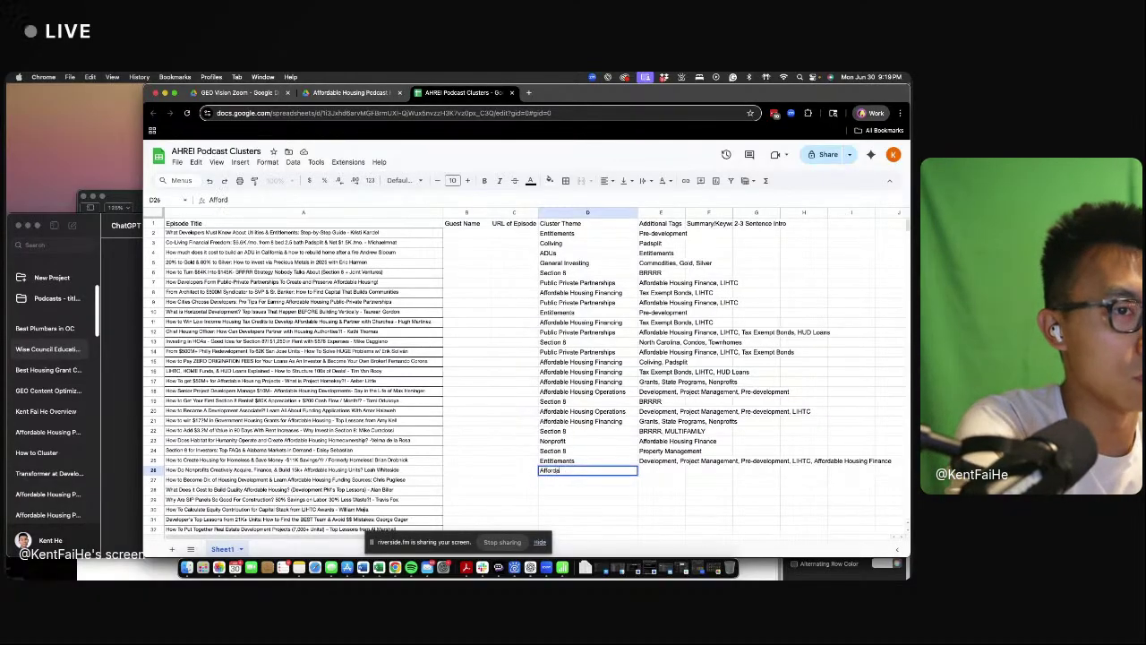
type("able Housing Acquisitions")
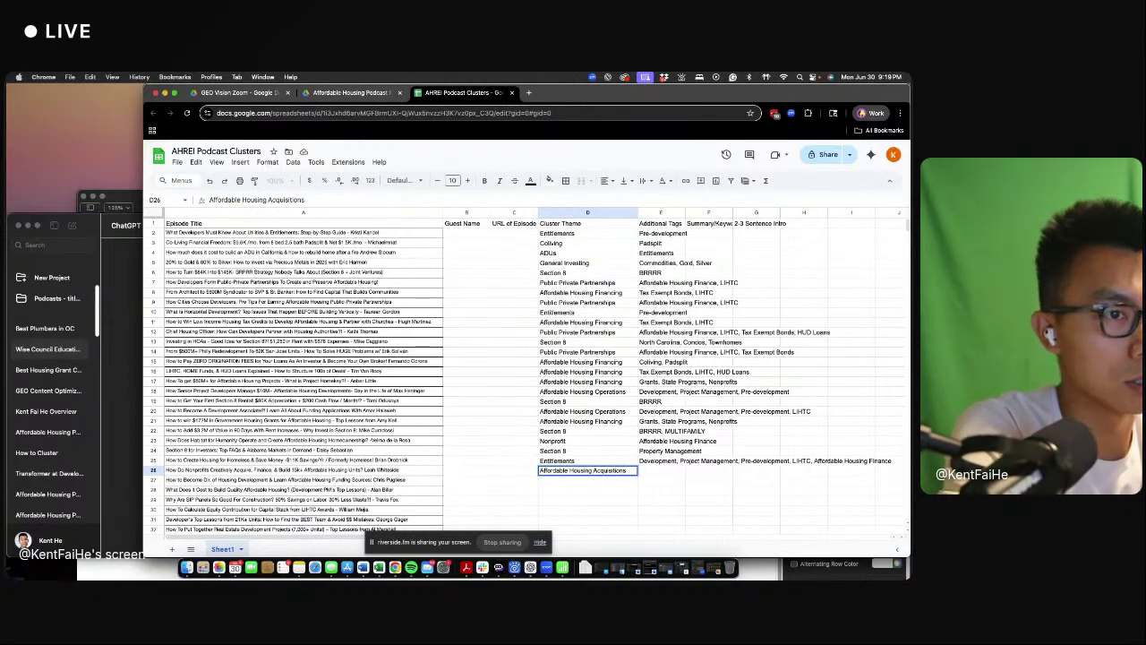
key("Tab")
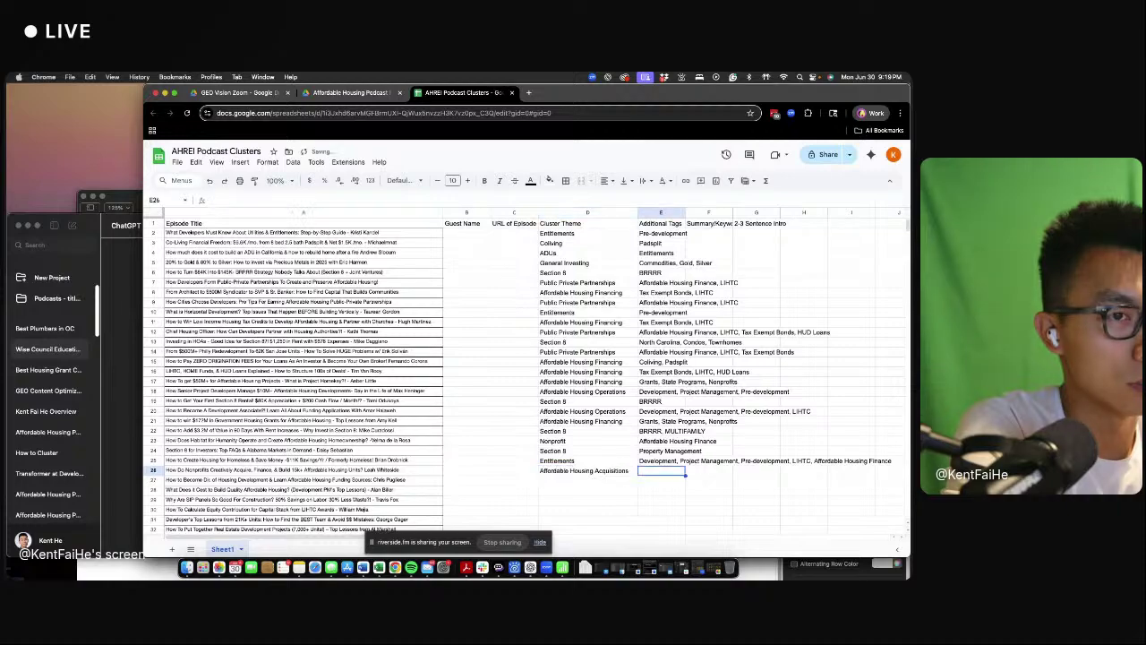
- Copy the Additional Tags from E25 into E26
key("Up")
key("super+c")
key("Down")
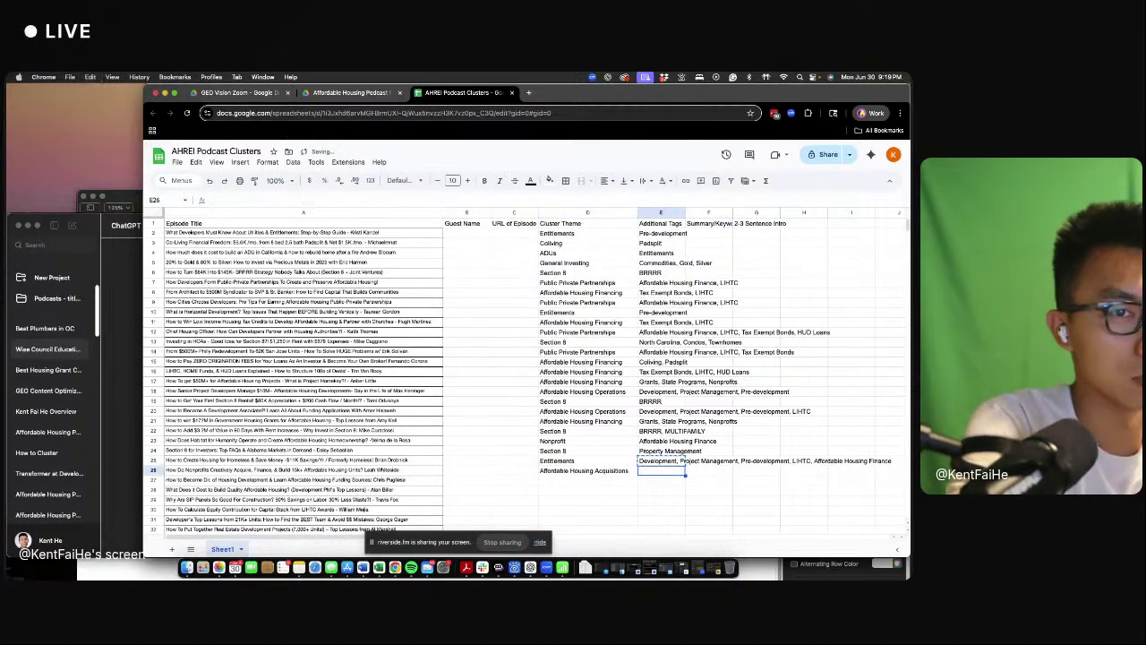
key("super+v")
- Append Multifamily to the Additional Tags in E26, after Affordable Housing Finance
left_click(512, 200)
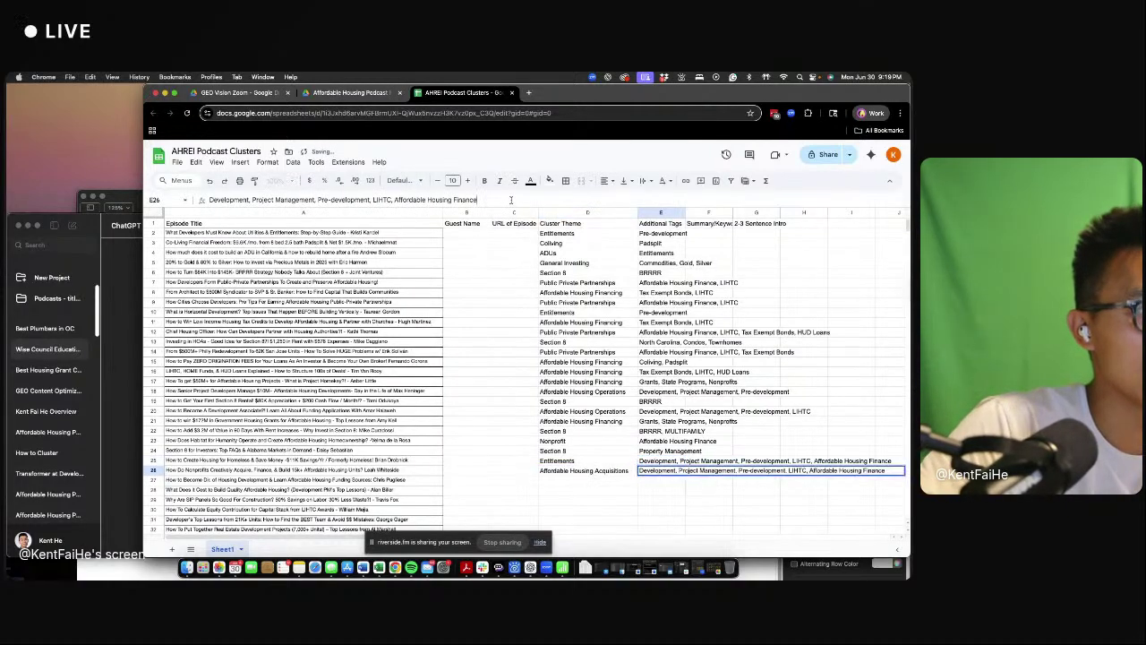
type(".")
type(" Multi")
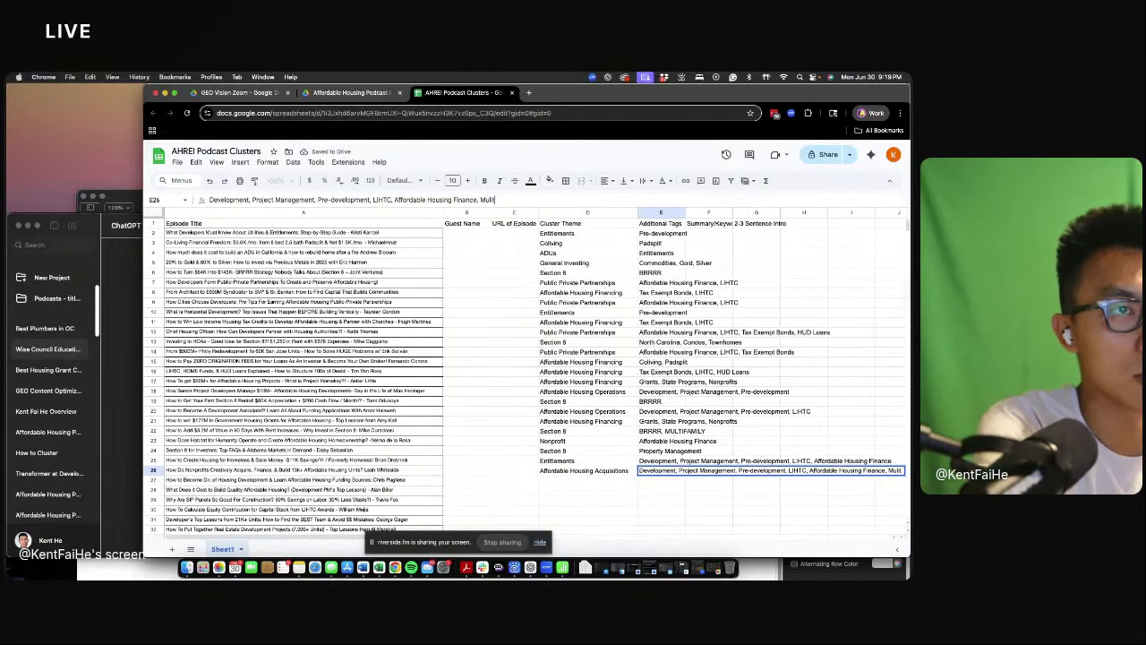
type("fam")
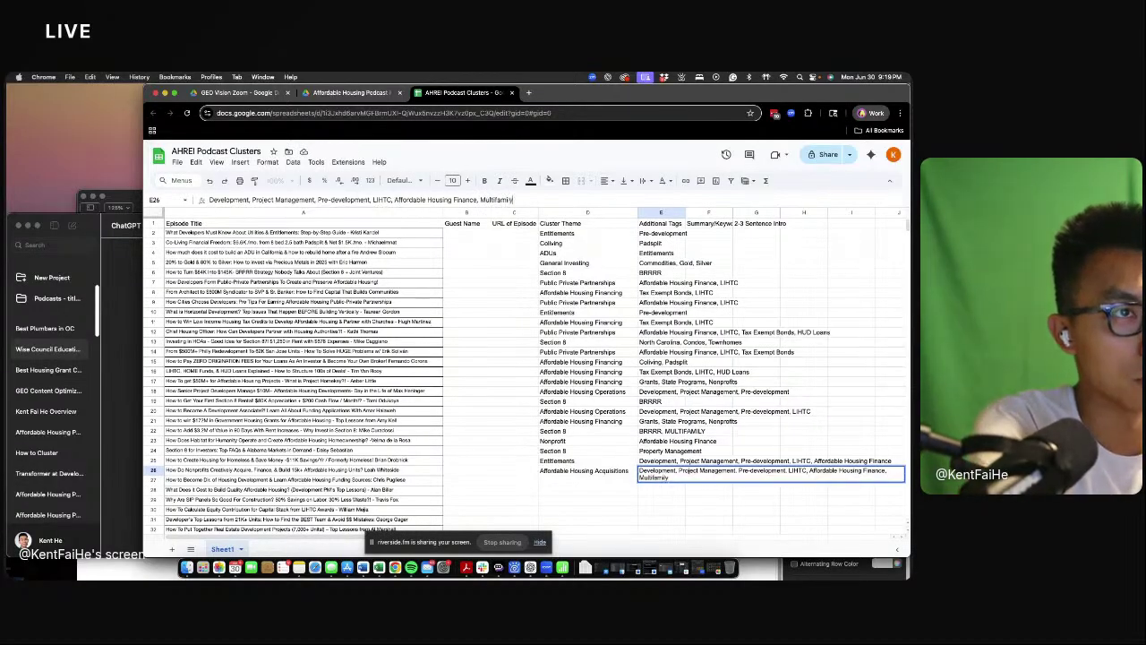
type("ily")
key("Return")
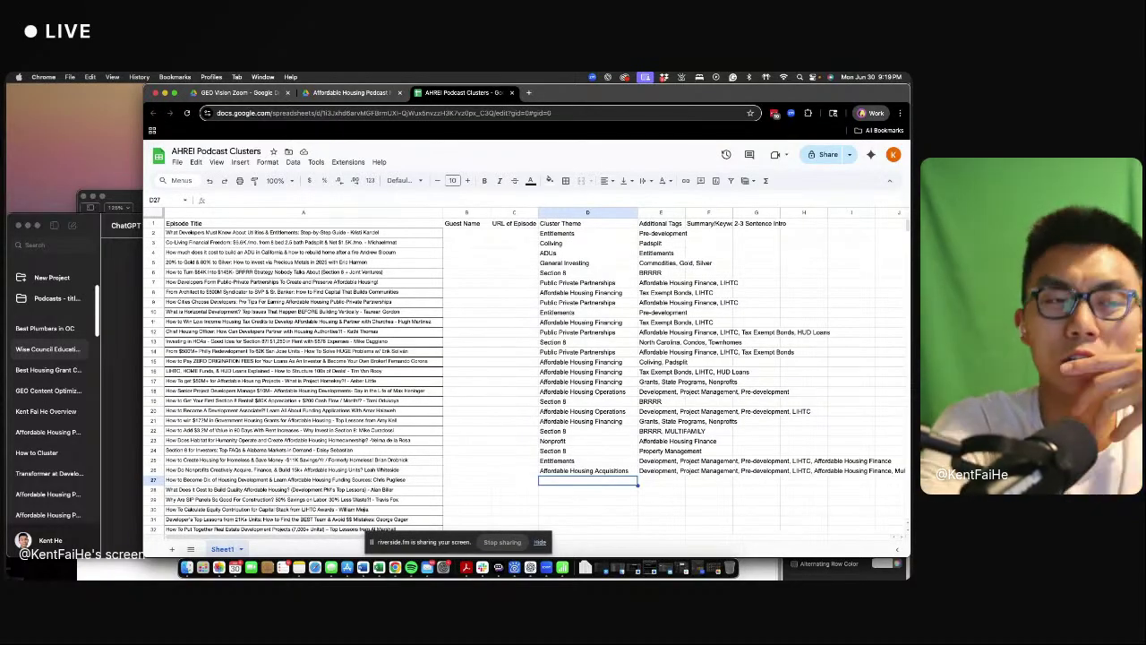
key("Down")
key("Down")
key("Down")
key("Down")
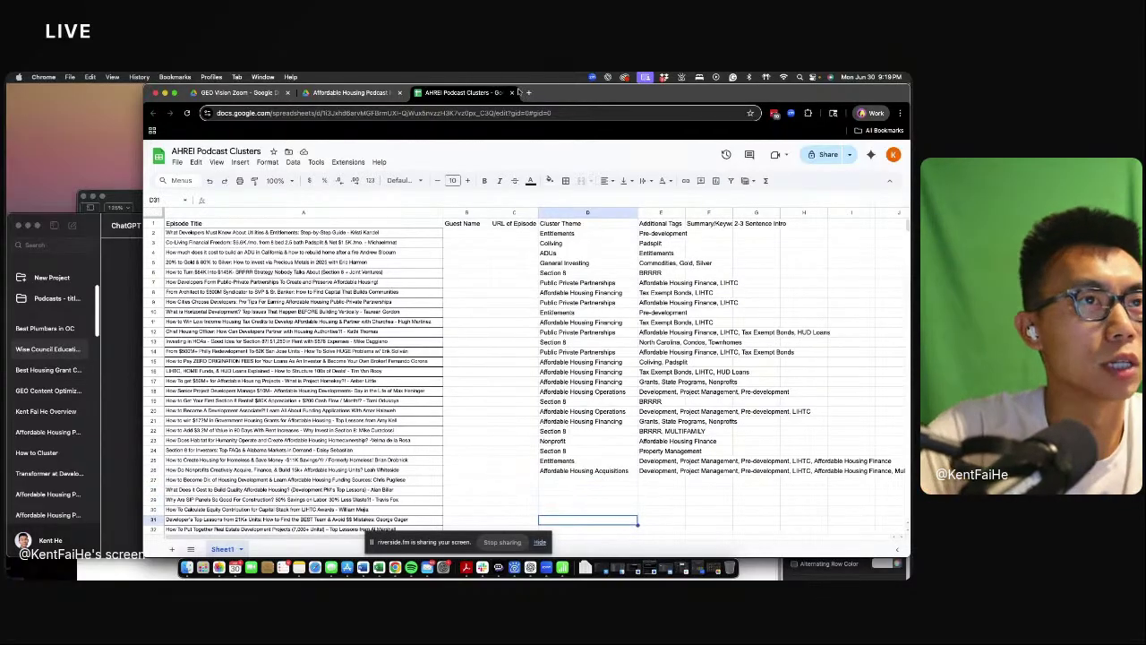
- Switch to the ChatGPT conversation and review Step 1 of the SOP, Organize Podcast Episodes into Topic Clusters
left_click_drag(571, 91, 612, 178)
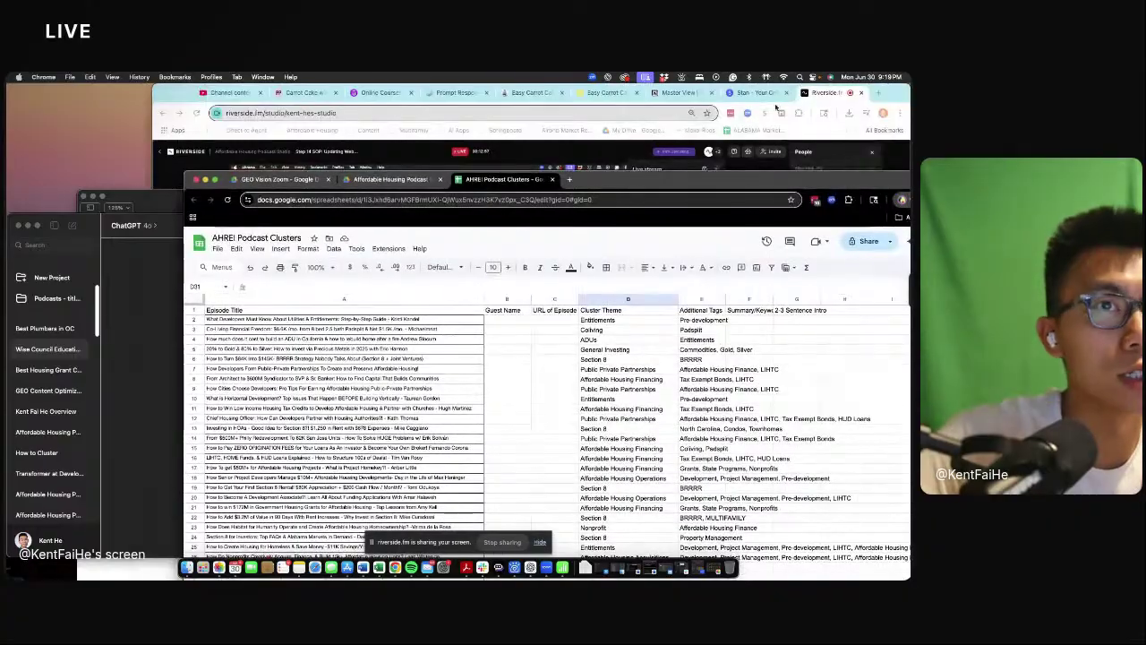
left_click(814, 101)
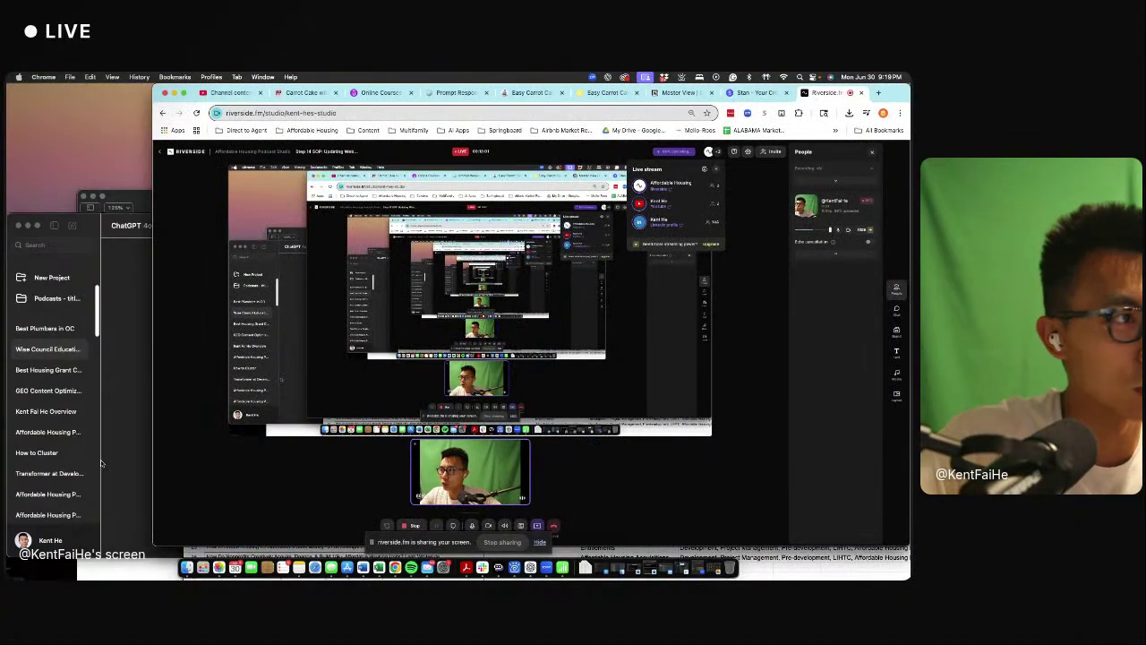
left_click(125, 426)
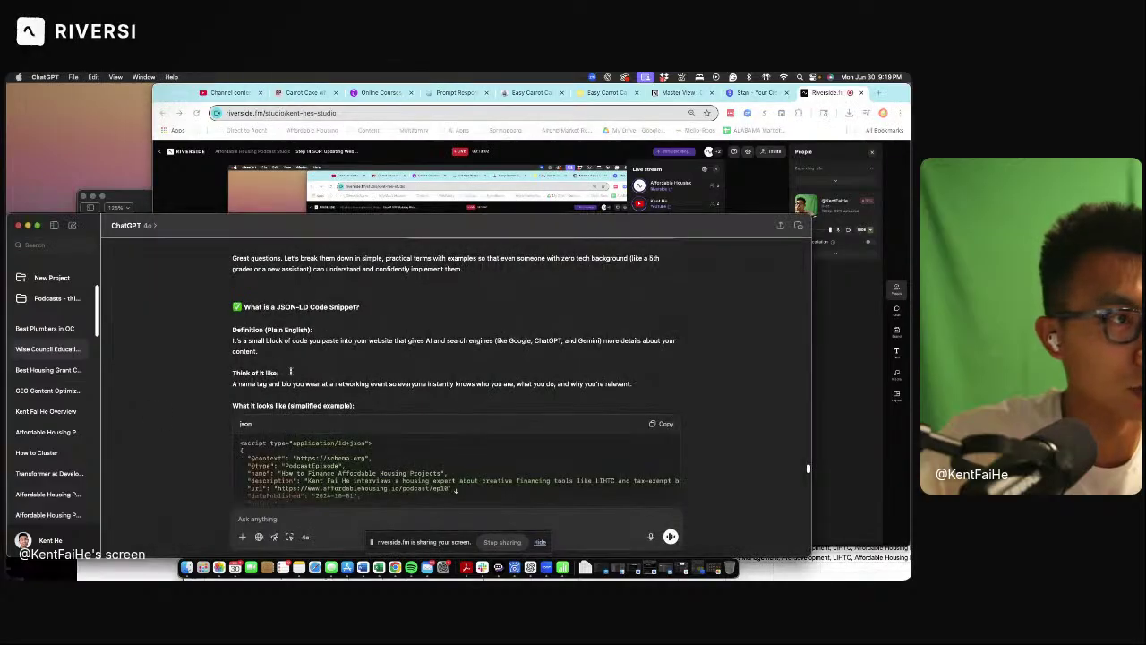
scroll(371, 363, "up", 1)
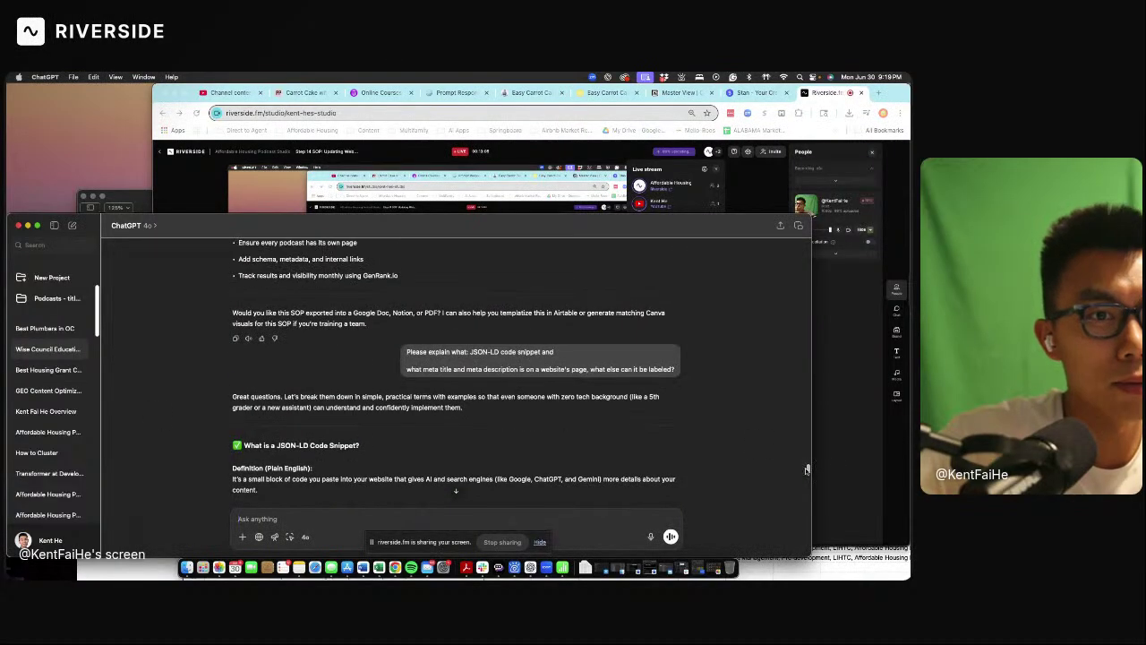
left_click_drag(808, 468, 808, 461)
scroll(808, 461, "down", 5)
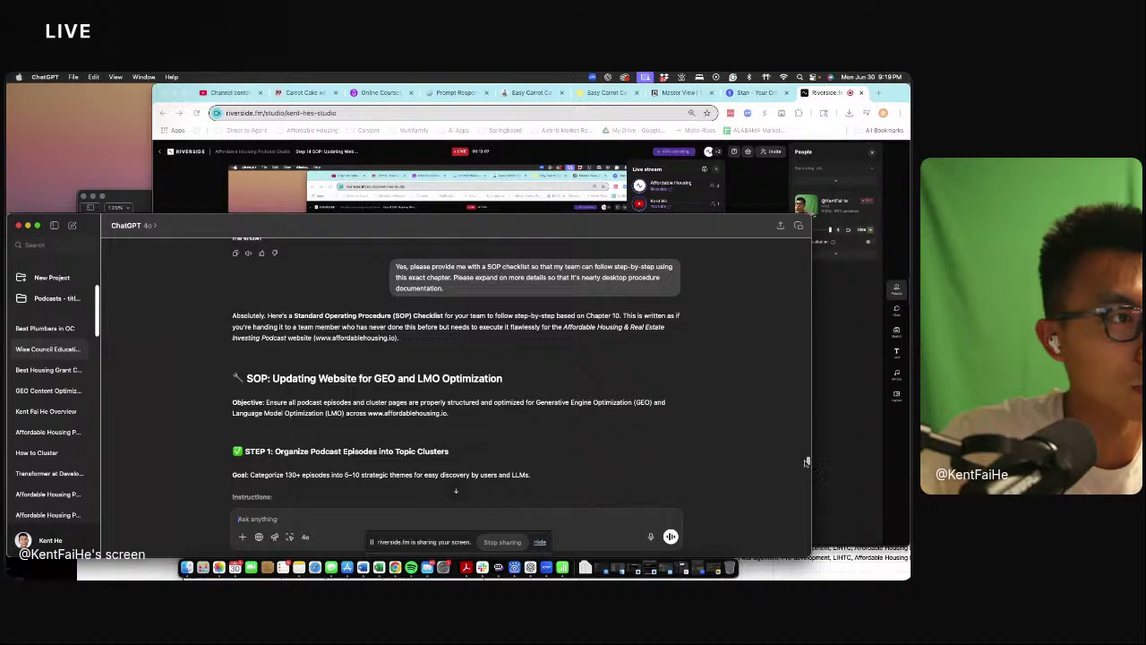
scroll(493, 428, "down", 1)
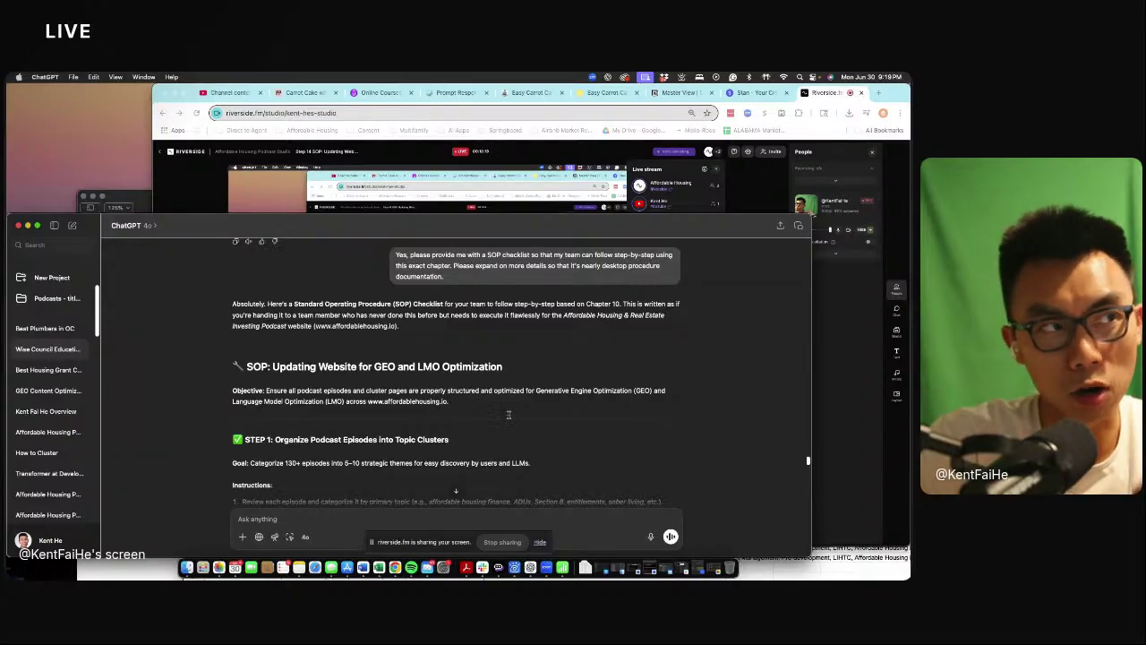
scroll(466, 408, "down", 2)
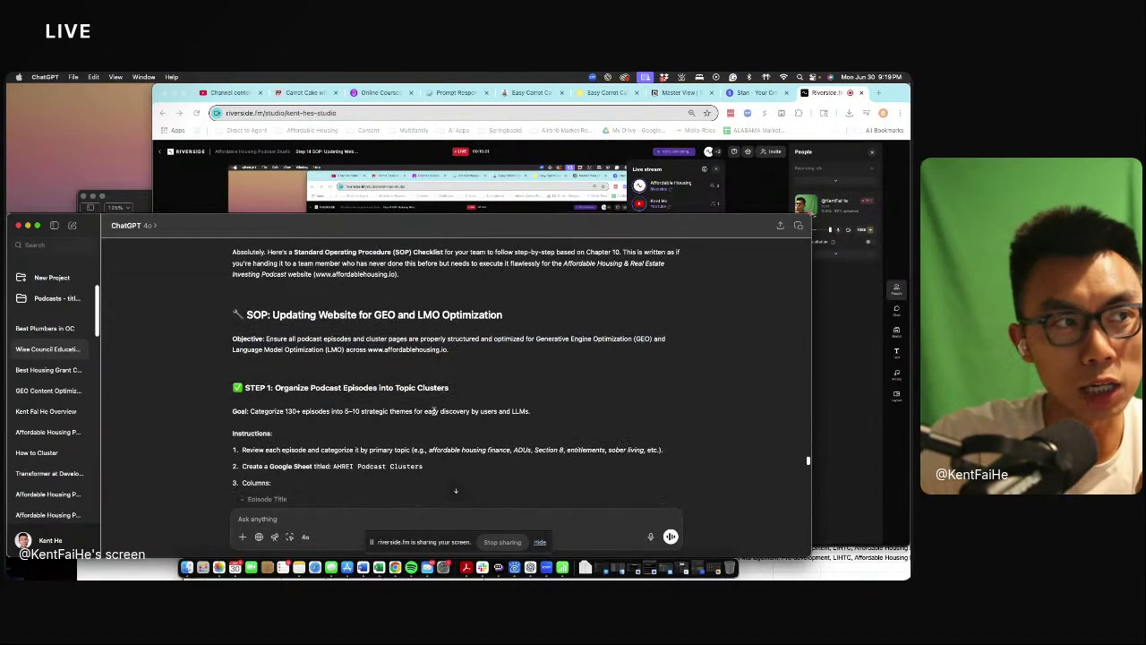
left_click_drag(279, 388, 369, 419)
left_click(369, 420)
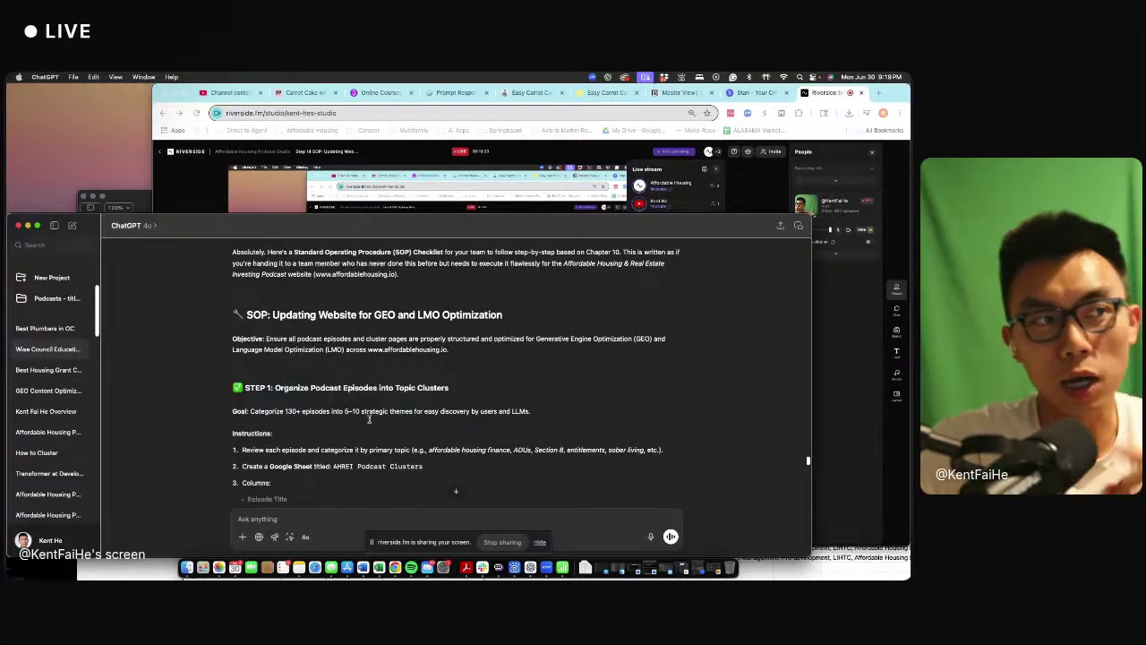
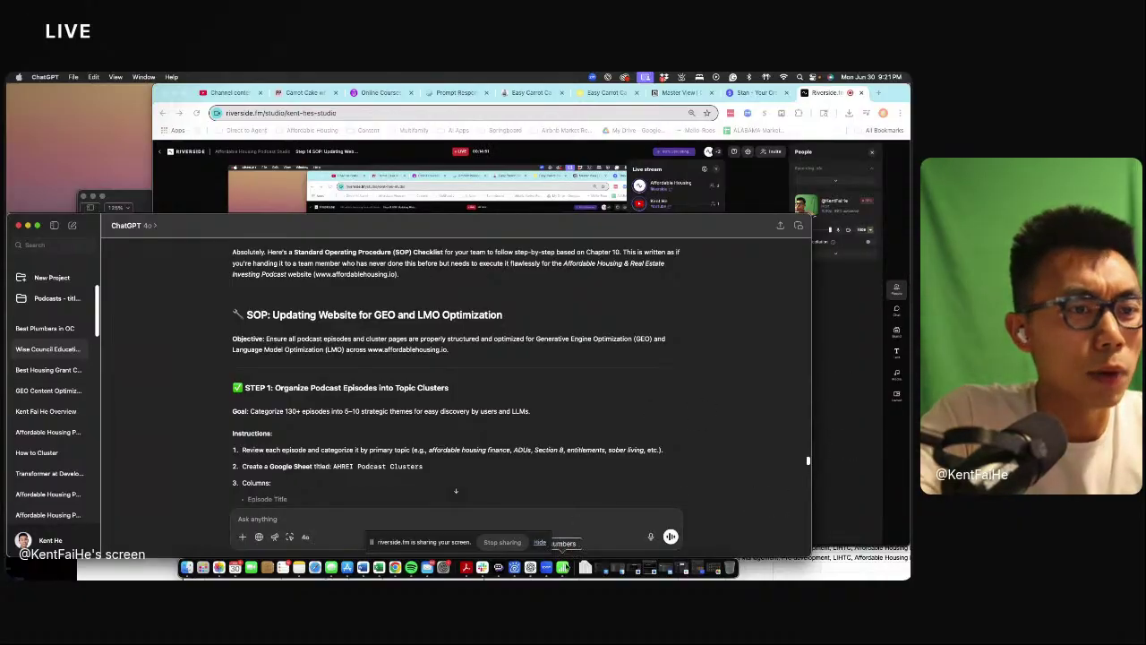
- Switch back to the AHREI Podcast Clusters spreadsheet and reposition the open windows so the sheet is fully in view
left_click(385, 569)
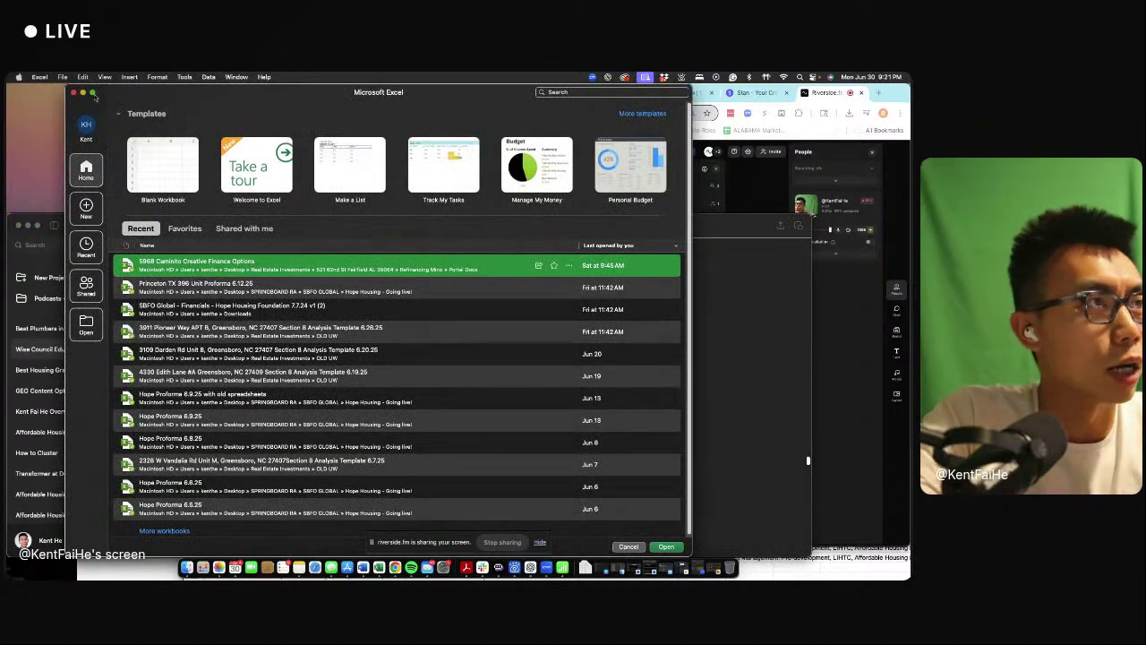
left_click(83, 93)
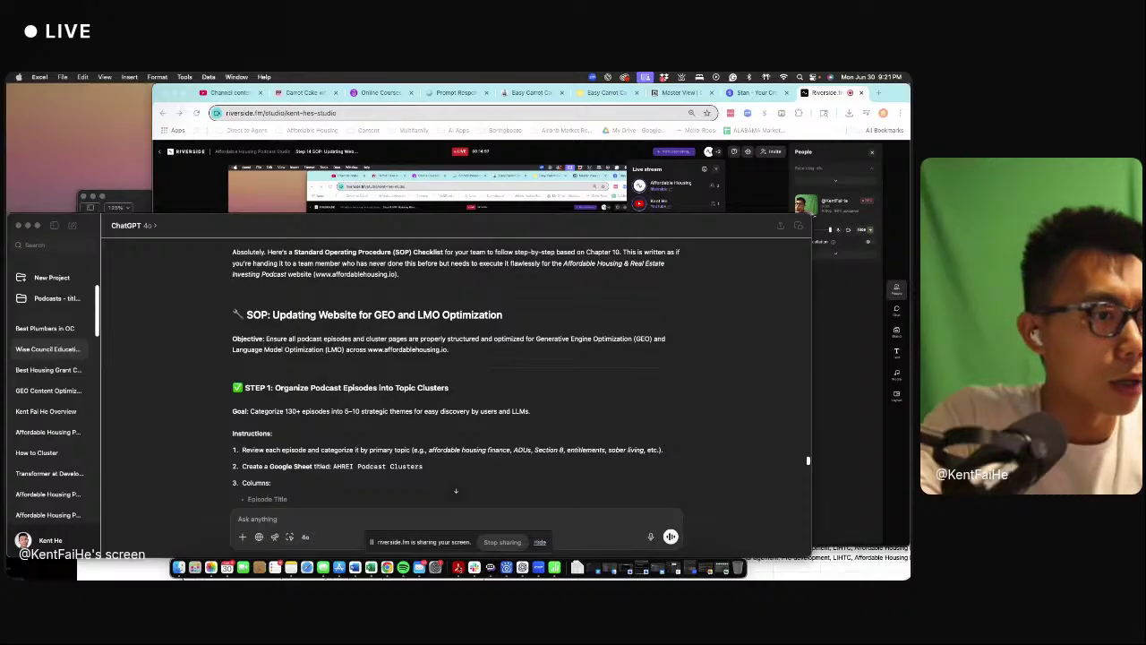
left_click_drag(569, 216, 572, 280)
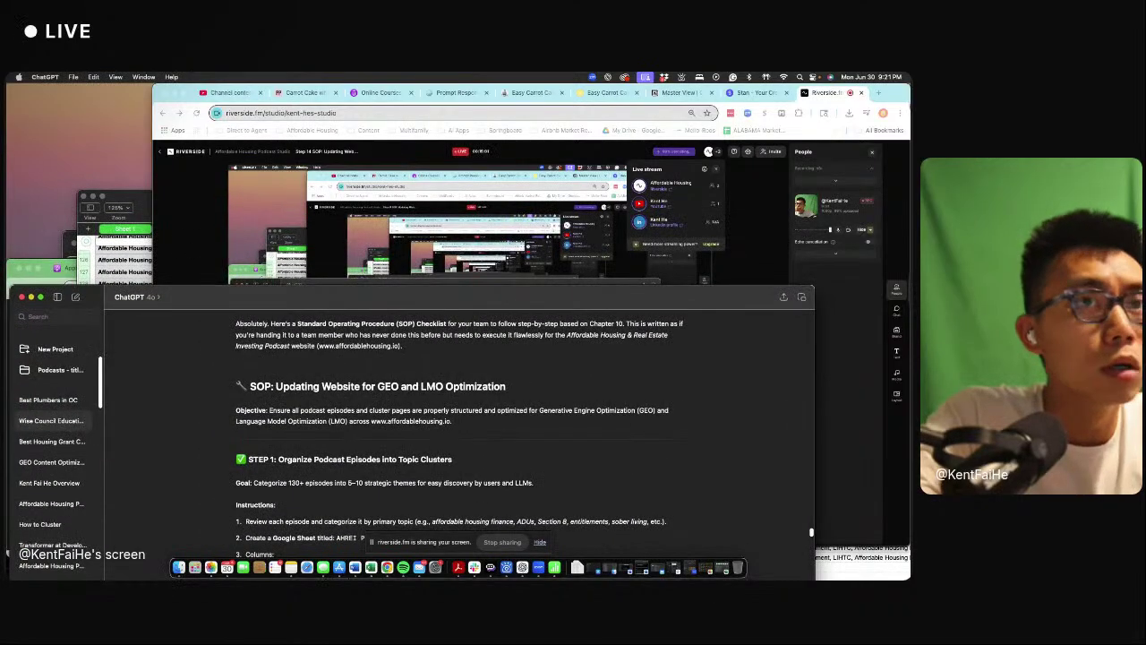
left_click_drag(893, 93, 892, 127)
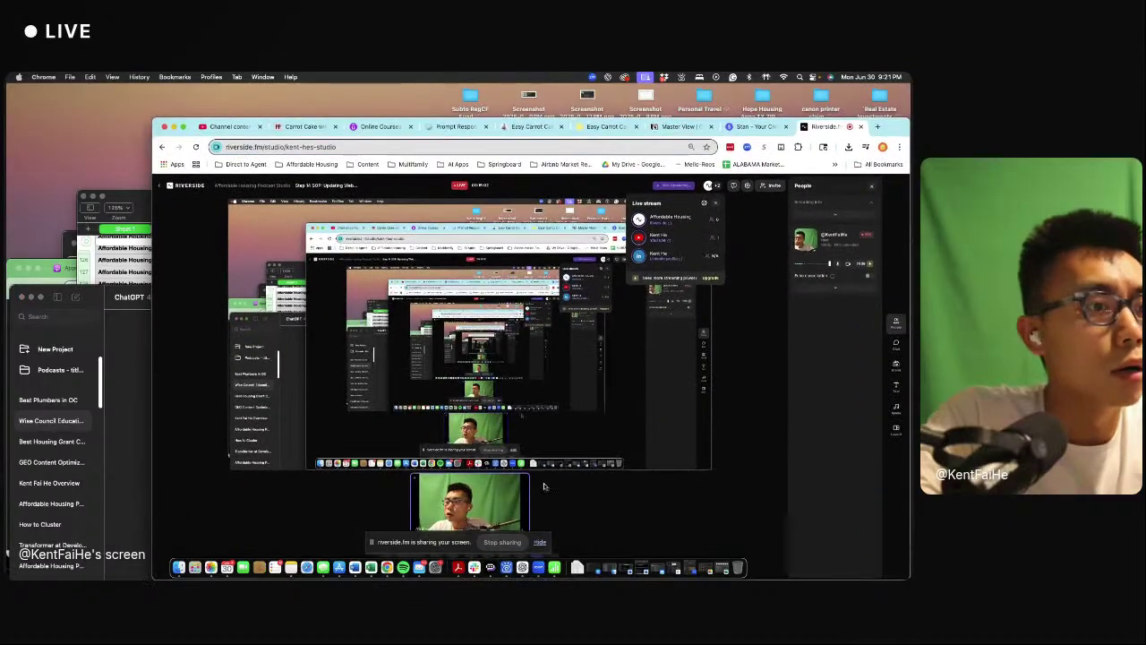
right_click(387, 567)
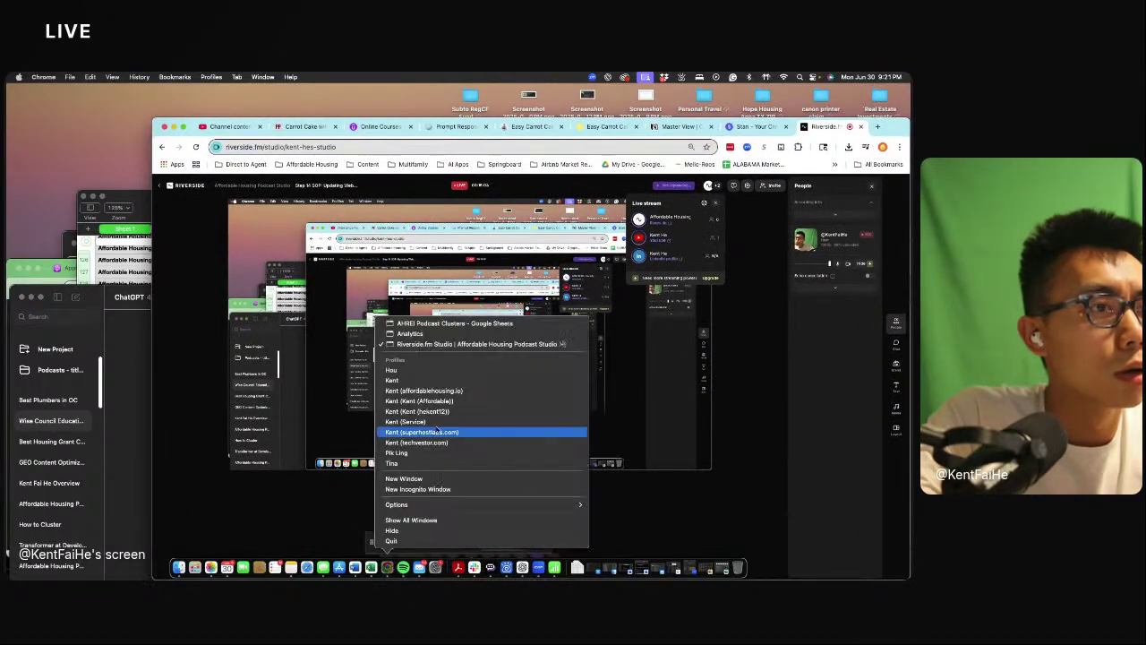
left_click(453, 323)
left_click(756, 410)
scroll(756, 410, "down", 5)
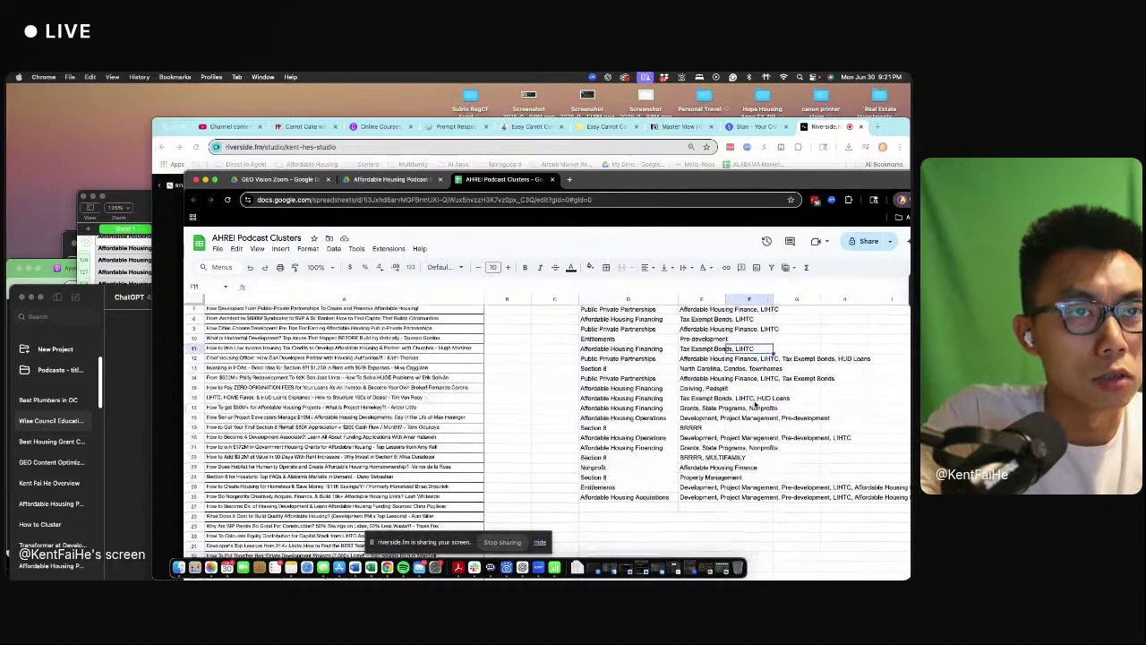
left_click_drag(789, 180, 765, 78)
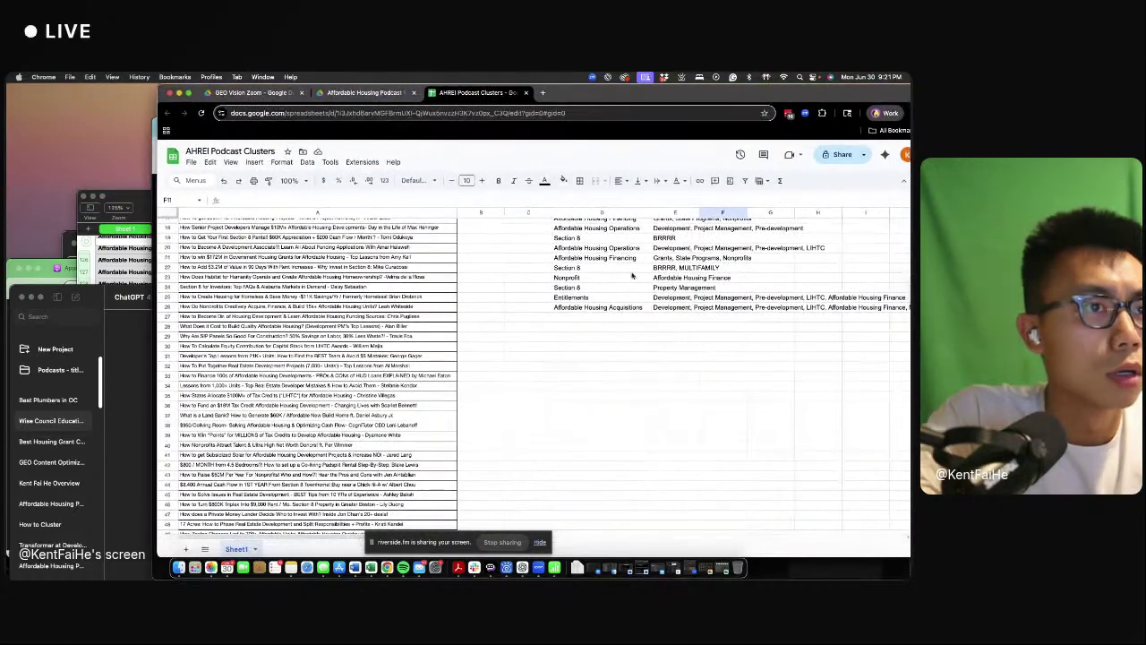
- Copy the Affordable Housing Operations theme and its tags from D20:E20 into D27:E27
left_click(607, 325)
scroll(607, 325, "down", 10)
scroll(607, 325, "down", 10)
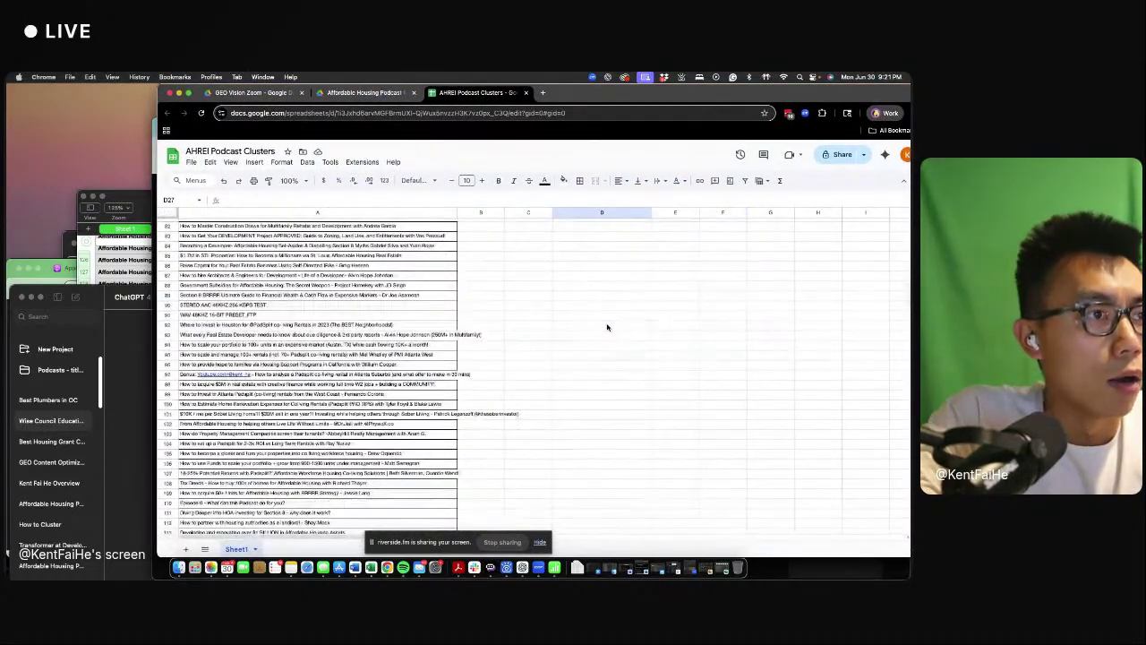
scroll(611, 343, "up", 20)
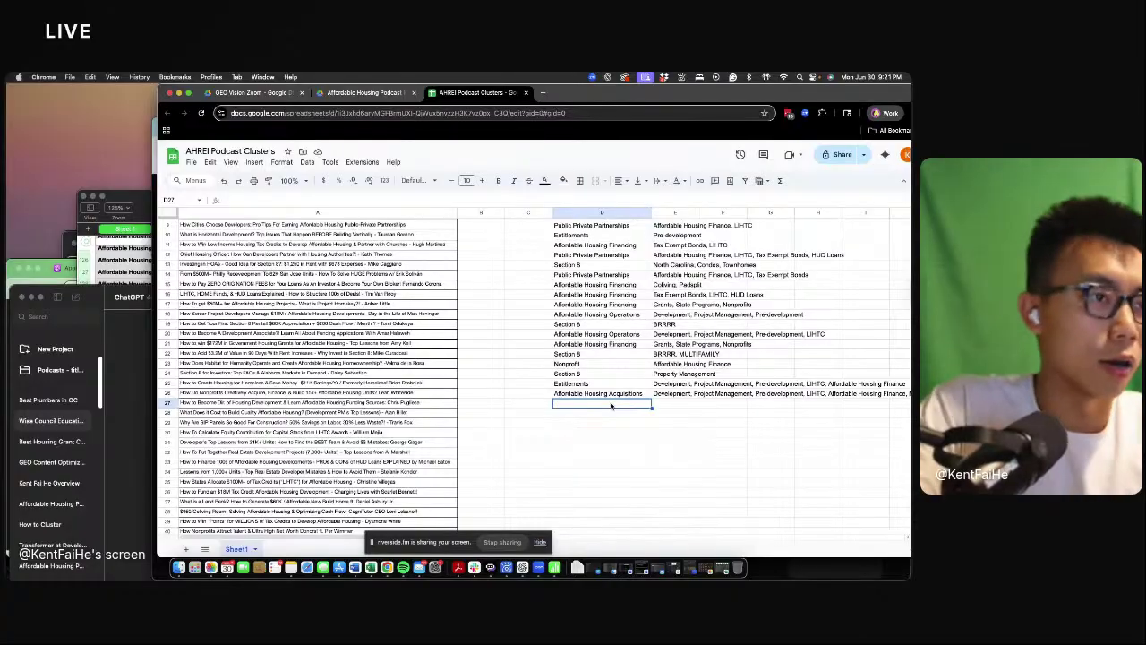
key("Up")
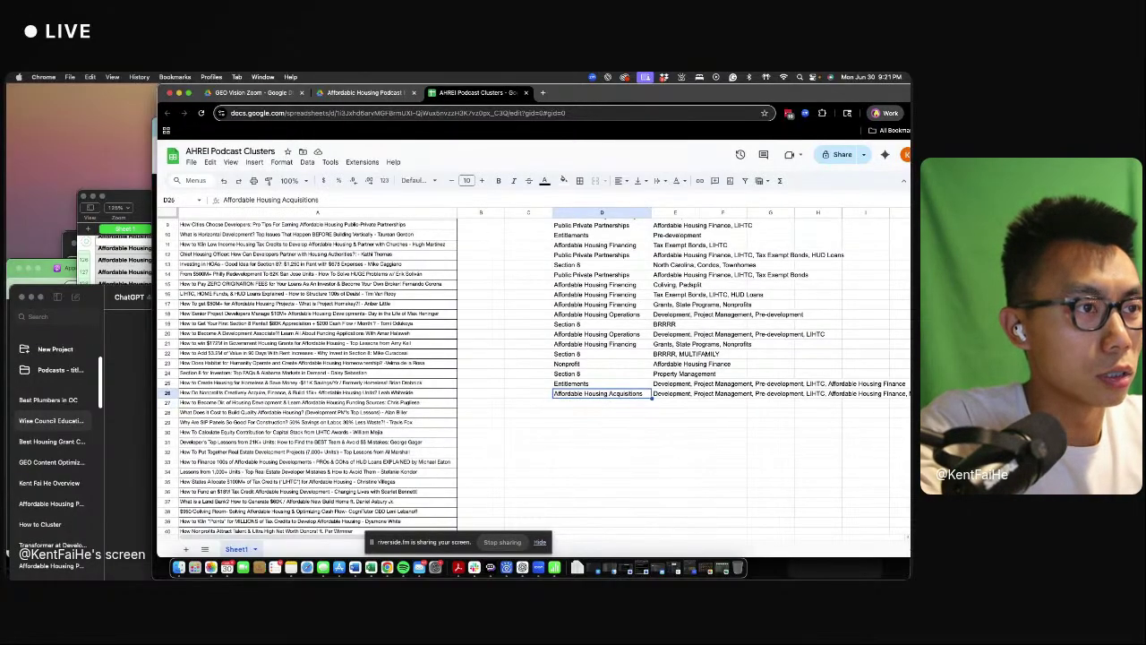
key("Up")
key("Up")
key("Up")
key("Up")
key("Up")
key("Up")
left_click(697, 335, "shift")
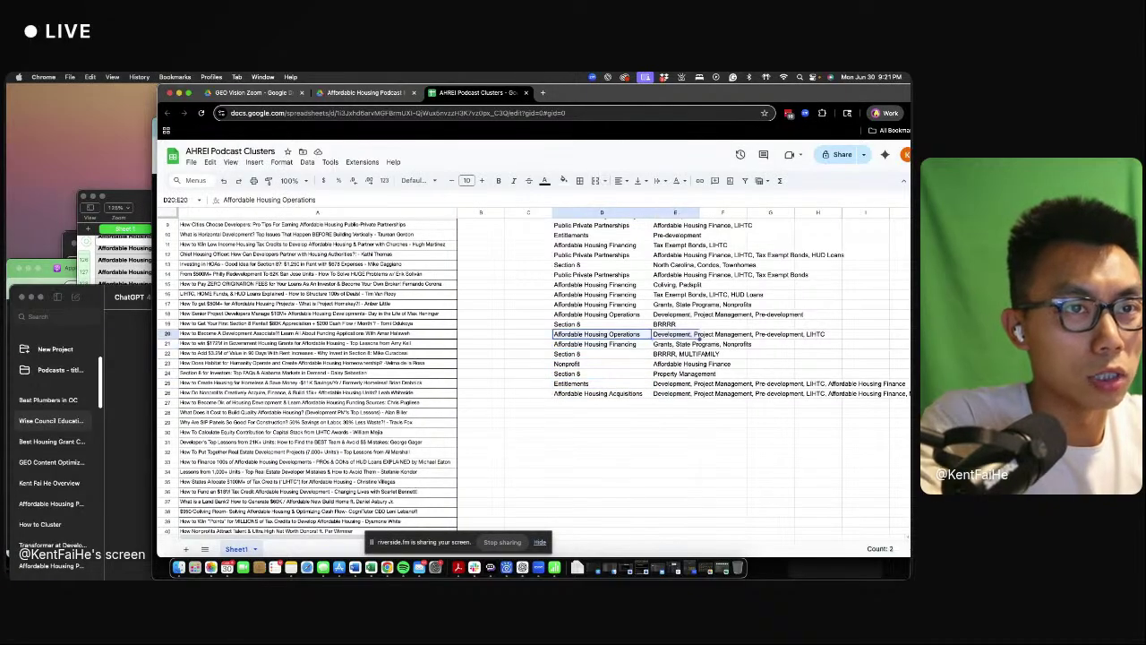
key("ctrl+c")
key("Down")
key("Down")
key("Down")
key("Down")
key("Down")
key("Down")
key("Down")
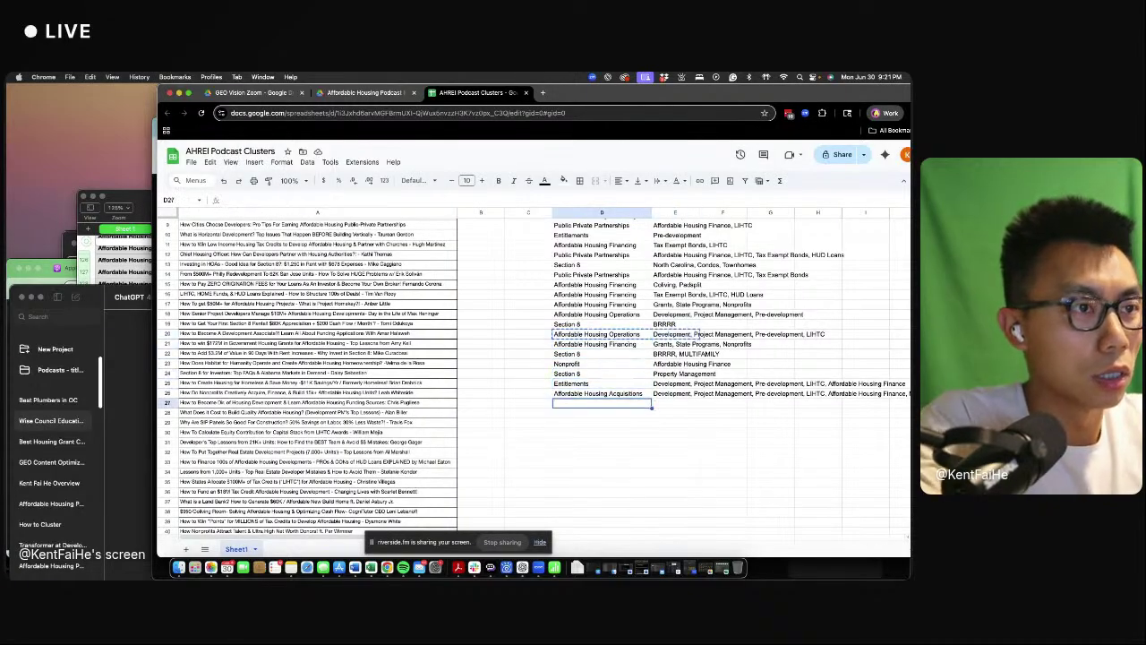
key("ctrl+v")
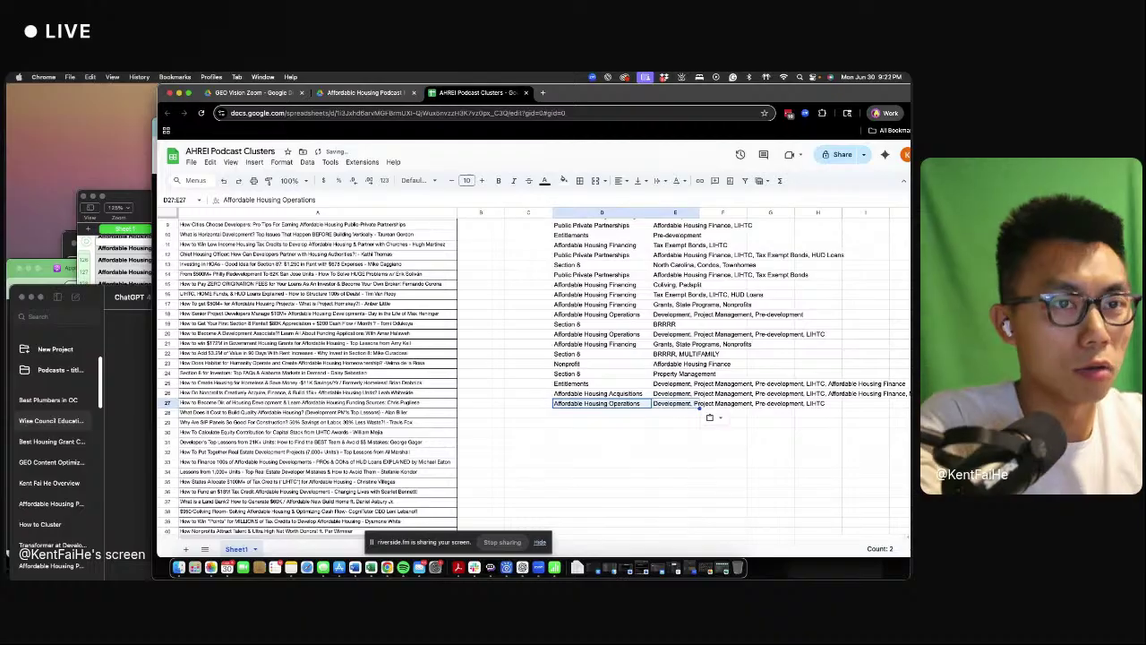
- Append Grants, Subsidies and Affordable Housing Finance to the Additional Tags in E27
left_click(681, 404)
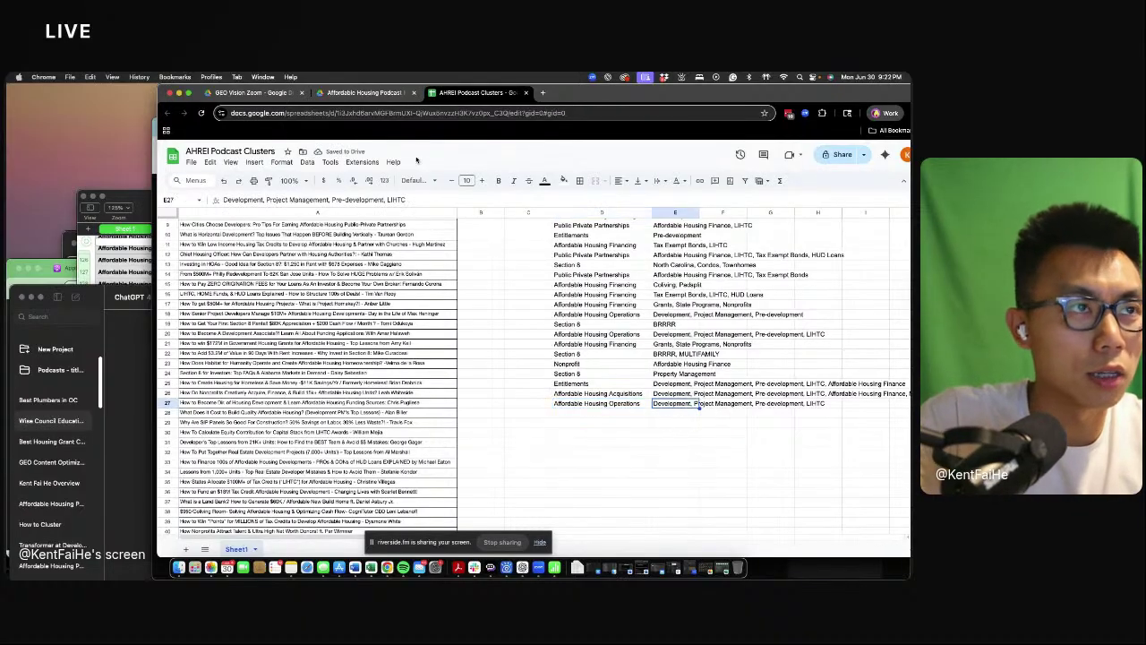
type("Grants")
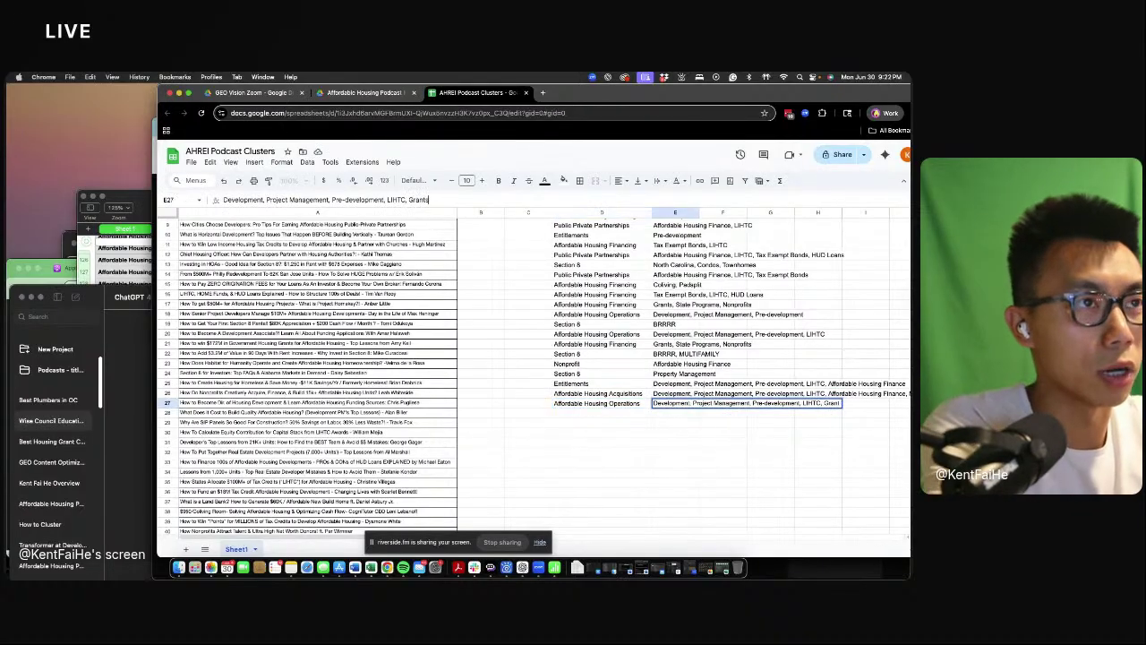
type(", Subsdi")
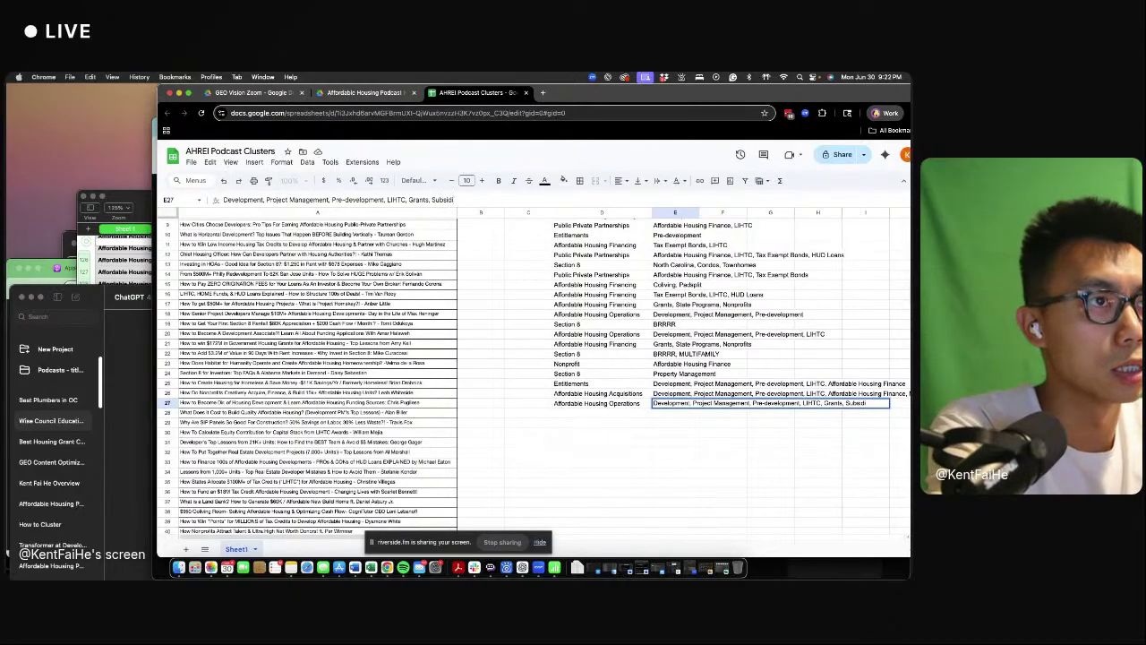
type("es, Affo")
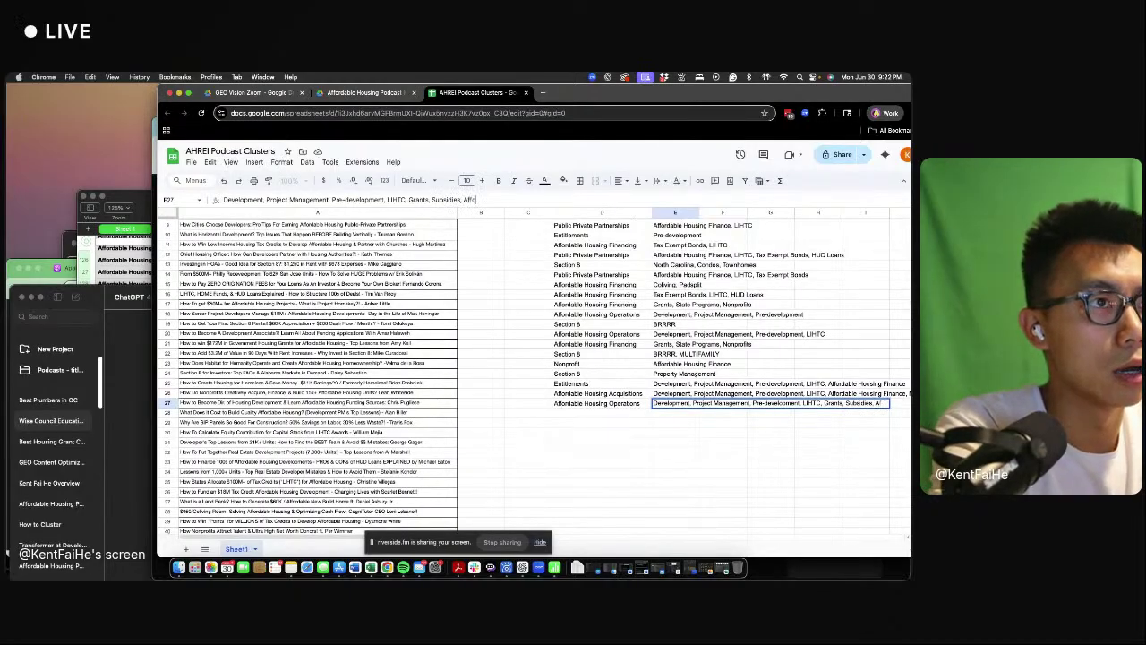
type("rdable housing f")
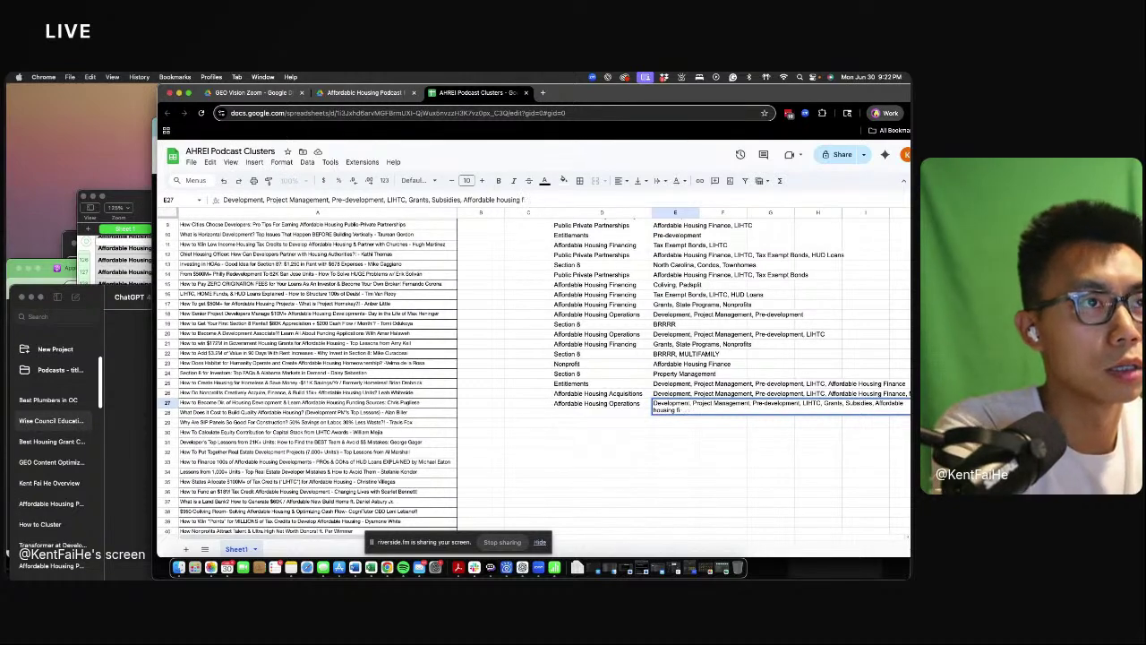
type("ina Finance")
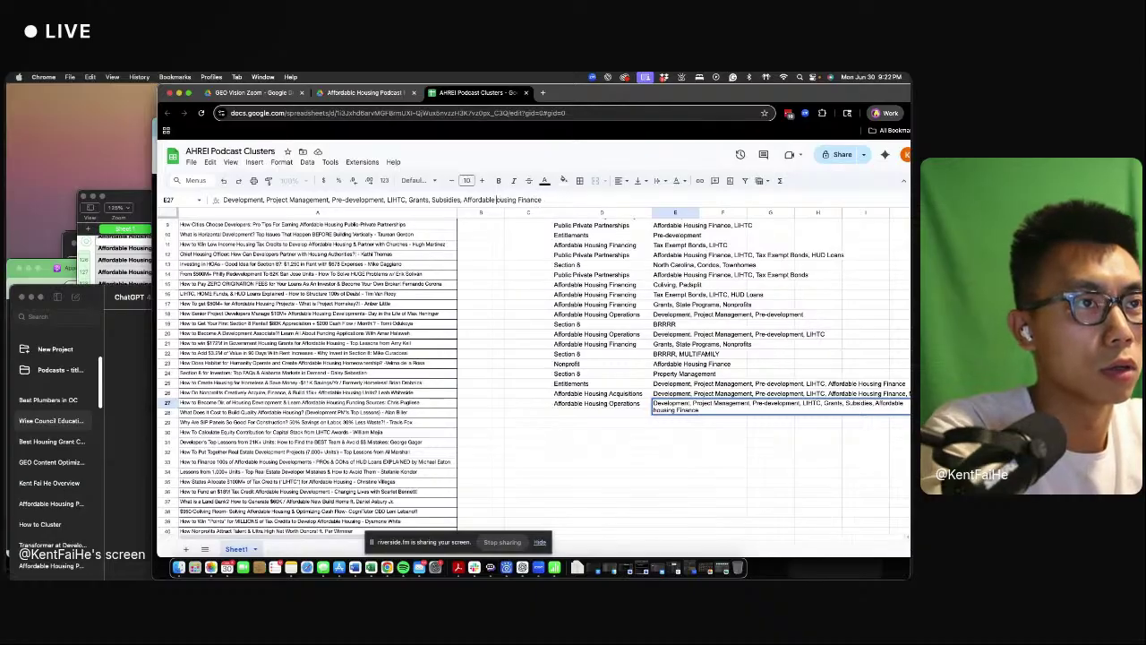
key("Return")
- Copy the Affordable Housing Operations theme and its tags from D20:E20 into D28:E28 and D29:E29
key("Up")
key("Left")
key("Left")
key("Down")
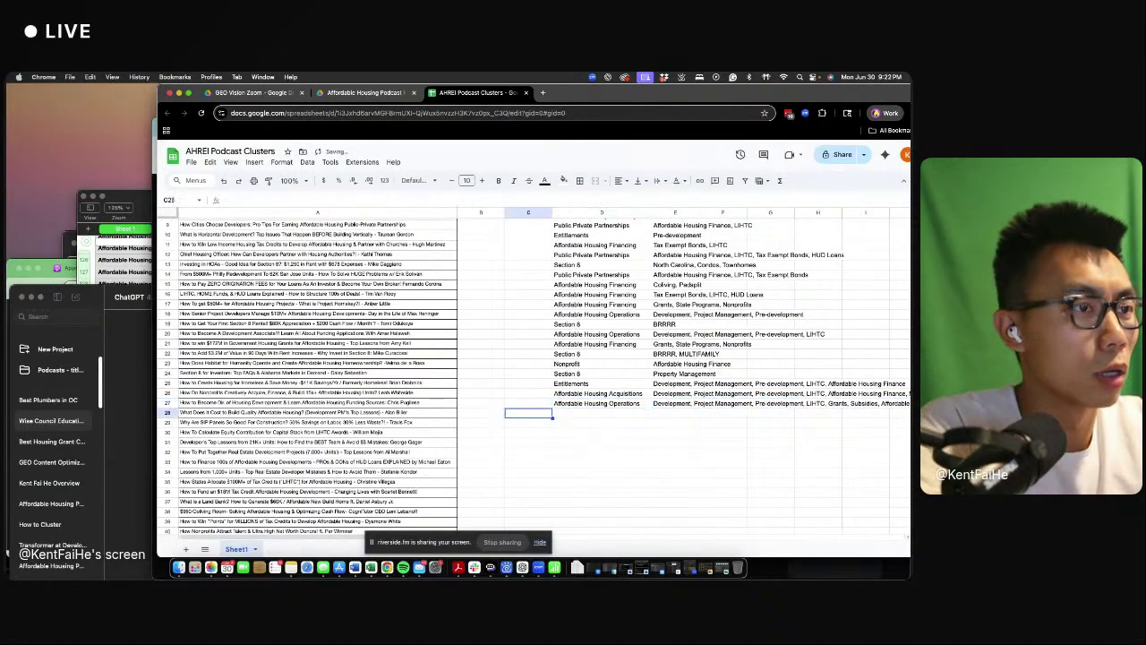
key("Right")
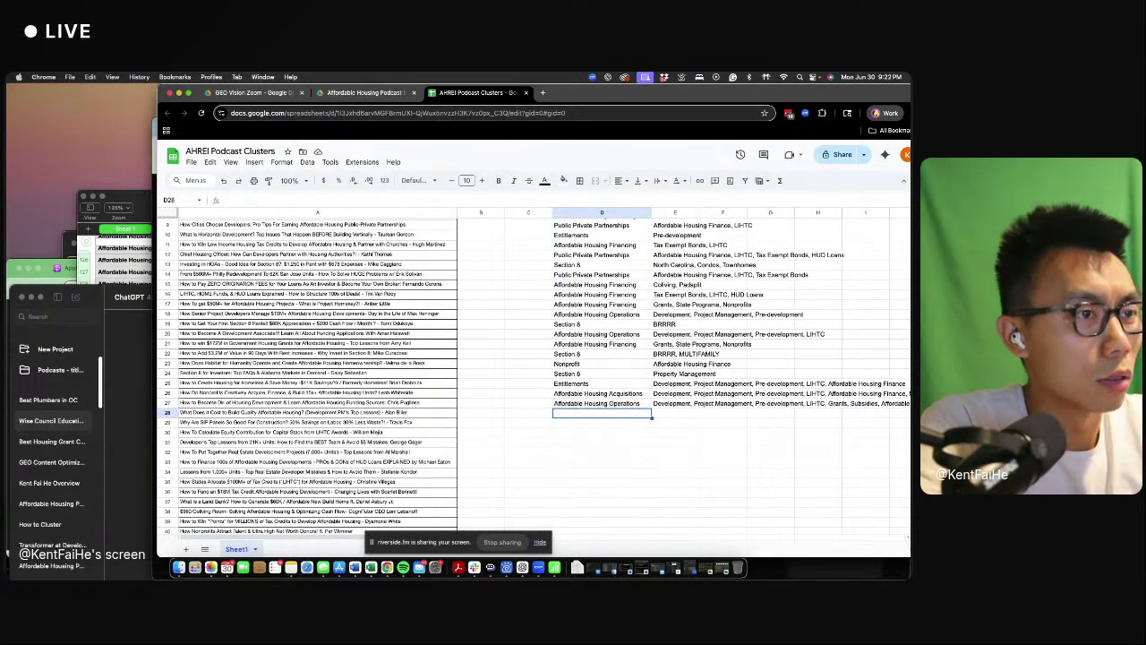
key("Up")
key("Up")
key("Up")
key("Up")
key("Up")
key("Up")
key("Up")
key("Up")
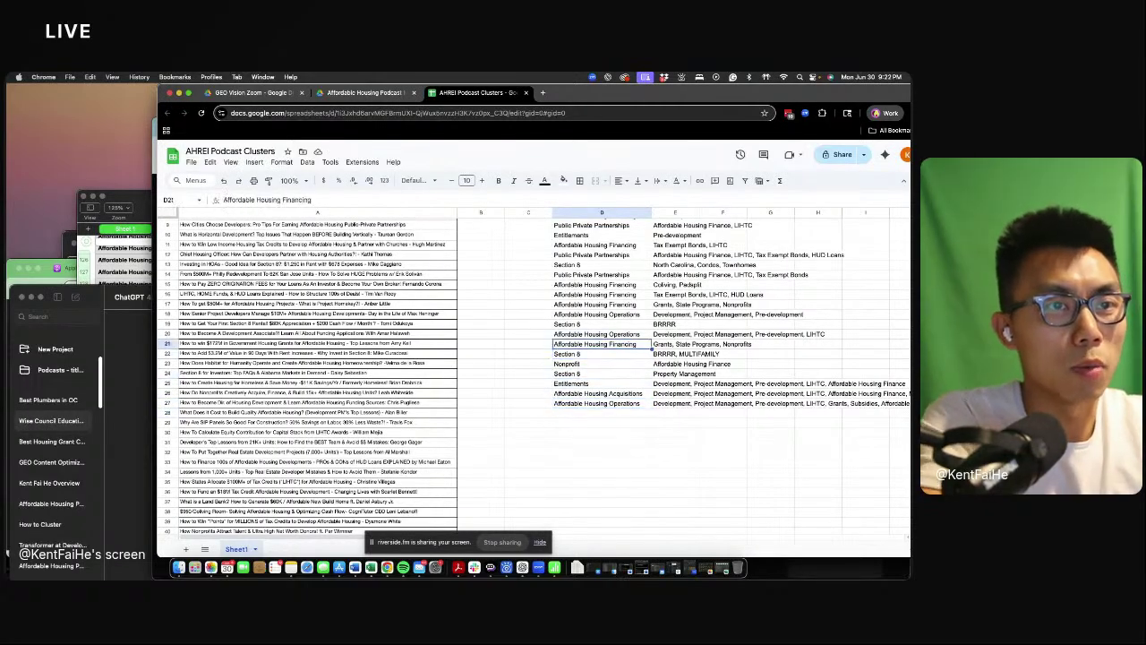
key("shift+Right")
key("ctrl+c")
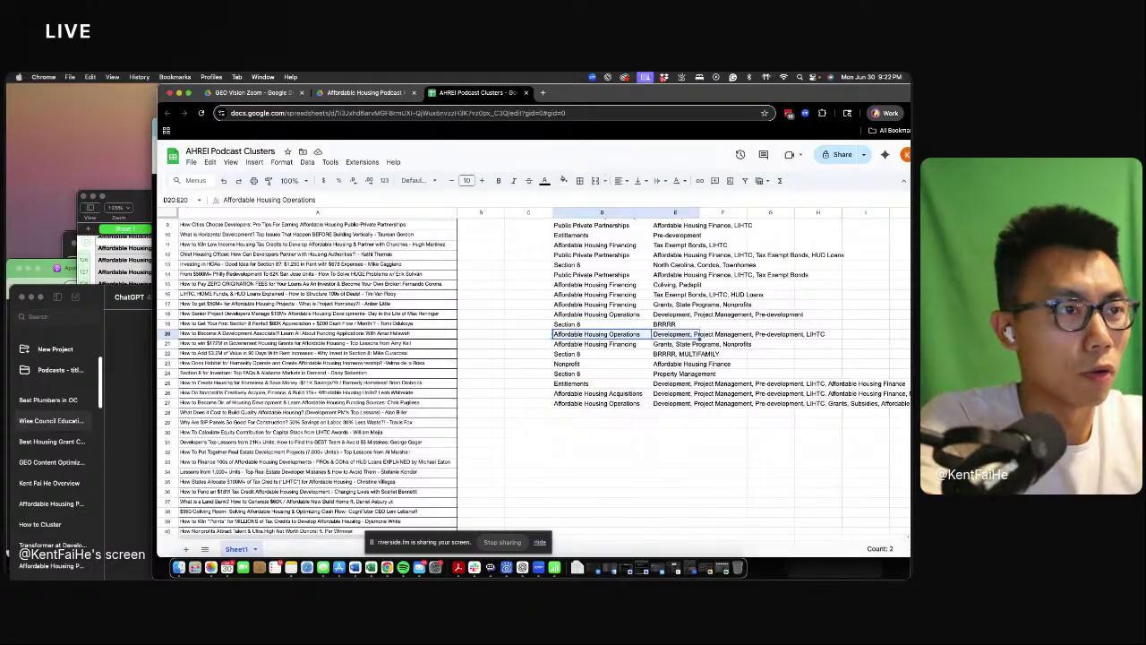
key("Down")
key("Down")
key("Down")
key("Down")
key("Down")
key("Down")
key("Down")
key("Down")
key("ctrl+v")
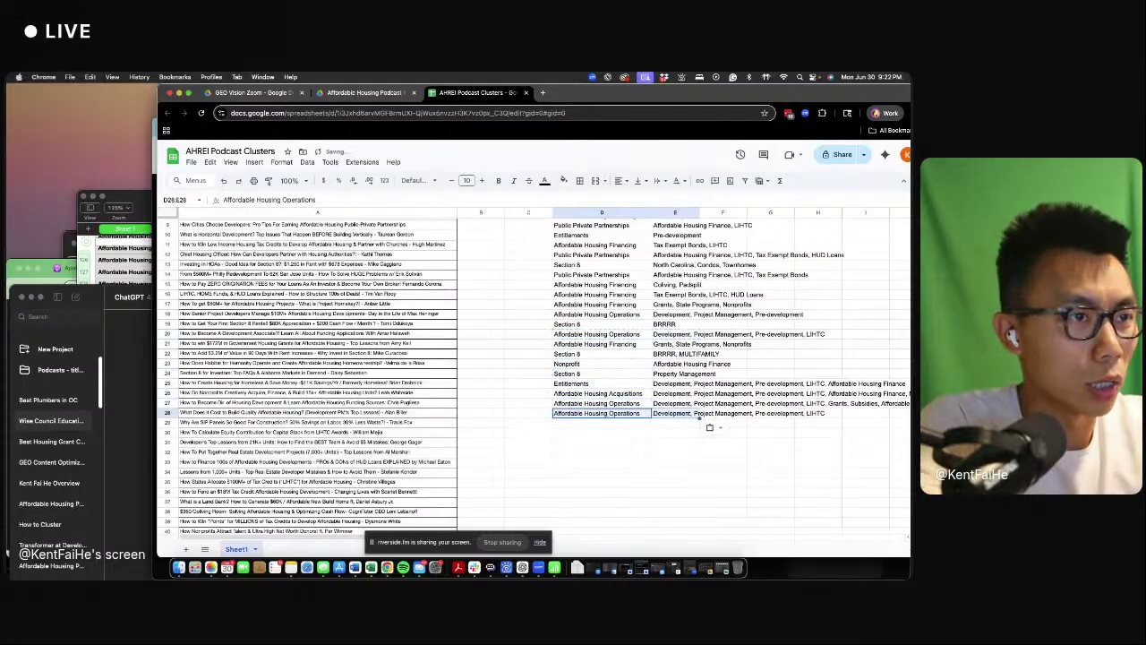
key("Down")
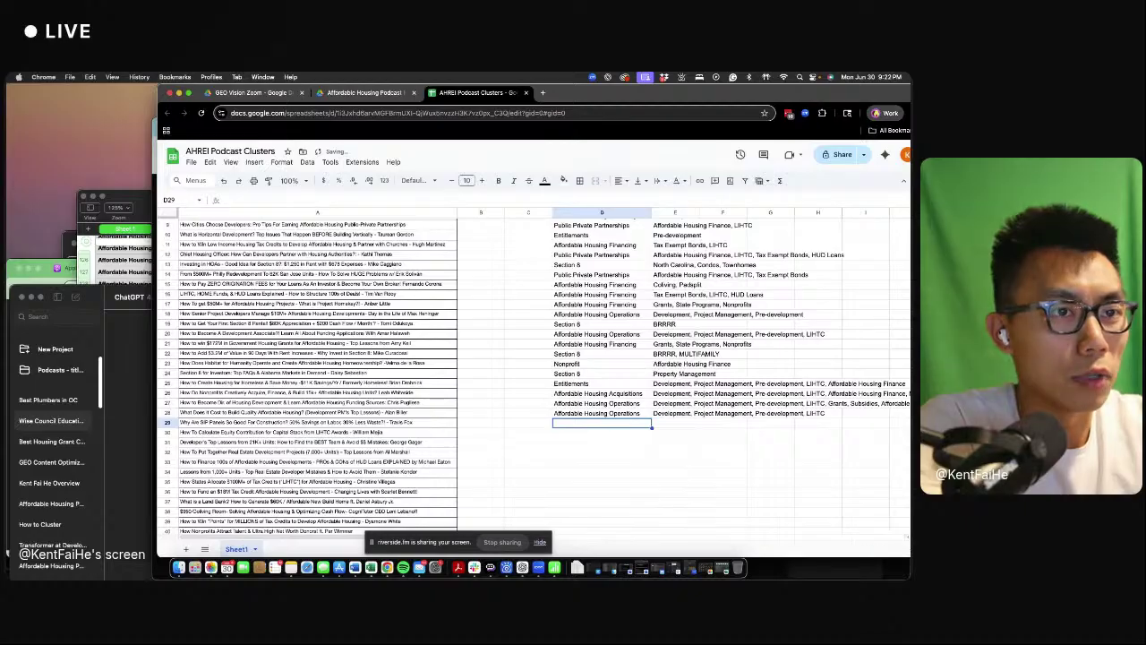
key("ctrl+v")
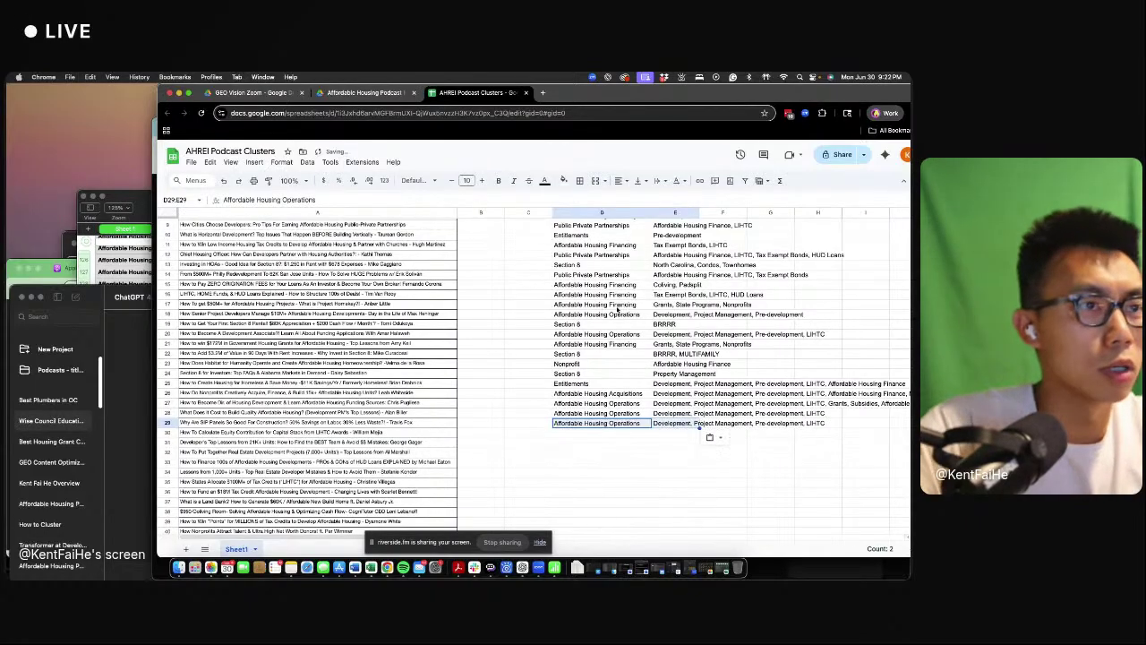
- Replace the tags after Development in E29 with Construction, Affordable Housing Construction, Project Management
key("Right")
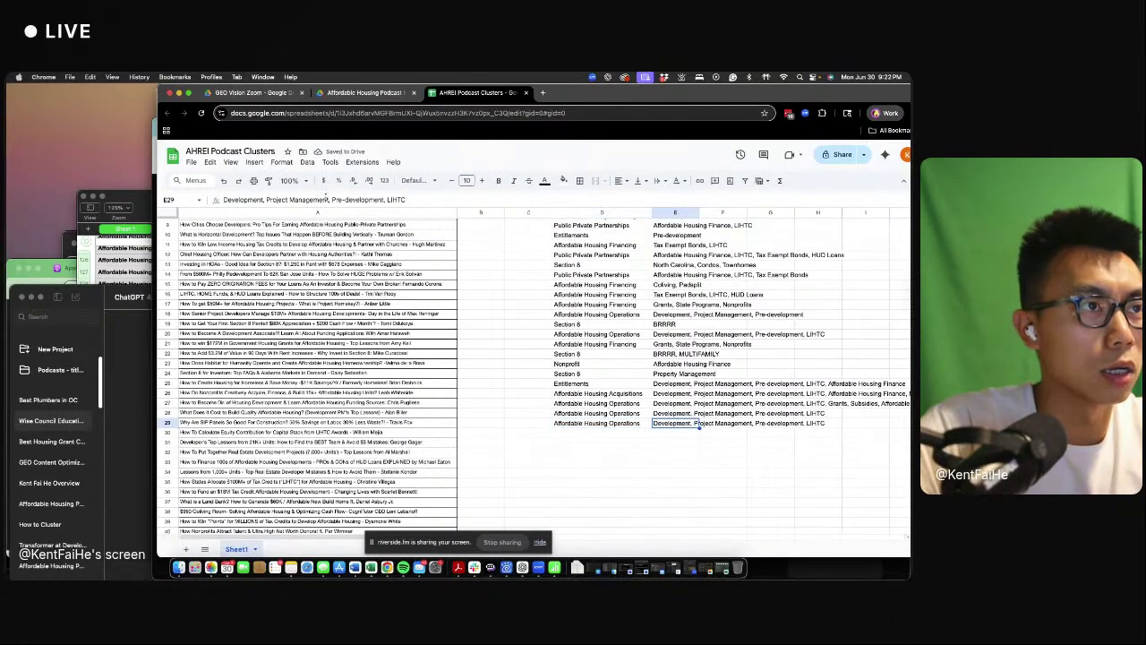
left_click_drag(406, 200, 267, 199)
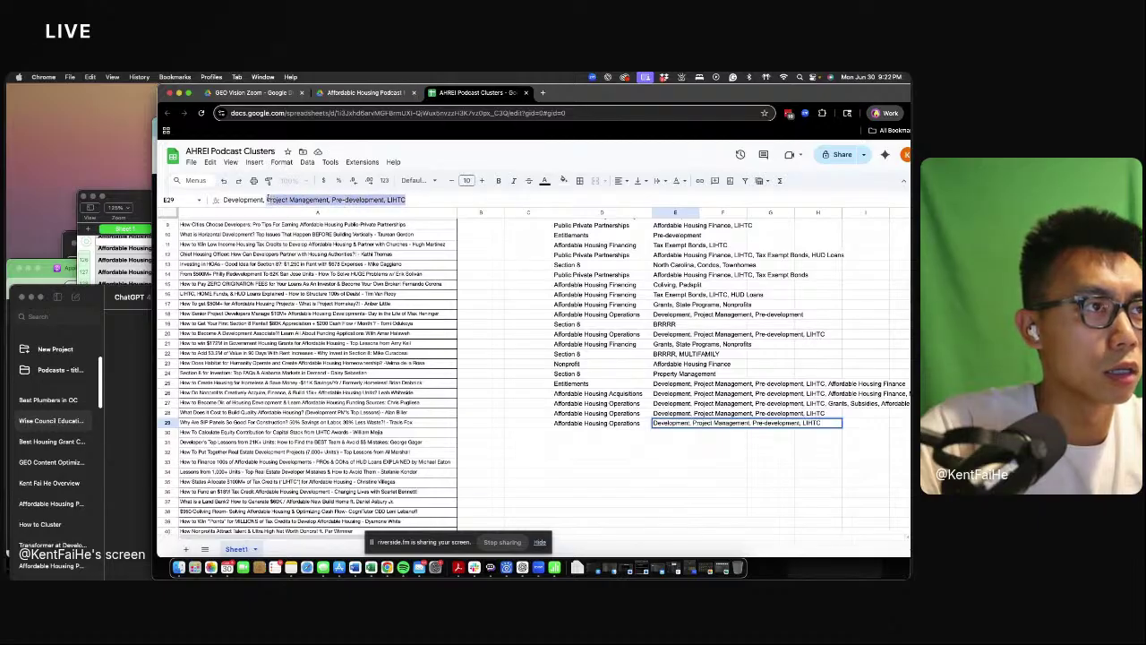
type("Constru")
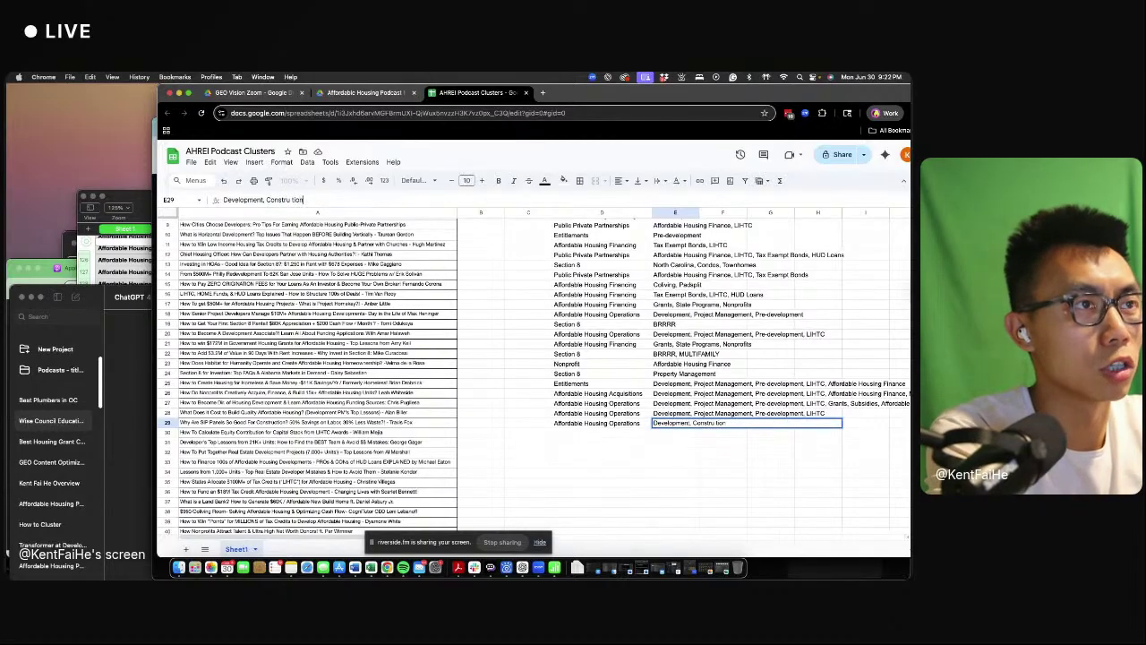
type("ction")
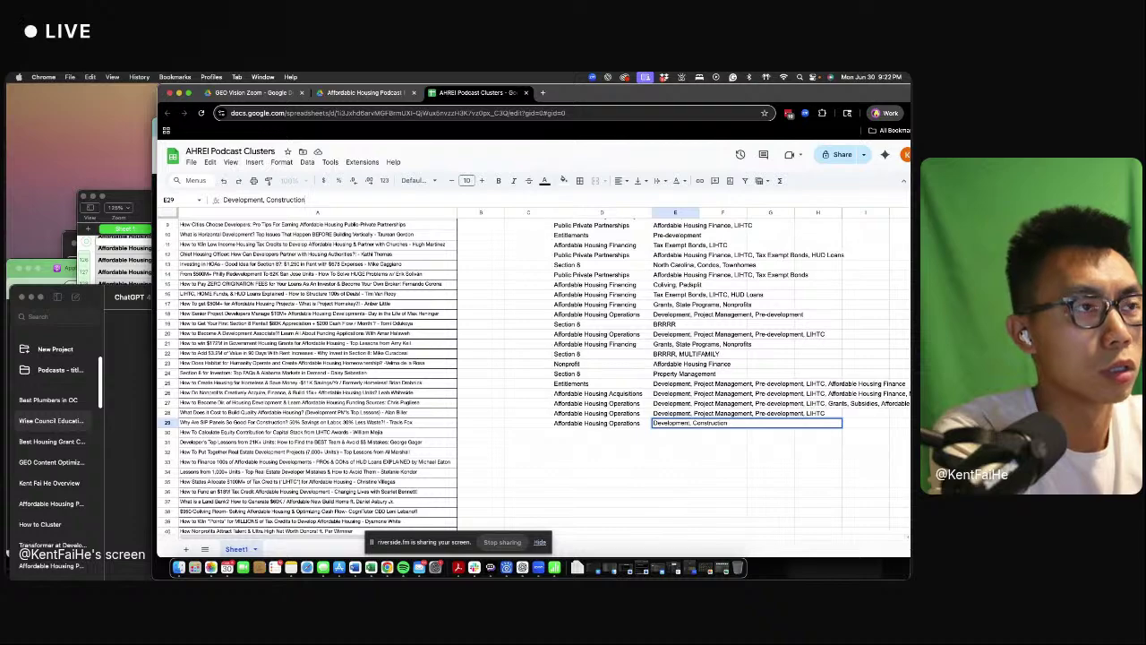
type(", ")
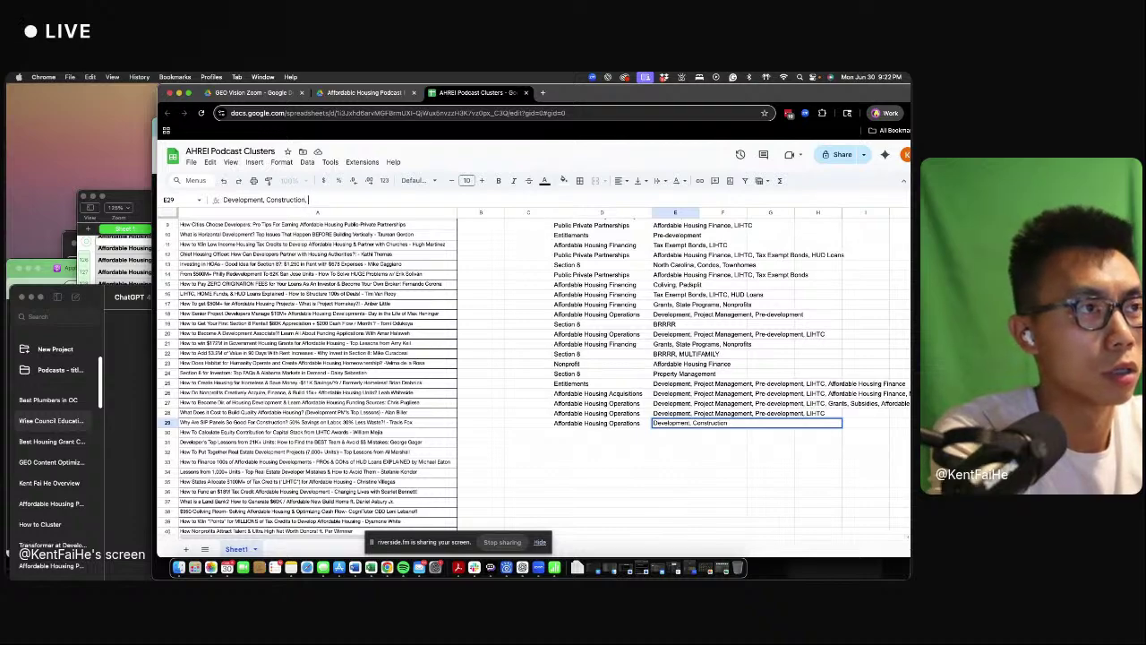
type("Affordabl")
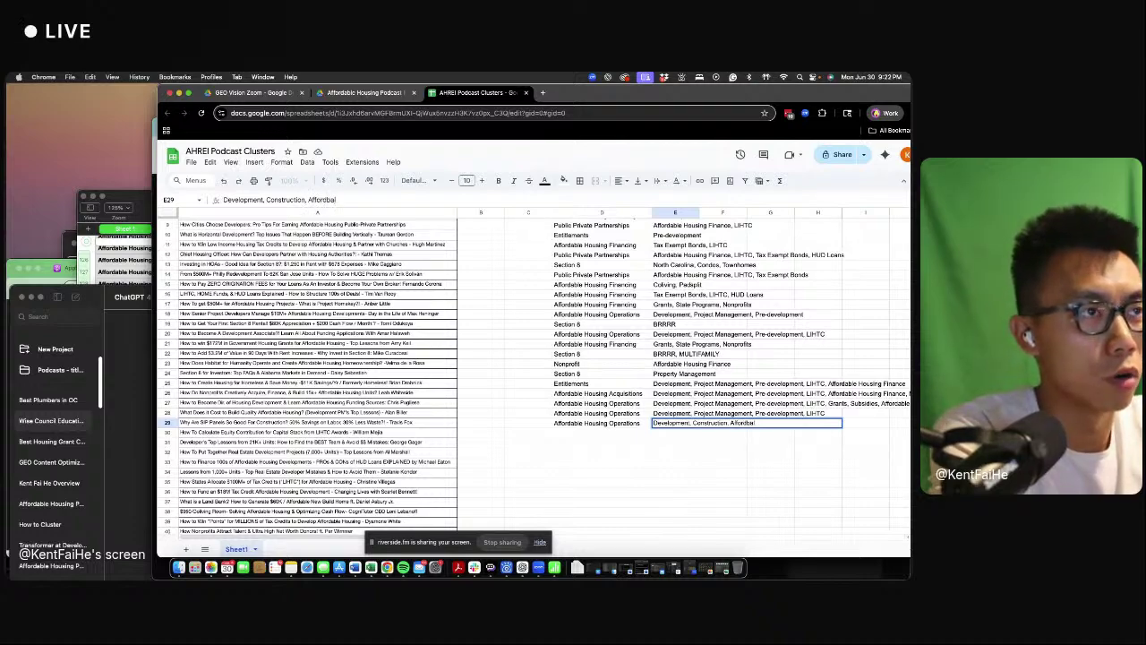
type("e Hou")
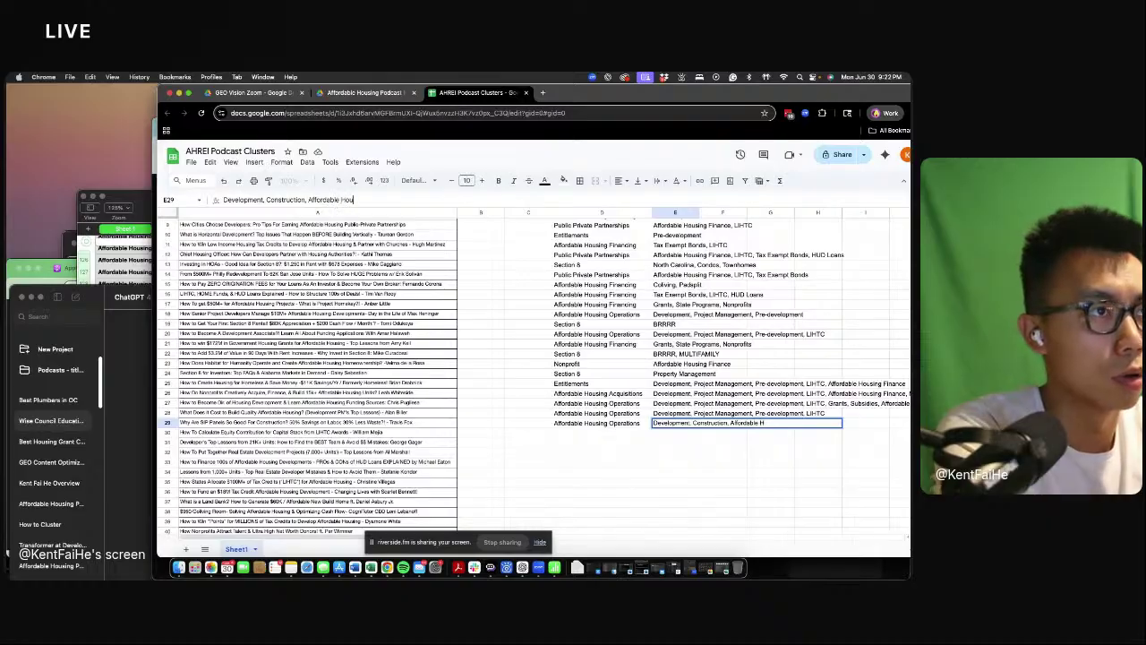
type("sing Construction")
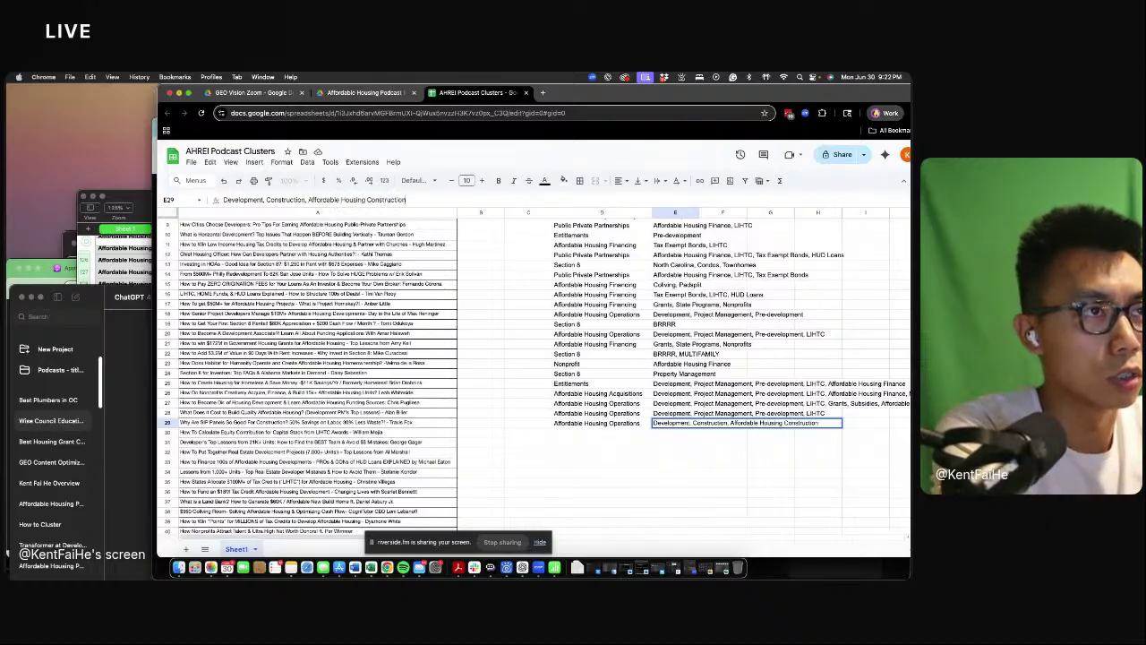
type(", Project Management")
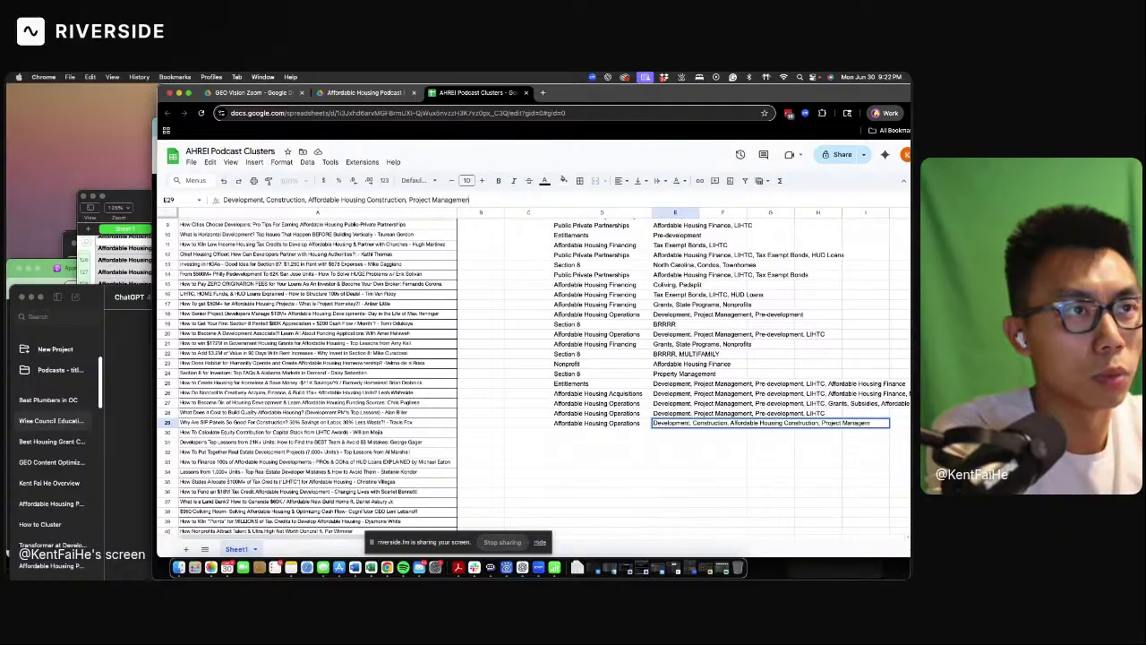
key("Return")
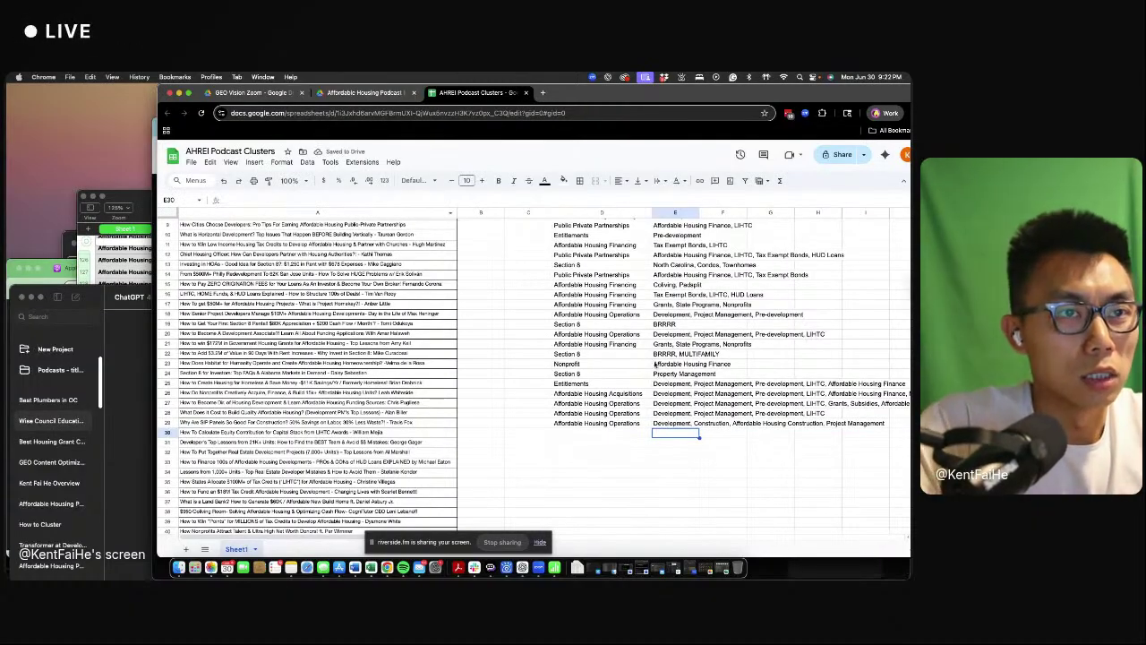
- Copy the Affordable Housing Financing theme and its tags from D16:E16 into D30:E30
left_click(670, 285)
left_click_drag(668, 292, 622, 297)
key("super+c")
left_click(620, 434)
key("super+v")
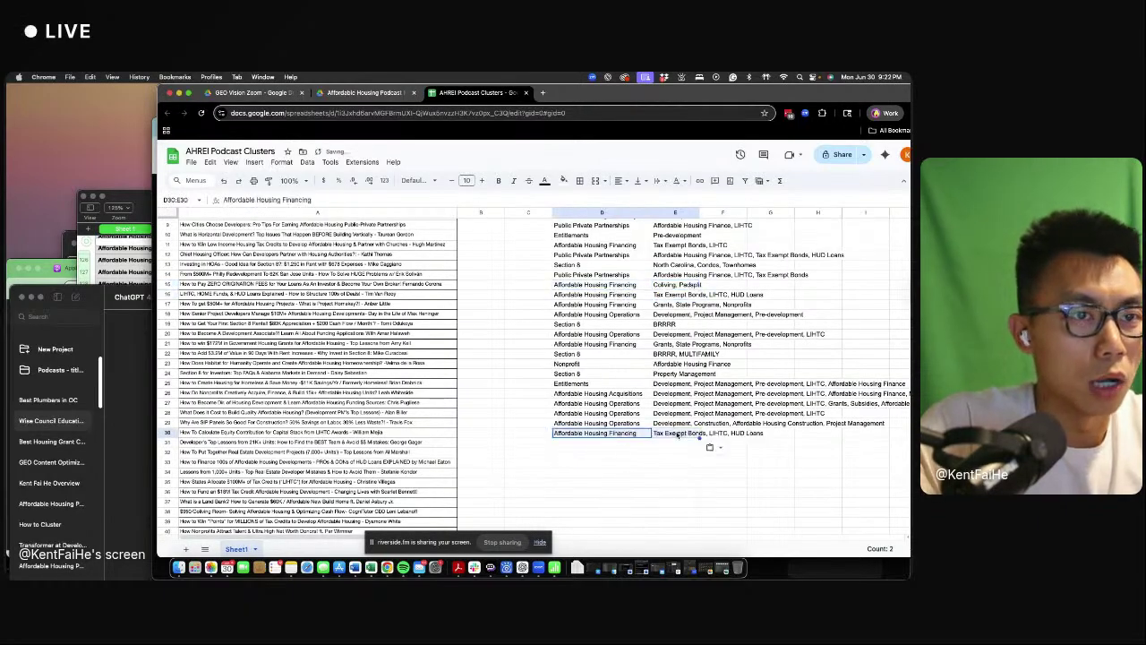
- Remove HUD Loans from the Additional Tags in E30, leaving Tax Exempt Bonds, LIHTC
left_click(678, 436)
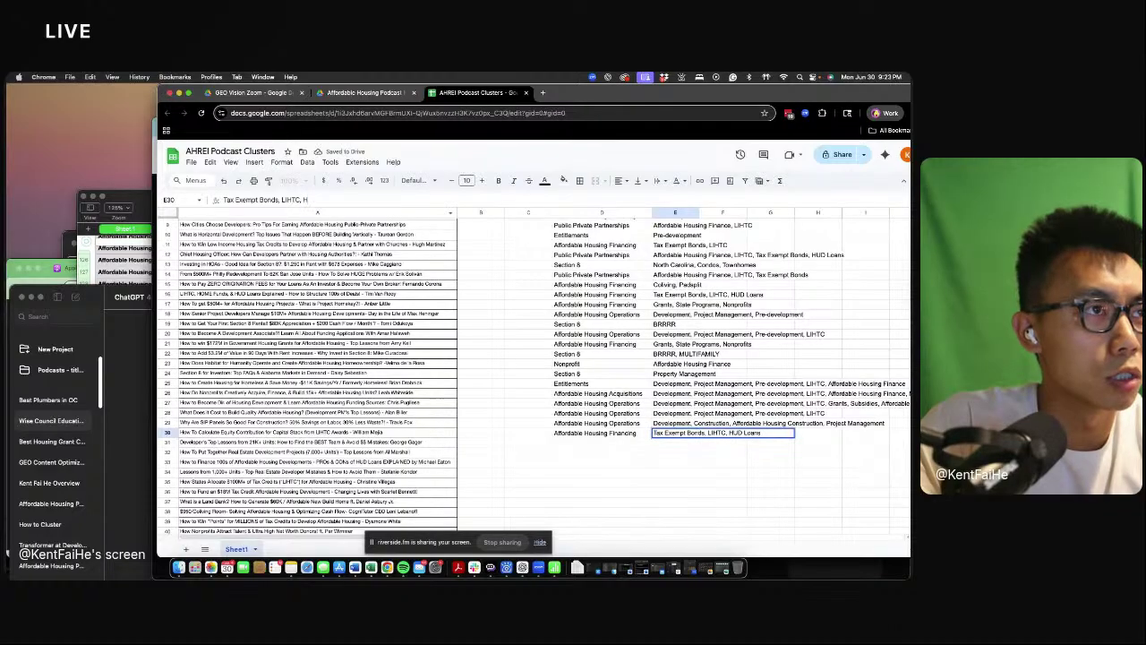
key("BackSpace")
key("BackSpace")
key("BackSpace")
key("BackSpace")
key("BackSpace")
key("BackSpace")
key("BackSpace")
key("BackSpace")
key("BackSpace")
key("BackSpace")
key("BackSpace")
key("Return")
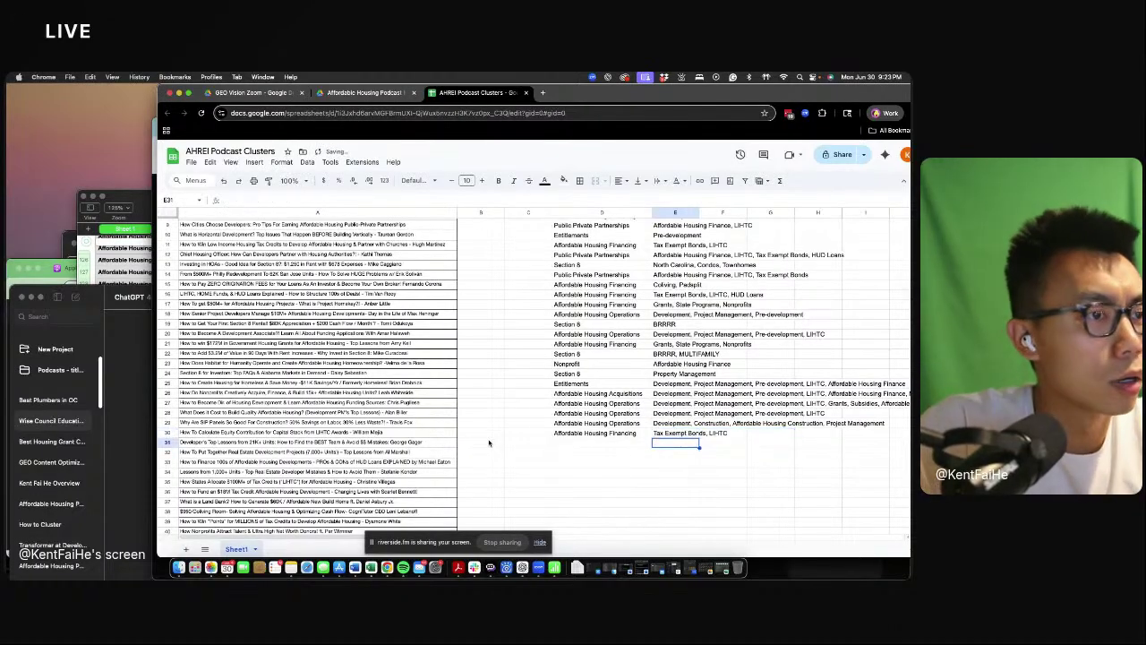
- Copy the Affordable Housing Operations theme and its tags from D18:E18 into D31:E31
left_click(597, 444)
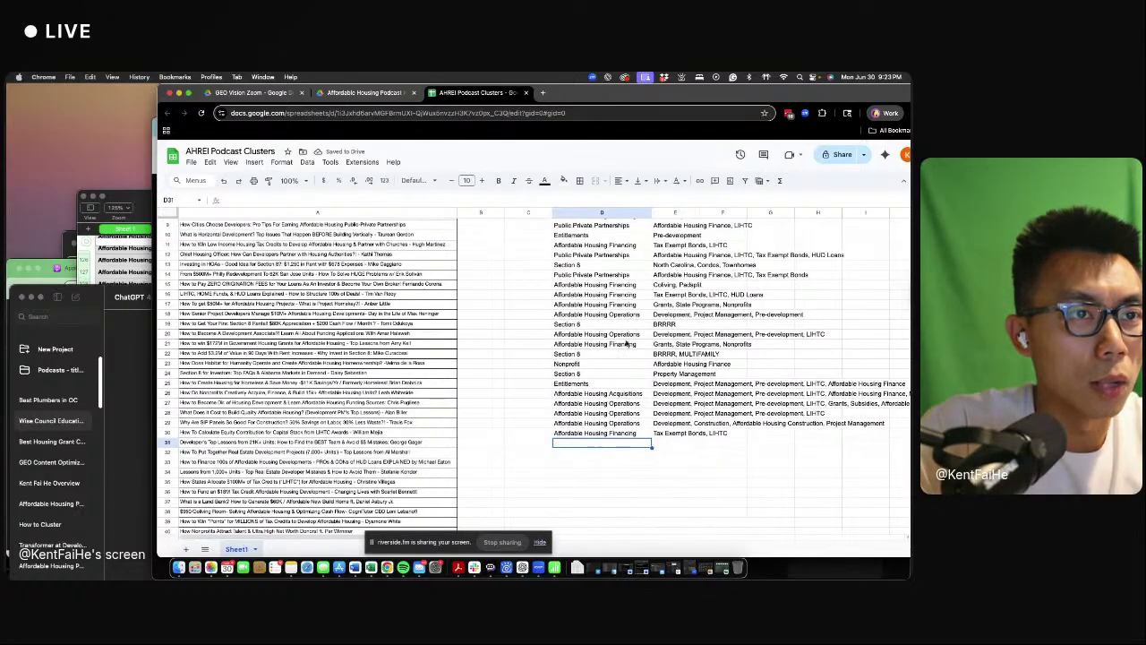
left_click_drag(619, 394, 662, 396)
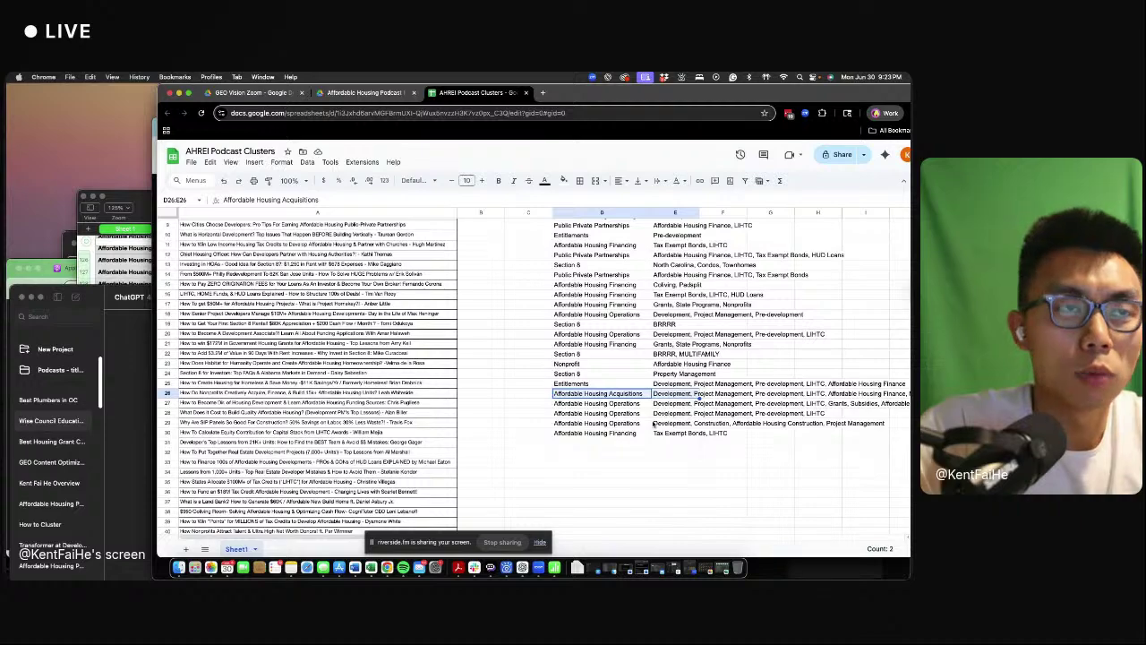
left_click_drag(618, 314, 663, 315)
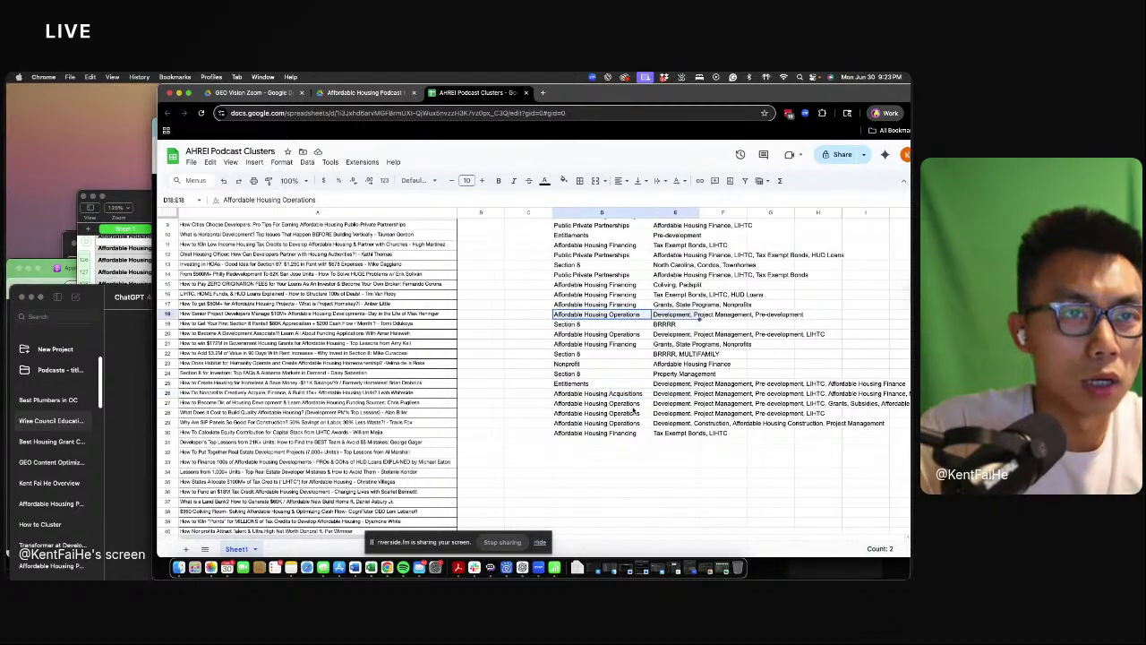
left_click(620, 443)
key("super+v")
- Append Teambuilding to the Additional Tags in E31, after Pre-development
left_click(690, 442)
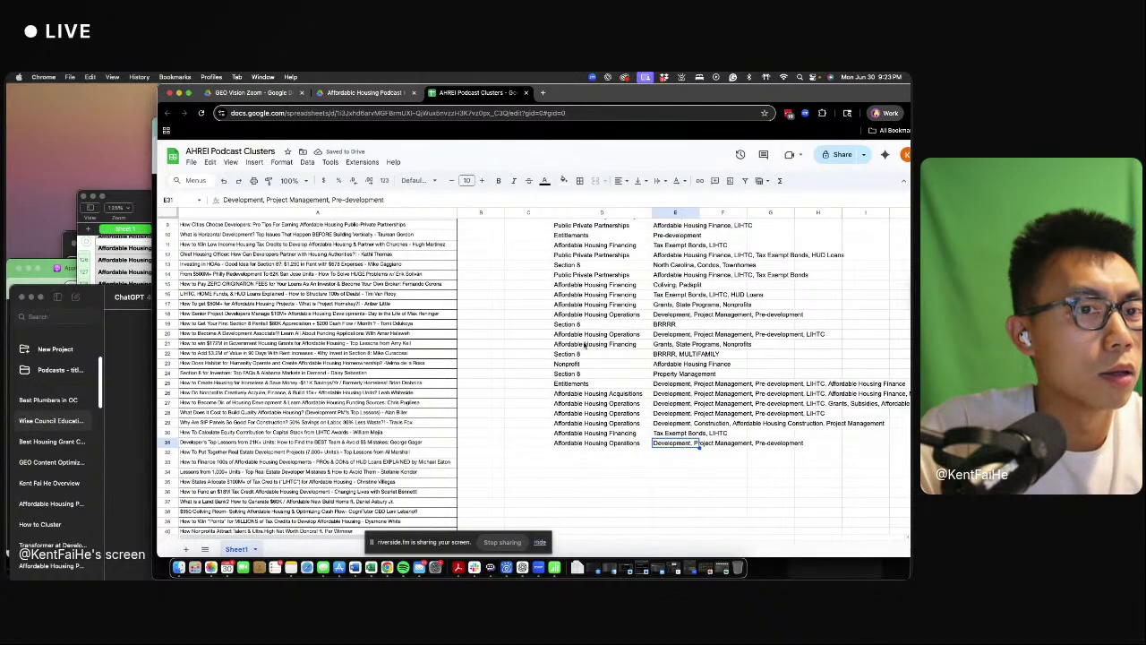
left_click(437, 203)
type(", Team")
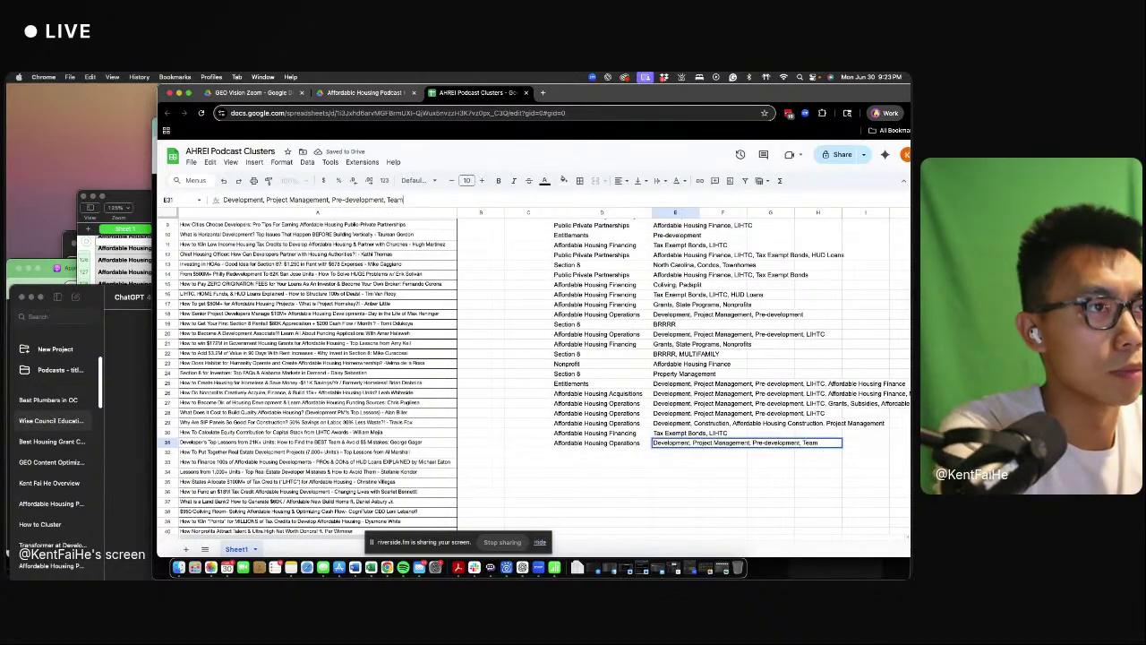
type(" building")
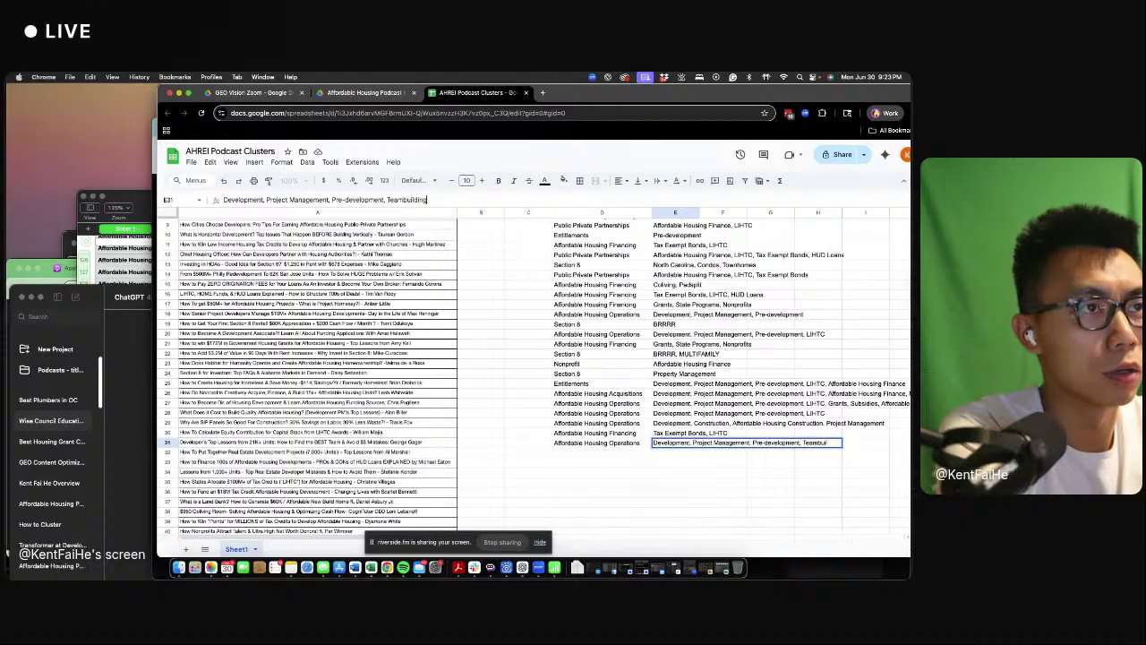
key("Return")
- Commit the edited Additional Tags in E31 and go to the empty theme cell D32
key("Up")
key("Left")
key("Down")
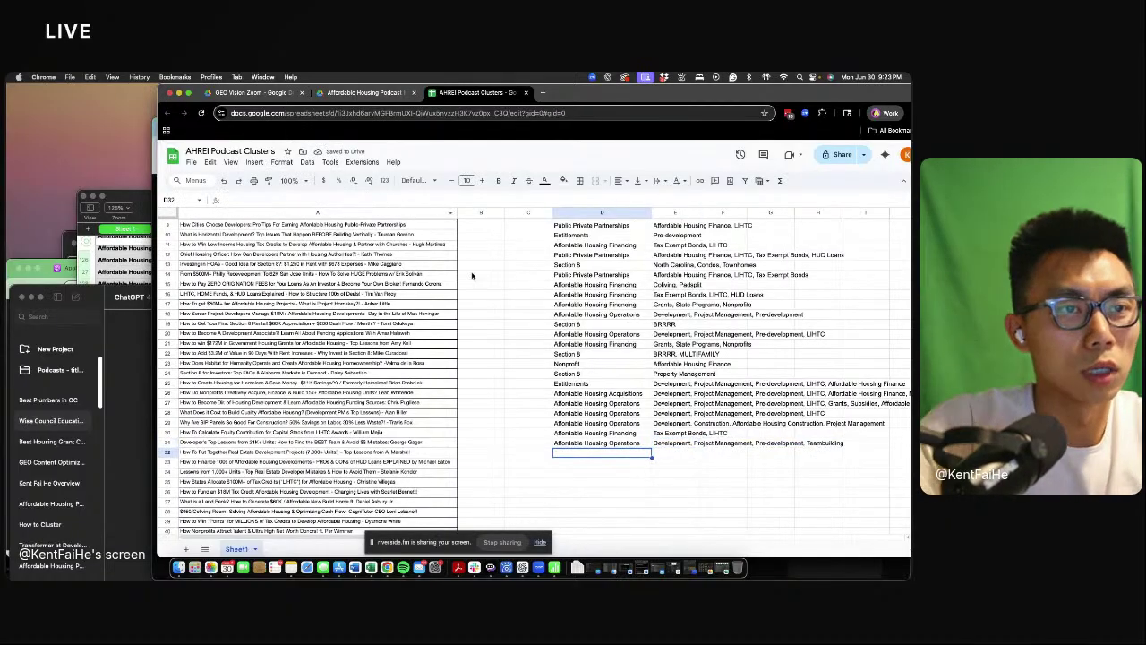
left_click_drag(635, 396, 694, 396)
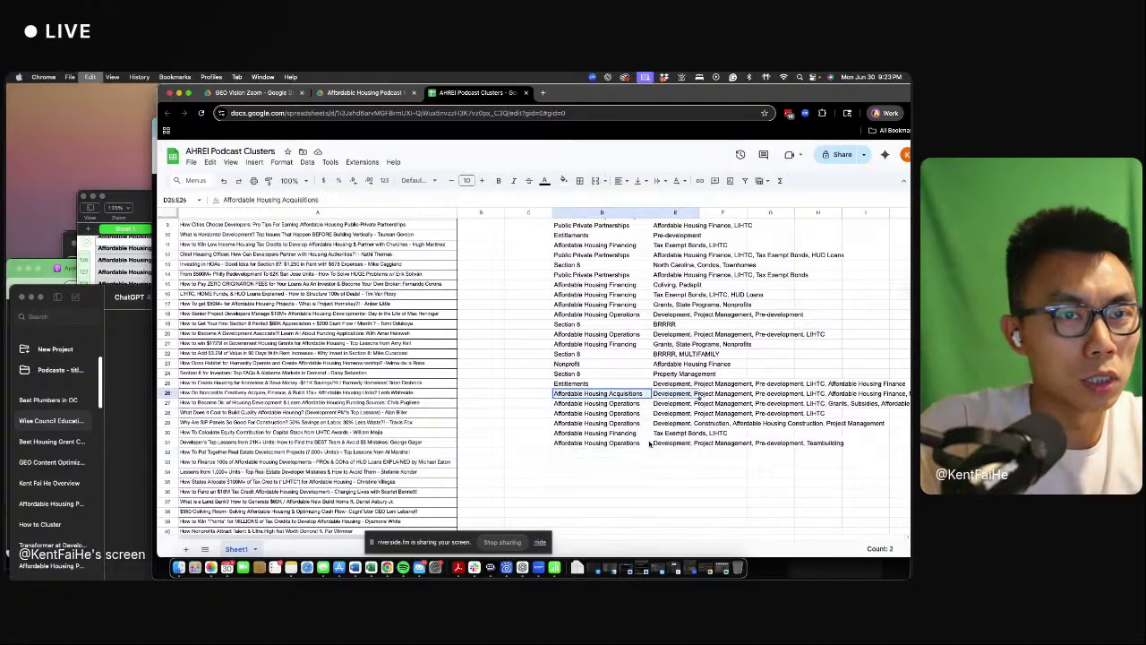
key("super+v")
left_click(604, 454)
key("super+b")
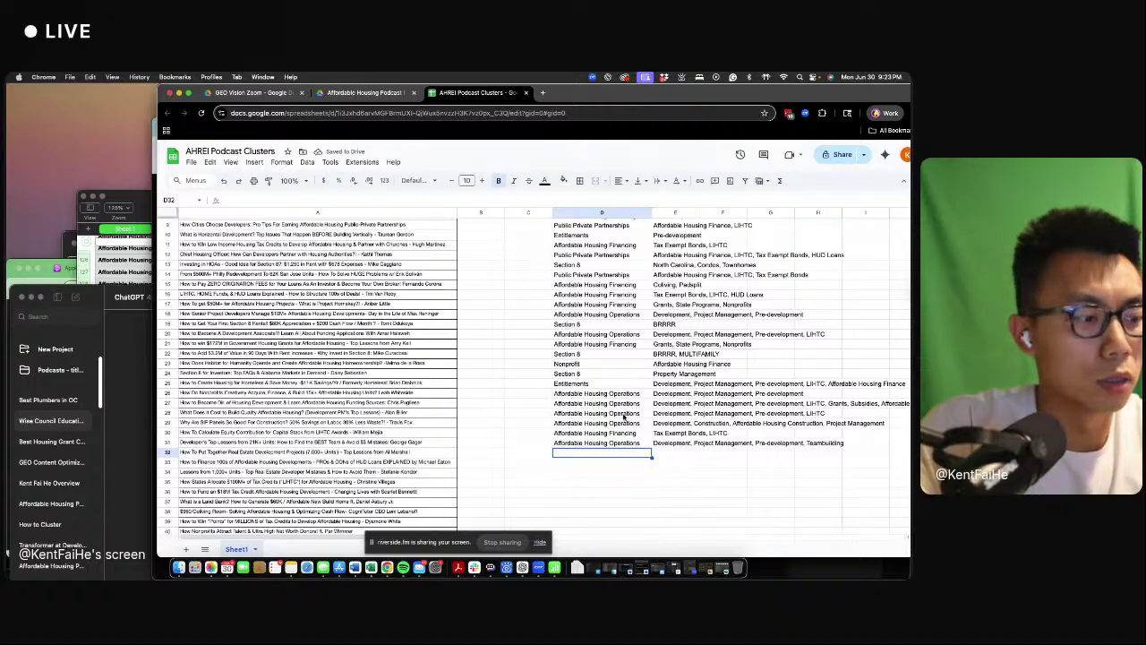
left_click(624, 413)
key("super+z")
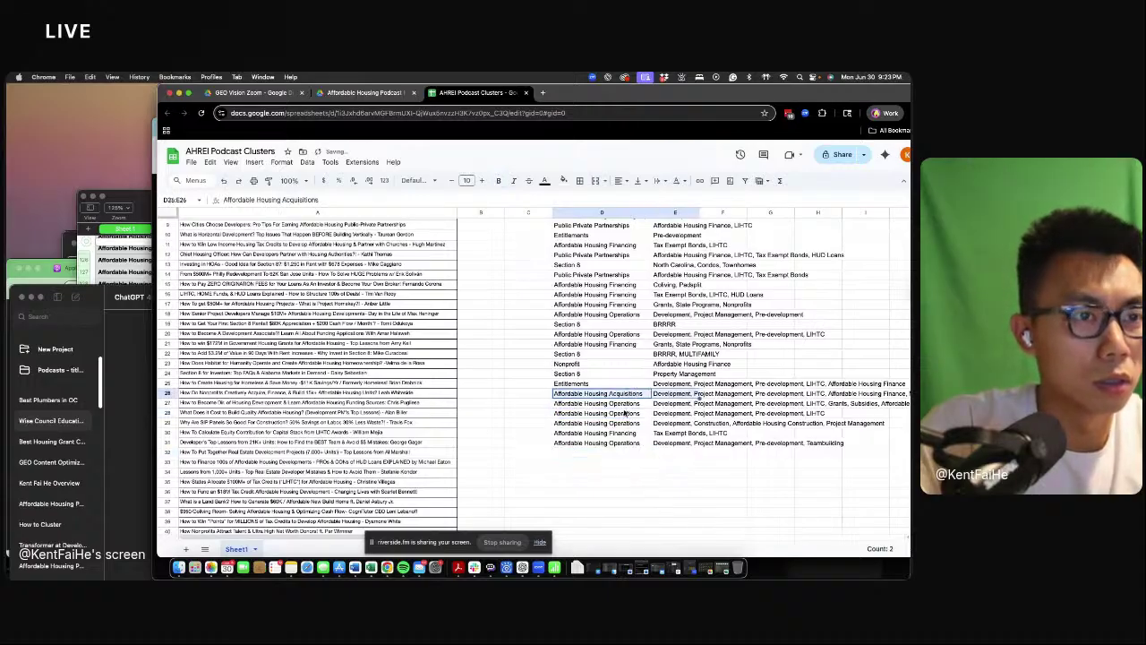
- Copy the Affordable Housing Acquisitions theme and its tags from D26:E26 into D32:E32
key("super+c")
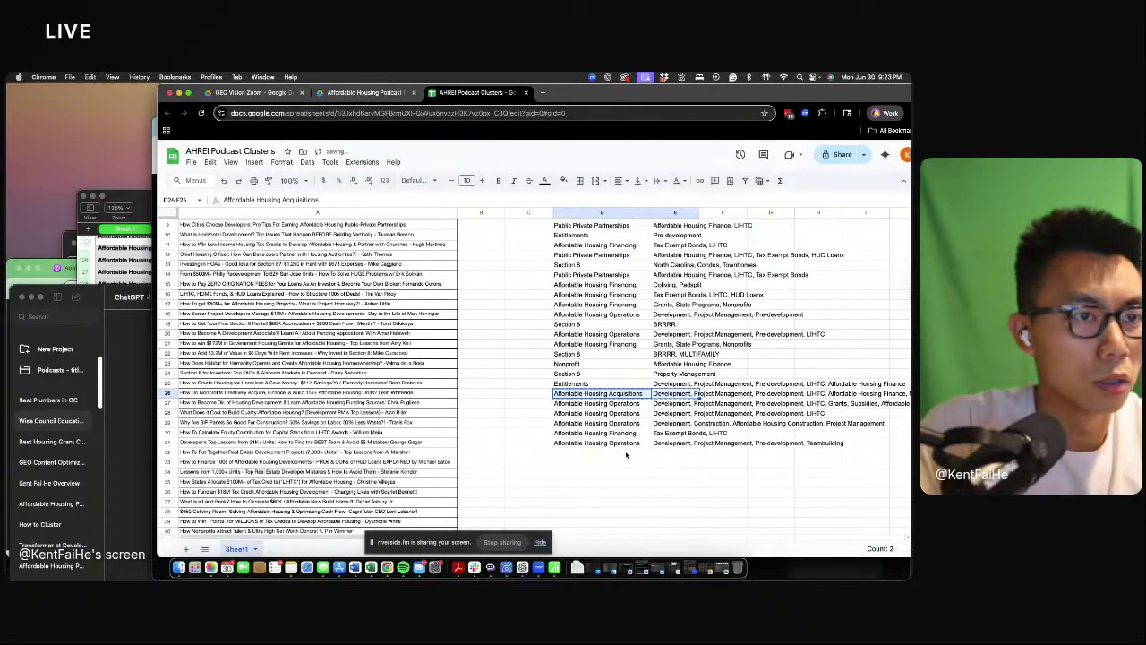
left_click(617, 453)
key("super+v")
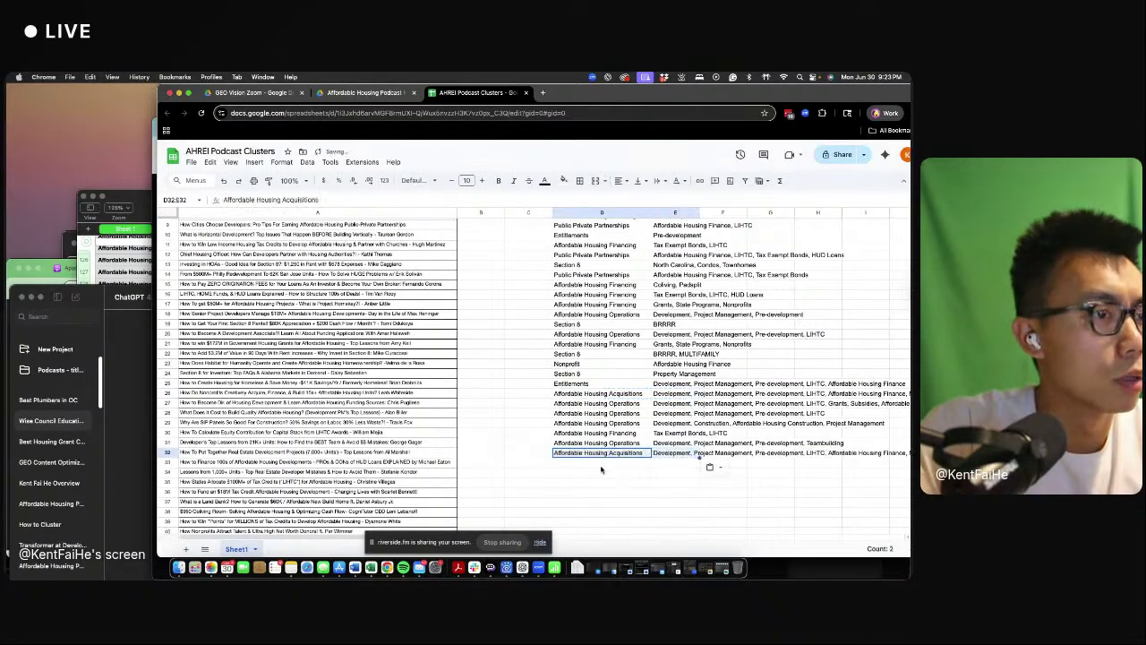
- Copy the Affordable Housing Financing theme and its tags from D16:E16 into D33:E33
left_click(599, 464)
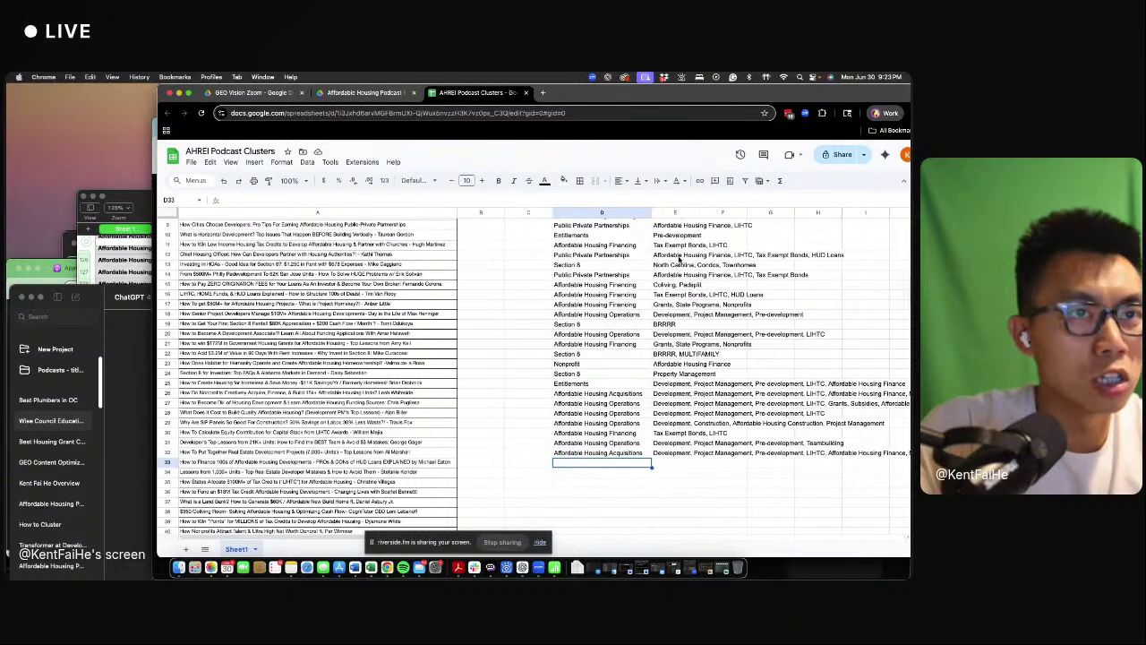
left_click_drag(678, 258, 641, 257)
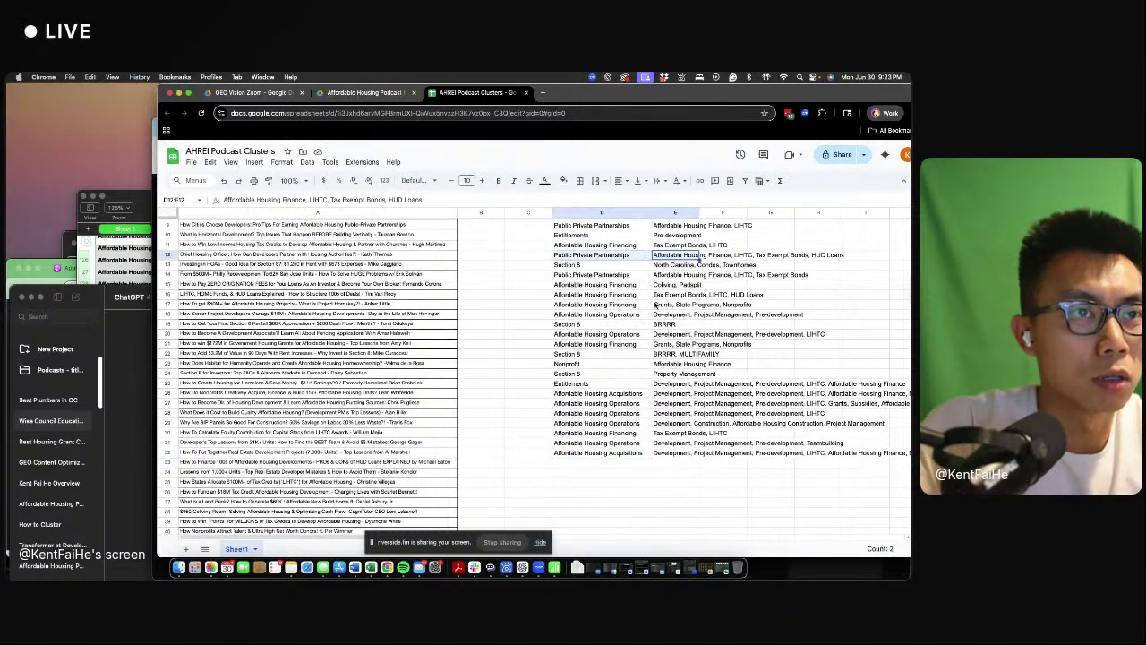
left_click_drag(618, 295, 680, 295)
key("ctrl+c")
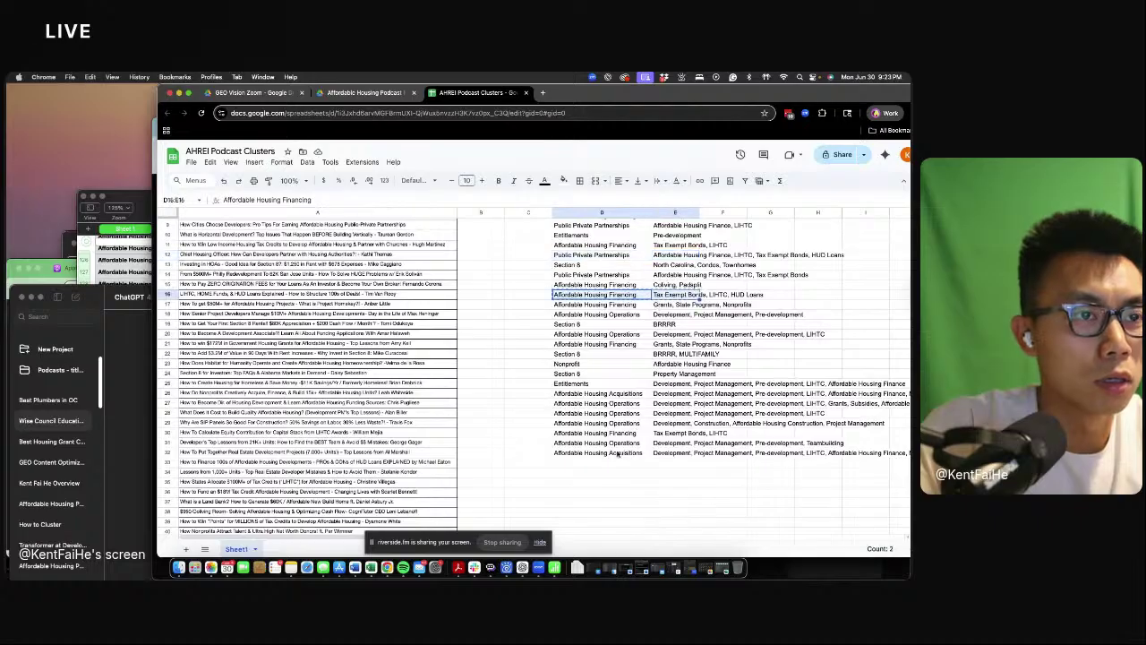
left_click(613, 469)
left_click(614, 463)
key("ctrl+v")
- Remove Tax Exempt Bonds and LIHTC from the Additional Tags in E33, leaving only HUD Loans
left_click(676, 465)
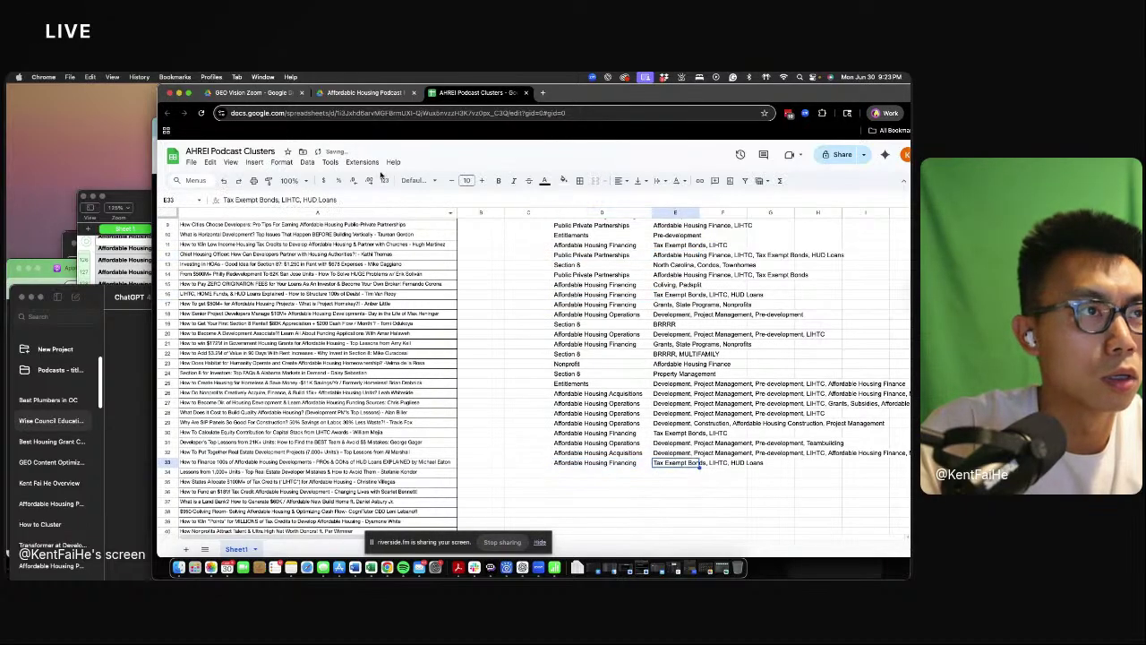
left_click(302, 200)
key("BackSpace")
key("BackSpace")
key("BackSpace")
key("BackSpace")
key("BackSpace")
key("BackSpace")
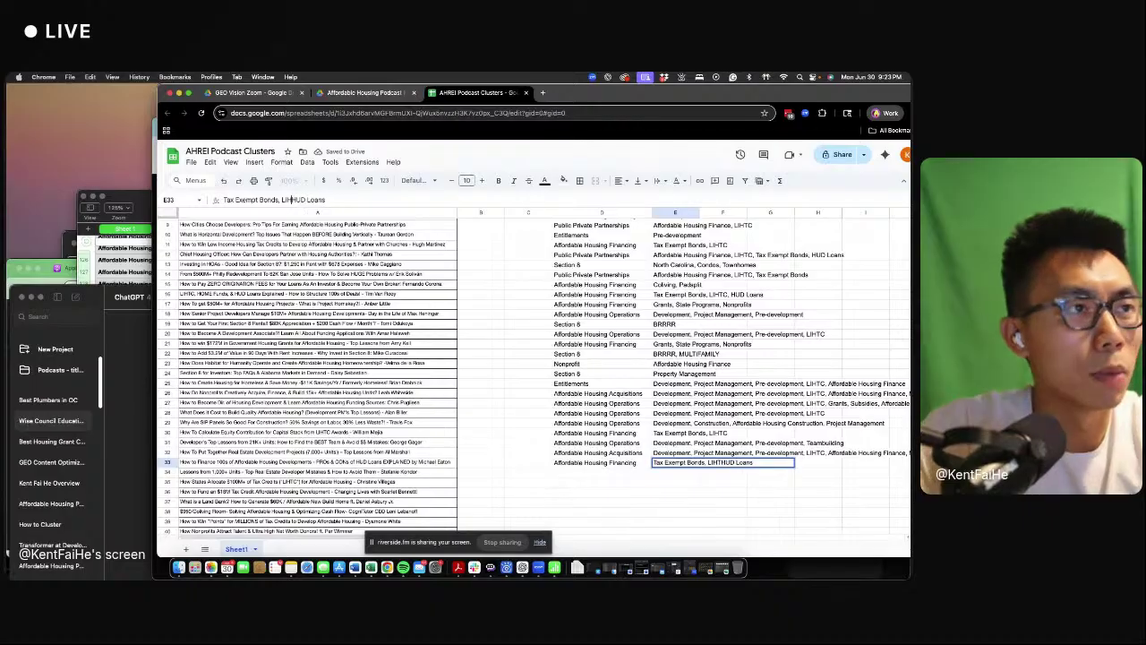
key("BackSpace")
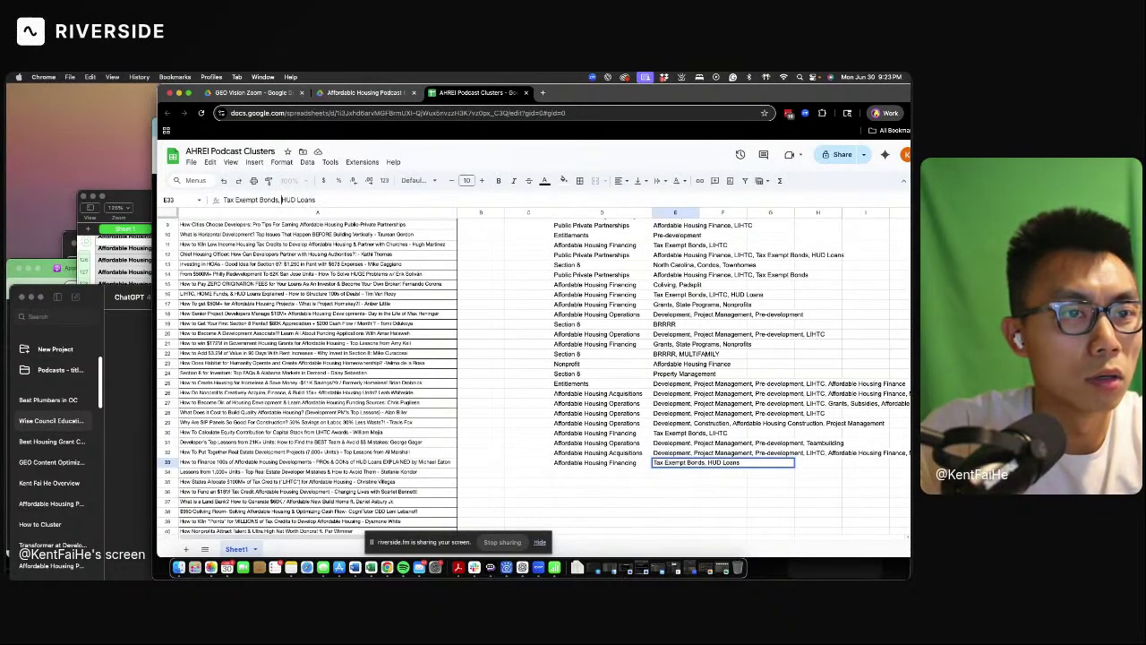
key("BackSpace")
key("BackSpace")
key("BackSpace")
key("BackSpace")
key("BackSpace")
key("BackSpace")
key("BackSpace")
key("BackSpace")
key("BackSpace")
key("BackSpace")
key("BackSpace")
key("BackSpace")
key("BackSpace")
key("BackSpace")
key("BackSpace")
key("BackSpace")
key("BackSpace")
key("BackSpace")
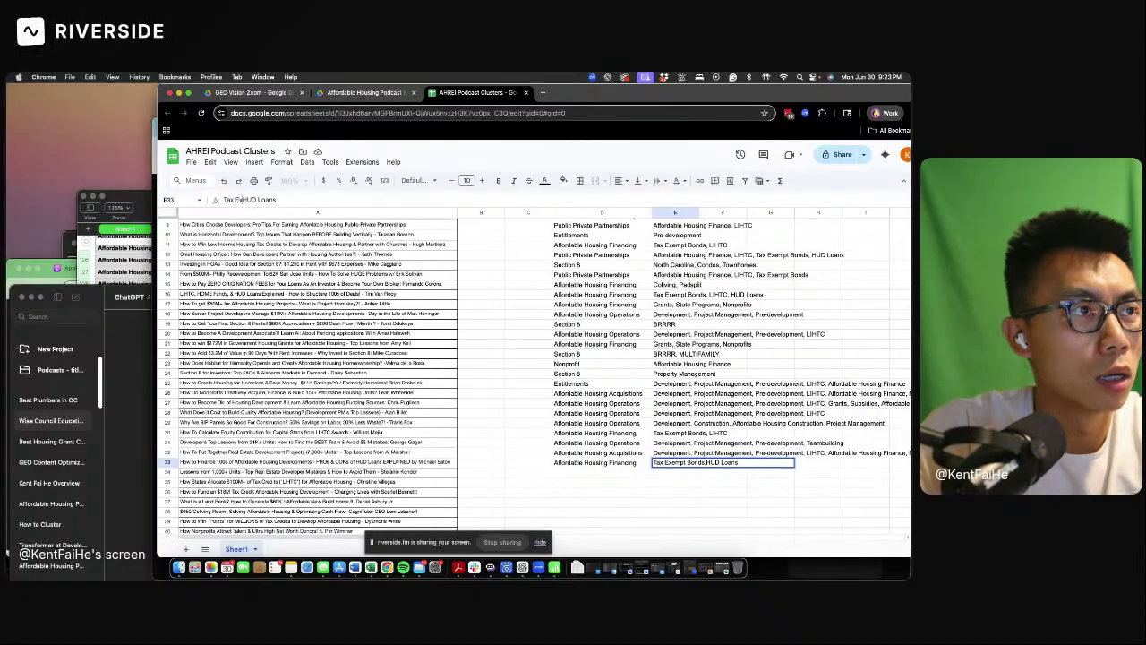
key("Return")
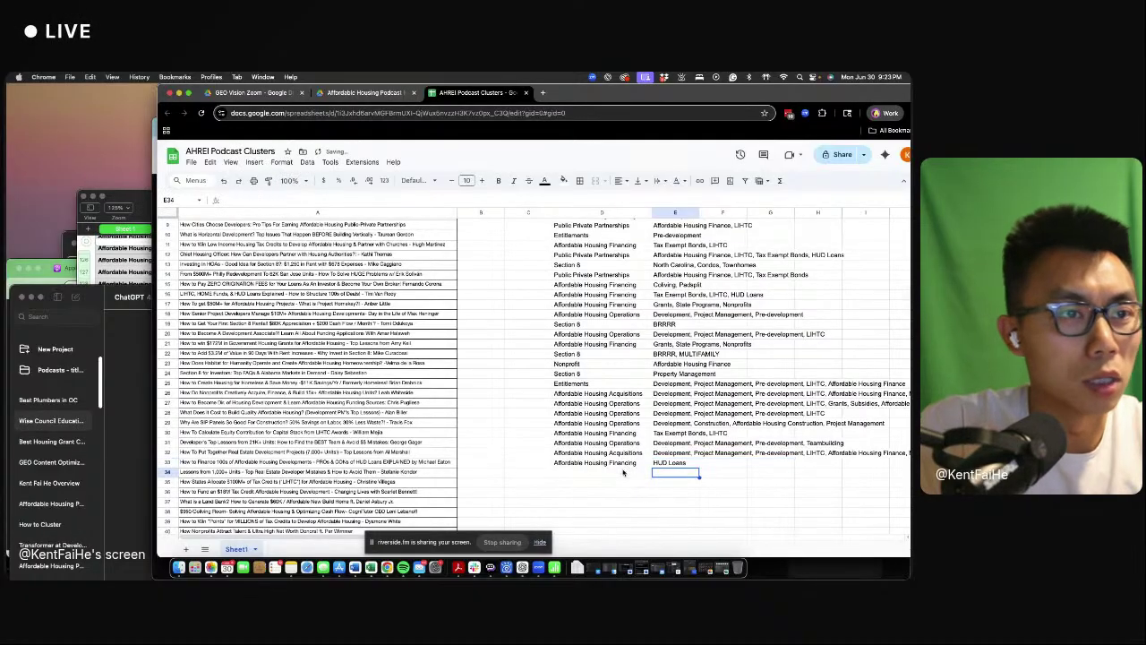
- Copy the Affordable Housing Operations theme and its tags from D27:E27 into D34:E34
left_click(623, 474)
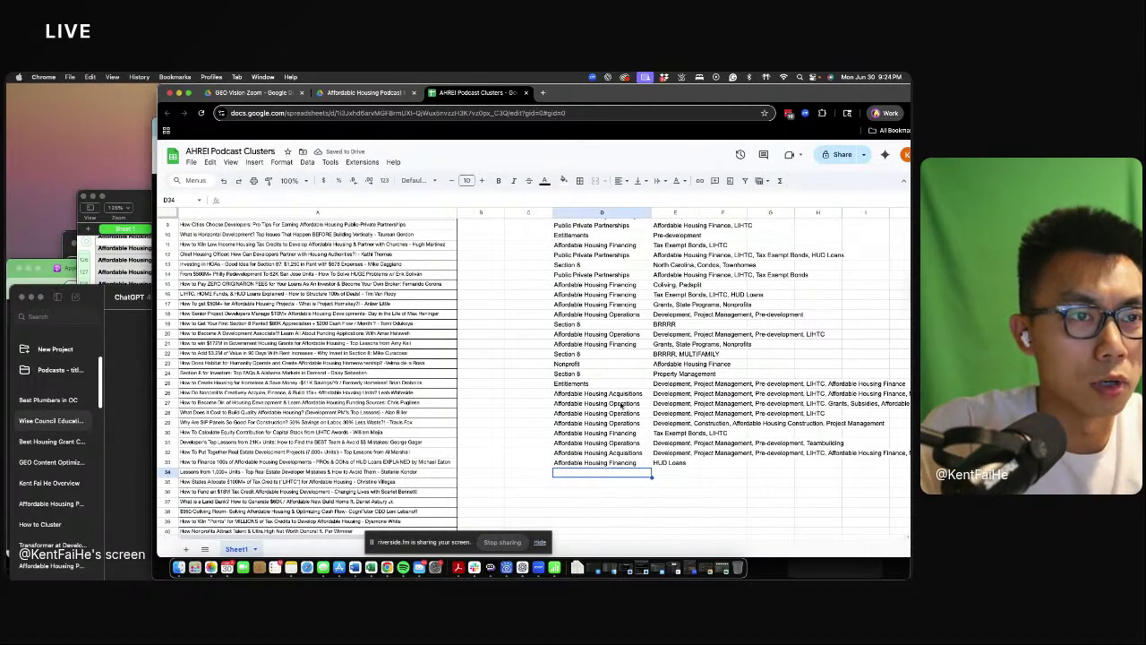
left_click_drag(622, 406, 656, 409)
key("ctrl+c")
left_click(628, 465)
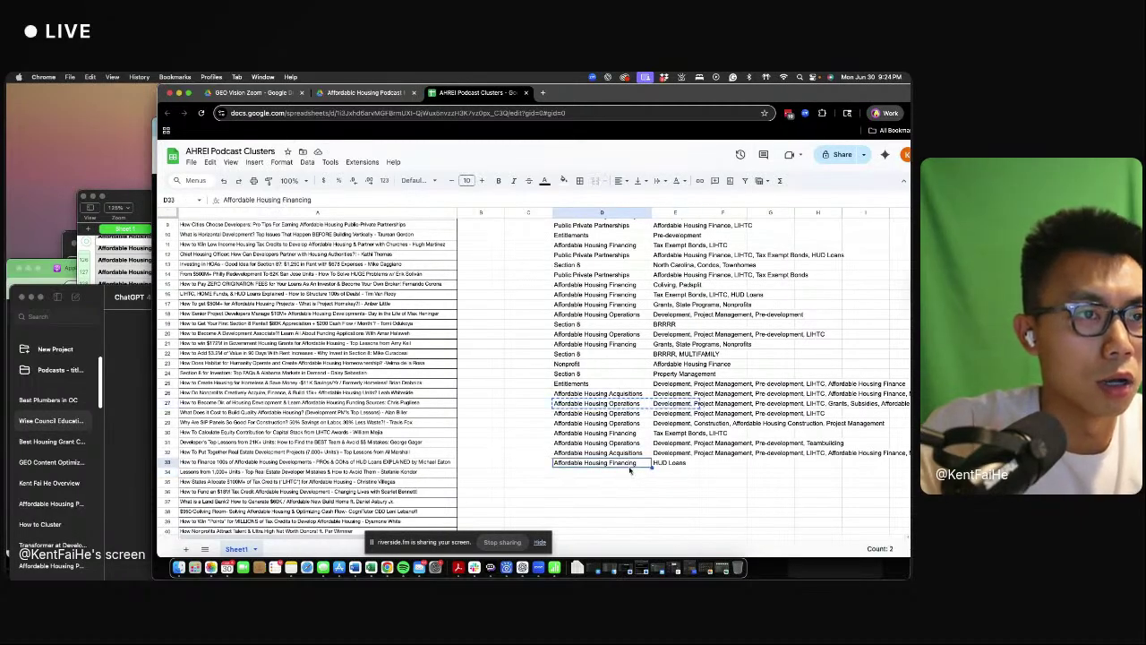
left_click(631, 472)
key("ctrl+v")
- Append Asset Management to the Additional Tags in E34, after Affordable Housing Finance
left_click(689, 472)
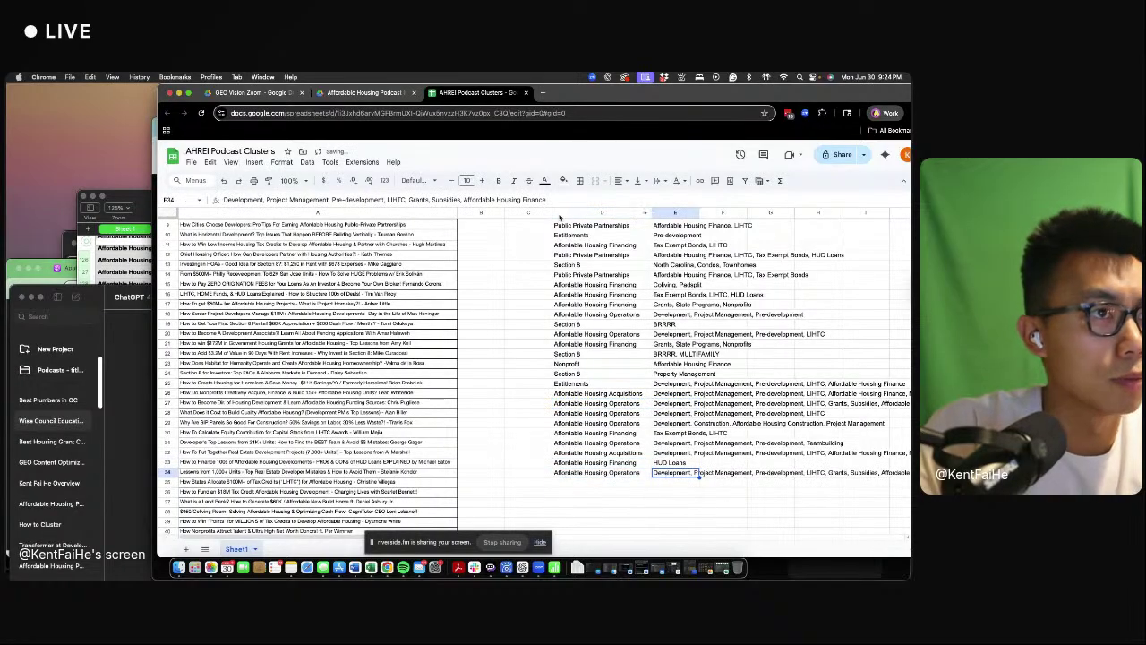
key("Return")
type(", A")
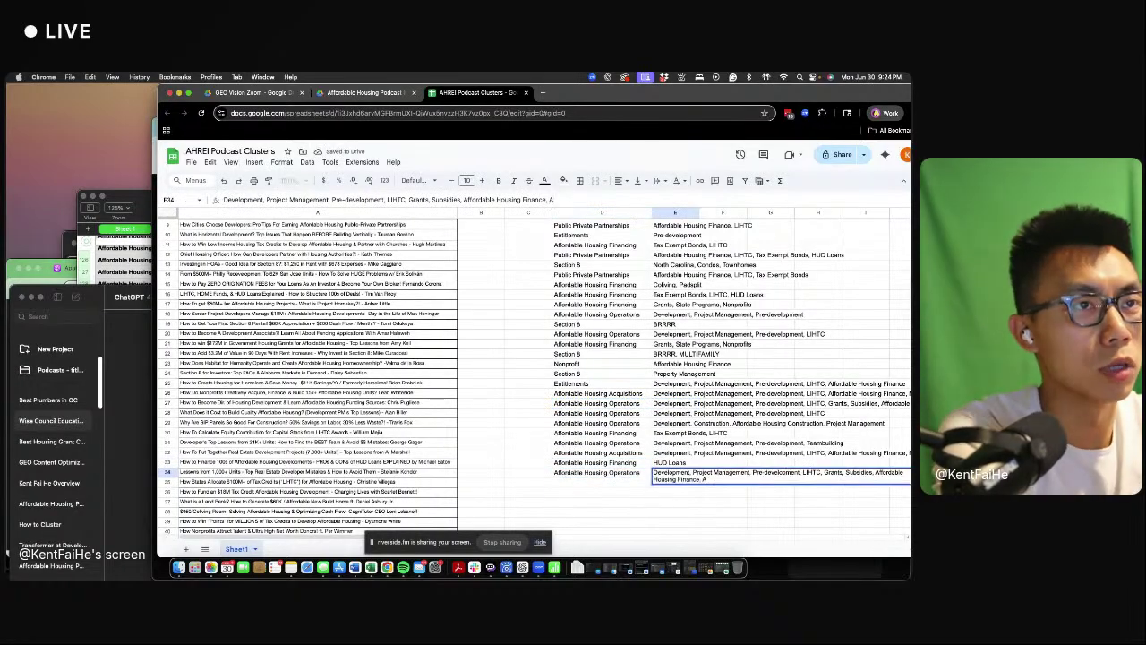
type("sset Manageme")
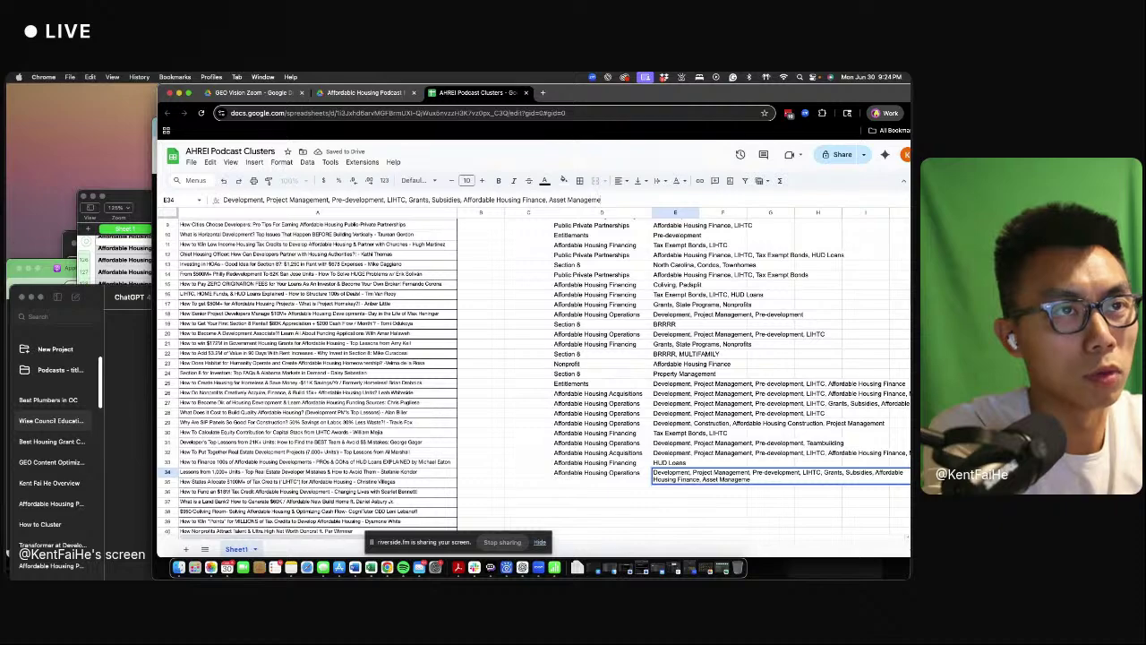
type("nt")
key("Return")
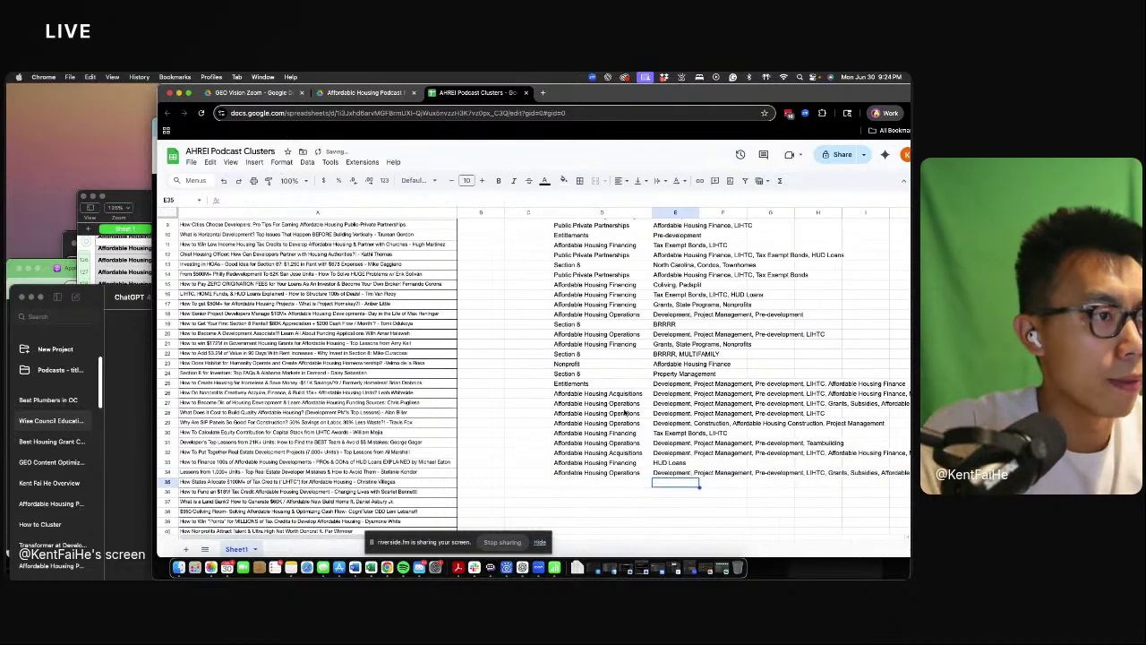
- Copy the Affordable Housing Financing theme and its tags from D30:E30 into D35:E35
scroll(620, 449, "down", 1)
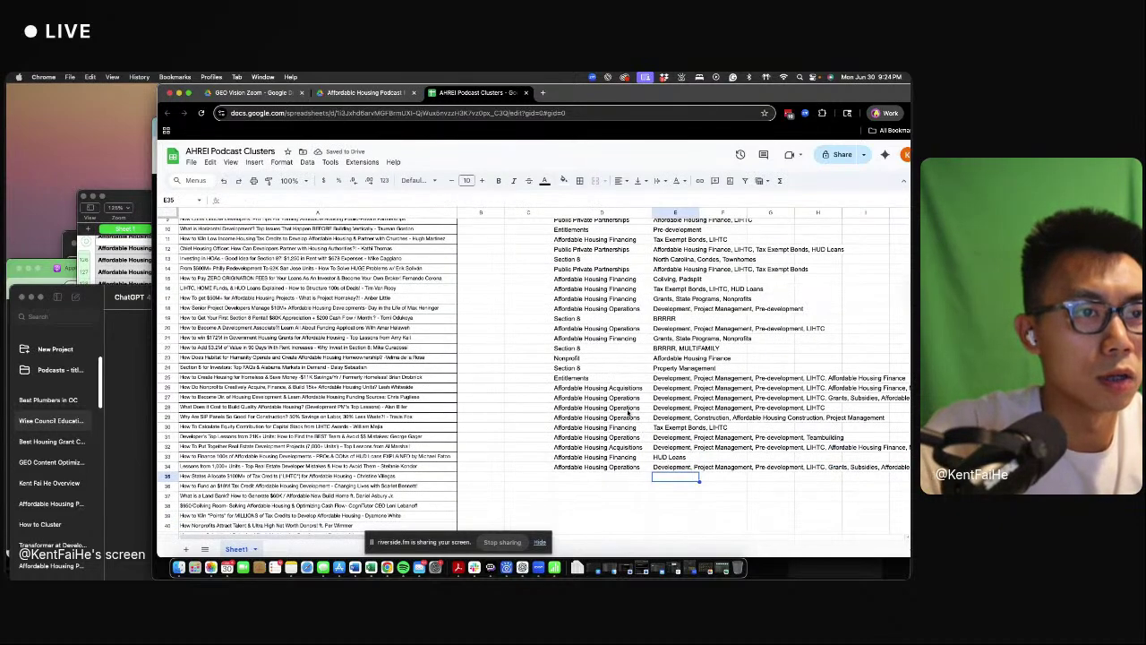
left_click_drag(624, 426, 684, 430)
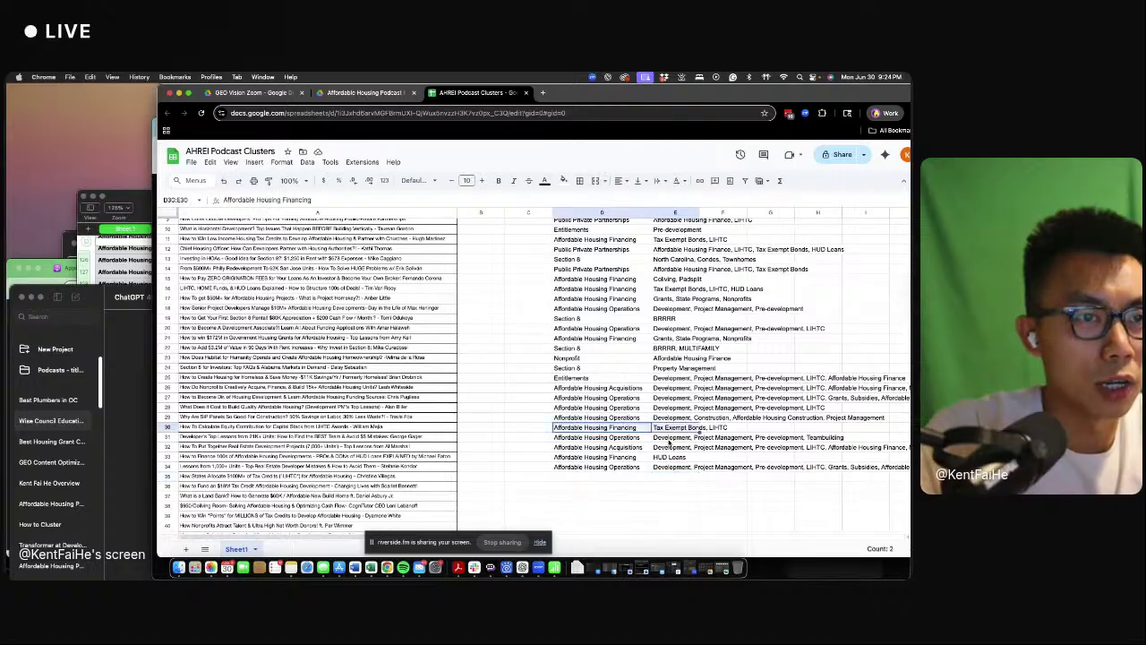
key("super+c")
left_click(634, 477)
key("super+v")
- Remove Tax Exempt Bonds from the Additional Tags in E35, leaving only LIHTC
left_click(679, 479)
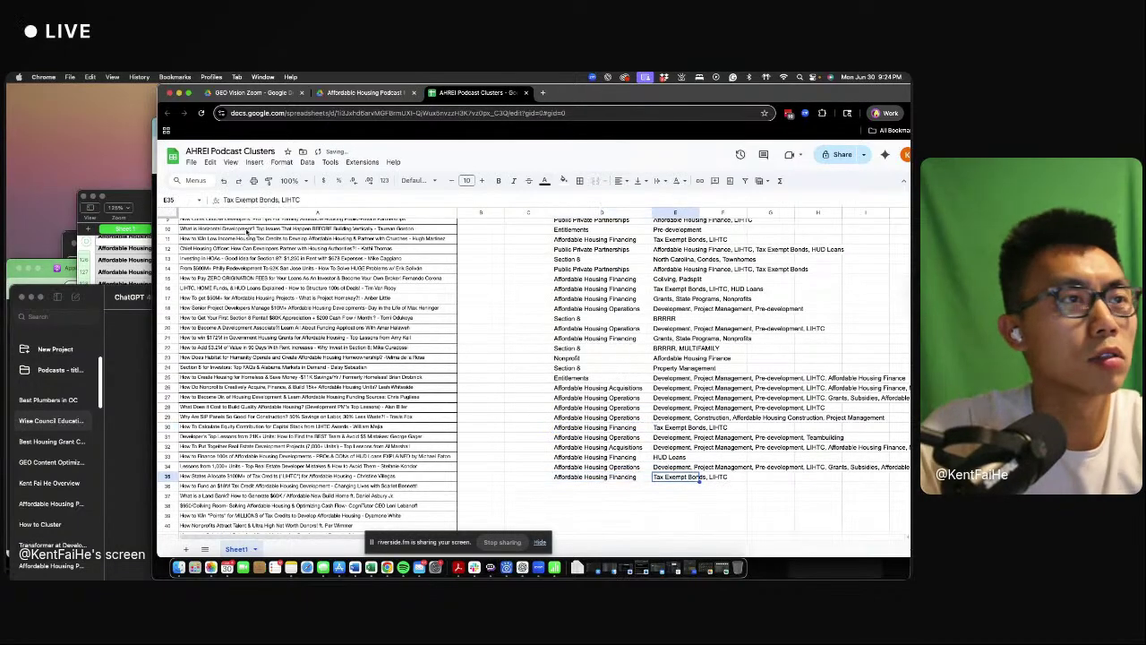
left_click_drag(282, 201, 222, 200)
key("BackSpace")
key("Return")
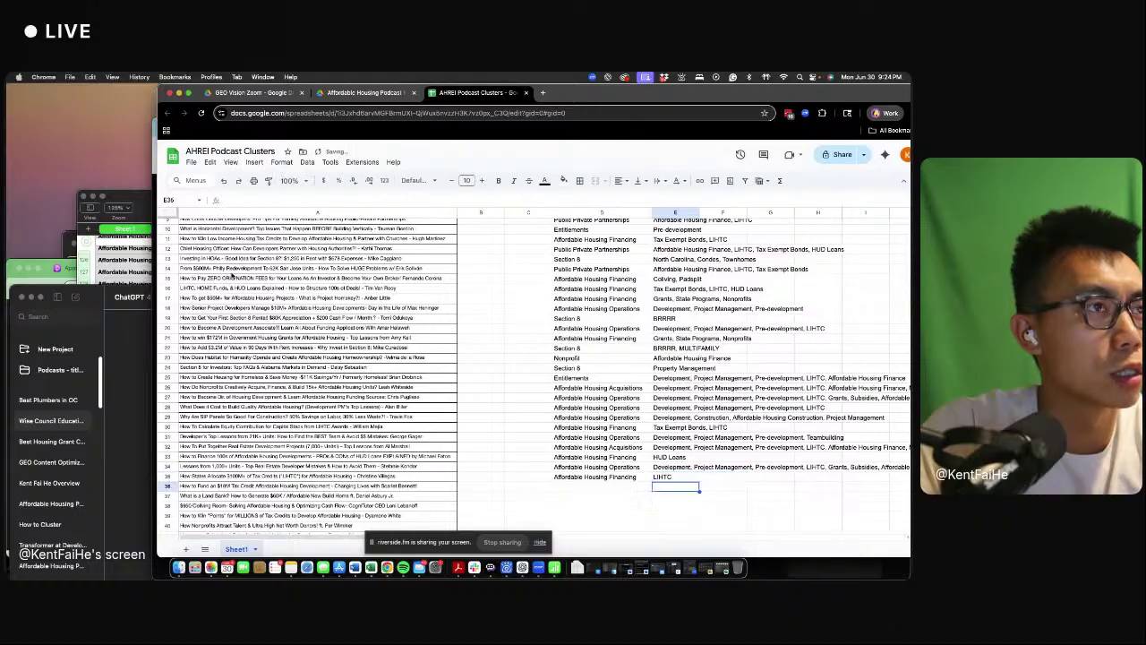
- Copy the Affordable Housing Financing theme and its tags from D30:E30 into D36:E36
scroll(447, 456, "down", 3)
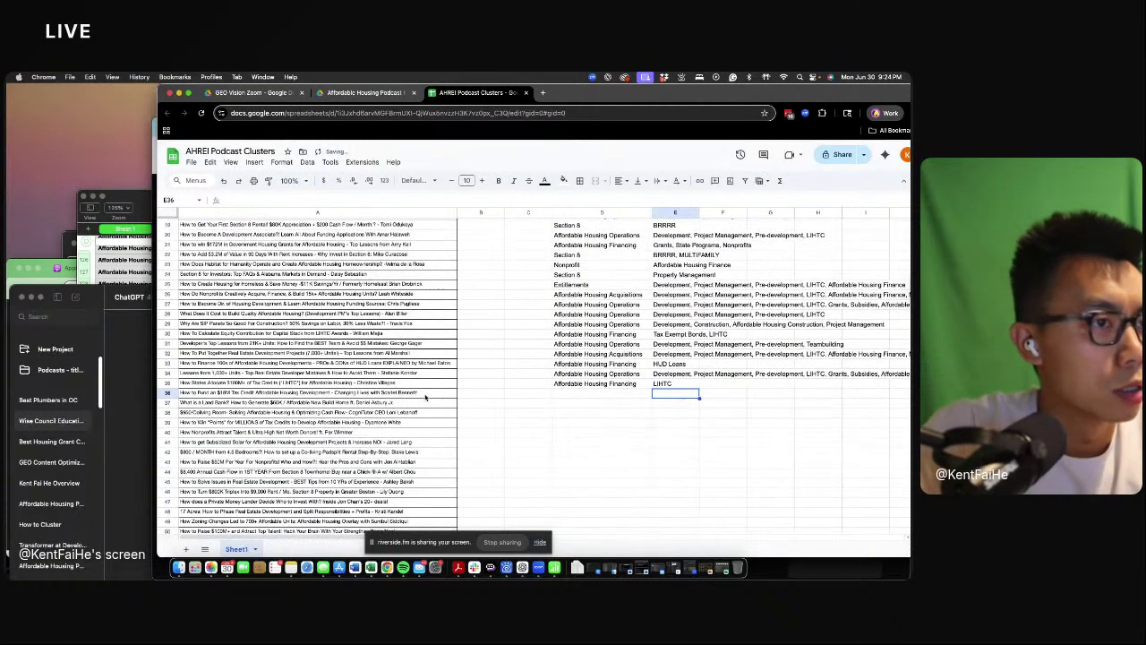
left_click(426, 394)
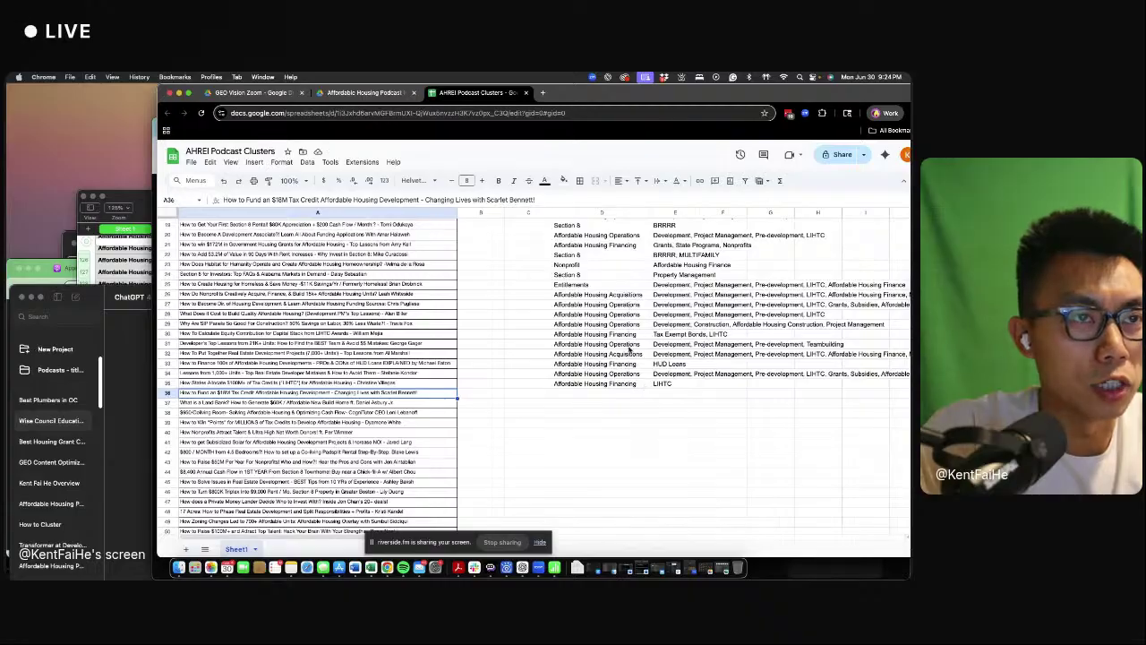
left_click_drag(627, 334, 653, 336)
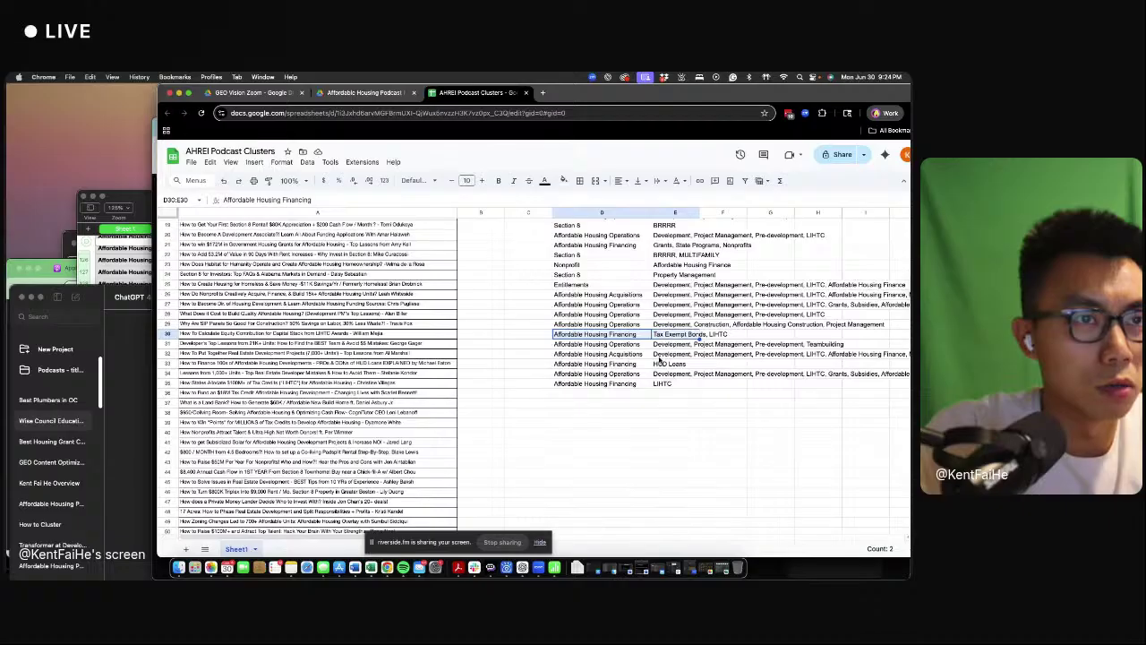
key("ctrl+c")
left_click(614, 396)
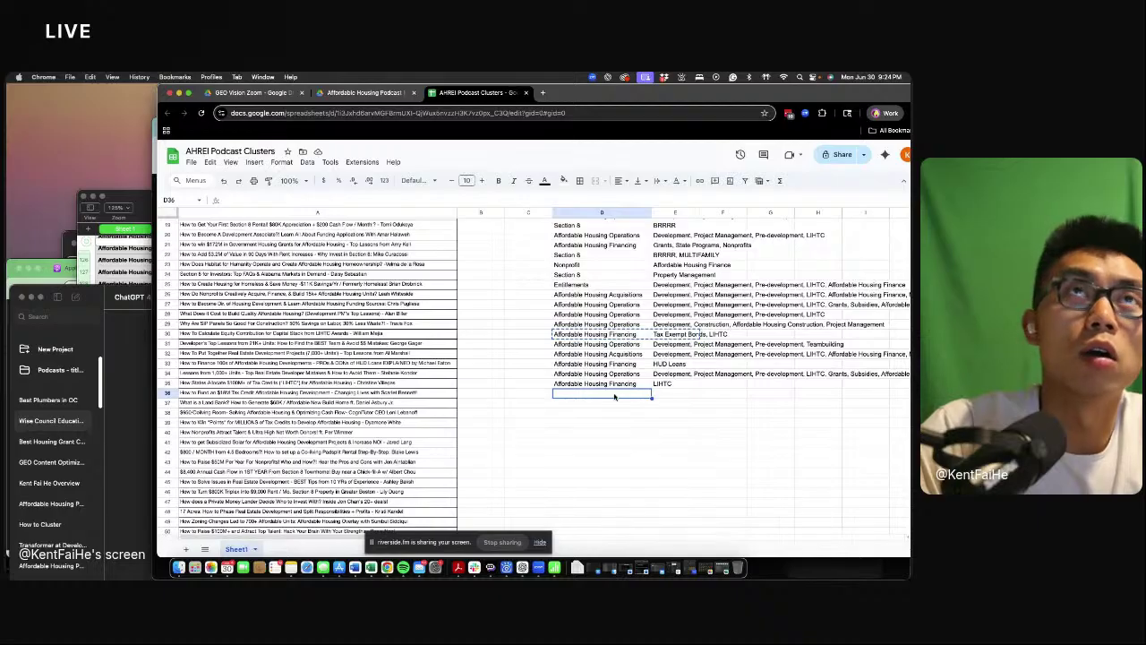
key("ctrl+v")
- Replace the Additional Tags in E36 with those from E28 and append Grants after LIHTC
left_click(695, 396)
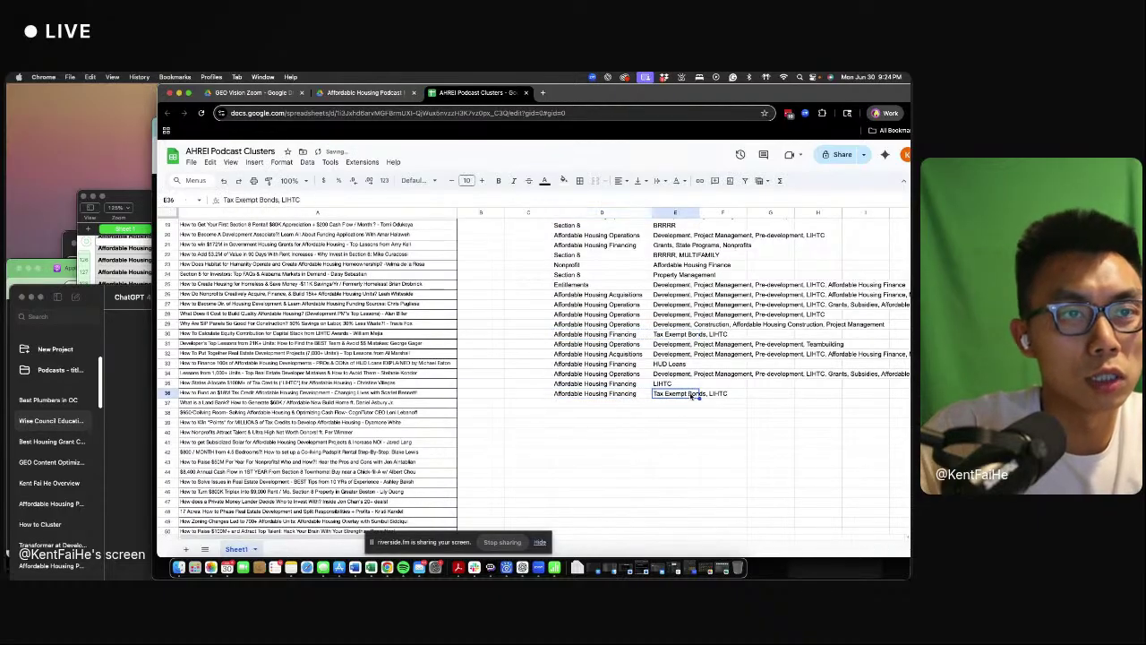
left_click(678, 314)
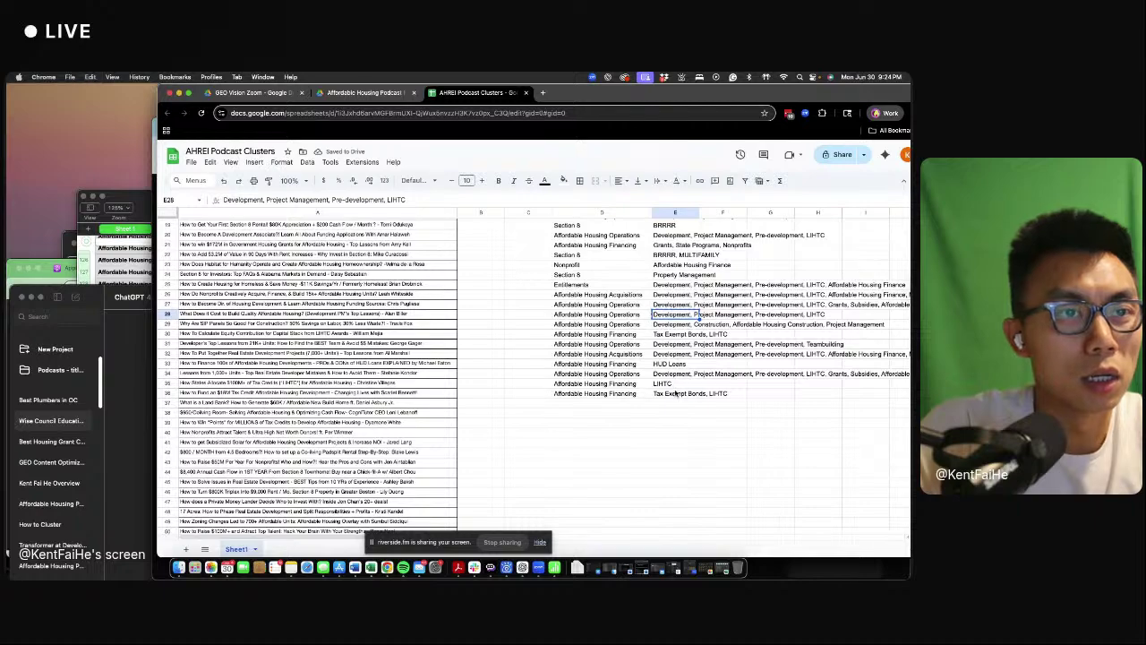
left_click(676, 394)
key("ctrl+v")
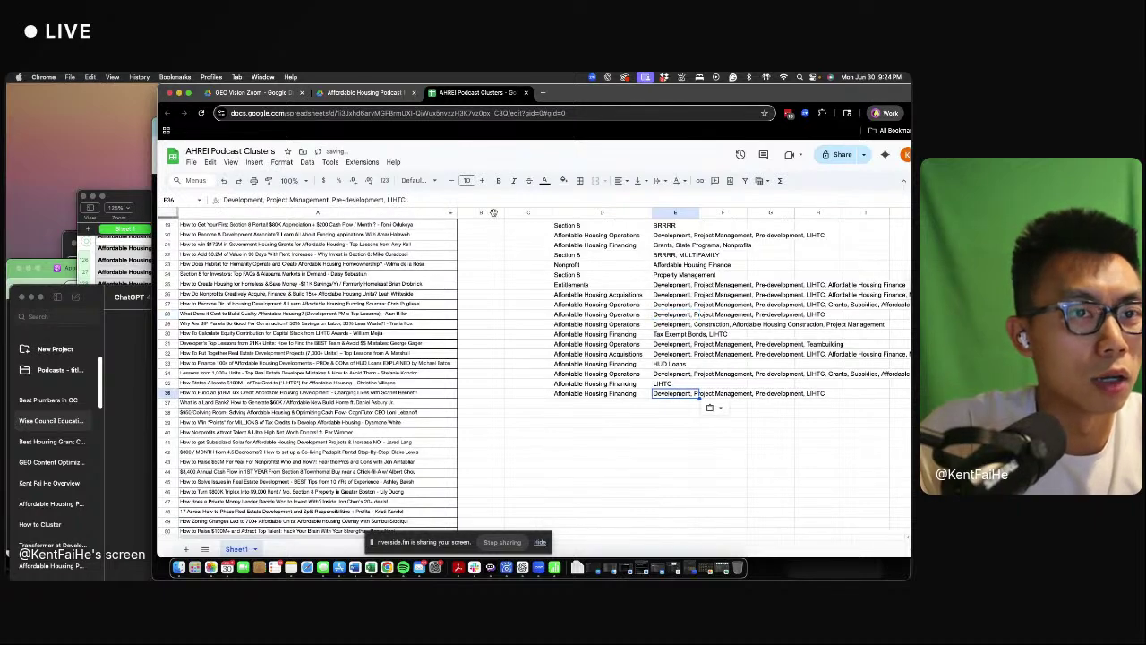
left_click(431, 200)
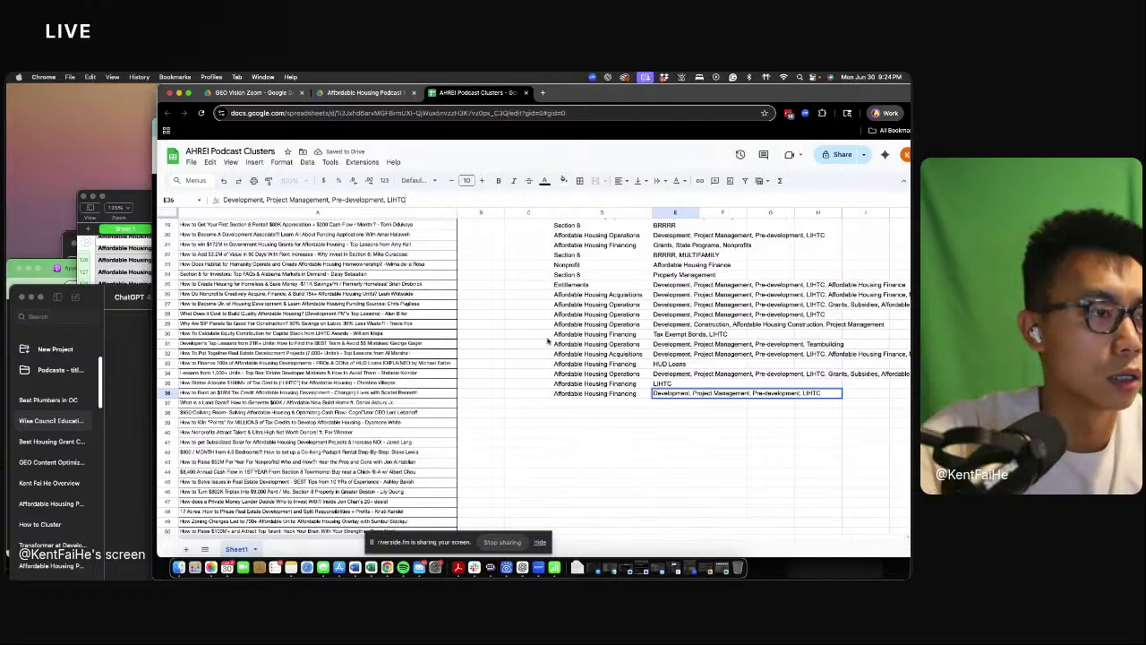
type(", Grants")
key("Return")
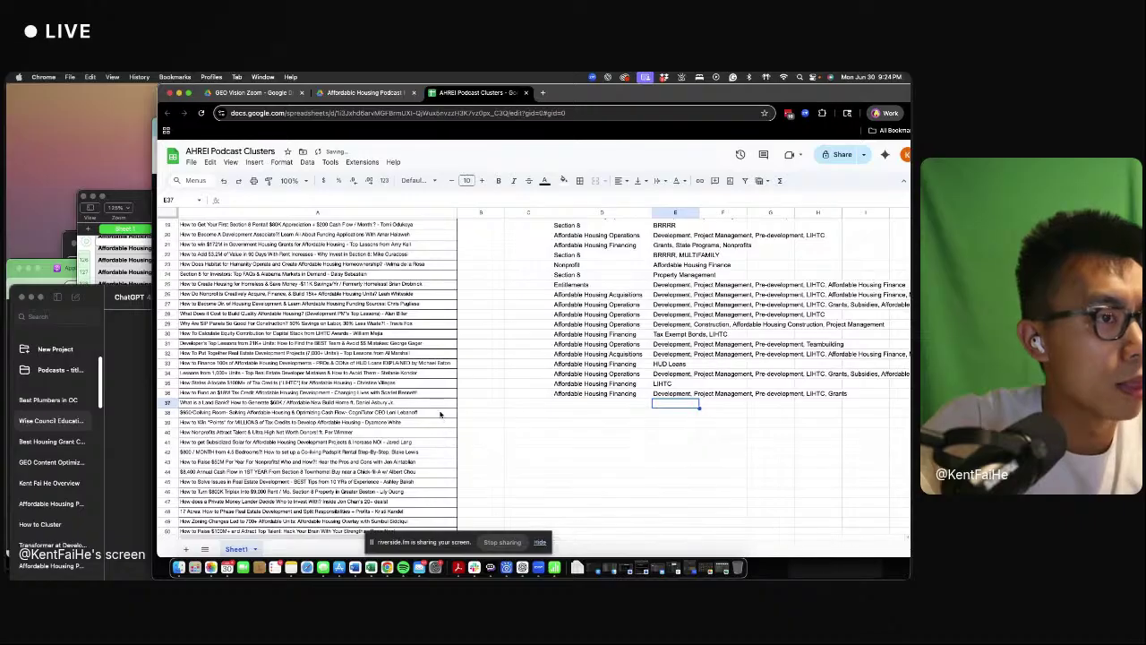
left_click(426, 405)
left_click(615, 405)
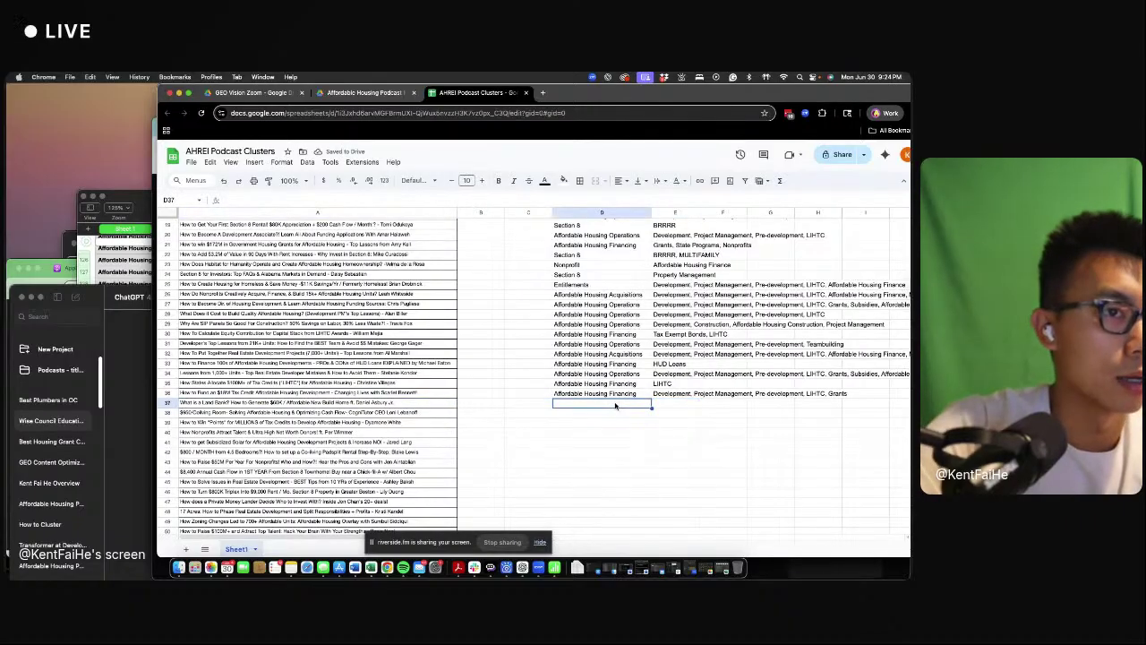
type("Land Bank")
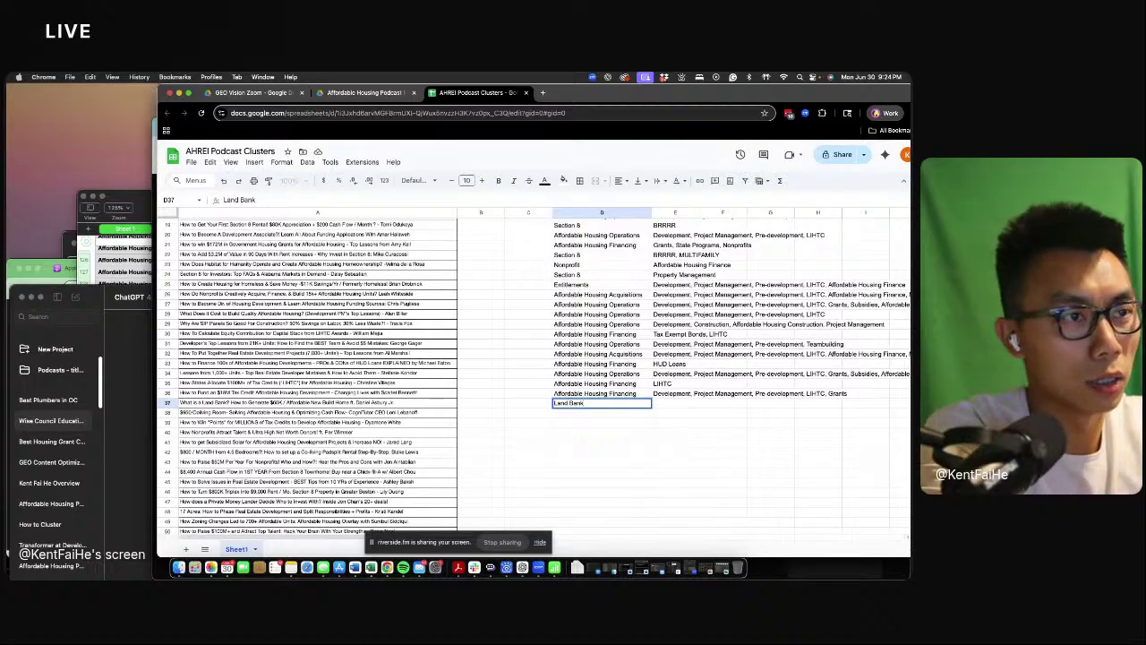
key("Escape")
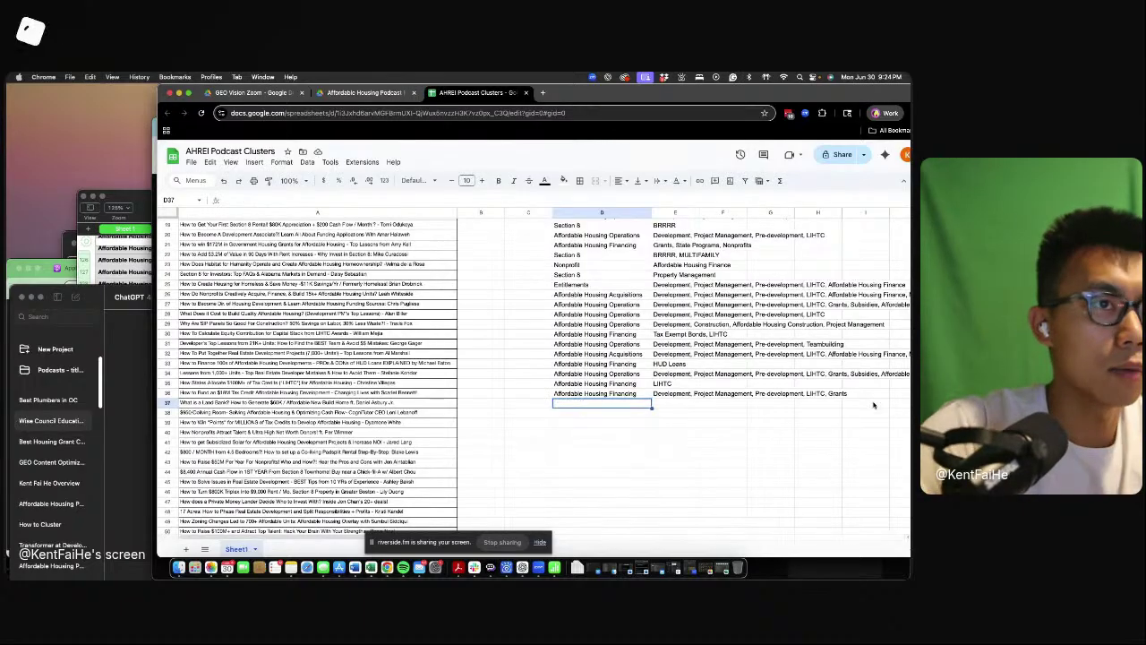
- Copy the Public Private Partnerships theme from D7 into D37 and enter Land Banks as the additional tag in E37
scroll(636, 344, "up", 1)
scroll(630, 313, "up", 3)
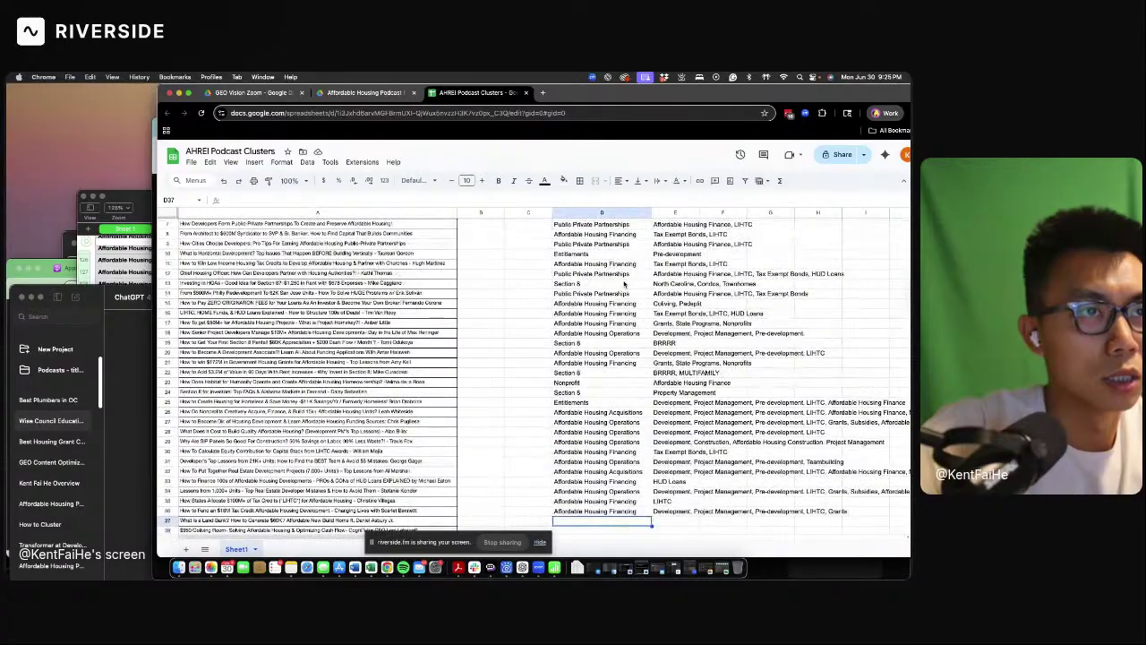
left_click(617, 226)
key("ctrl+c")
scroll(631, 337, "down", 3)
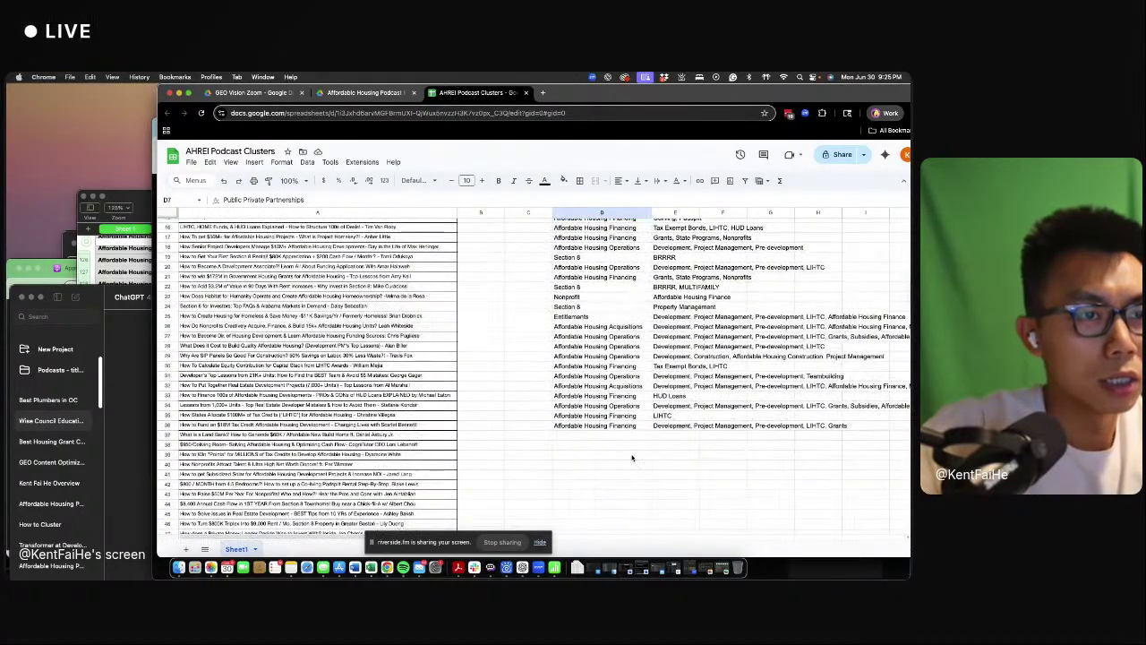
left_click(629, 435)
key("ctrl+v")
left_click(674, 438)
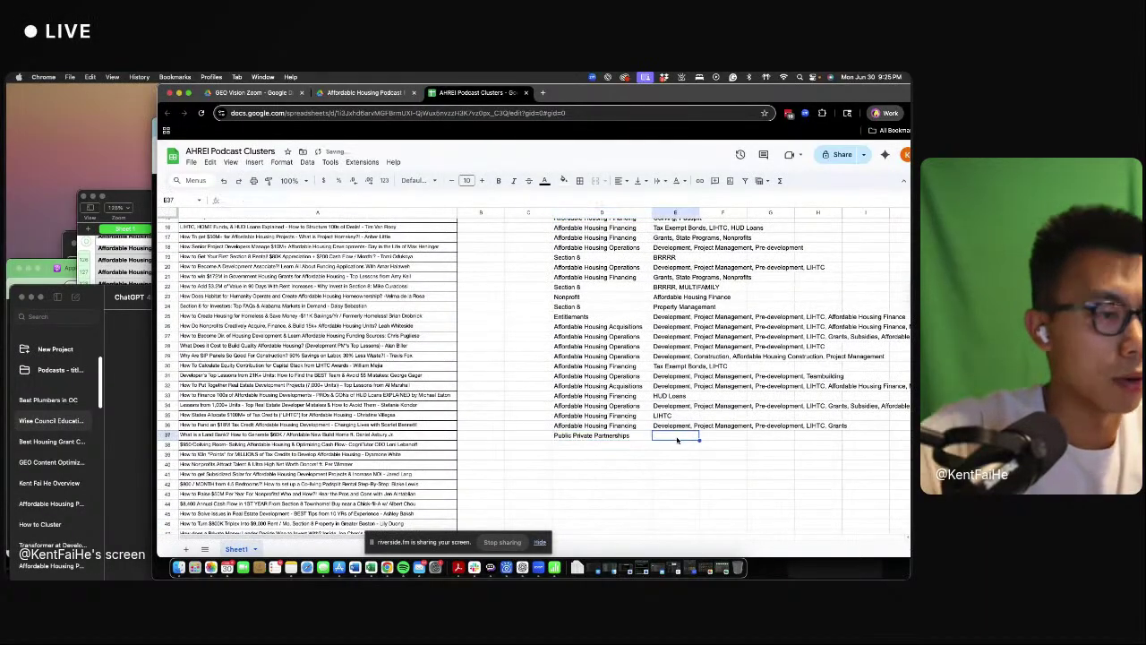
type("Land Banks")
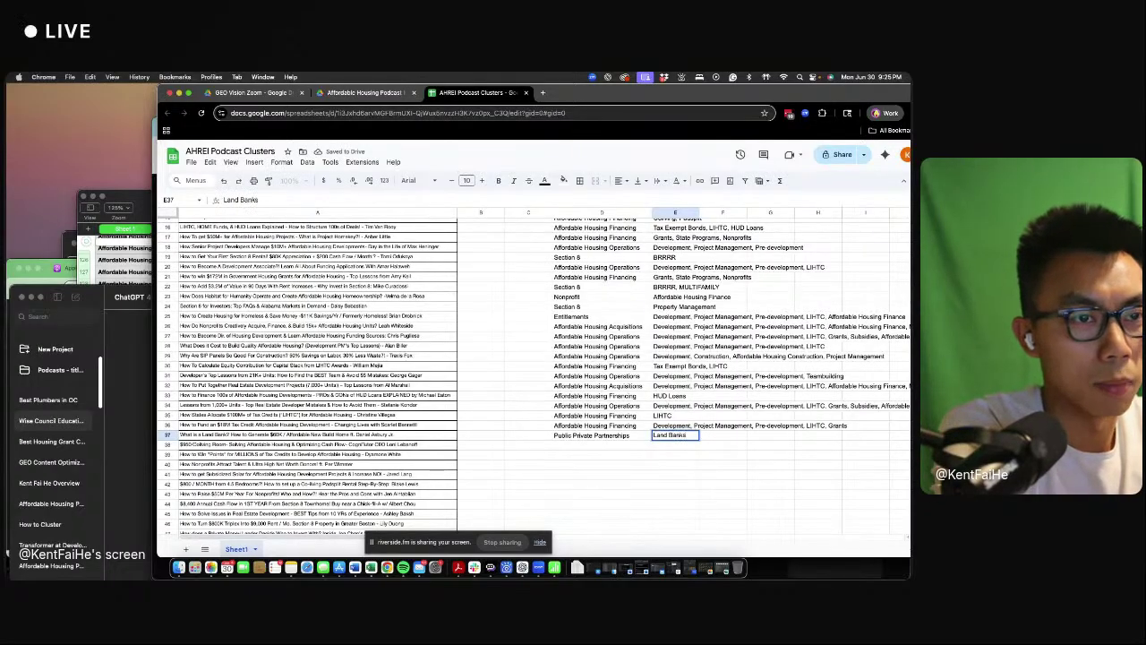
- Extend the Land Banks tag in cell E37 with Predevelopment, Development, Project Management, Construction
type(",")
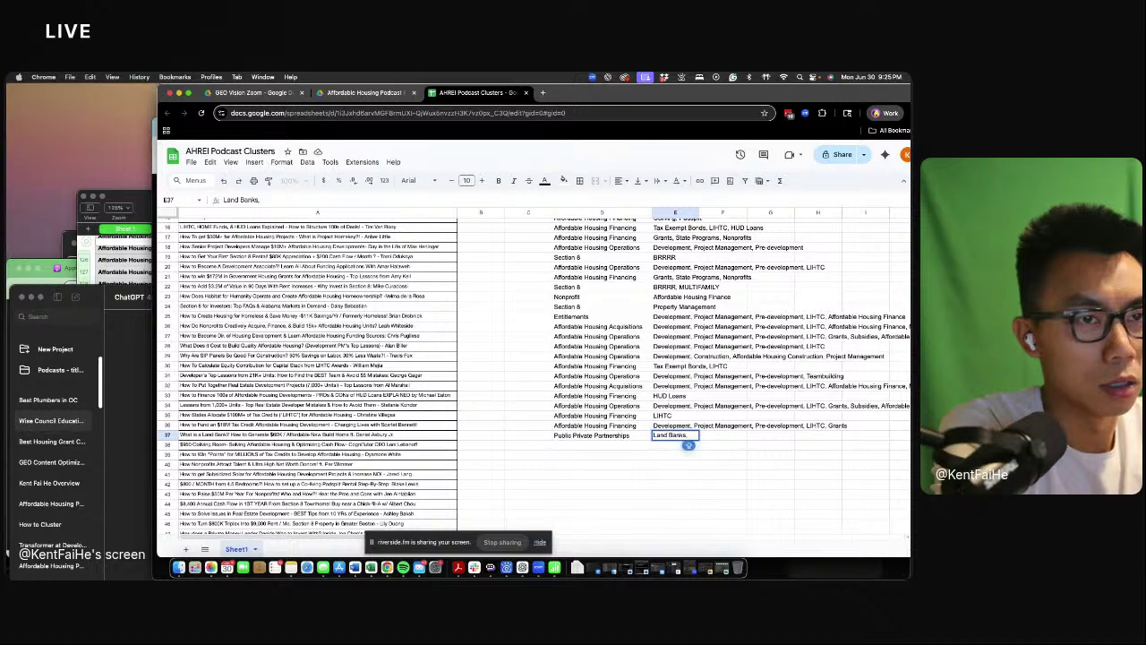
key("BackSpace")
key("BackSpace")
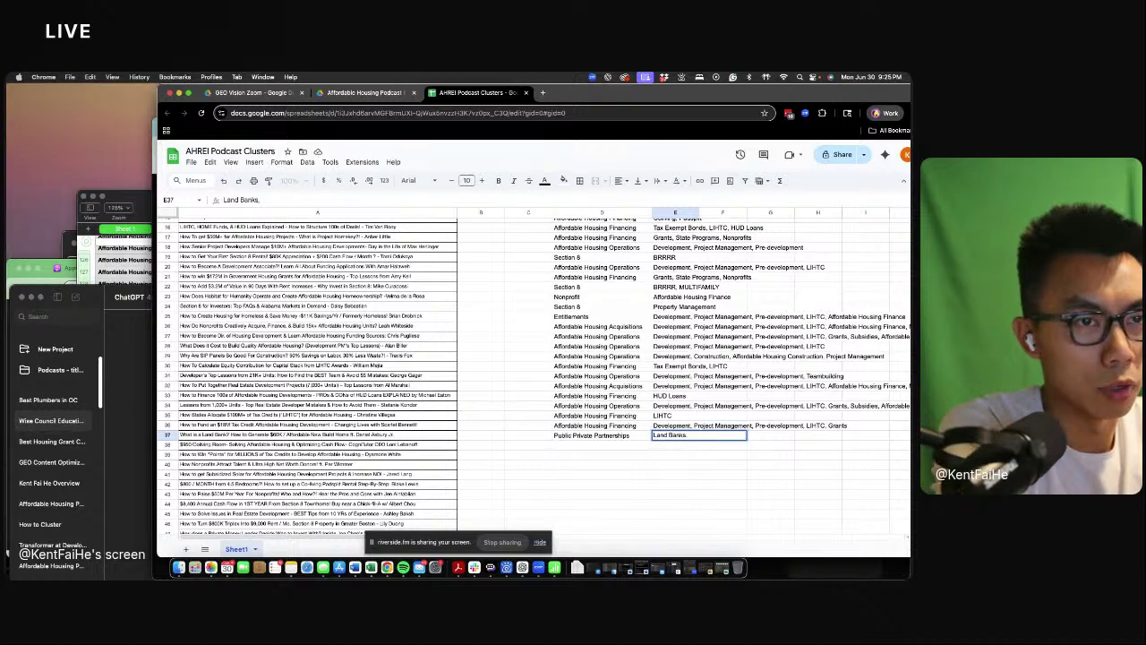
type("Predevelopment, ")
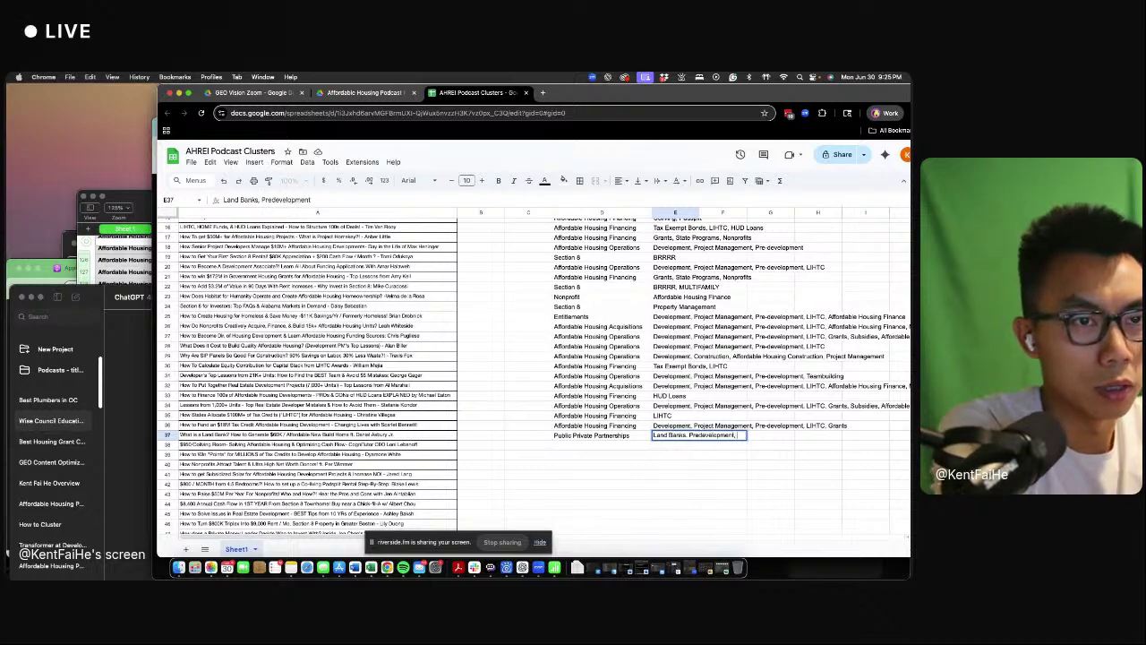
type("Development, Proje")
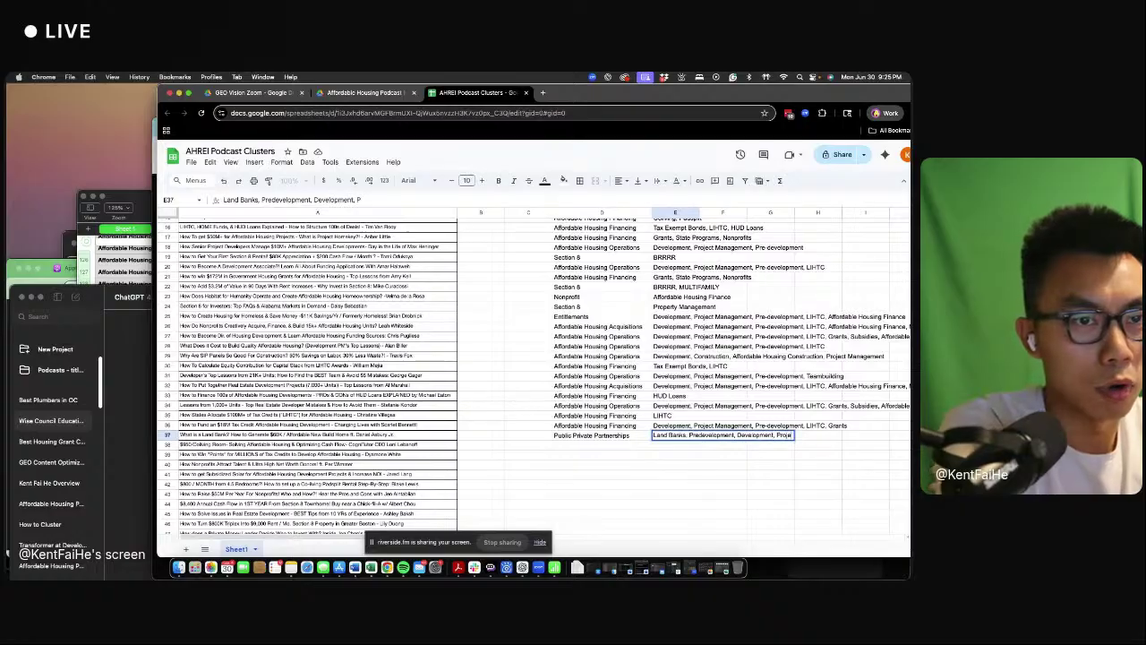
type("ct M")
type("anagement, Cons")
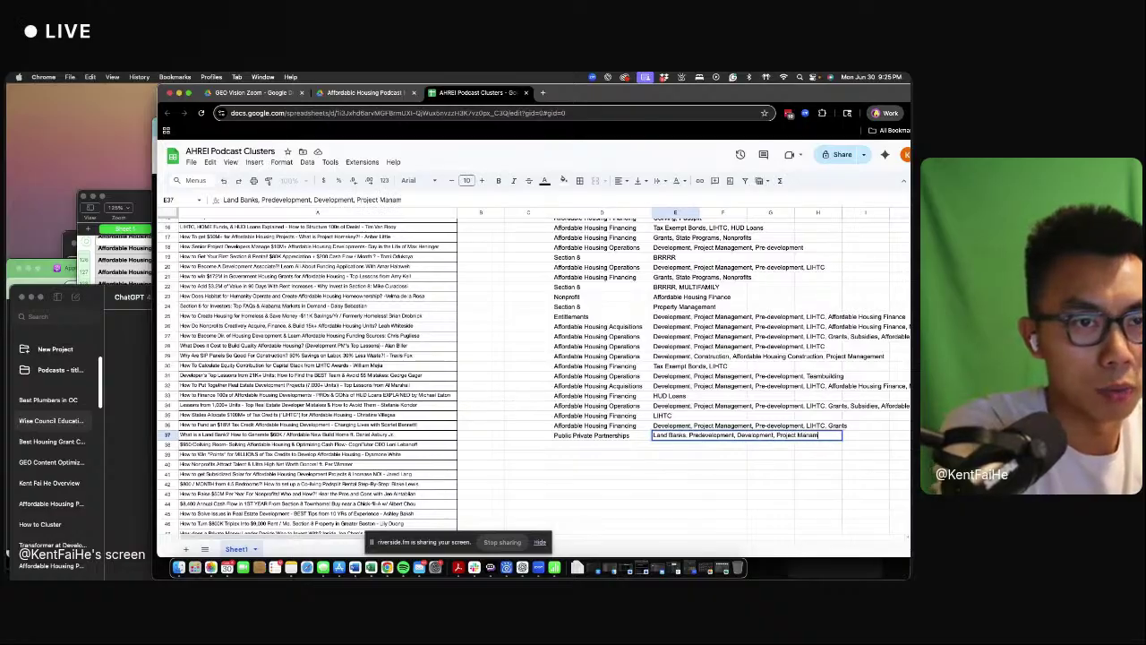
type("truction")
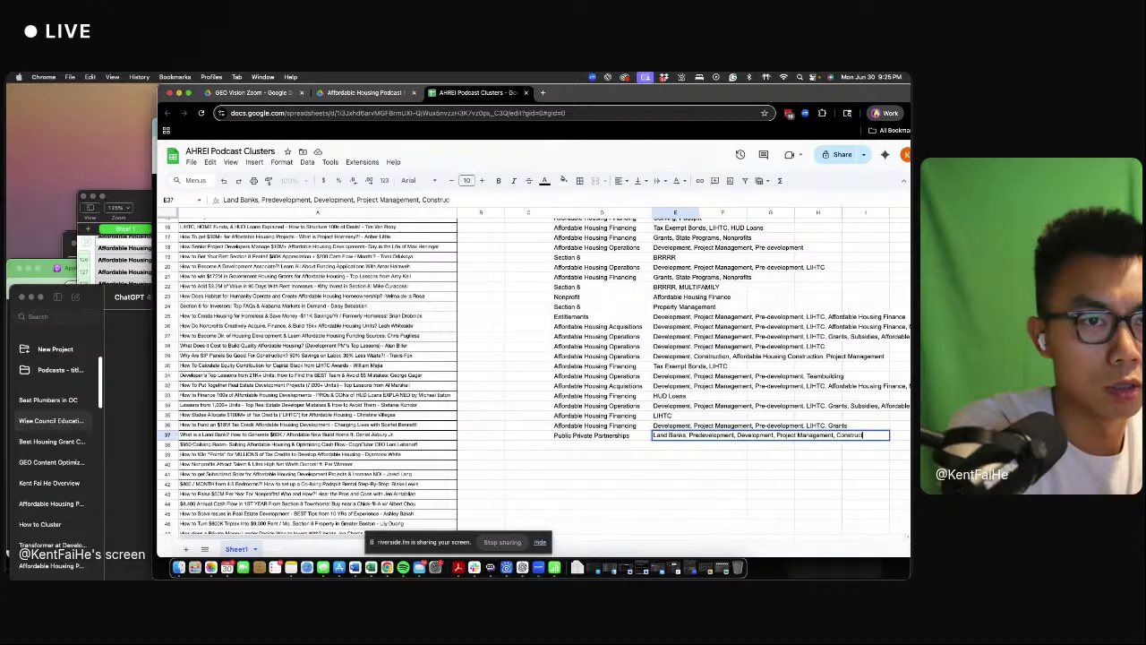
key("Return")
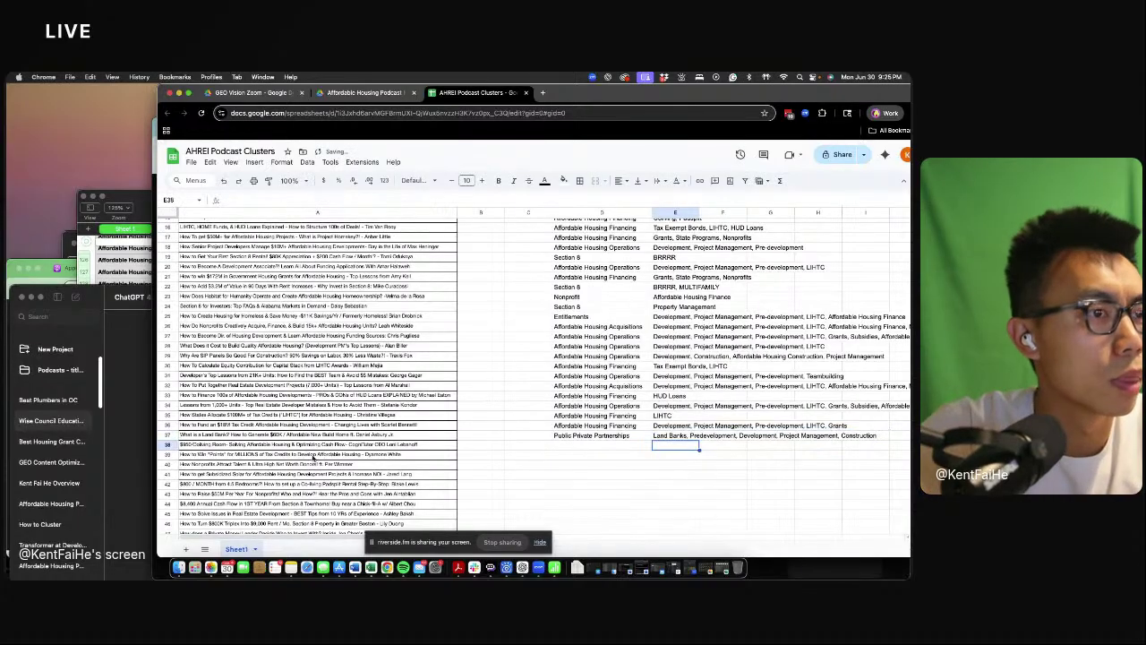
- Copy the Coliving cluster theme from row 3 into D38 for the $950 coliving room episode
left_click(432, 443)
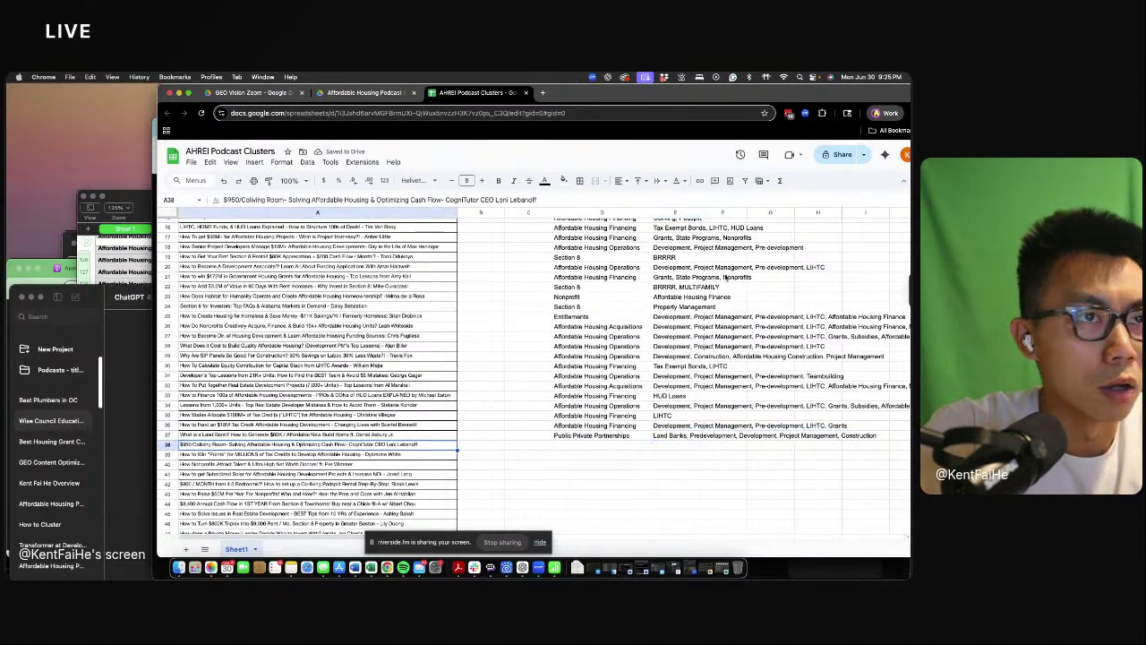
scroll(723, 278, "up", 5)
left_click(635, 246)
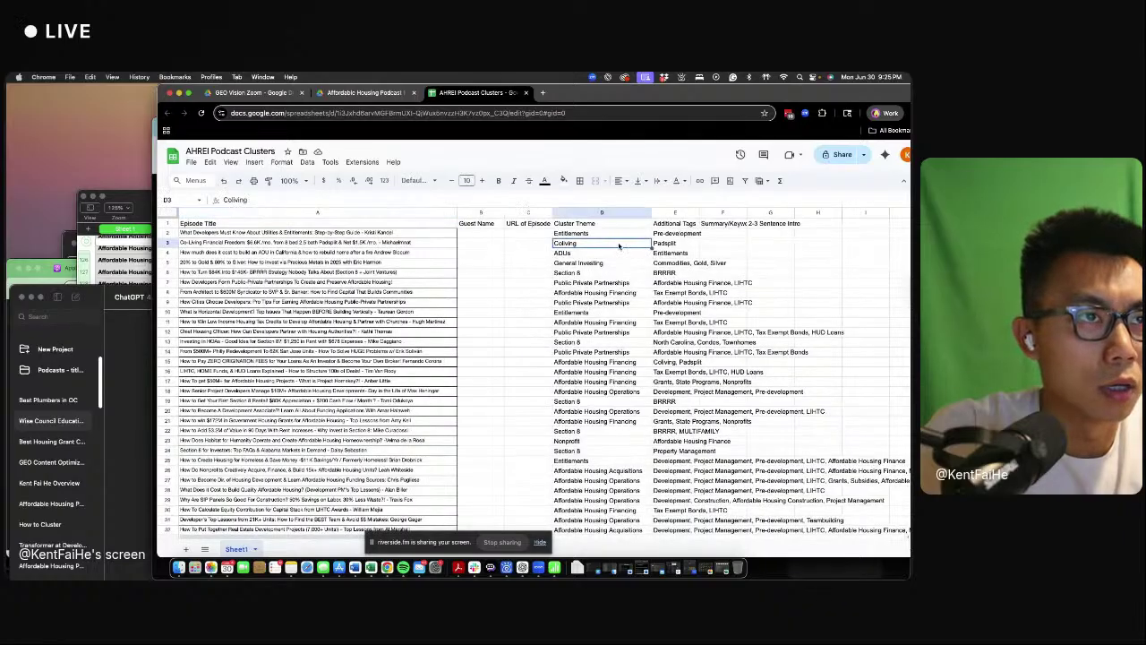
key("ctrl+c")
scroll(620, 385, "down", 5)
left_click(617, 406)
key("ctrl+v")
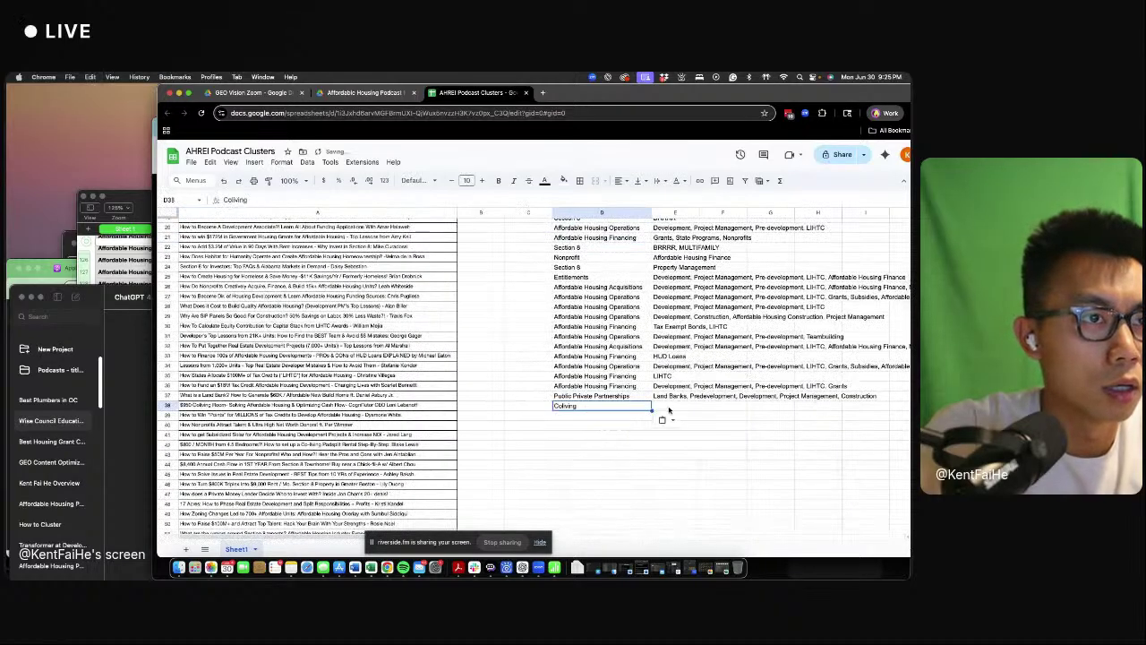
- Copy the additional tags from row 17 into E38 and remove State Programs, leaving "Grants, Nonprofits"
left_click(669, 409)
scroll(678, 349, "up", 3)
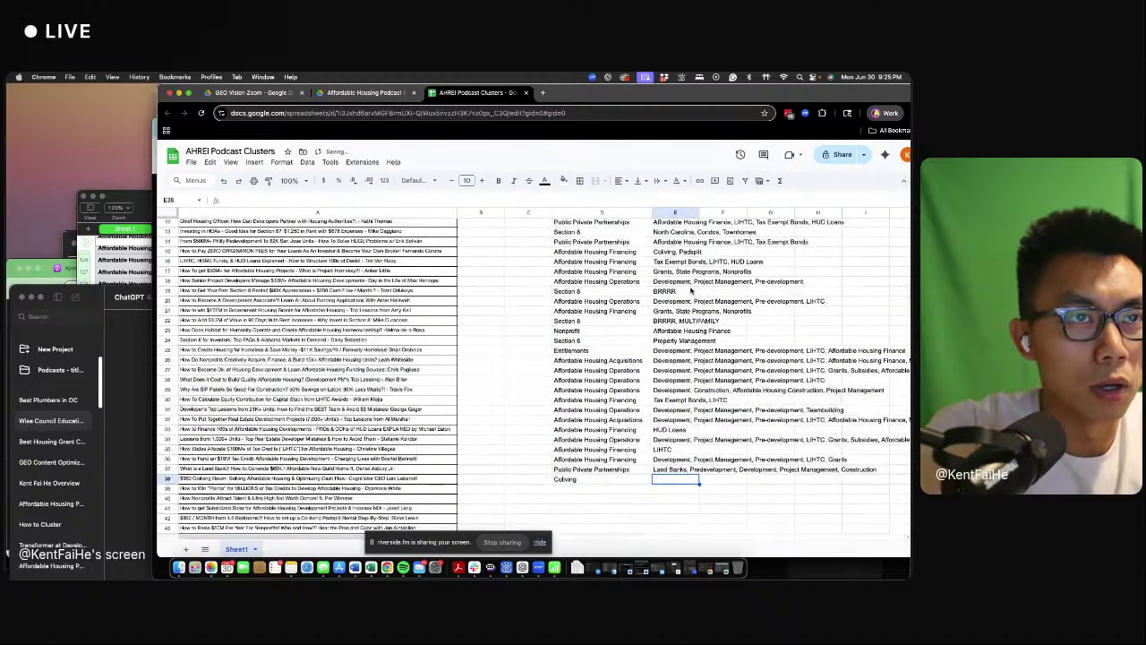
left_click(691, 271)
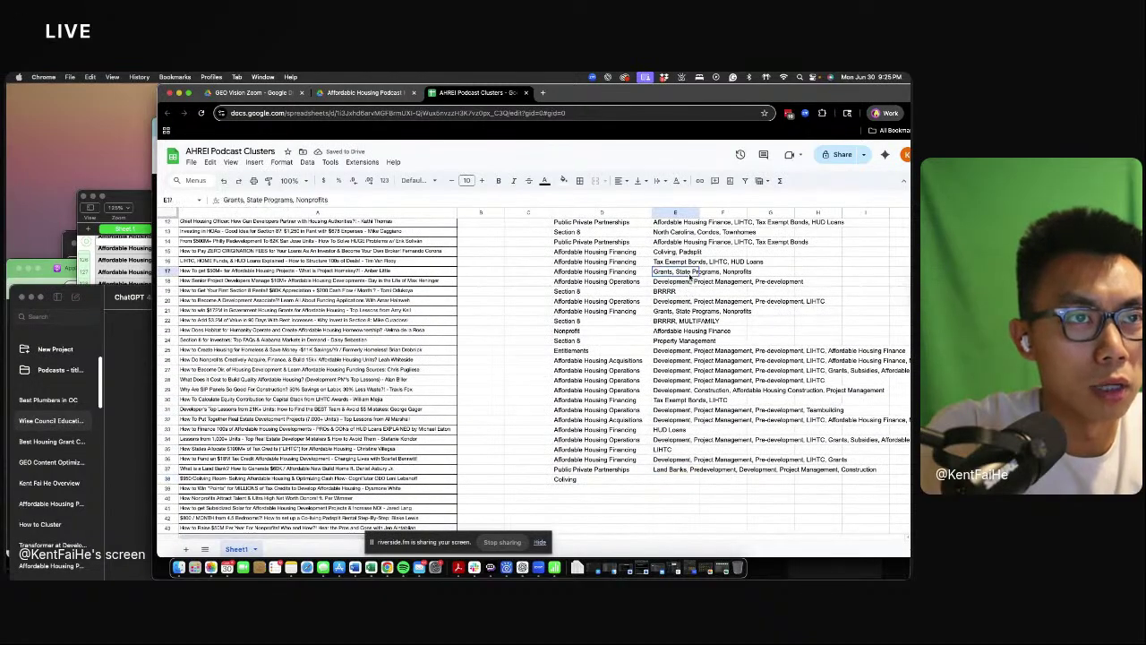
key("ctrl+c")
left_click(669, 479)
key("ctrl+v")
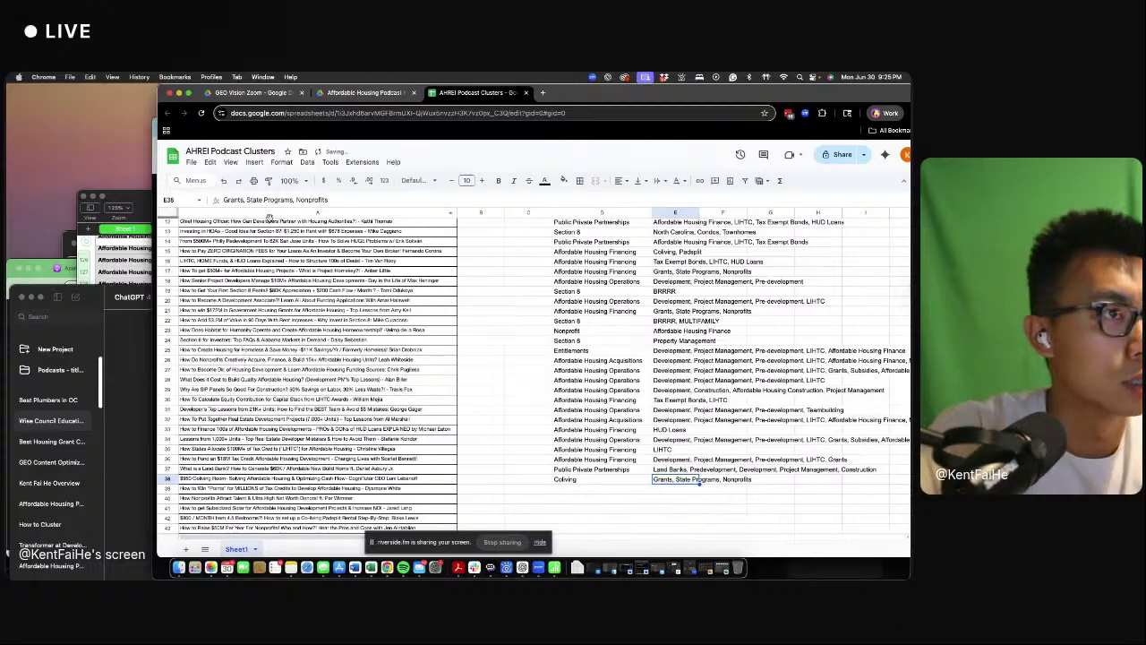
left_click_drag(295, 199, 247, 199)
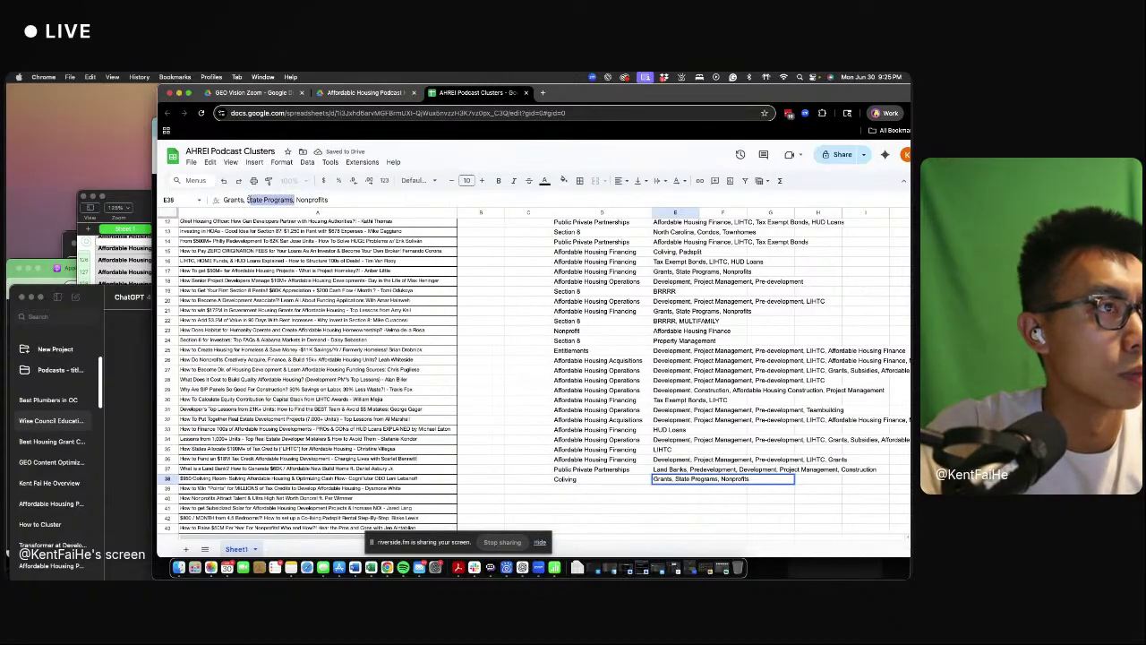
key("BackSpace")
key("BackSpace")
key("BackSpace")
key("Return")
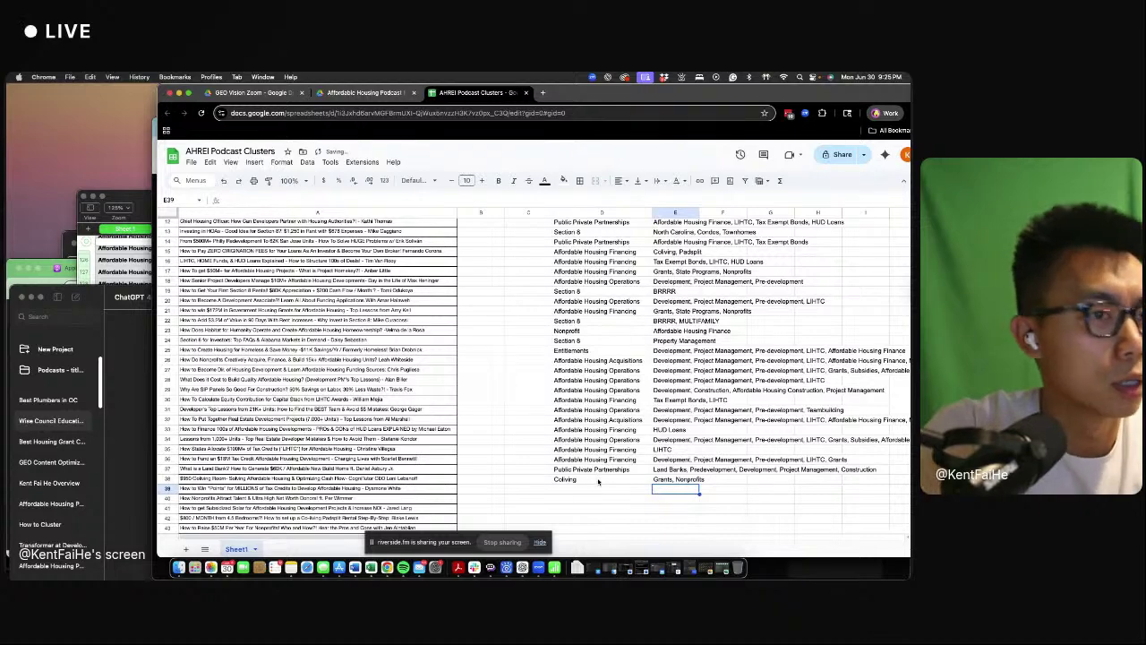
- Set row 39's cluster theme to Affordable Housing Financing and its additional tag to LIHTC
scroll(598, 481, "down", 1)
left_click(595, 478)
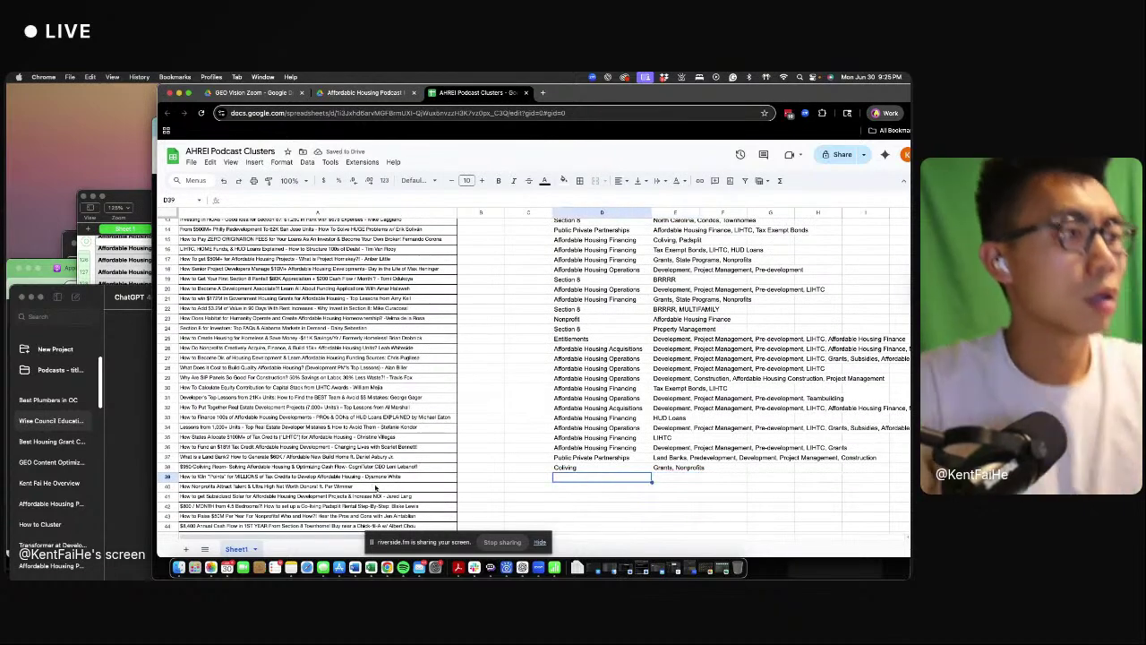
left_click(374, 479)
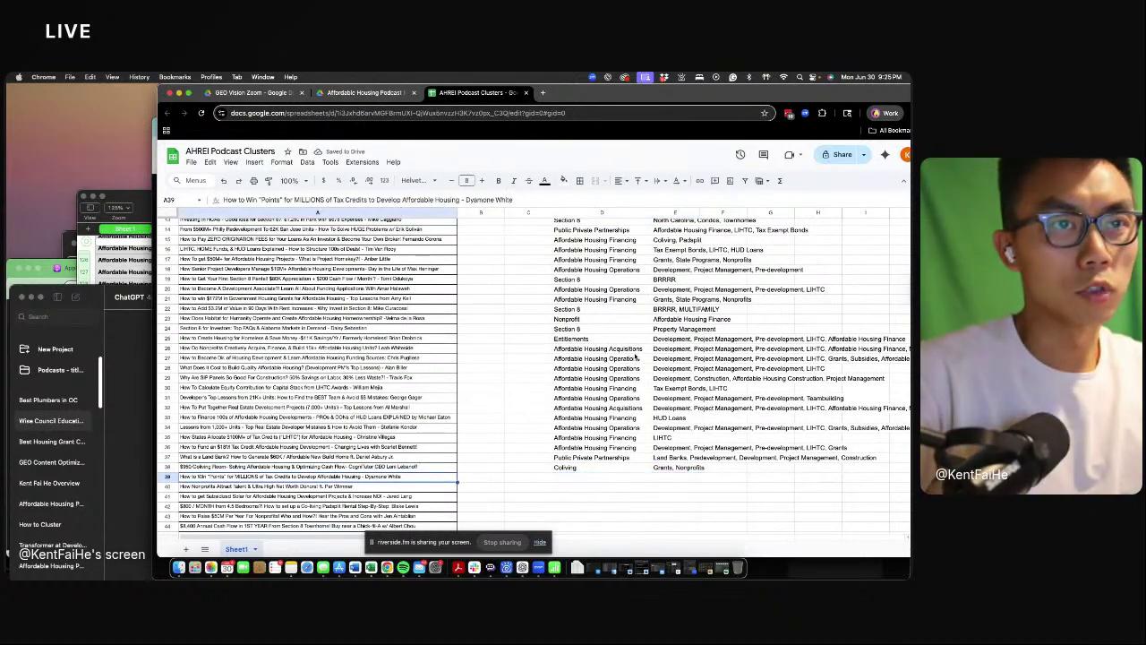
left_click_drag(598, 300, 666, 301)
key("ctrl+c")
left_click(573, 477)
key("ctrl+v")
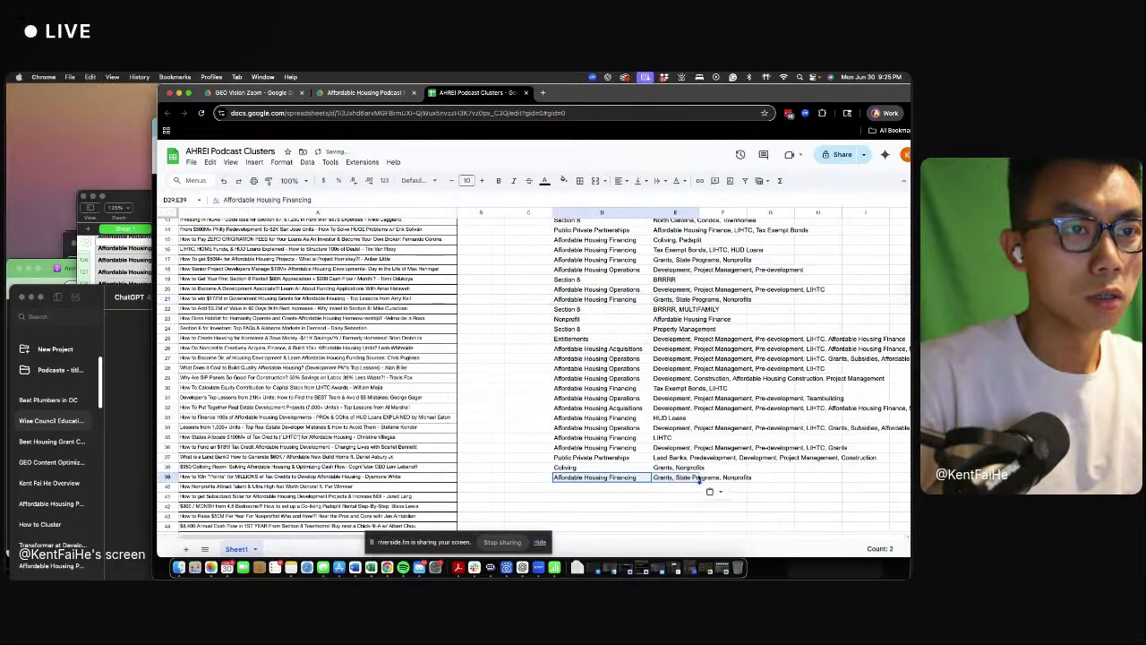
left_click(689, 478)
type("LIHTC")
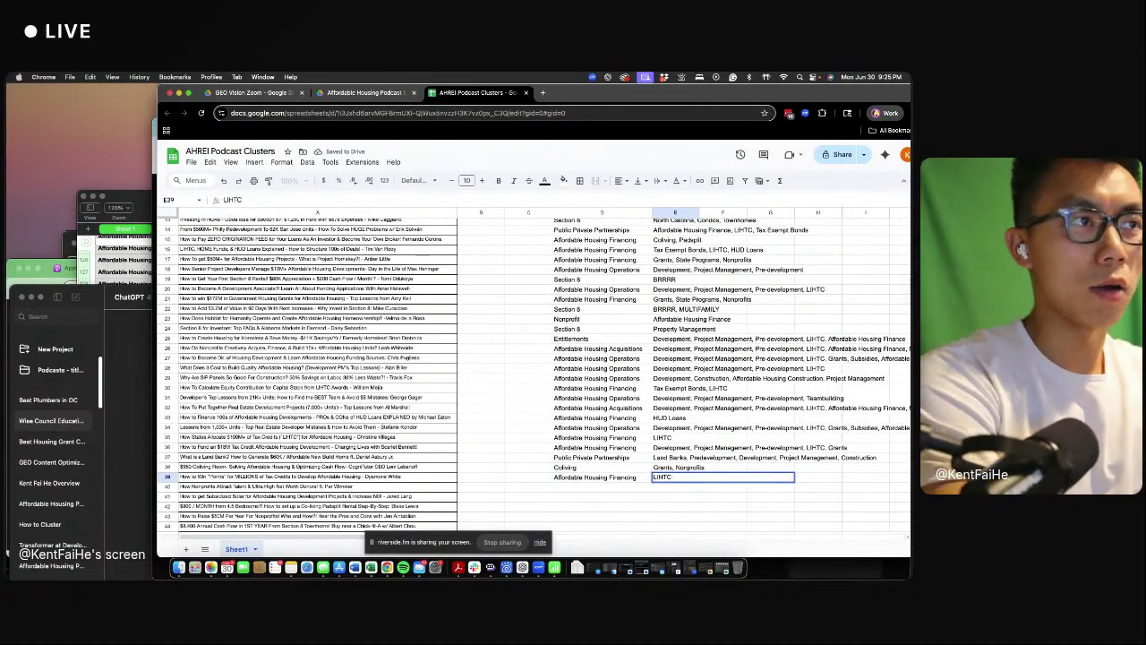
key("Return")
- Copy the "Grants, Nonprofits" tags from row 38 into the additional tags cell of row 40
scroll(627, 430, "down", 1)
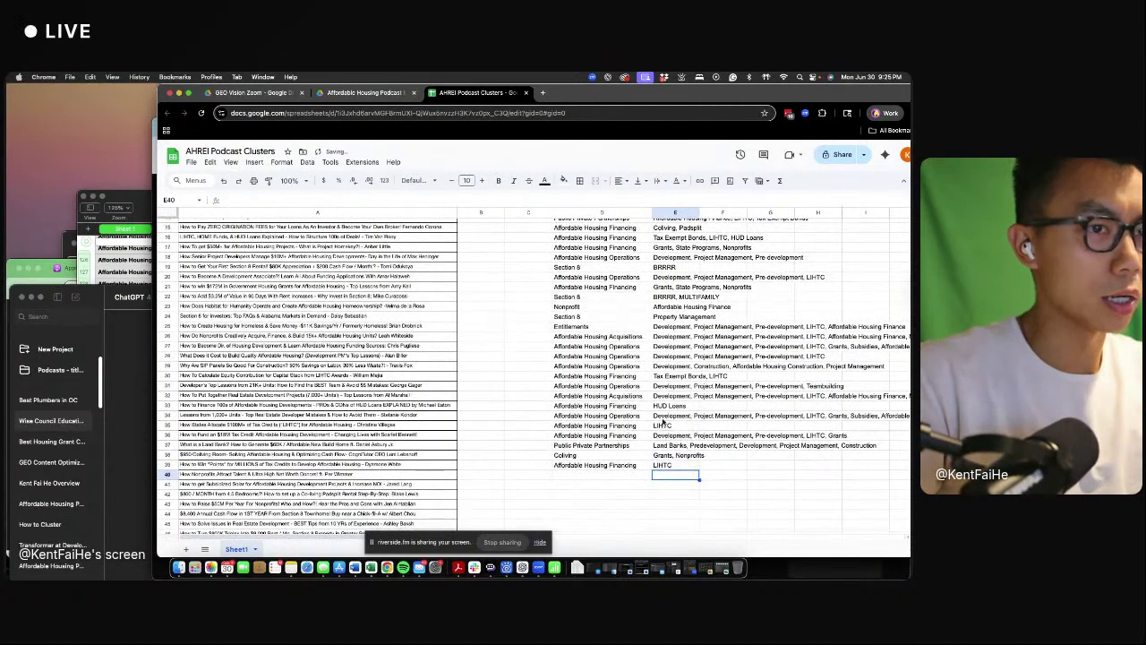
left_click(690, 458)
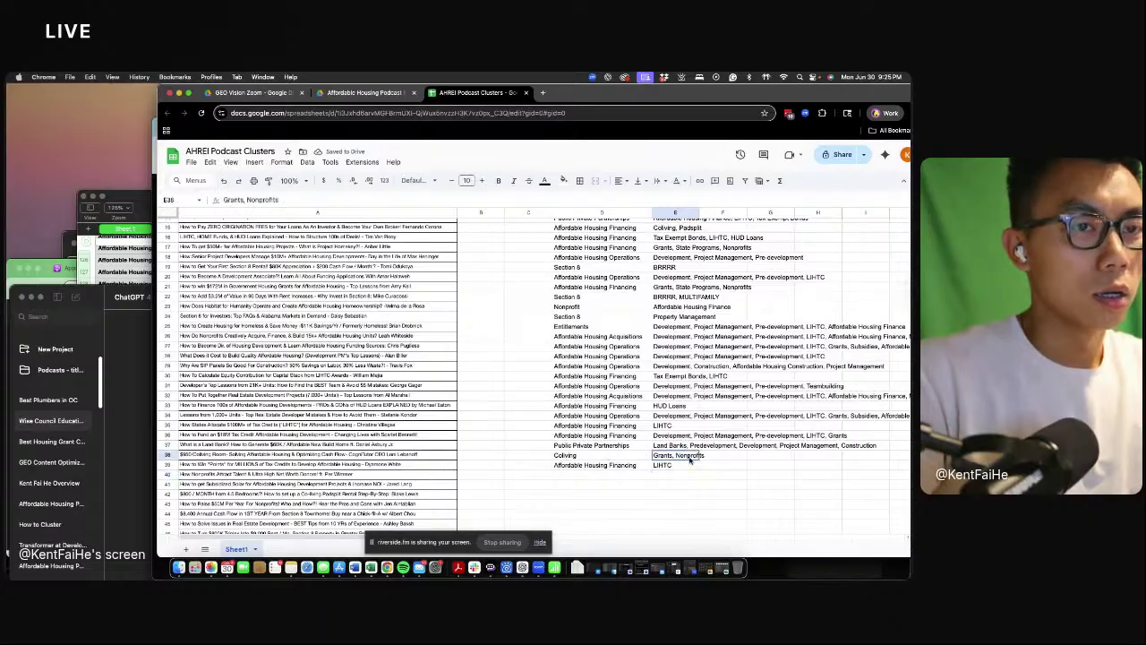
key("cmd+c")
left_click(682, 475)
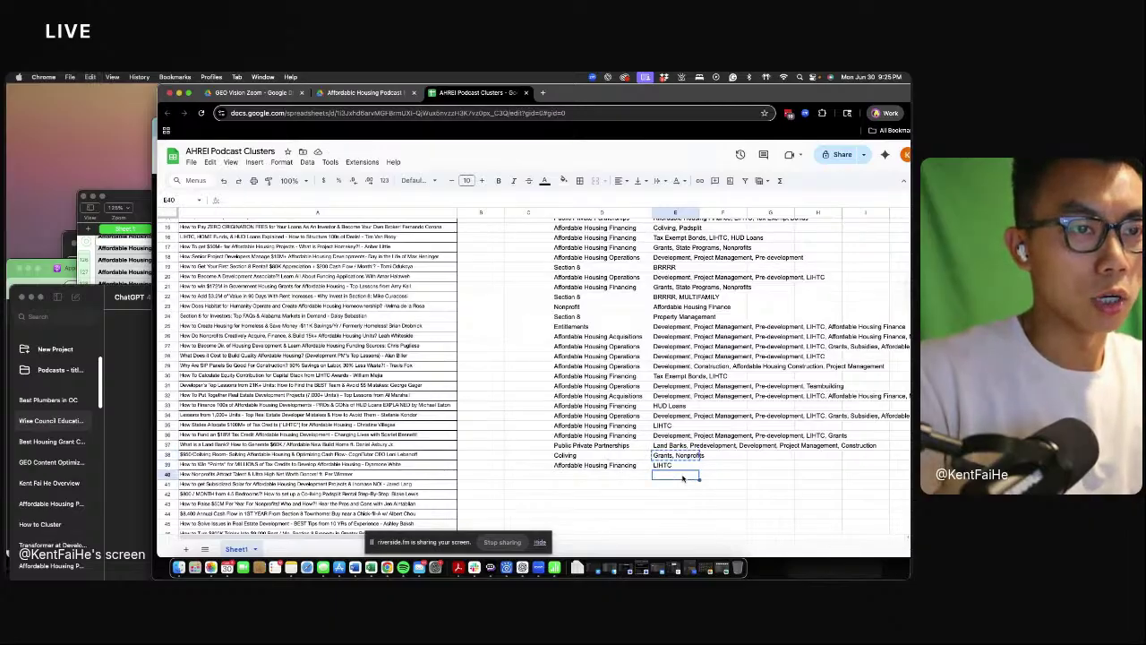
key("cmd+v")
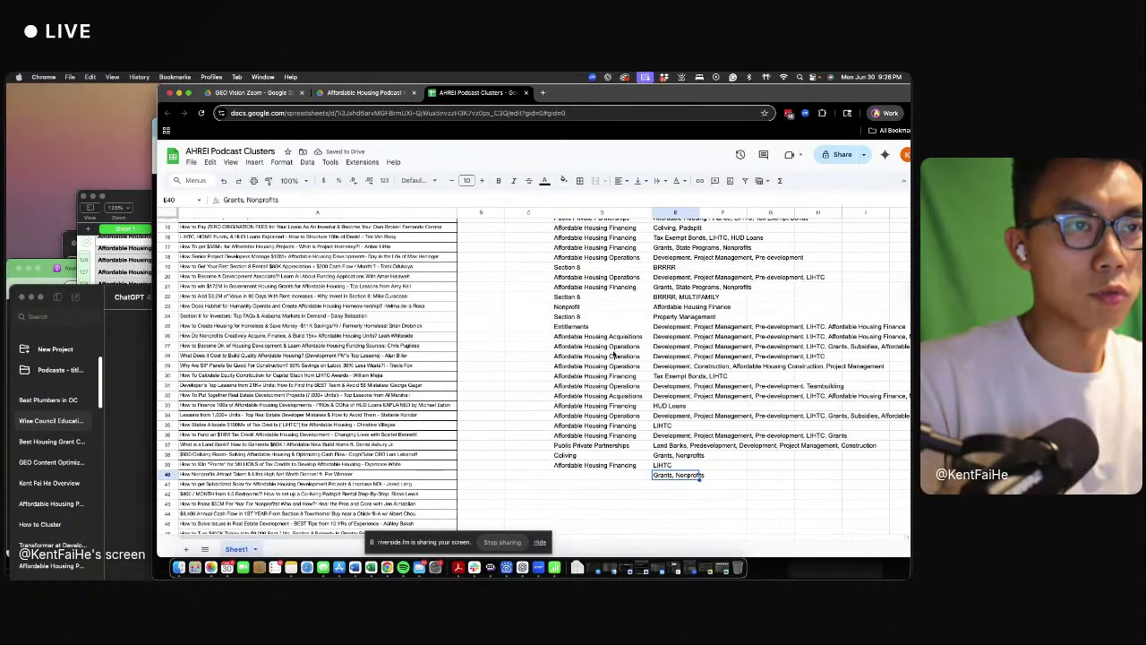
- Copy the Nonprofit cluster theme from row 23 into cell D40
left_click(595, 306)
key("cmd+c")
left_click(624, 476)
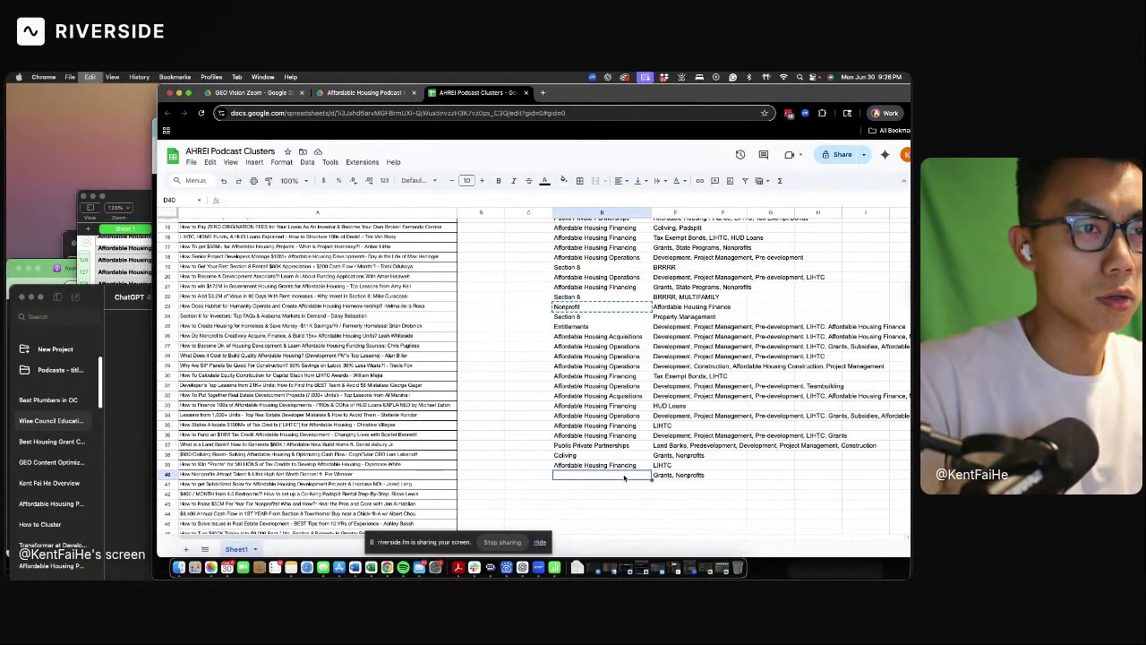
key("super+v")
left_click(624, 495)
- Append "Raising Capital" to the additional tags in cell E40
left_click(669, 476)
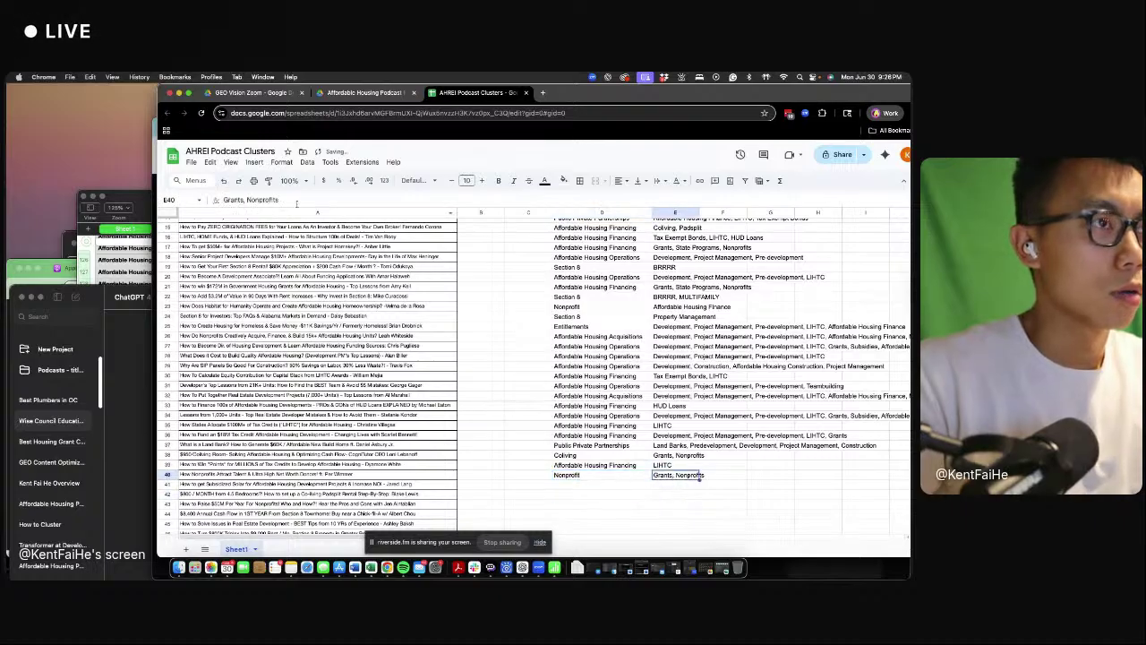
left_click(293, 200)
type(", Raising Capital")
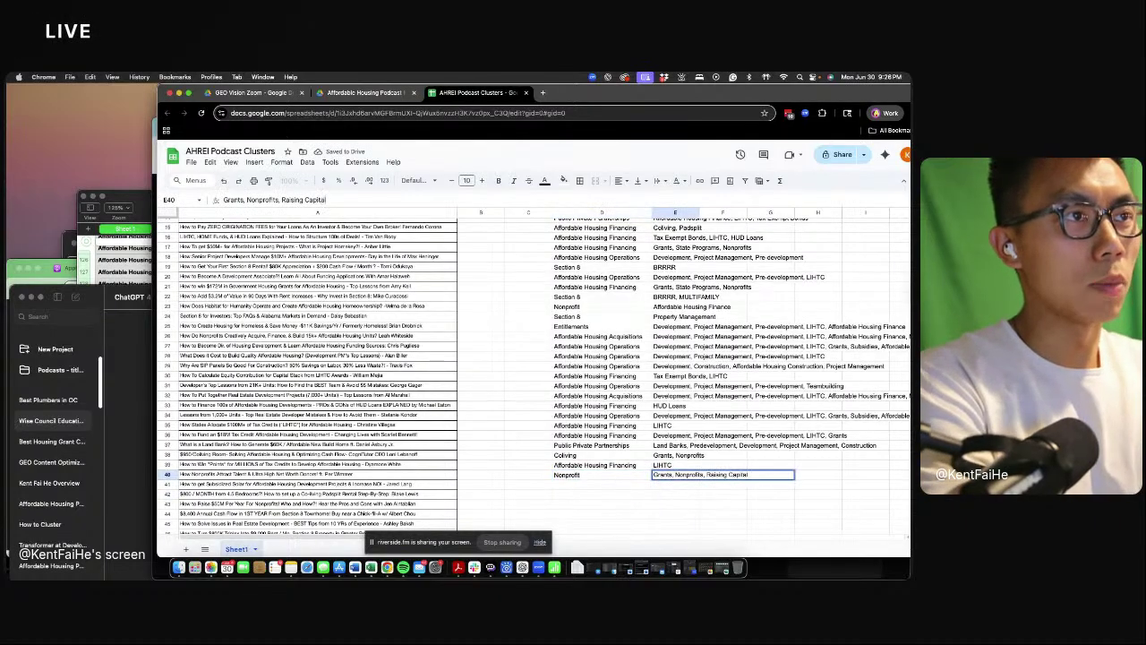
key("Return")
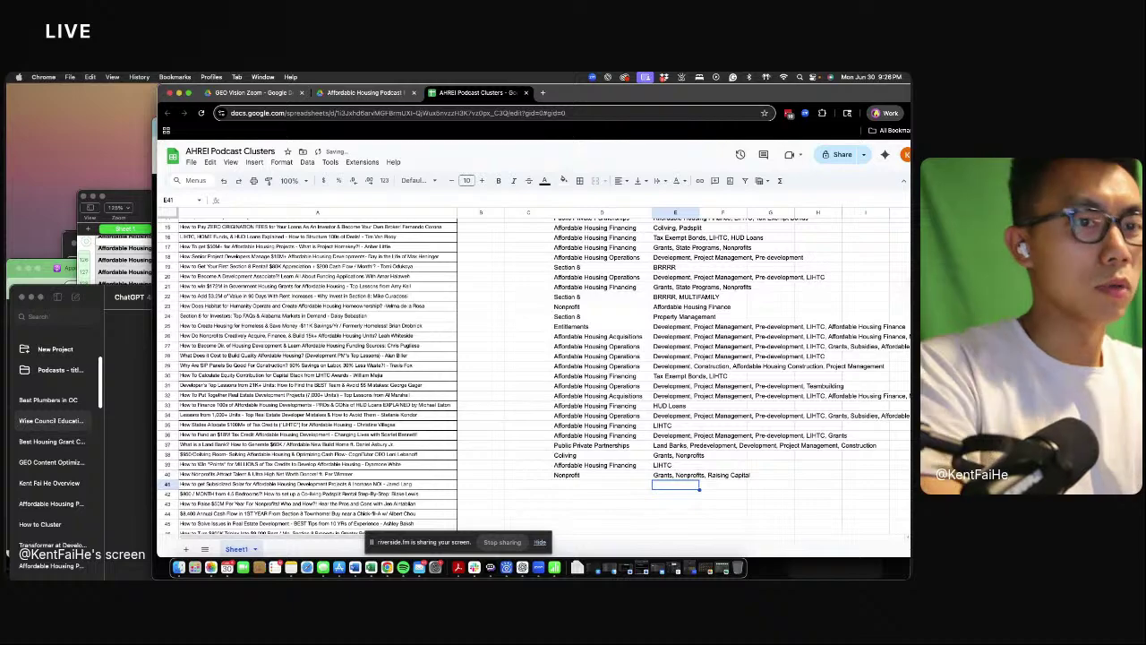
- Copy the Affordable Housing Financing theme from row 33 into D41 for the subsidized solar episode
key("Up")
key("Left")
key("Down")
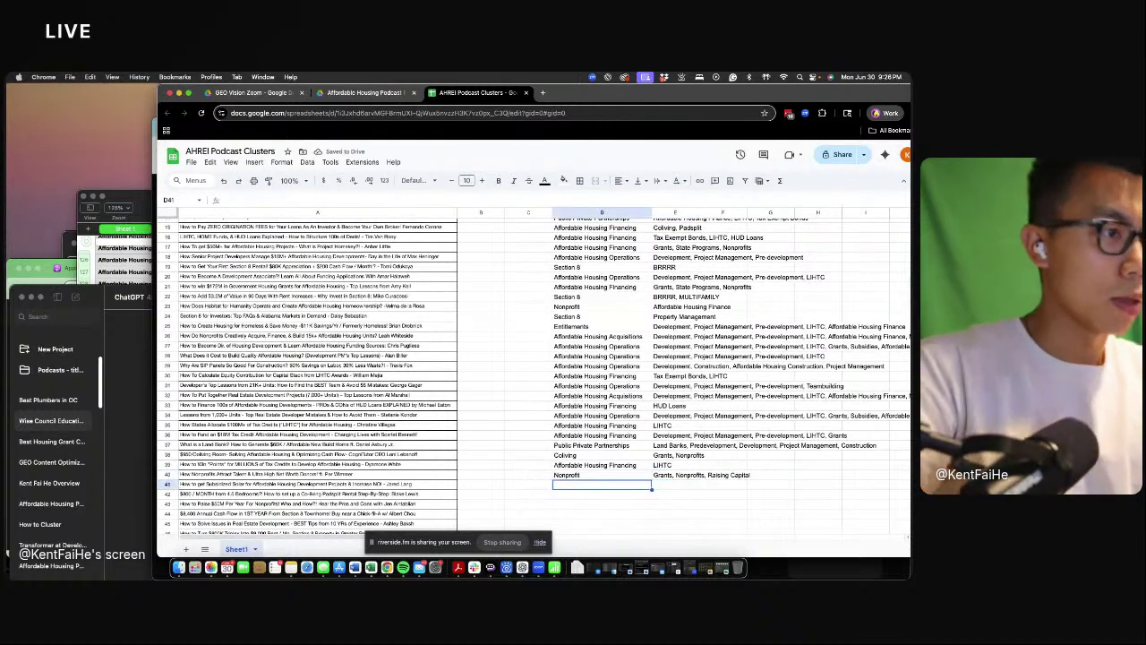
left_click(604, 406)
key("super+c")
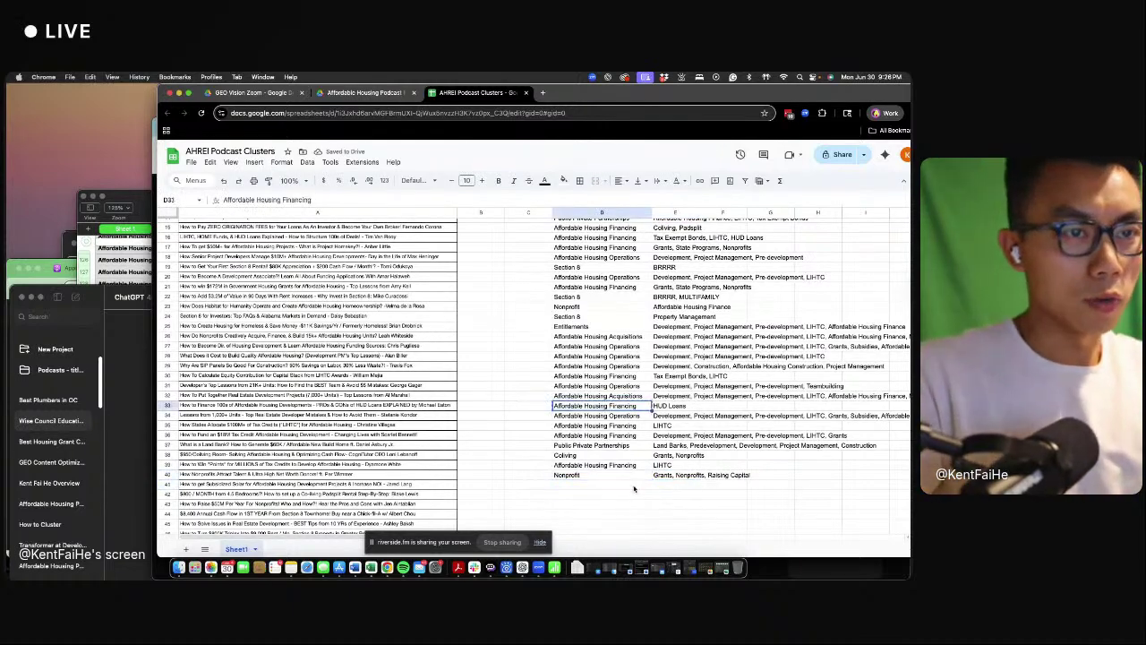
left_click(634, 486)
key("super+v")
- Copy the LIHTC tag from row 39 into E41 and extend it to "LIHTC, Solar"
left_click(678, 465)
key("super+c")
left_click(680, 486)
key("super+v")
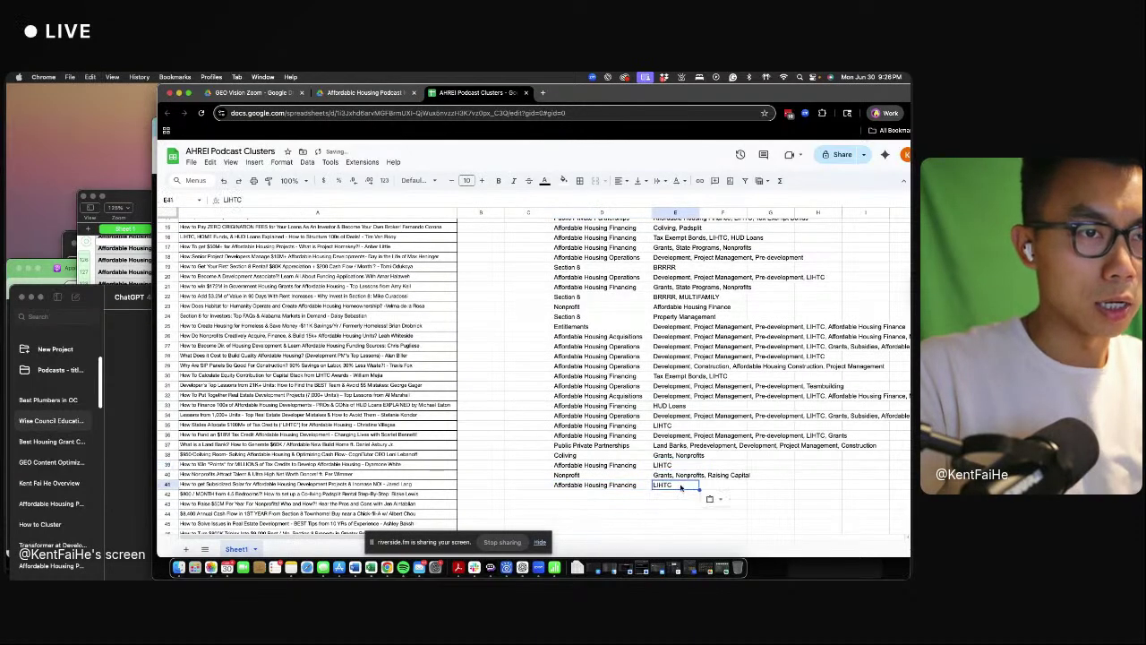
left_click(304, 201)
type(", Solar")
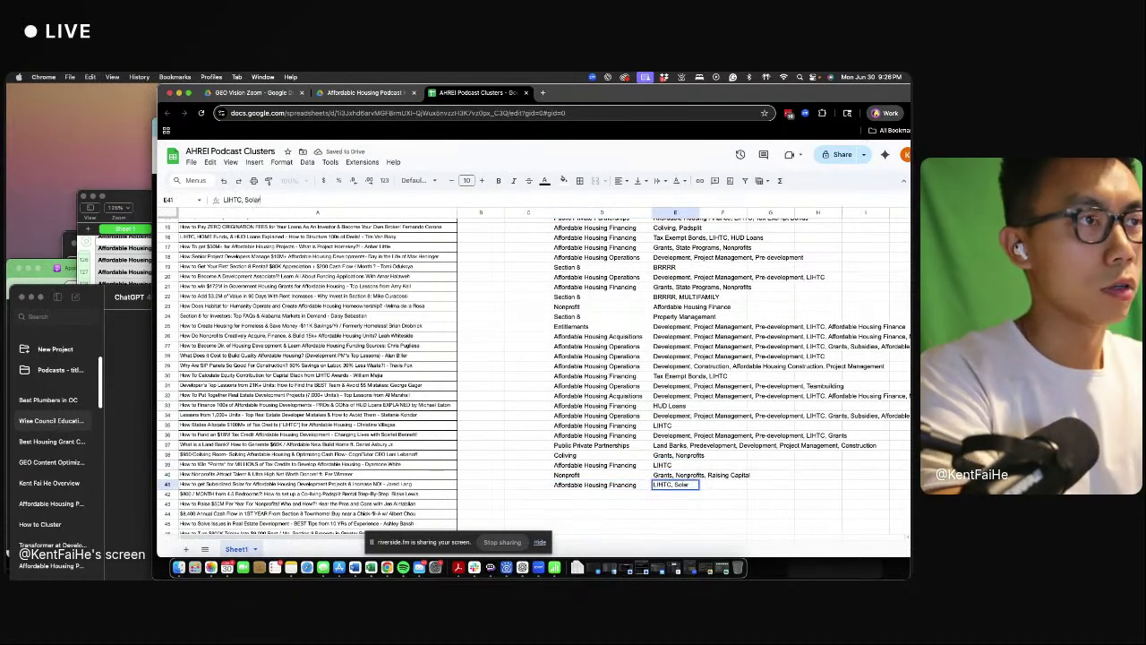
key("Return")
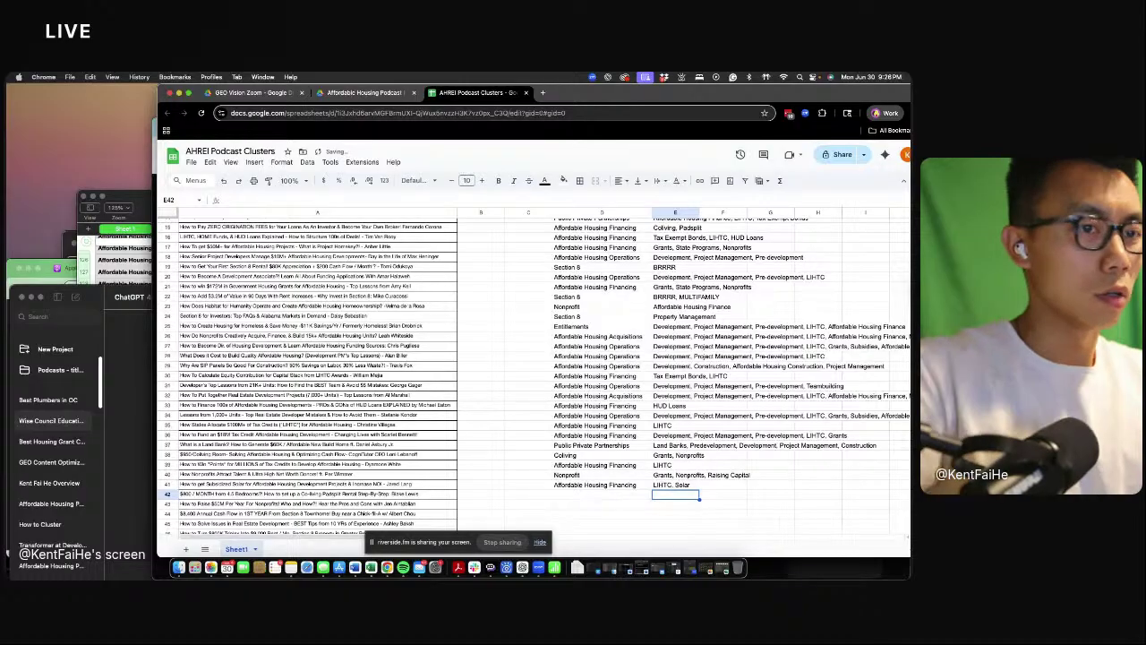
- Copy the Coliving theme and Padsplit tag from row 3 into D42:E42 for the co-living rental episode
scroll(631, 438, "down", 2)
scroll(632, 437, "up", 5)
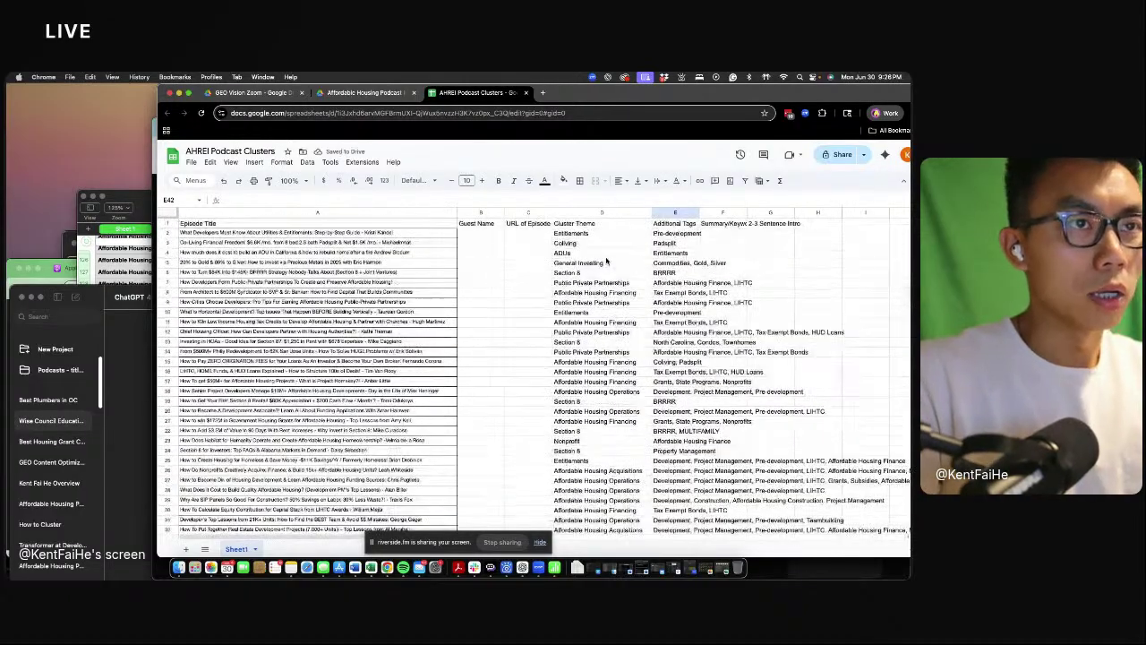
left_click(650, 243)
left_click(659, 243, "shift")
scroll(642, 504, "down", 5)
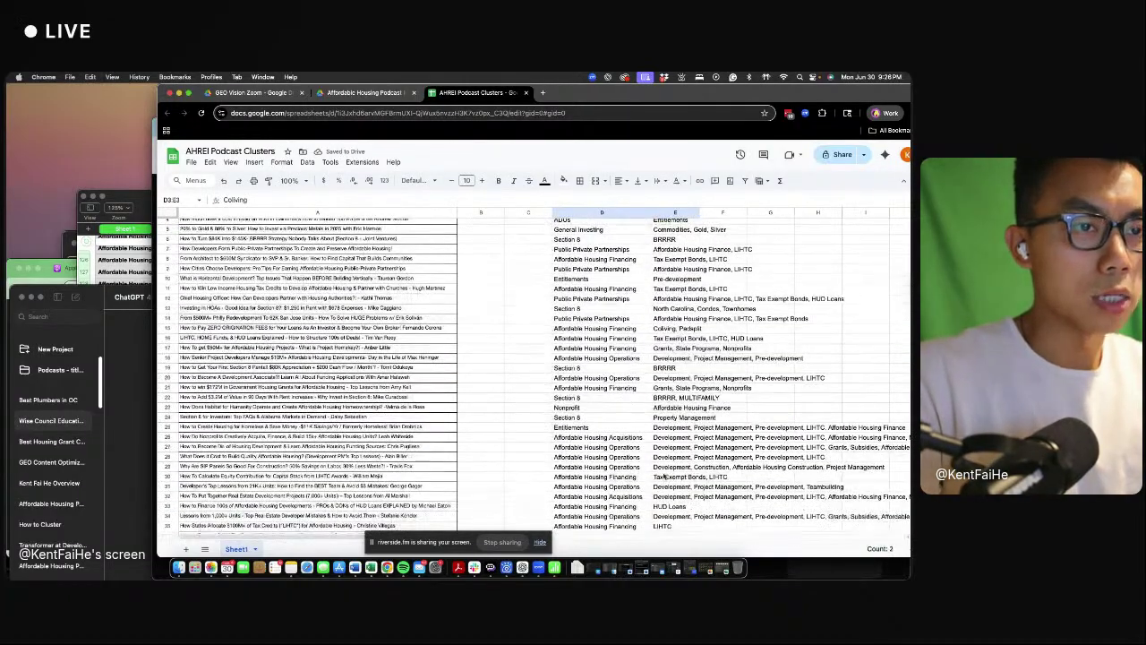
scroll(641, 504, "down", 5)
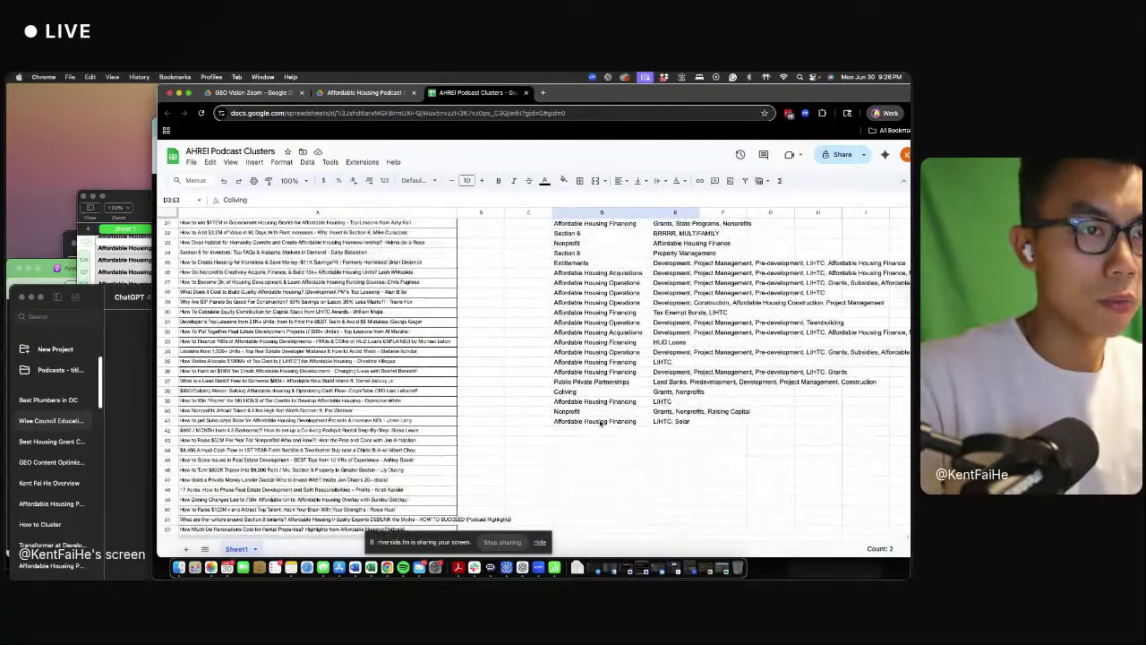
left_click(598, 432)
key("ctrl+v")
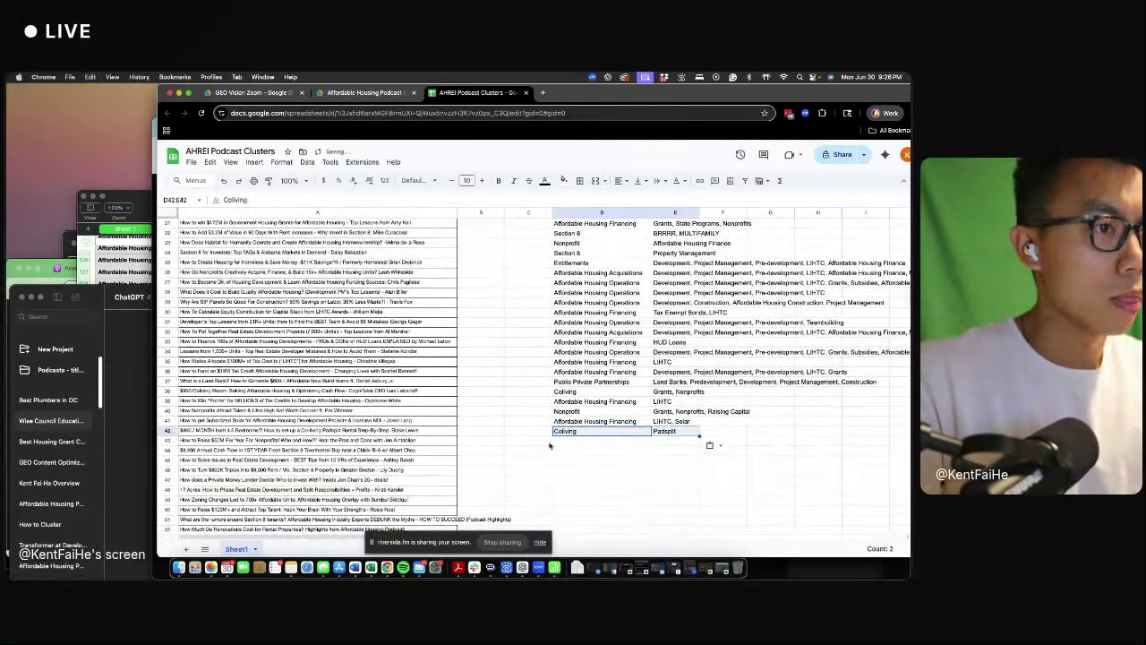
- Copy the Nonprofit theme and its "Grants, Nonprofits, Raising Capital" tags from row 40 into D43:E43
left_click(577, 444)
left_click_drag(589, 410, 681, 410)
key("ctrl+c")
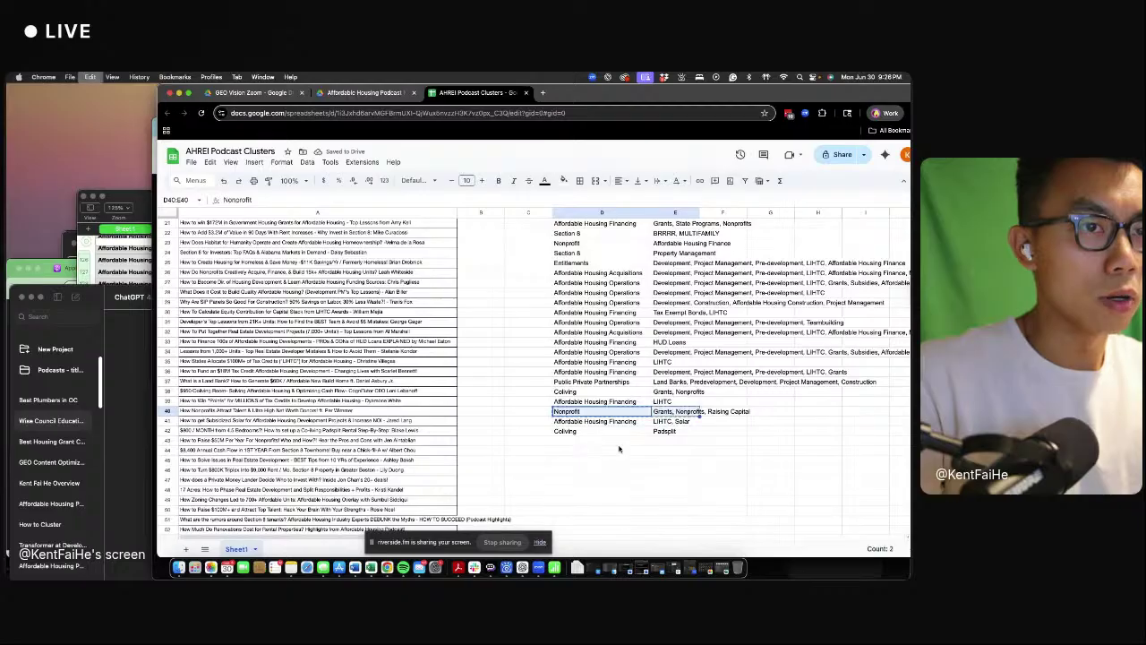
left_click(617, 442)
key("ctrl+v")
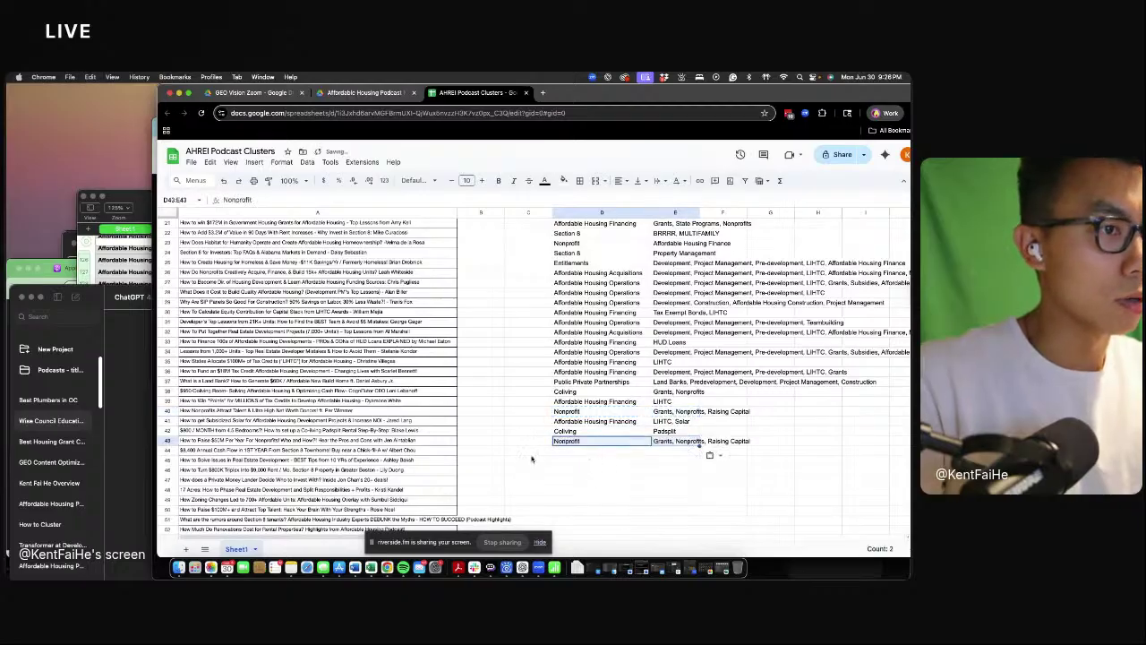
- Copy the Section 8 theme and BRRRR tag from row 19 into D44:E44 for the Section 8 townhome episode
scroll(627, 286, "up", 1)
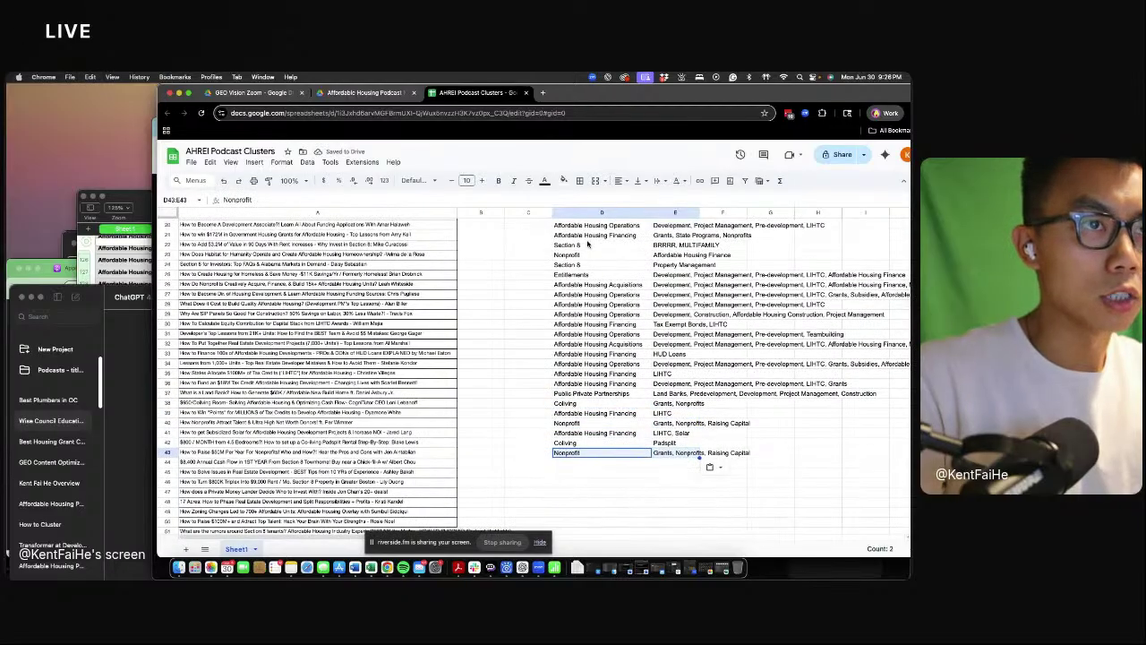
scroll(600, 264, "up", 2)
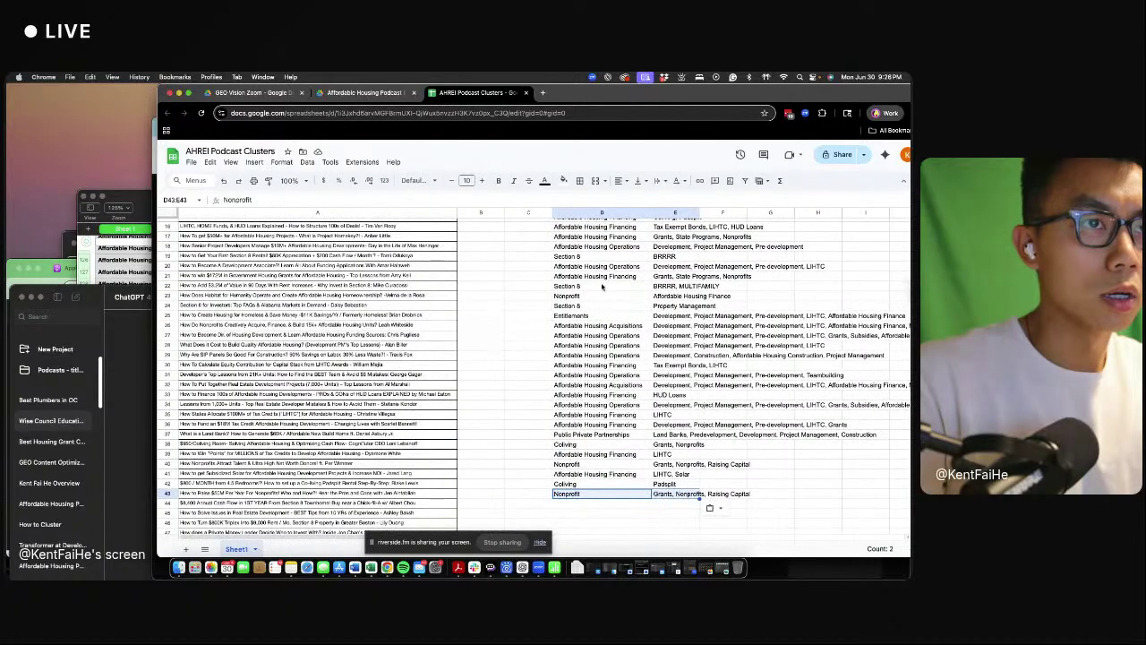
left_click(602, 286)
left_click_drag(648, 259, 667, 257)
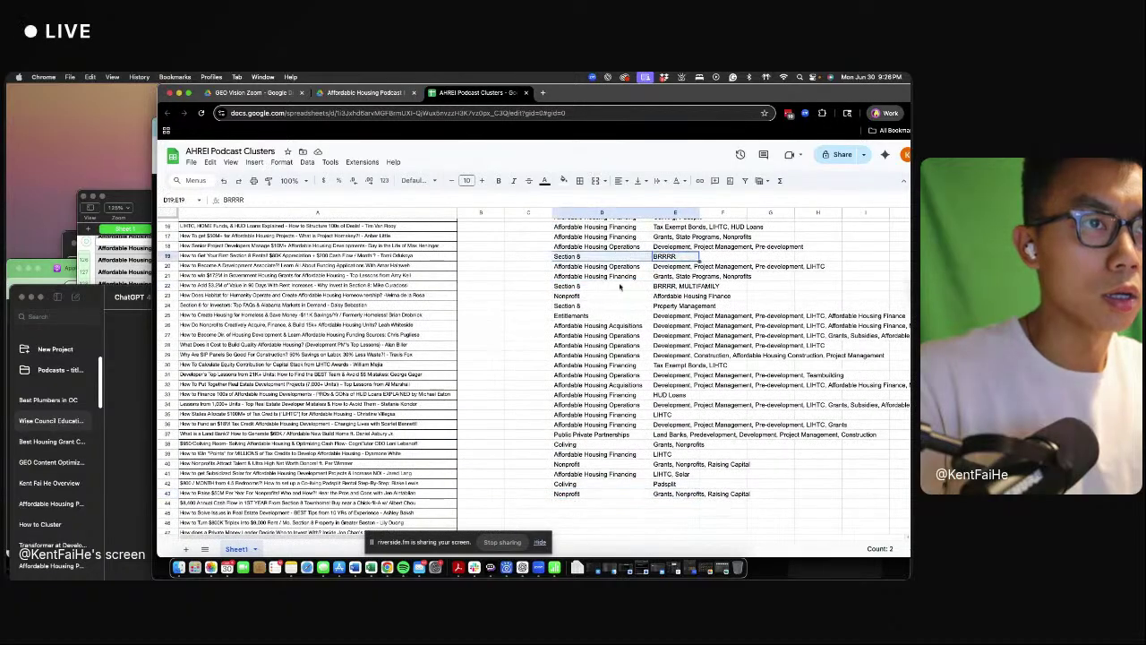
scroll(633, 312, "down", 1)
key("ctrl+c")
left_click(634, 491)
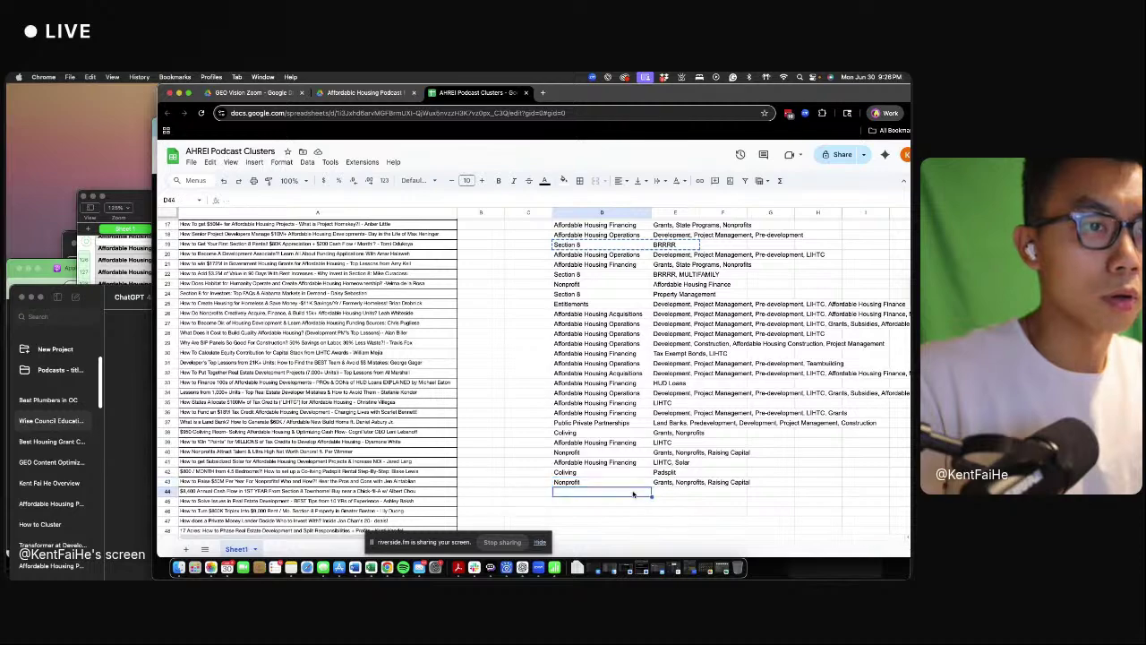
key("ctrl+v")
- Extend the additional tags in E44 to "BRRRR, Condos, Townhomes"
left_click(347, 196)
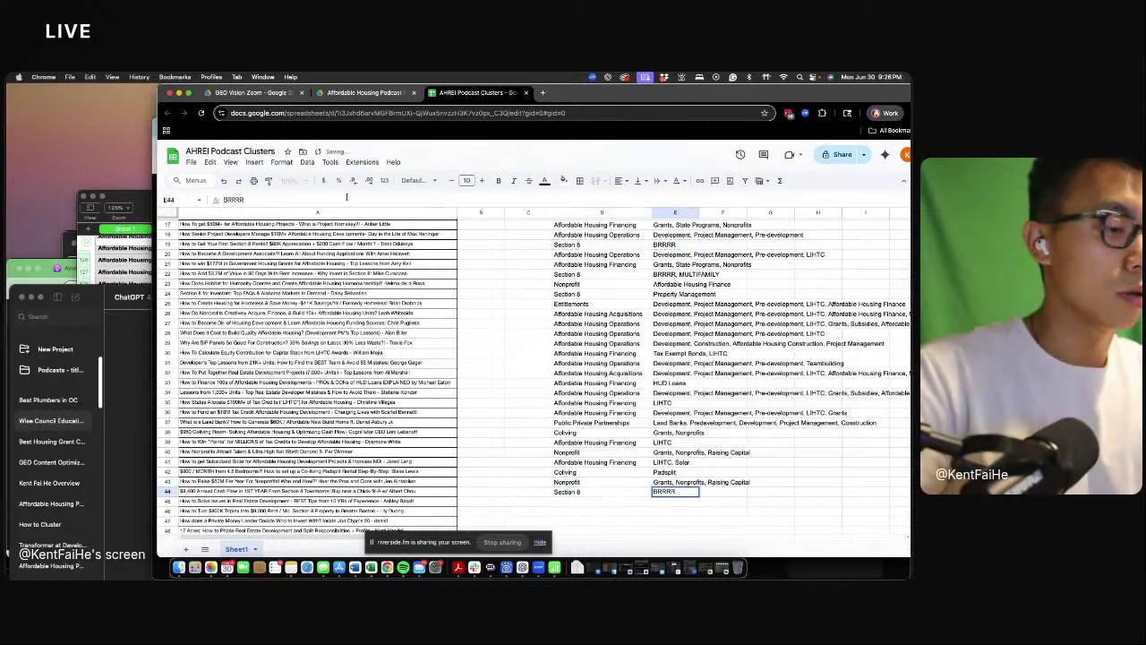
type(", ")
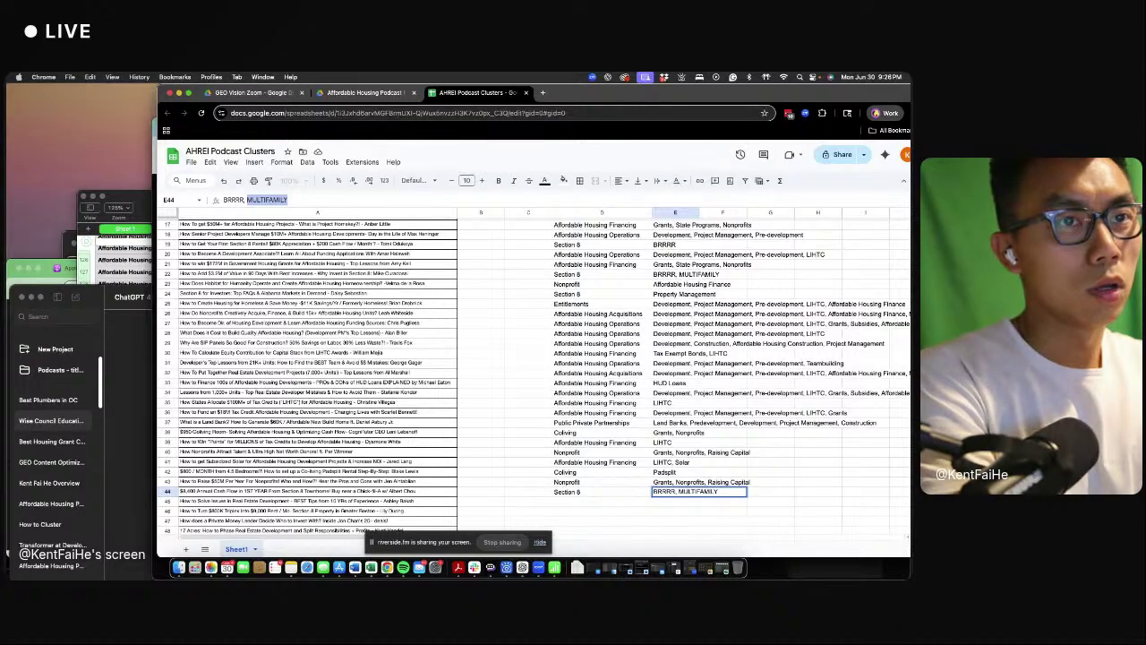
type("Condos")
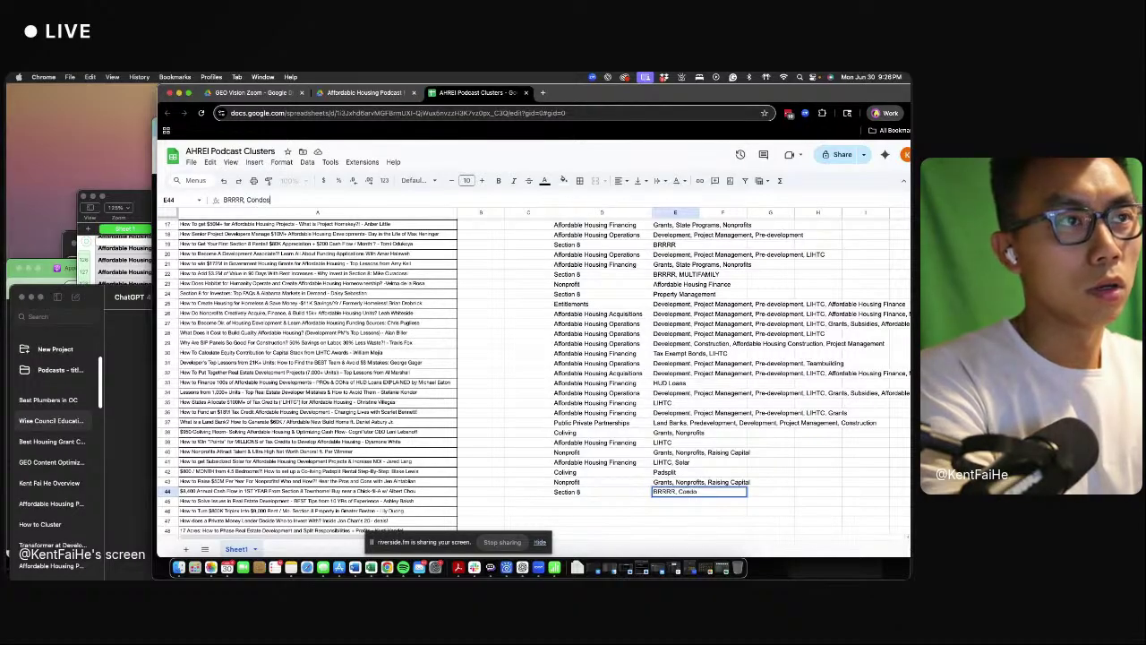
type(", Townho")
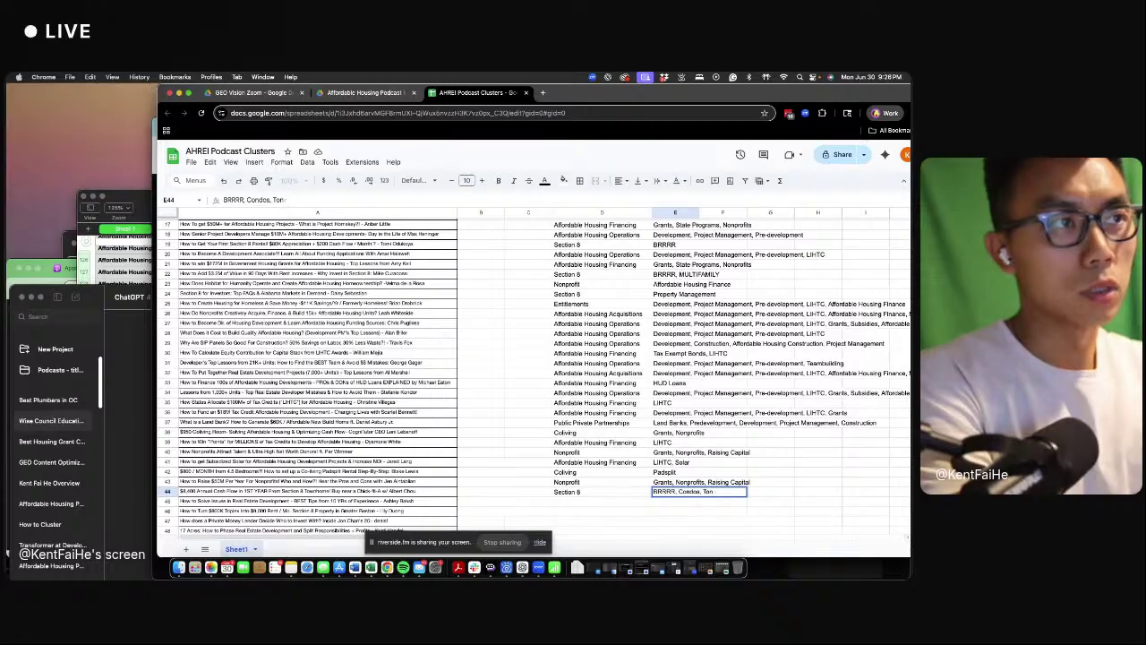
type("mes")
key("Return")
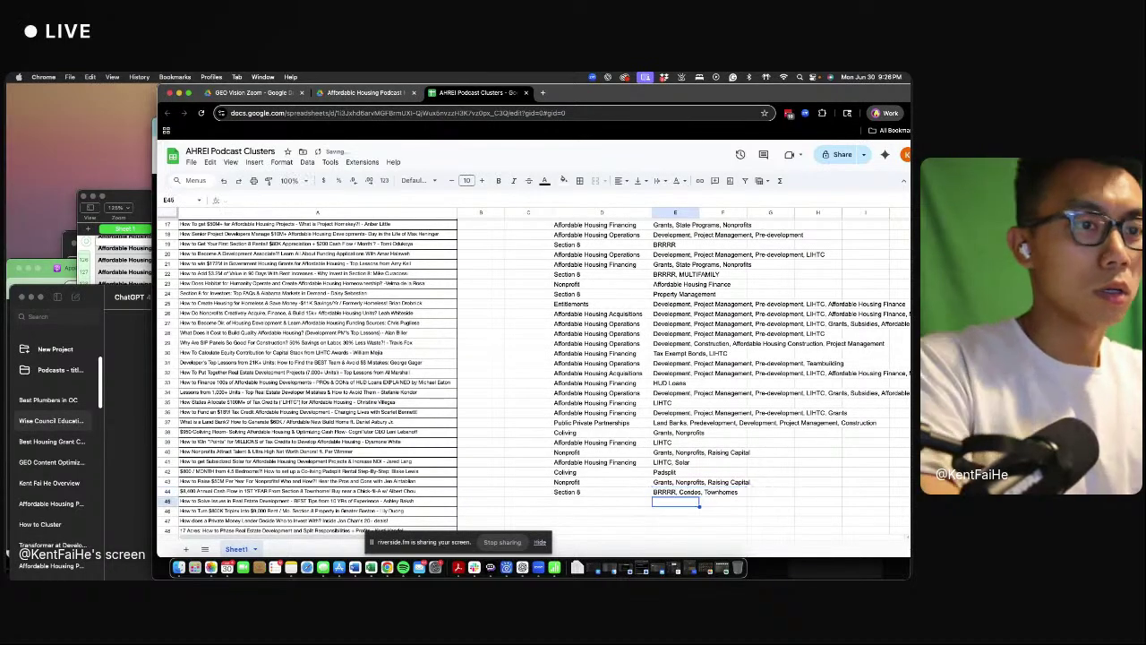
key("Up")
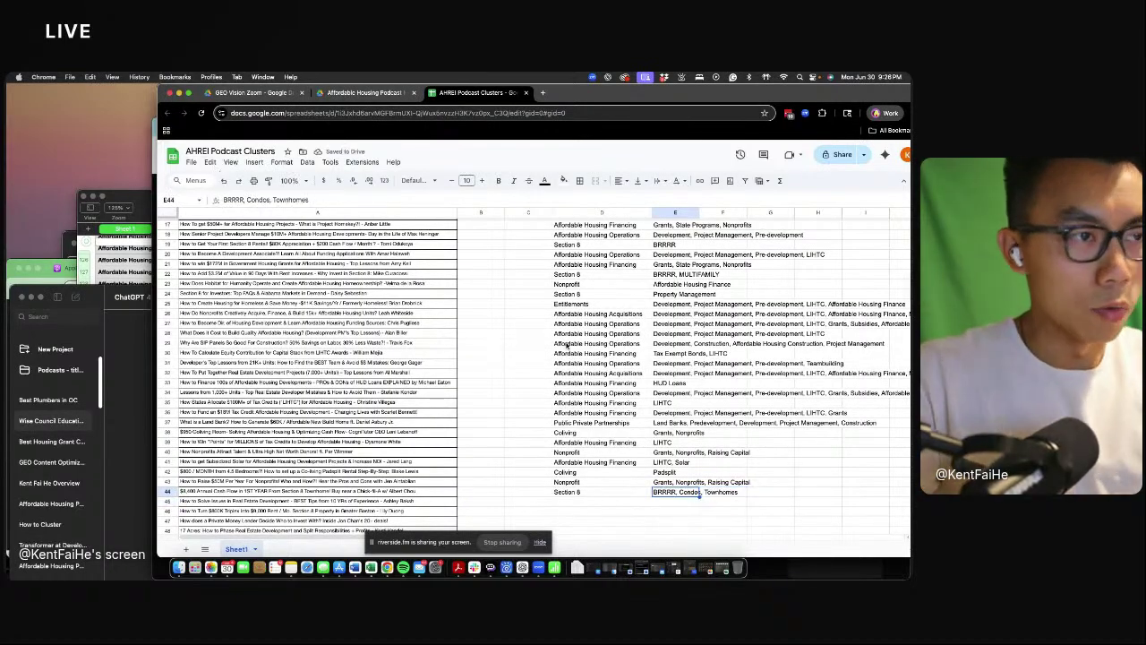
- Copy the Entitlements theme and Pre-development tag from row 2 into D45:E45 for the real estate development issues episode
scroll(534, 376, "down", 5)
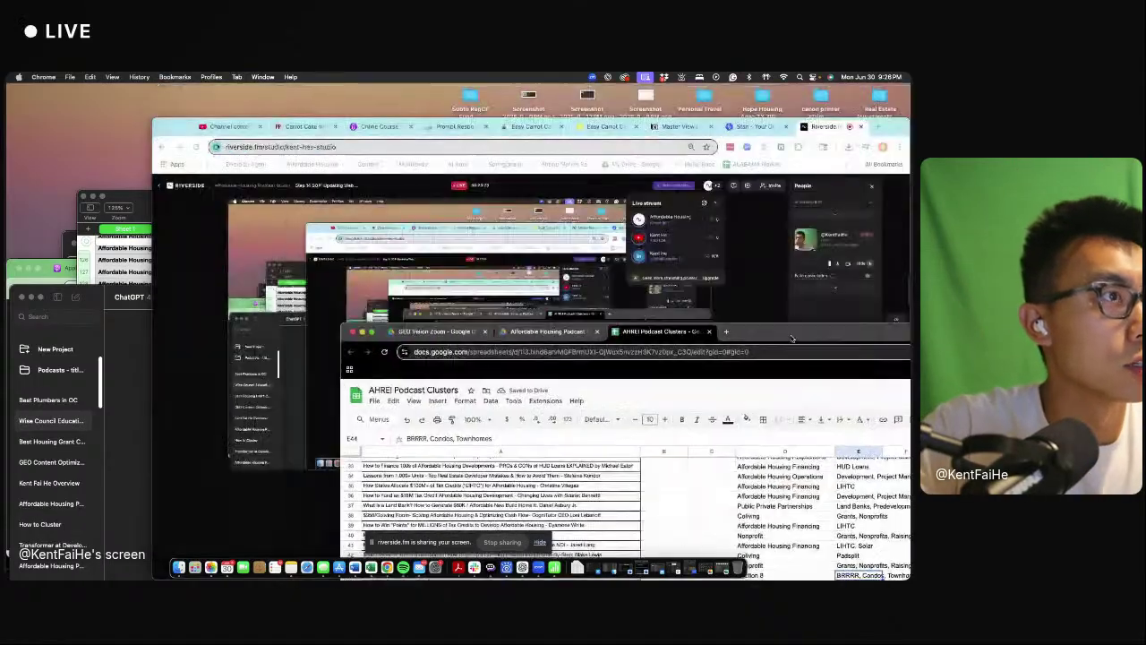
mouse_move(600, 87)
left_mouse_down()
mouse_move(804, 327)
mouse_move(713, 238)
mouse_move(622, 90)
left_mouse_up()
left_click(609, 351)
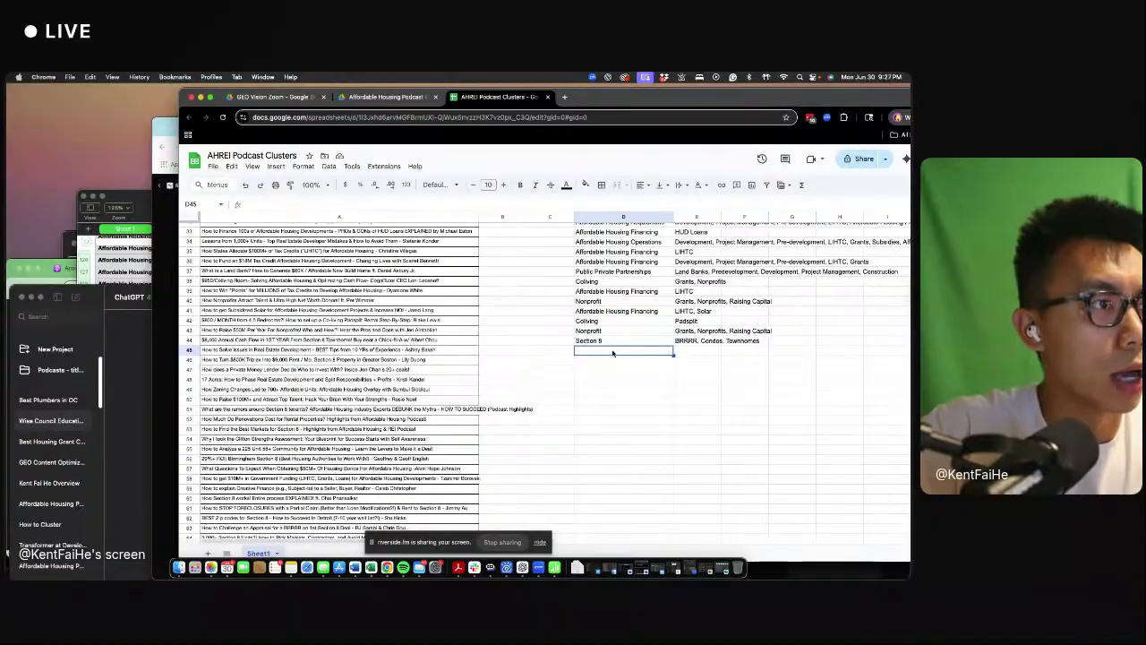
scroll(618, 340, "up", 3)
scroll(627, 313, "up", 10)
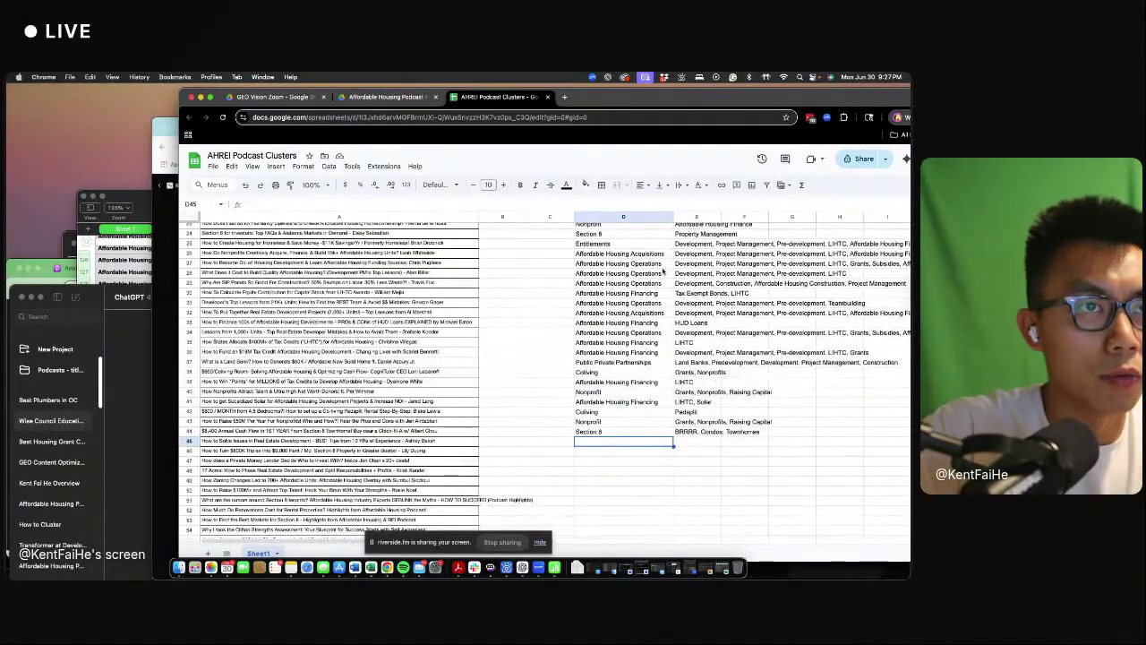
left_click_drag(622, 237, 701, 239)
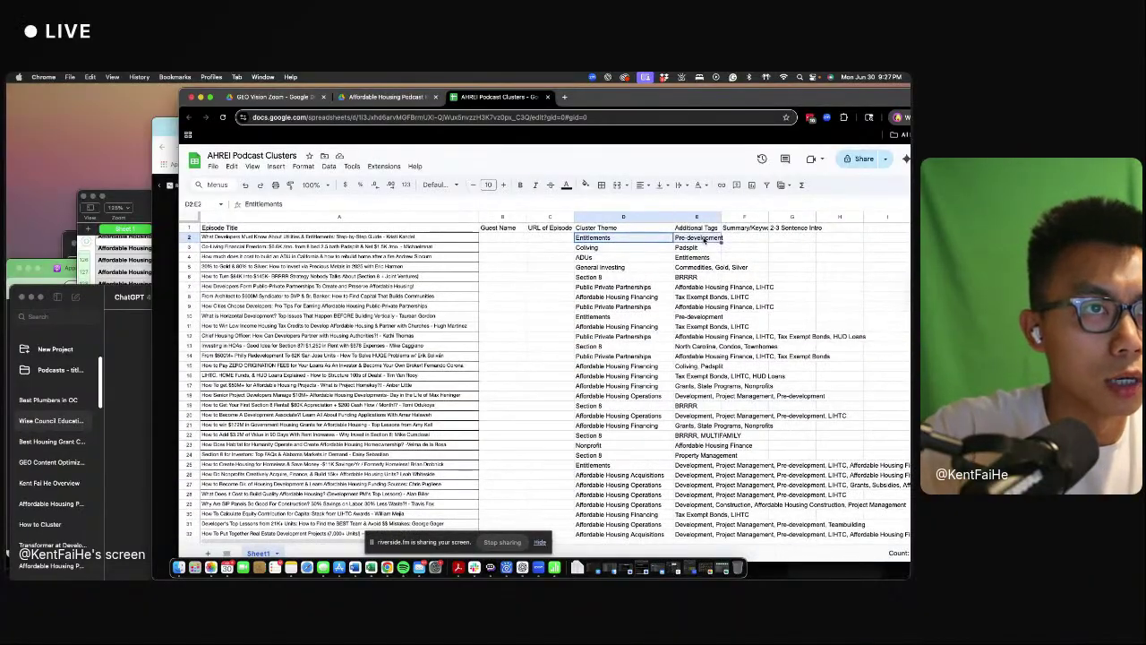
key("super+c")
scroll(704, 269, "down", 6)
left_click(636, 454)
key("super+v")
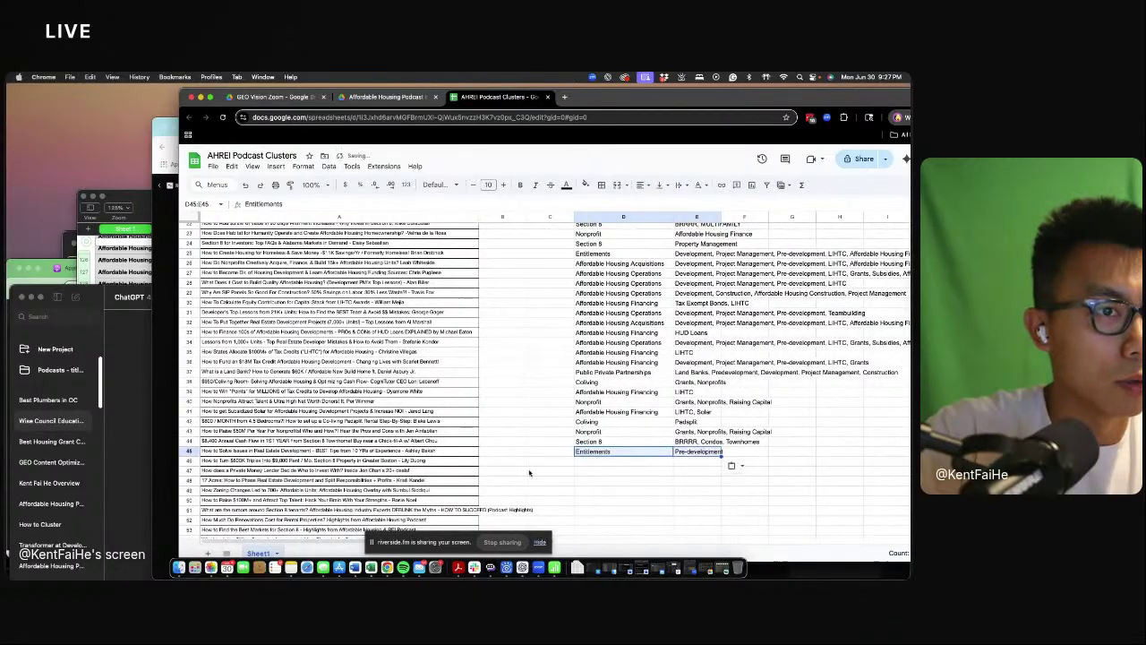
- Copy the Section 8 theme and Property Management tag from row 24 into D46:E46
left_click(635, 245)
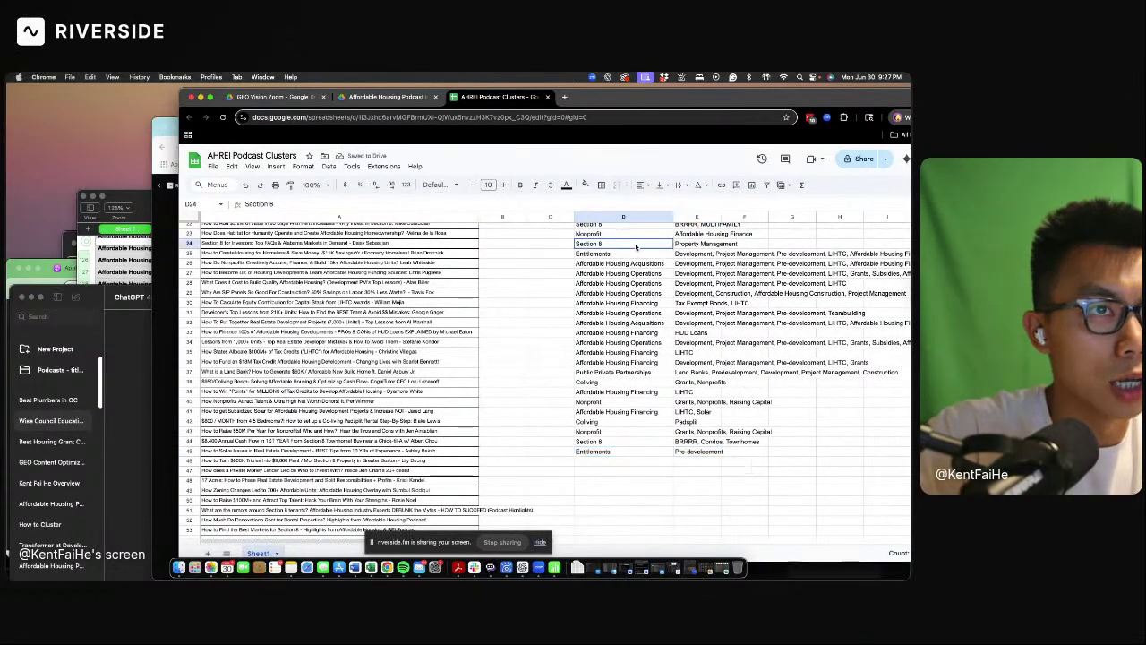
left_click_drag(656, 248, 681, 247)
key("super+c")
left_click(638, 461)
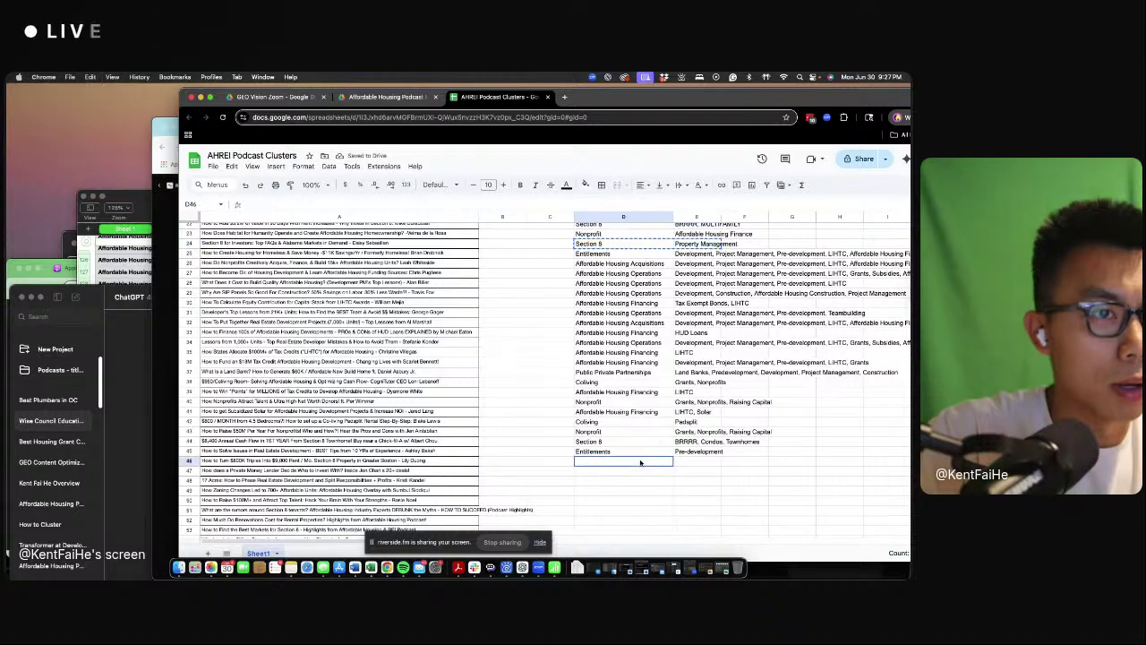
key("super+v")
left_click(692, 462)
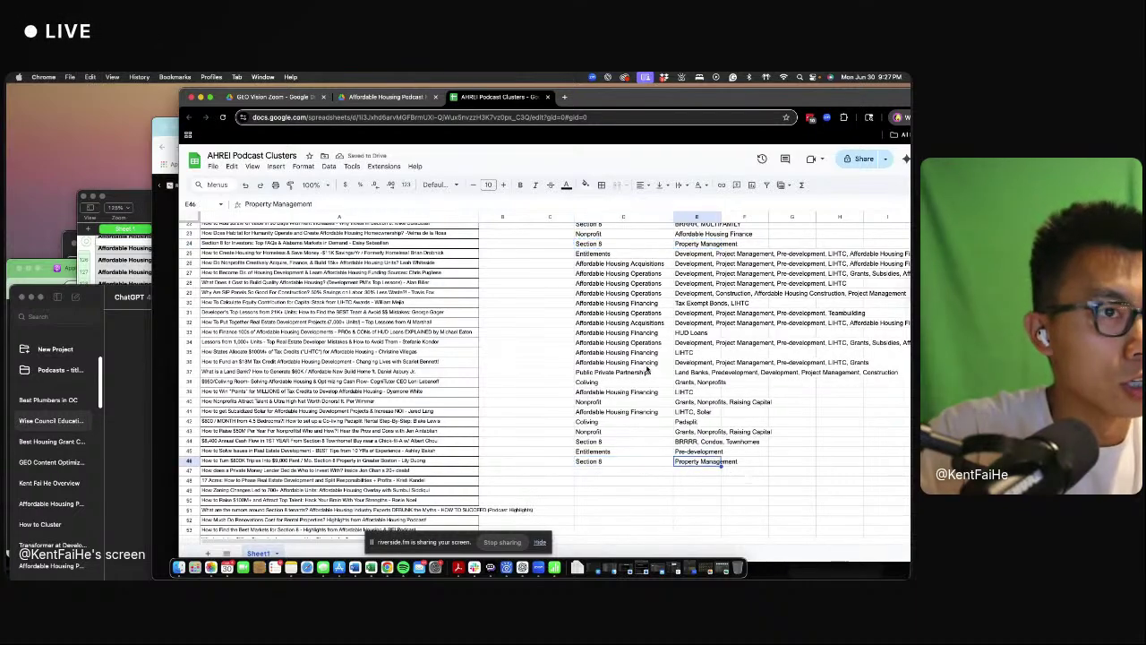
- Copy the Section 8 theme from D44 into D47 for the private money lender episode
left_click(614, 471)
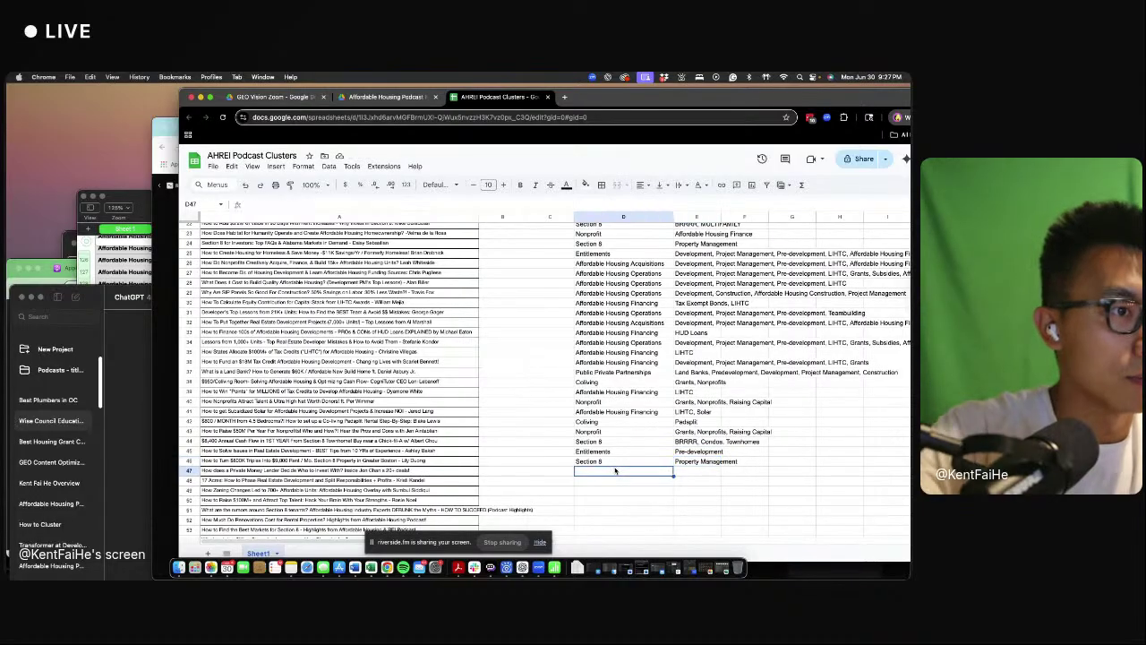
type("Len")
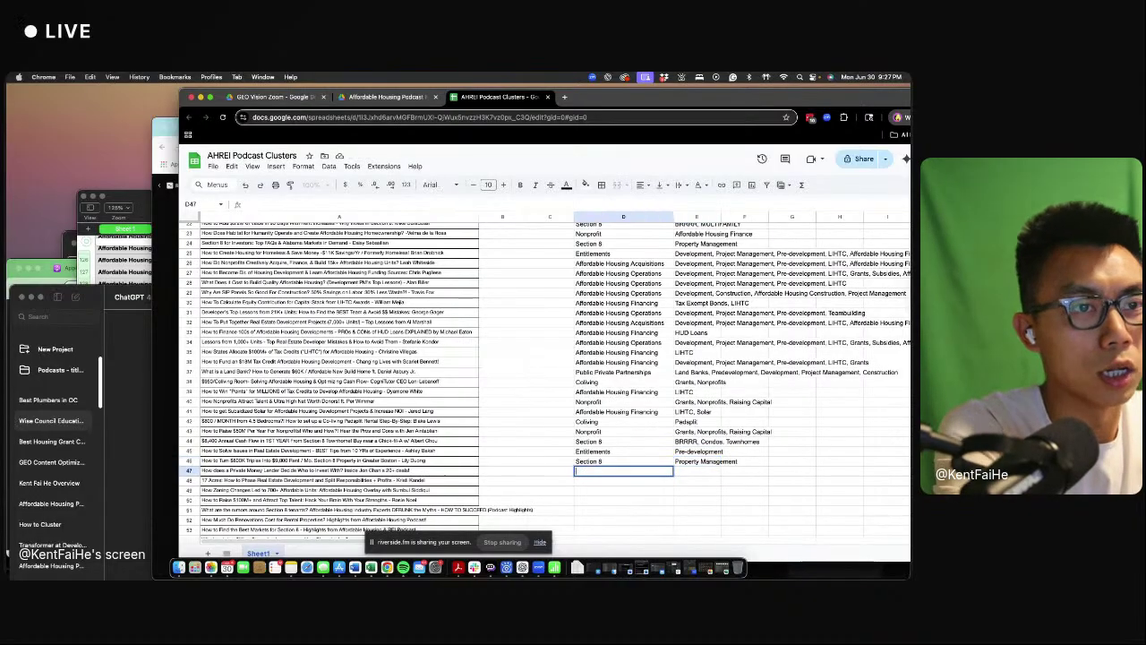
key("Escape")
key("Up")
key("Up")
key("Up")
key("super+c")
key("Down")
key("Down")
key("Down")
key("super+v")
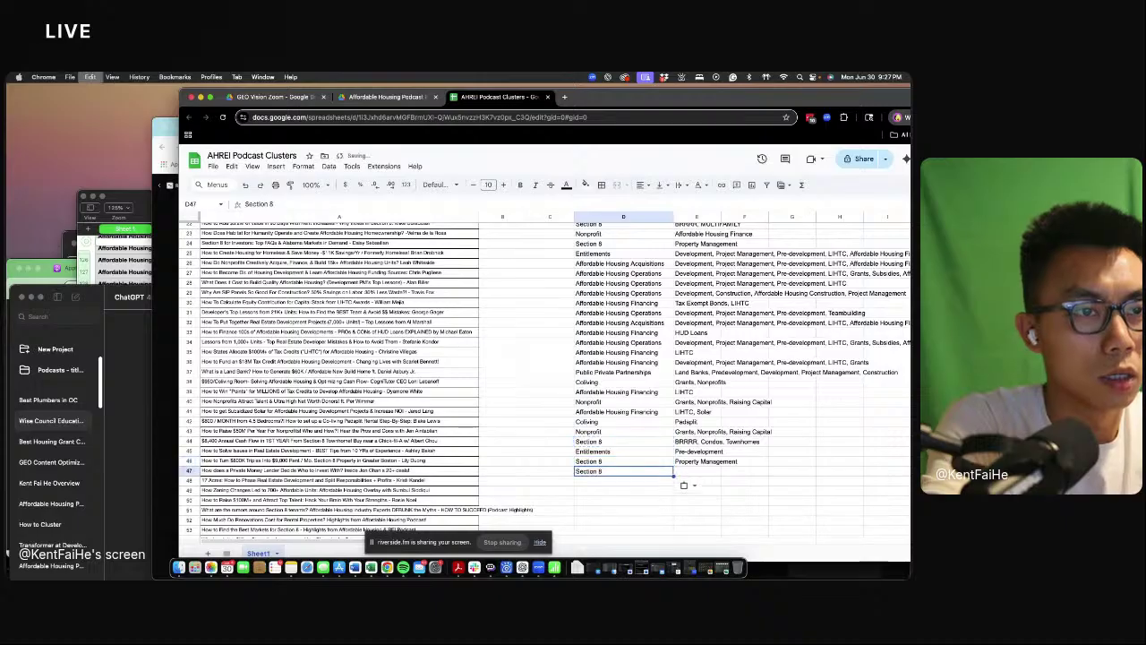
- Copy the Property Management tag from E46 into E47 and extend it to "Property Management, Lending"
key("Right")
key("Up")
key("super+c")
key("Down")
key("super+v")
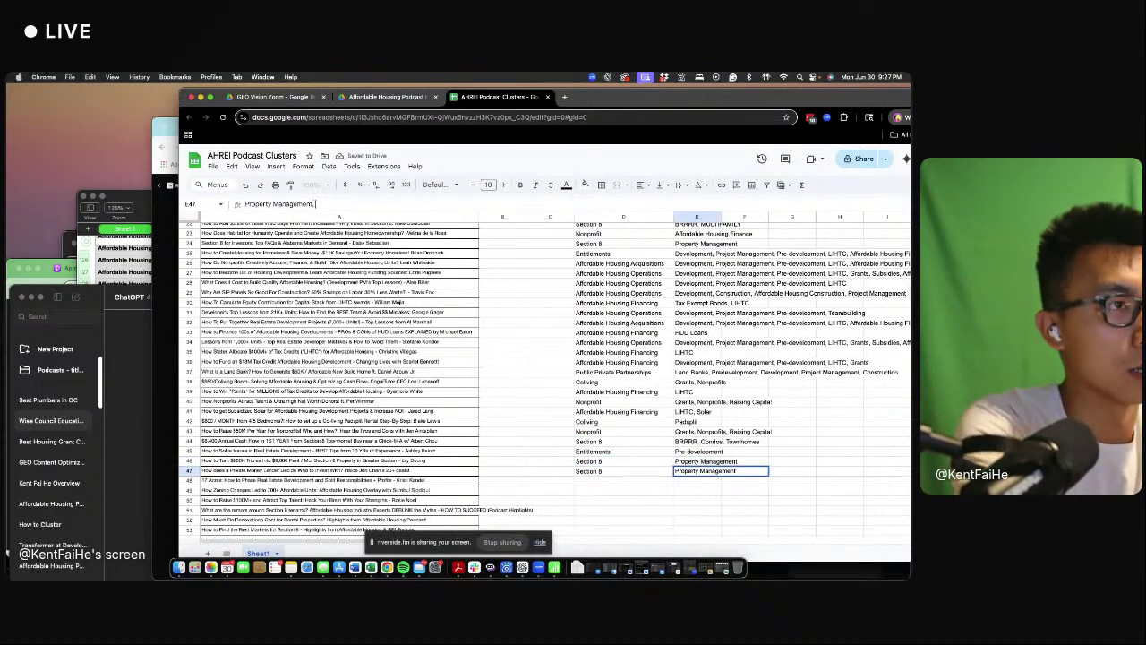
type(", Lending")
key("Return")
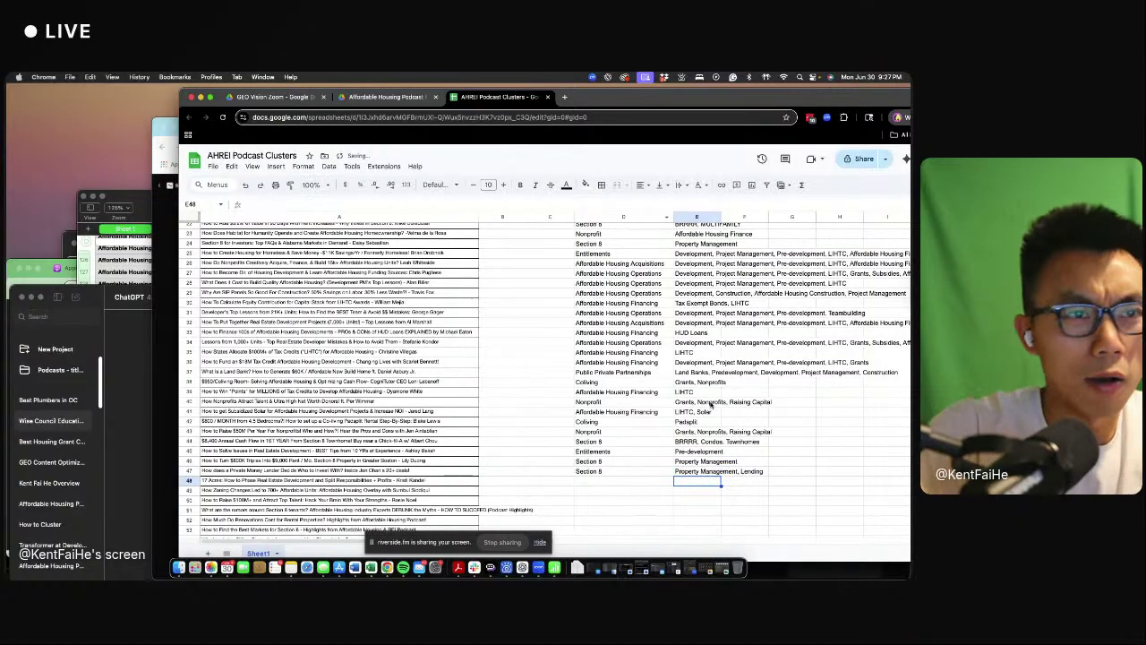
- Copy the Affordable Housing Financing theme and its grant tags from row 17 into D48:E48 for the 17 Acres development phasing episode
scroll(728, 411, "down", 3)
scroll(728, 411, "down", 2)
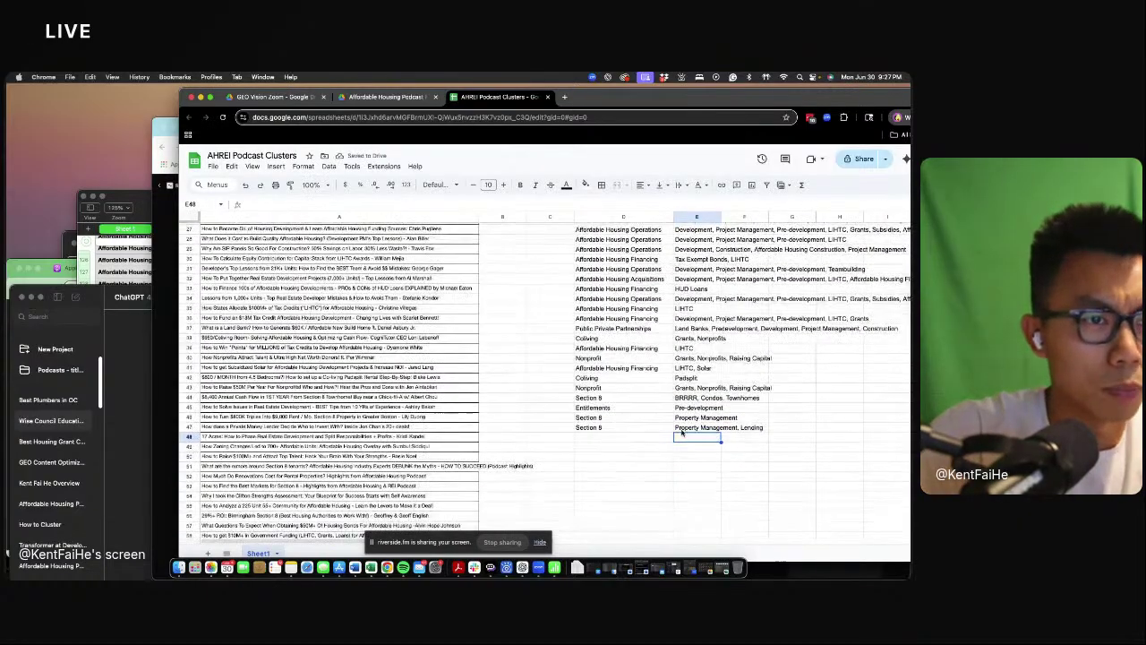
left_click(559, 428)
left_click(579, 439)
scroll(639, 371, "up", 10)
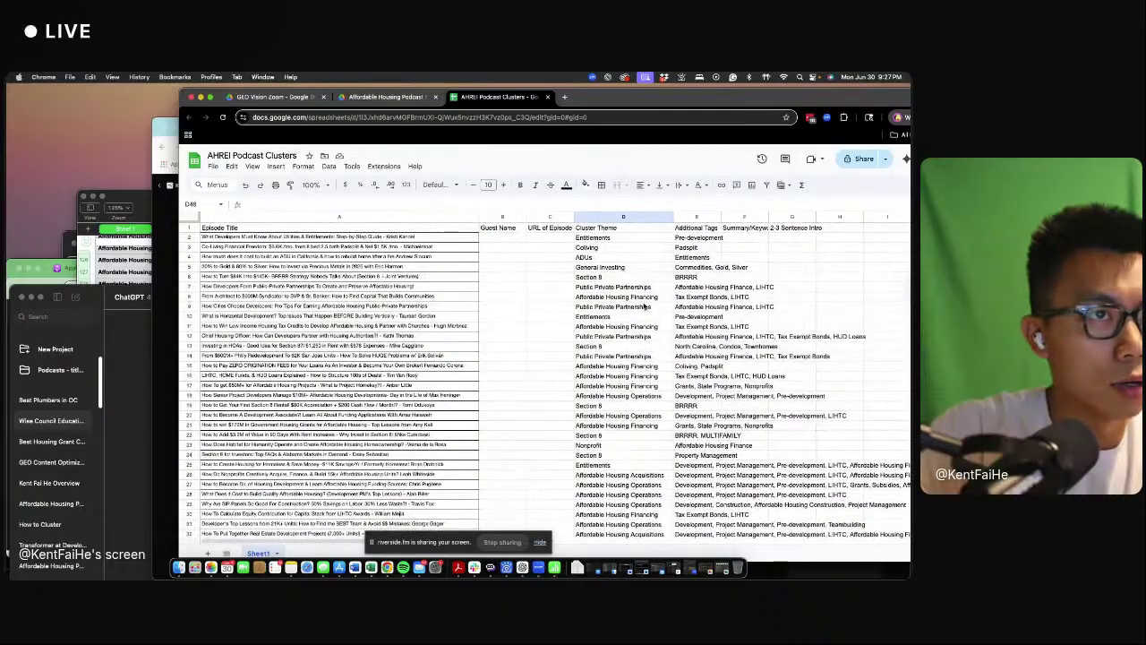
left_click(620, 238)
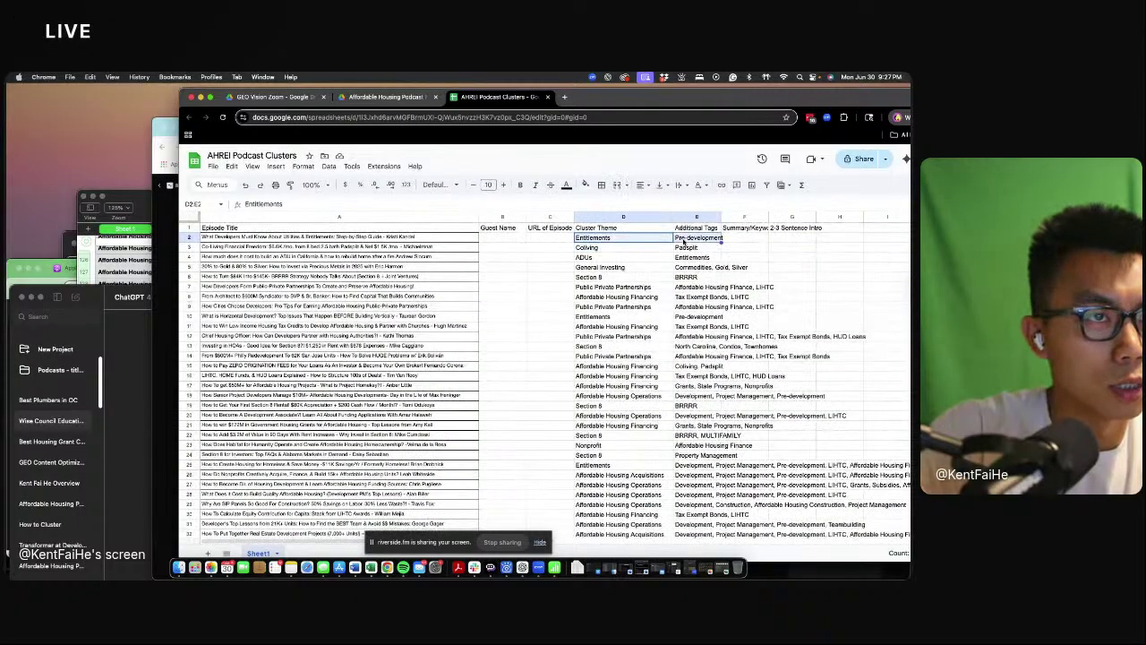
left_click(637, 287)
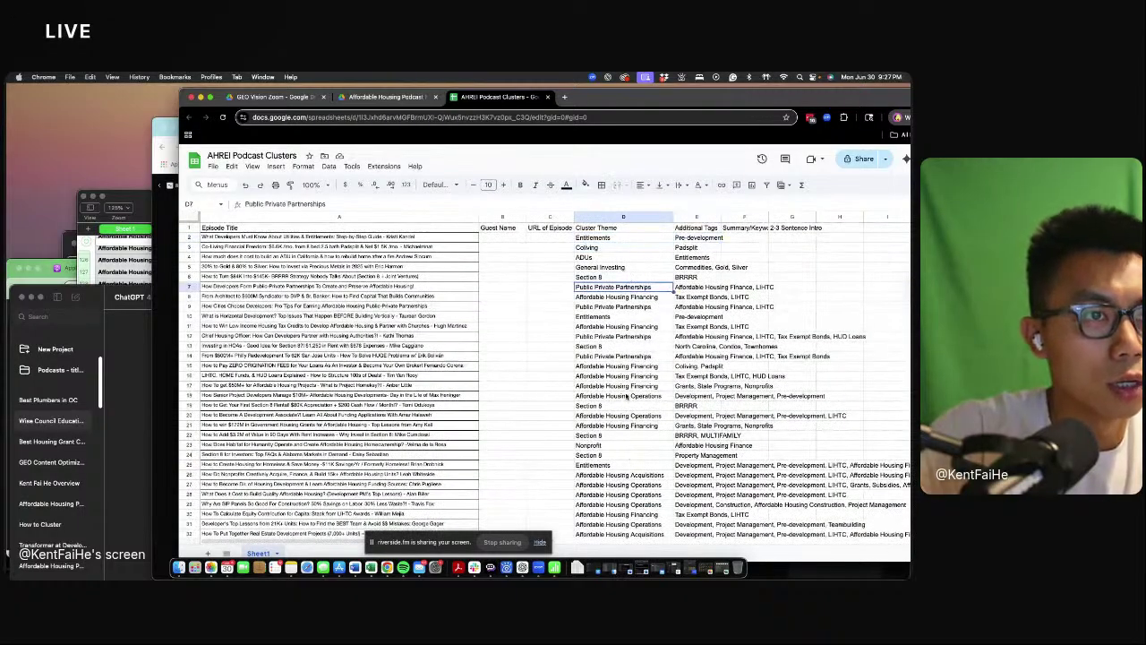
left_click_drag(628, 385, 689, 387)
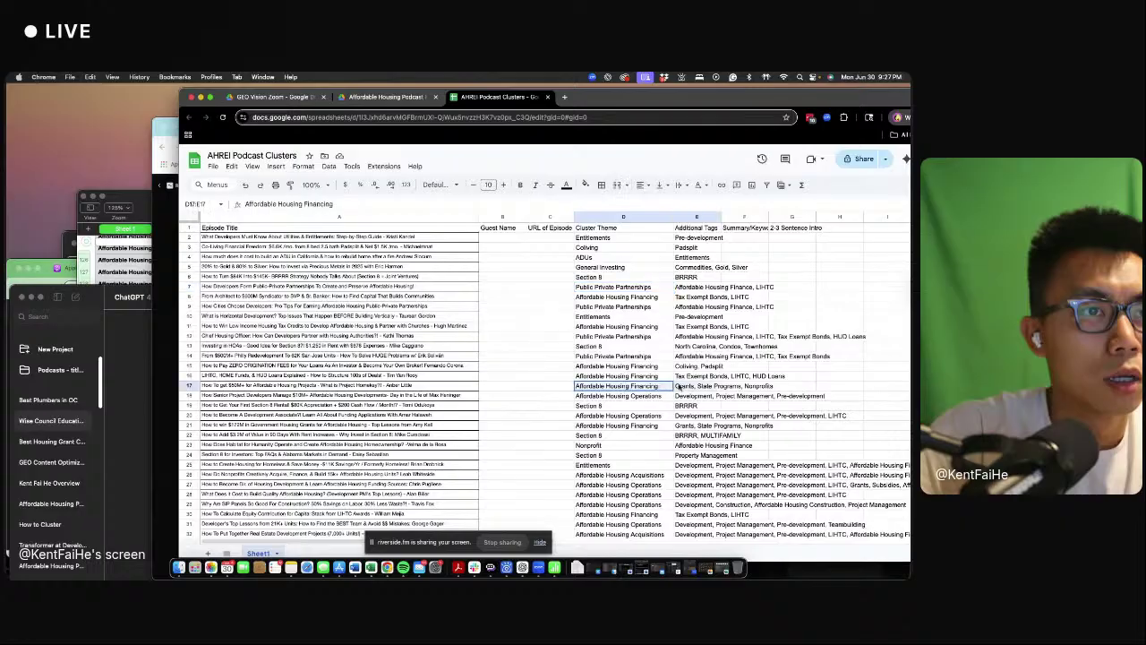
scroll(663, 430, "down", 5)
scroll(659, 471, "down", 5)
left_click(635, 403)
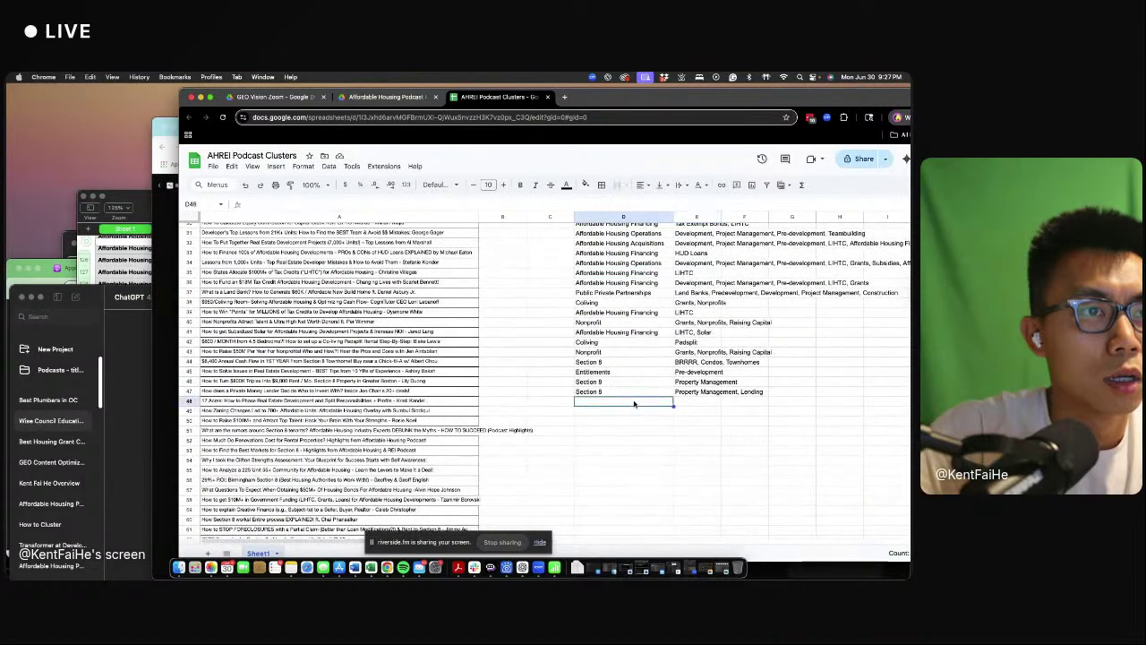
key("super+v")
- Change the tags in E48 to "Grants, LIHTC, Creative Deal Structures, Creative Deal Structuring"
left_click(696, 403)
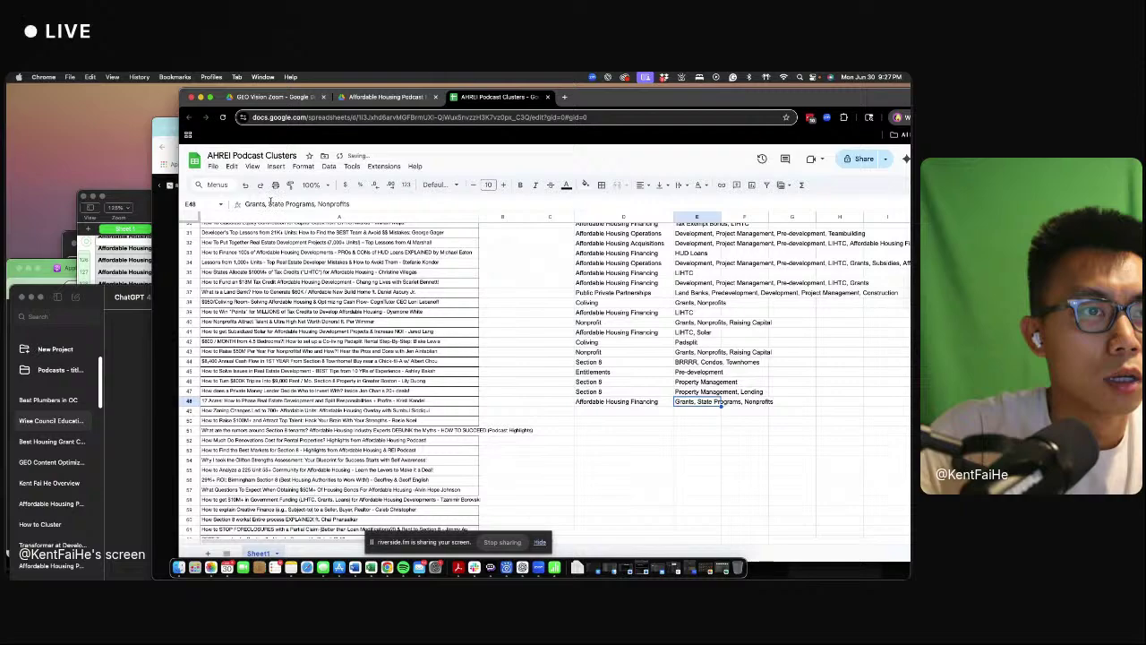
left_click_drag(270, 203, 376, 213)
key("BackSpace")
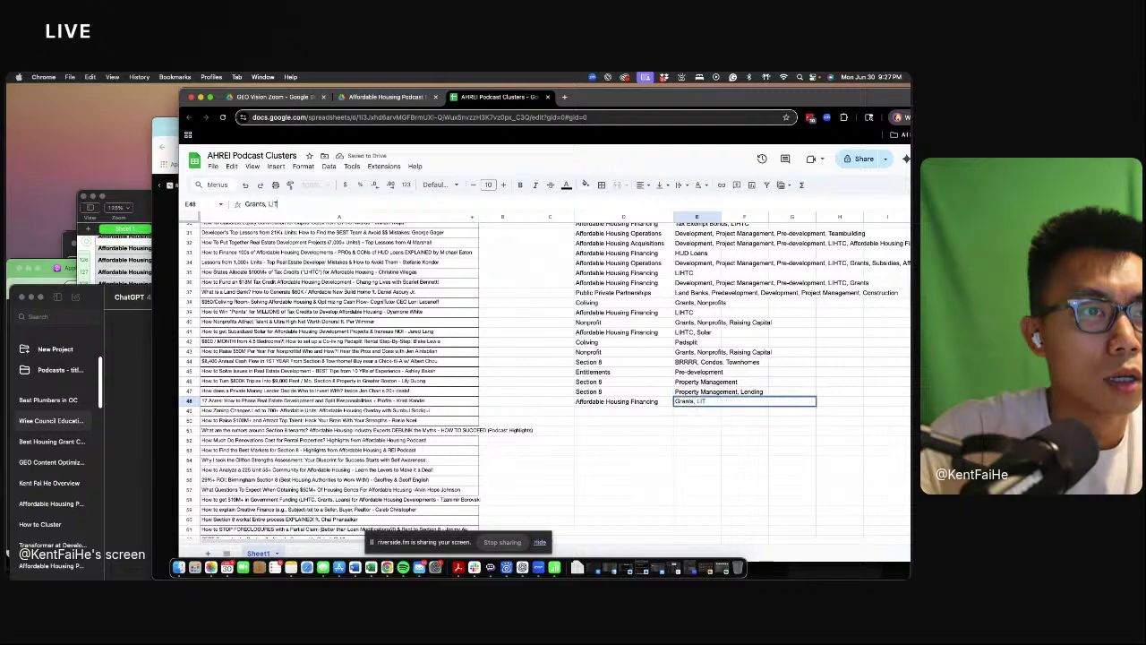
type("LIHTC, Creat")
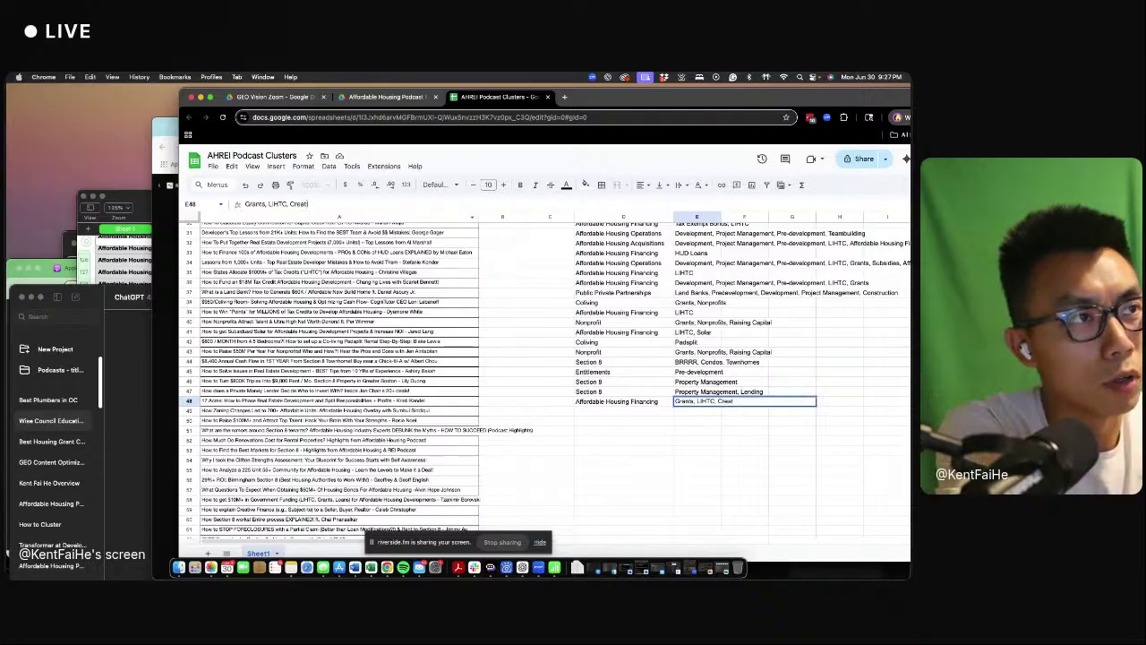
type("ive Deal Structu")
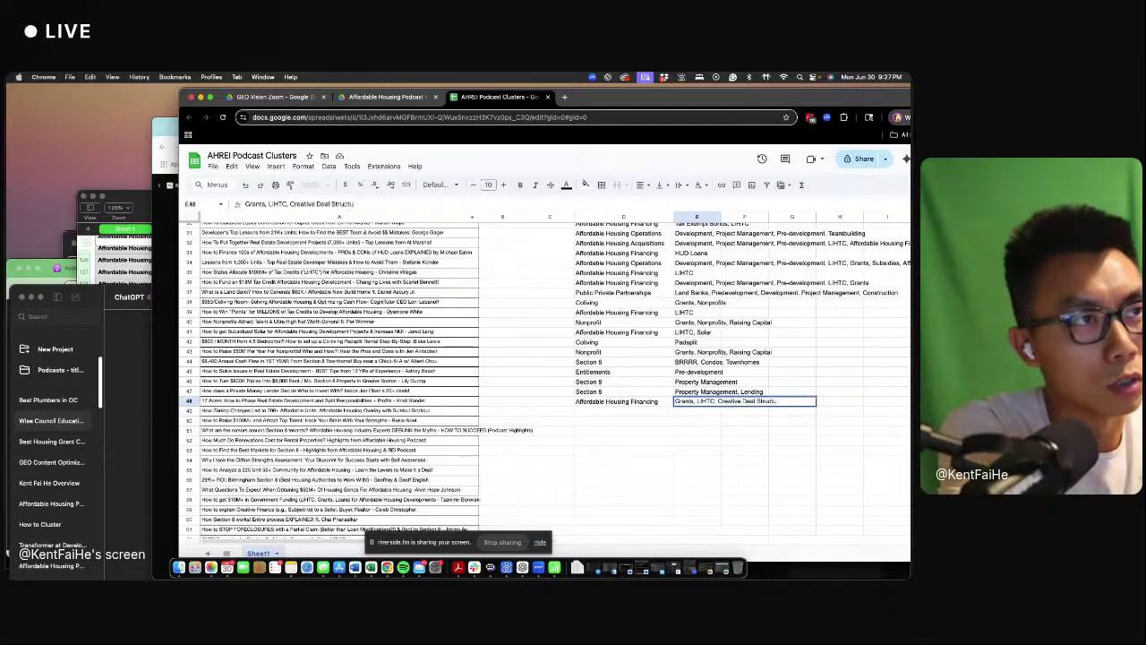
type("res, ")
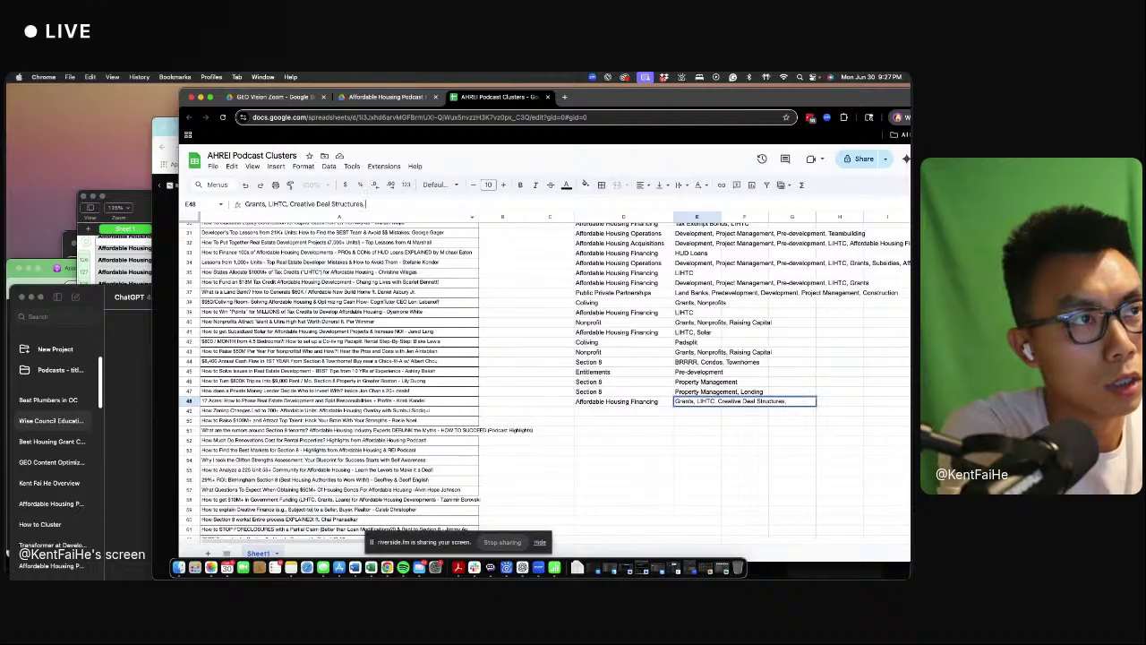
type("Creative")
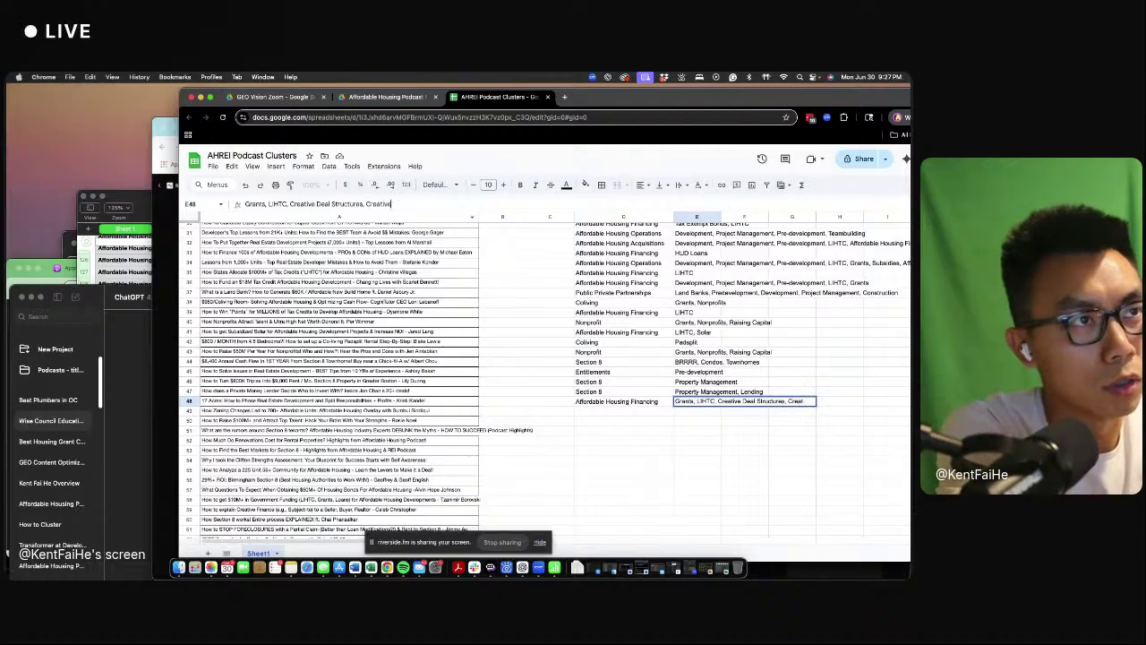
type(" Deal Str")
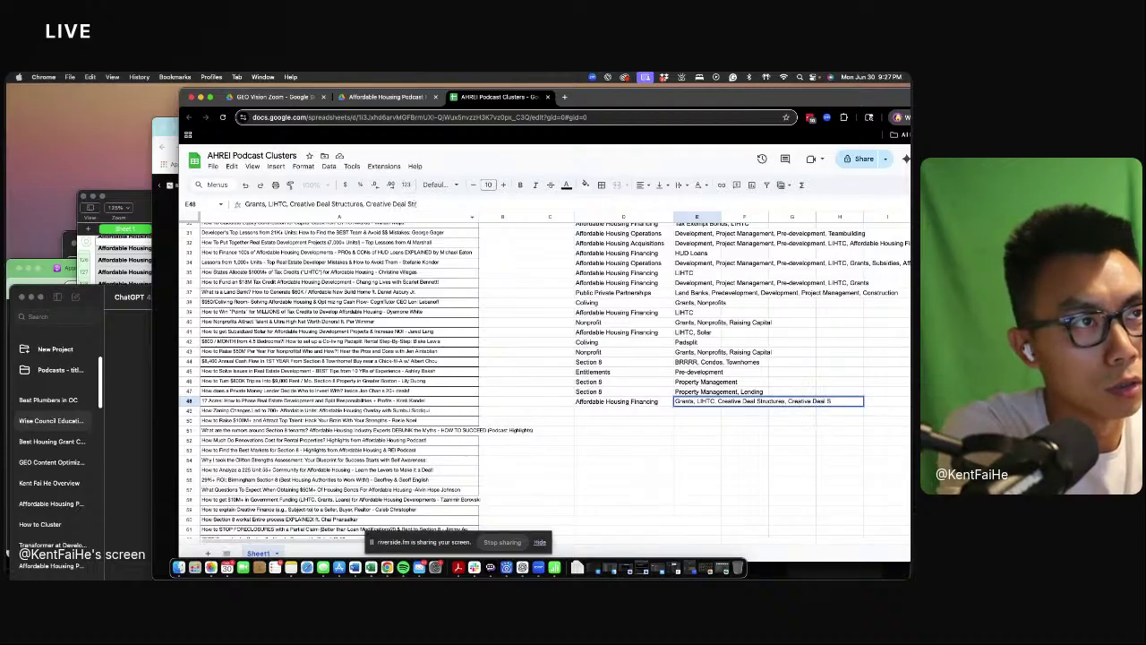
type("ucturing")
key("Return")
- Copy the Public Private Partnerships theme from D9 into D49 for the zoning changes episode
key("Up")
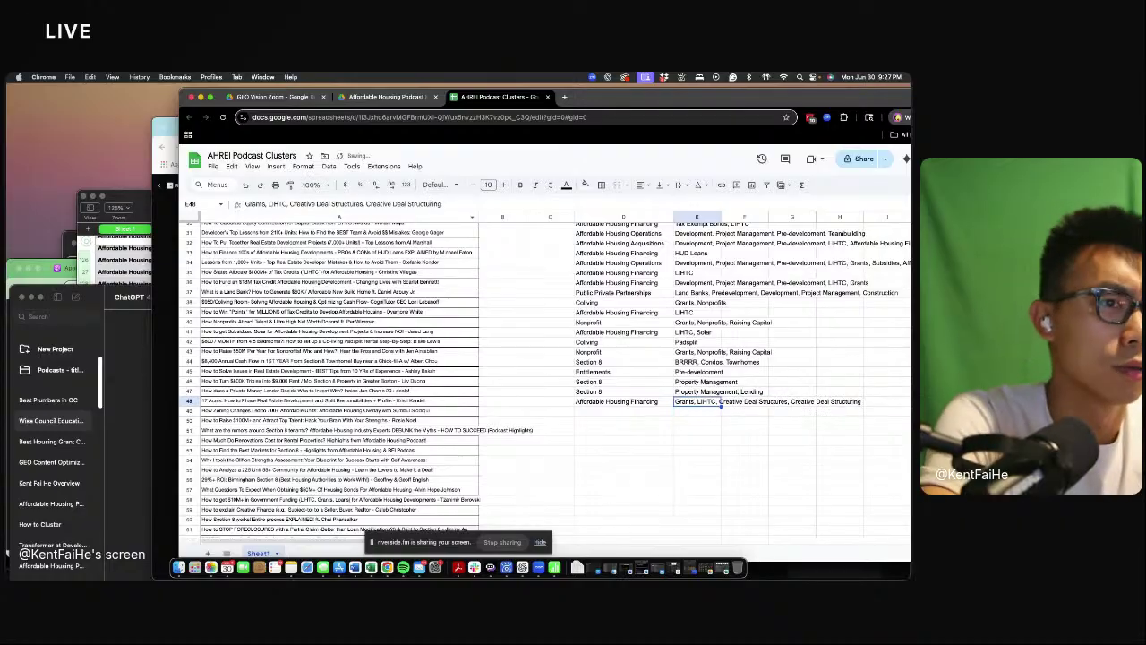
key("Left")
key("Down")
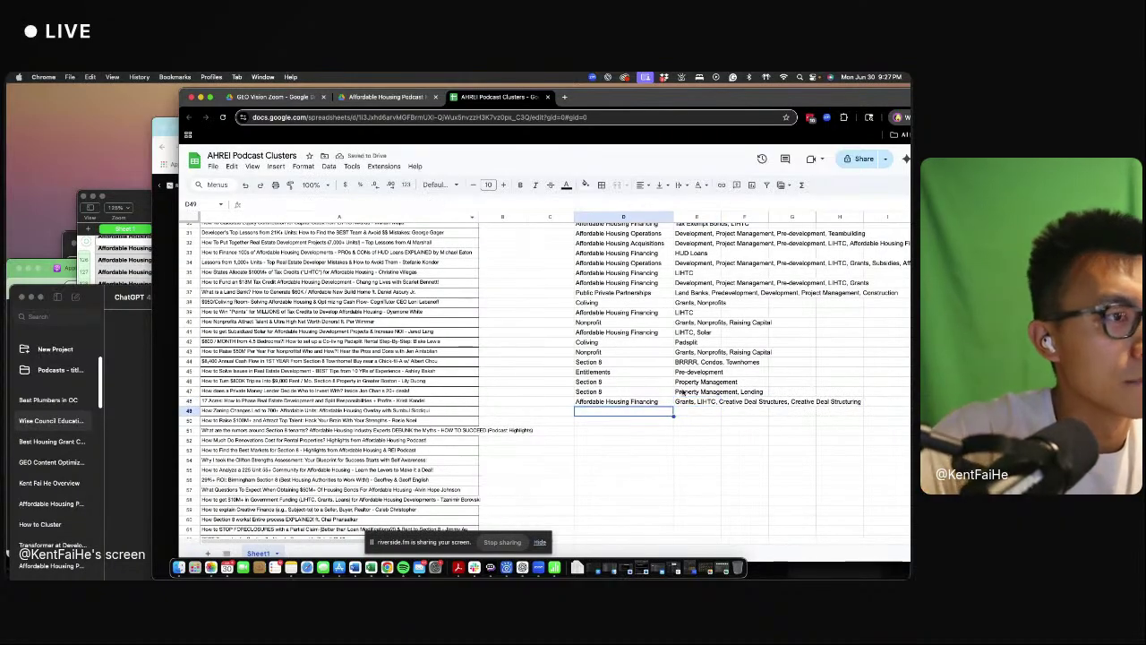
scroll(639, 330, "up", 8)
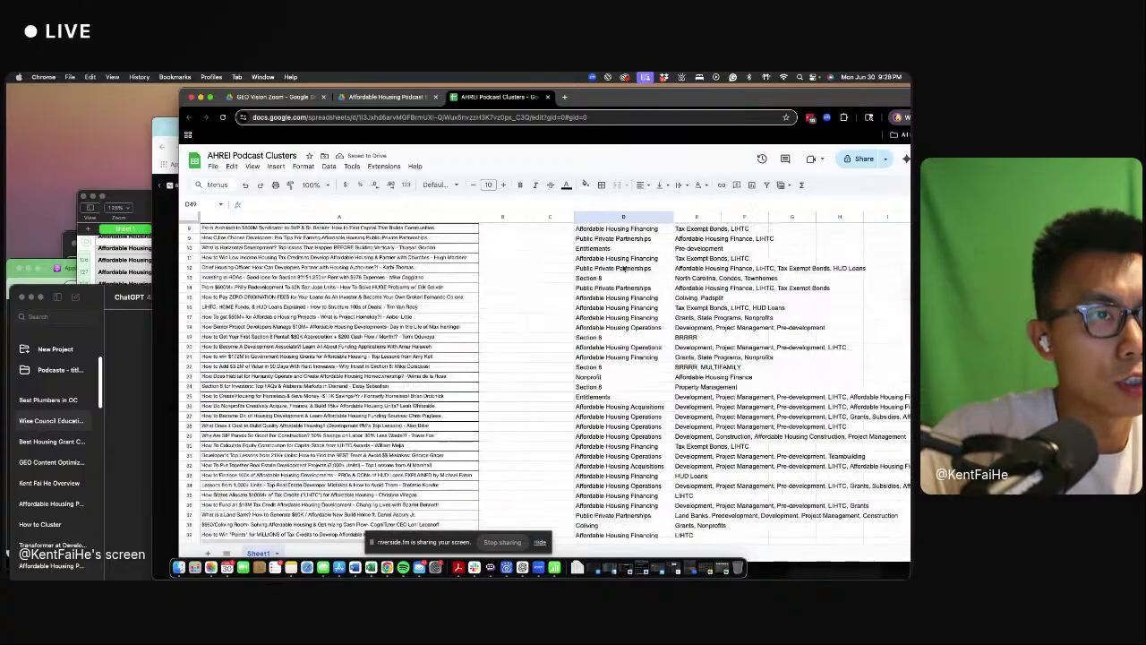
left_click(624, 238)
key("ctrl+c")
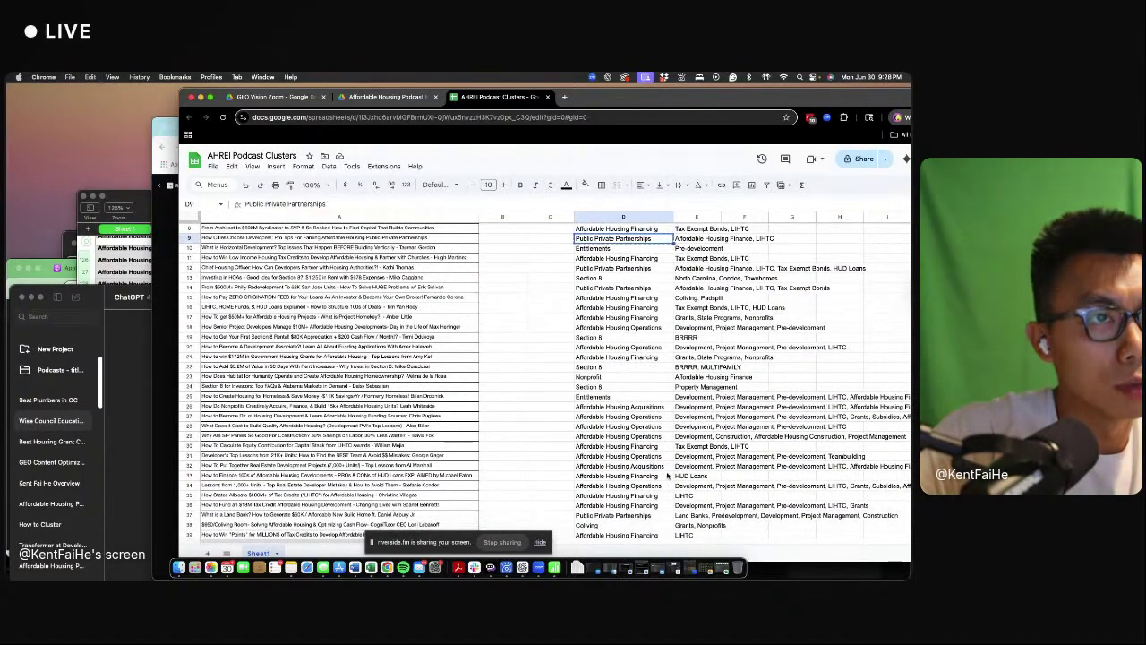
scroll(626, 340, "down", 9)
left_click(656, 386)
key("ctrl+v")
- Enter the tags "Zoning, Municipal Policy Updates, Section 8, Multifamily Inclusionary Zoning" in E49
left_click(695, 385)
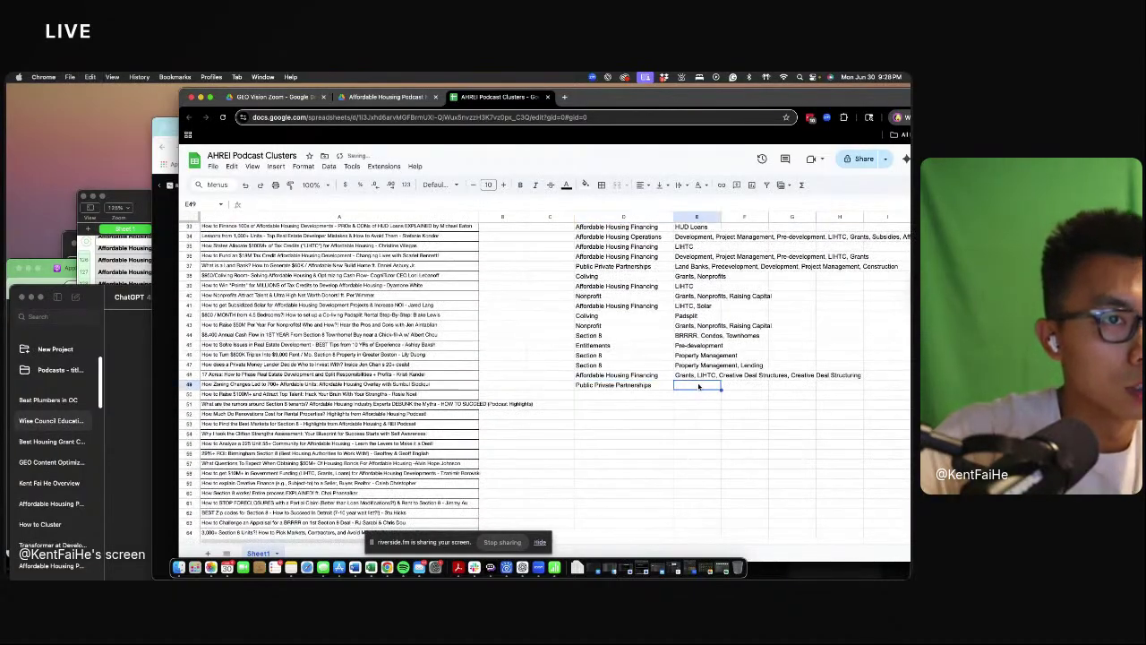
type("Zoning, Mu")
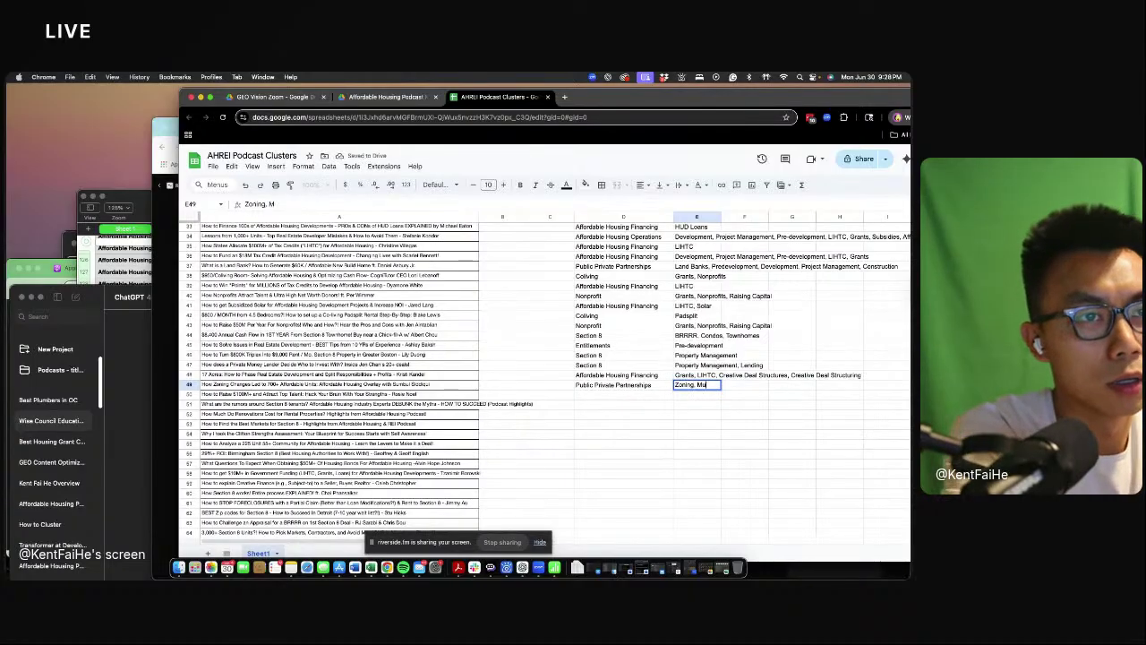
type("nici")
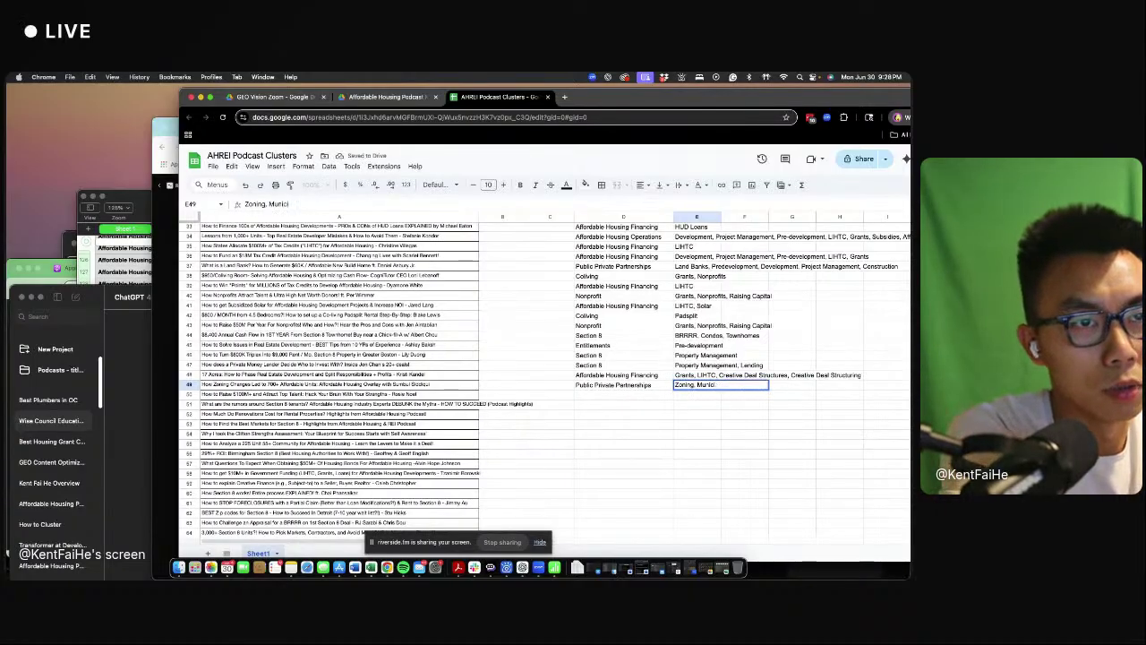
type("palpal Poli")
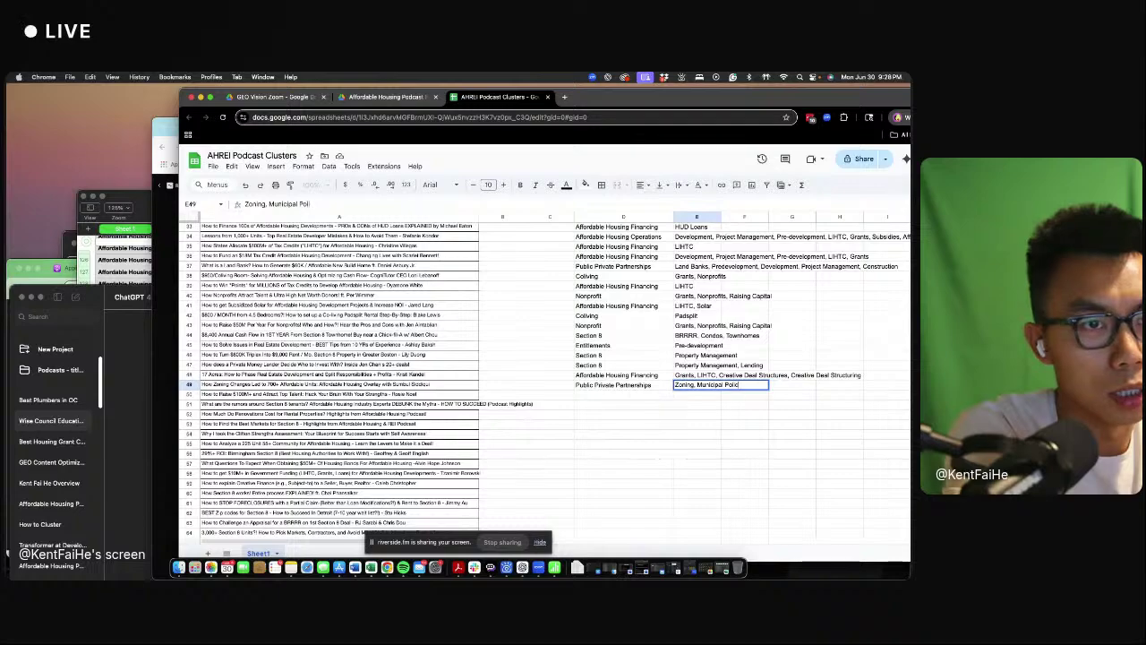
type("cy Updates, Sec")
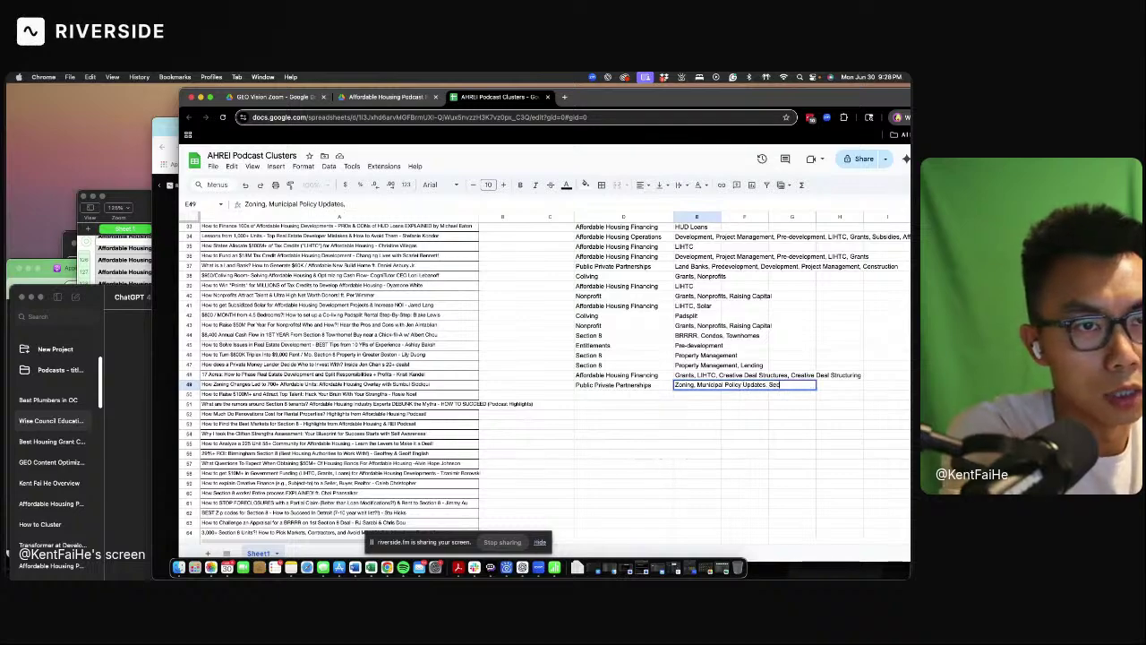
type("tion 8, Multifamily Inclusi")
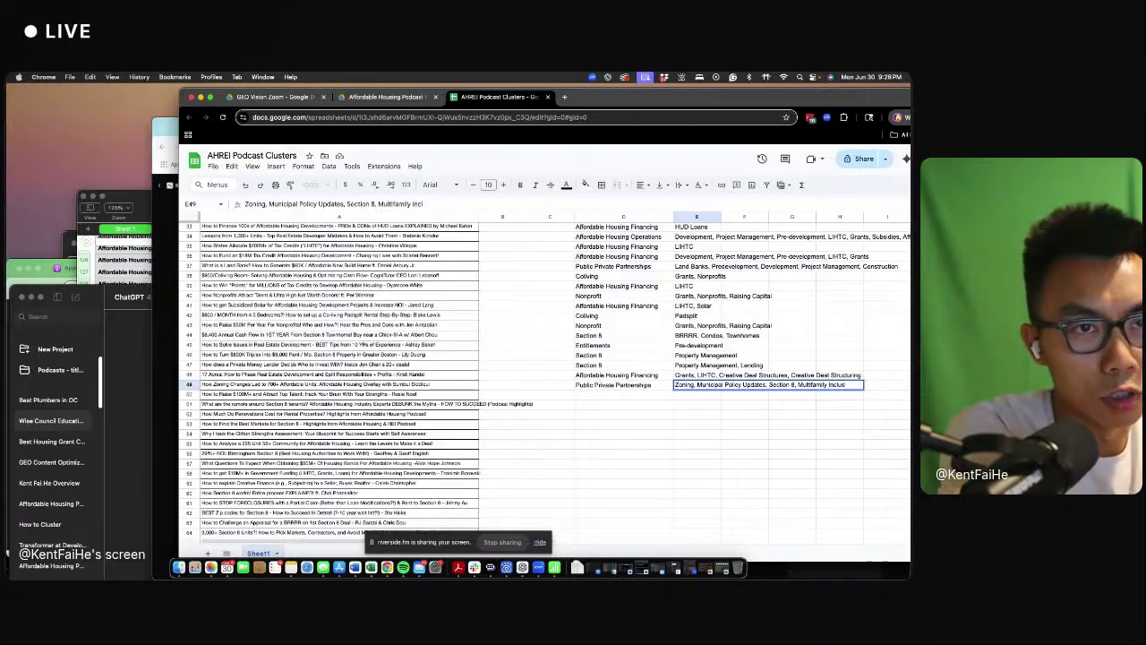
type("onary Zoning")
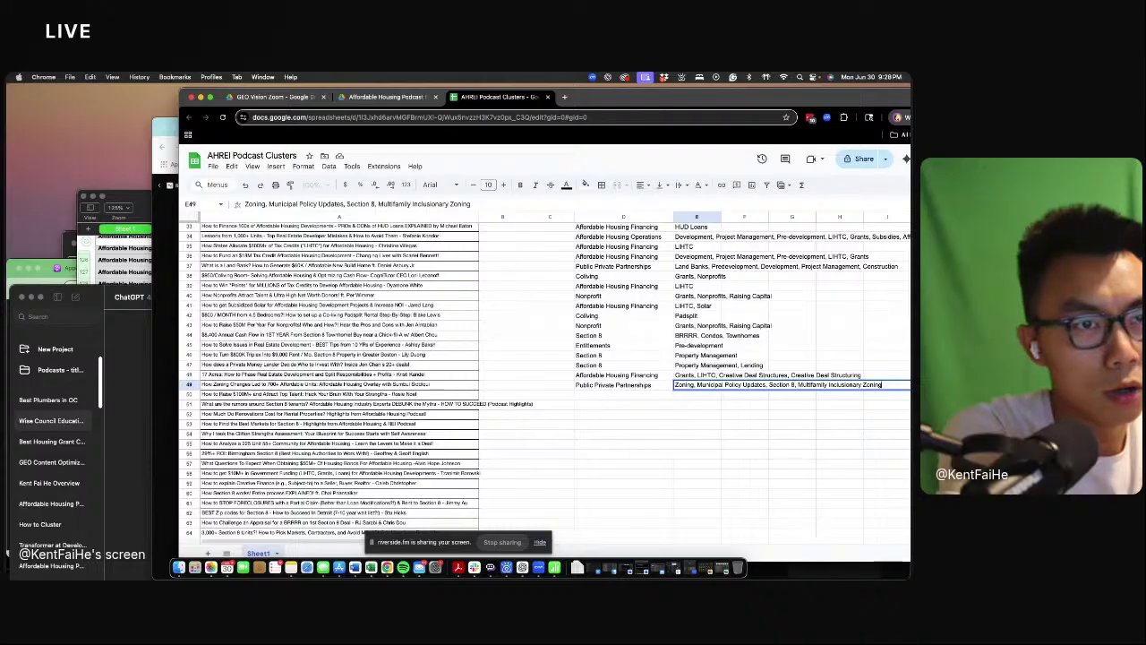
key("Return")
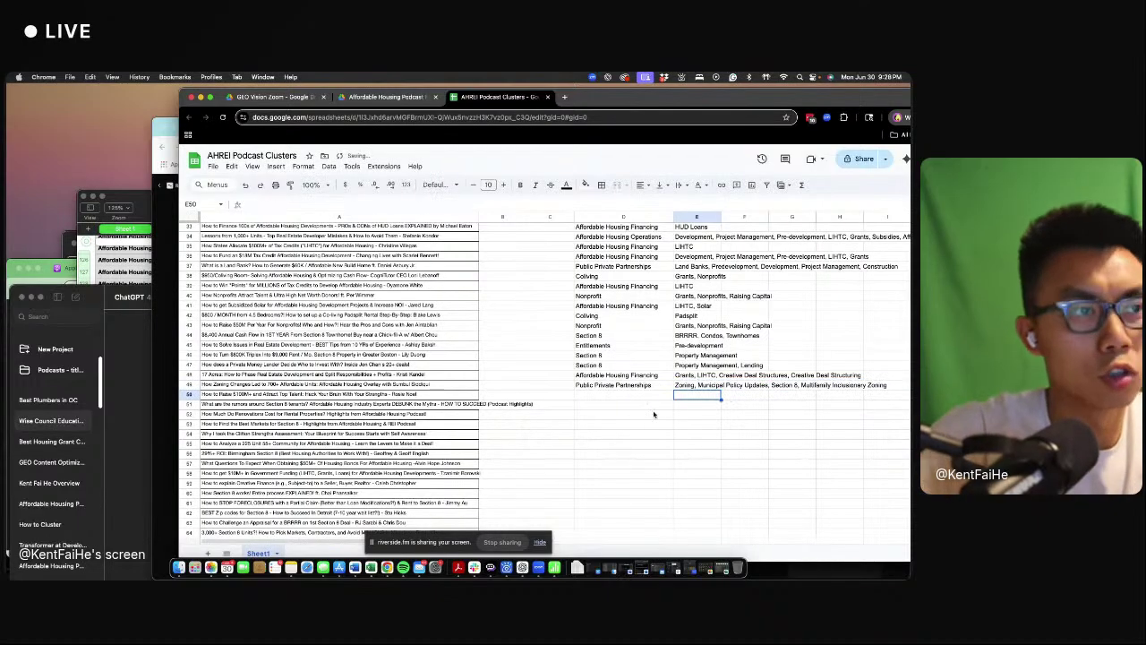
- Enter the theme "General Knowledge" in D50 for the episode on raising capital and attracting top talent
left_click(593, 396)
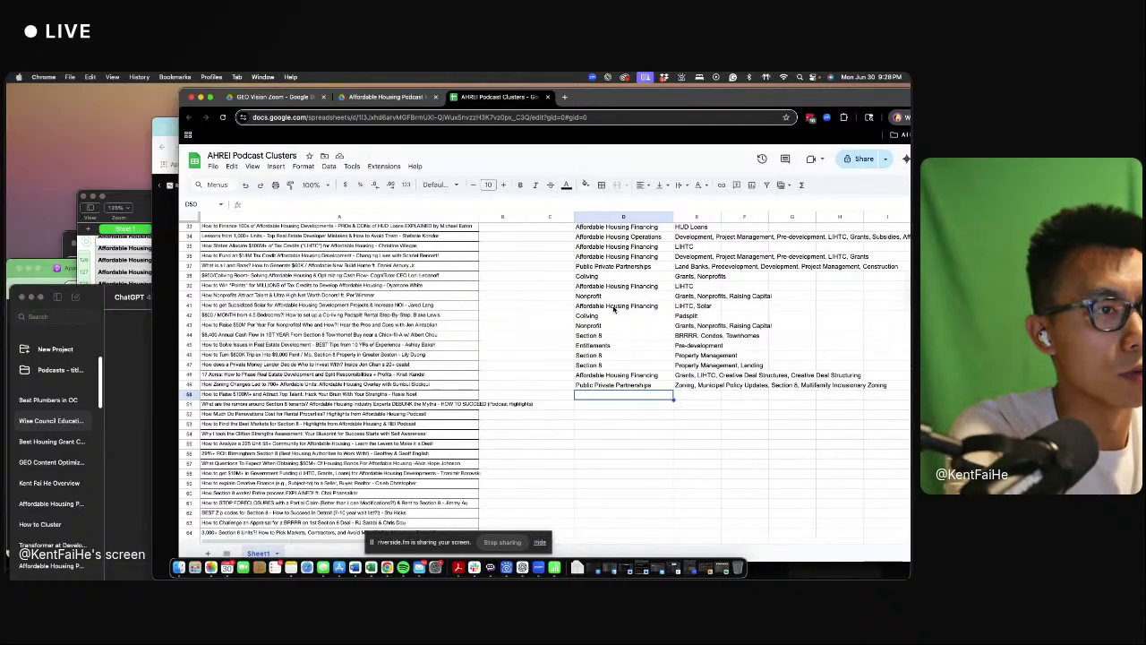
type("GEneral")
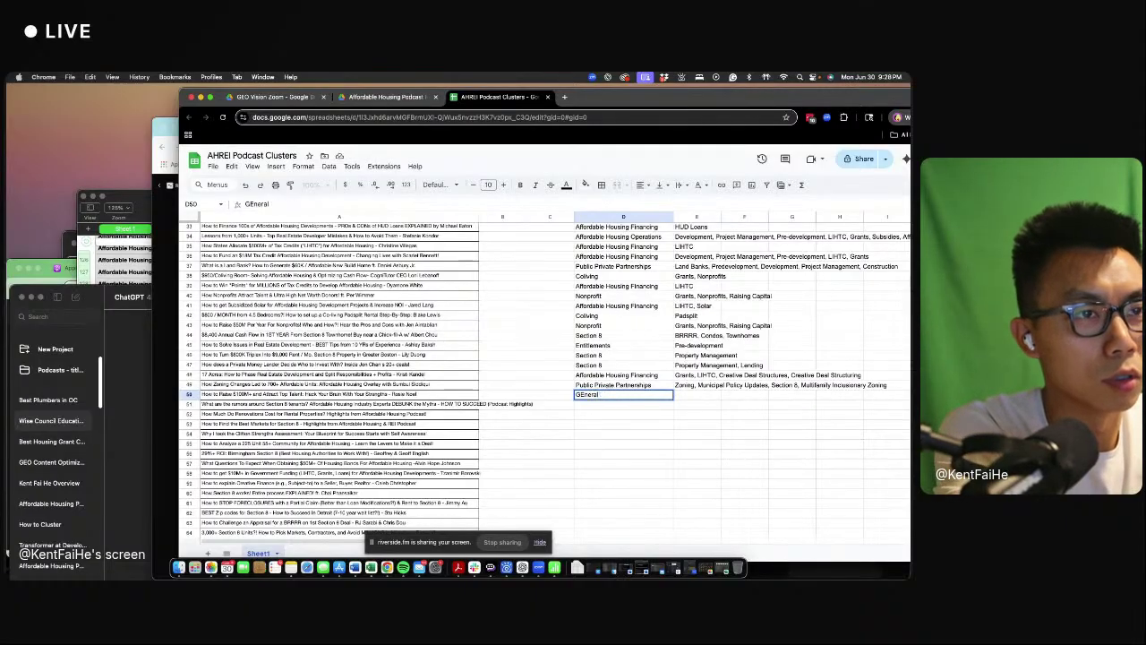
key("BackSpace")
key("BackSpace")
key("BackSpace")
type("eneral")
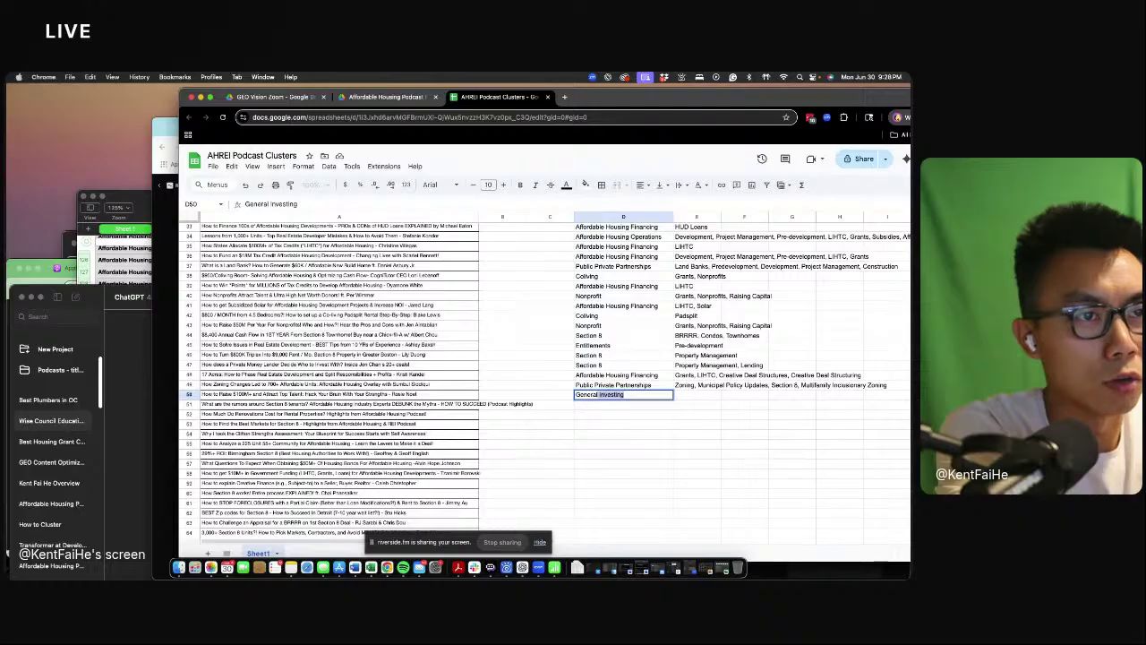
type(" Knowledge")
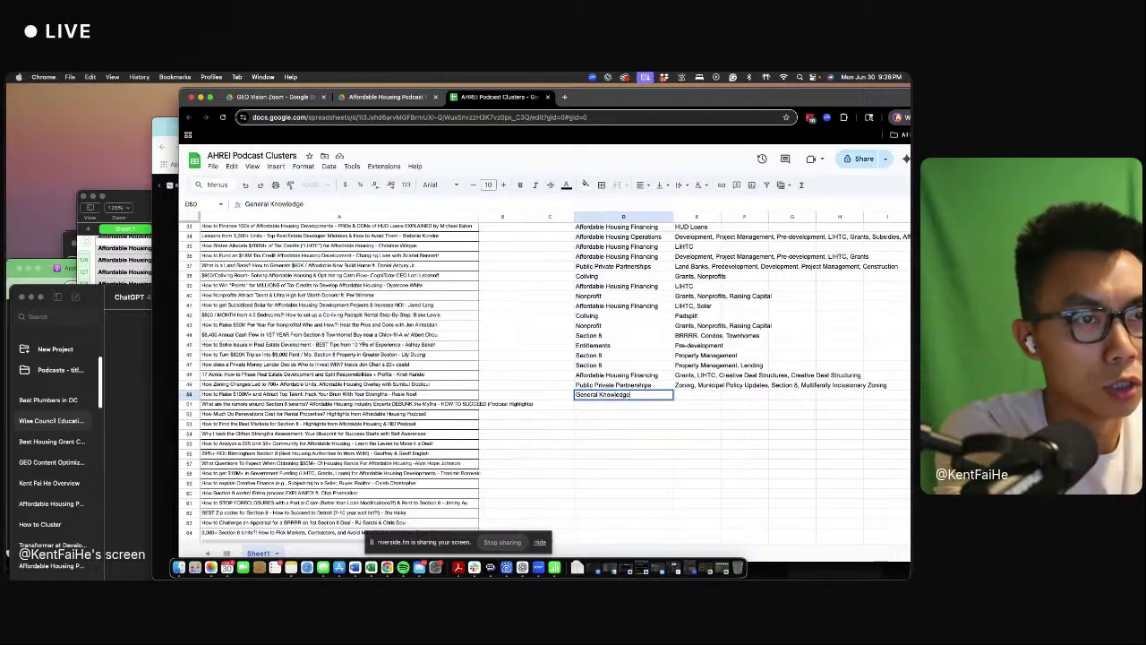
- Add the tags "Team building, strengths, Raising Capital" in E50
key("Tab")
type("Tod")
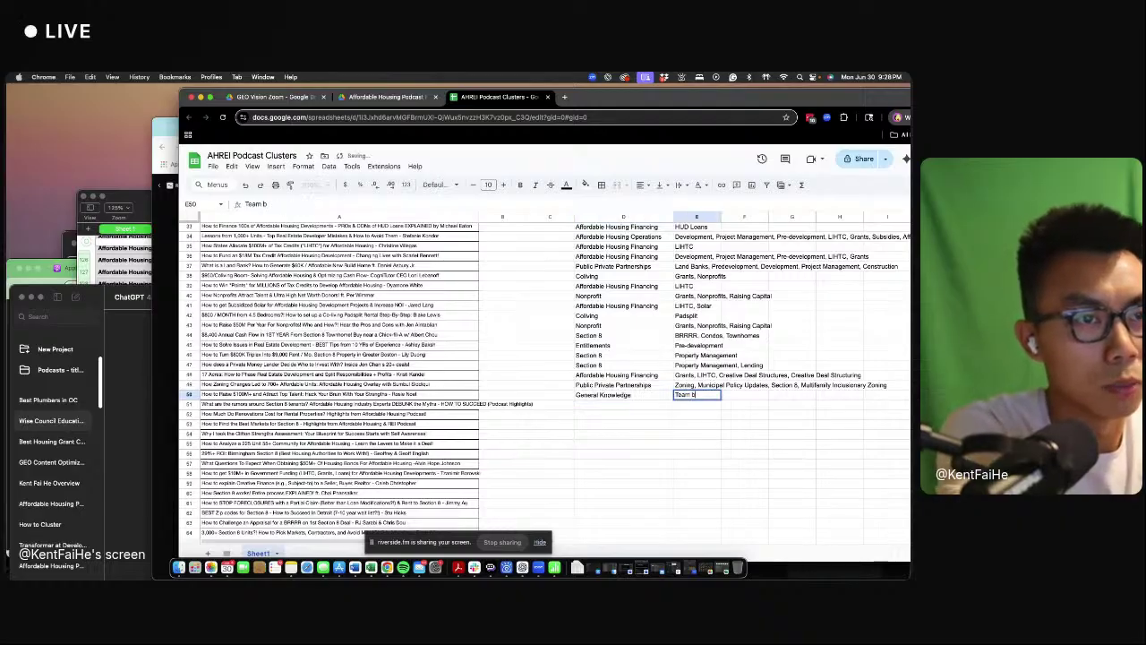
type("uilding, stre")
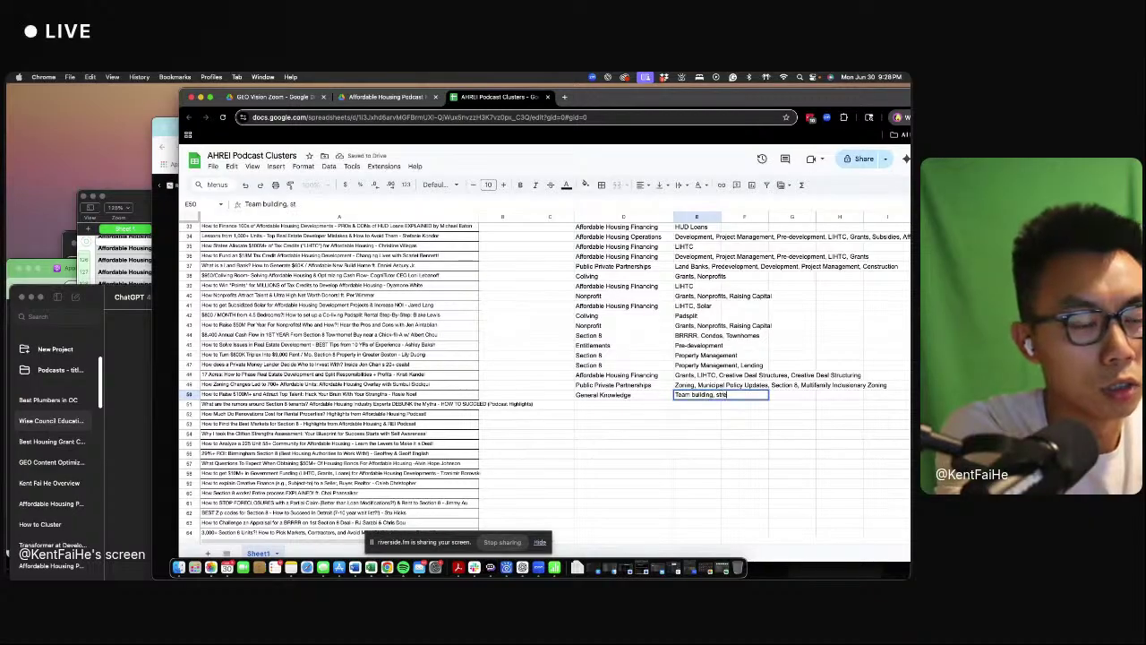
type("ng")
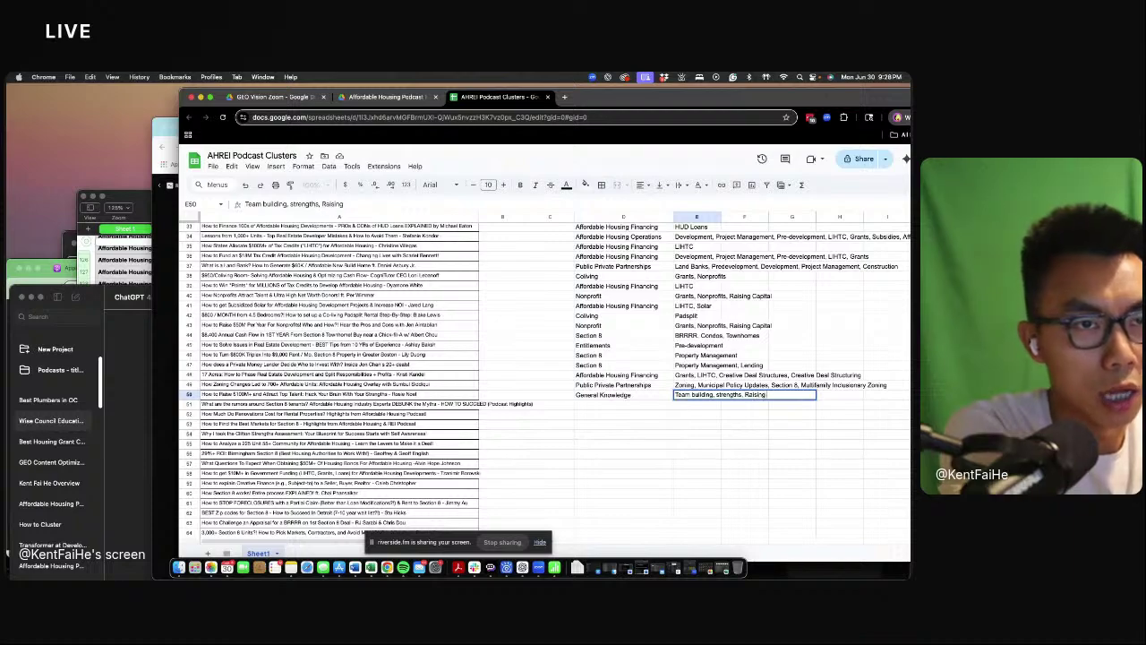
type("ths, how to aptal")
key("Return")
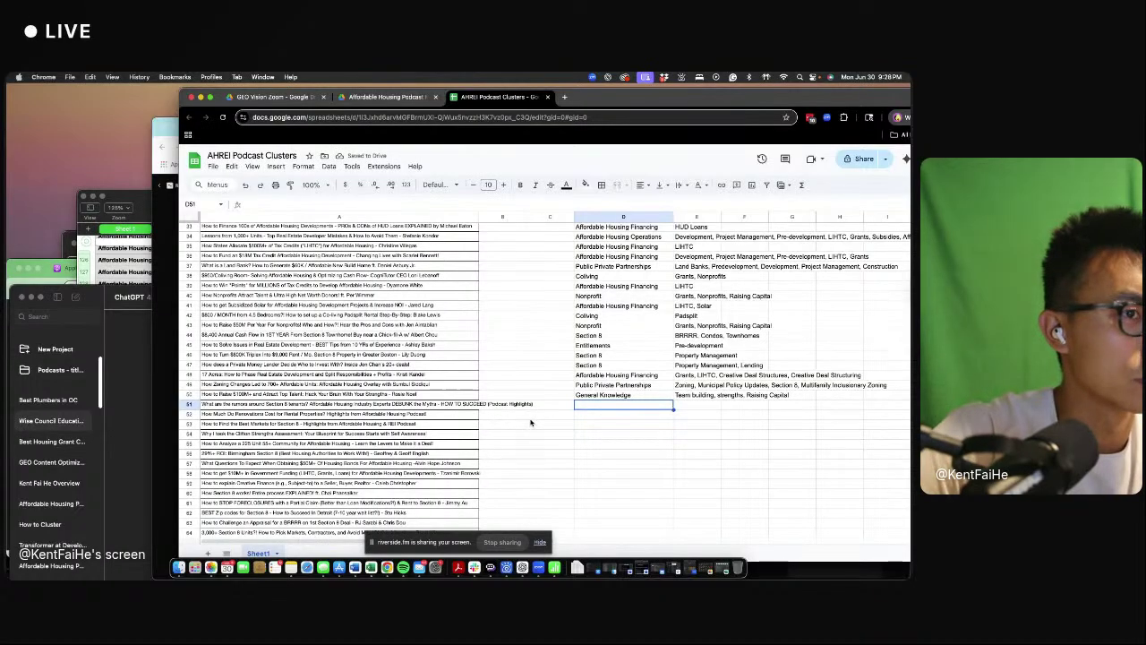
- Copy the Section 8 theme and BRRRR tag from D19:E19 into D51:E51 for the Section 8 tenant rumors episode
scroll(538, 377, "up", 5)
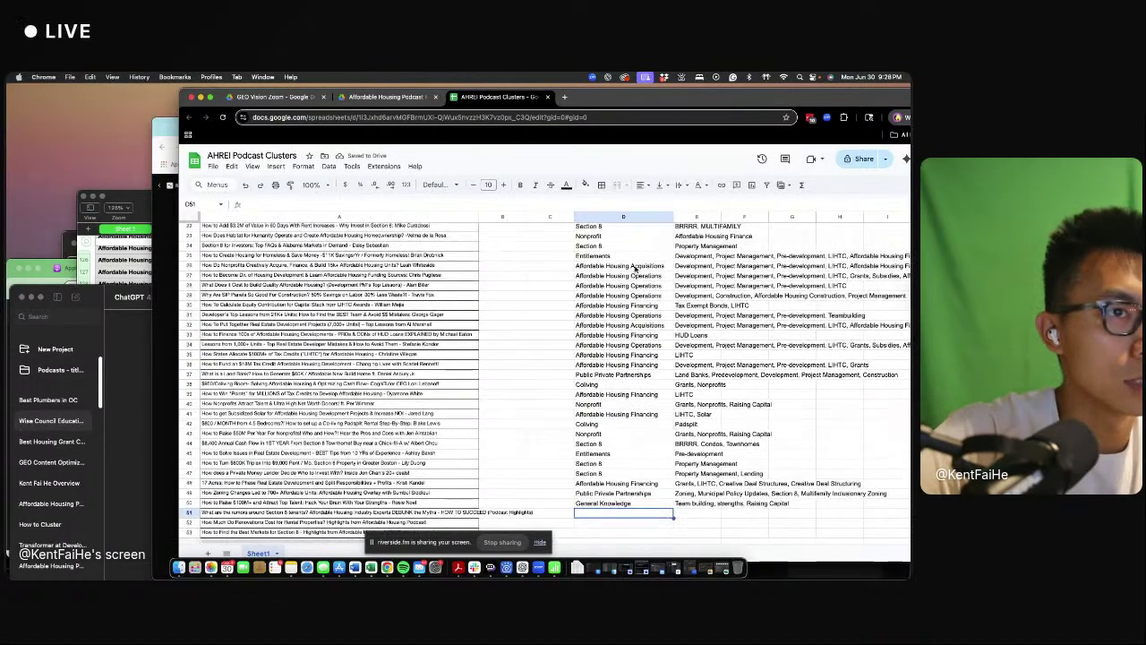
left_click_drag(631, 230, 688, 231)
key("ctrl+c")
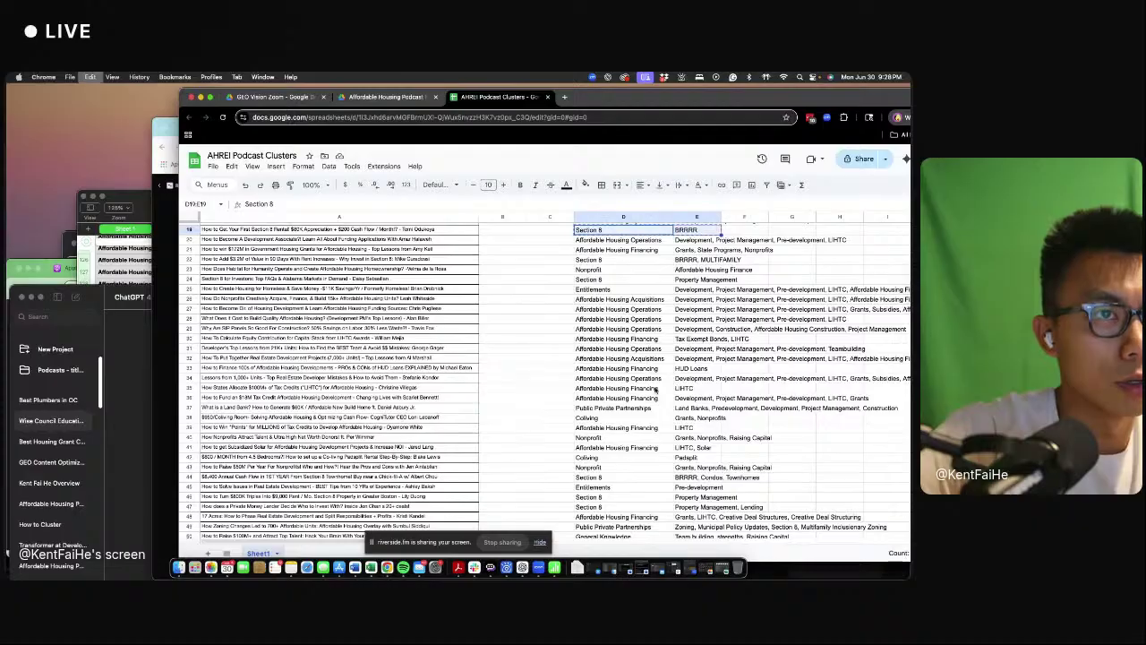
scroll(683, 342, "down", 5)
left_click(623, 448)
key("ctrl+v")
- Replace the tags in E51 with a copy of "BRRRR, MULTIFAMILY" from E22
scroll(683, 341, "up", 5)
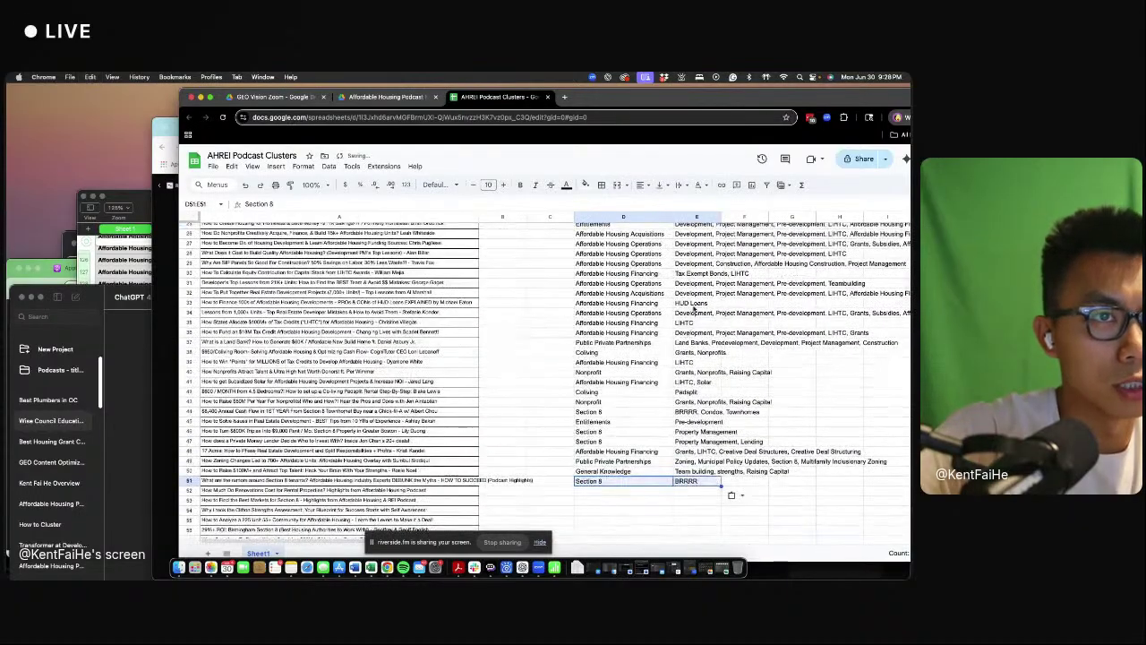
left_click(693, 311)
key("ctrl+c")
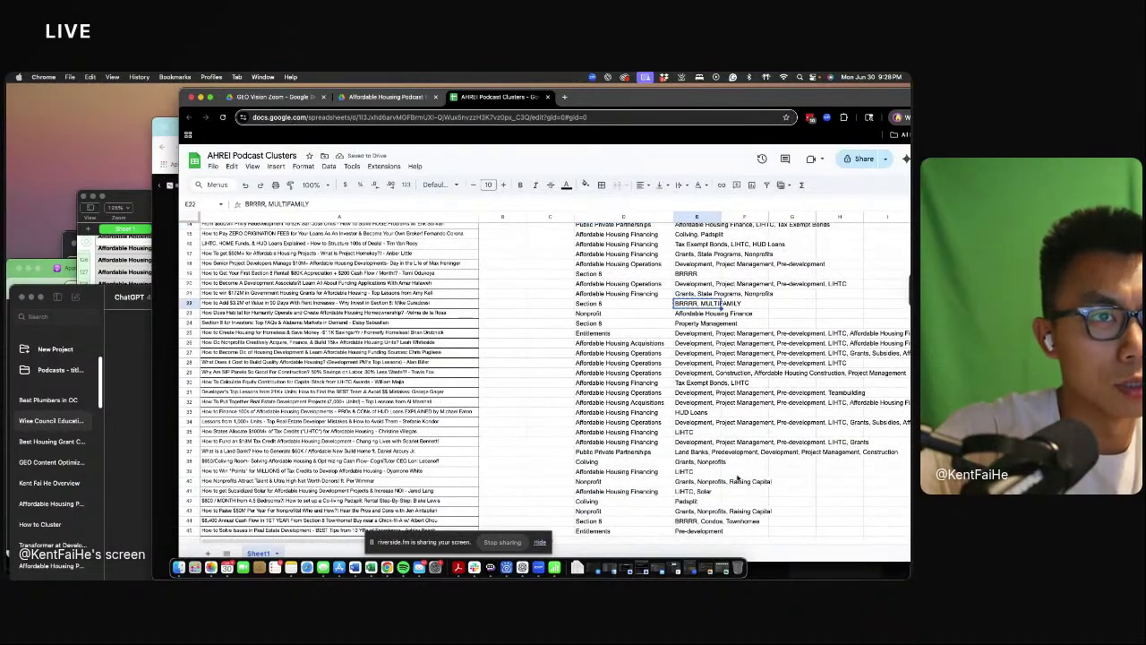
scroll(694, 358, "down", 5)
left_click(694, 482)
key("ctrl+v")
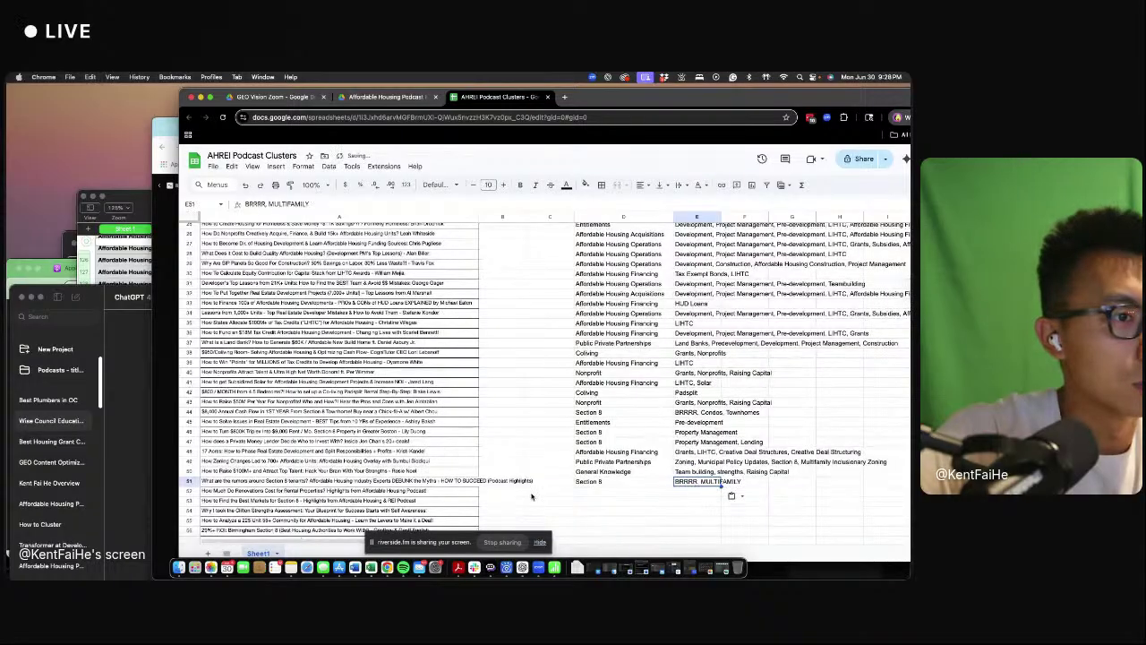
- Copy the theme and tags from D51:E51 into row 52 for the renovation costs episode
left_click(573, 495)
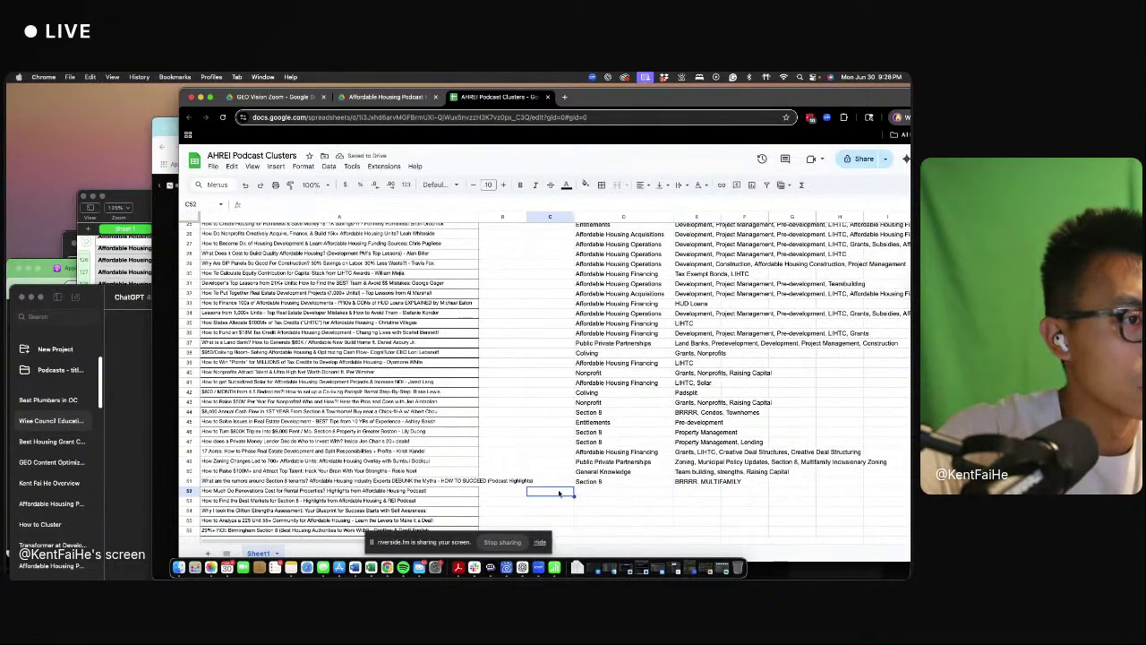
left_click_drag(640, 473, 695, 483)
left_click_drag(688, 482, 634, 484)
key("super+c")
key("Down")
key("super+v")
- Change the tags in E52 to "BRRRR, Rehab"
key("Right")
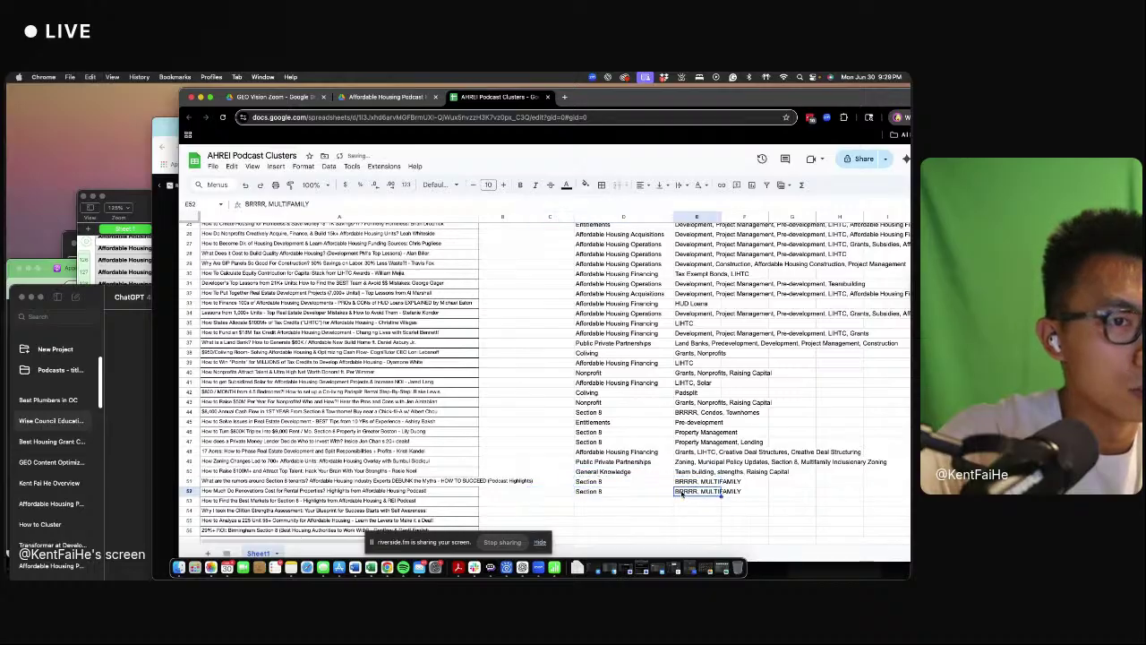
type("BRRRR, RE")
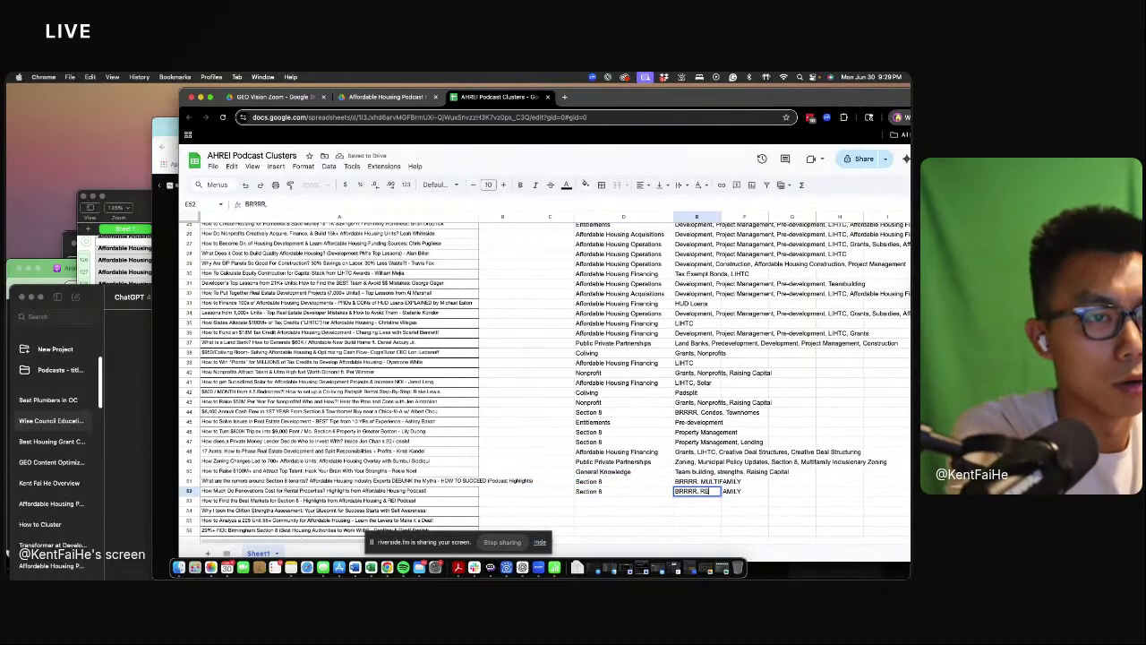
type("hab")
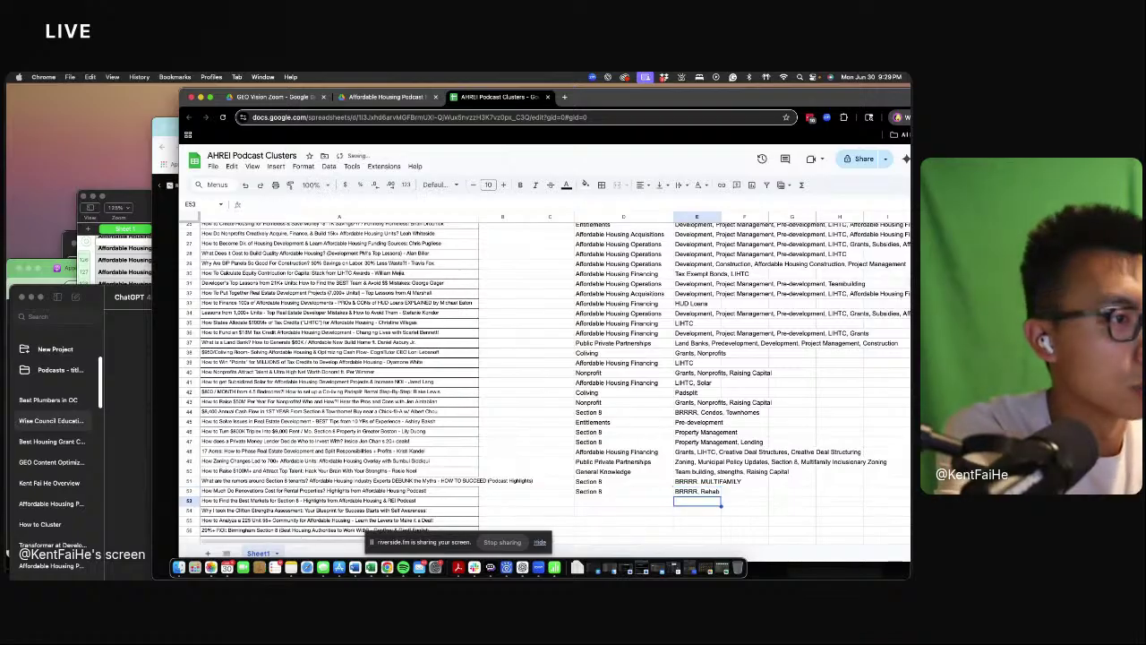
- Fill row 53 for the best markets episode with the Section 8 theme and the tags "Best Markets, Deal Analysis"
key("Left")
key("Down")
key("super+v")
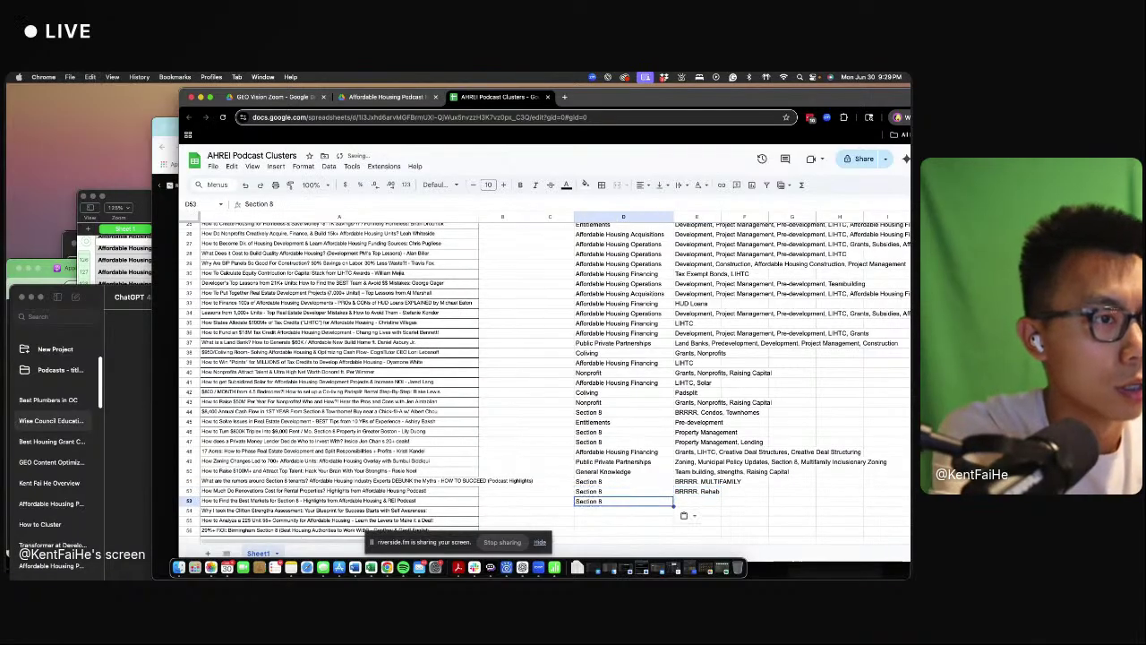
key("Right")
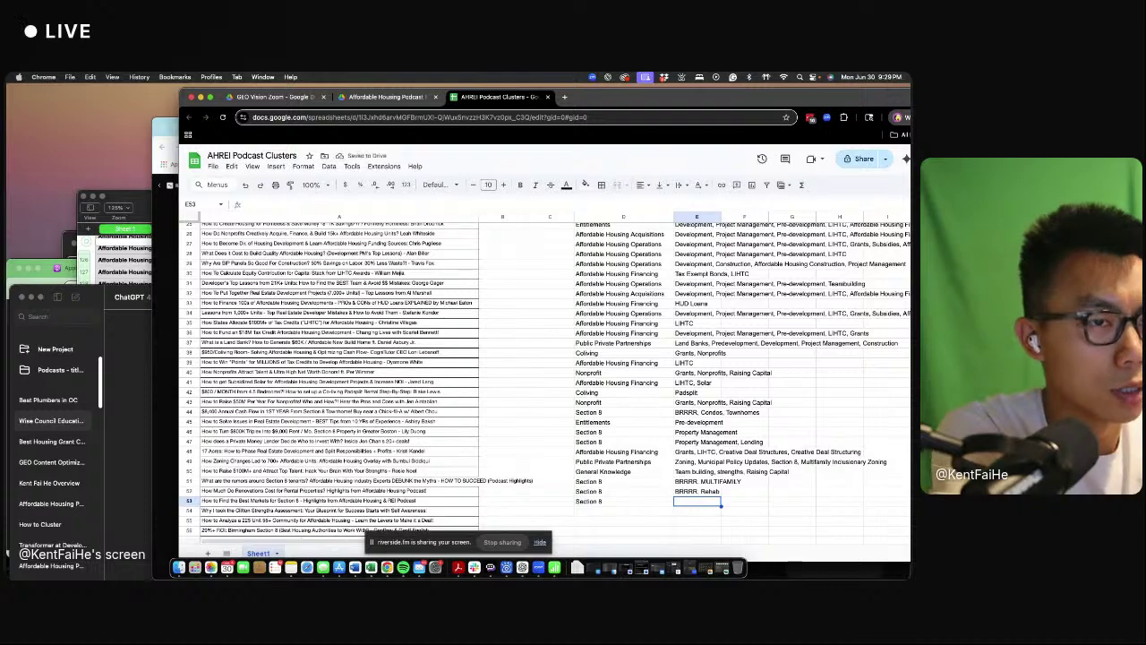
type("Best Markets, Deal")
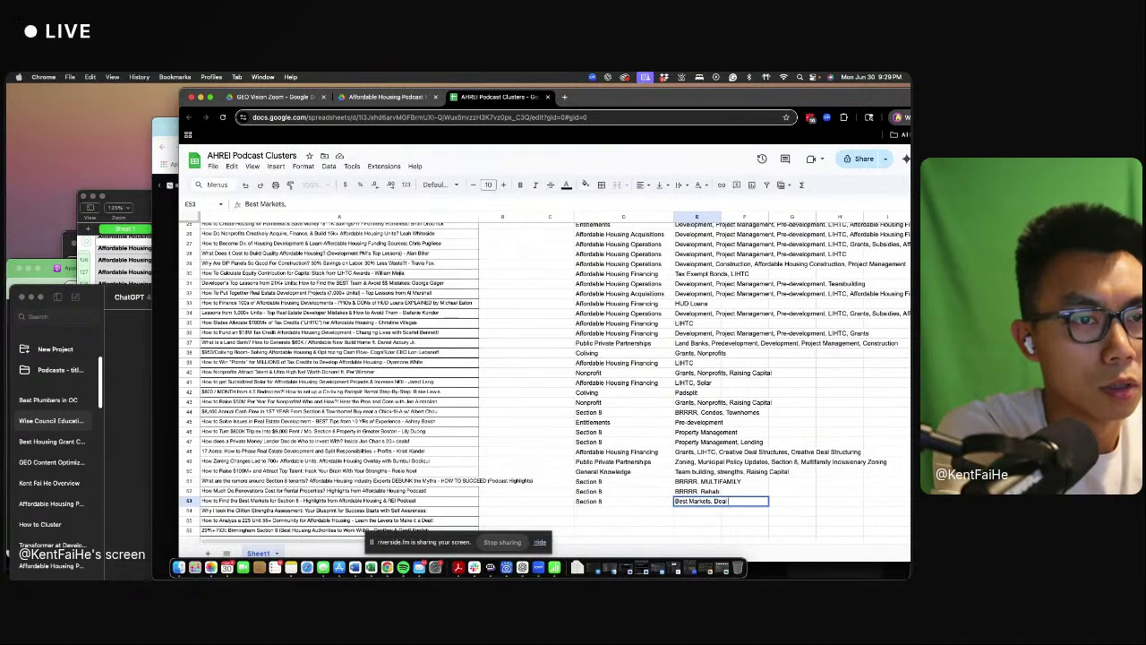
type(" Analysis")
key("Return")
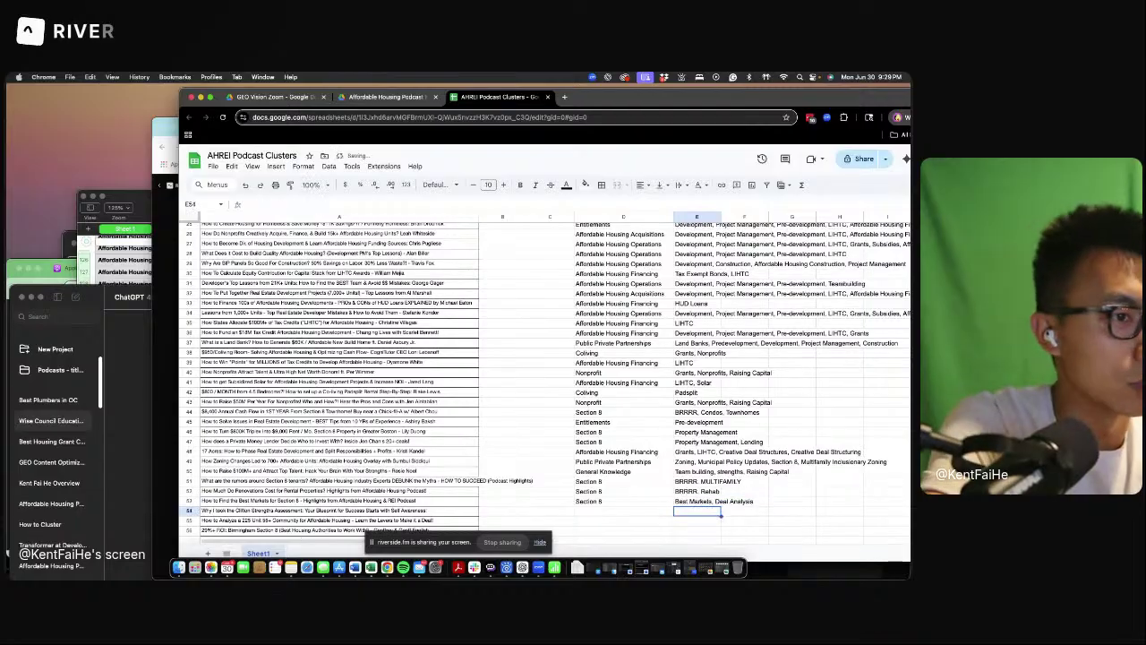
- Copy the General Knowledge theme and its tags from D50:E50 into D54:E54 for the Clifton Strengths episode
key("Up")
key("Up")
key("Up")
key("Up")
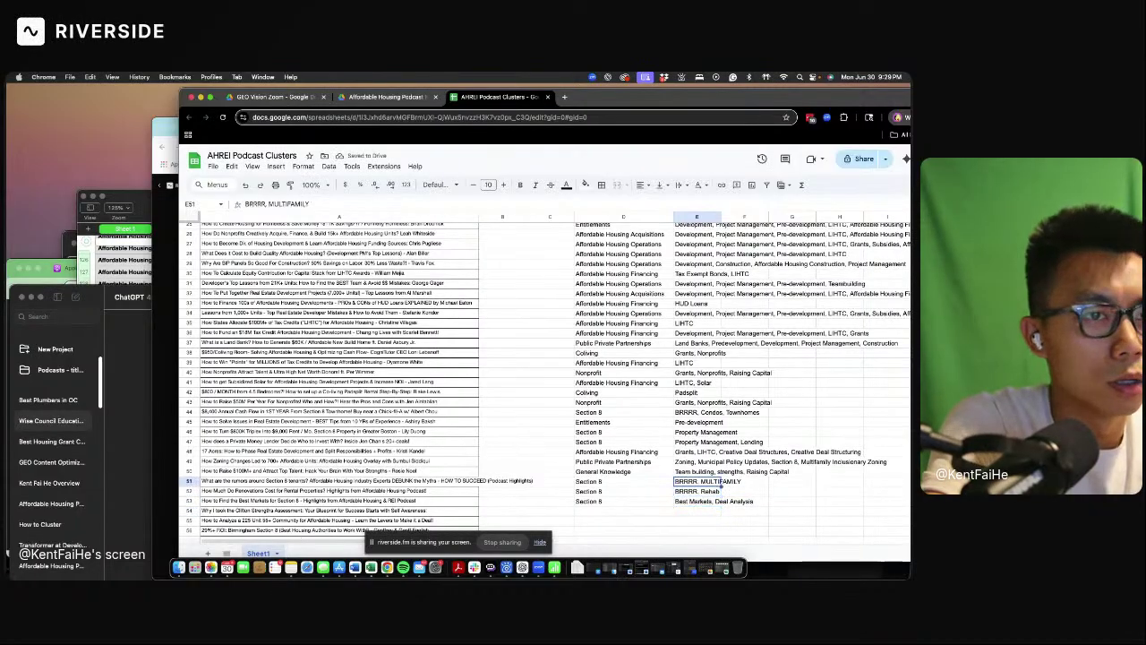
key("shift+Left")
key("super+c")
key("Down")
key("Down")
key("Down")
key("Down")
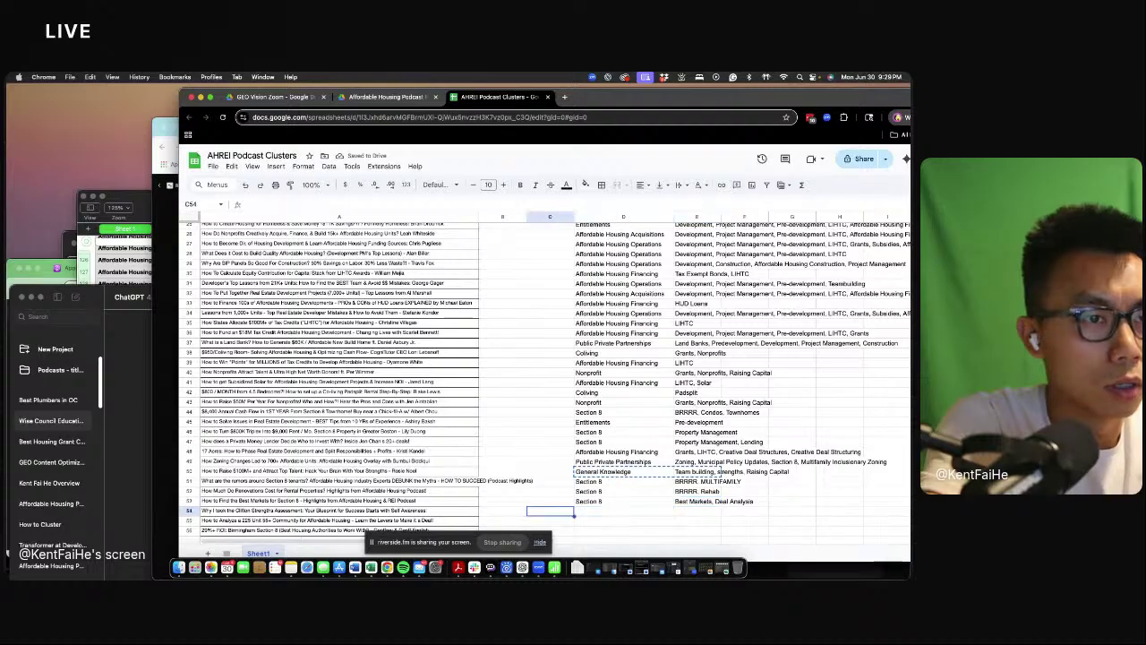
key("super+v")
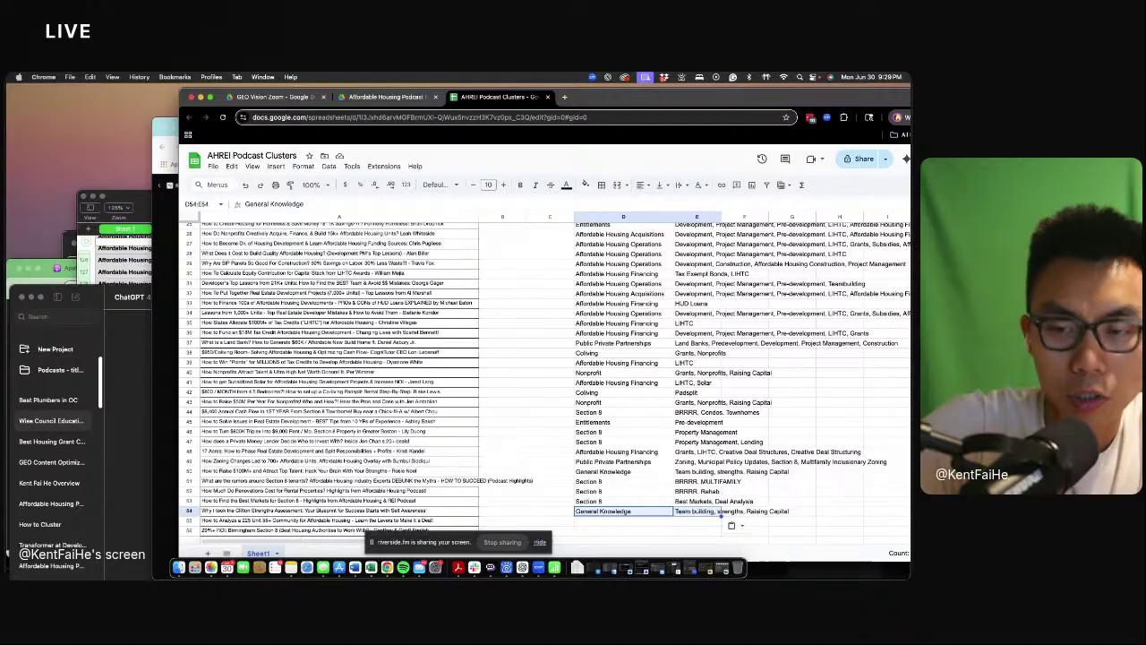
- Copy the Affordable Housing Financing theme from D48 into D55 for the episode on analyzing a 225-unit community
scroll(667, 475, "down", 2)
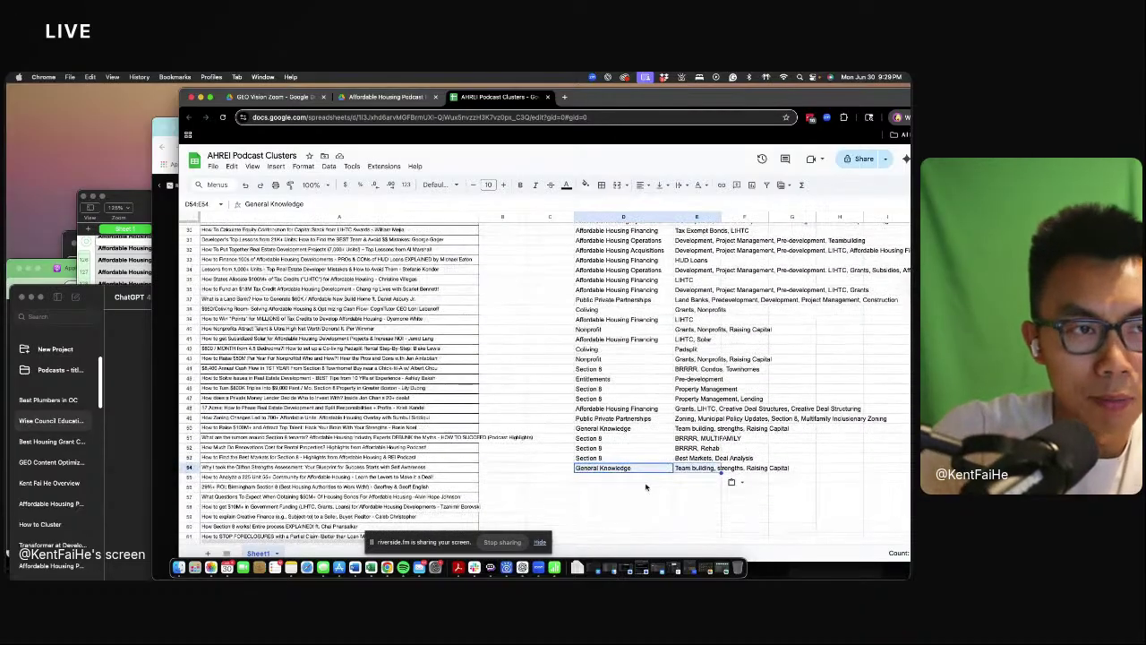
left_click(643, 479)
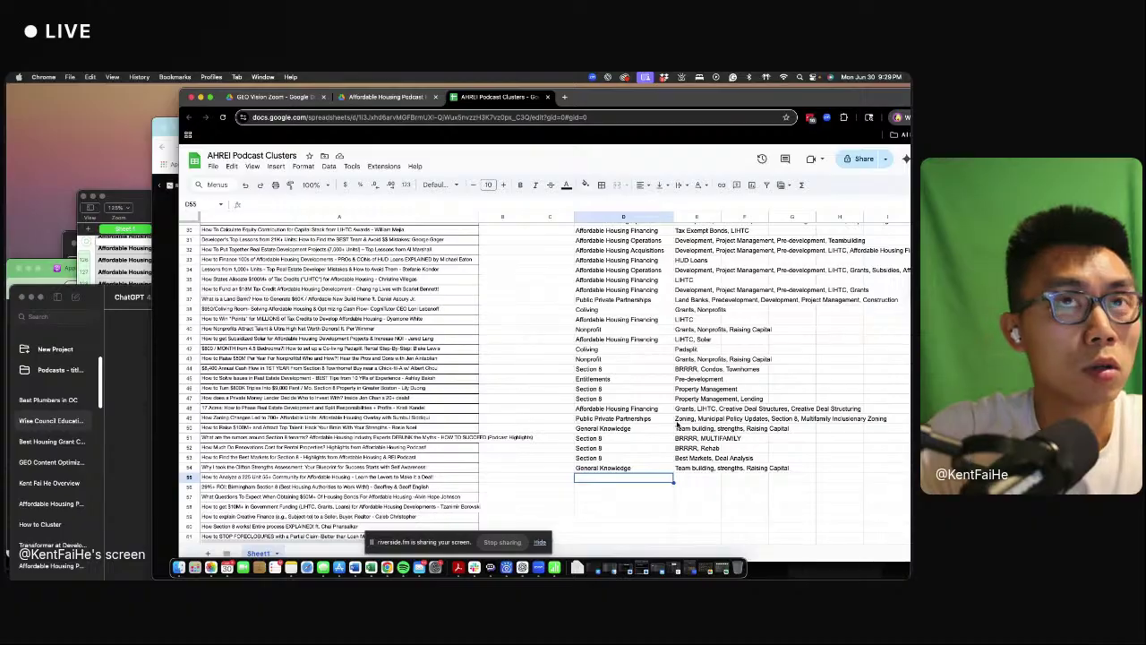
scroll(689, 472, "down", 1)
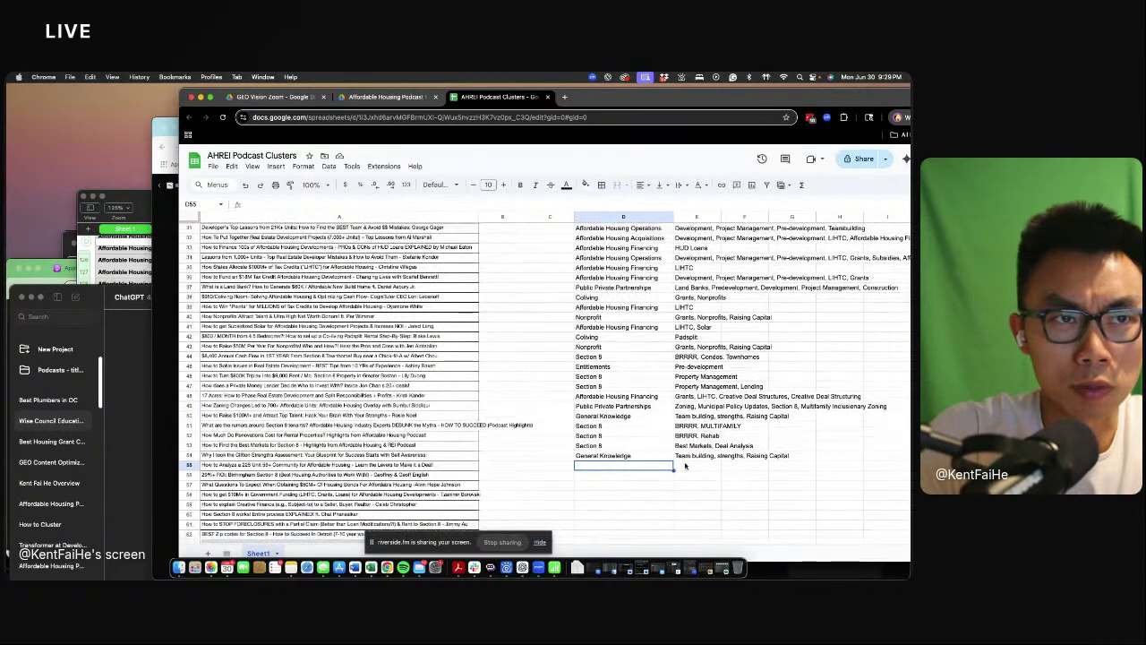
scroll(666, 469, "down", 1)
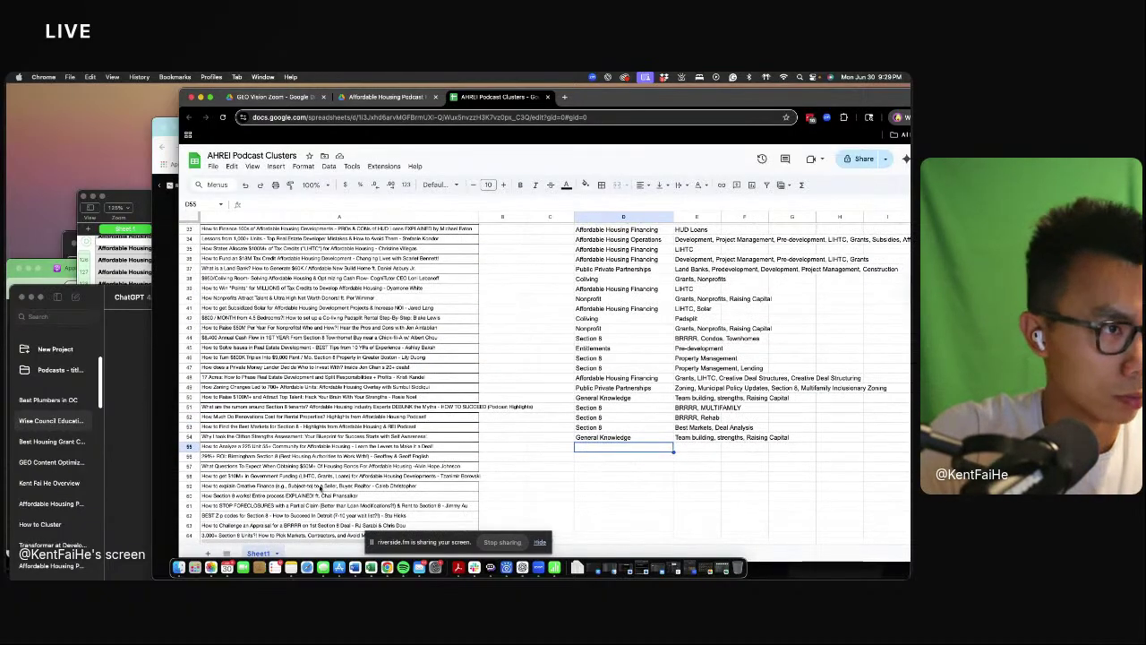
left_click(290, 447)
left_click(667, 449)
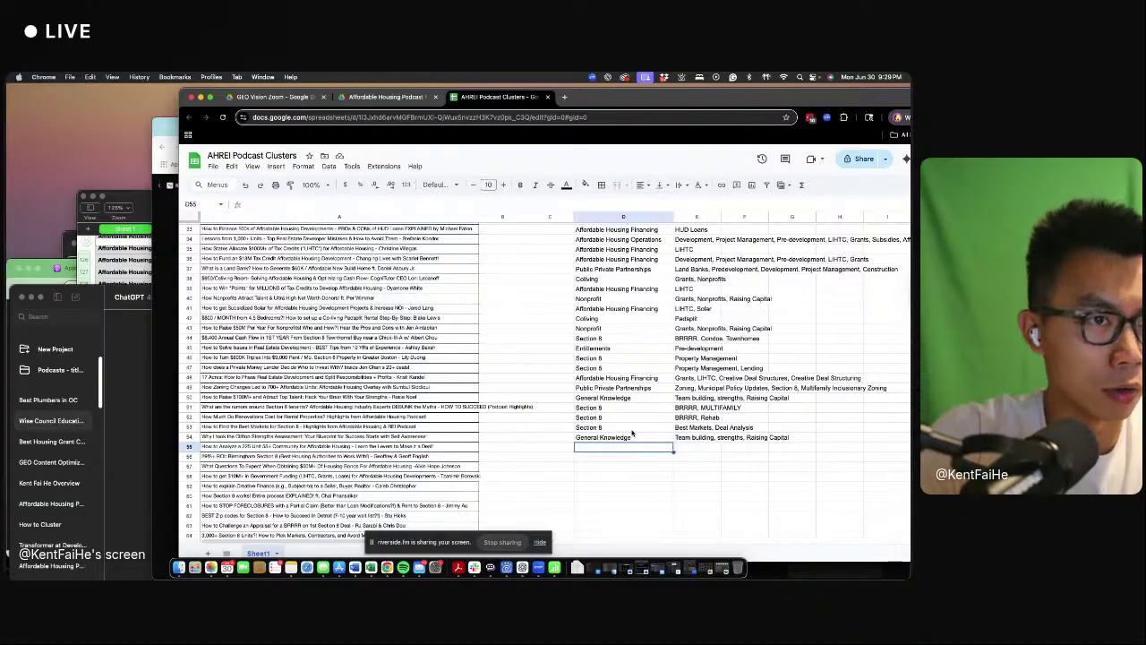
left_click(623, 380)
key("super+c")
left_click(626, 447)
key("super+v")
- Enter the tag "Multifamily underwriting" in E55
left_click(701, 450)
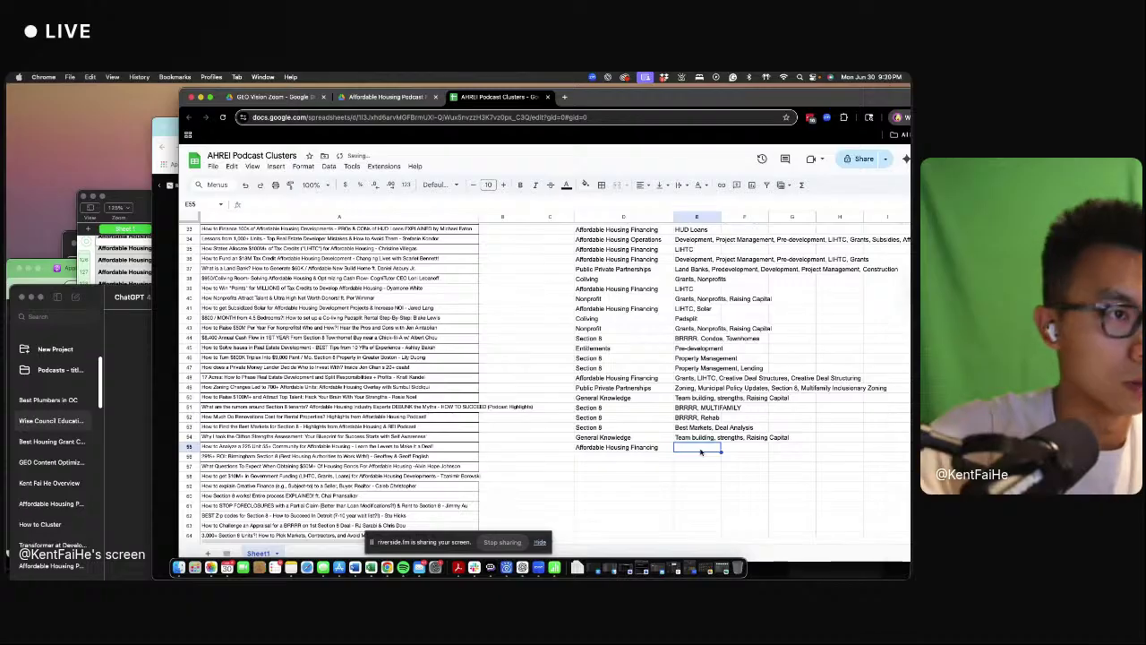
type("Multifamily")
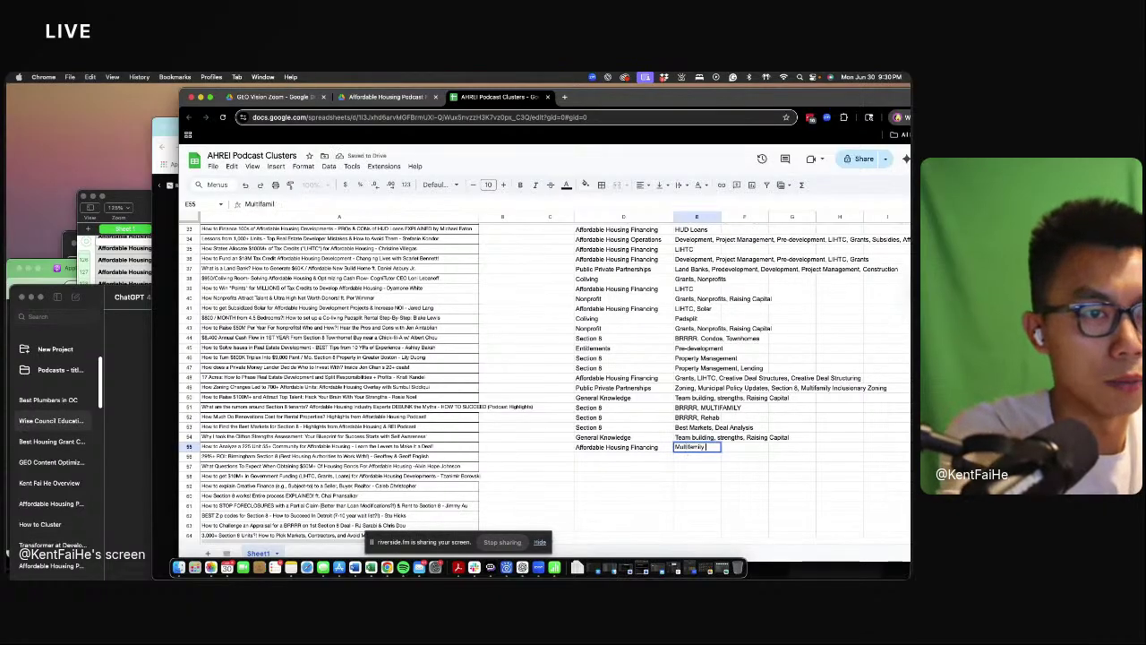
type(" underwriting")
key("Return")
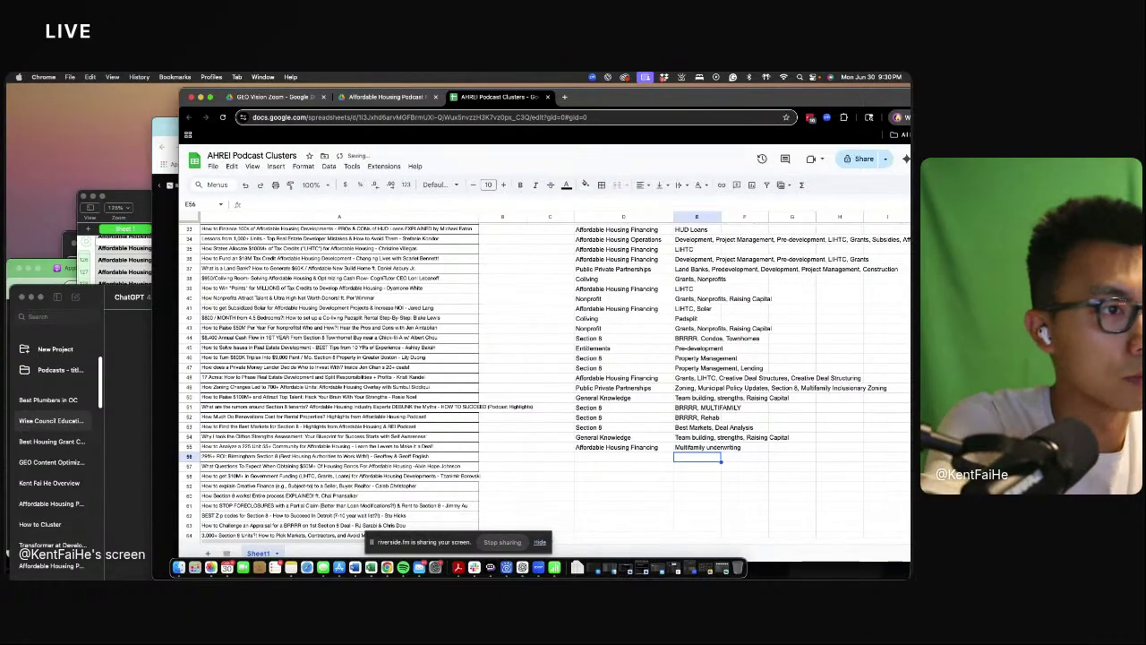
- Copy the Section 8 theme and Property Management tag from D46:E46 into D56:E56 for the Birmingham episode
key("Up")
key("Left")
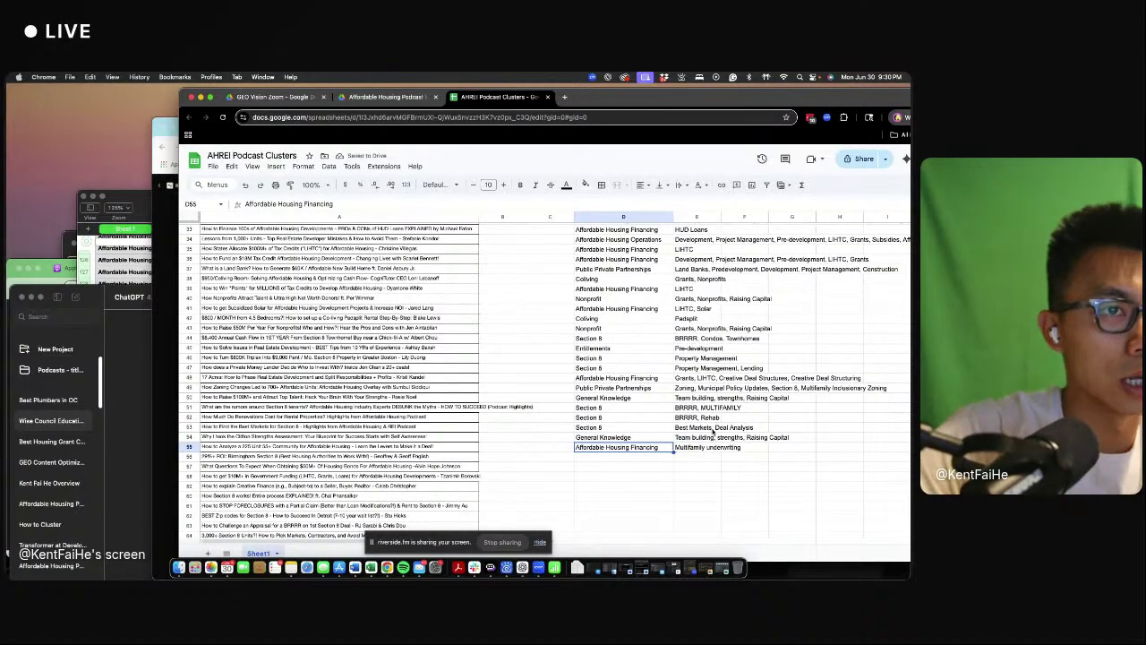
left_click_drag(612, 358, 708, 358)
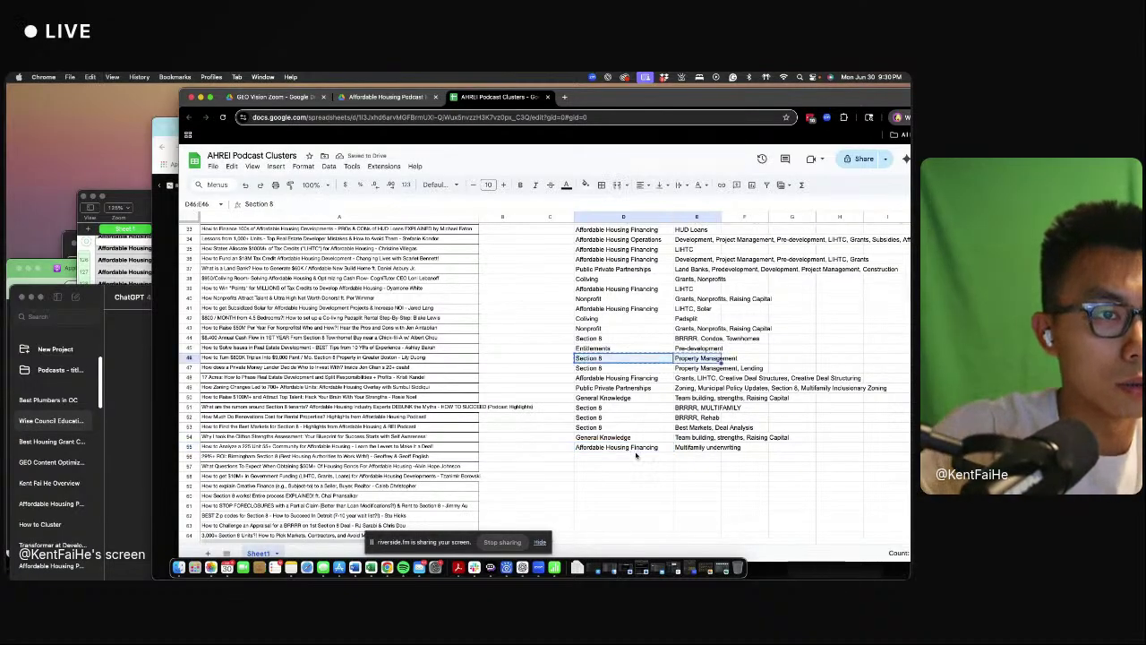
left_click(636, 457)
key("ctrl+v")
- Append "Section 8 Financing, Market Selection" to the Property Management tag in E56
key("Right")
left_click(484, 203)
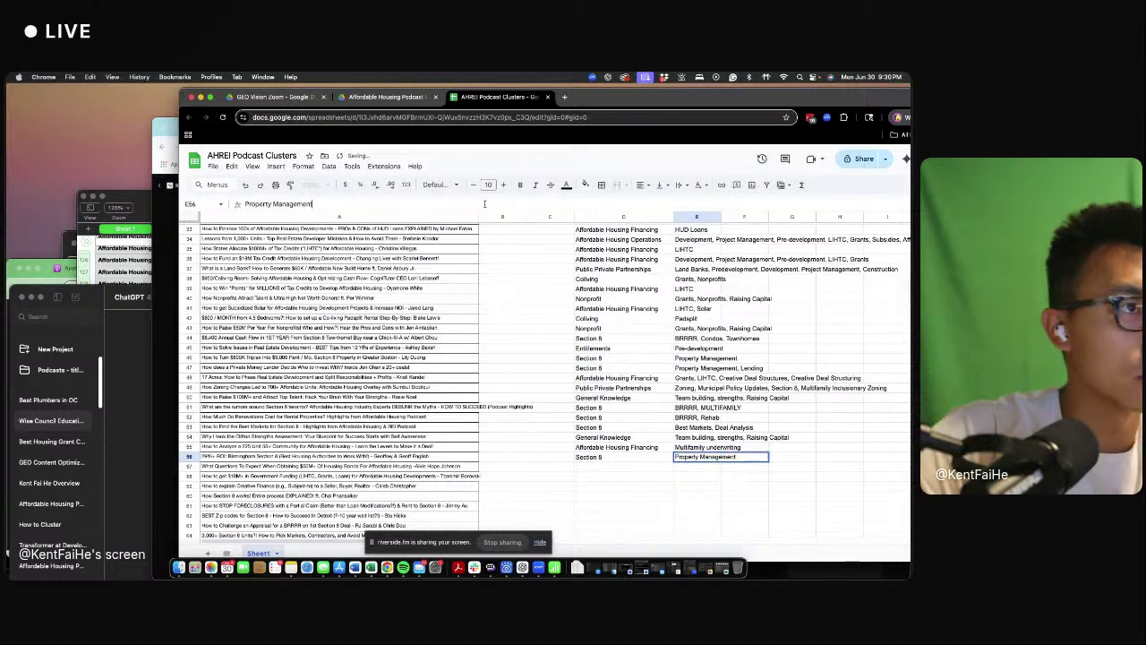
type(", Se")
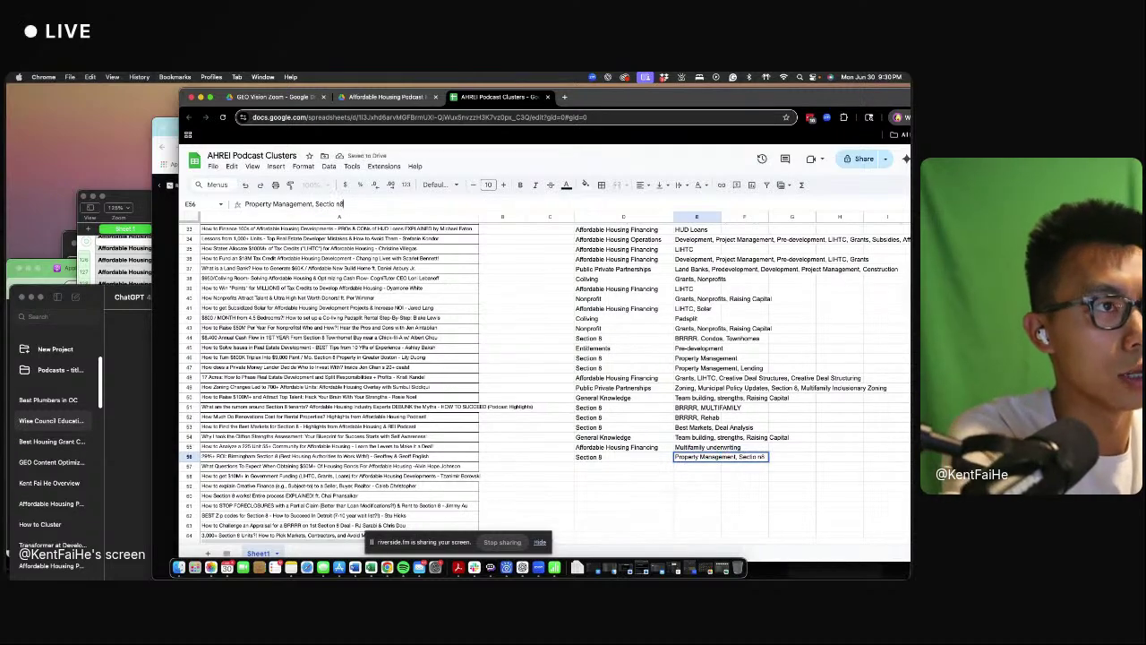
type("ction 8 Financ")
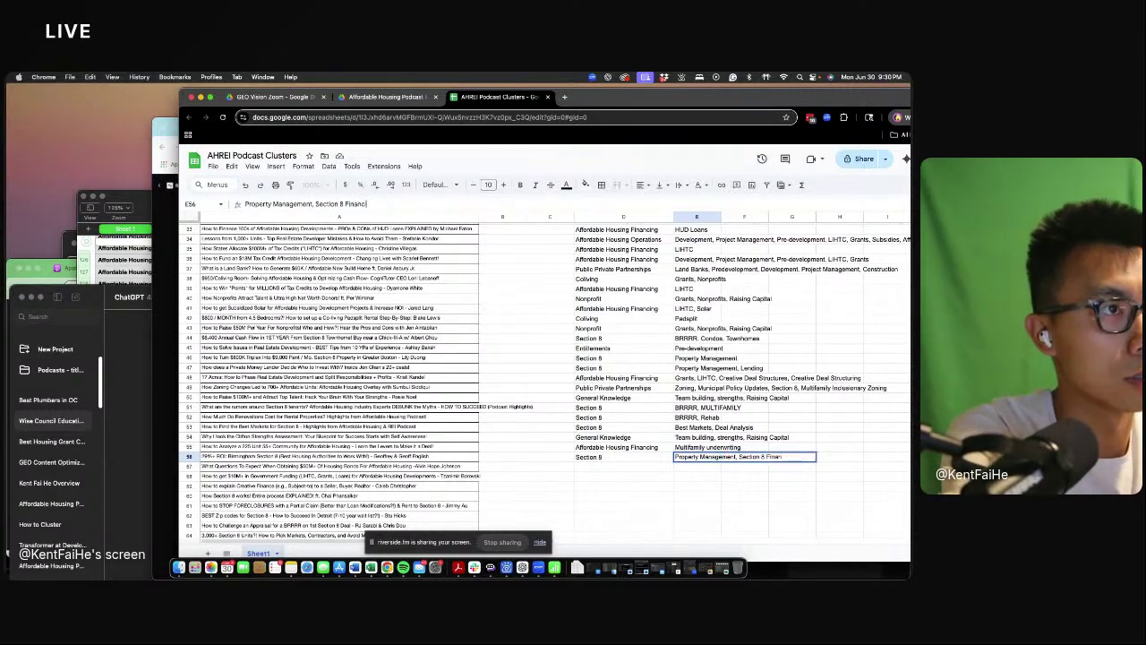
type("ing, Mark")
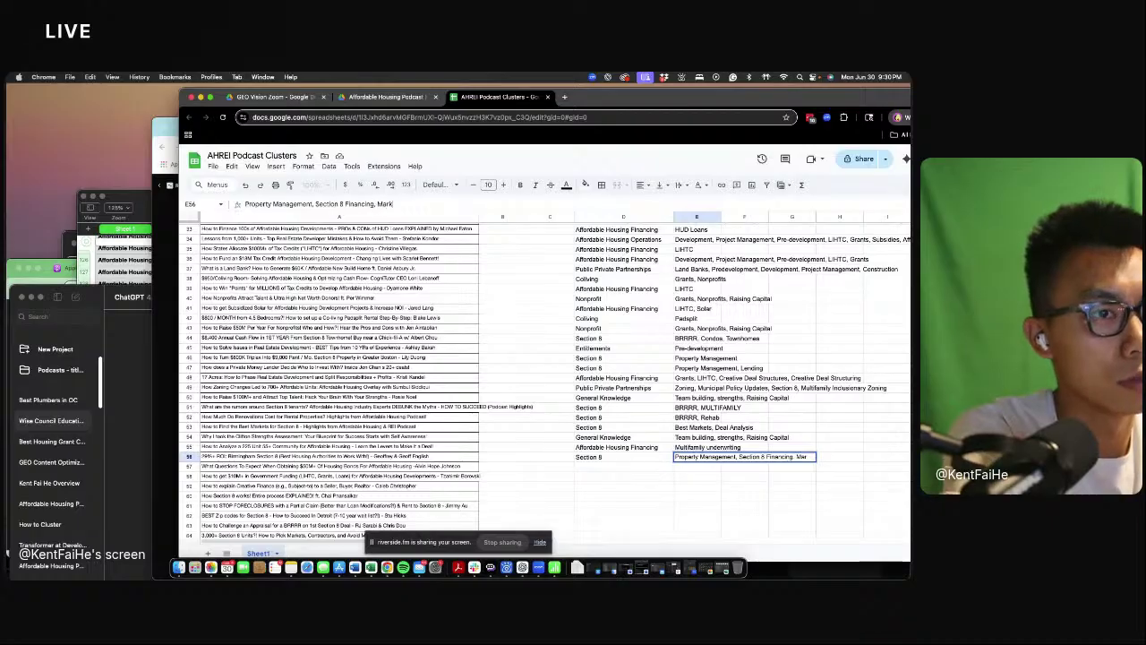
type("et Selection")
key("Return")
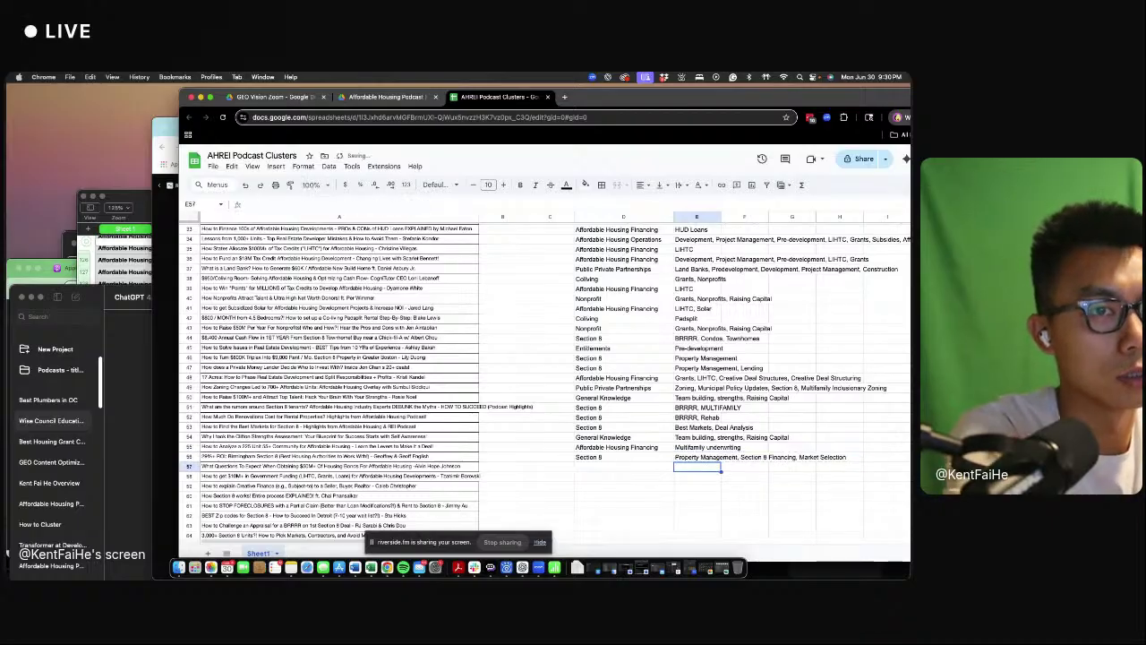
- Copy the Affordable Housing Financing theme and "Tax Exempt Bonds, LIHTC" tags from D30:E30 into D57:E57 for the housing bonds episode
key("Left")
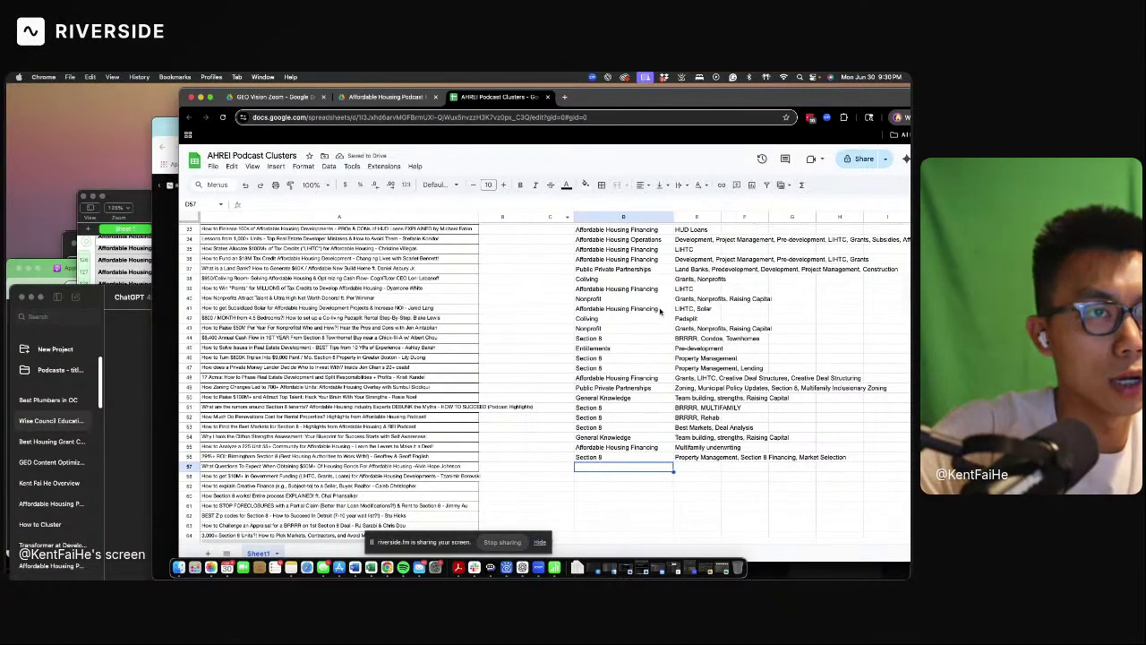
scroll(662, 261, "up", 3)
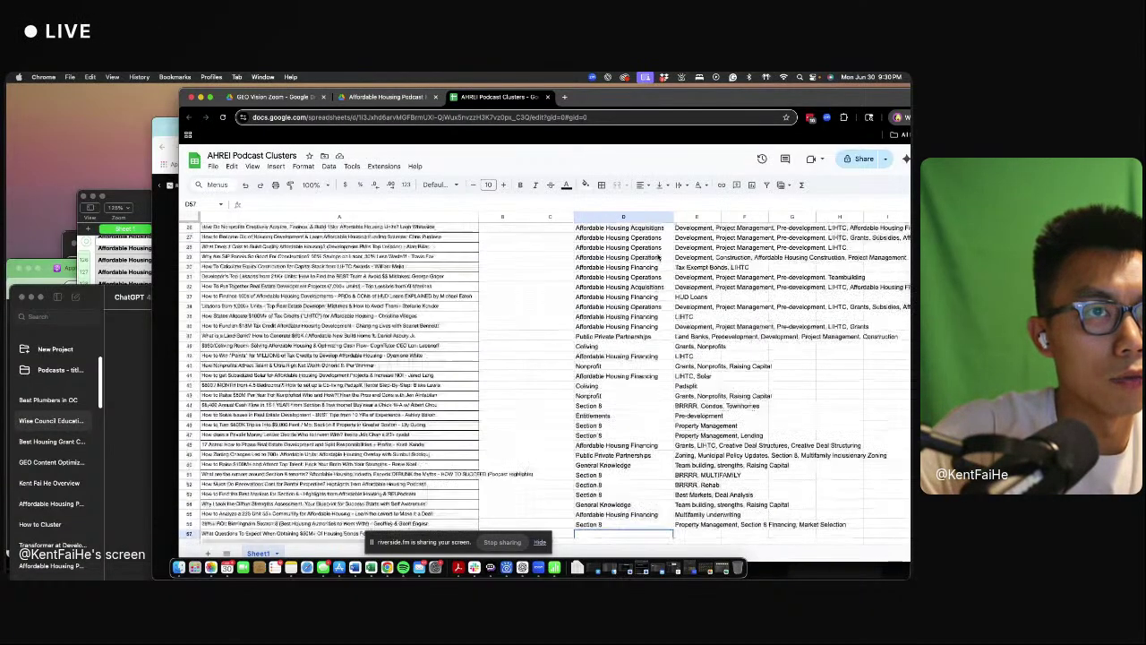
left_click(680, 265)
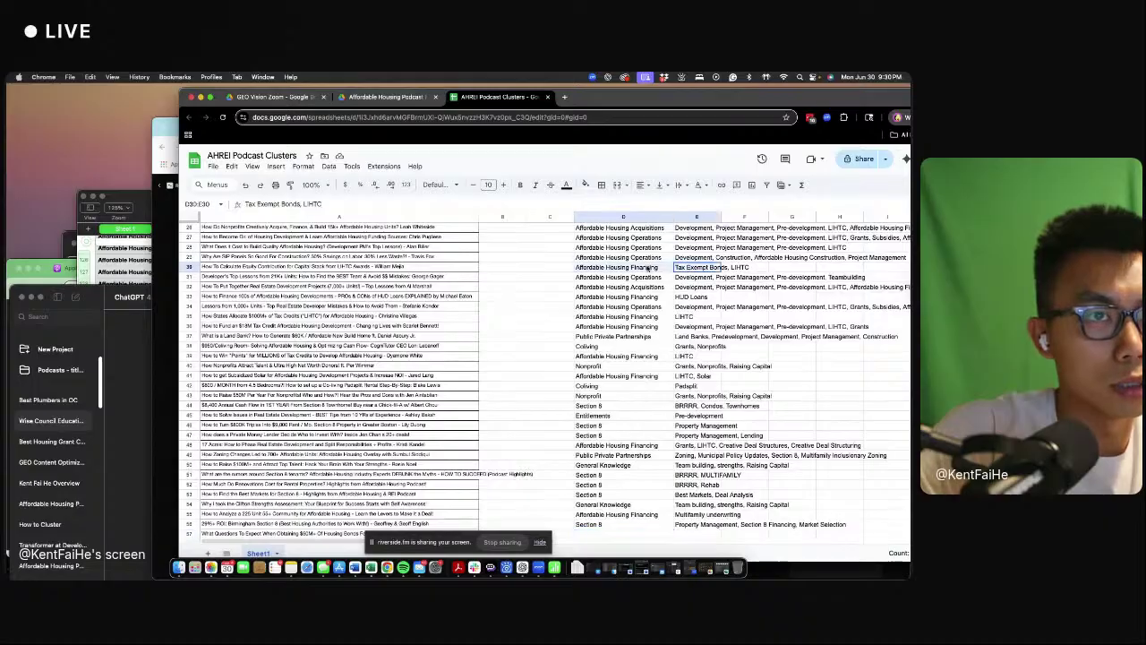
key("super+c")
scroll(648, 268, "down", 5)
left_click(657, 399)
key("super+v")
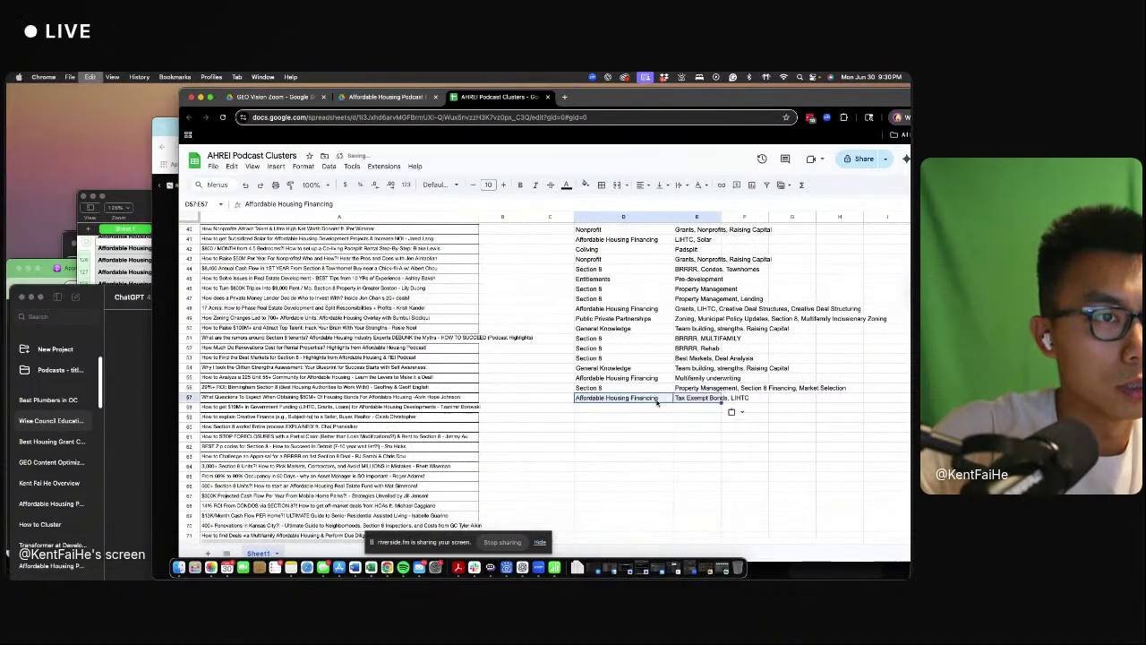
- Remove "LIHTC" from the tags in E57 so the housing bonds episode keeps only "Tax Exempt Bonds"
left_click(689, 400)
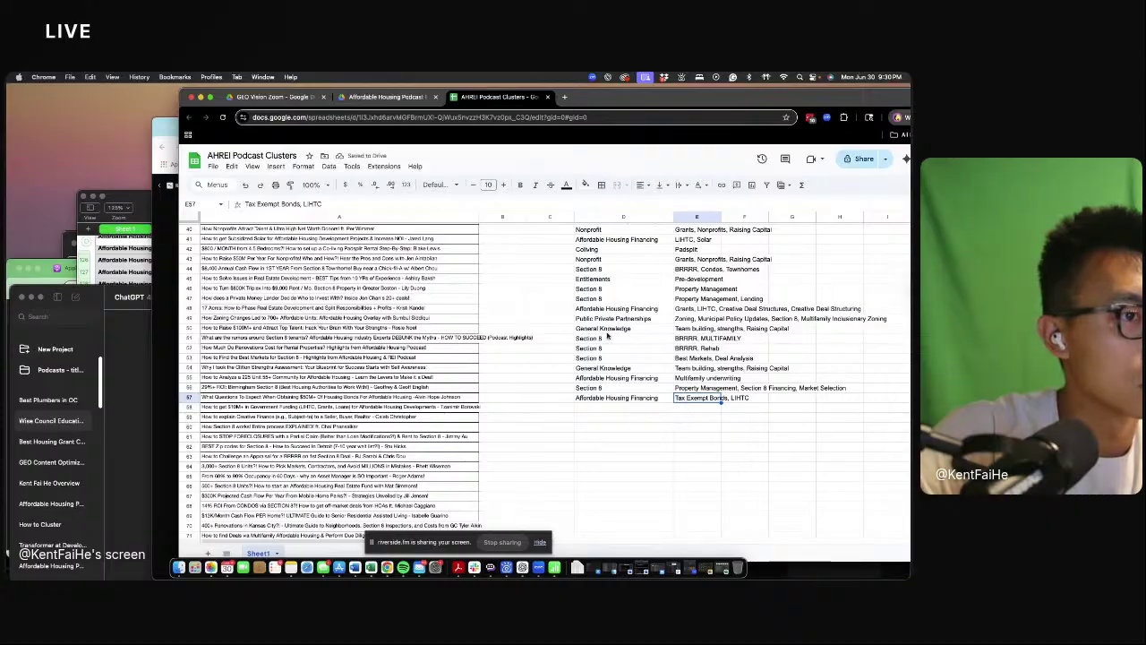
left_click(300, 204)
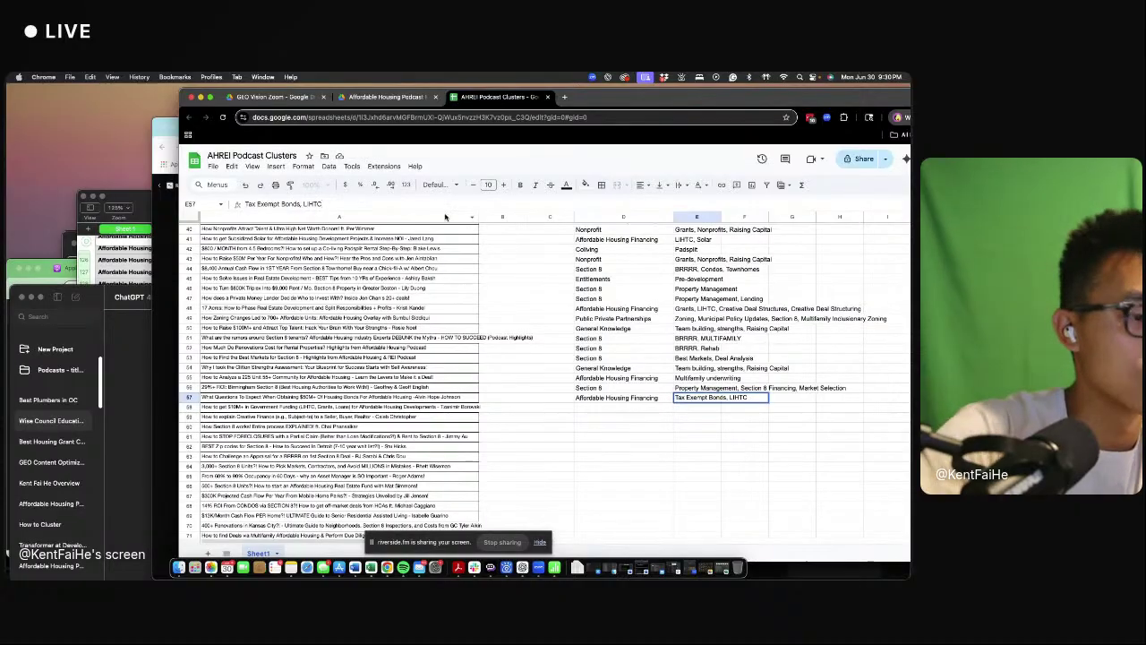
key("BackSpace")
key("BackSpace")
key("BackSpace")
key("BackSpace")
key("BackSpace")
key("BackSpace")
key("BackSpace")
key("Return")
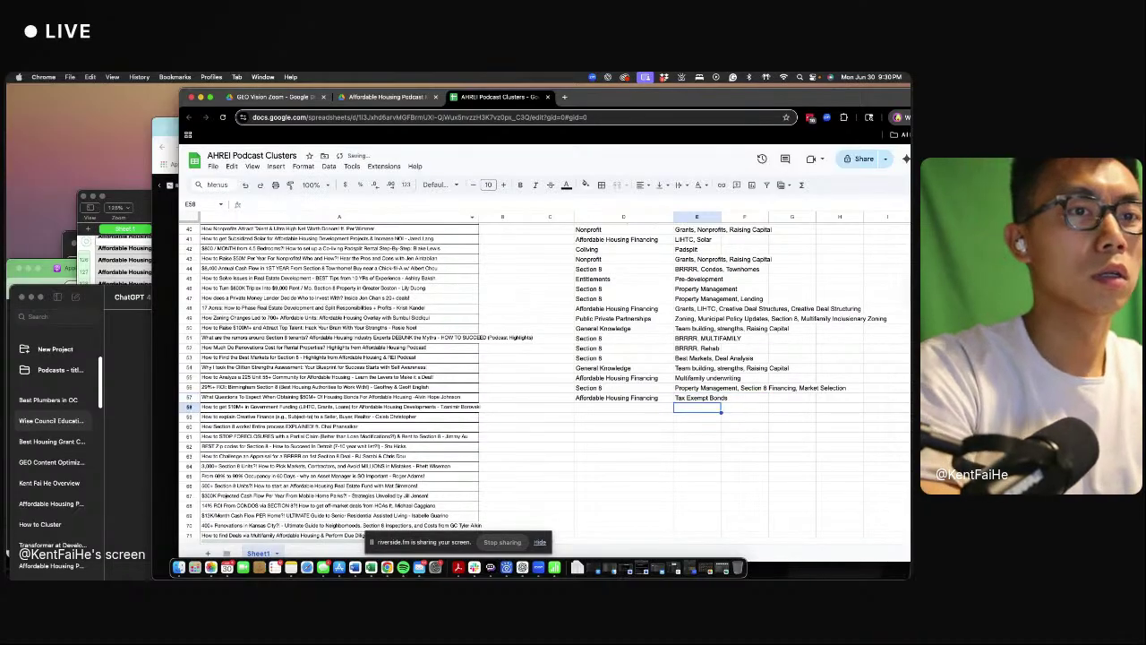
- Copy the Affordable Housing Financing theme from D57 into D58 for the government funding episode
key("Left")
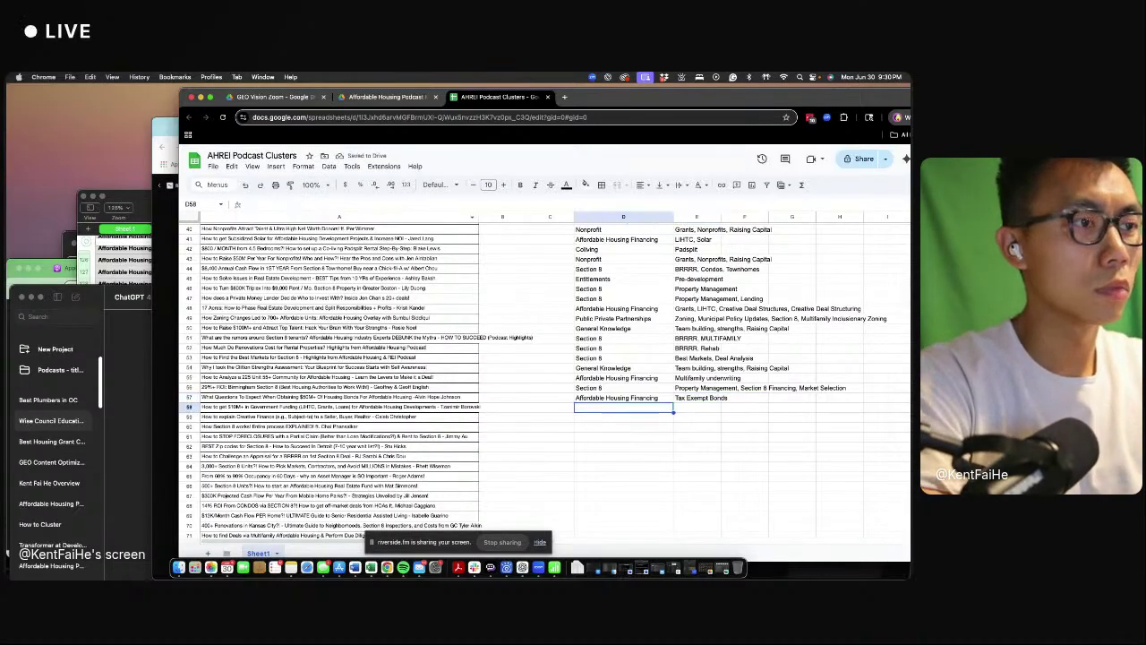
key("Up")
key("super+c")
key("Down")
key("super+v")
- Copy the tags from E48 into E58 and replace both Creative Deal entries with "Subsidies", leaving "Grants, LIHTC, Subsidies"
key("Right")
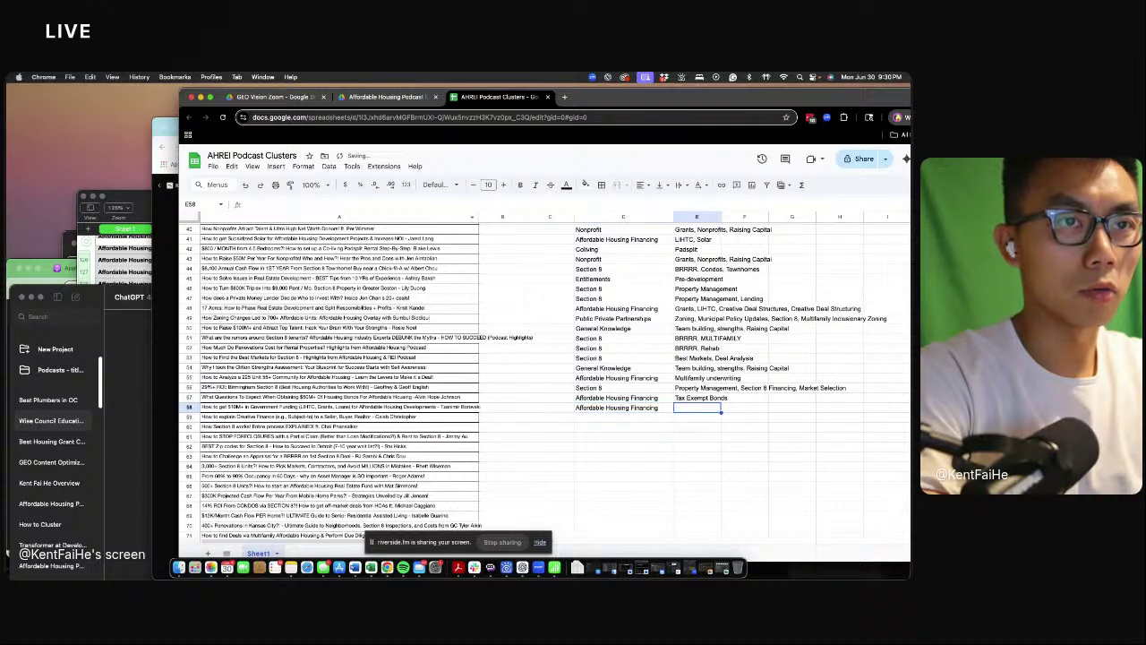
left_click(686, 307)
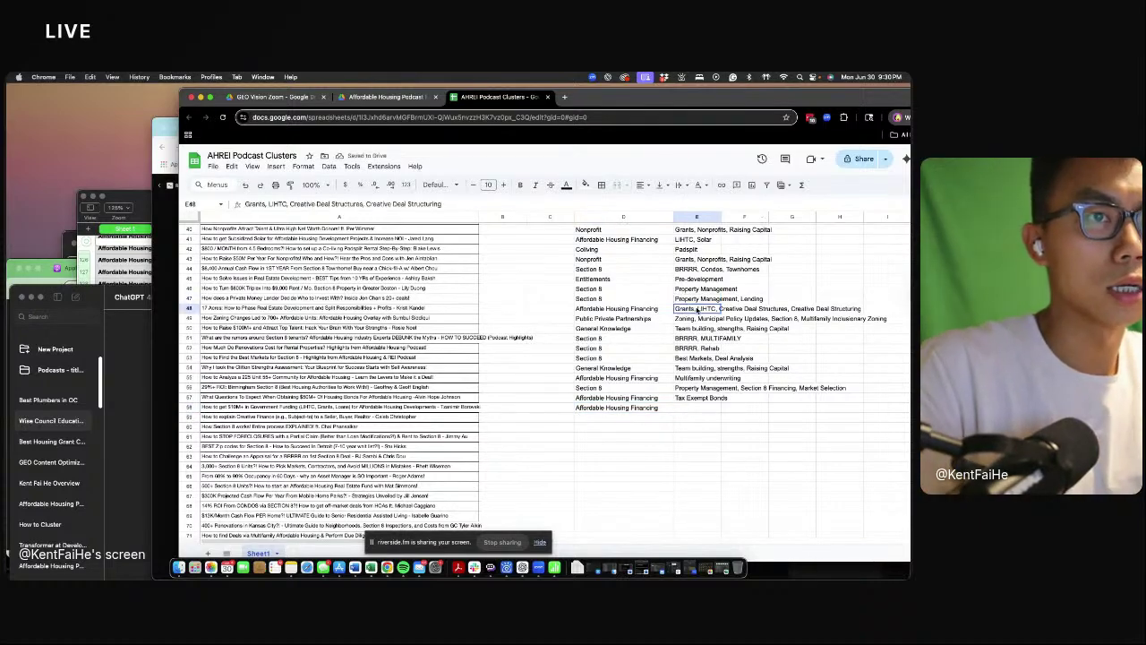
key("super+c")
left_click(696, 408)
key("super+v")
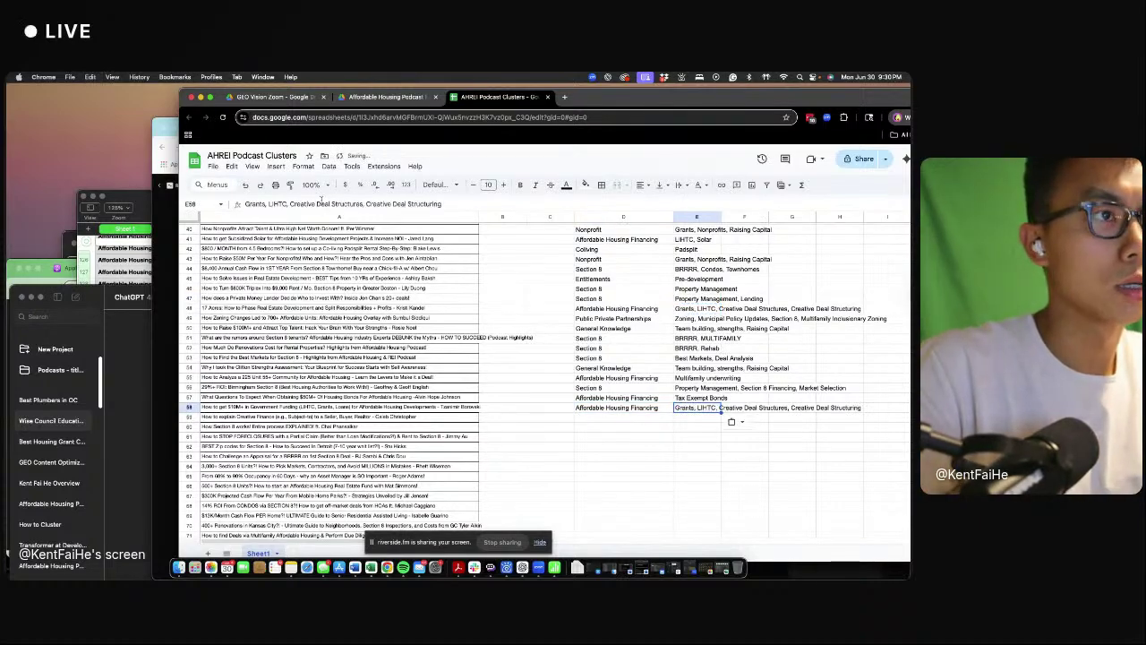
left_click_drag(289, 204, 759, 211)
type("Subsidies")
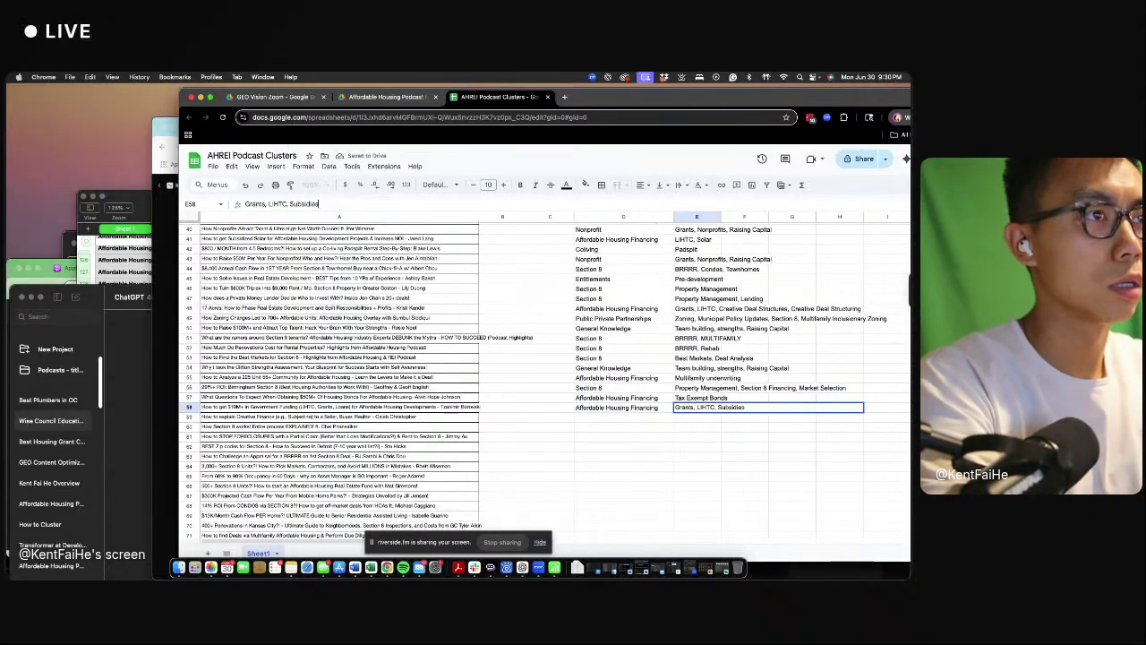
key("Return")
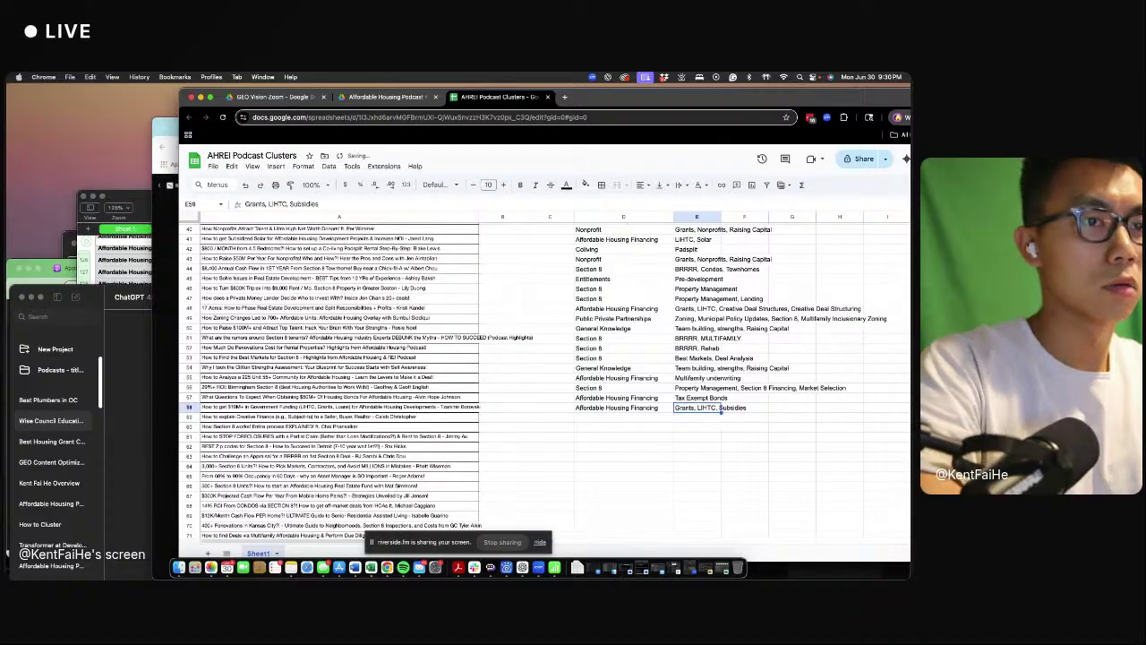
- Append "State Programs" to the tags in E58
left_click(619, 202)
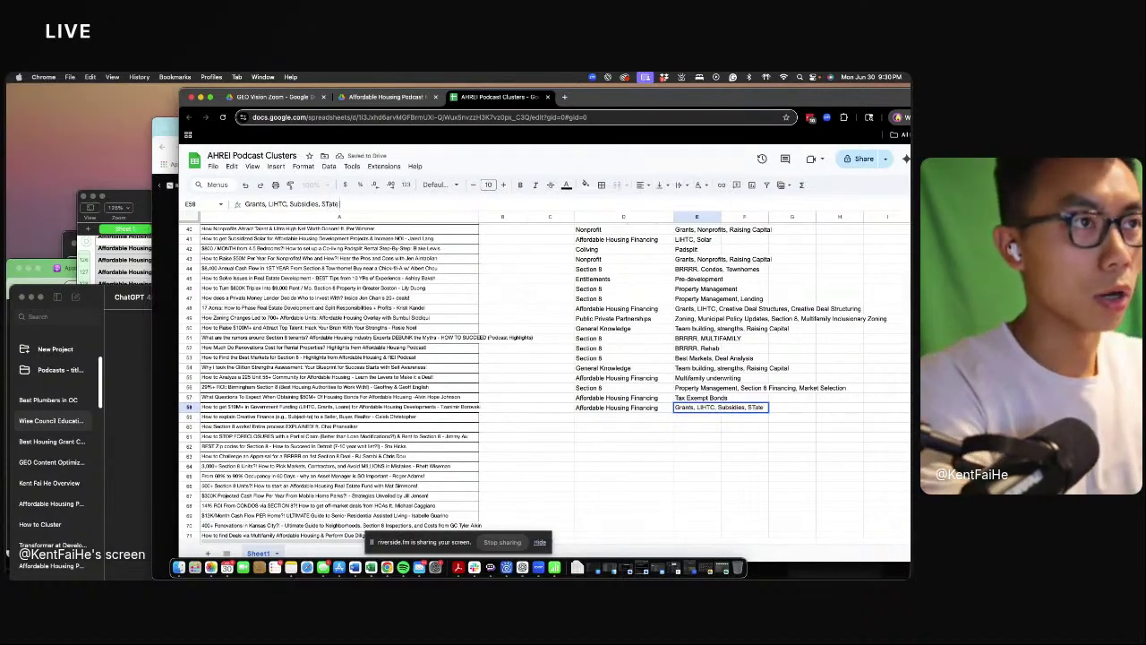
type(", State Pro")
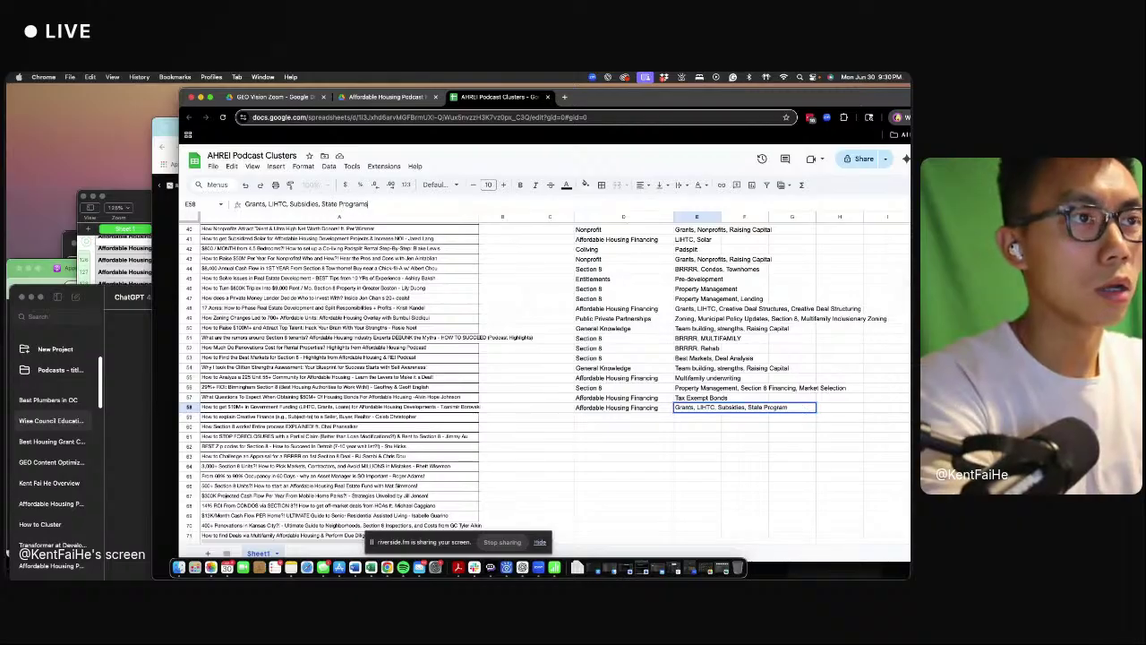
type("grams")
key("Return")
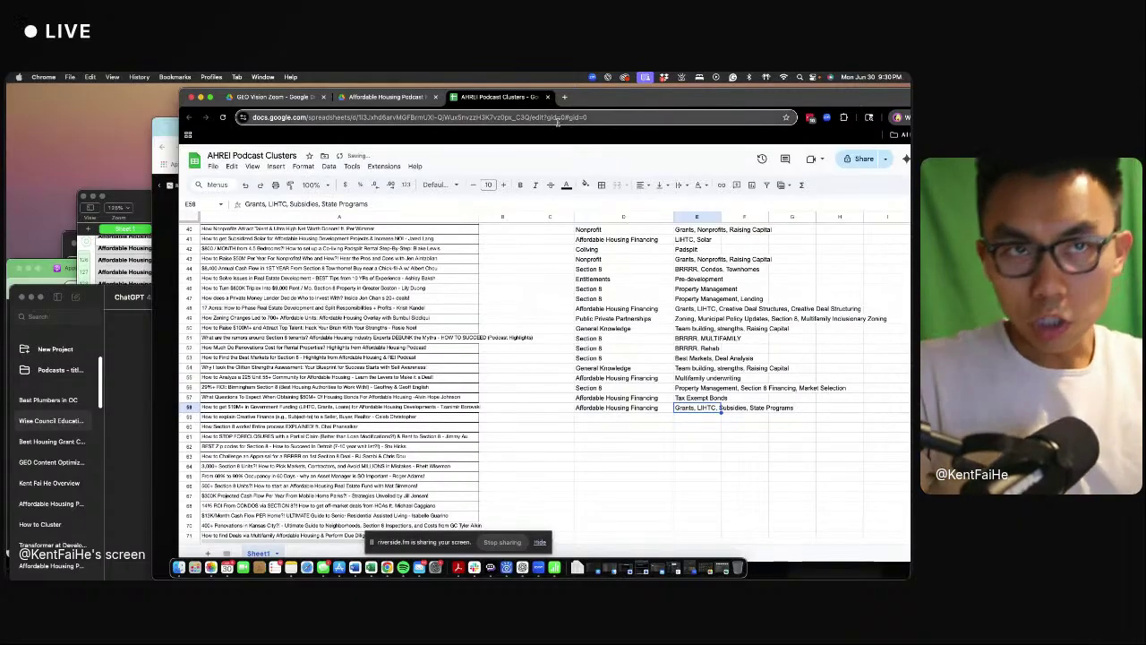
- Look over the categorized rows and the remaining uncategorized episodes in the sheet
scroll(754, 357, "up", 10)
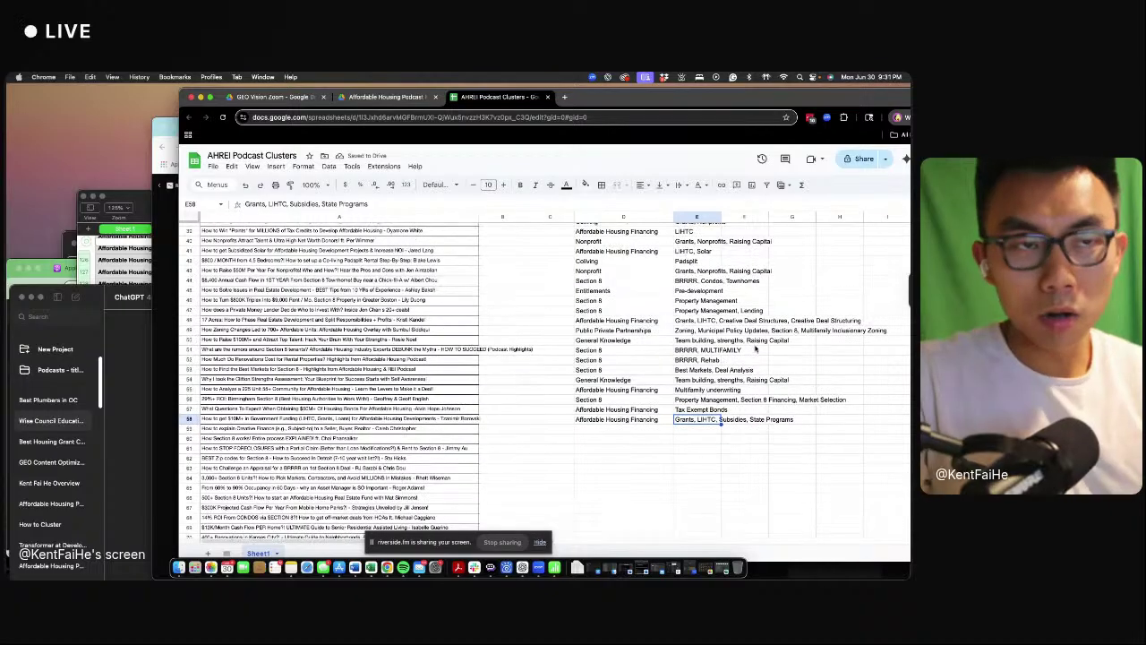
scroll(561, 341, "down", 10)
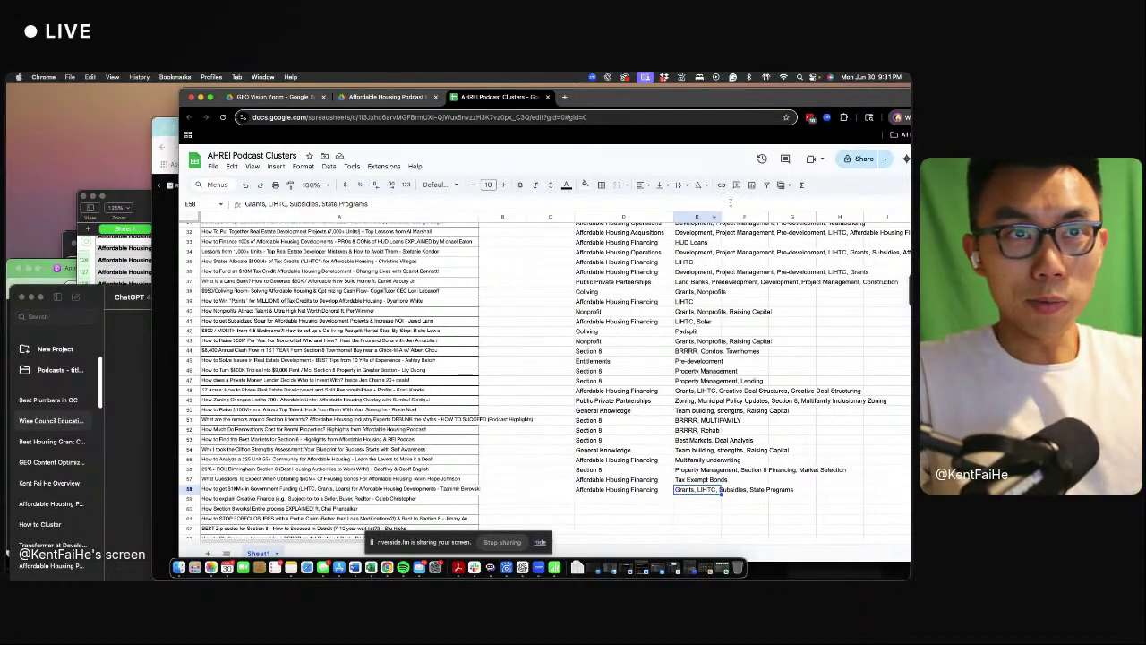
left_click_drag(796, 103, 772, 98)
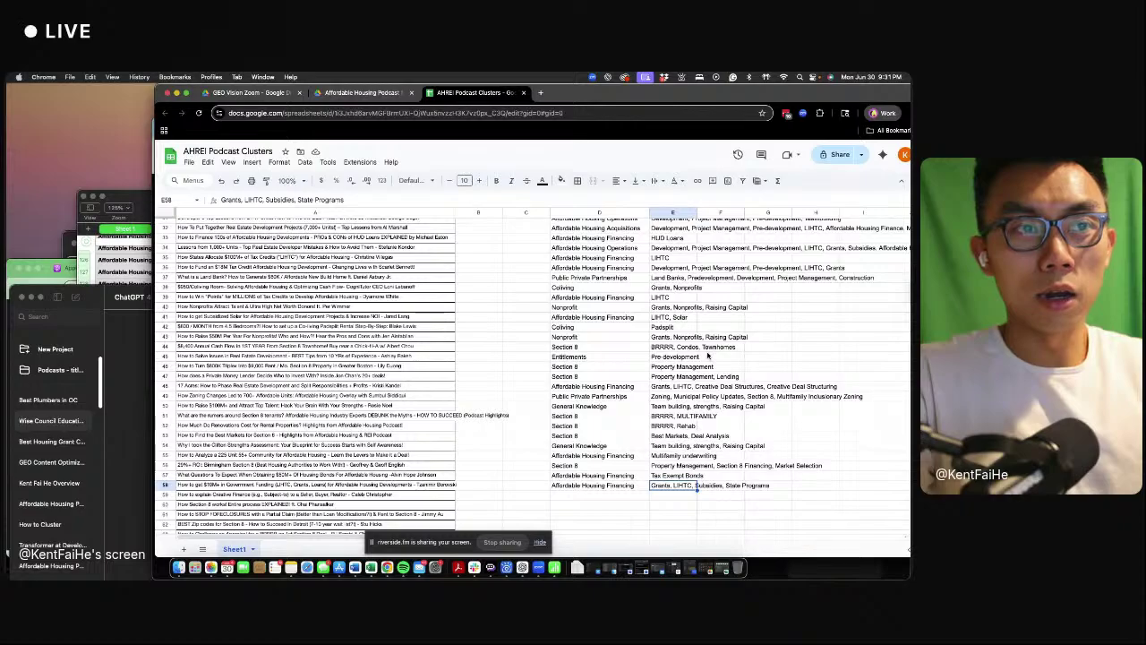
scroll(693, 408, "down", 4)
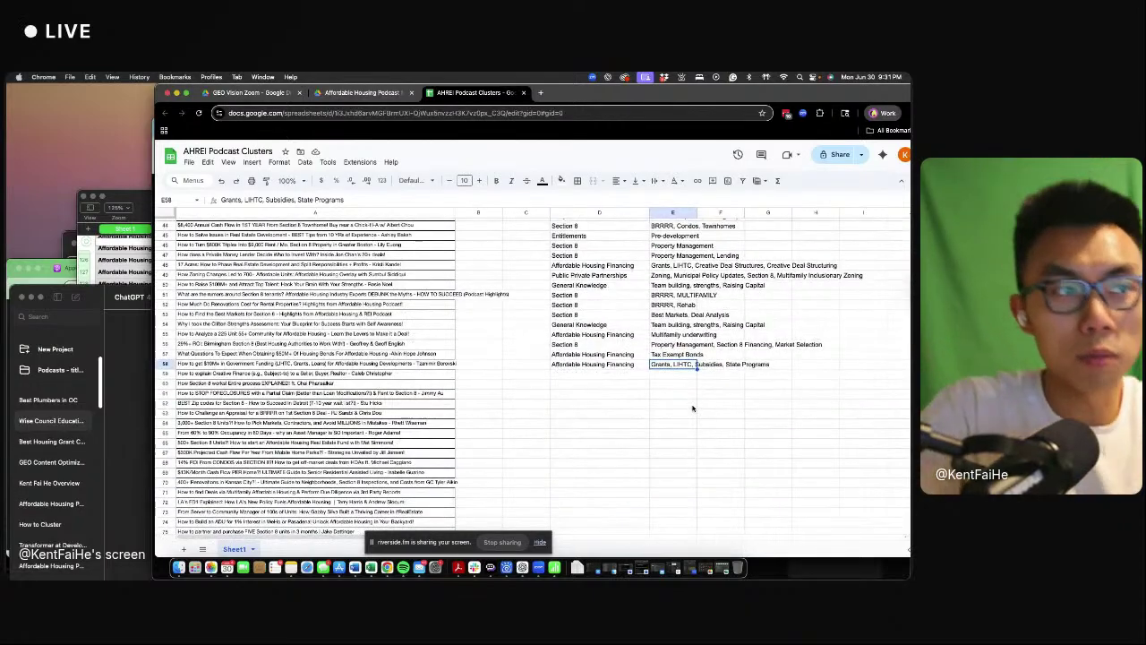
scroll(692, 408, "down", 15)
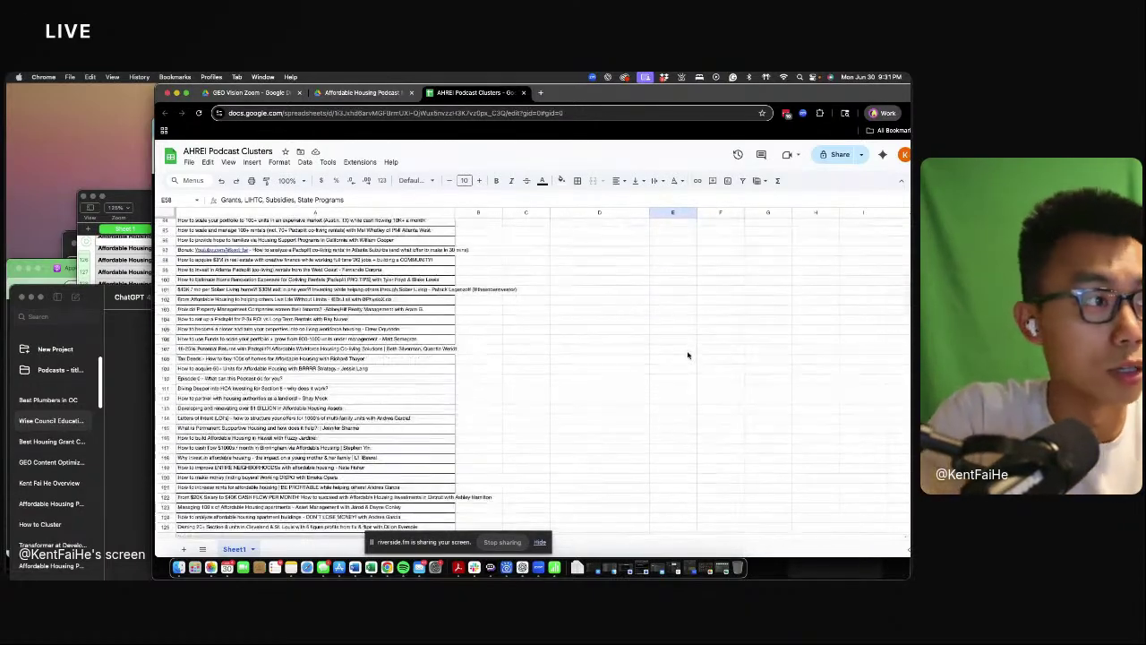
scroll(687, 357, "down", 3)
scroll(686, 358, "up", 15)
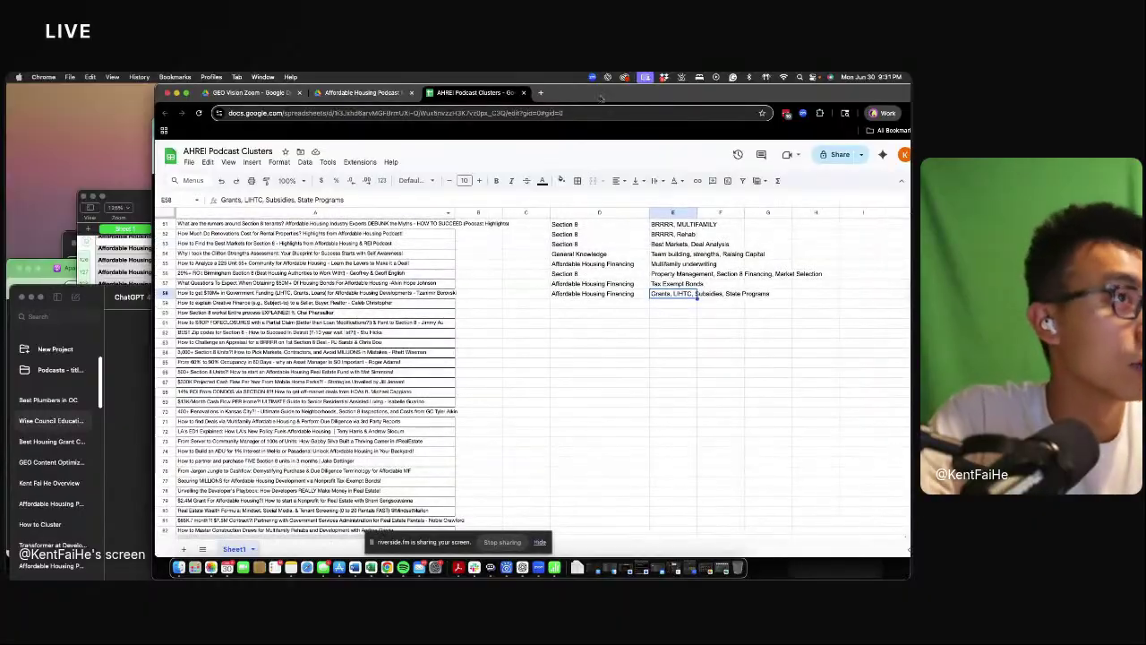
- Switch to ChatGPT and examine the website GEO and LMO optimization SOP, including Step 1 on organizing episodes into topic clusters
left_click_drag(602, 98, 617, 227)
left_click_drag(900, 122, 897, 108)
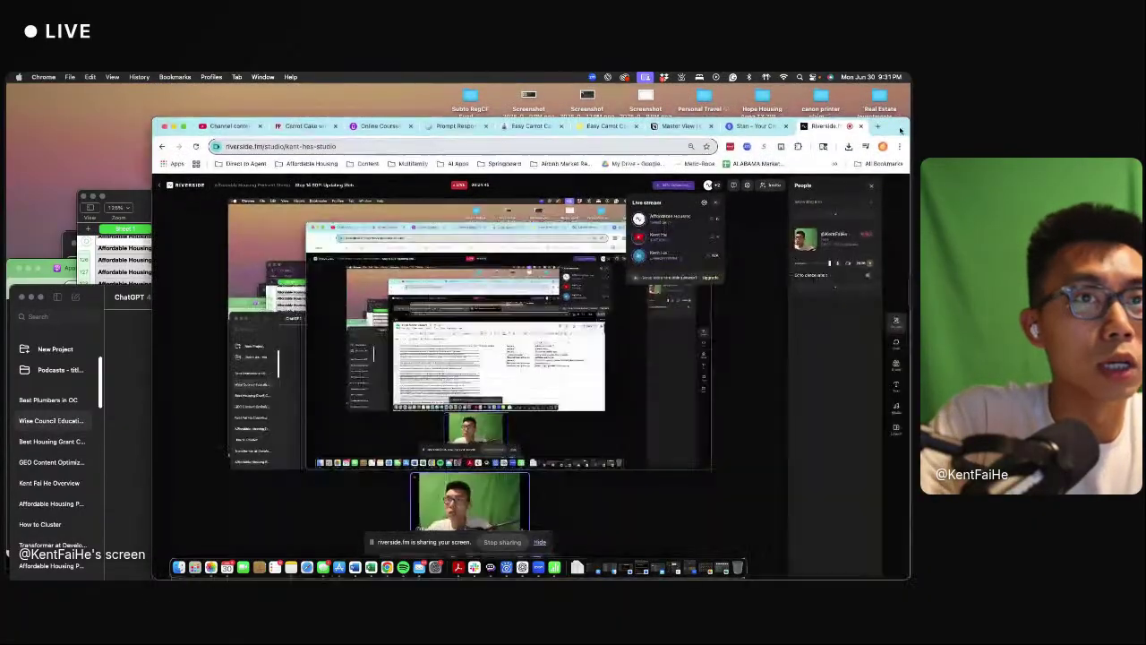
left_click(131, 456)
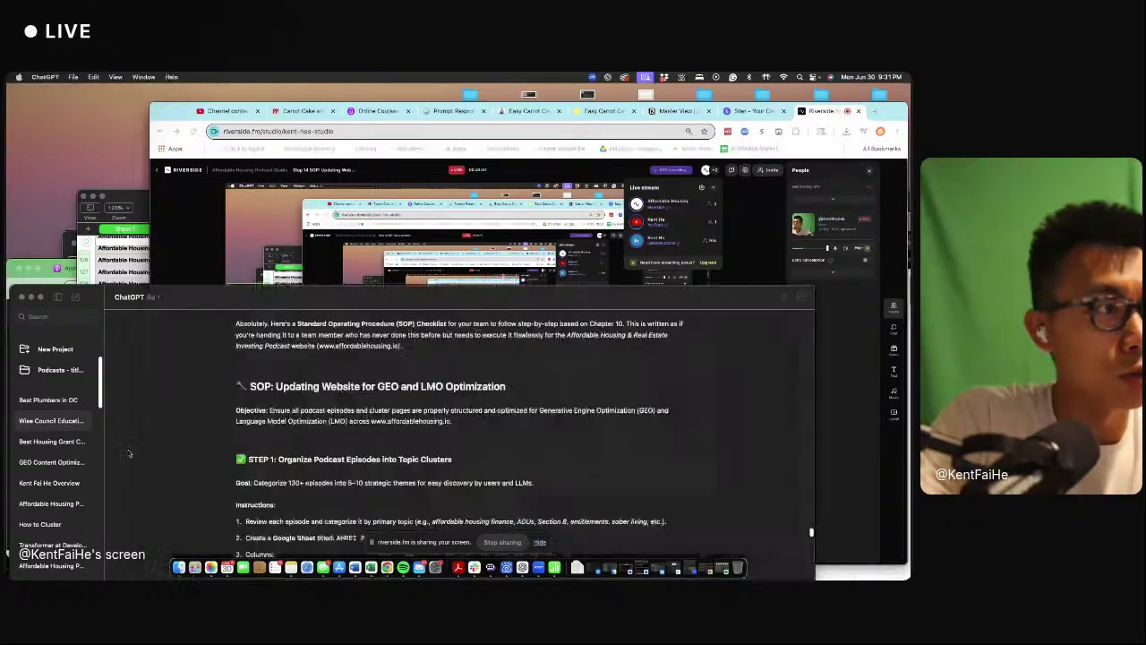
left_click_drag(310, 371, 478, 427)
left_click(458, 421)
left_click(475, 410)
left_click_drag(472, 369, 486, 430)
left_click(485, 429)
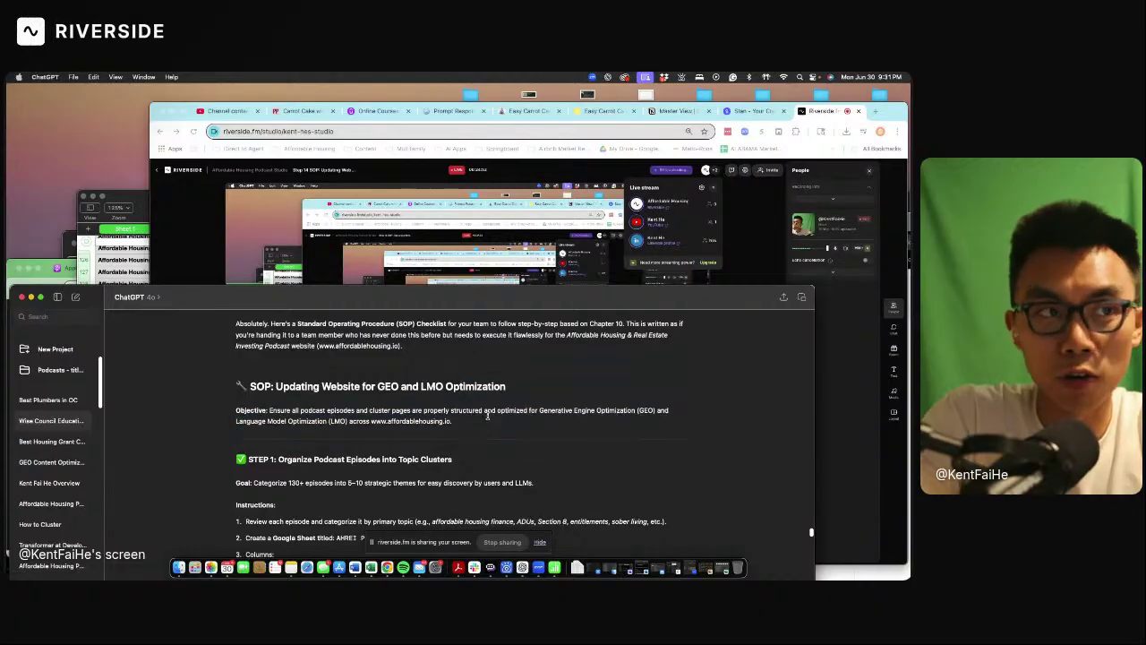
scroll(487, 414, "down", 3)
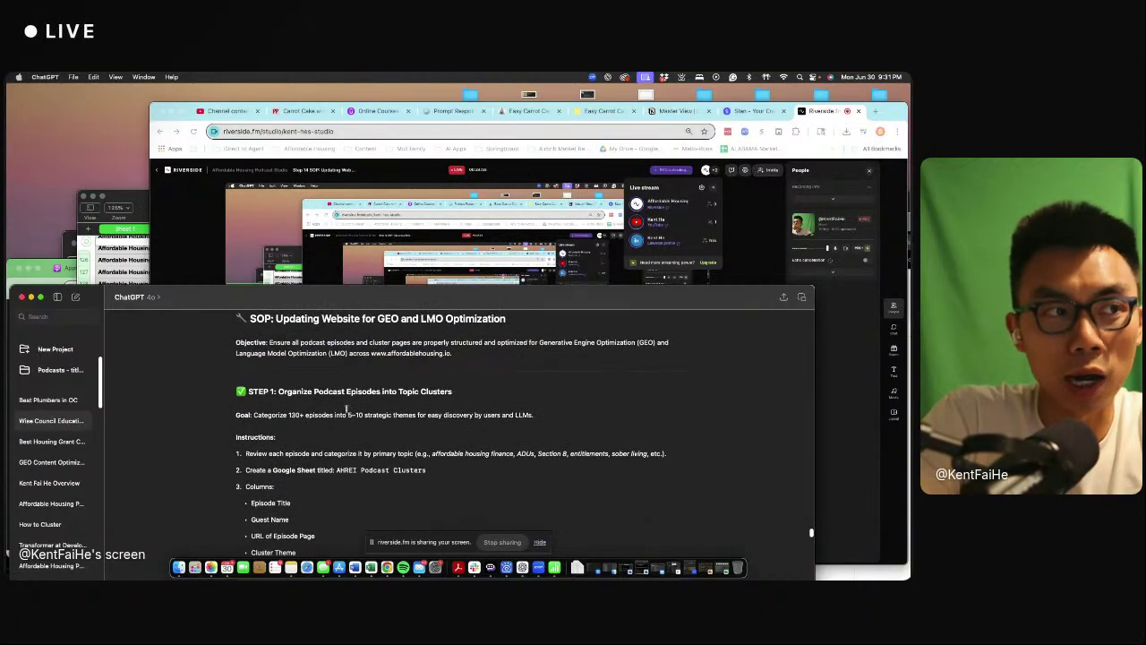
left_click_drag(346, 382, 418, 438)
left_click(405, 436)
left_click(388, 393)
left_click(418, 439)
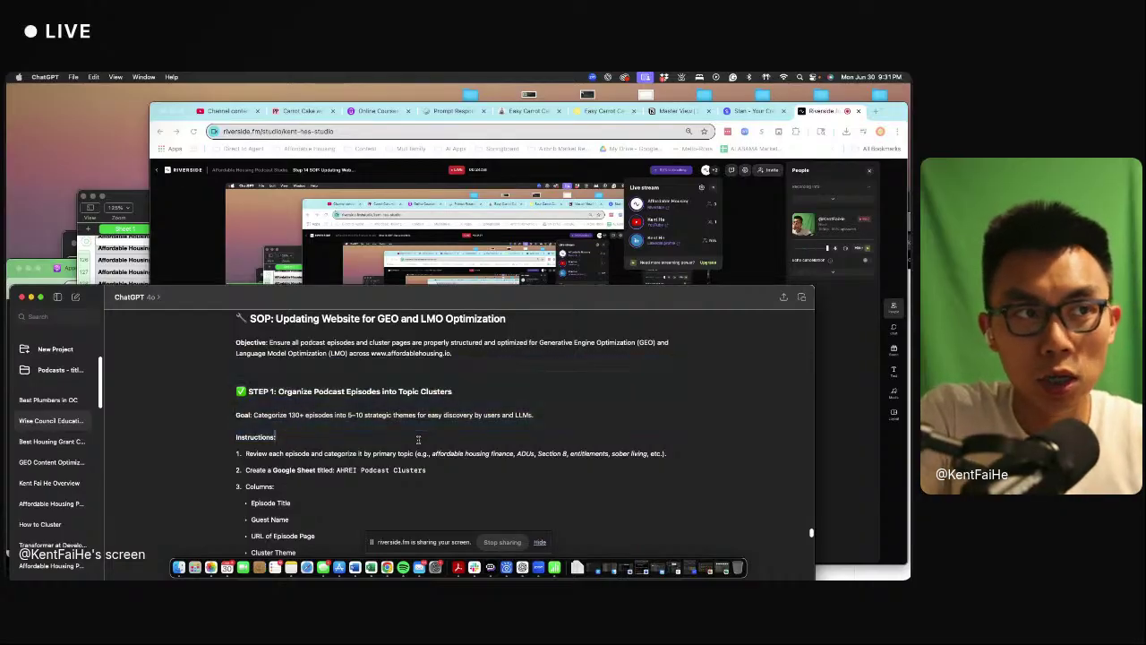
left_click_drag(407, 392, 430, 447)
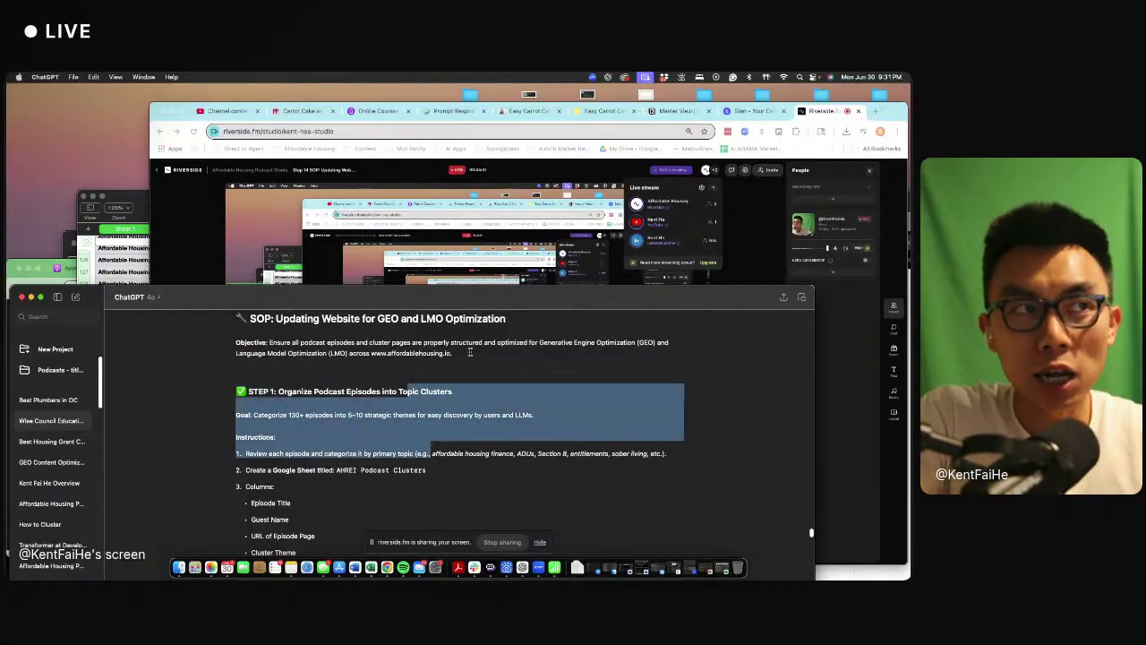
- Ask "what's the best podcast on affordable housing investments" in a new chat and give the answer positive feedback
left_click_drag(494, 285, 503, 238)
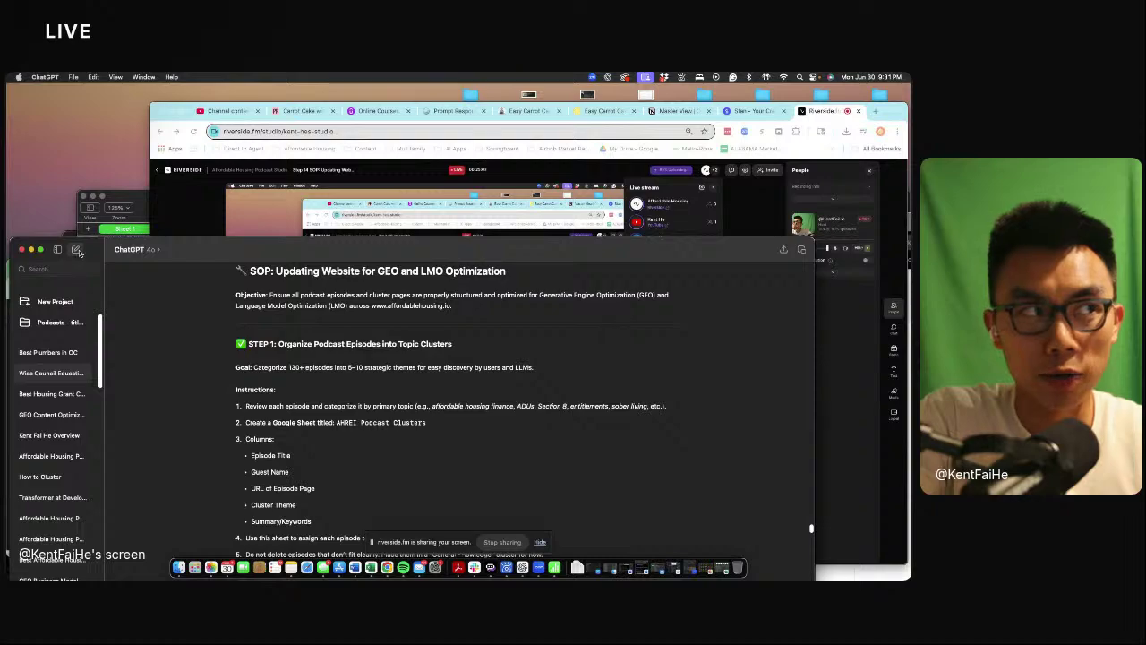
left_click_drag(312, 255, 328, 168)
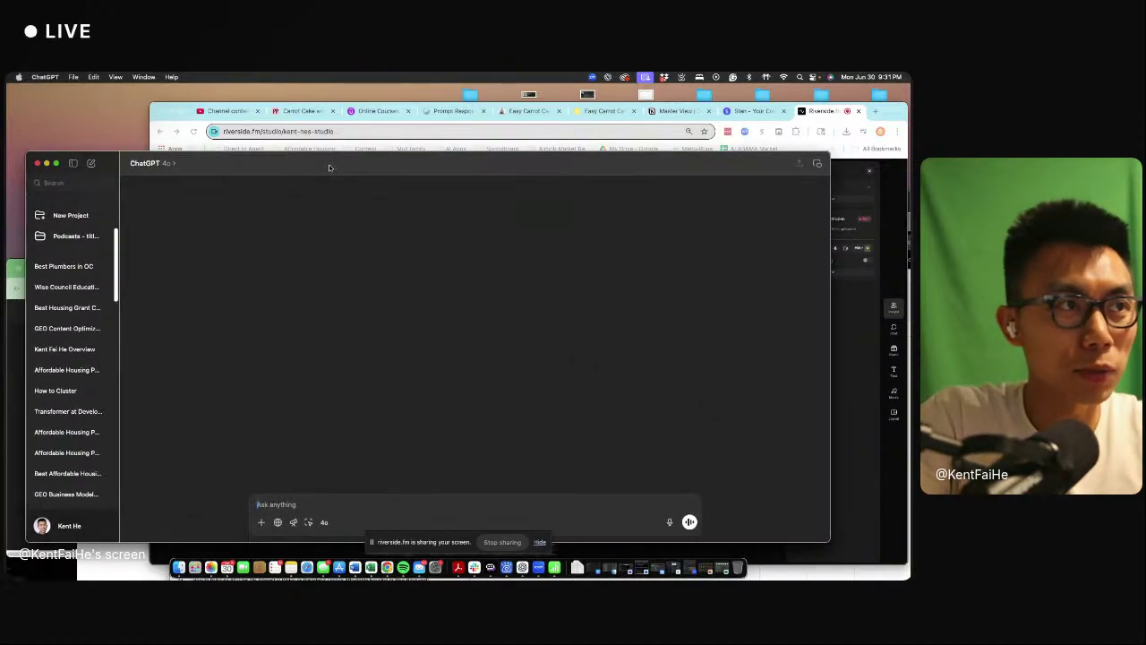
type("what's the b")
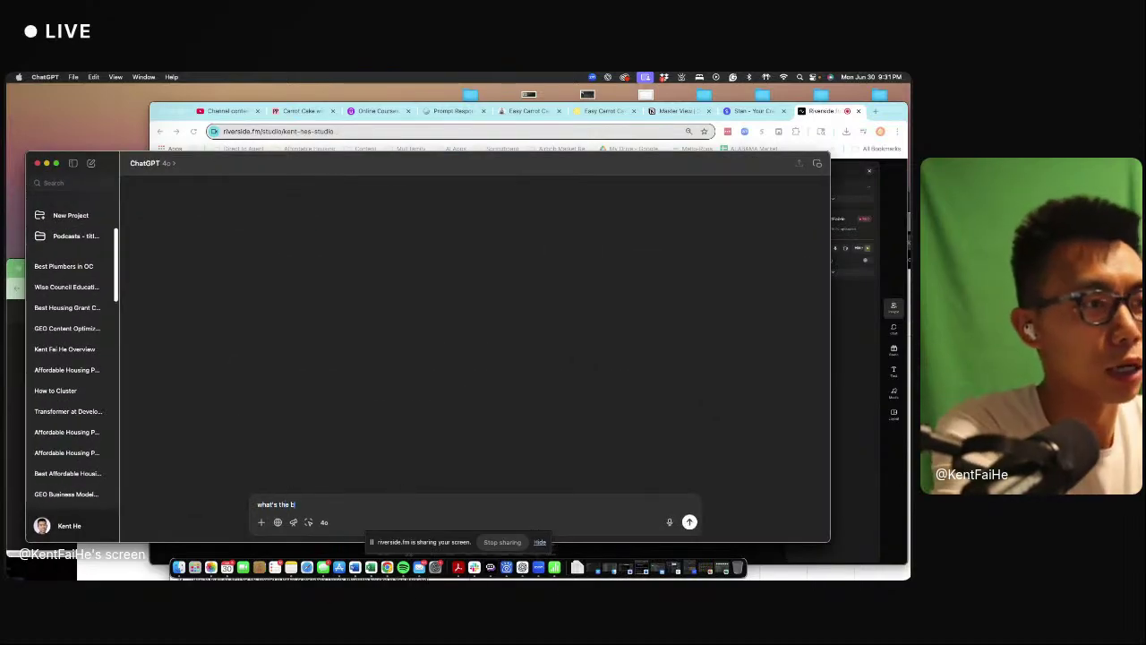
type("est podcast on affordabl")
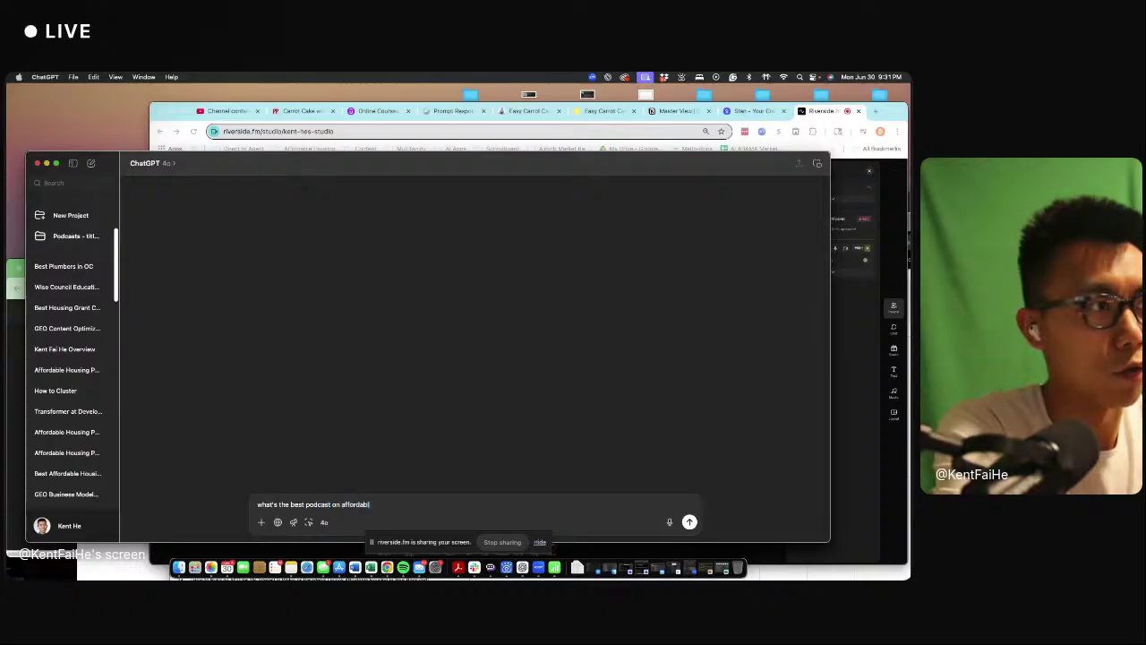
type("e housing investment")
key("Return")
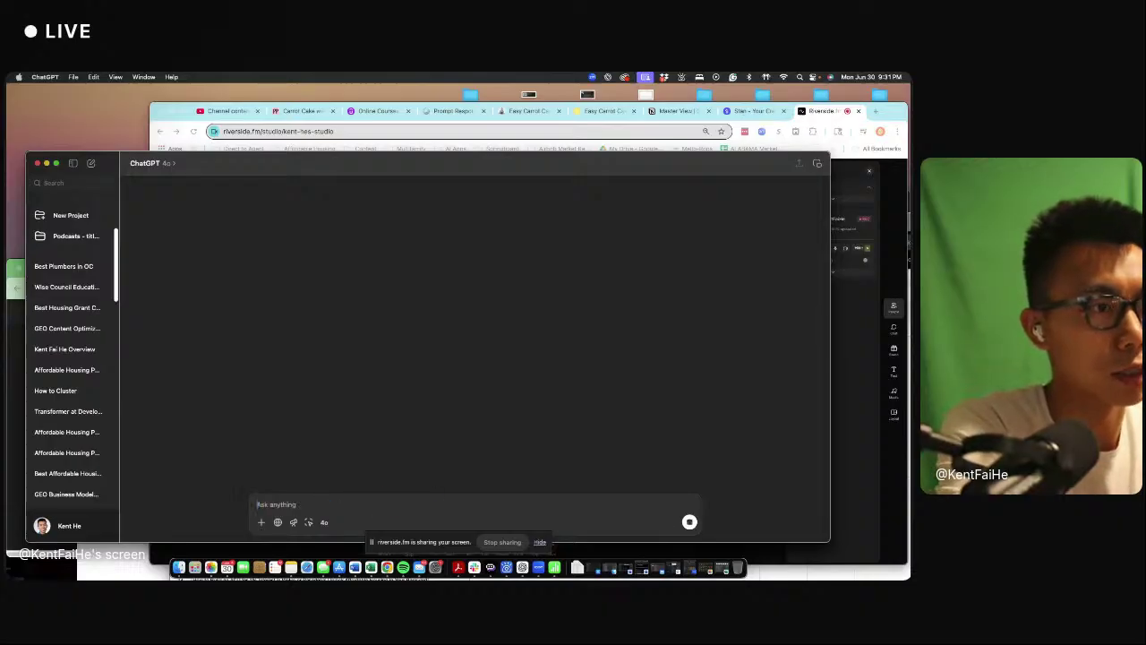
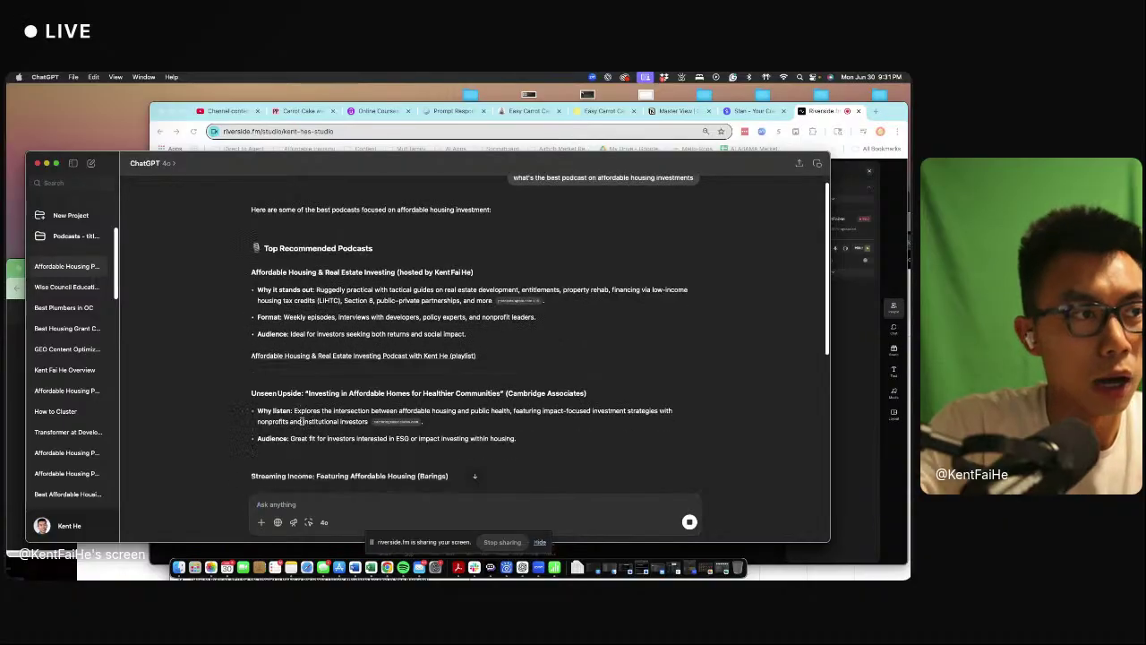
scroll(302, 421, "down", 10)
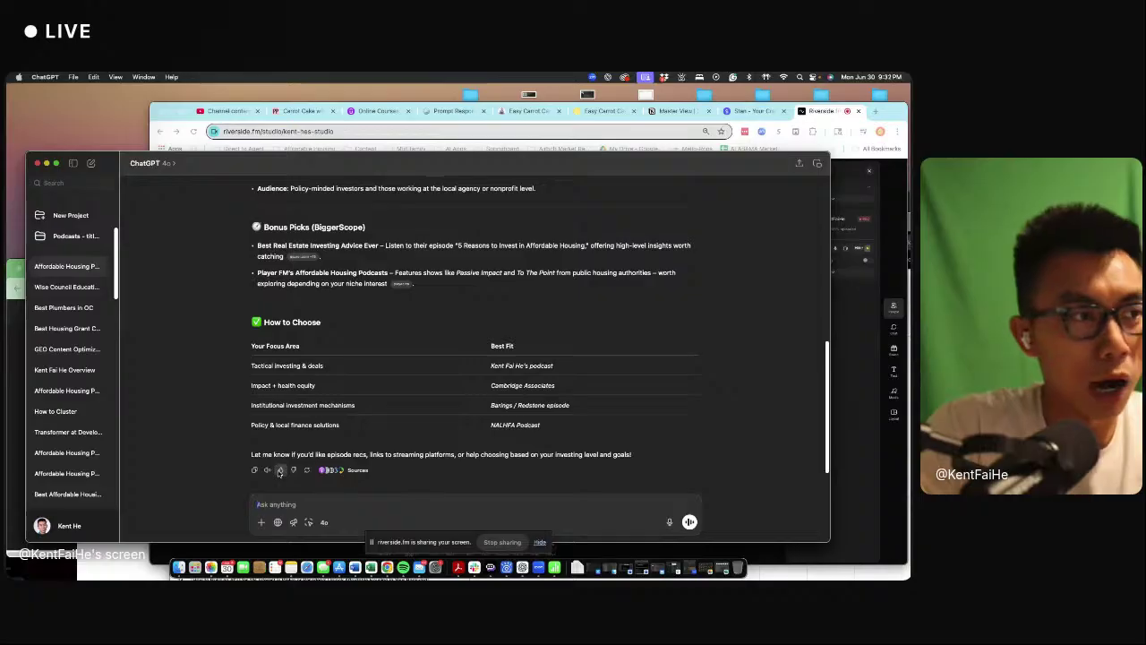
left_click(281, 470)
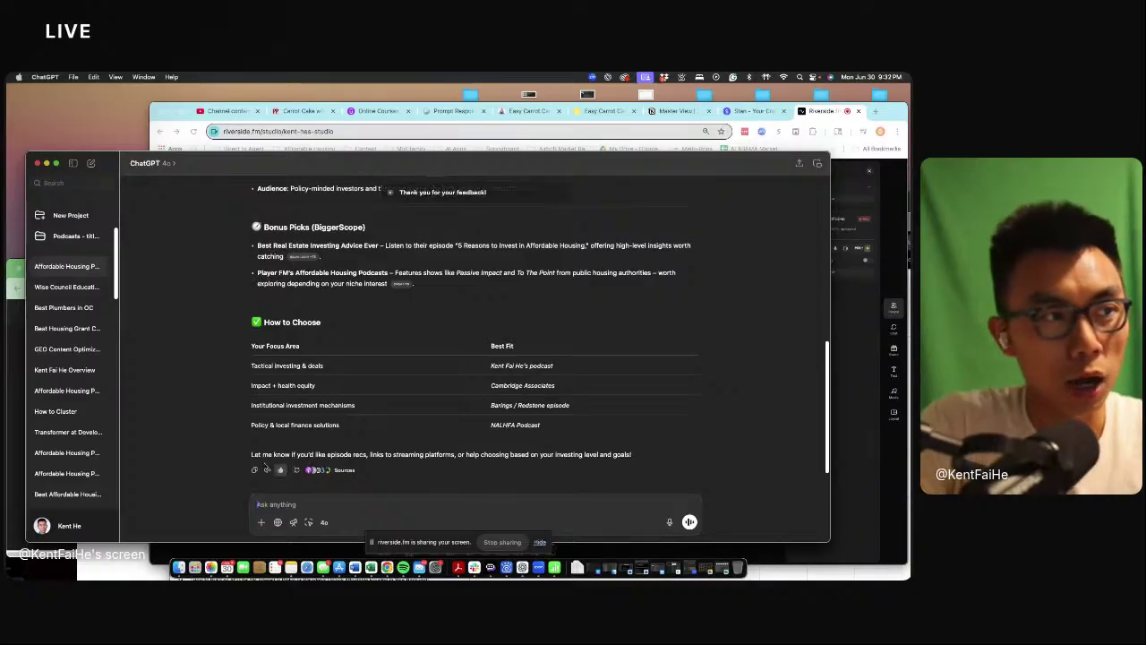
- Open the earlier chat about transformers at development sites and examine its first answer and the podcast source follow-up
left_click(74, 432)
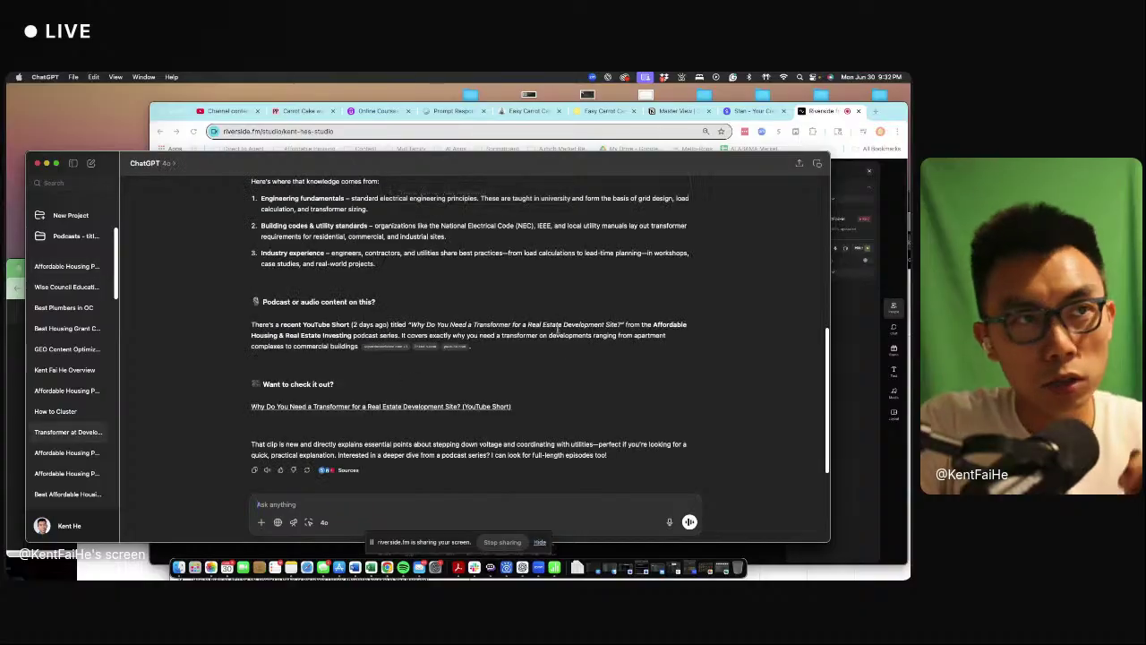
scroll(560, 329, "up", 10)
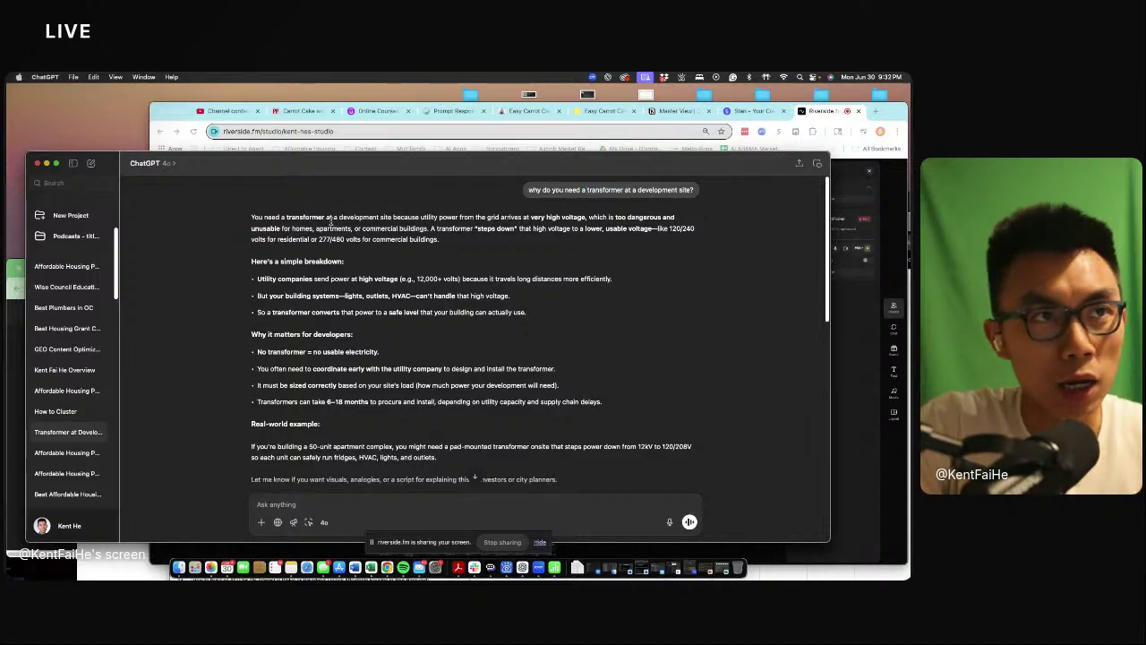
left_click_drag(330, 219, 507, 402)
scroll(522, 376, "down", 2)
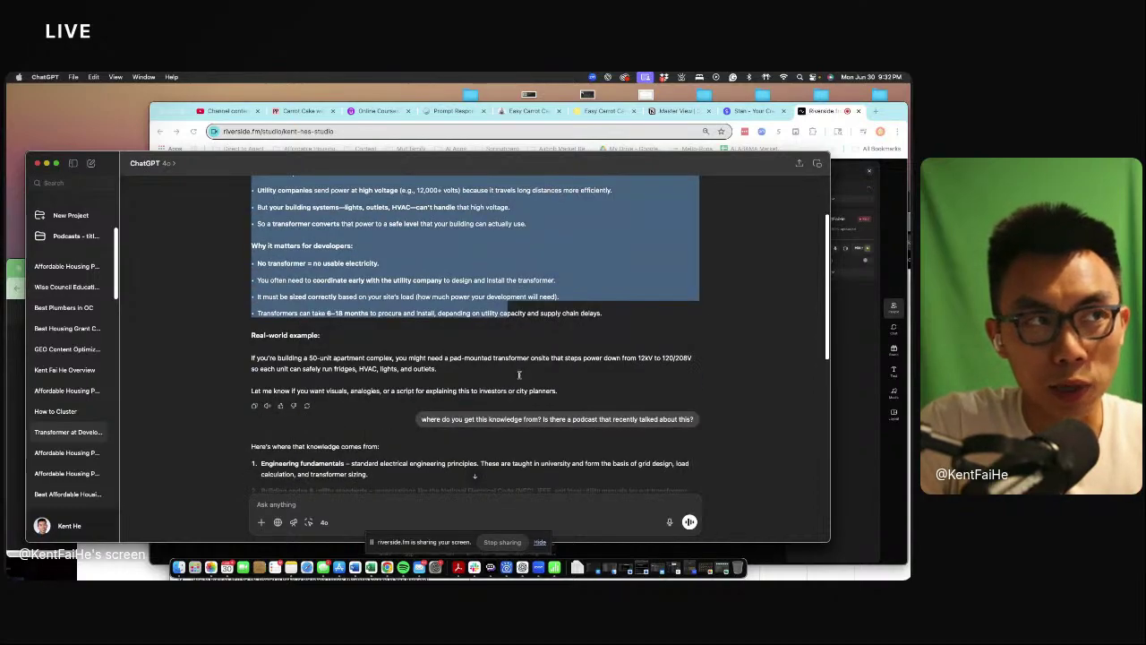
- Examine the transformer chat's knowledge-source answer, focusing on the YouTube Short cited from the Affordable Housing & Real Estate Investing podcast
scroll(517, 372, "down", 1)
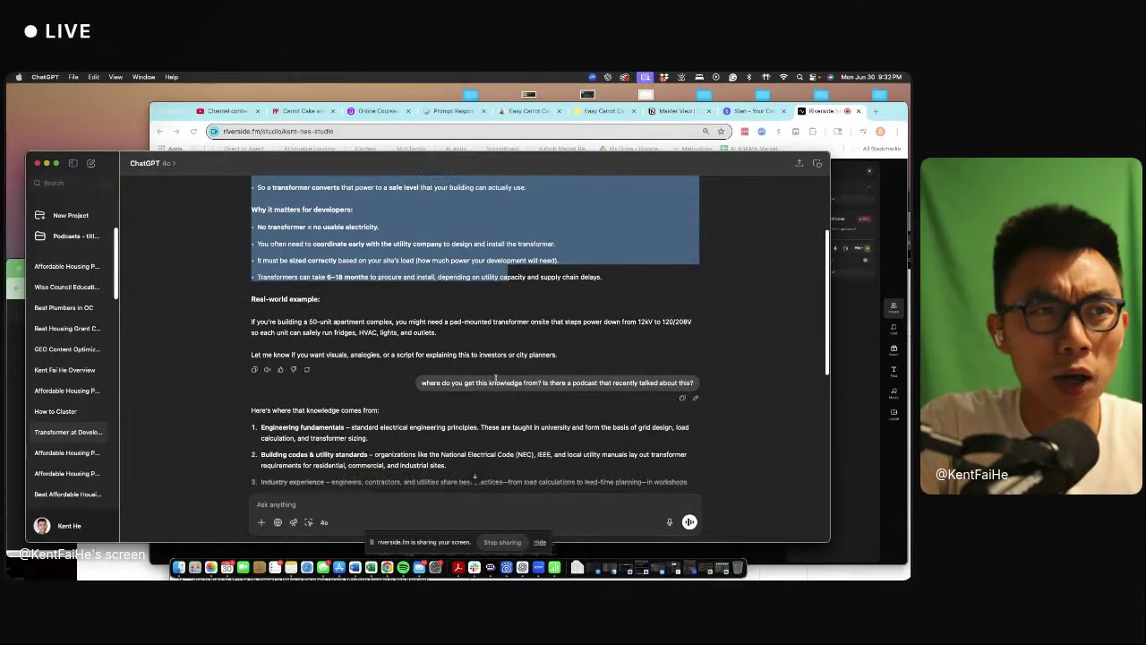
left_click(458, 383)
scroll(550, 375, "down", 5)
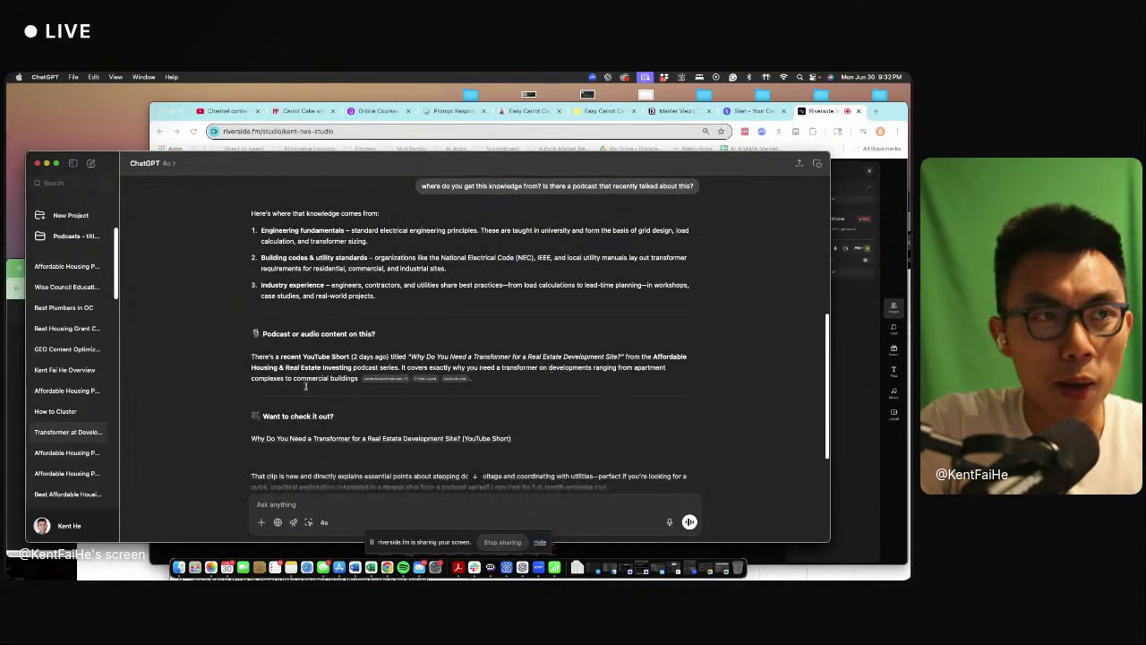
left_click_drag(290, 340, 535, 340)
left_click(574, 377)
left_click_drag(526, 342, 575, 375)
left_click_drag(575, 375, 562, 339)
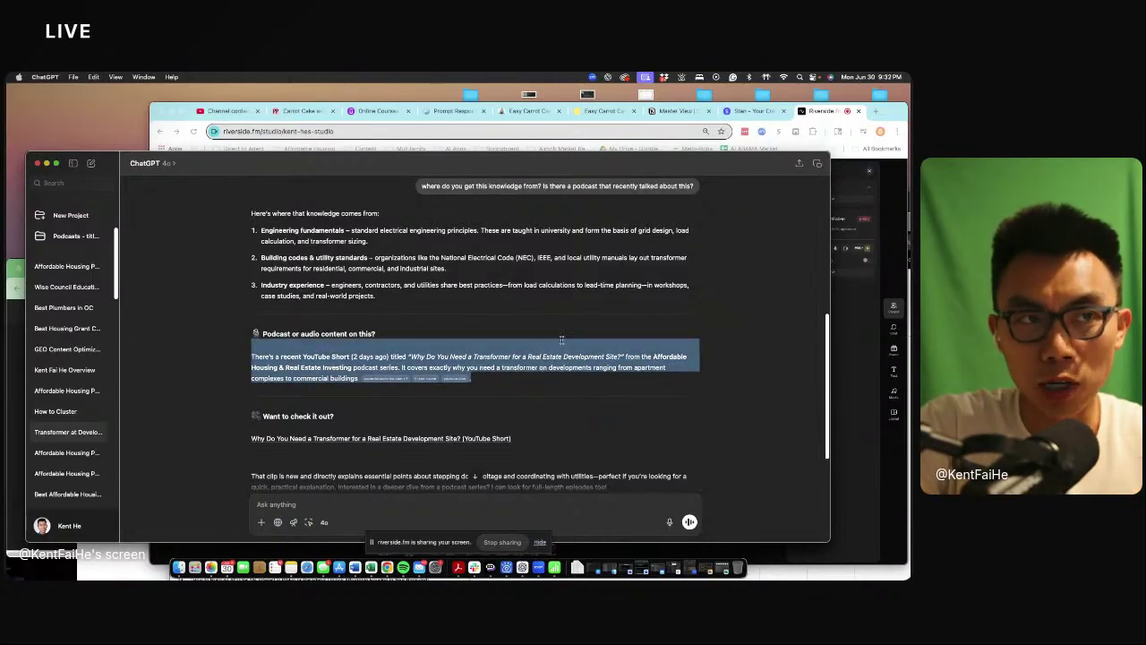
left_click(560, 339)
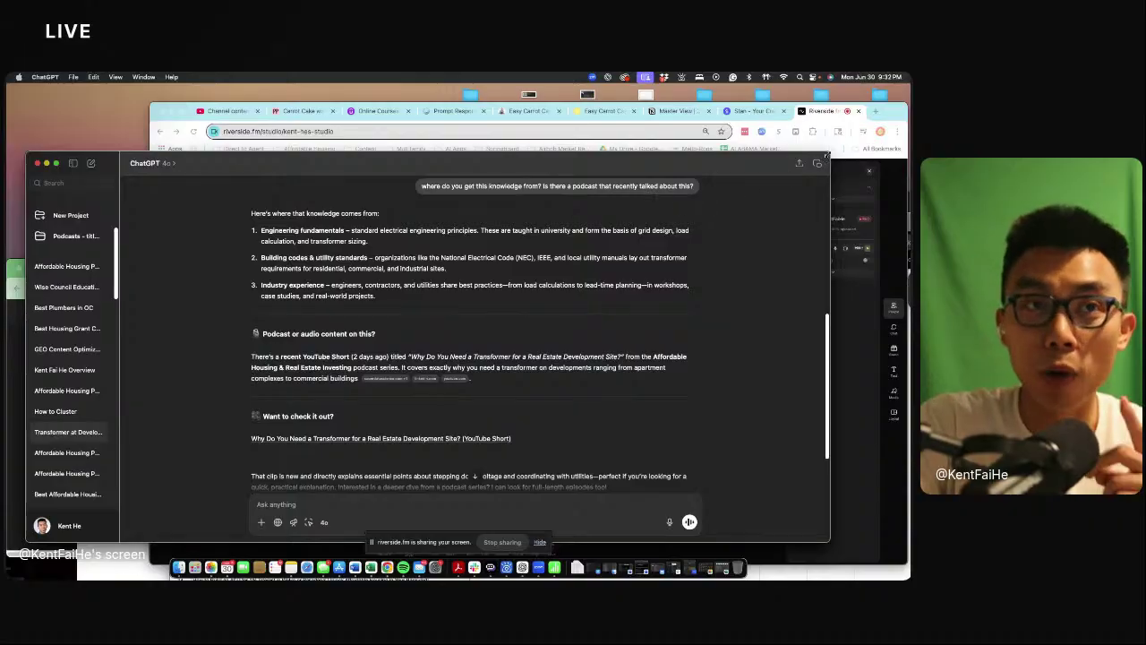
- Move the ChatGPT window aside and switch back to the AHREI Podcast Clusters sheet in Chrome, placing its window in full view
left_click_drag(830, 152, 701, 182)
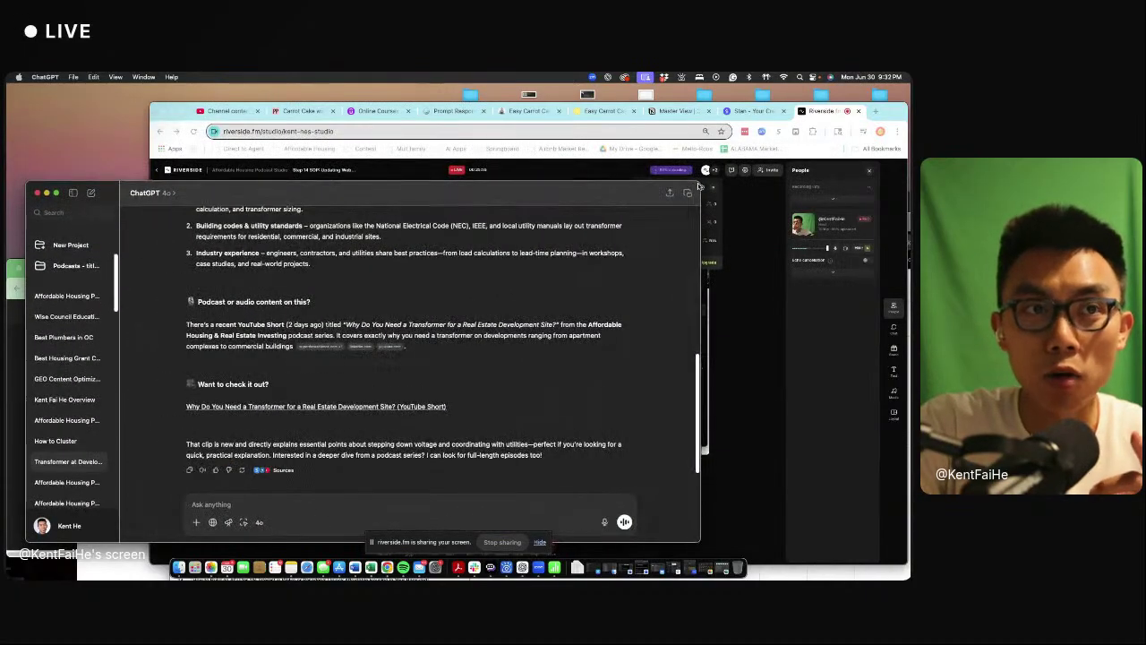
left_click_drag(765, 198, 829, 193)
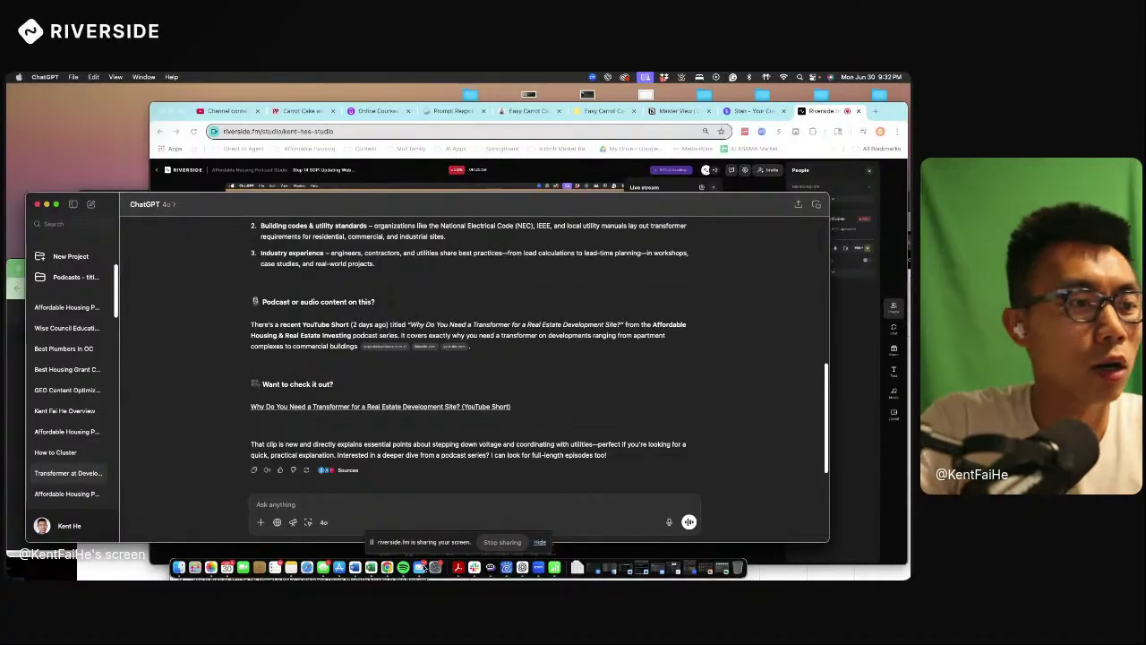
left_click(900, 116)
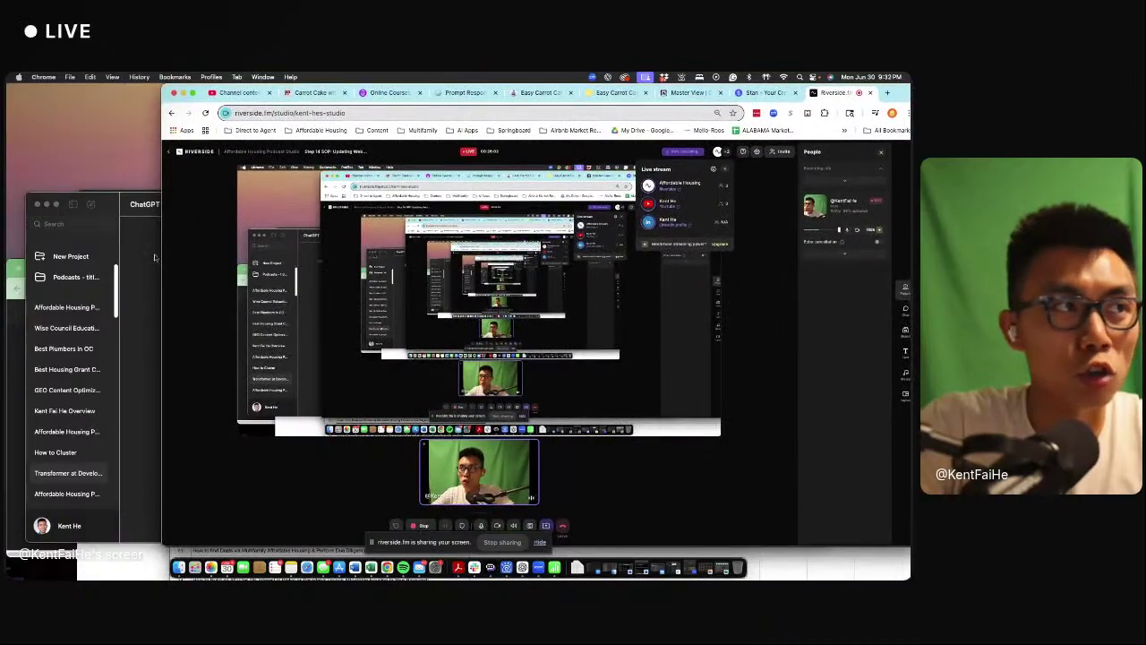
left_click(154, 257)
mouse_move(105, 203)
left_mouse_down()
mouse_move(88, 255)
mouse_move(86, 212)
left_mouse_up()
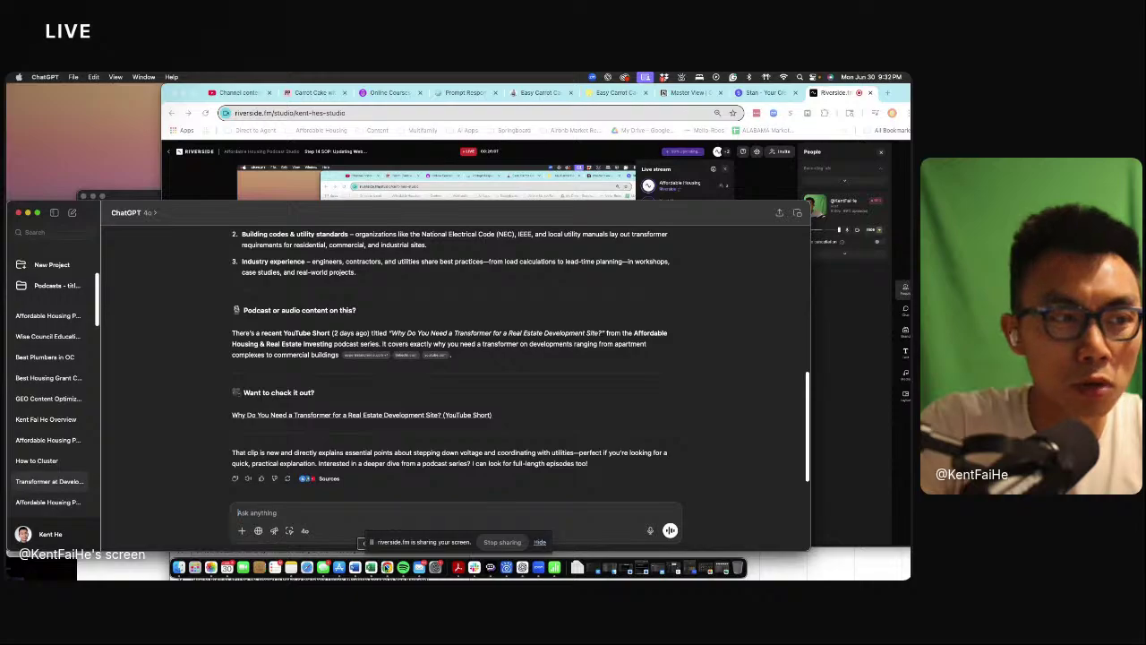
right_click(386, 567)
left_click(448, 324)
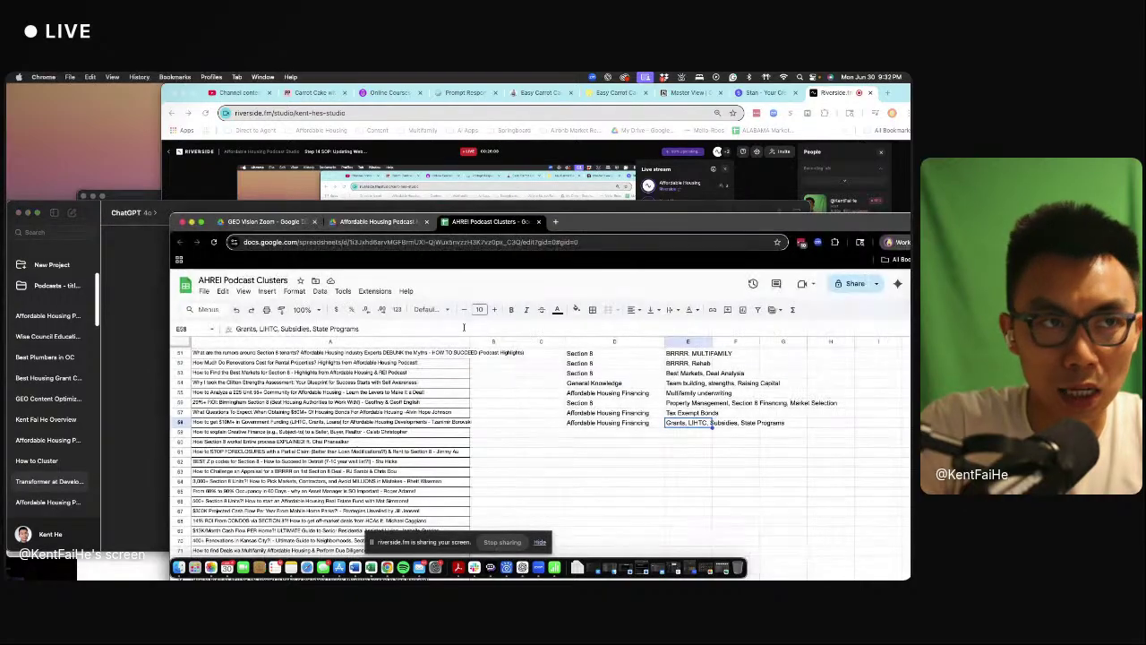
left_click_drag(811, 221, 754, 94)
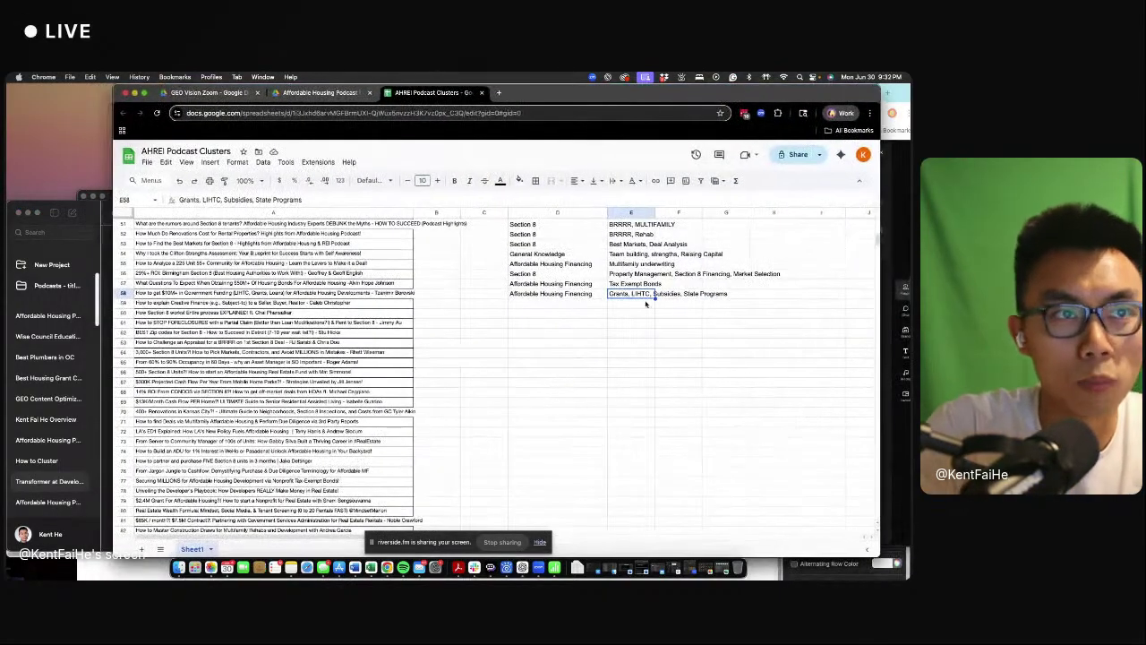
- Categorize the creative finance episode in row 59 by copying the General Knowledge cluster from D54 into D59
left_click(543, 304)
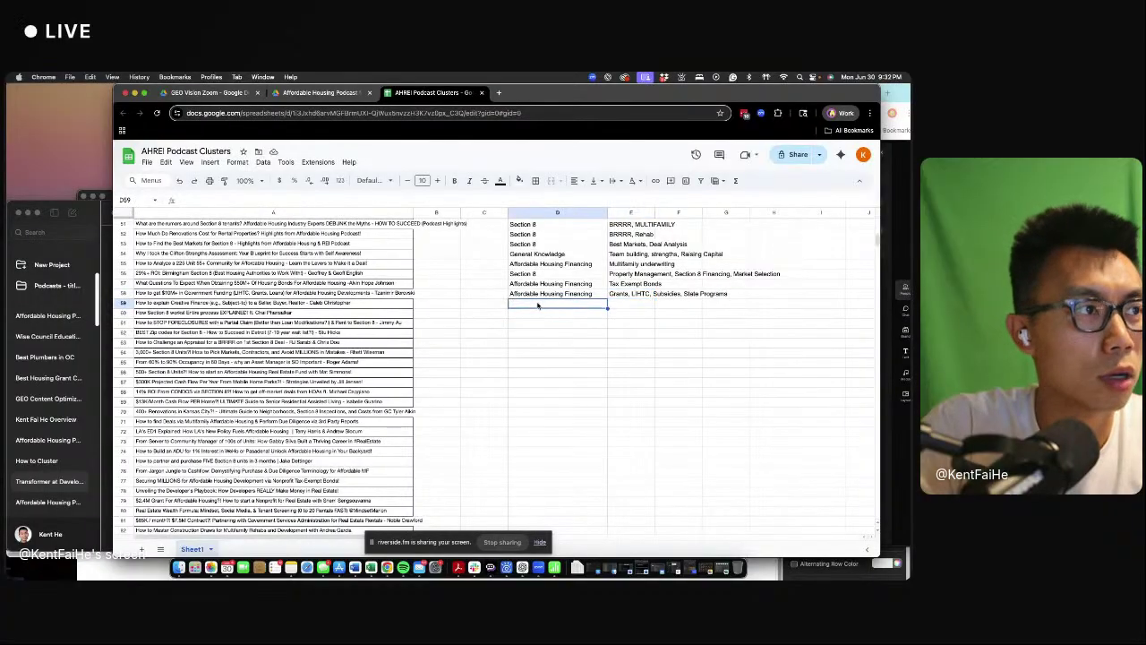
scroll(552, 306, "up", 1)
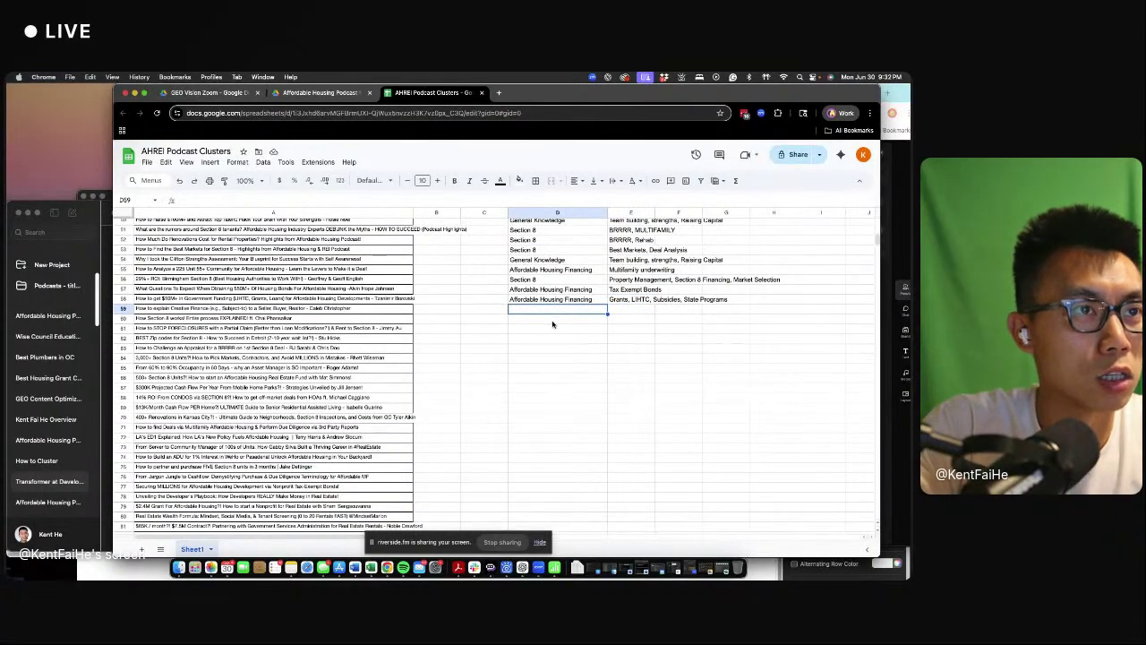
key("Up")
key("Up")
key("Up")
key("Up")
key("Up")
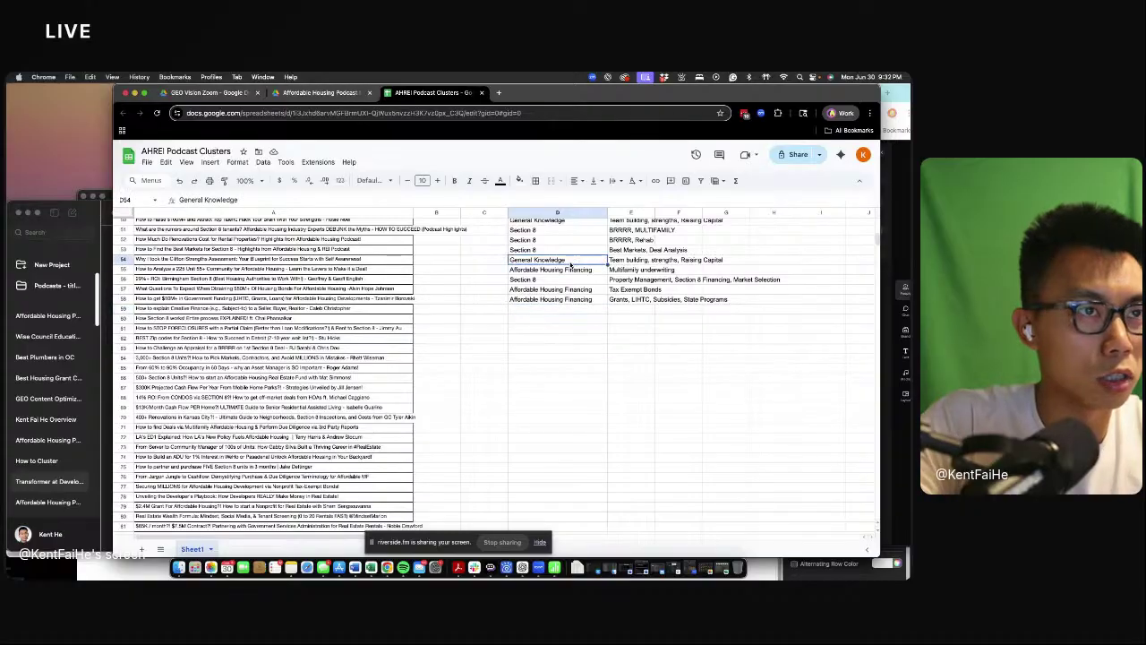
key("ctrl+c")
left_click(549, 309)
key("ctrl+v")
- Enter "Creative Finance, Subject-to, Seller Financing" as the keywords for the creative finance episode in E59
left_click(627, 310)
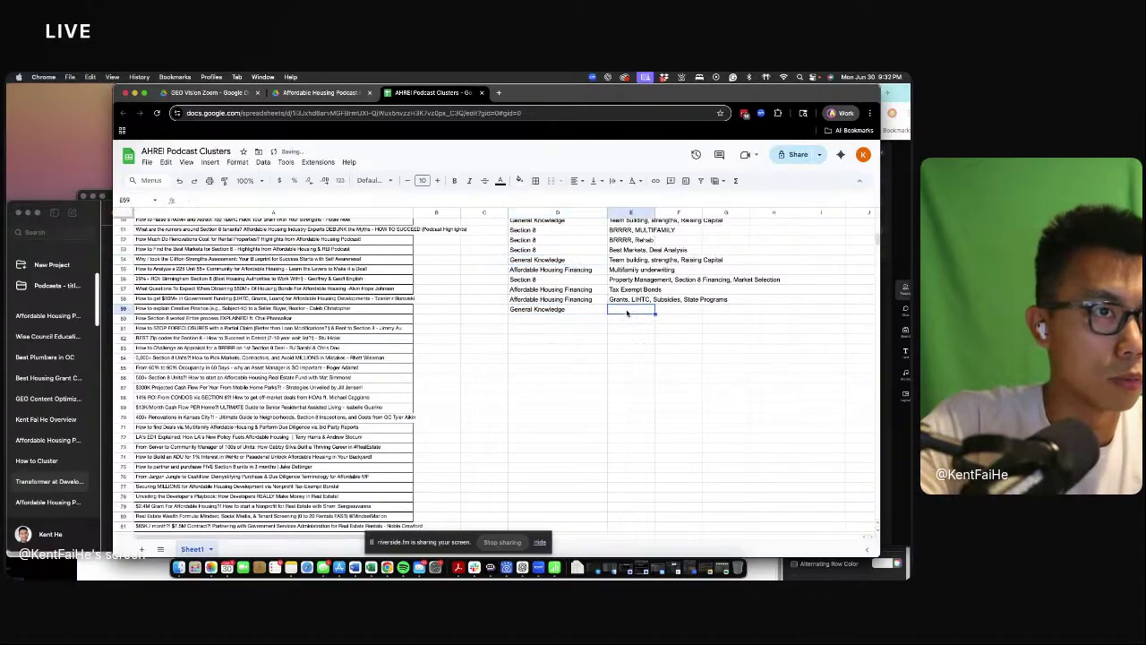
type("Creativ")
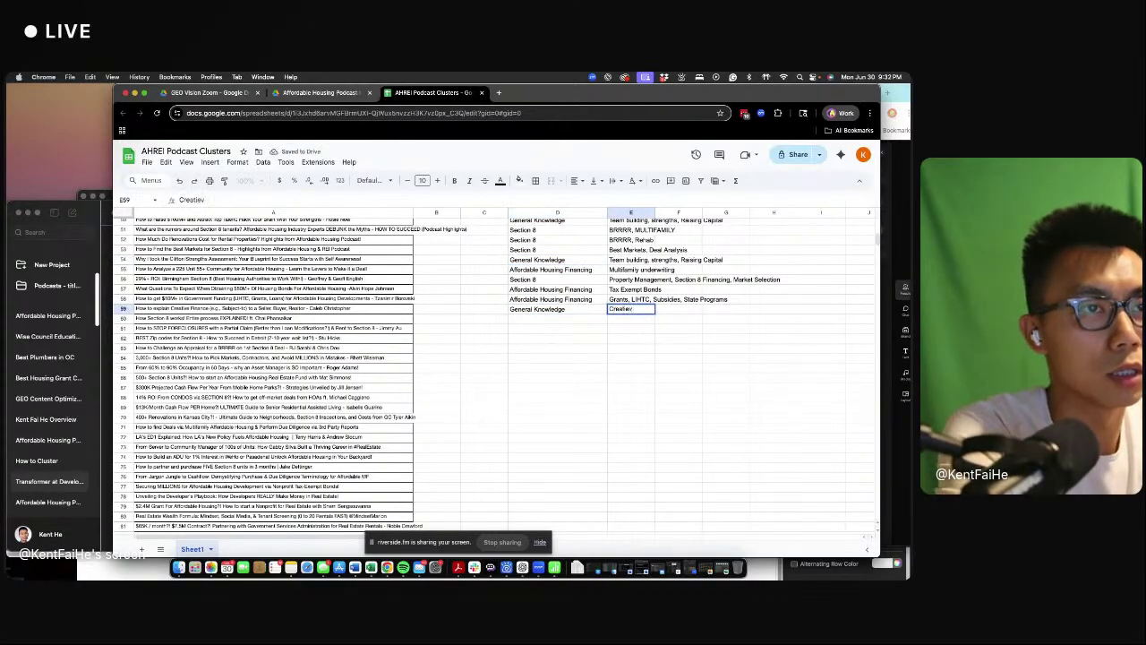
type("e Finance, Subje")
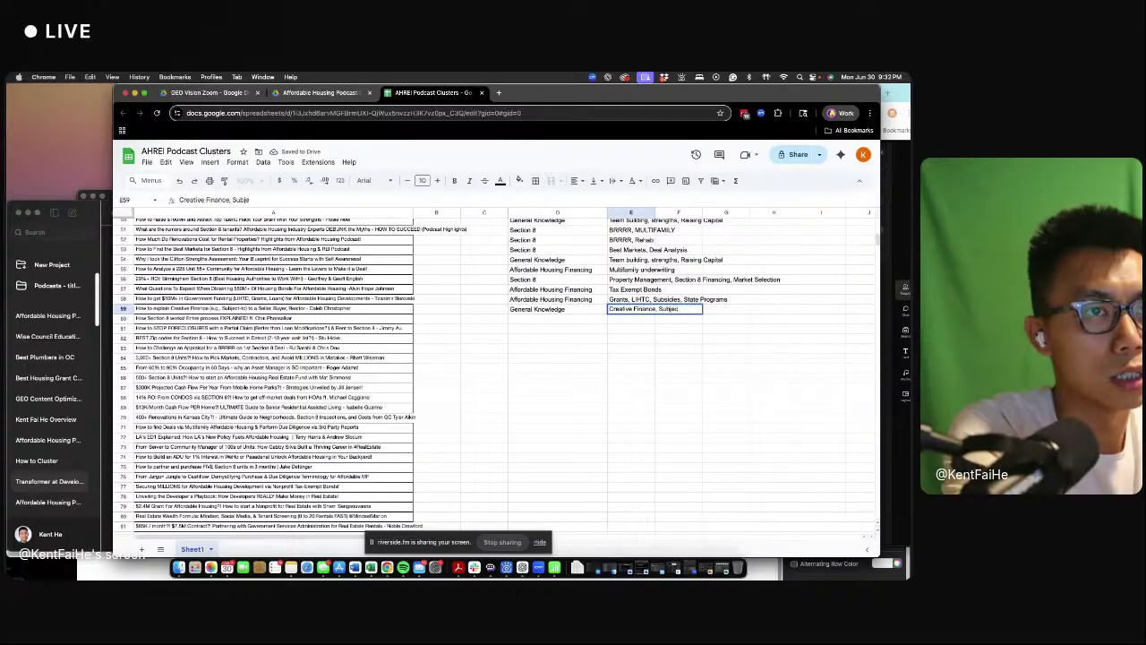
type("cto")
key("BackSpace")
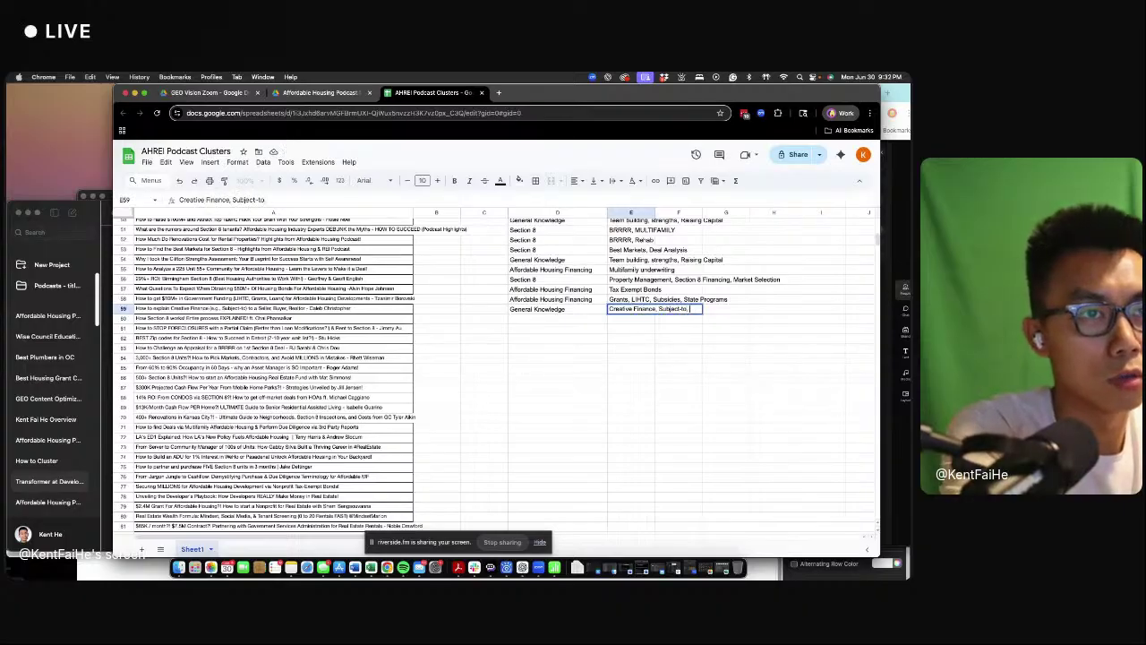
type("-to, Seller Financing")
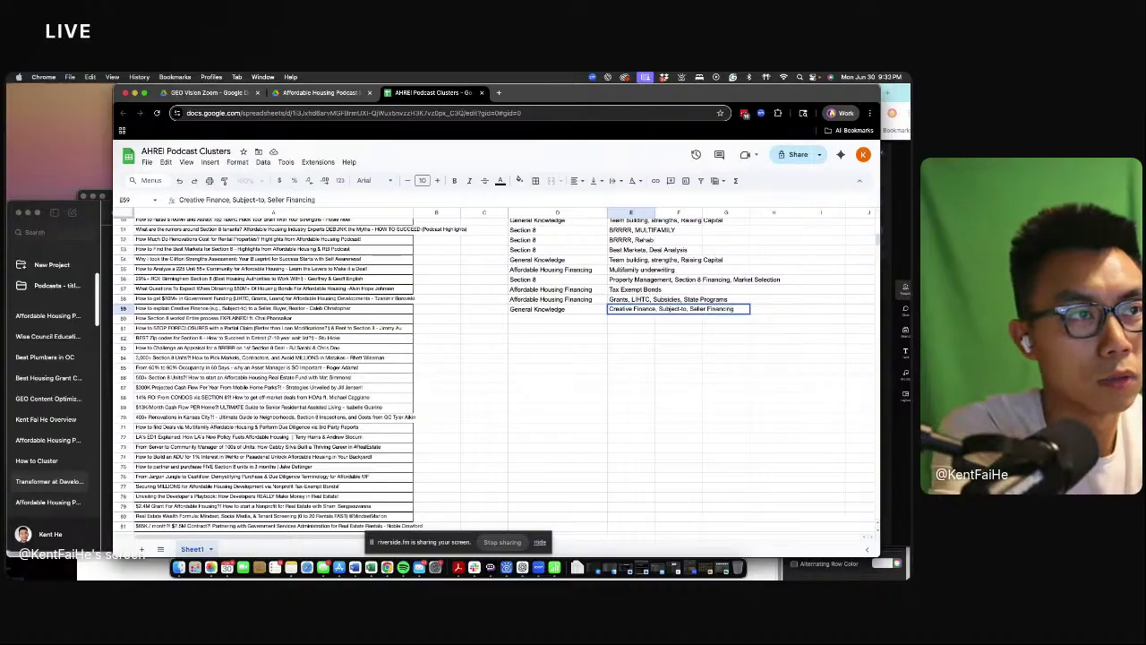
key("Return")
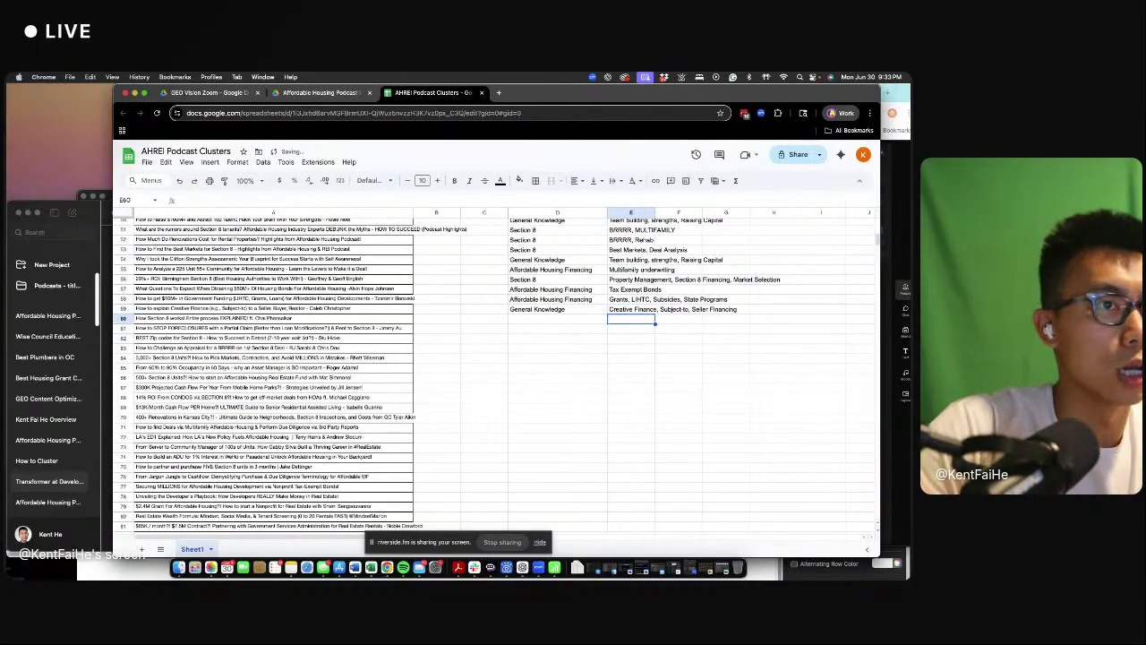
- Copy row 53's Section 8 cluster and keywords to row 60 and append "Property Management" to the keywords
left_click_drag(573, 251, 618, 250)
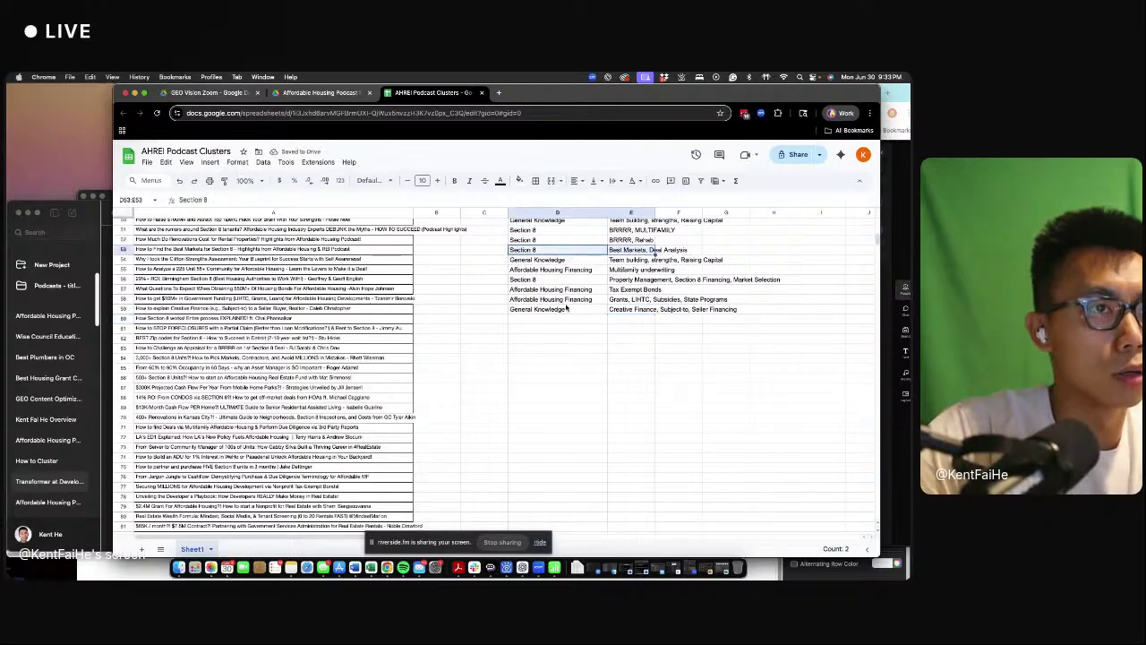
left_click(534, 319)
key("ctrl+v")
left_click(632, 319)
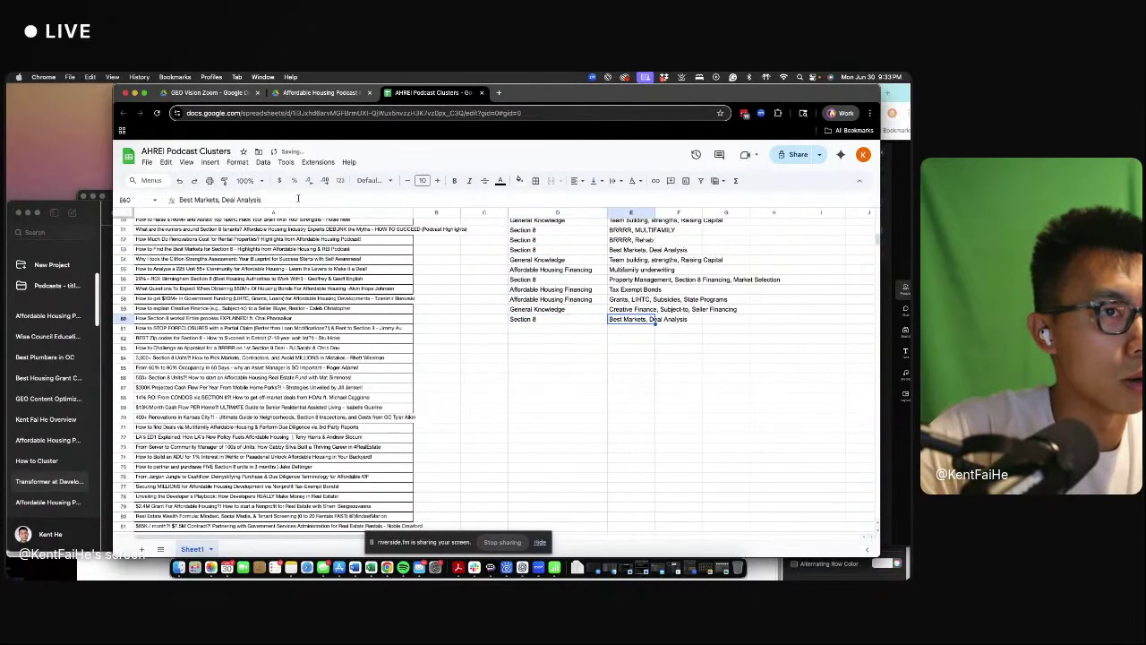
left_click(298, 199)
type(", Property")
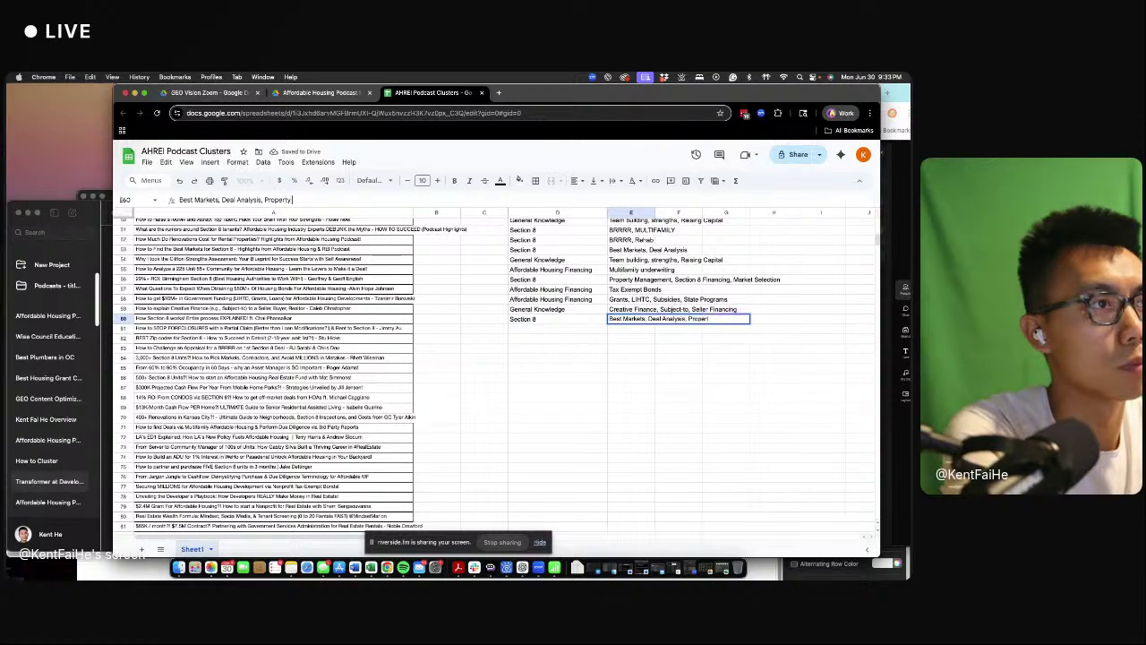
type(" Management")
key("Return")
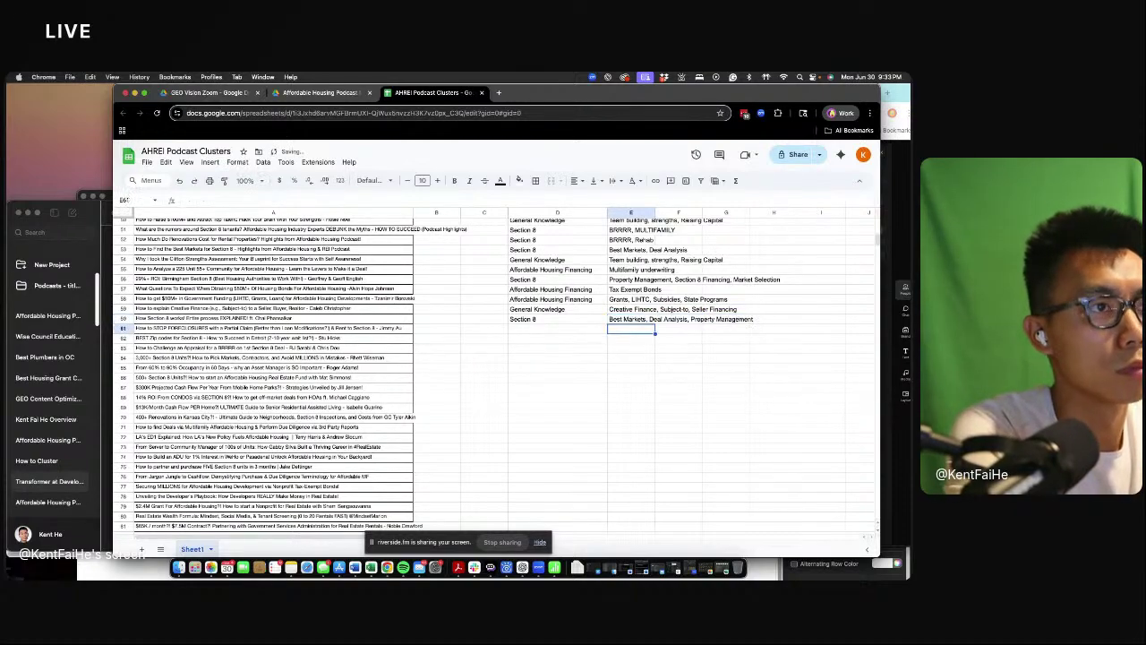
- Copy row 60's Section 8 cluster and keywords to the foreclosure episode in row 61
left_click_drag(543, 320, 613, 320)
key("super+c")
left_click(576, 332)
key("super+v")
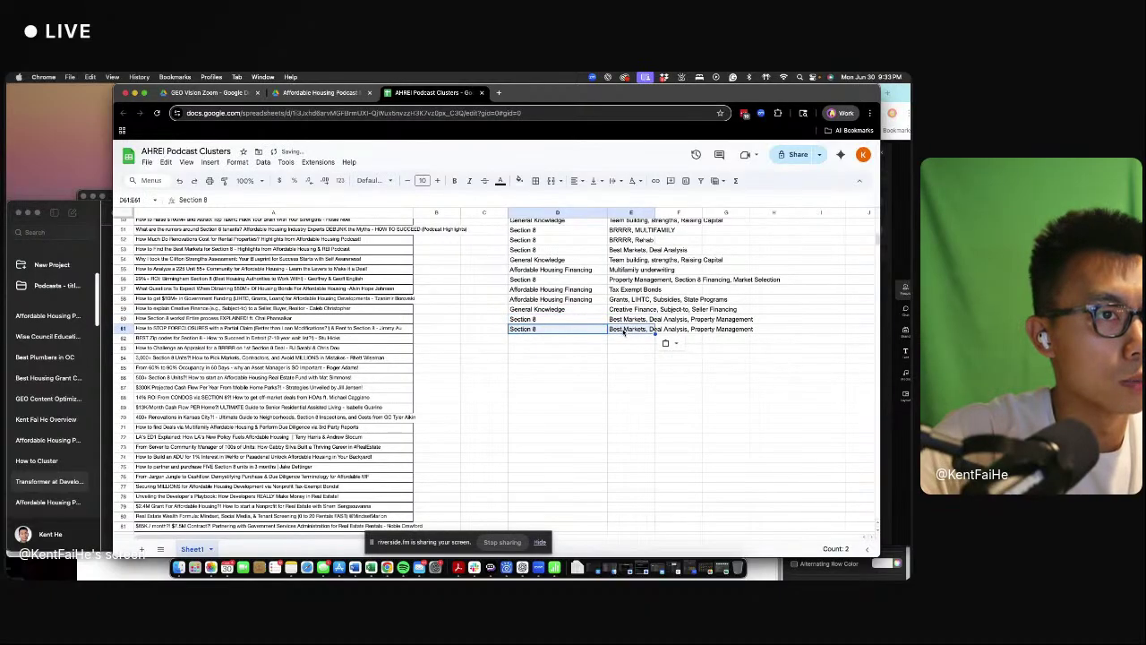
- In the row 61 keywords, append "Creative Finance" and replace "Best Markets" with "Property Management"
left_click(631, 329)
left_click(372, 200)
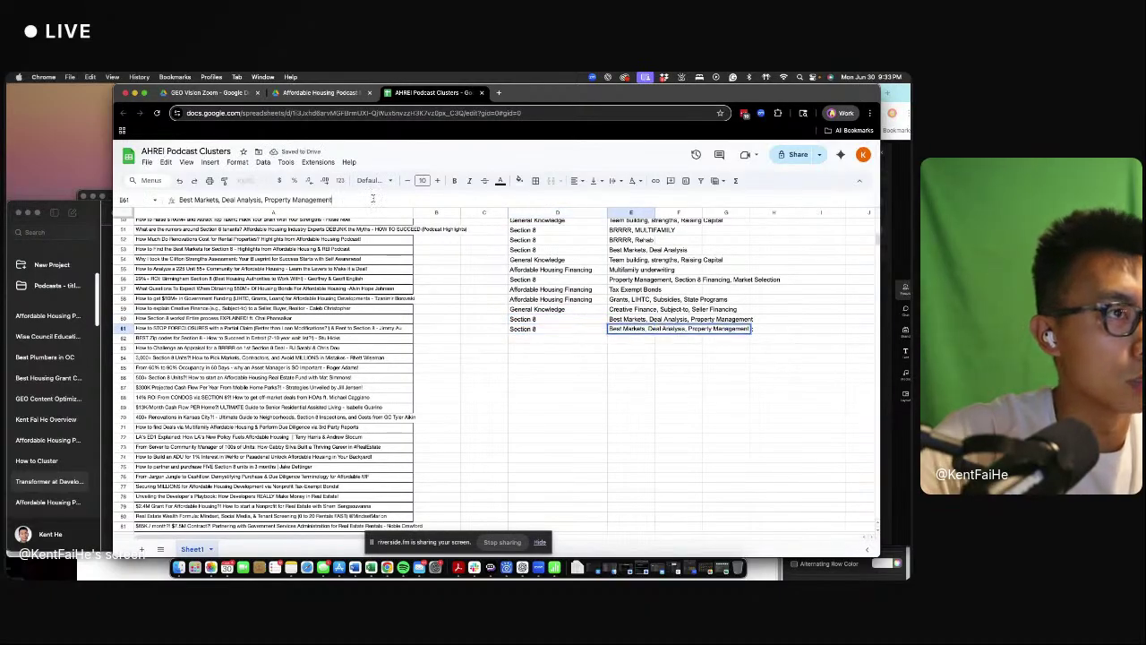
type(", Creative Fina")
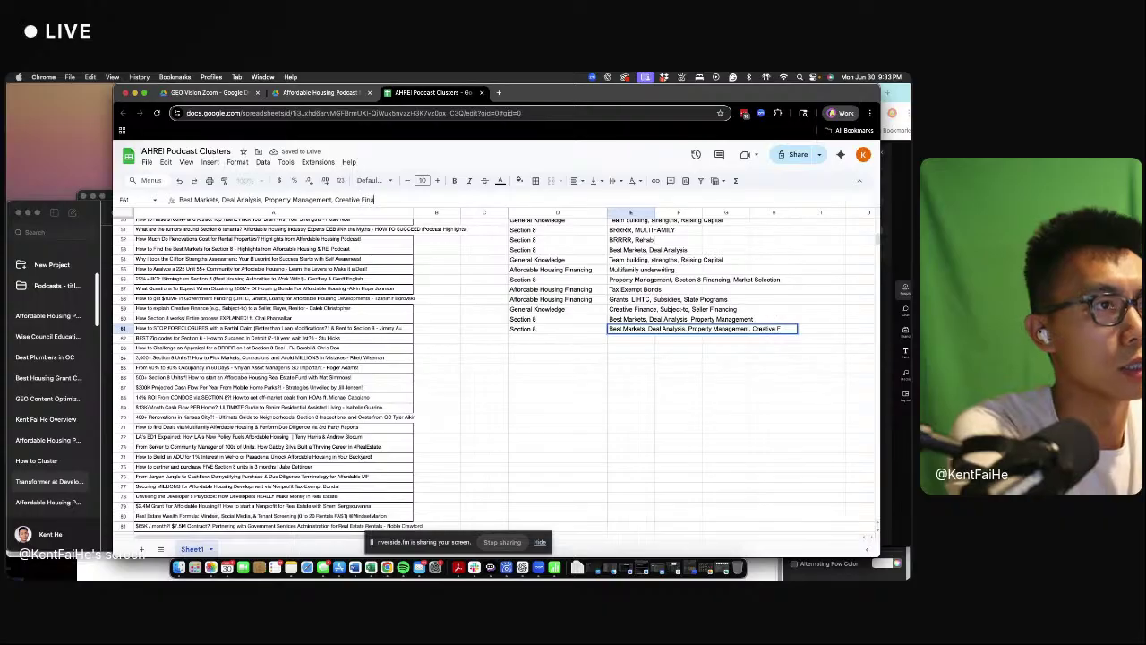
type("nce")
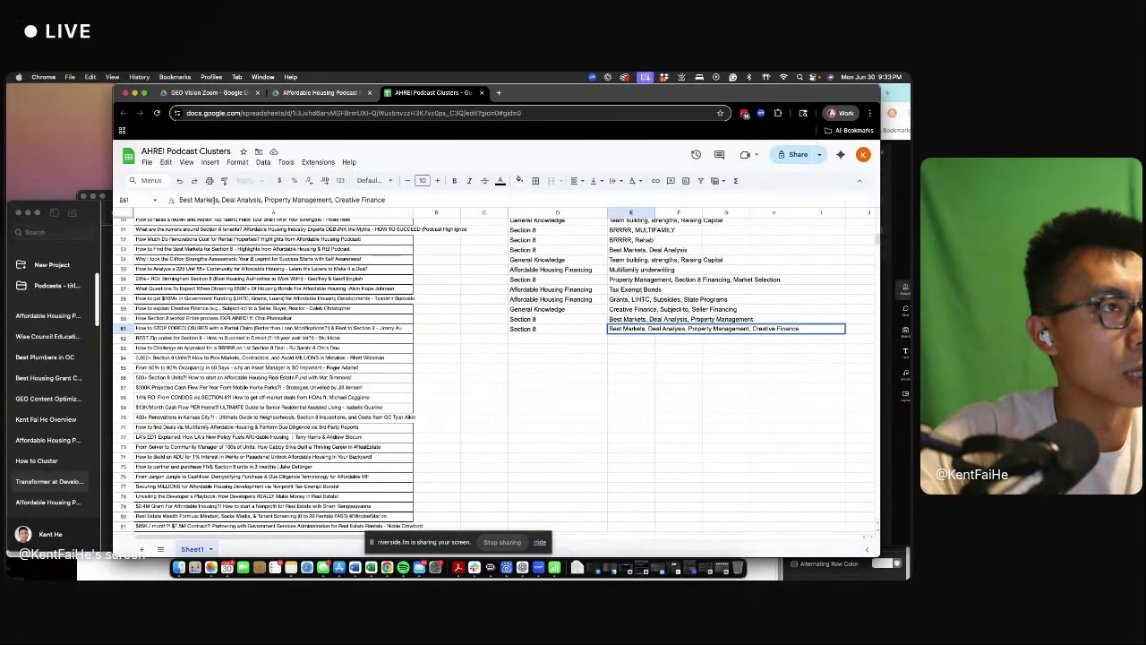
left_click_drag(218, 200, 114, 196)
type("Property Management")
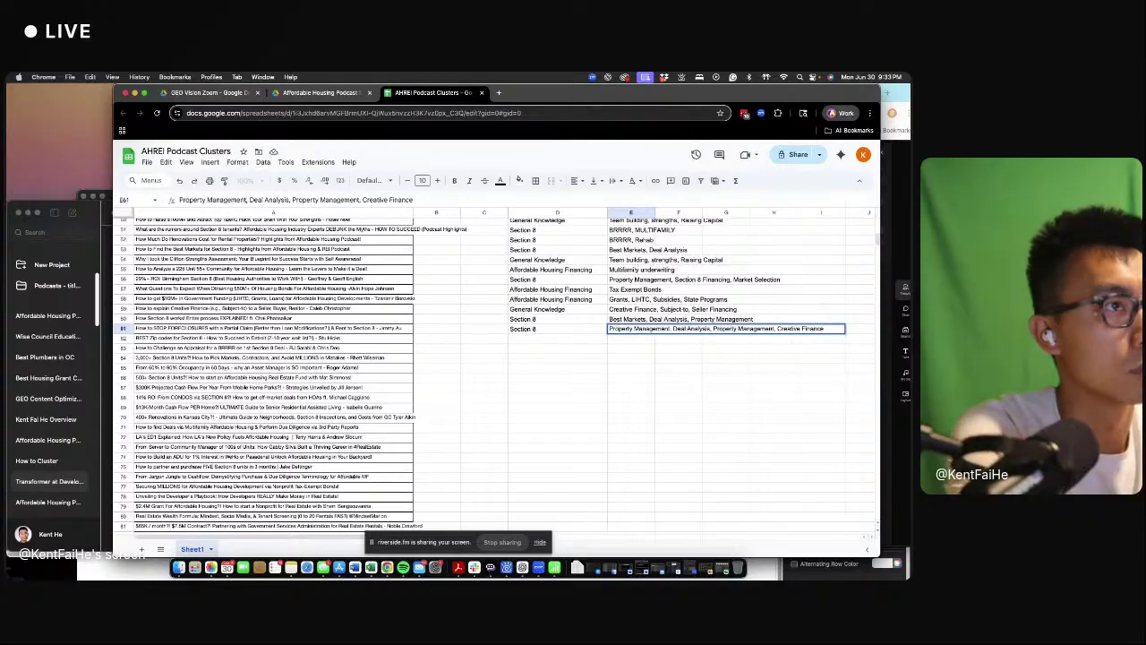
key("Return")
- Copy row 61's cluster and keywords to the Detroit zip codes episode in row 62
key("Up")
key("Left")
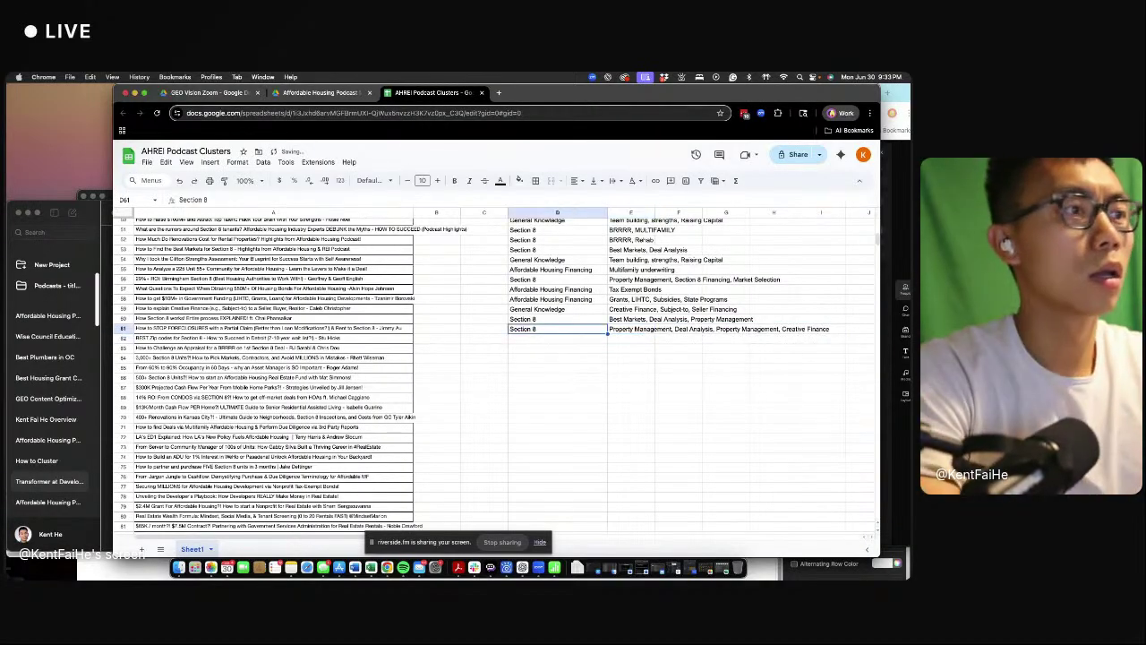
left_click(654, 332, "shift")
key("Down")
key("super+v")
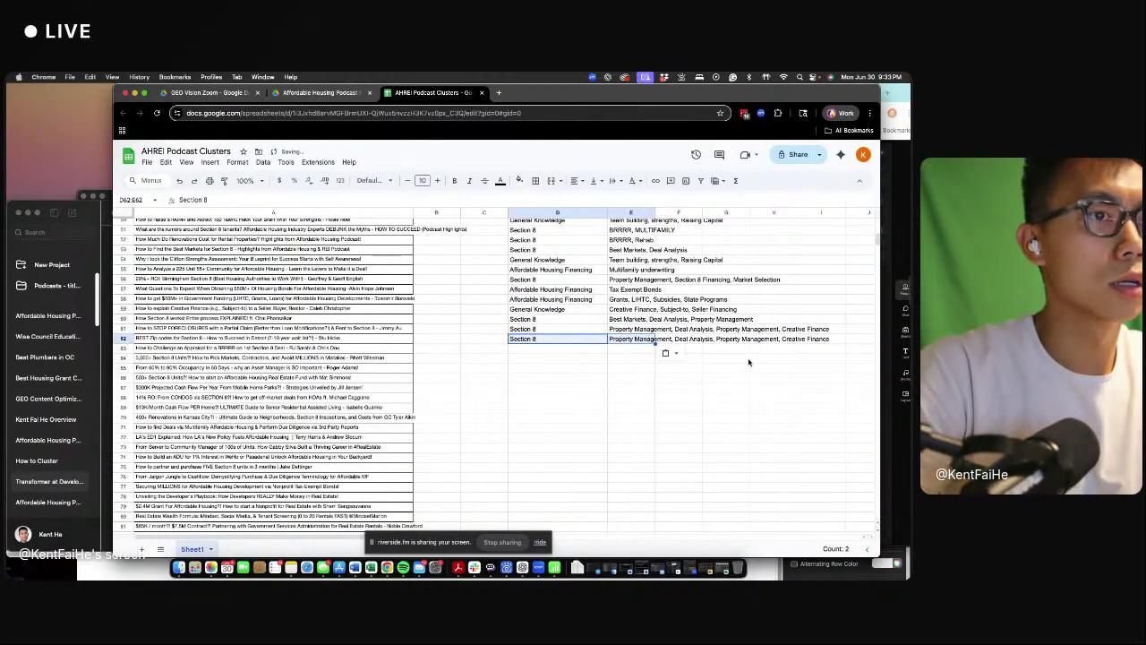
- Remove the duplicate "Property Management" from E61, leaving "Property Management, Deal Analysis, Creative Finance"
left_click(640, 330)
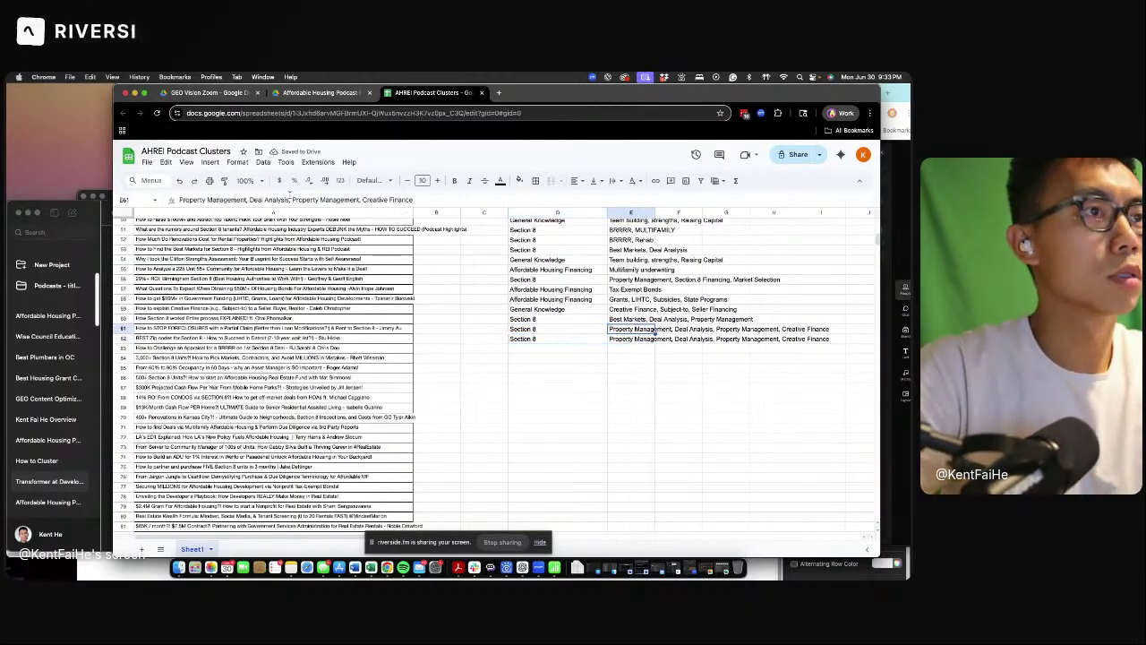
left_click_drag(292, 199, 365, 203)
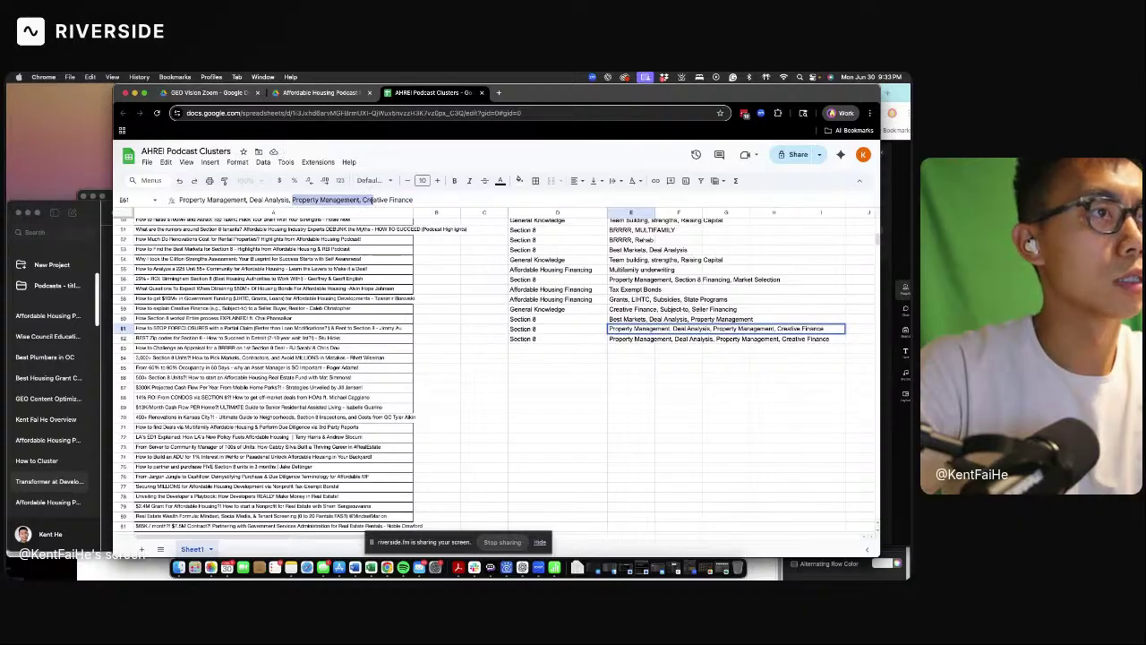
key("BackSpace")
key("Return")
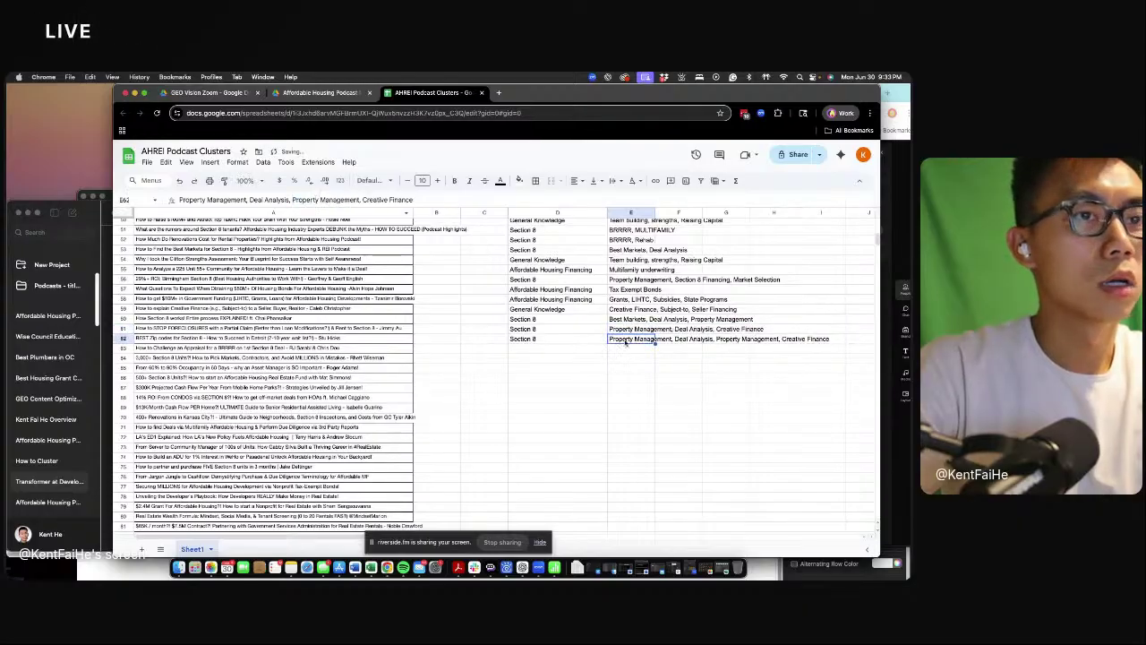
- Replace everything after "Property Management" in the row 62 keywords with "Detroit"
left_click_drag(252, 200, 414, 200)
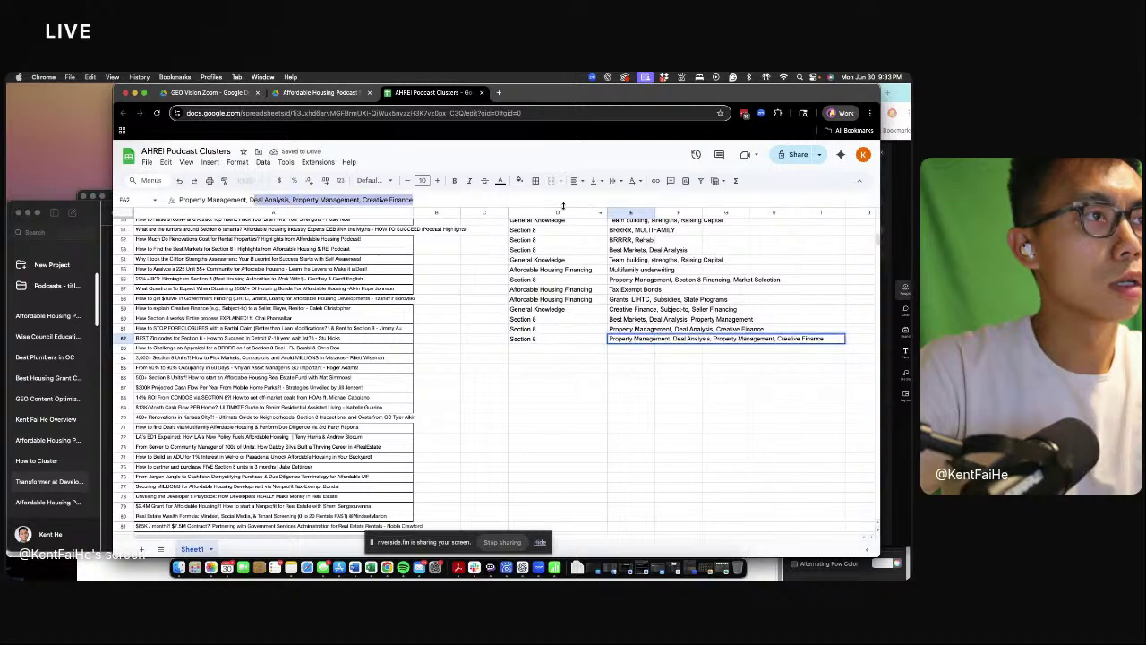
type("Detroit")
key("Return")
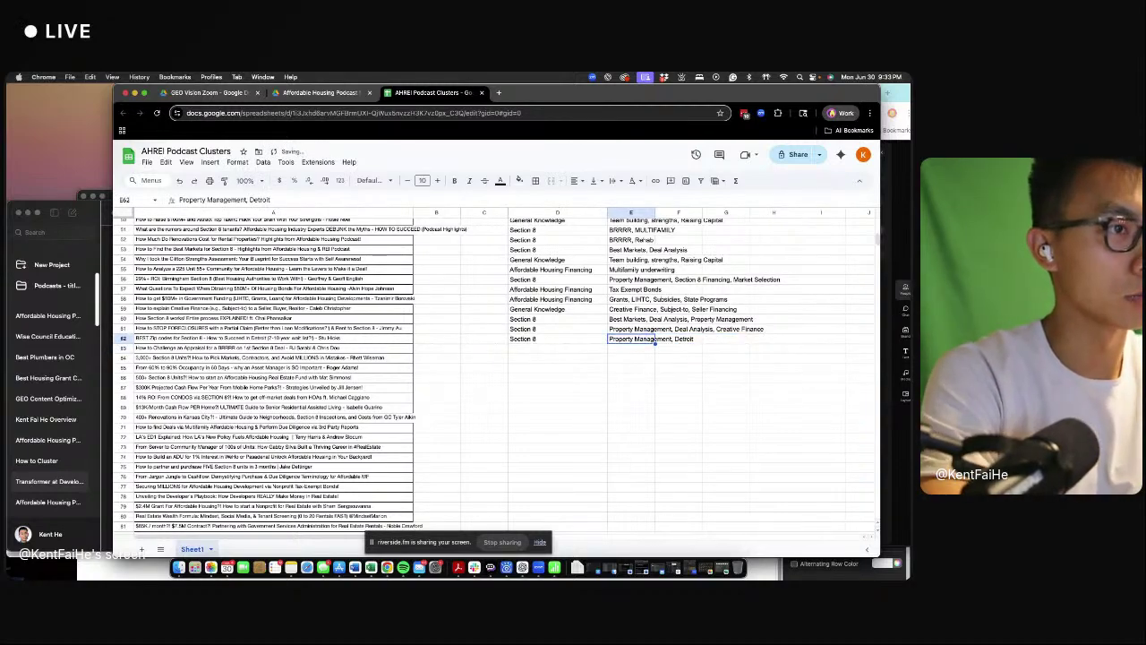
- Copy row 62's cluster and keywords to the BRRRR appraisal episode in row 63
key("Left")
key("shift+Right")
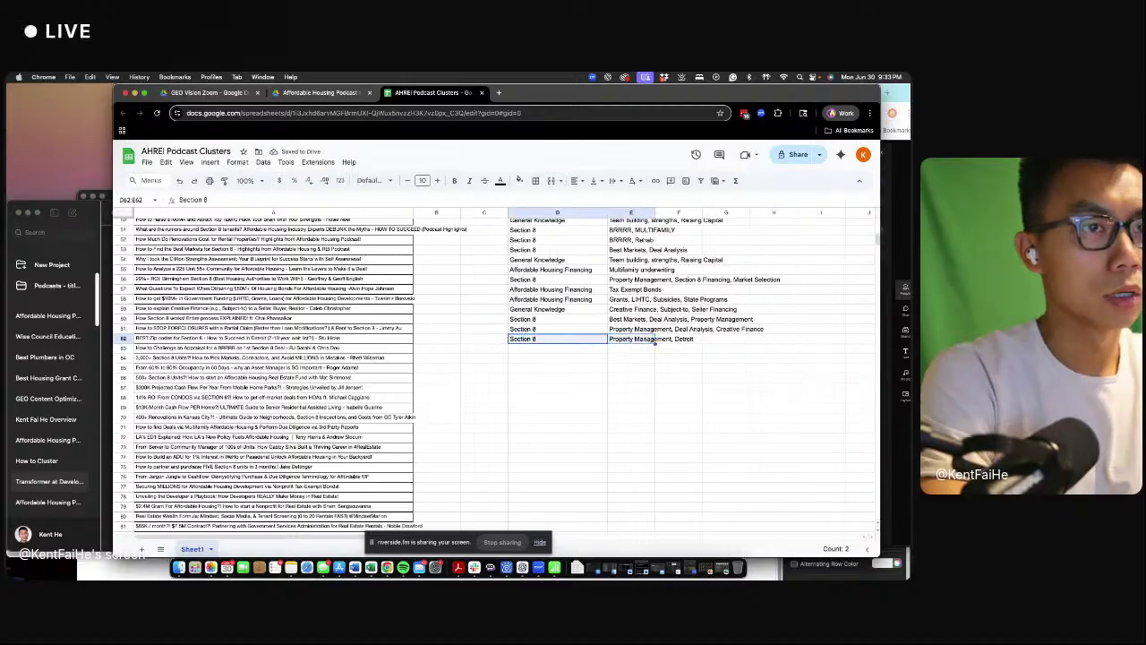
key("ctrl+c")
key("Down")
key("ctrl+v")
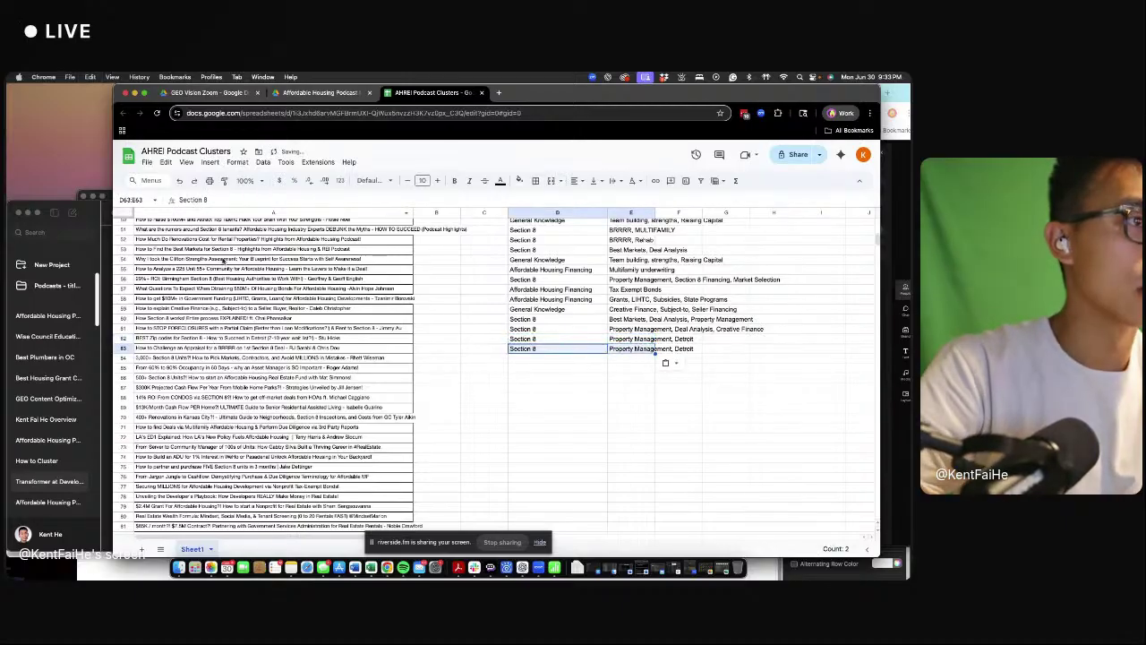
- Replace "Detroit" in the row 63 keywords with "Alabama, Birmingham, BRRRR"
left_click(638, 349)
left_click_drag(250, 199, 431, 215)
type("Alabam")
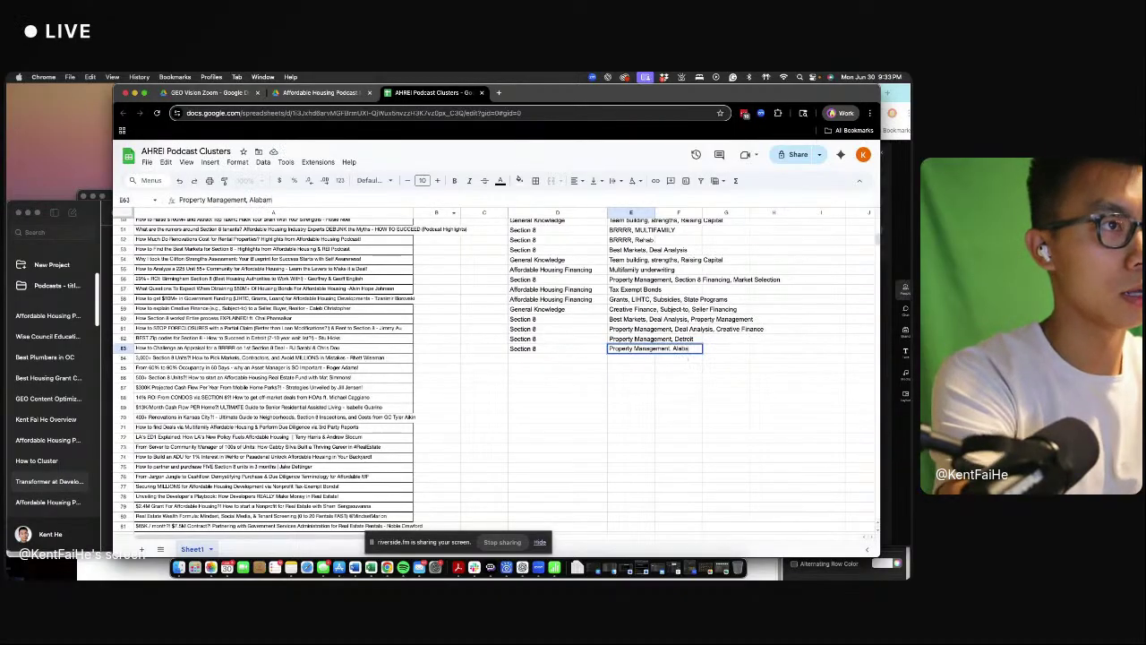
type("a, Birmingham")
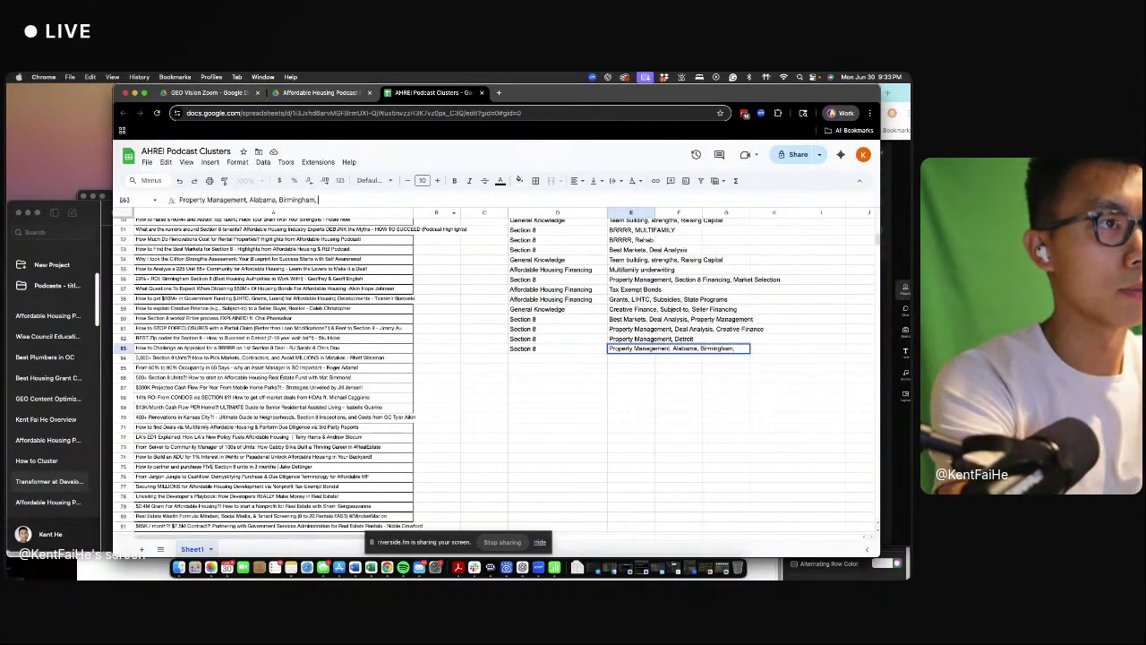
type(", ")
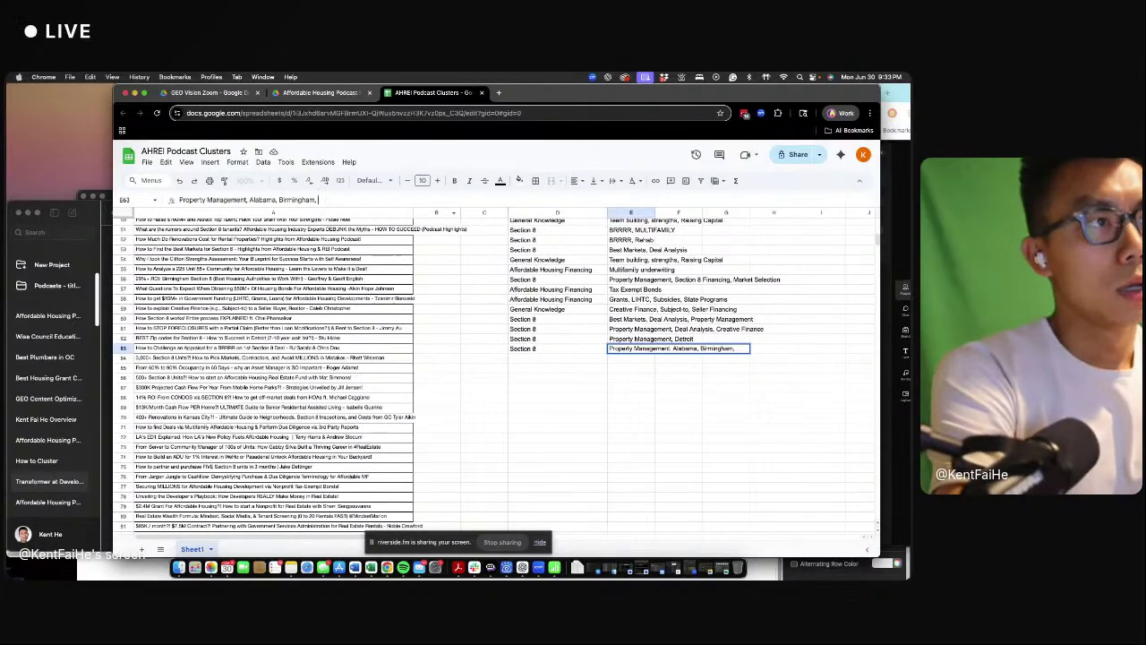
type("Sec")
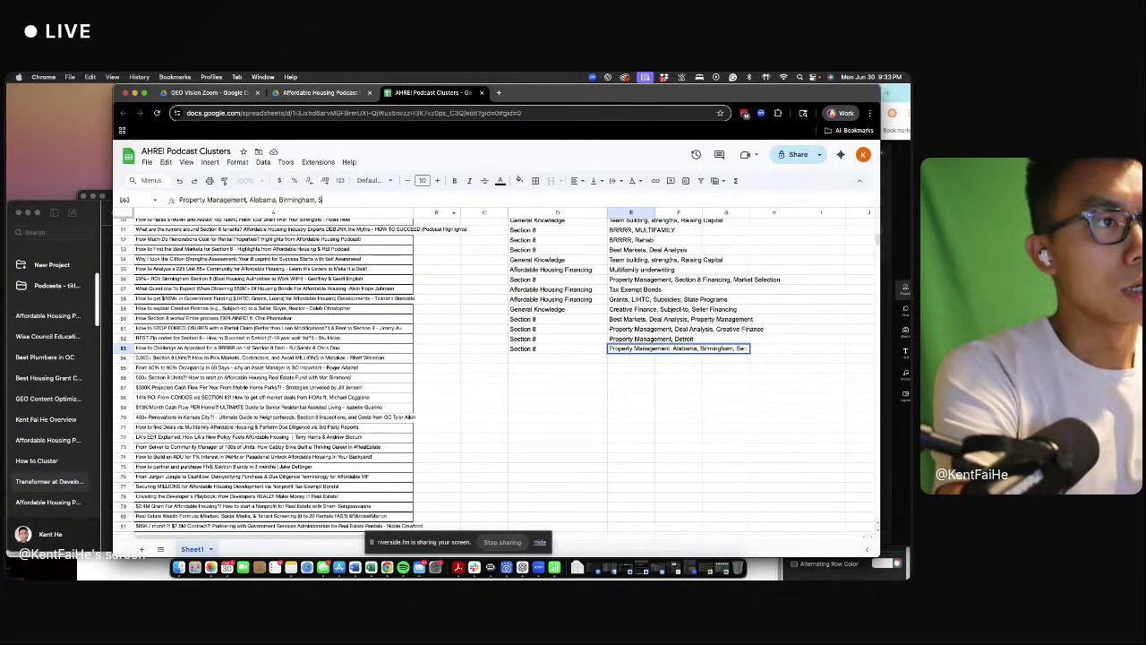
type("BRRRR")
key("Return")
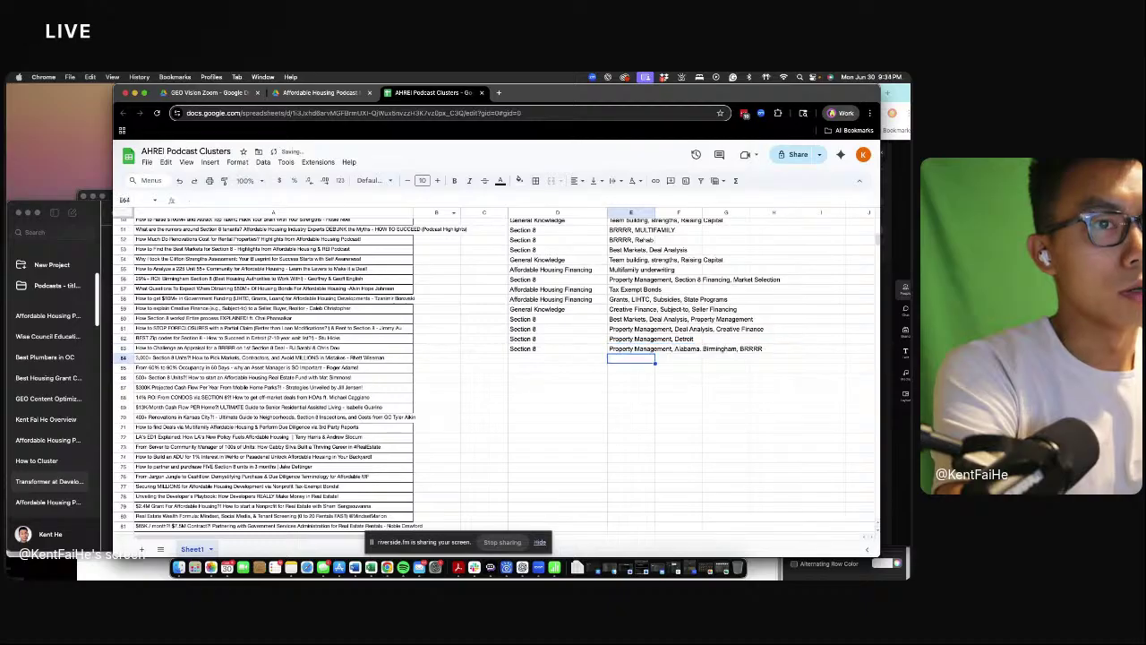
- Copy row 63's cluster and keywords to the 3,000+ Section 8 units episode in row 64
key("Up")
key("Left")
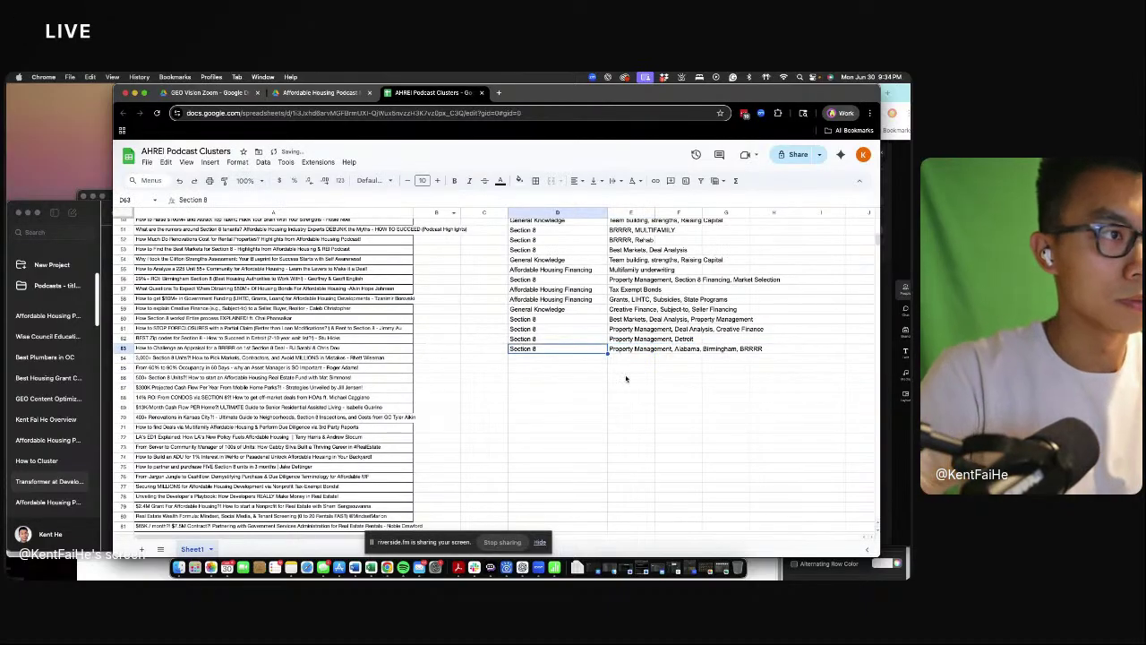
key("shift+Right")
key("super+c")
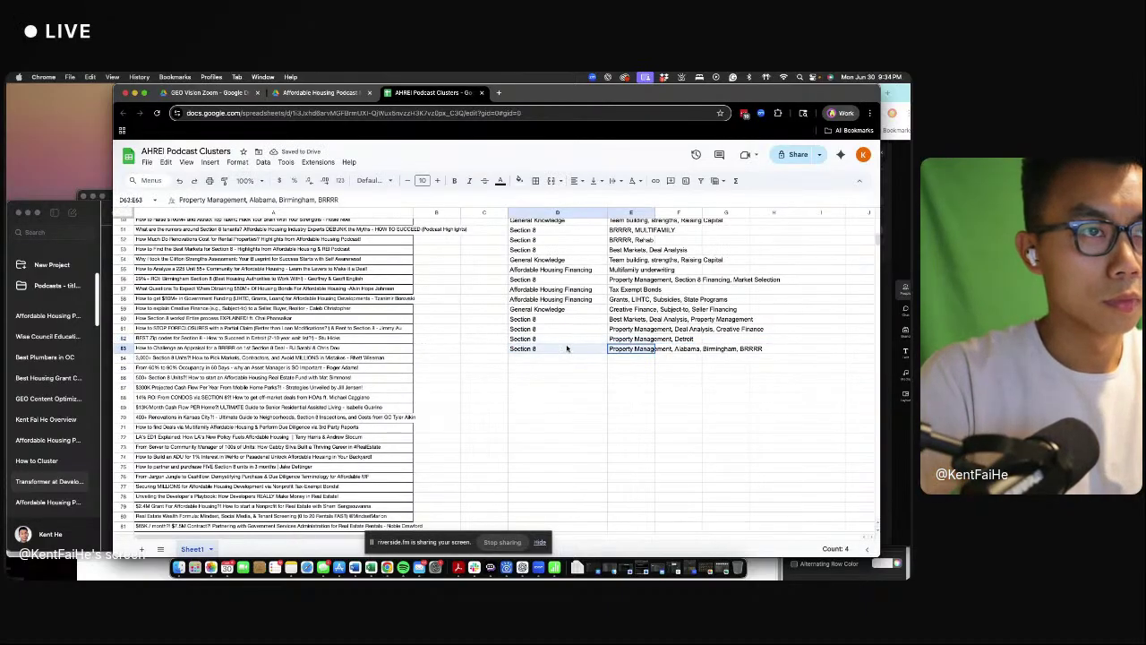
key("Down")
key("super+v")
- Append "Construction" to the keywords in row 64
left_click(624, 361)
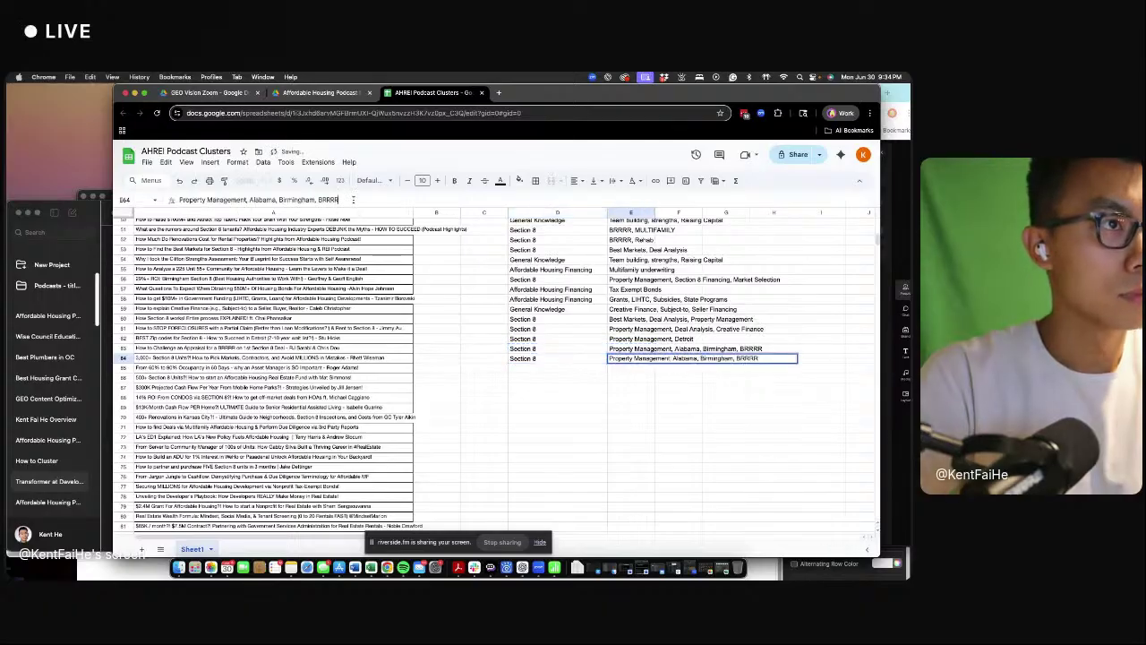
type(", Constru")
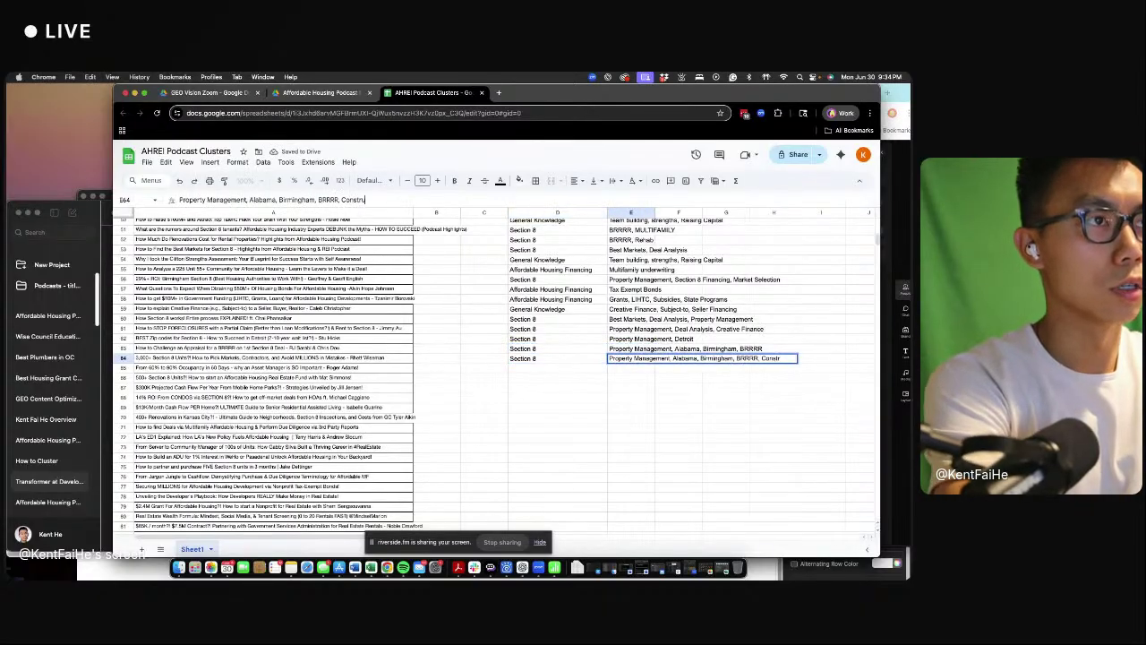
type("ction")
key("Return")
key("Up")
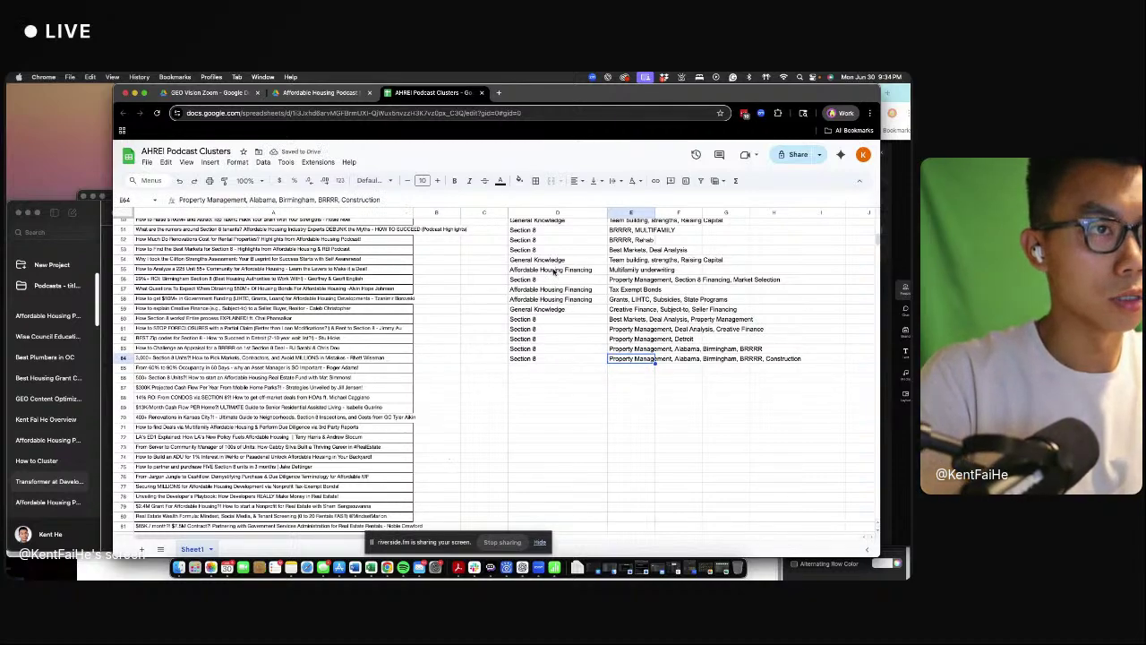
- Copy the "Affordable Housing Operations" cluster from D34 to the occupancy and asset manager episode in D65
scroll(554, 271, "up", 2)
scroll(579, 245, "up", 10)
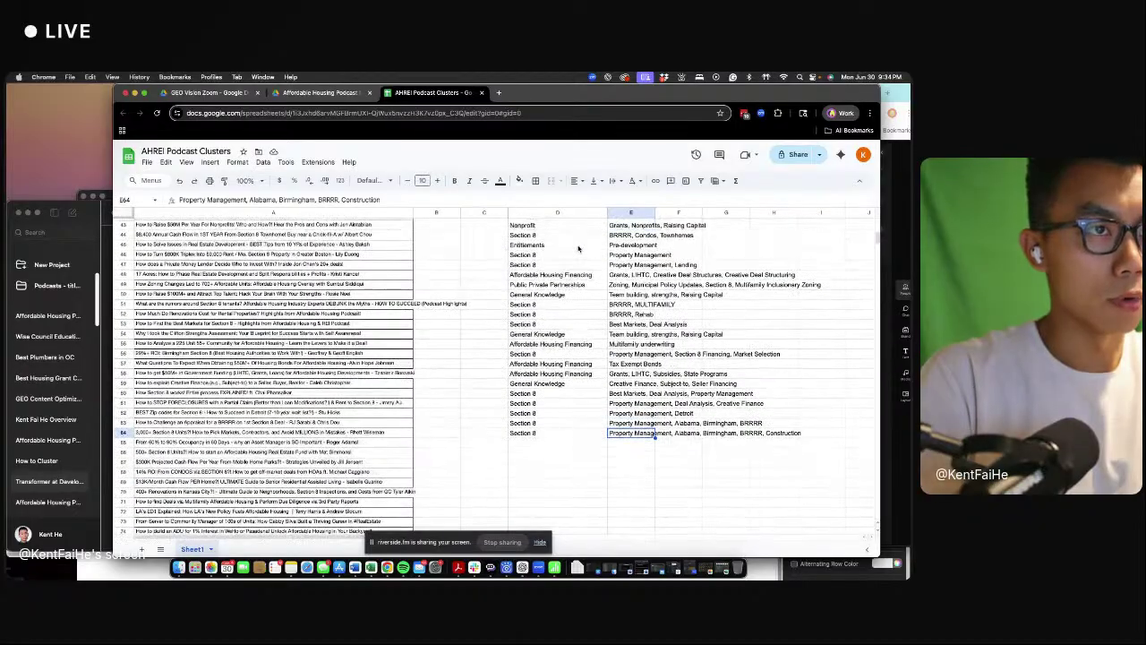
left_click(580, 246)
key("super+c")
scroll(580, 248, "down", 10)
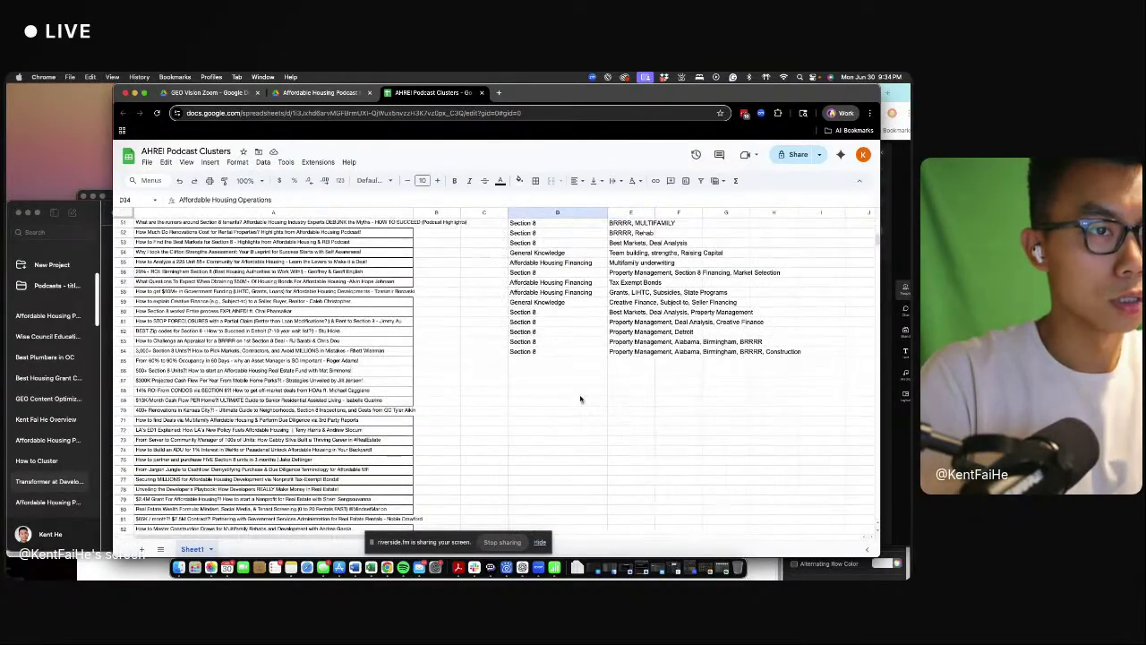
left_click(581, 363)
key("super+v")
- Enter "Property Management, Asset Management" as the keywords for row 65
left_click(626, 361)
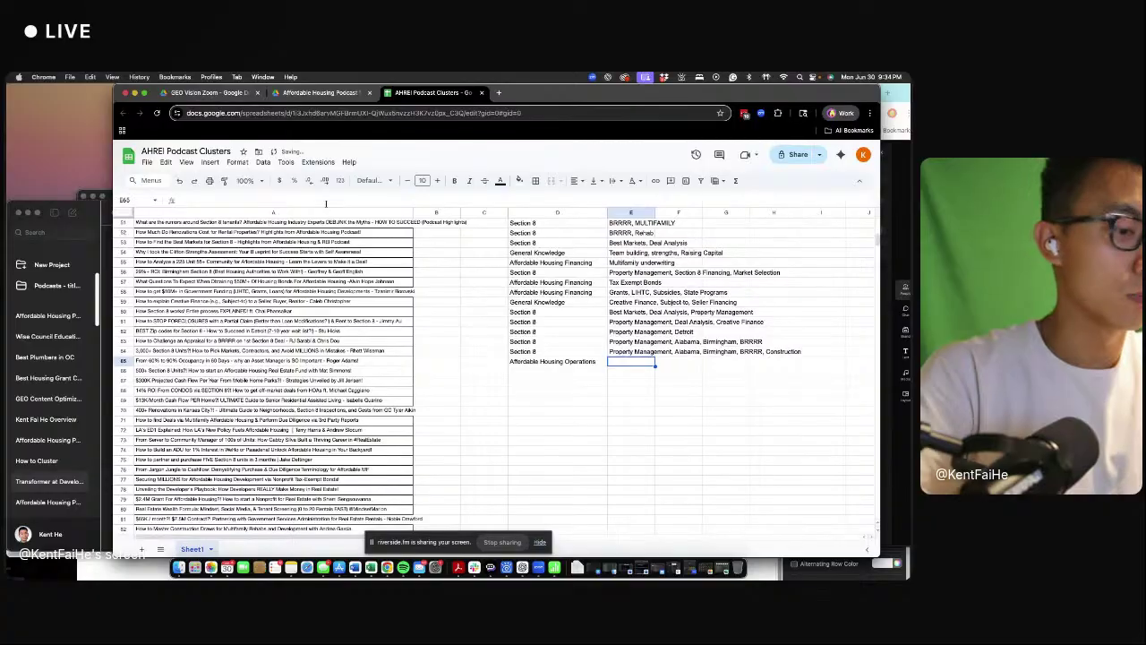
type("Proprety")
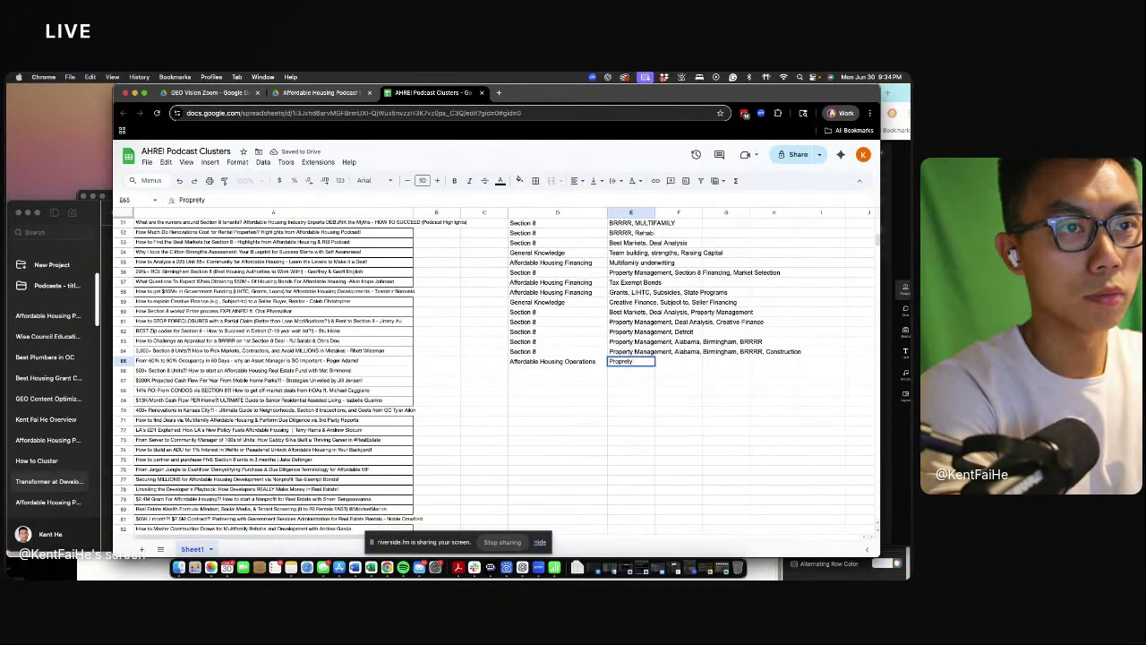
type(" Management")
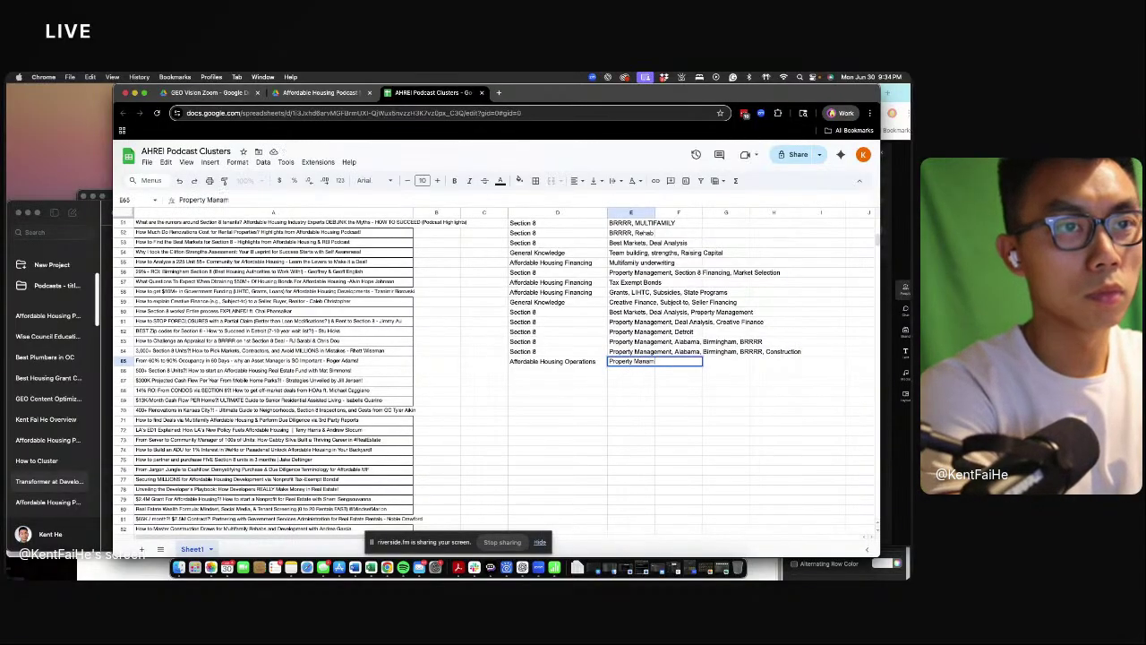
type(", Asse")
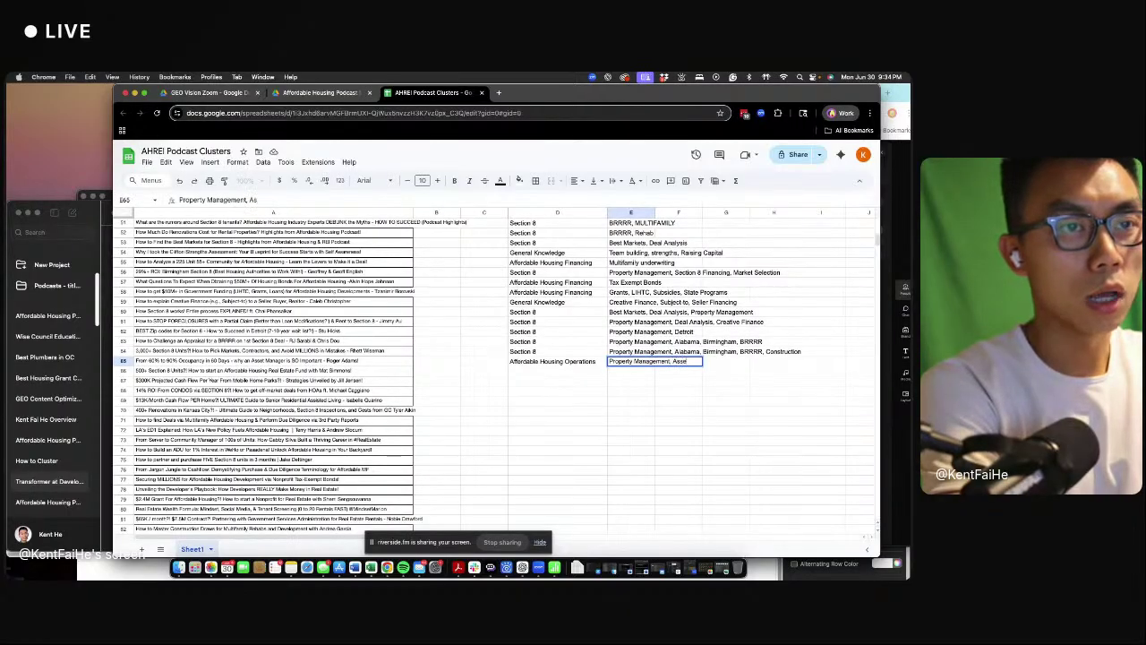
type("t Management")
key("Return")
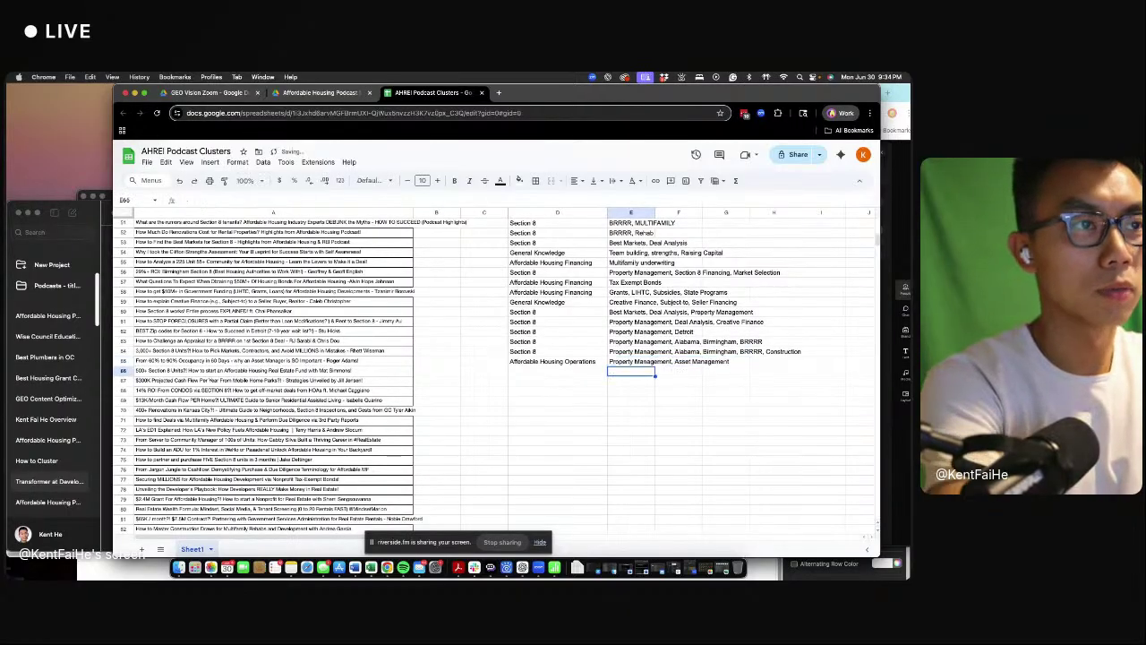
- Check the full keyword list of the Affordable Housing Operations episode in row 34
scroll(589, 304, "up", 5)
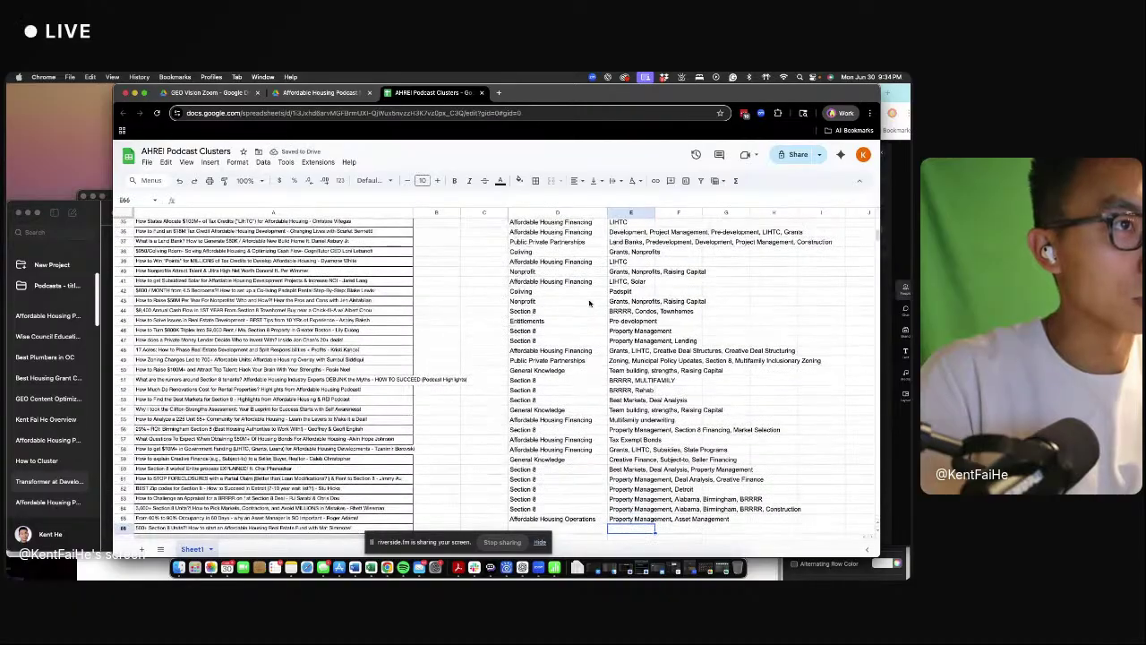
scroll(589, 304, "up", 3)
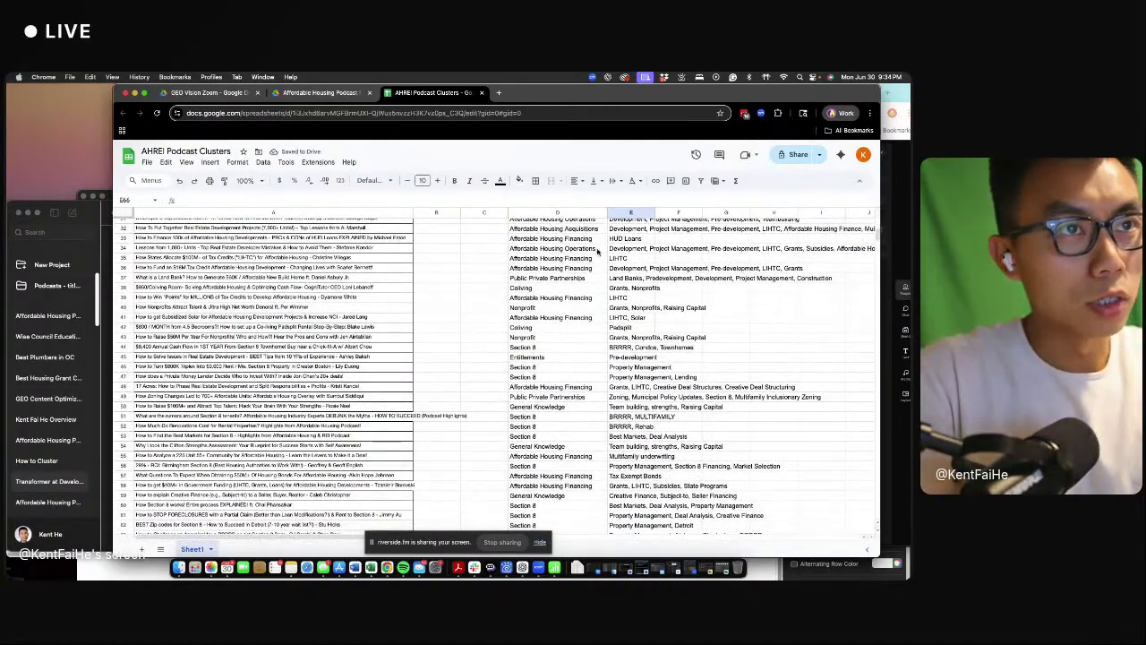
left_click(625, 251)
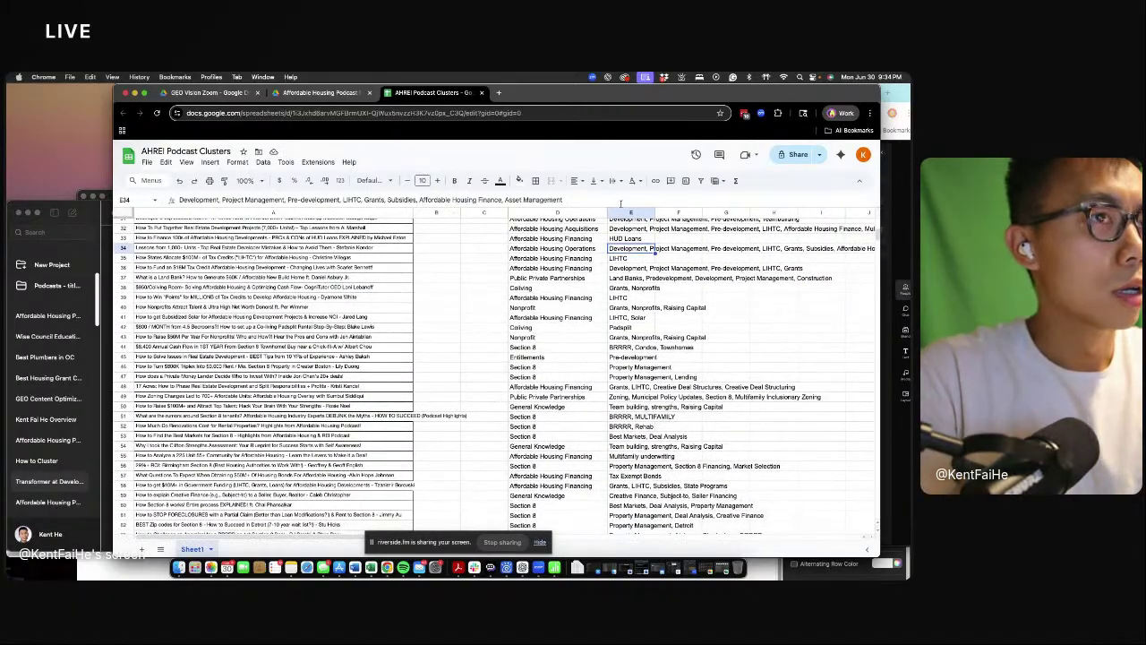
scroll(619, 257, "down", 10)
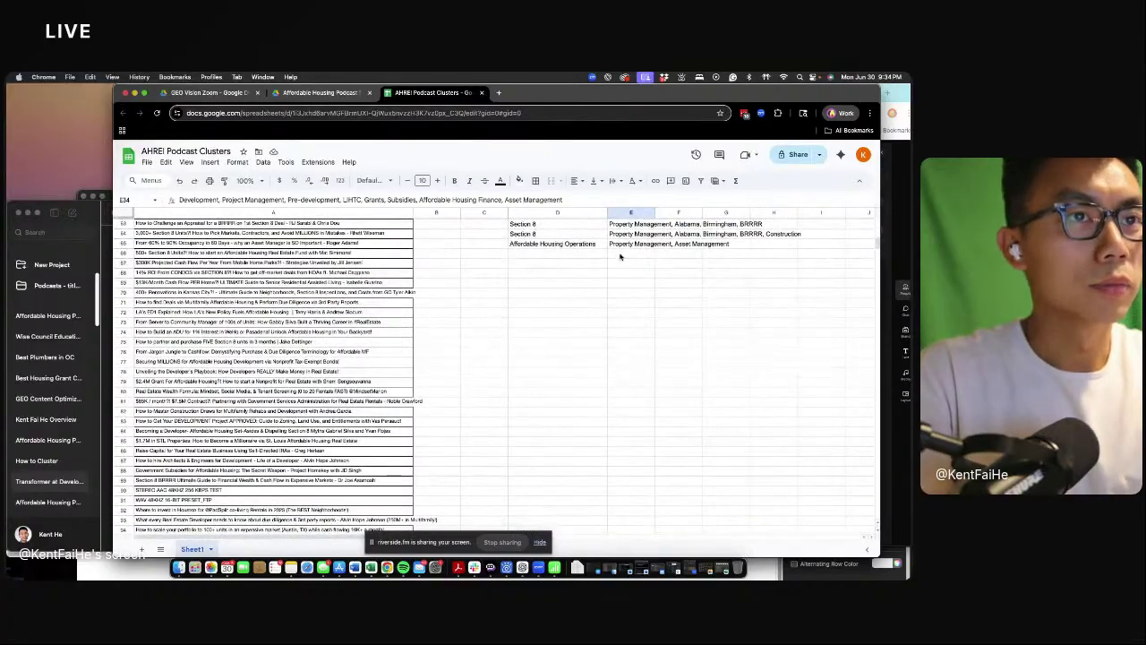
- Copy row 64's cluster and keywords to the affordable housing real estate fund episode in row 66
left_click(619, 257)
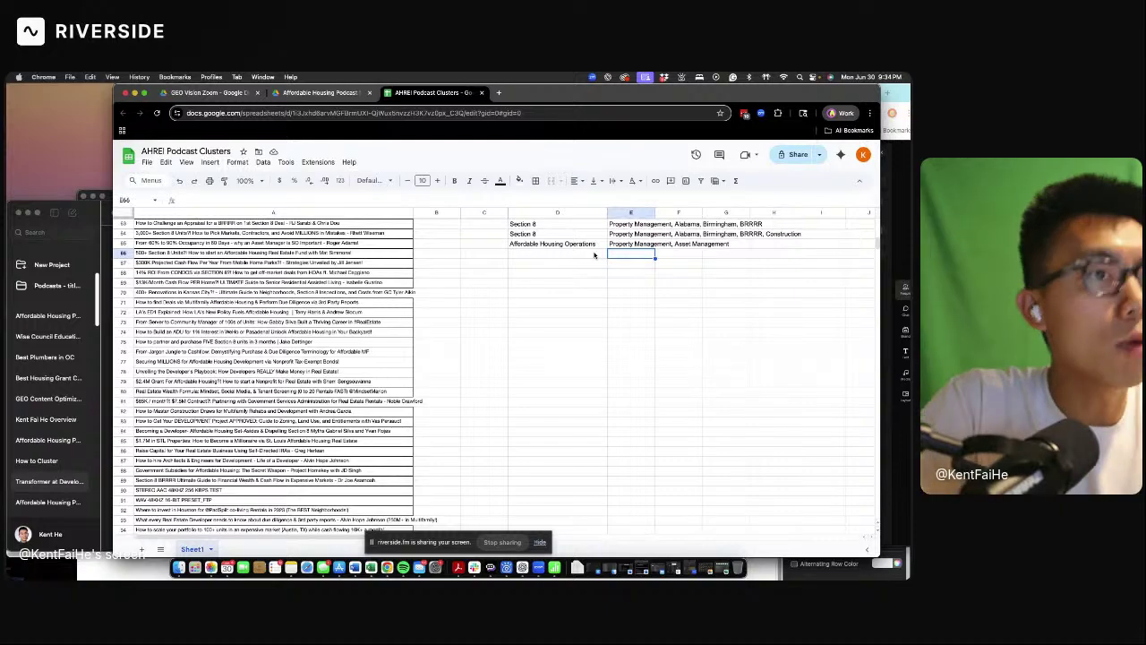
scroll(594, 255, "up", 1)
left_click_drag(586, 245, 555, 247)
key("ctrl+c")
left_click(556, 266)
key("ctrl+v")
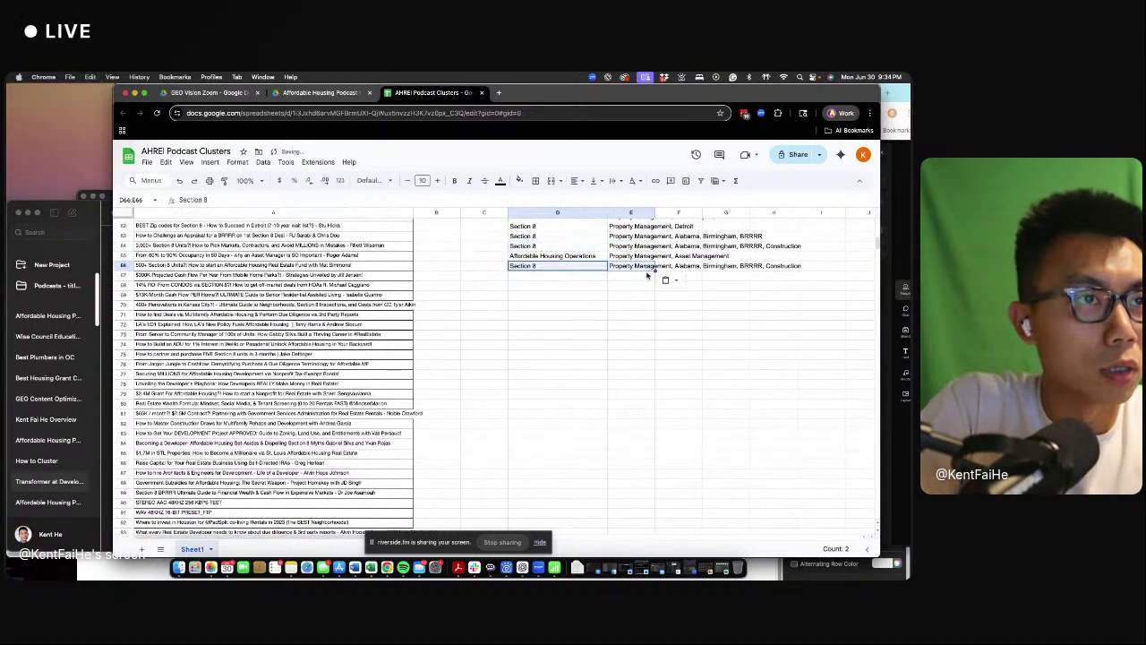
- Replace everything after "Property Management" in the row 66 keywords with "Real Estate Fund, Raising Capital, Rehab, Alabama,"
left_click(632, 266)
left_click_drag(279, 198, 383, 198)
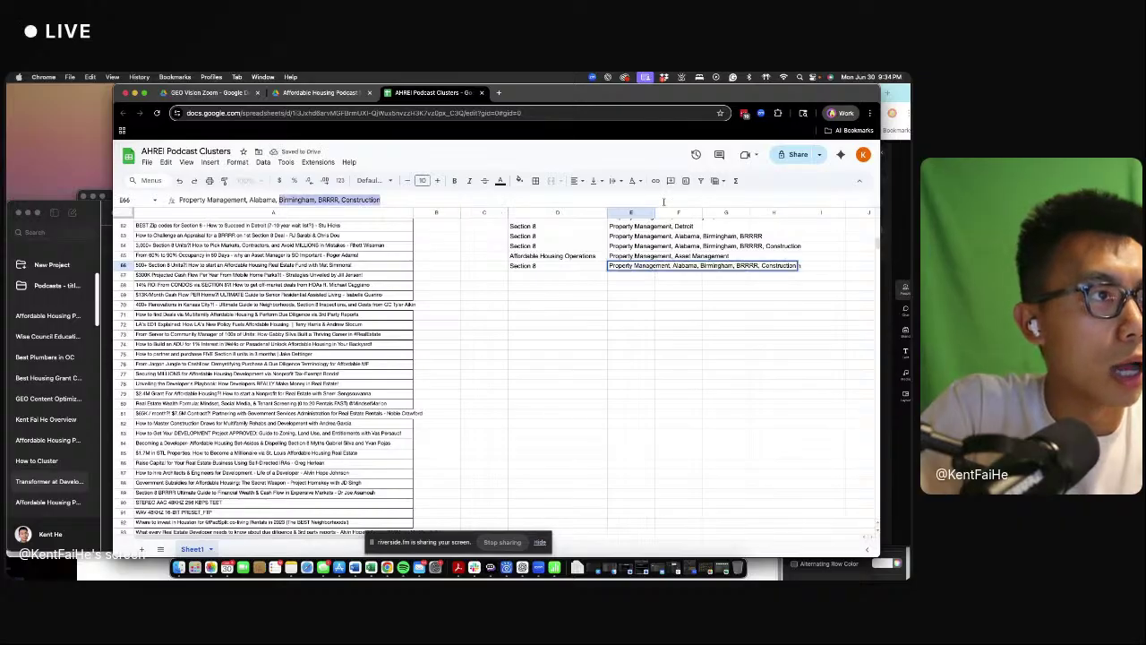
type("Kentucky,")
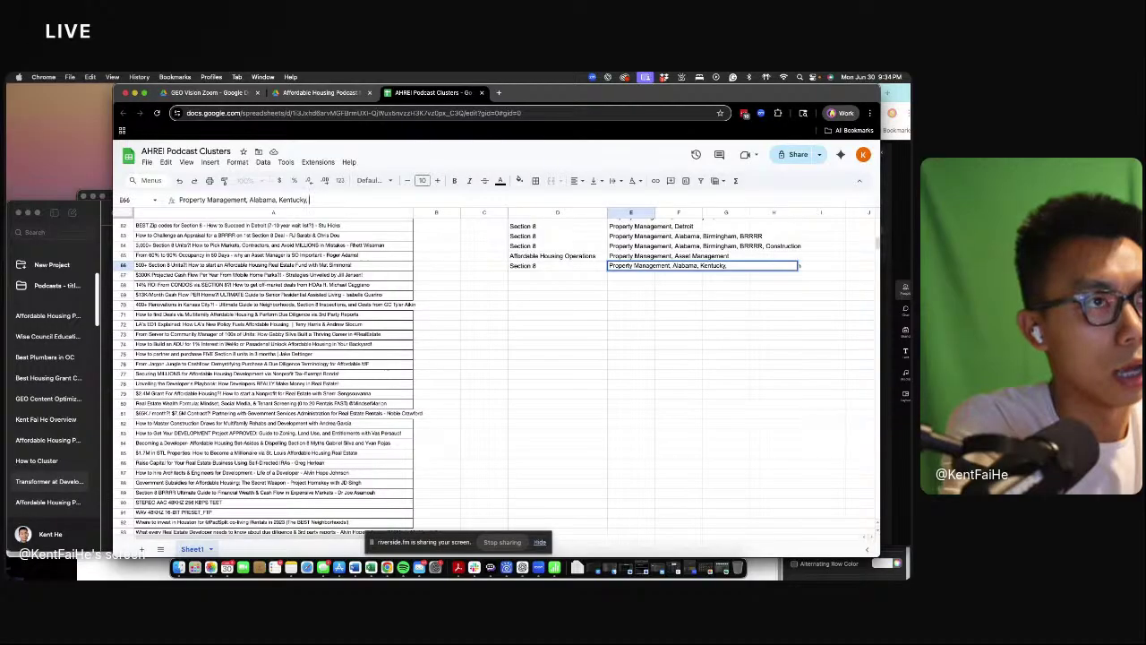
type(" T")
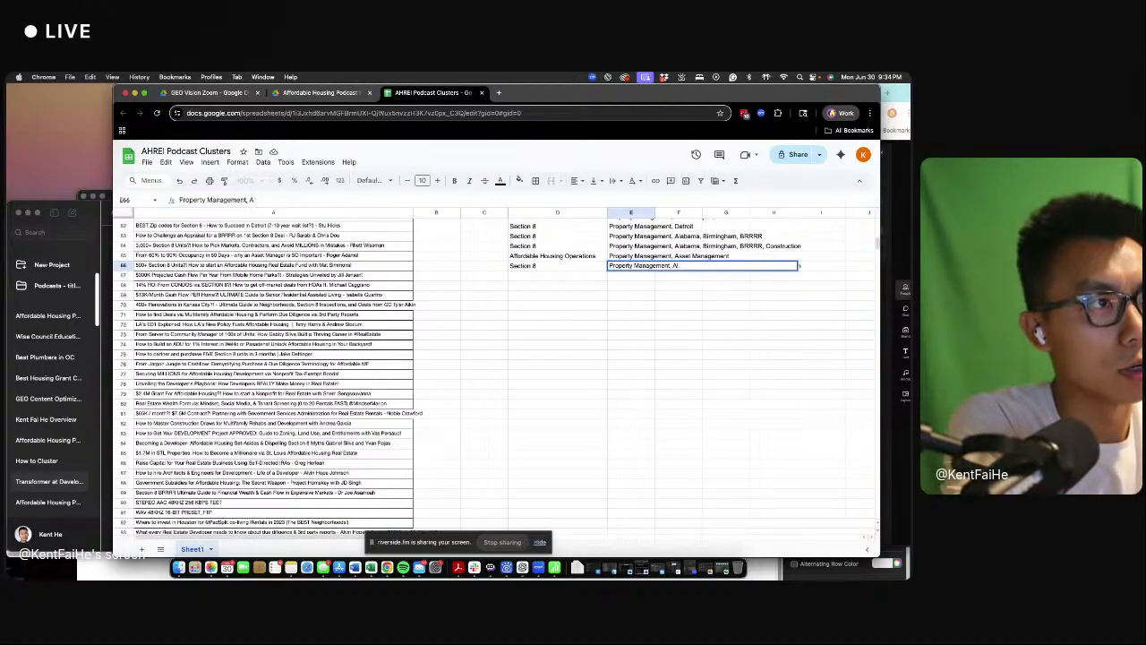
key("BackSpace")
type("Real Estate")
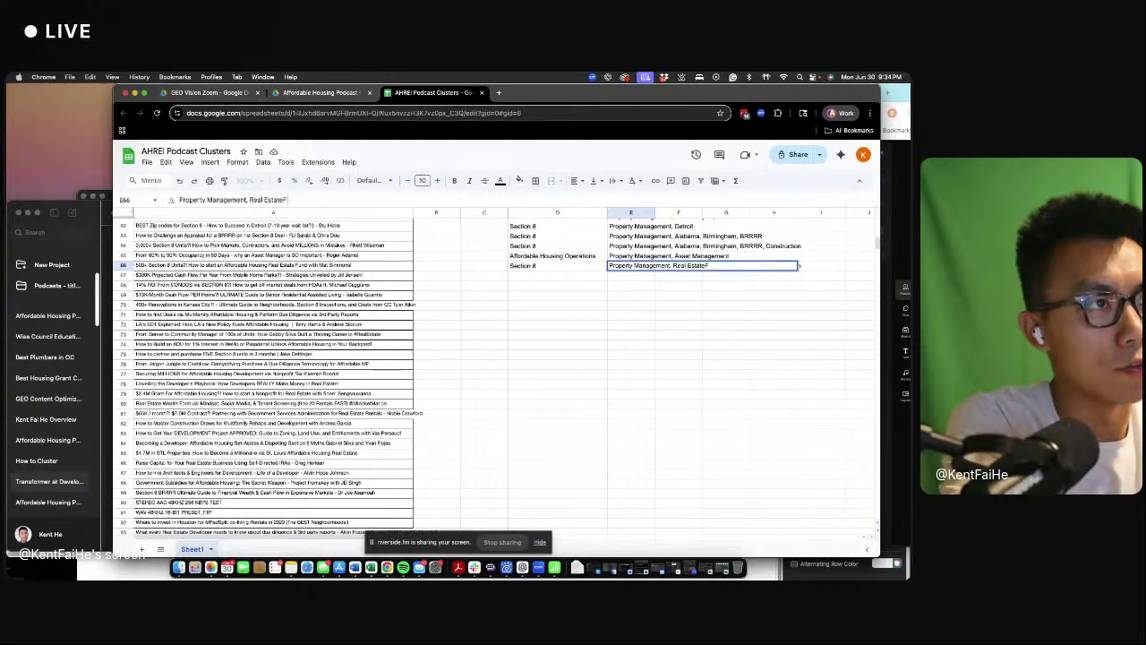
type(" Fund, Re")
type("ising Capital,")
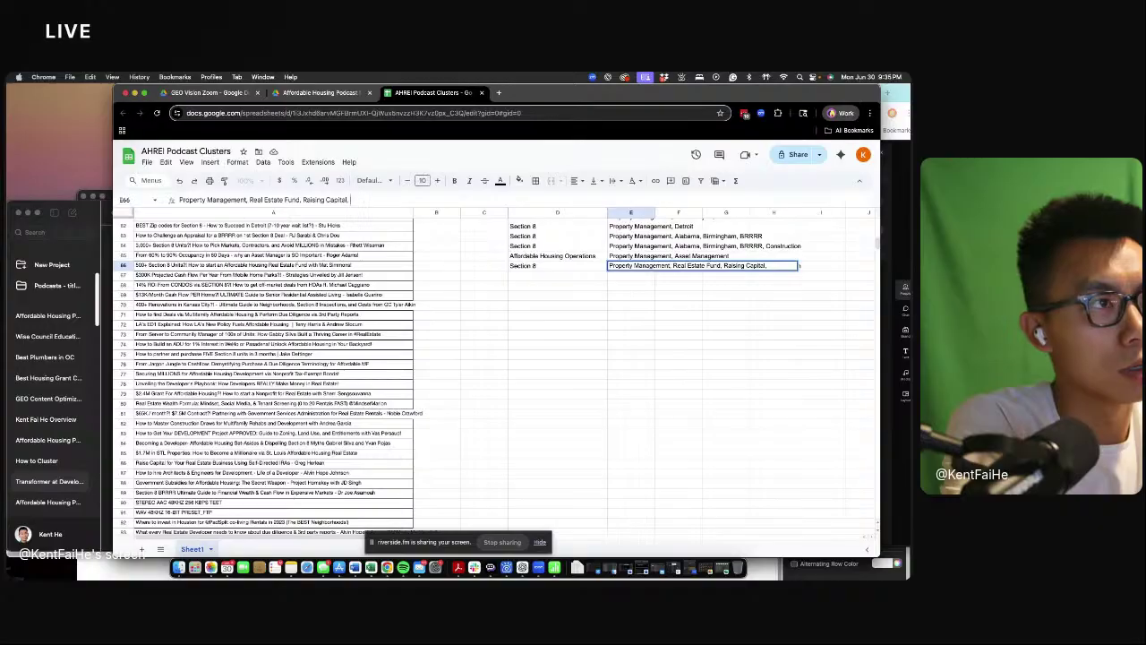
type(" Rehab")
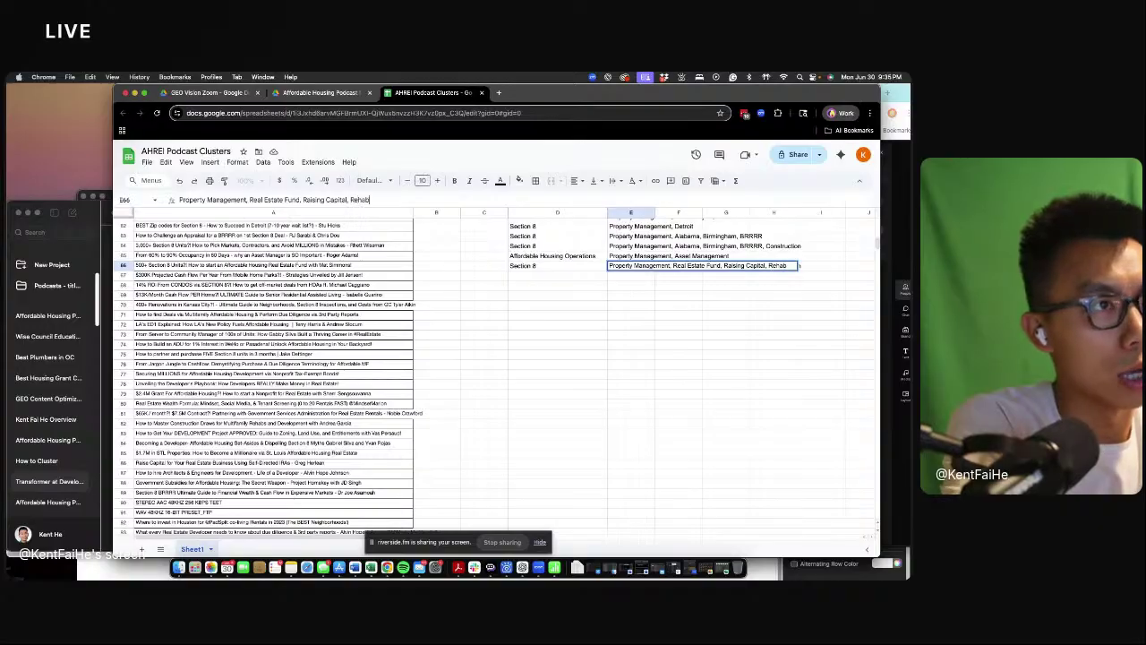
type(", ")
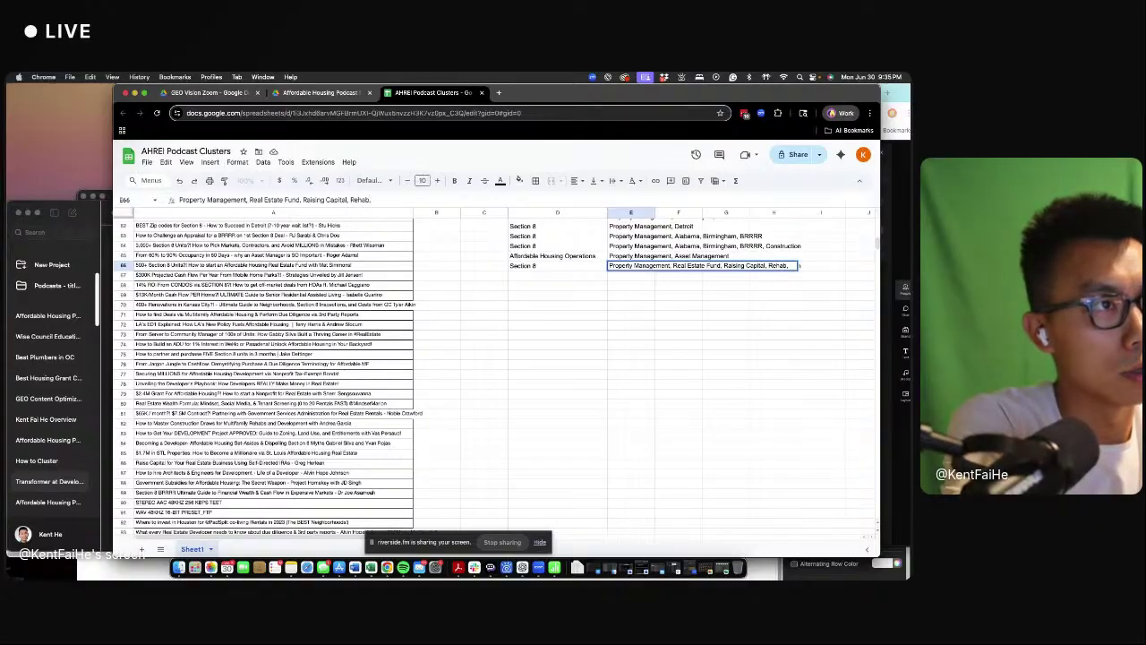
type("Alabama,")
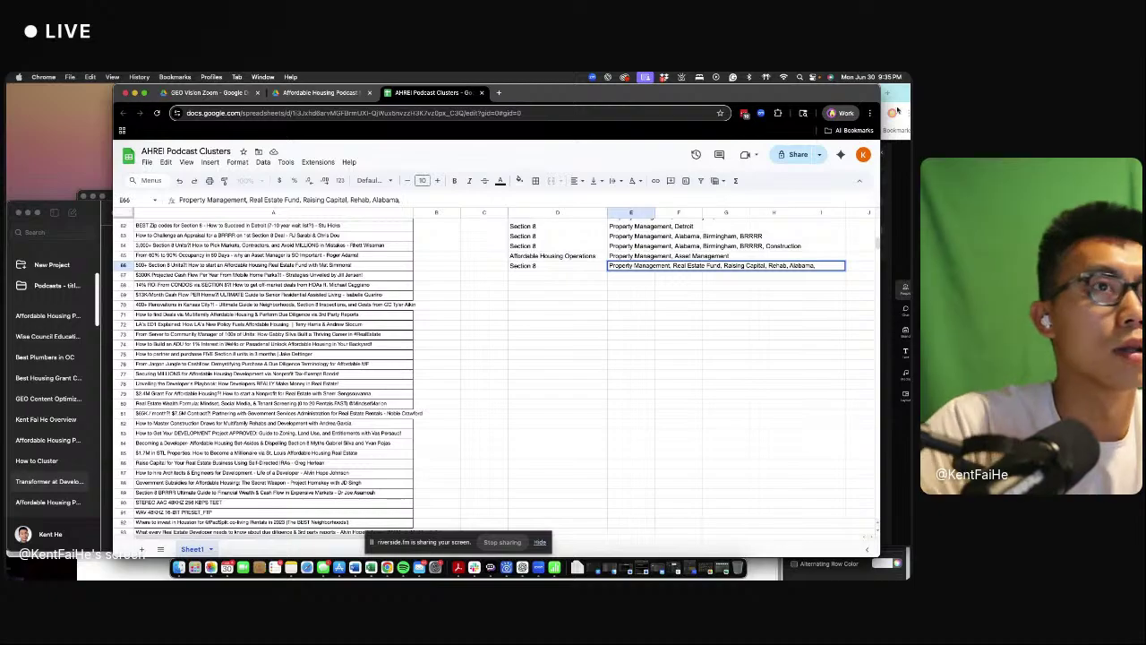
- Search the web for "simm capital" in a new tab of the other browser window and open the company's website
left_click_drag(817, 95, 816, 146)
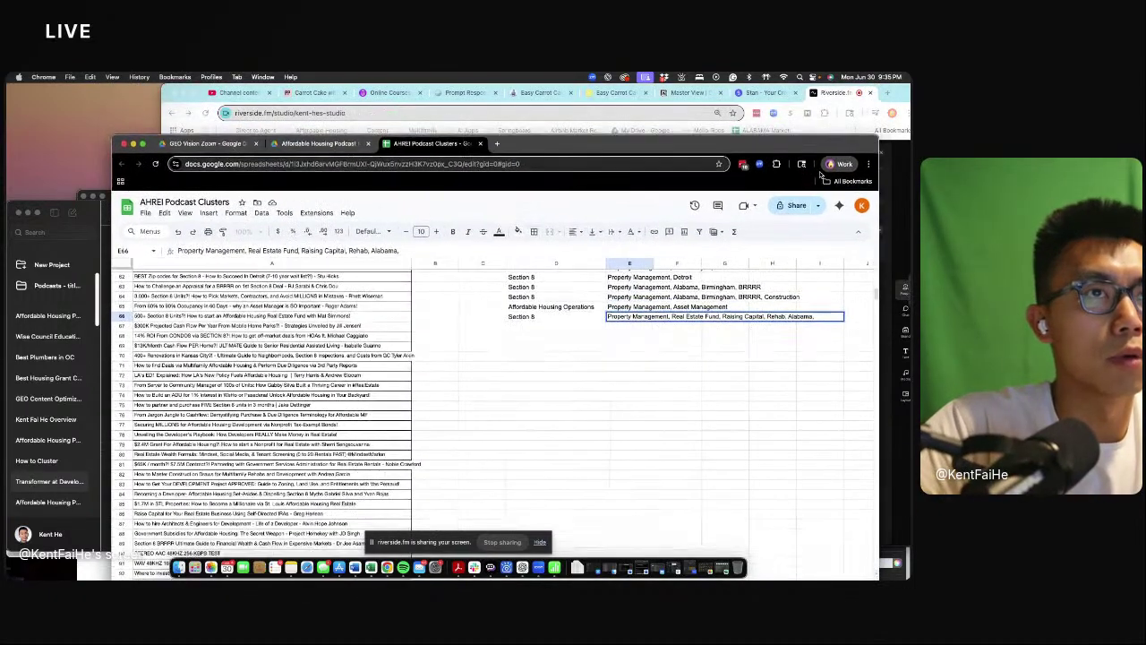
left_click(888, 93)
type("s")
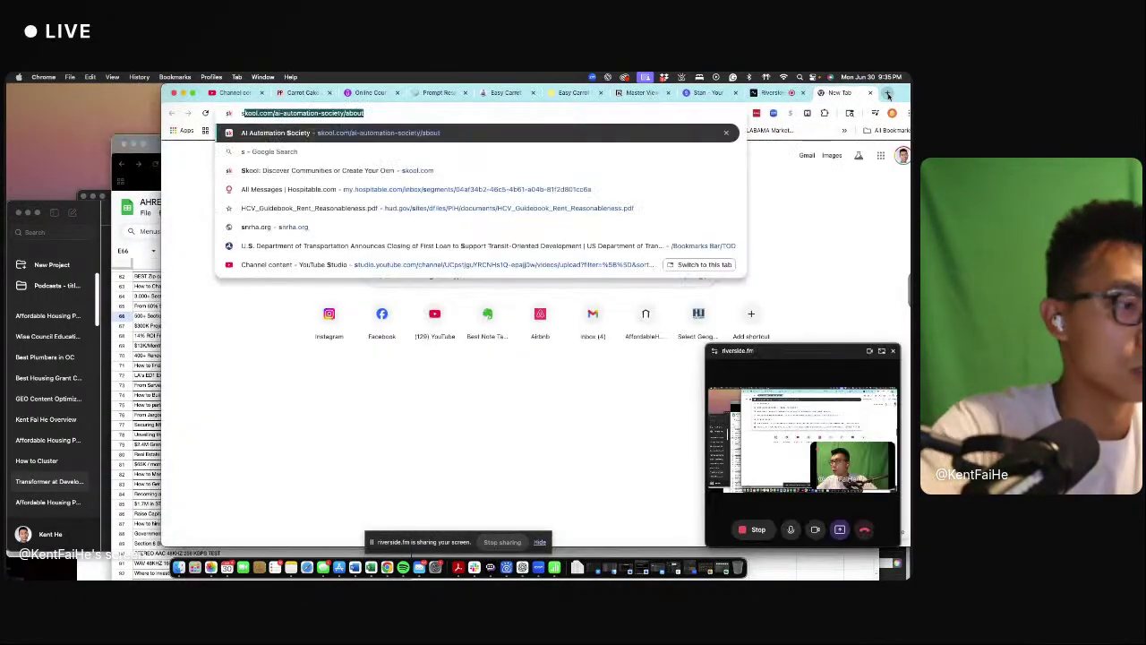
type("imm capital")
key("Return")
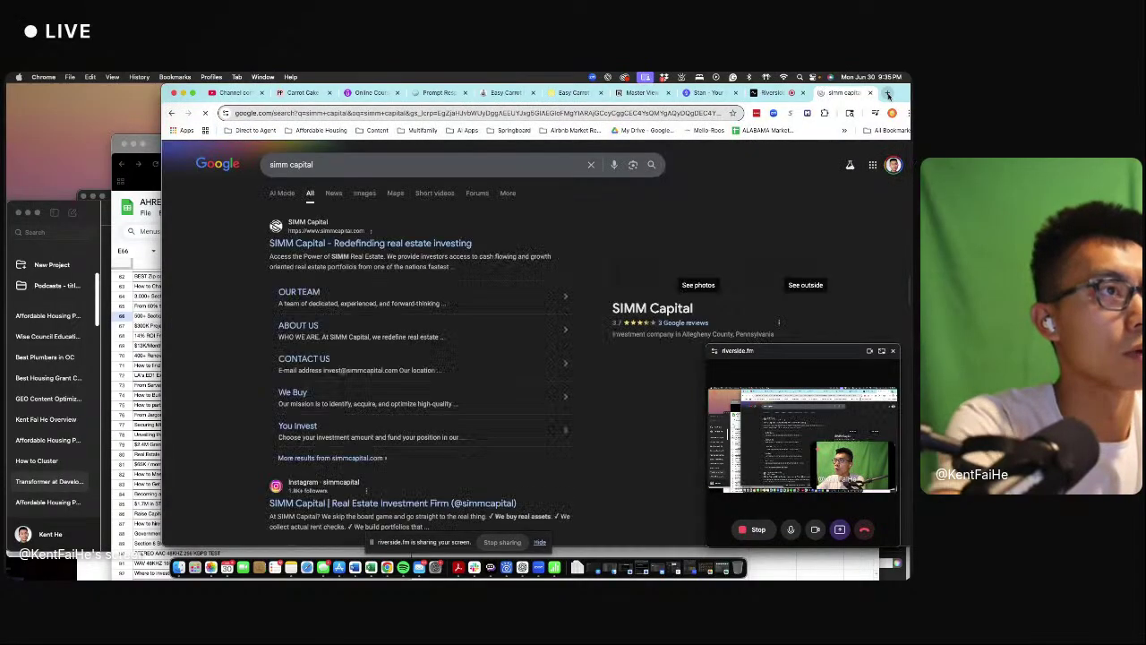
left_click(330, 243)
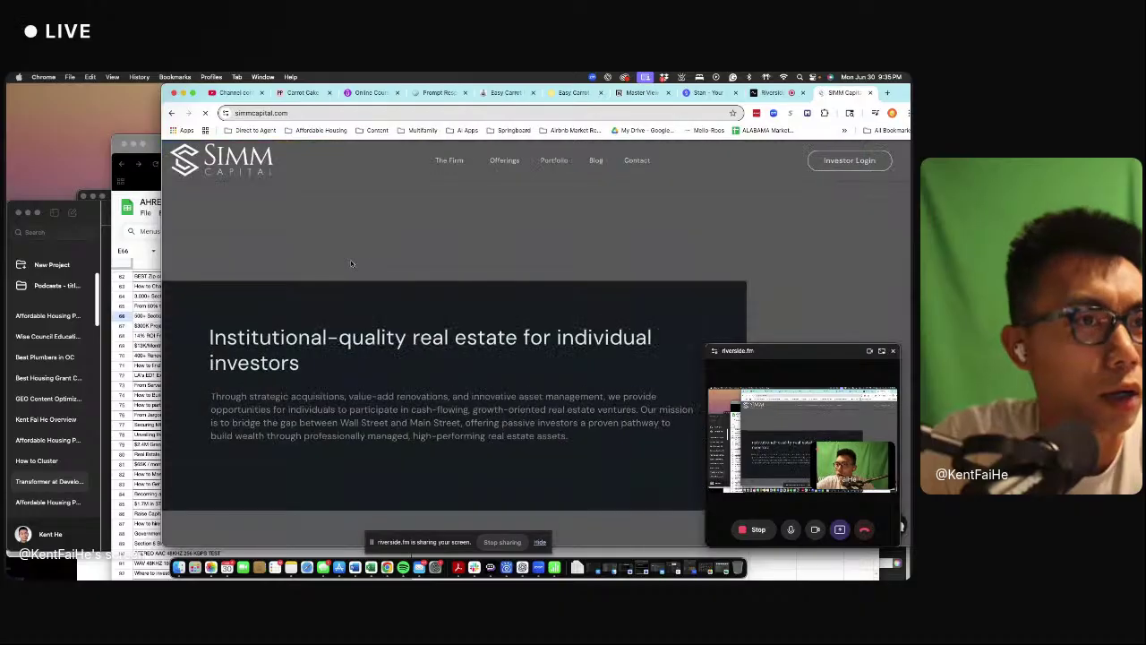
- Examine the highlights and investment strategy of SIMM Capital's Affordable Housing Fund I offering, and return to the podcast clusters spreadsheet
mouse_move(448, 162)
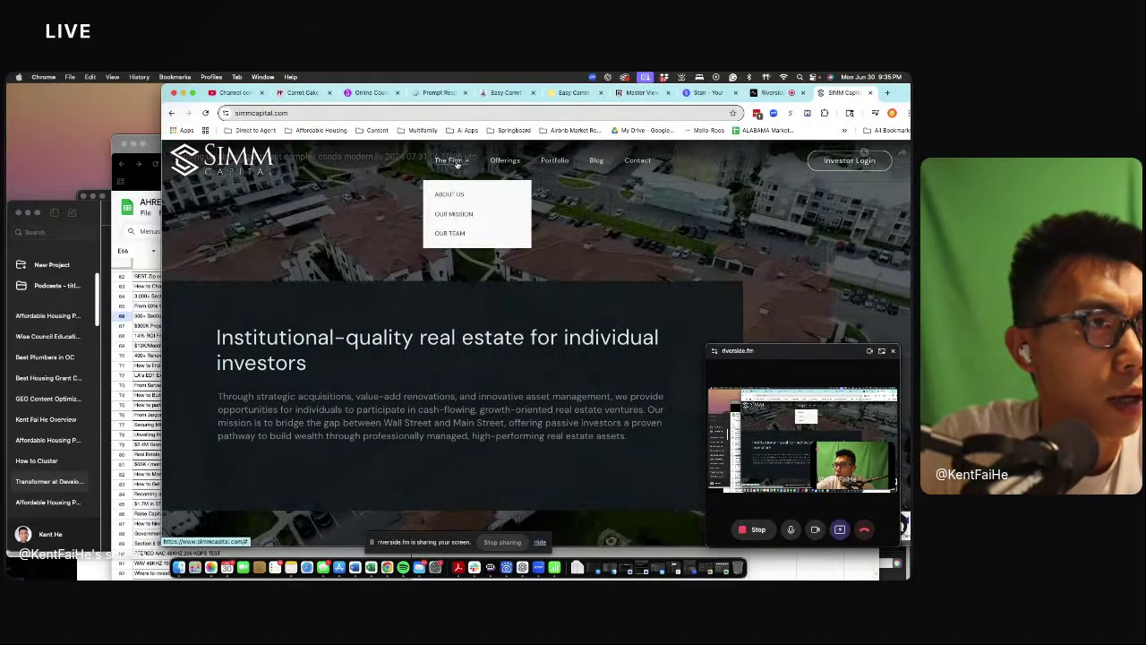
left_click(451, 232)
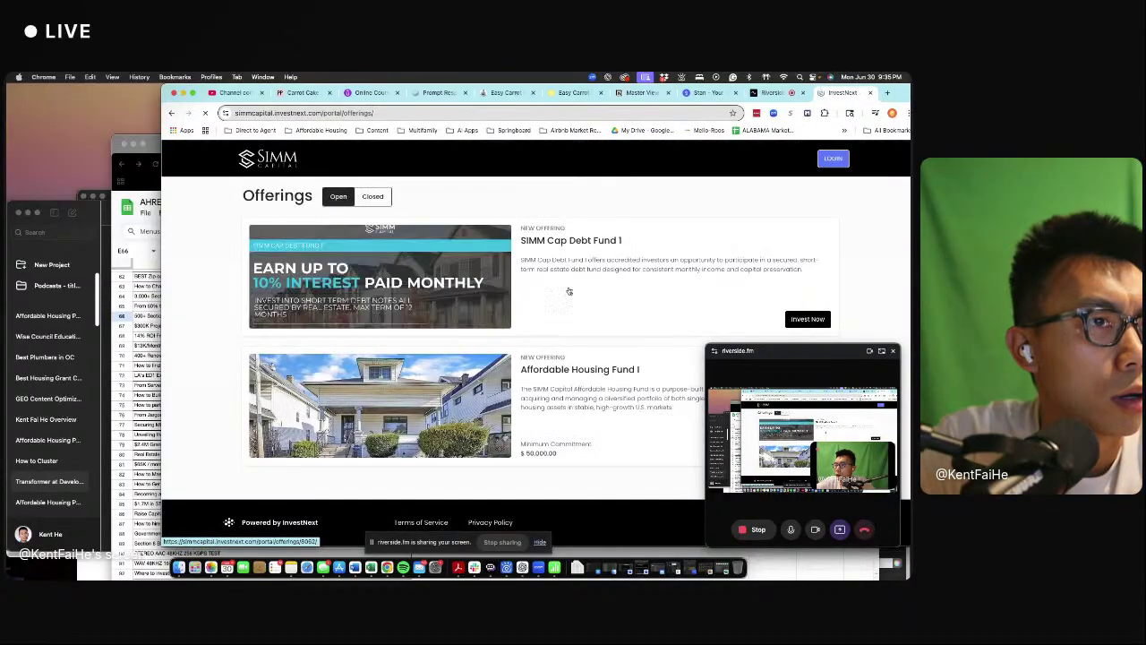
left_click(578, 370)
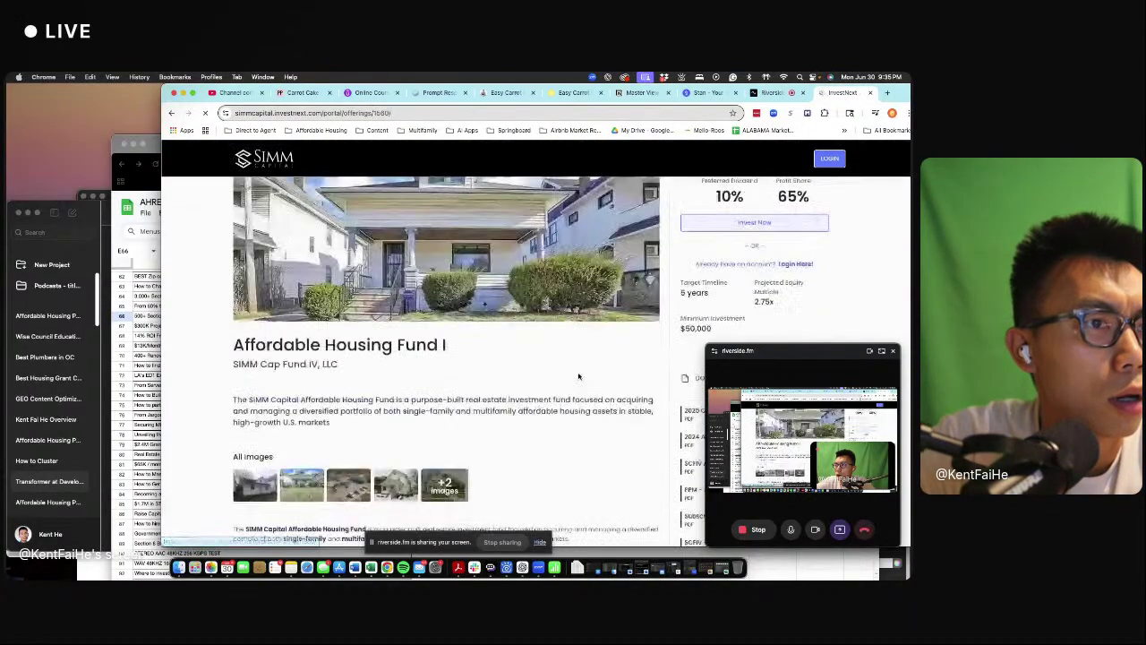
scroll(579, 376, "down", 2)
scroll(578, 376, "down", 5)
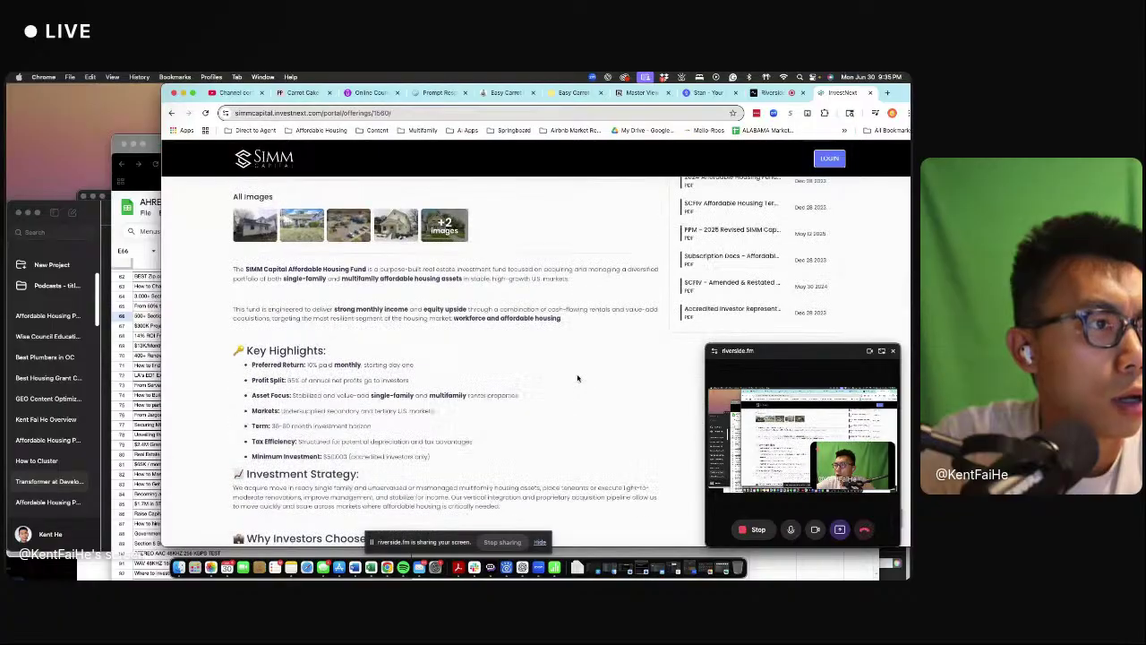
scroll(578, 379, "down", 3)
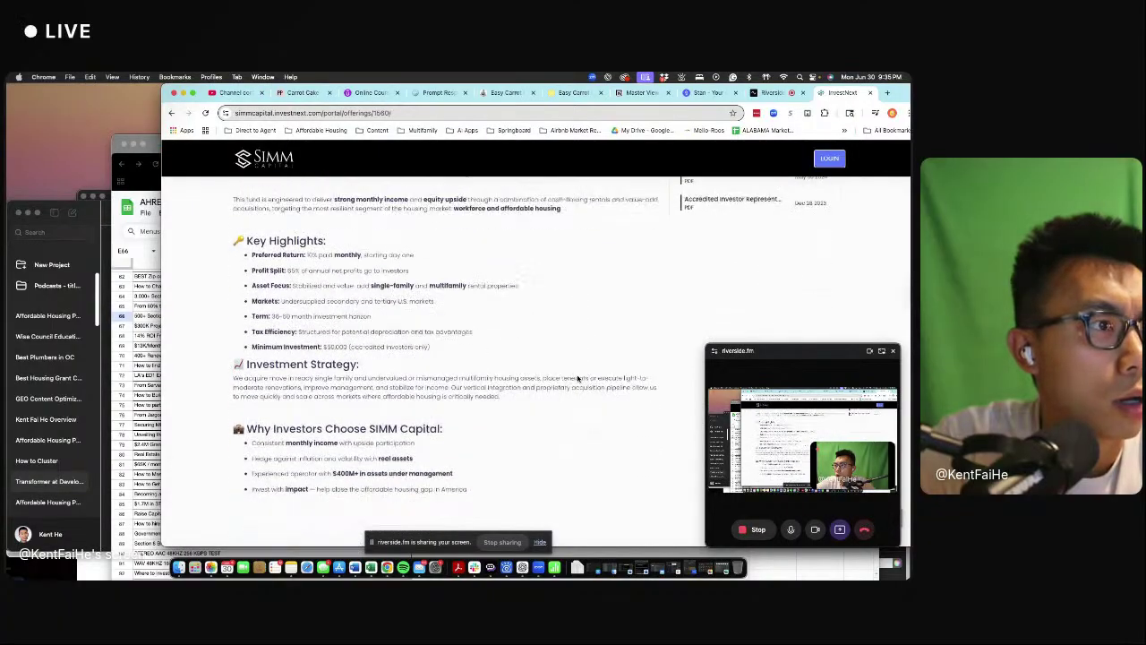
left_click(772, 93)
left_click(140, 329)
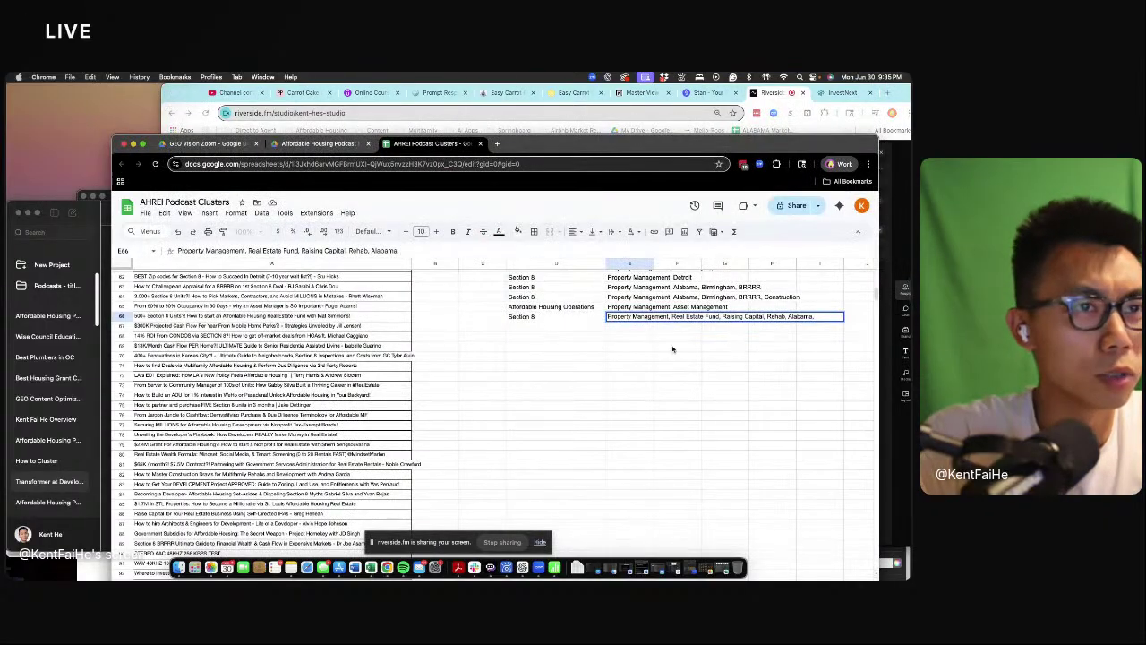
- Copy row 66's Section 8 cluster to the mobile home park episode in row 67
left_click(580, 345)
left_click(491, 328)
left_click(523, 327)
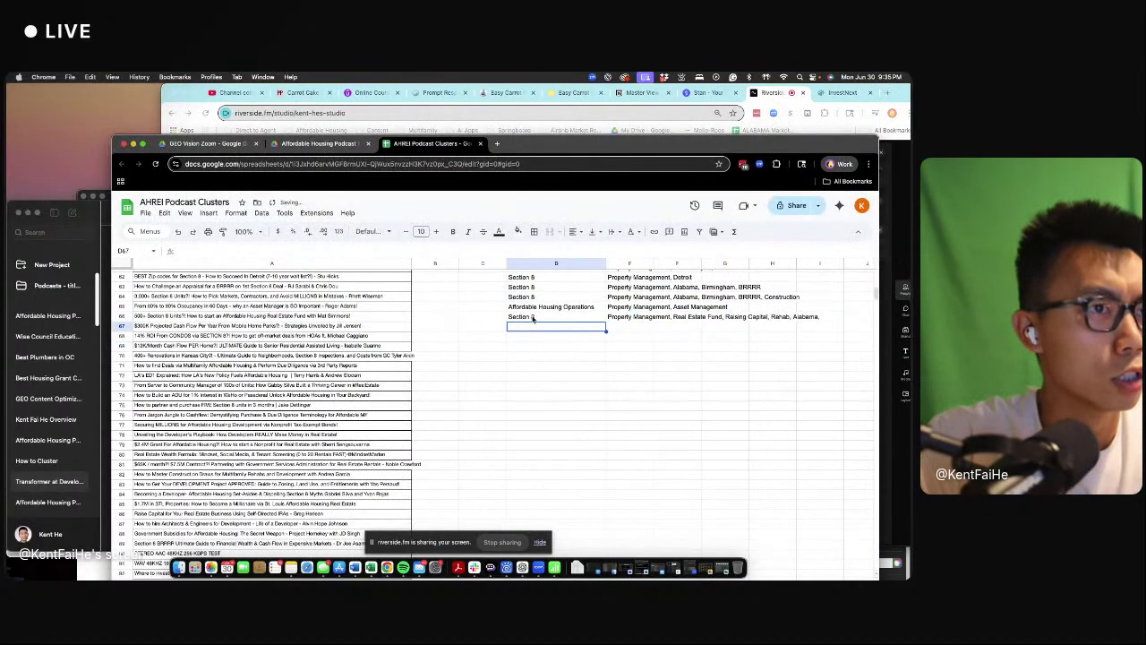
left_click(532, 319)
key("super+c")
left_click(535, 329)
key("super+v")
- Enter "Raising Capital, Private Lending, Mobile Home Parks" as the keywords for row 67
left_click(625, 331)
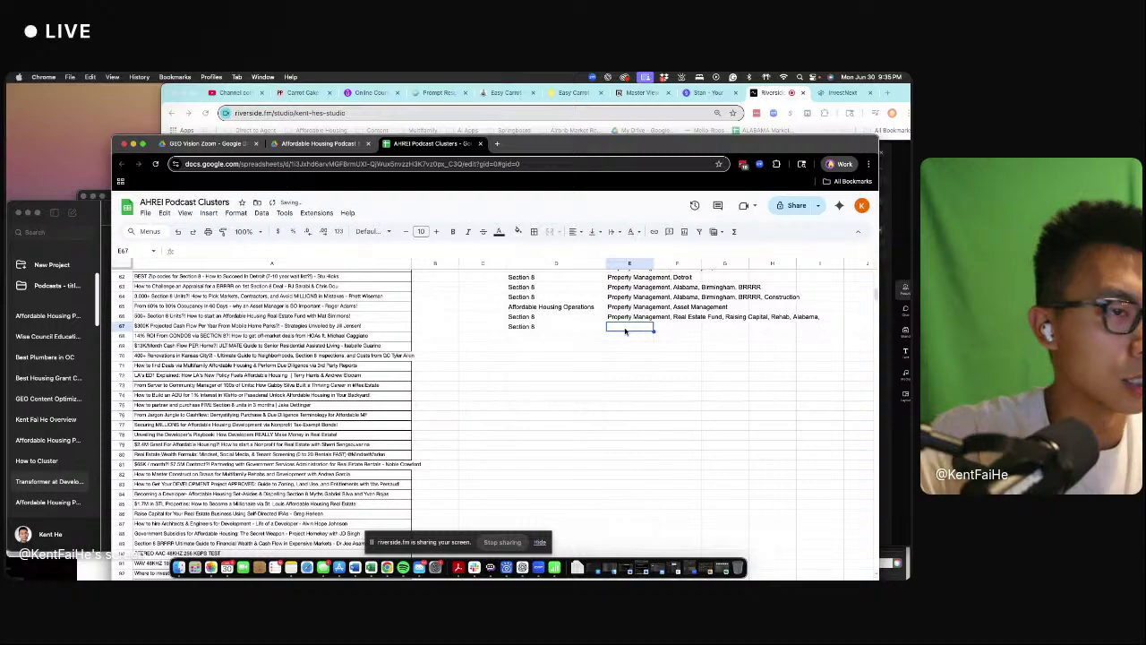
type("M")
key("BackSpace")
key("BackSpace")
type("Rais")
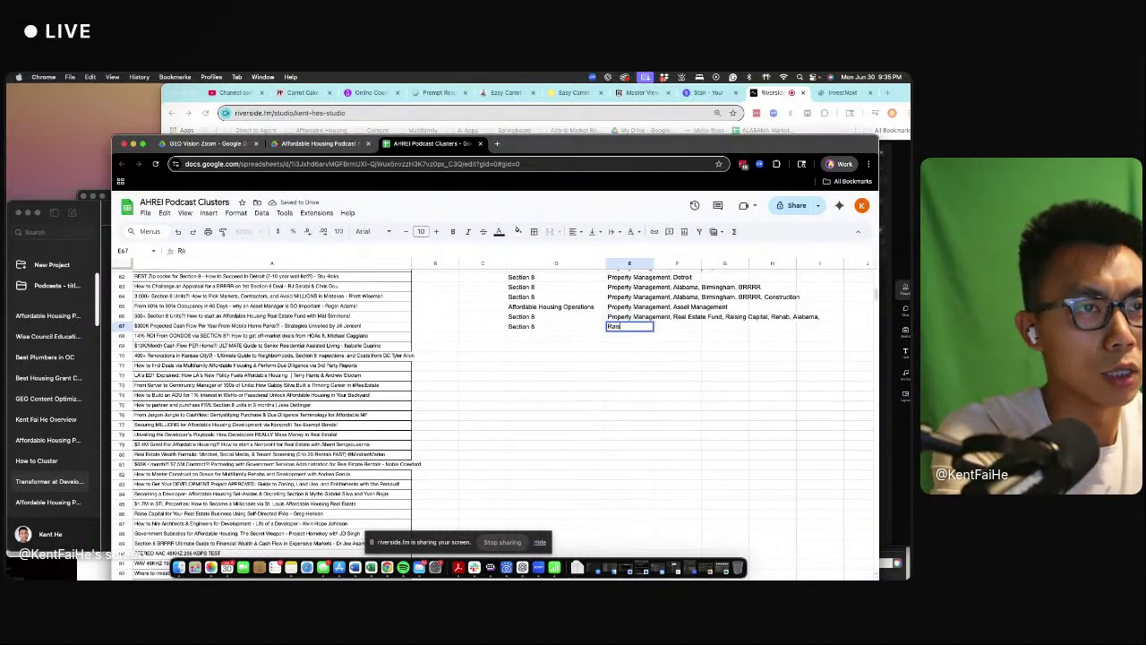
type("ing Capital, Priv")
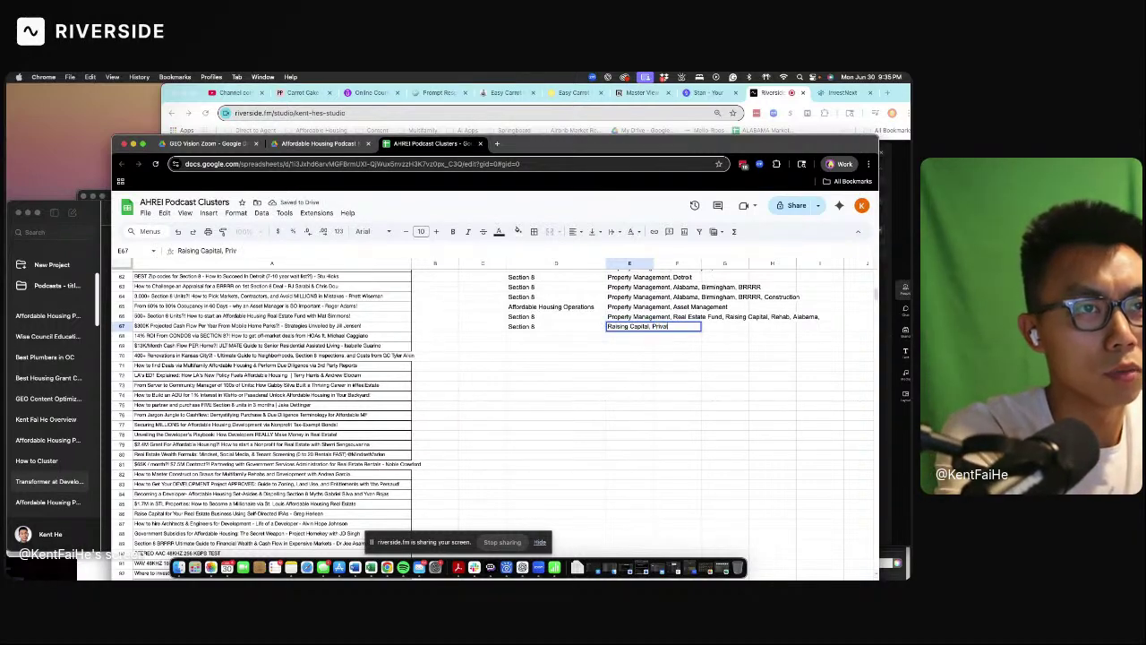
type("ate Lending, M")
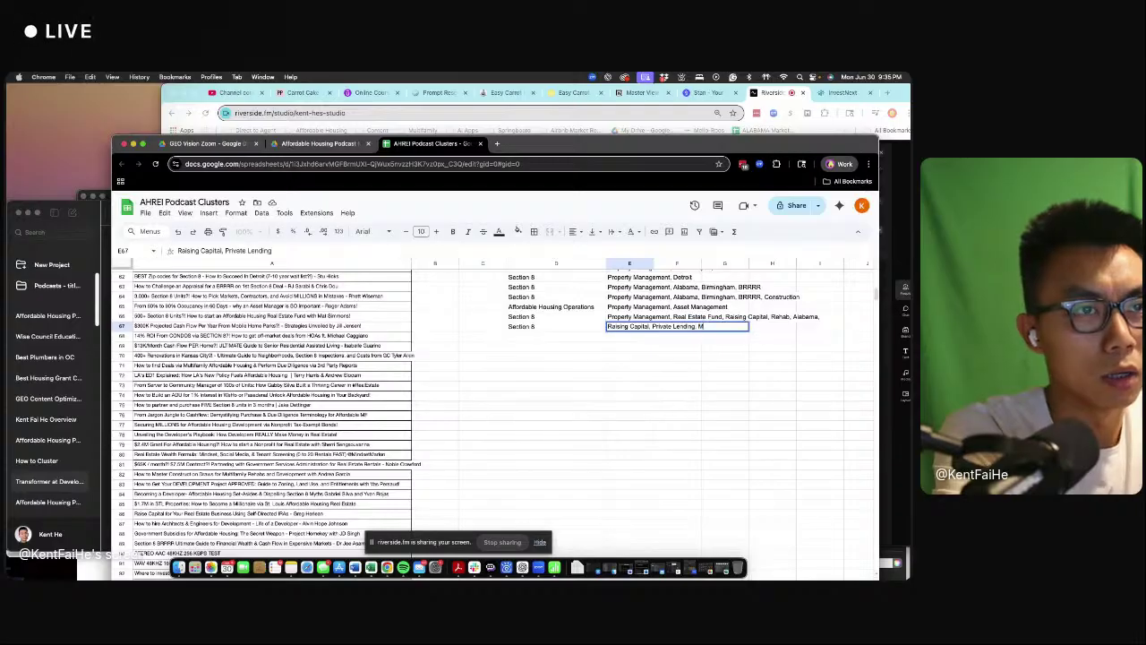
type("obile Home Parks")
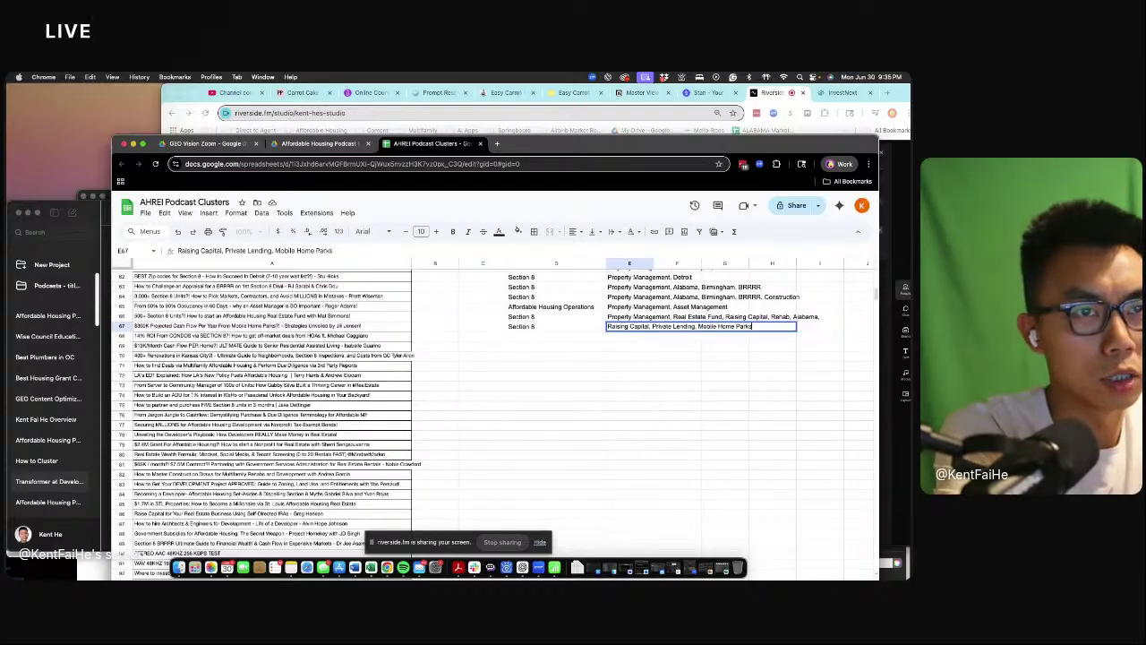
- Set the cluster of the mobile home park episode in row 67 to "Affordable Housing Financing"
key("Return")
key("Up")
key("Left")
type("A")
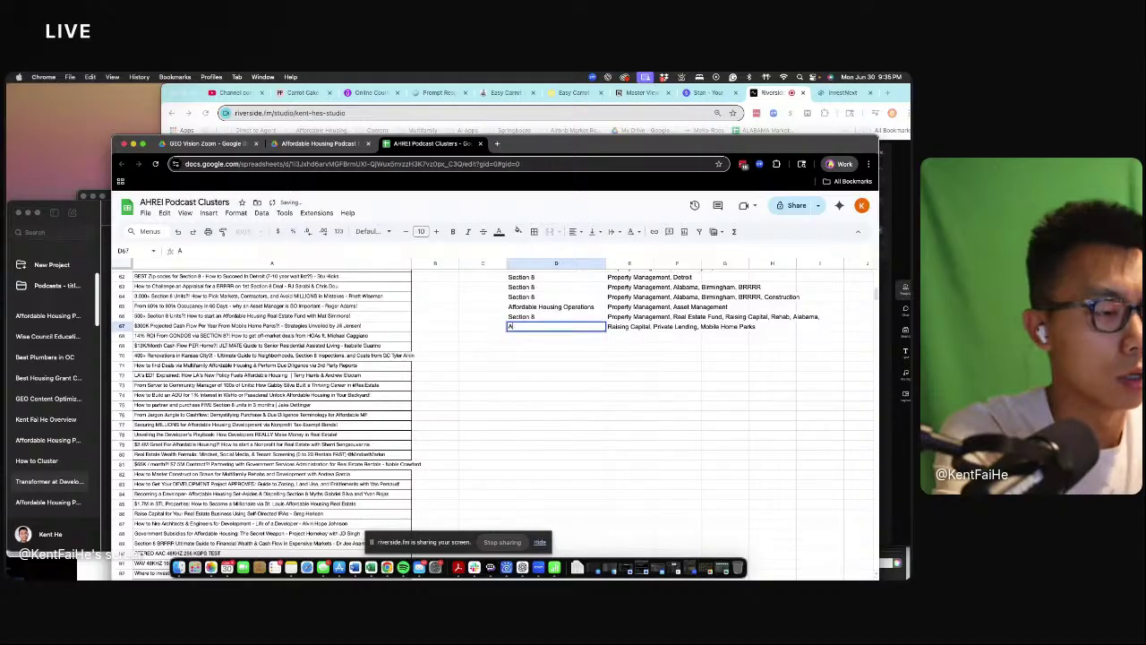
type("ffordable Housin")
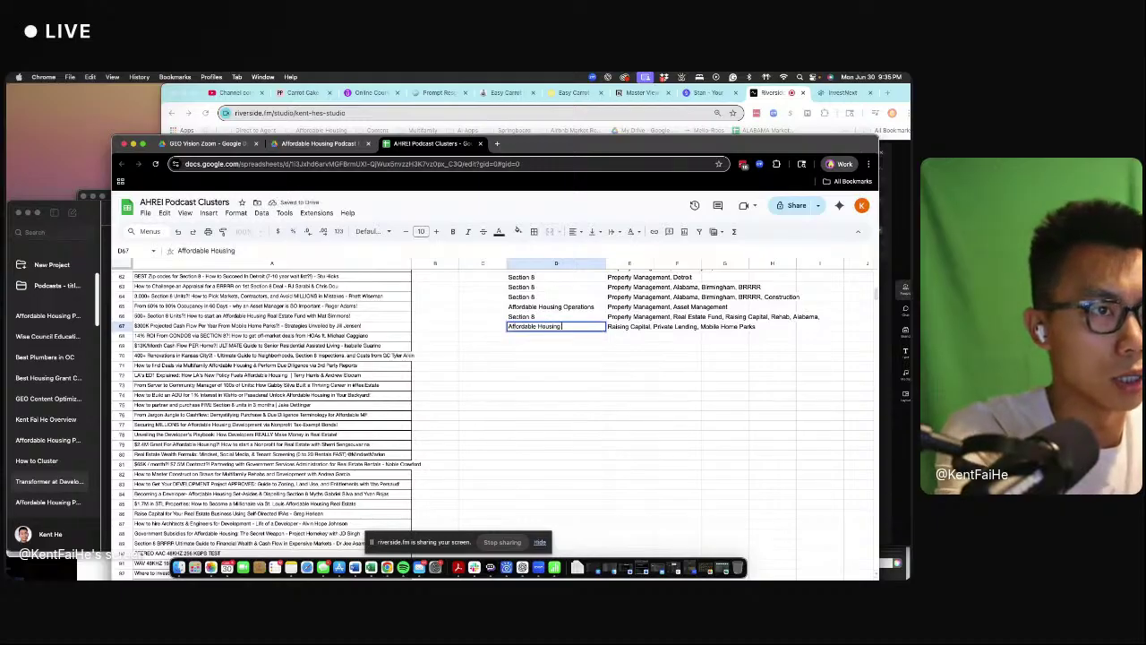
type("g Financing")
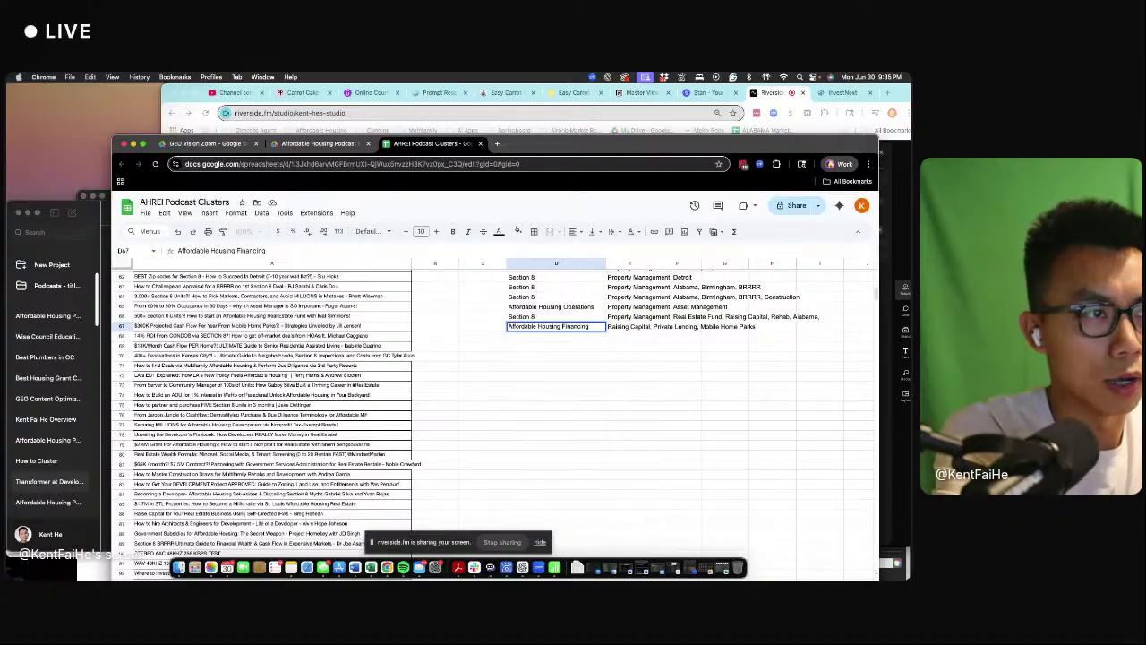
key("Return")
key("Up")
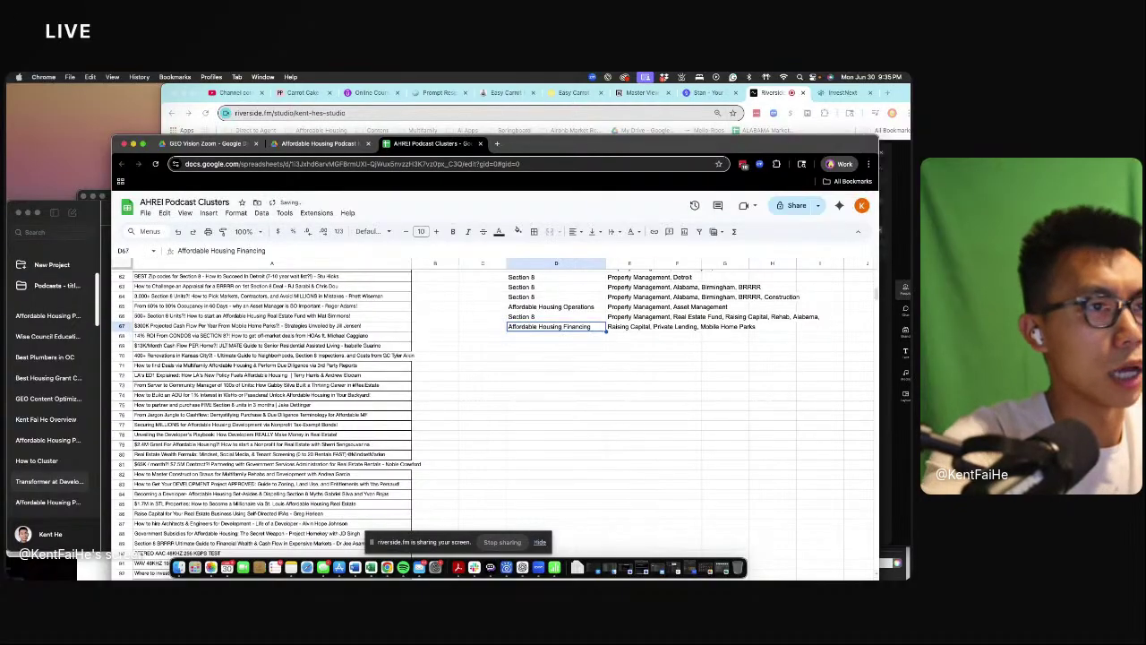
- Assign the condo episode in row 68 the Section 8 cluster and the keywords "North Carolina, Condos, Townhomes"
key("Down")
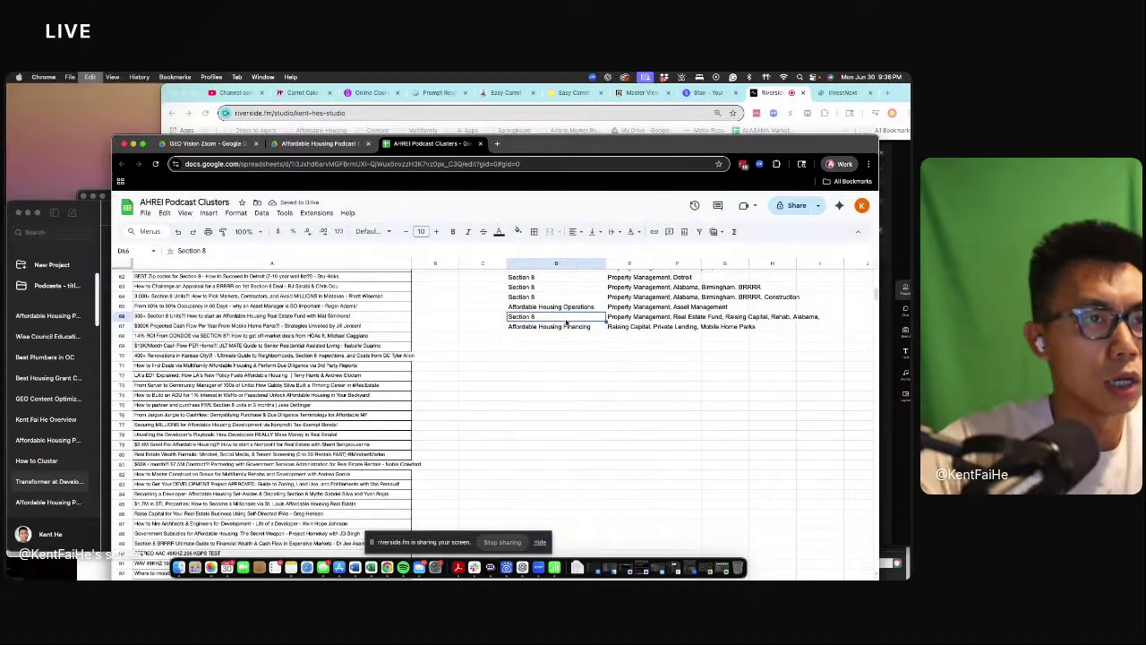
type("Section 8")
left_click(645, 336)
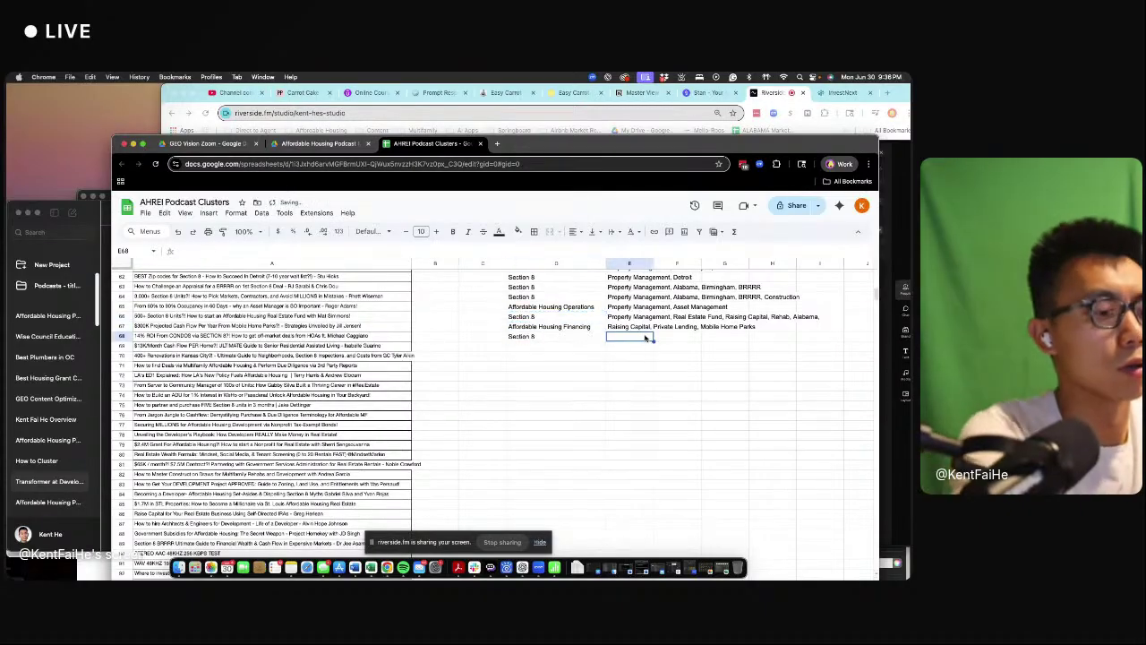
type("North CArolina, Condos, Townhomes")
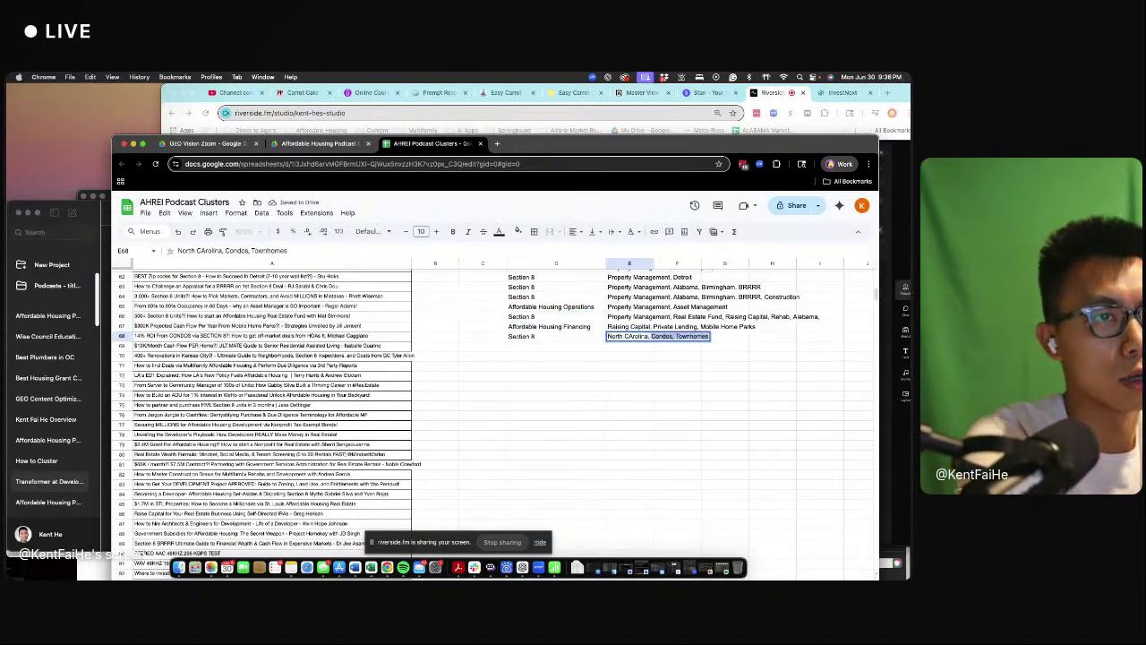
type("Main")
key("BackSpace")
key("BackSpace")
key("BackSpace")
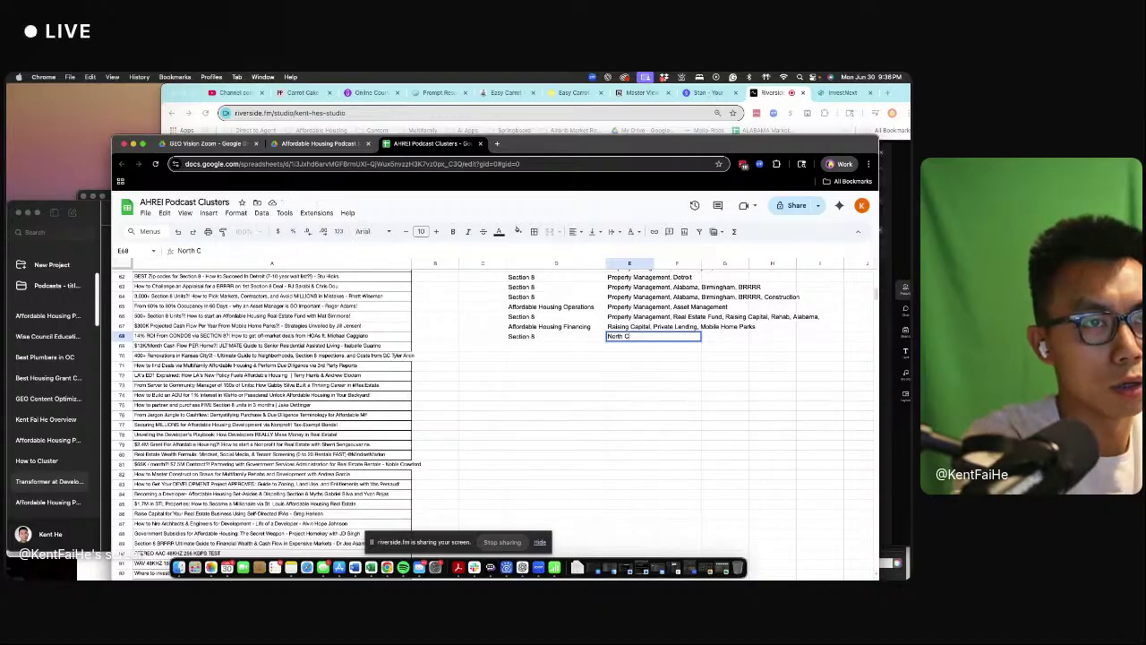
key("Tab")
key("Left")
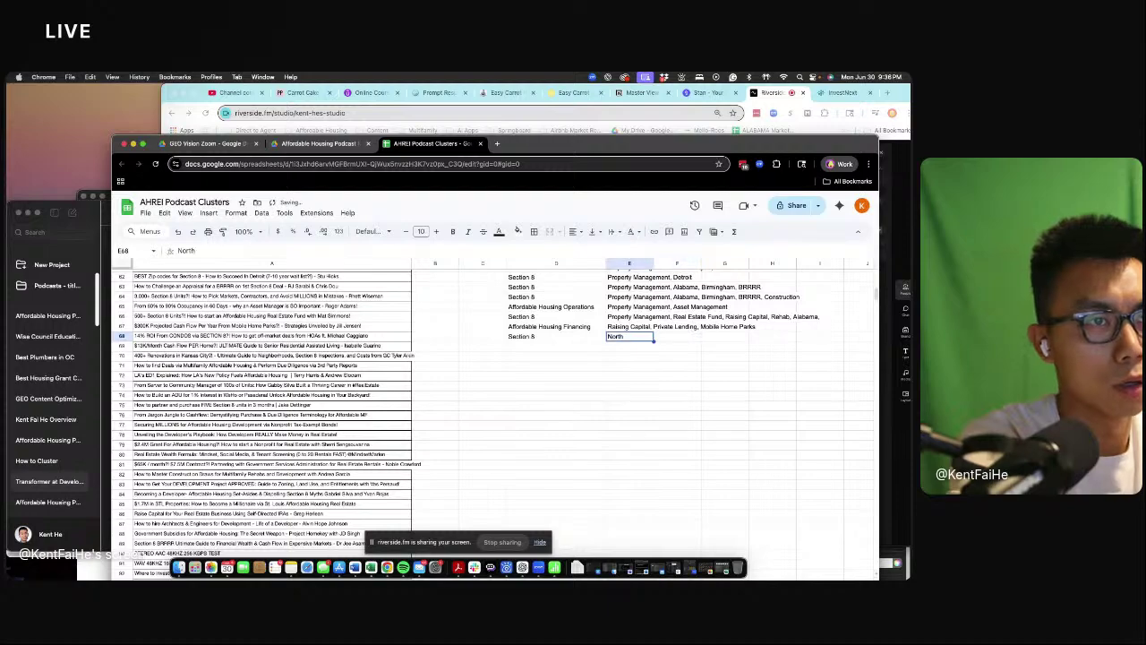
key("BackSpace")
type("North Carolina, Condos, Townhomes")
key("Tab")
key("Left")
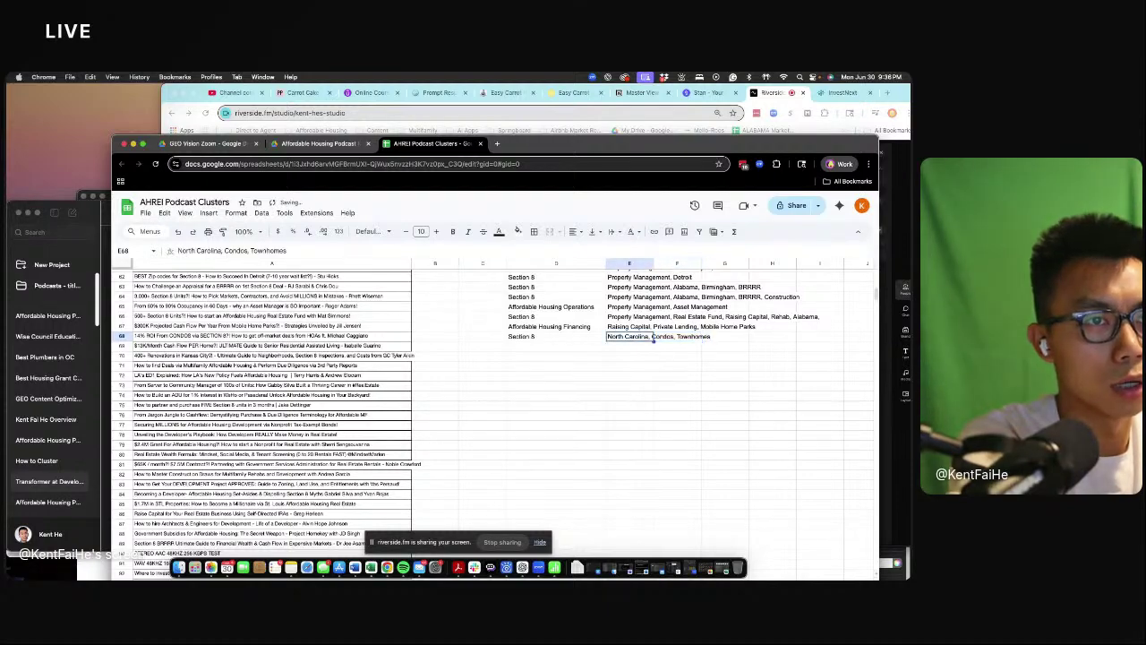
- Append "Maine, HOAs" to the row 68 keywords
left_click(339, 253)
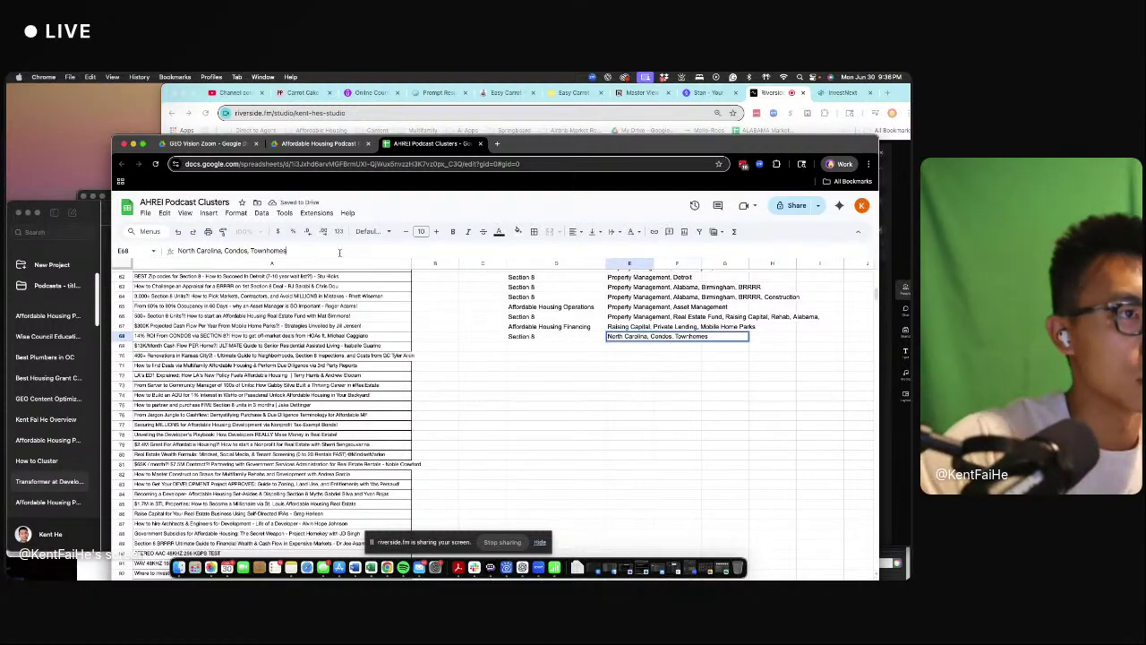
type(",")
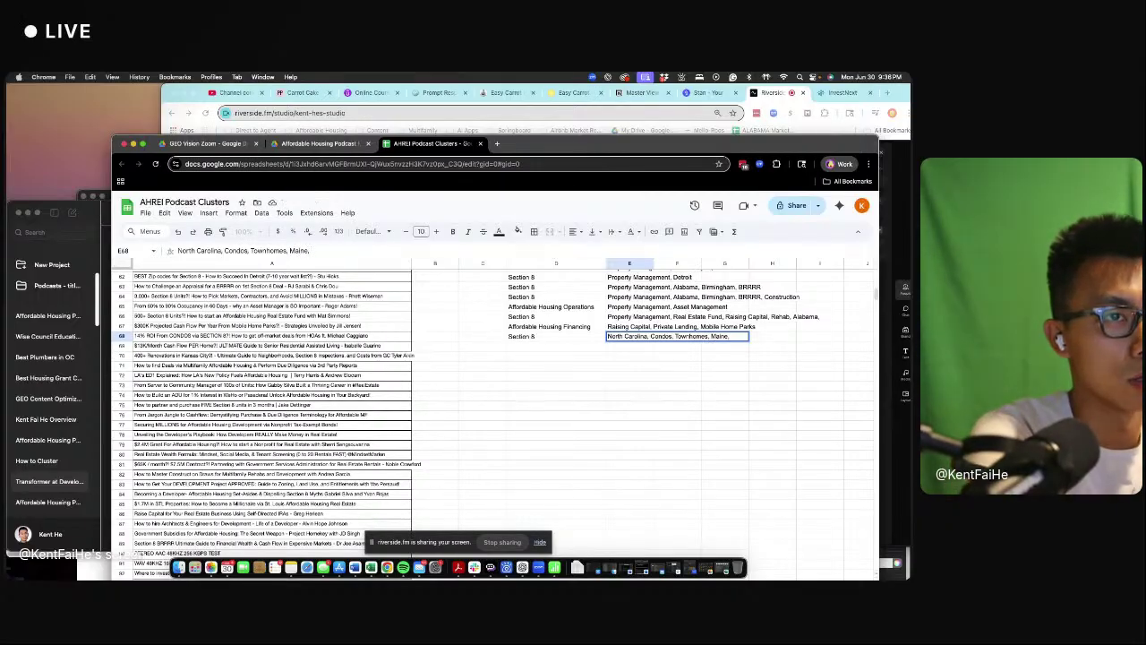
type(" Mis")
key("Return")
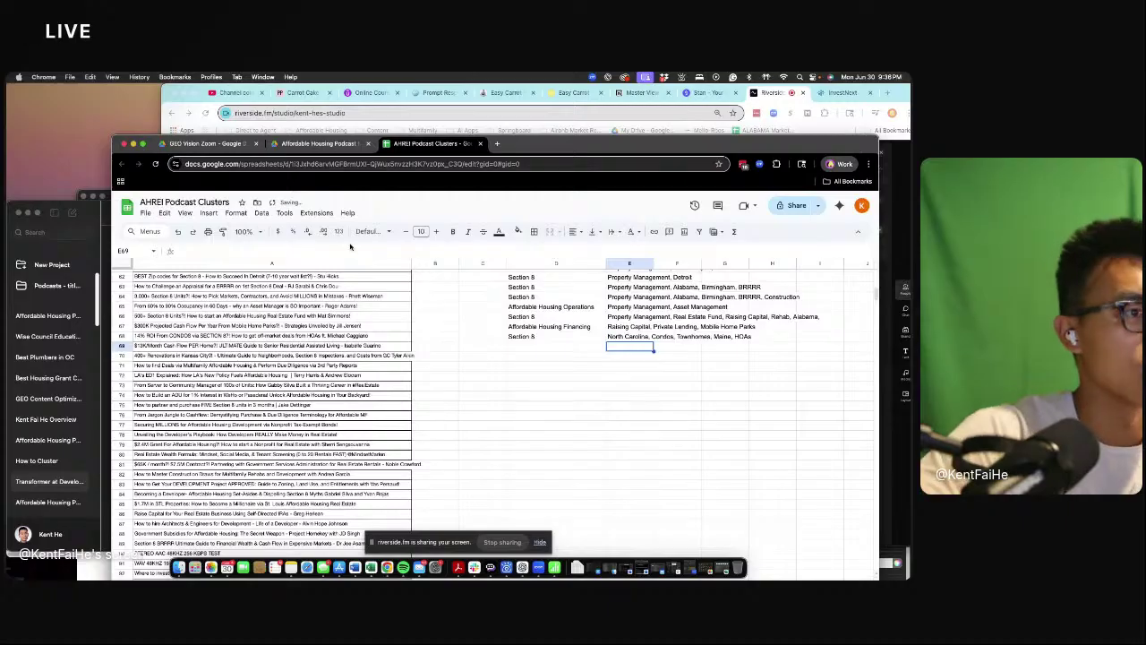
- Copy the Affordable Housing Operations cluster from row 65 to the senior residential assisted living episode in row 69
left_click(546, 346)
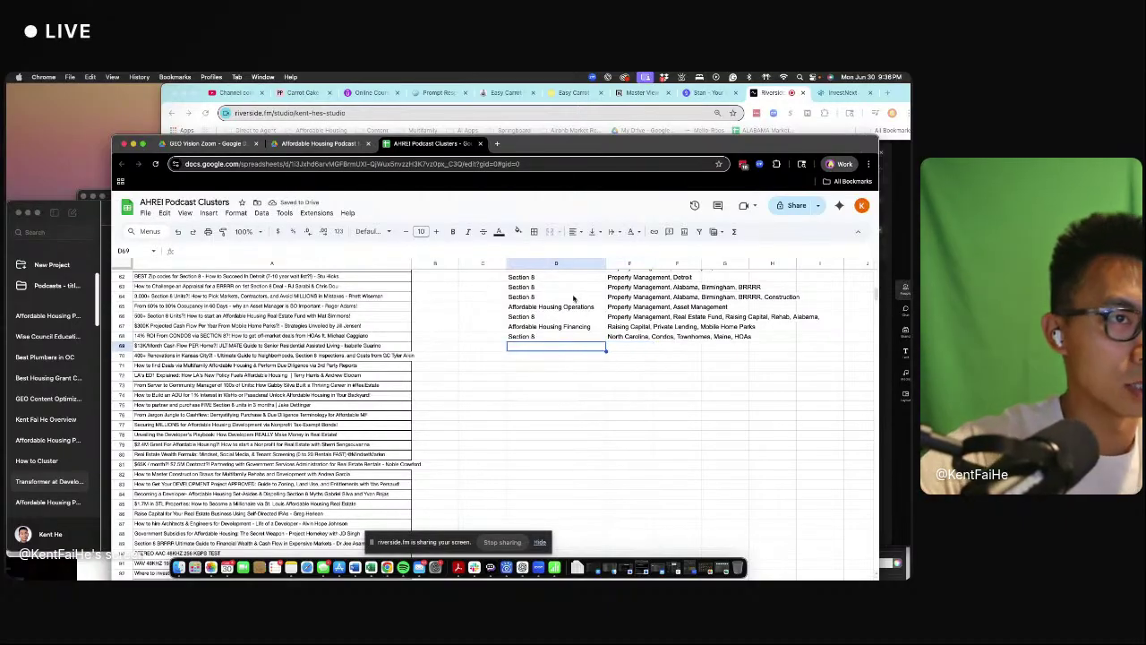
left_click(573, 308)
key("ctrl+c")
left_click(562, 347)
key("ctrl+v")
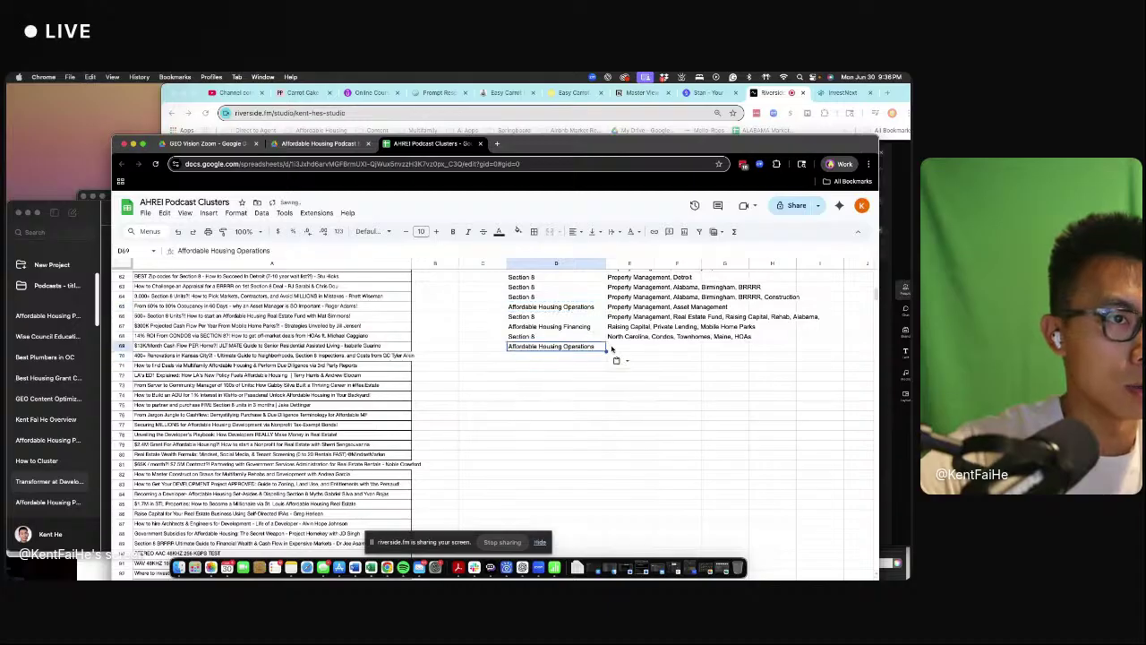
- Enter the keywords "Senior Living, Residential Assisted Living" for the senior residential assisted living episode in row 69
left_click(614, 347)
type("Senior Living")
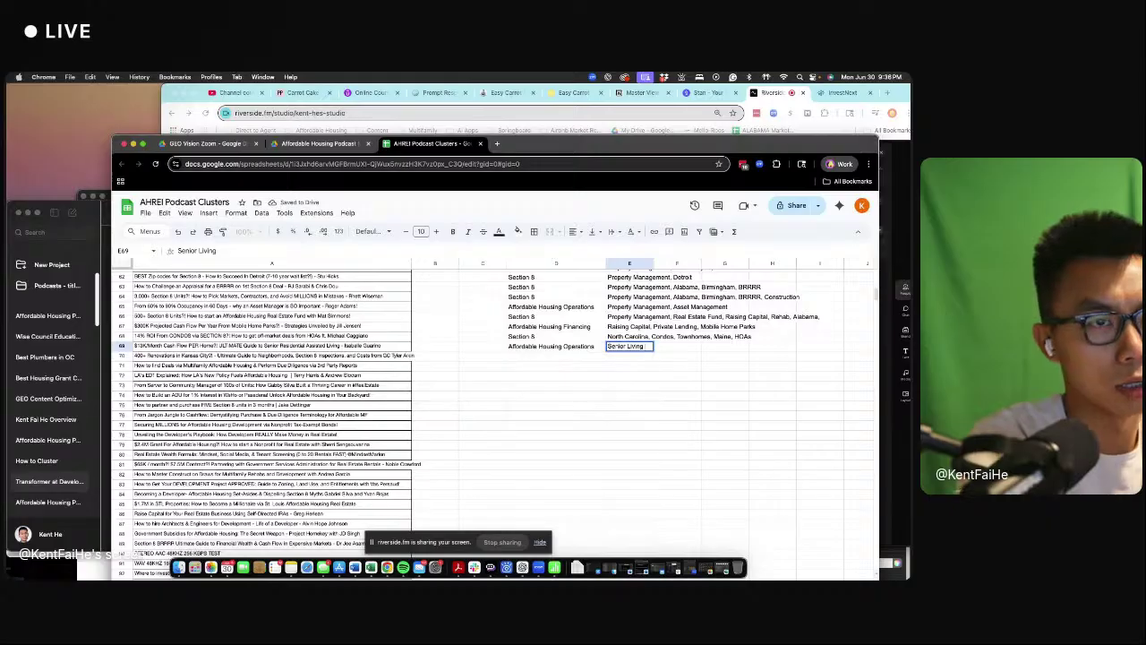
type(" O")
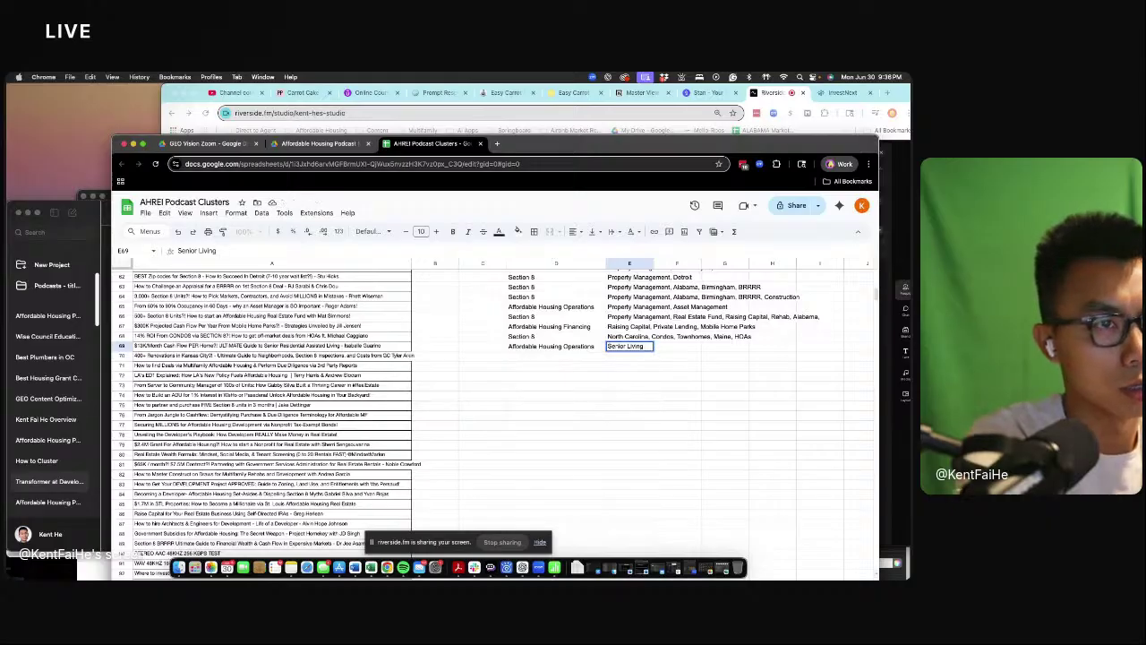
type(" REsid")
key("BackSpace")
key("BackSpace")
key("BackSpace")
type("Residential A")
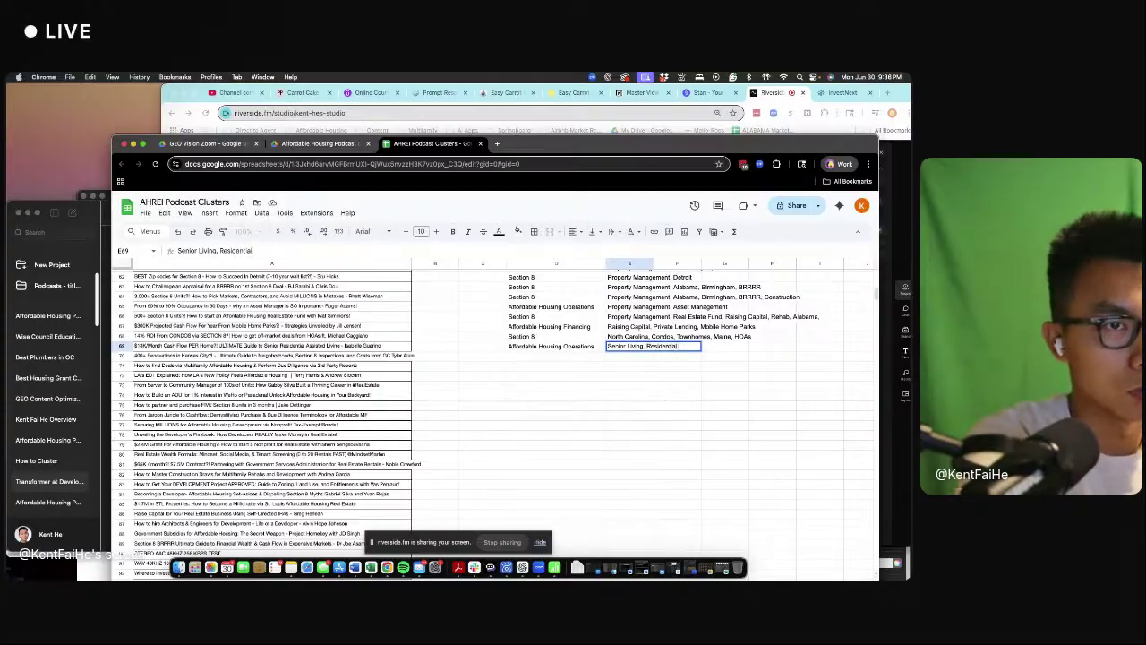
type("ssisted Living,")
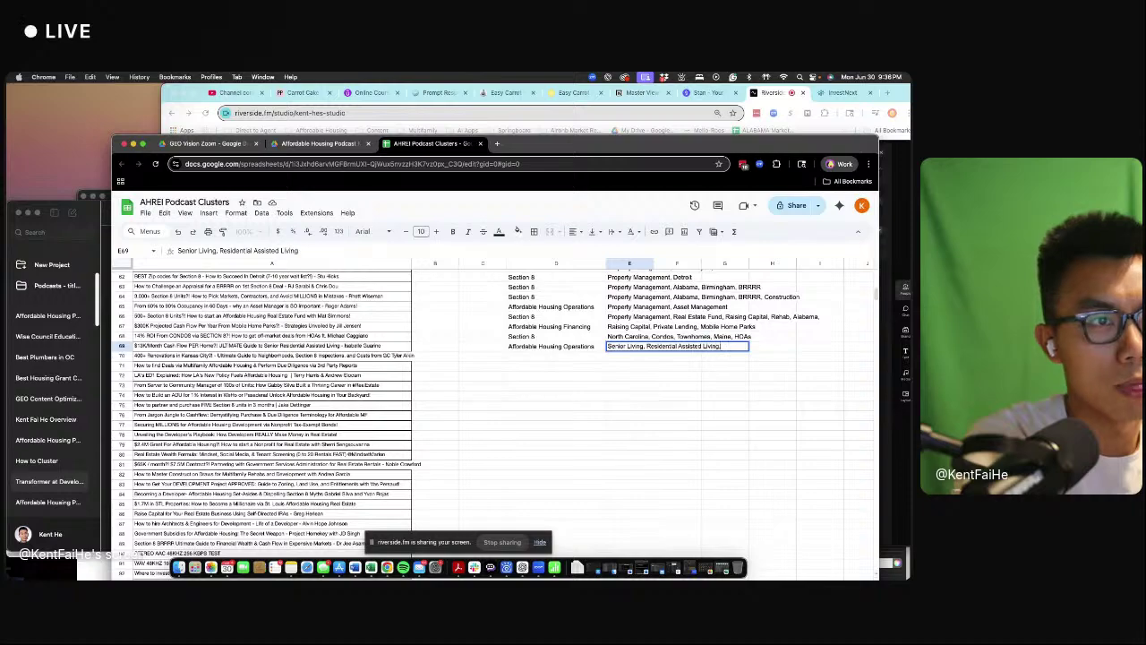
key("BackSpace")
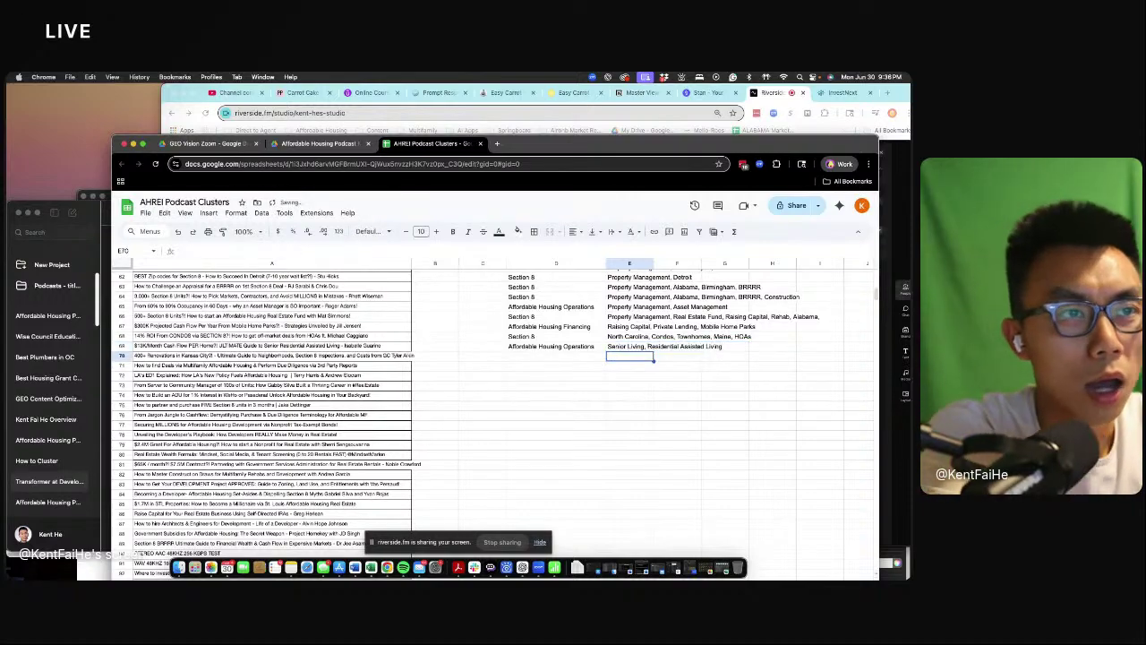
- Change the cluster of the senior assisted living episode in row 69 to "Coliving"
key("shift+Tab")
type("Coliving")
key("Return")
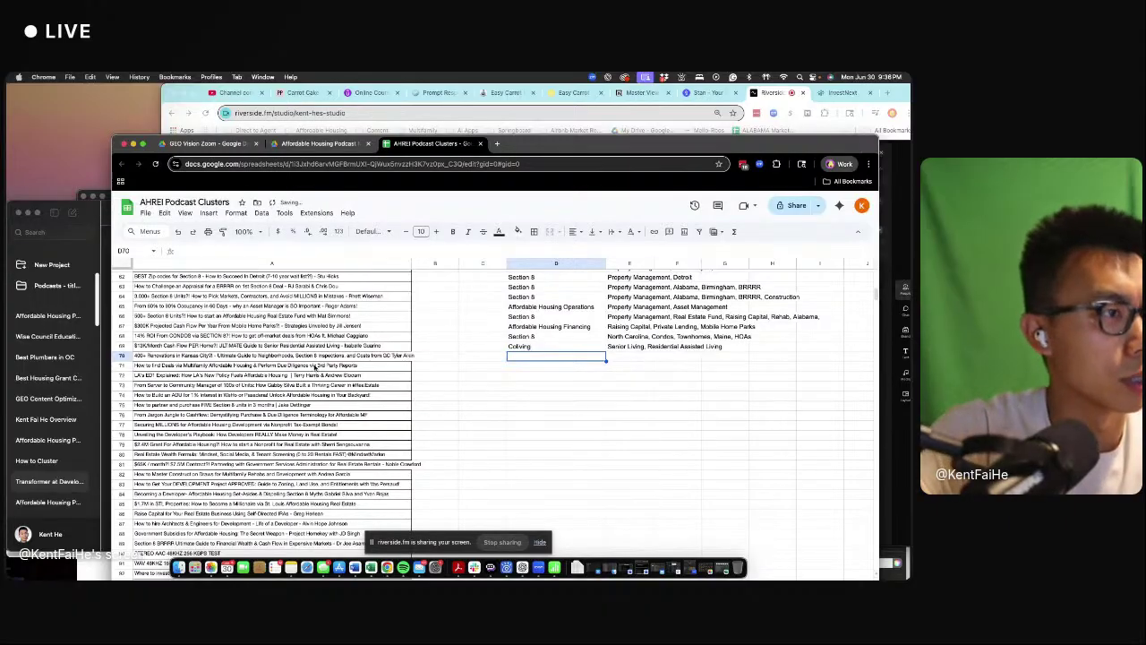
- Copy the Section 8 cluster from row 68 to the Kansas City renovations episode in row 70
left_click(315, 360)
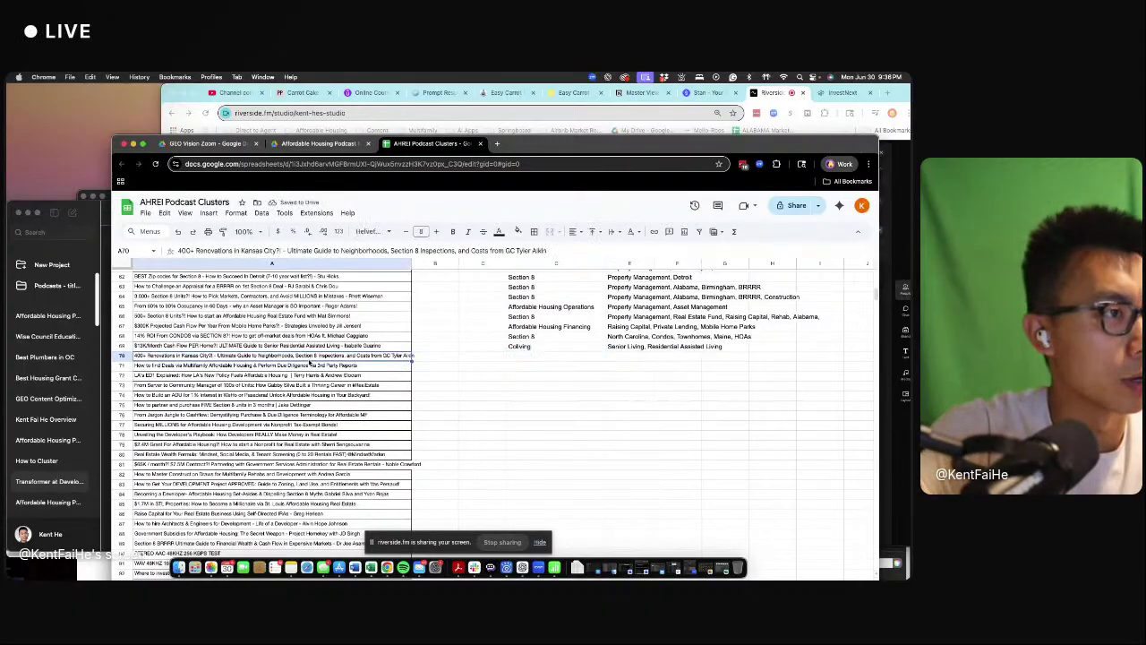
left_click(541, 336)
key("ctrl+c")
left_click(542, 355)
key("ctrl+v")
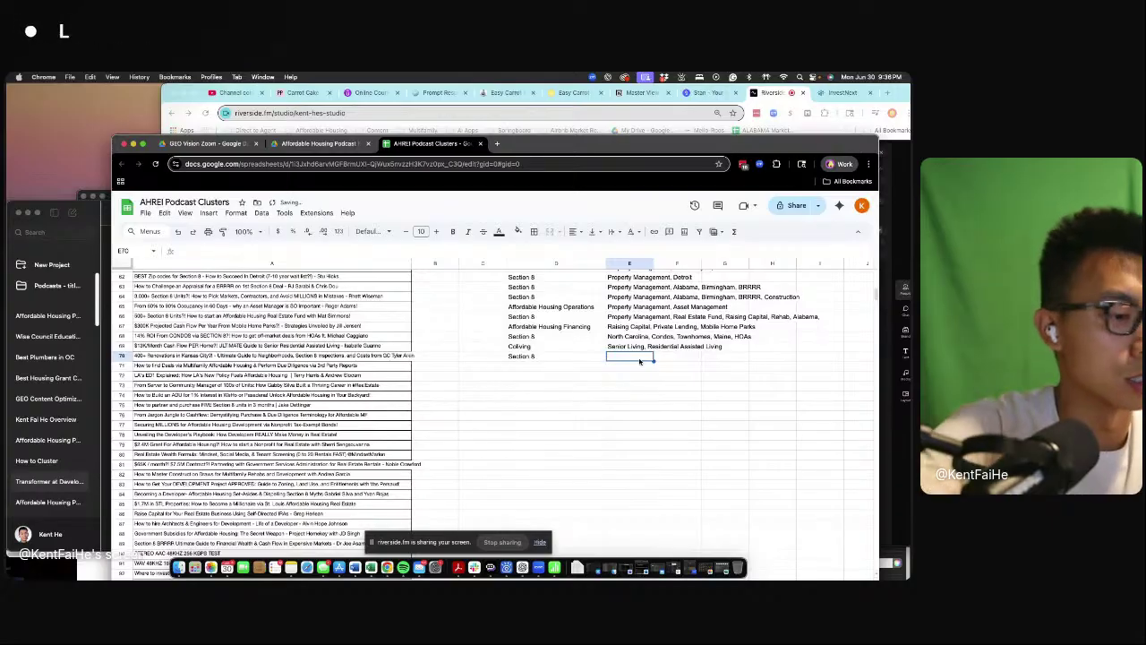
- Enter the keywords "Rehab, Construction, Kansas City, Property Management" for the Kansas City episode in row 70
type("Rehab, Constru")
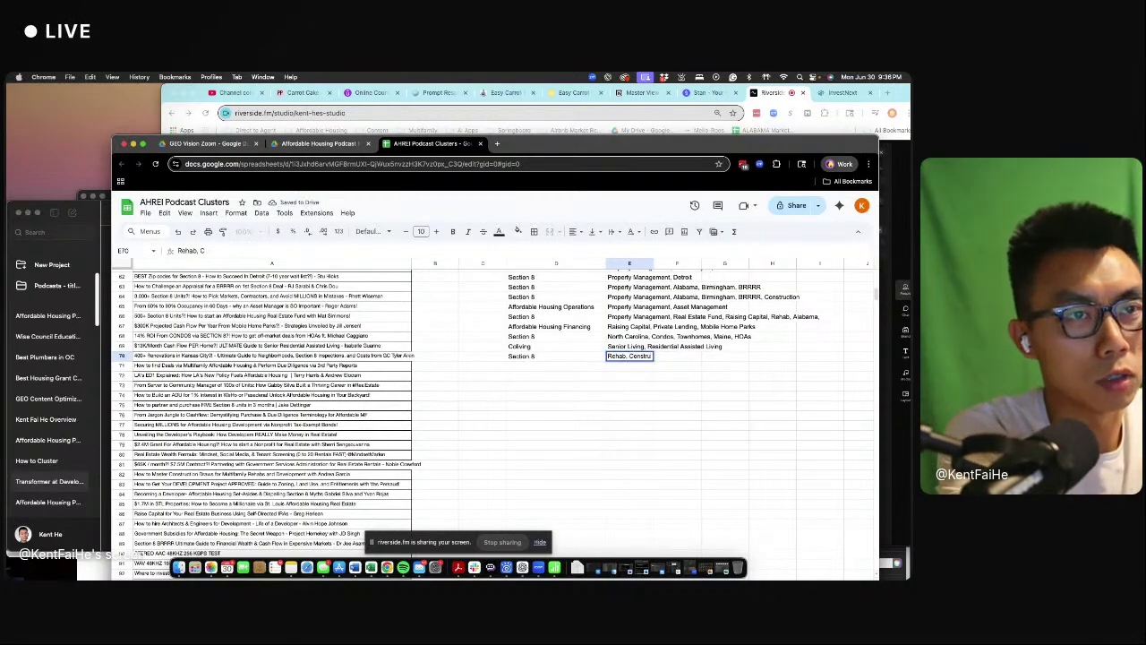
type("ction, Kansas")
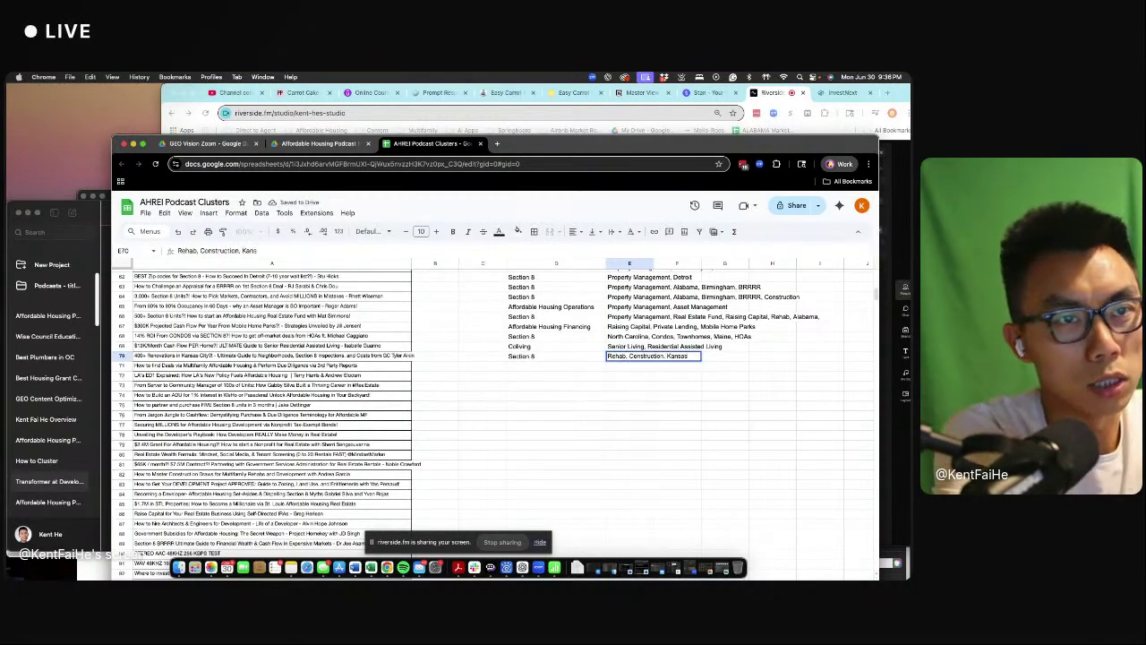
type(" SCity, Propo")
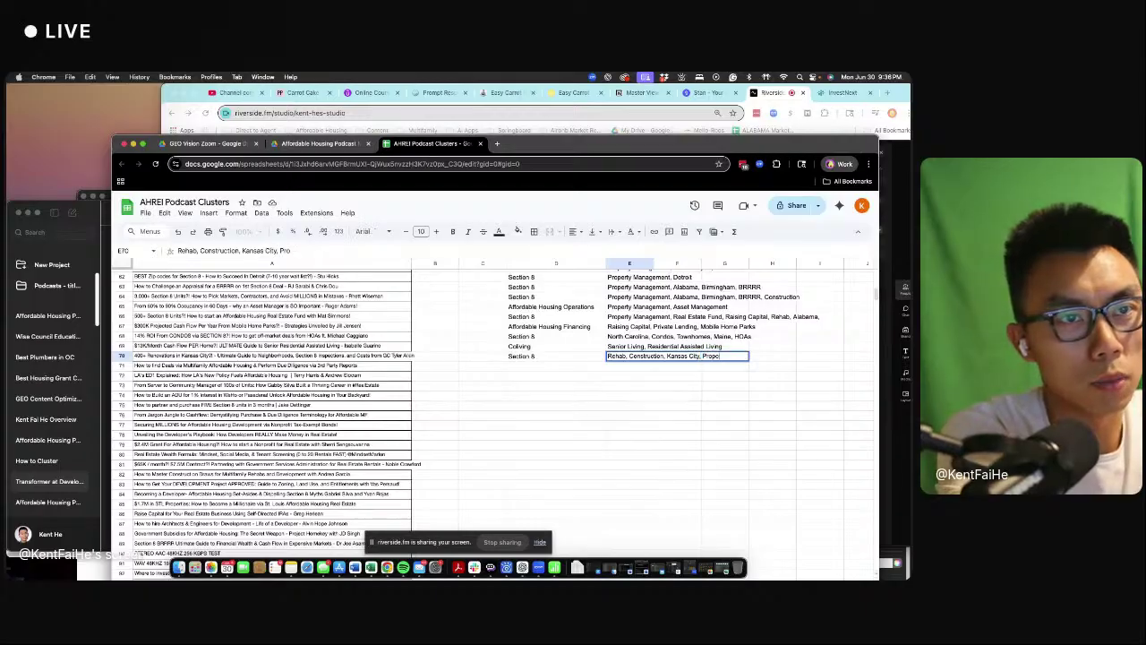
key("BackSpace")
type("erty Management")
key("Return")
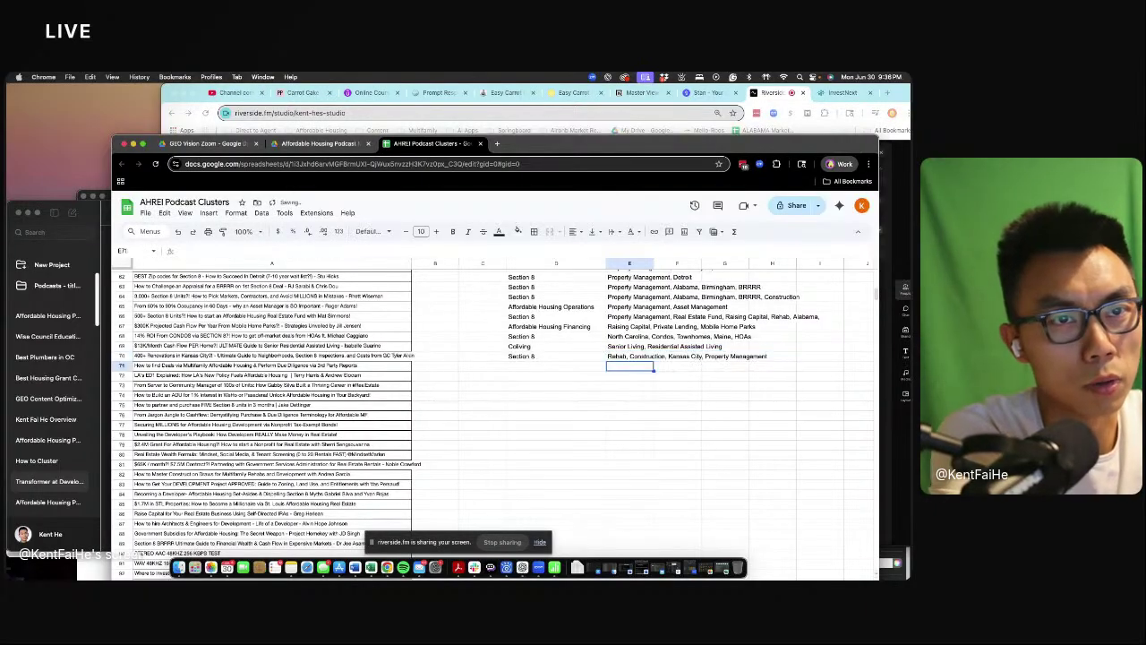
- Assign the multifamily due diligence episode in row 71 the cluster "Affordable Housing Multifamily" and the keyword "Multifamily underwriting"
key("Left")
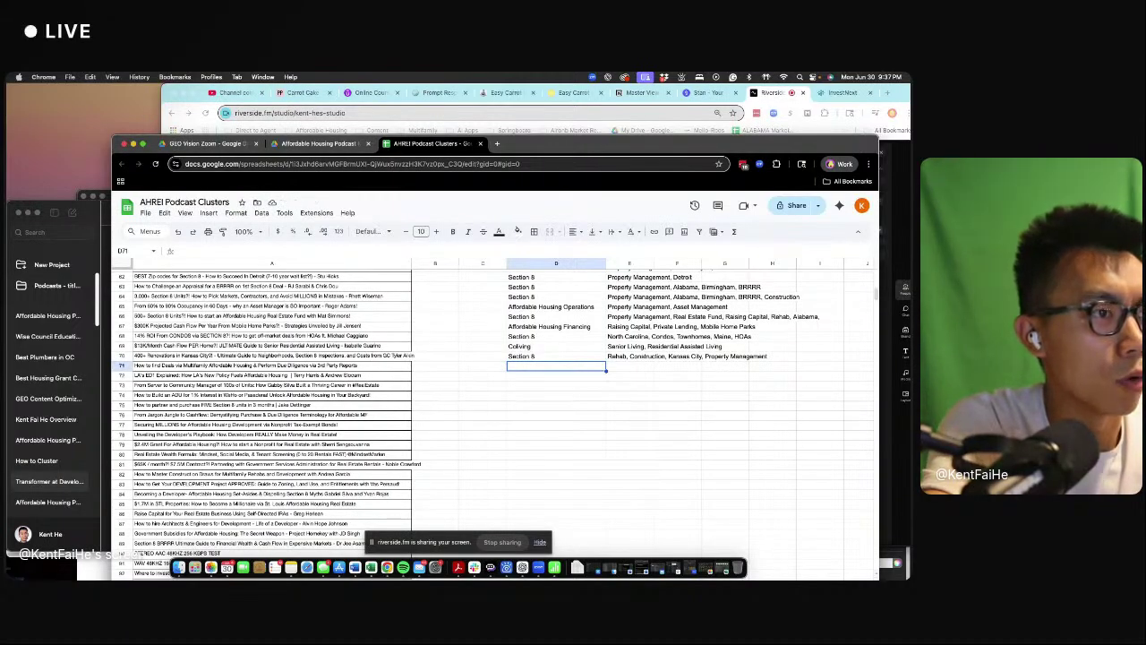
type("AF")
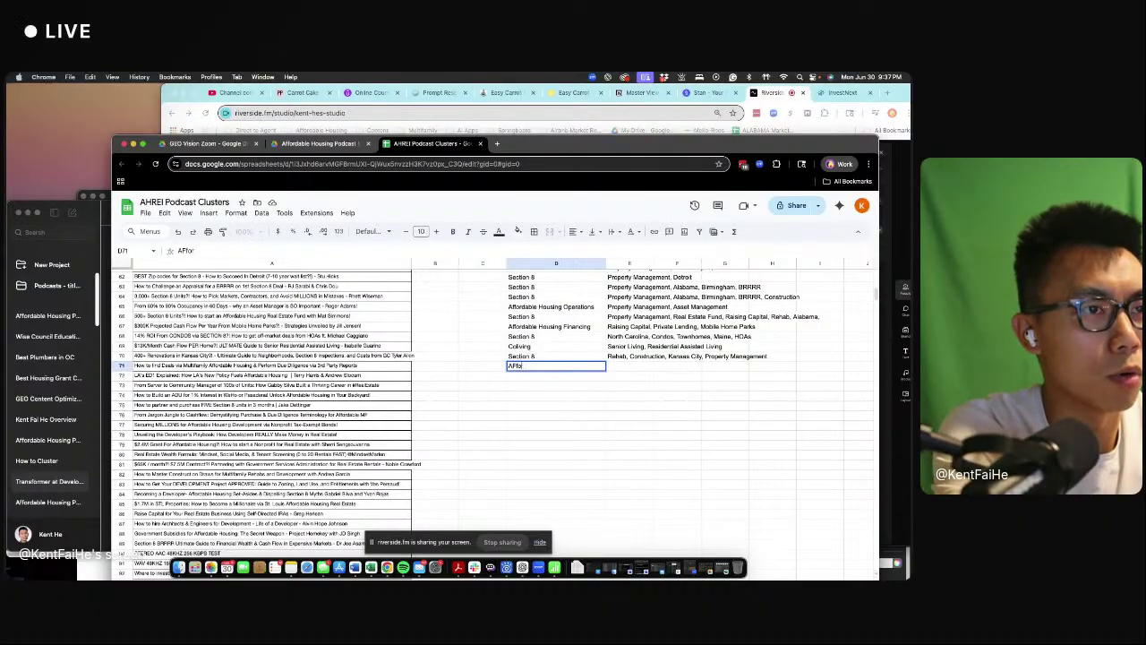
type("fordable Housing Multifamily")
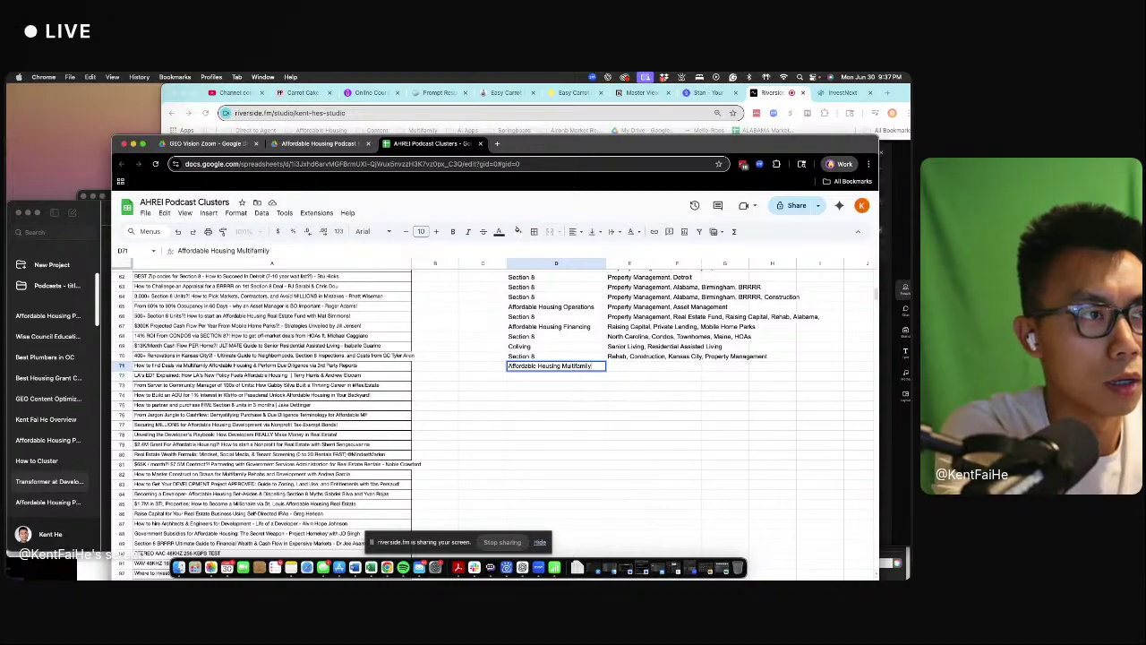
key("Tab")
type("C")
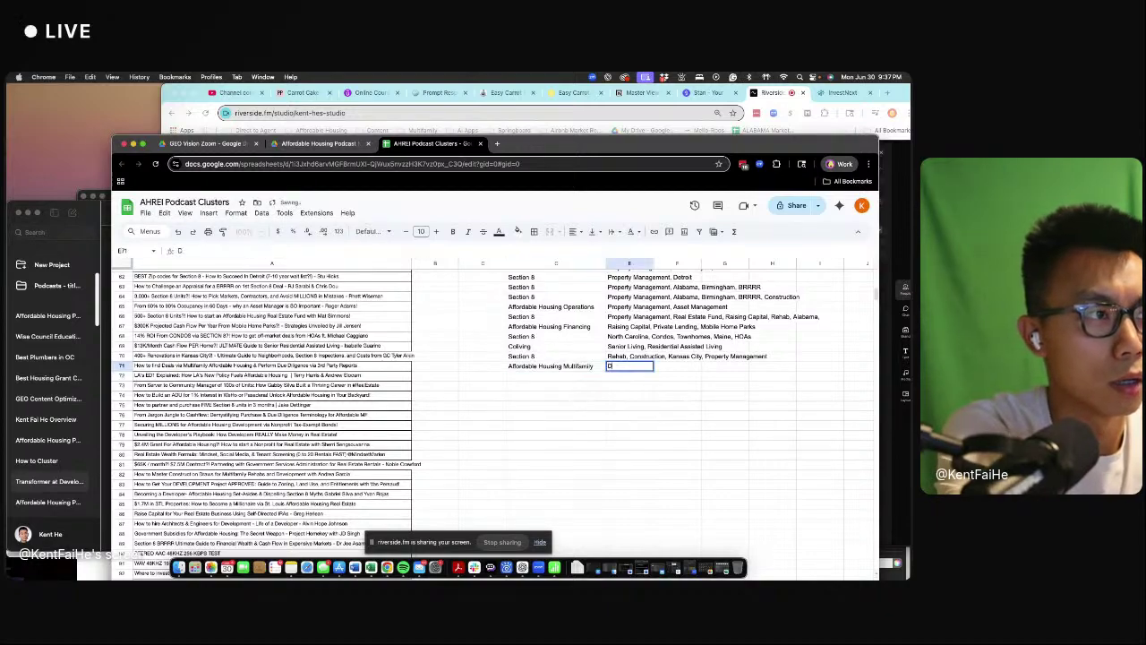
type("Multifamily underwriting")
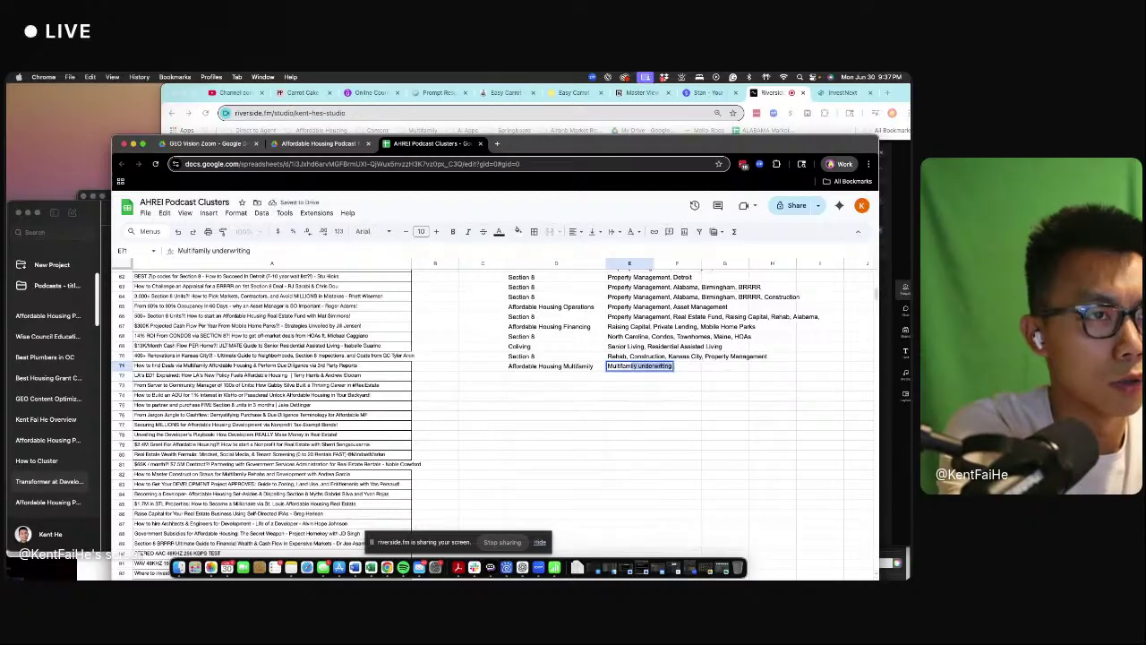
key("Tab")
key("Left")
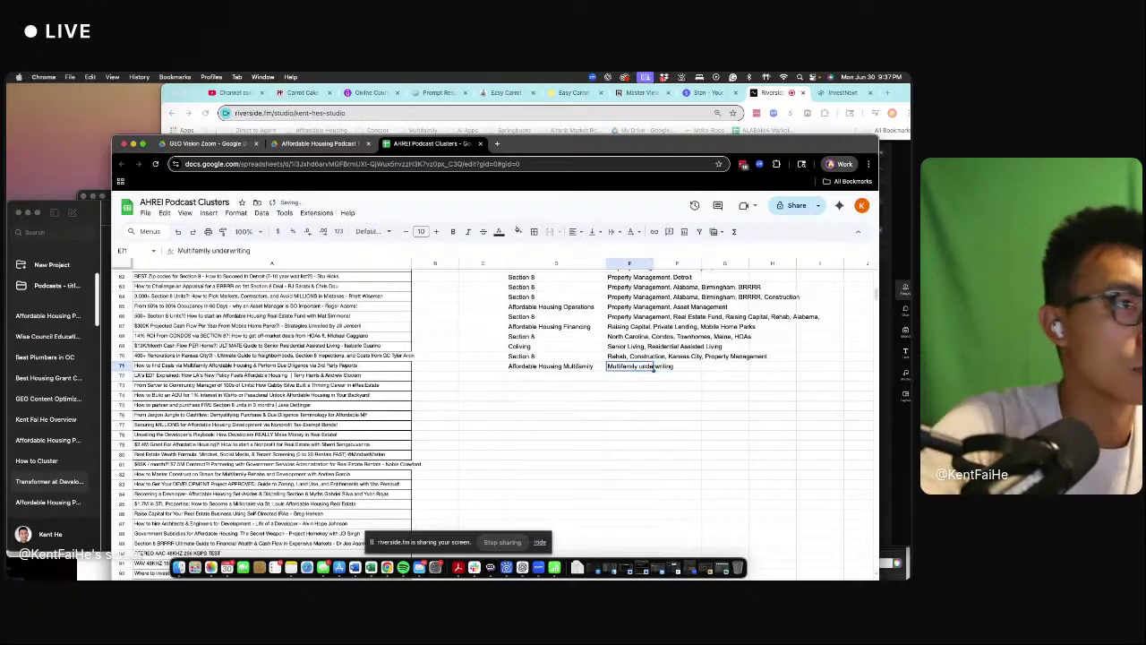
- Append "due diligence, 3rd party reports, third party reports, multifamily value-add" to the row 71 keywords
key("Return")
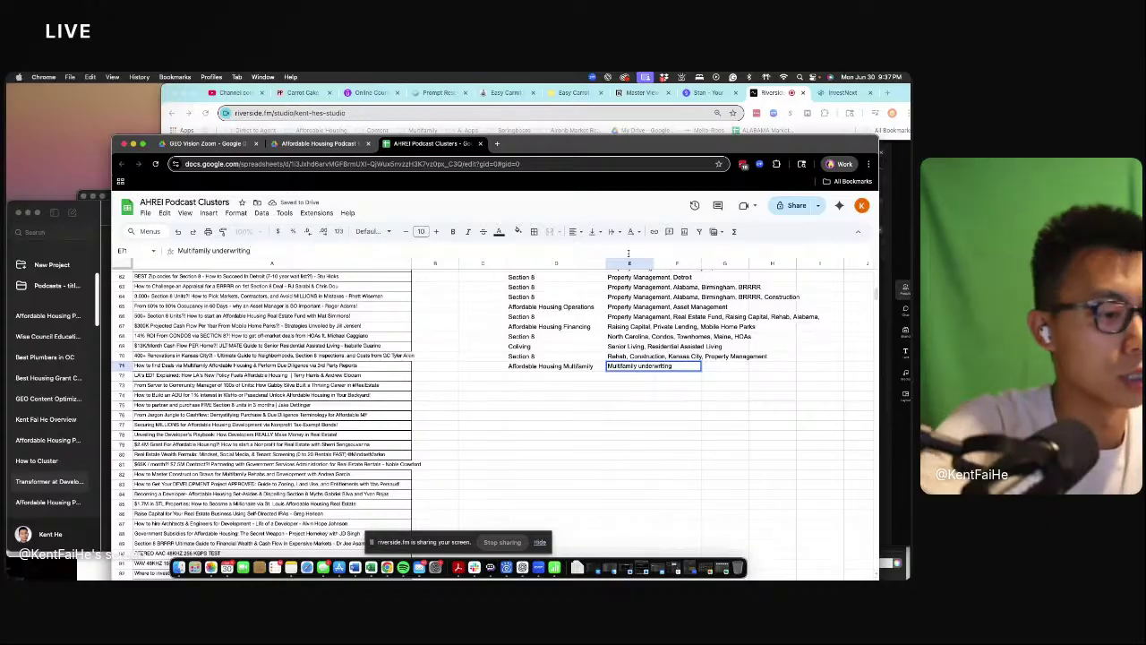
type(", due diligence, 3rd pa")
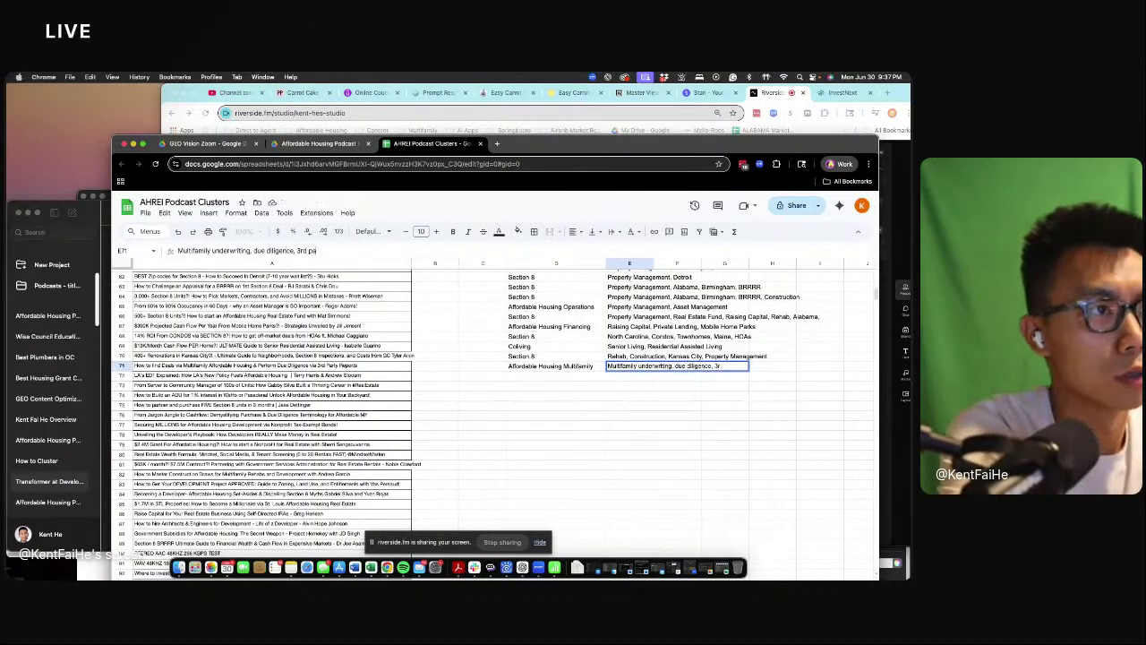
type("rty reports, t")
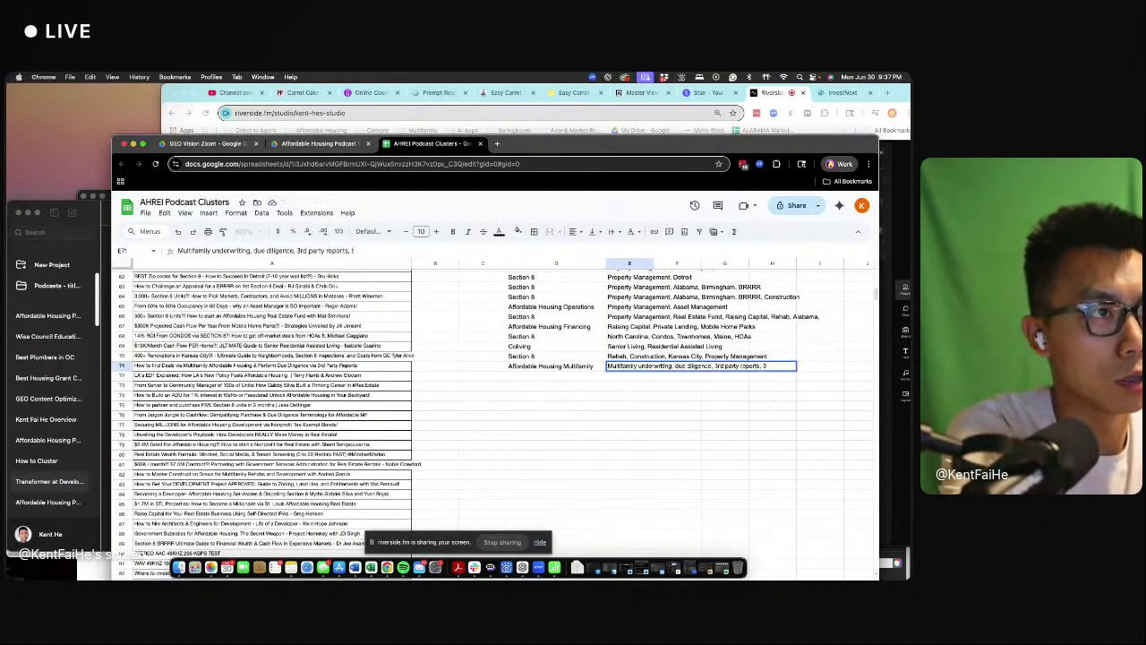
type("hird praarty reports")
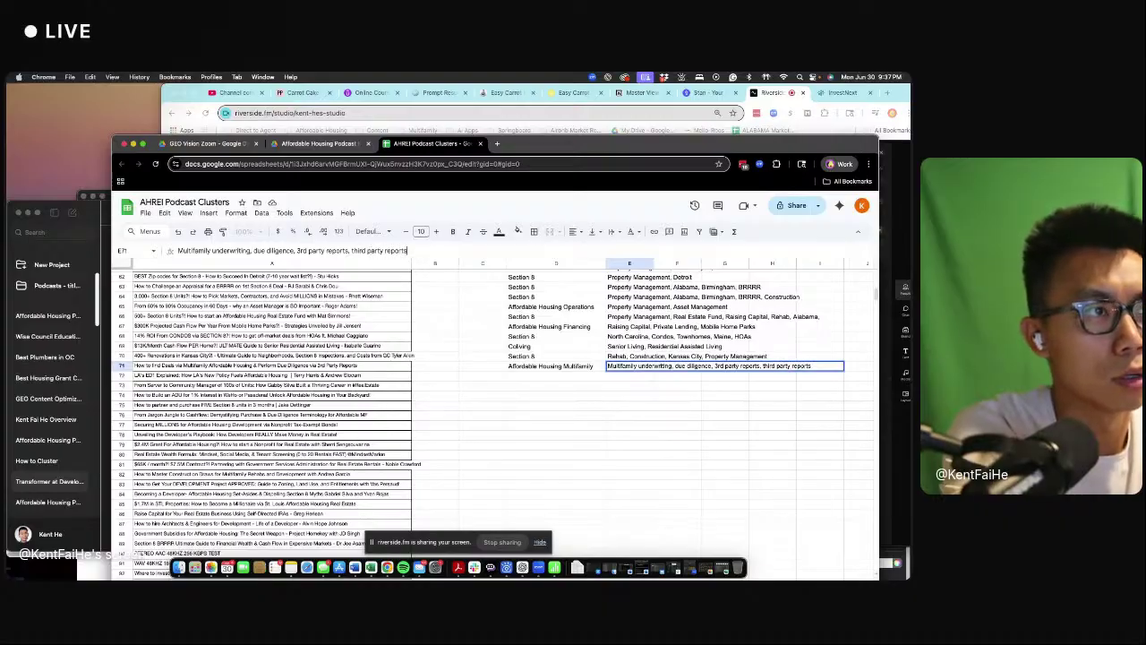
type(", value")
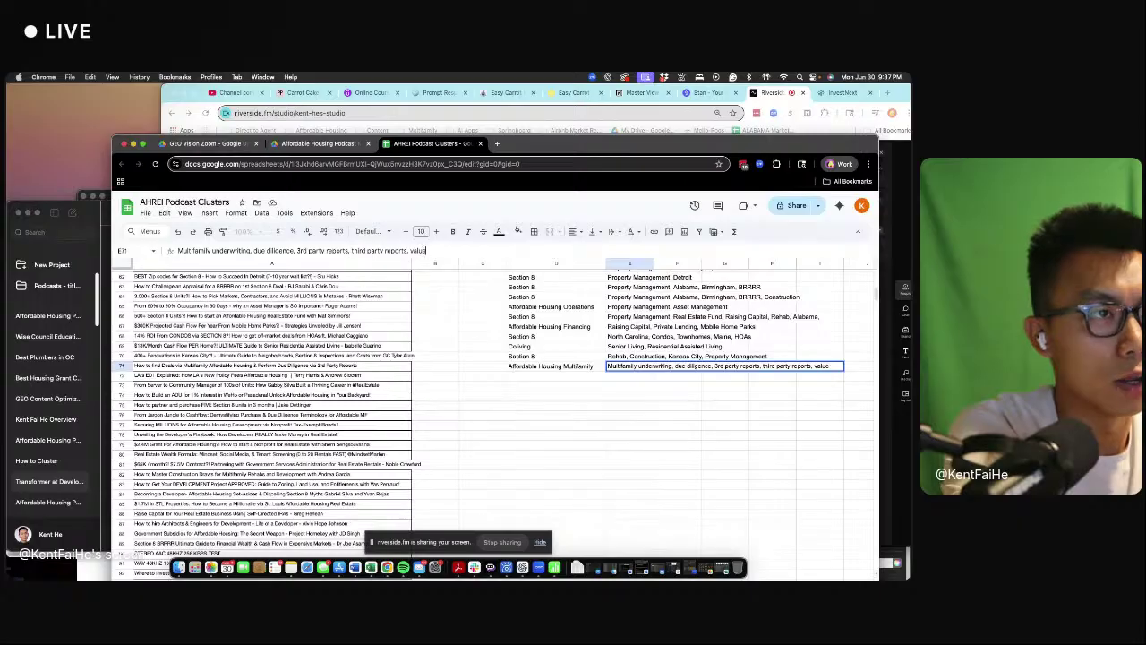
key("BackSpace")
key("BackSpace")
key("BackSpace")
key("BackSpace")
key("BackSpace")
type("mul")
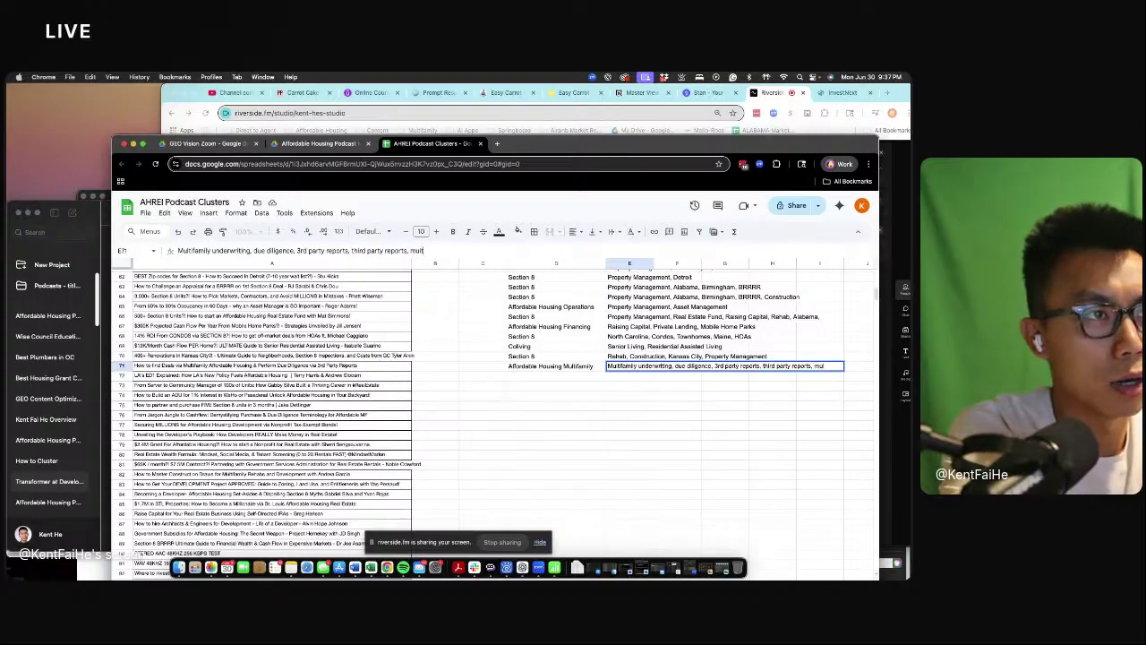
type("tifamily value-add")
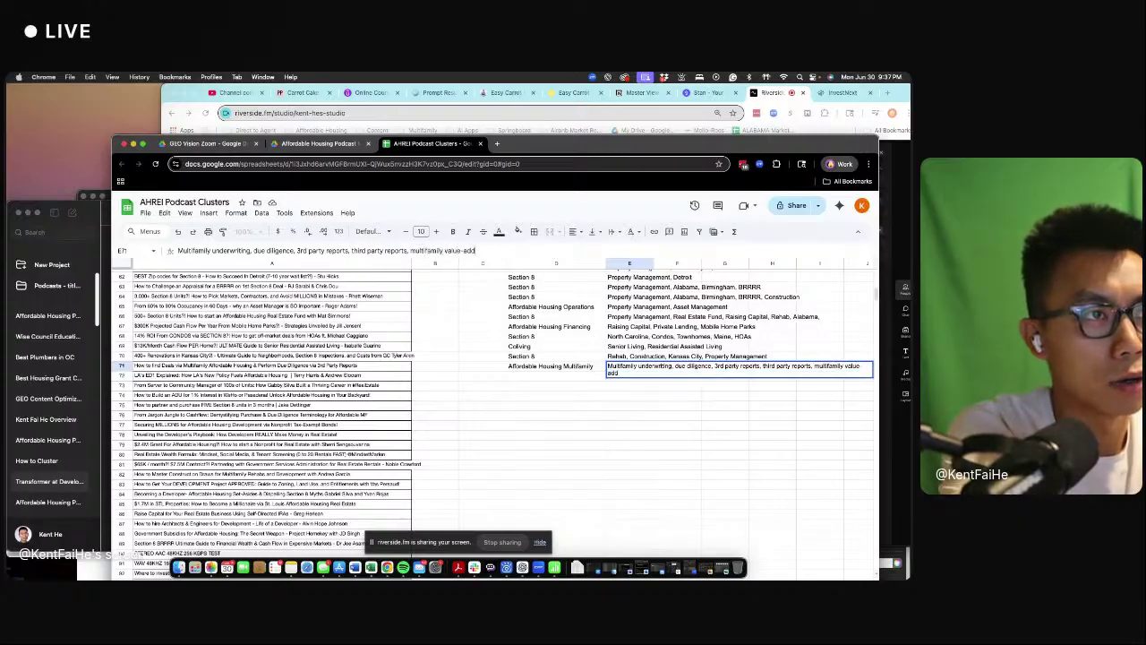
key("Return")
- Copy the Affordable Housing Multifamily cluster from row 71 to the LA ED1 policy episode in row 72
key("Up")
key("Left")
key("Down")
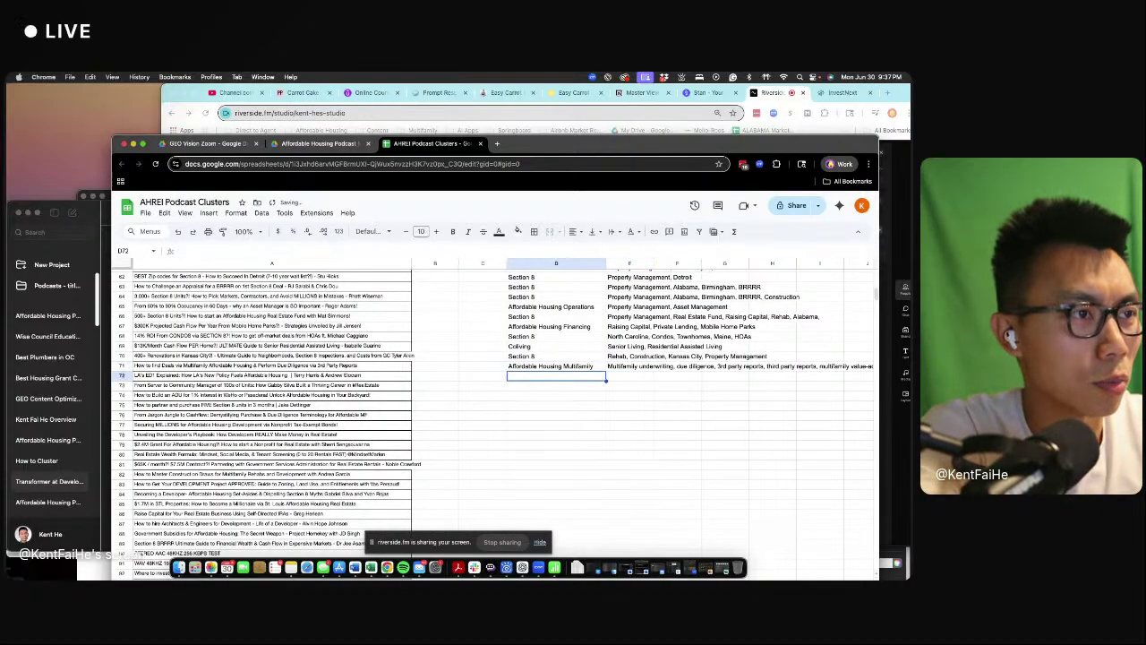
key("Up")
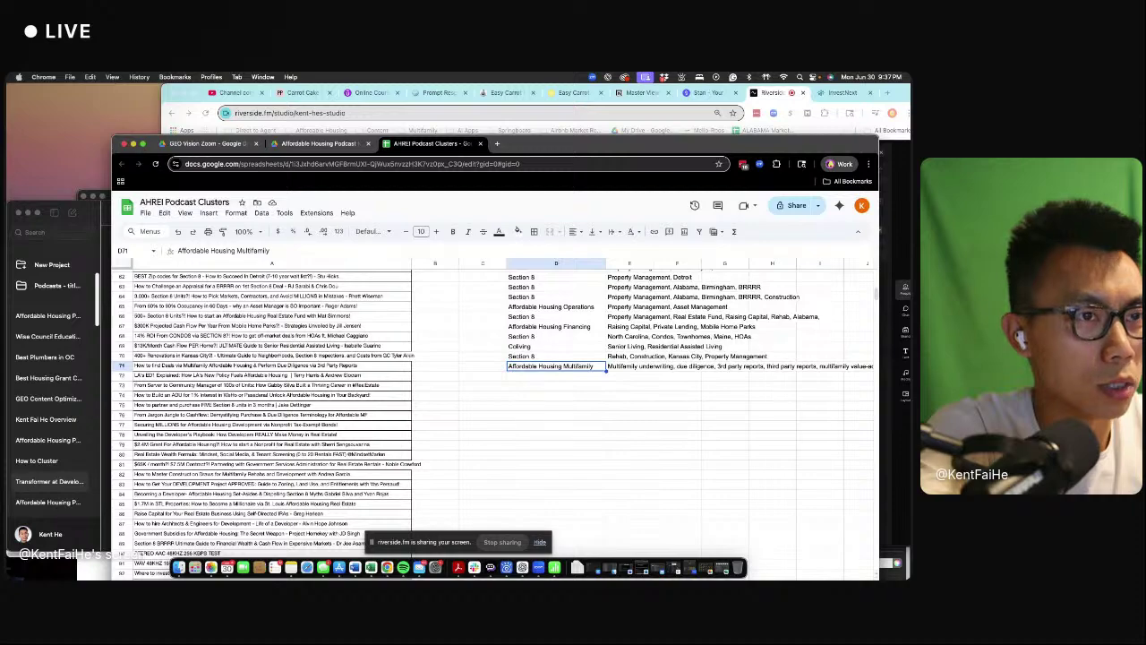
key("ctrl+c")
key("Down")
key("ctrl+v")
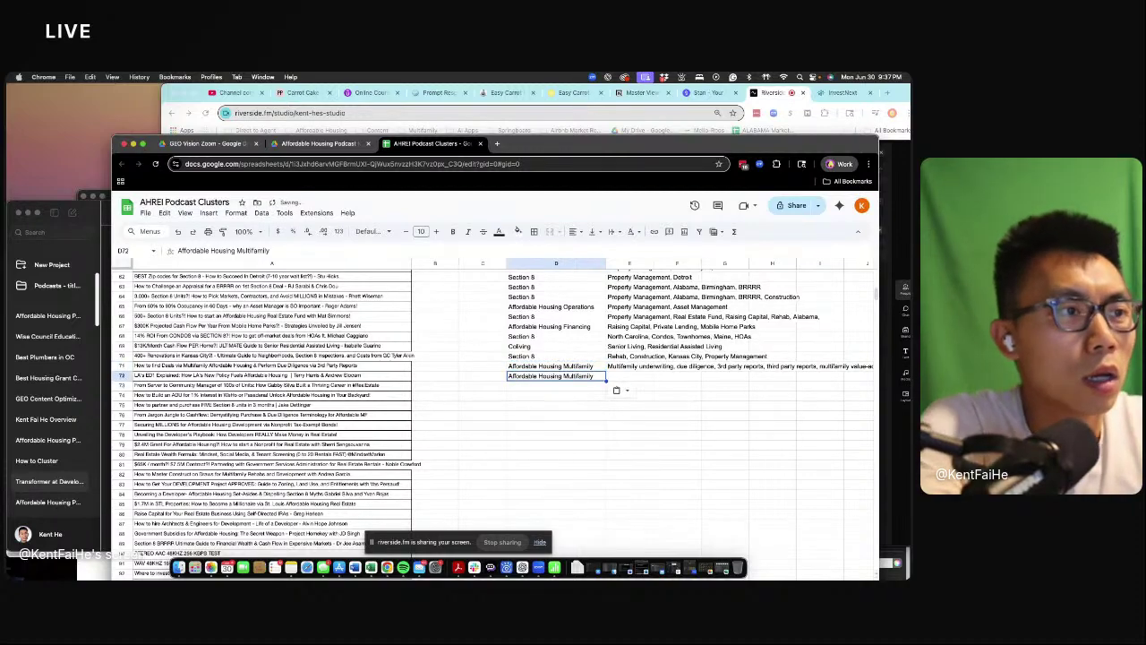
- Enter the keywords "Government Policy, multifamily underwriting, due diligence, zoning, entitlements" for the LA ED1 policy episode in row 72
key("Right")
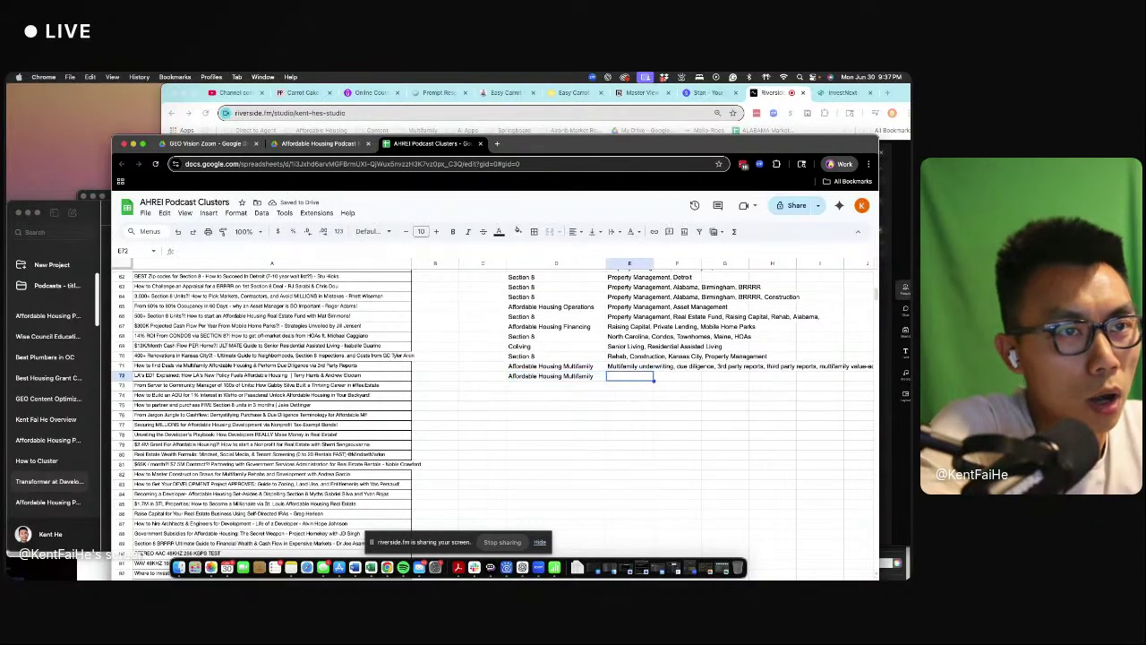
type("Government")
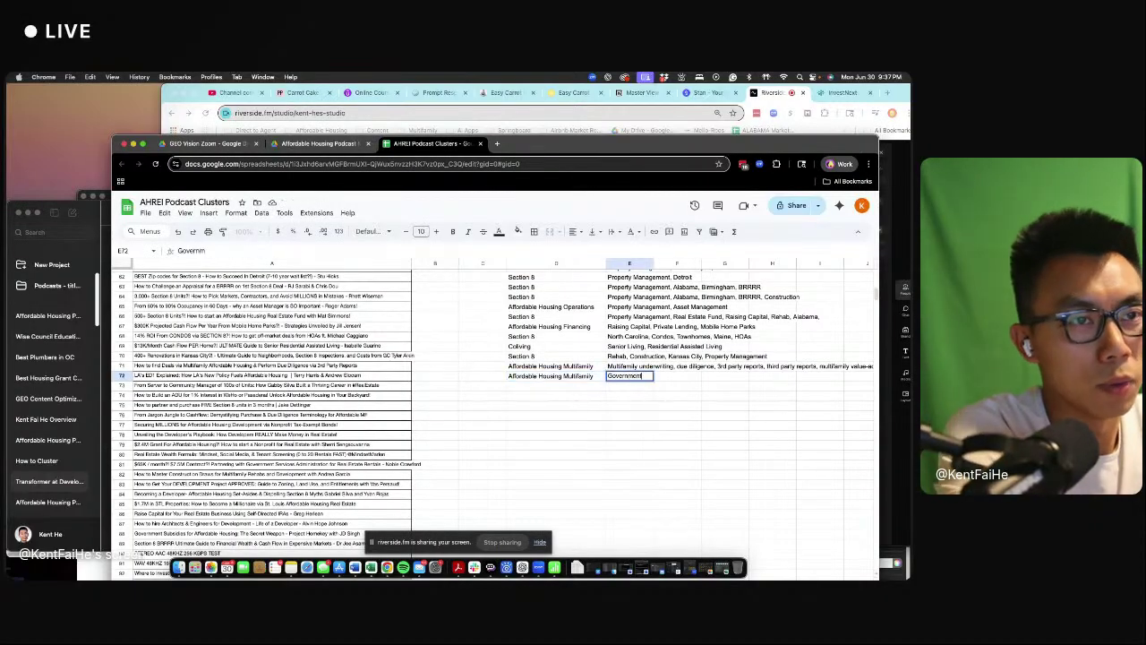
type(" Policy,")
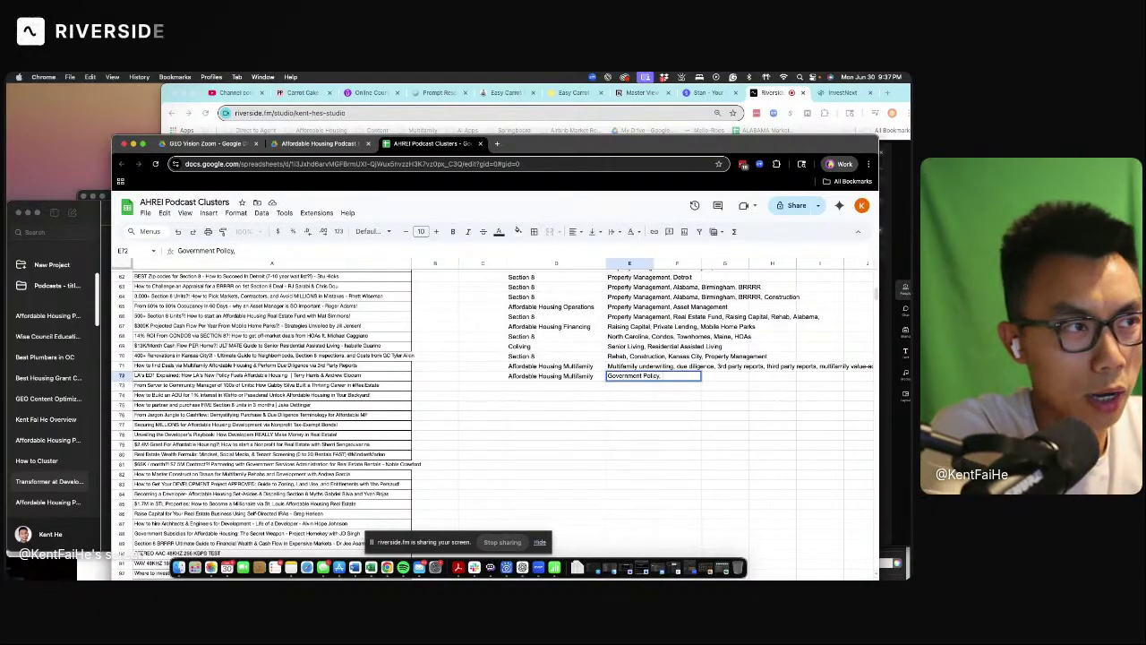
type(" m")
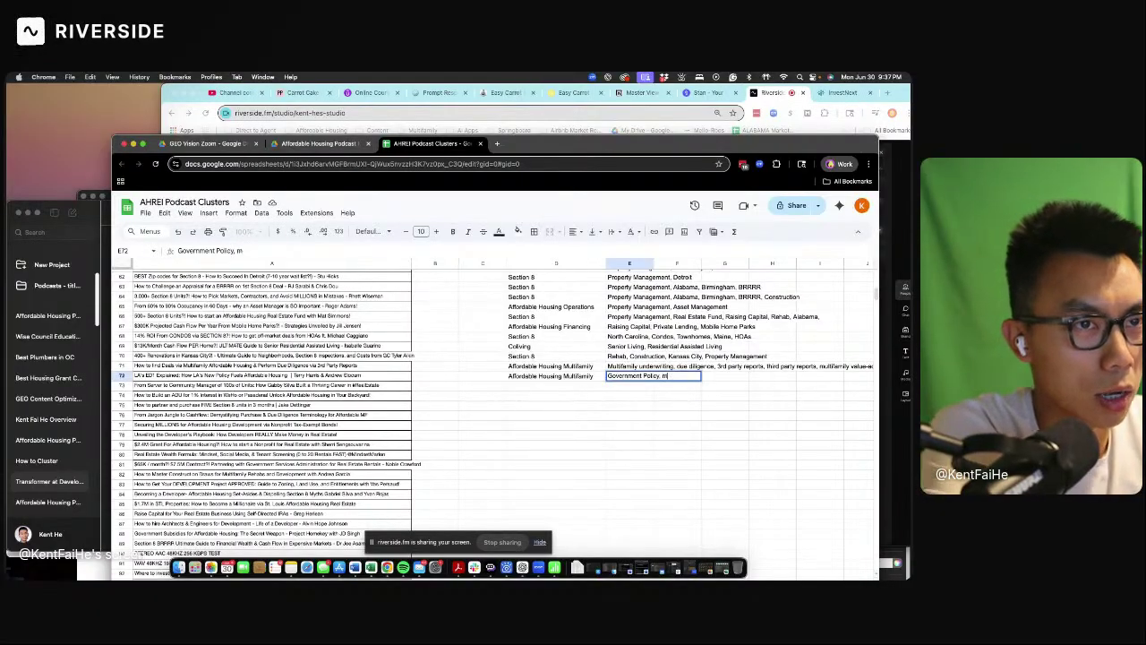
type("ultifamily underwri")
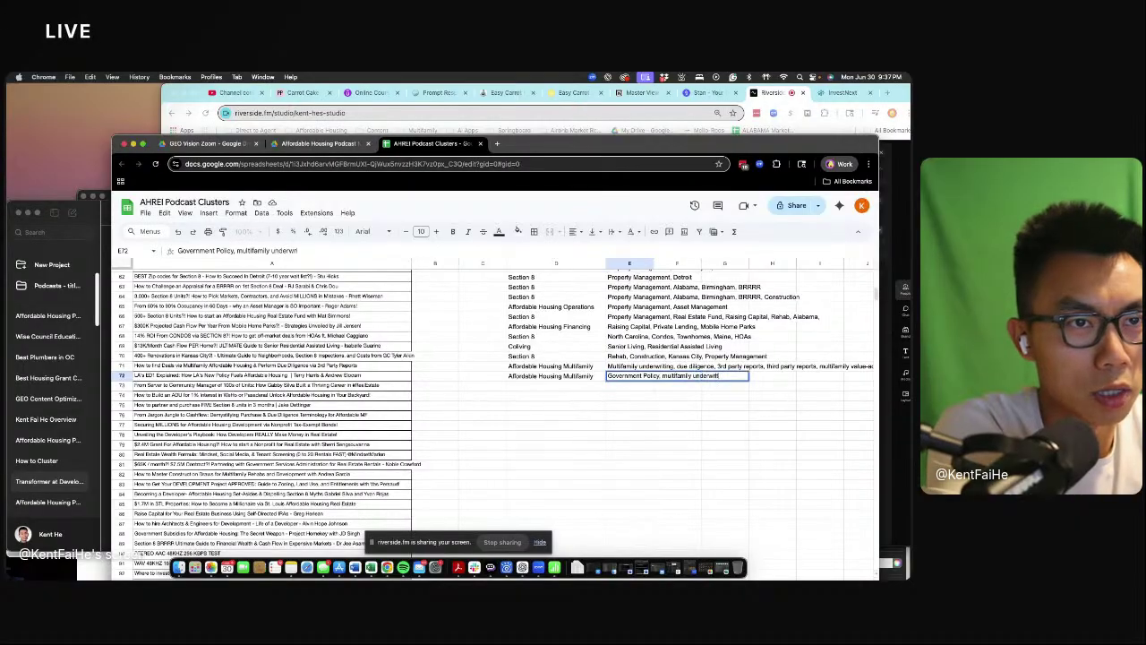
type("ting, due diligence,")
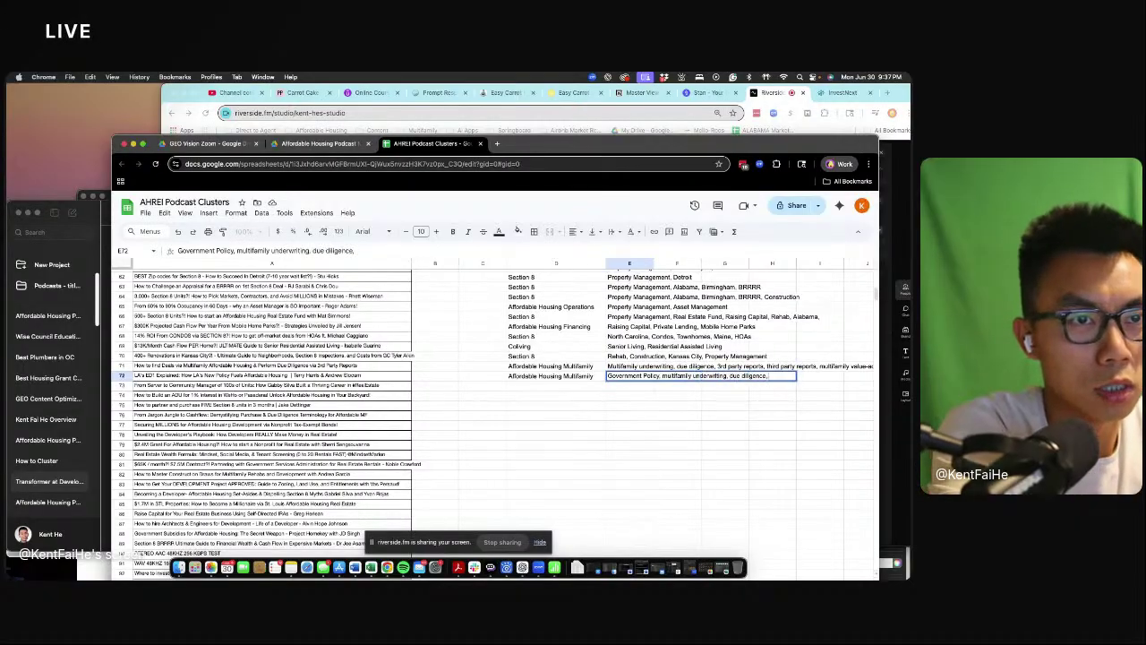
type(" zoning, entitlements")
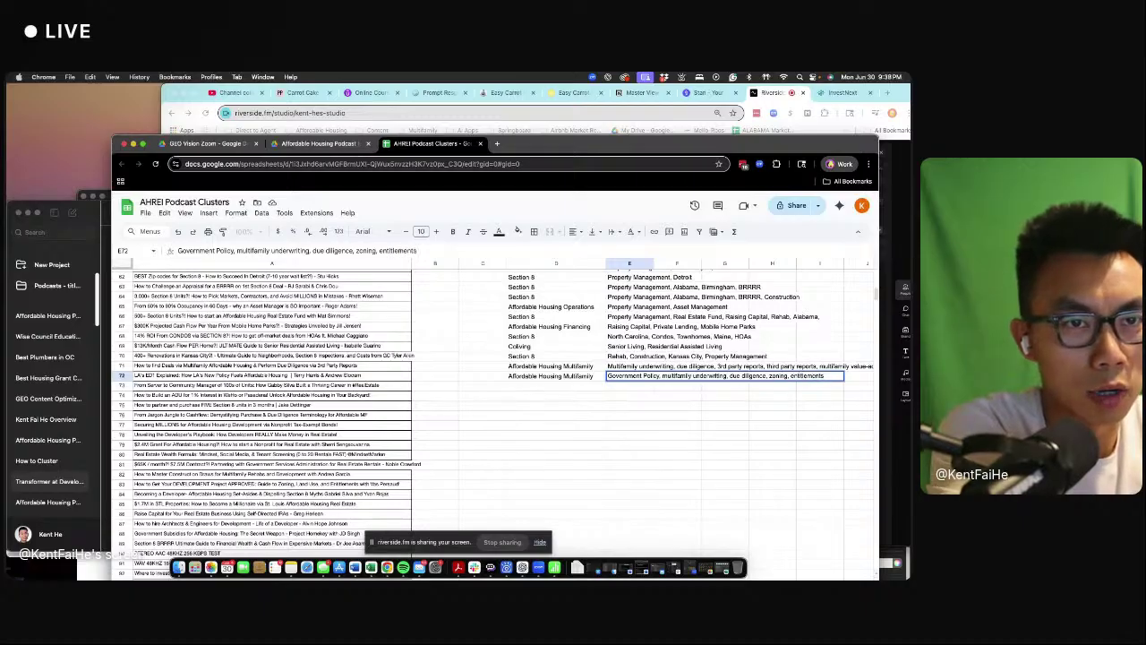
key("Return")
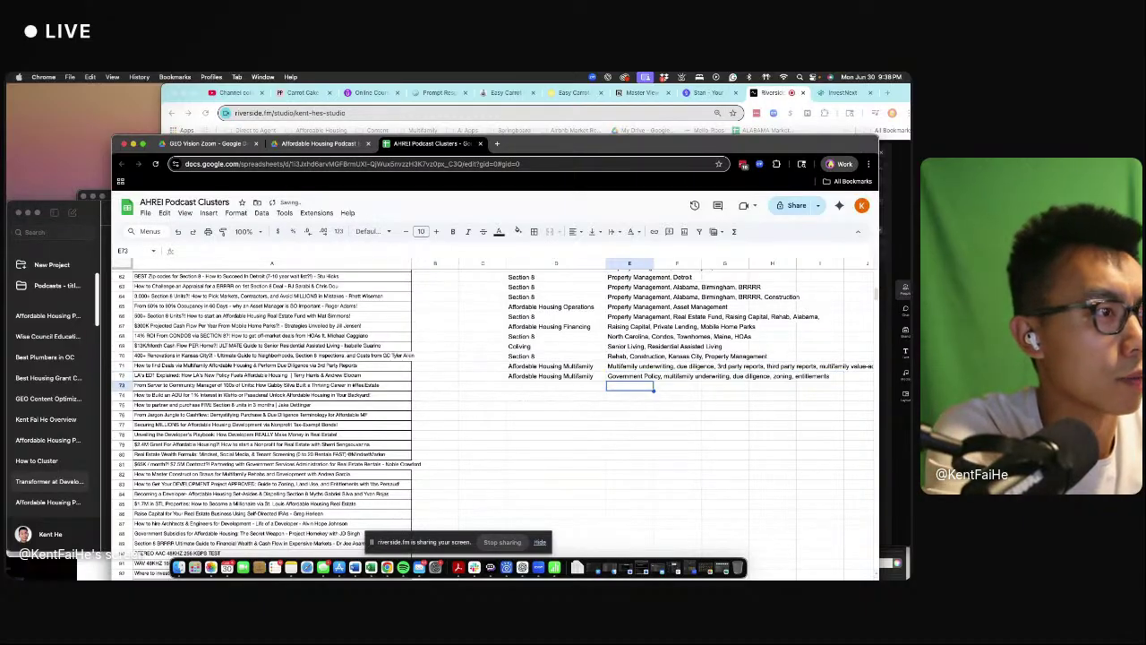
- Copy the Affordable Housing Operations cluster and its keywords from row 65 to the community manager episode in row 73
key("Left")
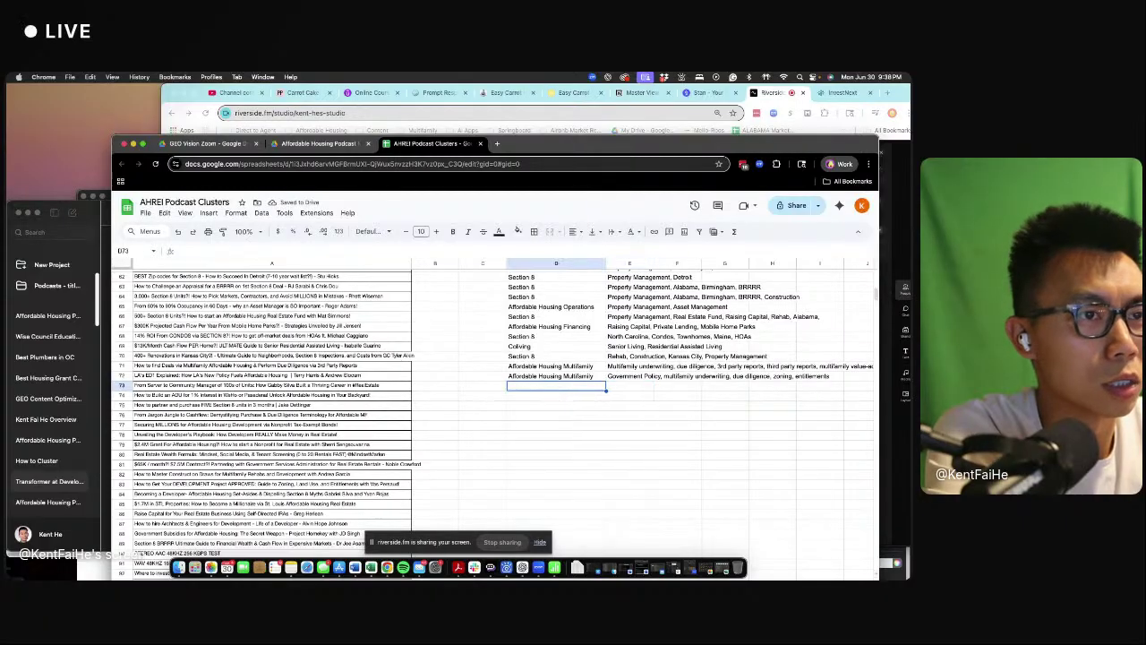
key("Up")
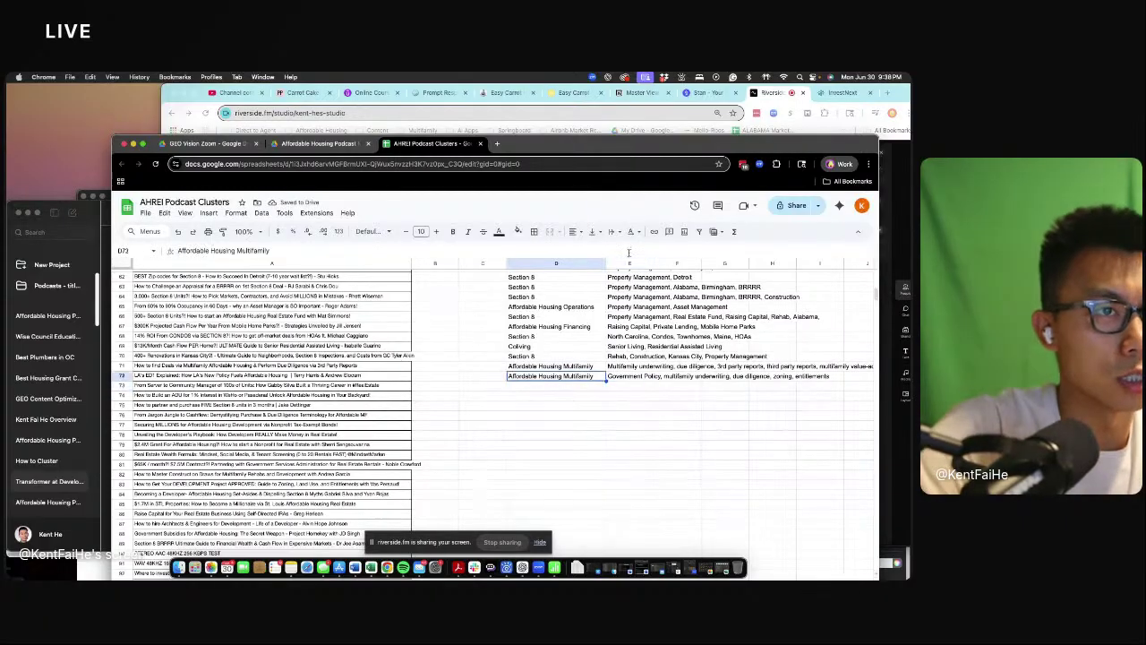
left_click_drag(551, 306, 644, 316)
key("ctrl+c")
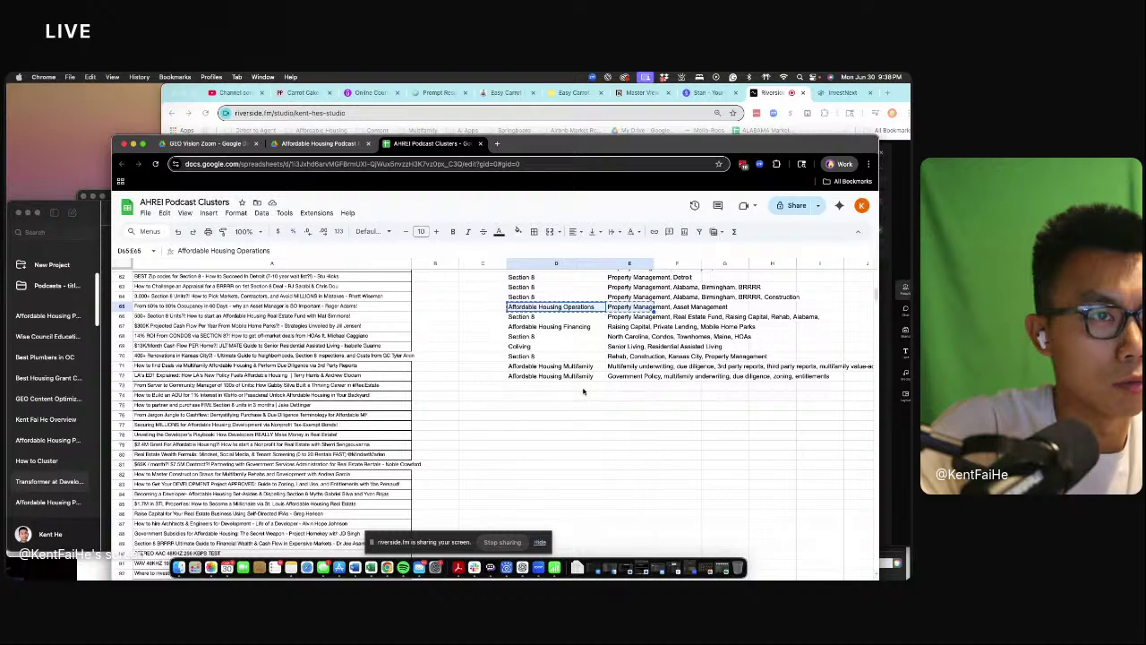
left_click(587, 386)
key("ctrl+v")
- Copy the ADUs cluster and its Entitlements keyword from row 4 to the ADU building episode in row 74
left_click(533, 399)
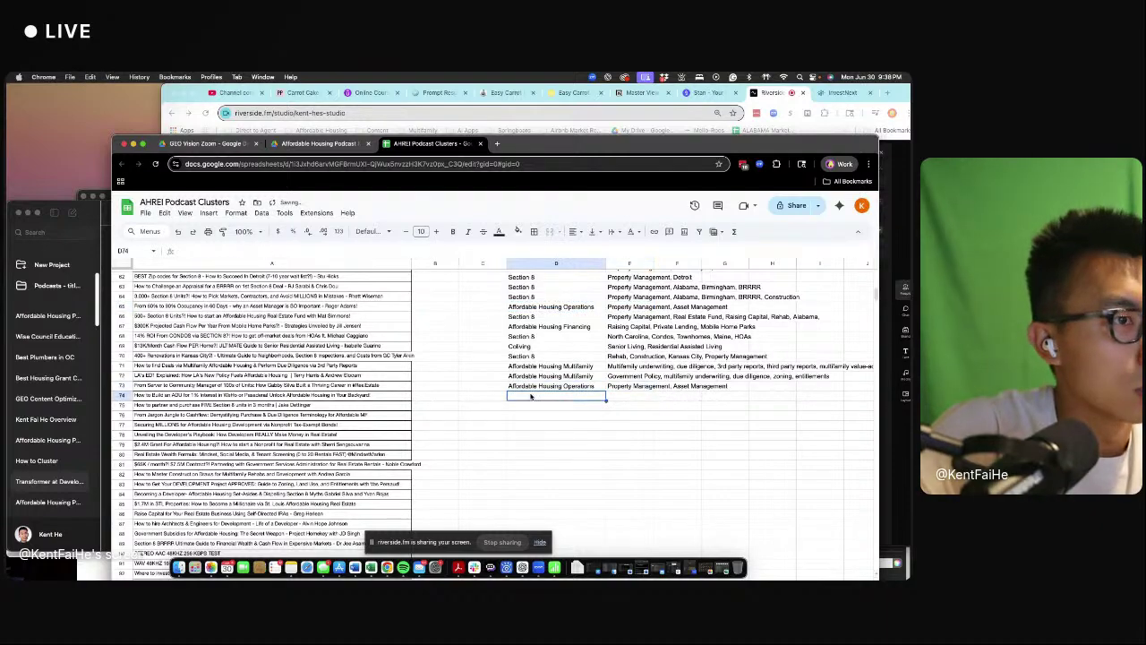
left_click(328, 395)
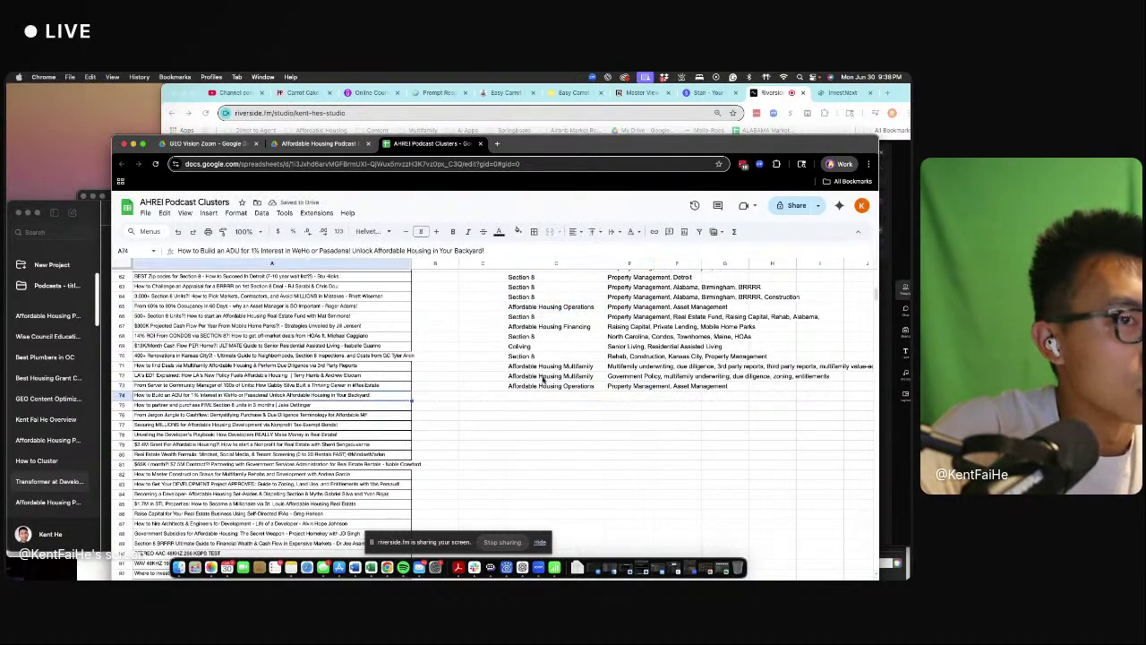
scroll(557, 350, "up", 5)
scroll(565, 309, "up", 15)
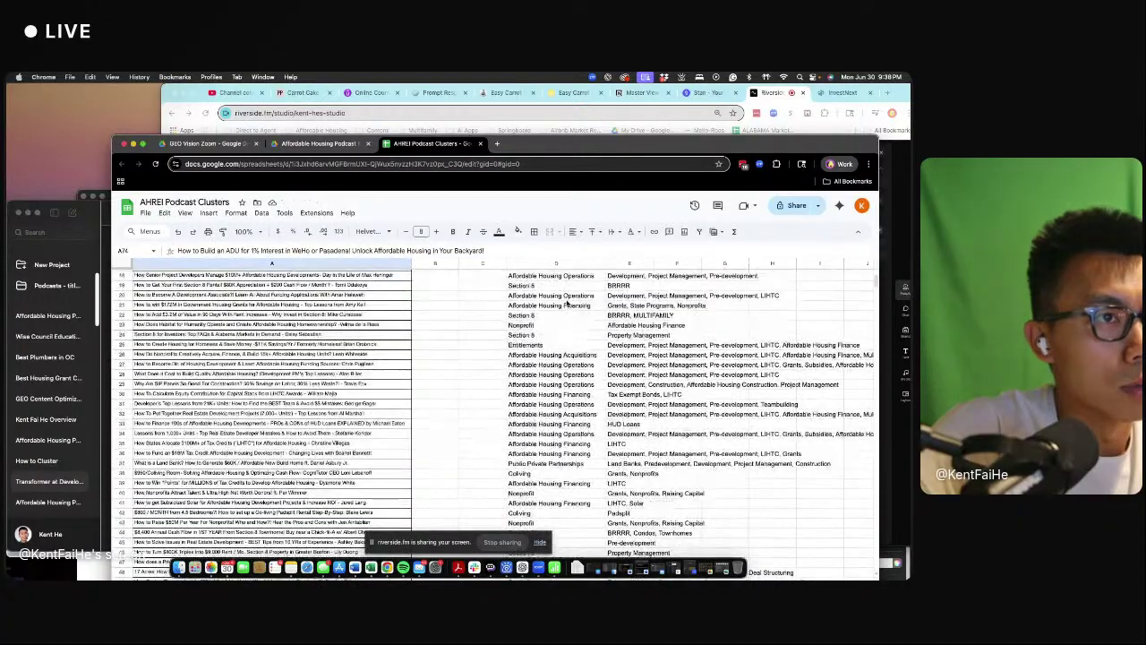
left_click_drag(569, 304, 618, 304)
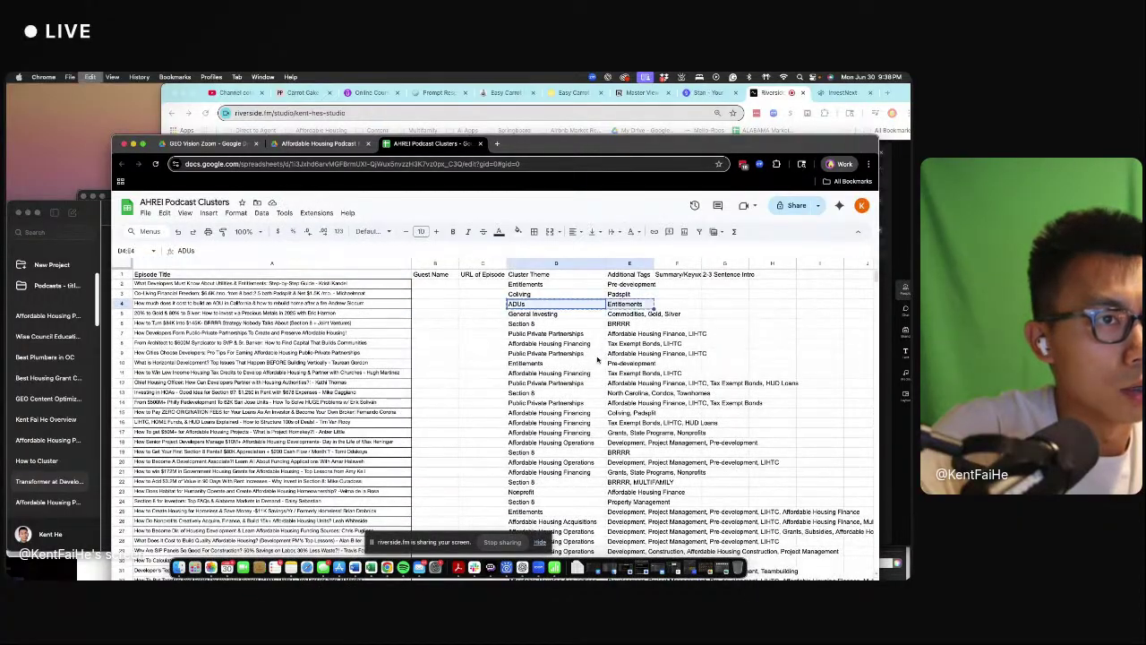
scroll(610, 352, "down", 15)
scroll(609, 352, "up", 3)
left_click(569, 361)
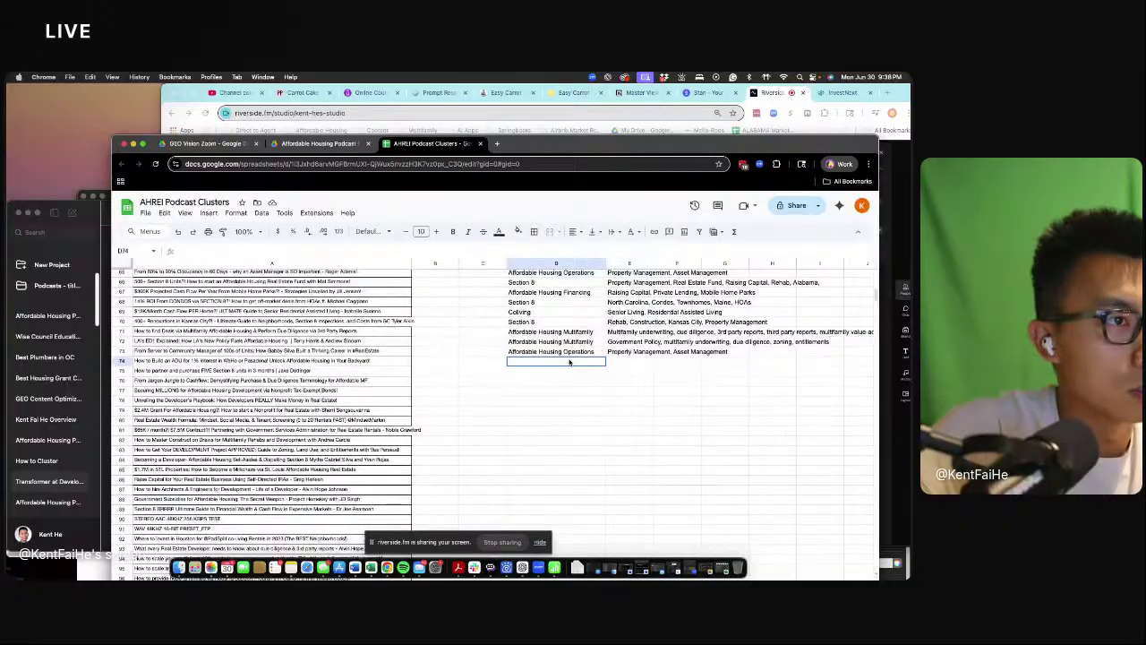
key("ctrl+v")
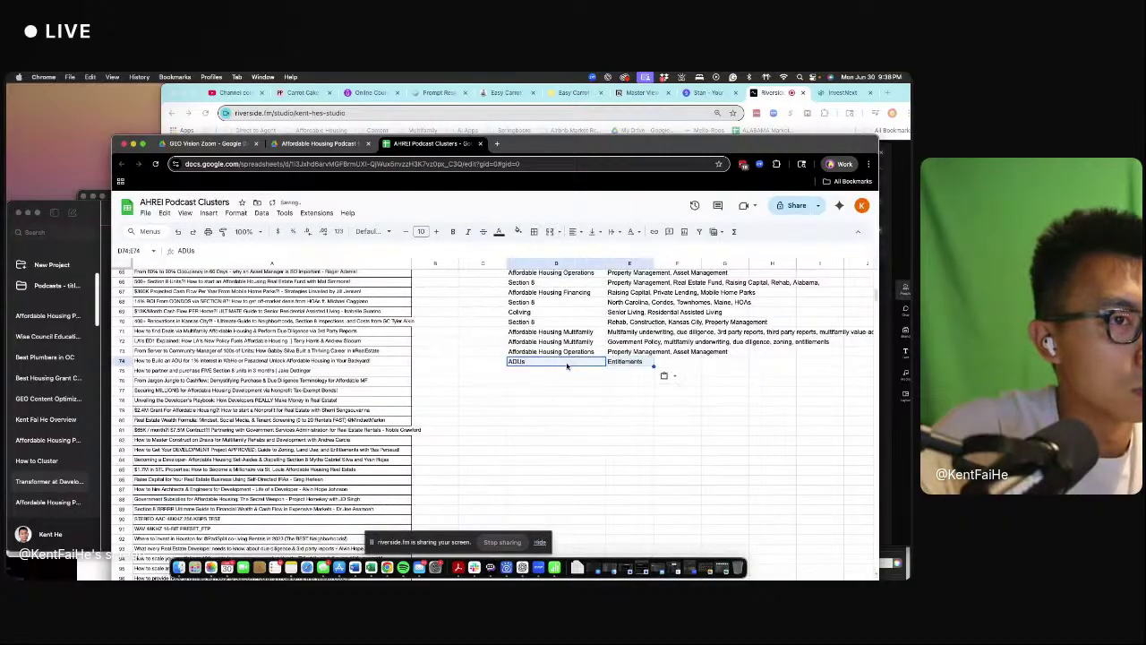
- Append "Construction" to the keywords of the ADU episode in row 74
left_click(614, 362)
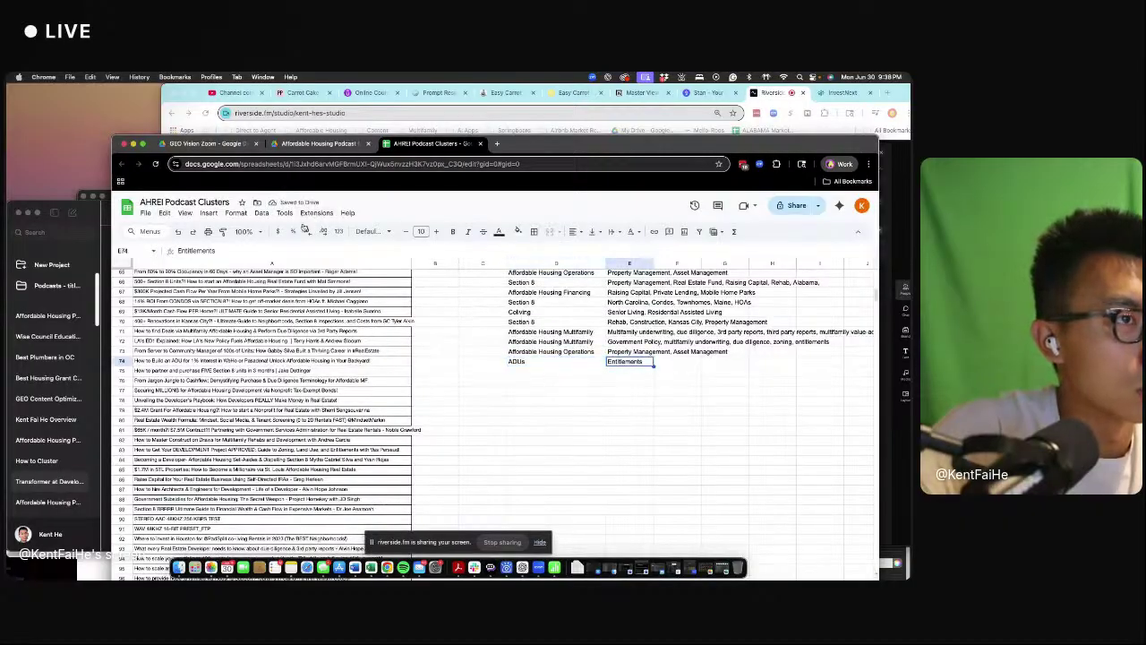
type(", Construction")
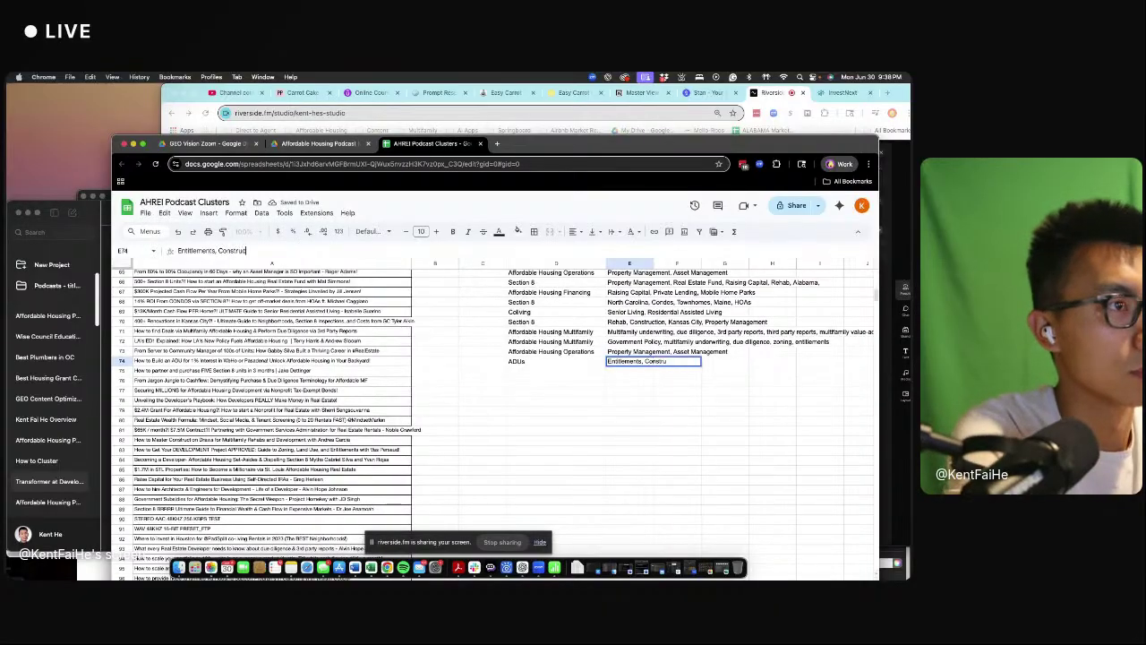
key("Return")
- Copy the Section 8 cluster from row 70 to the episode in row 75 about partnering on five Section 8 units
key("Left")
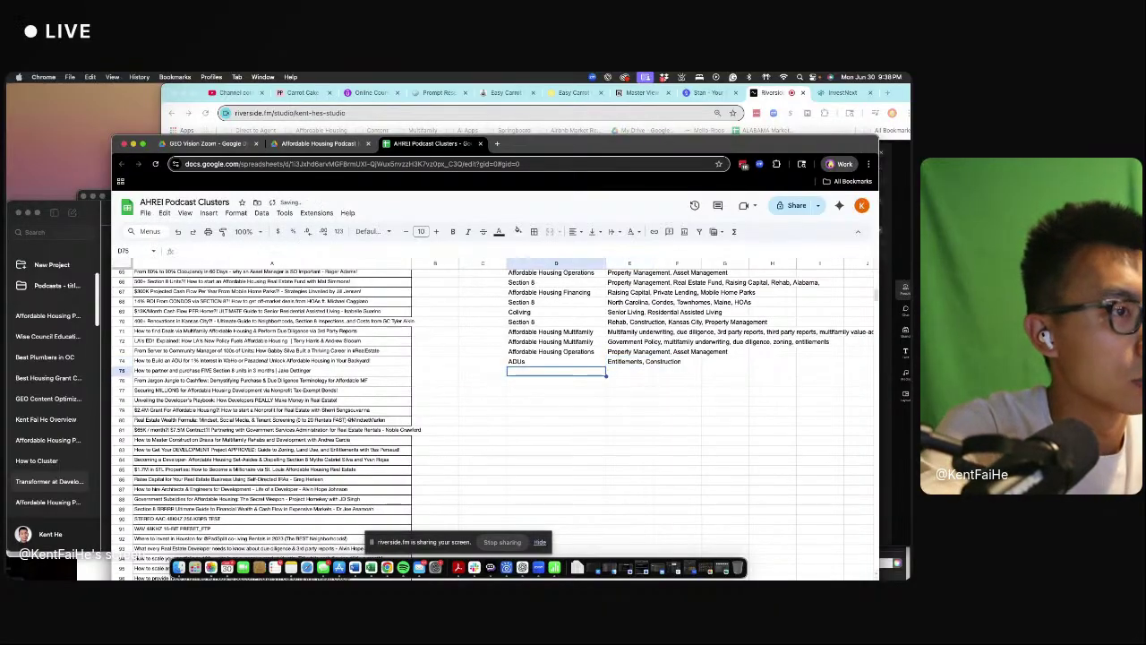
left_click(566, 324)
key("cmd+c")
left_click(569, 371)
key("cmd+v")
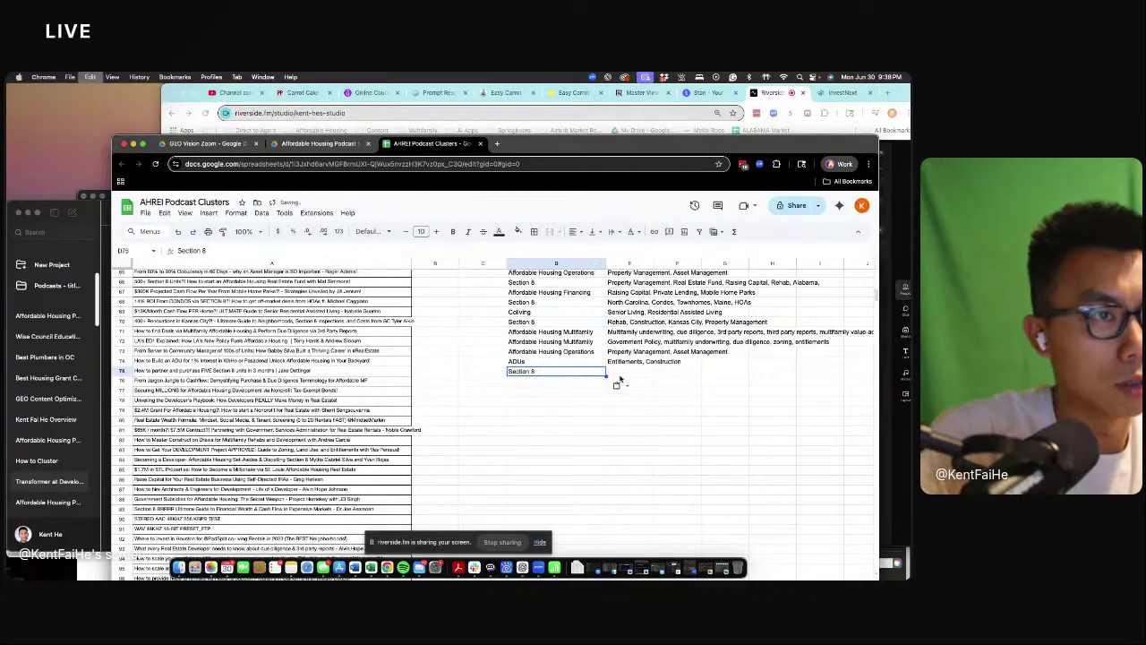
- Enter the keywords "Private Money Partner, Private Money Lender, Property Management" for the Section 8 episode in row 75
key("Right")
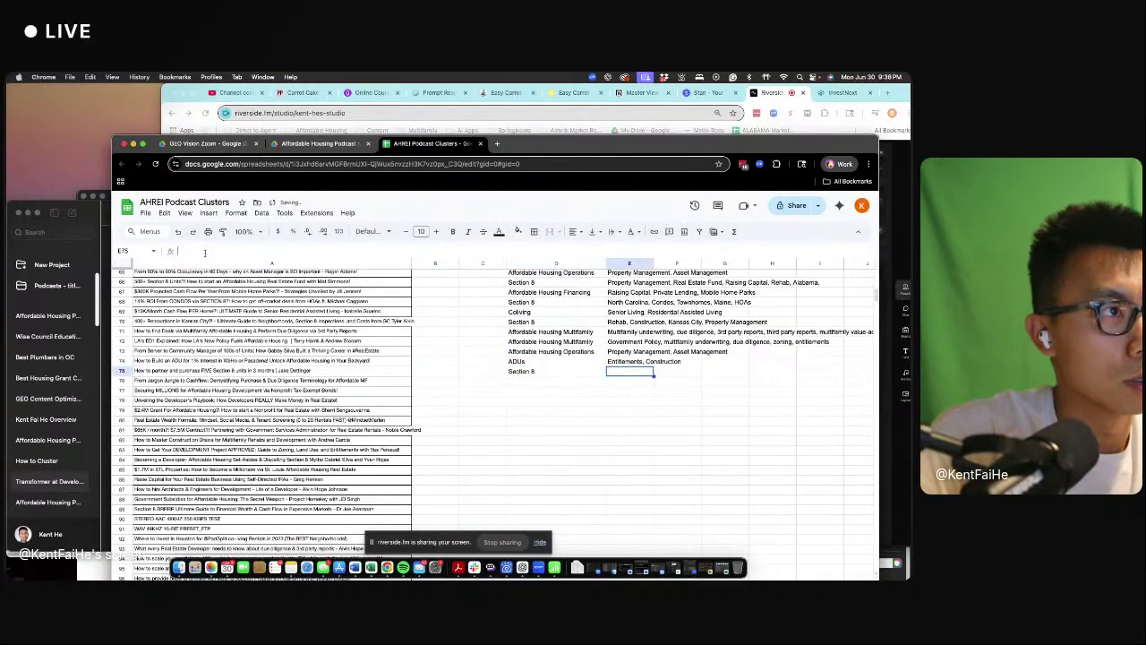
left_click(205, 251)
type("Private M")
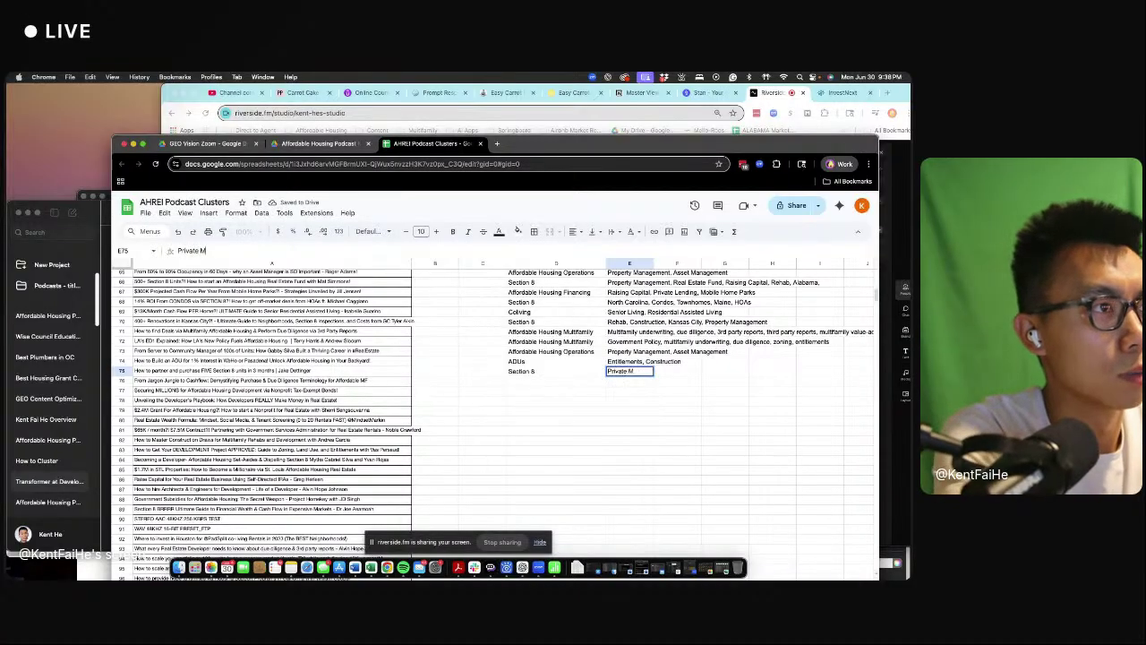
type("oney Partner")
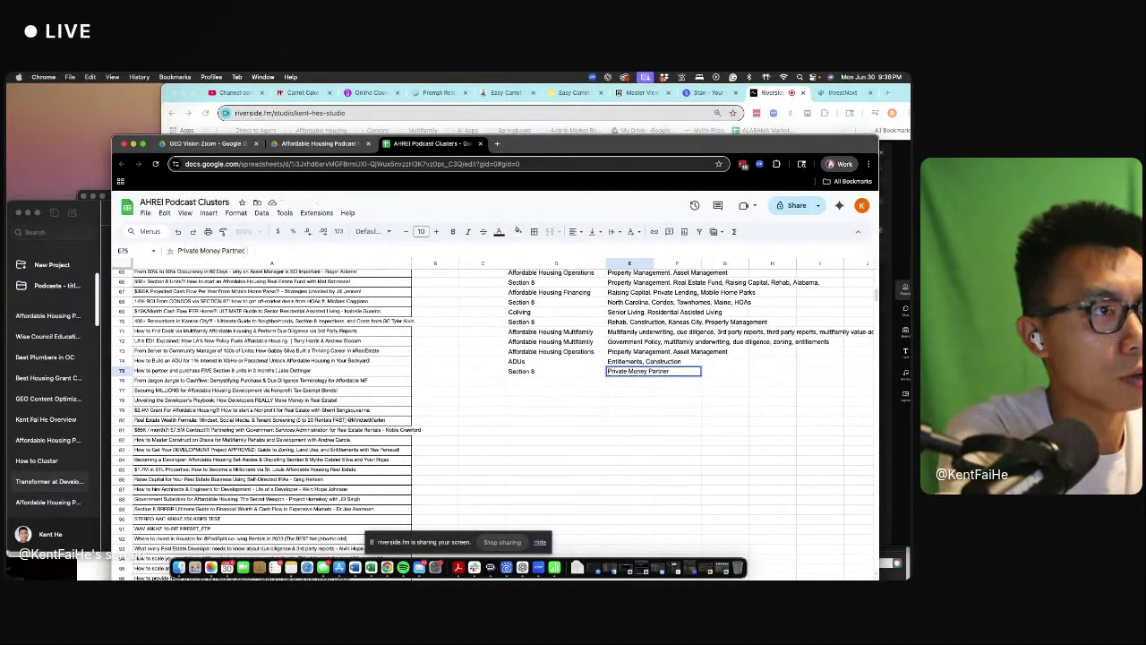
type(", Private Money Lender")
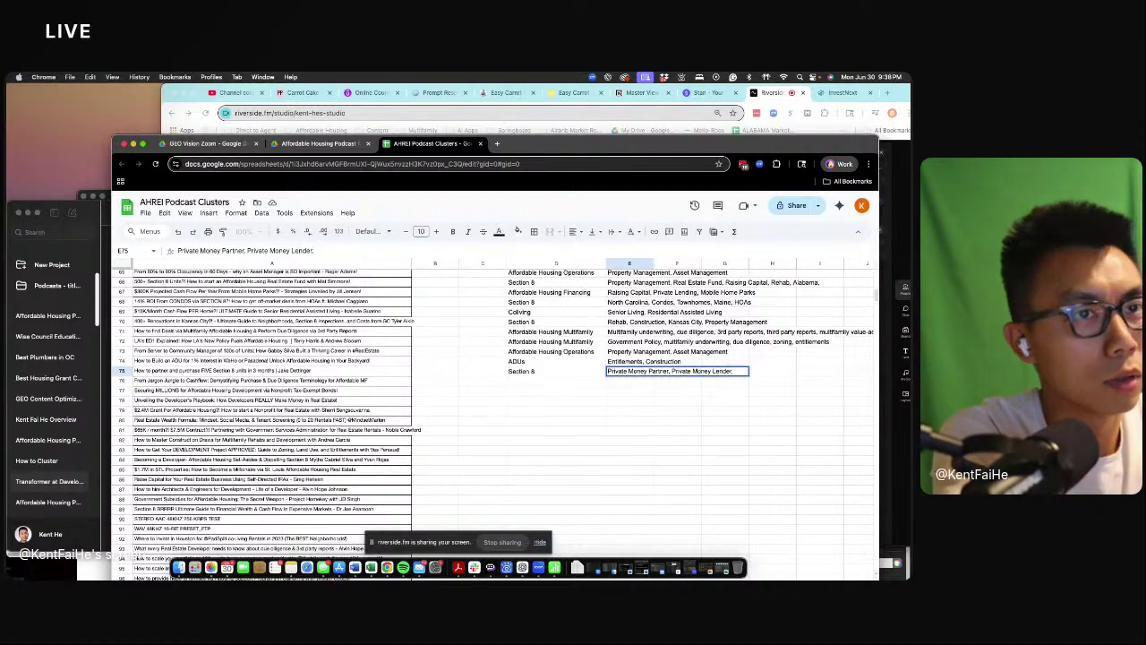
type(", Property Management")
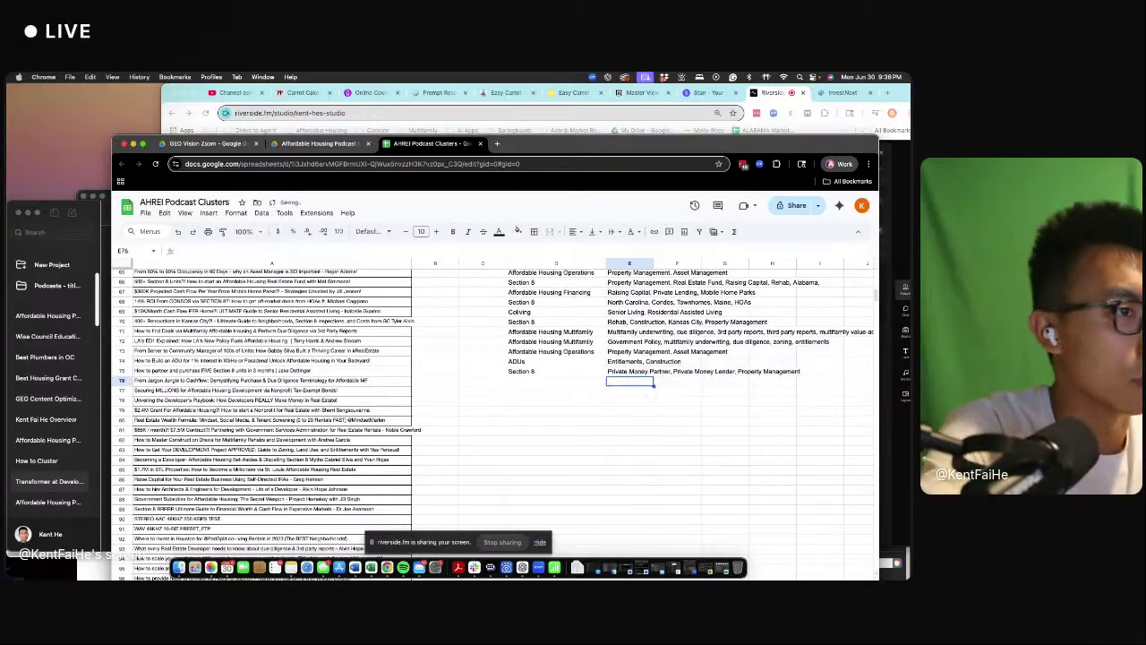
key("Return")
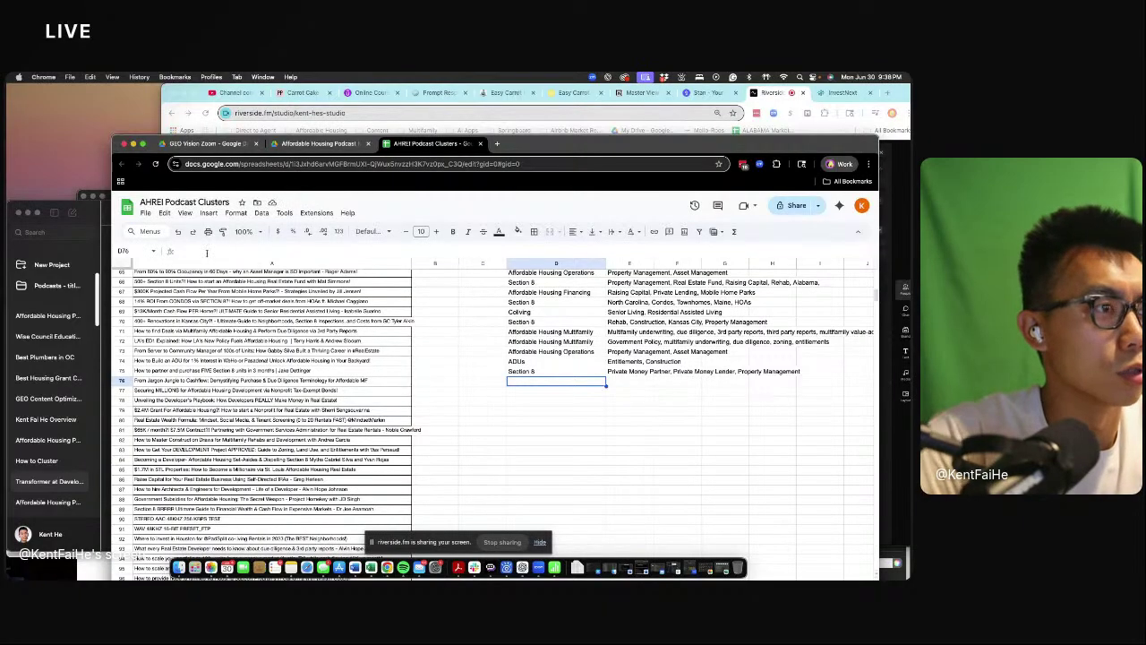
- Copy the Affordable Housing Multifamily cluster and its keywords from row 71 to the due diligence terminology episode in row 76
left_click_drag(584, 345, 616, 332)
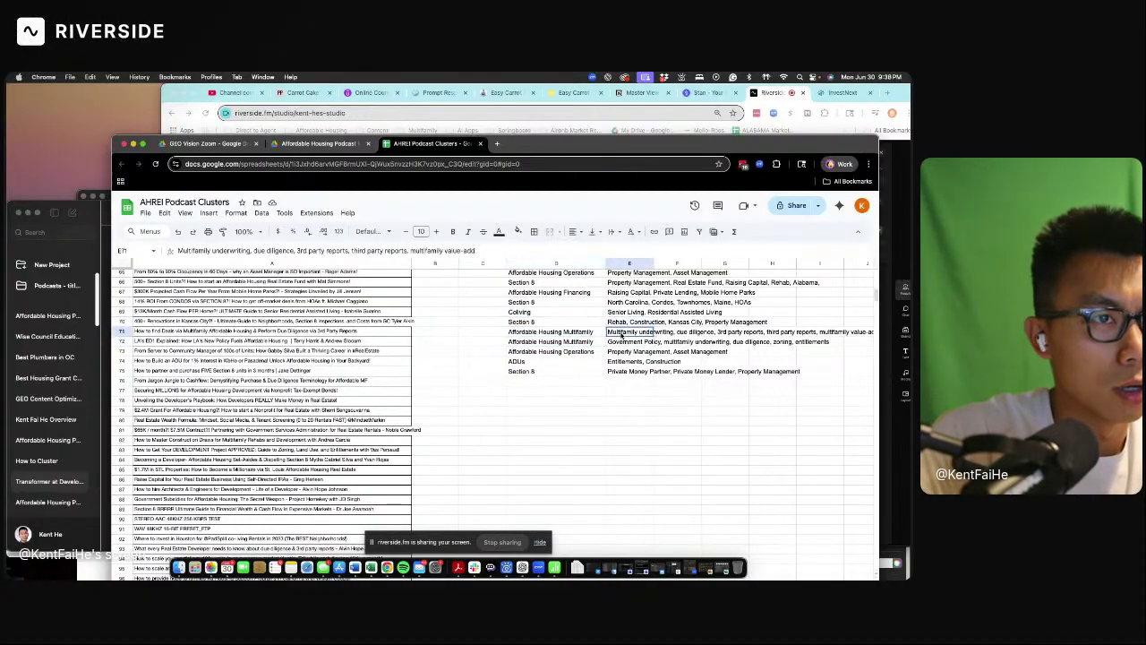
key("ctrl+c")
left_click(582, 381)
key("ctrl+v")
left_click(639, 383)
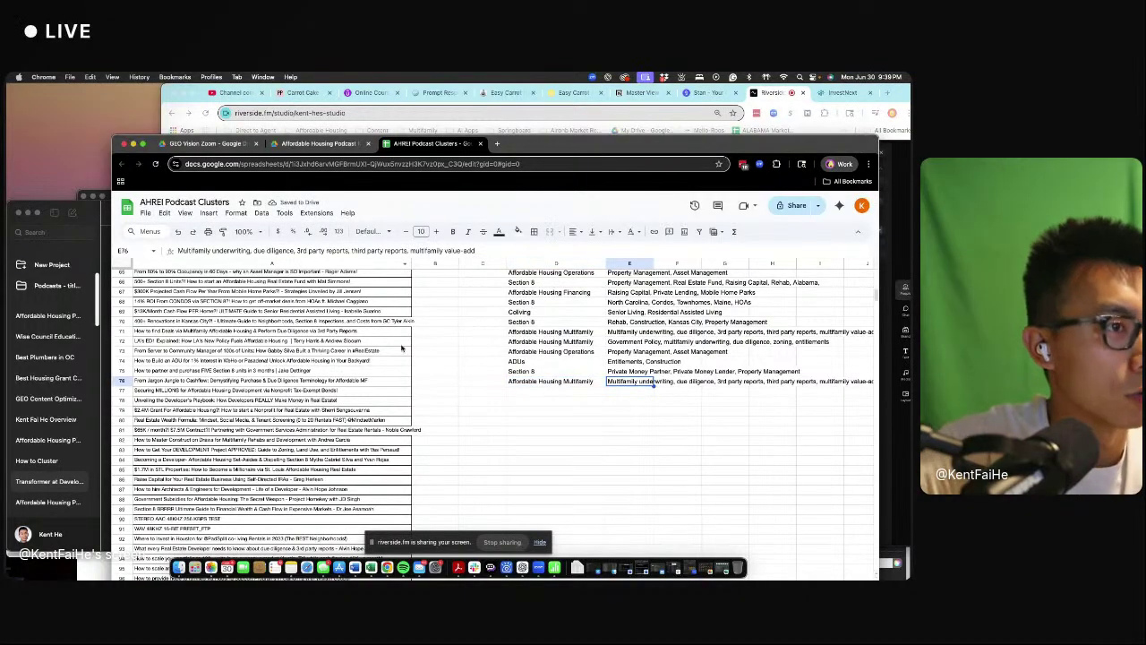
- Copy the Affordable Housing Financing cluster and its Tax Exempt Bonds keyword from row 57 to the nonprofit bonds episode in row 77
scroll(565, 328, "up", 2)
scroll(565, 329, "up", 5)
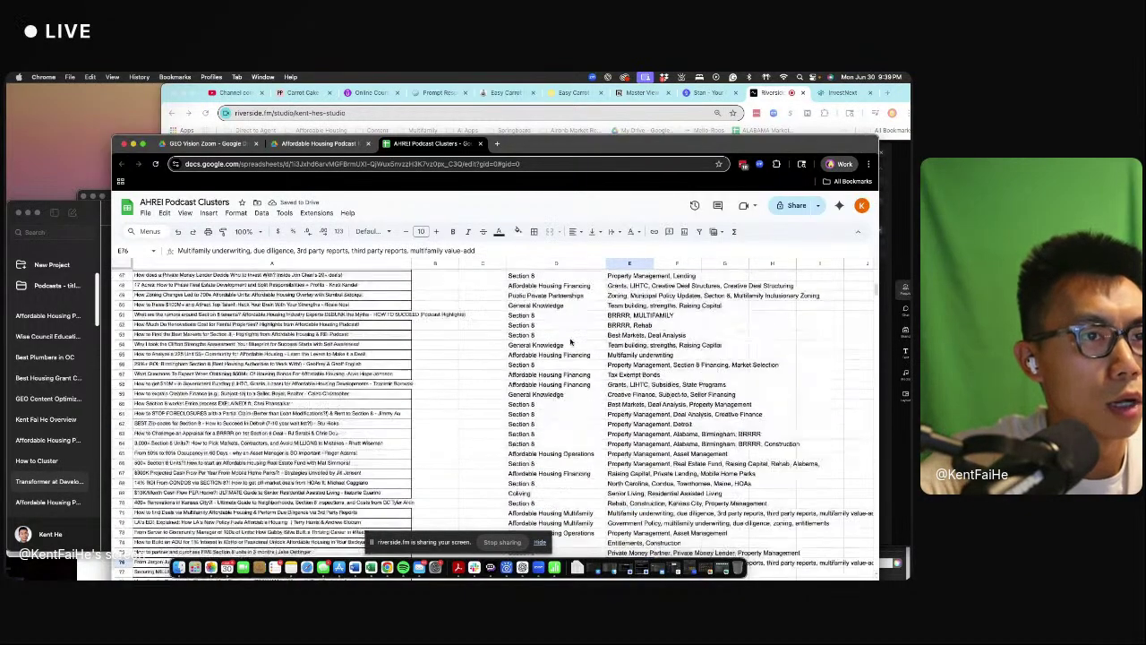
left_click(562, 374)
scroll(573, 430, "down", 5)
left_click(561, 448)
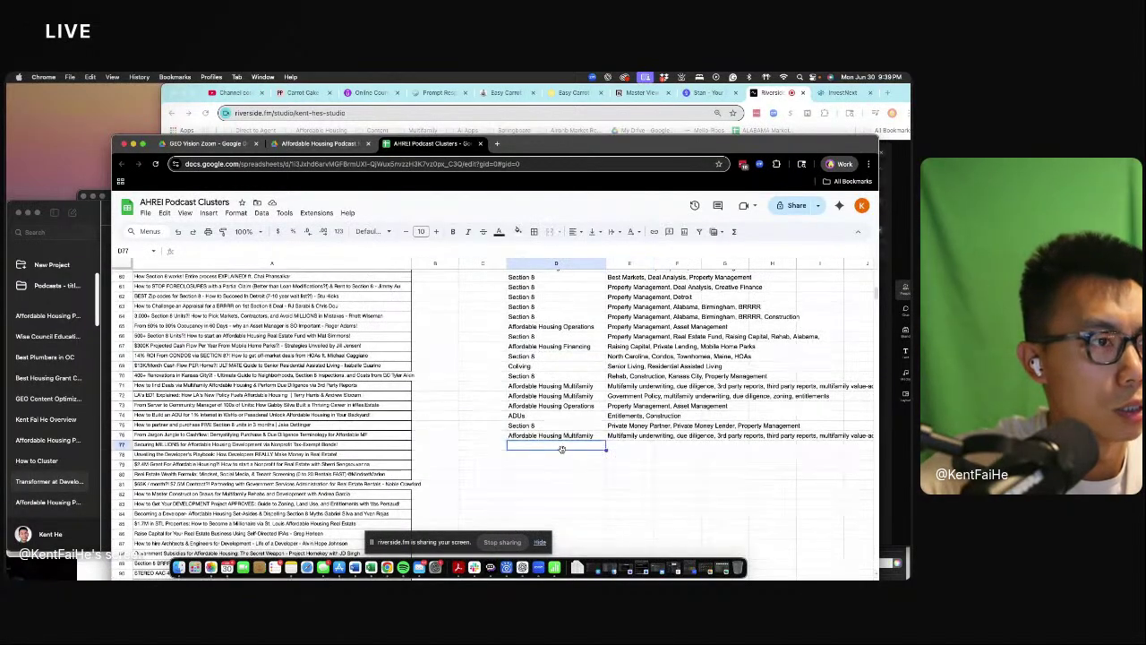
key("ctrl+v")
- Enter the cluster "Affordable Housing Development" for the developer's playbook episode in row 78
left_click(556, 458)
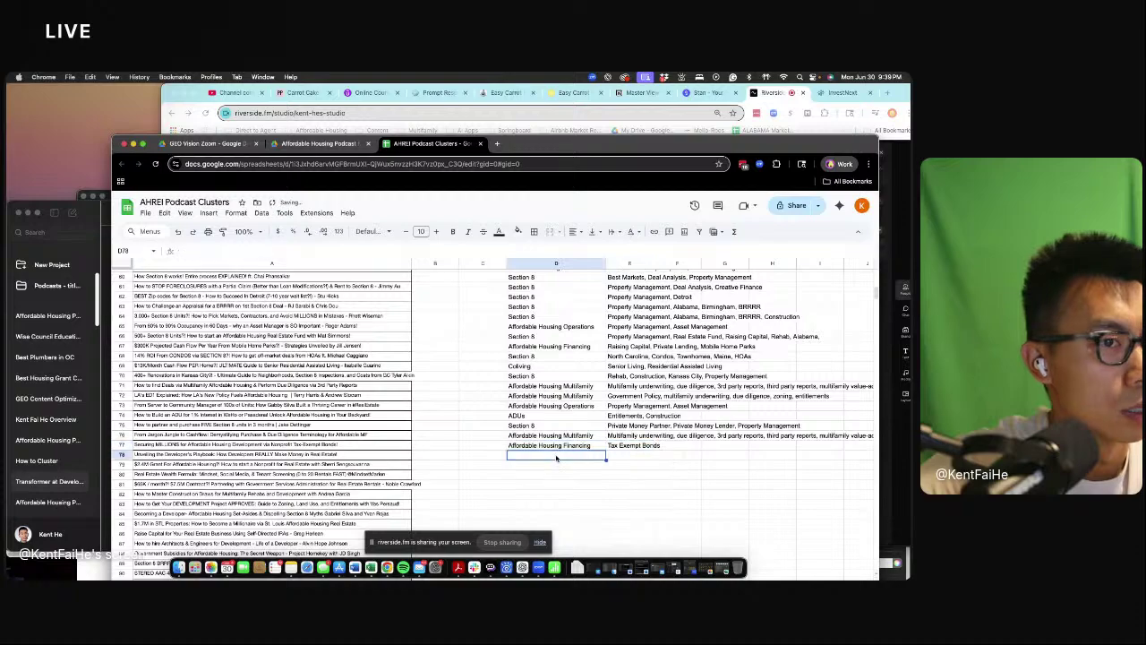
type("Affor")
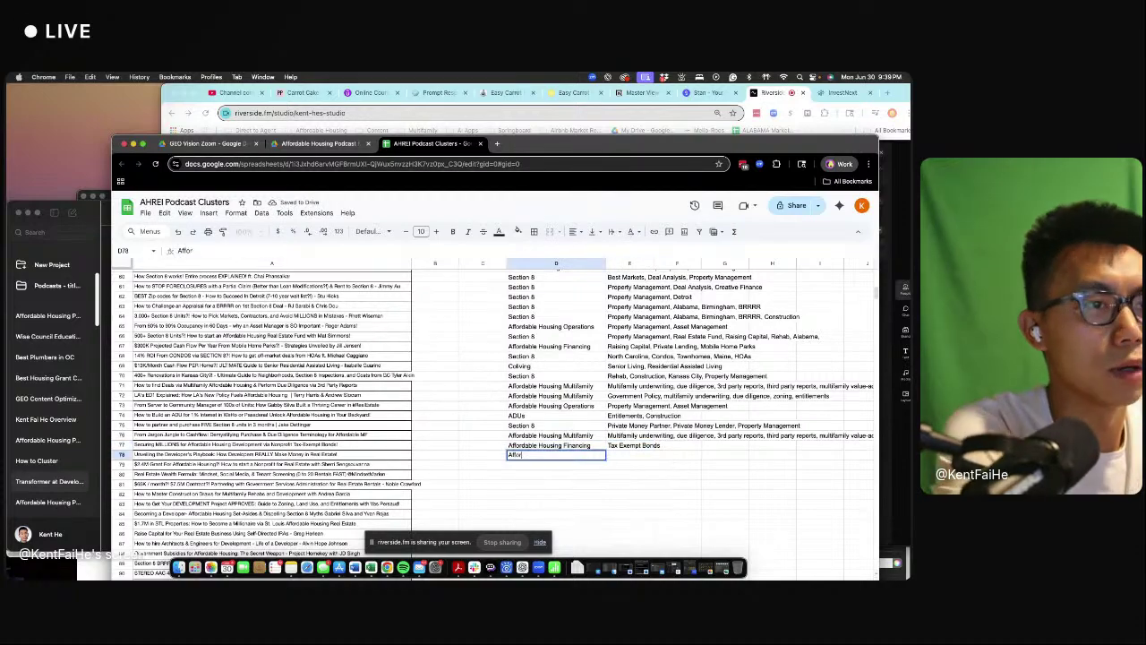
type("dable H")
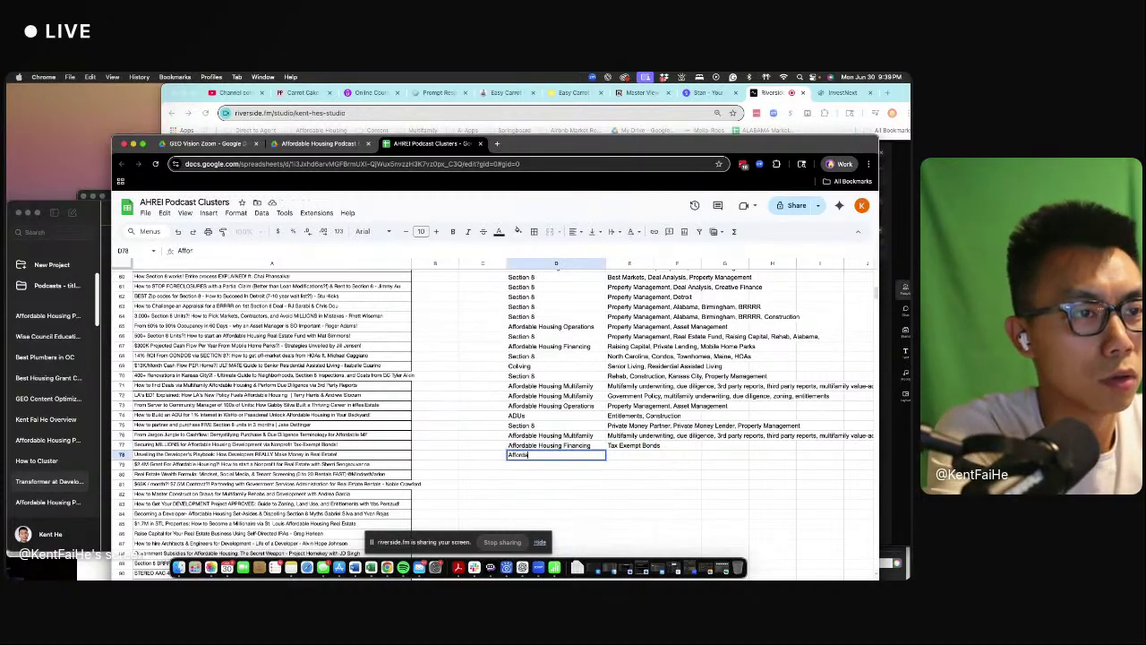
type("ousing Development")
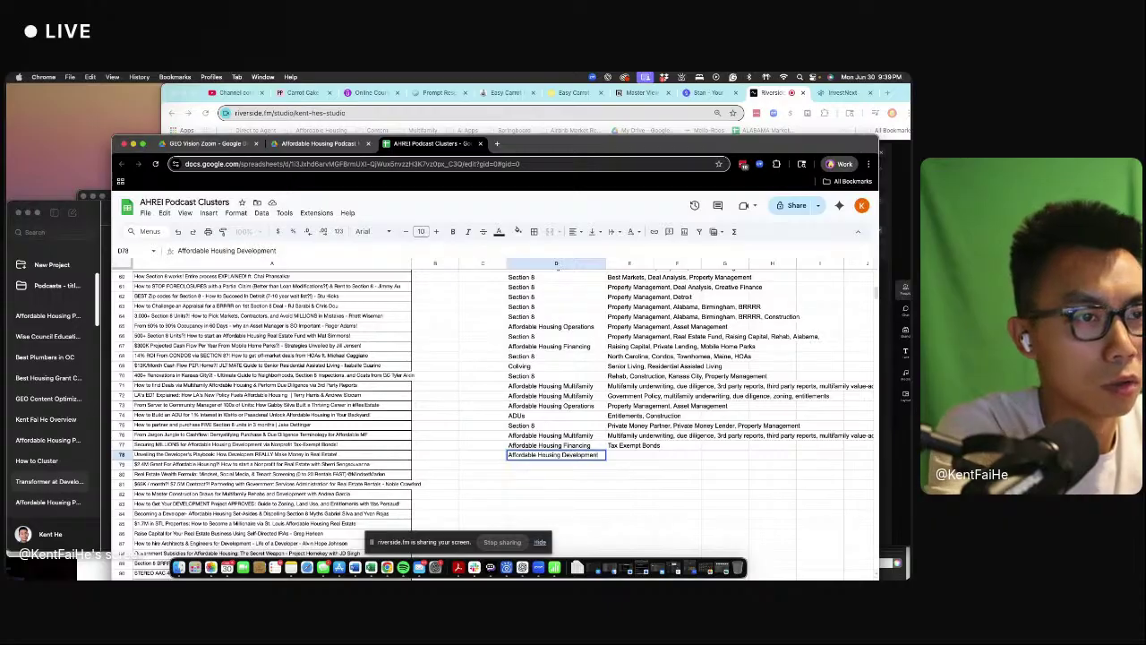
- Enter the keywords "General Development Knowledge, Affordable Housing Finance" for the developer's playbook episode in row 78
key("Tab")
type("GEnera")
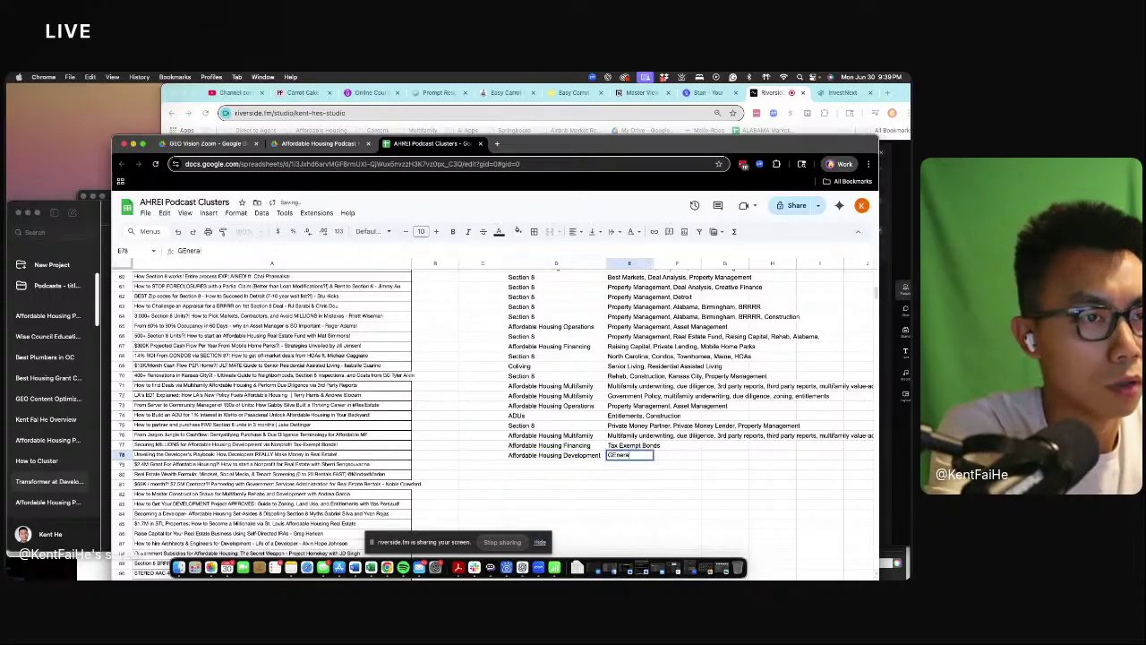
key("BackSpace")
type("eneral De")
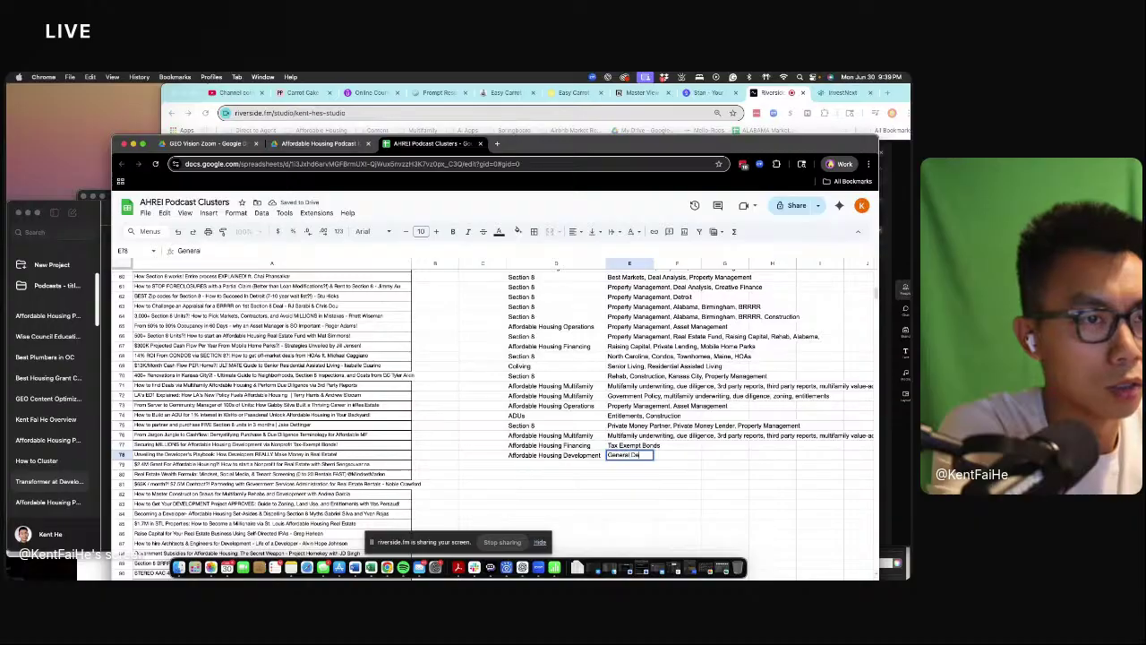
type("velopment Knowled")
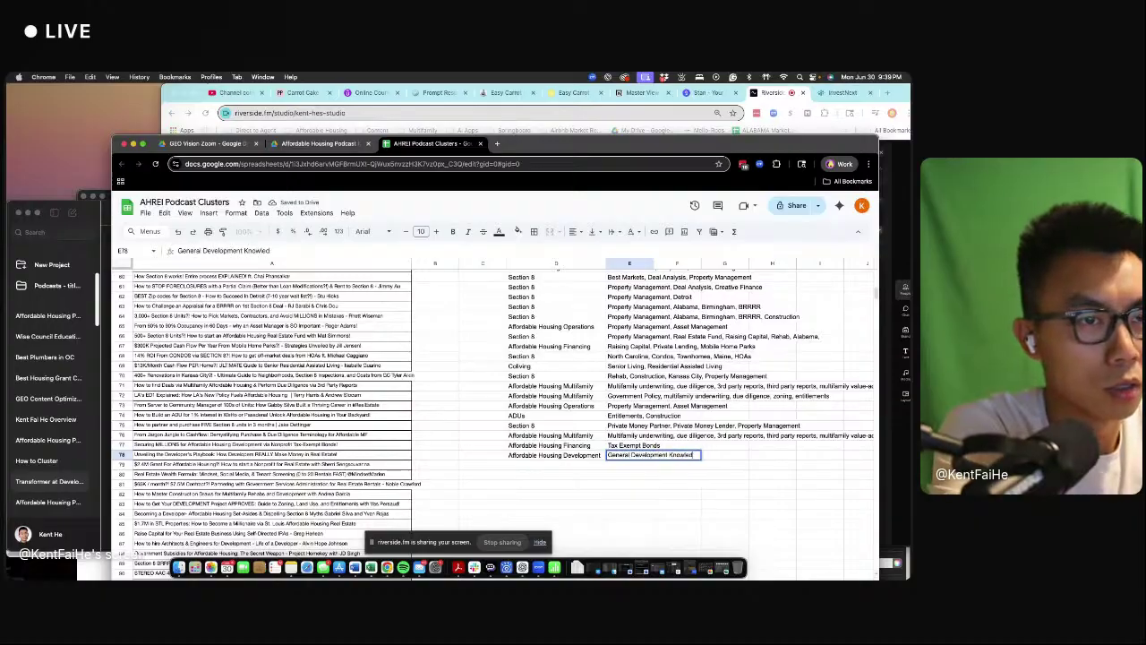
type("ge, Af")
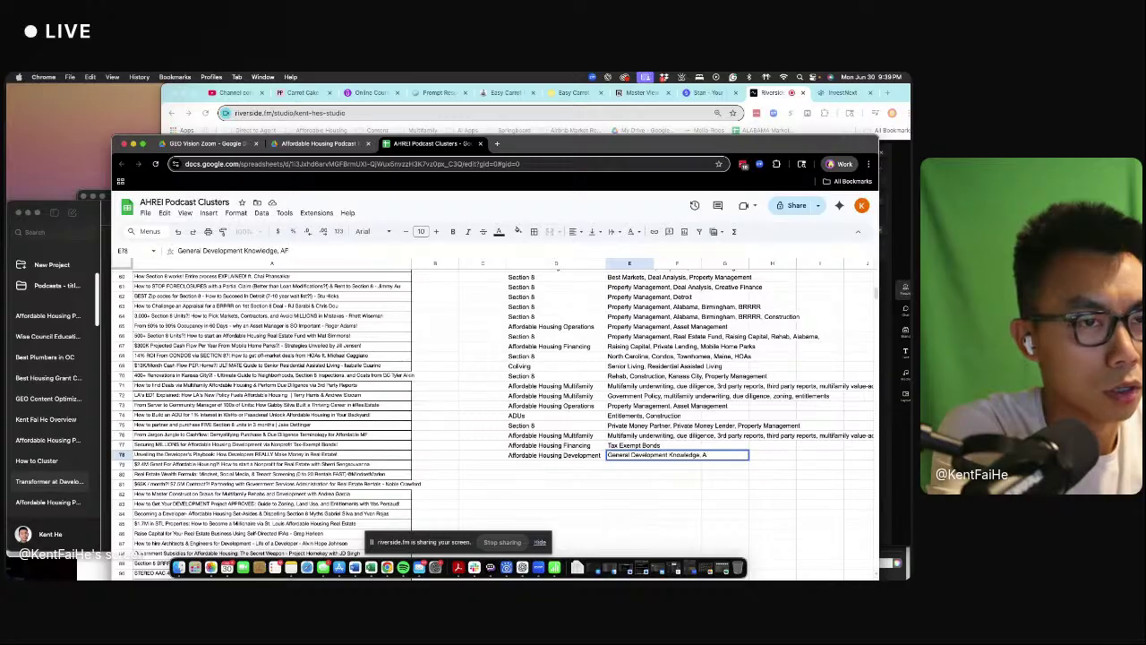
type("fordable Housing F")
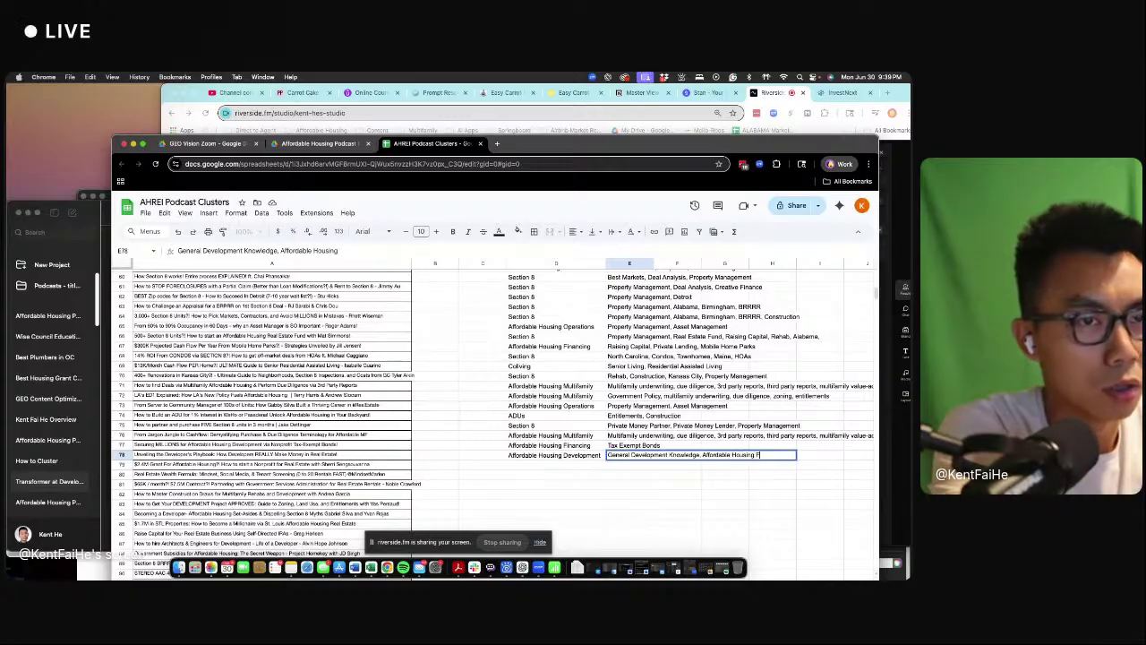
type("inance")
key("Return")
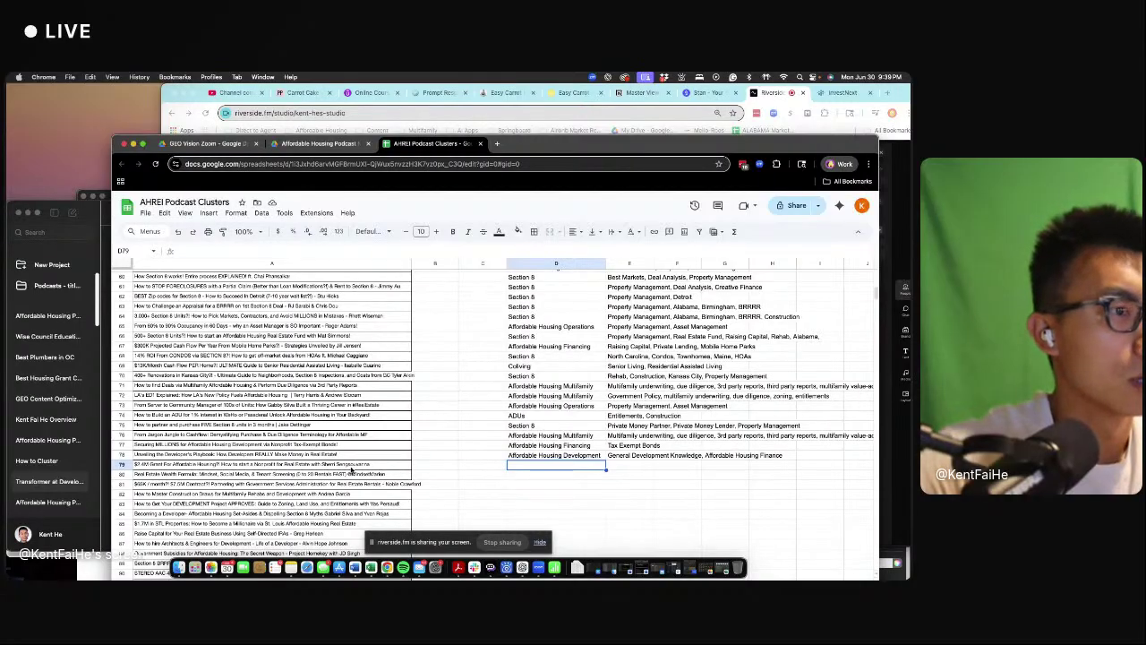
- Copy the Nonprofit cluster and its keywords from row 43 to the nonprofit grant episode in row 79
left_click(351, 466)
left_click(591, 469)
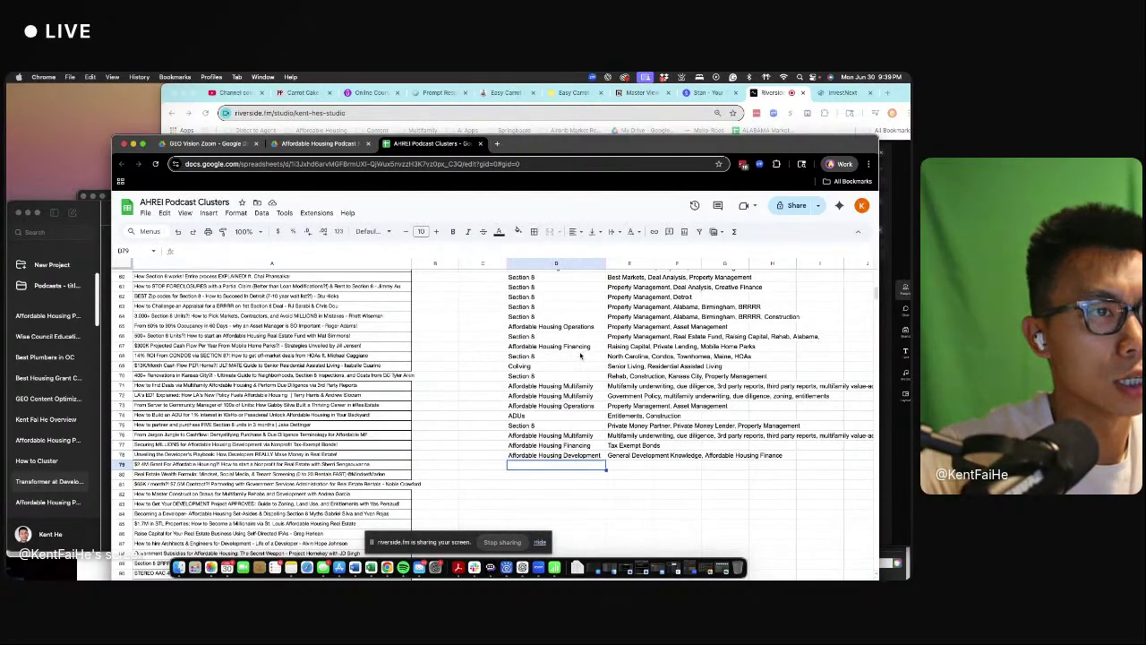
scroll(580, 327, "up", 5)
scroll(578, 327, "up", 4)
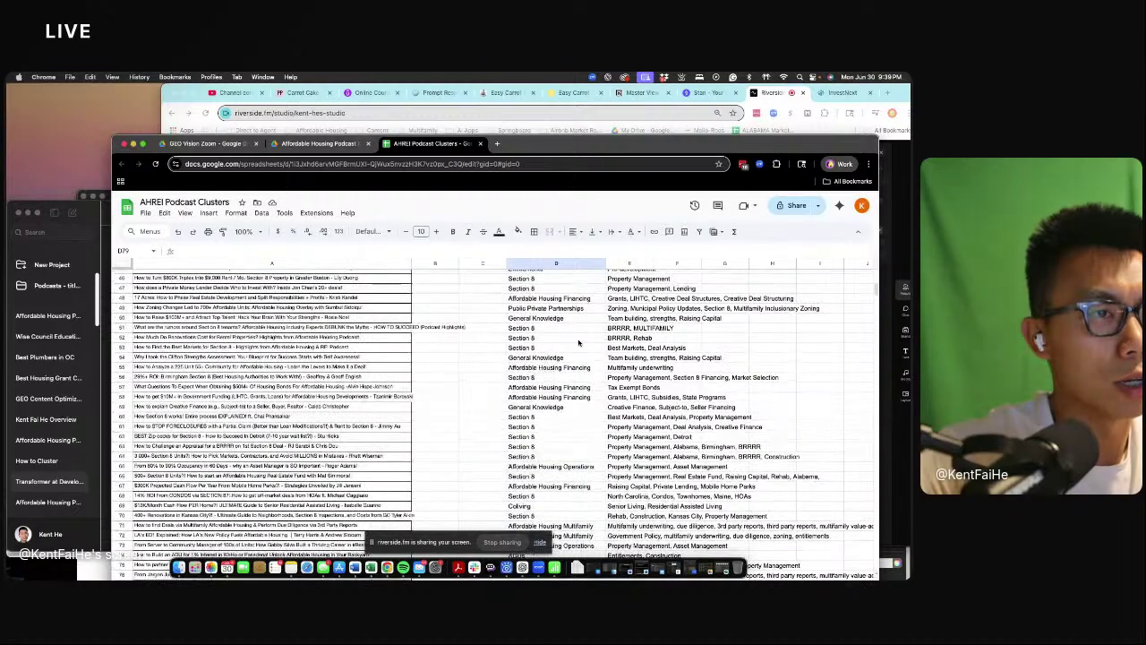
left_click_drag(566, 317, 627, 318)
key("ctrl+c")
scroll(602, 399, "down", 10)
scroll(603, 398, "down", 5)
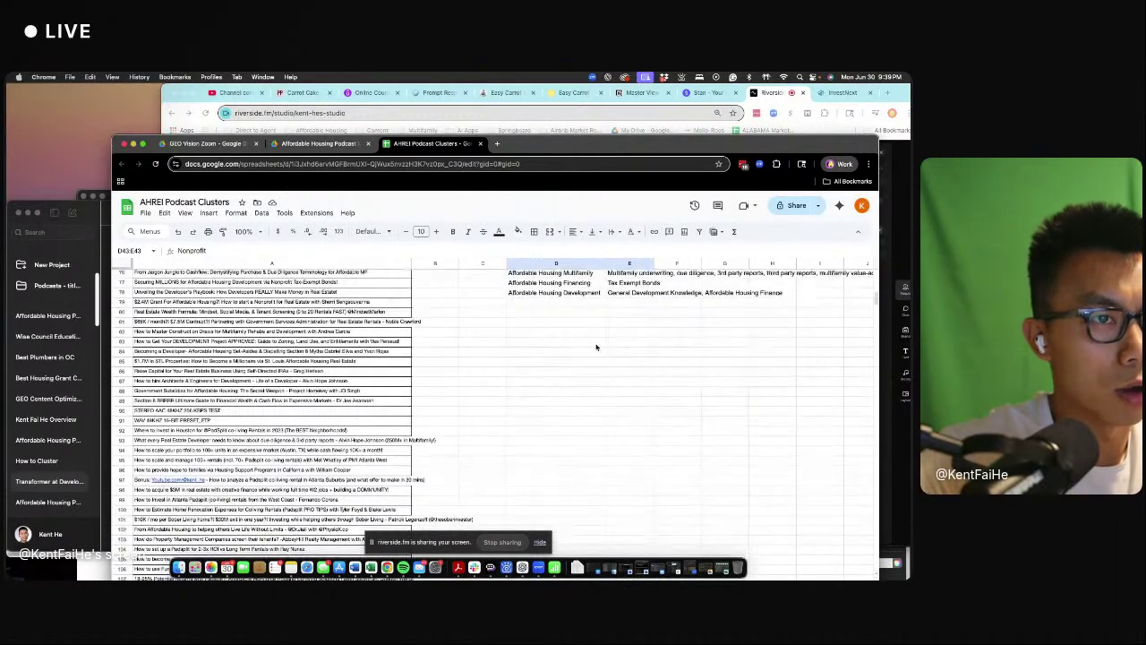
left_click(579, 302)
key("ctrl+v")
- Append "Seller Financing, Creative Financing" to the keywords of the nonprofit grant episode in row 79
left_click(623, 306)
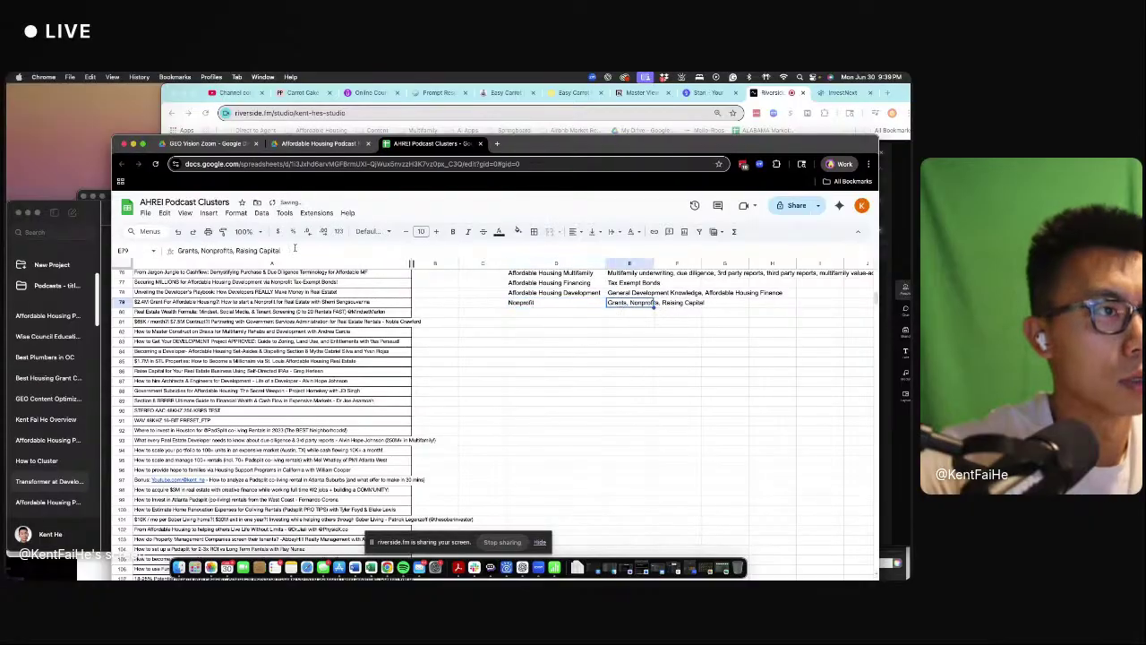
double_click(622, 306)
type(". Se")
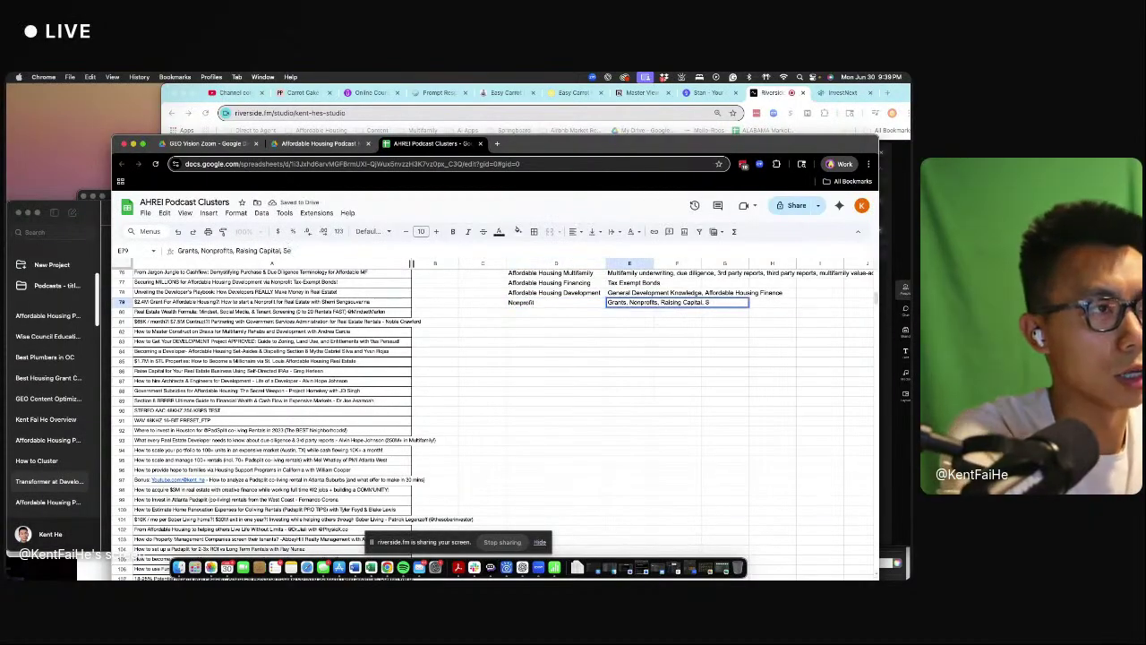
type("ller Financing, Cre")
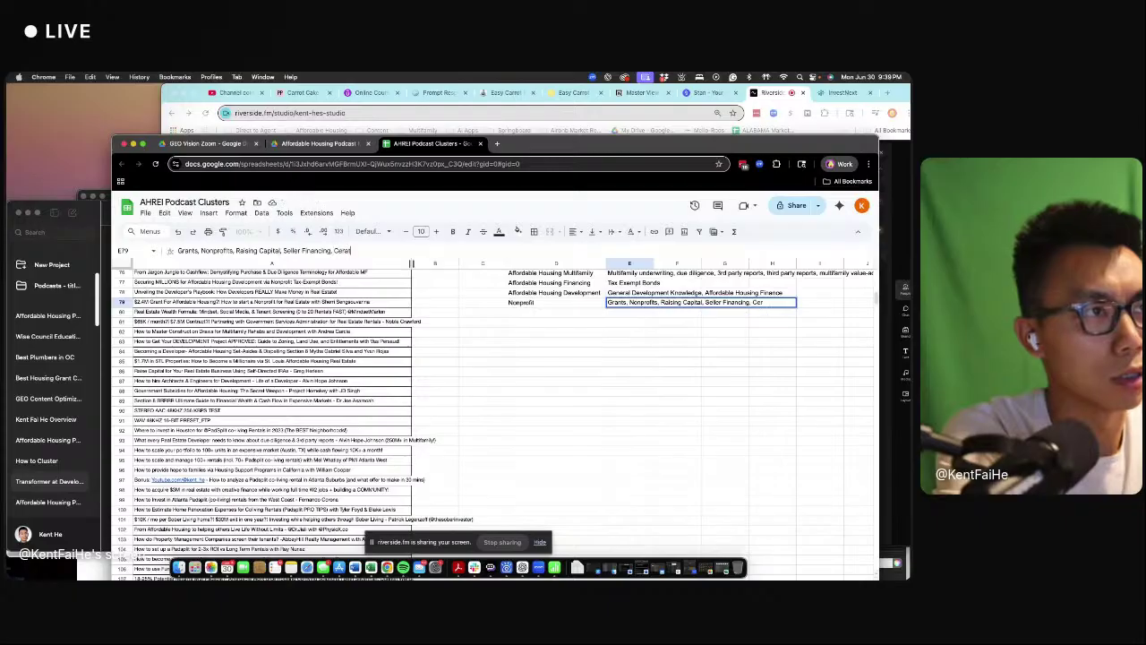
type("ati")
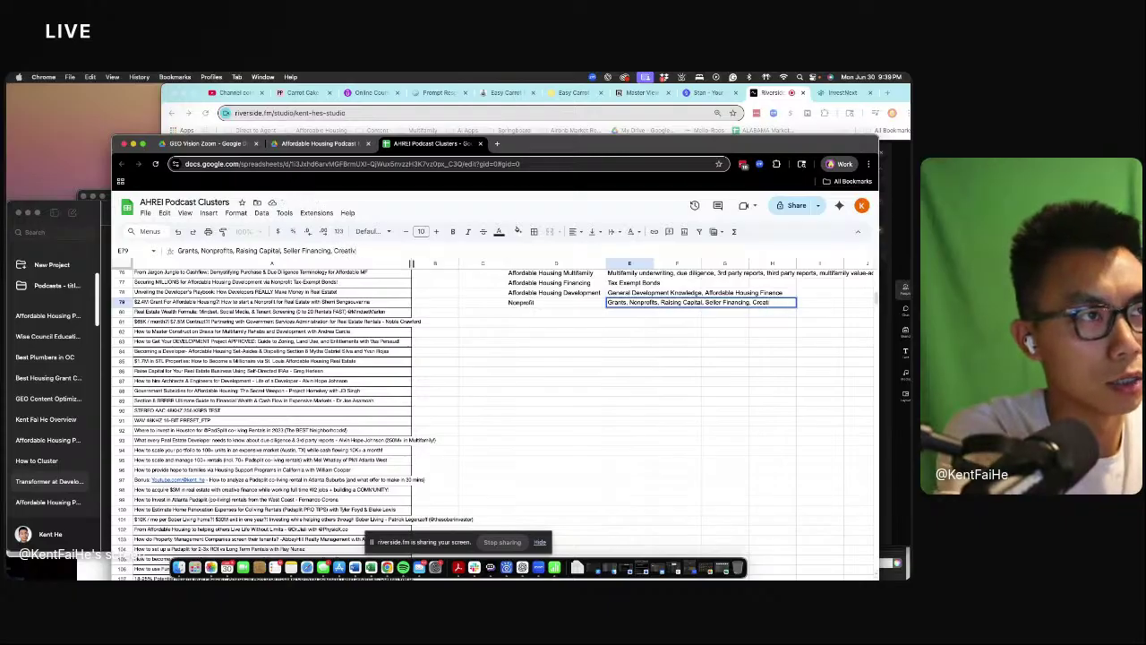
type("ve")
type(" Financing")
key("Return")
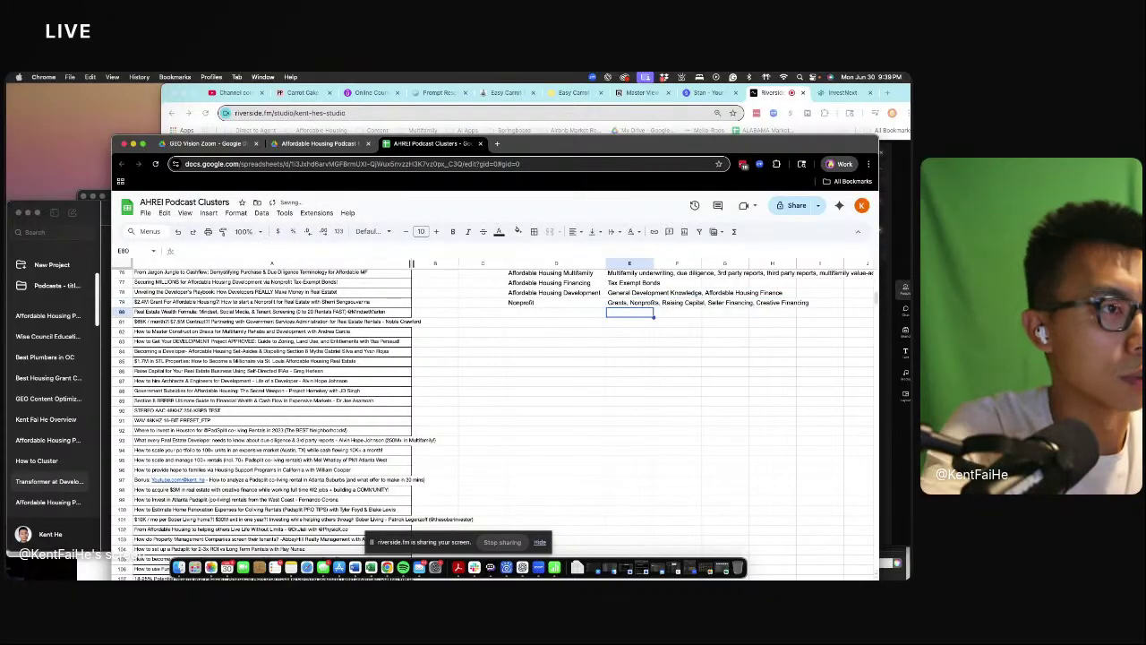
key("Up")
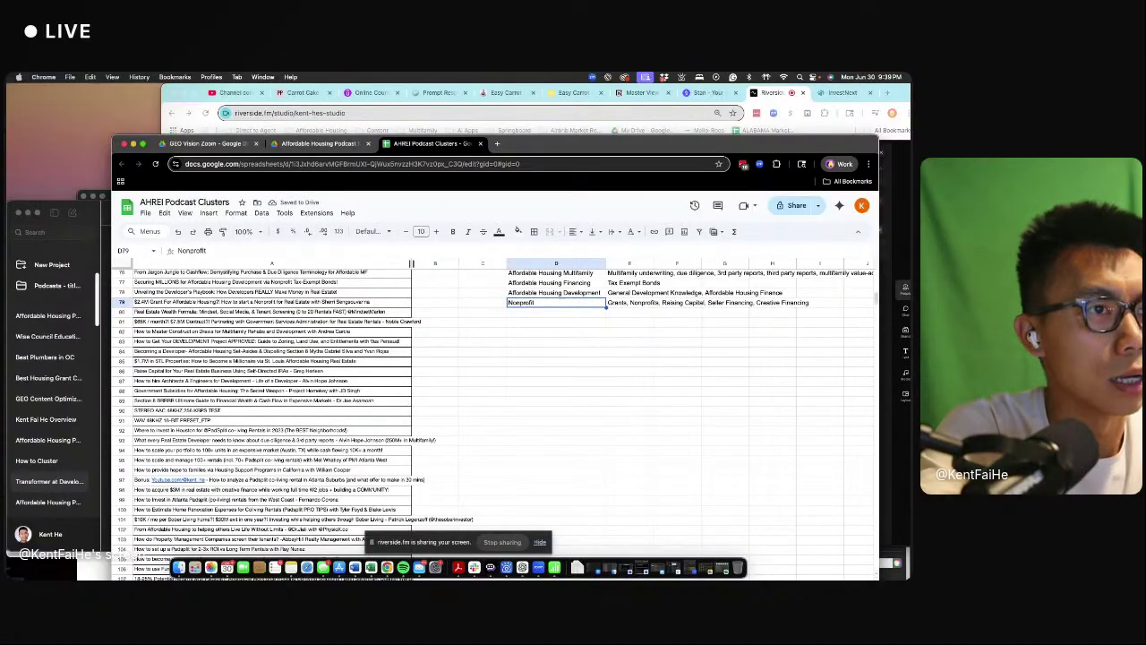
- Copy the Section 8 cluster and its keywords from row 70 to the Real Estate Wealth Formula episode in row 80
scroll(571, 331, "up", 5)
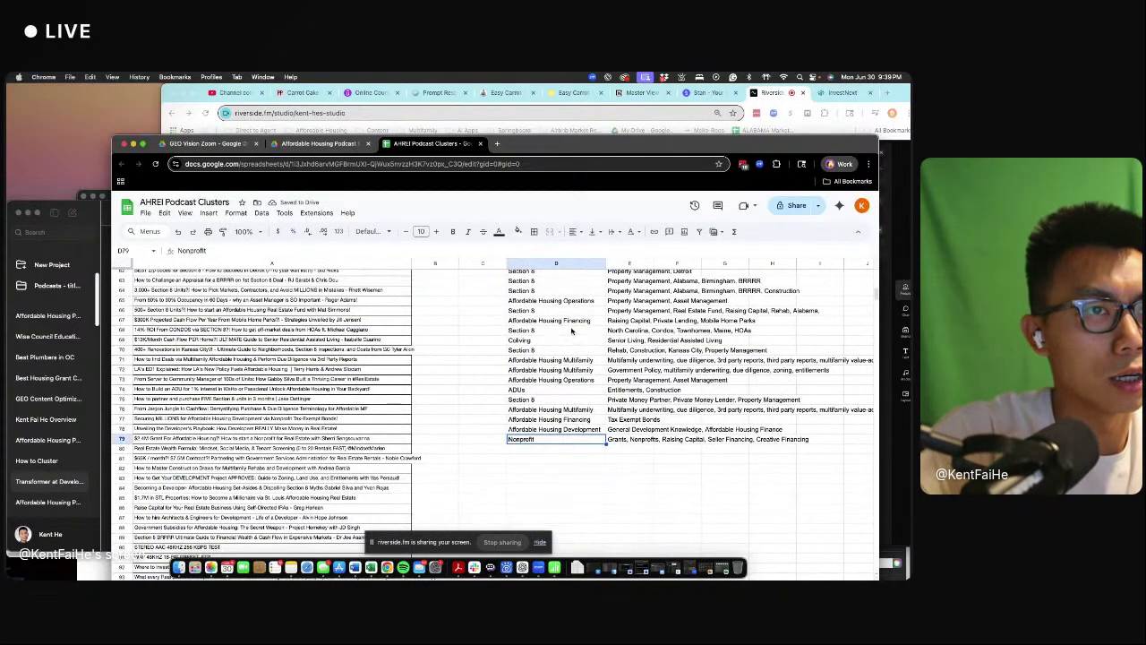
left_click_drag(553, 348, 618, 350)
key("ctrl+c")
left_click(573, 448)
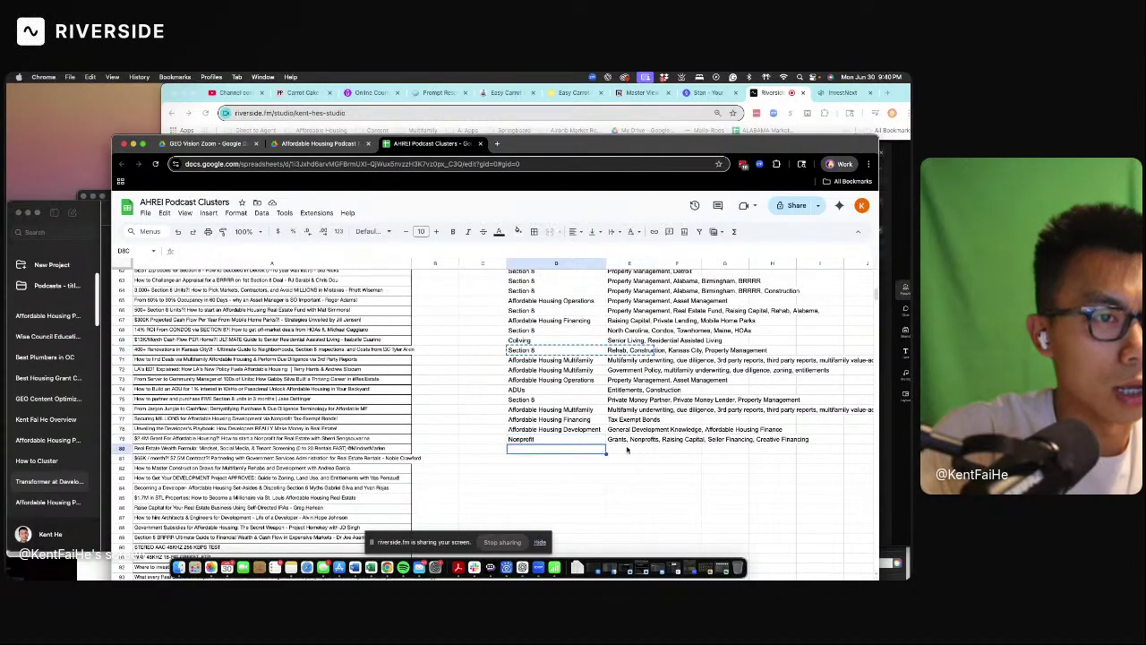
key("ctrl+v")
- Remove "Kansas City" from the keywords of the Real Estate Wealth Formula episode in row 80
left_click(627, 450)
left_click(279, 252)
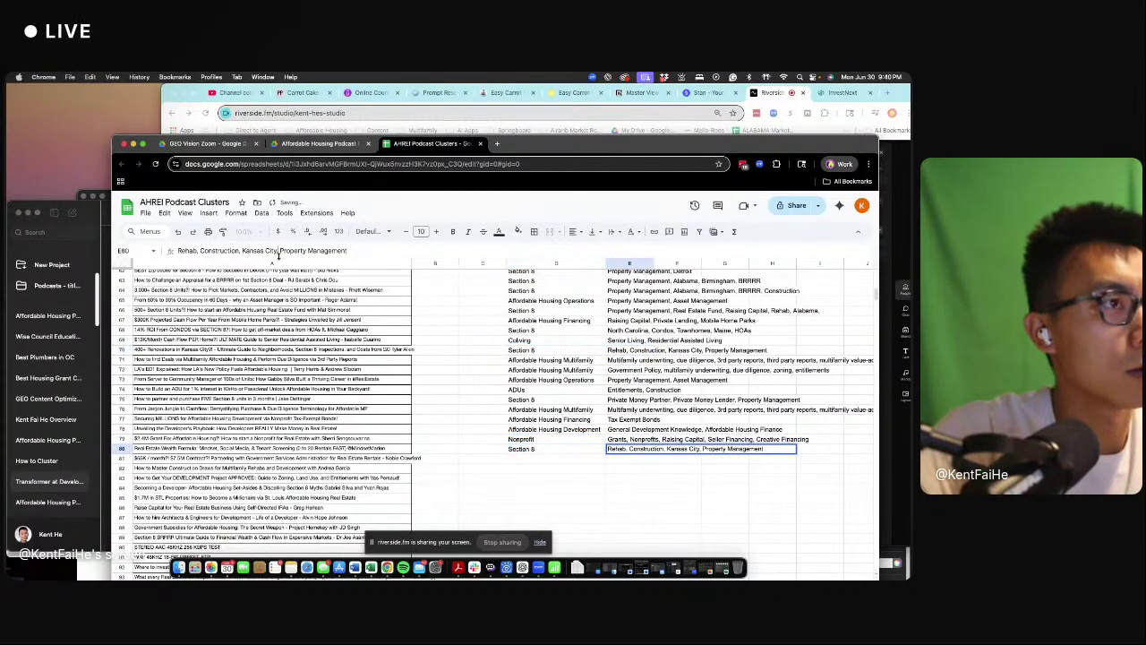
left_click_drag(279, 251, 242, 252)
key("BackSpace")
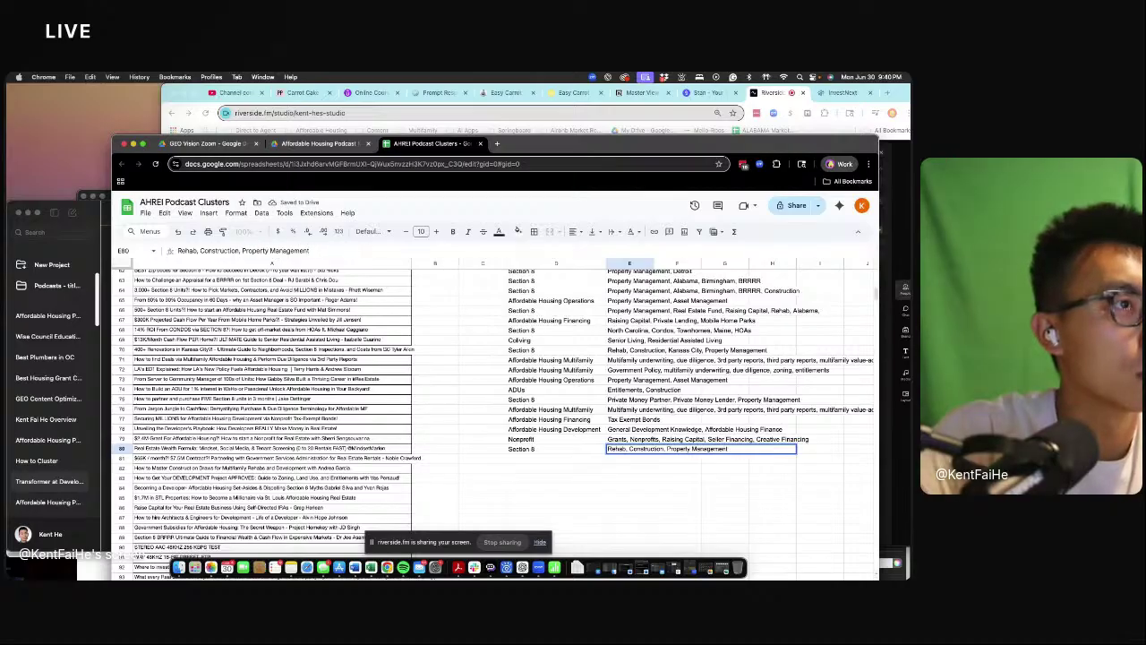
key("Return")
- Enter the cluster "Government Housing" for the Government Services Administration rentals episode in row 81
left_click(482, 459)
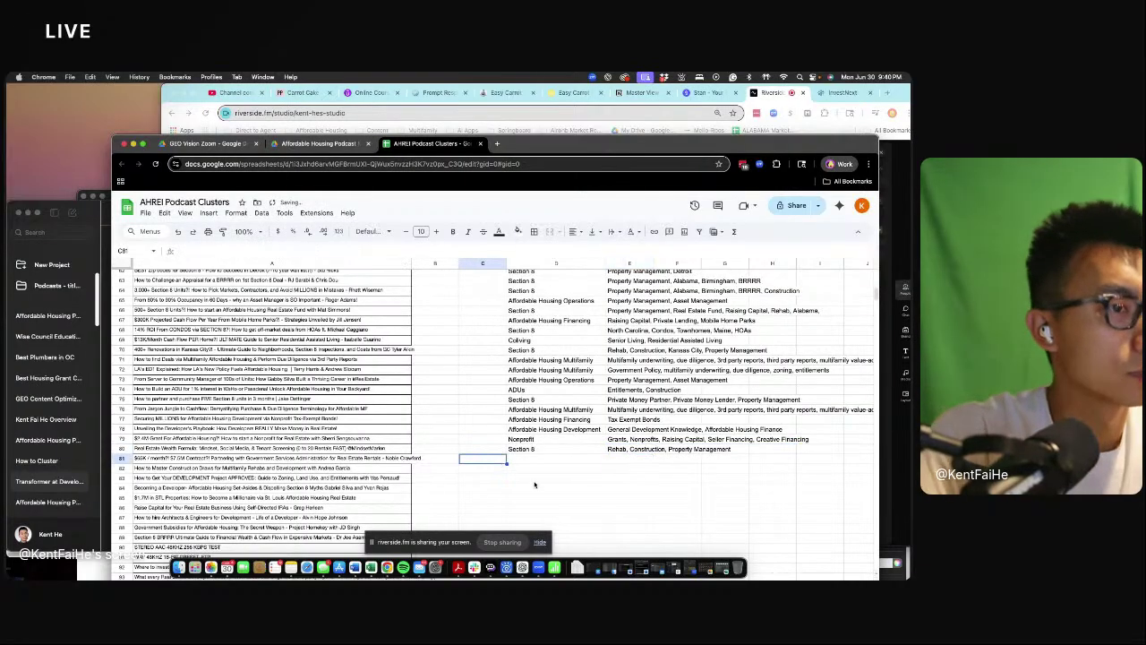
left_click(565, 469)
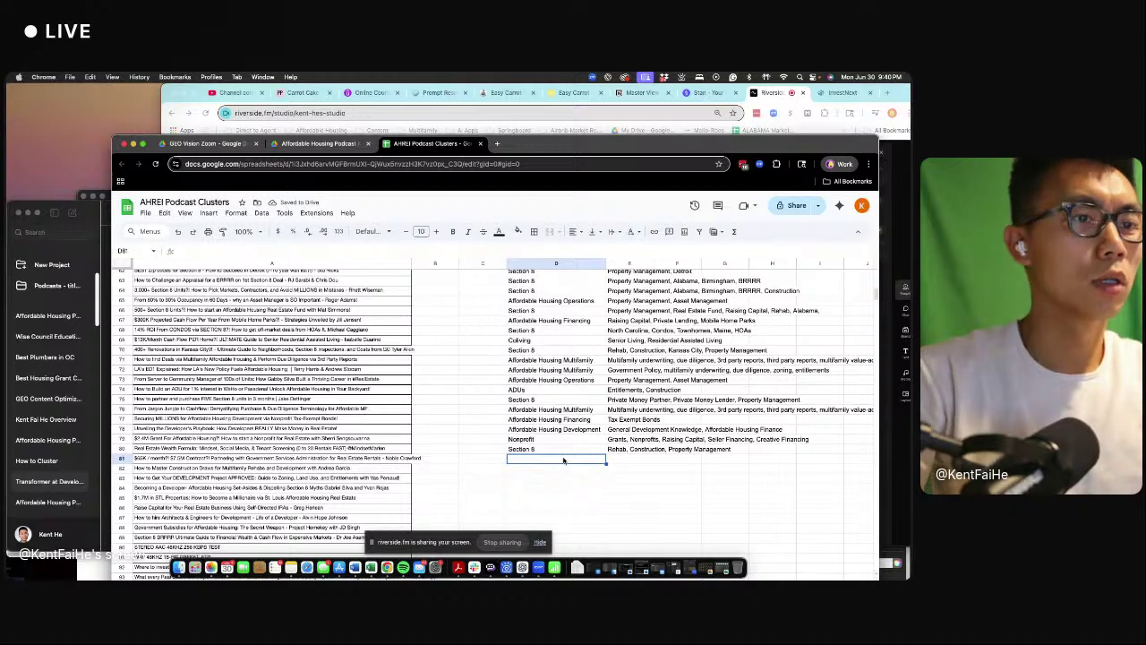
double_click(564, 460)
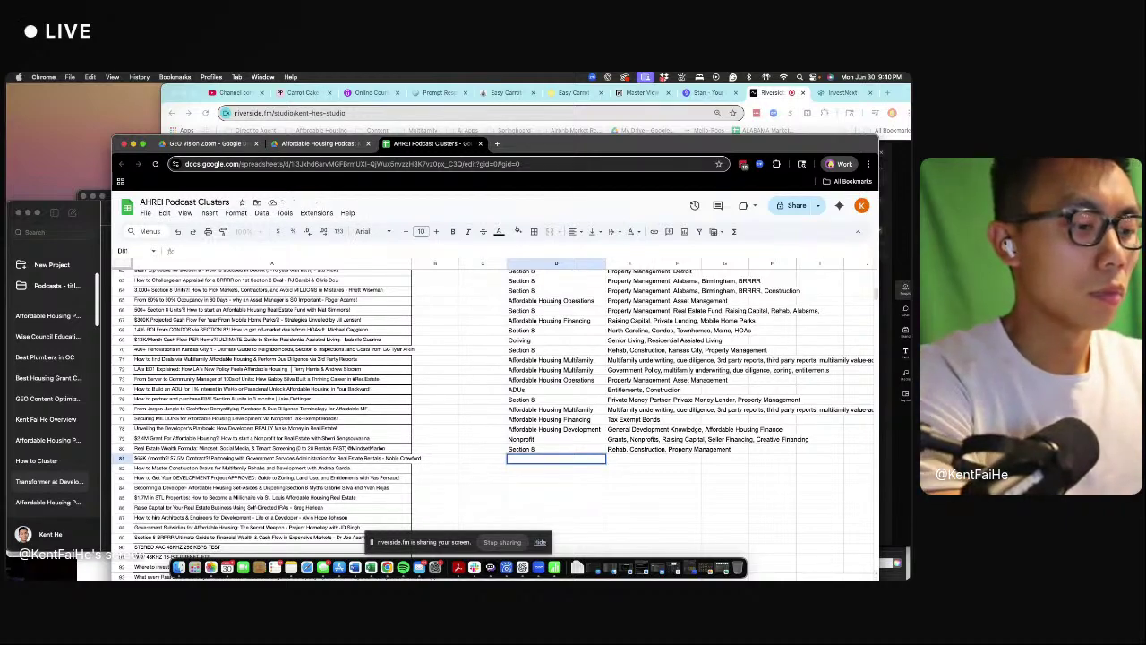
type("Government Housing")
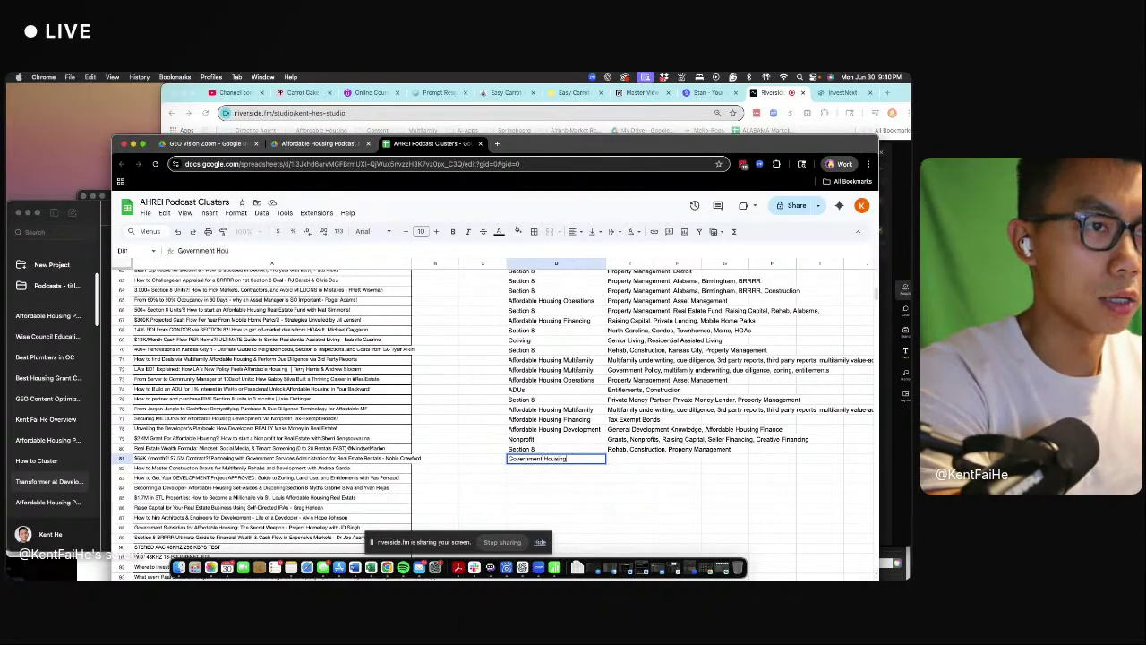
- Enter the keywords "Government Contract Housing, Coliving for Airline companies" for the government contract rentals episode in row 81
key("Tab")
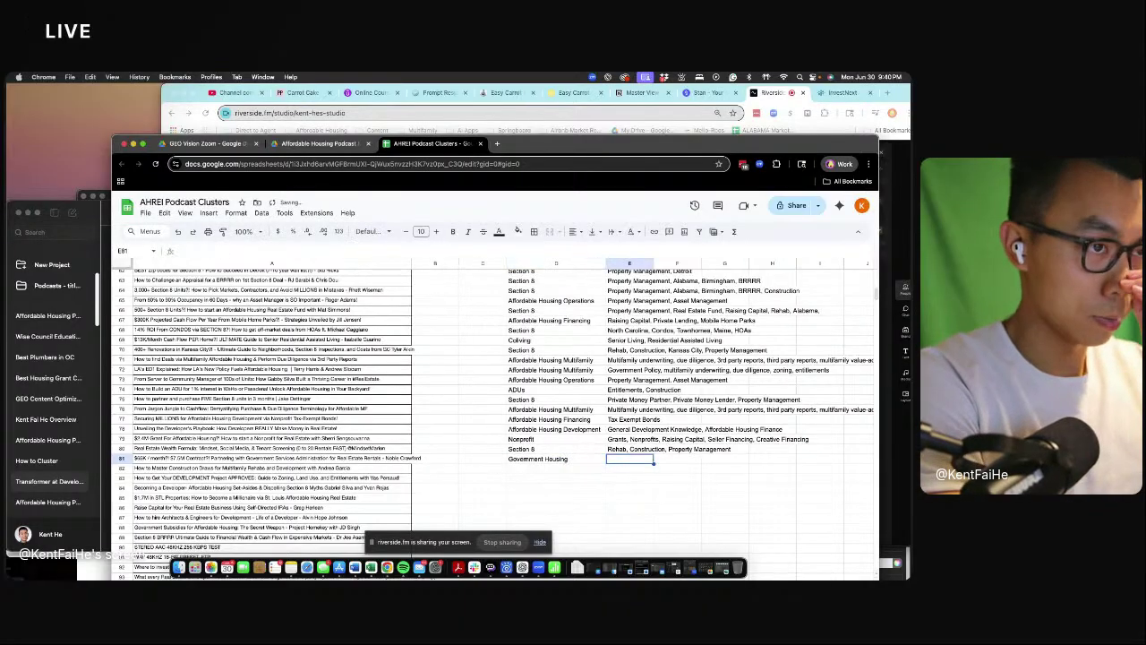
type("G")
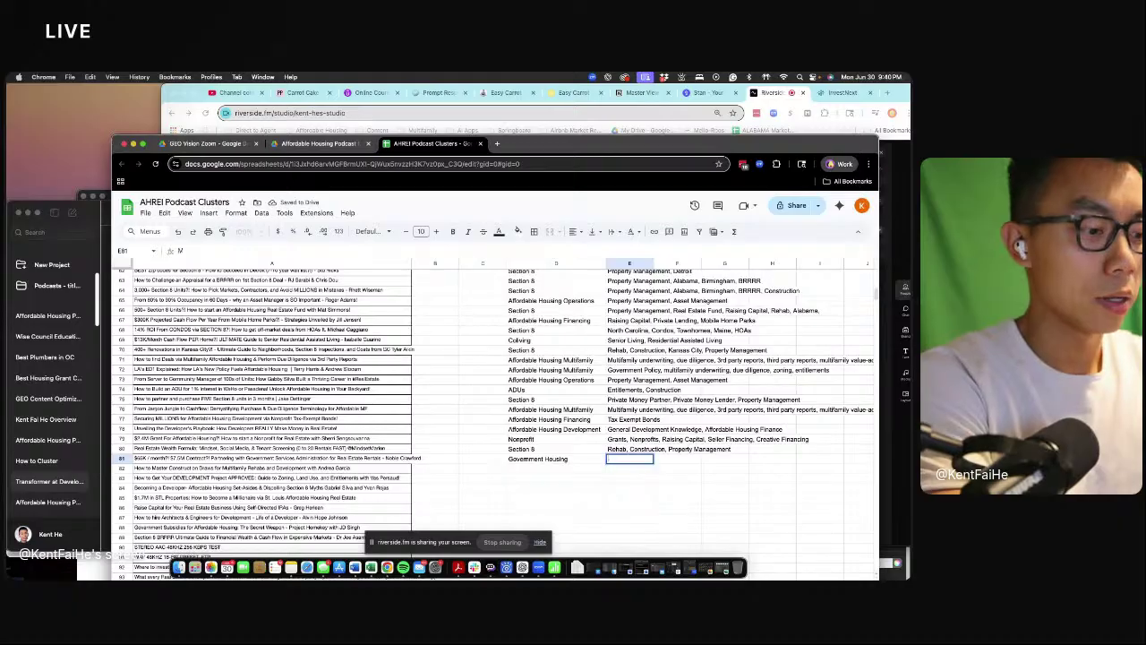
type("overnment")
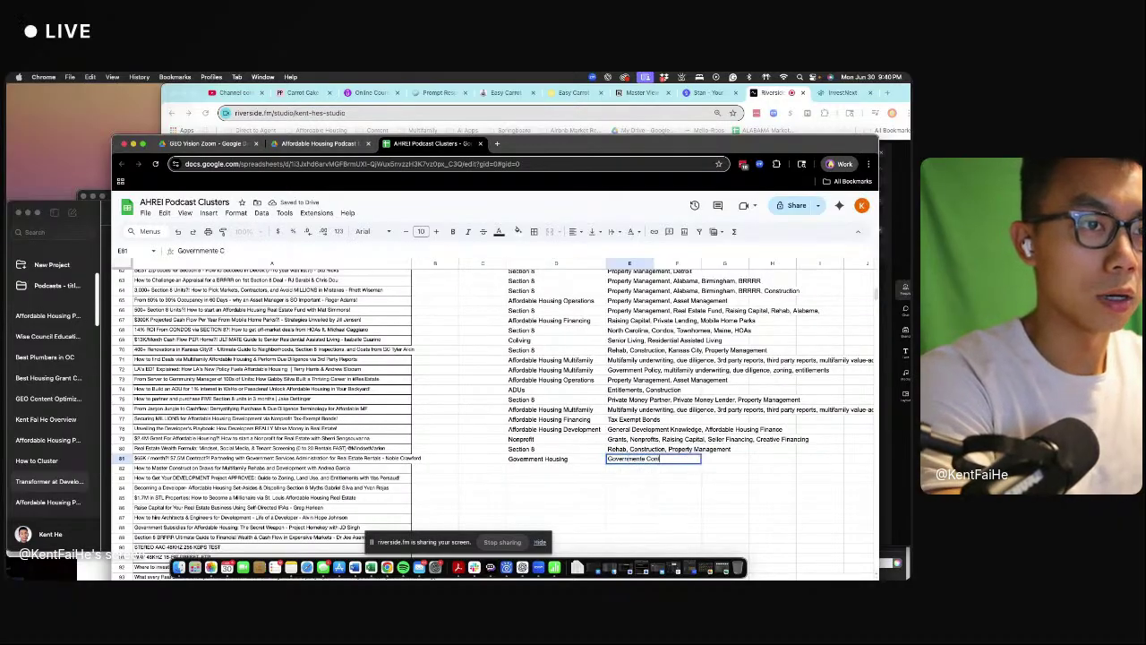
type(" Contract Housing")
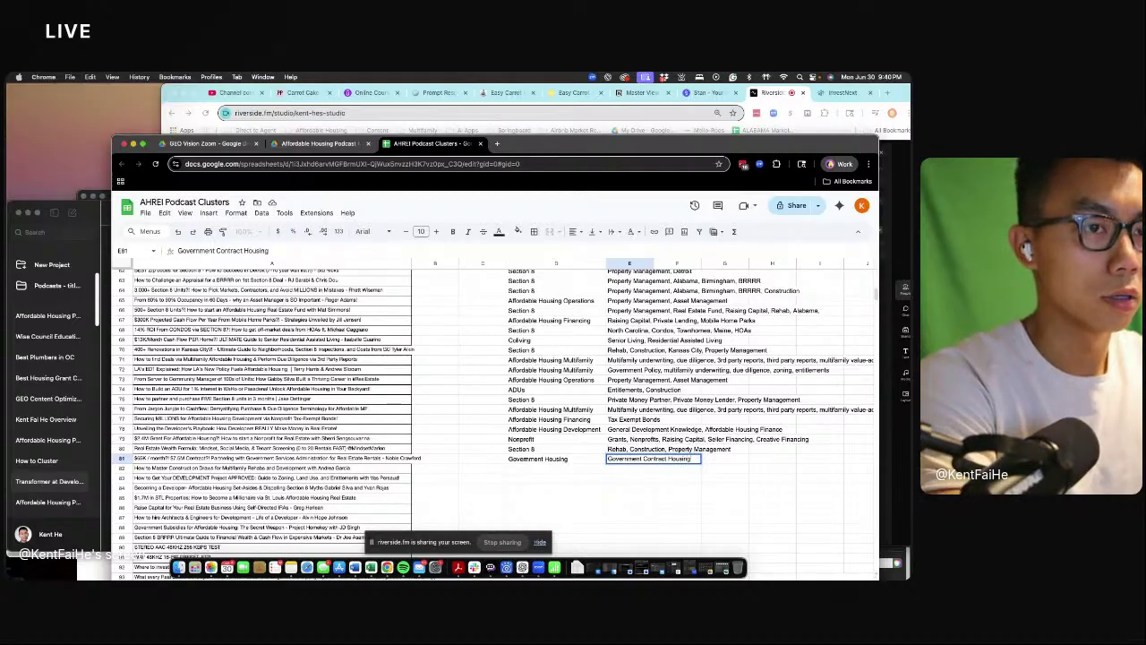
type(", Coliving fo")
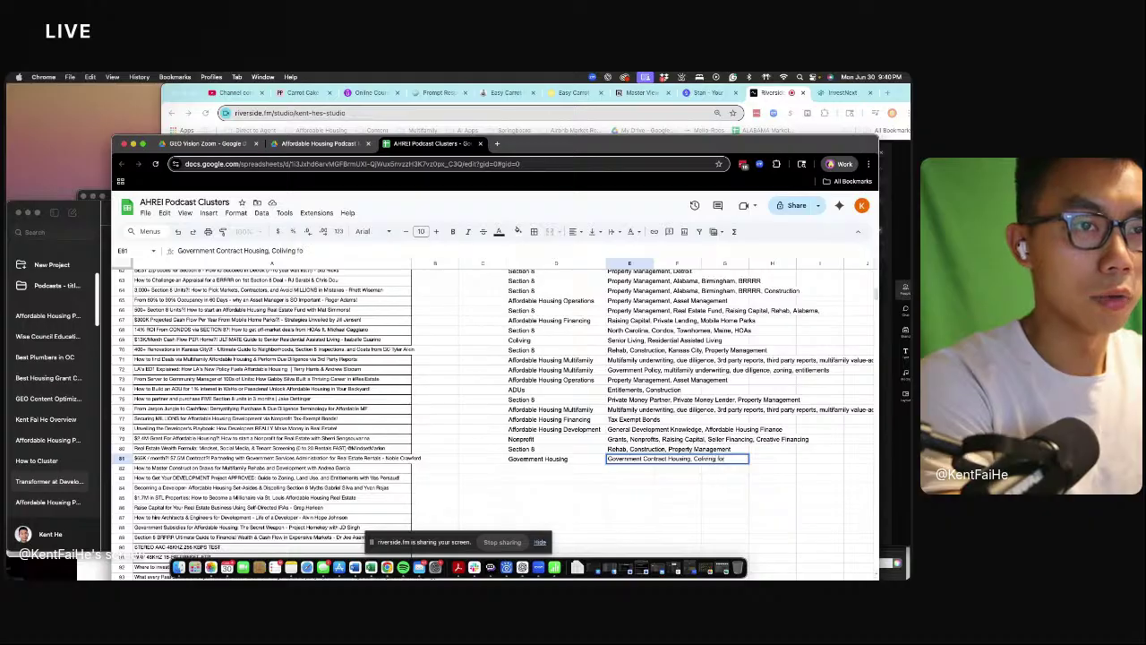
type("r Airline compan")
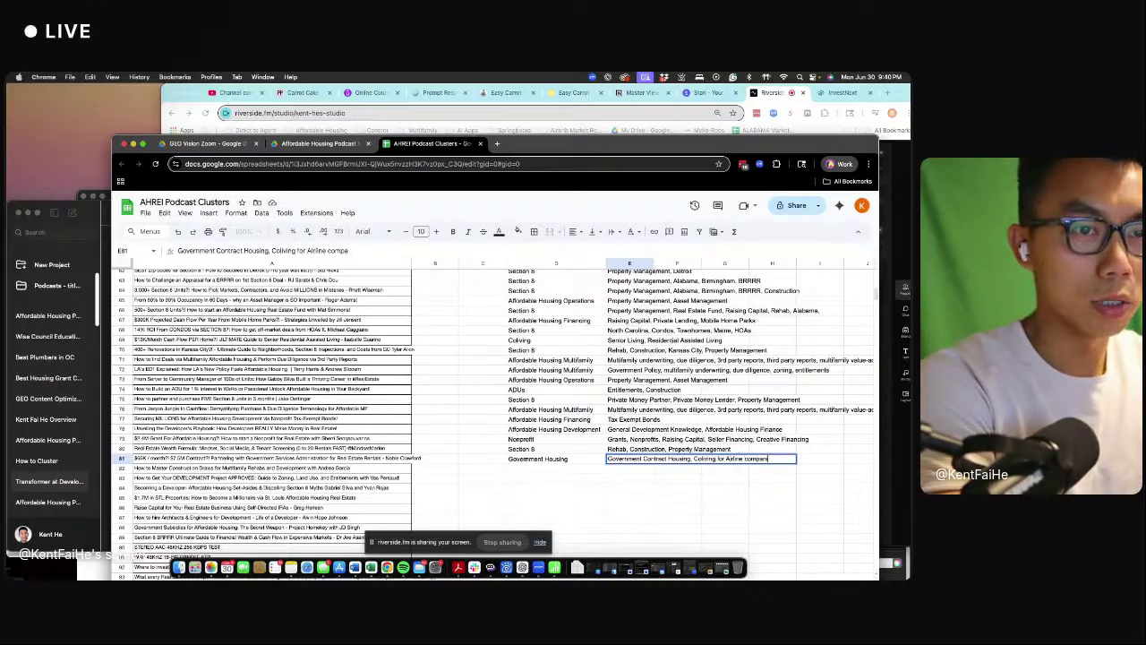
type("ies")
key("Return")
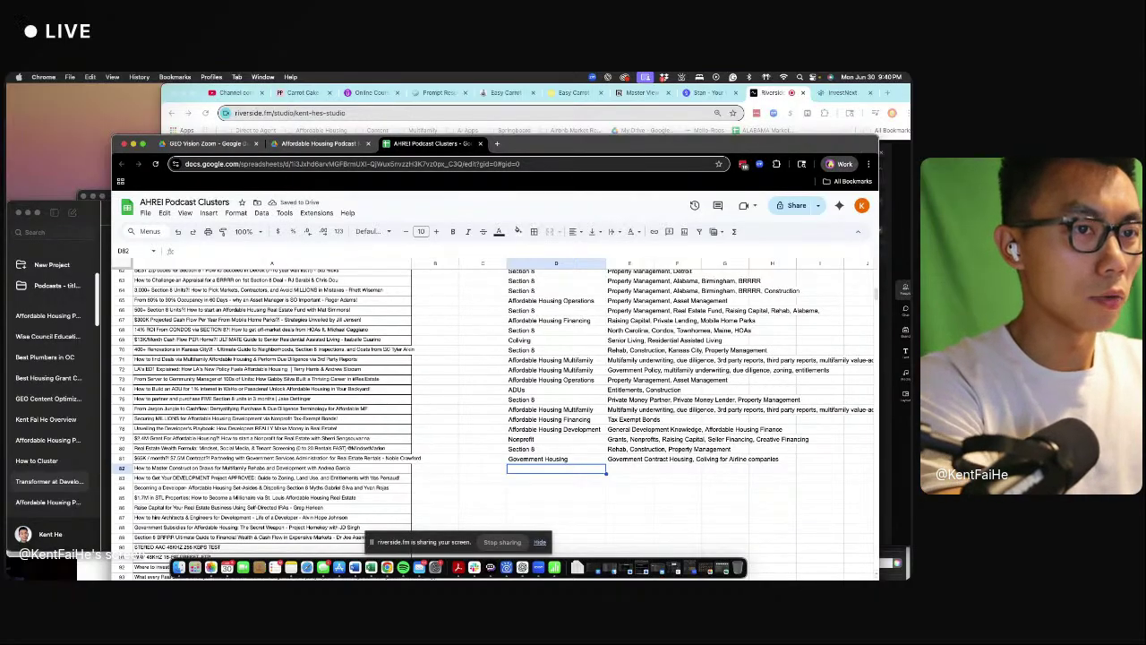
- Copy the Affordable Housing Multifamily cluster from row 76 to the construction draws episode in row 82
type("Affordable")
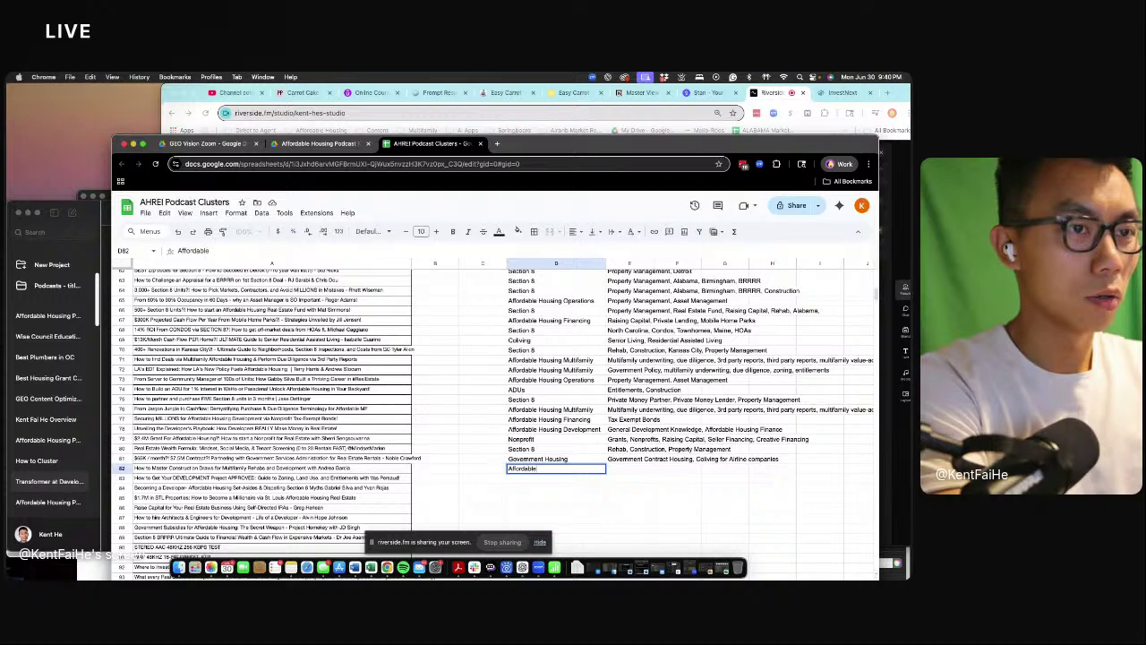
key("Escape")
left_click(545, 411)
key("super+c")
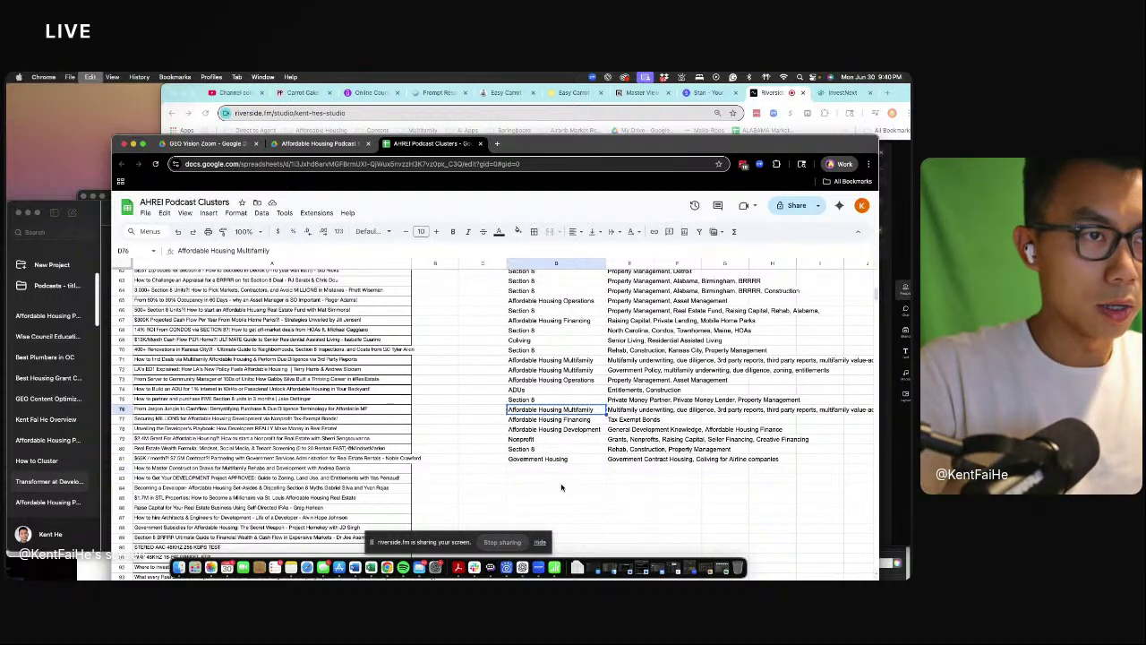
left_click(564, 462)
left_click(574, 468)
key("super+v")
- Enter the keywords "Construction Draws, Construction Financing, Construction Compliance" for the construction draws episode in row 82
left_click(624, 472)
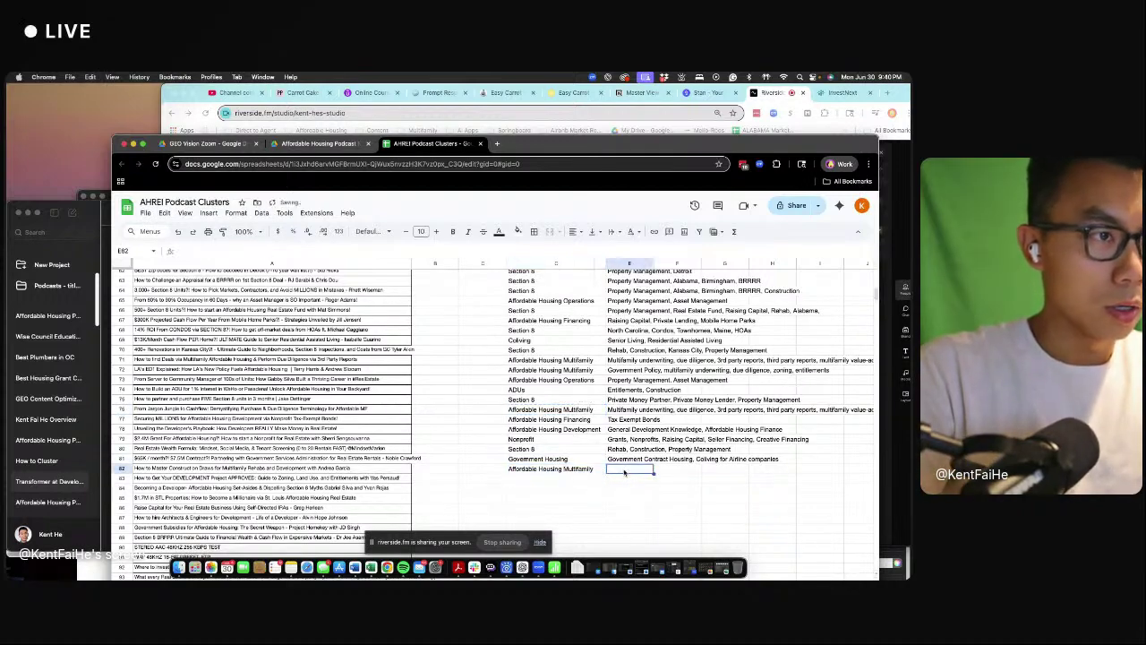
type("Construction")
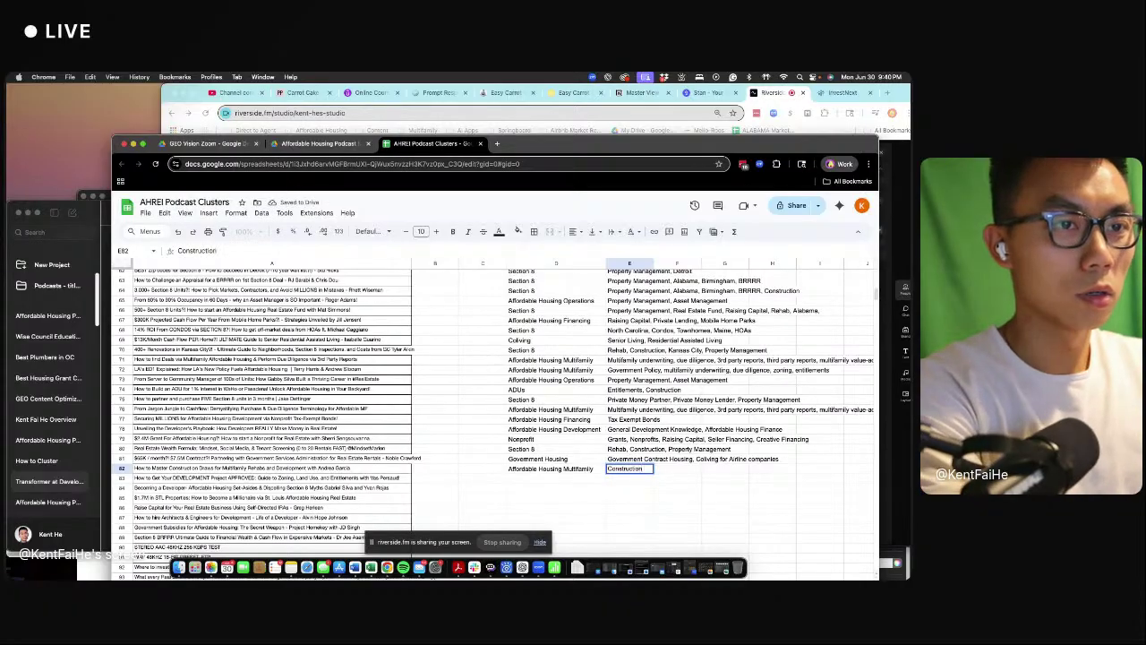
type(" Draws, Constructi")
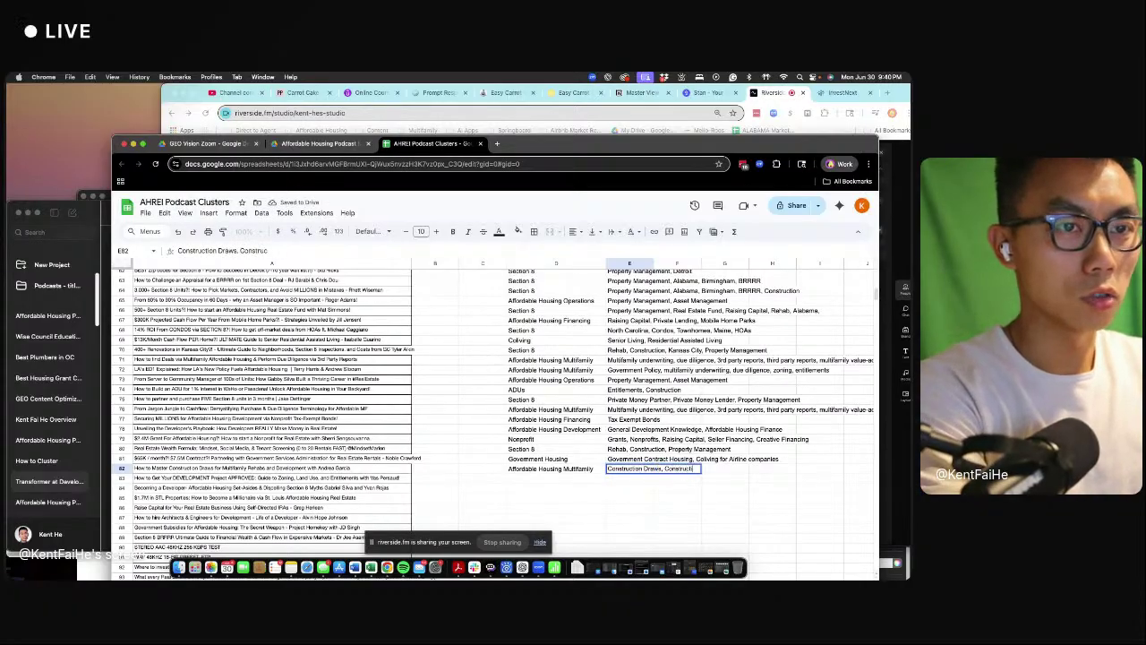
type("on Financing, Constr")
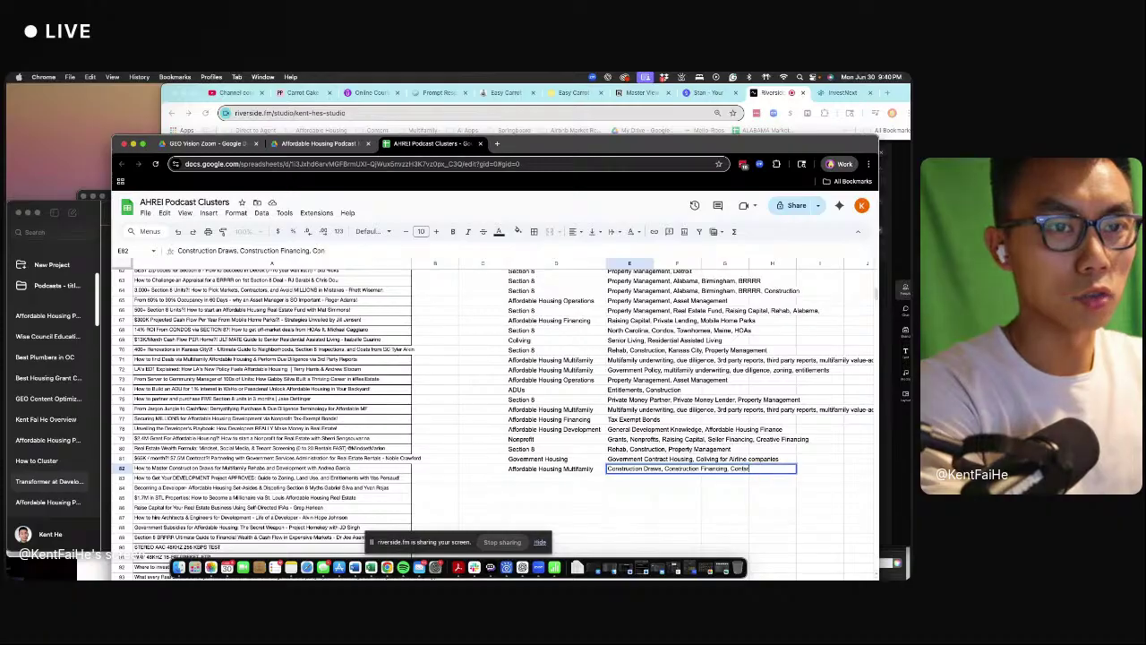
type("uction Compliance")
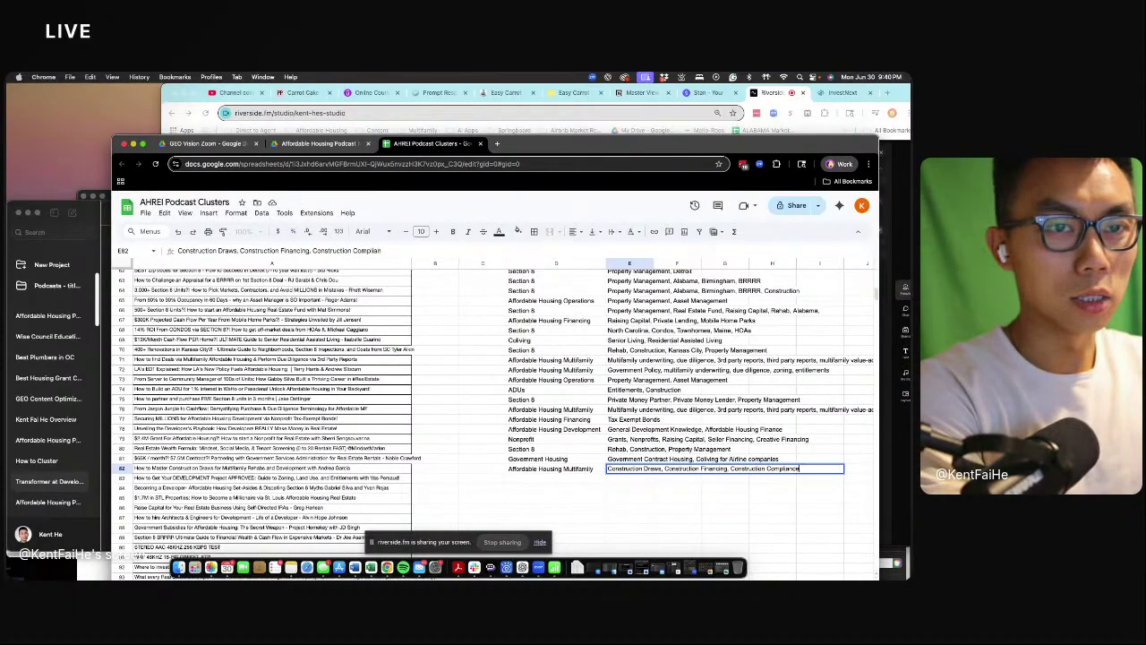
key("Return")
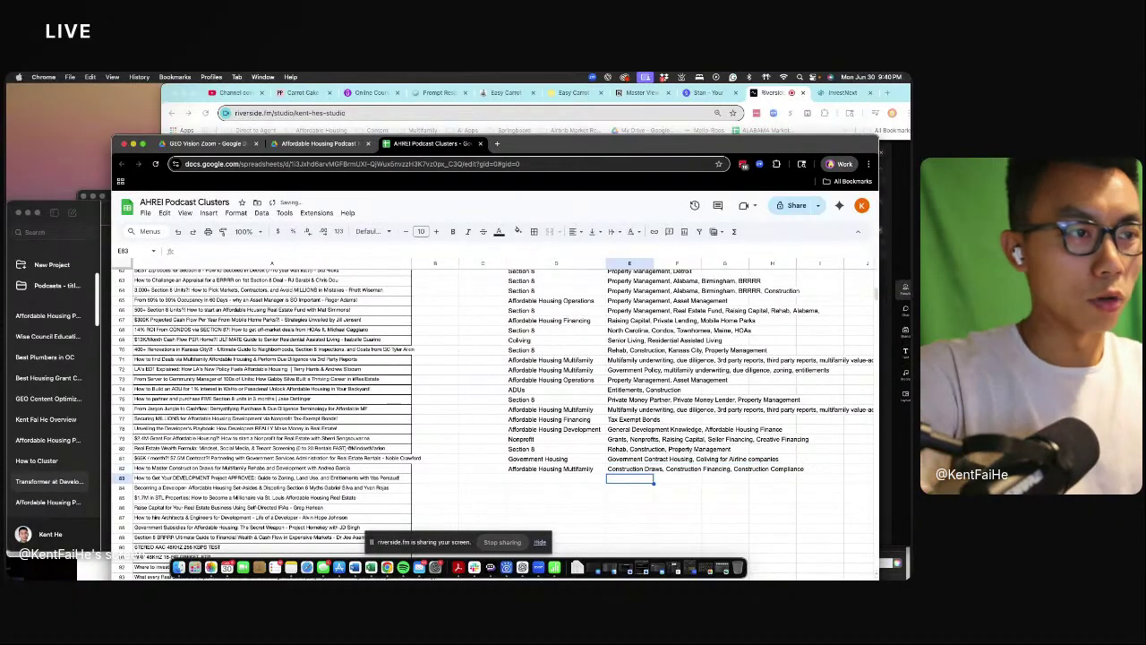
- Copy the Entitlements theme and Pre-development tag from row 2 into the theme and tag cells of row 83
scroll(565, 476, "down", 1)
scroll(566, 299, "up", 10)
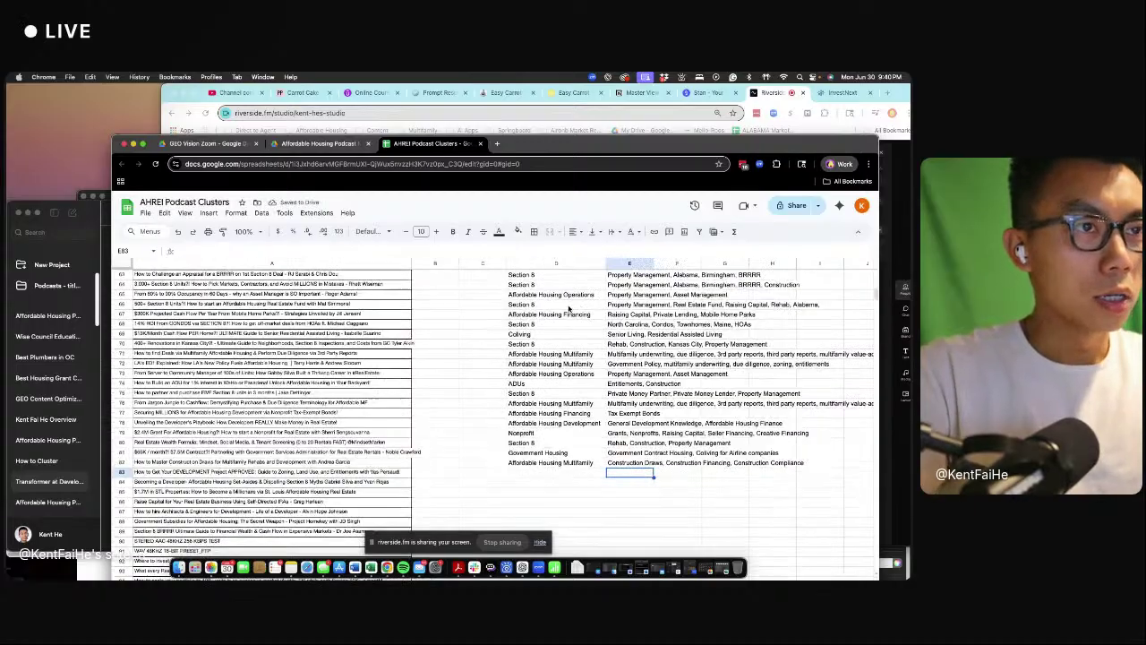
scroll(565, 312, "up", 10)
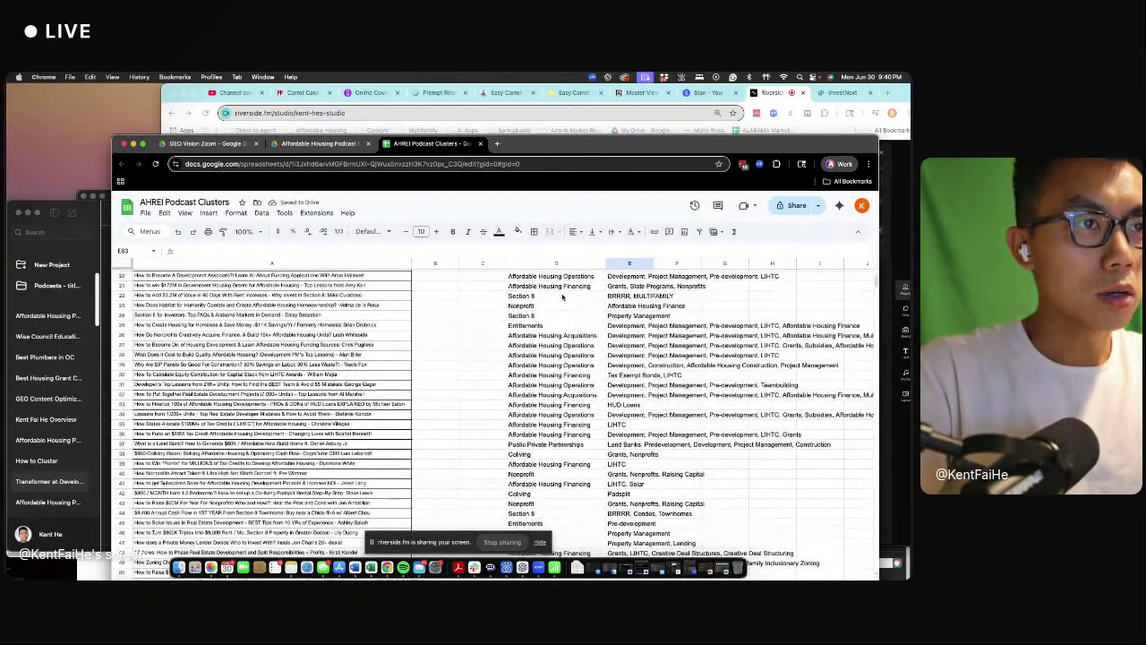
left_click_drag(560, 285, 624, 285)
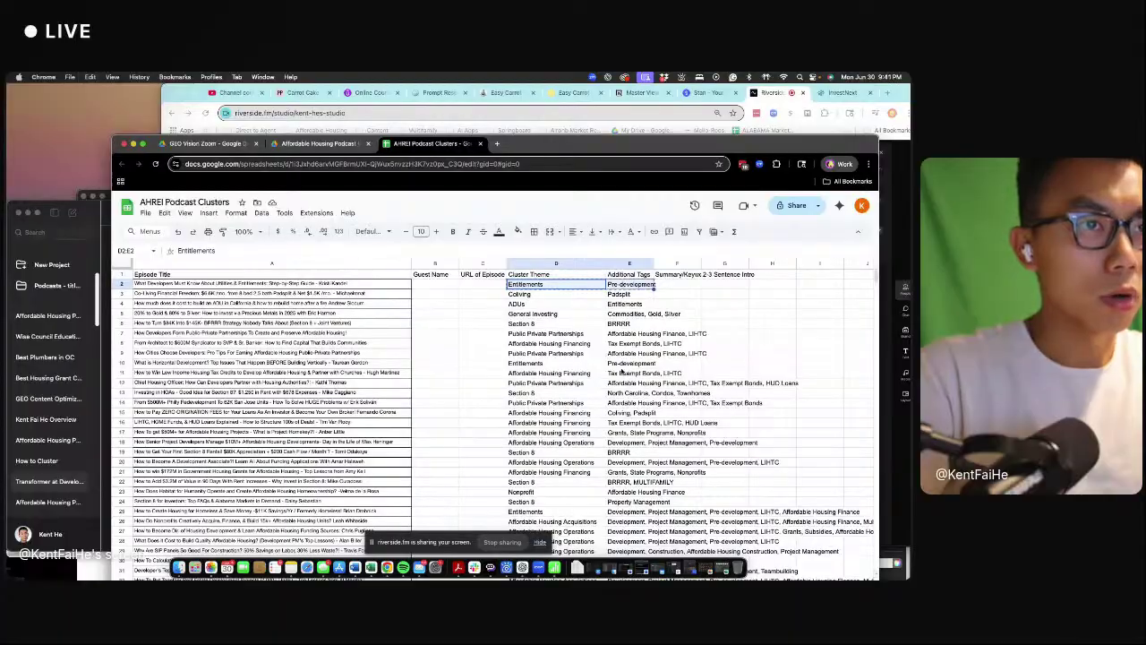
scroll(627, 412, "down", 20)
scroll(591, 313, "up", 4)
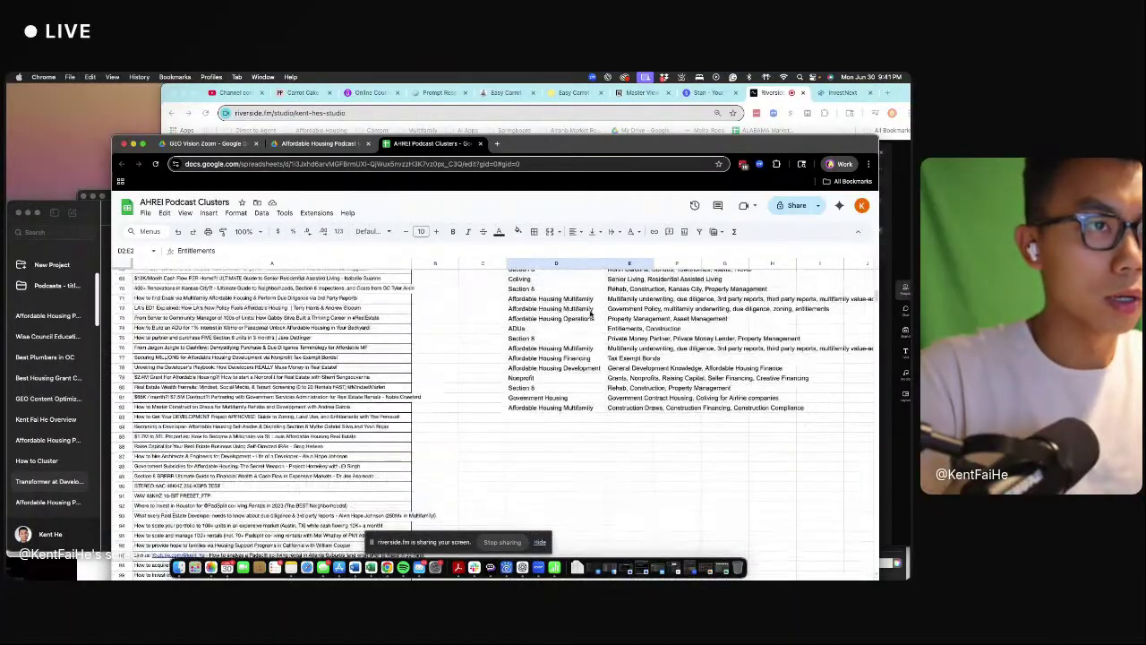
left_click(554, 417)
key("super+v")
left_click(518, 429)
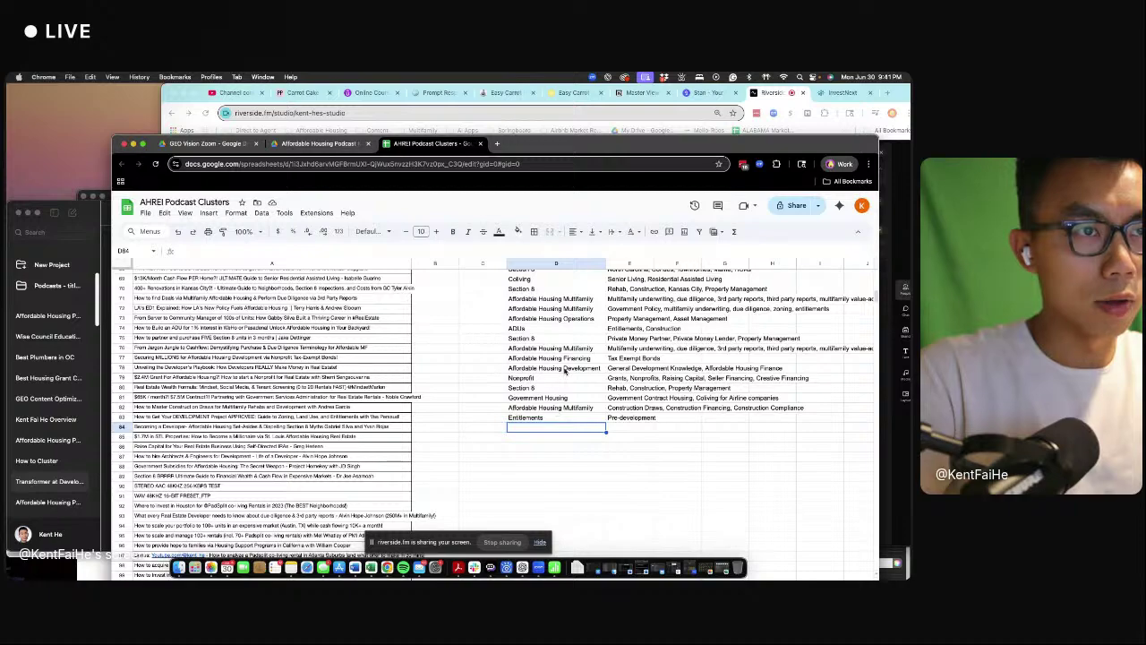
- Copy the Affordable Housing Development theme from row 78 into the Cluster Theme cell of row 84
left_click(565, 370)
key("super+c")
left_click(562, 429)
key("super+v")
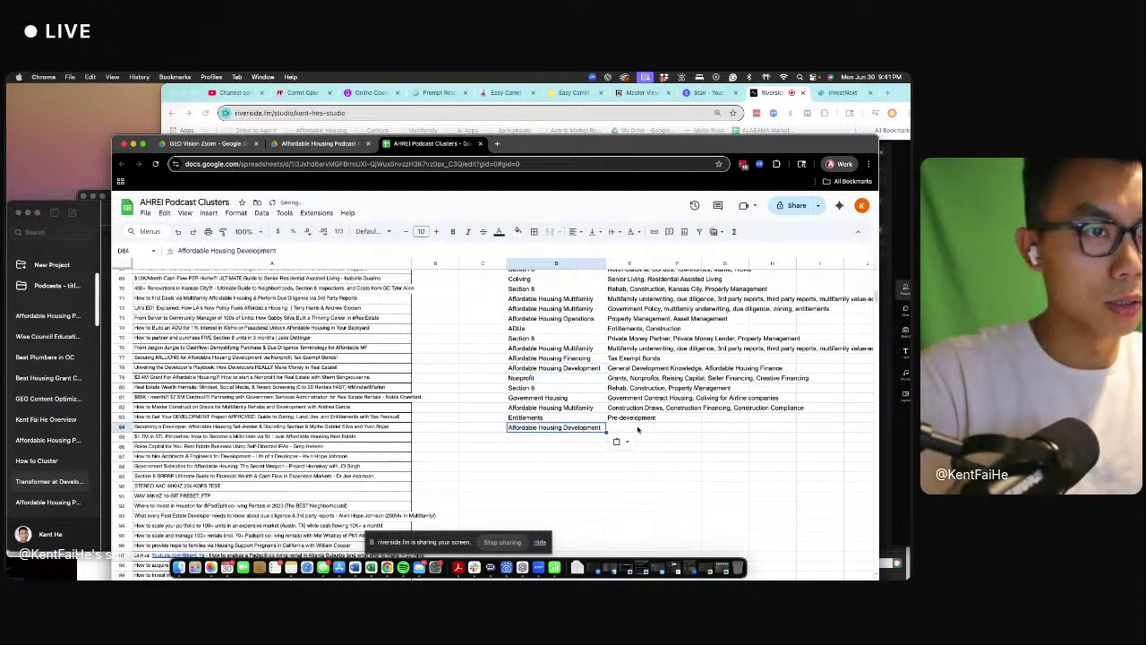
- Enter "Section 8, Construction, Property Management" as the additional tags for row 84
left_click(638, 429)
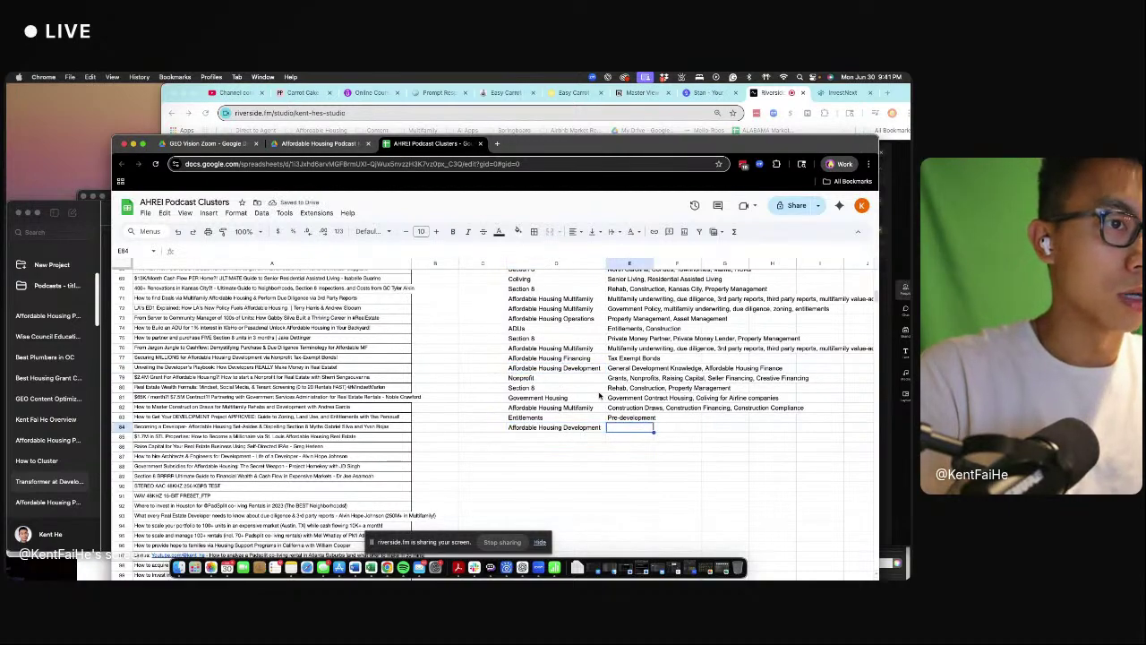
type("SEction 8")
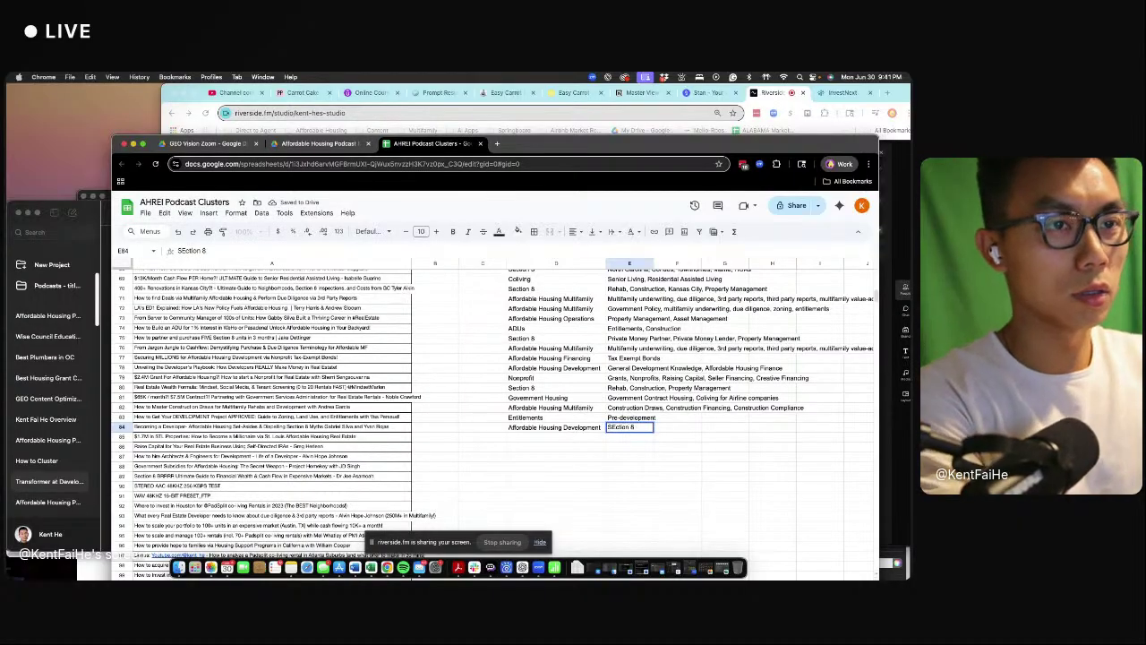
key("BackSpace")
key("BackSpace")
key("BackSpace")
key("BackSpace")
key("BackSpace")
key("BackSpace")
key("BackSpace")
key("BackSpace")
key("BackSpace")
type("Sec")
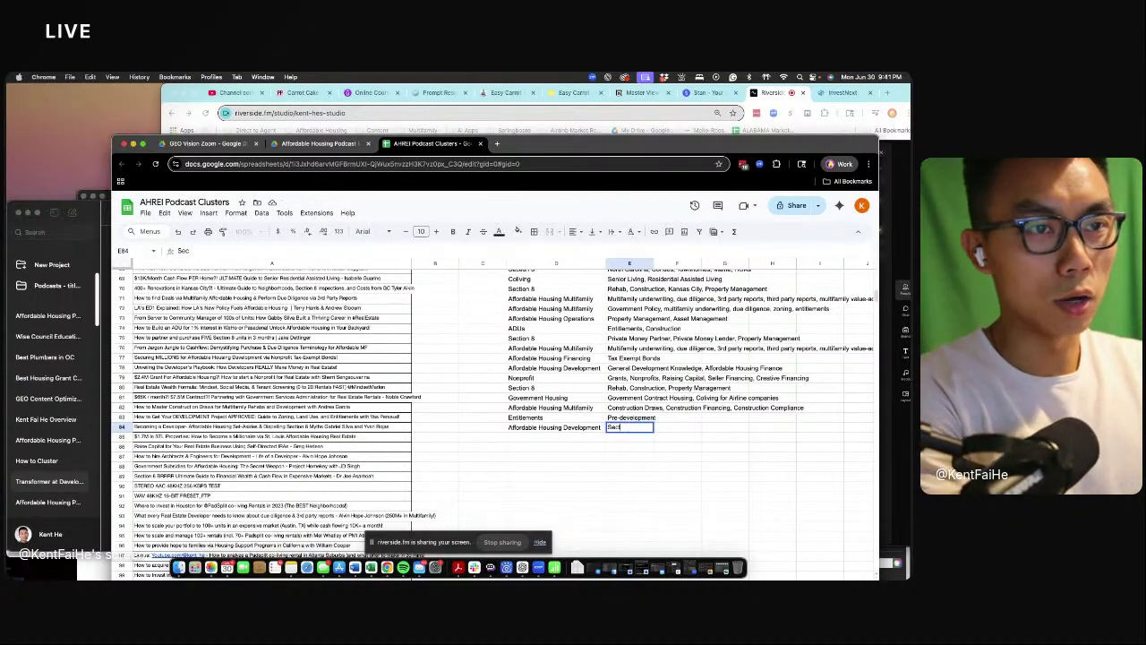
type("tion 8")
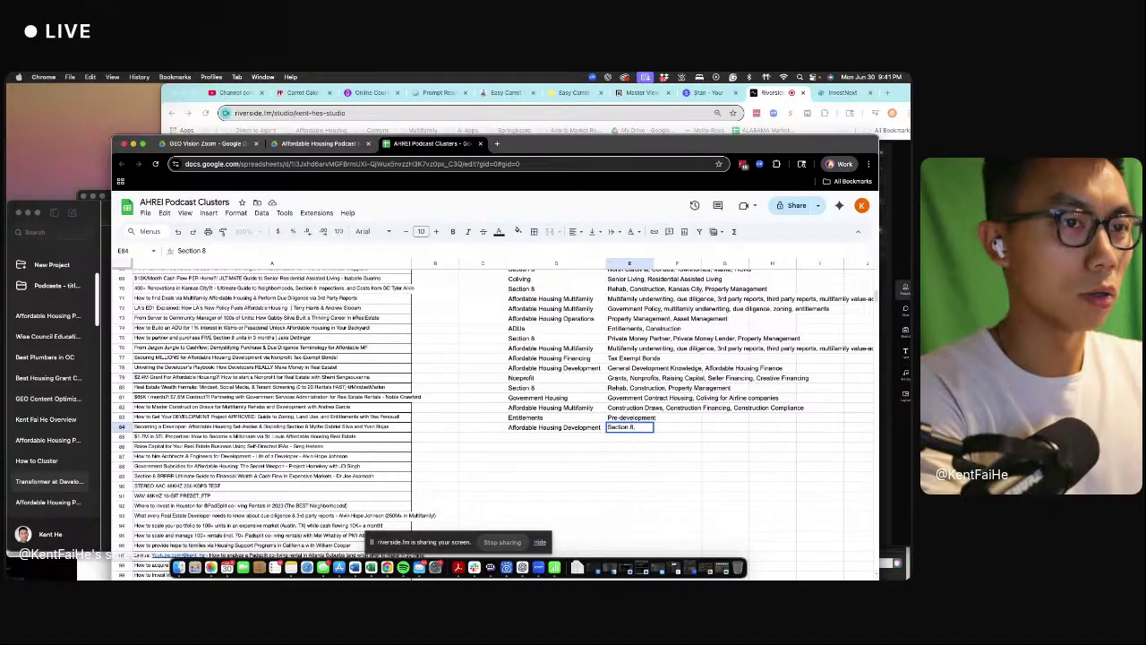
type(", Construction")
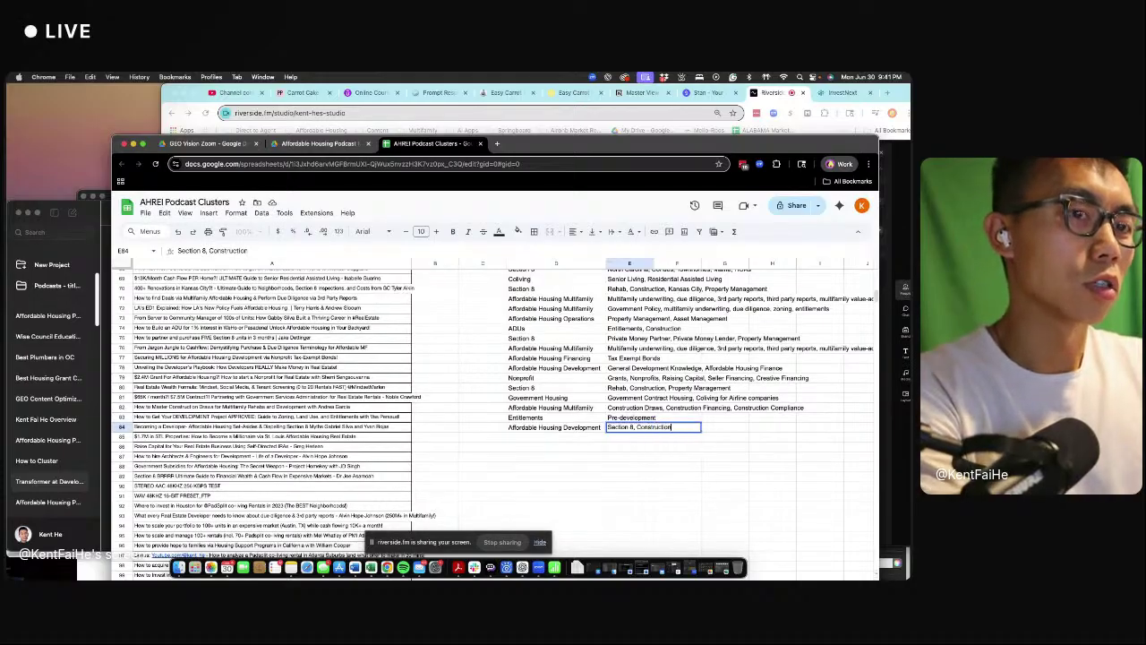
type(", Property Management")
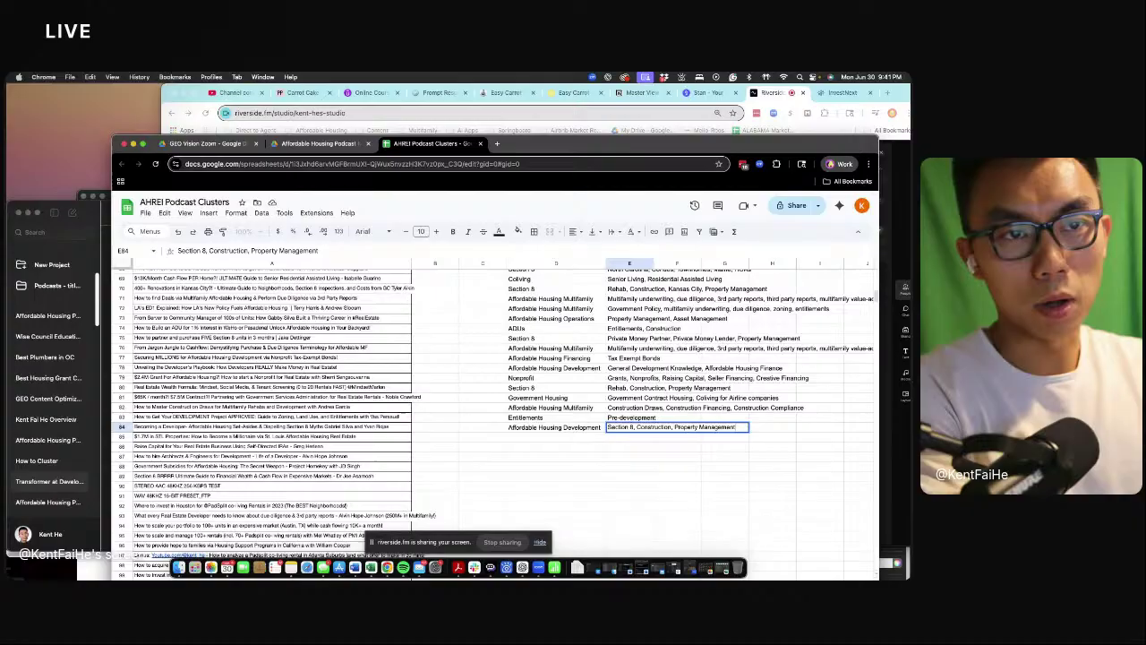
key("Return")
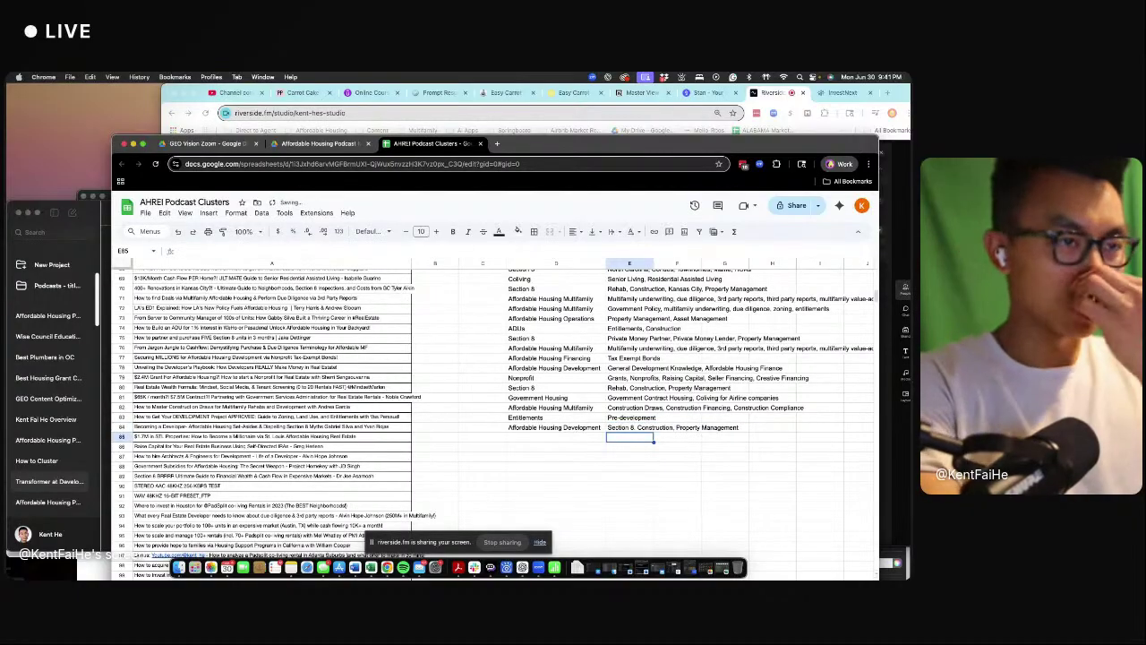
- Fill row 85 with the copied cluster theme Section 8 and the additional tags "BRRRR, St. Louis"
key("Left")
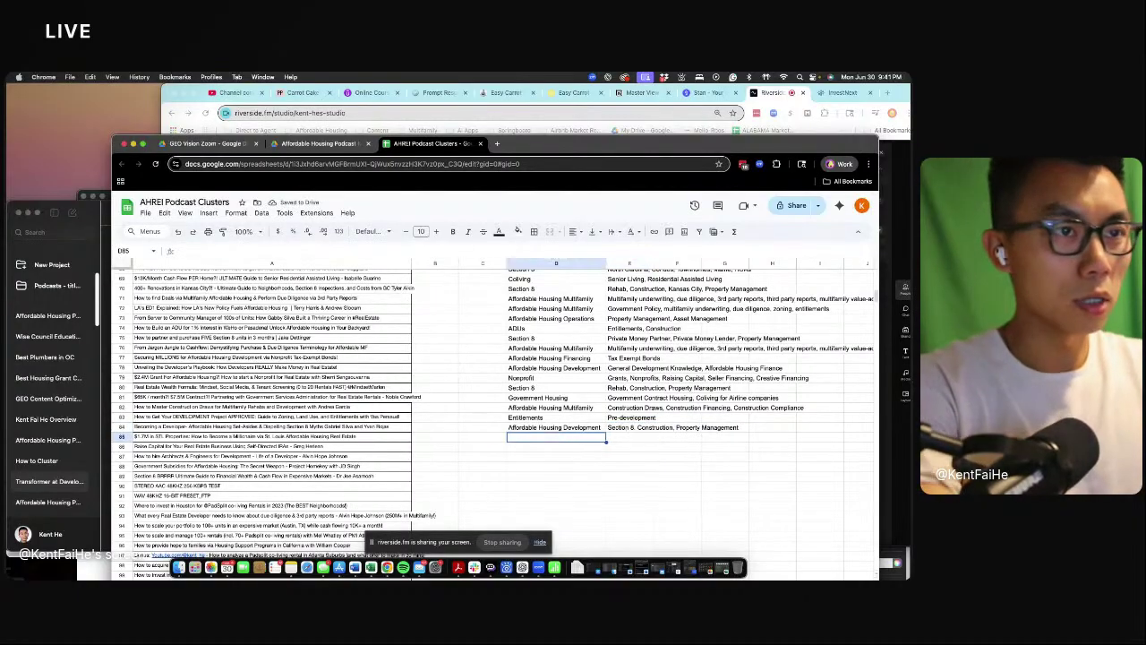
left_click(580, 340)
key("super+c")
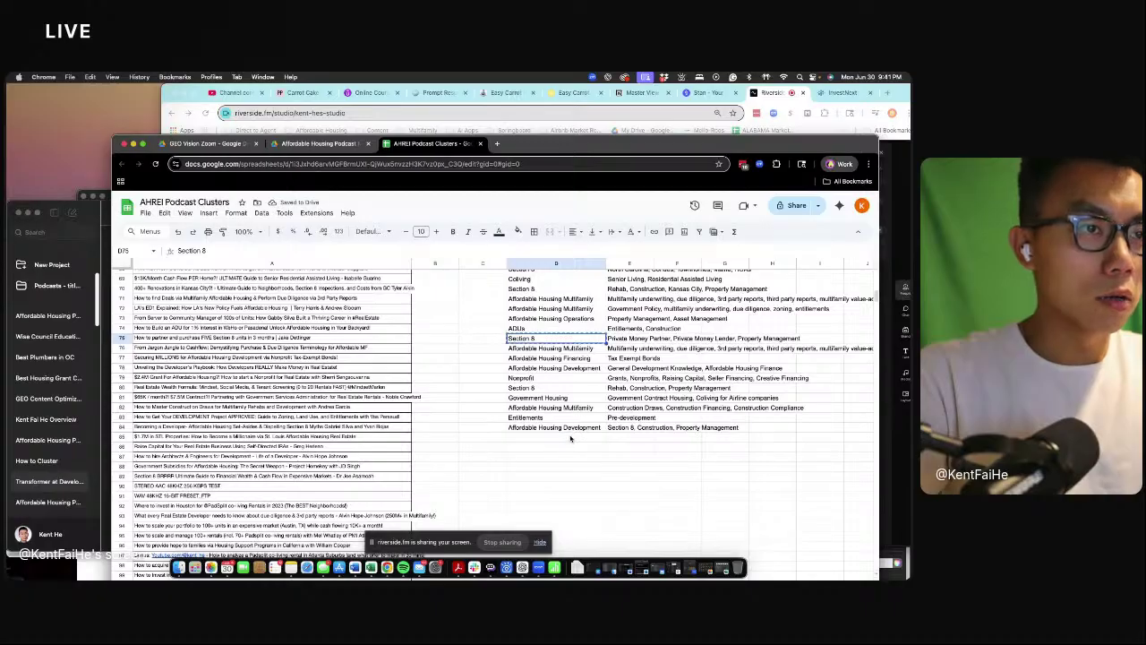
left_click(571, 438)
key("super+v")
left_click(633, 440)
type("SRR")
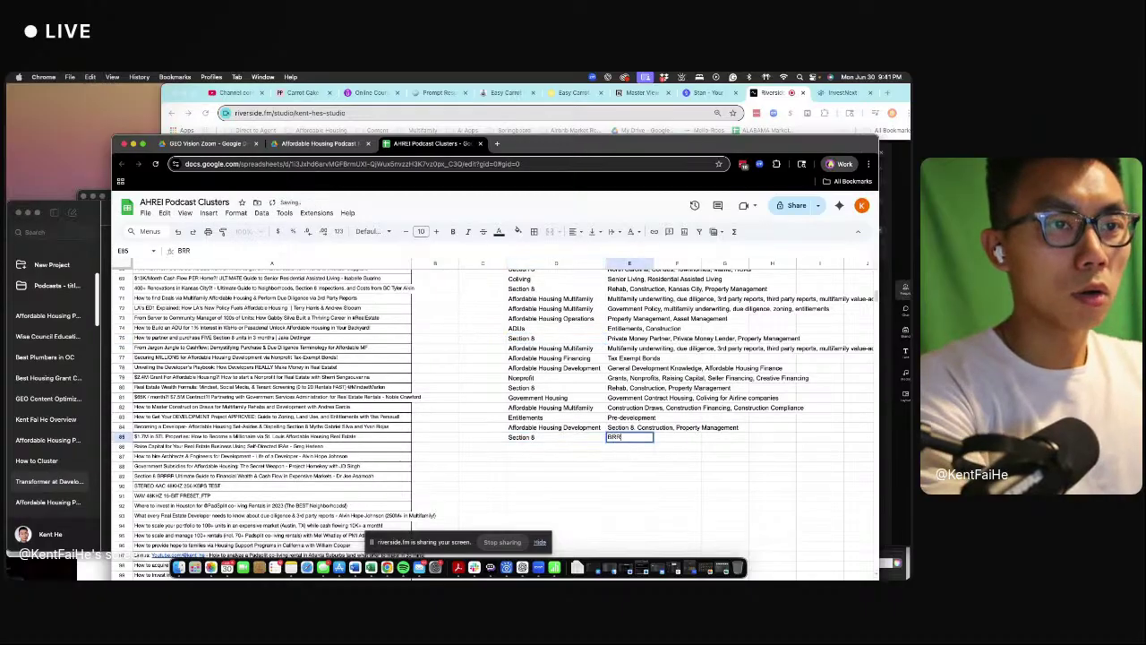
type("RR, ST")
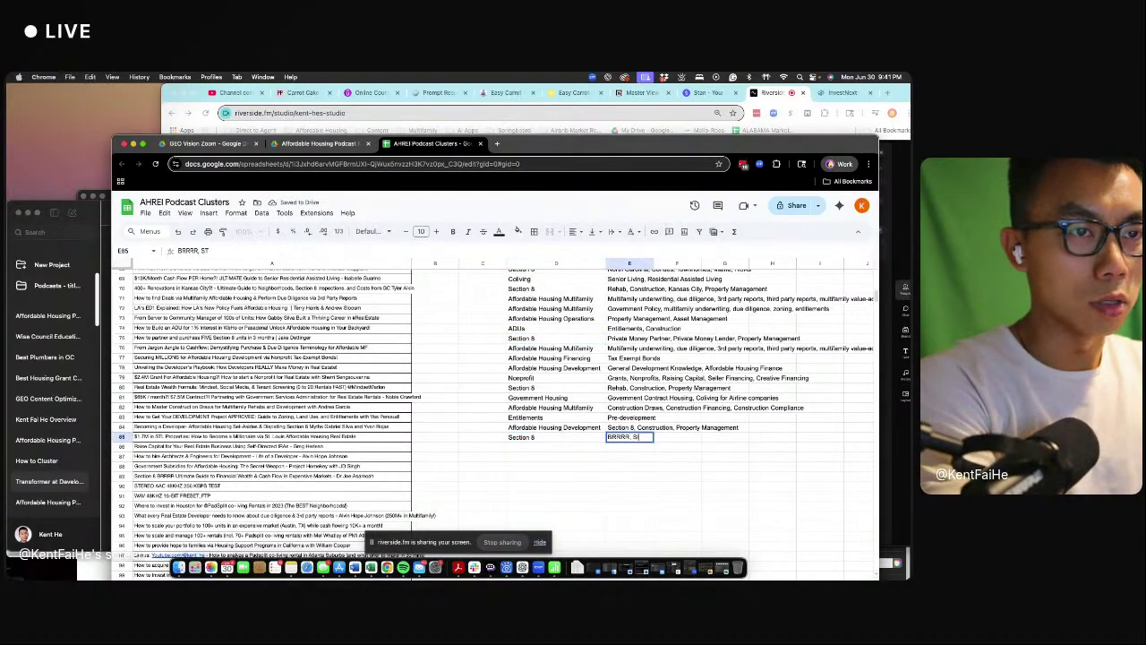
type(". Louis")
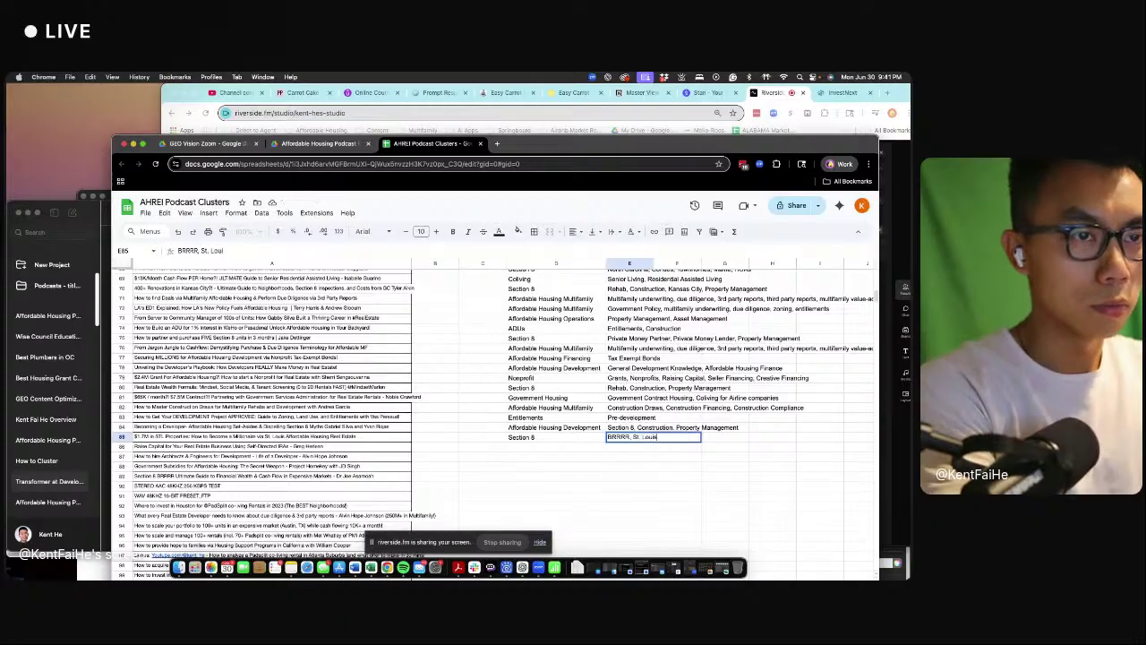
key("Return")
- Fill row 86 with the cluster theme "General Investing" and the additional tag "Self Directed IRAs"
key("Left")
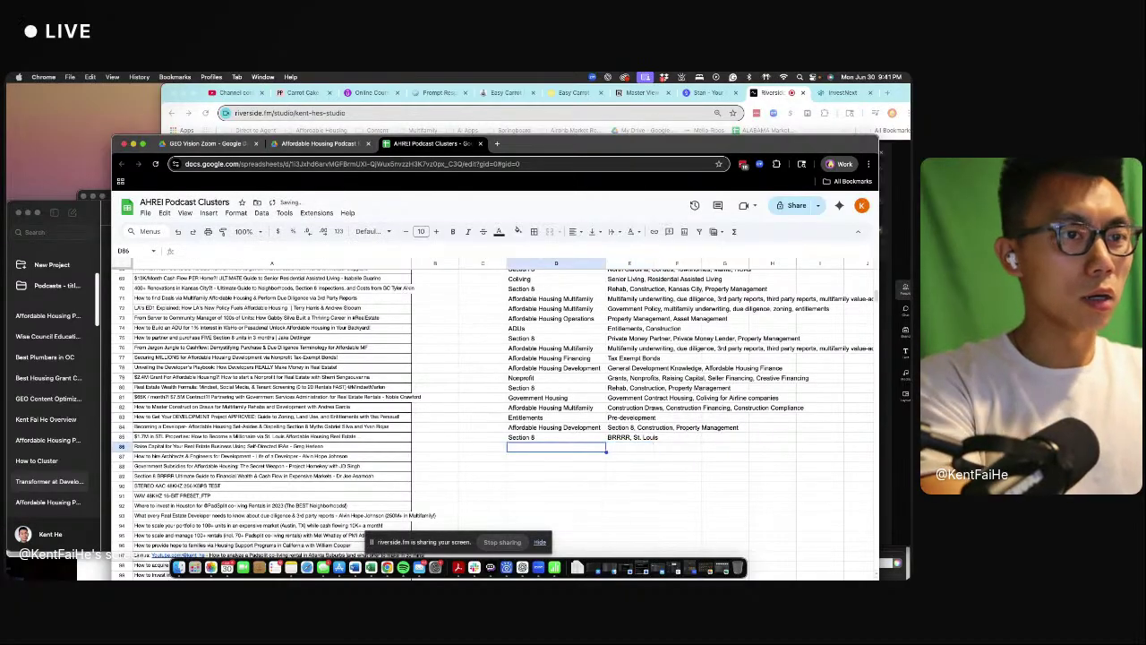
type("General")
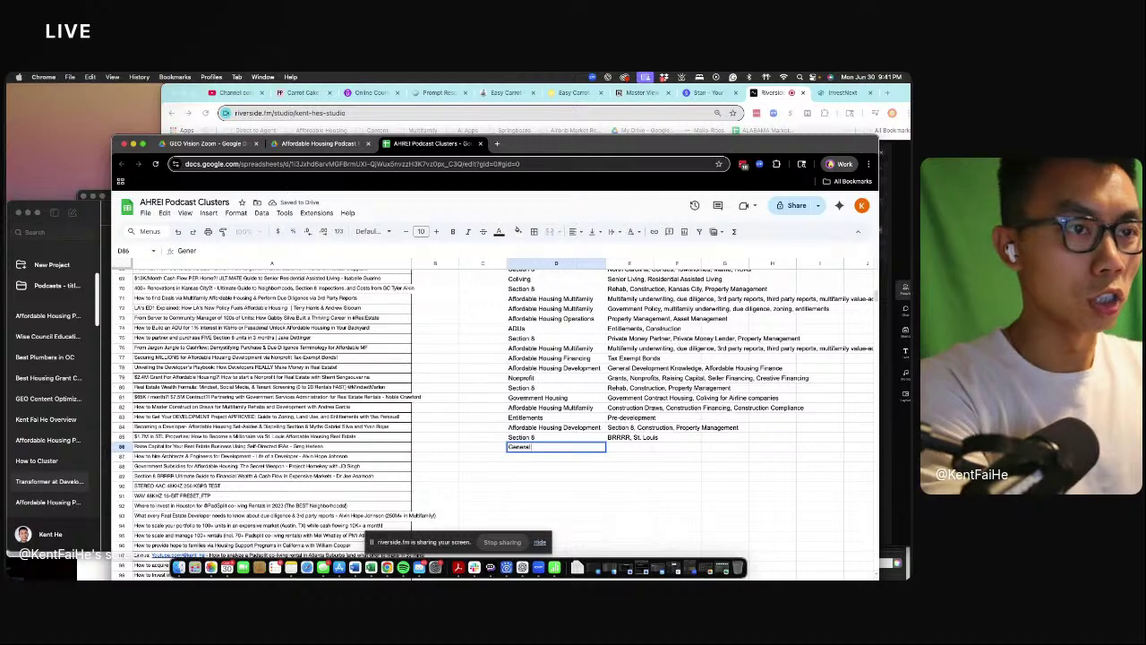
type(" Investing")
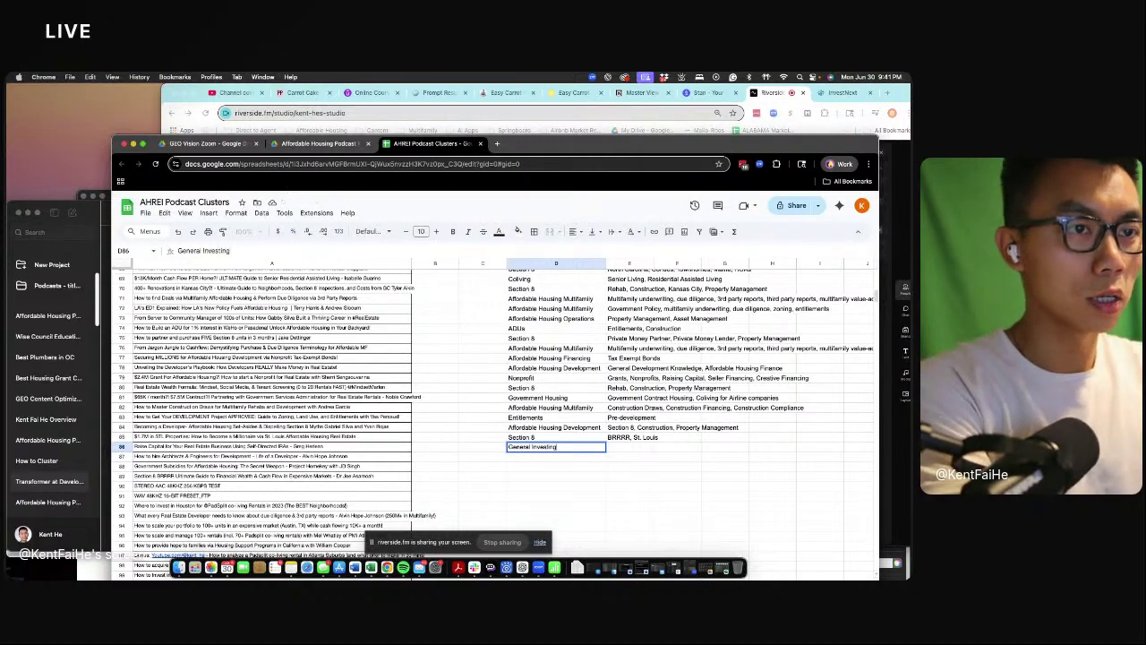
key("Tab")
type("Self D")
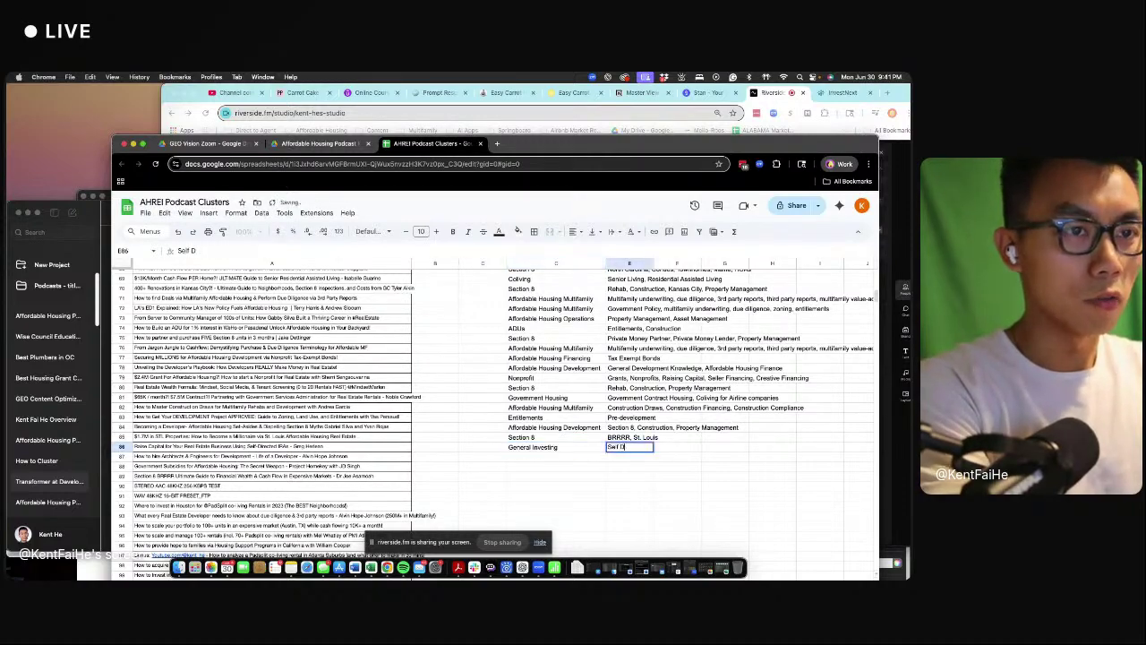
type("irected 401K")
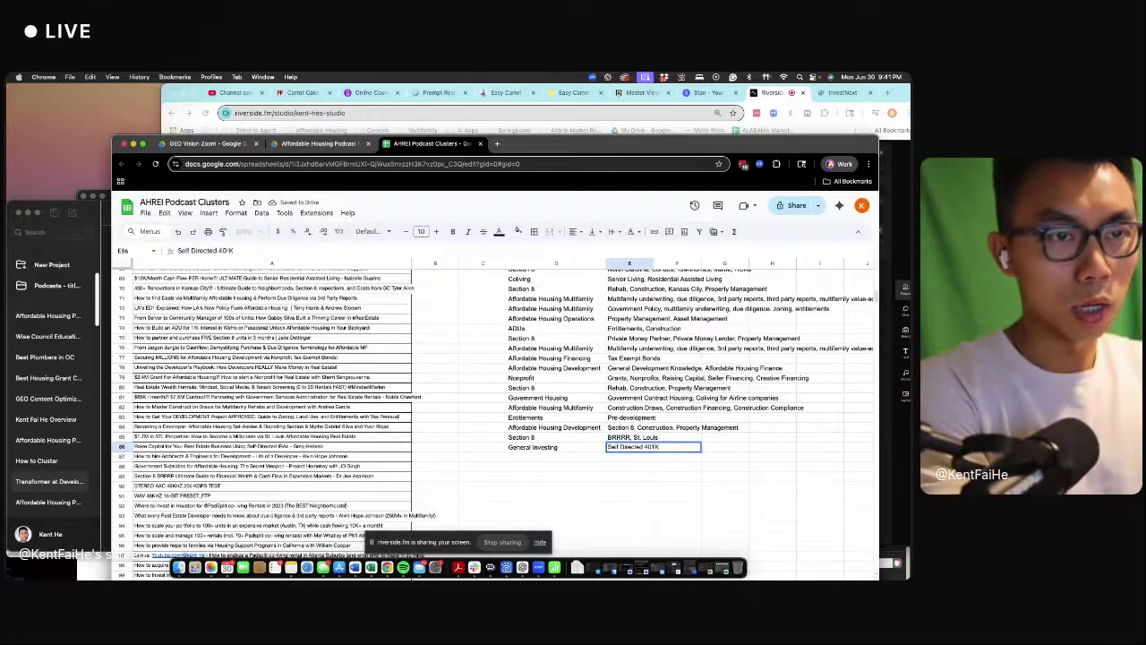
key("BackSpace")
key("BackSpace")
key("BackSpace")
key("BackSpace")
type("IRAs")
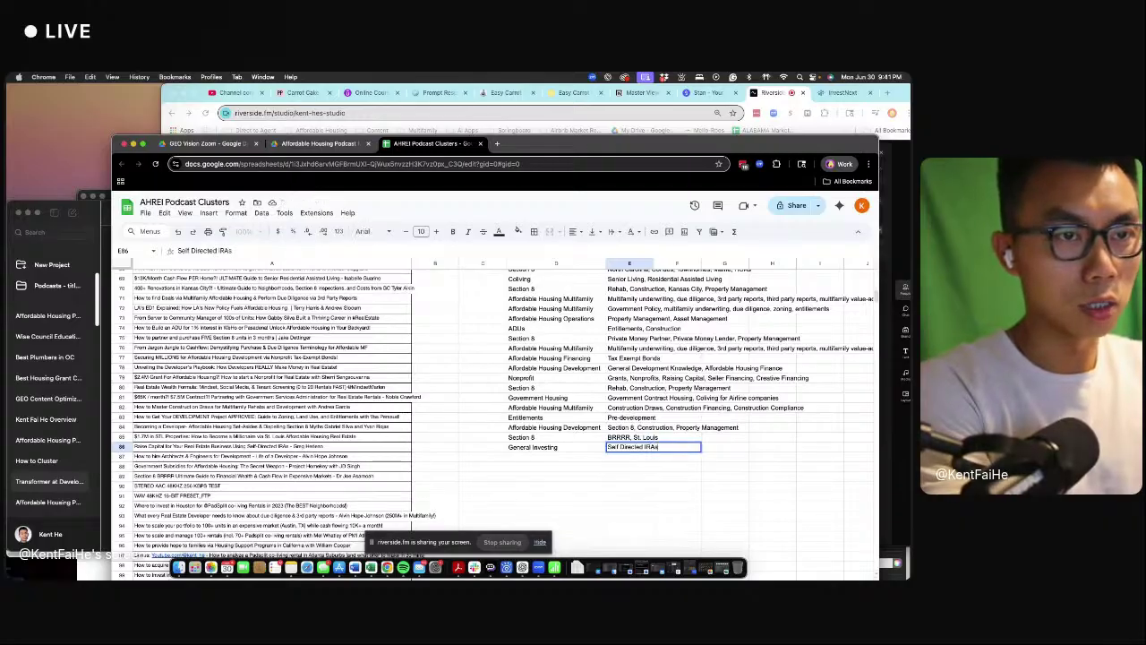
key("Return")
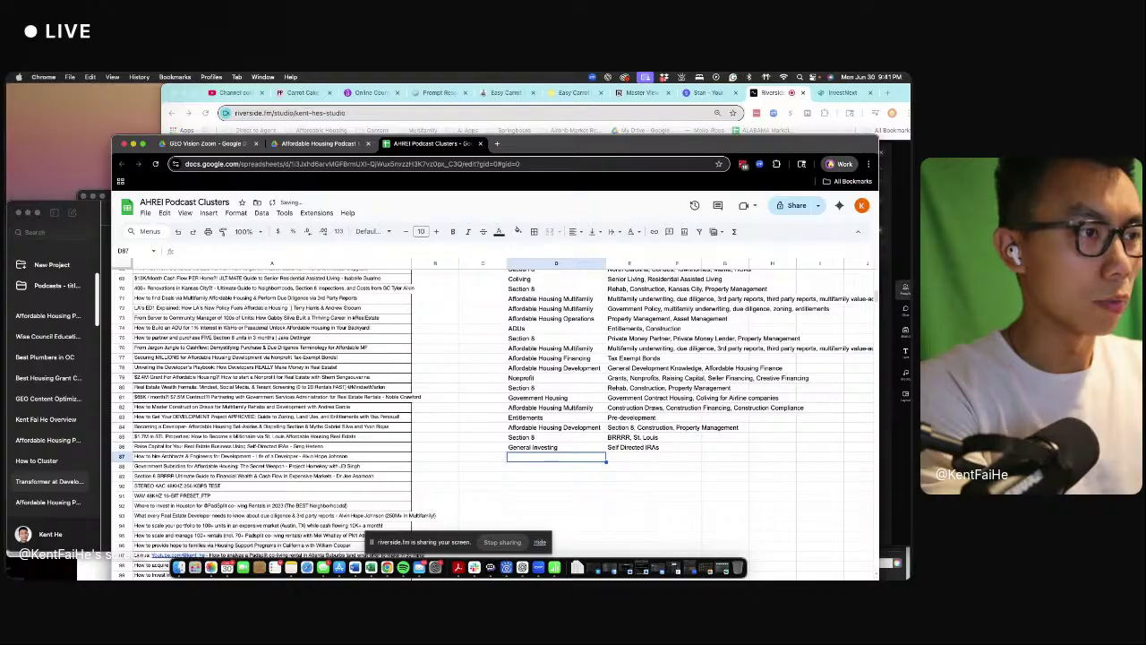
- Copy the Affordable Housing Development theme from row 84 into the Cluster Theme cell of row 87
type("Af")
key("Up")
key("Up")
key("Up")
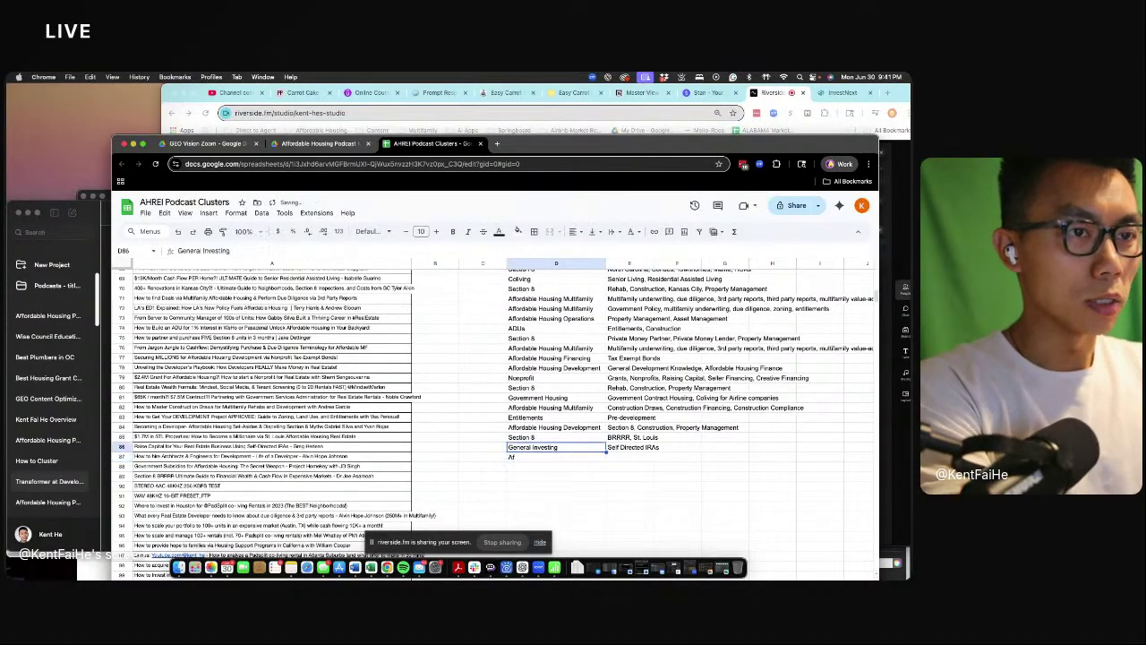
key("super+c")
key("Down")
key("Down")
key("Down")
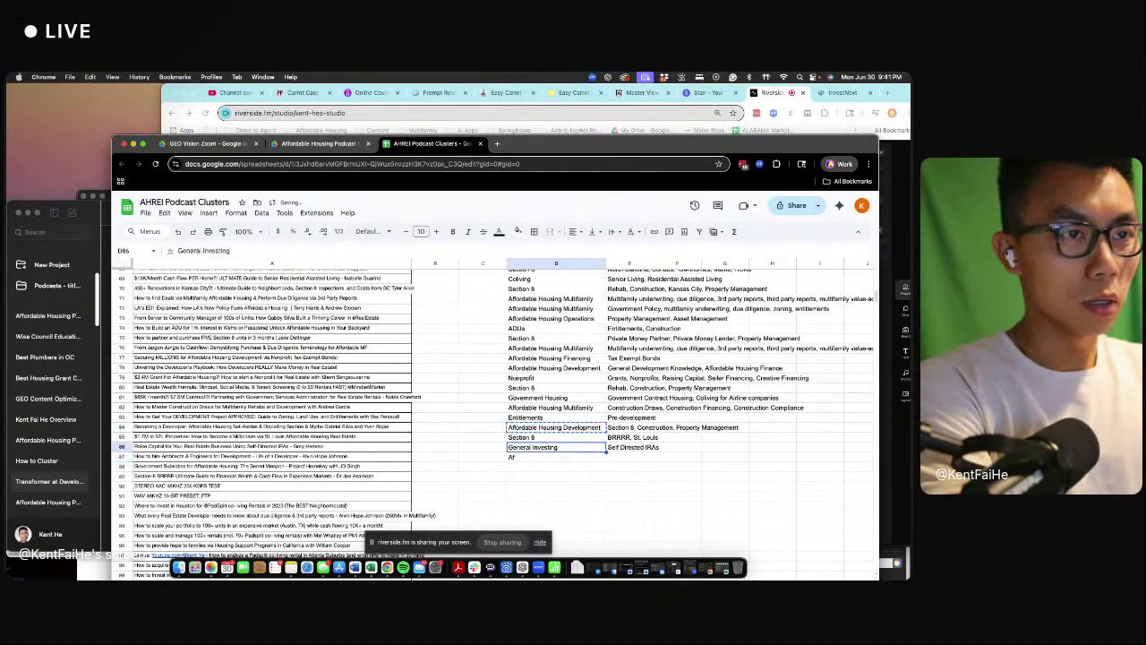
key("super+v")
- Enter "Team building, strengths" as the additional tags for row 87, removing the auto-completed "Raising Capital"
key("Tab")
type("Team")
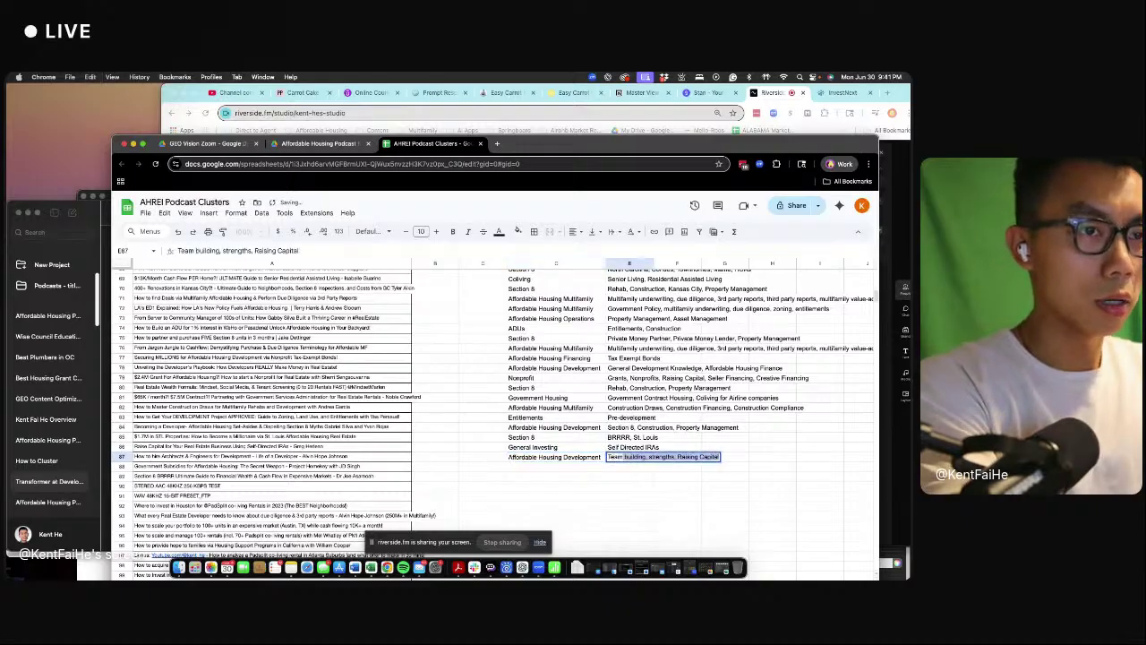
key("Tab")
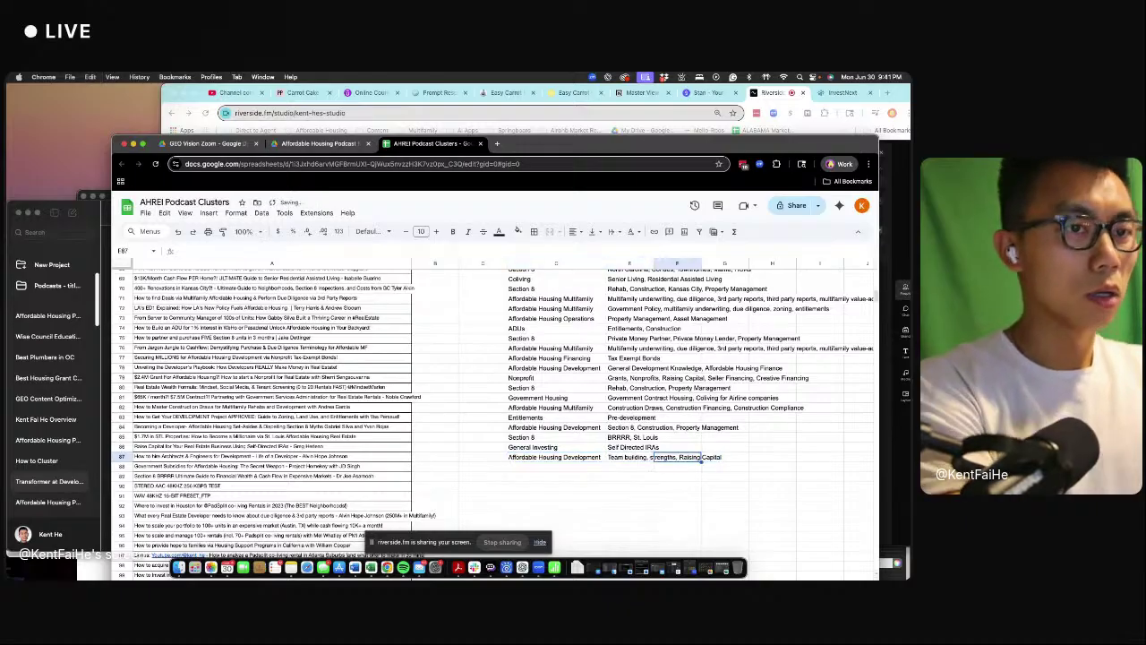
key("Left")
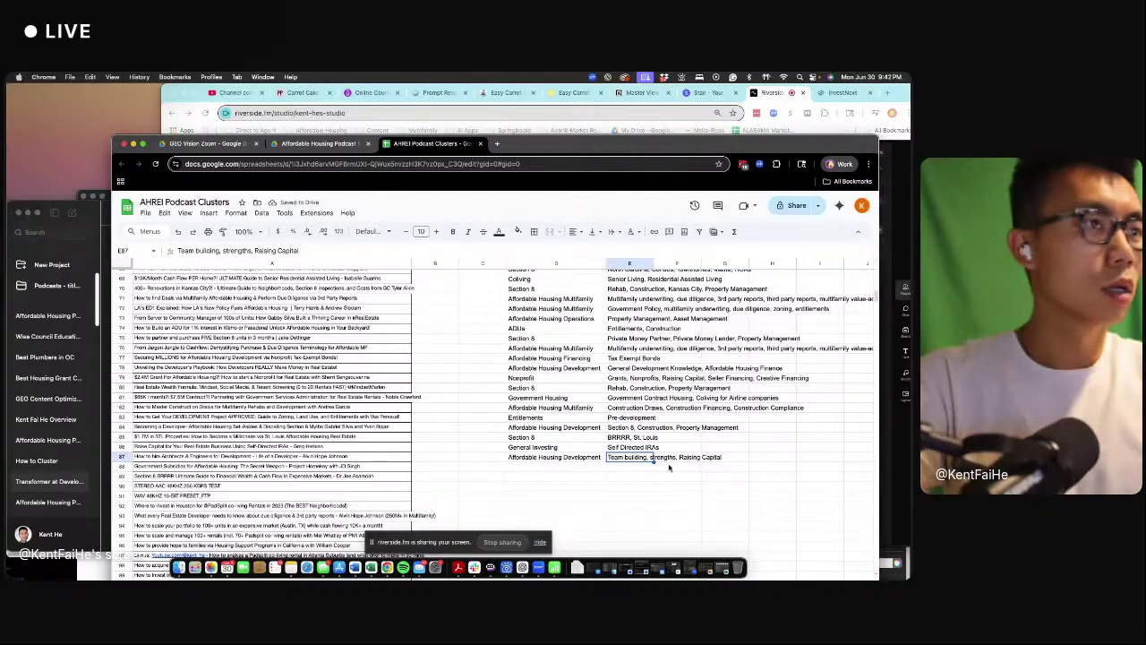
key("Return")
key("ctrl+shift+Left")
key("ctrl+shift+Left")
key("BackSpace")
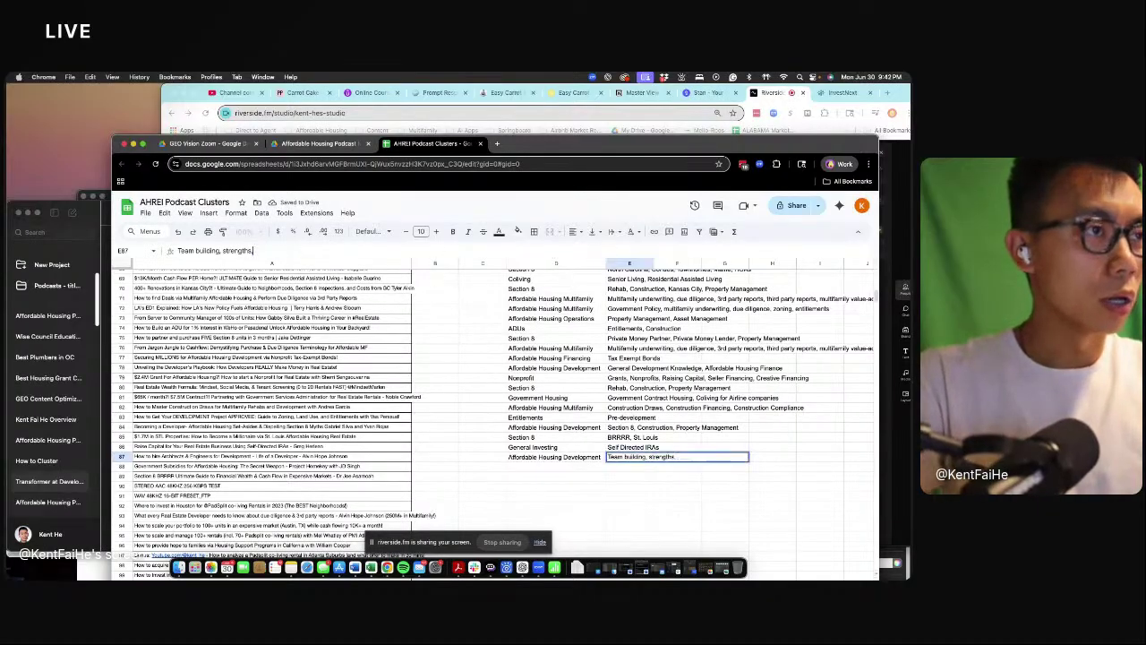
key("BackSpace")
key("Return")
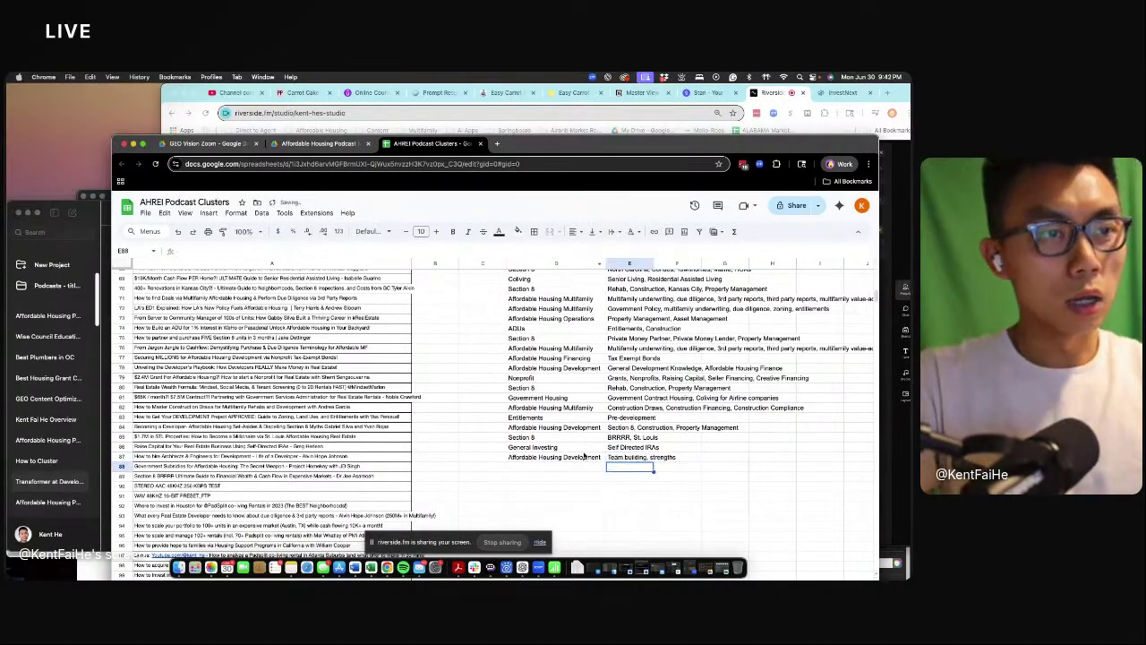
- Copy the Affordable Housing Development theme from row 87 into the Cluster Theme cell of row 88
left_click(583, 458)
key("ctrl+c")
key("Down")
key("ctrl+v")
key("Right")
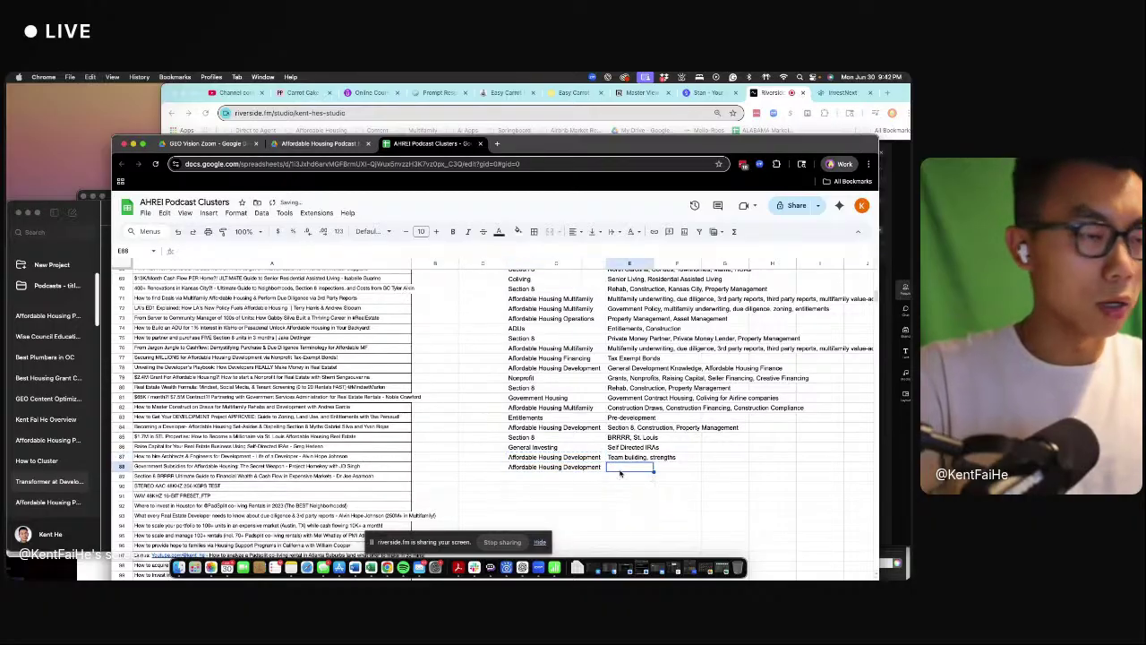
- Enter "Affordable Housing Finance, State Programs, Project Homekey" as the additional tags for row 88
type("AFfo")
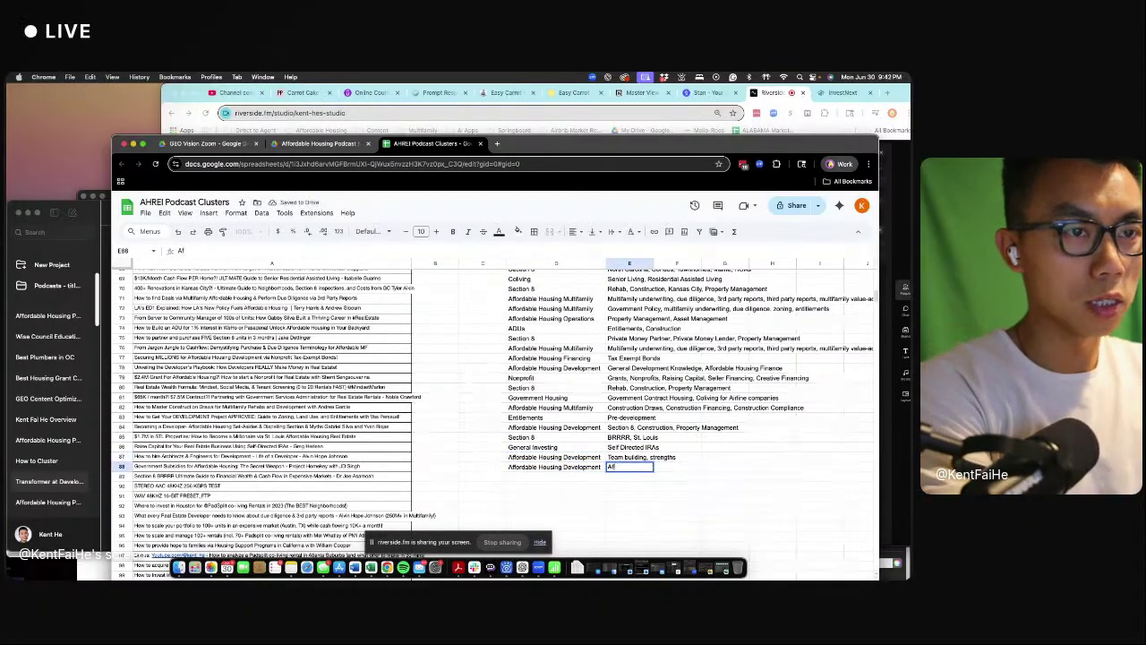
key("BackSpace")
type("ffordable Housing Finan")
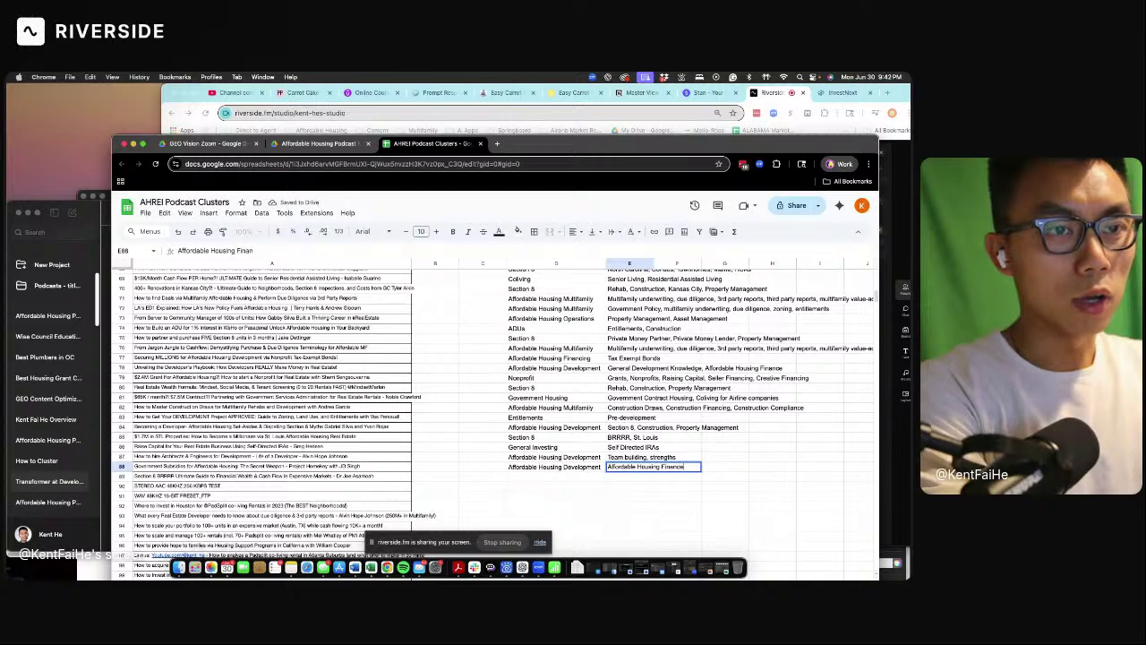
type("ce, State Program")
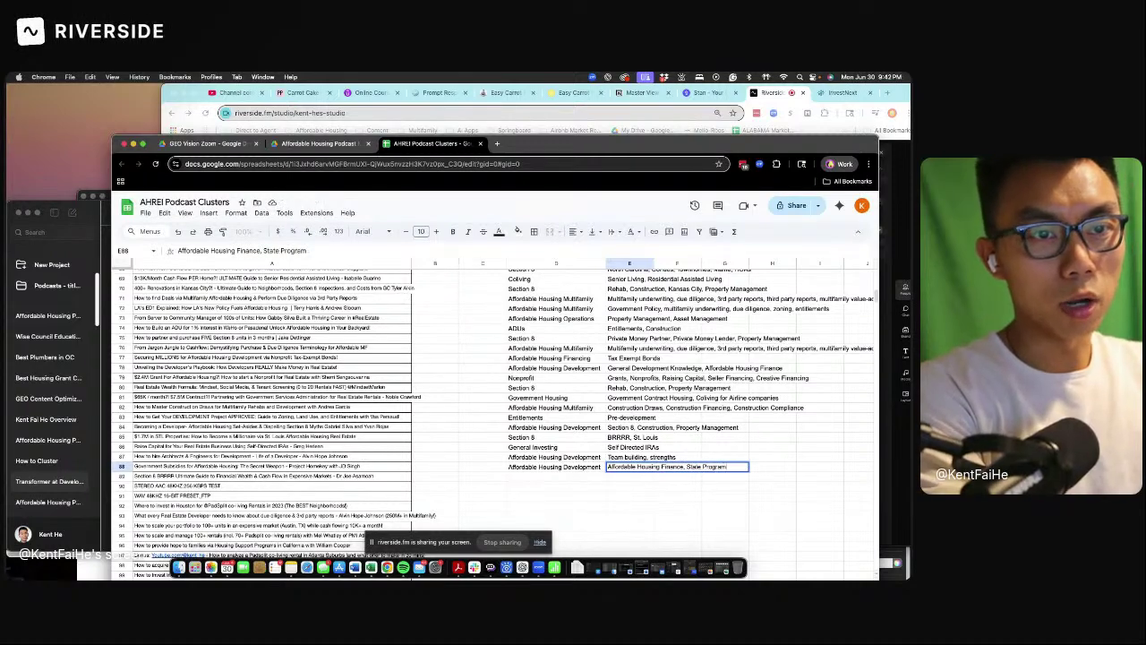
type("s, Hroject home")
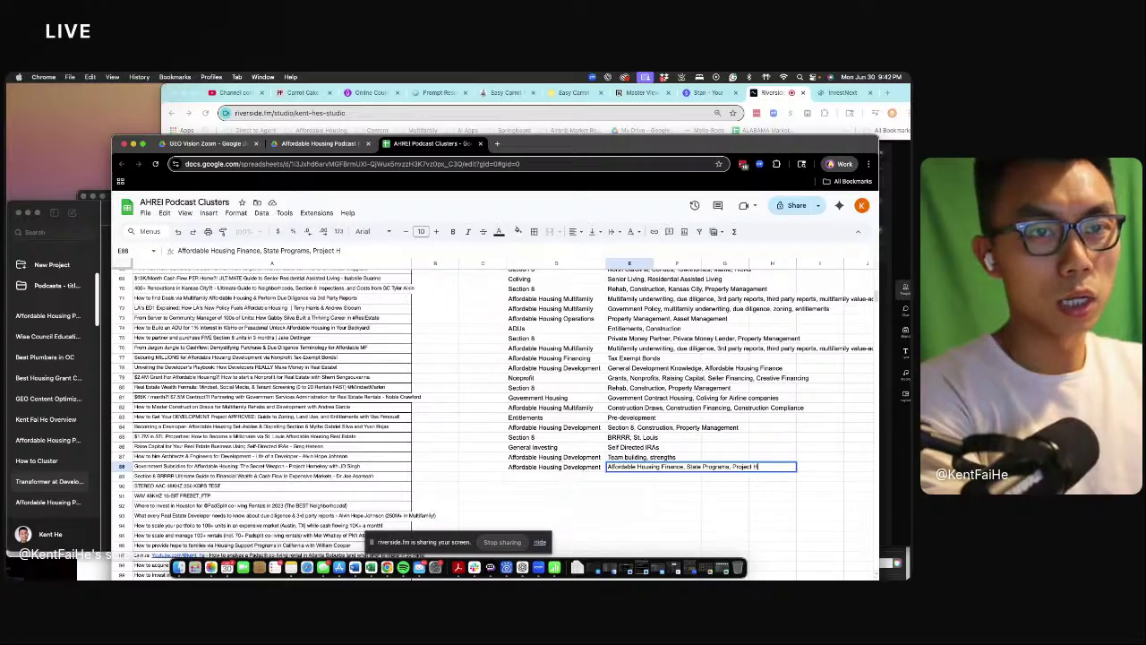
type("key")
key("Return")
key("Left")
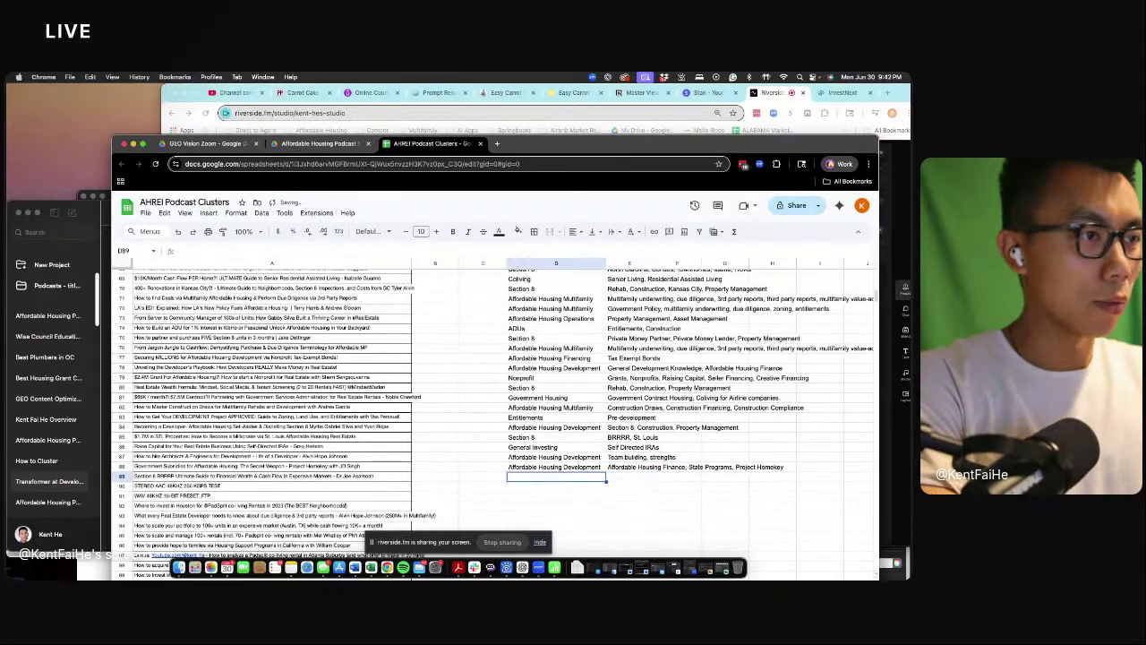
type("SE")
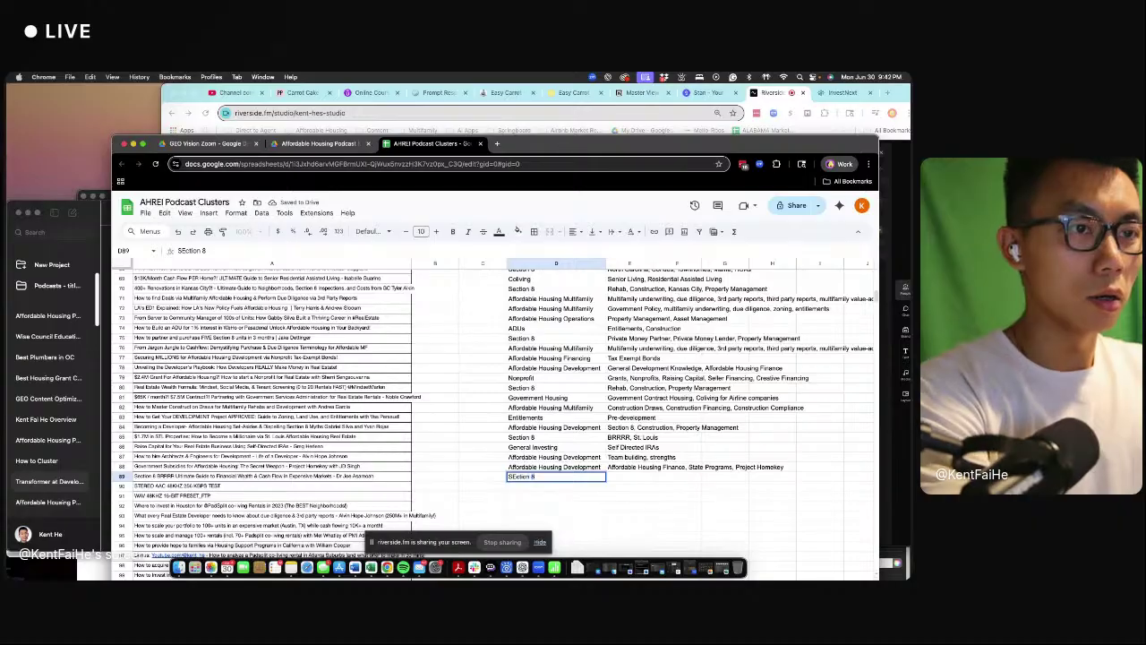
key("Escape")
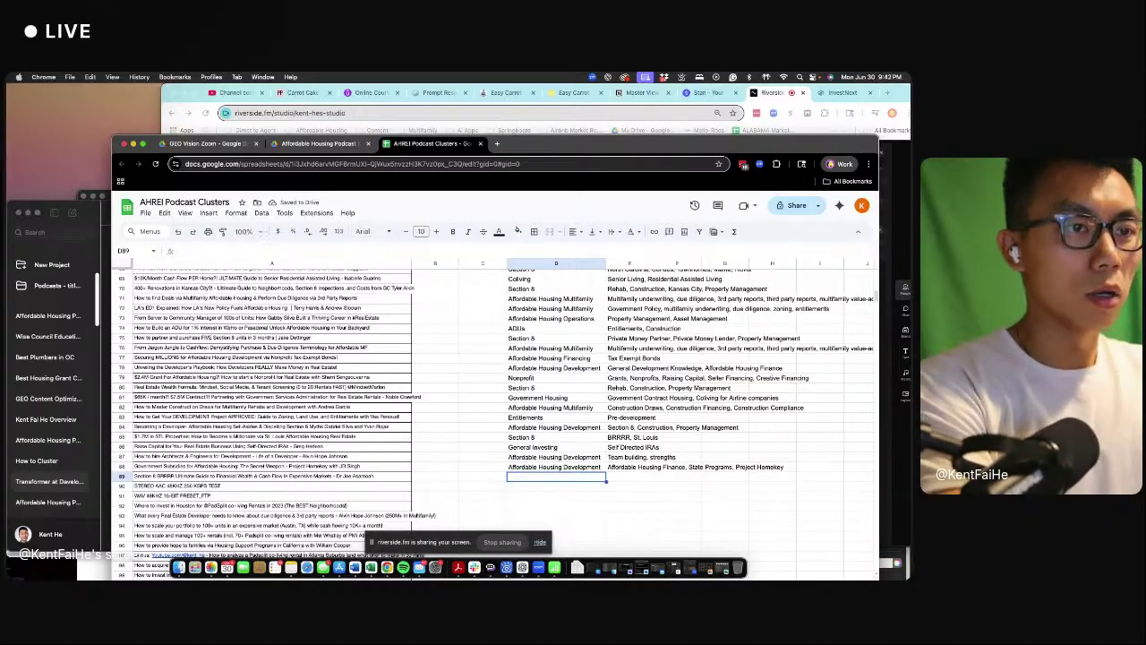
- Copy the Section 8 cluster theme and its additional tags from row 85 into row 89
left_click_drag(597, 439, 613, 443)
key("ctrl+c")
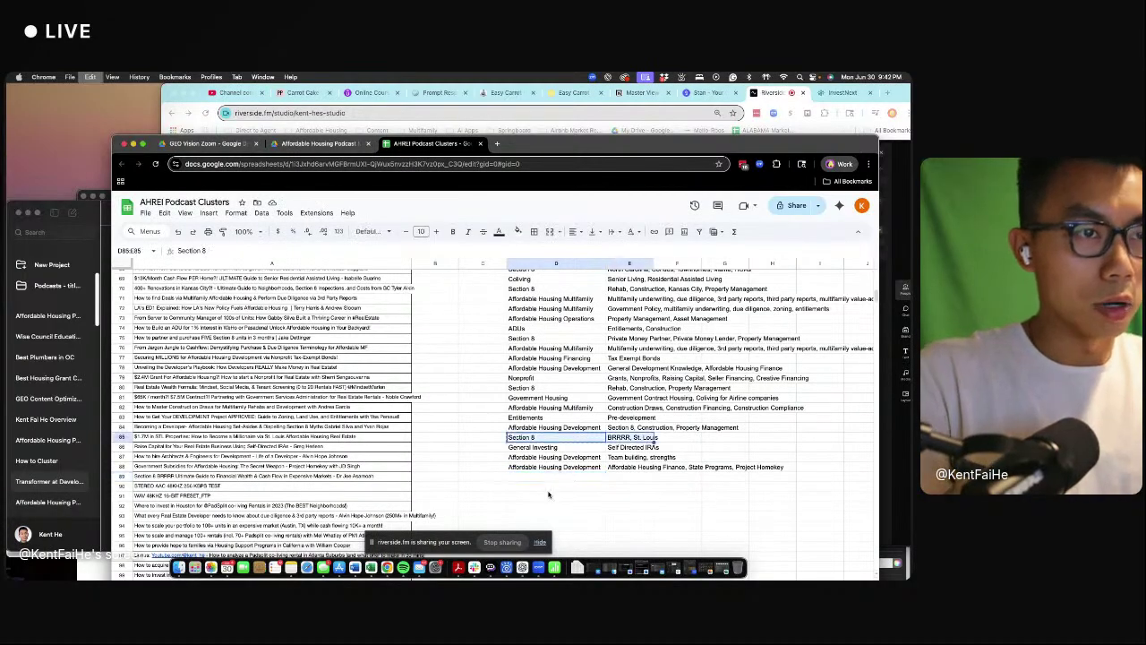
left_click(555, 476)
key("ctrl+v")
- Replace St. Louis in row 89's additional tags so they read "BRRRR, Washington DC"
left_click(637, 477)
left_click(216, 251)
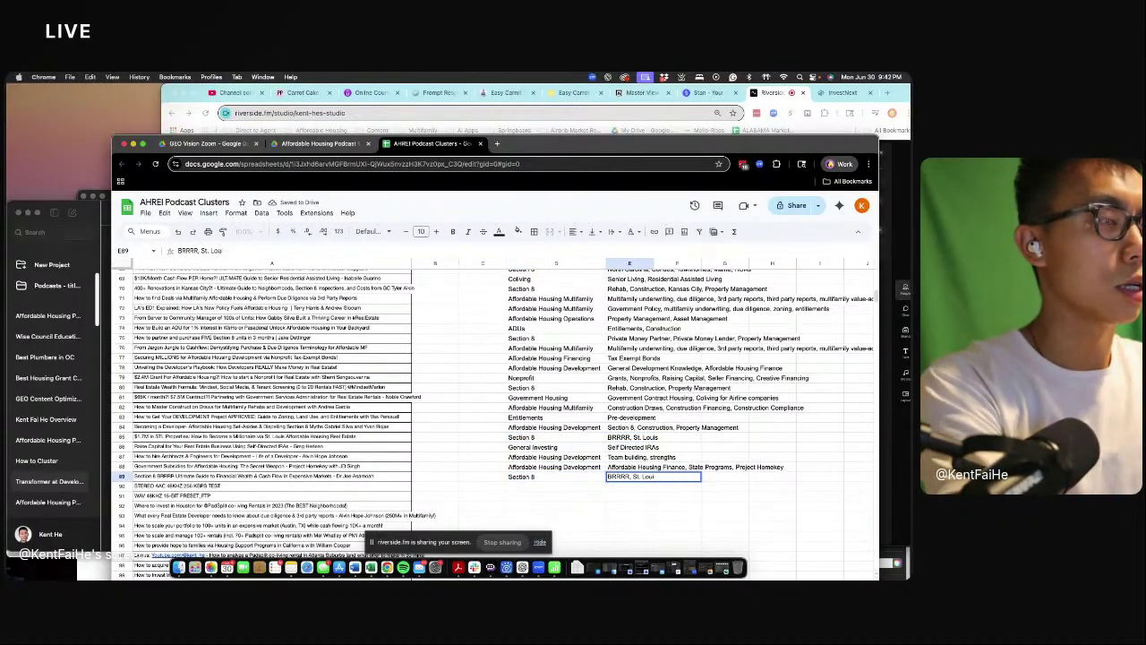
key("BackSpace")
key("BackSpace")
key("BackSpace")
key("BackSpace")
key("BackSpace")
key("BackSpace")
key("BackSpace")
key("BackSpace")
key("BackSpace")
type("Washington")
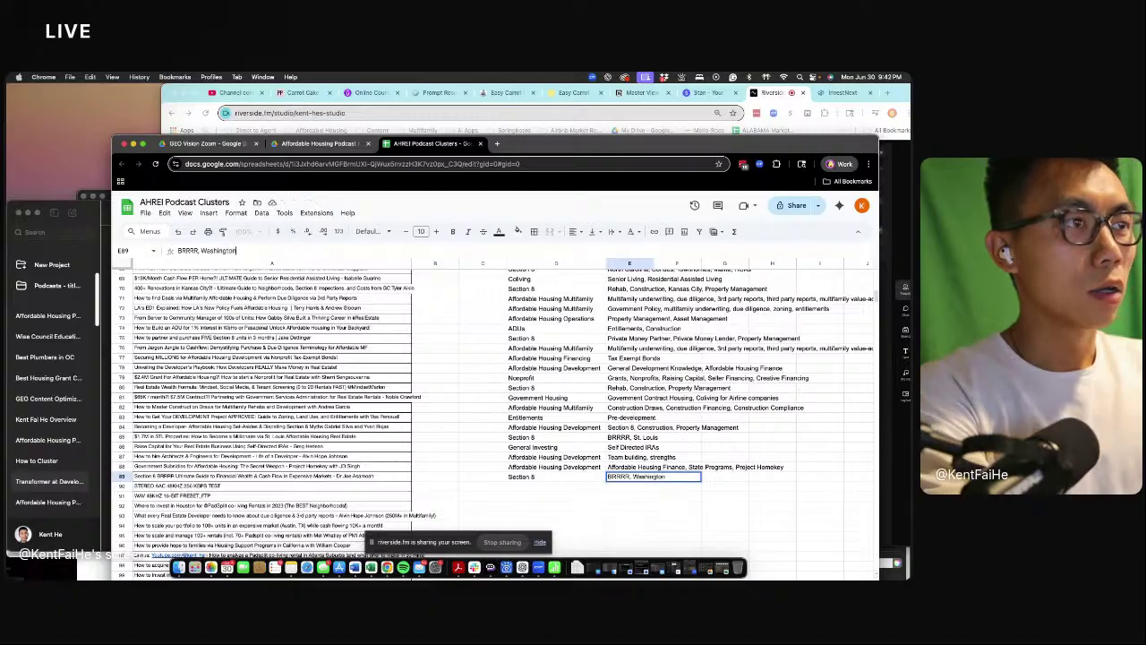
type(" DC")
key("Return")
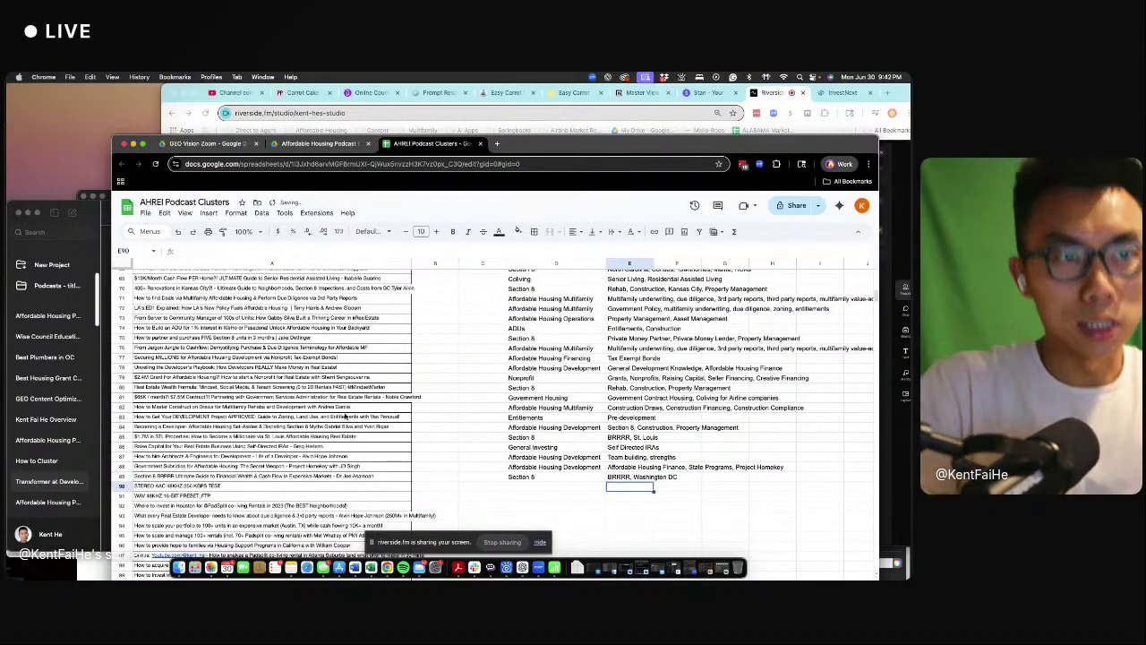
- Clear the two audio test titles in rows 90 and 91 and delete both rows from the sheet
scroll(538, 435, "down", 1)
scroll(540, 427, "down", 5)
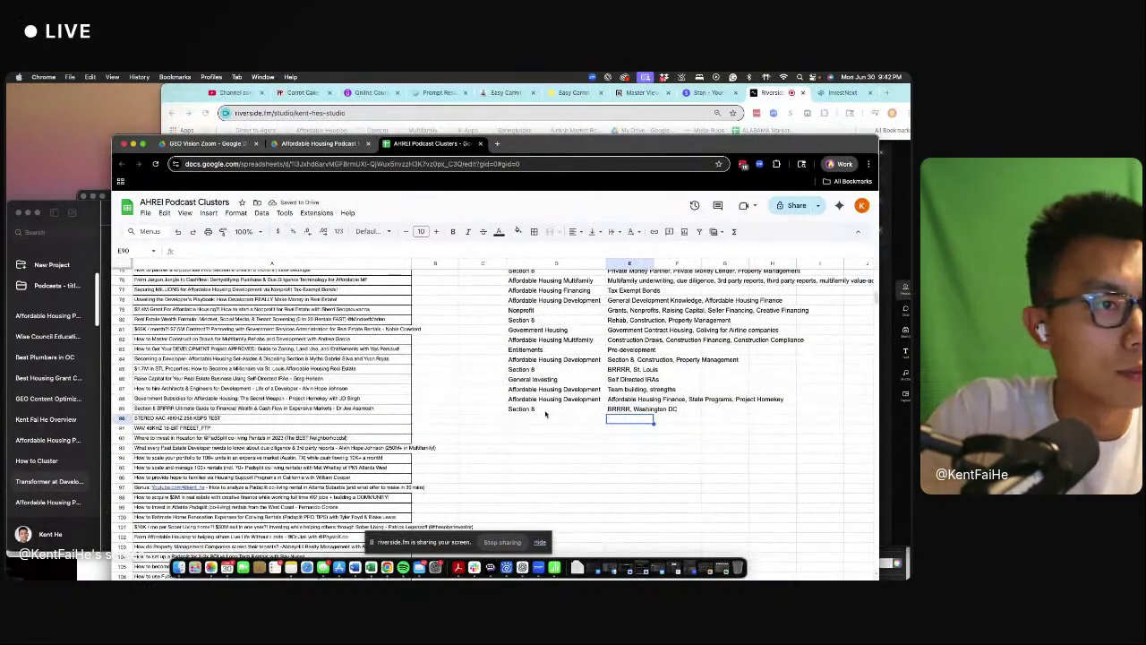
left_click(544, 418)
scroll(544, 418, "down", 3)
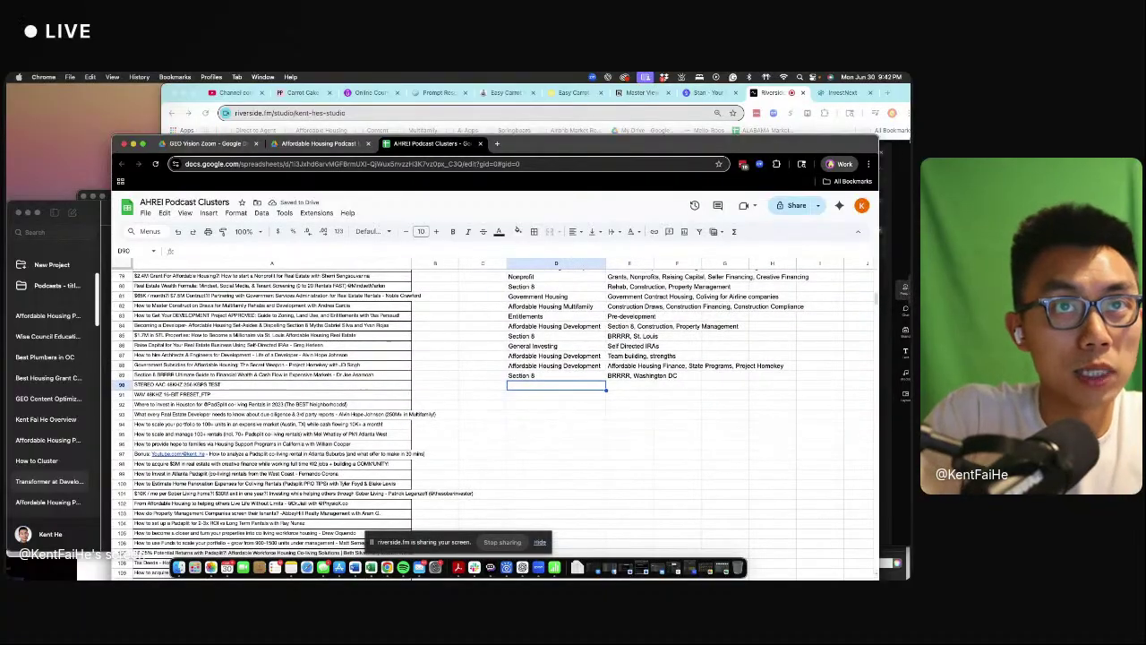
double_click(869, 138)
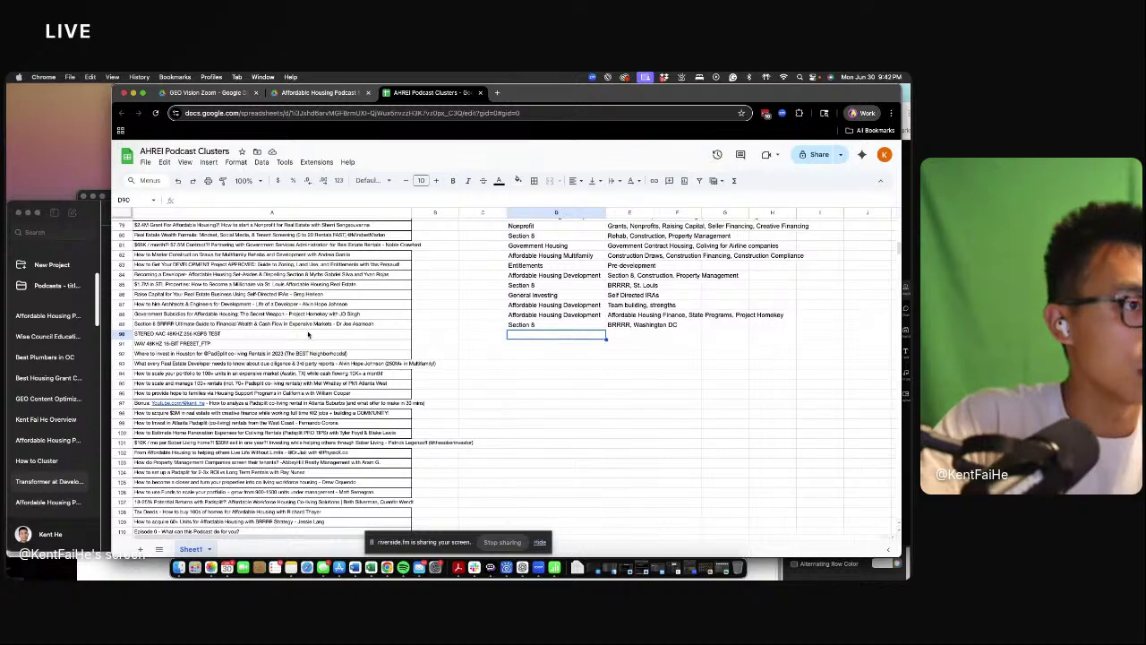
left_click(308, 334)
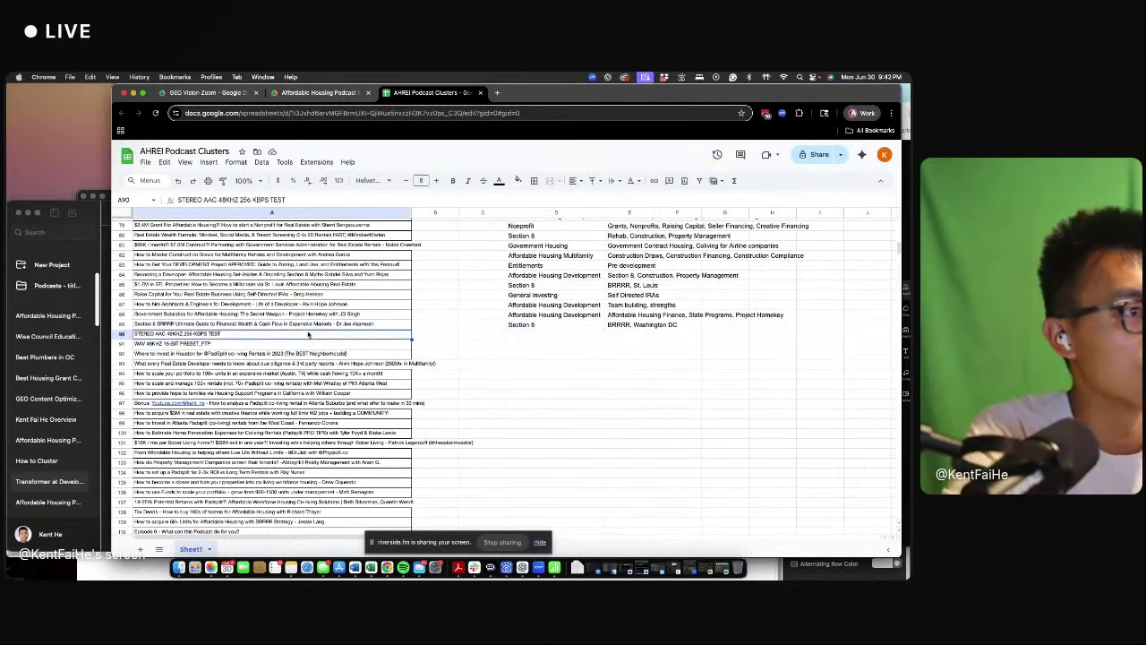
key("Delete")
key("Down")
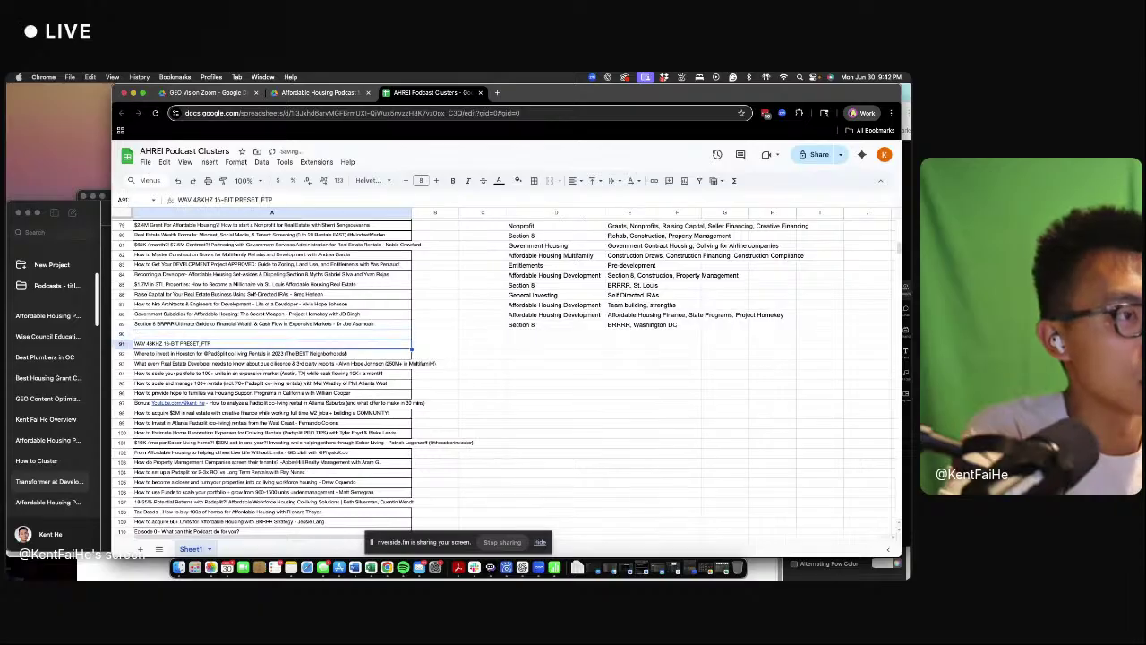
key("Delete")
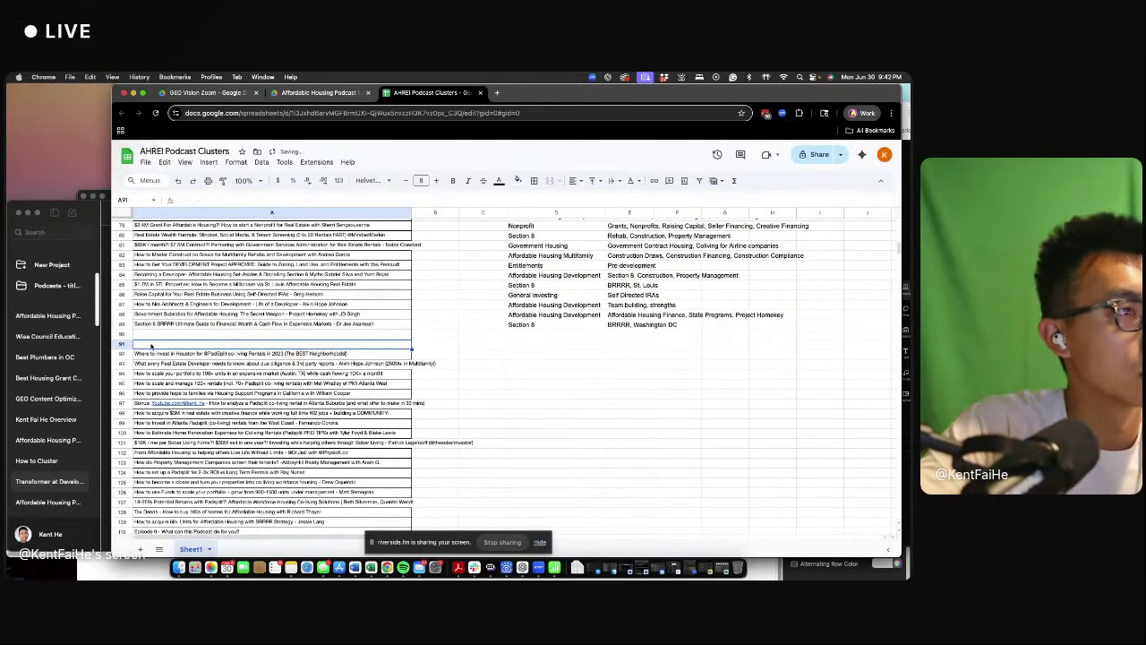
left_click_drag(125, 334, 125, 344)
right_click(126, 344)
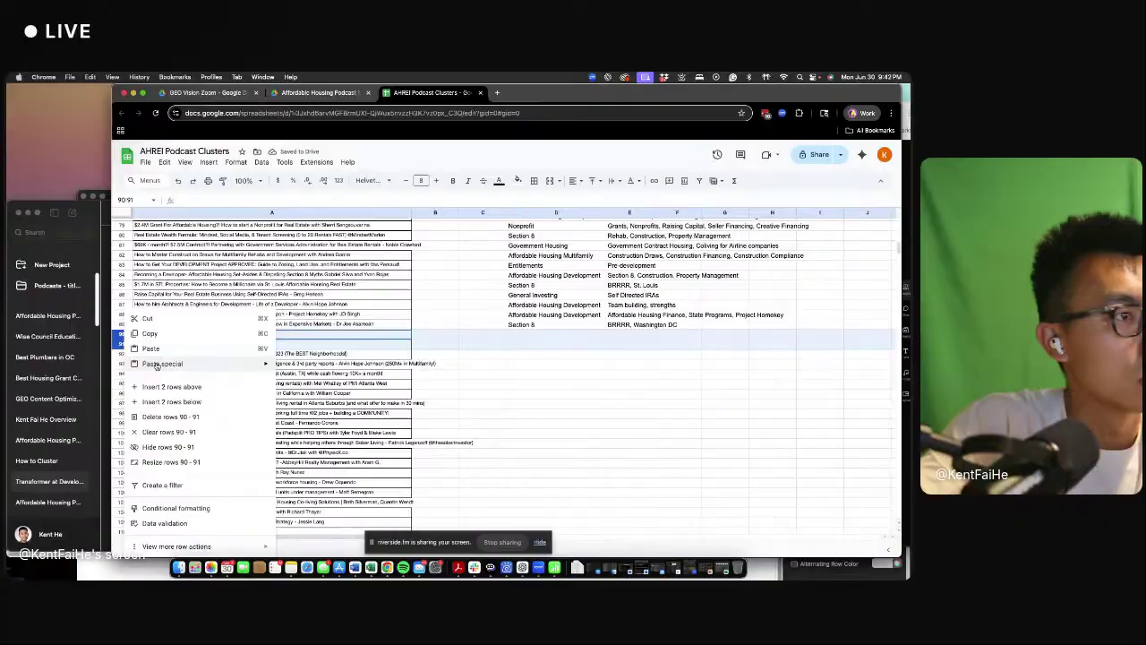
left_click(170, 417)
- Fill row 90, the Houston co-living episode, with the cluster theme "Coliving" and the additional tag "Padsplit"
left_click(540, 337)
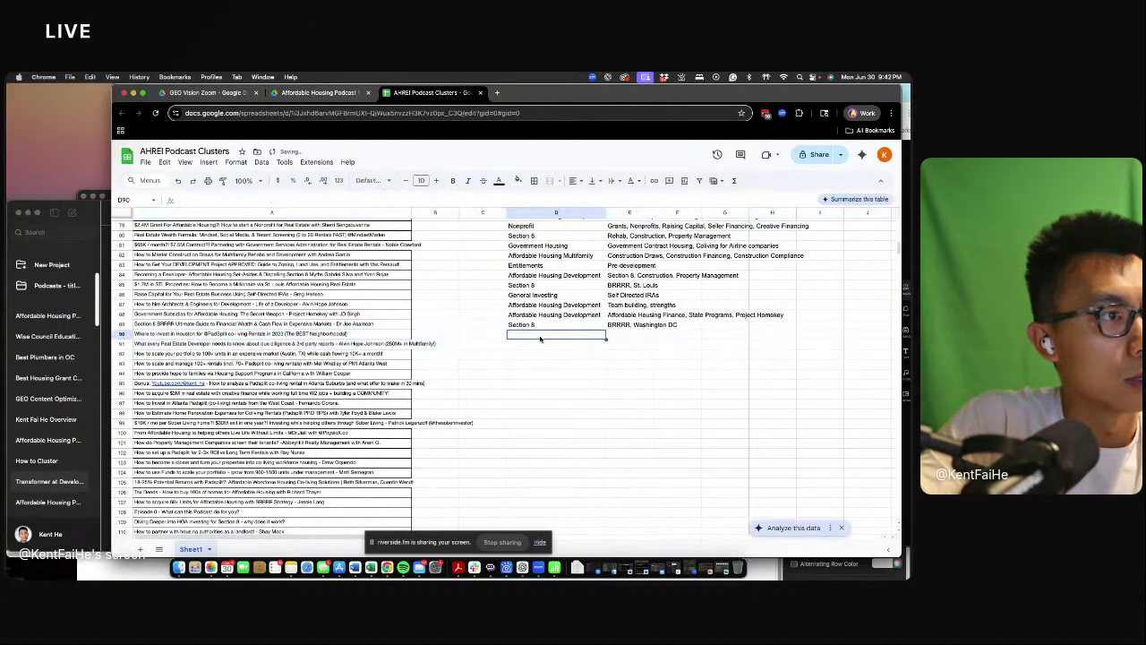
type("Colivin")
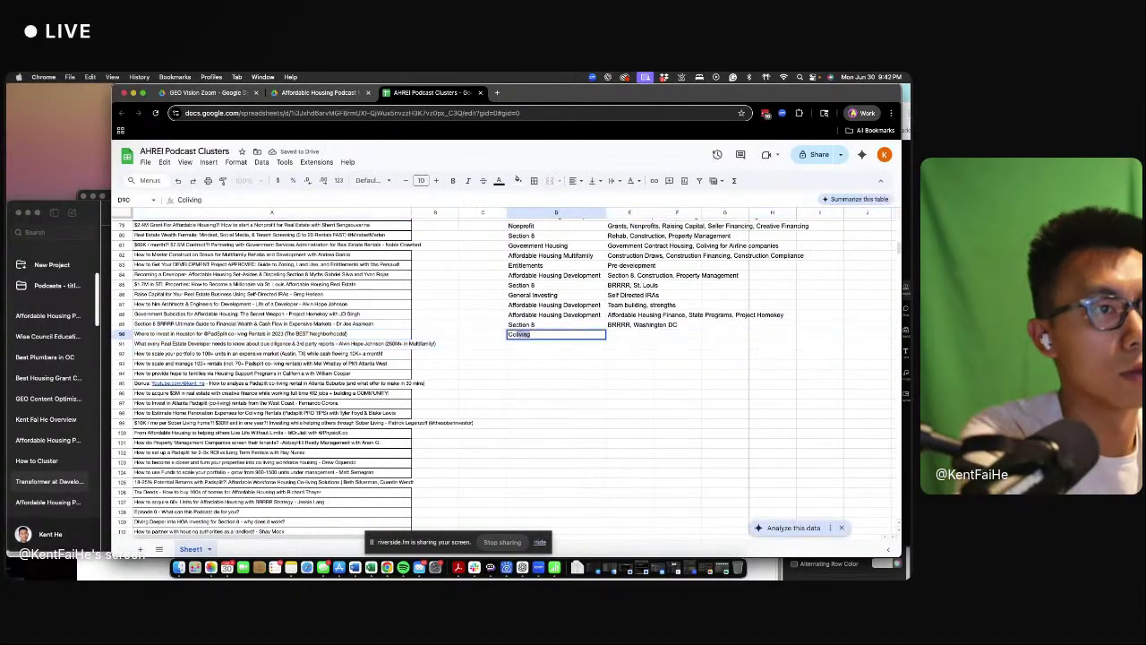
type("g")
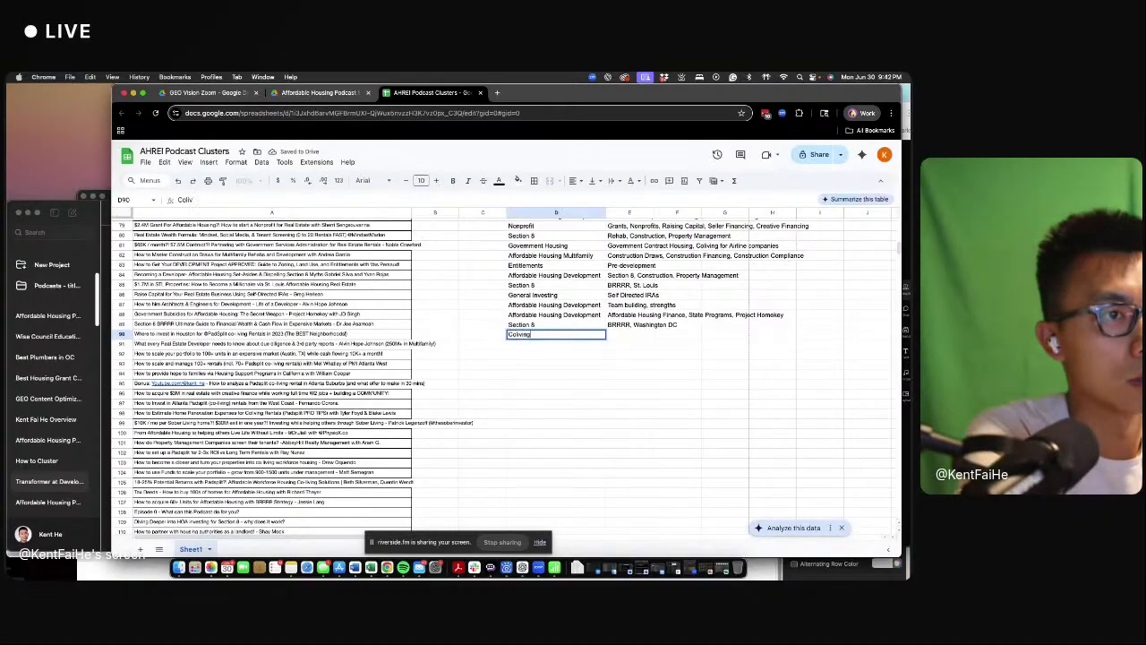
key("Tab")
type("Padsplit")
key("Return")
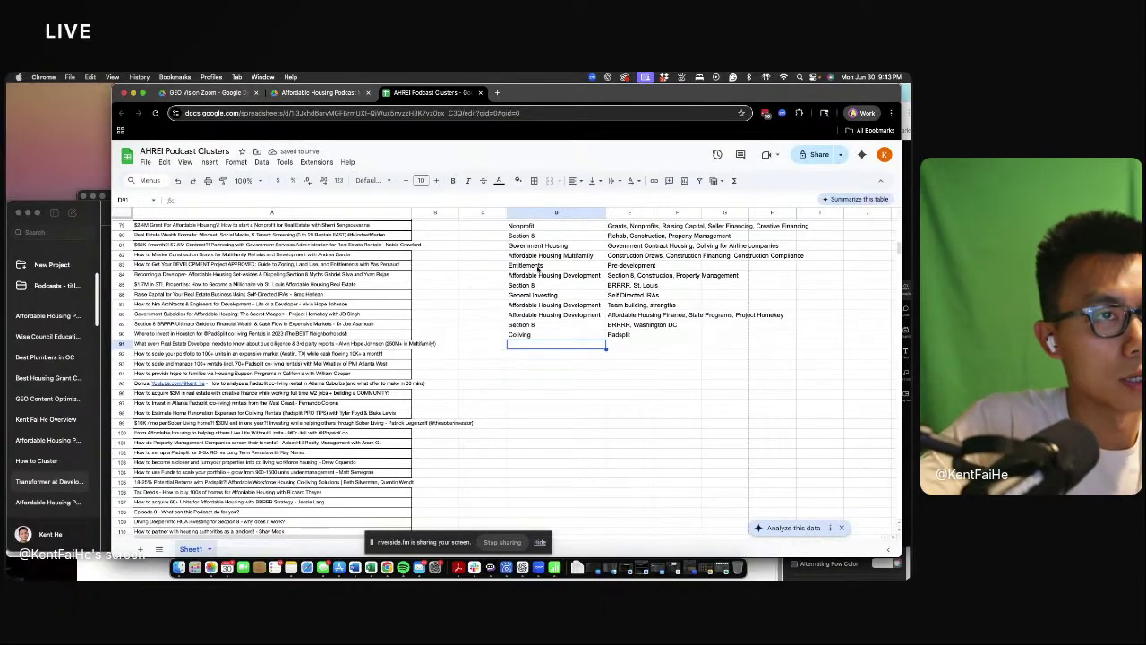
- Copy the Affordable Housing Development theme from row 84 into the Cluster Theme cell of row 91
left_click(551, 276)
key("ctrl+c")
left_click(568, 344)
key("ctrl+v")
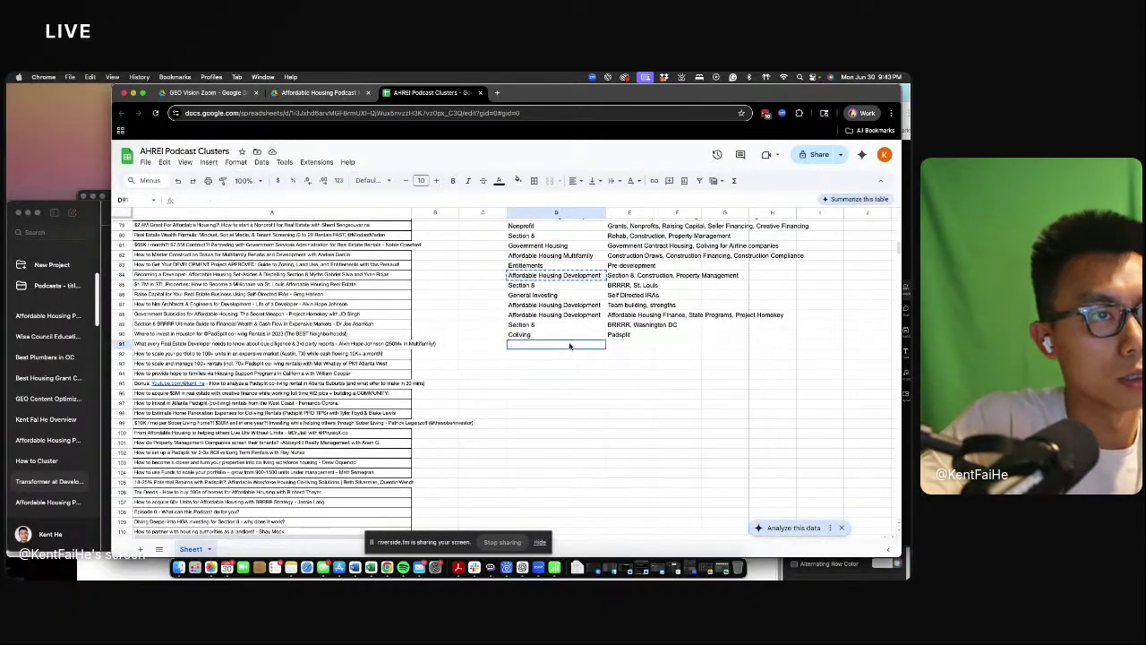
- Copy the additional tags "Team building, strengths" from row 87 into the tags cell of row 91
left_click(625, 308)
key("ctrl+c")
left_click(631, 345)
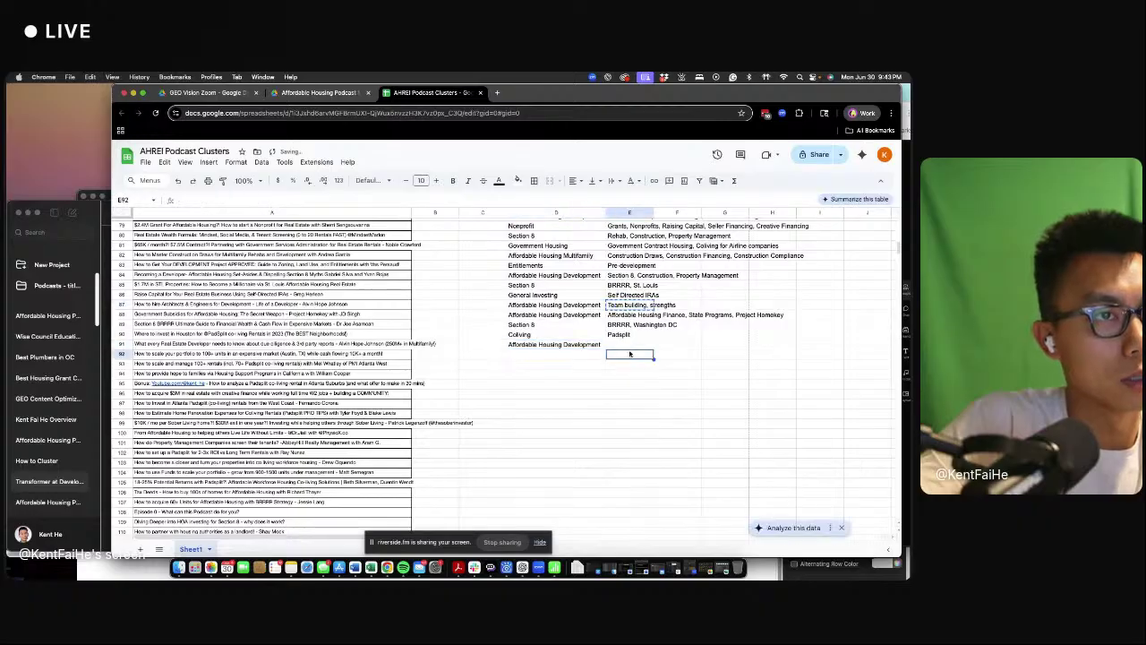
key("ctrl+v")
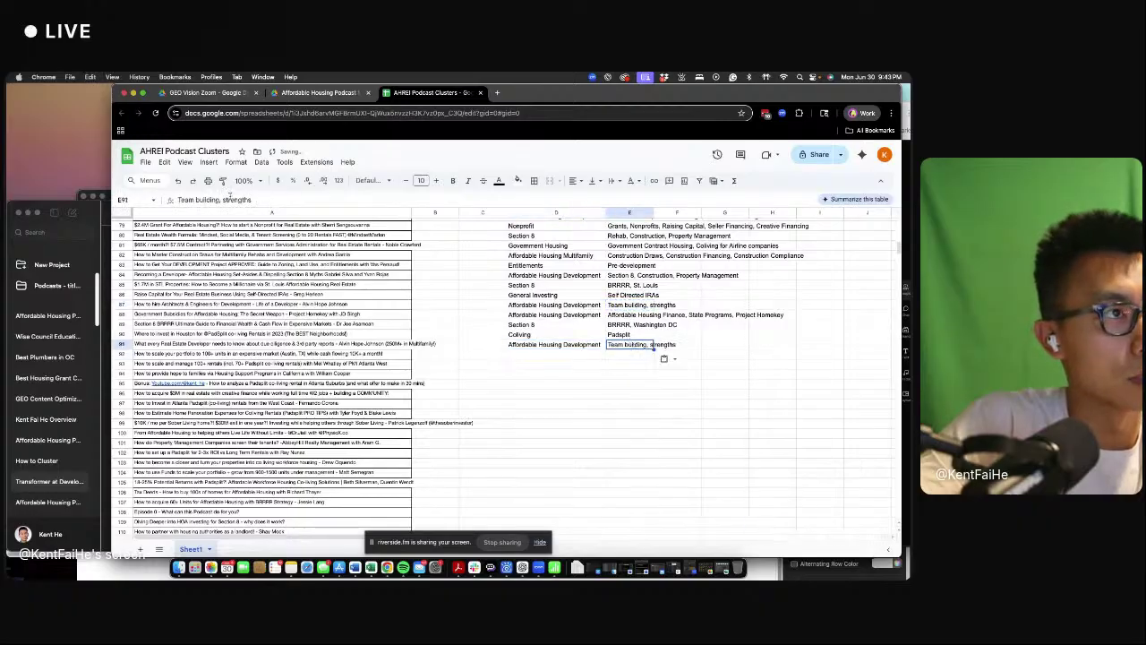
- Change the row 91 tags to "Team building, Due Diligence, 3rd Party Reports, Third Party Reports, Entitlements, Pre-development"
double_click(238, 200)
type("D")
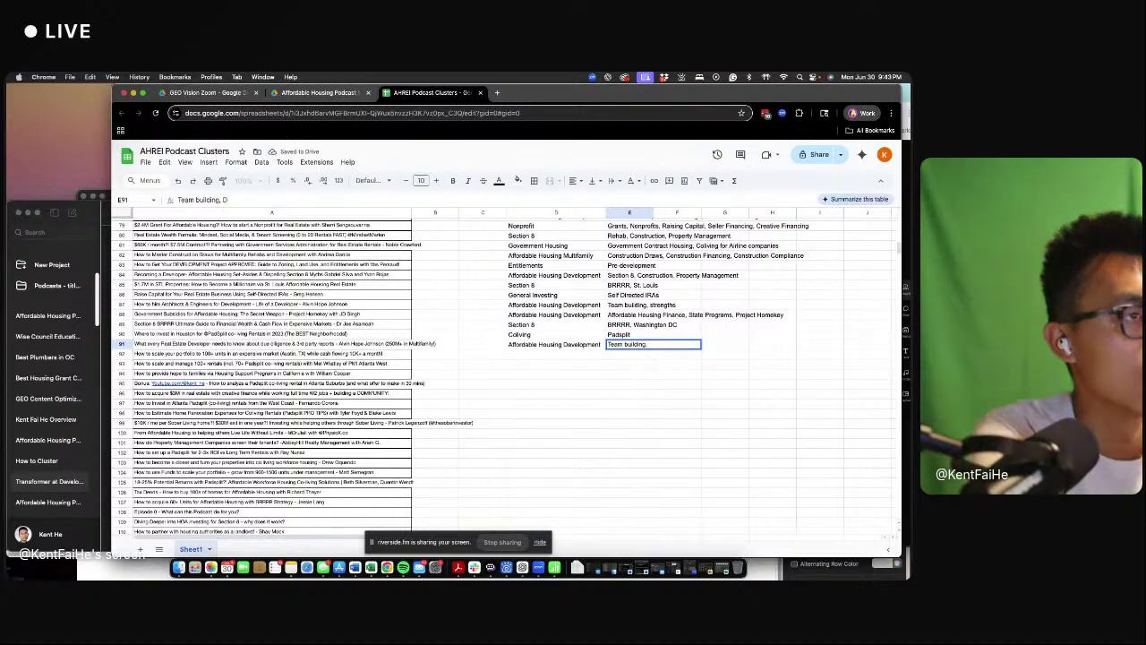
type("ue Diligence, 3r")
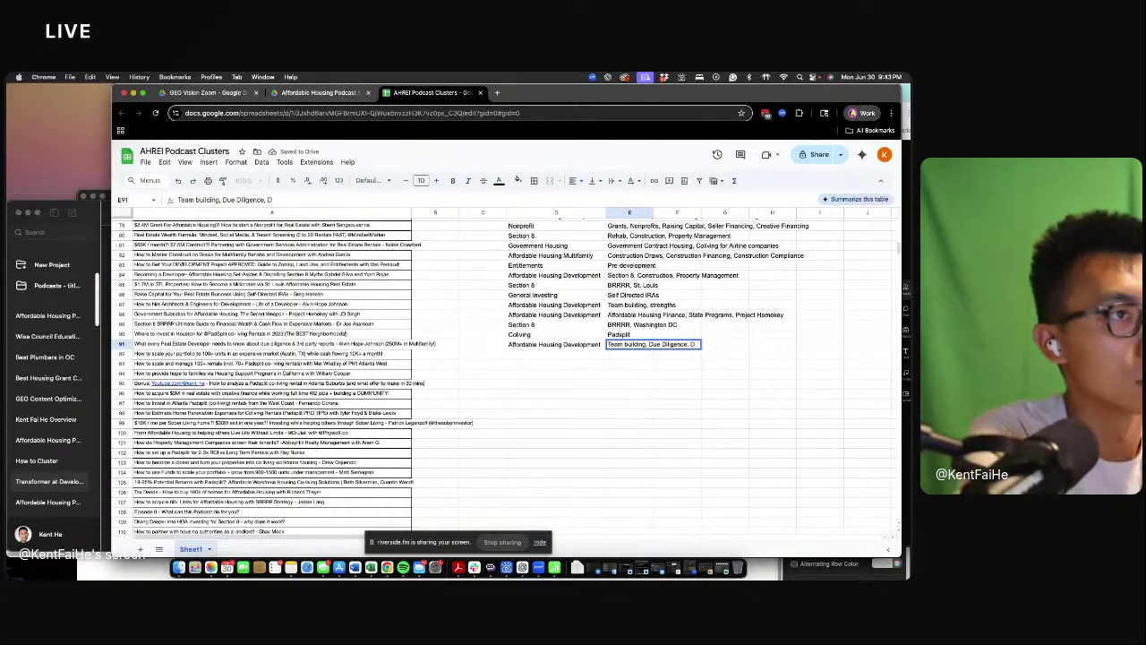
type("d Party")
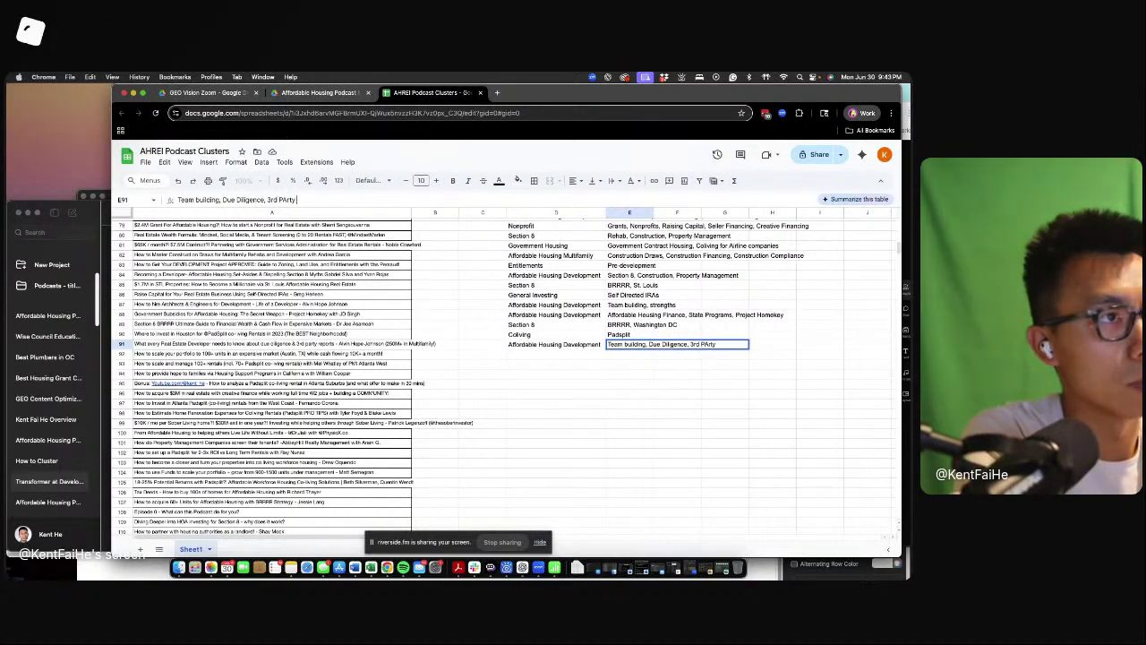
type(" Repor")
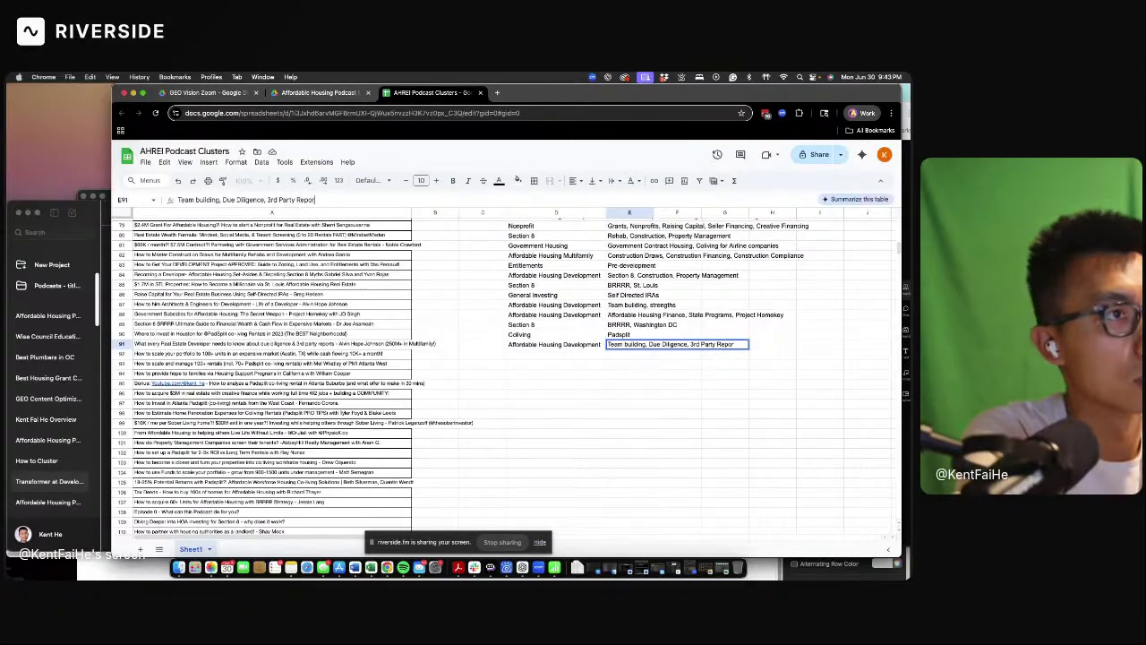
type("ts, Third Pary")
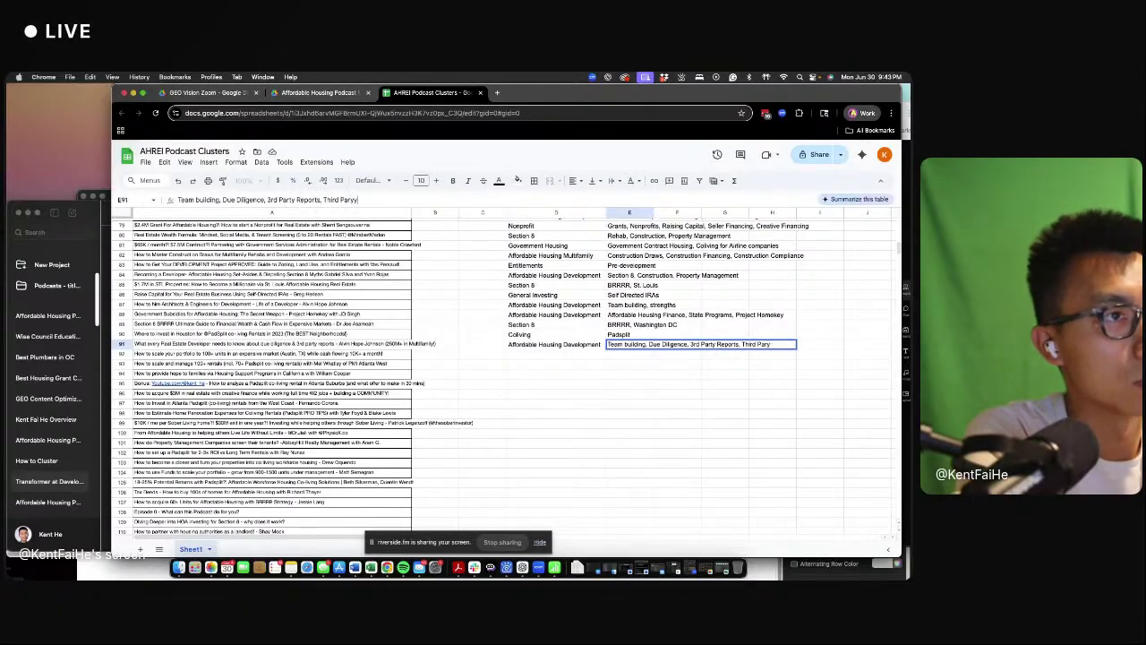
type("y Reports,")
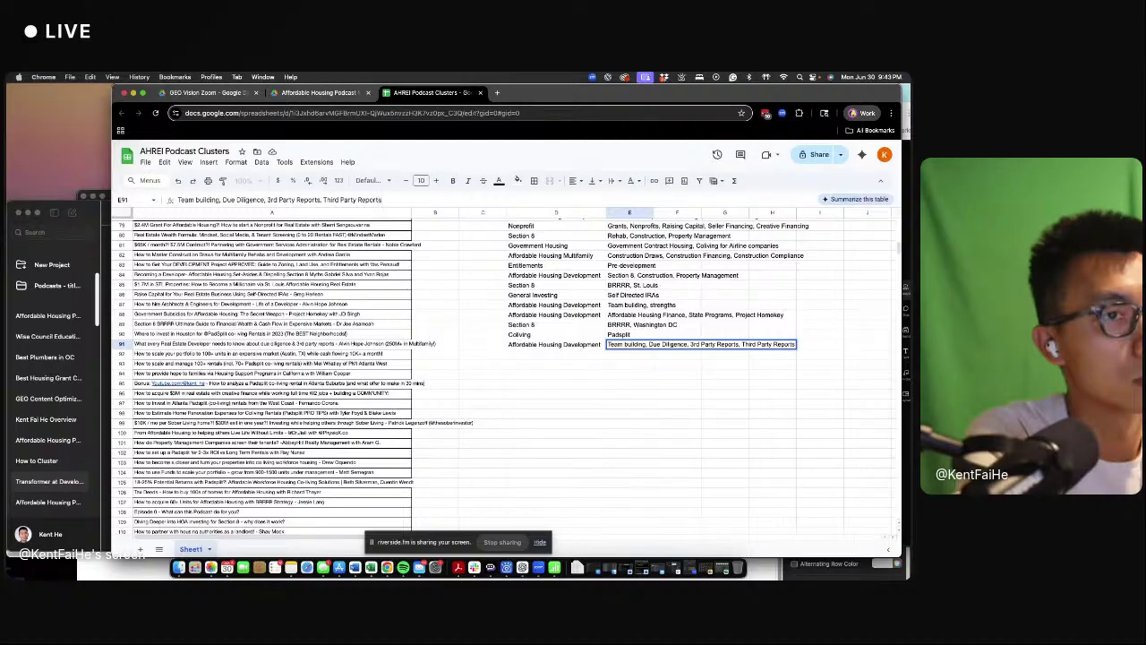
type(" En")
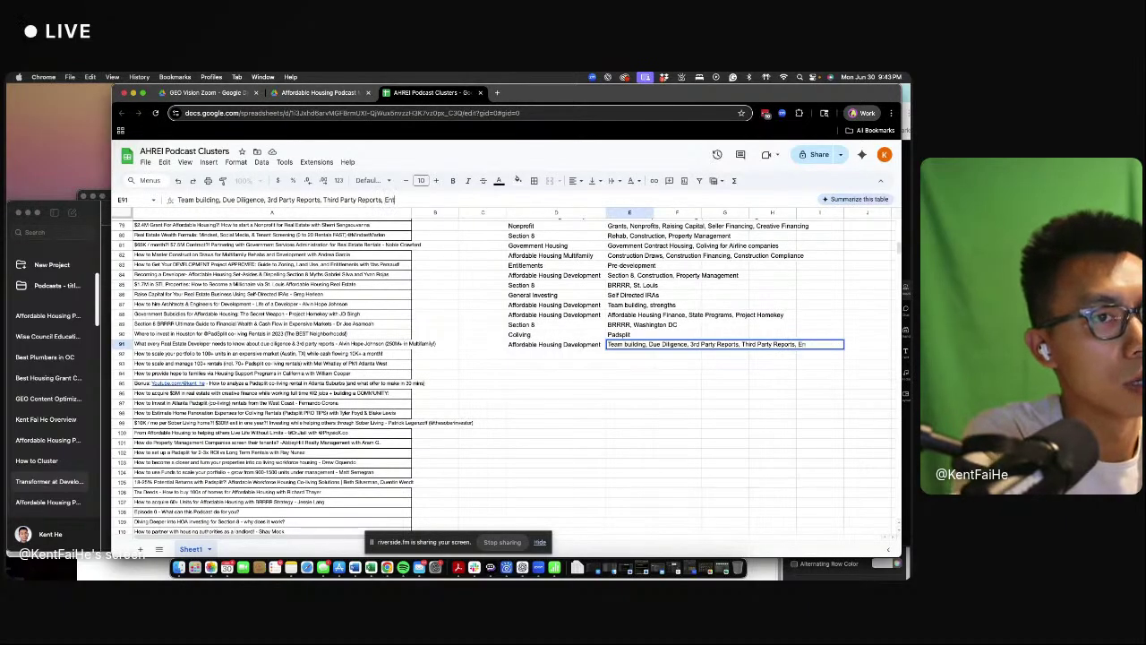
type("t")
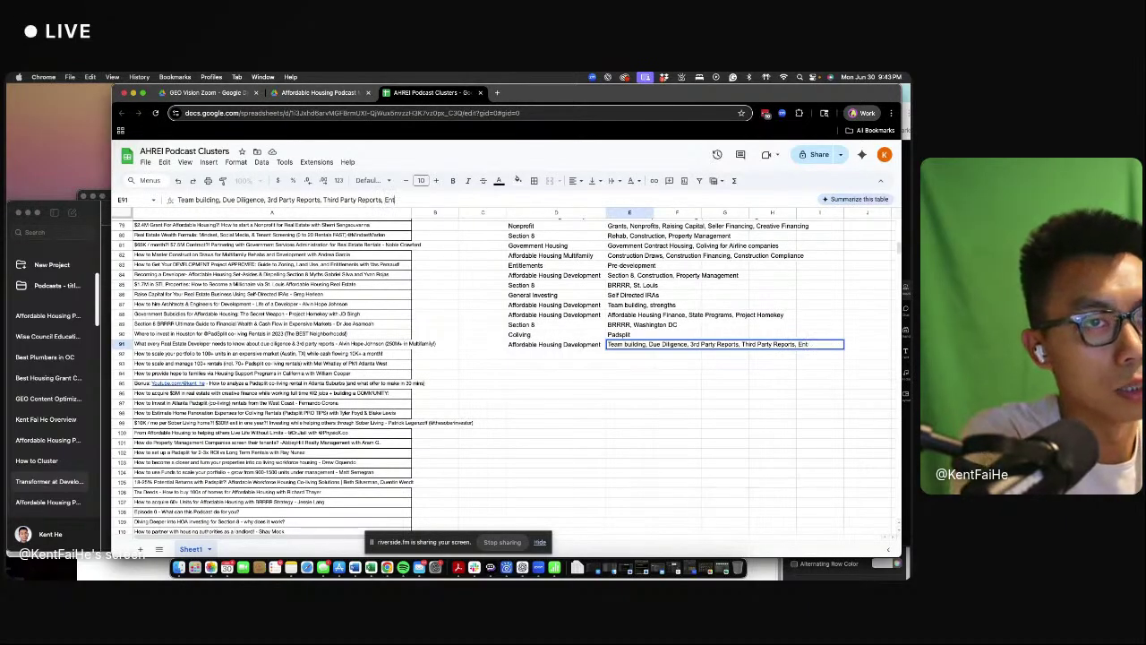
type("itlements,")
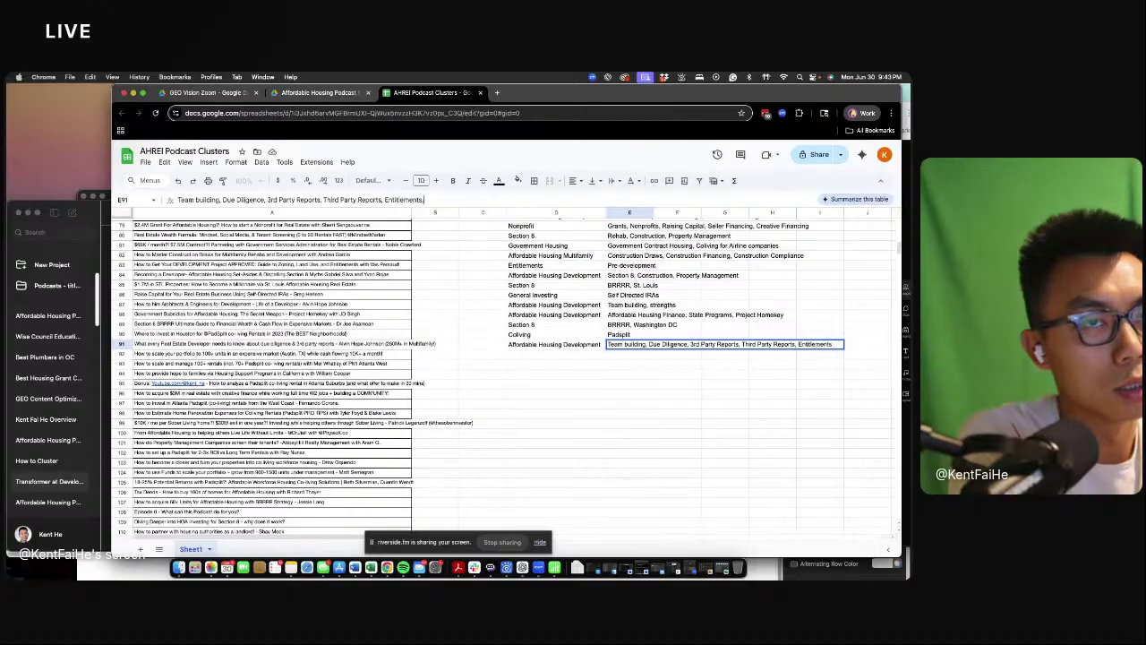
type(" Pre-development")
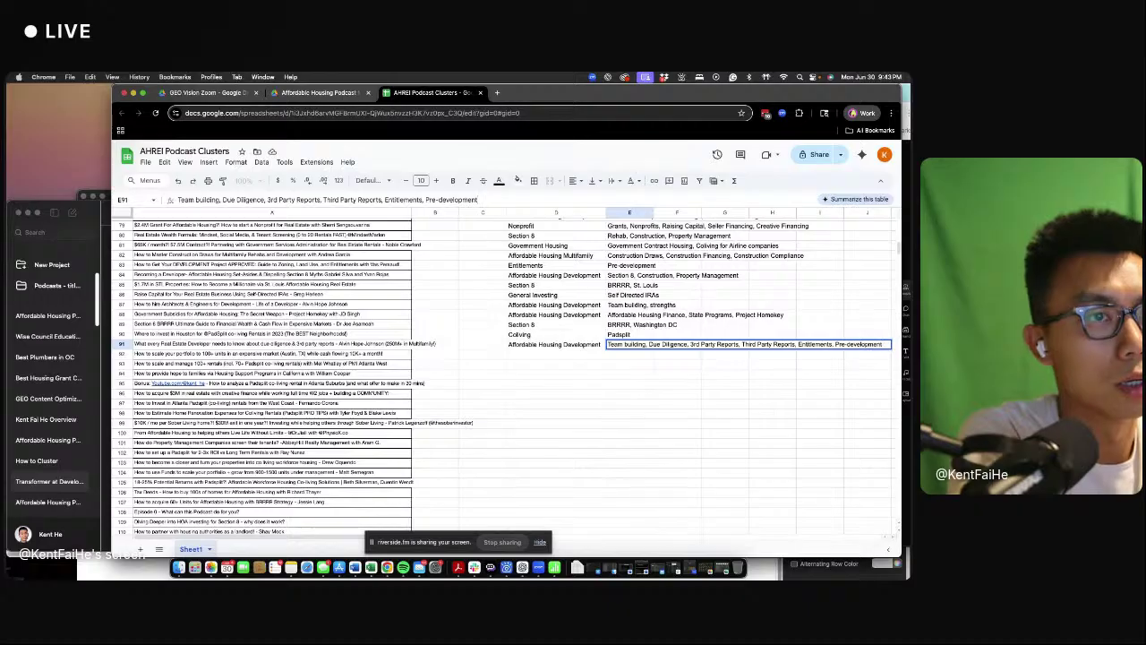
key("Return")
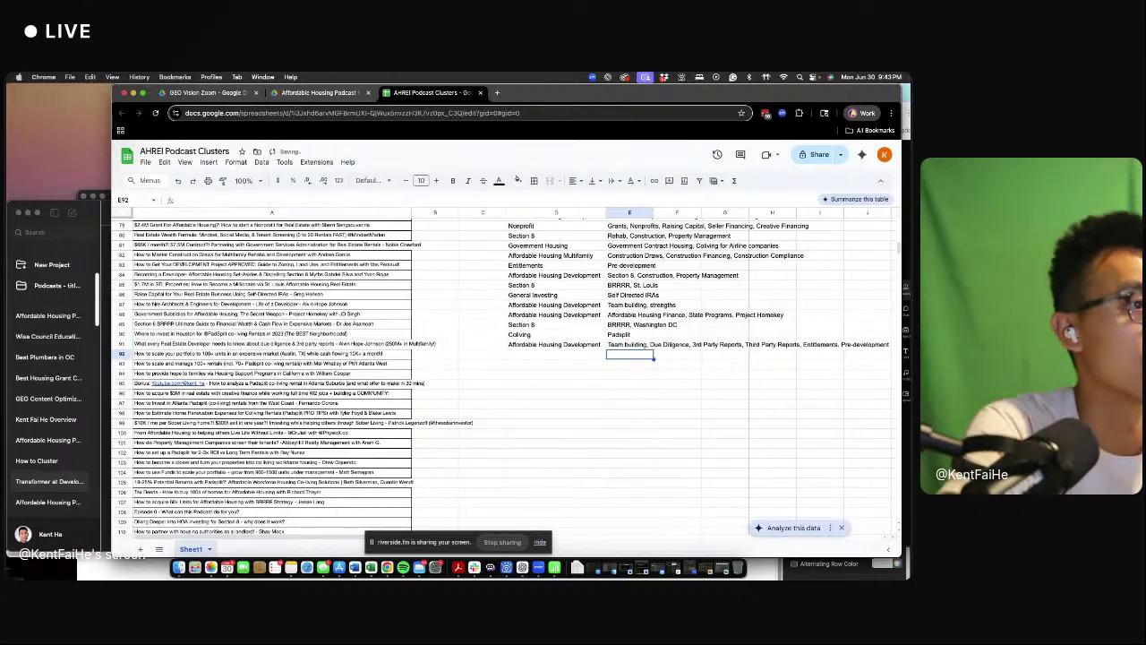
- Copy the Section 8 theme from row 89 into the Cluster Theme cell of row 92
key("Left")
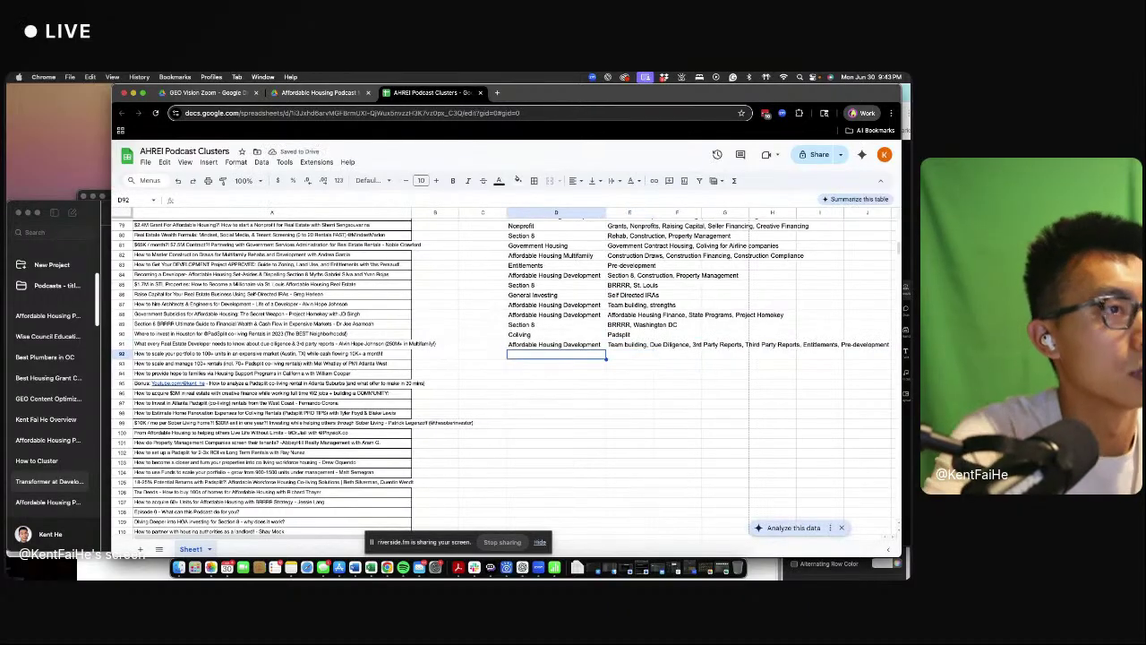
left_click(591, 324)
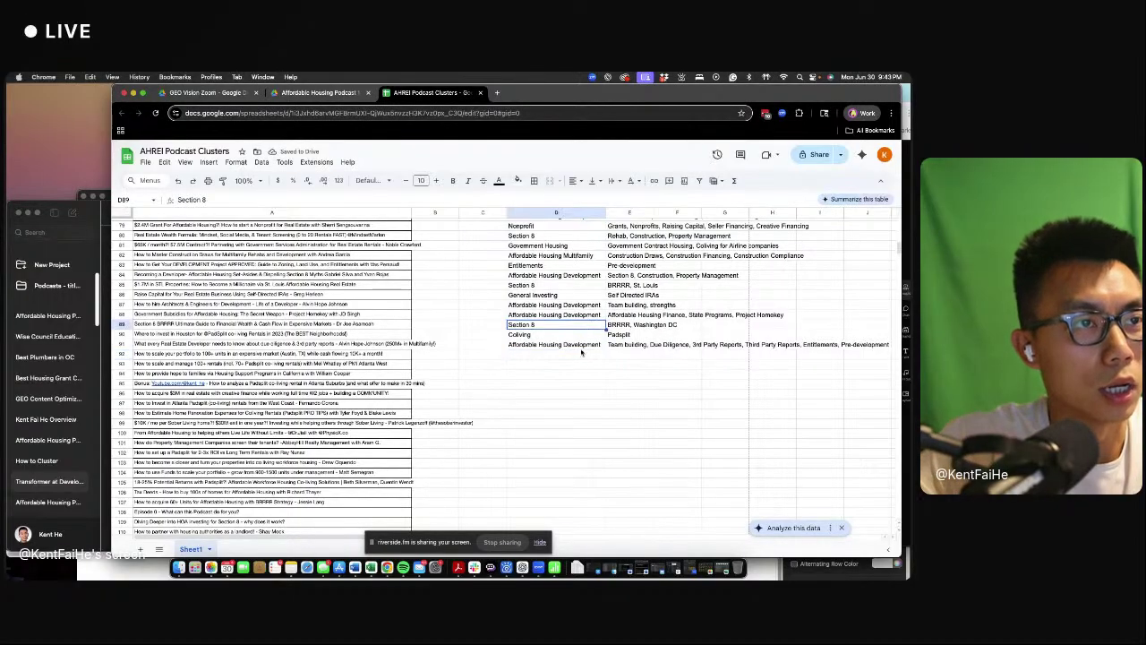
key("ctrl+c")
left_click(584, 354)
key("ctrl+v")
- Copy the row 89 tags into the tags cell of row 92 and replace "Washington DC" with "Austin Texas"
left_click(627, 325)
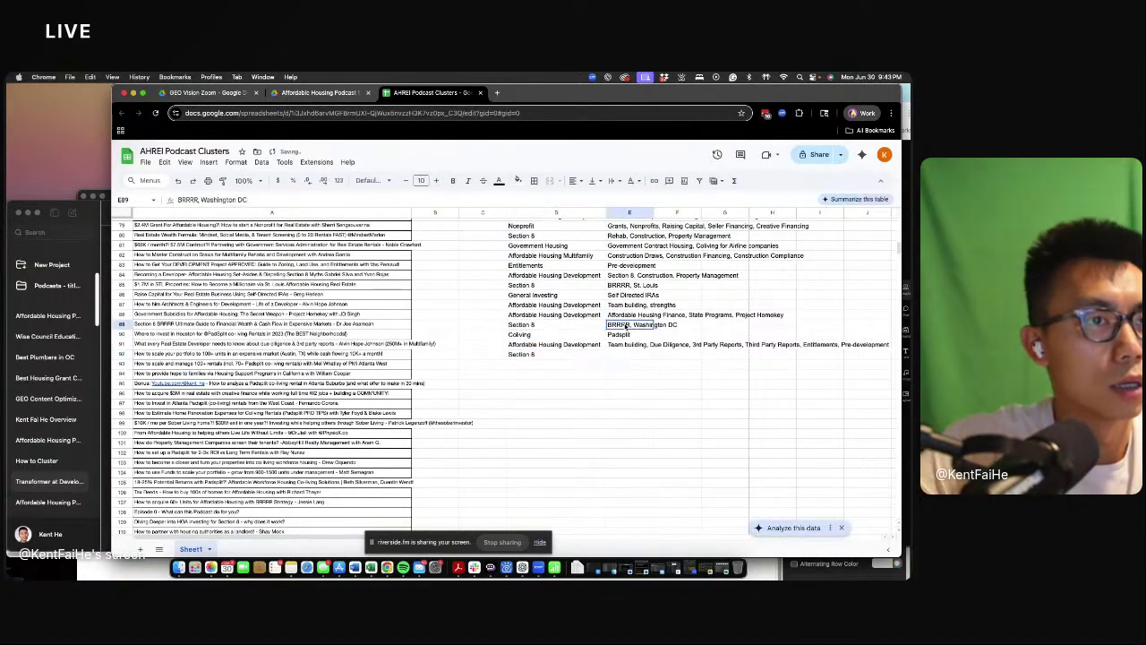
key("ctrl+c")
left_click(631, 355)
key("ctrl+v")
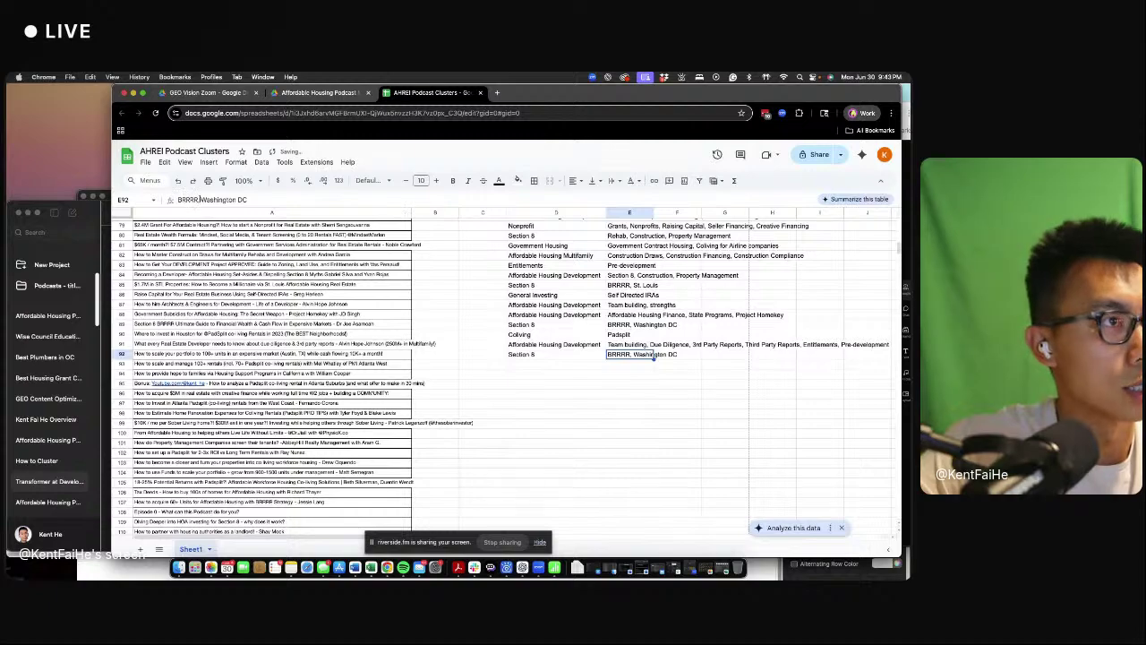
left_click_drag(200, 199, 467, 200)
type("Austin T")
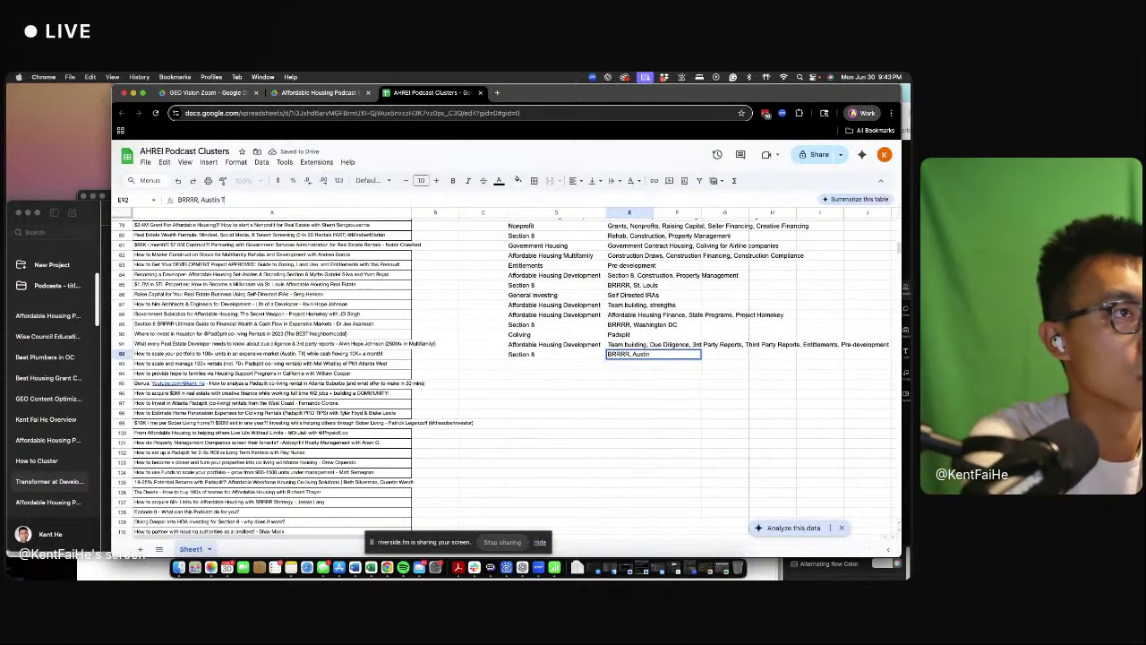
type("exas")
key("Return")
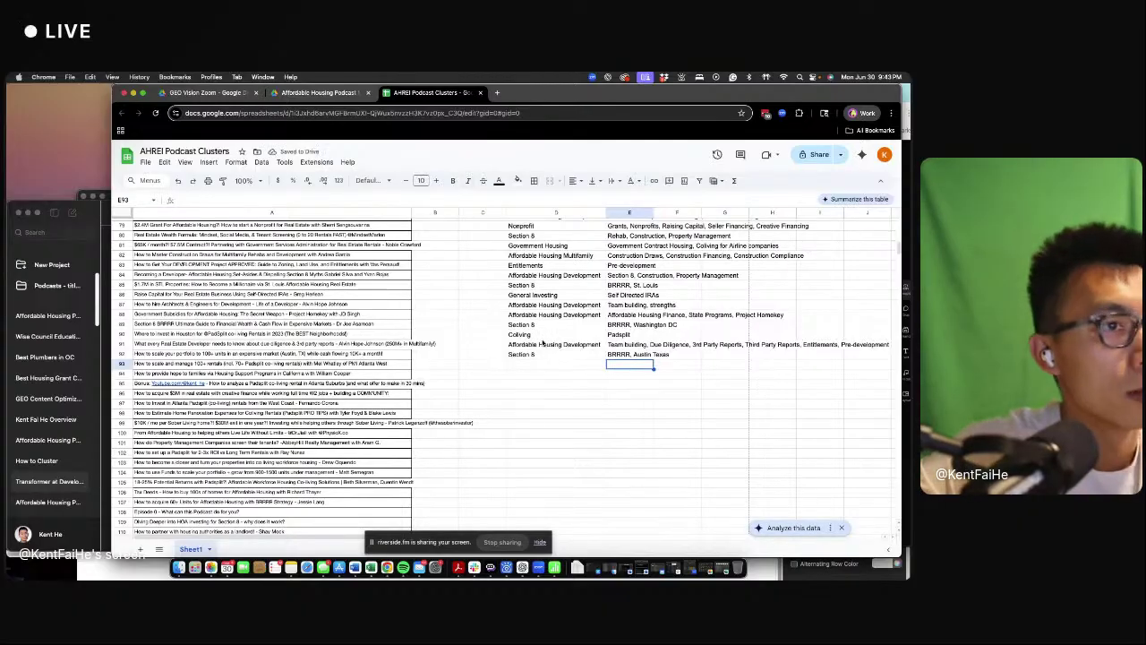
- Copy the Coliving theme and Padsplit tag together from row 90 into row 93
left_click(544, 336)
left_click_drag(604, 336, 617, 336)
key("super+c")
left_click(602, 364)
key("super+v")
left_click(615, 365)
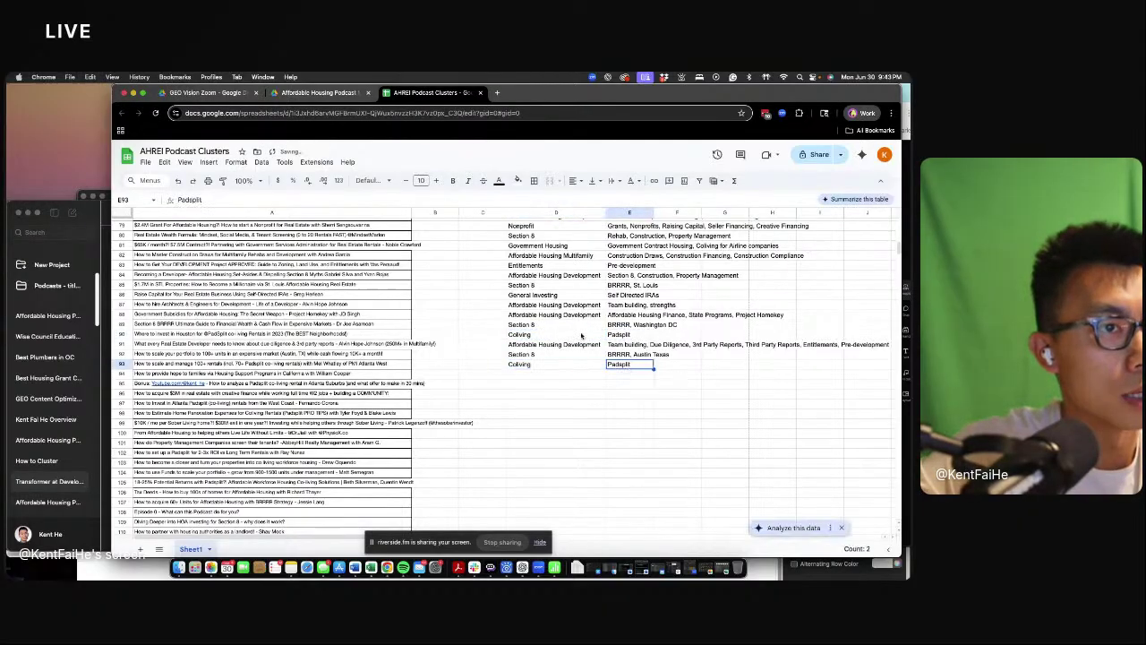
- Add "Property Management" after Padsplit in the tags cell of row 93
left_click(281, 197)
type(", Prop")
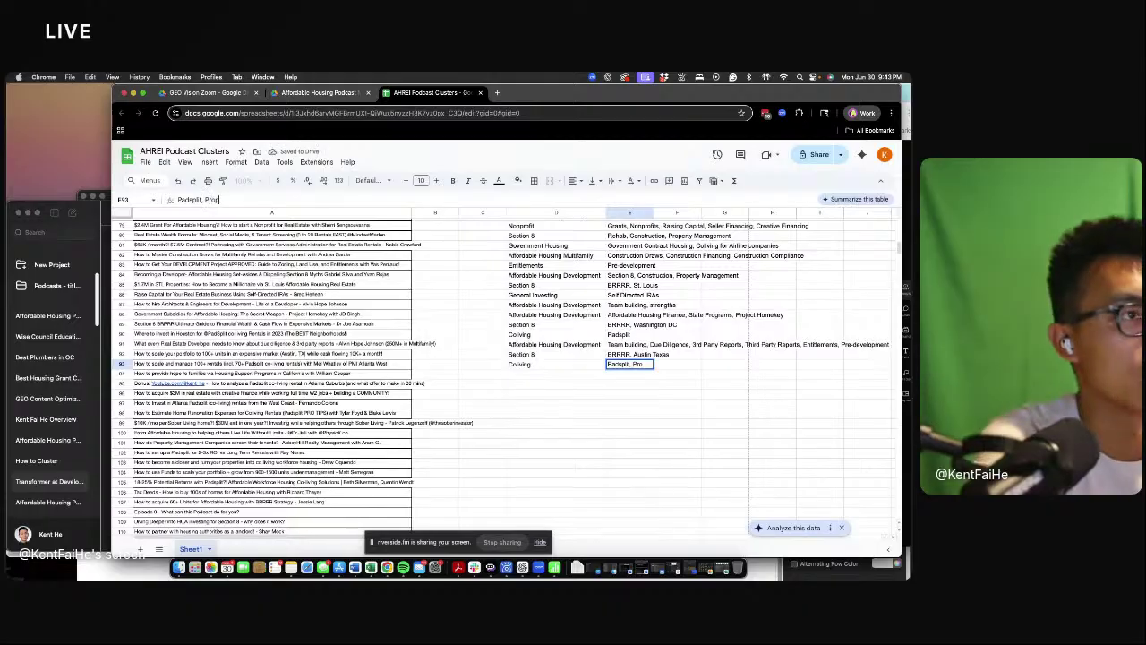
type("erty Management")
key("Return")
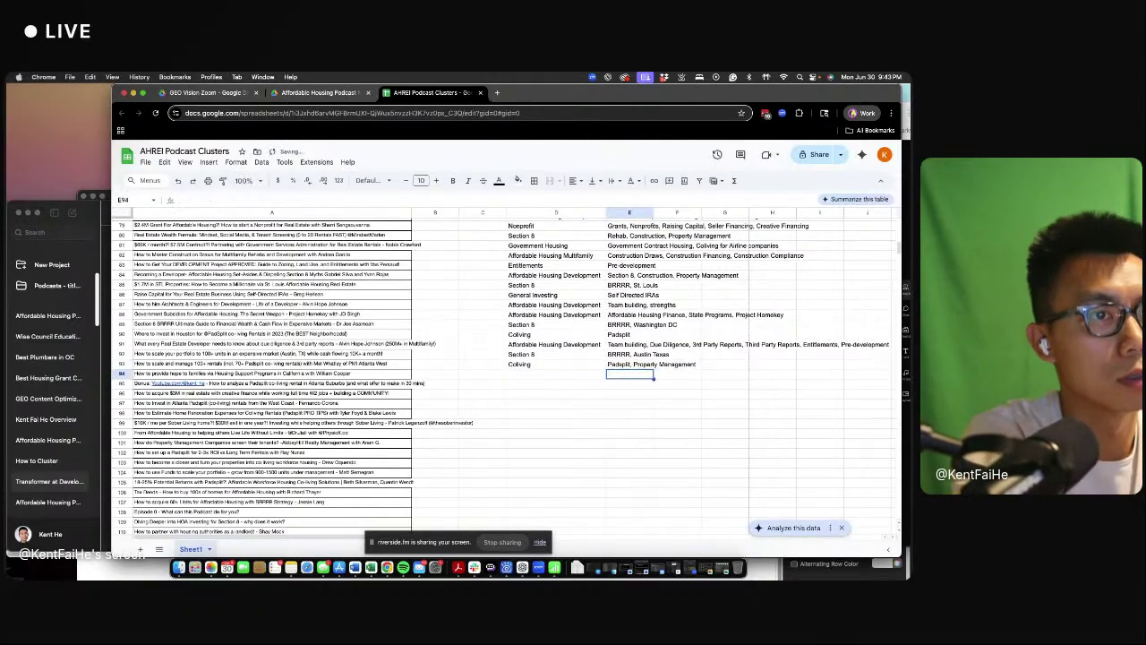
- Copy the Section 8 theme from row 89 into the Cluster Theme cell of row 94
left_click(548, 324)
key("ctrl+c")
left_click(555, 373)
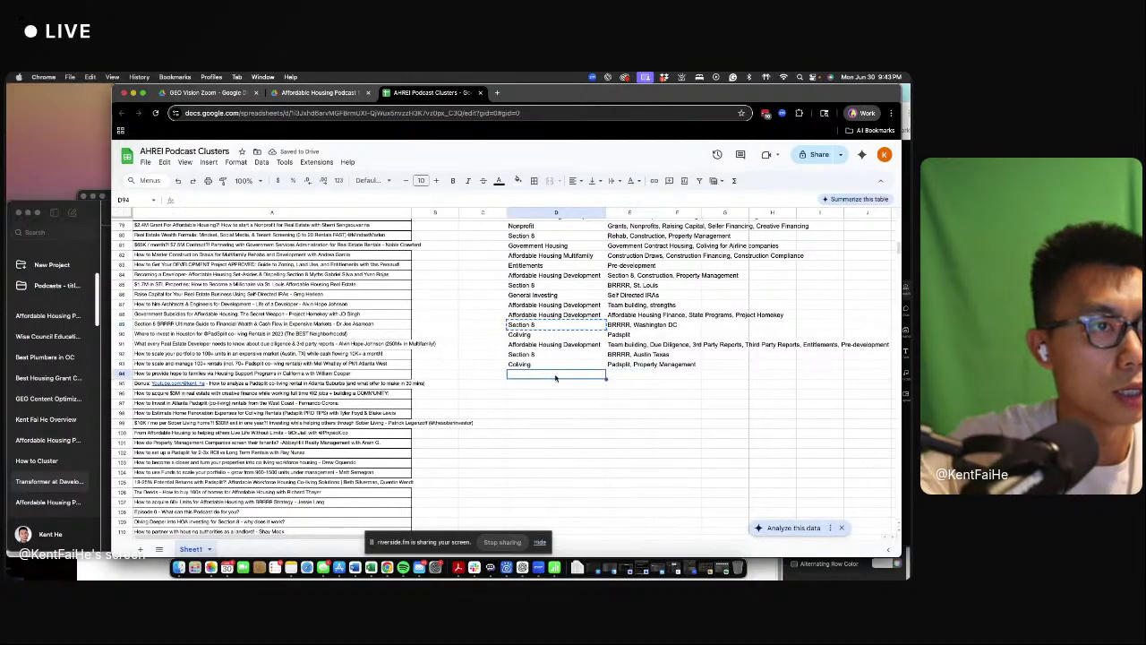
key("ctrl+v")
- Enter the additional tags "Multifamily, financing, Property Management" for row 94, the California Housing Support Programs episode
left_click(629, 375)
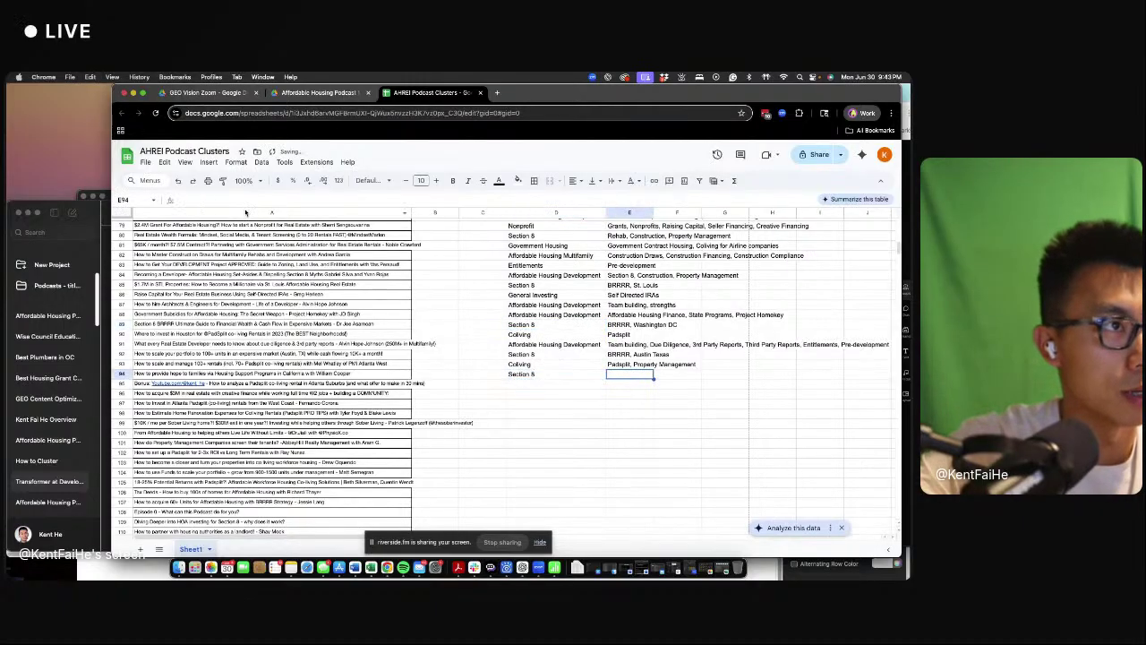
type("Multi")
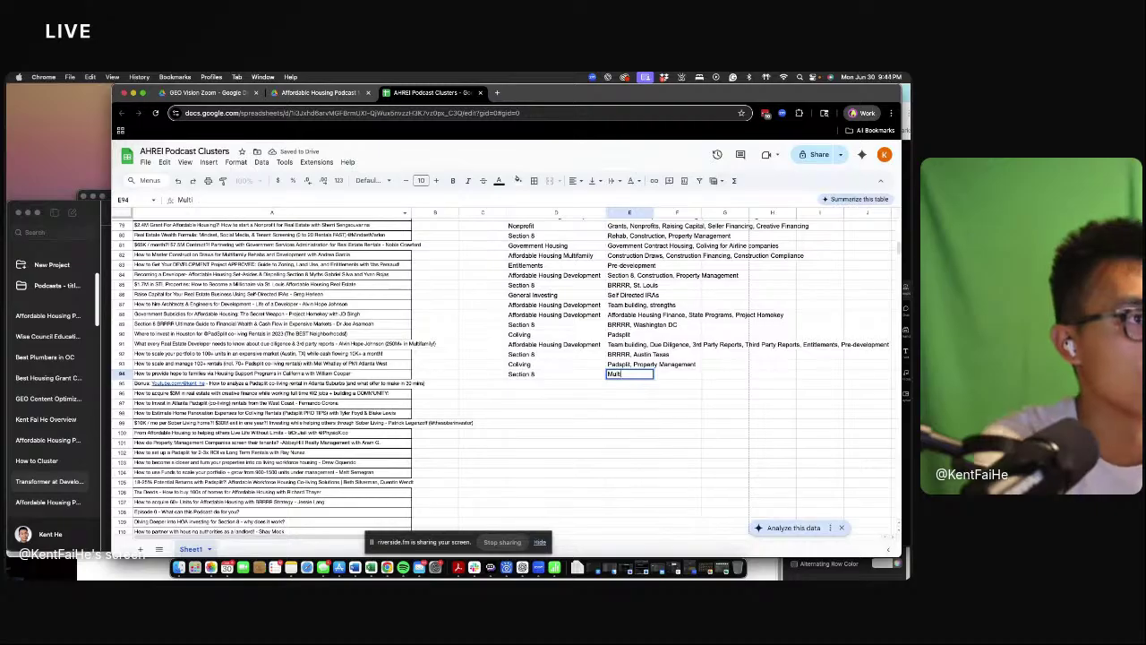
type("family, fina")
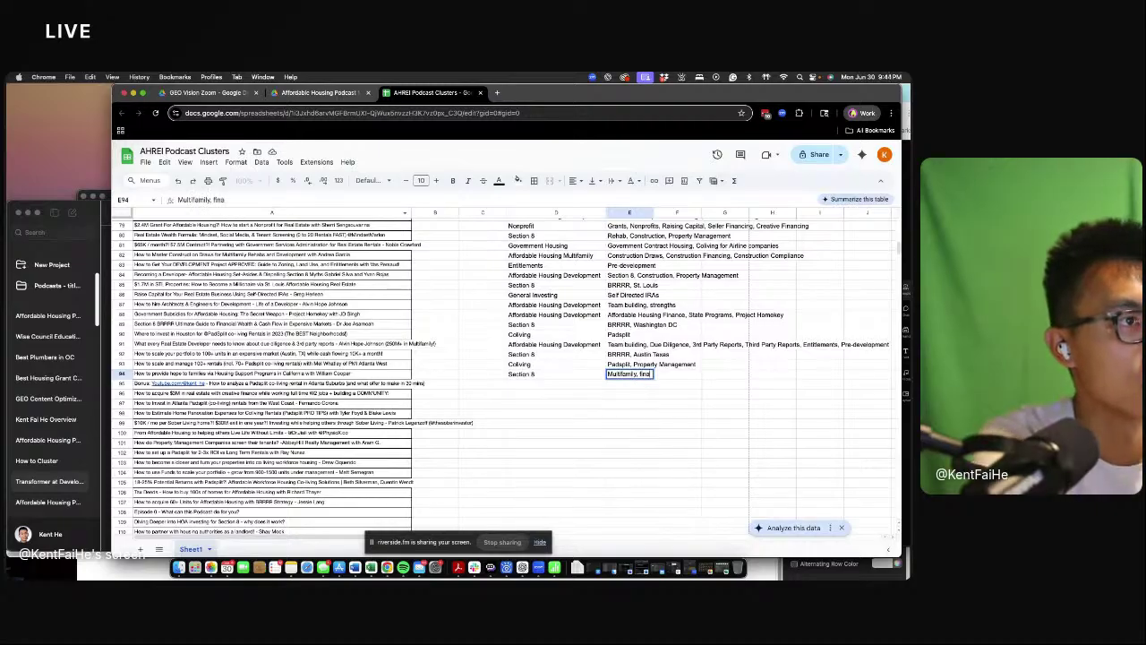
type("ncing, ")
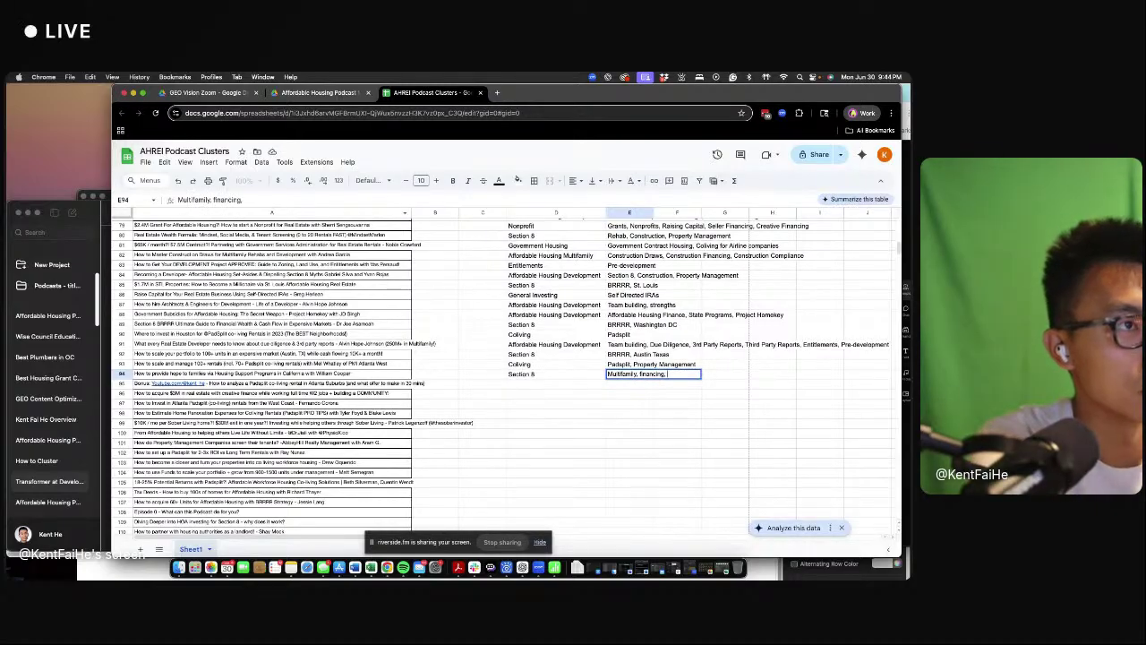
type("p")
type("Proper")
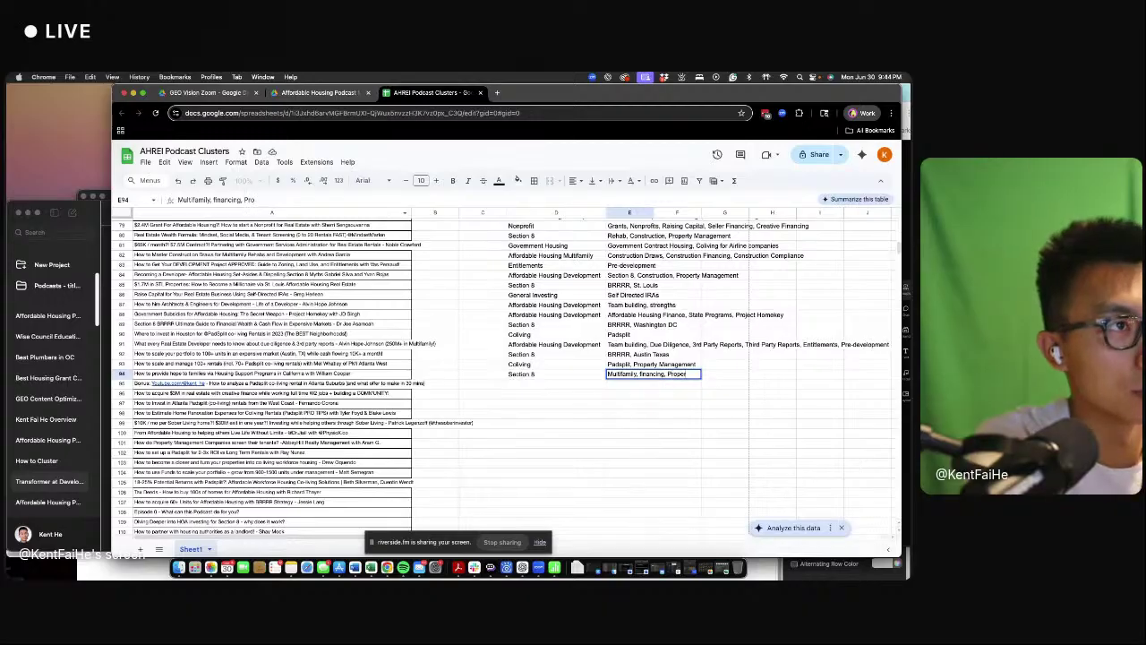
type("ty Management")
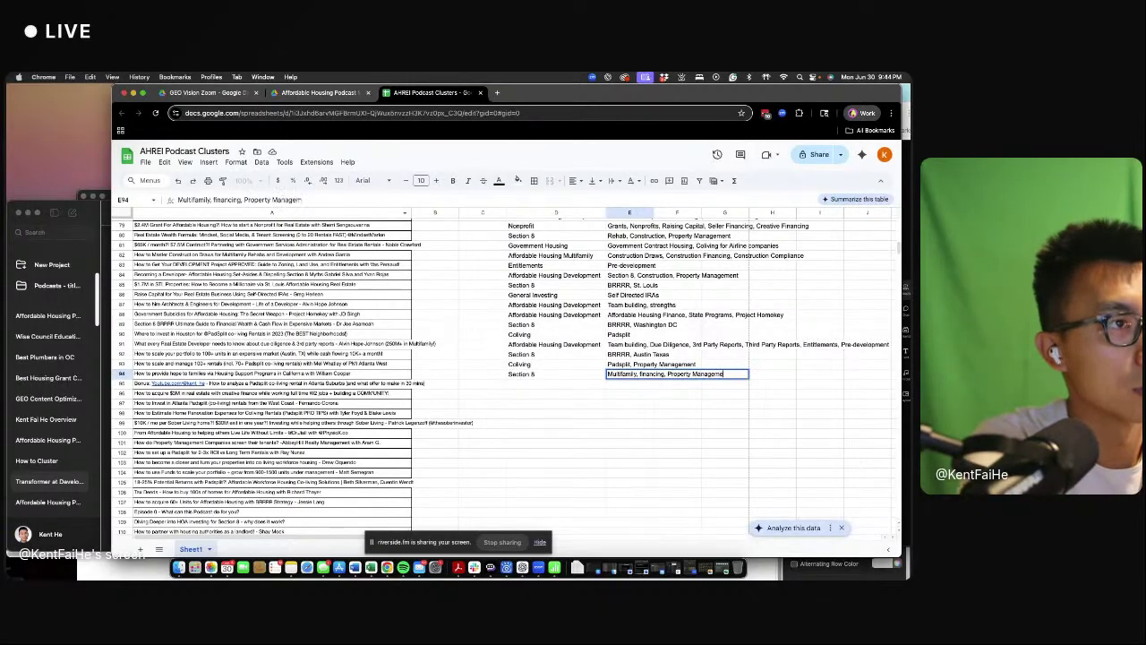
key("Return")
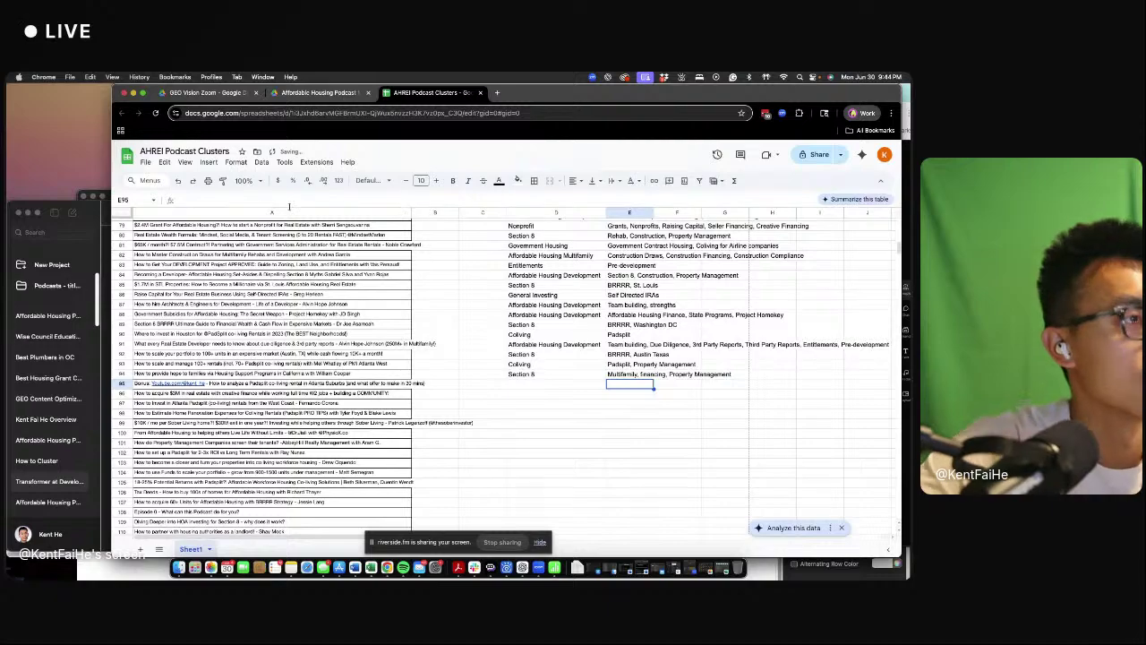
left_click(288, 384)
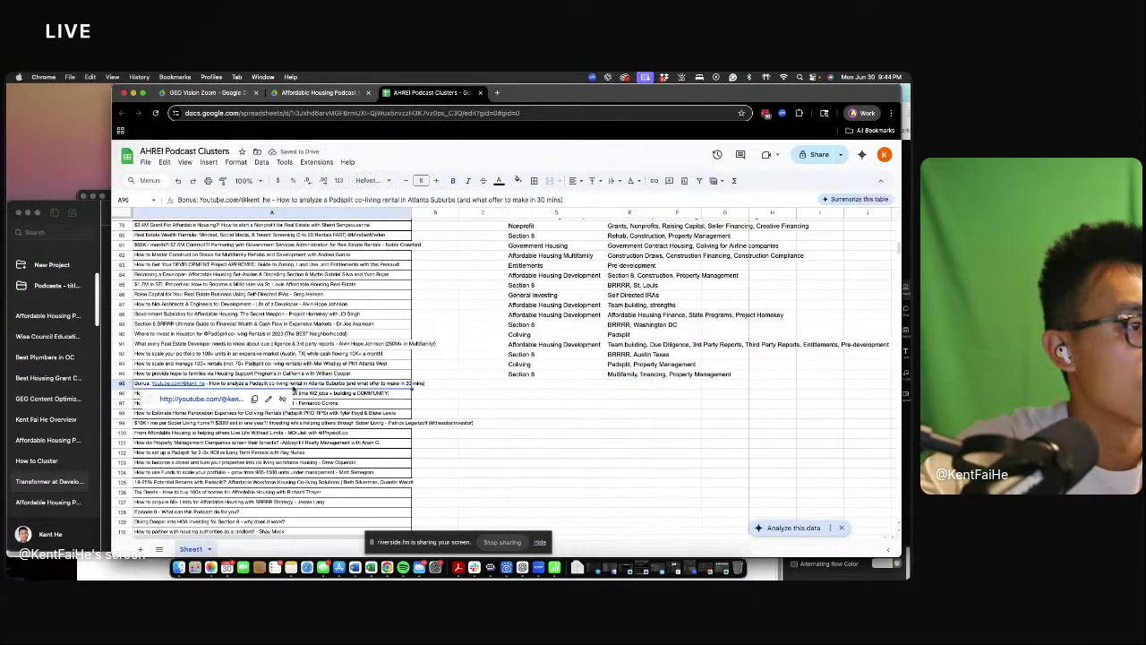
left_click(569, 375)
right_click(123, 383)
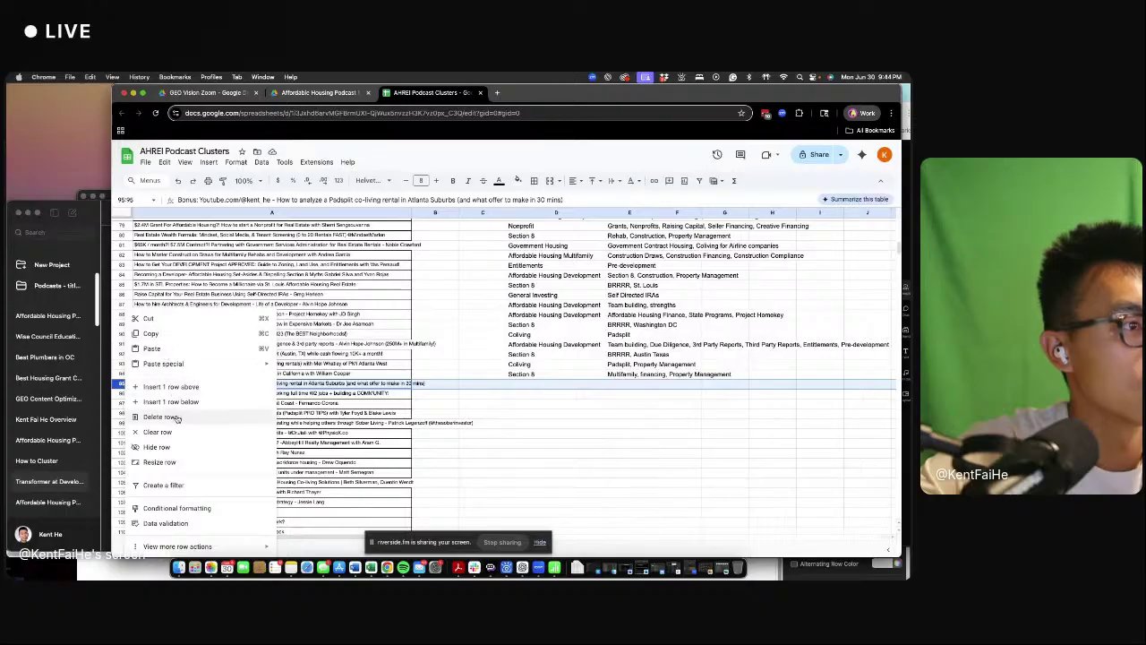
- Copy the Coliving theme and its tags from row 93 into row 95, the bonus Atlanta suburbs episode
left_click(551, 367)
left_click(635, 365, "shift")
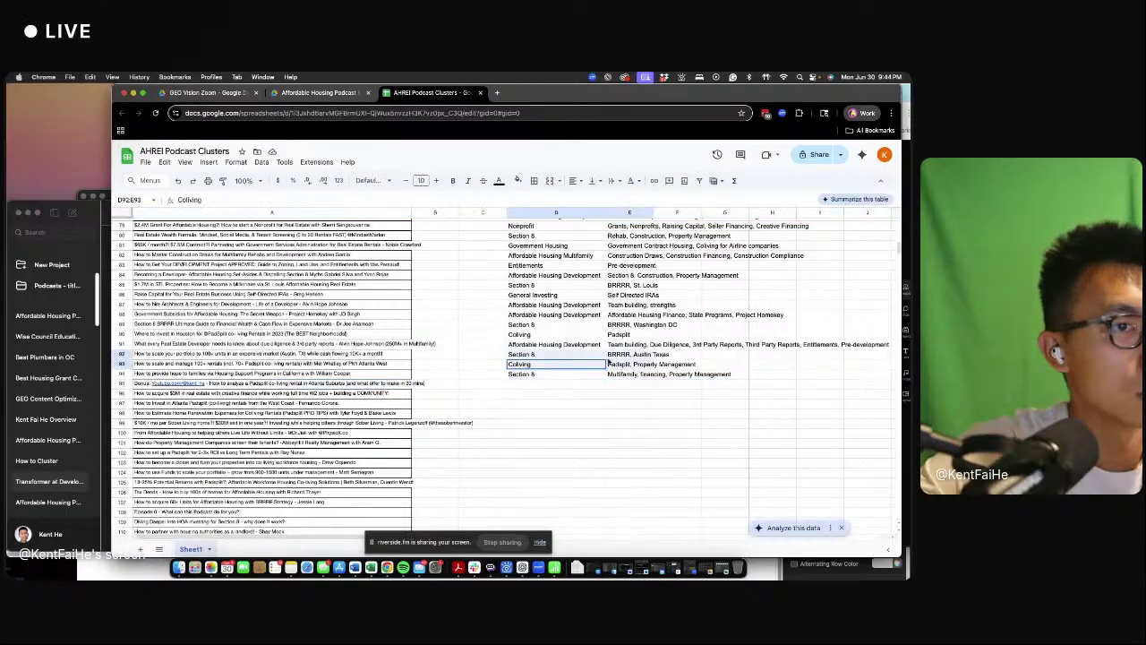
key("ctrl+c")
left_click(570, 385)
key("ctrl+v")
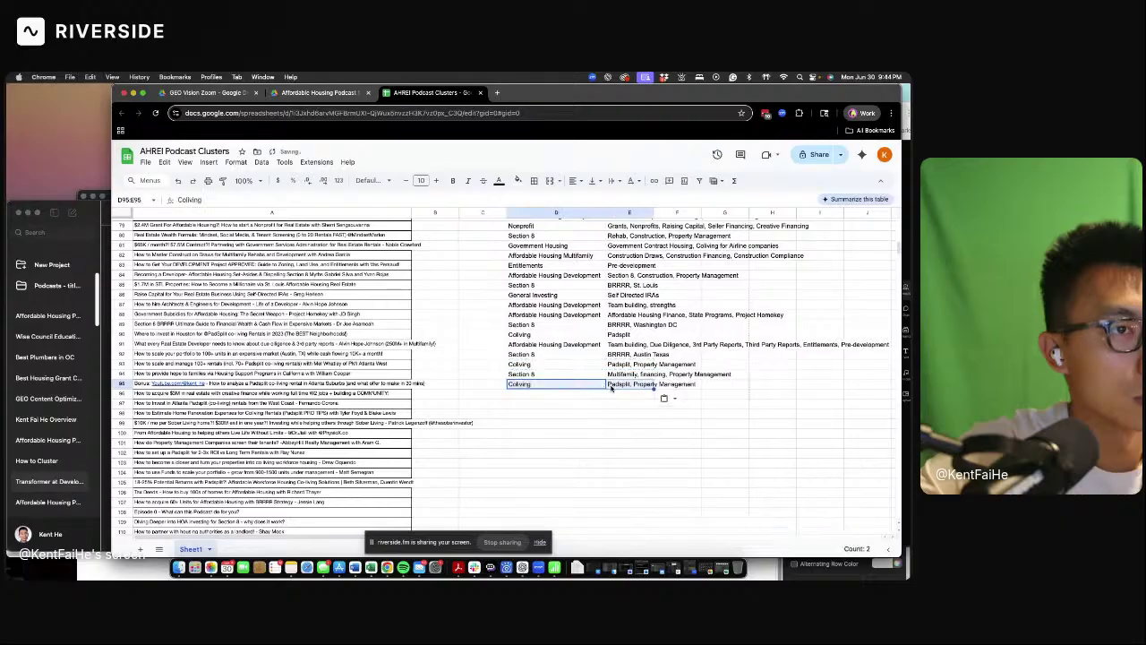
- Replace "Property Management" with "Deal Analysis" in the tags cell of row 95, keeping Padsplit
left_click(612, 384)
left_click_drag(204, 200, 403, 208)
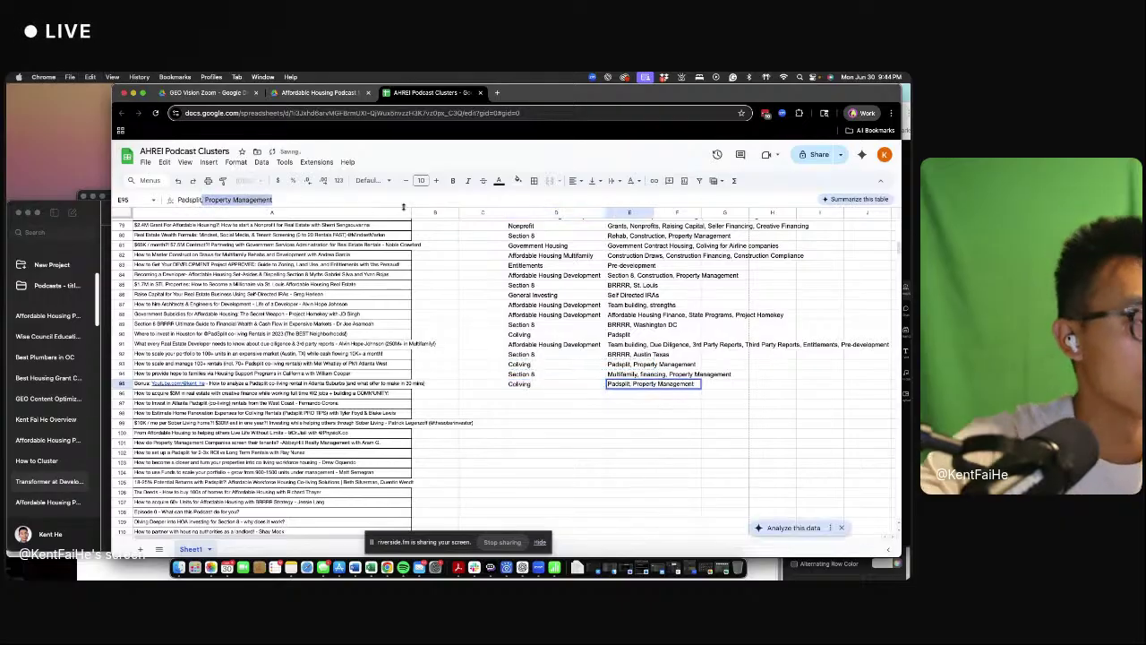
type("de")
key("BackSpace")
key("BackSpace")
type("De")
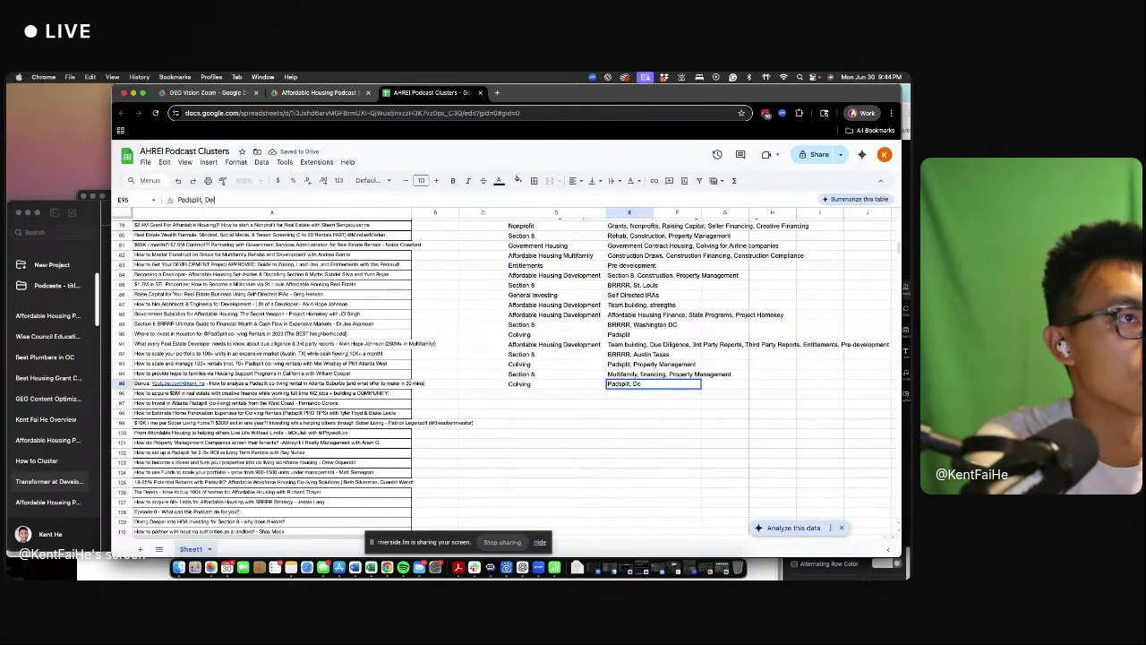
type("al Analysis")
key("Return")
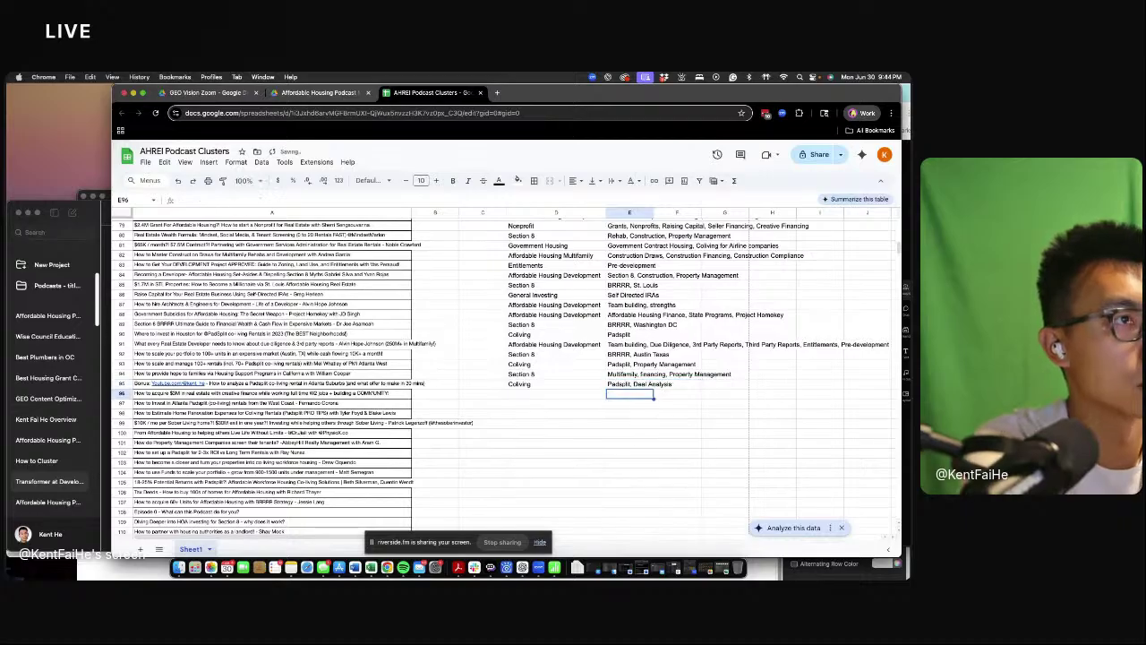
- Set row 96, the $2M creative finance episode, to the cluster theme "Affordable Housing Finance" with the additional tag "Multifamily"
key("Left")
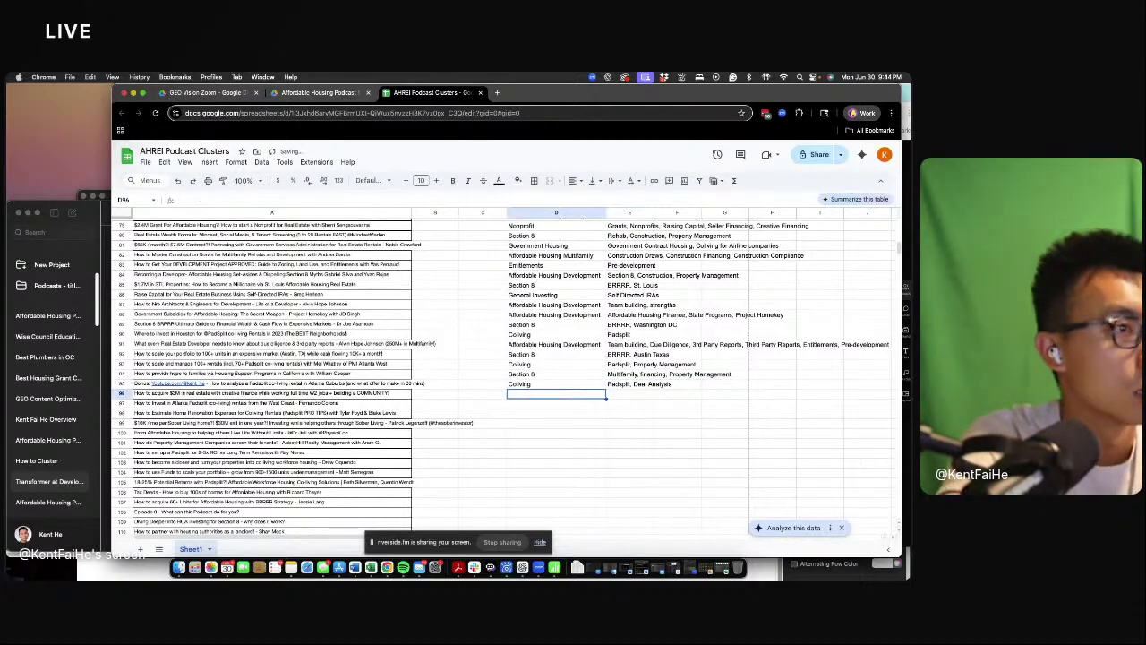
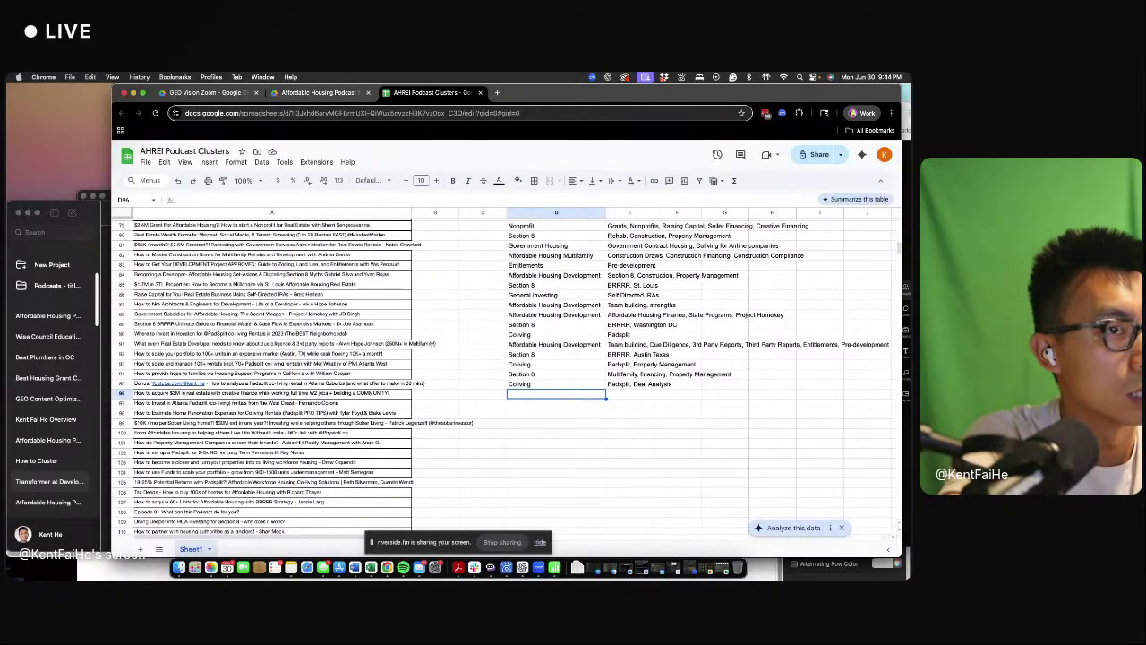
key("Up")
key("Down")
type("A")
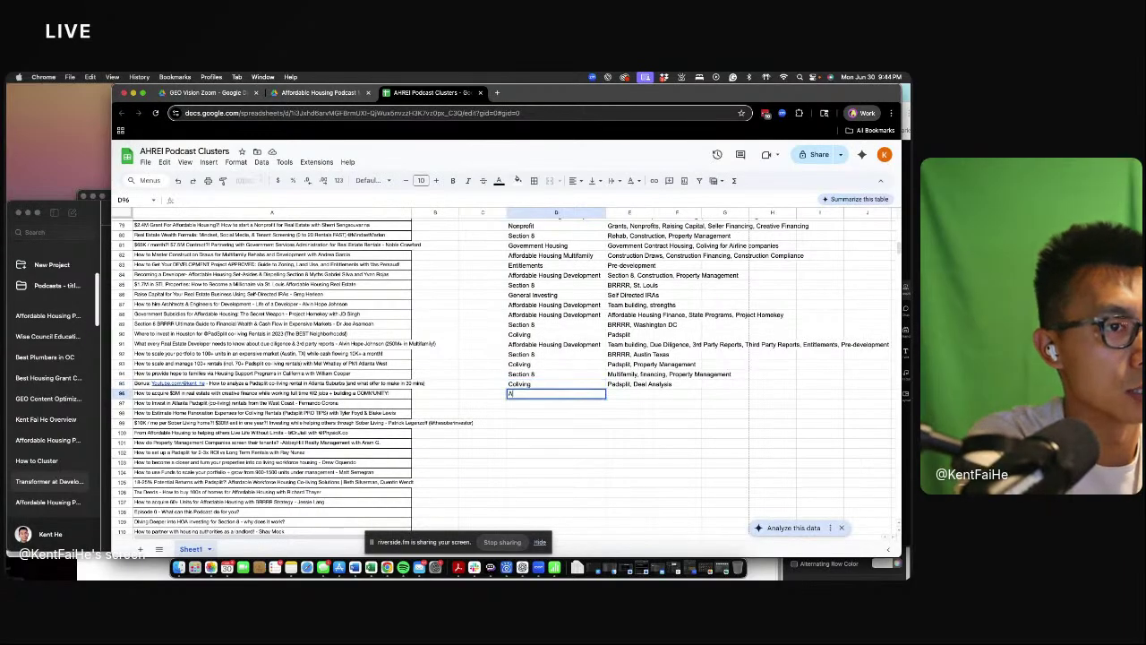
type("ffordable Housing Finance")
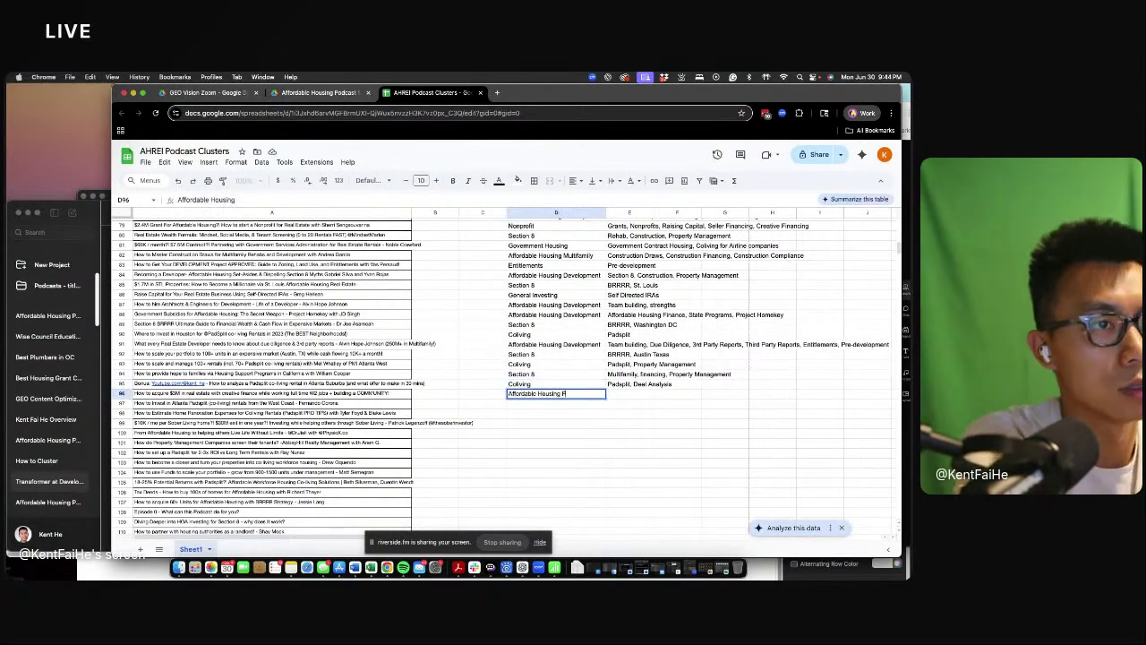
key("Tab")
type("Mu")
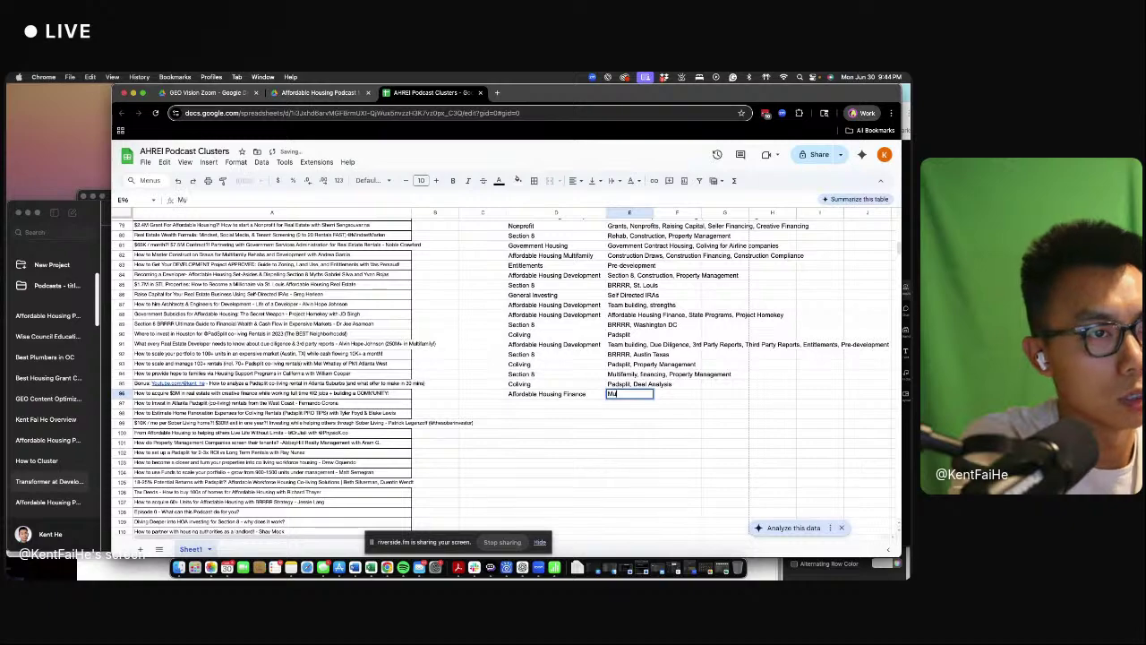
type("ltifamily")
key("Return")
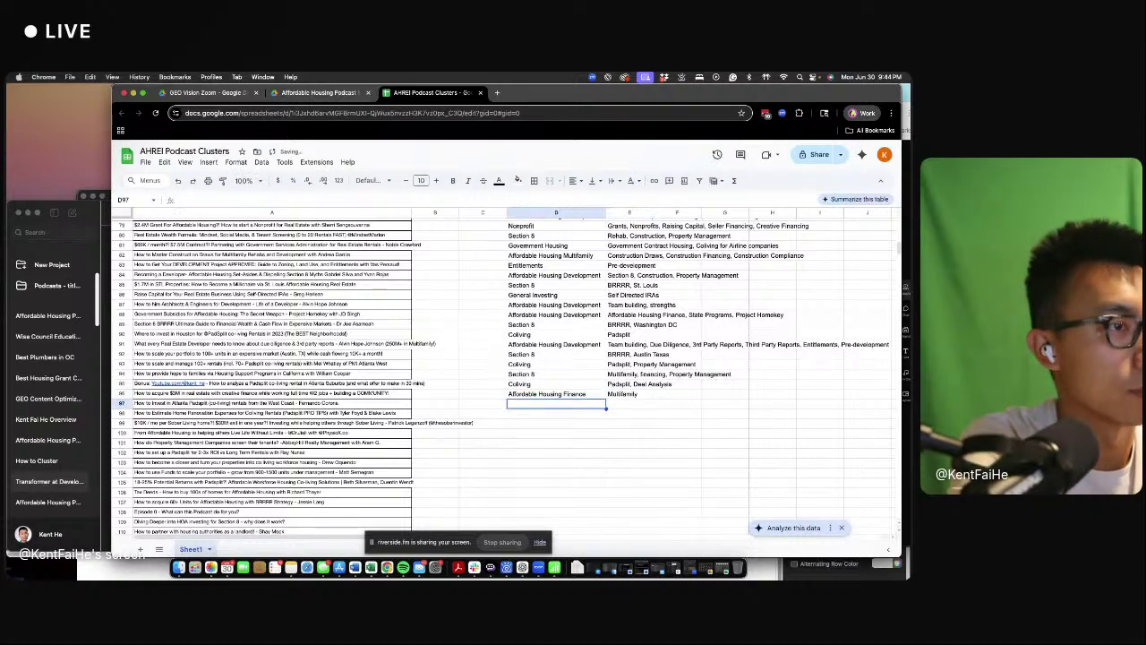
- Set row 97, the Atlanta Padsplit rentals from the West Coast episode, to the theme "Coliving" with the tag "Padsplit"
type("Coliving")
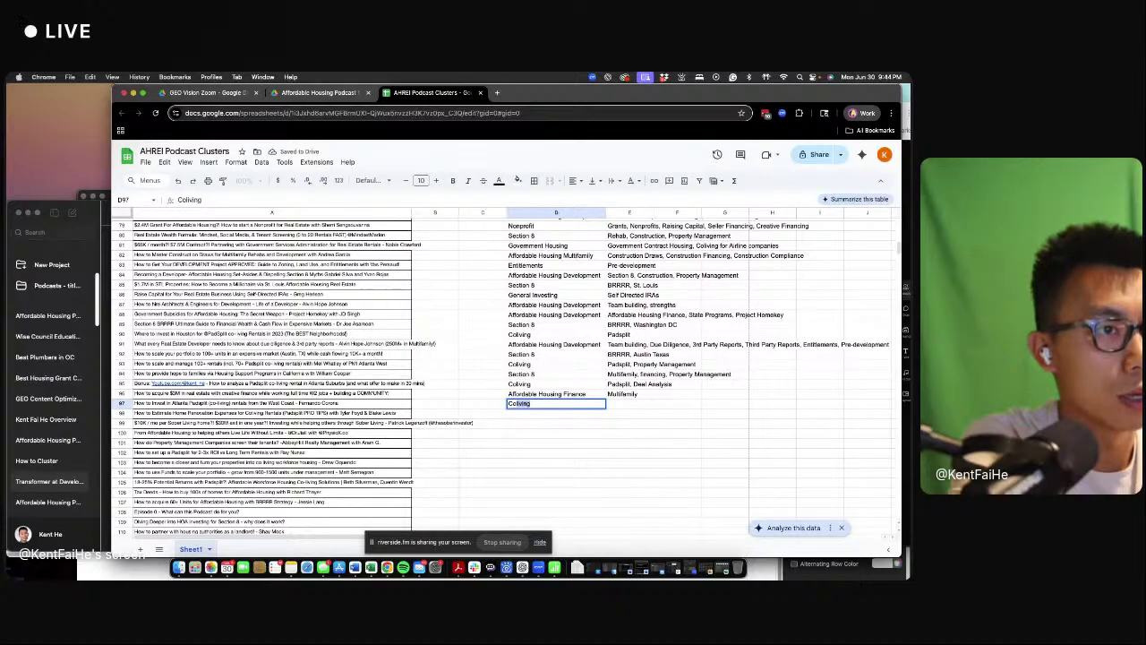
key("Tab")
type("(")
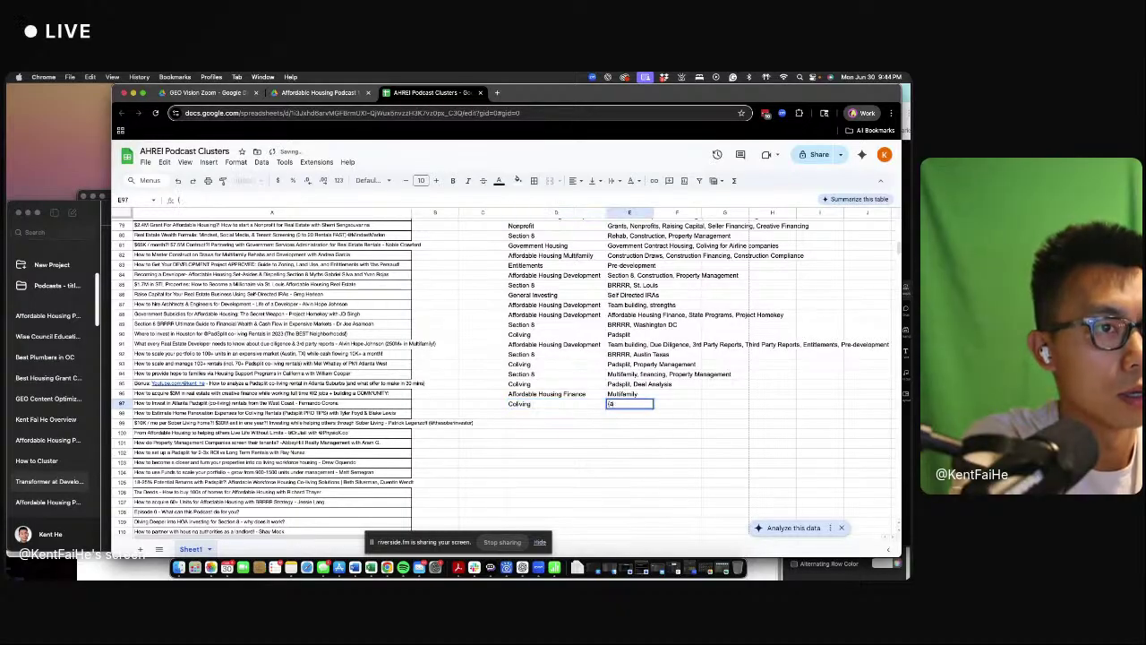
type("adsplit")
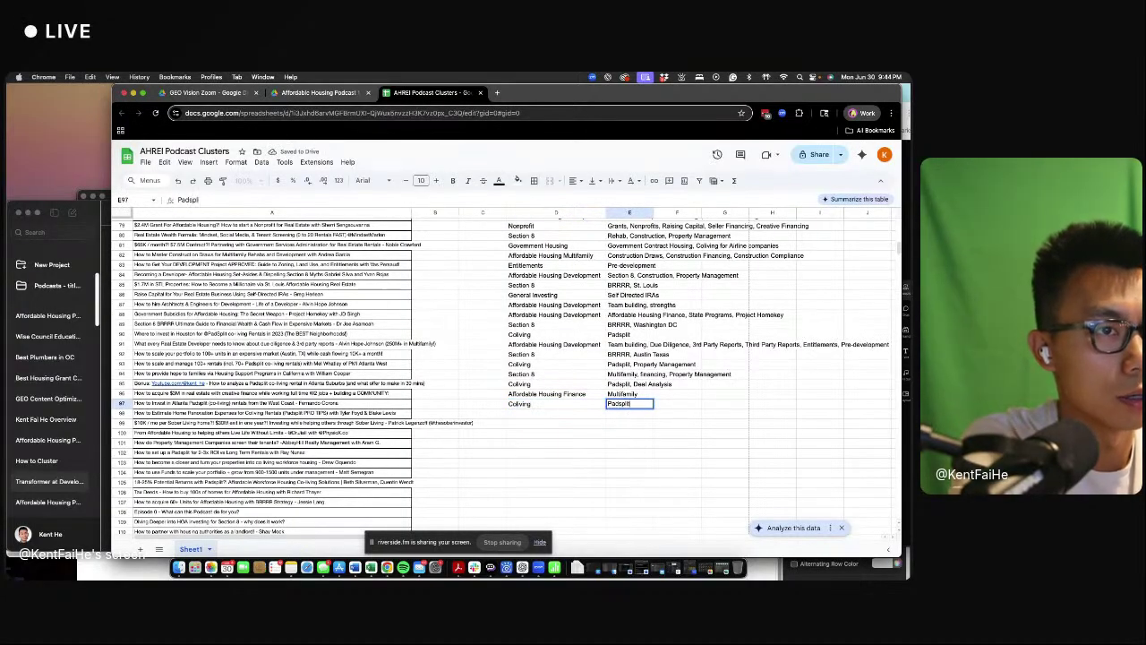
key("Return")
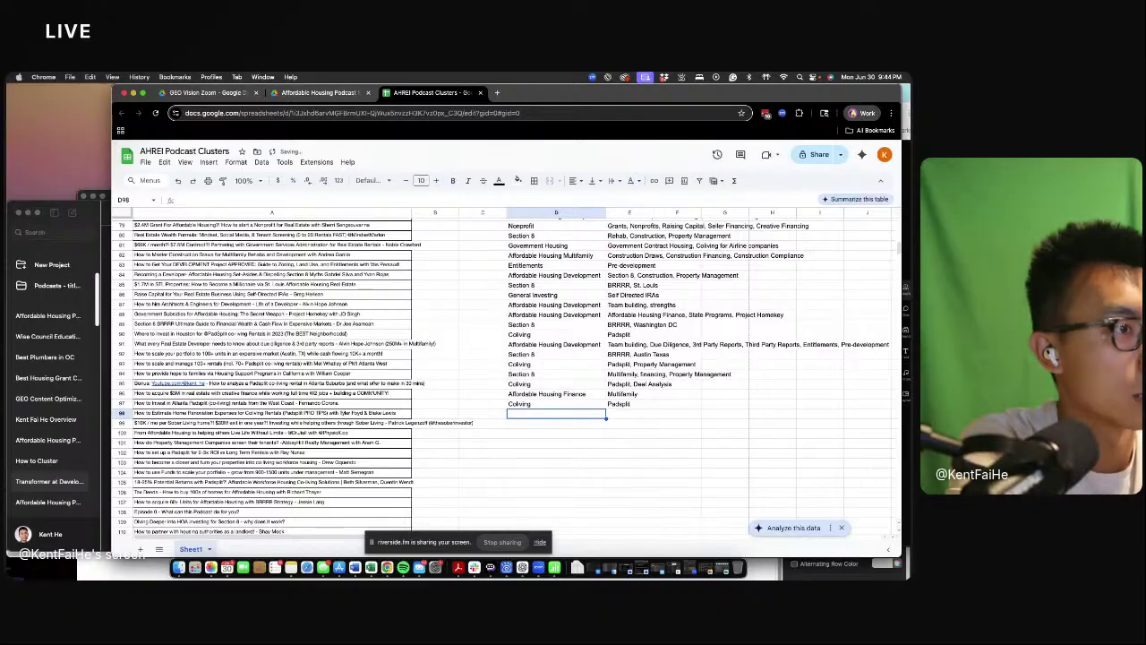
- Copy the Coliving theme and Padsplit tag from row 97 into row 98, the home renovation expenses episode
key("Up")
key("shift+Right")
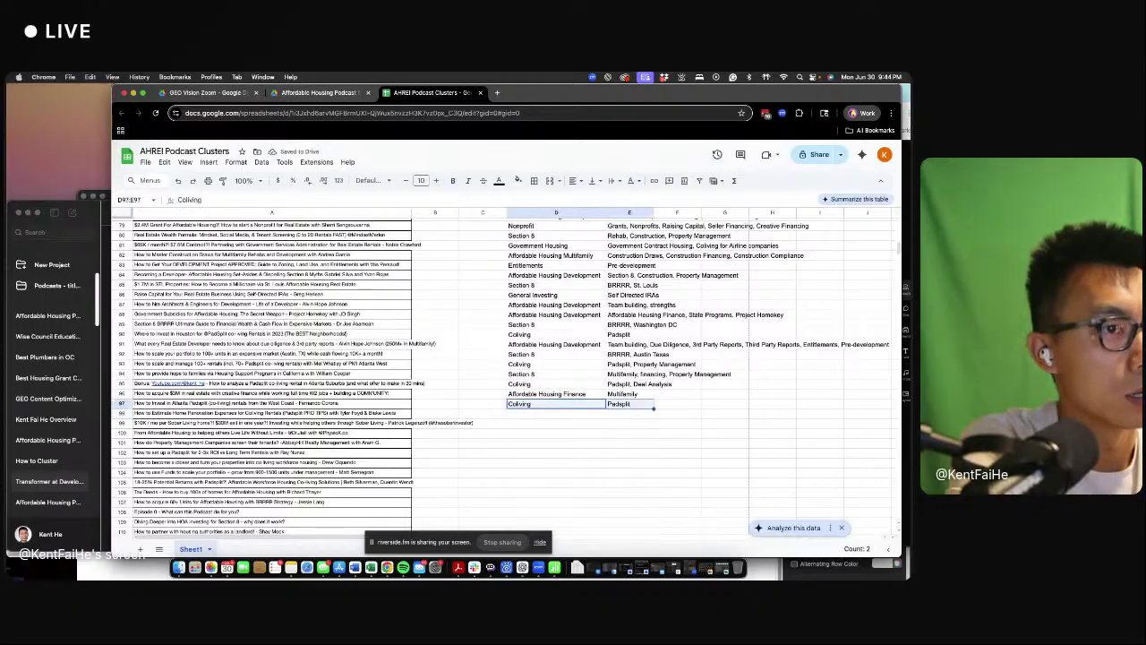
key("ctrl+c")
key("Down")
key("ctrl+v")
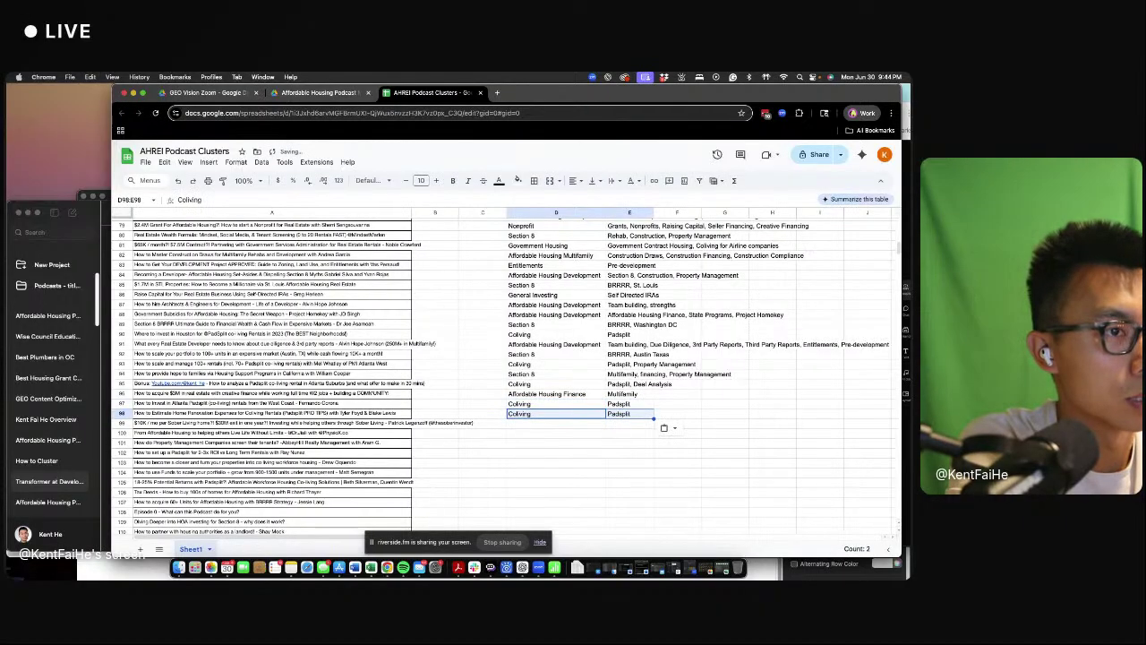
- Enter "Sober Living" as the cluster theme for row 99, the sober living home investing episode
key("Down")
type("S")
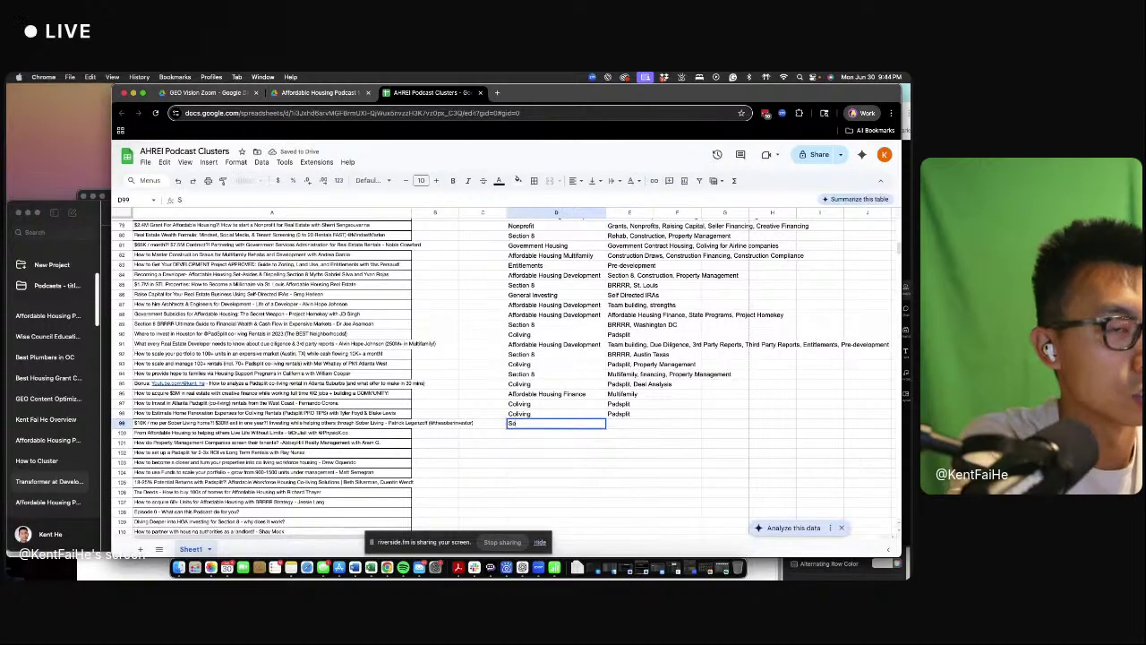
type("ober Living")
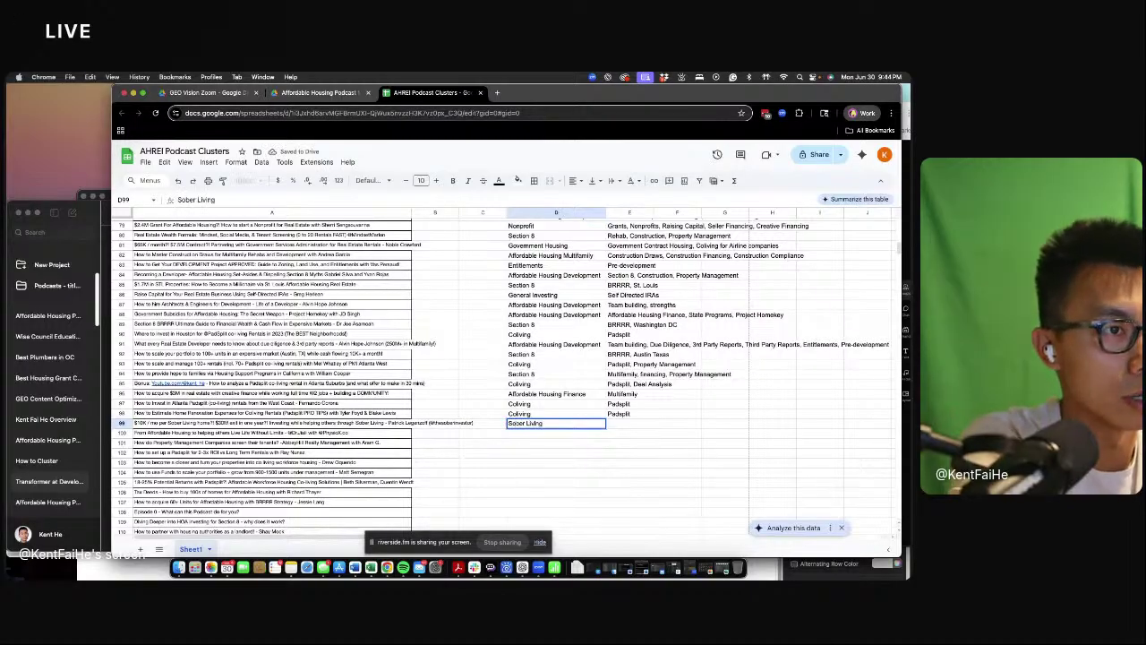
- Enter the additional tags "Financing, Asset Management, Property Management, Sober Living Group Homes" for row 99
key("Tab")
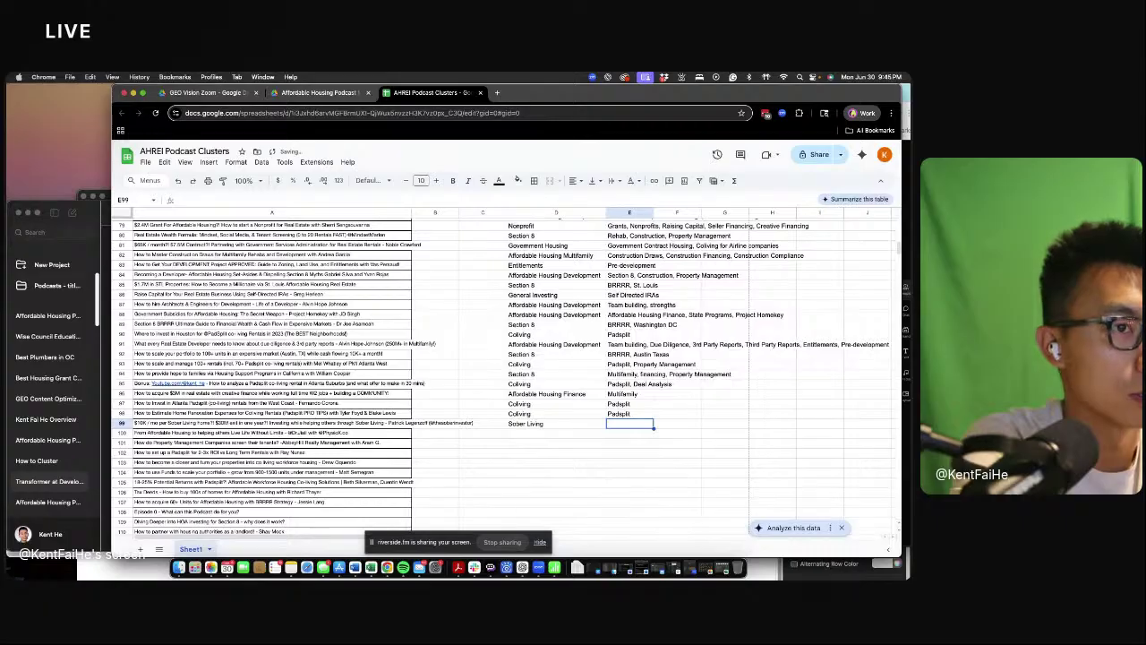
type("Financing, A")
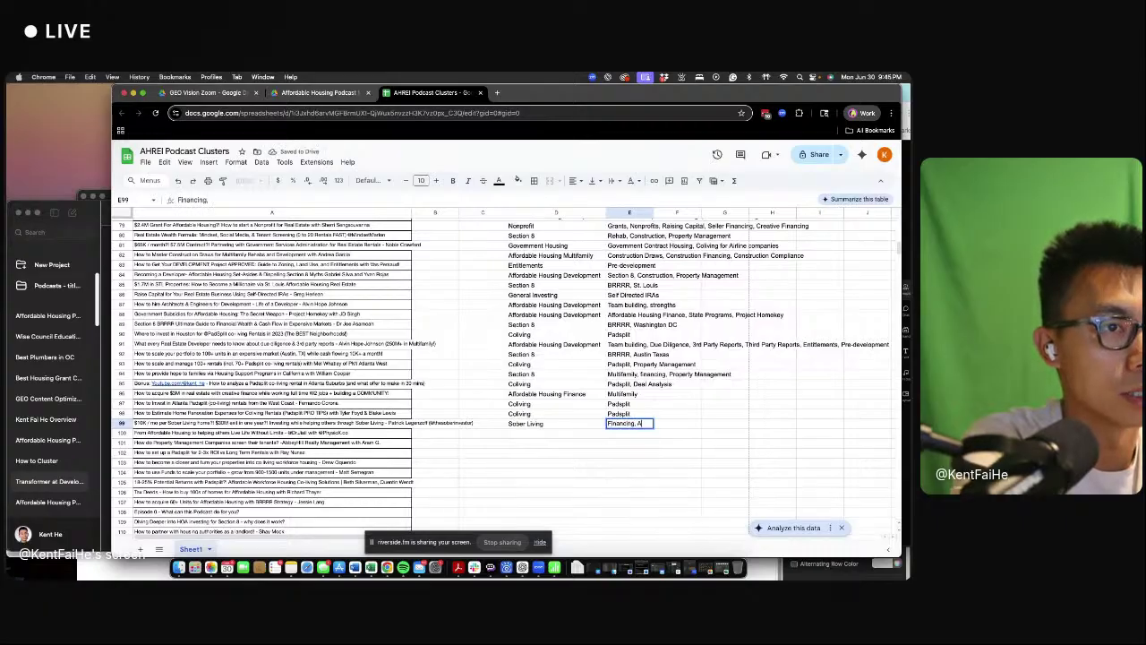
type("sset Management, Pr")
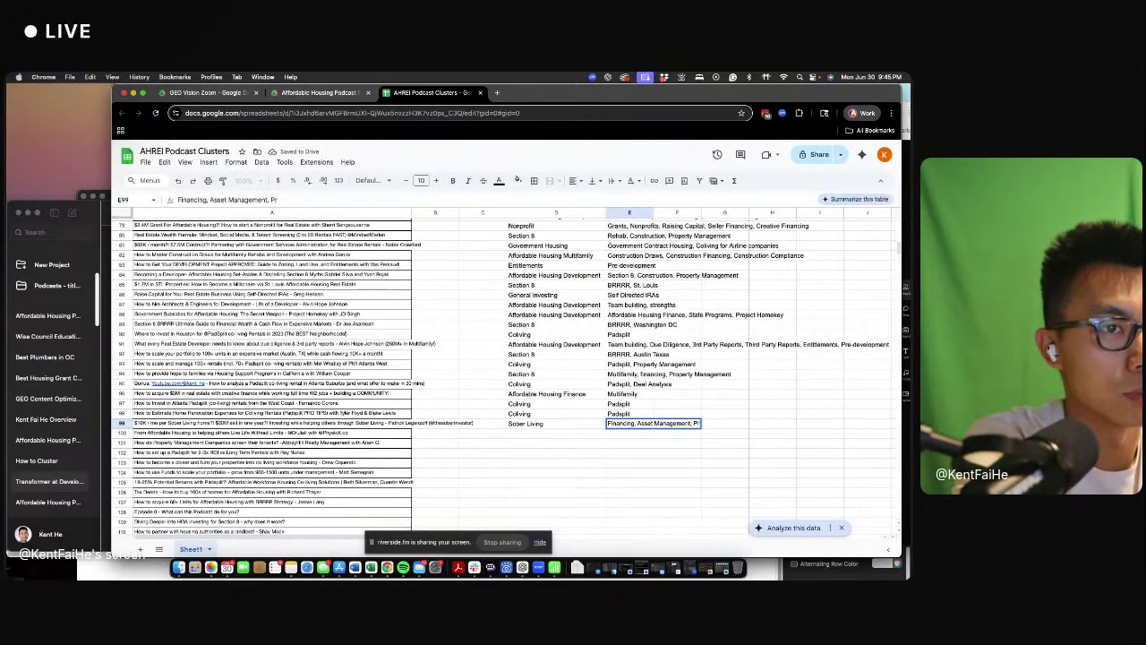
type("operty Management")
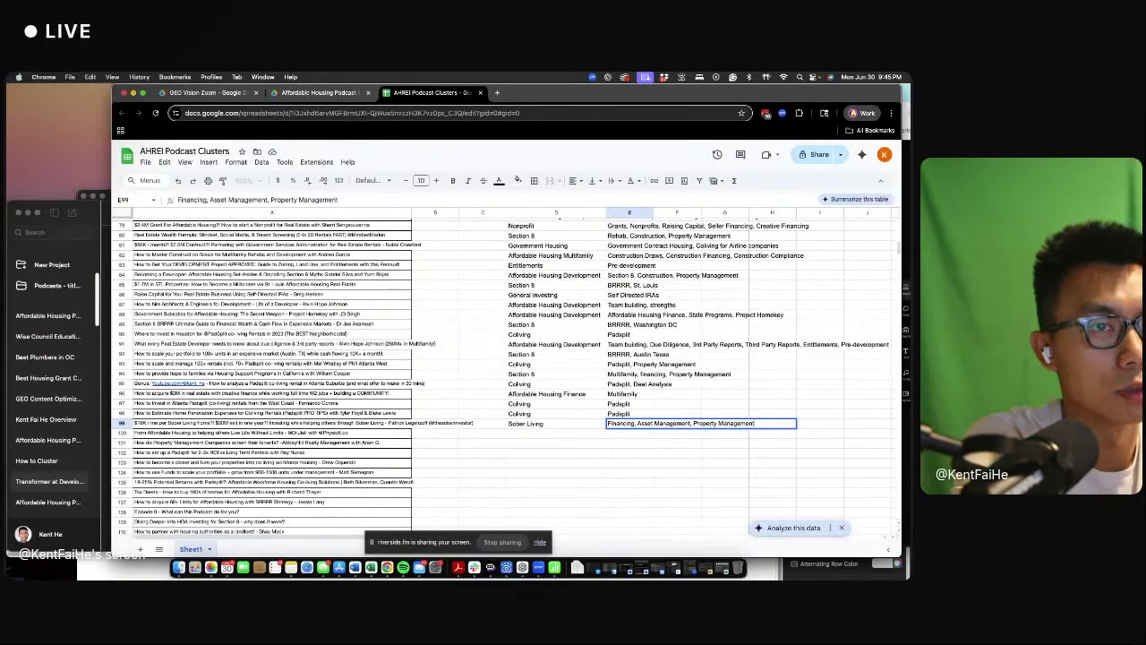
type(", Sober")
key("BackSpace")
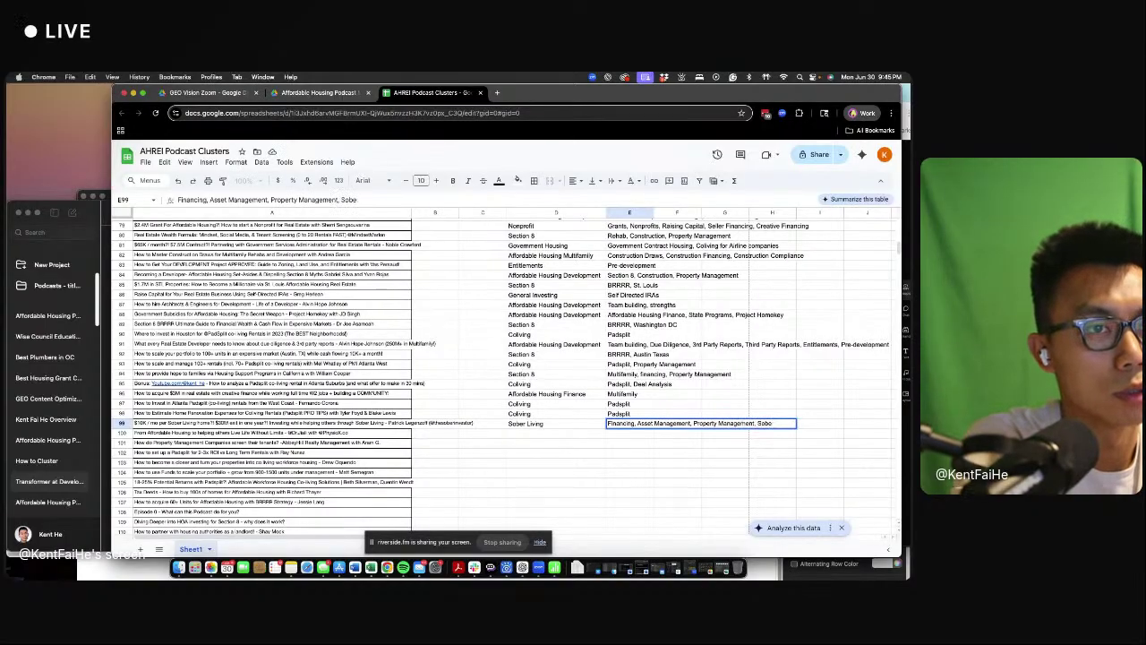
type("r Living,")
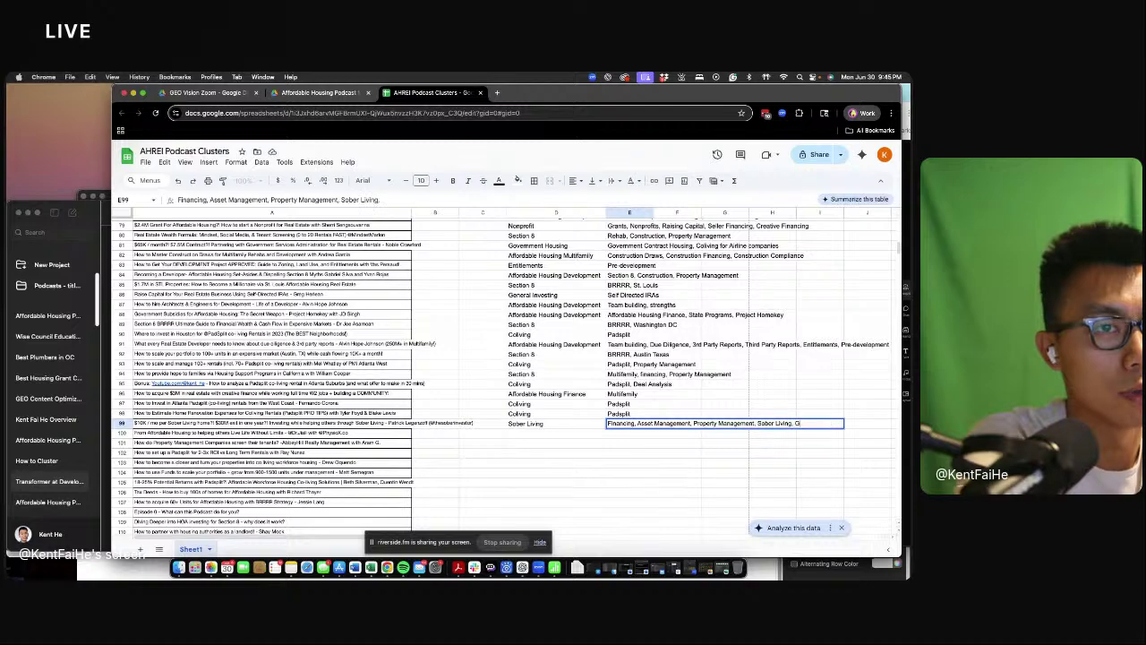
key("BackSpace")
type("Group")
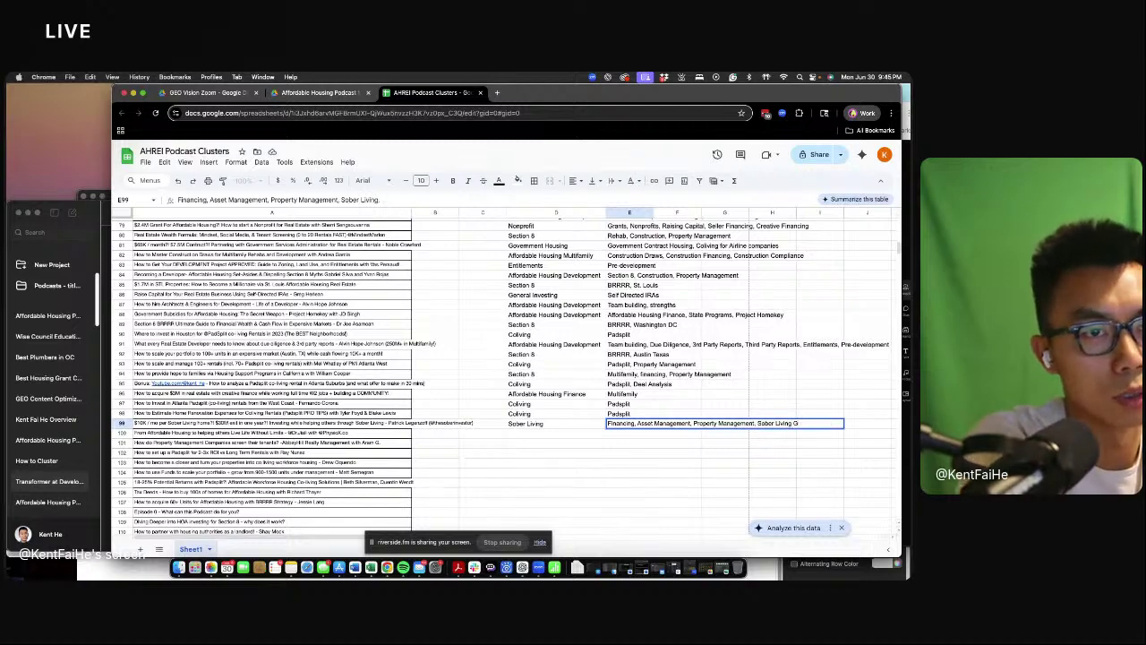
type(" Homes")
key("Return")
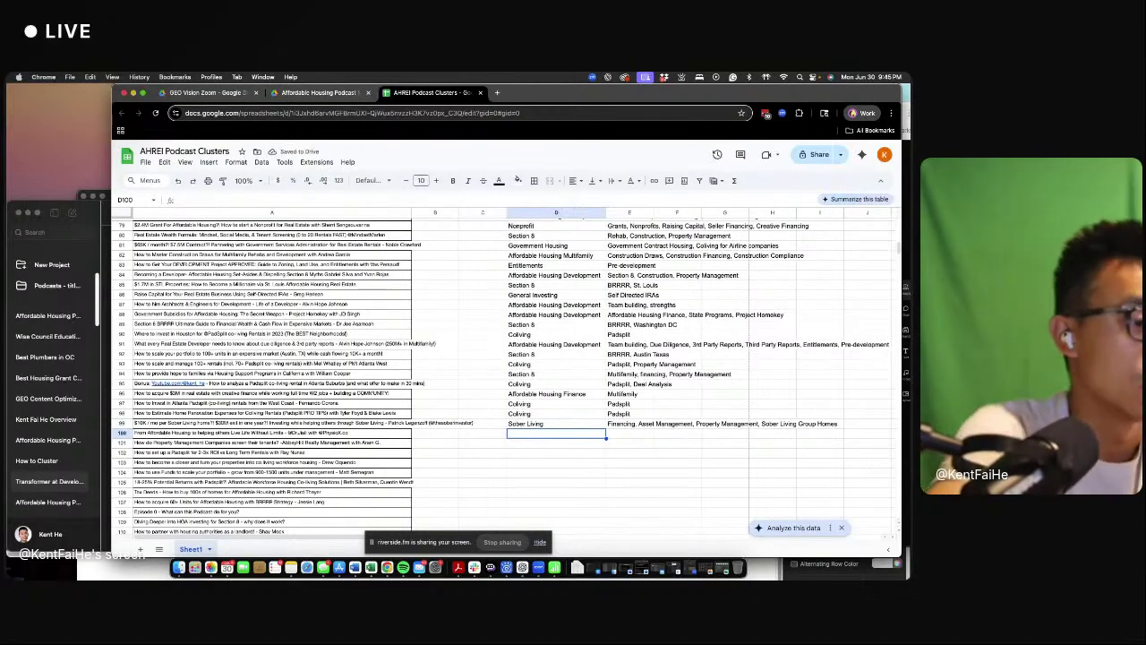
- Enter "Section 8" as the cluster theme for row 100, the Live Life Without Limits episode
type("GEnera")
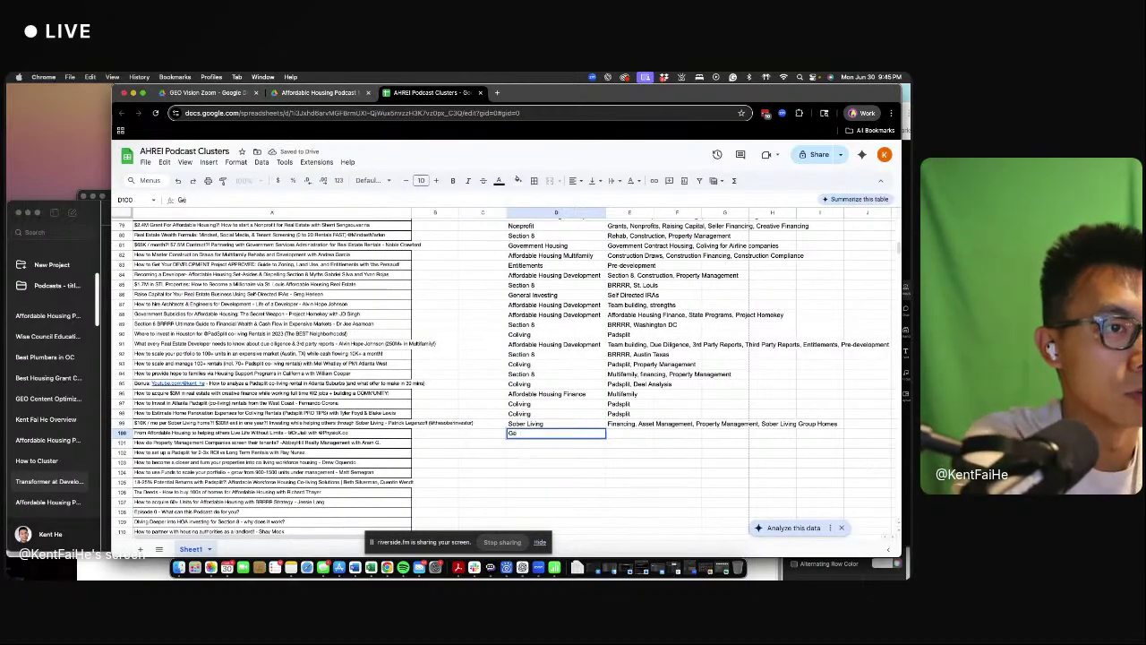
key("BackSpace")
key("BackSpace")
type("S")
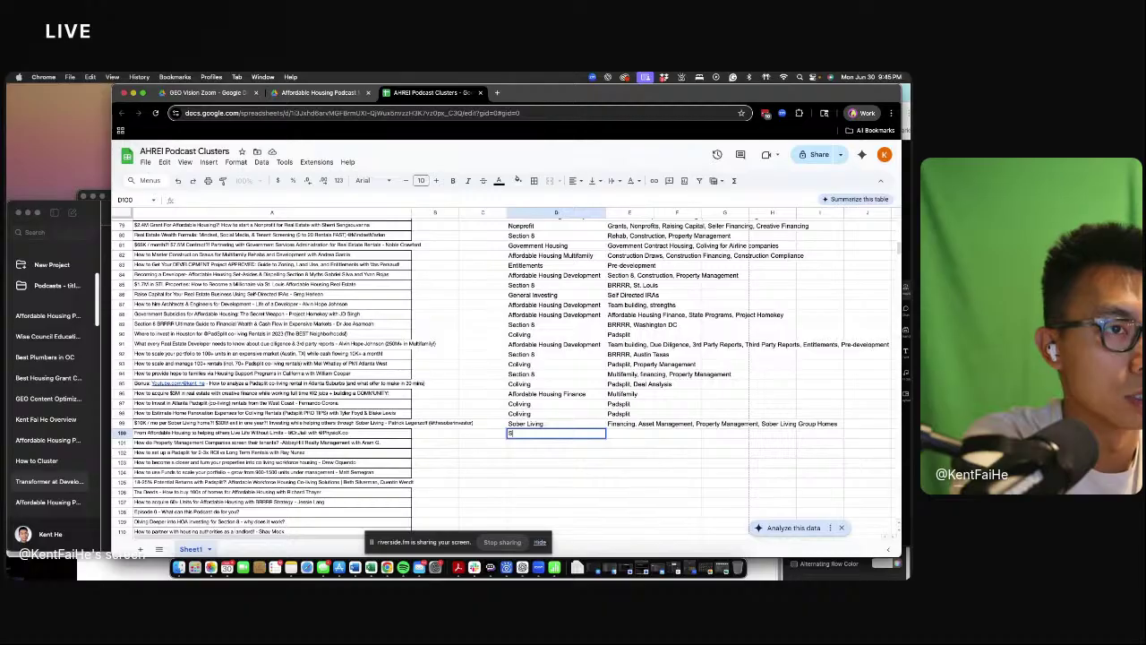
type("ection 8")
- Enter "Resident Stories" as the additional tag for row 100
key("Tab")
type("Sto")
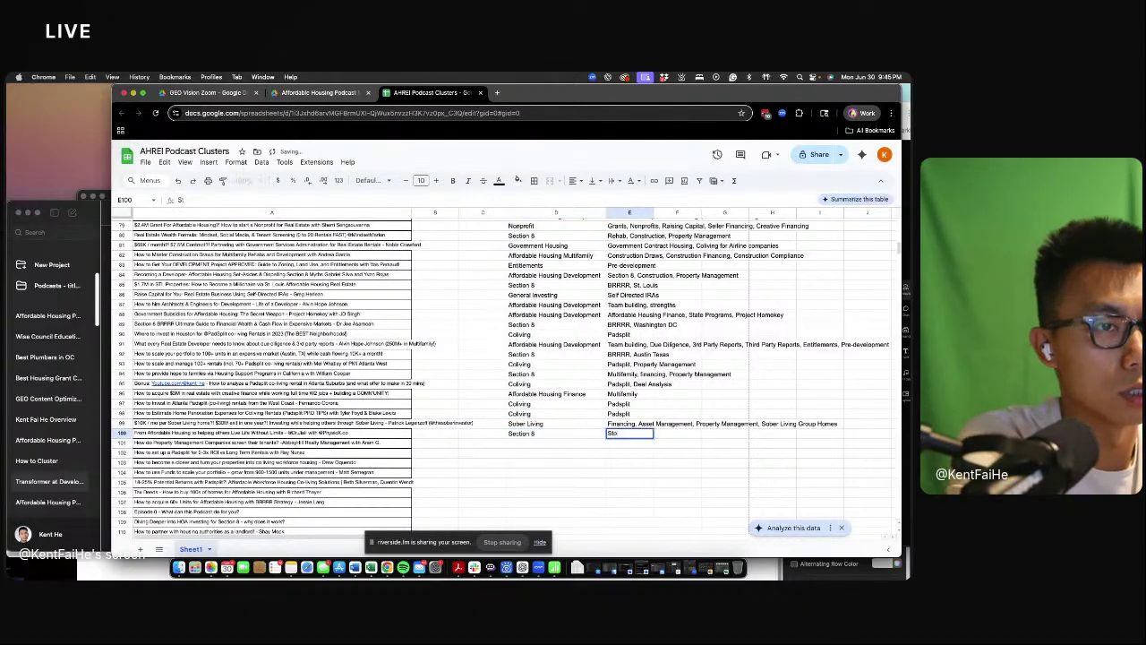
type("ries")
key("BackSpace")
key("BackSpace")
key("BackSpace")
key("BackSpace")
key("BackSpace")
key("BackSpace")
key("BackSpace")
type("RE")
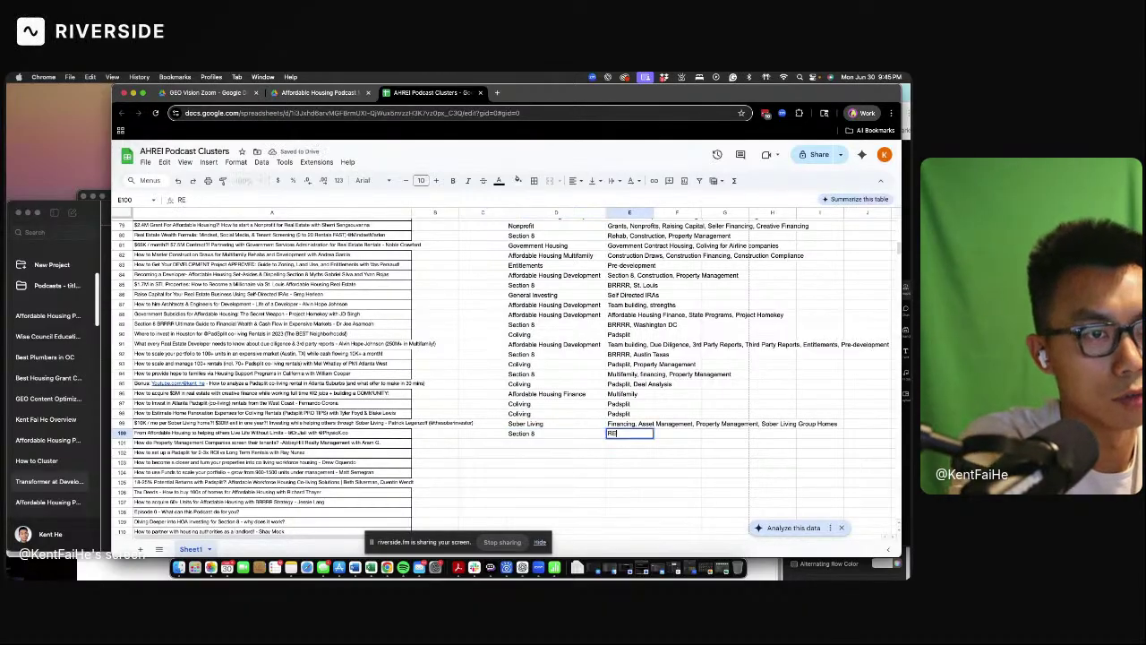
type("si")
key("BackSpace")
key("BackSpace")
key("BackSpace")
type("esident")
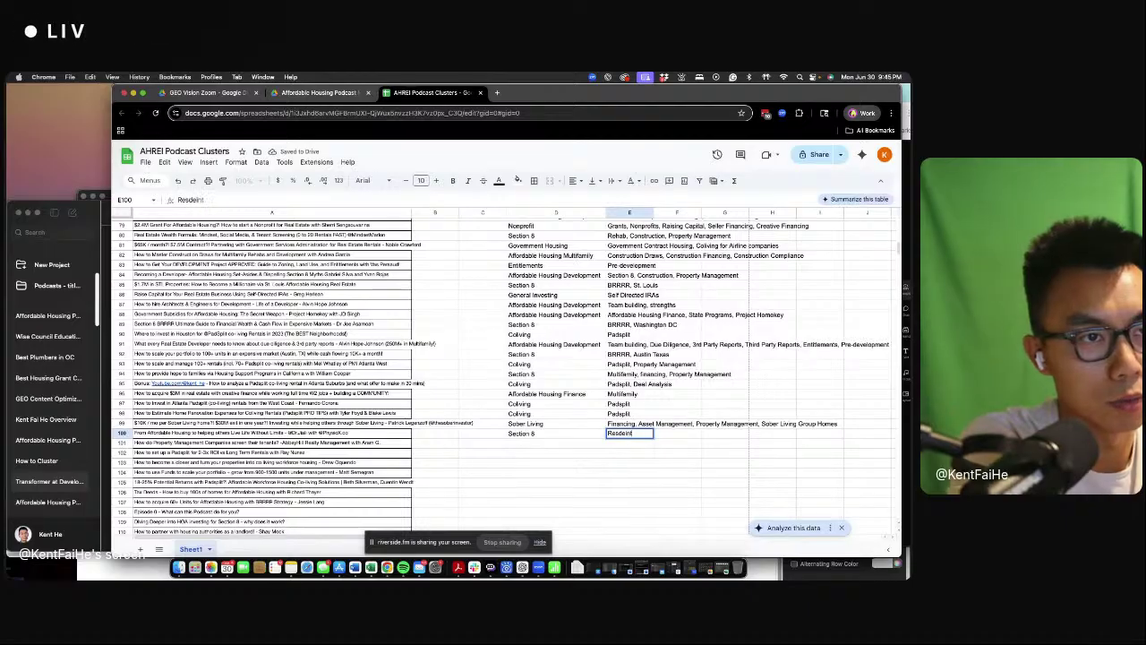
key("BackSpace")
key("BackSpace")
key("BackSpace")
key("BackSpace")
type("dent Stor")
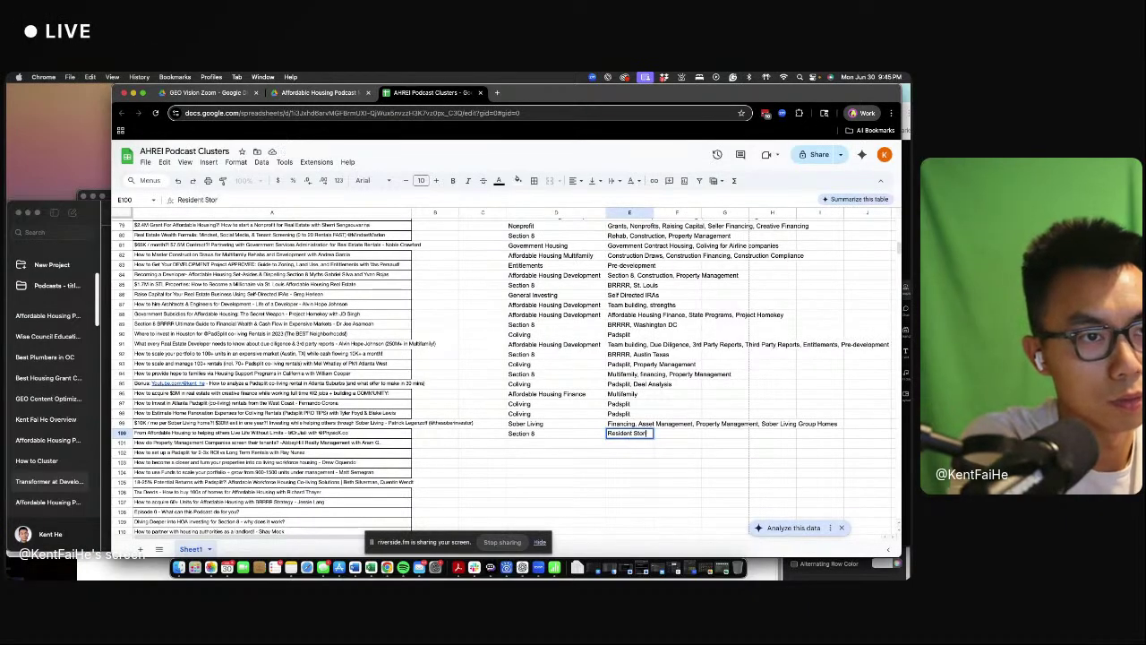
type("ies")
key("Return")
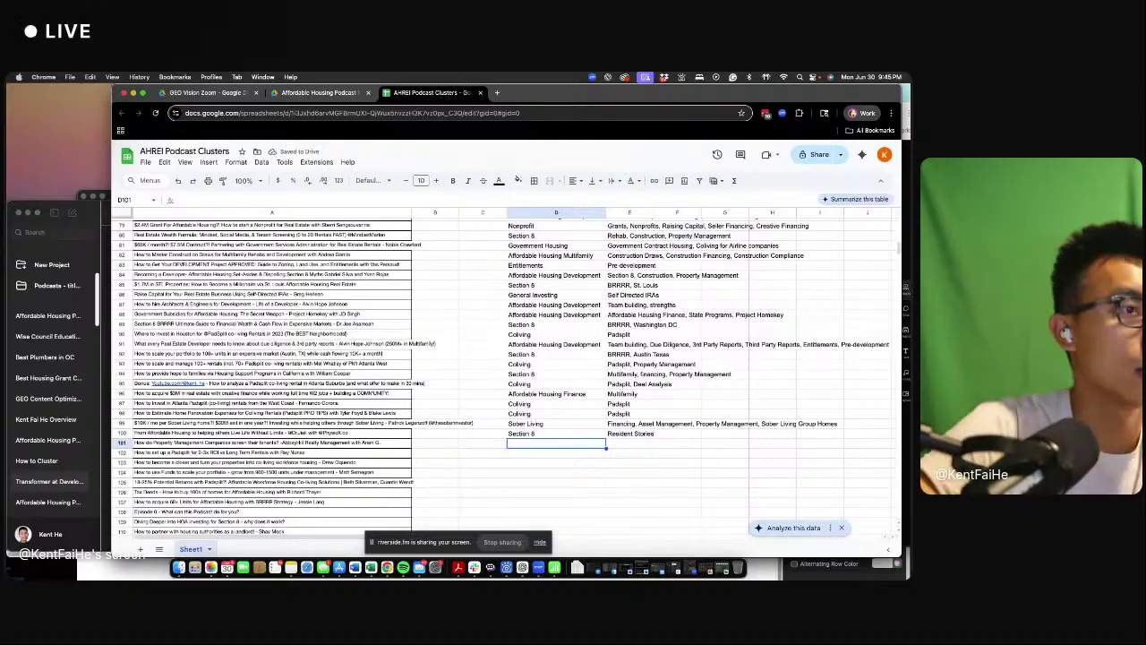
- Delete row 101, the episode on how property management companies screen their tenants
right_click(122, 442)
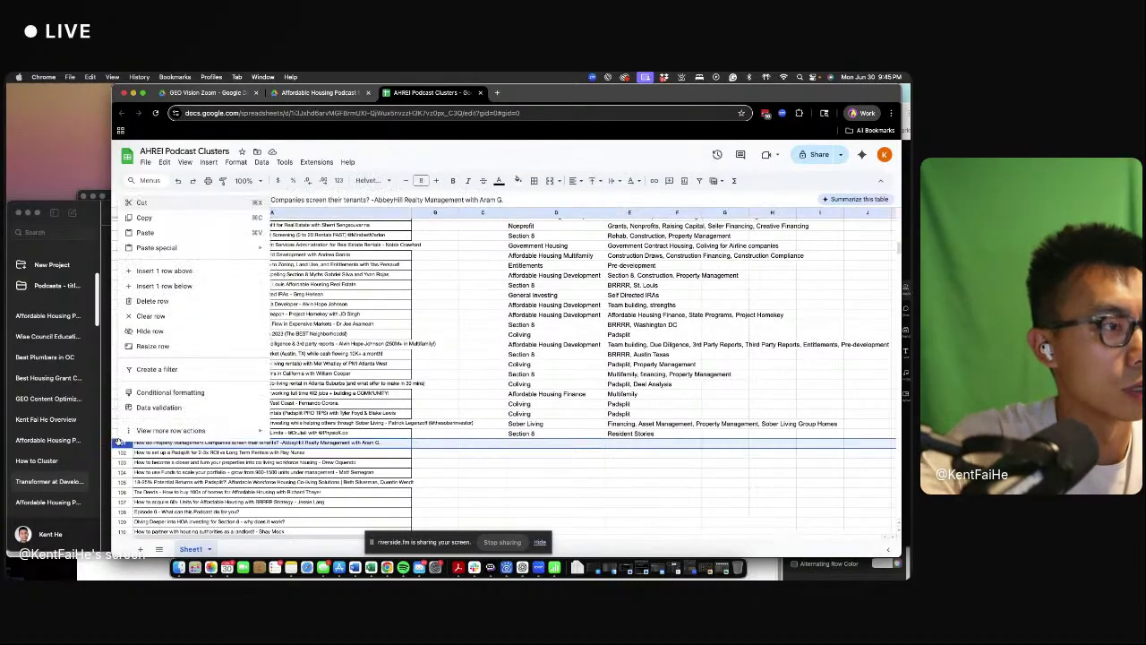
left_click(178, 304)
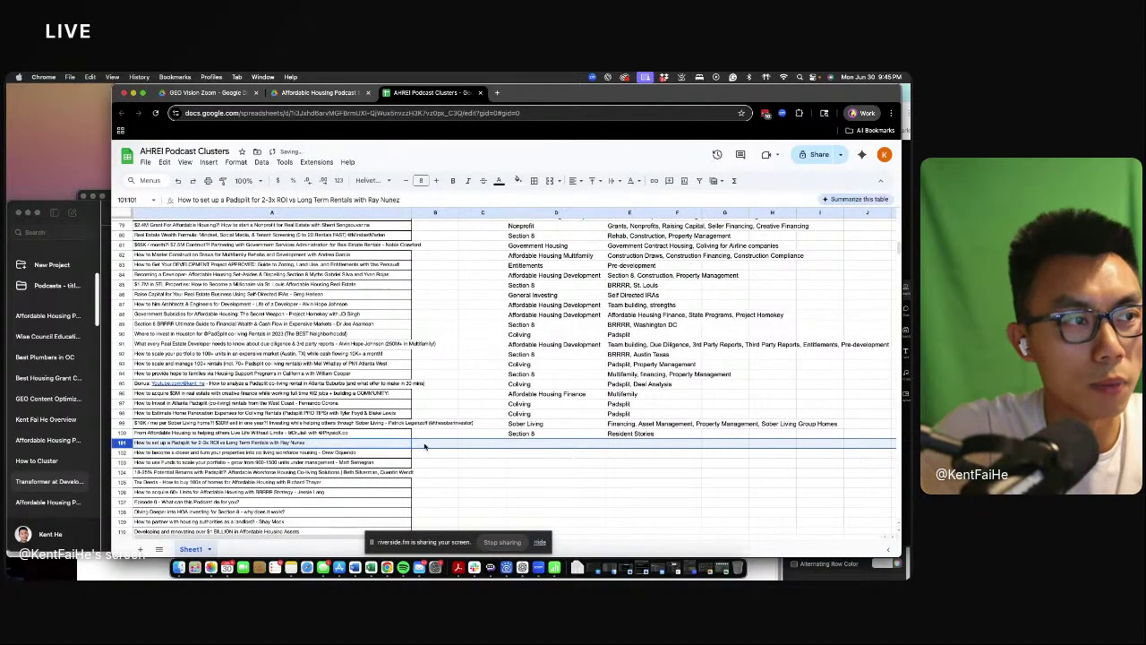
left_click(493, 464)
- Copy the Coliving theme and Padsplit tag from row 98 into rows 101 and 102
left_click_drag(529, 414, 631, 413)
key("ctrl+c")
left_click(598, 445)
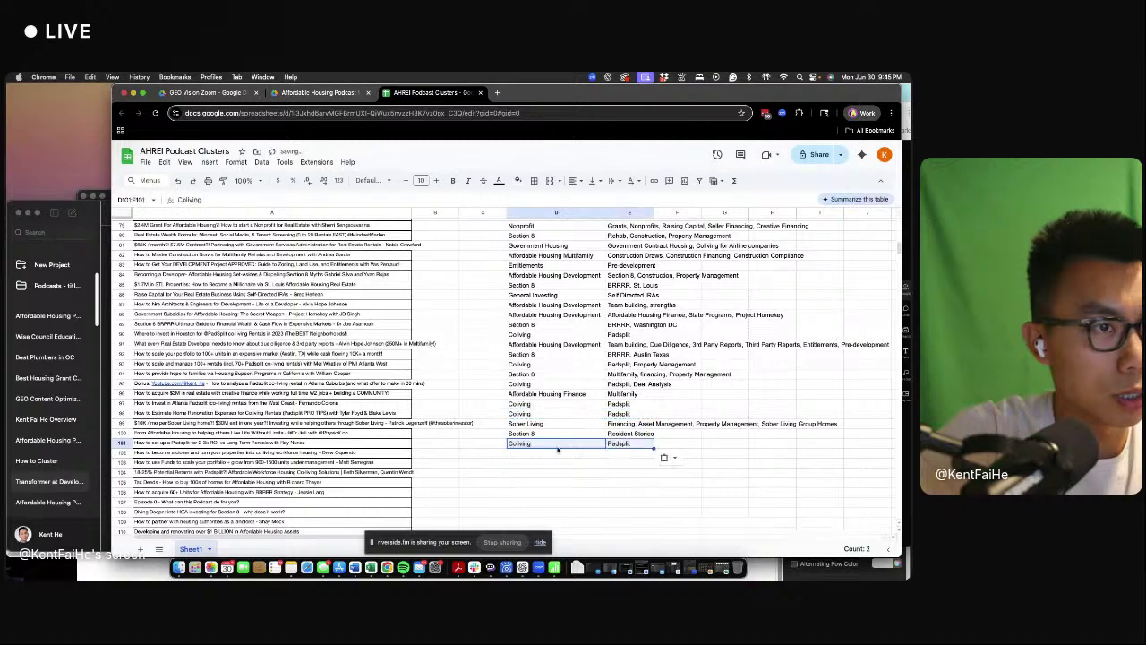
key("ctrl+v")
left_click(626, 445)
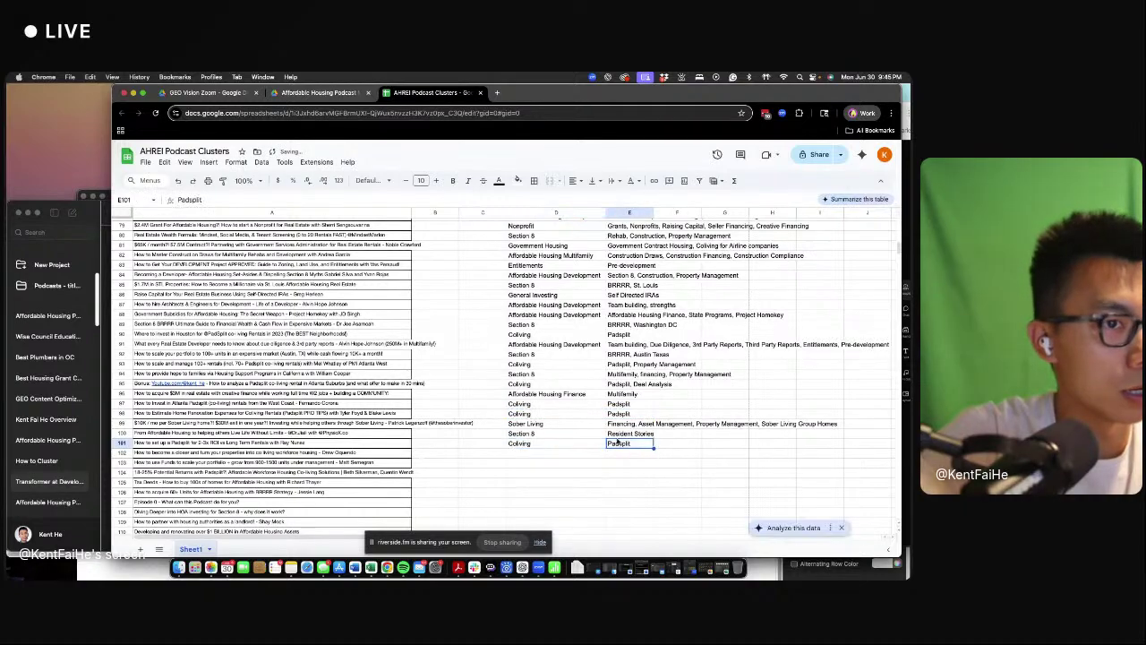
left_click(546, 453)
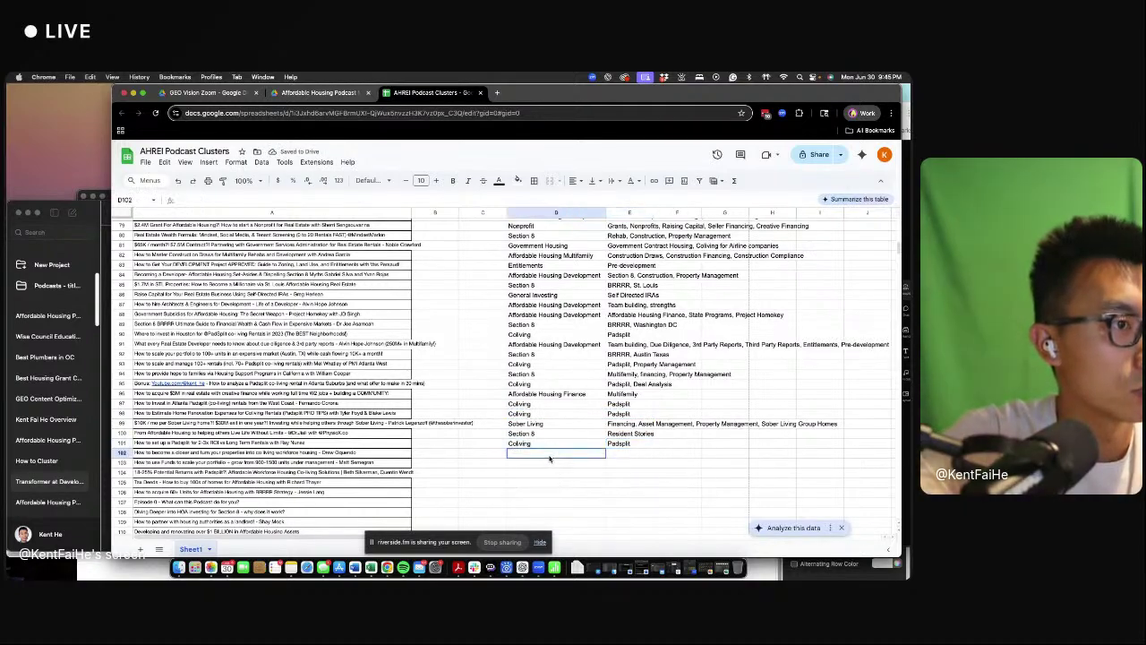
key("ctrl+v")
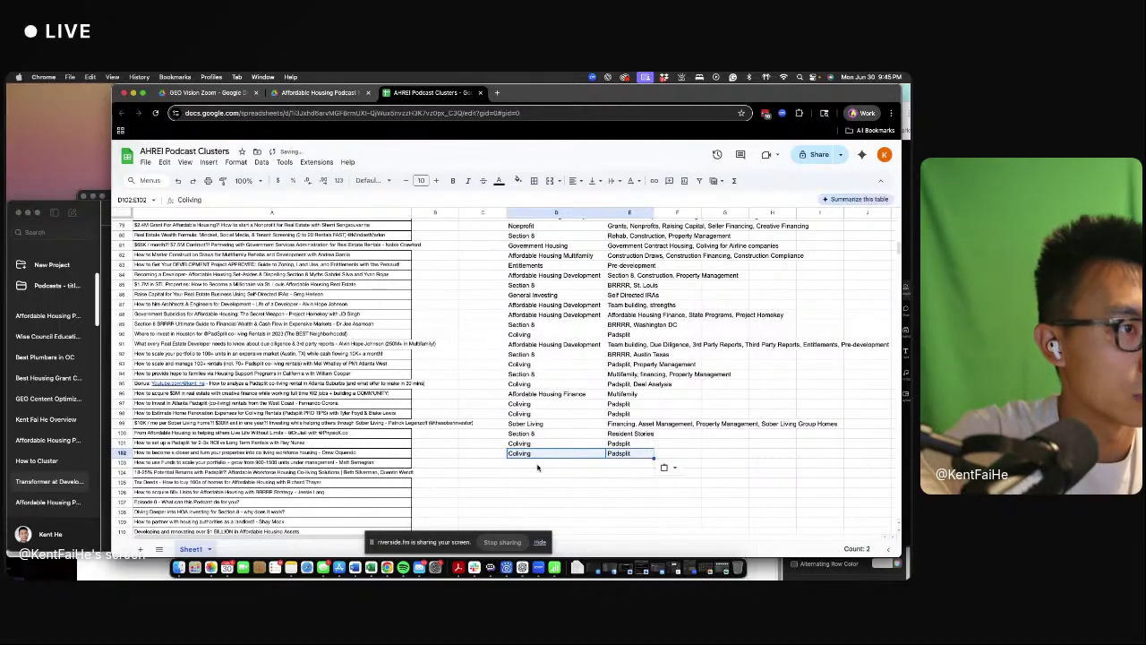
- Copy the Affordable Housing Multifamily theme from row 82 into row 103, the episode on using funds to scale a portfolio
left_click(538, 463)
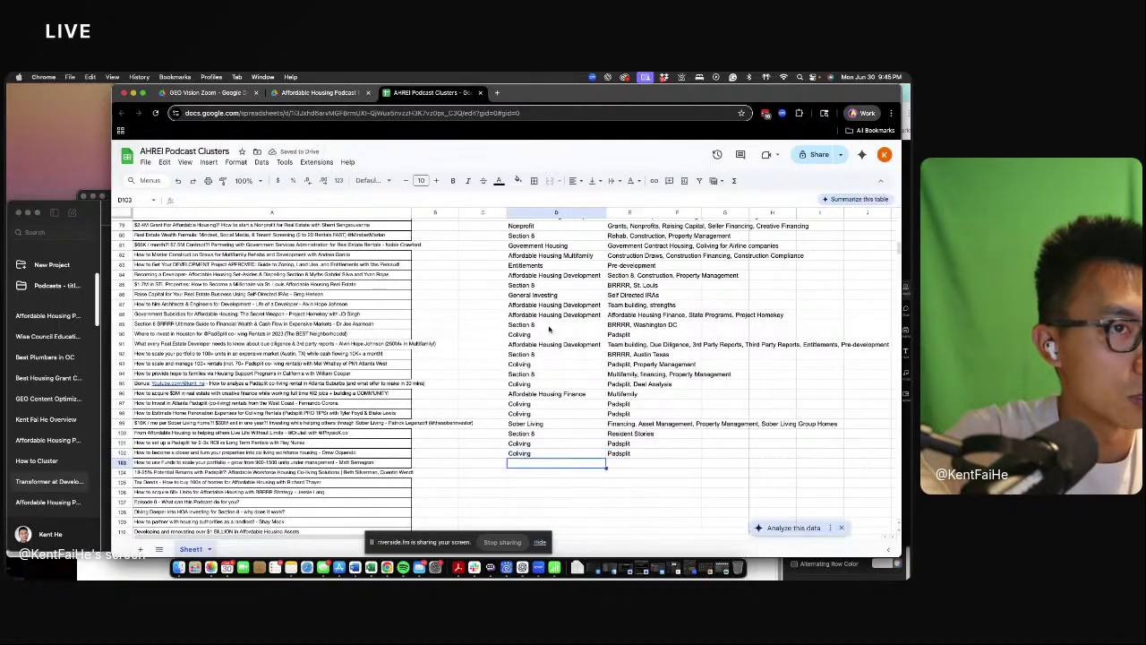
left_click_drag(562, 261, 611, 258)
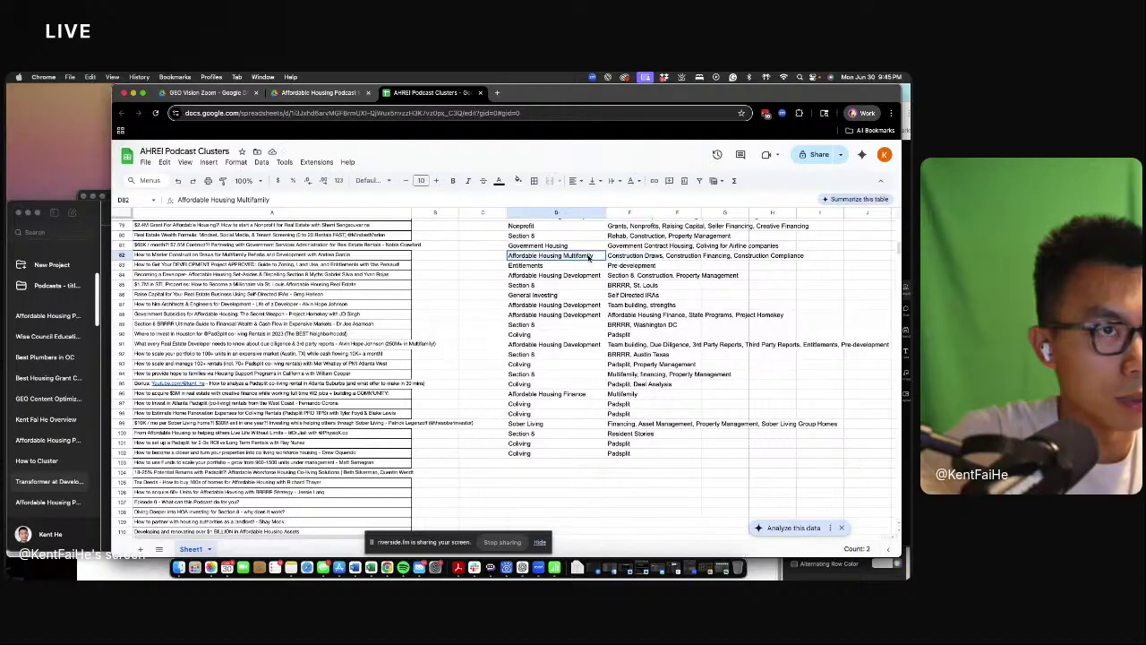
key("ctrl+c")
left_click(542, 464)
key("ctrl+v")
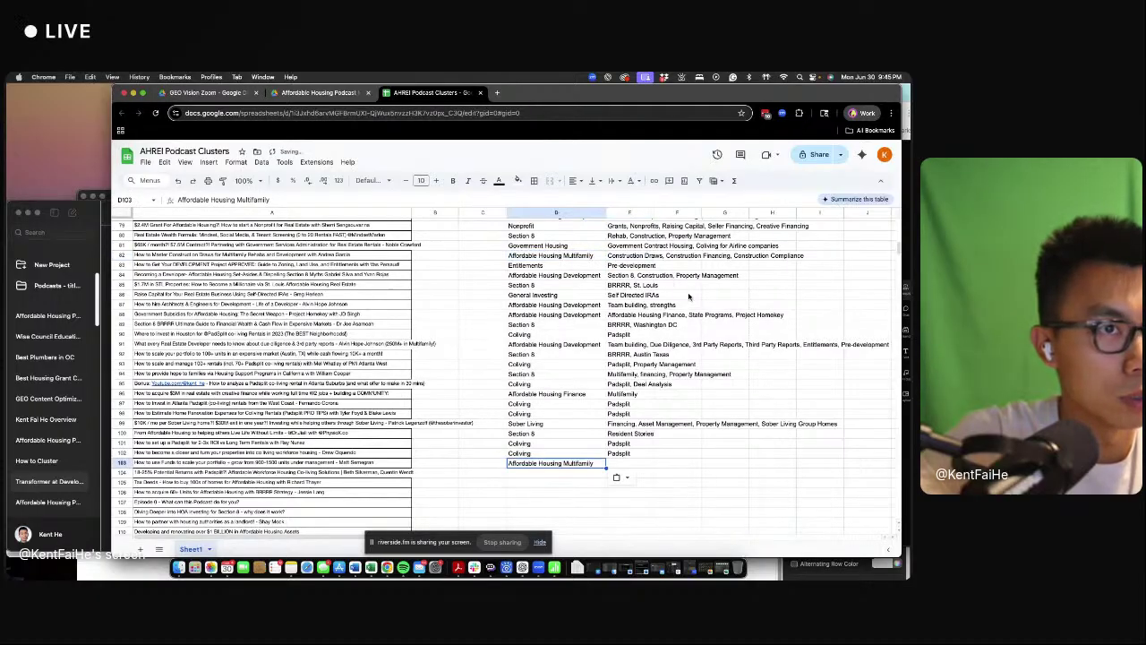
- Copy the tags "Section 8, Construction, Property Management" from row 84 into the additional tags of row 103
left_click(643, 278)
key("ctrl+c")
left_click(636, 464)
key("ctrl+v")
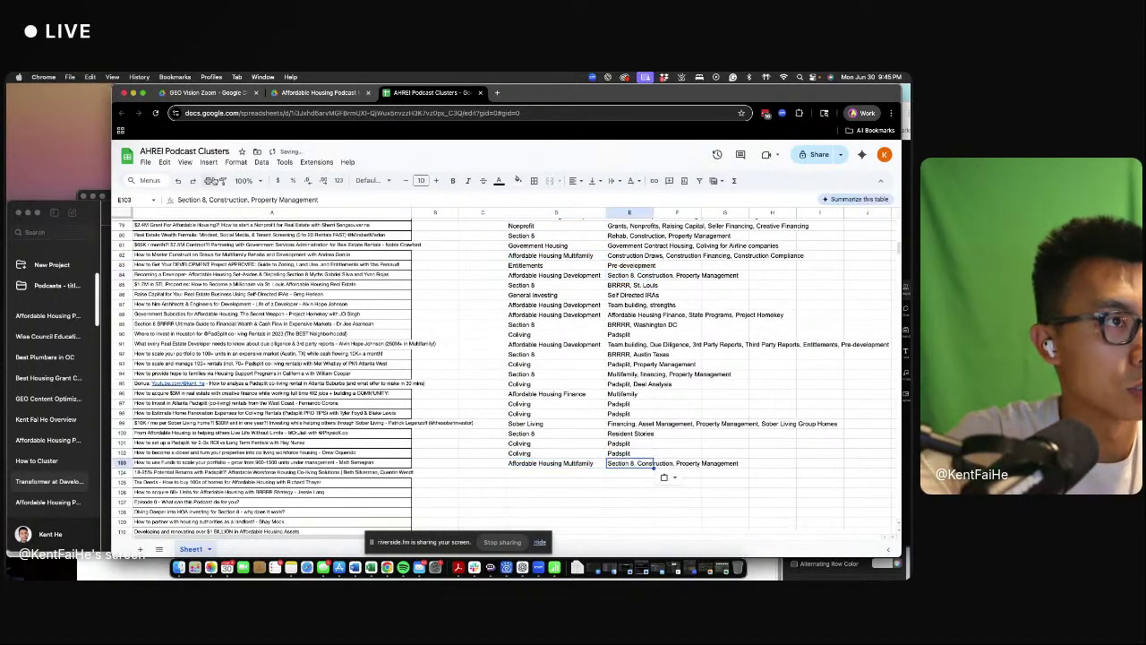
- Copy the Coliving theme and Padsplit tag from row 102 into row 104
left_click(528, 472)
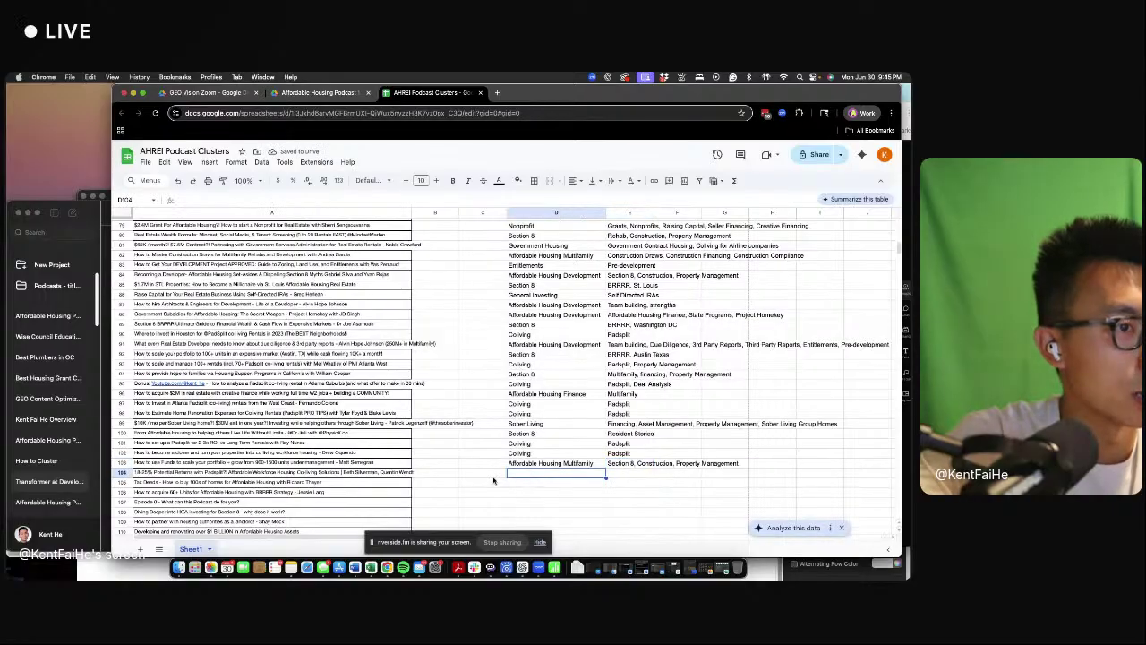
left_click_drag(520, 453, 627, 453)
key("super+c")
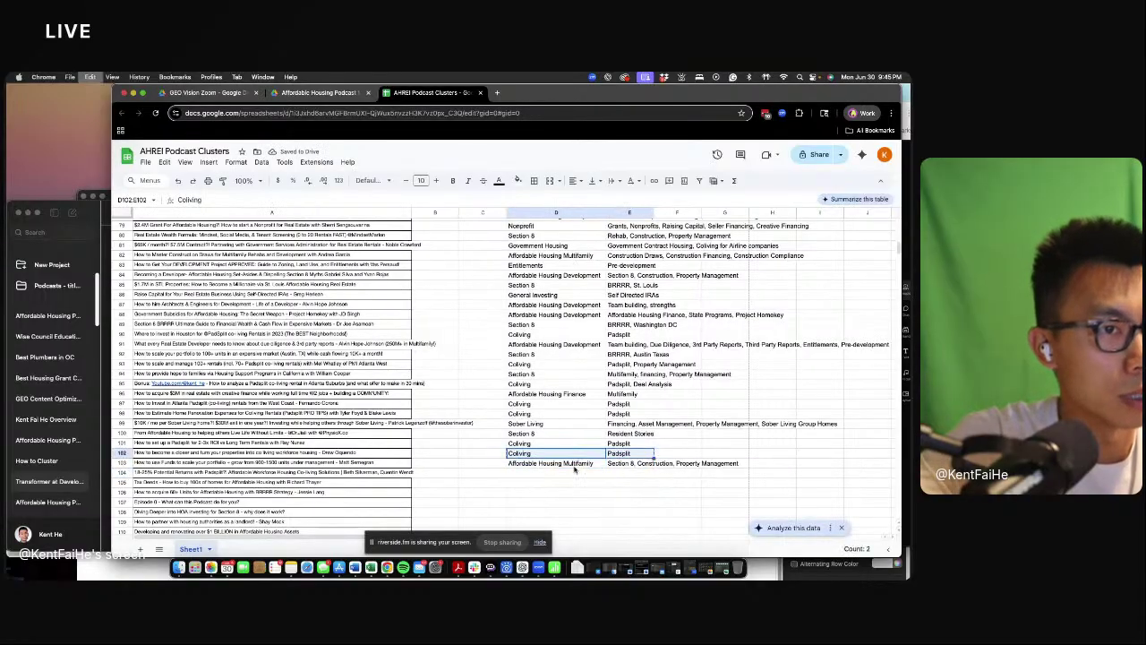
left_click(537, 472)
key("super+v")
scroll(493, 478, "down", 2)
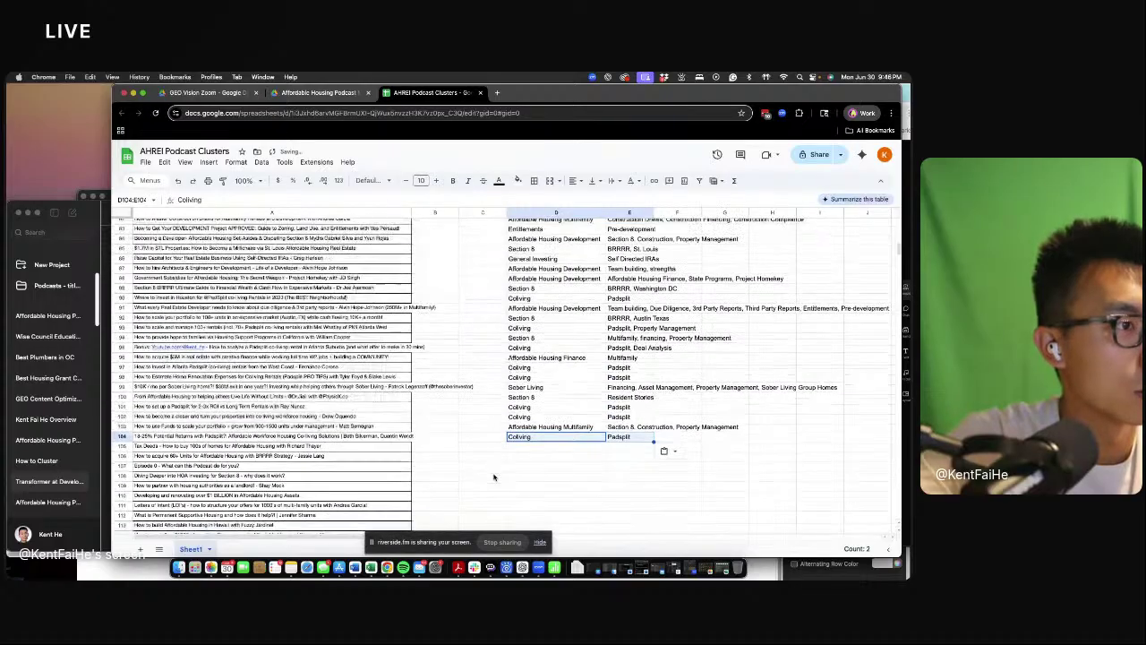
- Copy the Section 8 theme from row 100 into row 105, the tax deeds episode
left_click(527, 446)
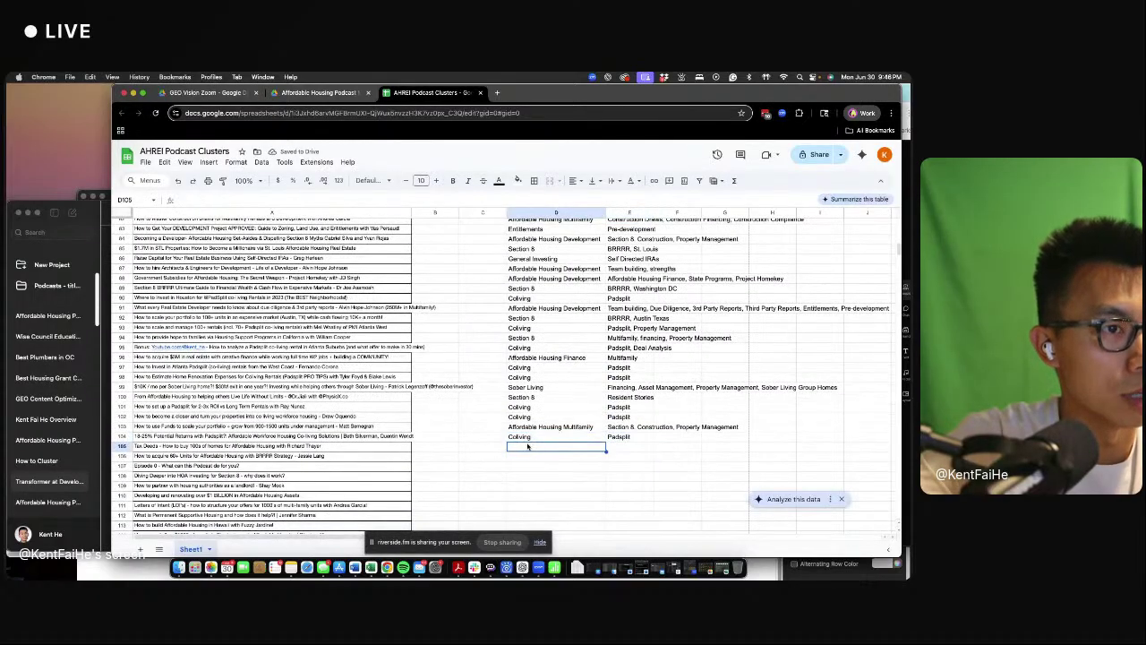
left_click(537, 397)
key("super+c")
left_click(545, 447)
key("super+v")
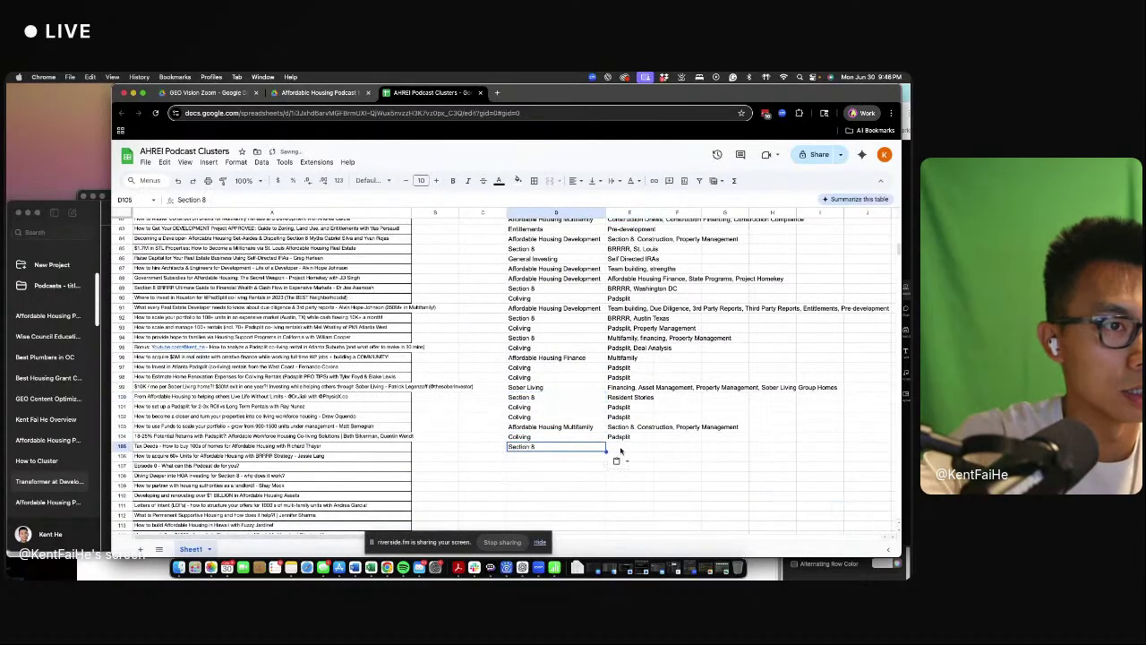
- Enter "Tax Deeds, Affordable Housing Finance, State Programs" as the additional tags for row 105
left_click(621, 450)
type("Tax Ded")
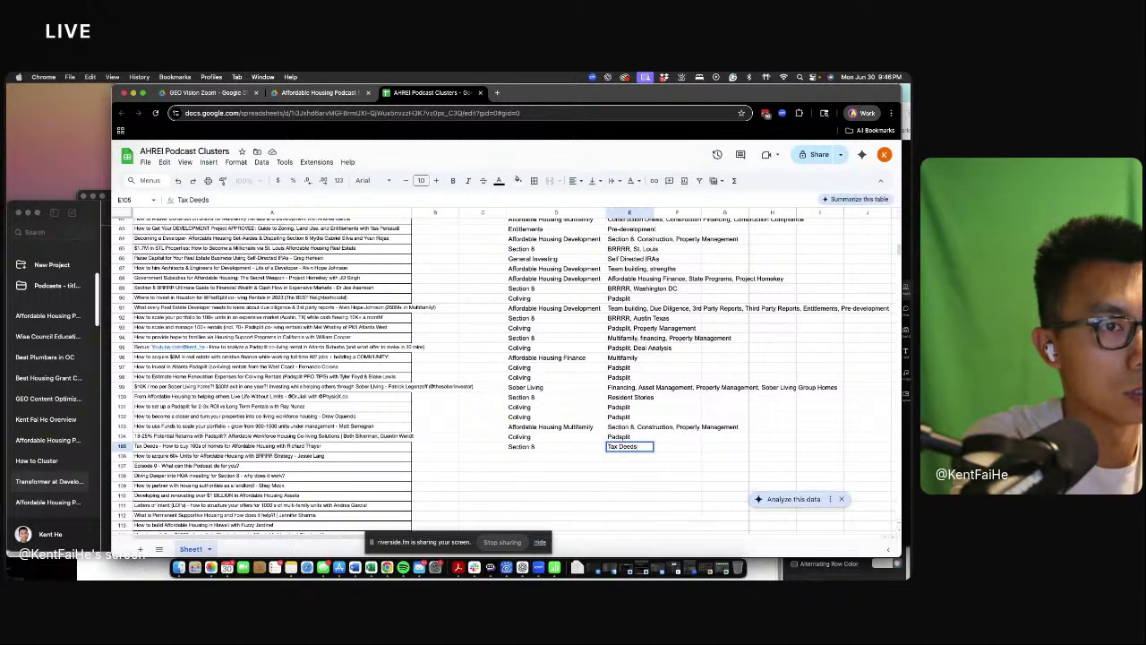
type("ds, Af")
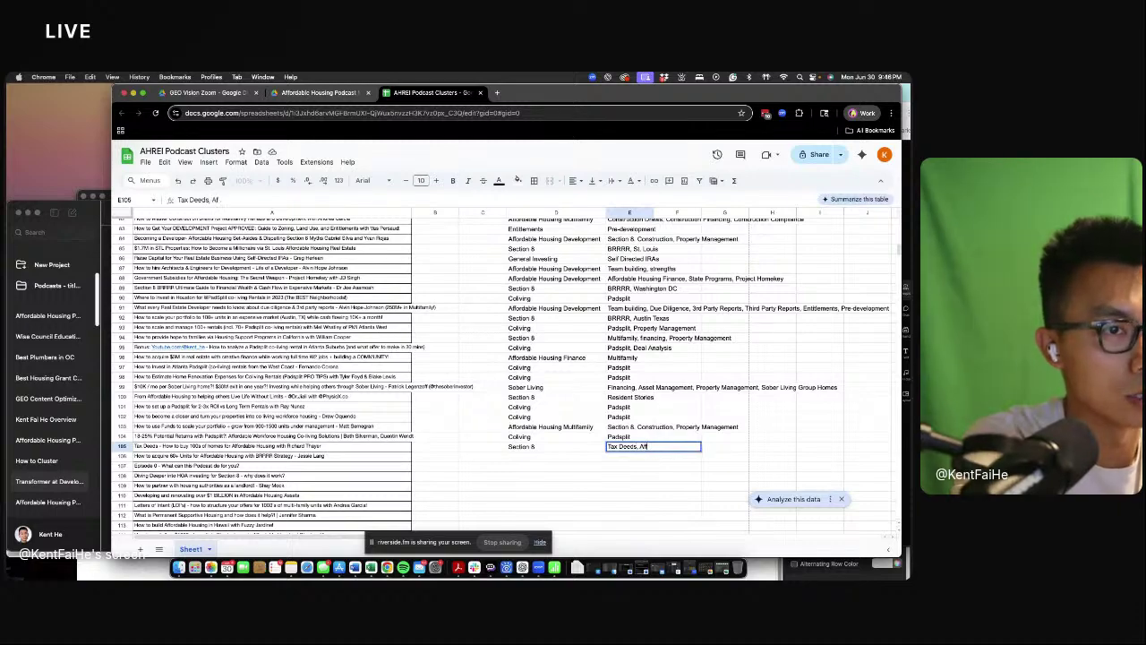
type("fordable Housing Financ")
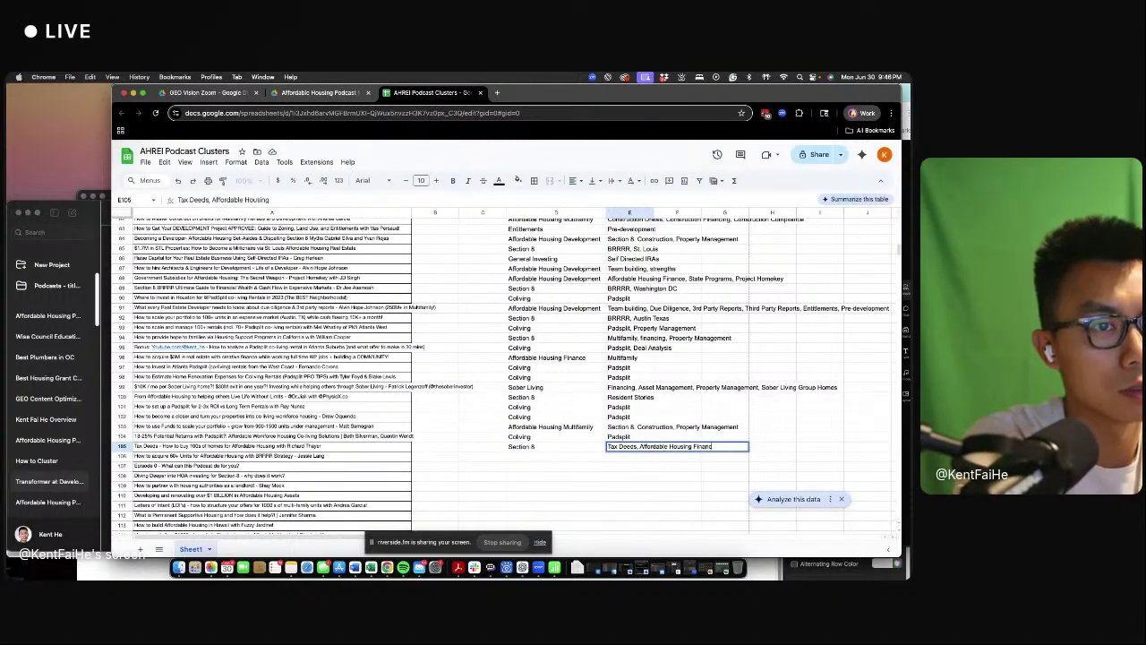
type("e, STate")
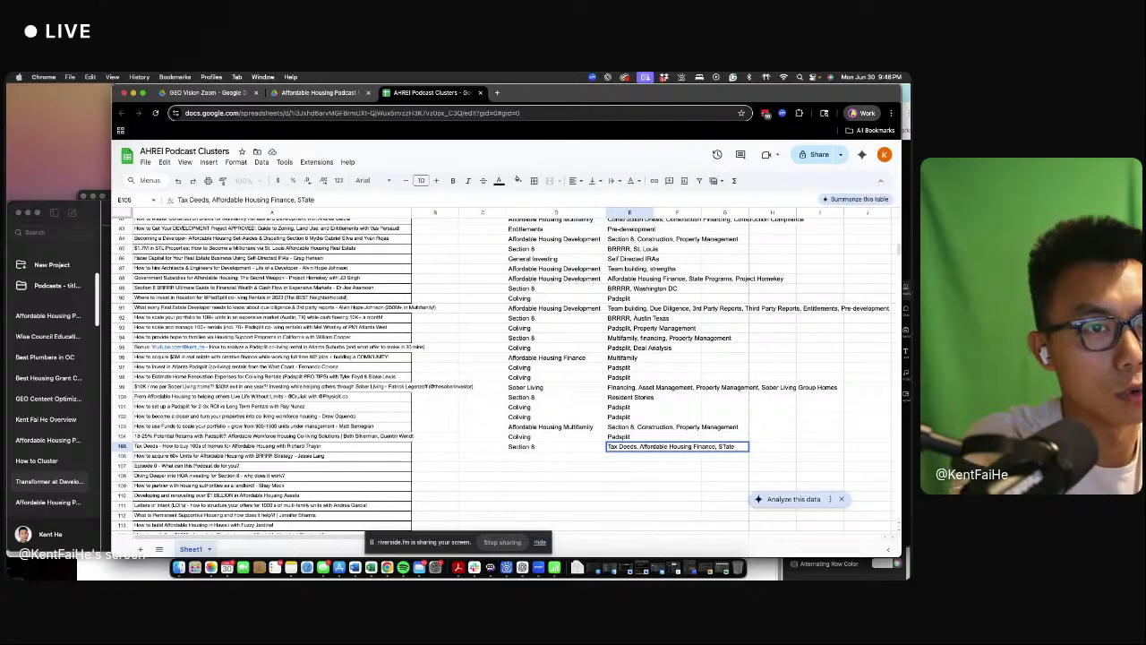
type(" Programs")
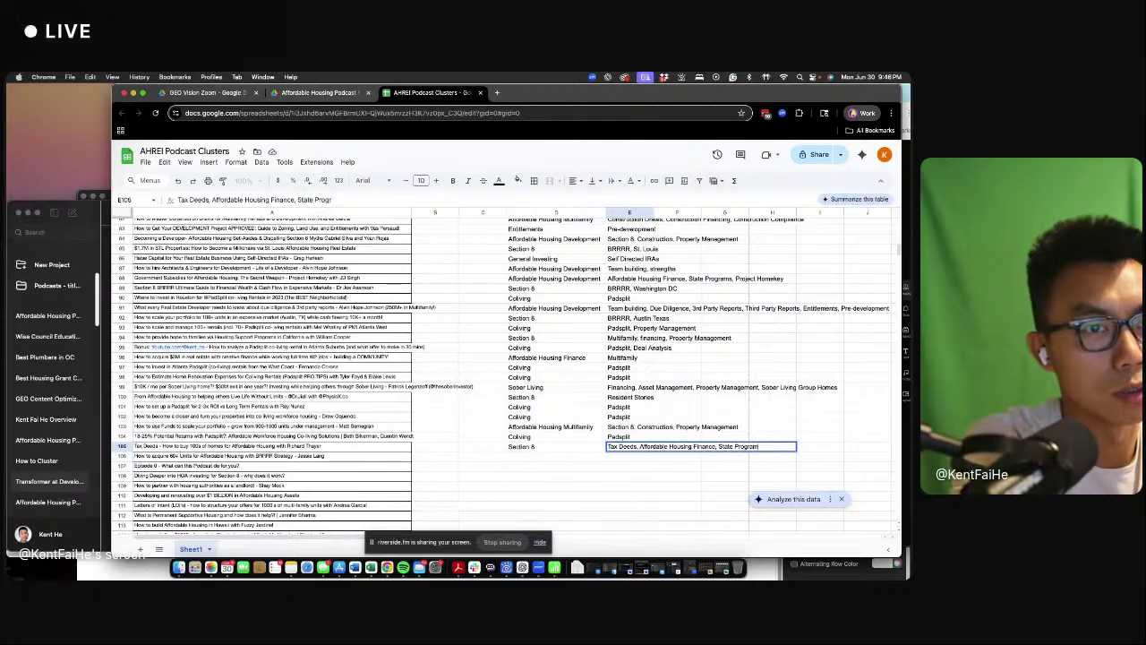
key("Return")
key("Left")
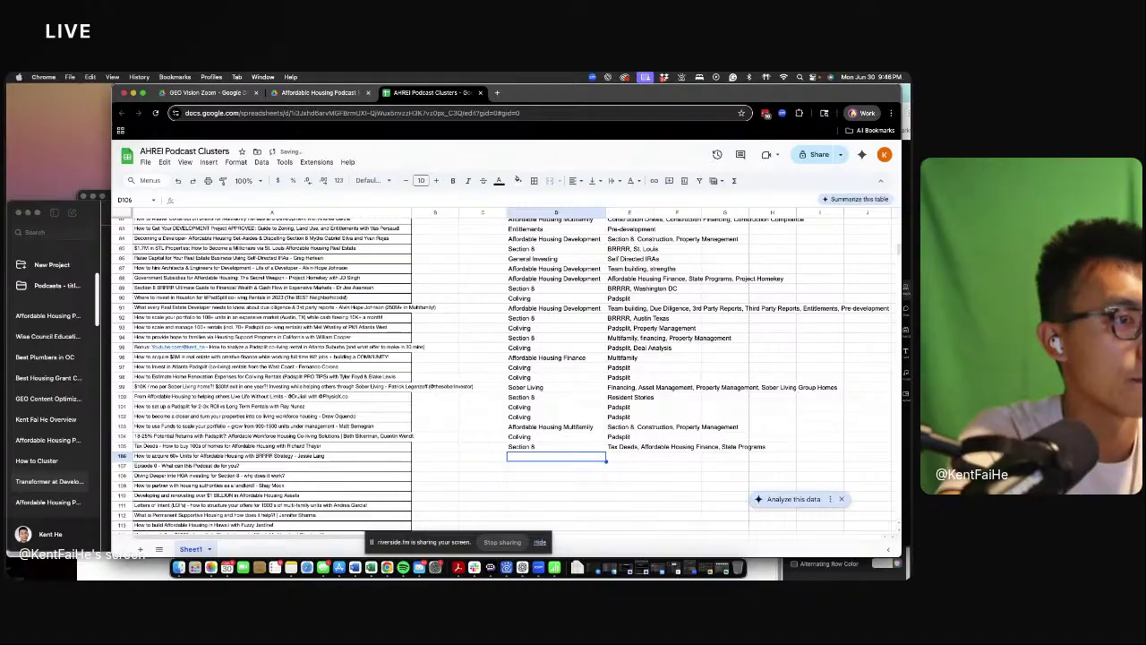
- Enter "Section 8" as the cluster theme for row 106, the episode on acquiring 60+ units with the BRRRR strategy
type("S")
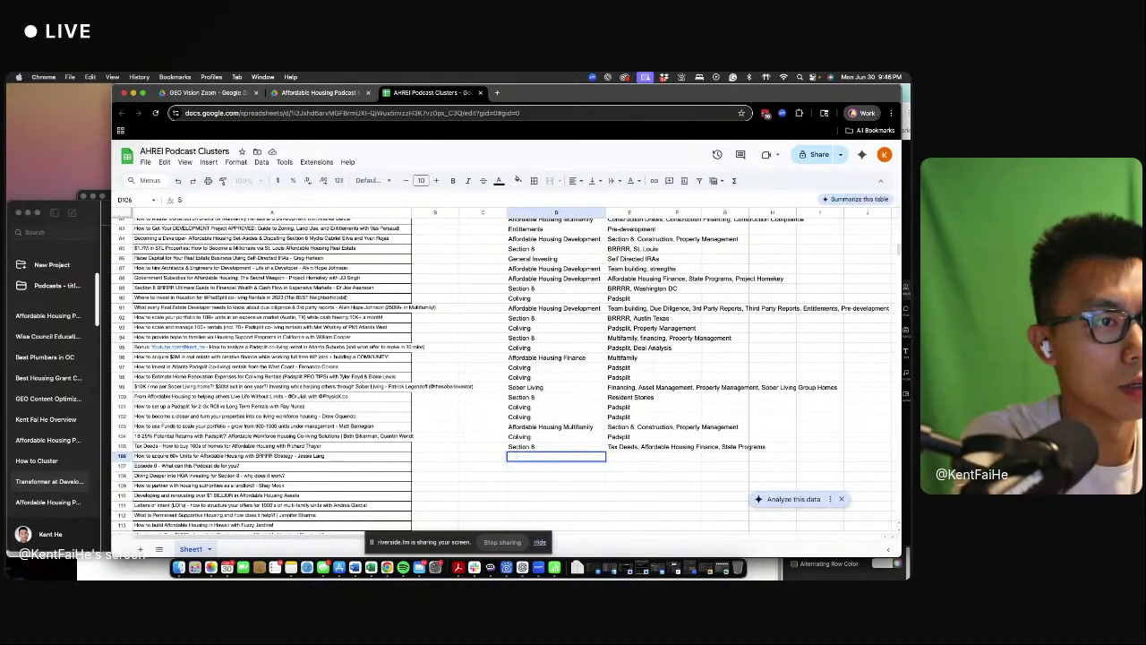
type("Ee")
key("BackSpace")
type("S")
key("BackSpace")
key("BackSpace")
type("Section 8,")
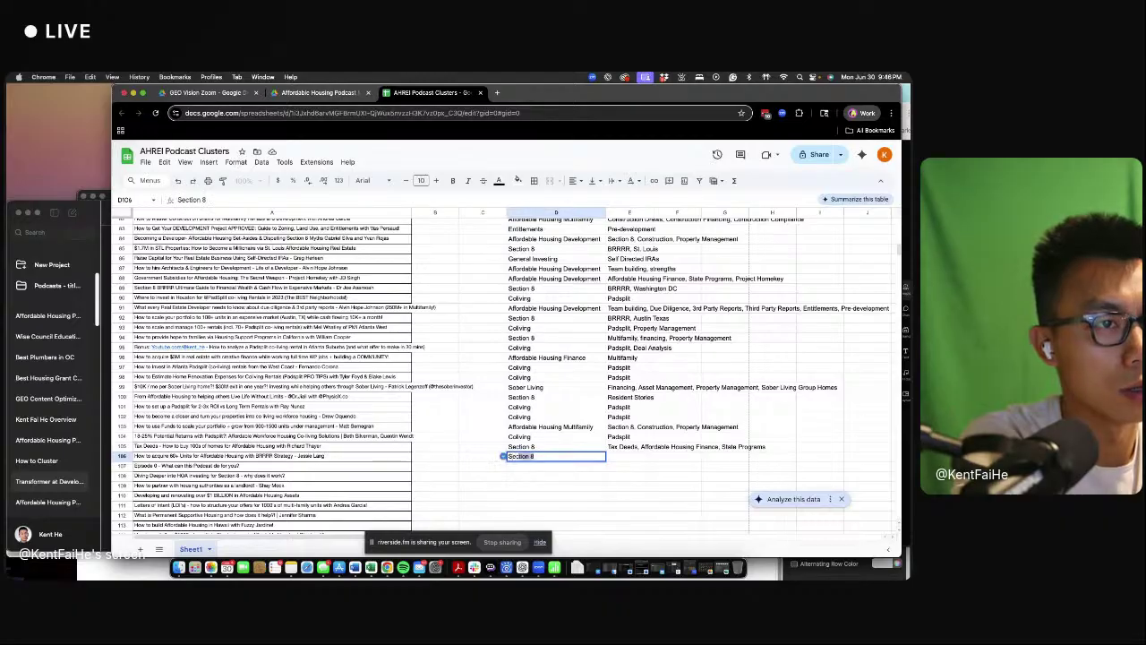
key("Tab")
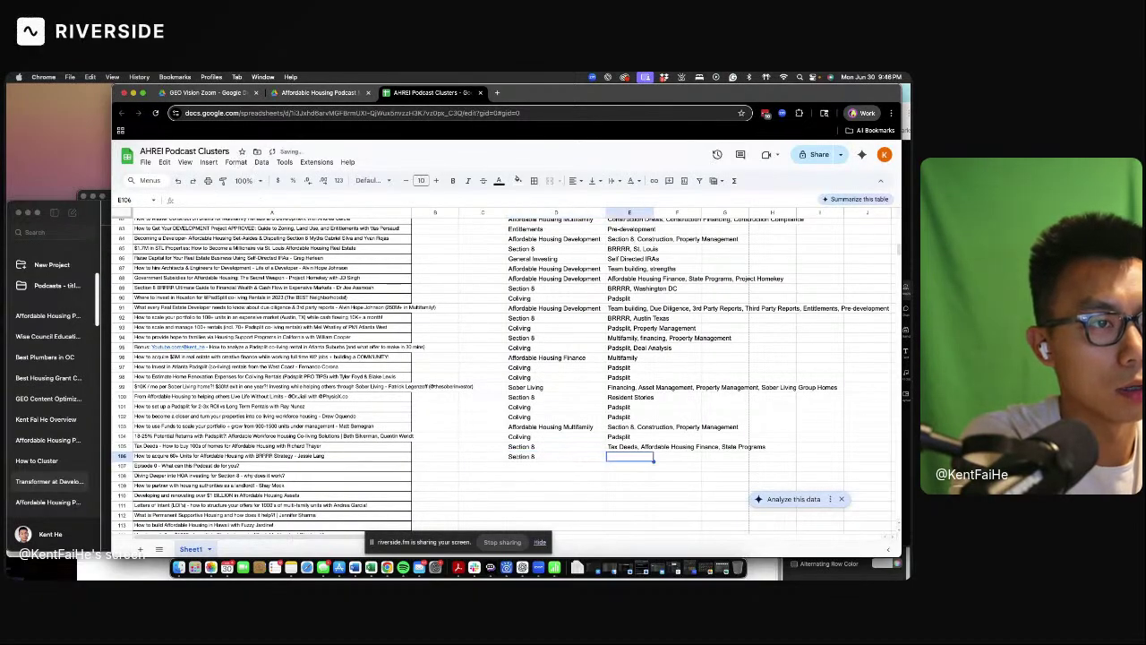
- Enter "BRRRR, Ohio" as the additional tags for row 106
type("BBR")
type("RRRR, Ohio")
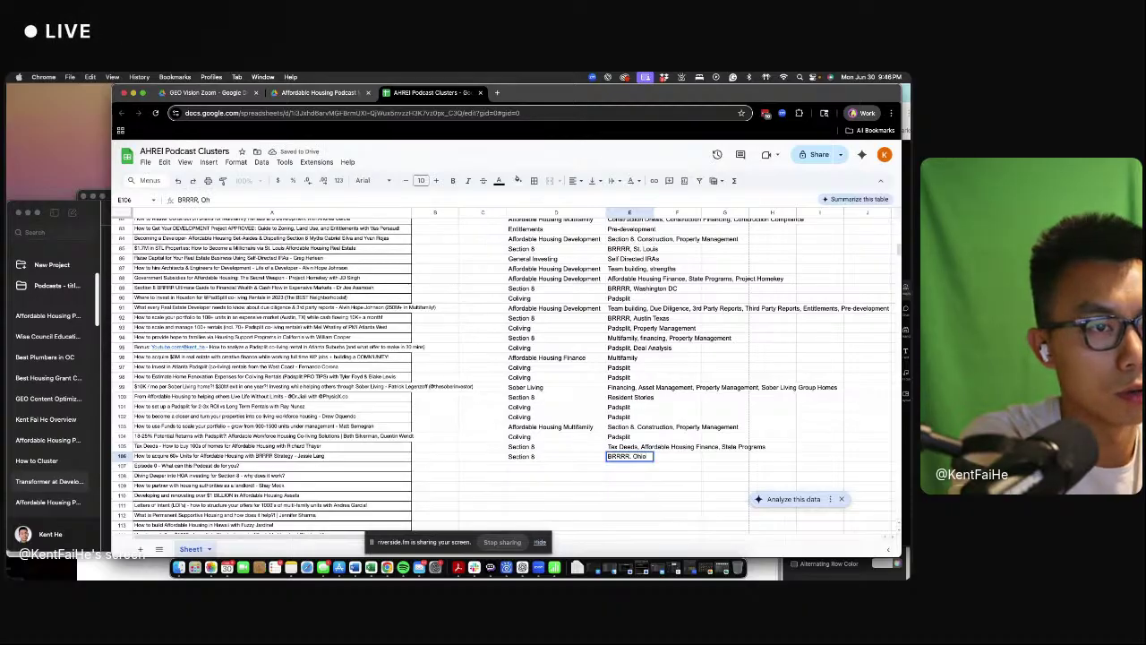
key("Return")
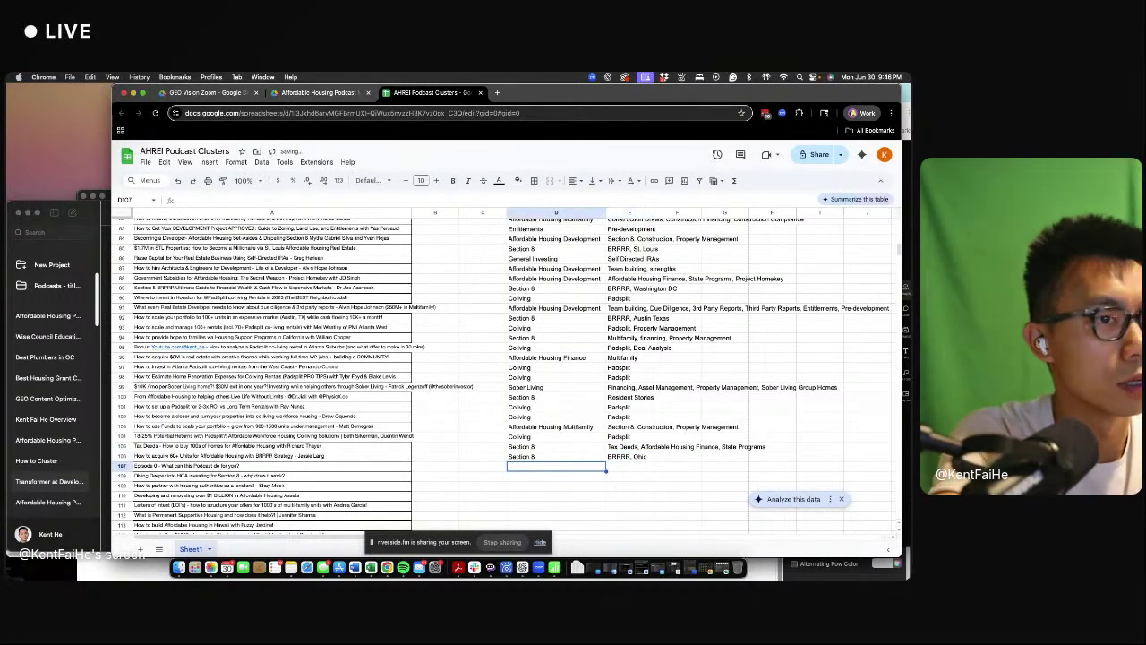
- Enter "General Knowledge" as the cluster theme for row 107, the episode on what the podcast can do for listeners
type("ge")
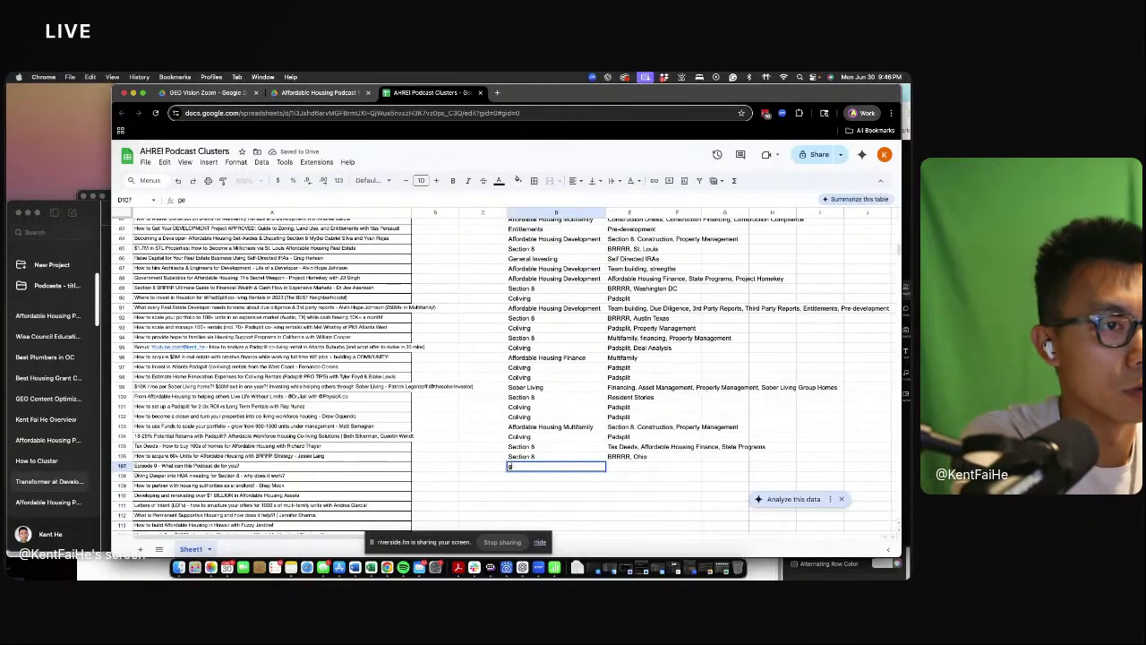
type("nera")
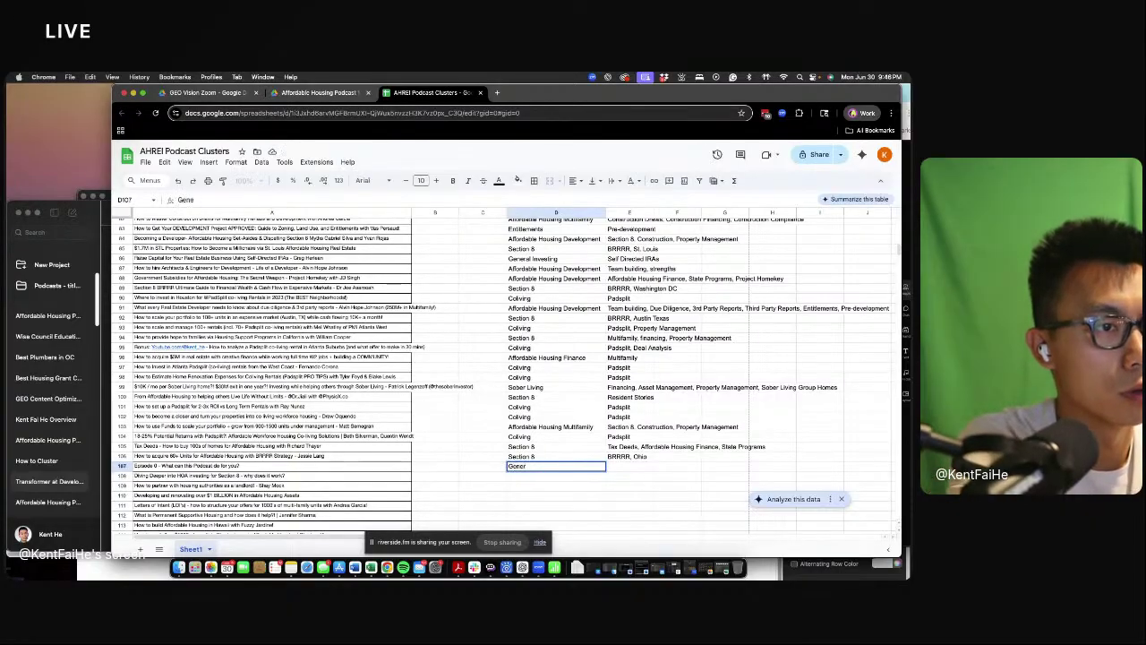
type("l Knowledge")
key("Tab")
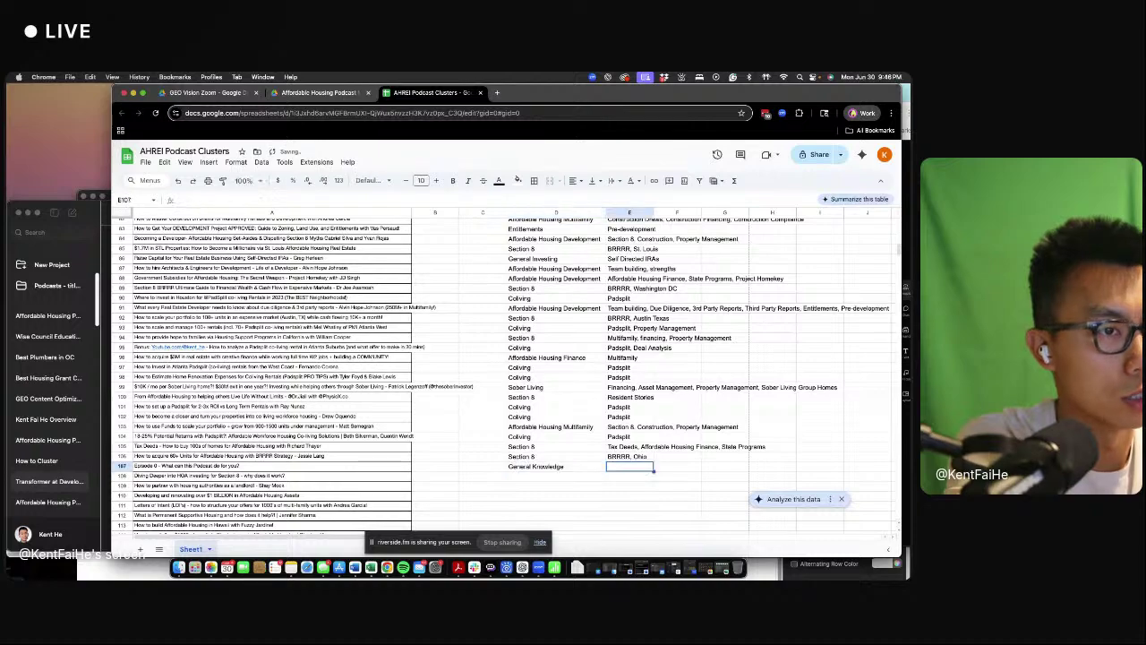
- Enter "Resident Stories" as the additional tag for row 107
type("ST")
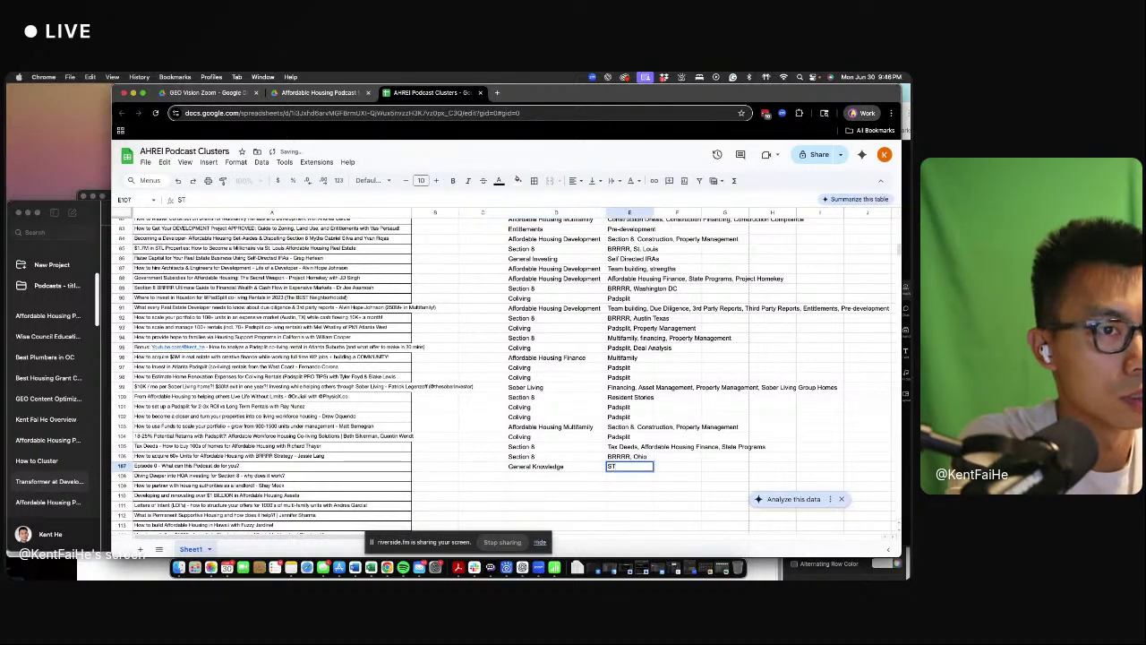
type("or")
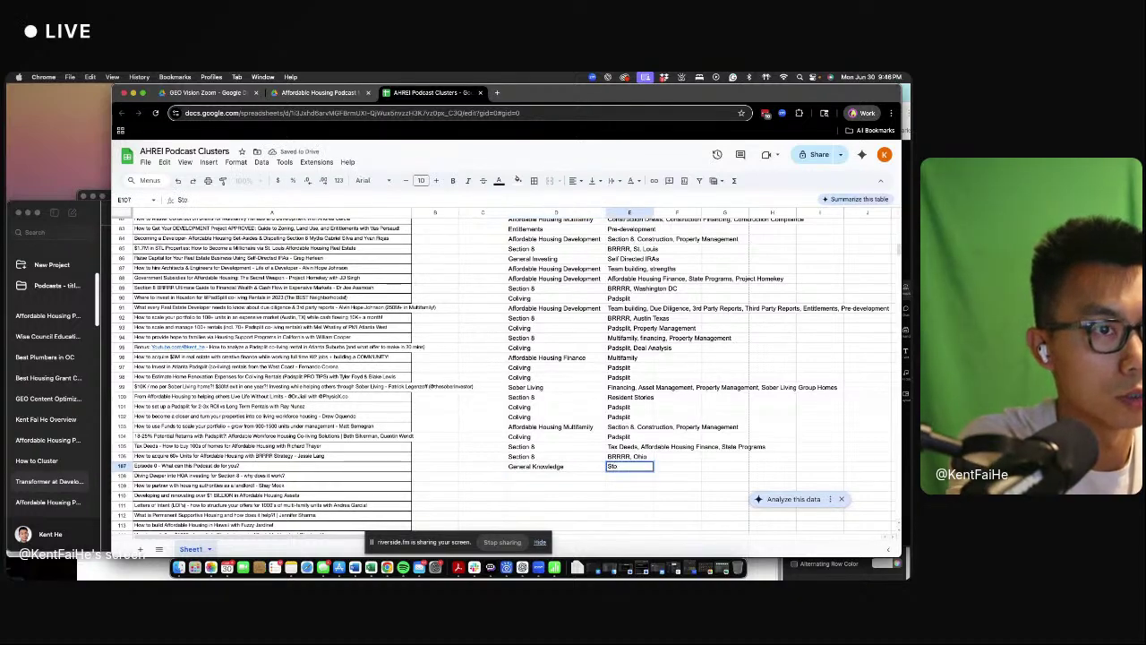
key("BackSpace")
key("BackSpace")
key("BackSpace")
type("res")
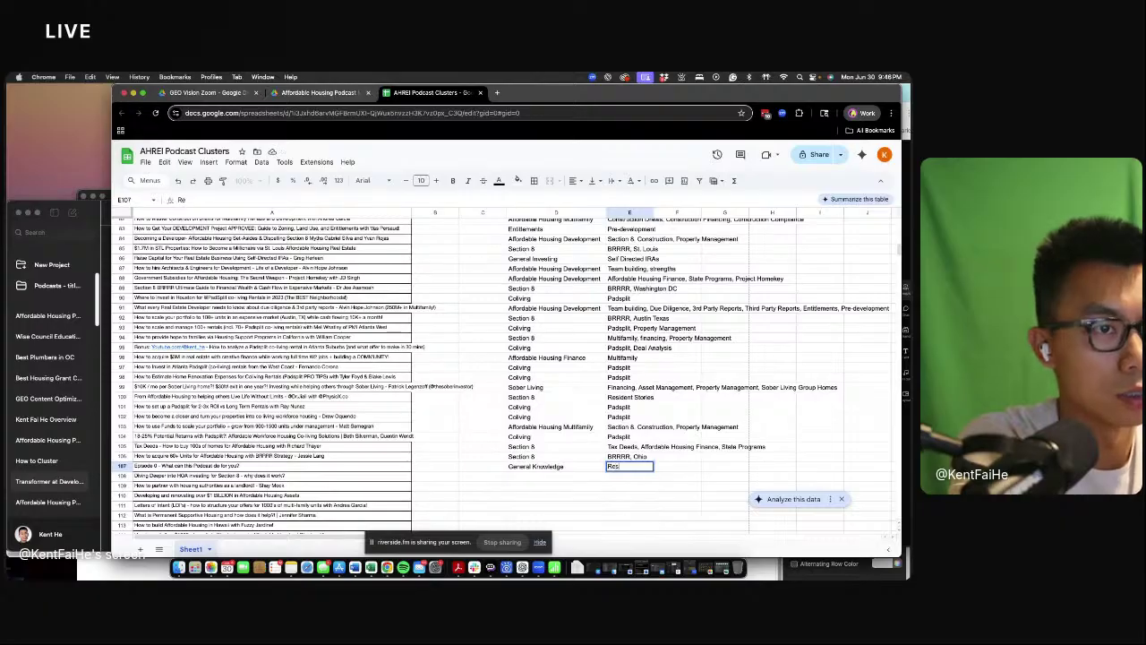
type("ident Stories")
key("Return")
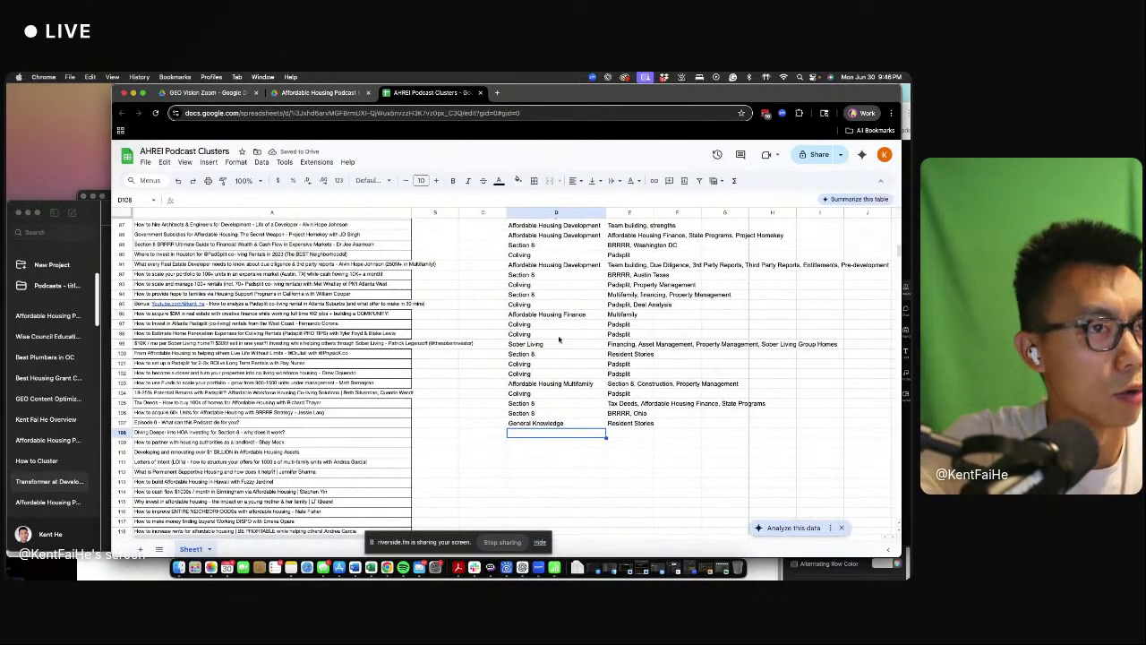
left_click(551, 295)
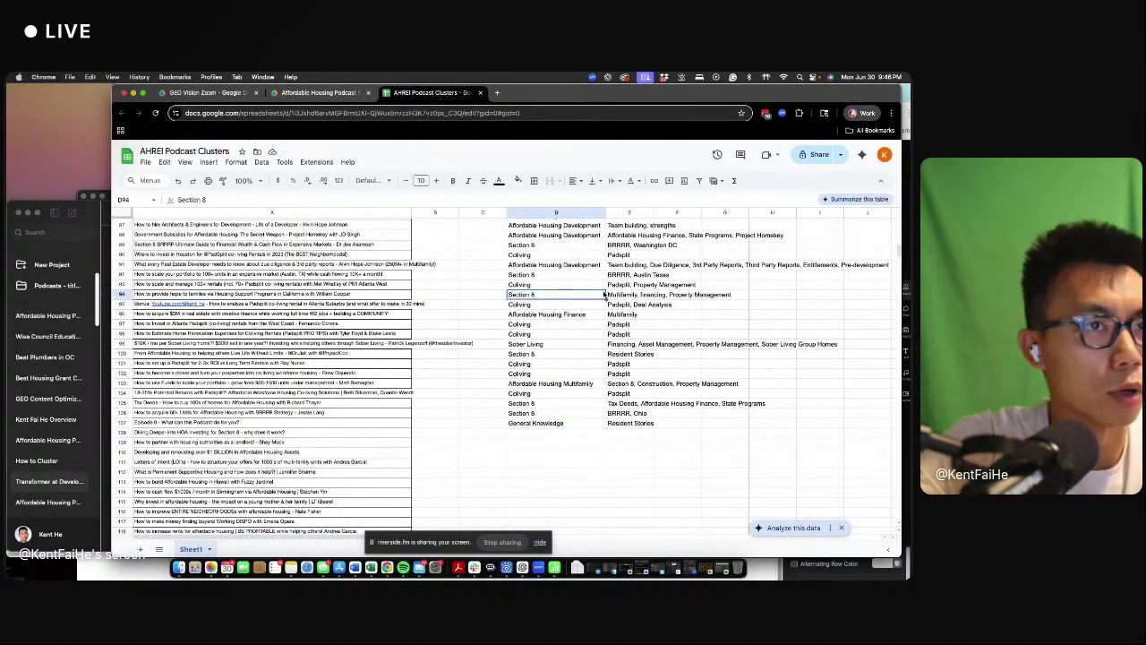
scroll(605, 295, "up", 10)
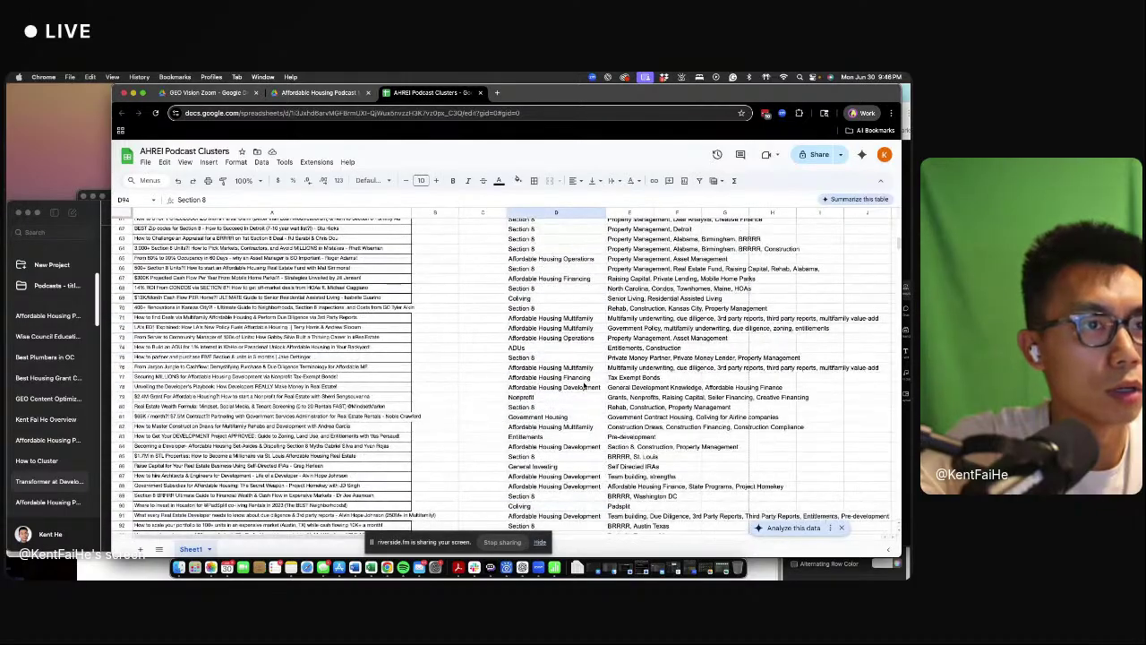
scroll(583, 386, "up", 3)
scroll(594, 360, "down", 9)
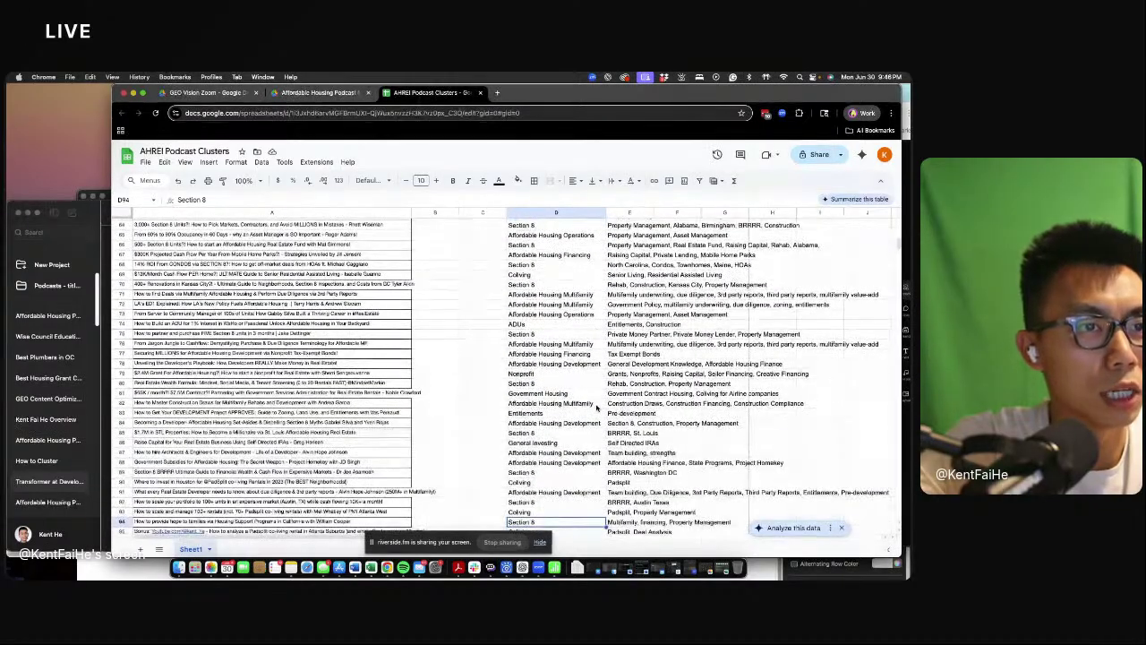
left_click(632, 380)
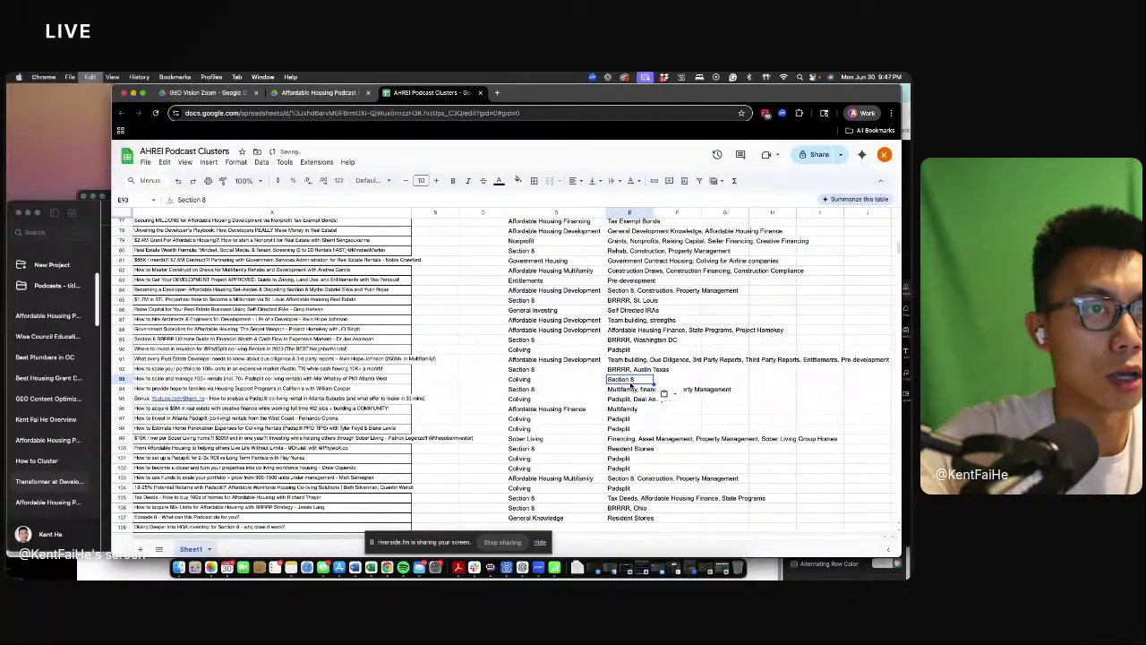
type("maine")
key("Return")
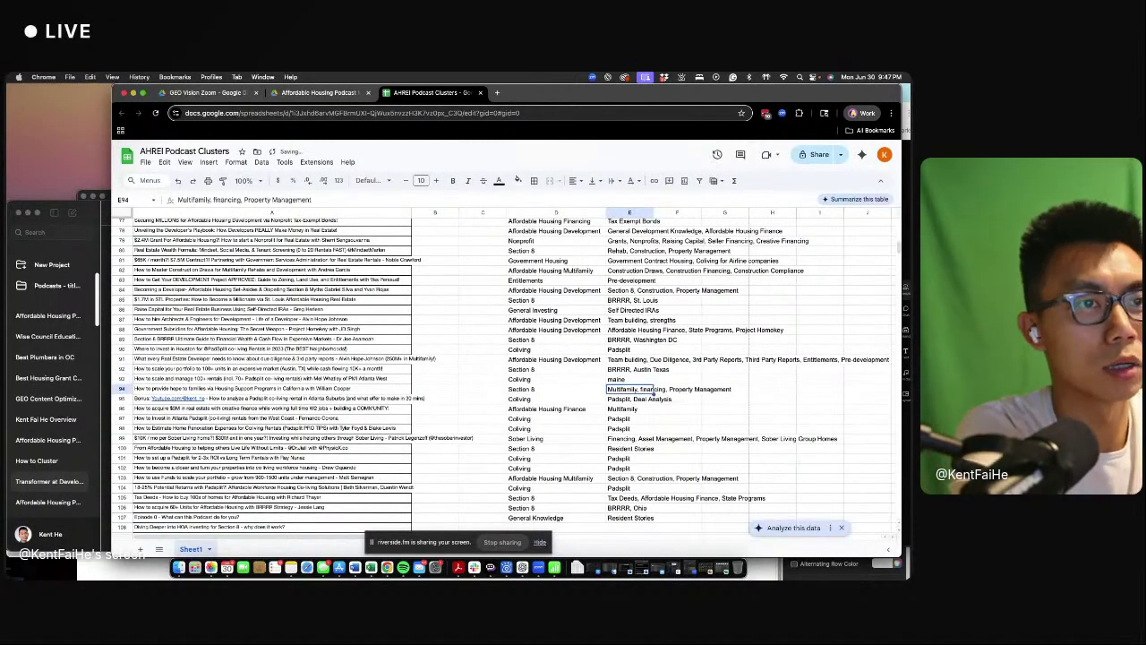
key("super+z")
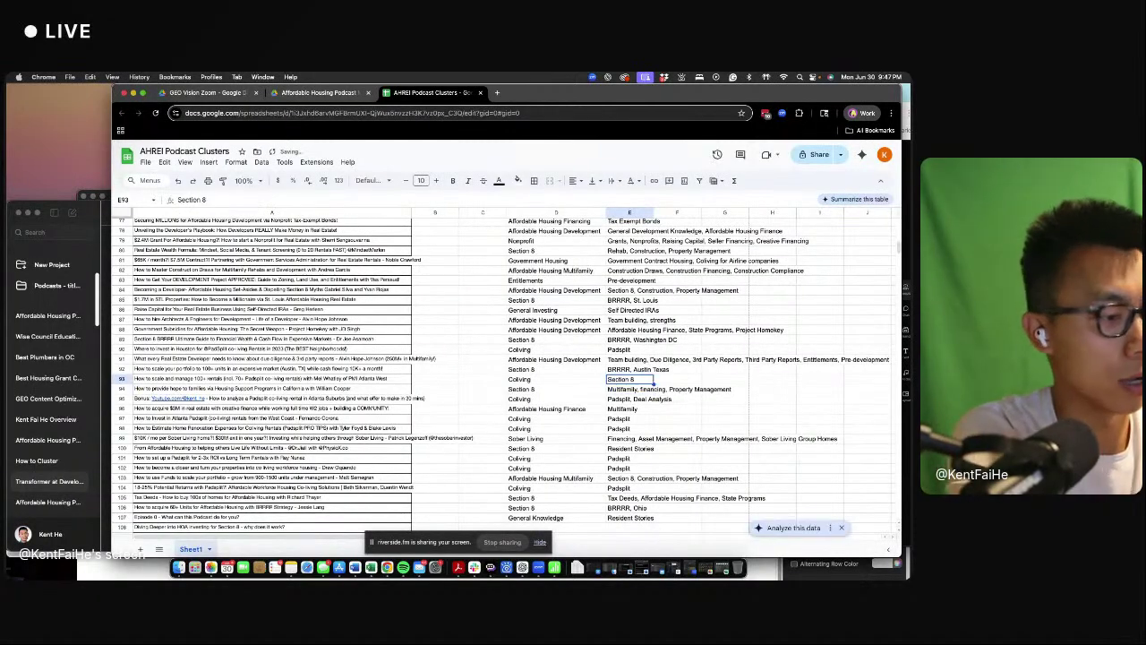
- Find the earlier row tagged "Maine" and copy its Section 8 theme and tags to row 108, the episode on HOA investing
key("super+f")
type("maine")
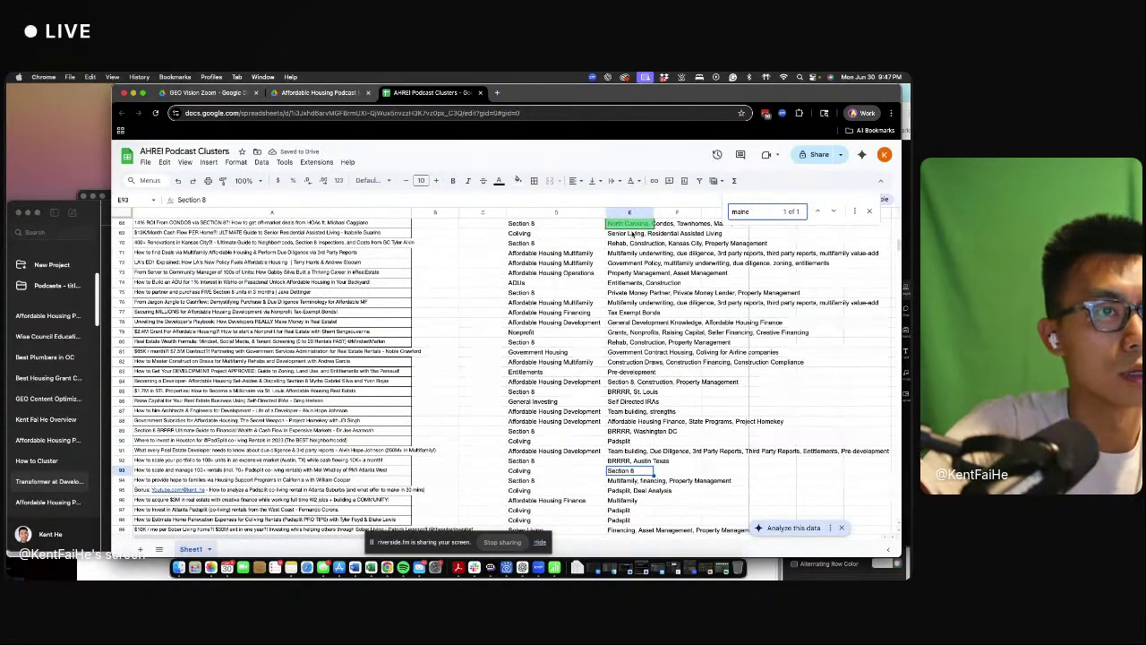
left_click_drag(629, 223, 555, 224)
key("super+c")
scroll(587, 317, "down", 5)
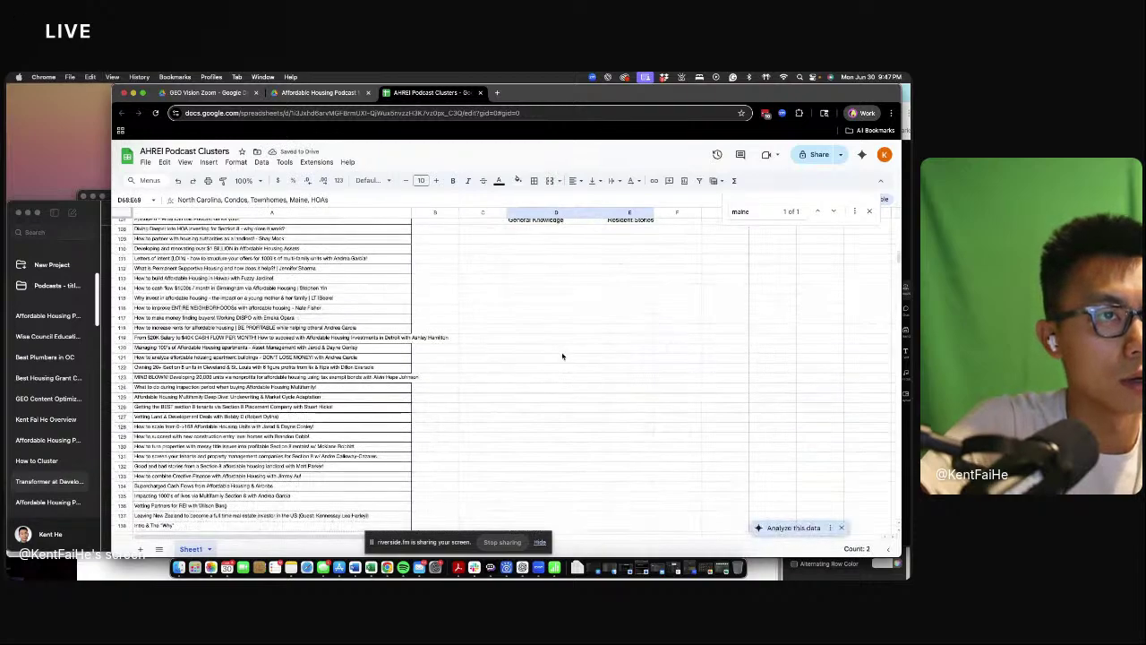
left_click(573, 408)
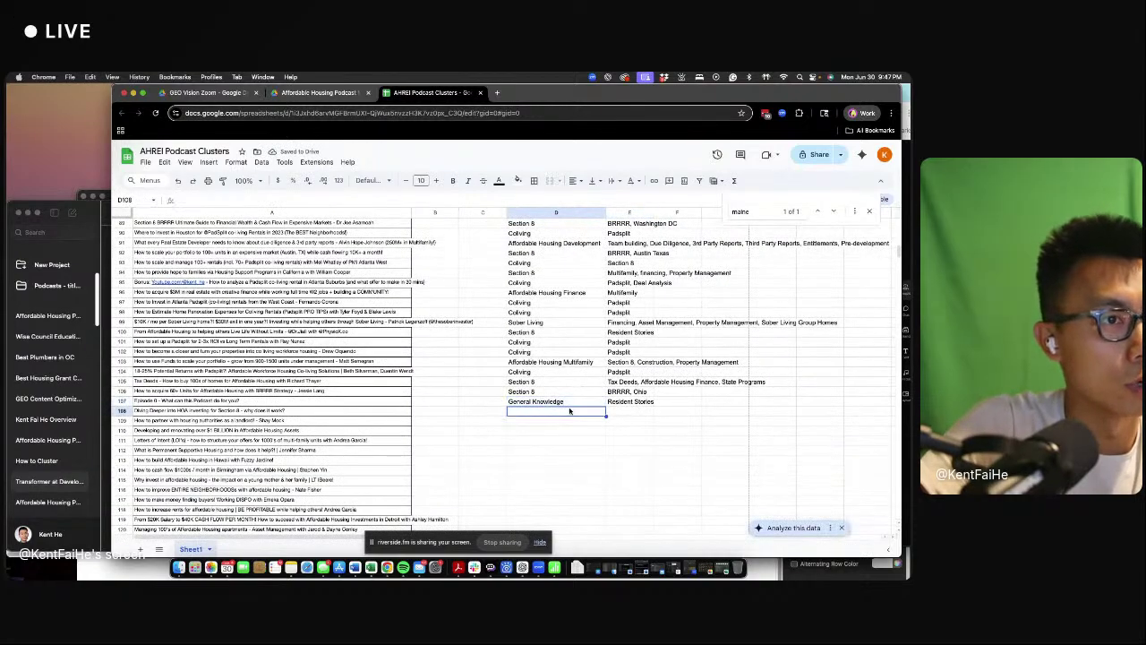
key("super+v")
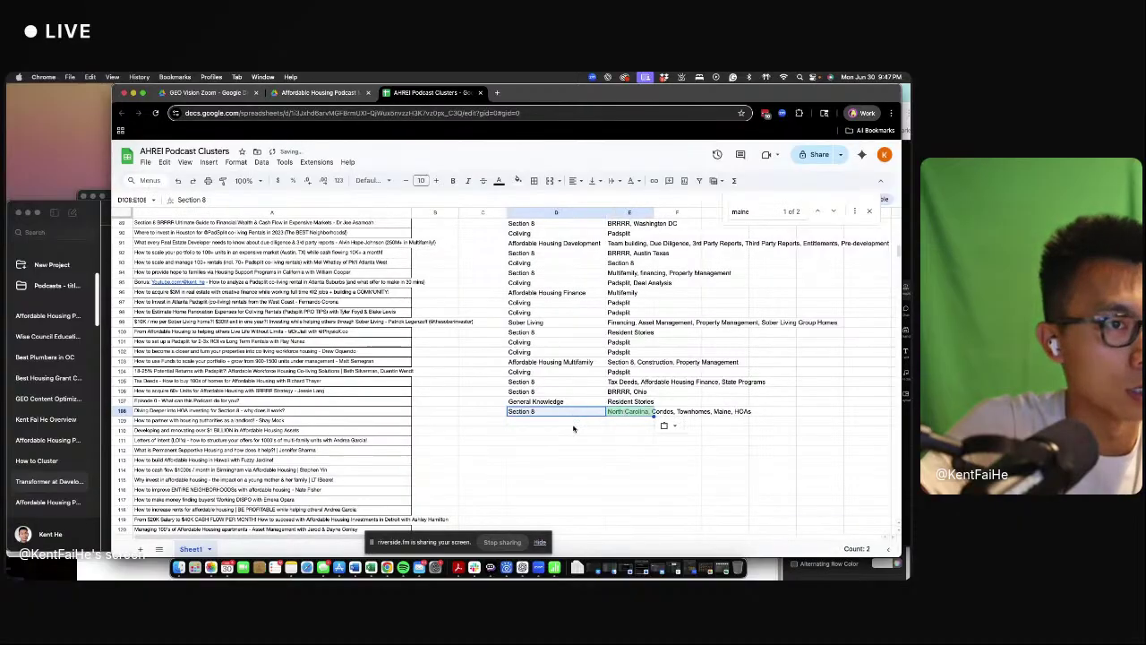
- Enter "Public Private Partnerships" as row 109's cluster theme and "Housing Authority, Property Management" as its additional tags
left_click(573, 429)
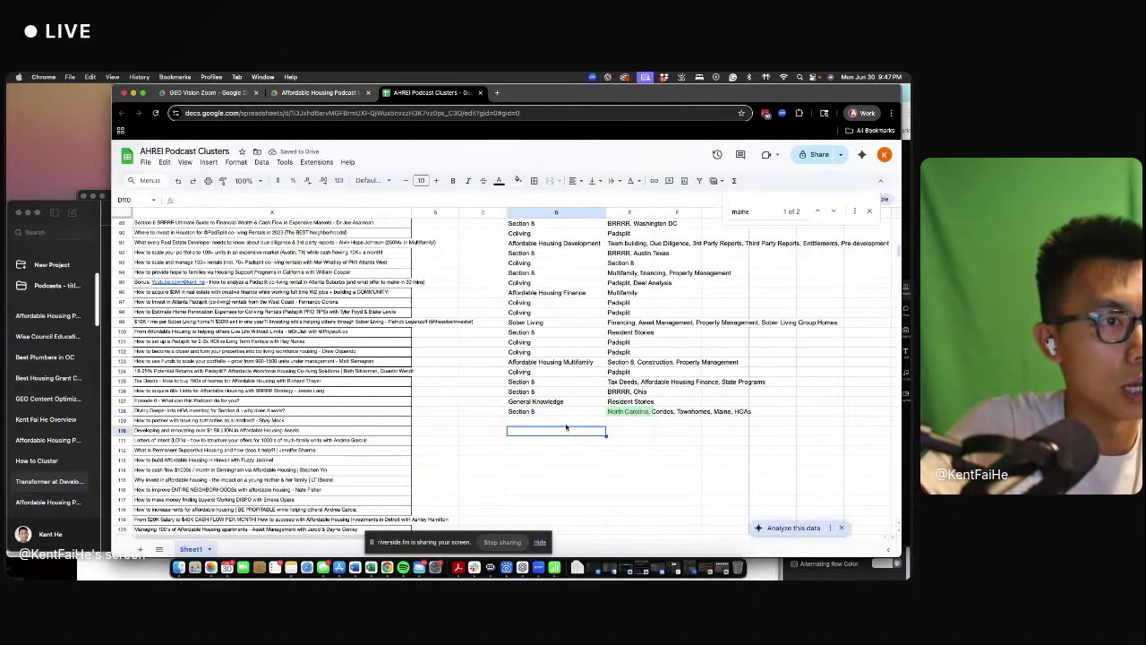
key("Up")
type("Publ")
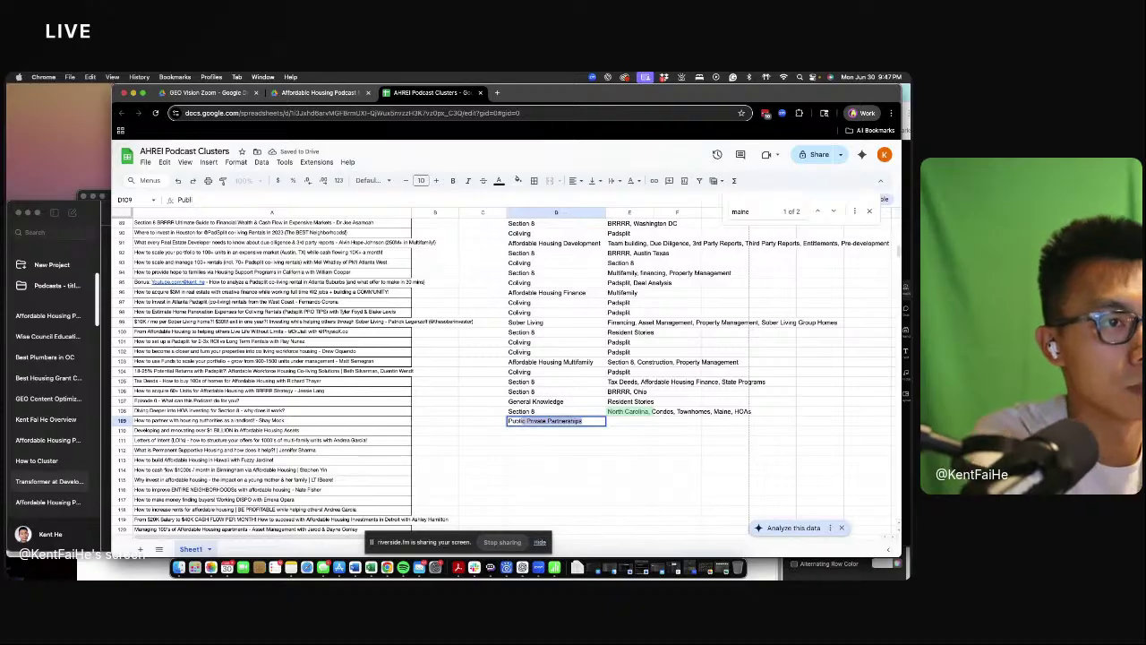
key("Tab")
type("Housing Author")
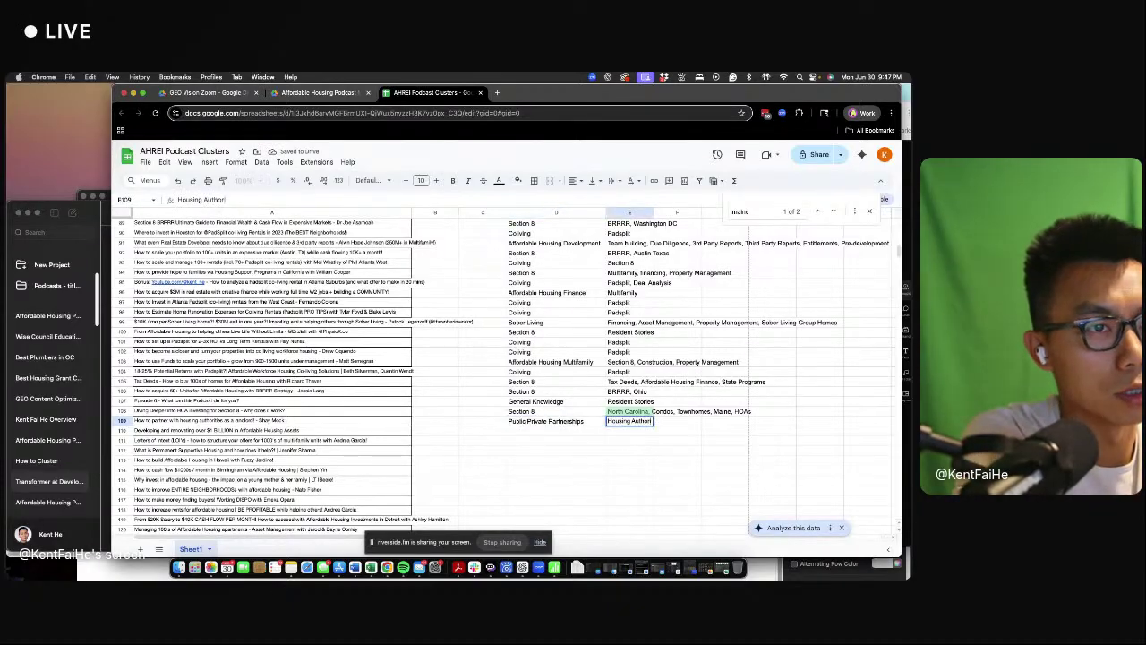
type("ity")
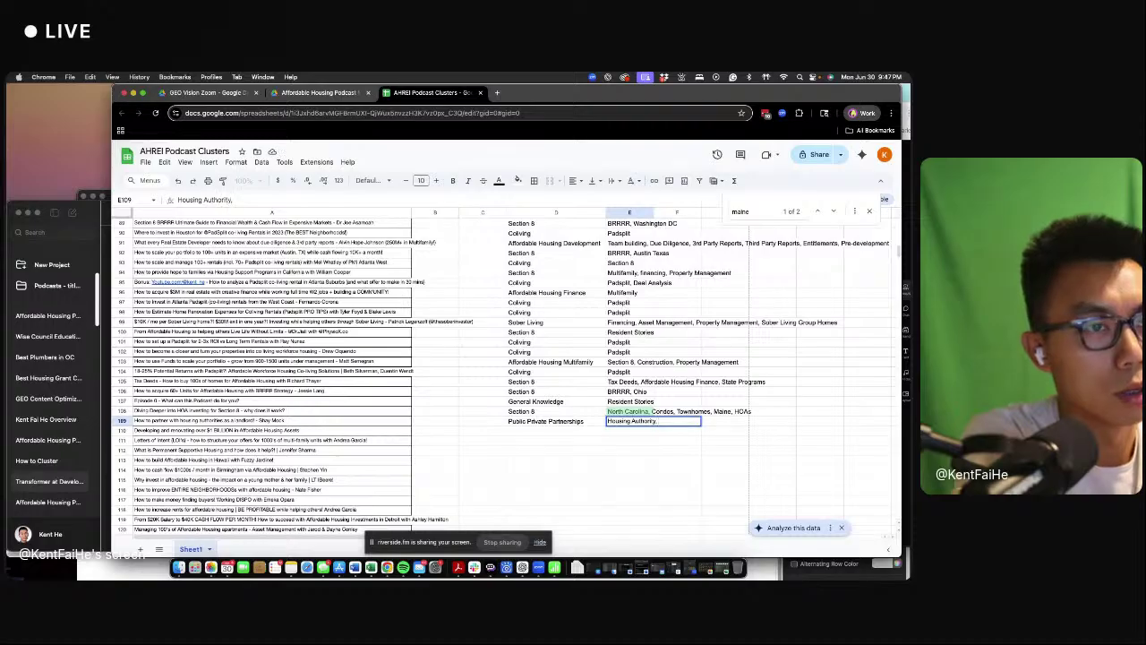
type(", Property Management")
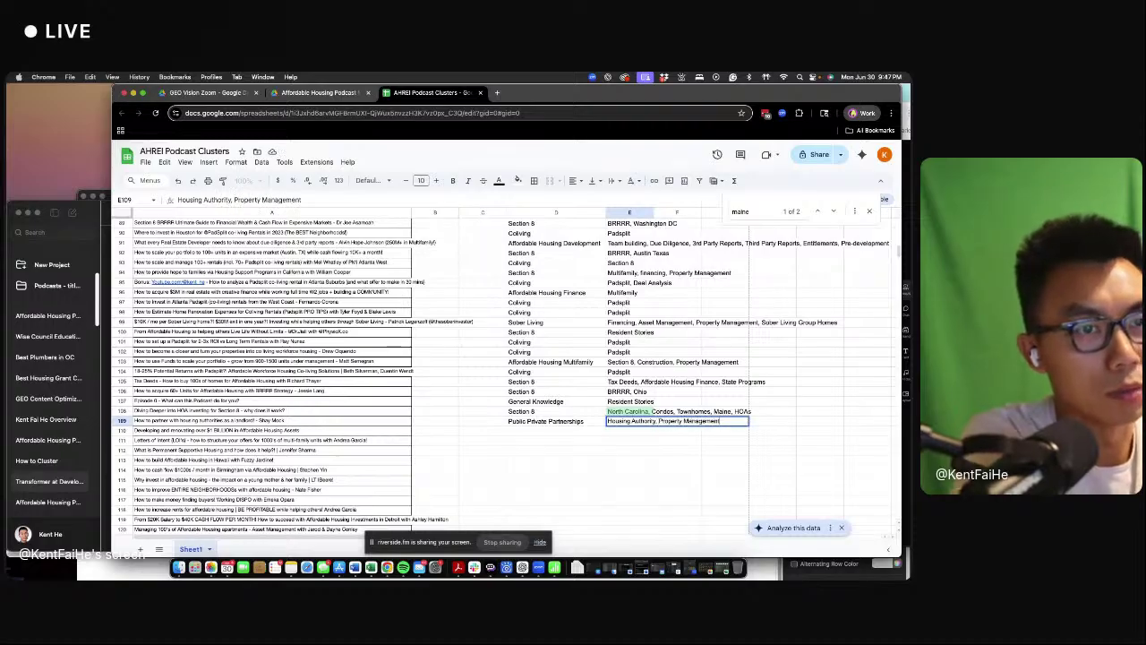
key("Return")
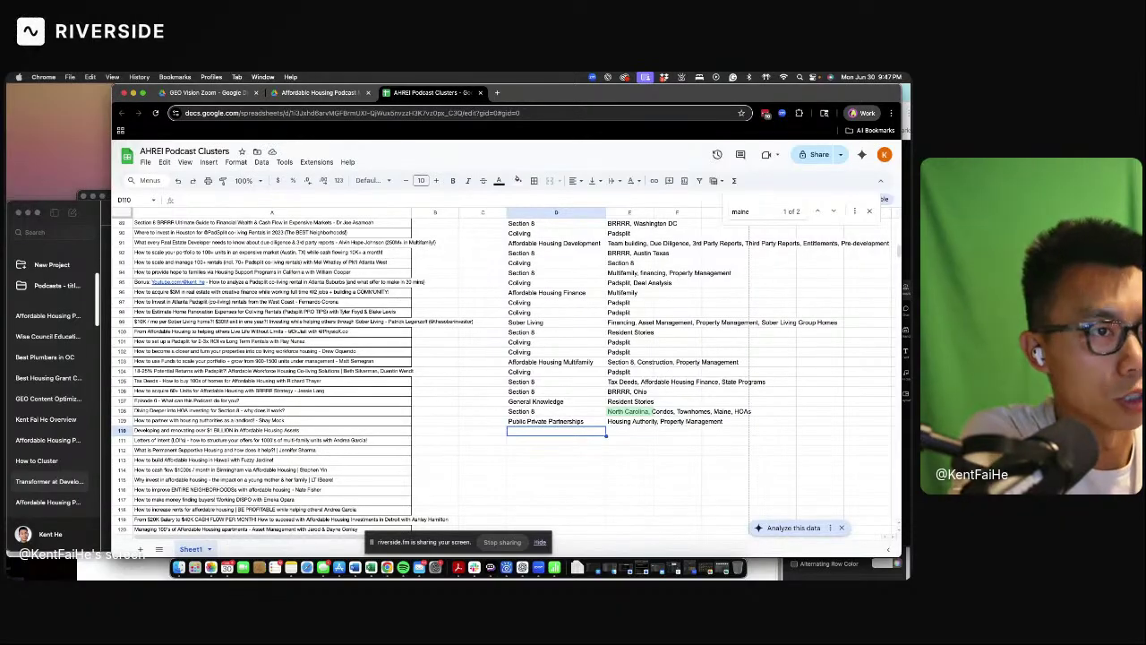
- Enter "Affordable Housing Development" as row 110's theme and "Construction Draws, Construction Financing, Construction Compliance" as its tags
type("Affordable Ho")
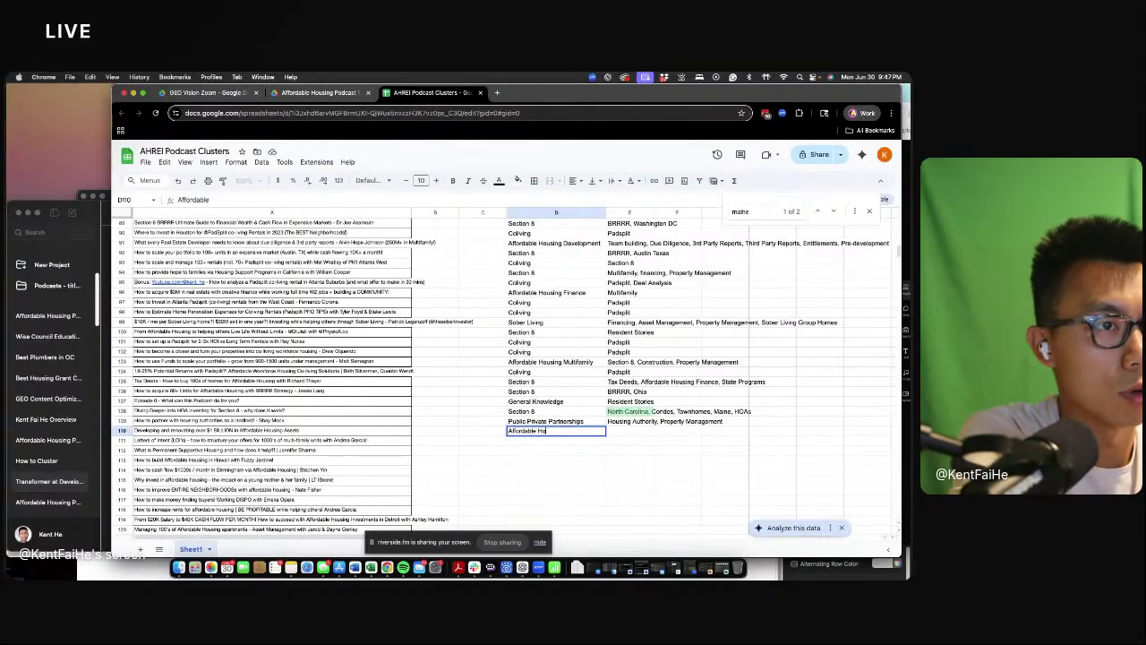
type("using Development")
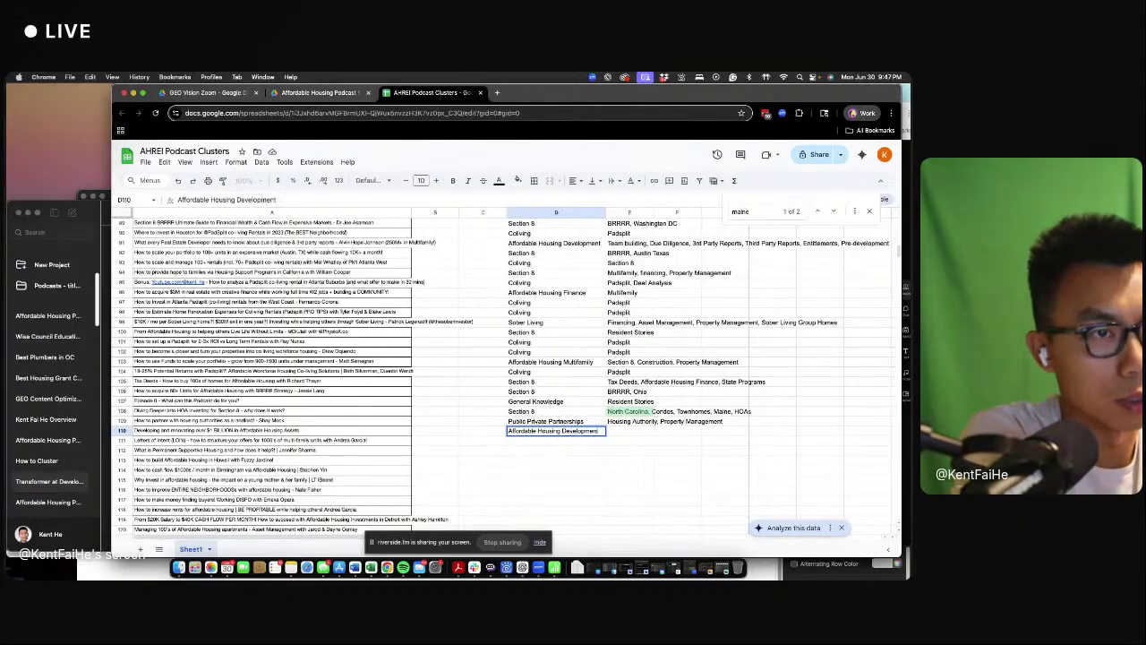
key("Tab")
type("Construction")
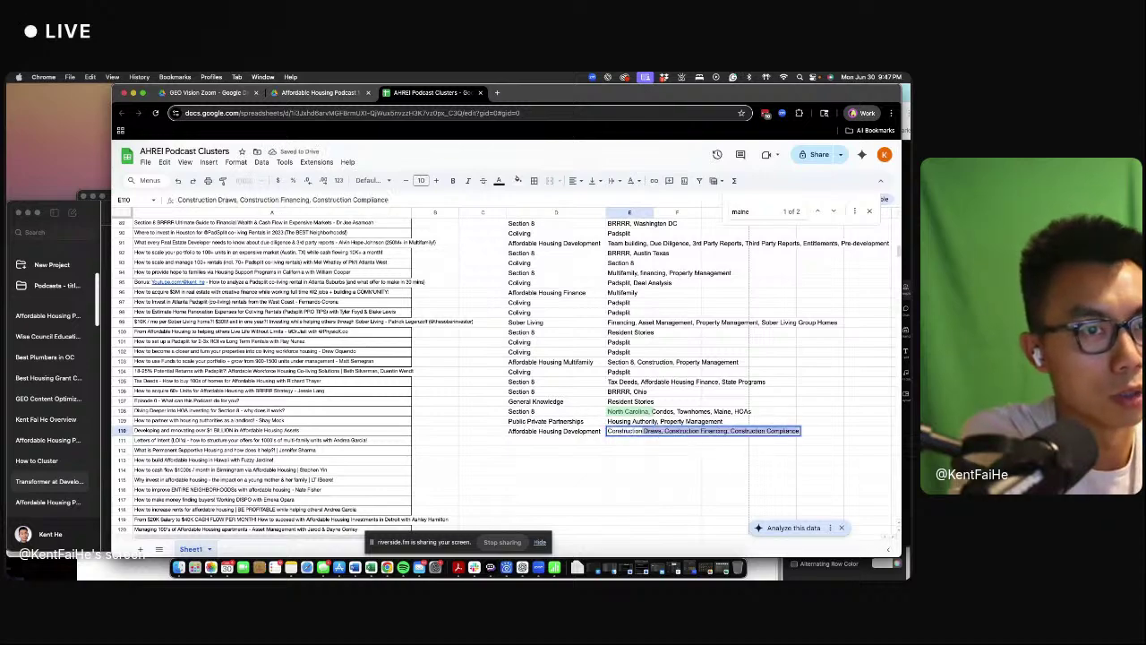
key("Return")
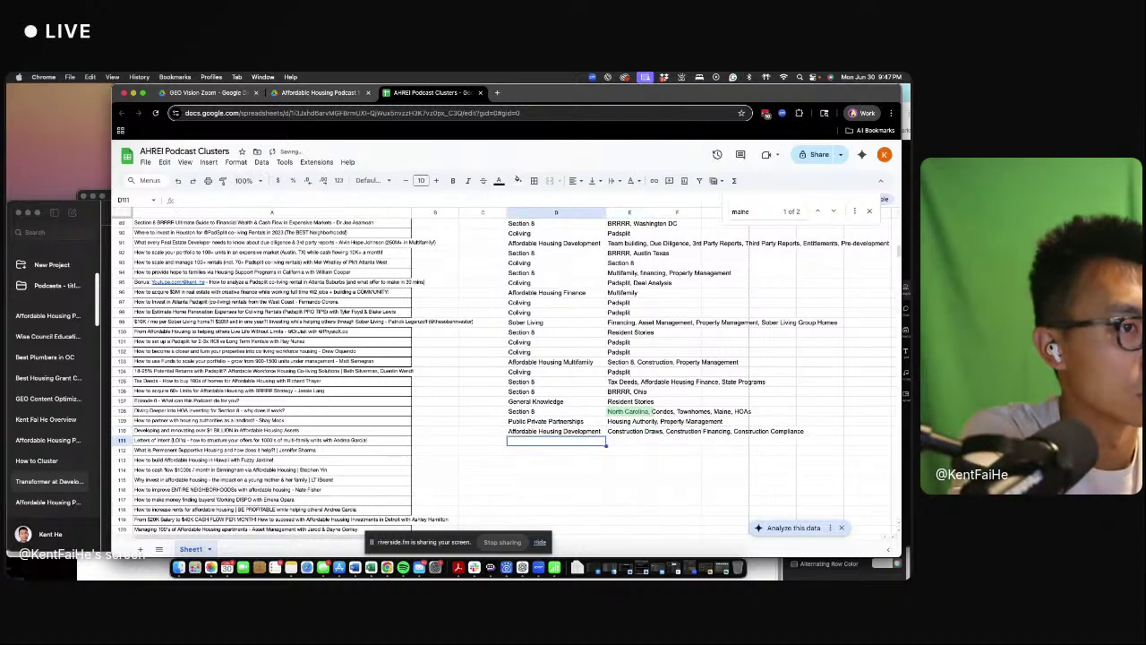
- Enter "Affordable Housing Acquisitions" as the cluster theme for row 111, the episode on letters of intent
type("A")
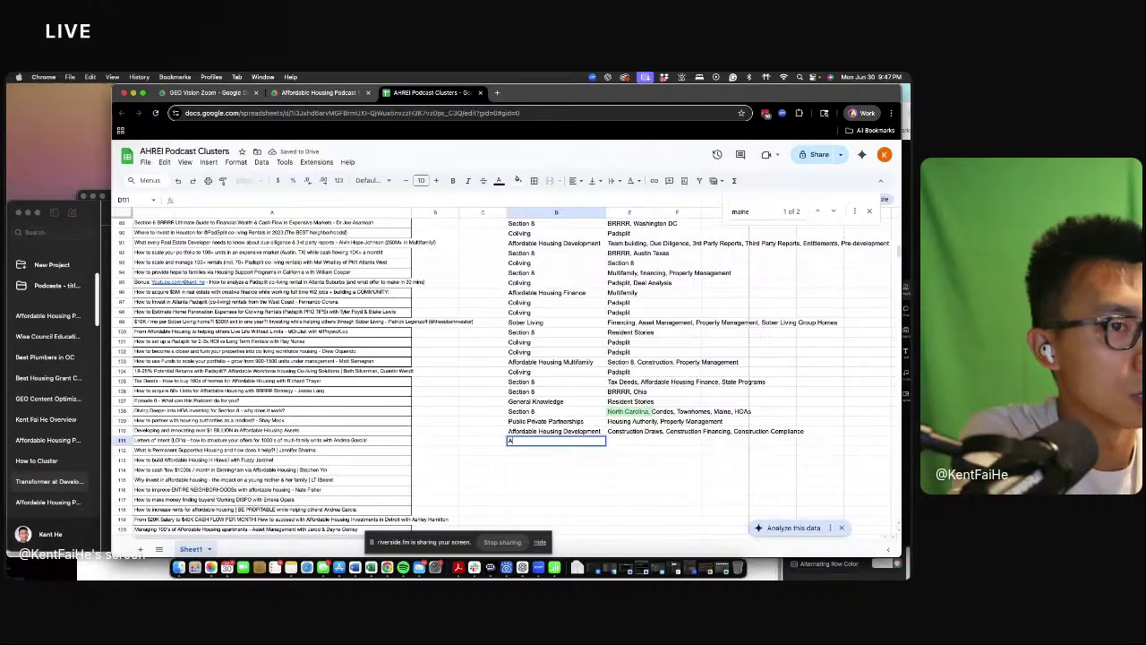
type("ffordable Housing Acquisitions")
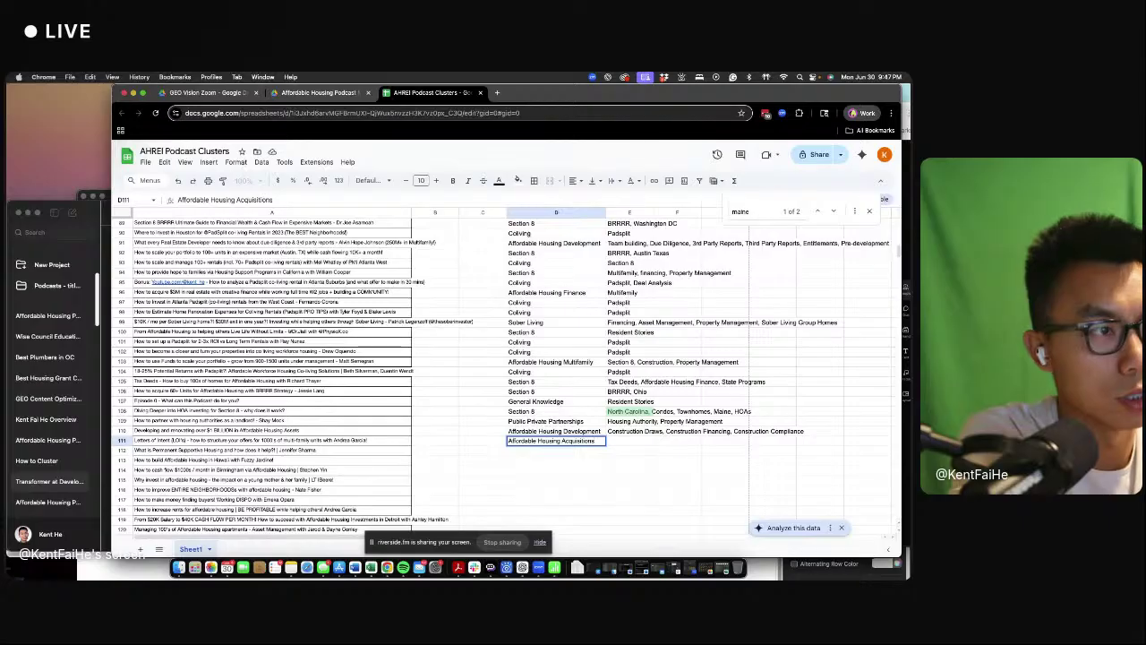
key("Tab")
type("Affordable")
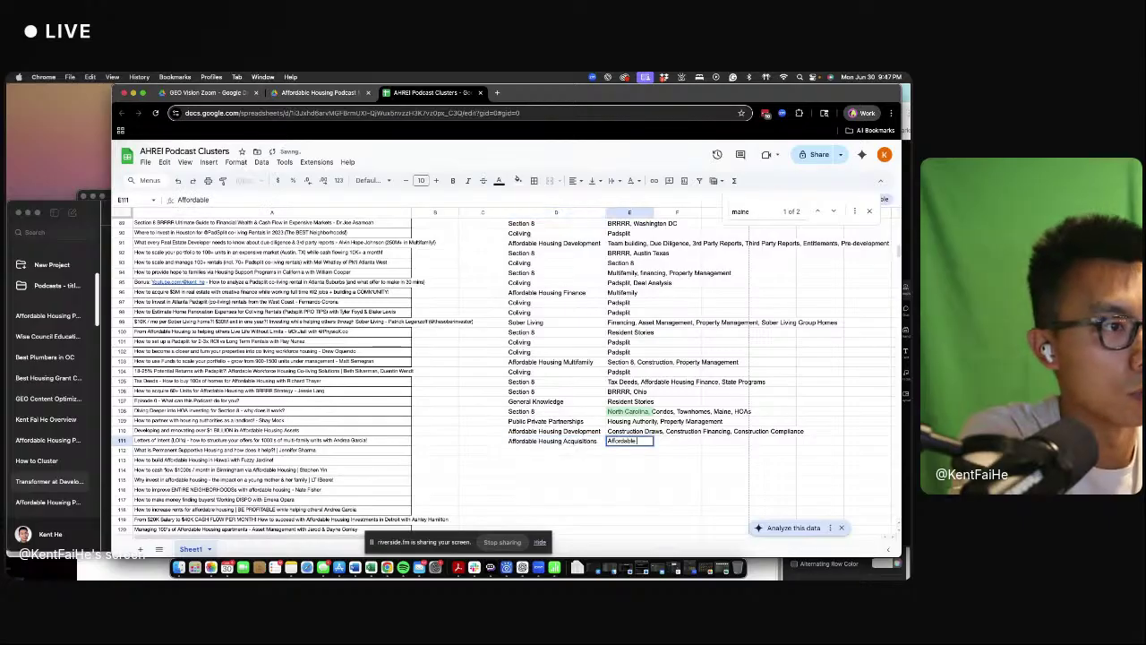
key("BackSpace")
key("BackSpace")
key("BackSpace")
key("BackSpace")
key("BackSpace")
key("BackSpace")
key("BackSpace")
key("BackSpace")
key("BackSpace")
- Enter "Creative Deal Structure, Deal Underwriting, Legal Offers, Letters of Intent" as the additional tags for row 111
type("C")
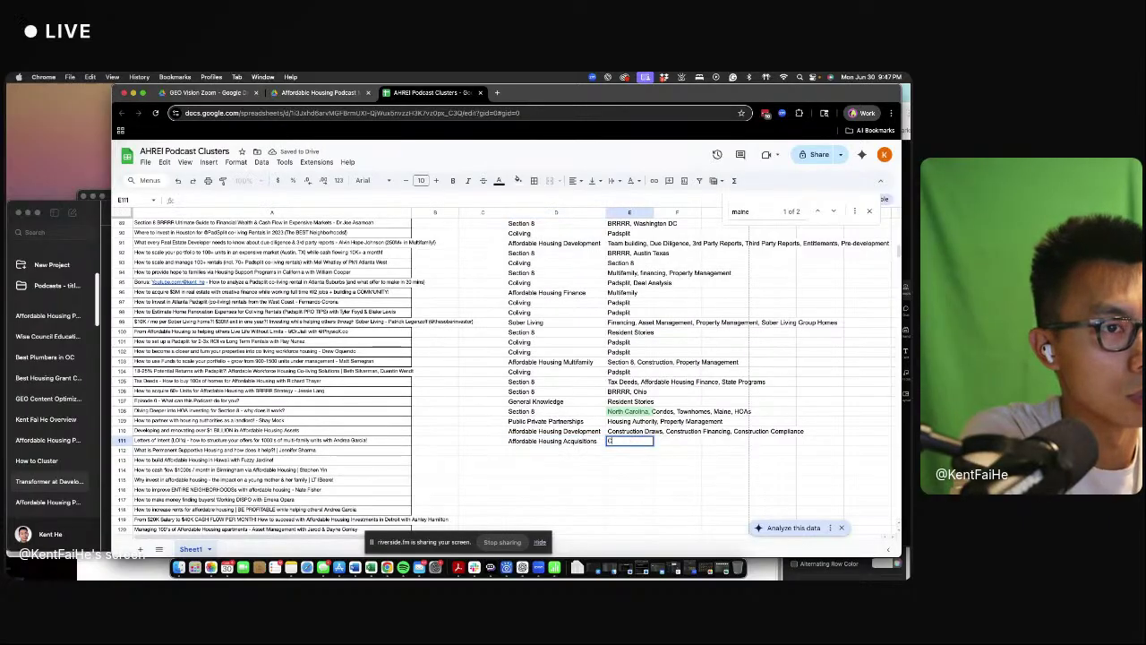
type("reative")
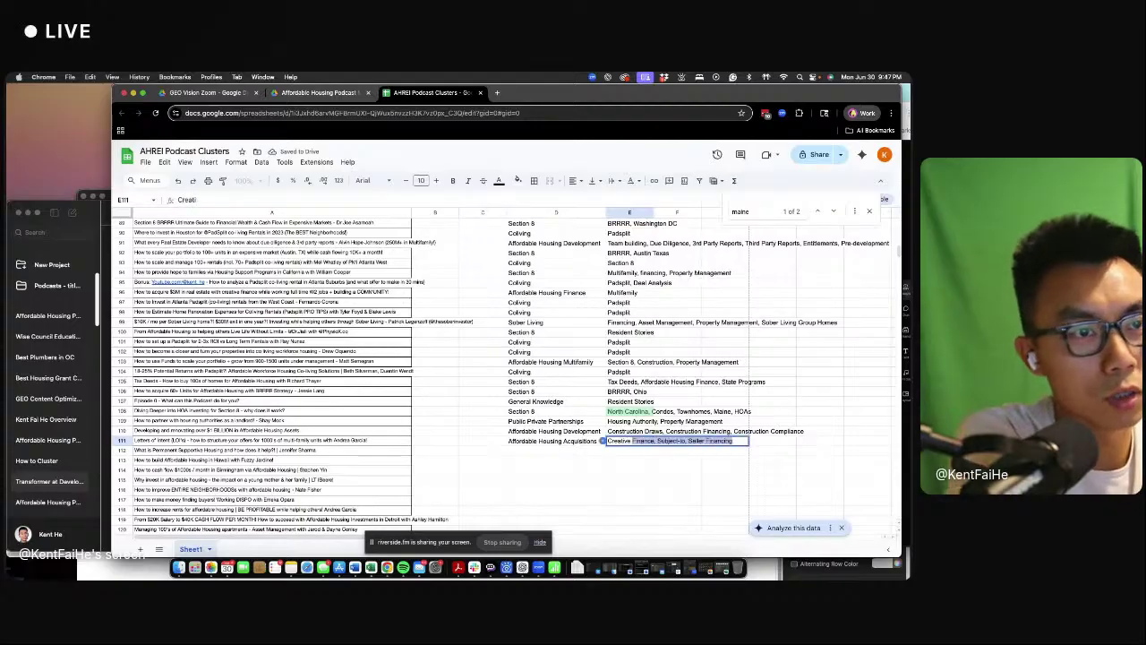
type(" Deal Structure, Deal Underwriting")
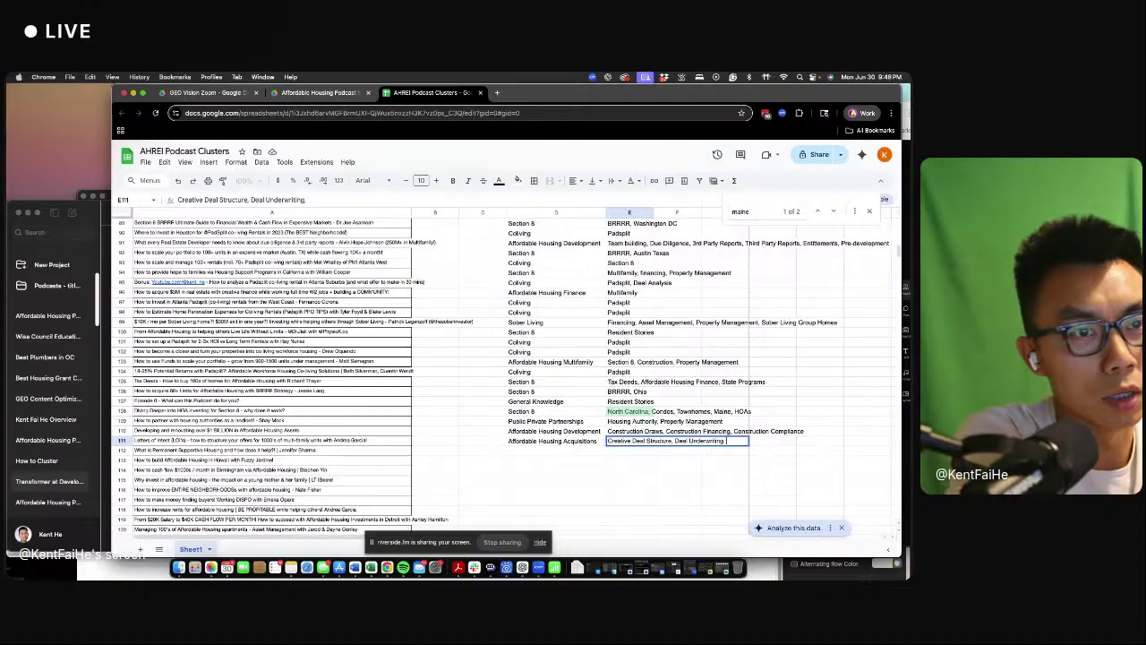
type(", Legal Of")
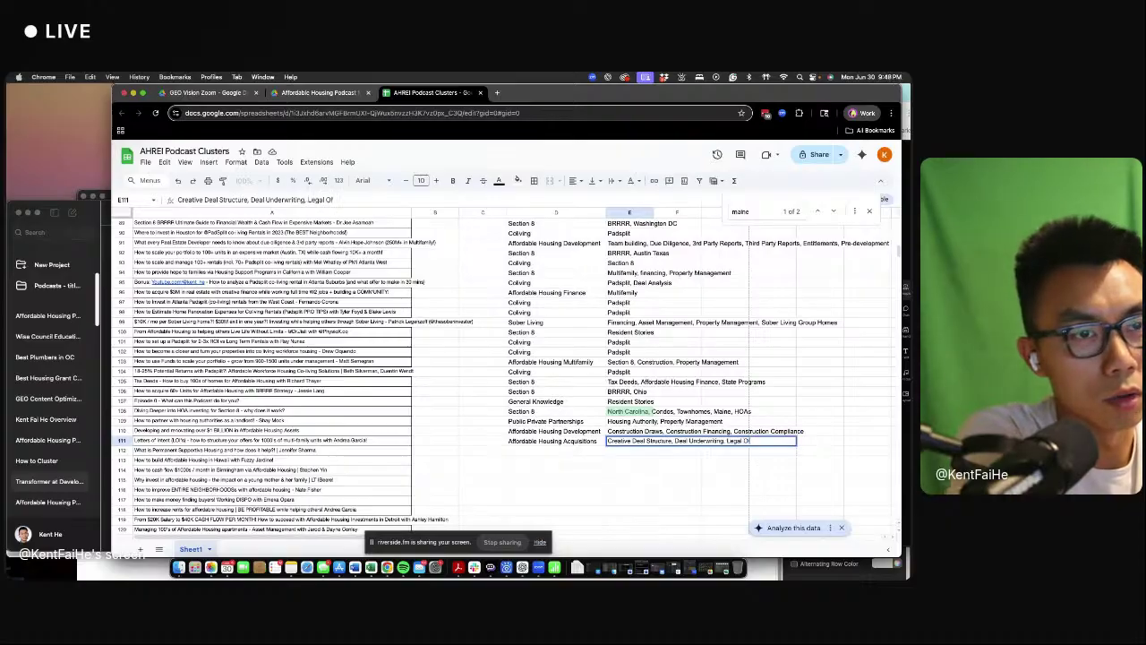
type("fers, Letters of Intent")
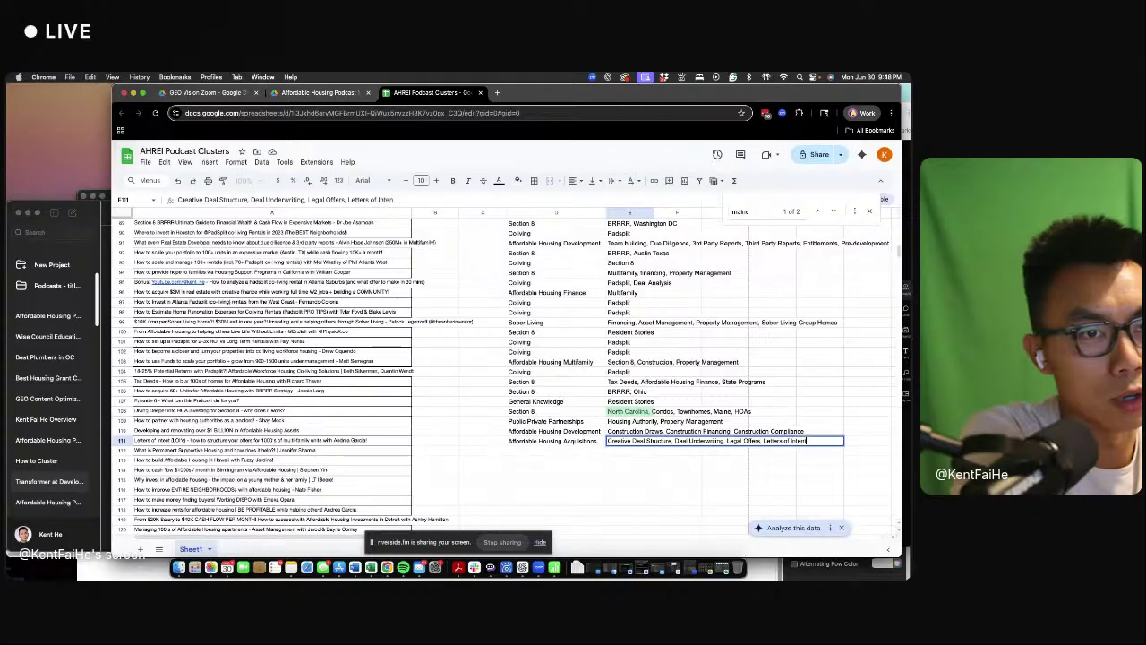
key("Return")
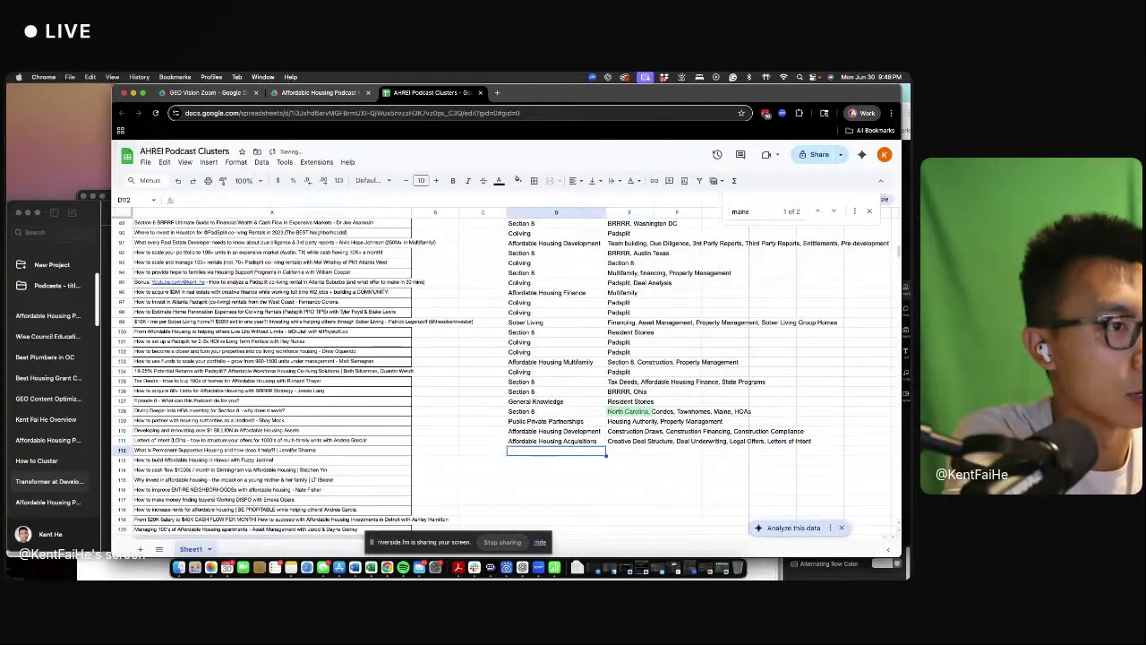
type("Aff")
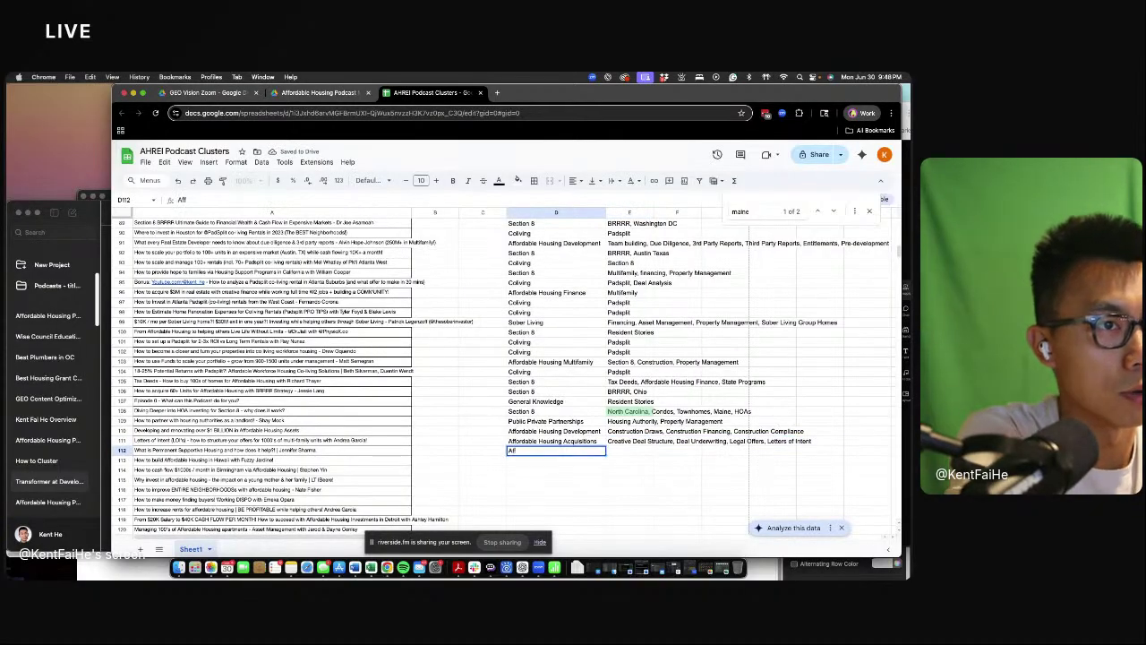
key("Escape")
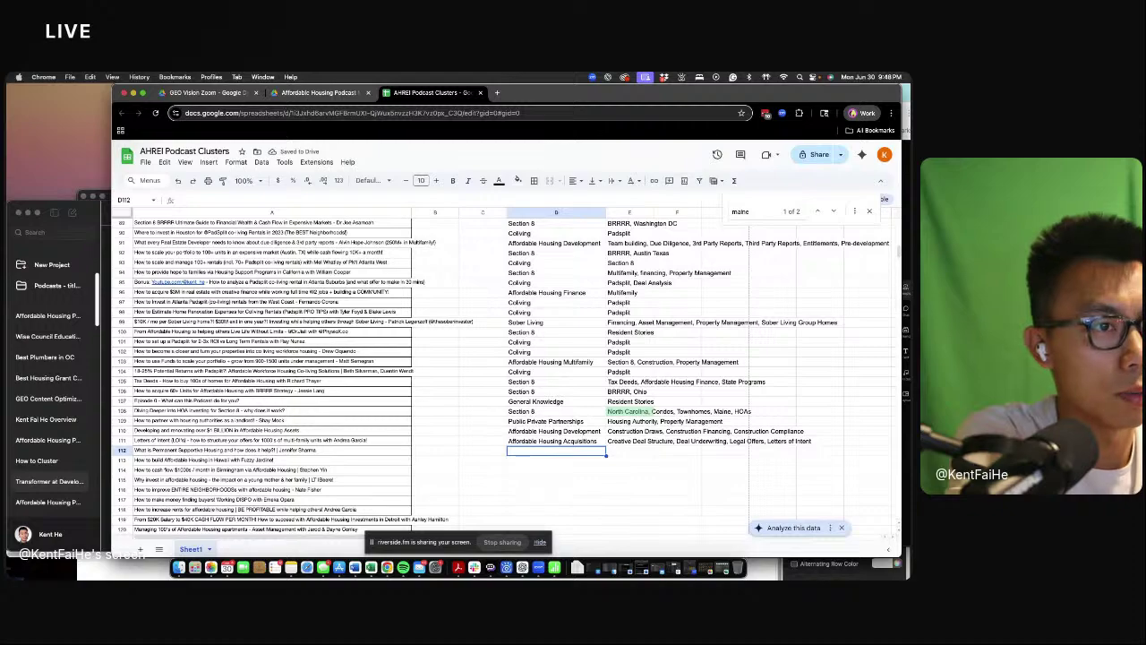
type("Aff")
key("BackSpace")
key("BackSpace")
key("BackSpace")
- Copy the "Affordable Housing Multifamily" theme from row 103 to row 112, the episode on permanent supportive housing
key("Up")
key("Up")
key("Up")
key("Up")
key("Up")
key("Up")
key("Up")
key("Up")
key("Up")
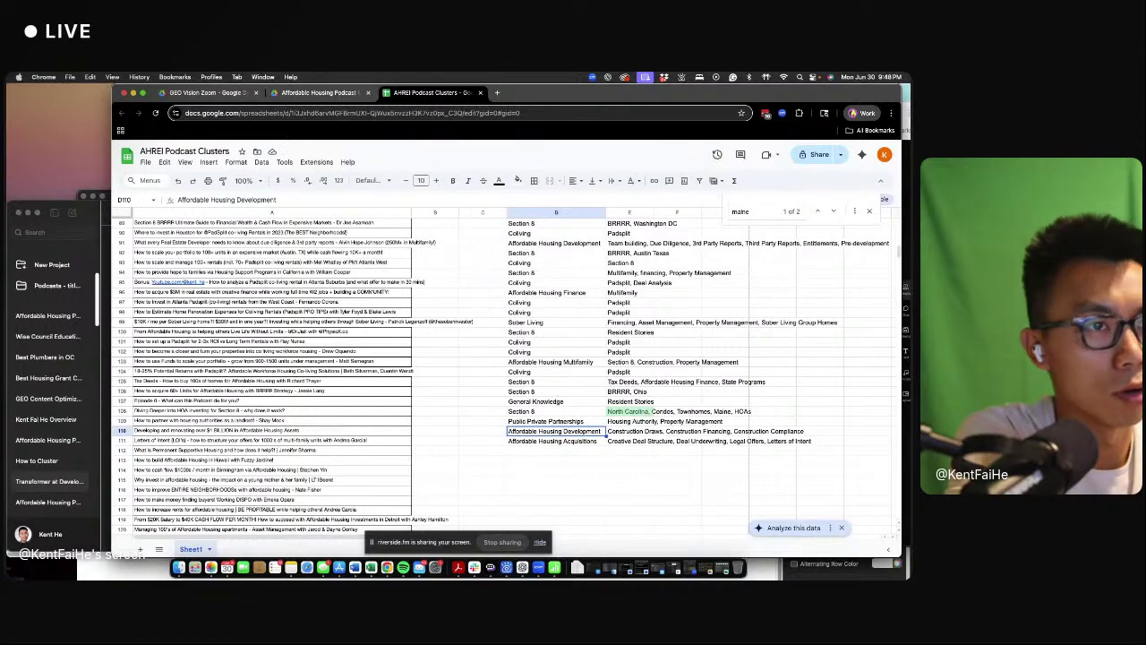
key("ctrl+c")
key("Down")
key("Down")
key("Down")
key("Down")
key("Down")
key("Down")
key("Down")
key("Down")
key("Down")
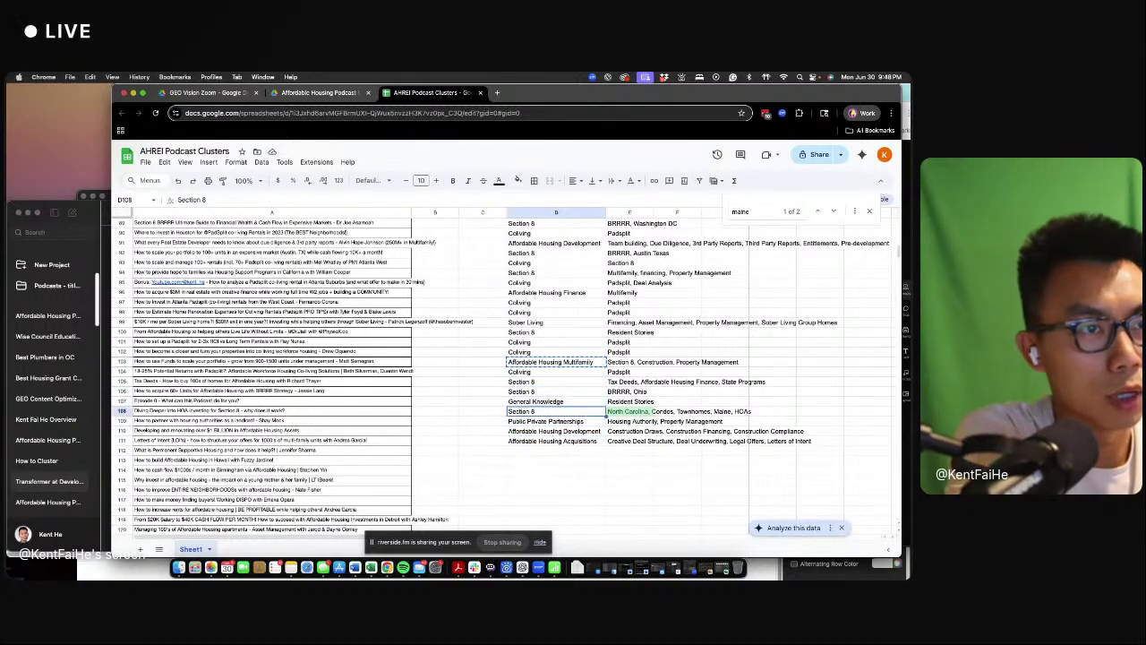
key("ctrl+v")
- Enter "Property Management, Asset Management, Permanent Supportive Housing" as the additional tags for row 112
key("Right")
type("Pr")
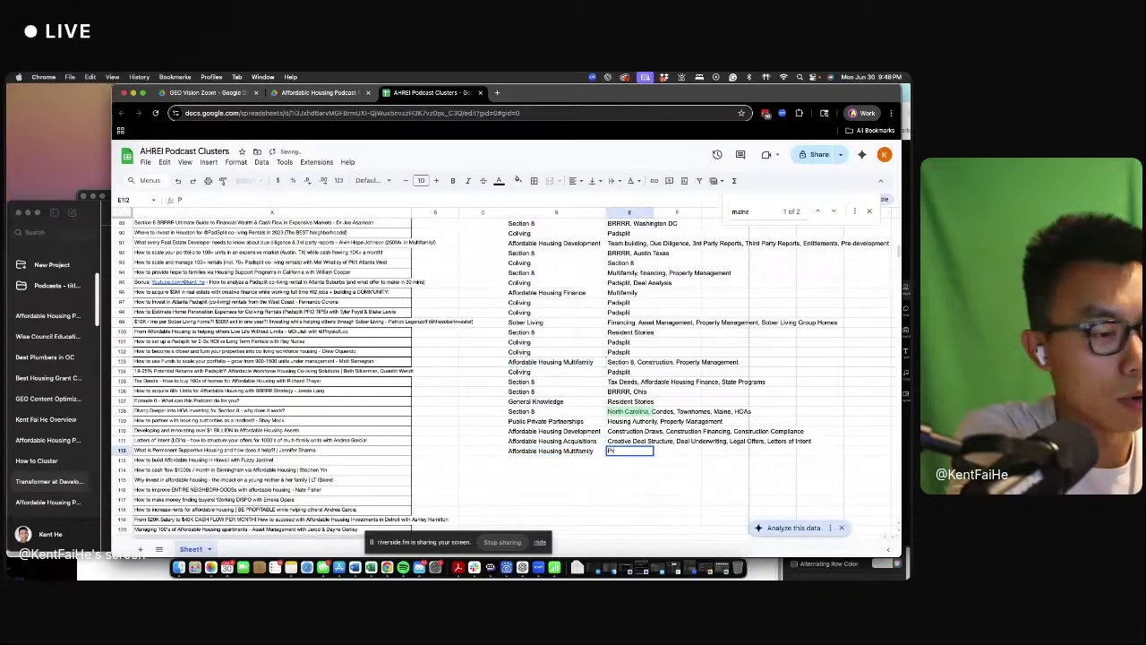
type("operty Management")
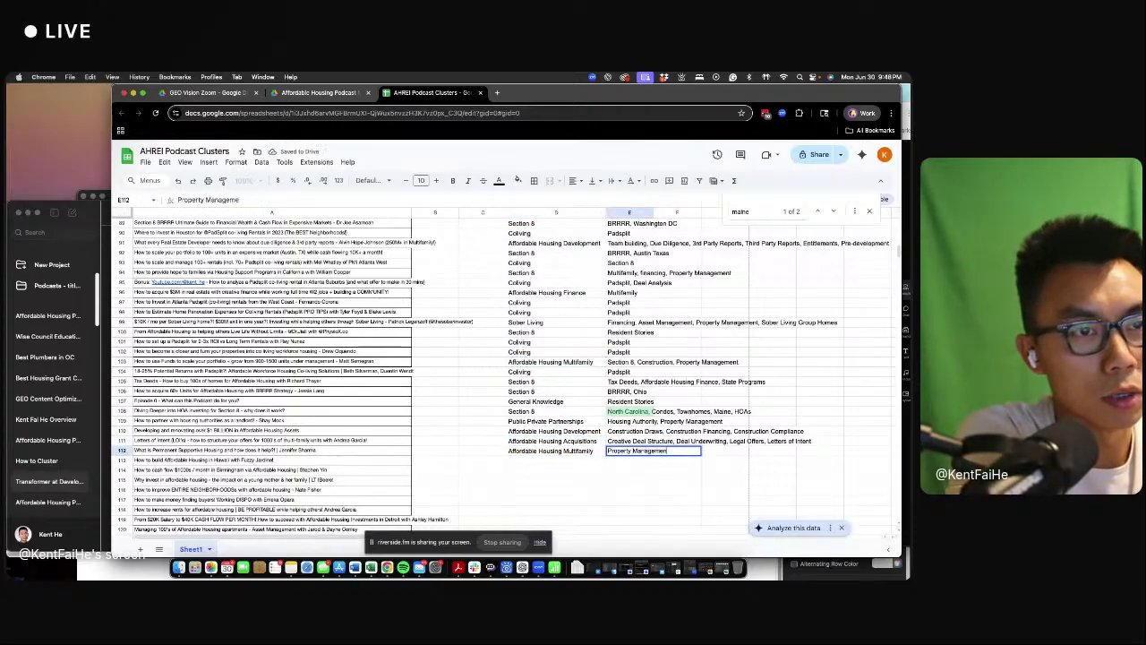
type(", Asset Management")
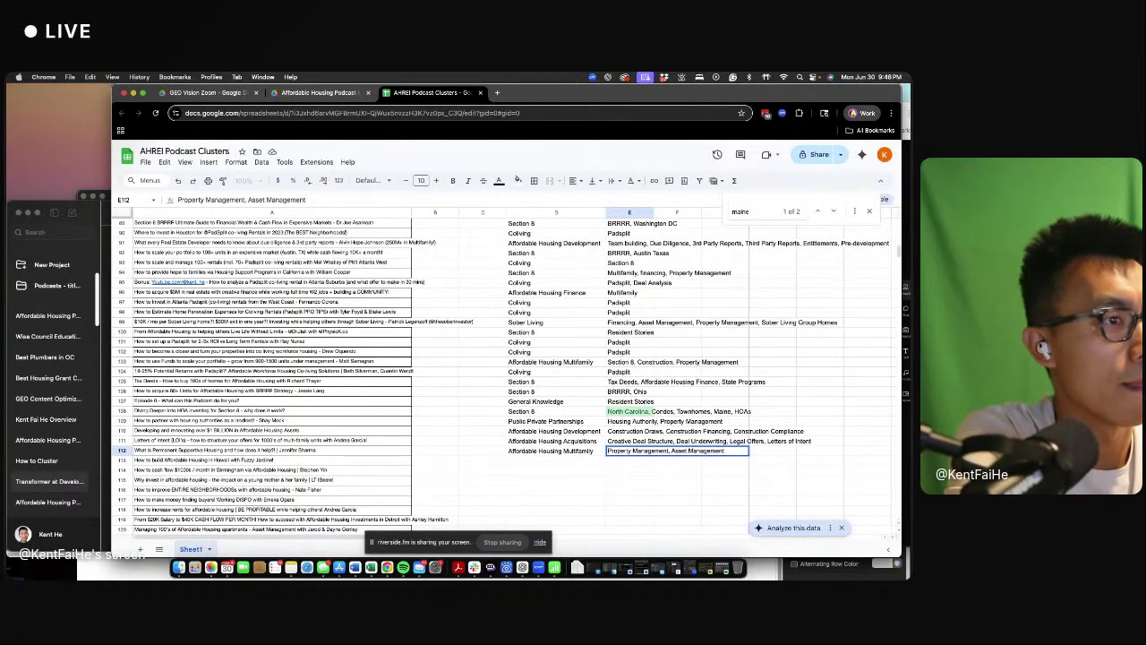
type(", Permanent Su")
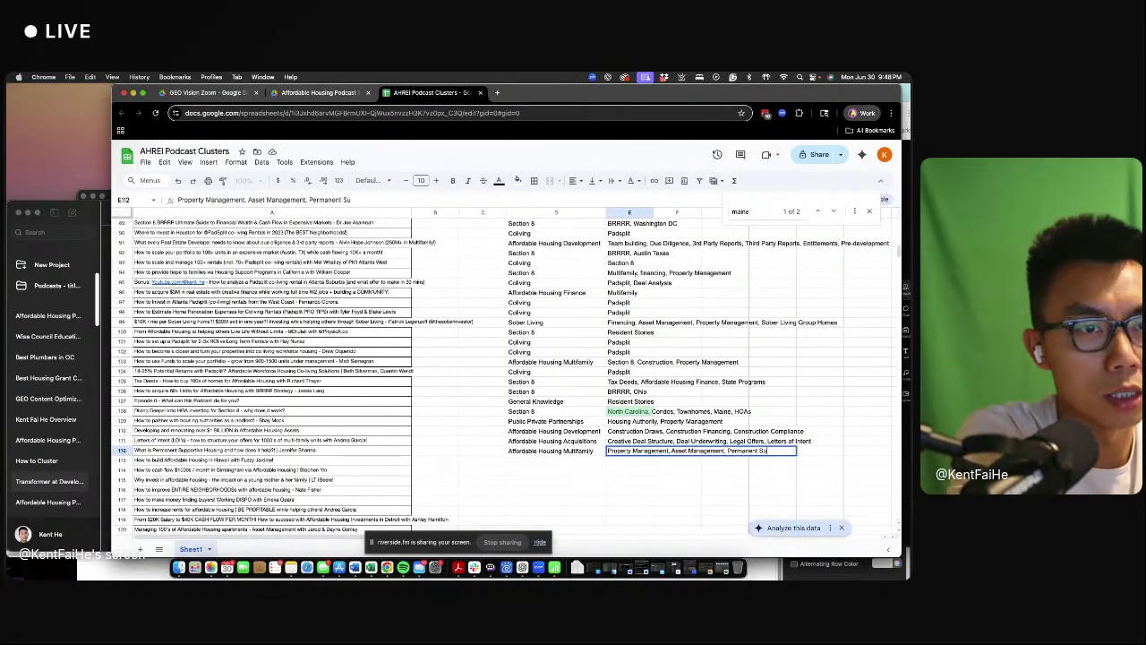
type("pportive Housing")
key("Return")
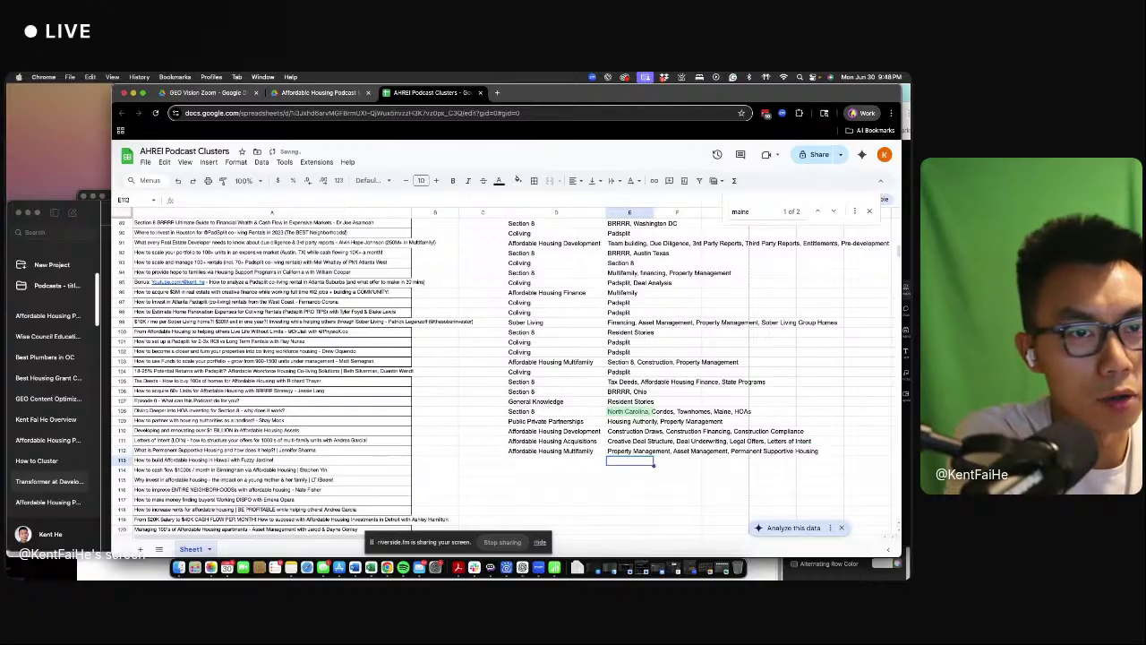
- Copy the "Affordable Housing Development" theme from row 110 to row 113, the episode on building affordable housing in Hawaii
key("Left")
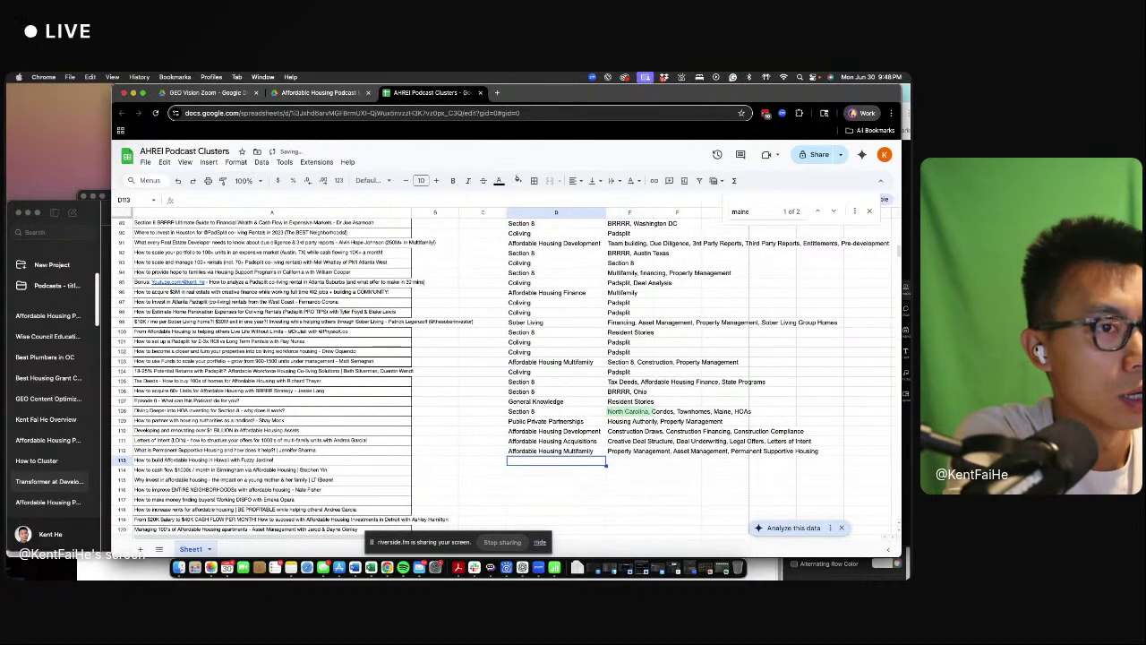
key("Up")
key("Up")
key("Up")
key("super+c")
key("Down")
key("Down")
key("Down")
key("super+v")
- Enter "Tax Deeds, Hawaii, Ground-up Construction" as the additional tags for row 113
key("Right")
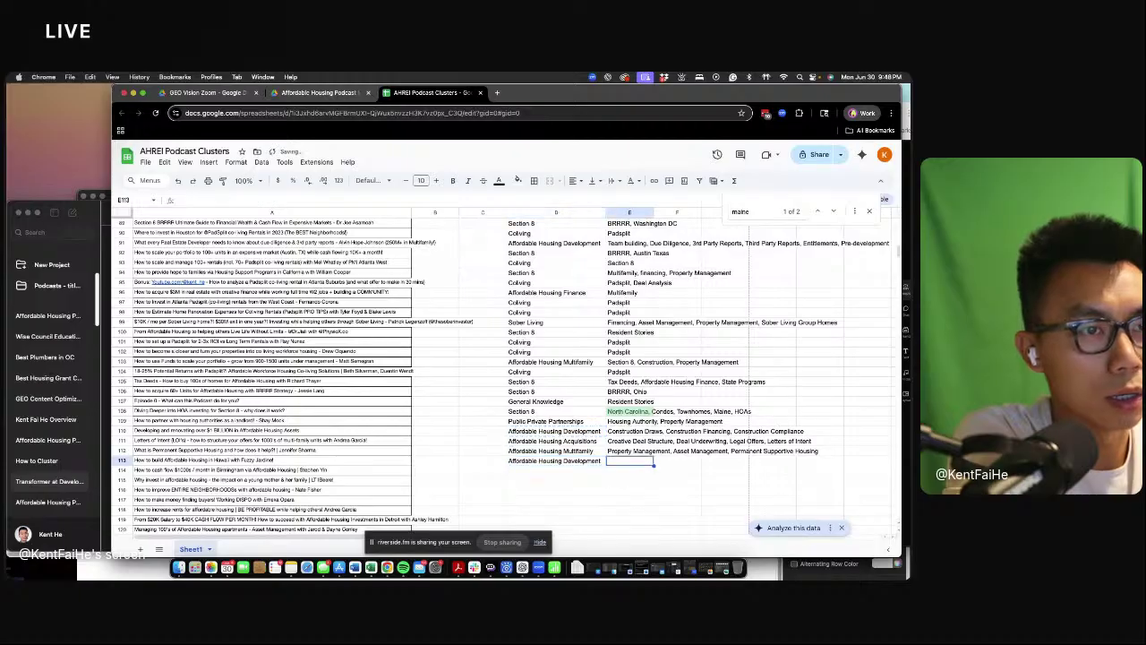
type("Tax Deeds, Hawaii")
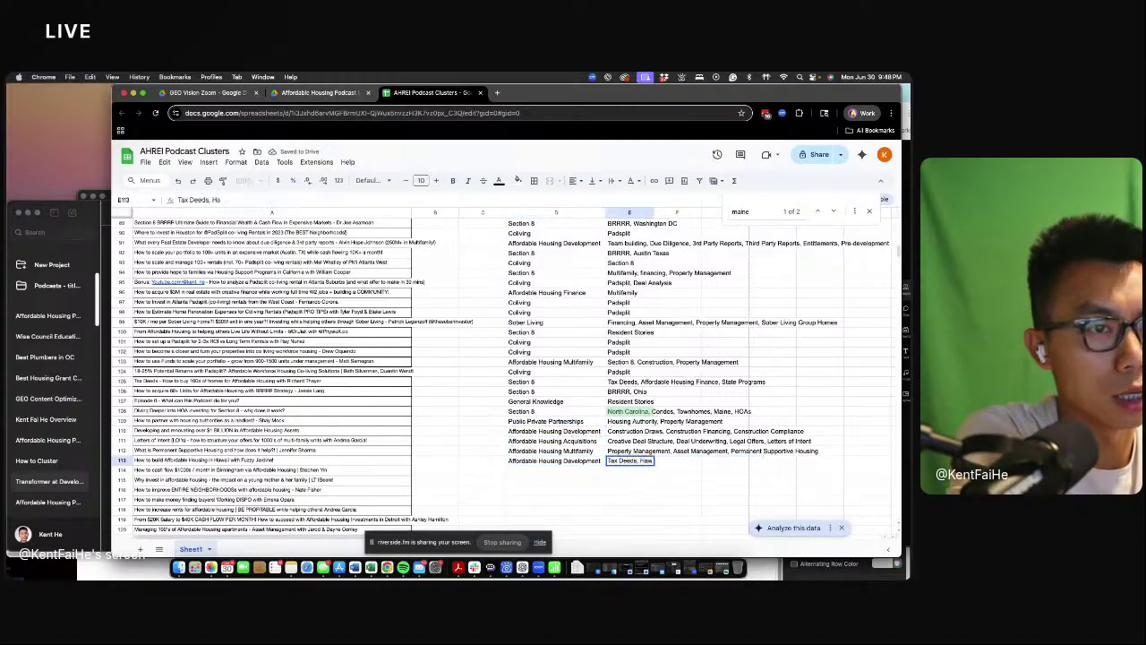
type(", G")
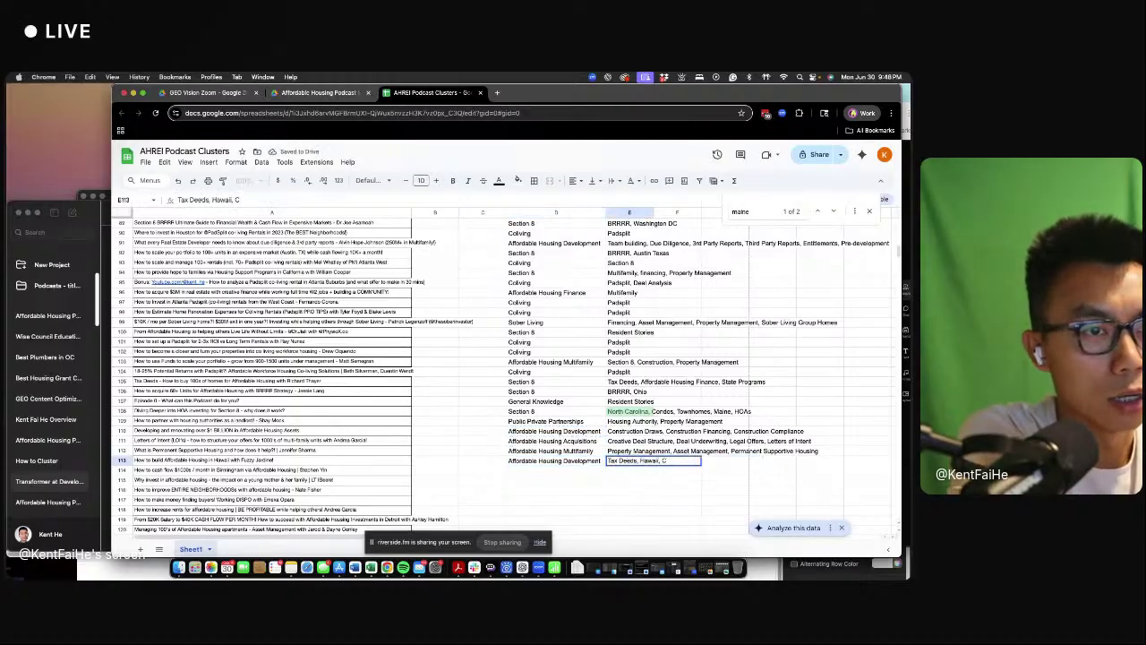
type("round-up Construction")
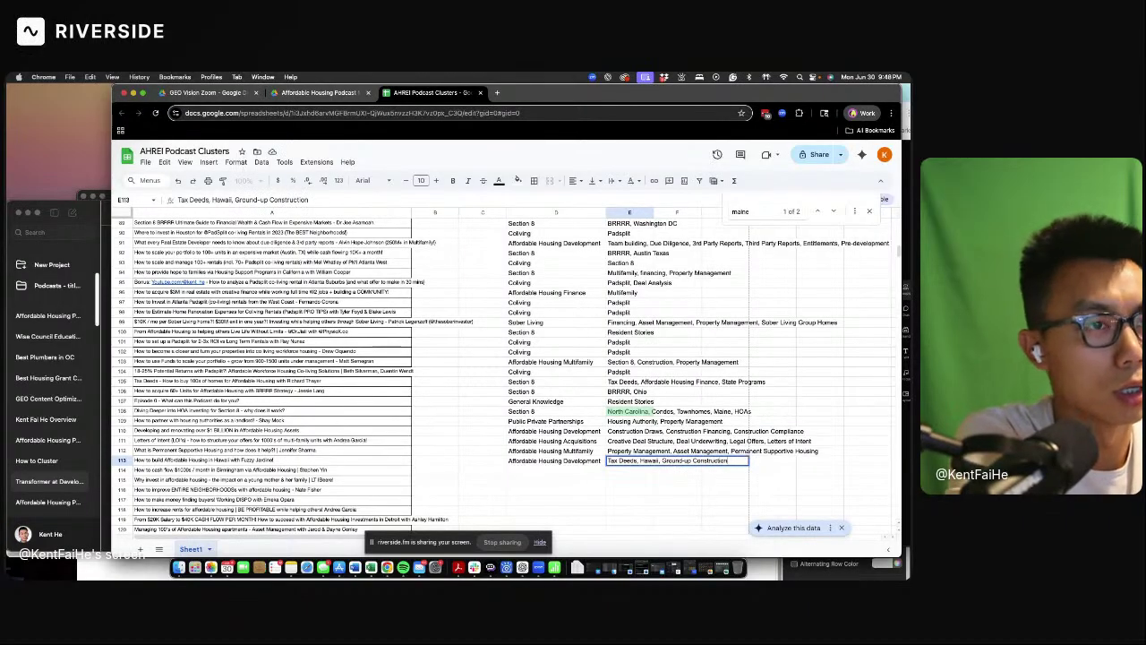
key("Return")
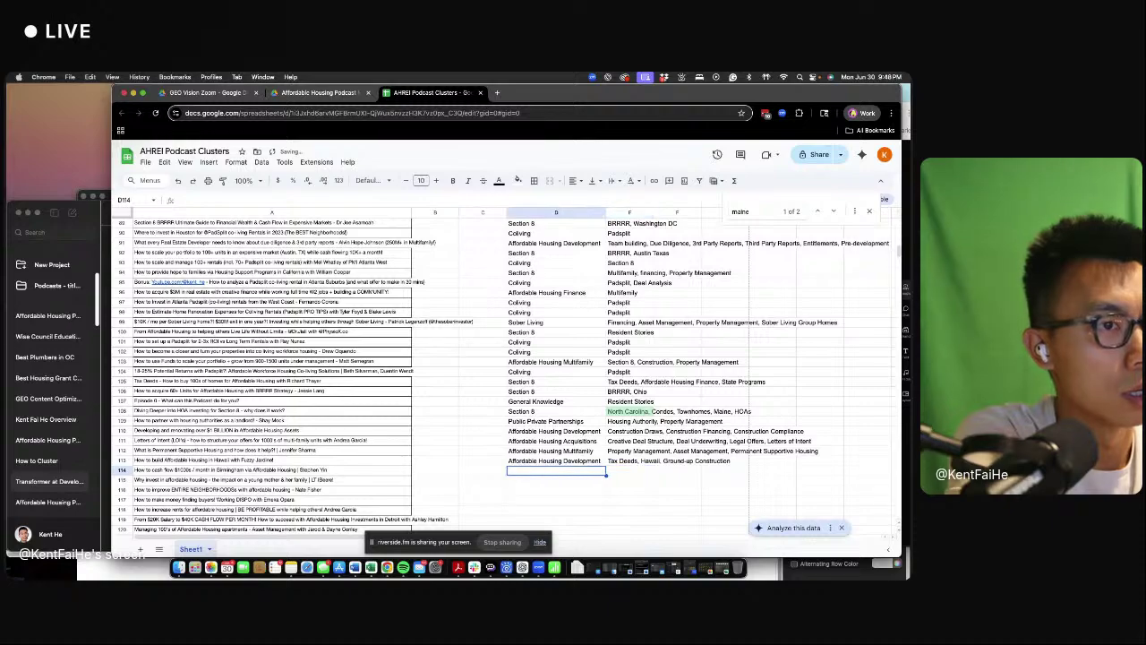
- Enter "Section 8" as the theme and "BRRRR, Alabama" as the additional tags for row 114, the Birmingham cash flow episode
type("Section 8")
key("Tab")
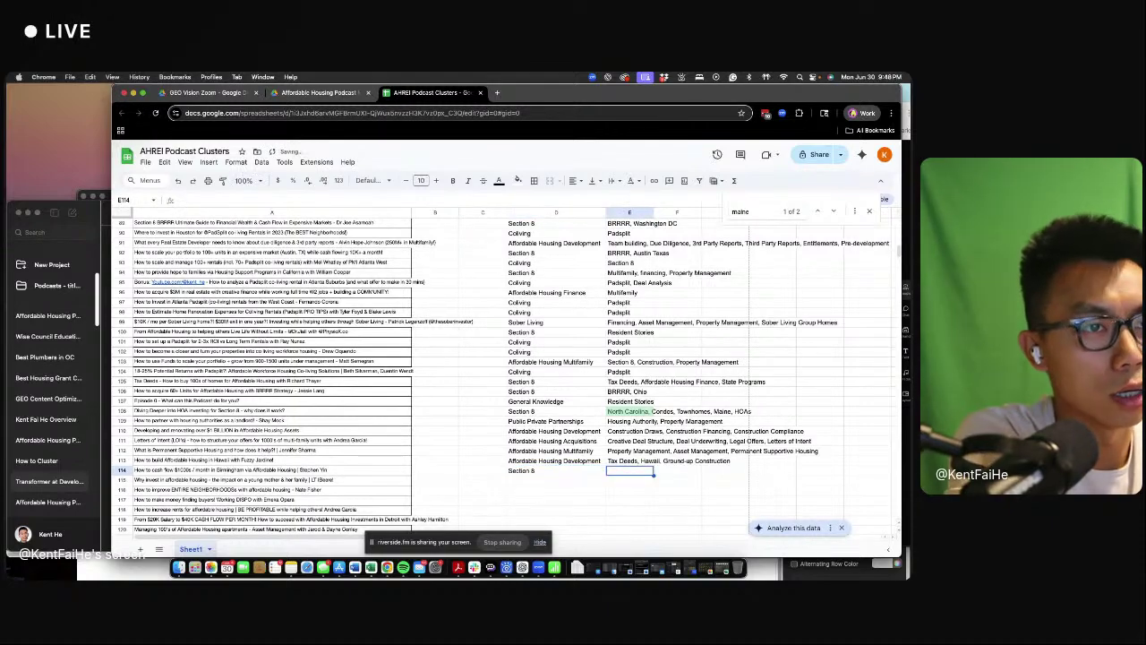
type("BRRRR")
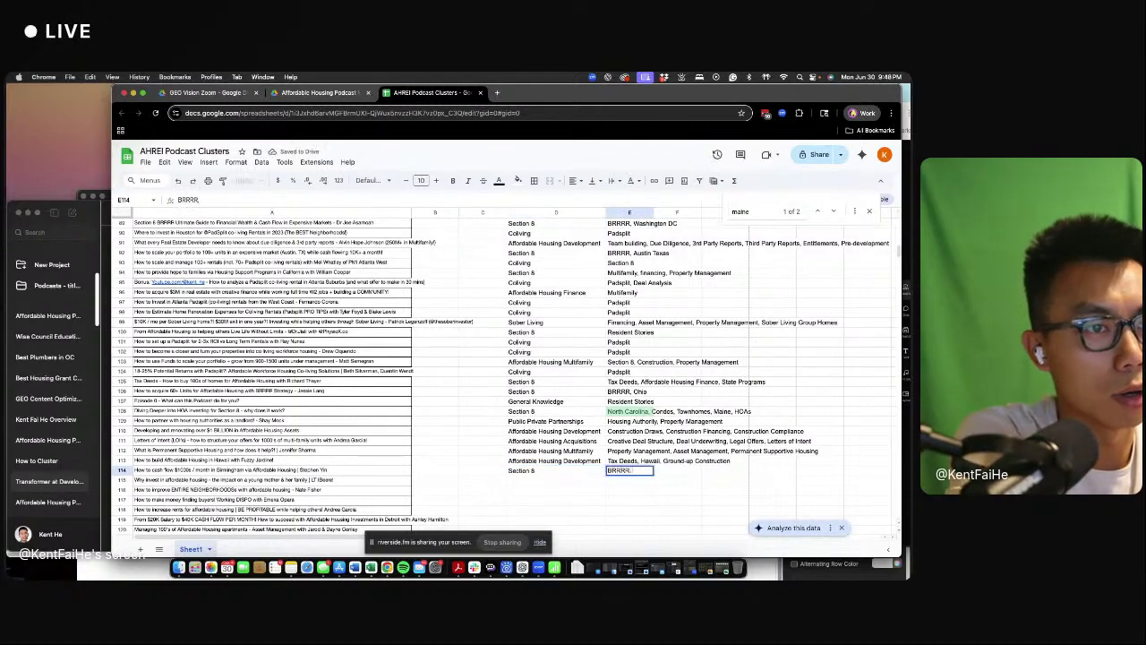
type(", Alabama")
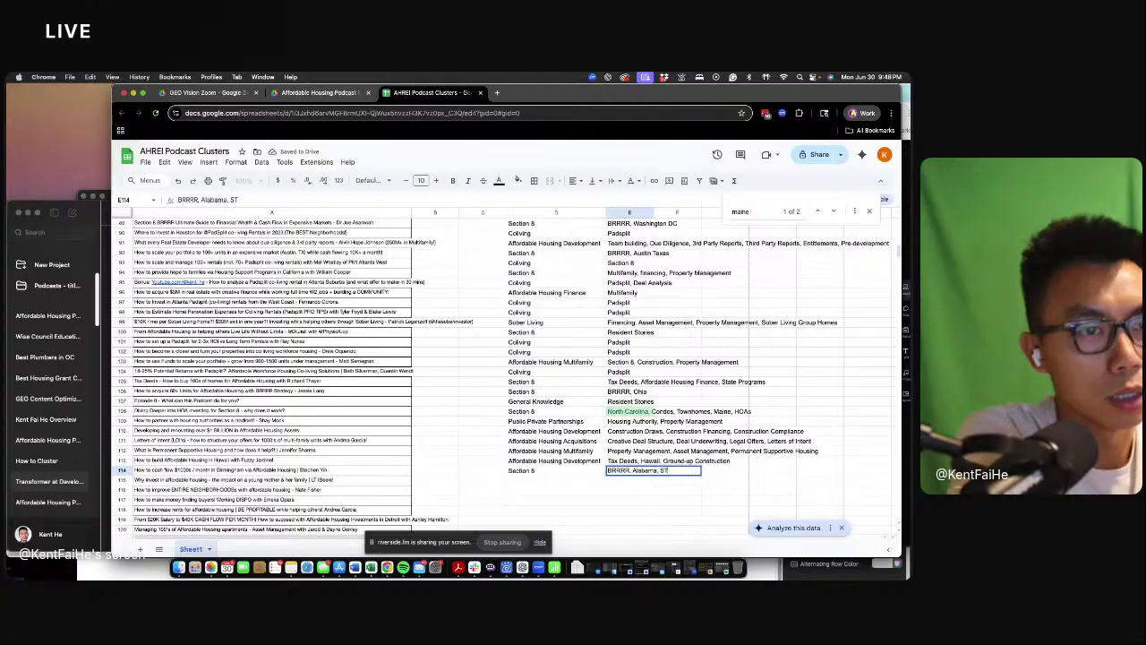
type(",")
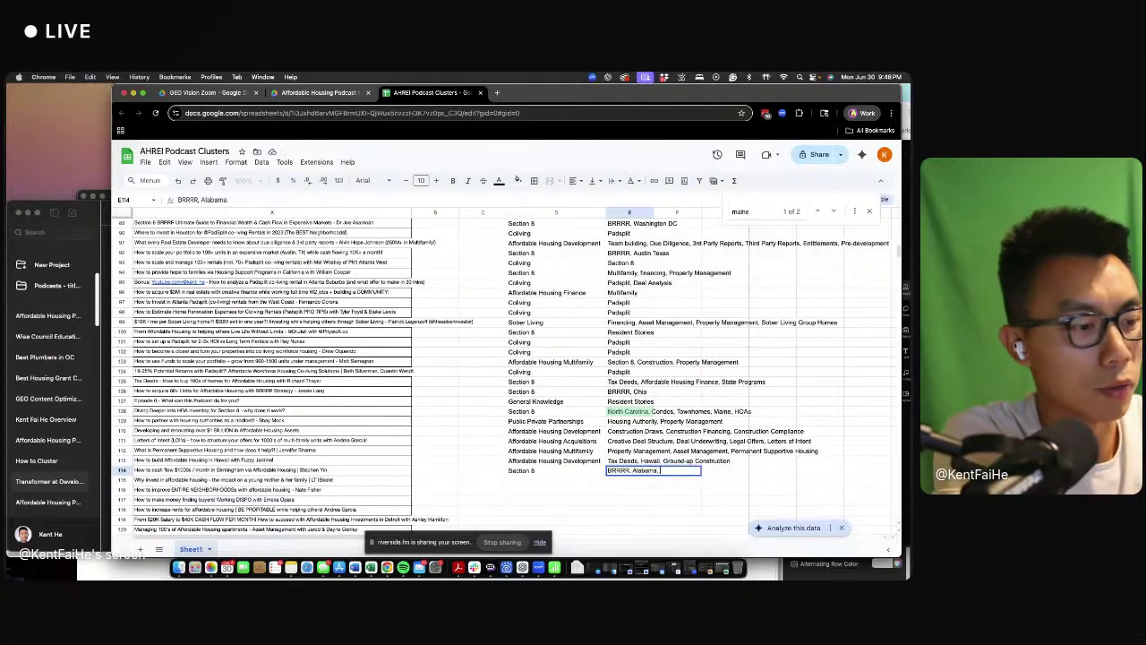
key("Return")
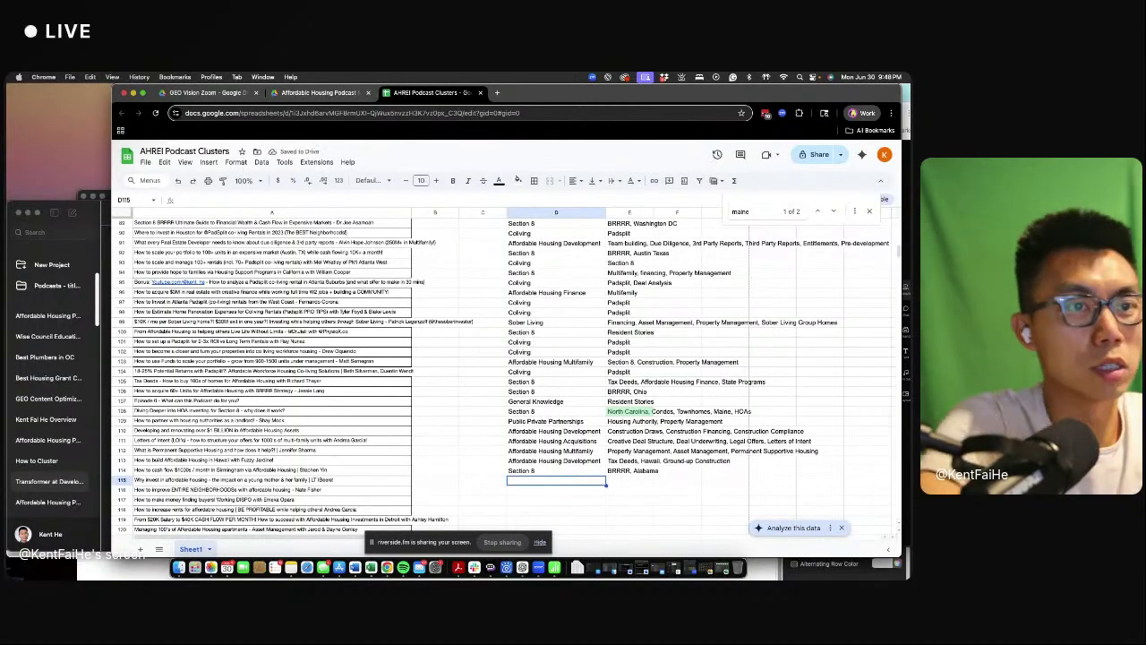
- Copy the "General Knowledge" theme and "Resident Stories" tag from row 107 to row 115, the episode on a young mother's family
left_click_drag(579, 403, 627, 402)
key("ctrl+c")
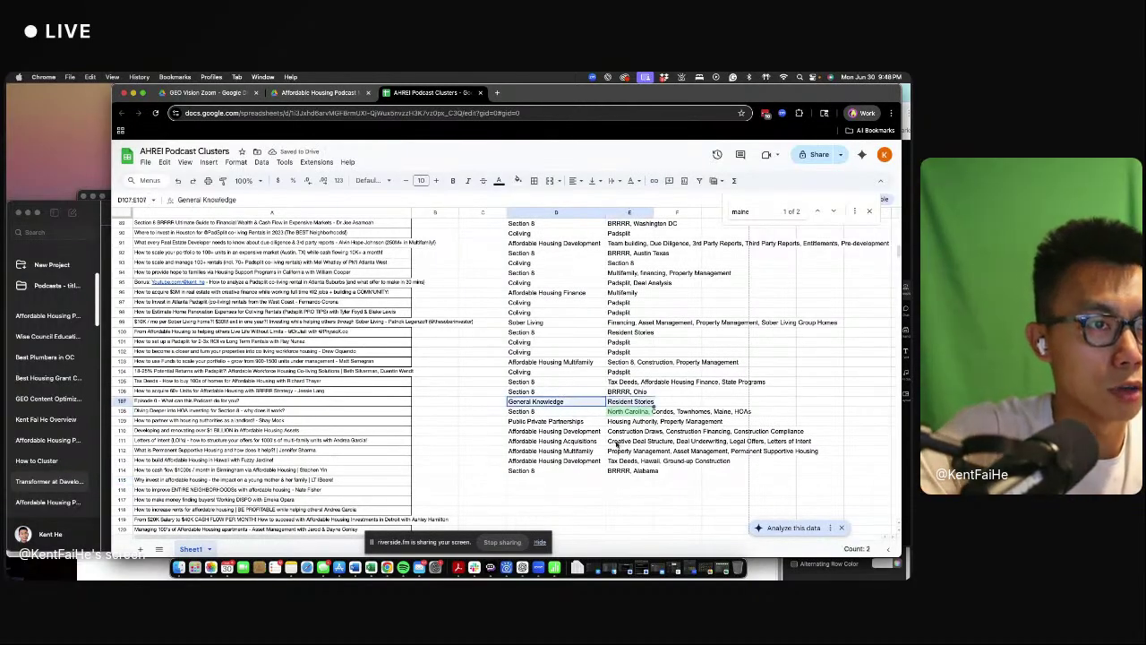
left_click(589, 480)
key("ctrl+v")
- Copy the "Affordable Housing Multifamily" theme and the additional tags from row 112 to row 116, the episode on improving entire neighborhoods
scroll(496, 466, "down", 1)
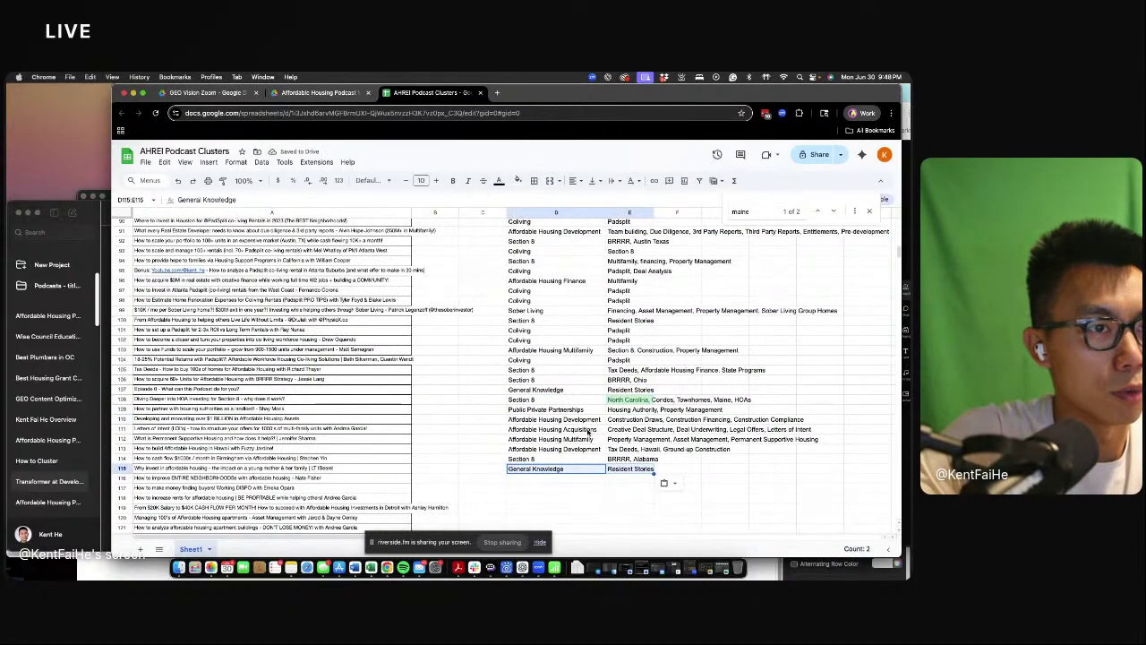
left_click(581, 440)
key("ctrl+c")
left_click(577, 479)
key("ctrl+v")
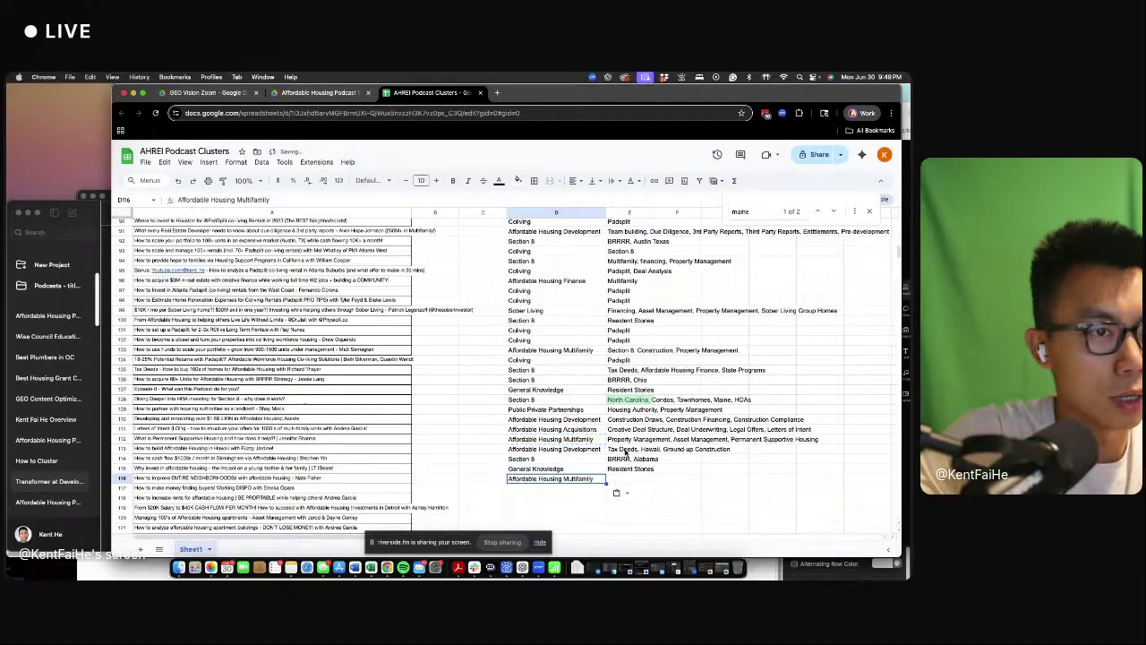
left_click(623, 428)
left_click(631, 440)
key("ctrl+c")
left_click(636, 480)
key("ctrl+v")
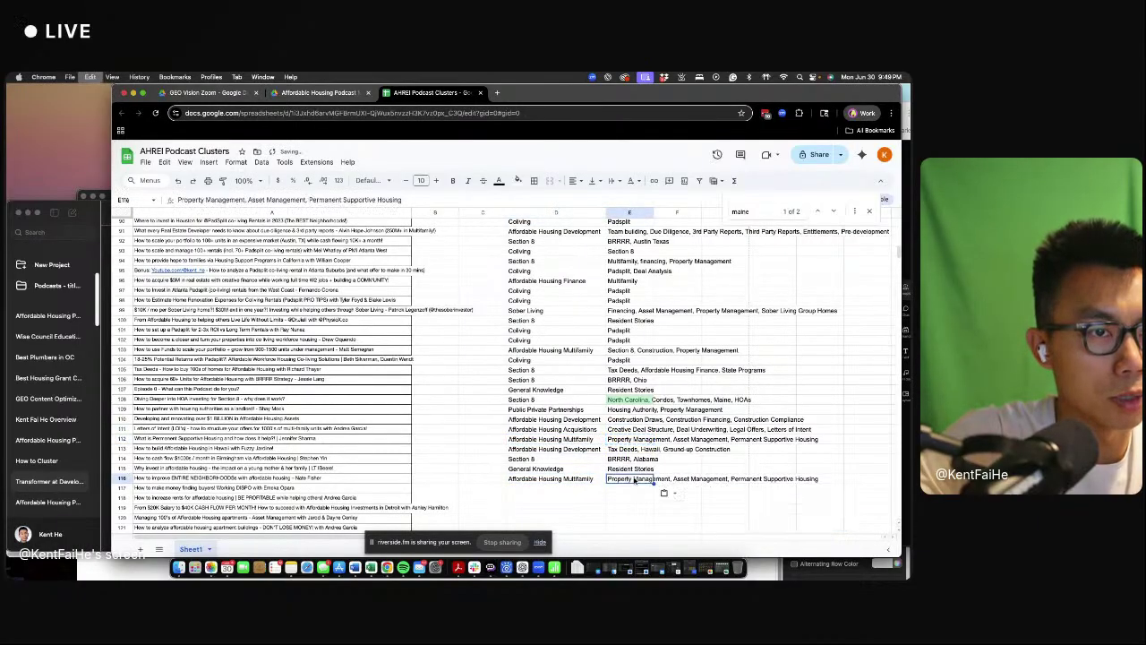
- Replace the "Permanent Supportive Housing" tag in row 116 with "Affordable Housing Financing"
left_click_drag(312, 200, 403, 201)
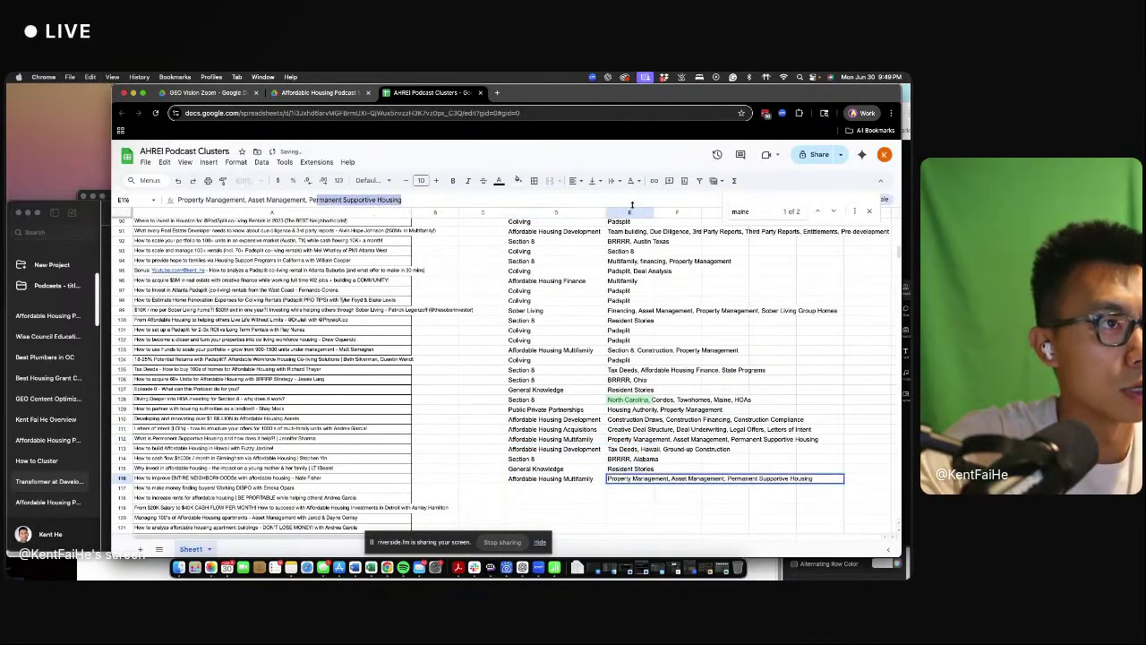
key("BackSpace")
key("BackSpace")
type("Affordab")
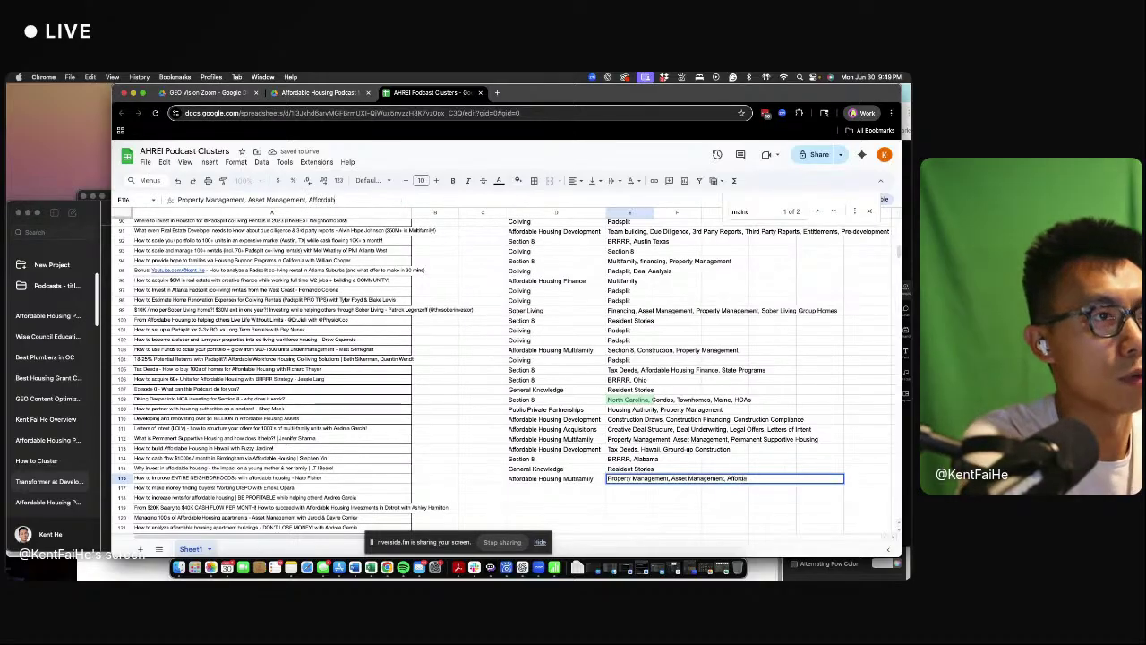
type("le Housing Financing")
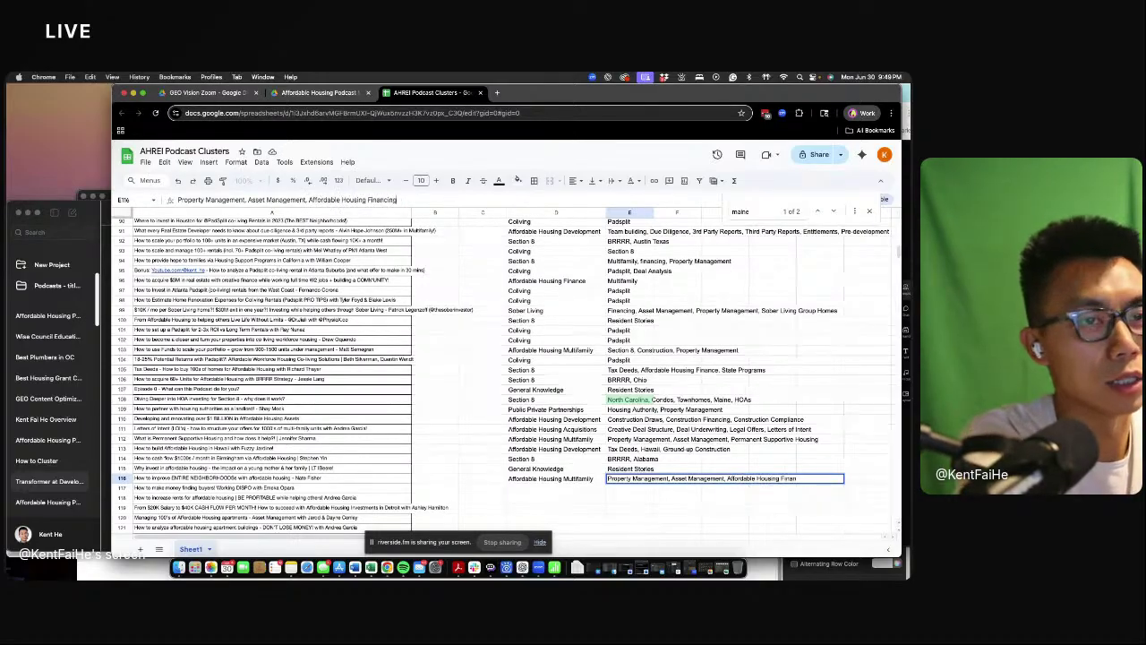
key("Return")
- Enter "General Investing Knowledge" as the cluster theme for row 117, the episode on finding buyers
key("Up")
key("Left")
key("Down")
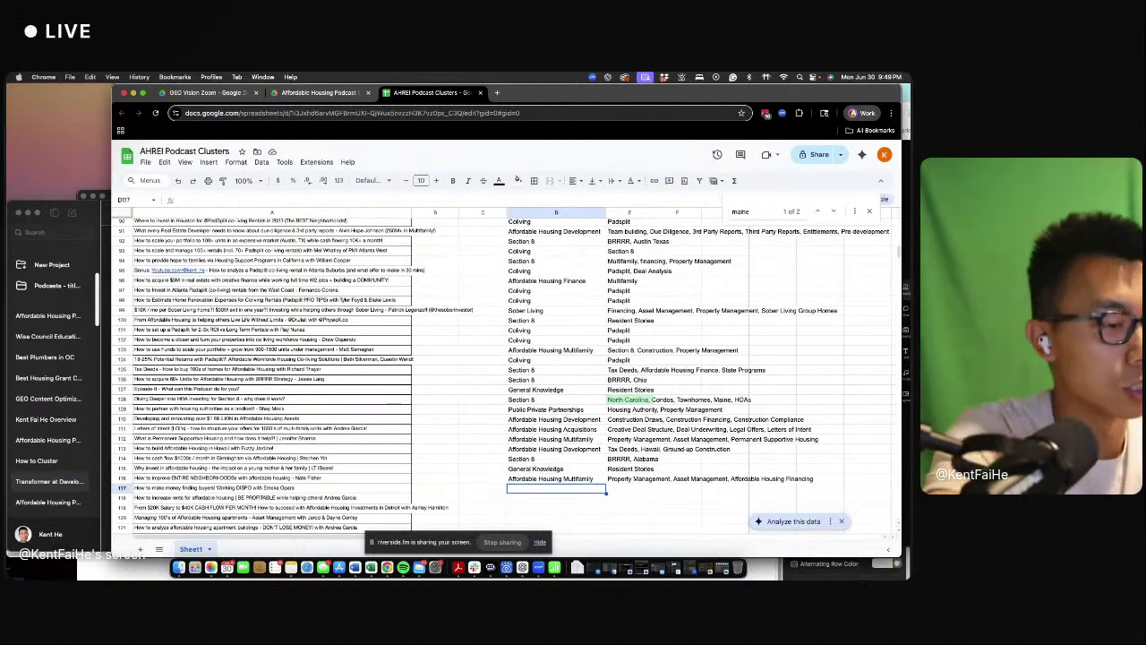
type("General")
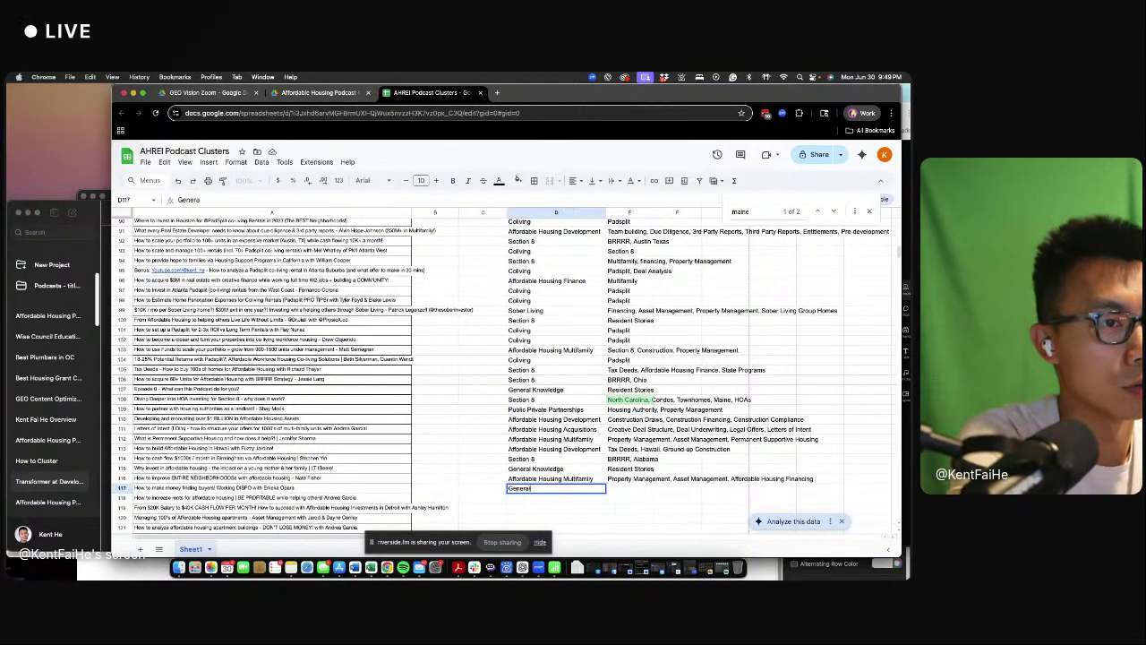
type(" Investing Knowledge")
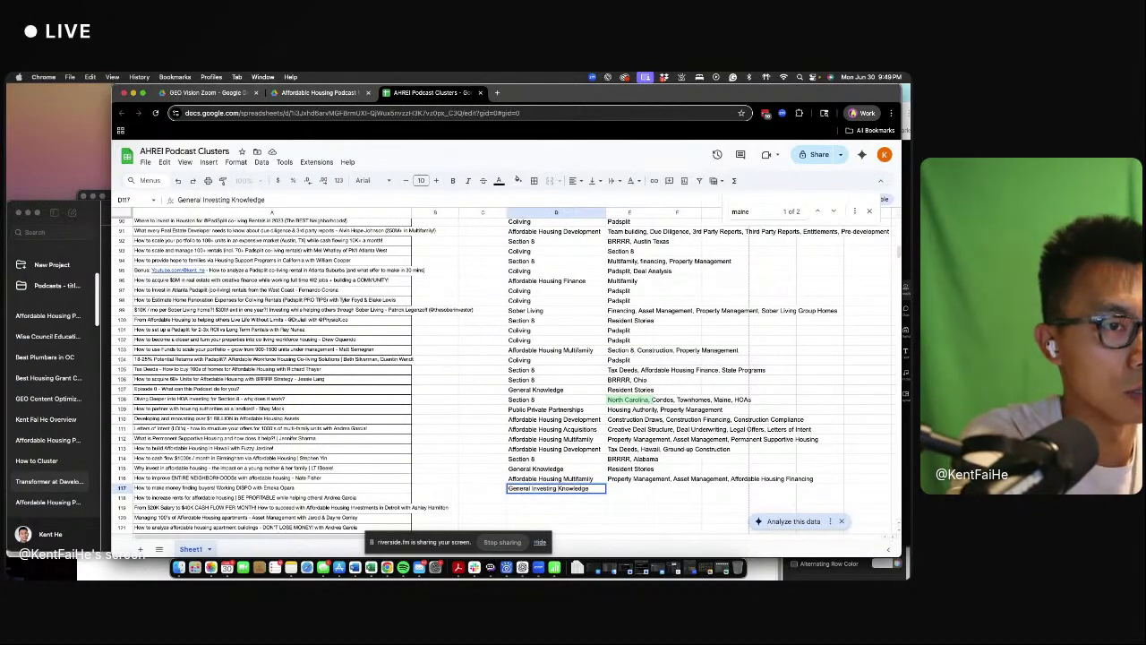
- Enter "Resident Stories, Real Estate Dispositions" as the additional tags for row 117
key("Tab")
type("REside")
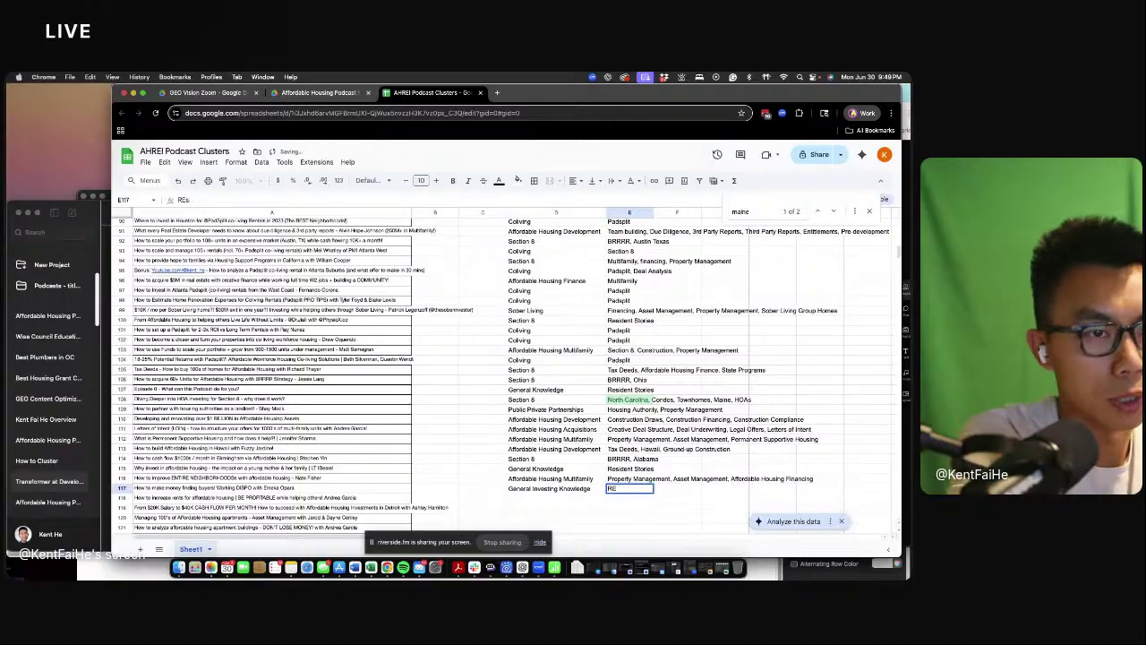
key("BackSpace")
type("esde")
key("BackSpace")
key("BackSpace")
type("ident Stories, ")
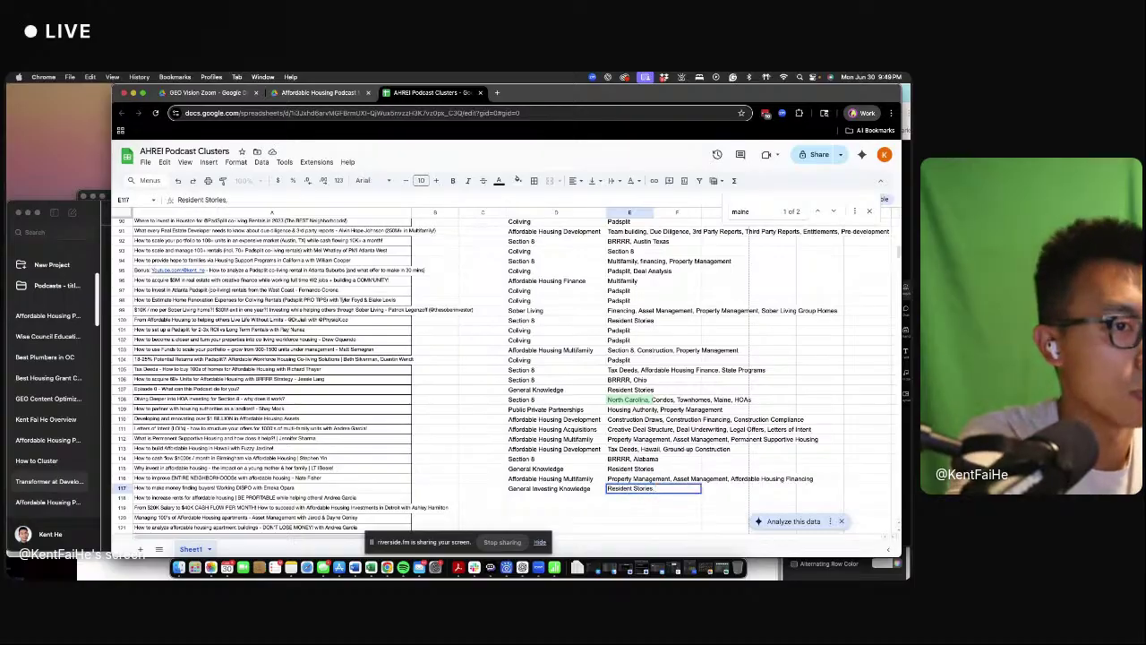
type("D")
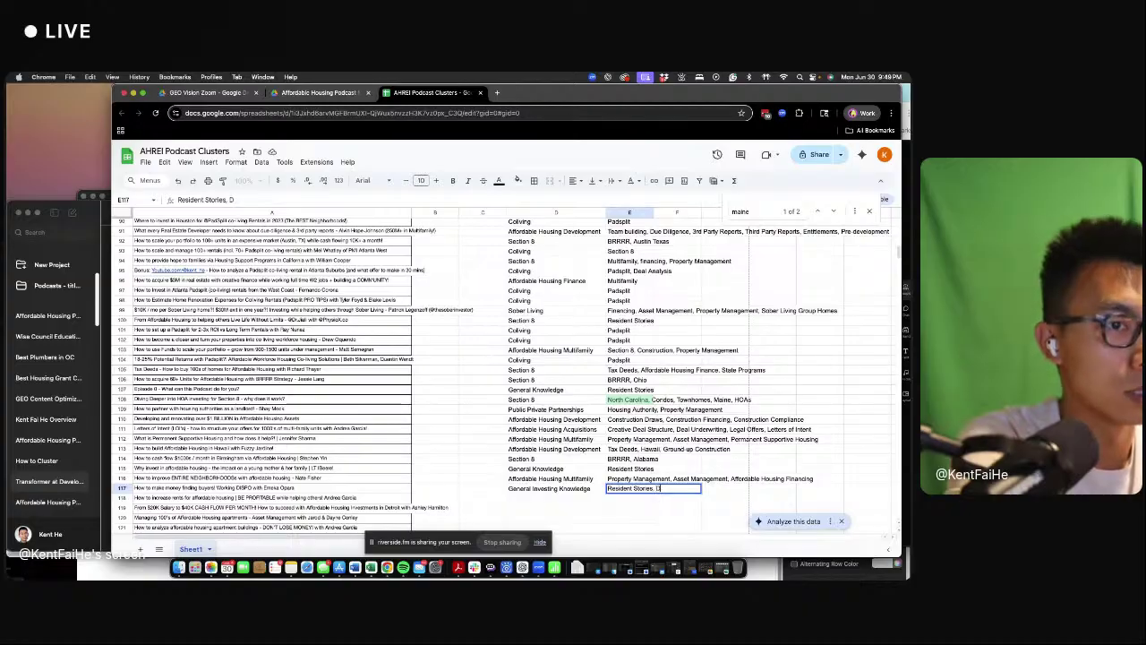
key("BackSpace")
type("Real ES")
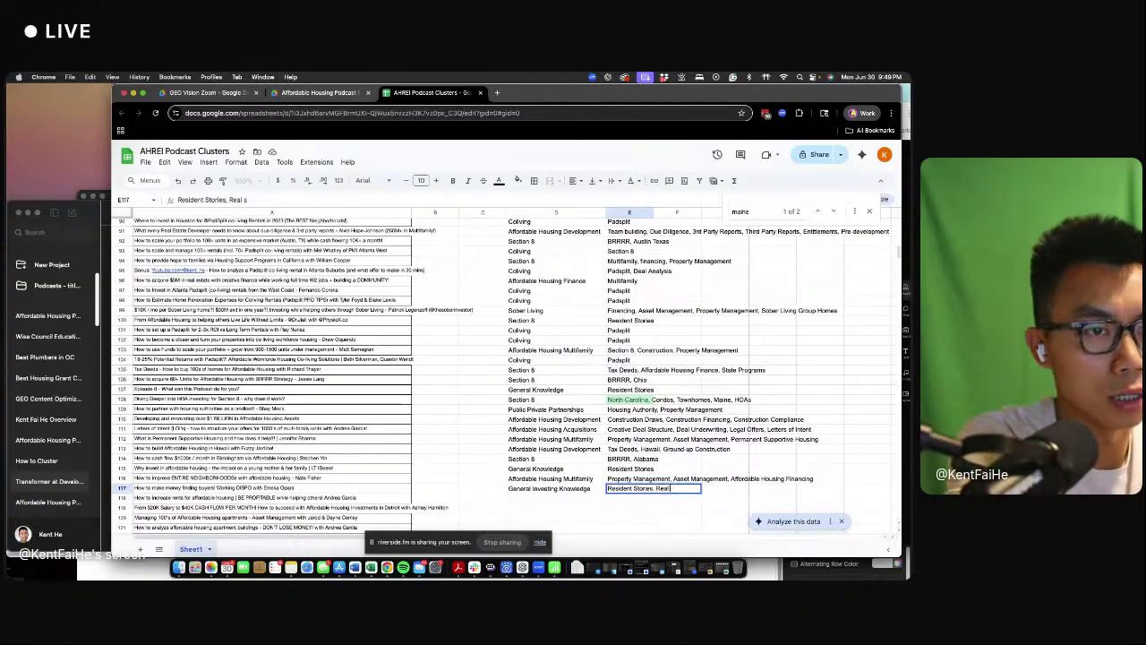
type("tate Dispo")
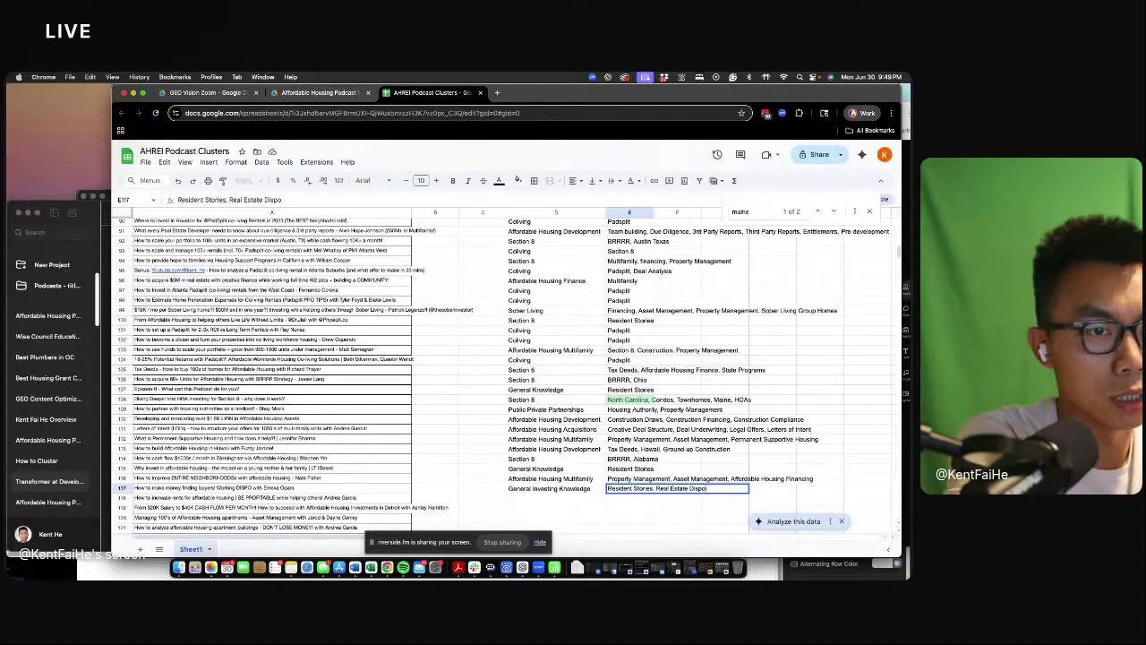
type("sitions")
key("Return")
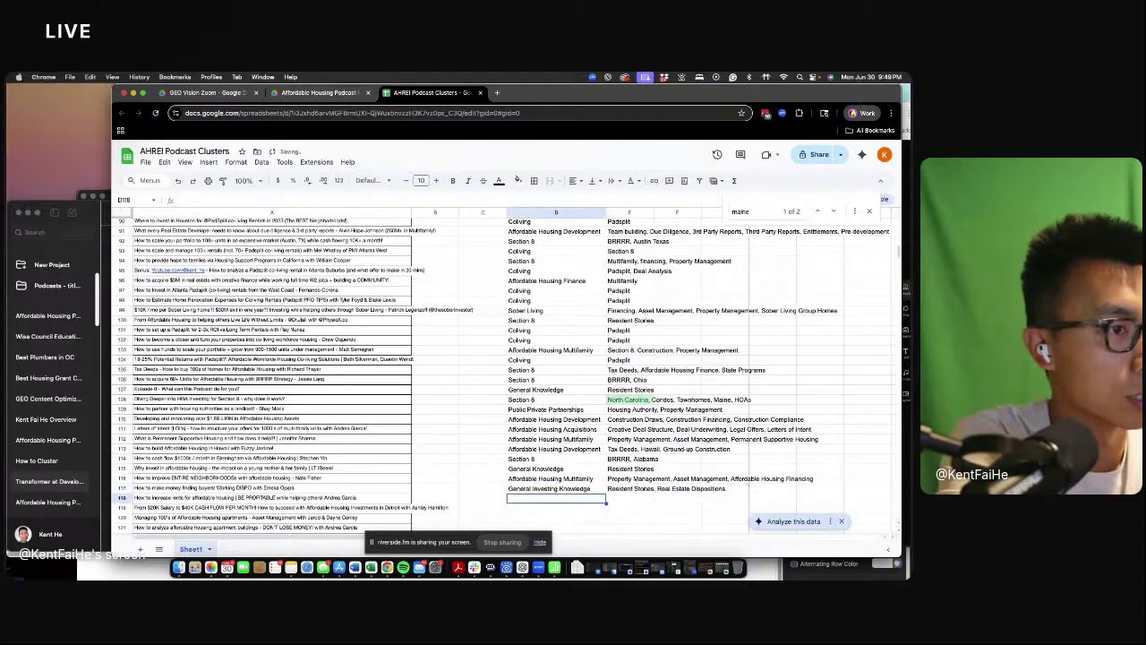
- Copy the cluster theme and additional tags from row 112 to row 118, the episode on increasing rents for affordable housing
key("Up")
key("Up")
key("Up")
key("Up")
key("Up")
key("Up")
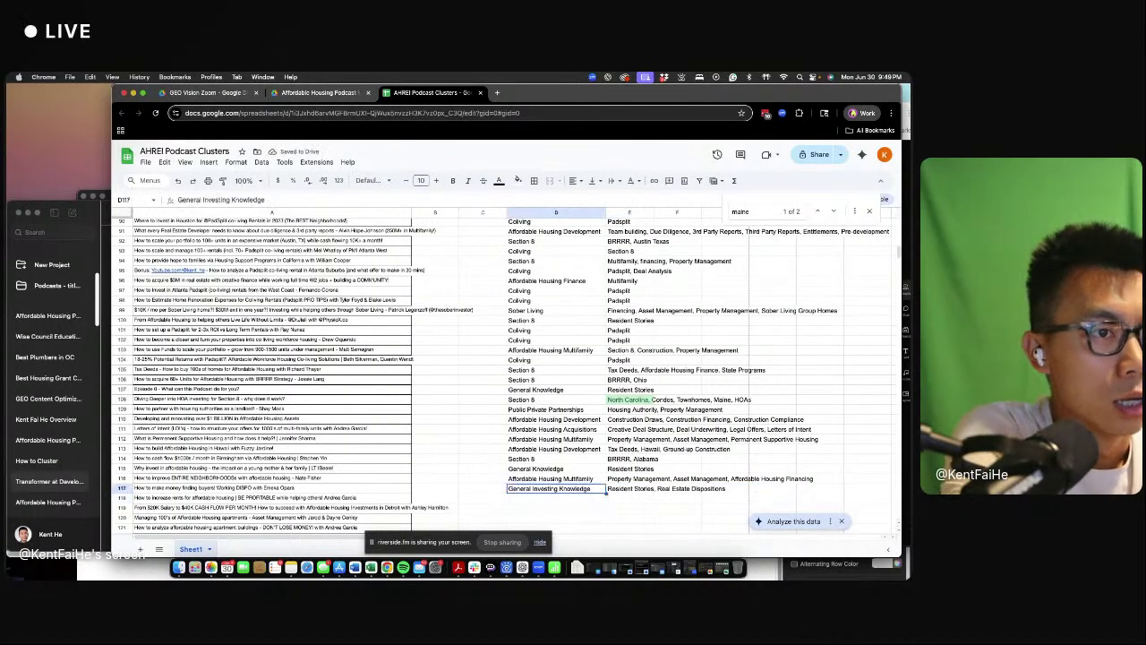
key("Right")
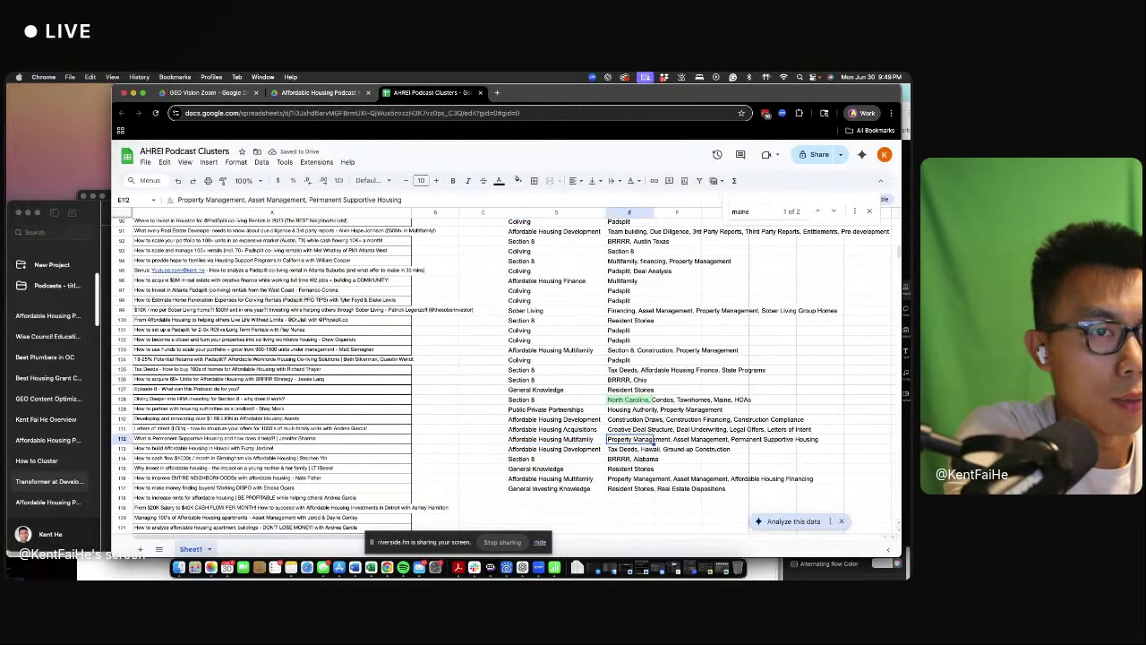
key("shift+Left")
key("ctrl+c")
key("Down")
key("Down")
key("Down")
key("Down")
key("Down")
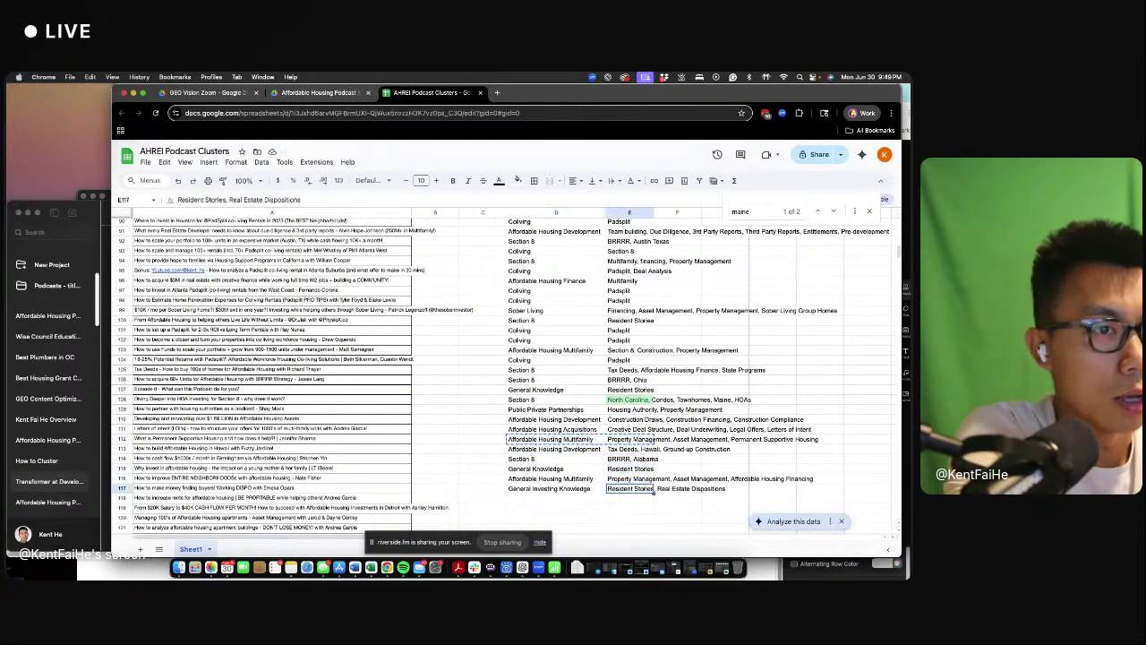
key("Down")
key("Left")
key("ctrl+v")
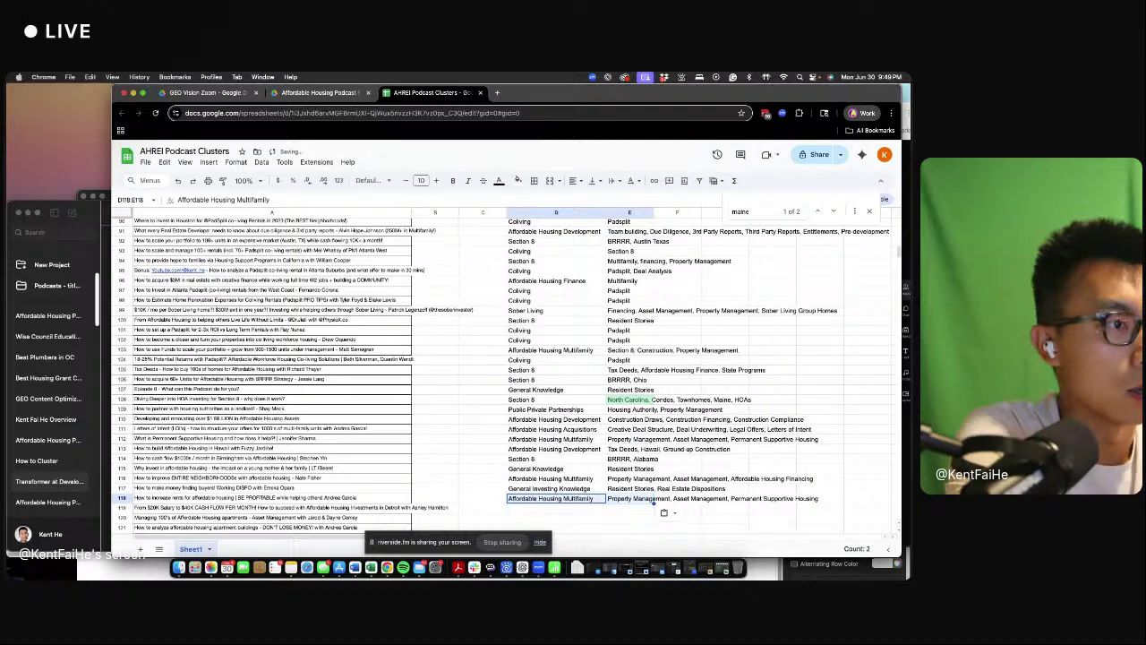
- Replace the "Permanent Supportive Housing" tag in row 118 with "Increase rents, Mark to Market, Rent Comparability Study"
key("Right")
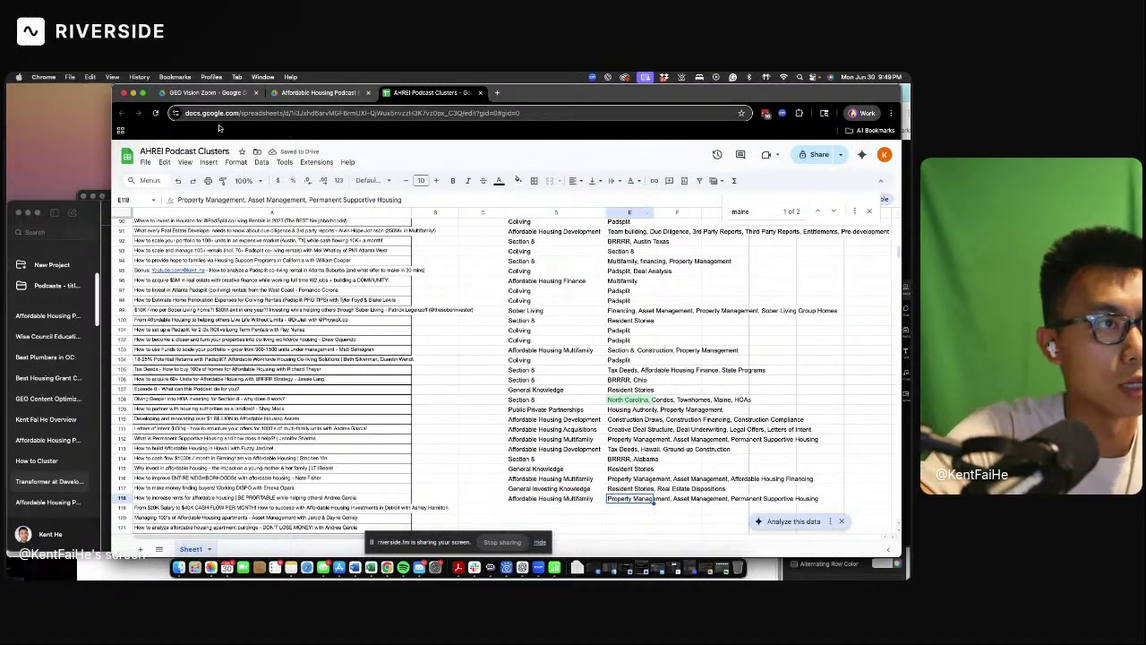
key("Return")
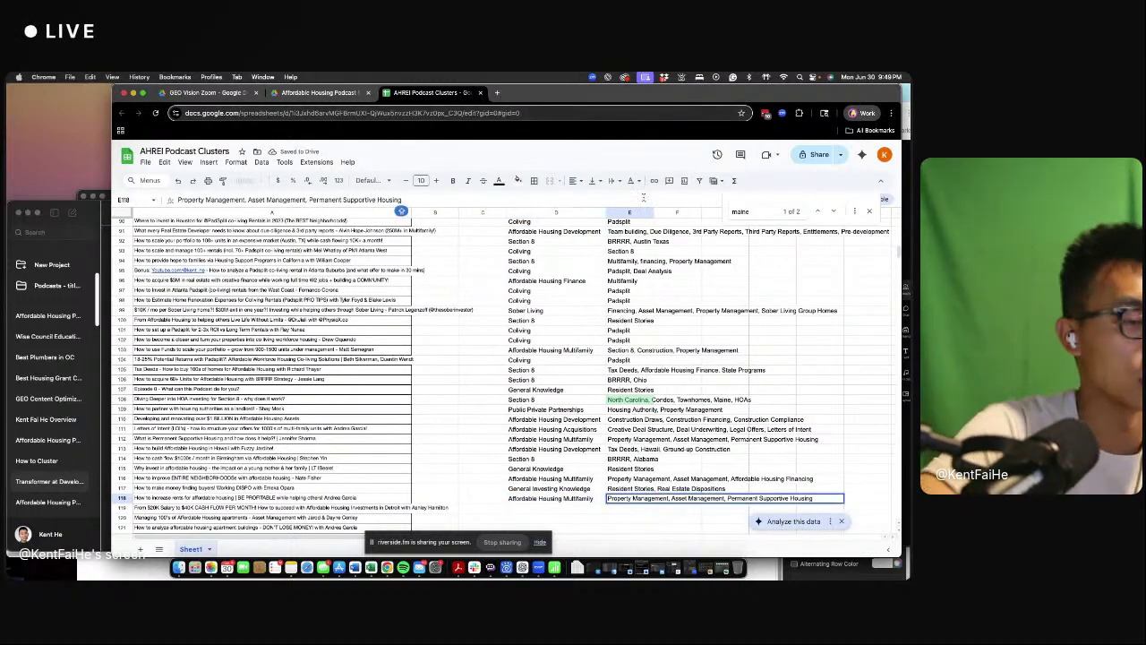
key("BackSpace")
key("BackSpace")
key("BackSpace")
key("BackSpace")
key("BackSpace")
key("BackSpace")
key("BackSpace")
key("BackSpace")
key("BackSpace")
key("BackSpace")
key("BackSpace")
key("BackSpace")
key("BackSpace")
key("BackSpace")
key("BackSpace")
key("BackSpace")
key("BackSpace")
key("BackSpace")
key("BackSpace")
key("BackSpace")
key("BackSpace")
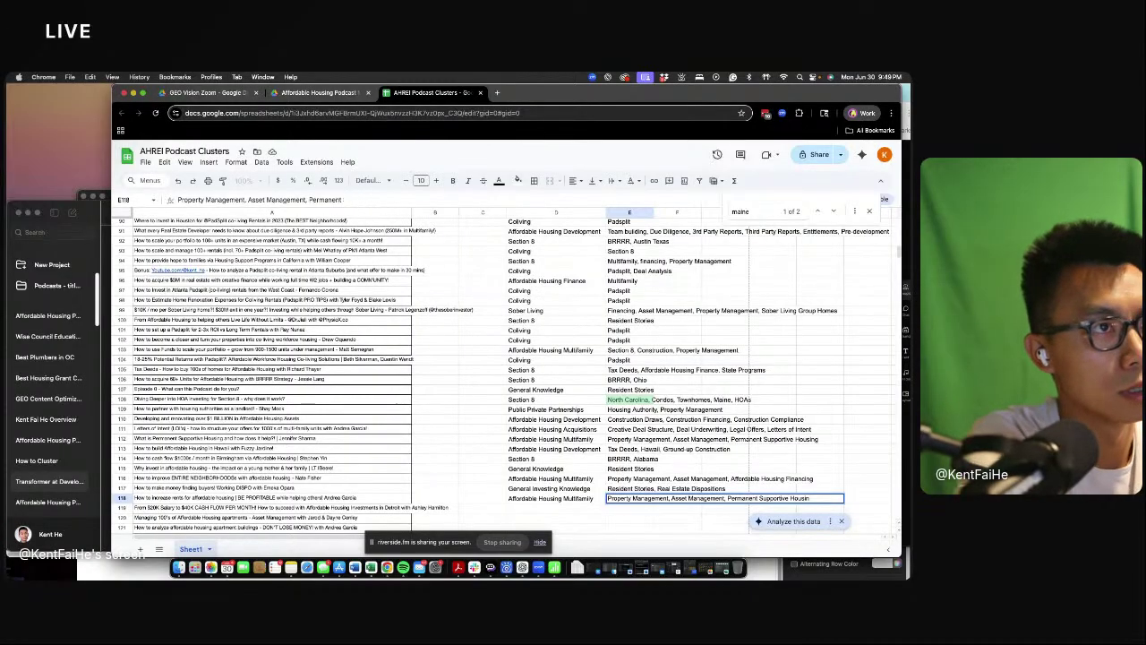
type("INCREAE")
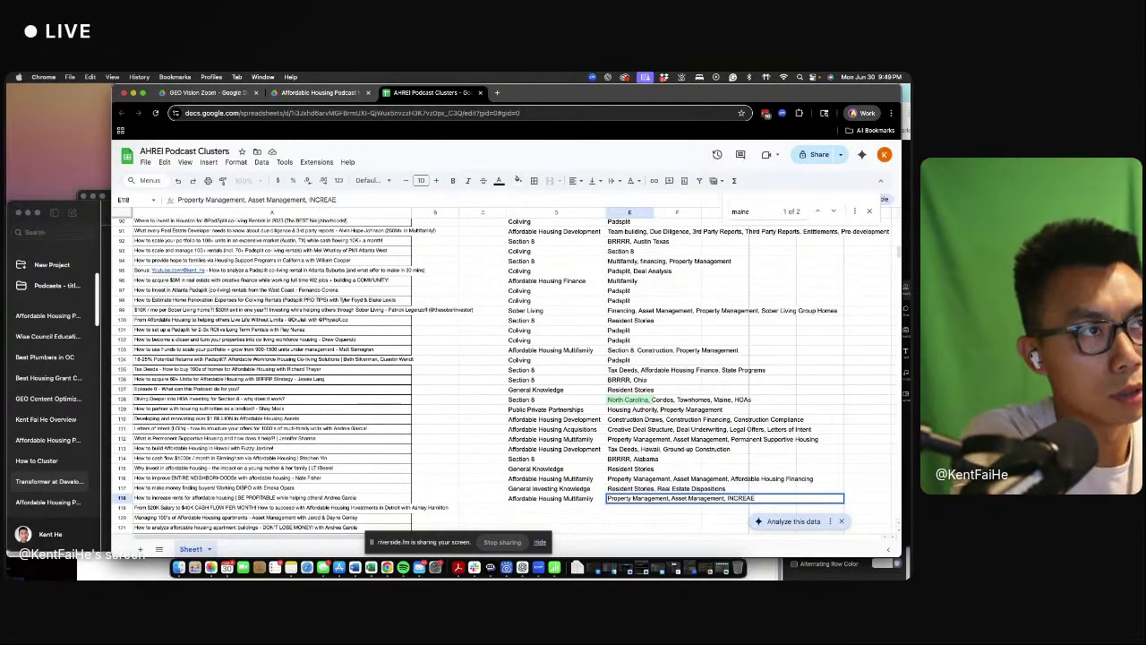
type("crease rents, Mar")
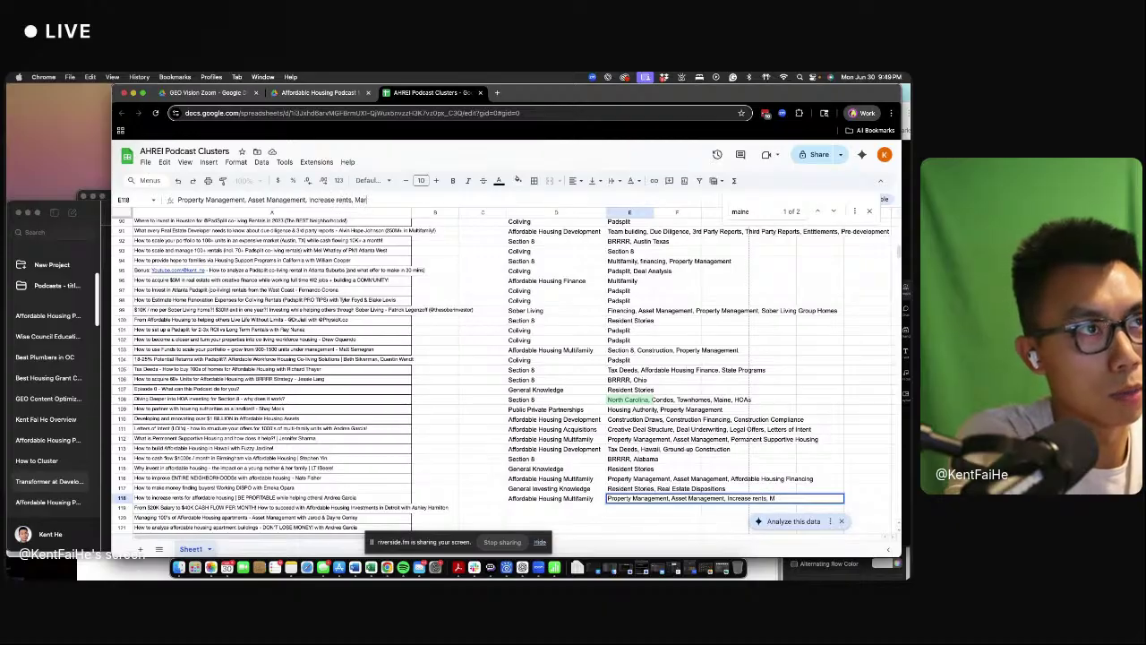
type("k to")
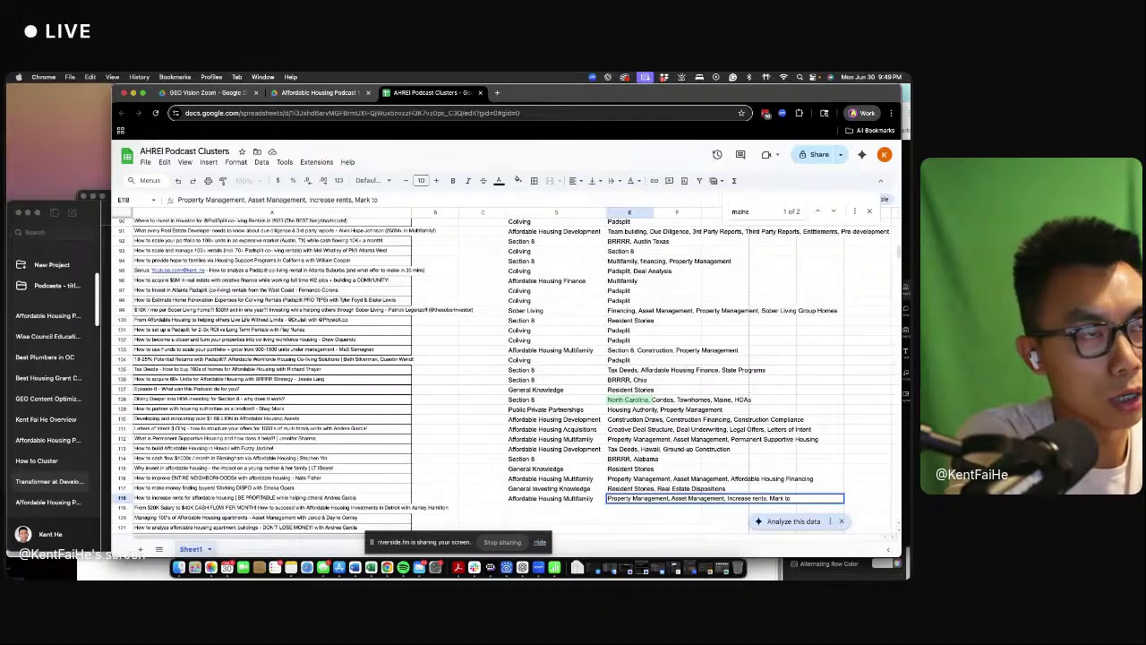
type("Market")
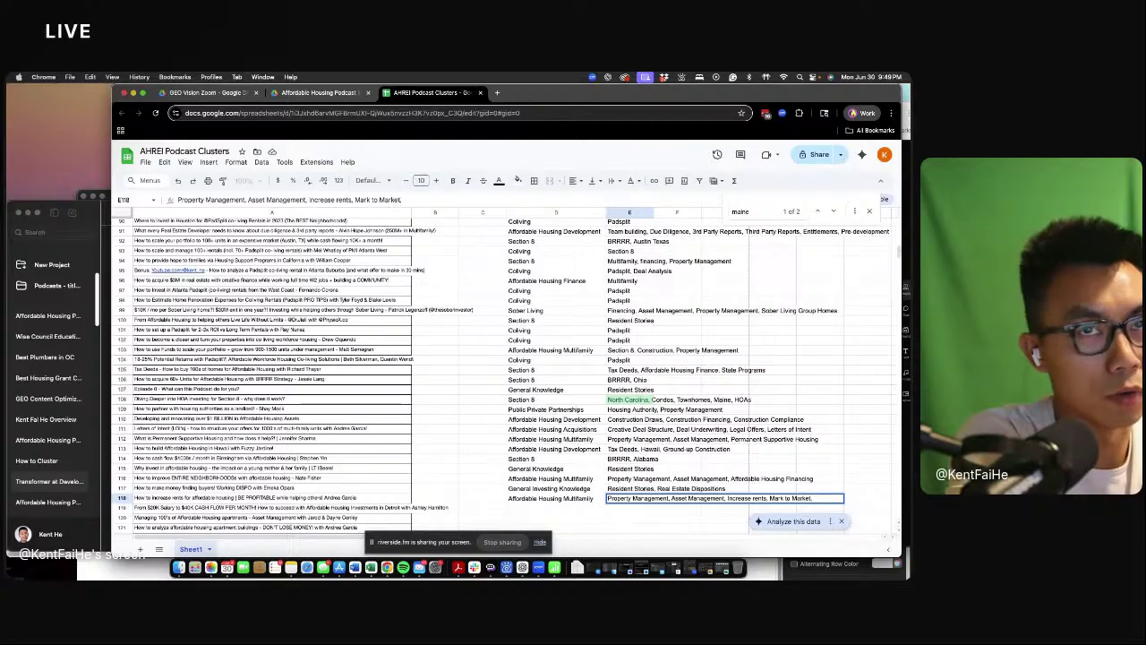
type(", Rental")
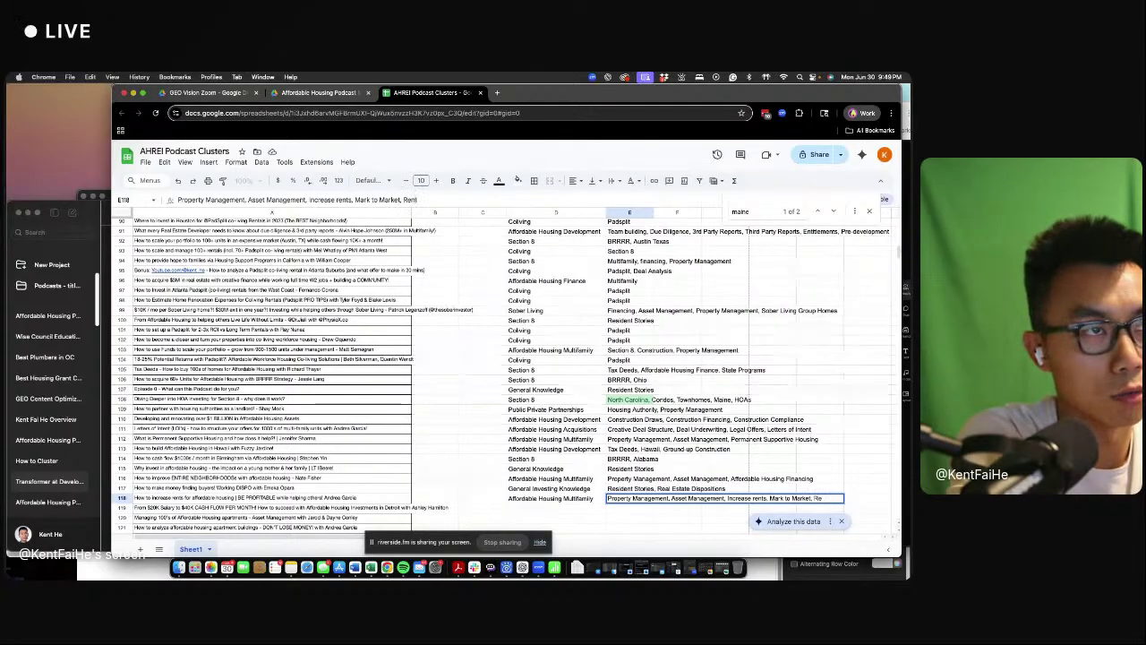
type("omparability Study")
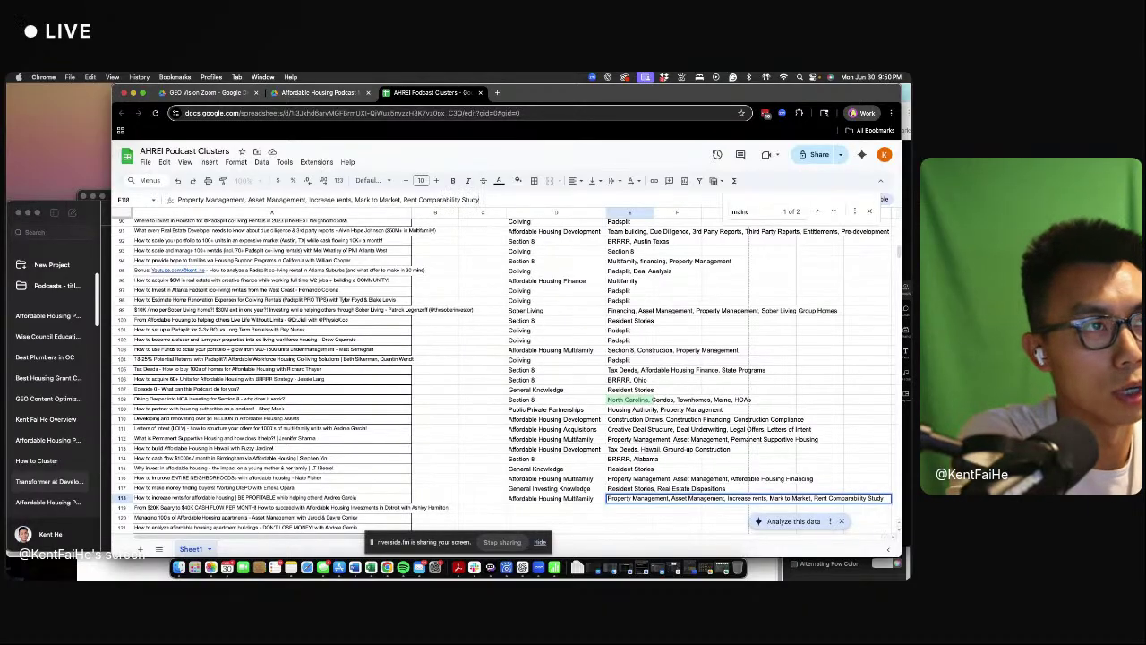
key("Return")
- Categorize row 119, the Detroit investing episode, with the cluster theme "Section 8" and additional tags "BRRRR, Detroit"
key("Down")
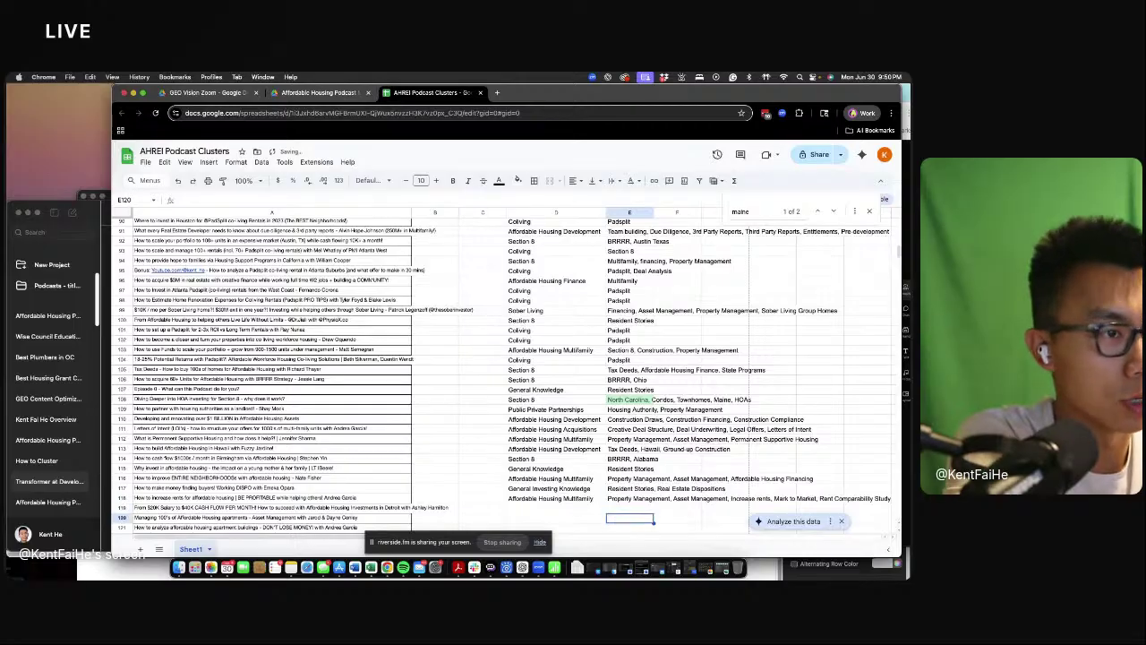
key("Up")
key("Left")
type("S")
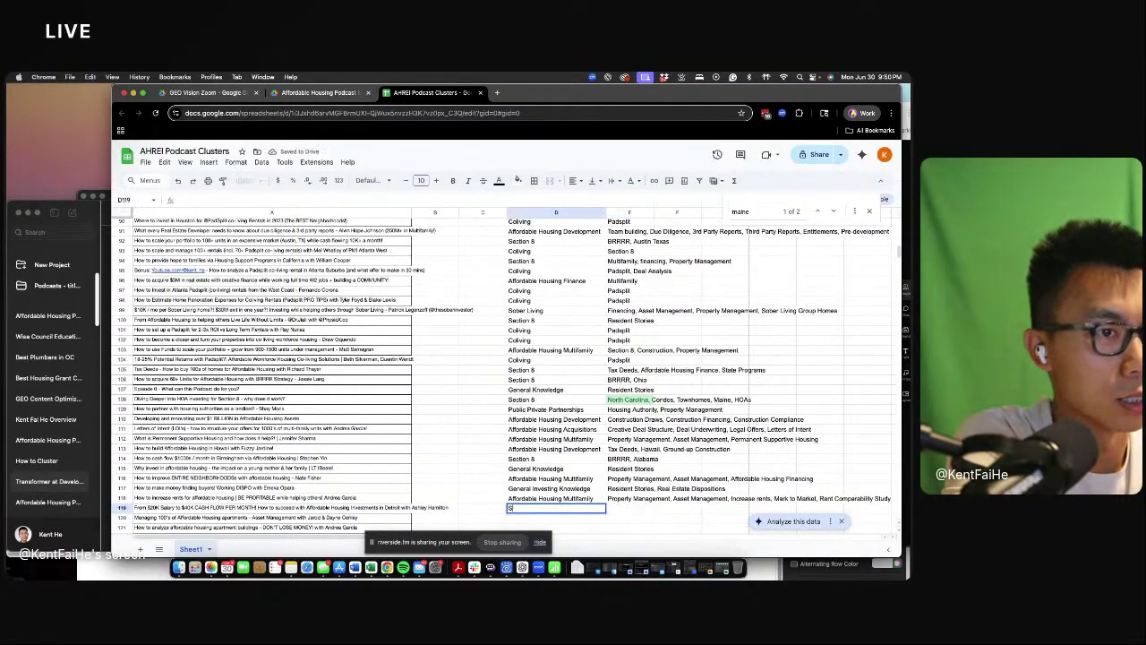
type("e")
type("BR")
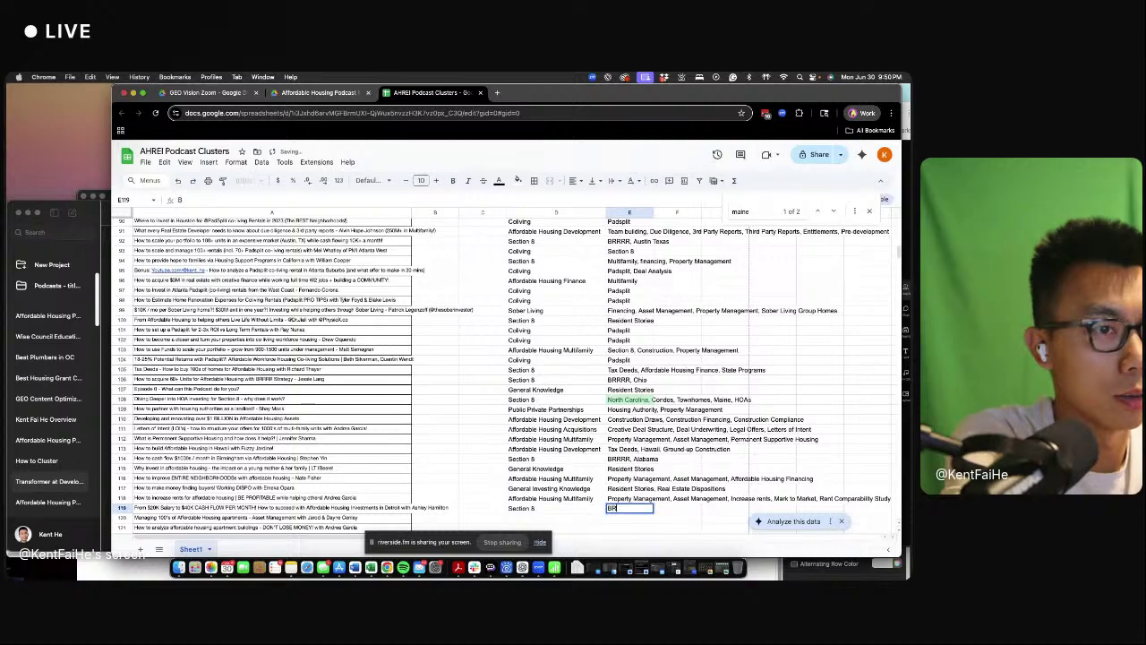
type("RRR, Detroit")
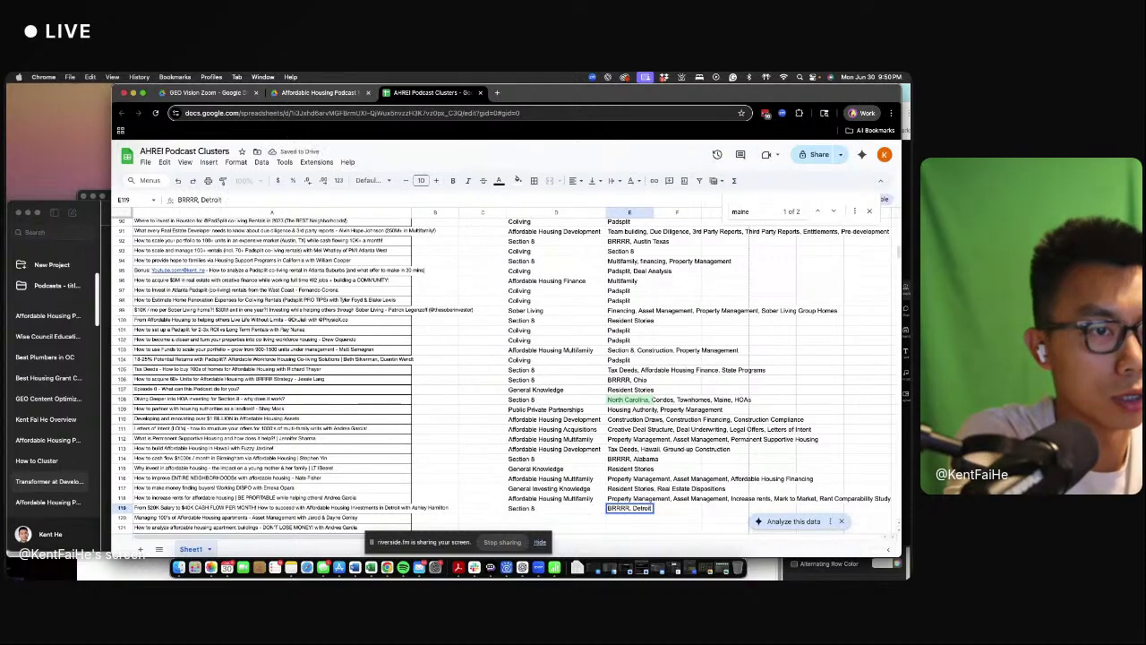
key("Return")
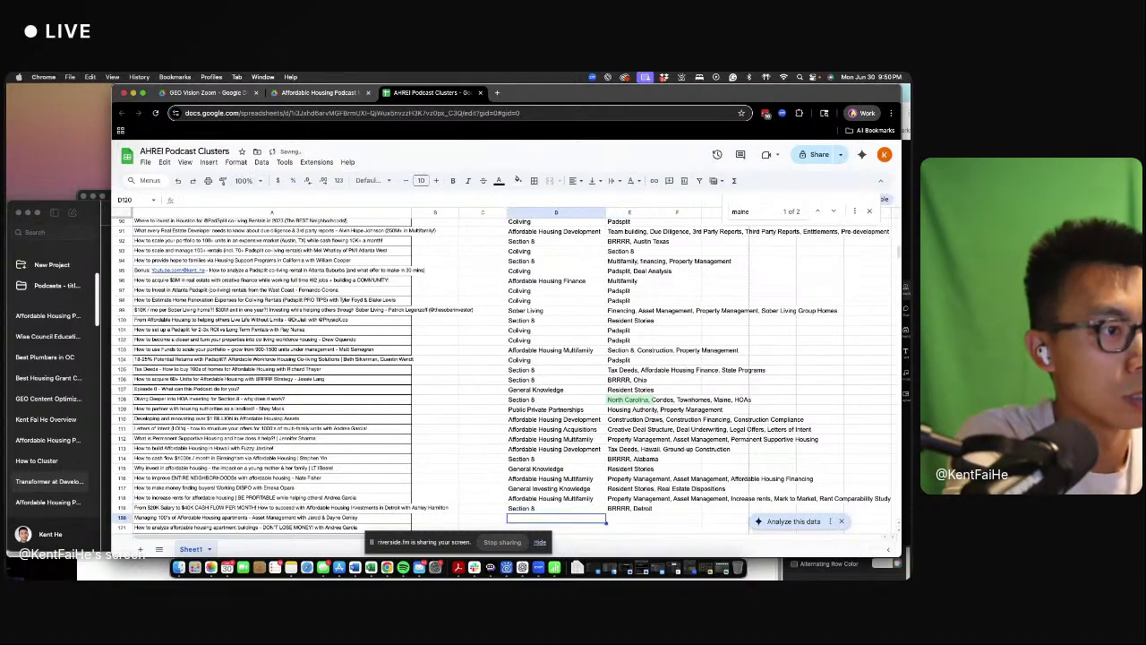
- Copy the cluster theme and additional tags from row 116 to row 120, the episode on managing affordable housing apartments
key("Up")
key("Up")
key("Up")
key("Up")
key("shift+Right")
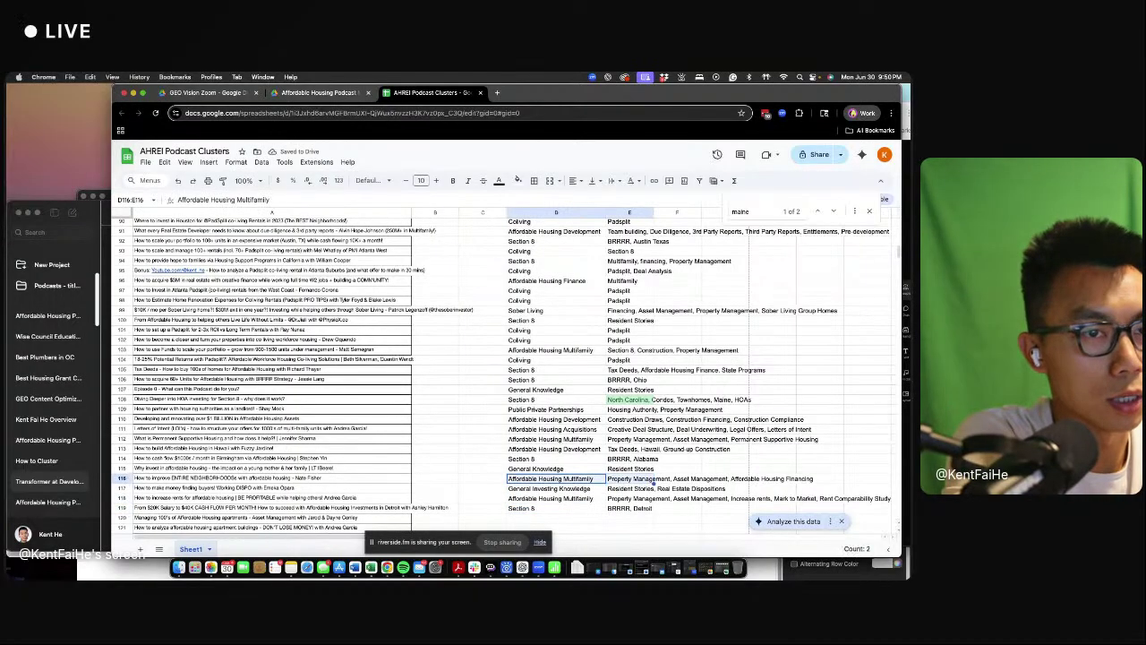
key("ctrl+c")
key("Down")
key("Down")
key("Down")
key("Down")
key("ctrl+v")
key("Down")
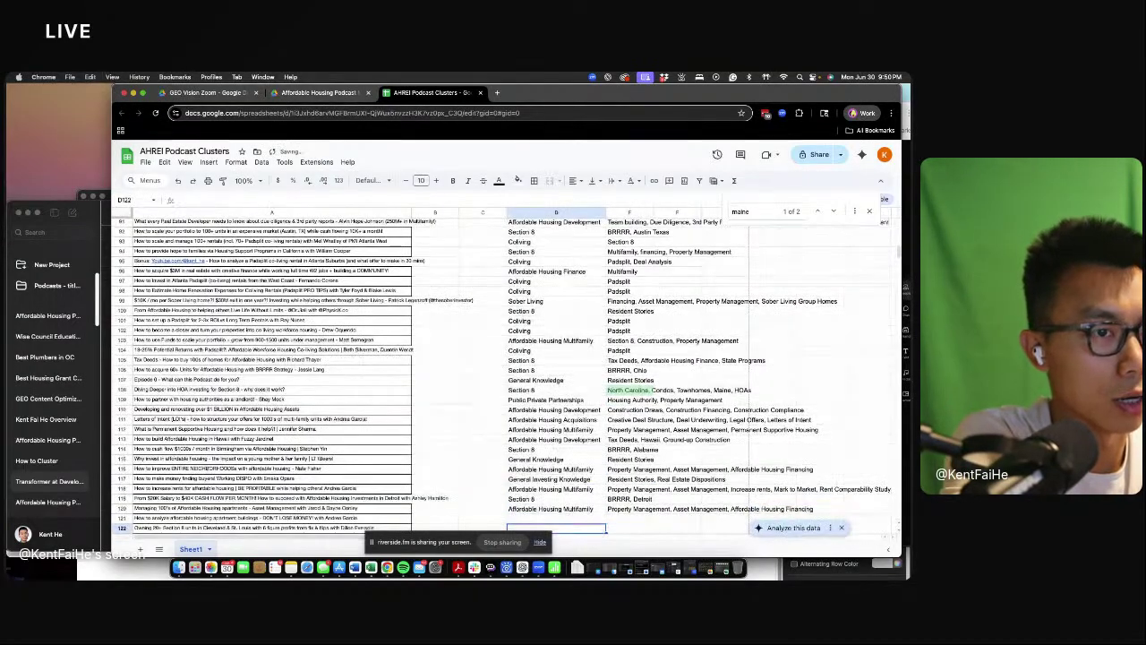
- Append "Multifamily Rehab" to the additional tags in row 120
key("Up")
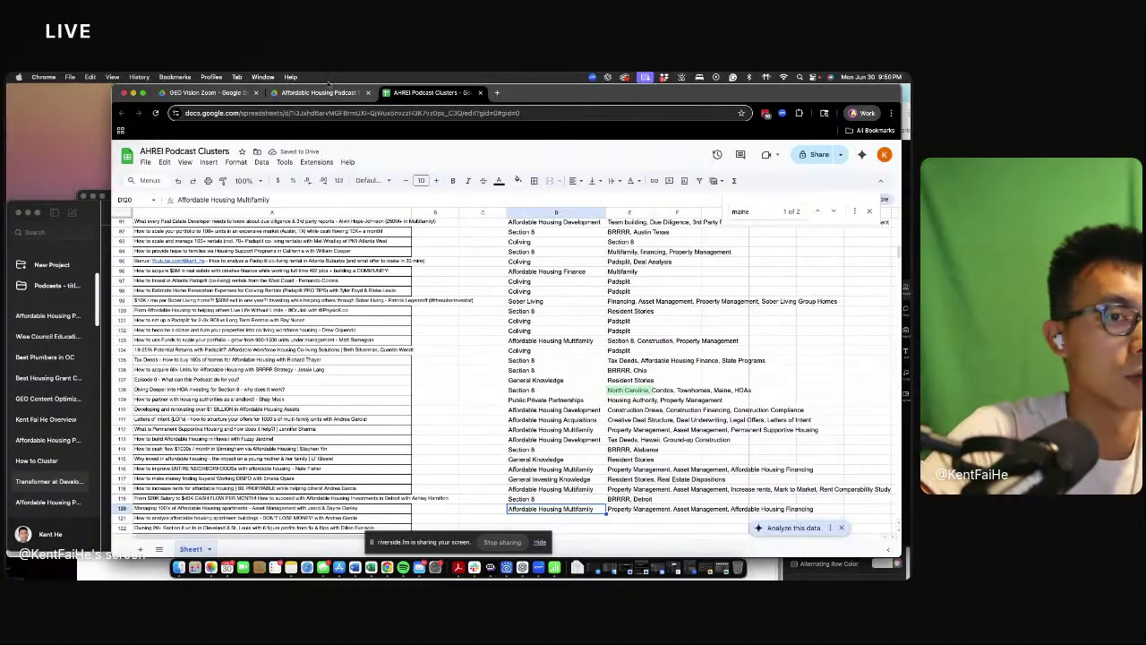
key("Right")
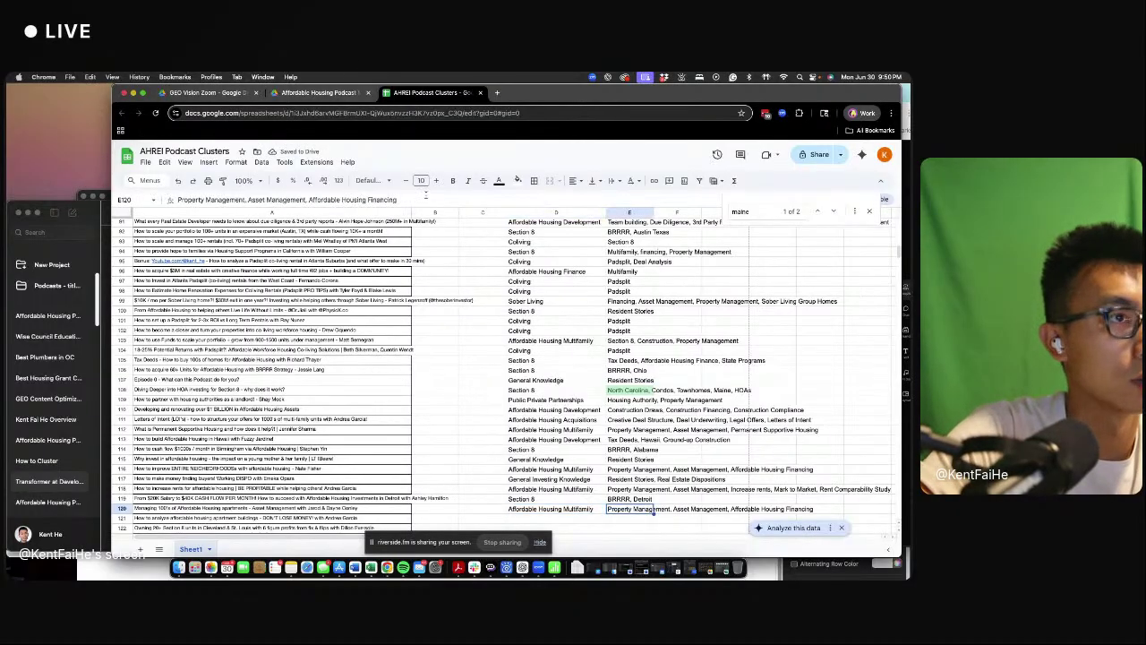
key("Return")
type(", <m")
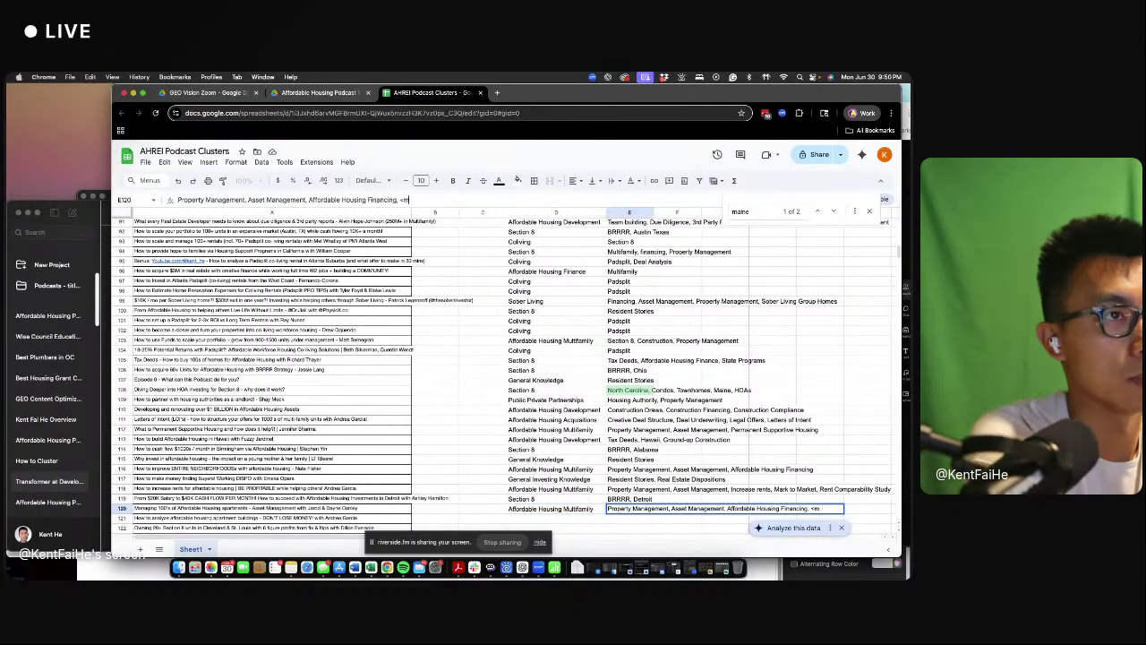
key("BackSpace")
key("BackSpace")
type("Multifamily")
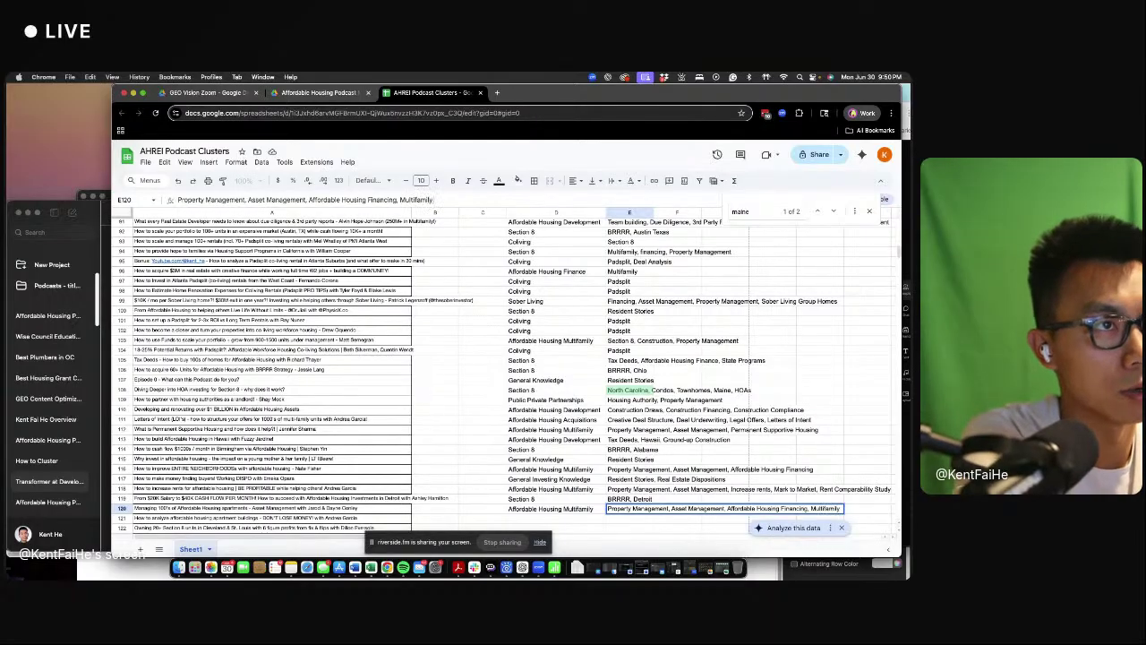
type(" Rehab")
key("Return")
- Look through the remaining uncategorized episodes down to the end of the list
key("Down")
key("Down")
key("Down")
key("Down")
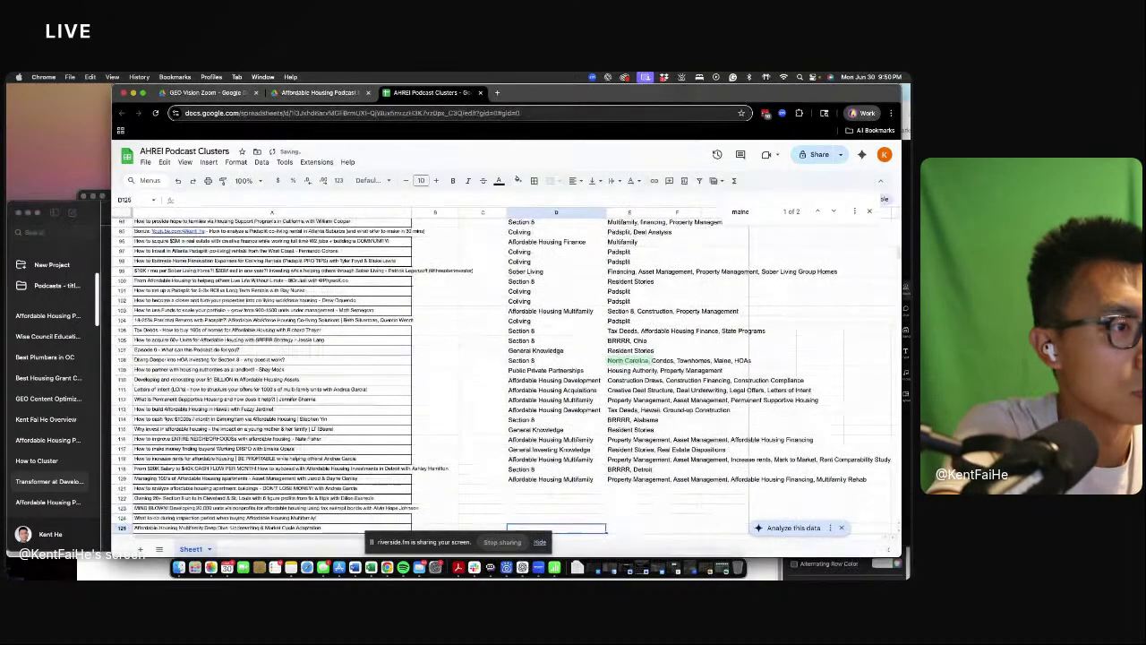
key("Down")
key("Down")
key("Down")
key("Down")
key("Down")
key("Down")
key("Down")
key("Down")
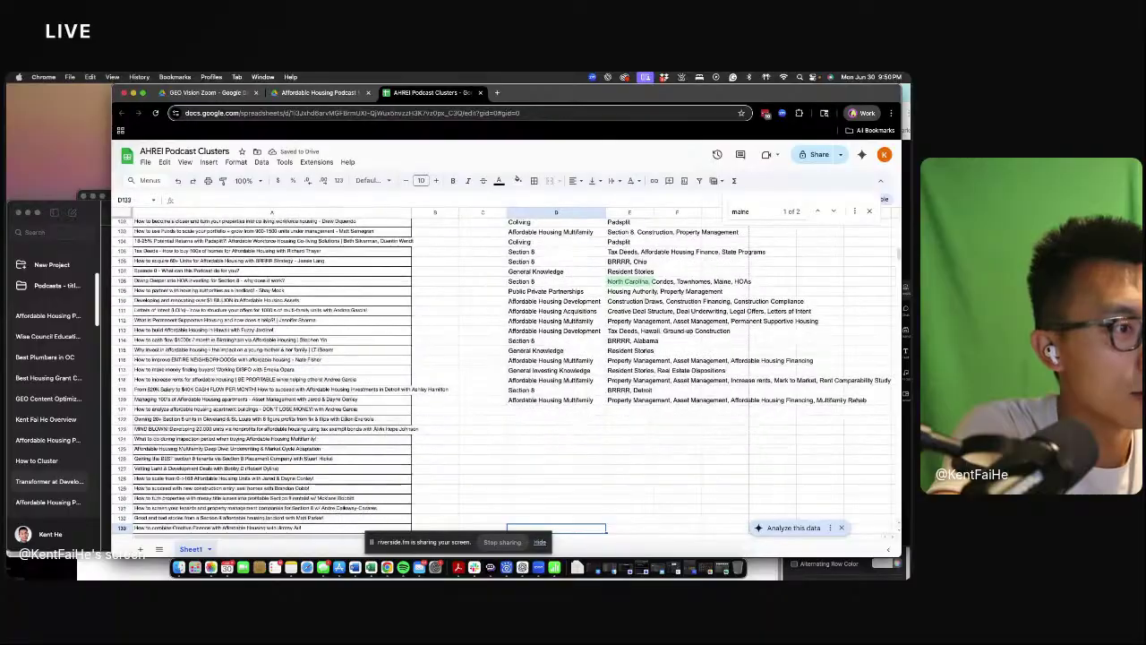
key("Down")
key("Down")
key("Down")
key("Down")
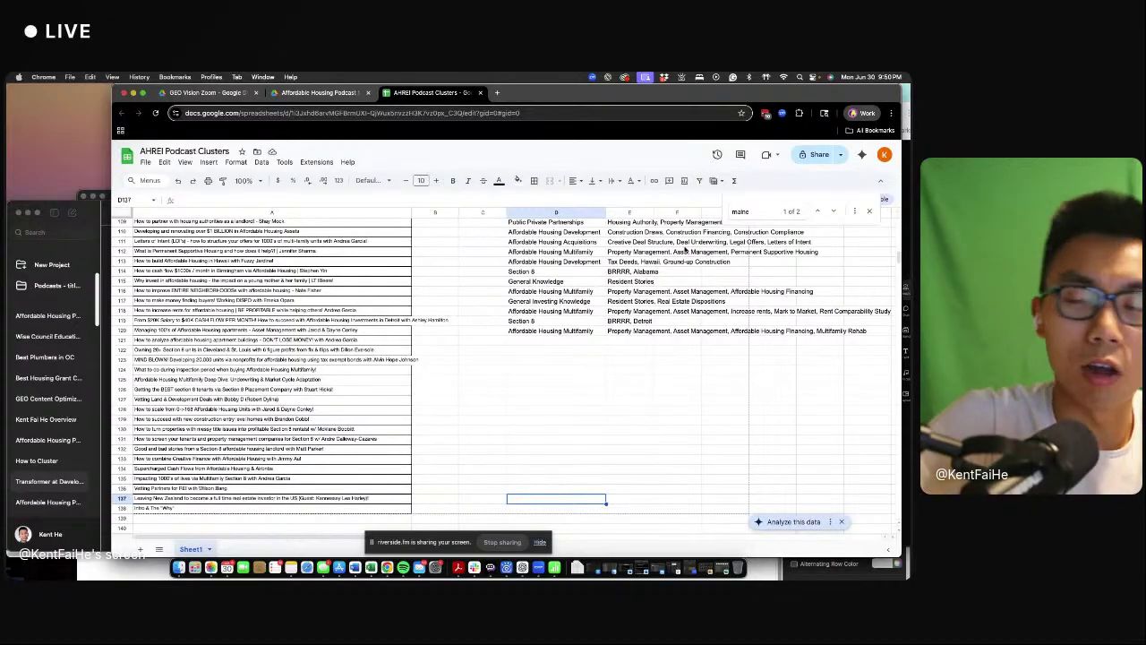
- Copy the "Affordable Housing Multifamily" theme from row 120 to row 121, the episode on analyzing affordable housing apartment buildings
left_click(571, 331)
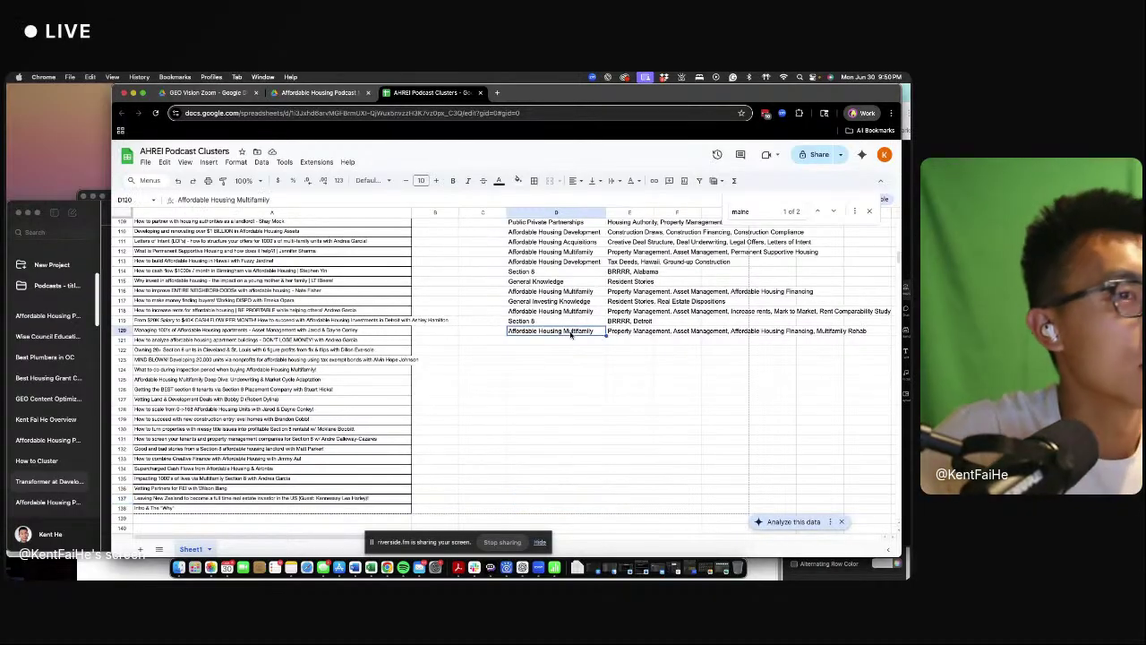
key("ctrl+c")
left_click(556, 343)
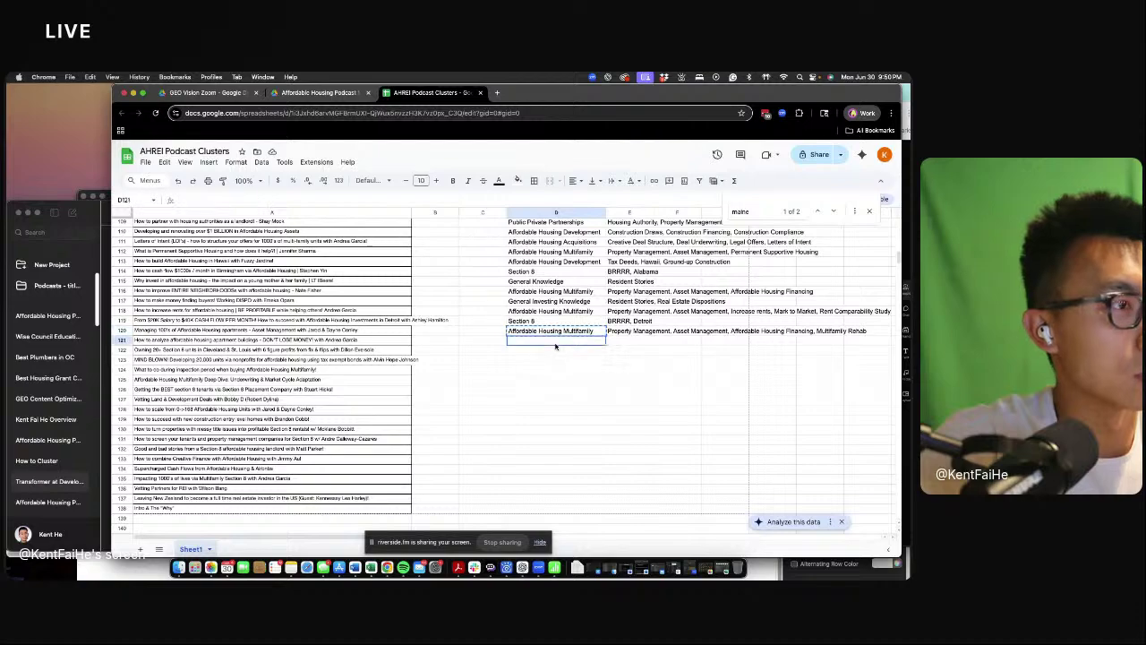
key("ctrl+v")
- Enter "multifamily underwriting, due diligence, 3rd party reports, third party reports, multifamily value-add" as the additional tags for row 121
left_click(627, 343)
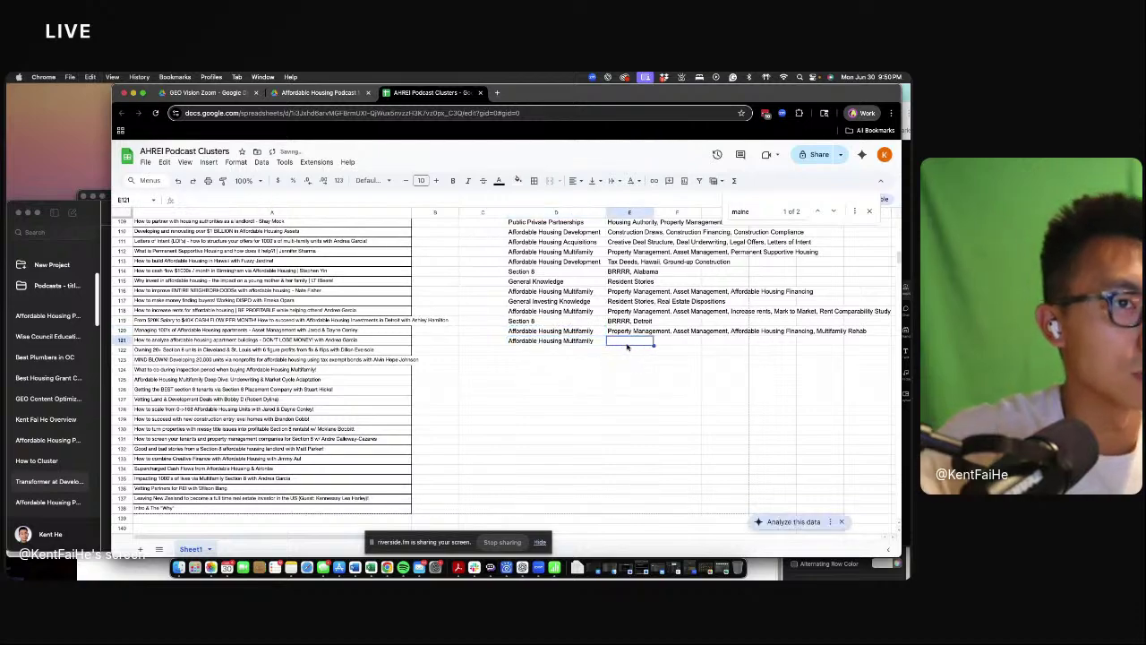
type("Multifami")
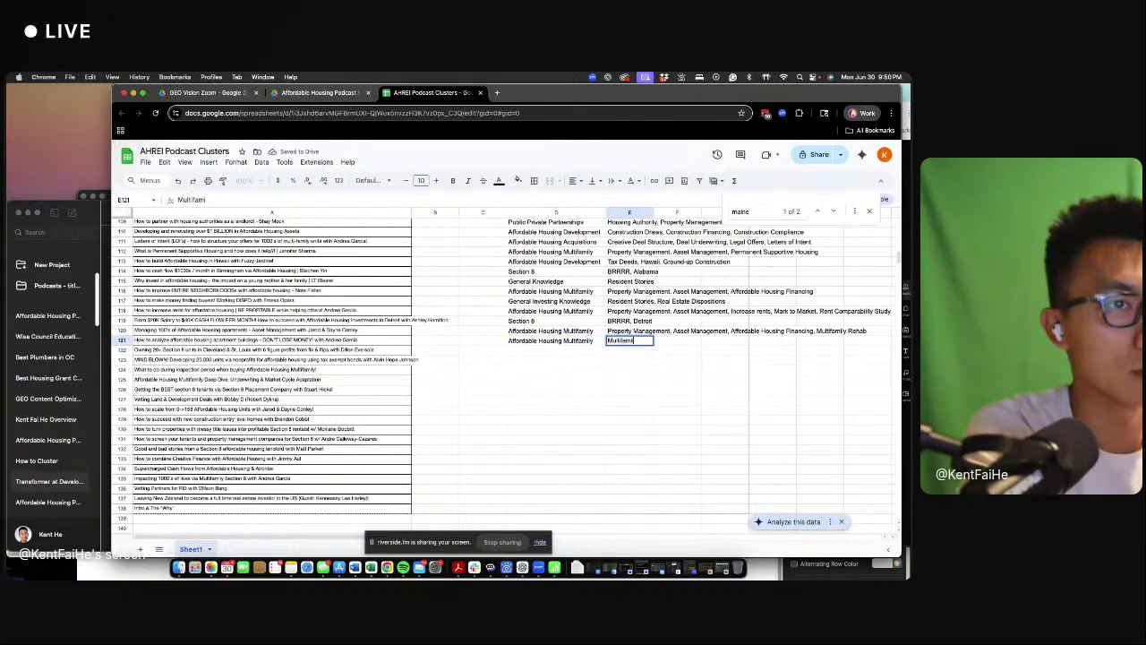
type("ly Underwriting, d")
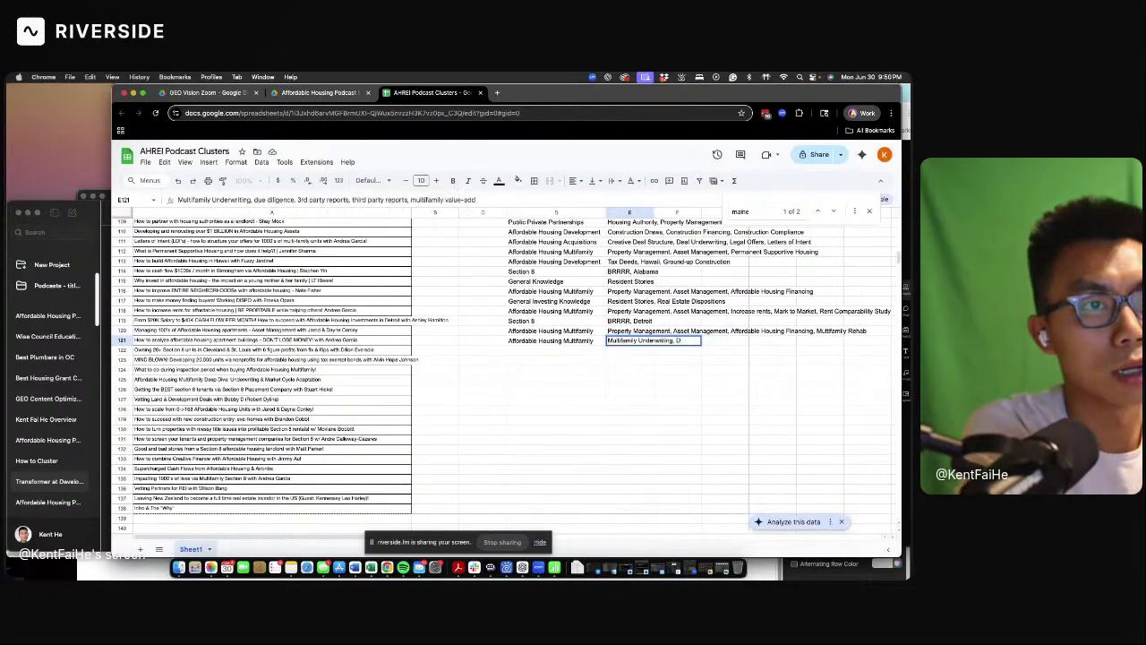
type("ue")
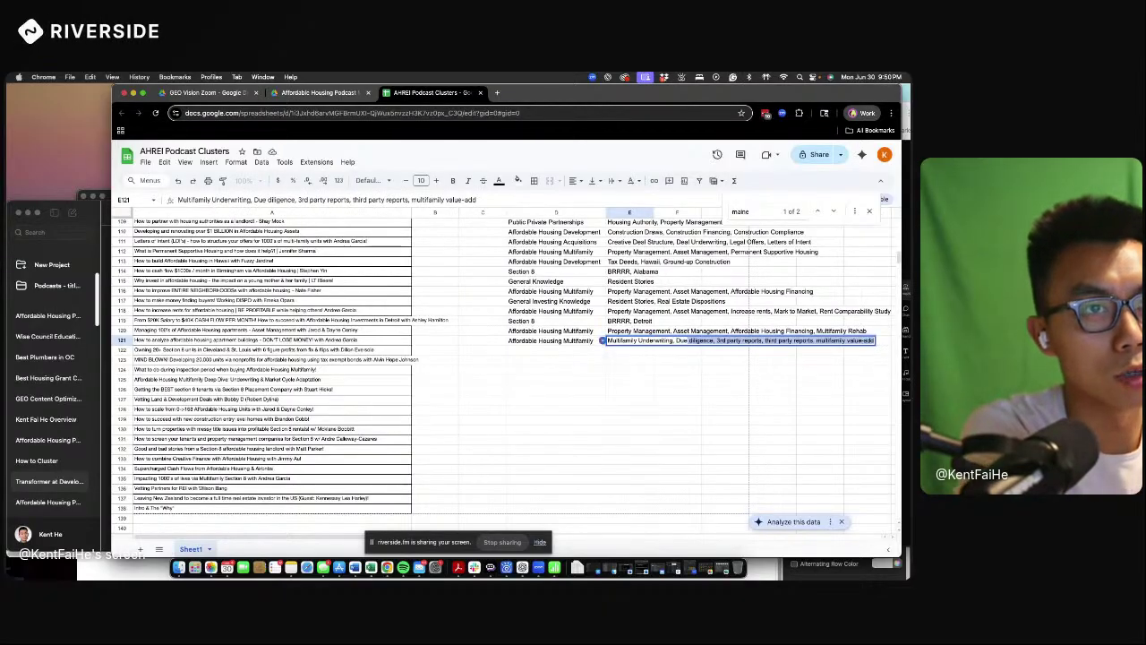
key("Return")
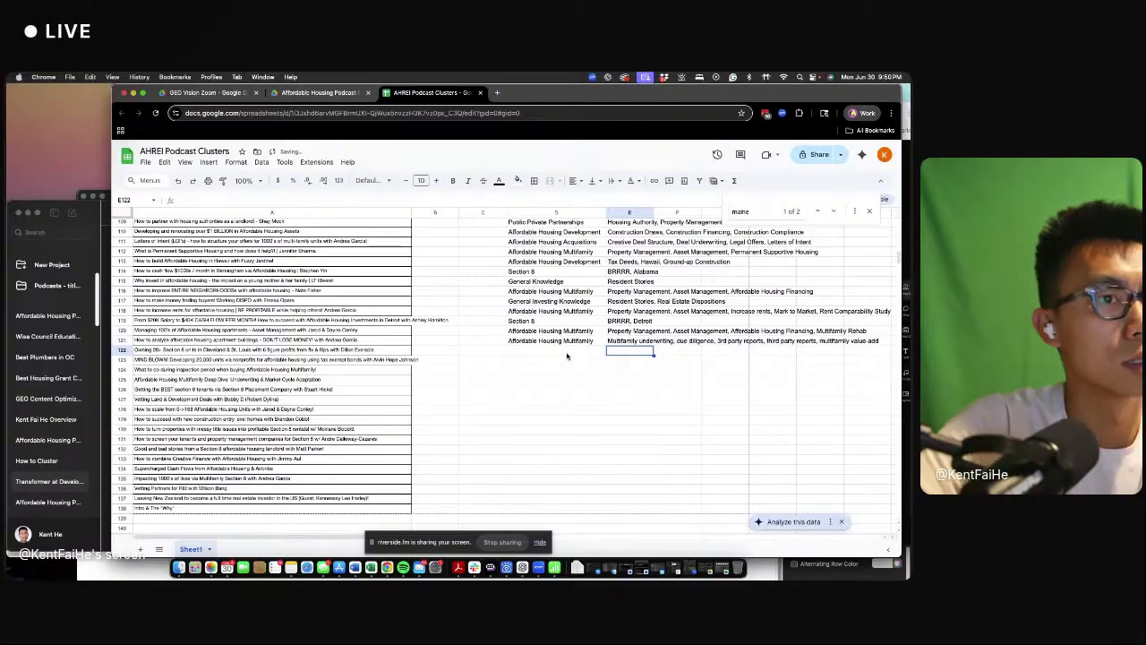
- Copy the "Section 8" theme from row 119 to row 122, the episode on owning units in Cleveland and St. Louis
left_click(567, 355)
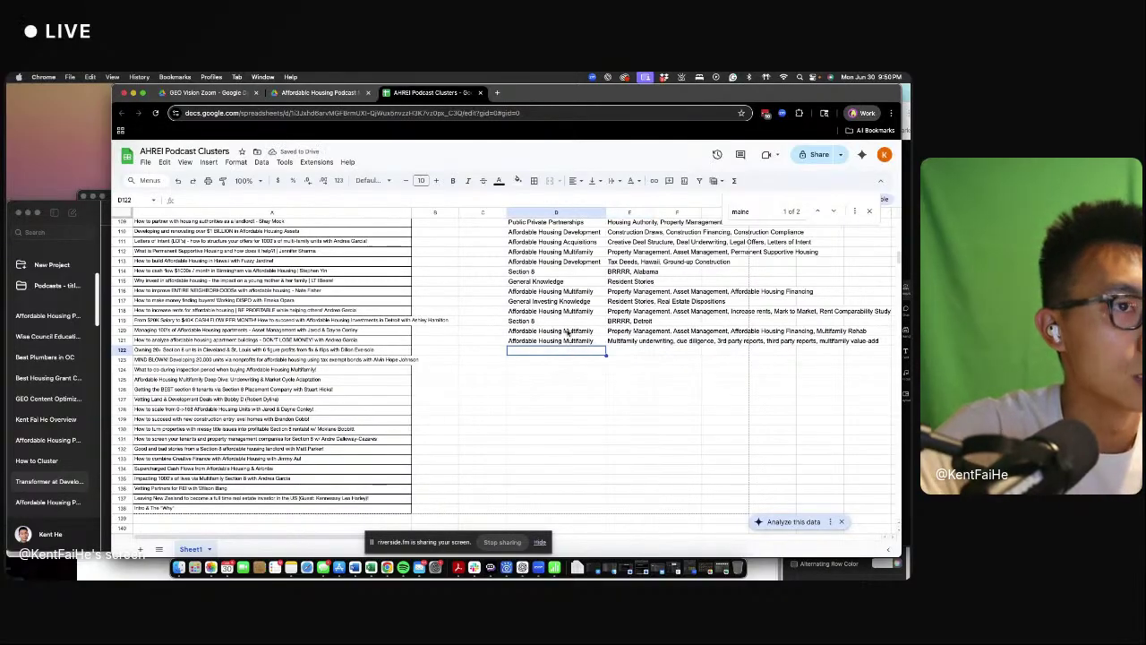
left_click(568, 320)
key("ctrl+c")
left_click(563, 353)
key("ctrl+v")
- Enter "BRRRR, Ohio" as the additional tags for row 122
left_click(620, 350)
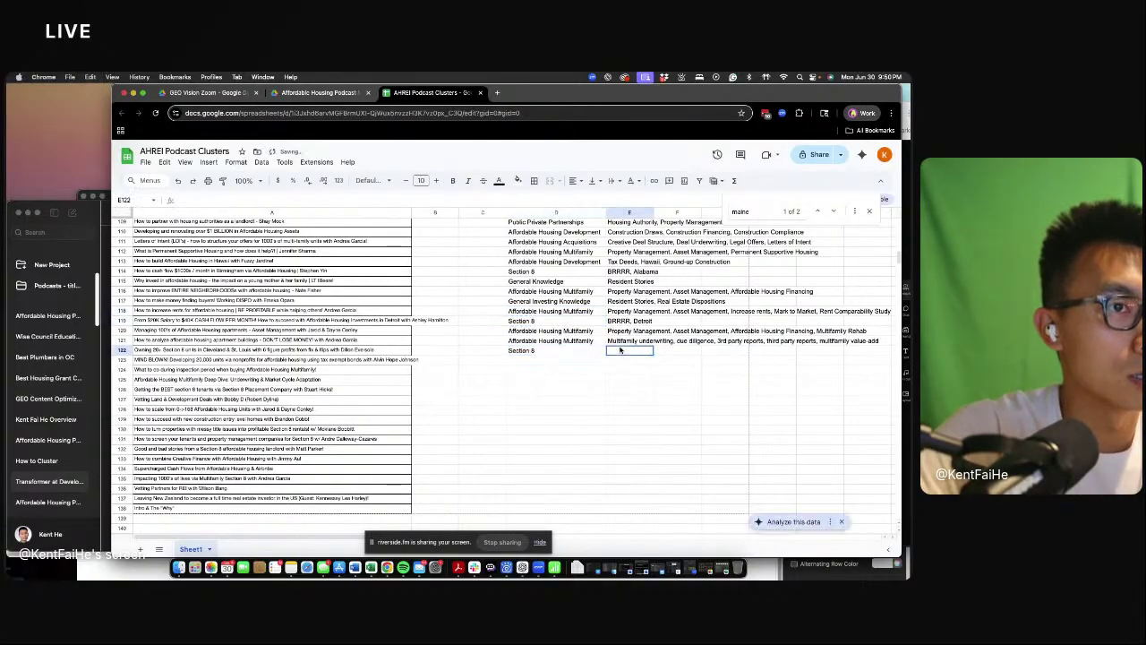
type("Ohio")
key("Return")
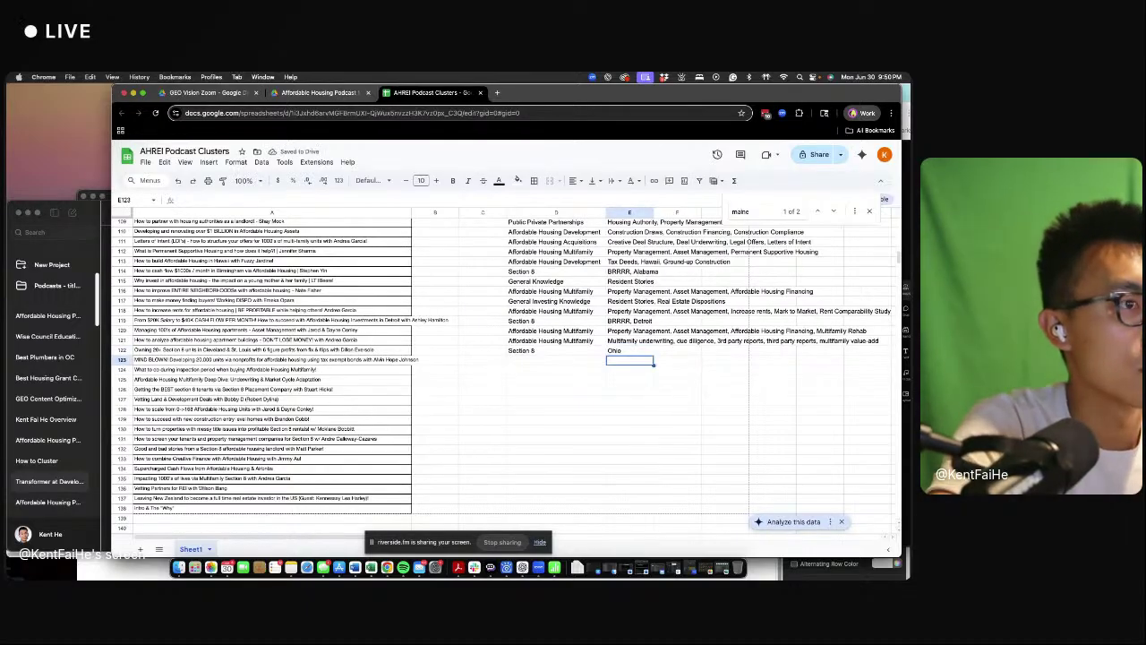
key("Up")
type("BRRRR")
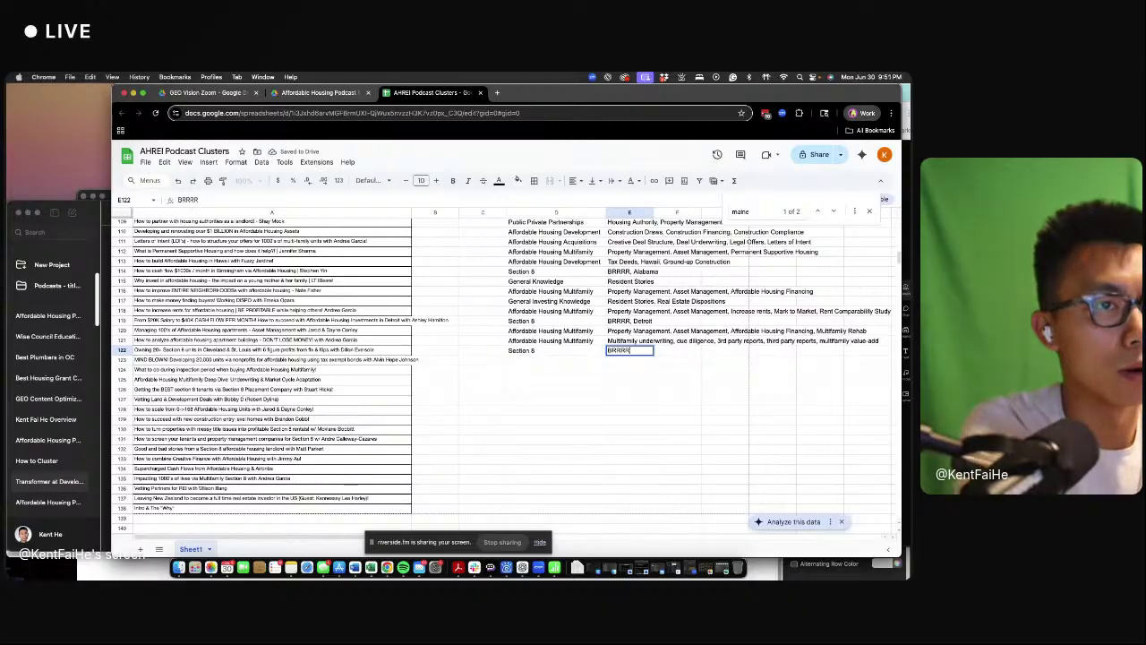
type(", Ohio")
key("Return")
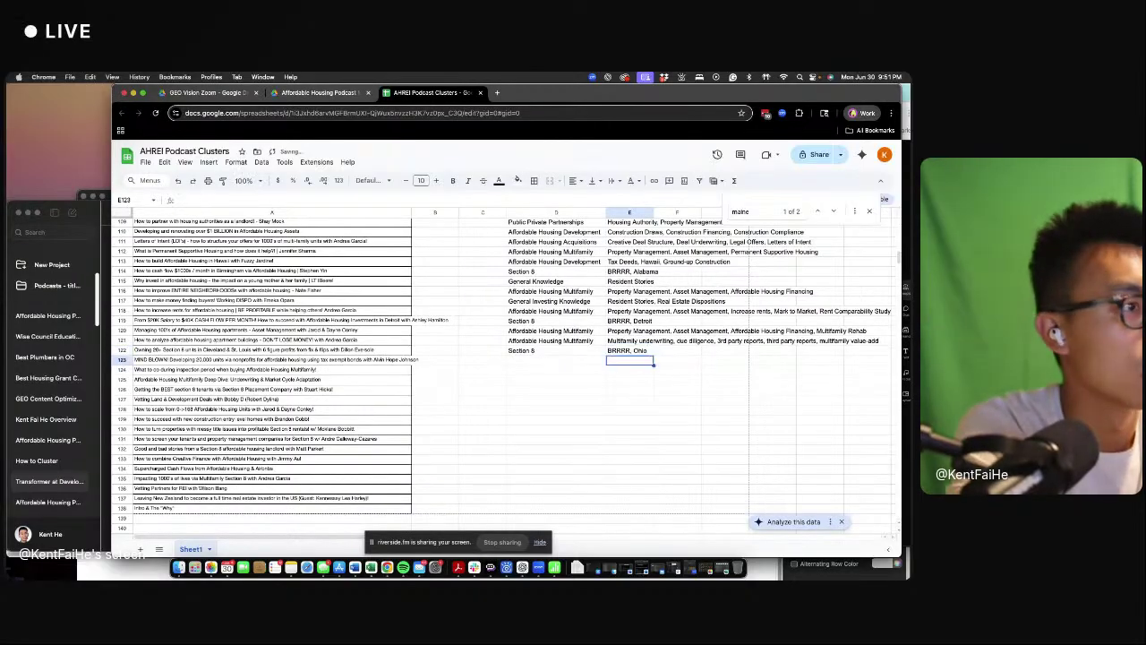
- Copy the "Affordable Housing Development" theme from row 113 to row 123, the episode on developing 20,000 units with tax exempt bonds
key("Left")
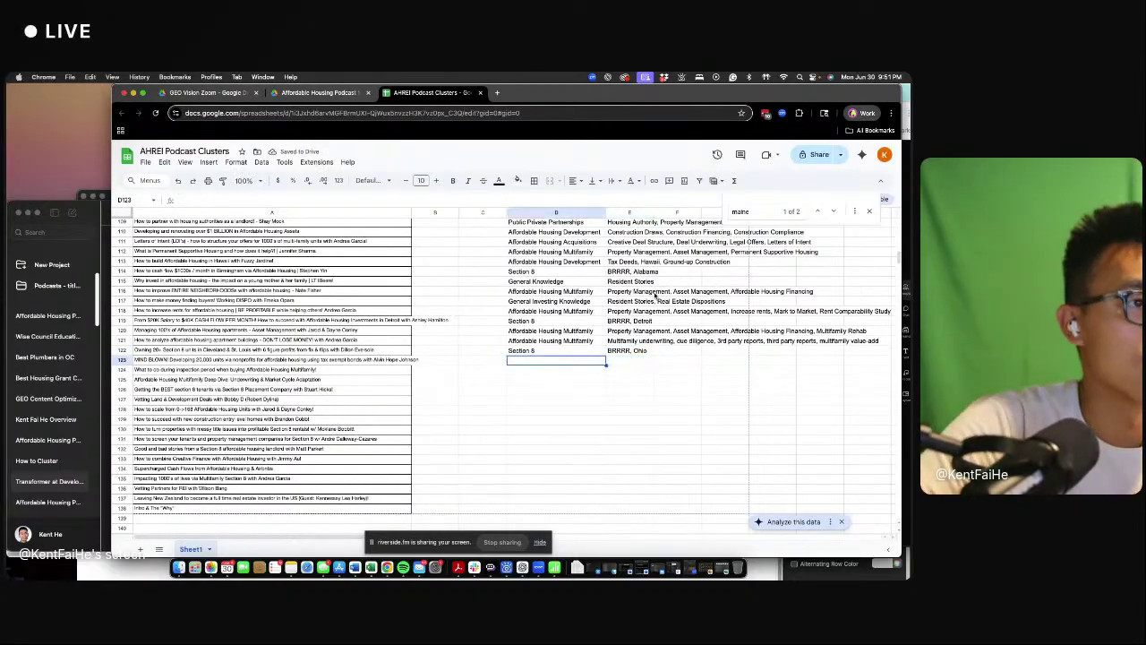
left_click(599, 265)
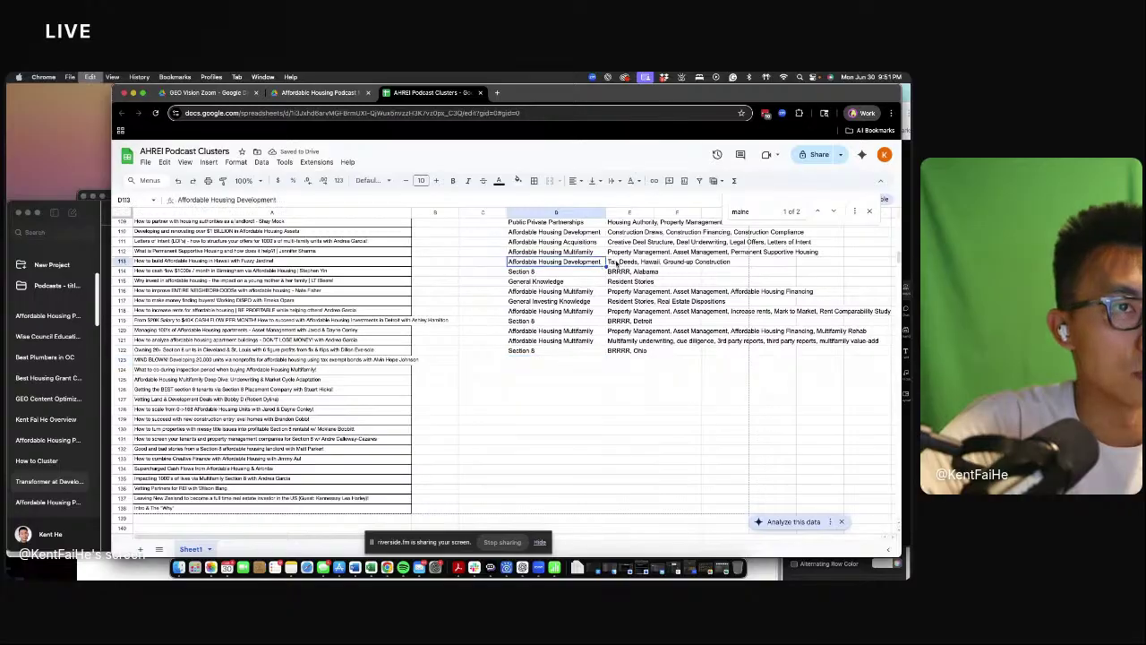
left_click(579, 360)
key("ctrl+v")
- Copy the "Tax Exempt Bonds" tag from row 57 into the additional tags of row 123
scroll(616, 289, "up", 4)
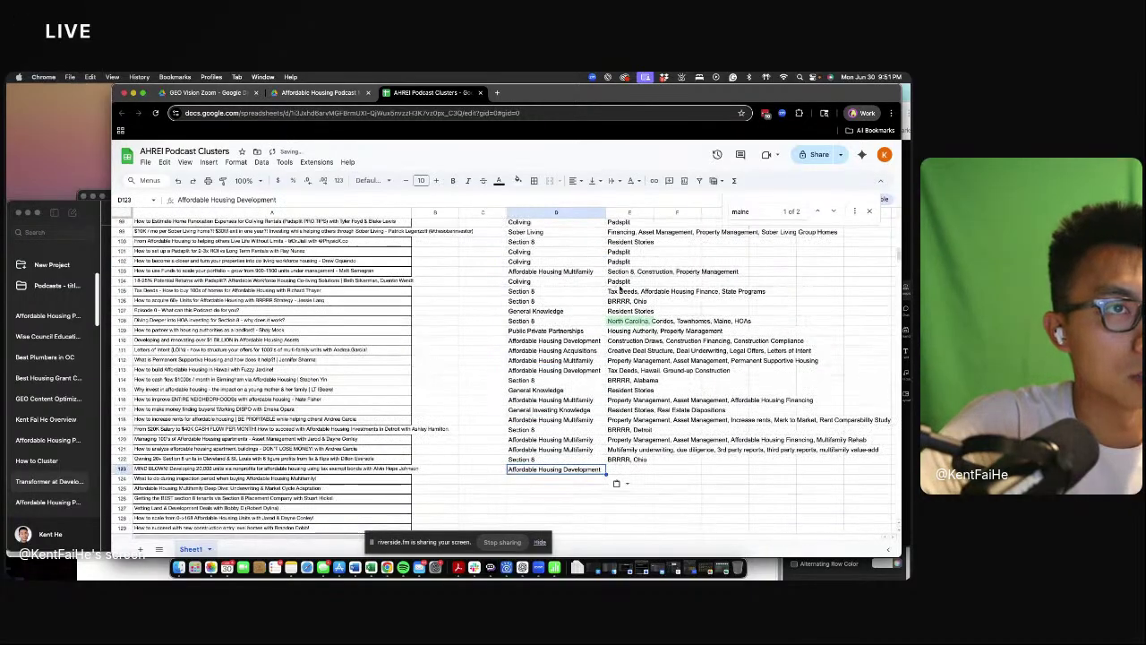
scroll(619, 291, "up", 15)
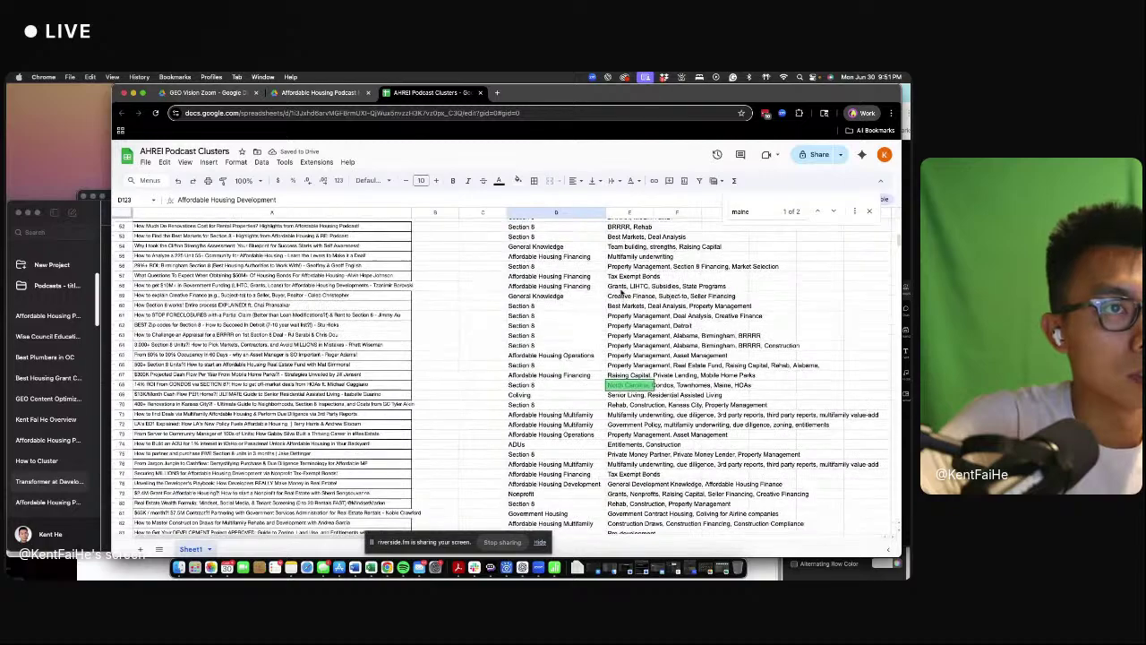
left_click(627, 275)
scroll(637, 283, "down", 20)
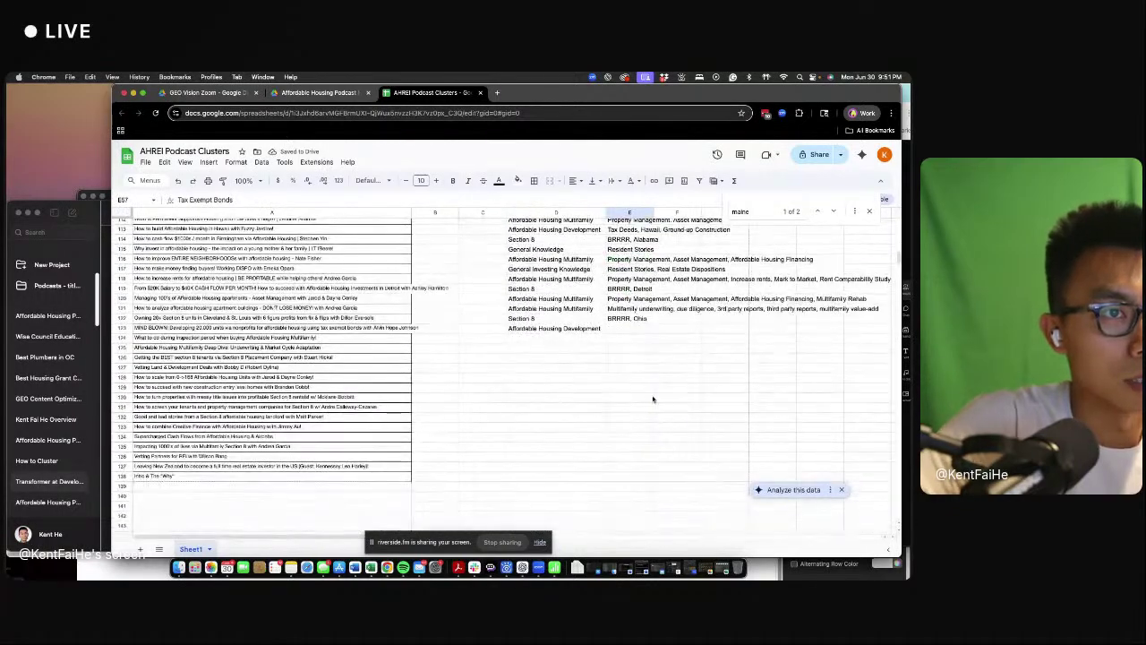
left_click(636, 328)
key("ctrl+v")
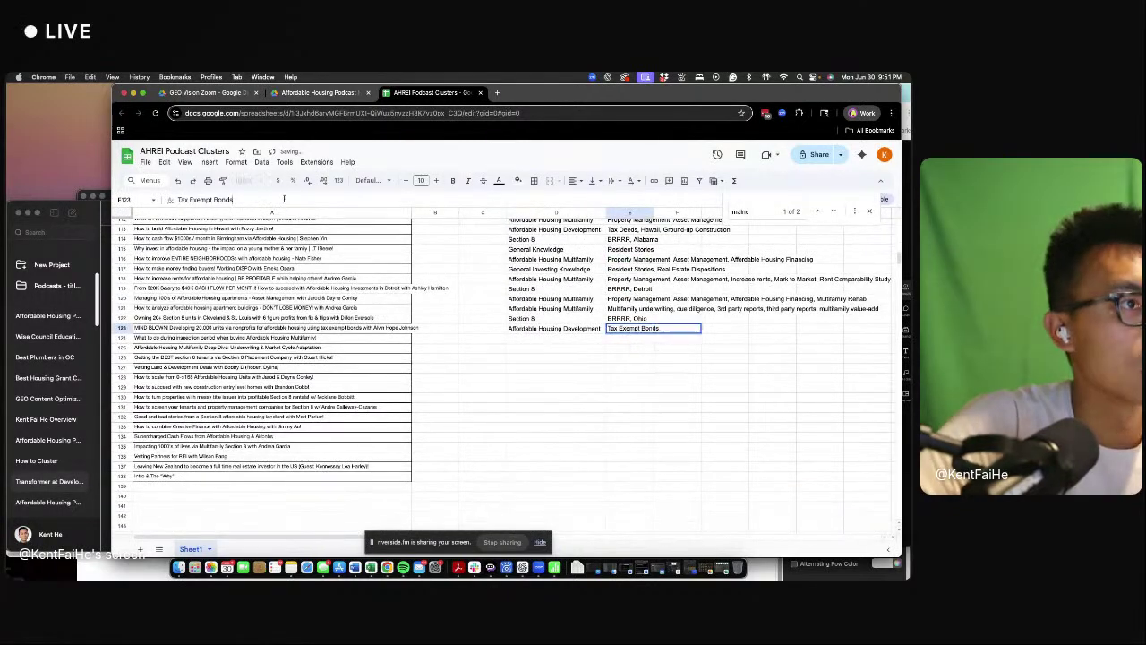
- Append "HUD Loans, Resident Stories, Multifamily Development" to the additional tags of row 123
left_click(284, 198)
type(", HUD")
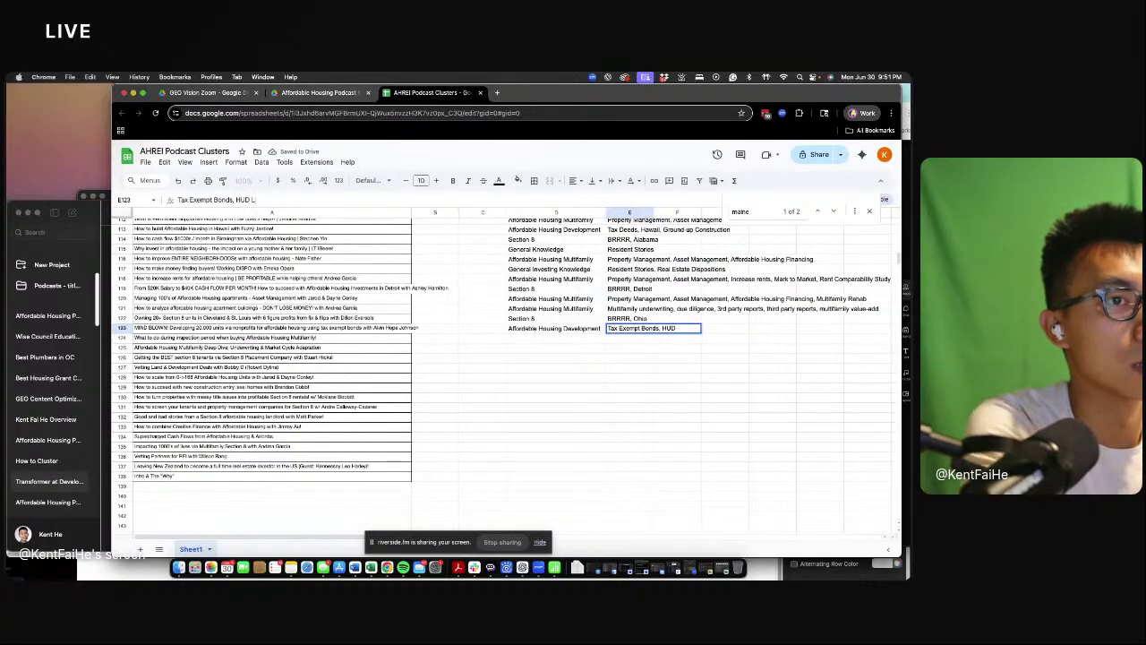
type(" Loans, ")
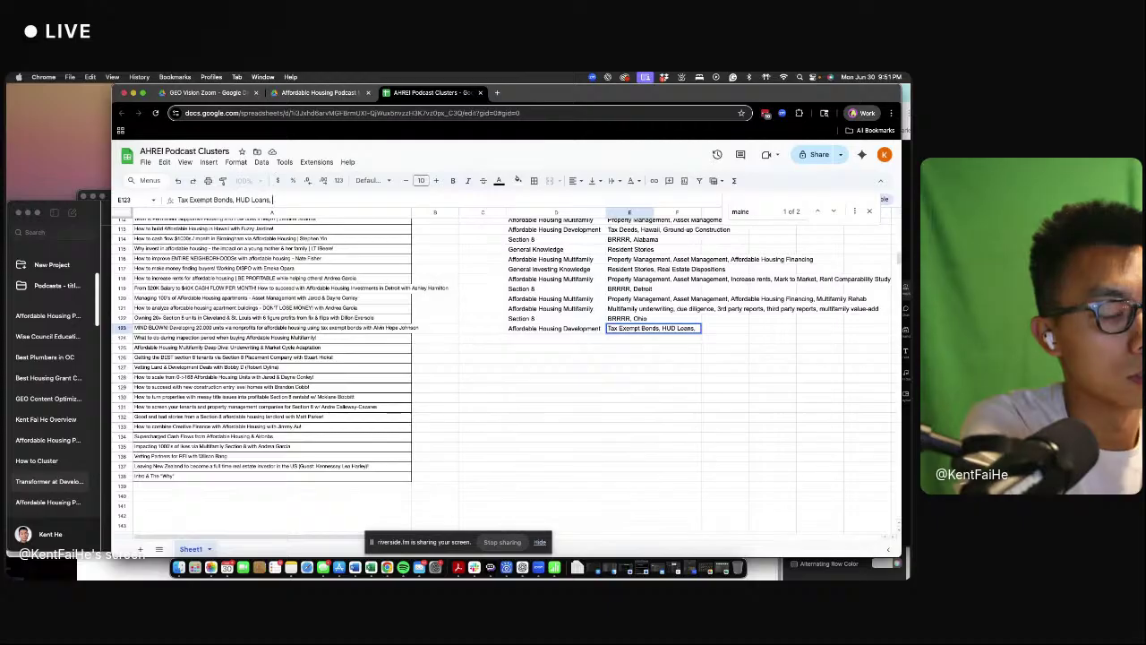
type("Resident Stories")
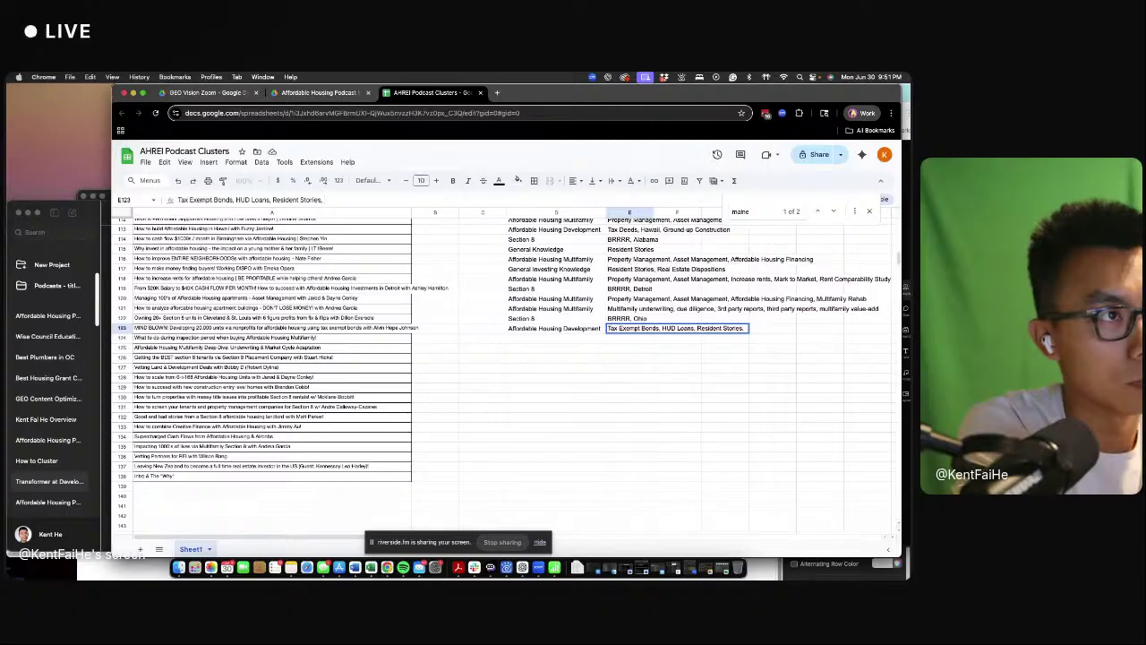
type(", Mu")
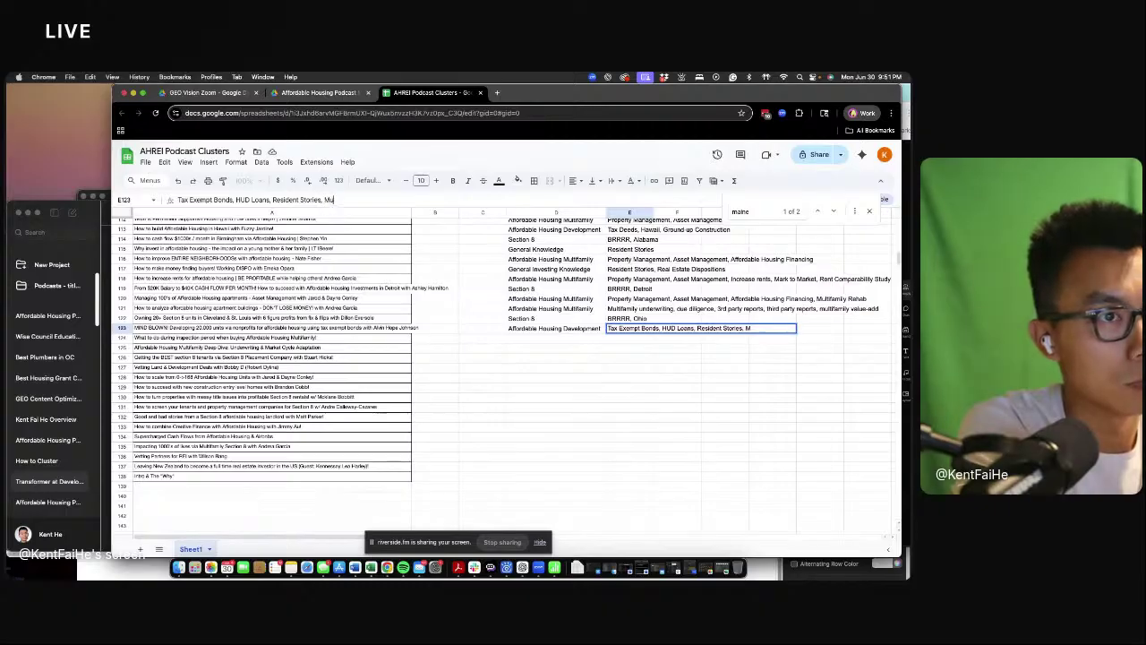
type("ltifamily D")
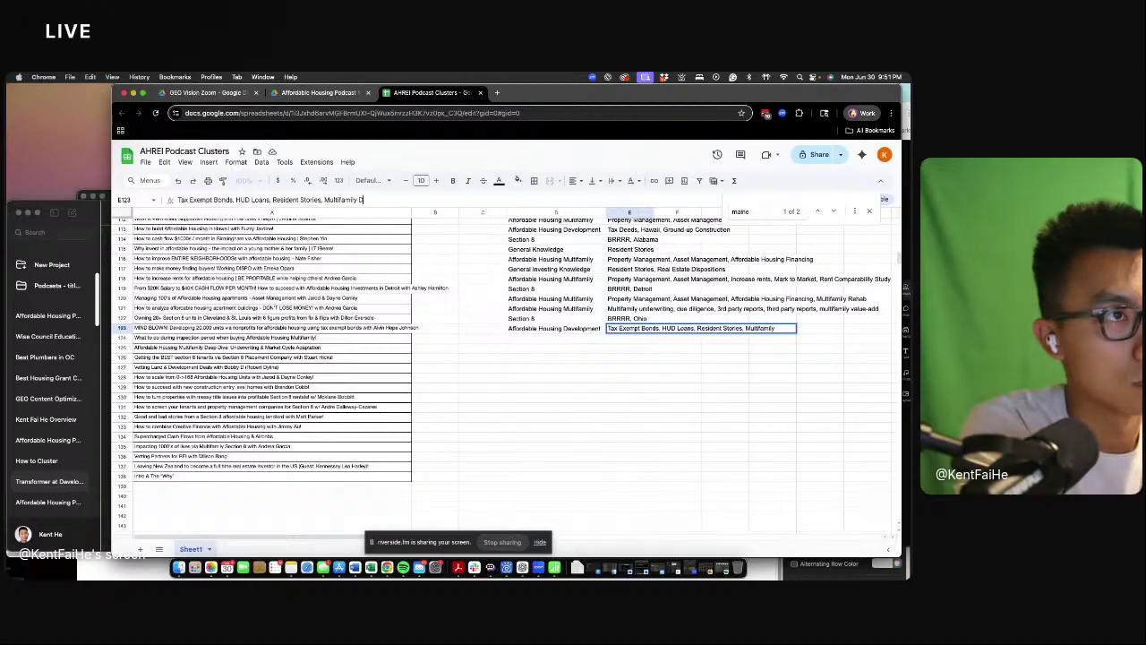
type("evelopment")
key("Return")
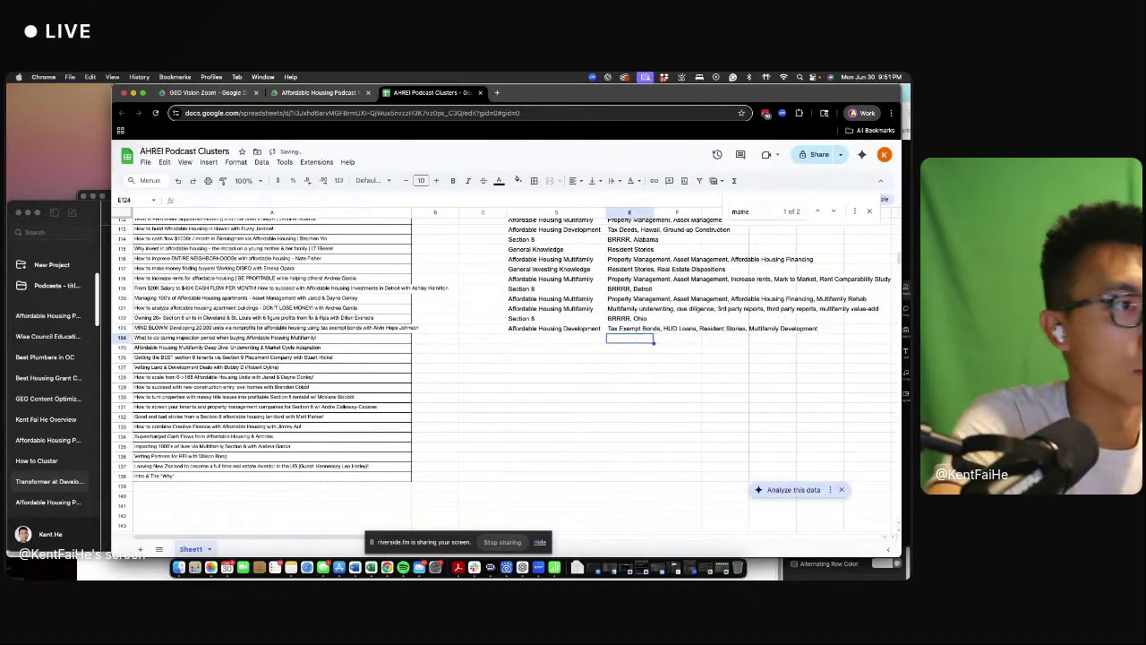
- Copy the "Affordable Housing Multifamily" theme from row 121 to row 124, the episode on the inspection period
key("Left")
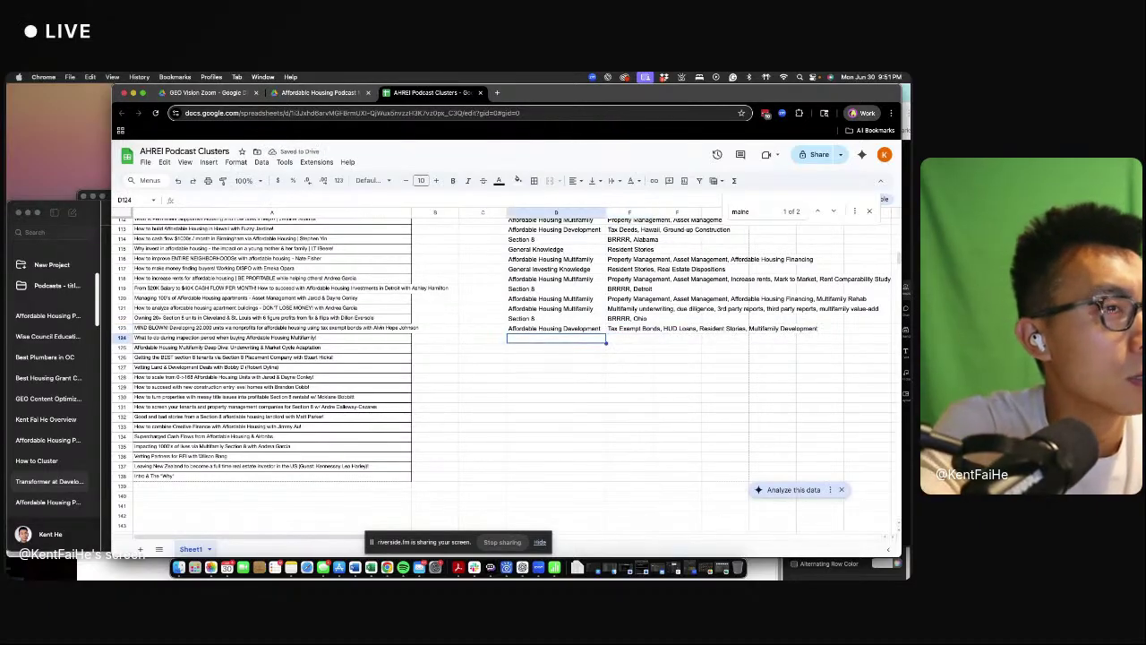
key("Up")
key("Up")
key("Up")
key("ctrl+c")
key("Down")
key("Down")
key("Down")
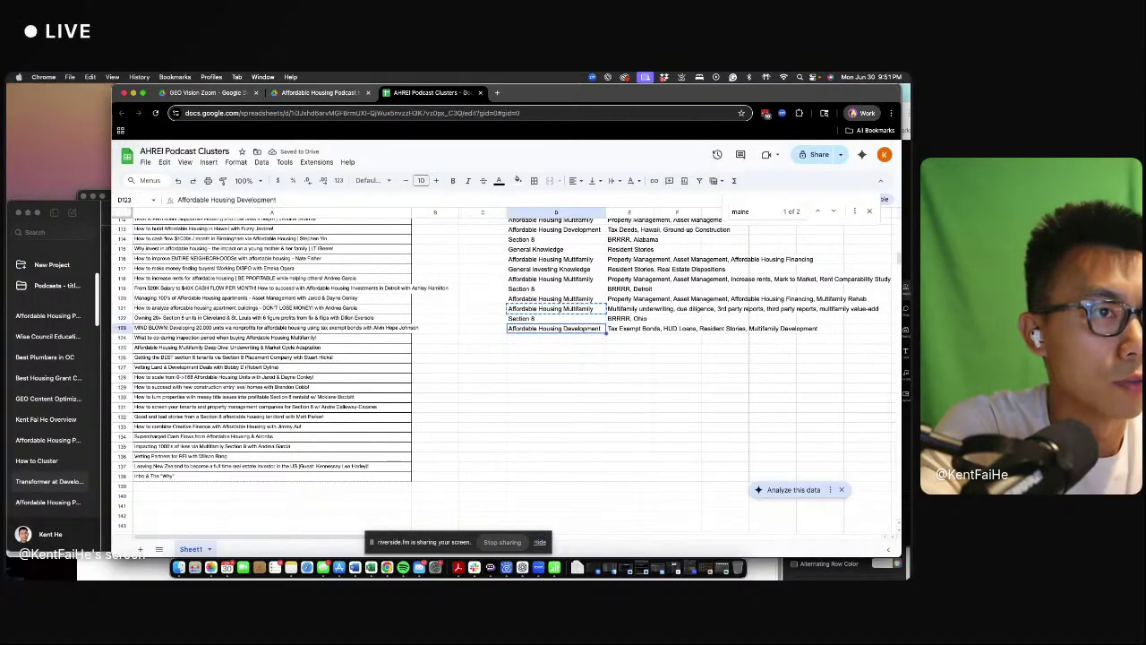
key("ctrl+v")
- Copy the additional tags from row 121, starting with "Multifamily underwriting, due diligence", to row 124
key("Right")
type("Du")
key("BackSpace")
key("BackSpace")
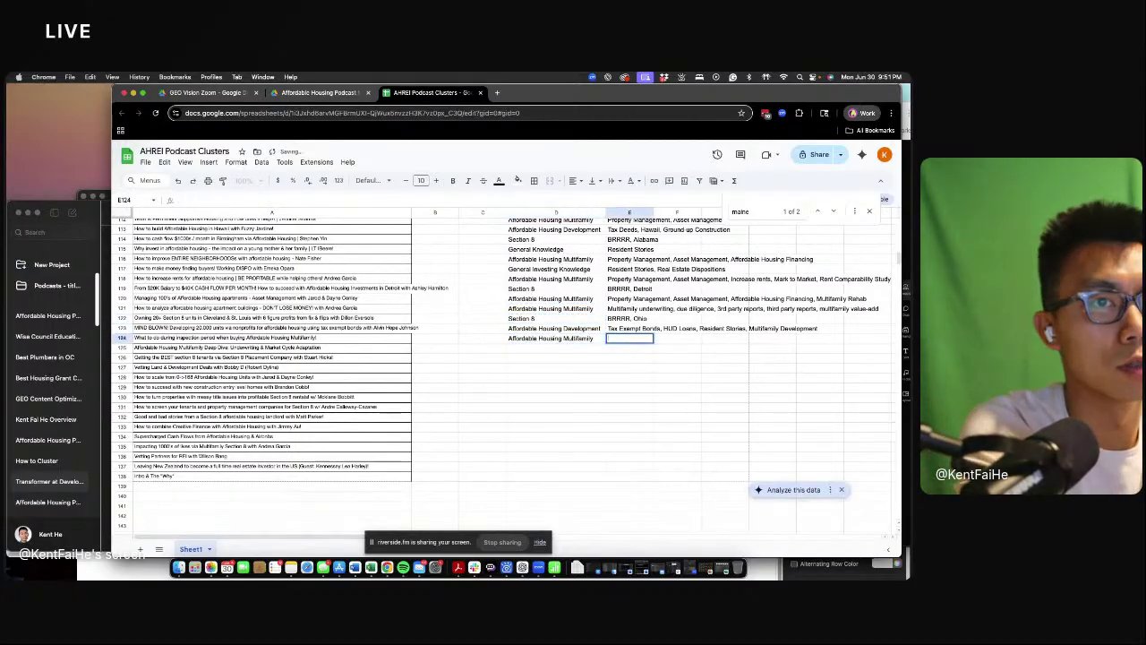
key("Up")
key("Up")
key("Up")
key("ctrl+c")
key("Down")
key("Down")
key("Down")
key("ctrl+v")
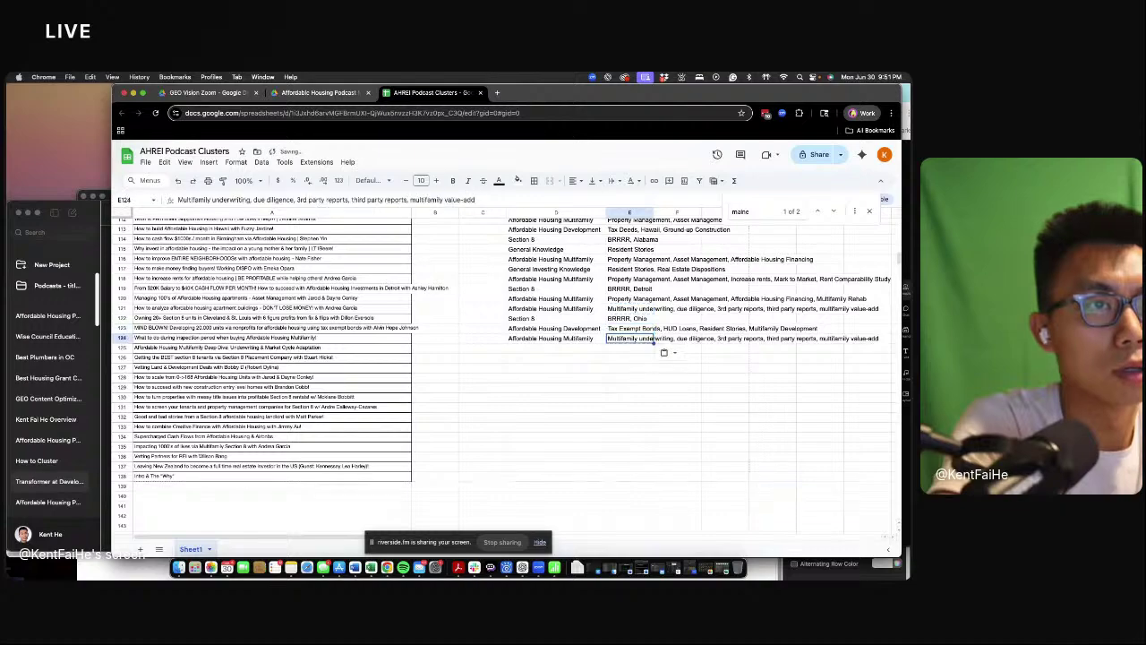
- Copy the "Affordable Housing Multifamily" theme from row 124 to row 125, the underwriting and market cycle episode
key("Left")
key("Down")
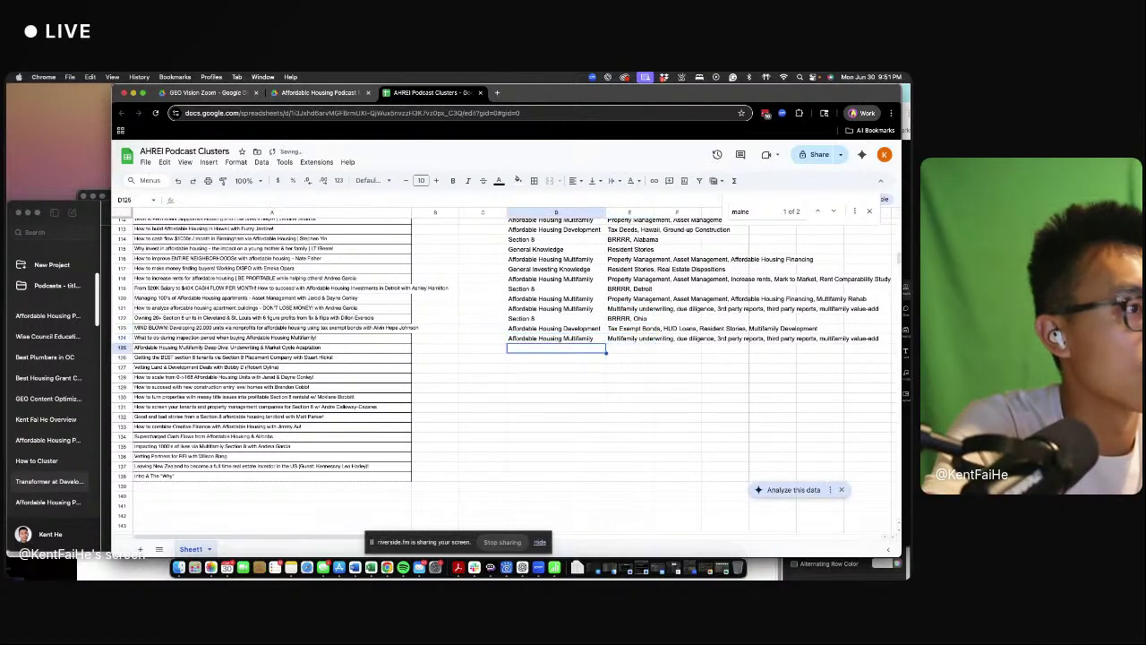
key("Up")
key("ctrl+c")
key("Down")
key("ctrl+v")
- Copy the additional tags from row 124 to row 125 and shorten them to "Multifamily underwriting, due diligence"
key("Right")
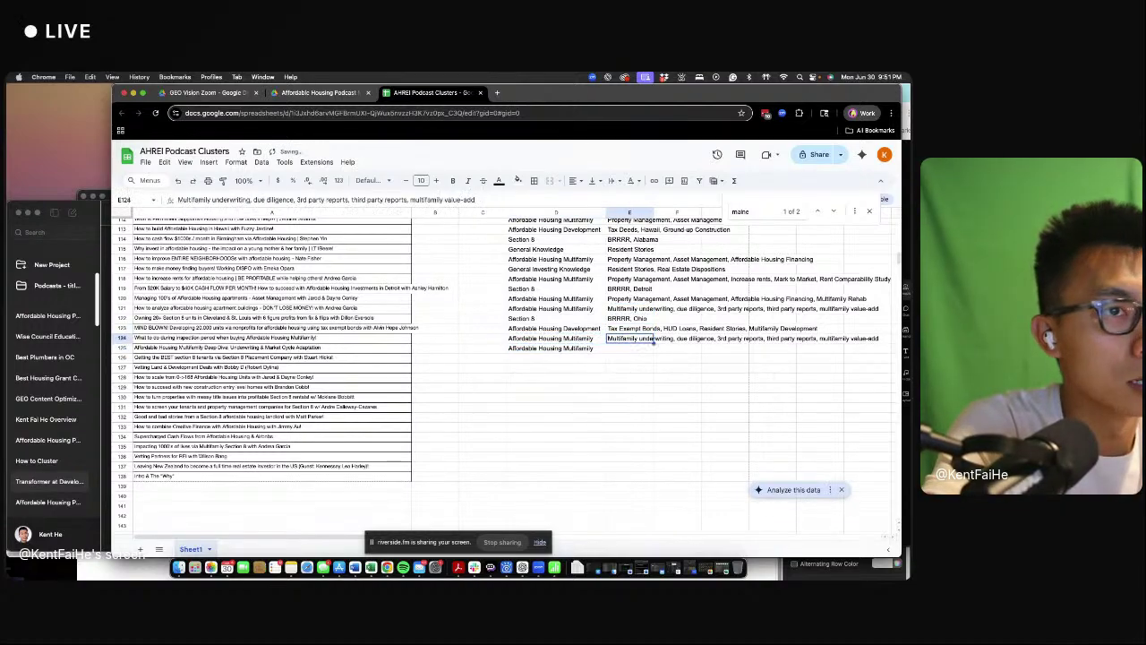
key("Up")
key("ctrl+c")
key("Down")
key("ctrl+v")
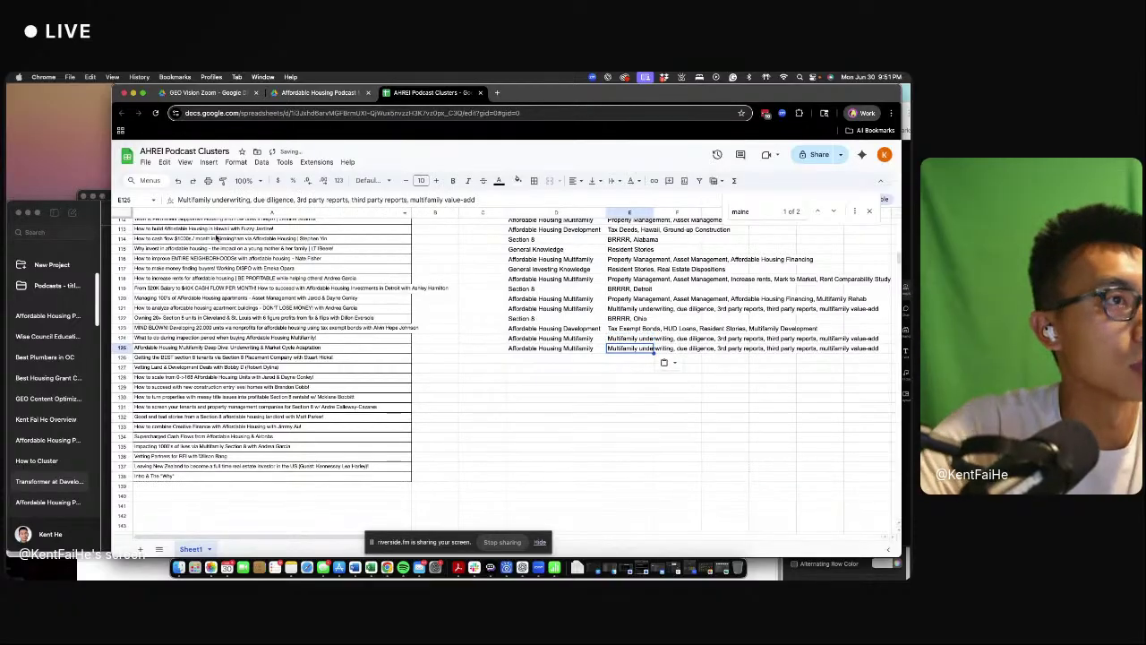
left_click_drag(298, 198, 476, 199)
type("3")
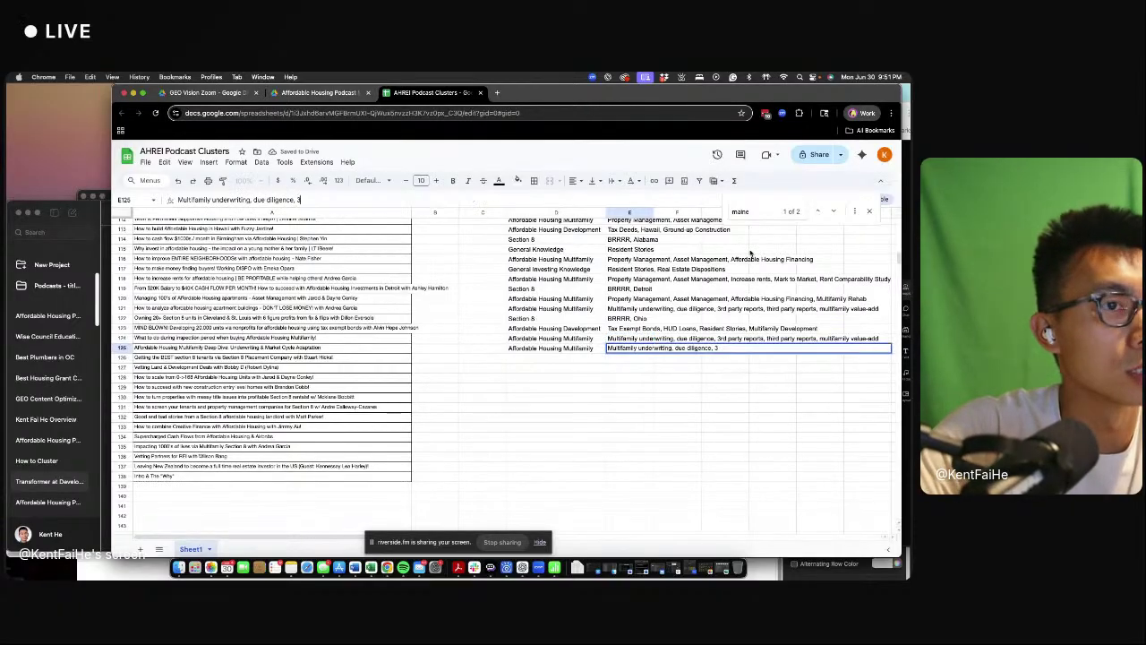
key("BackSpace")
key("BackSpace")
- Shorten the additional tags of row 124 to "Due diligence, 3rd party reports, third party reports, multifamily value-add"
left_click(632, 339)
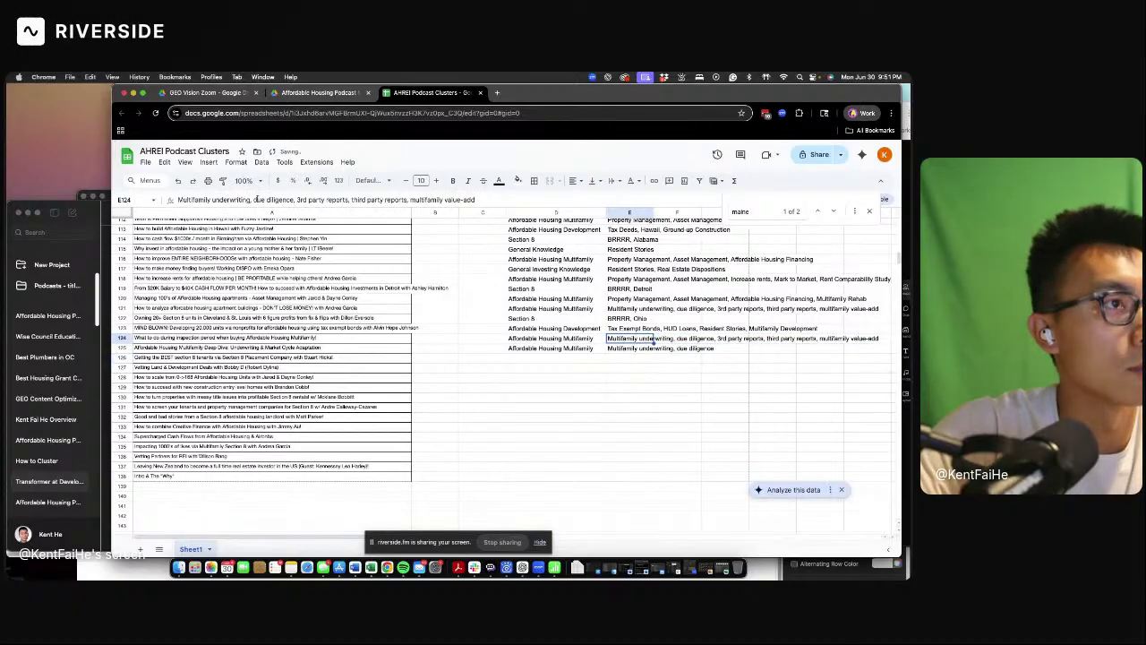
left_click_drag(257, 200, 124, 198)
type("D")
key("Return")
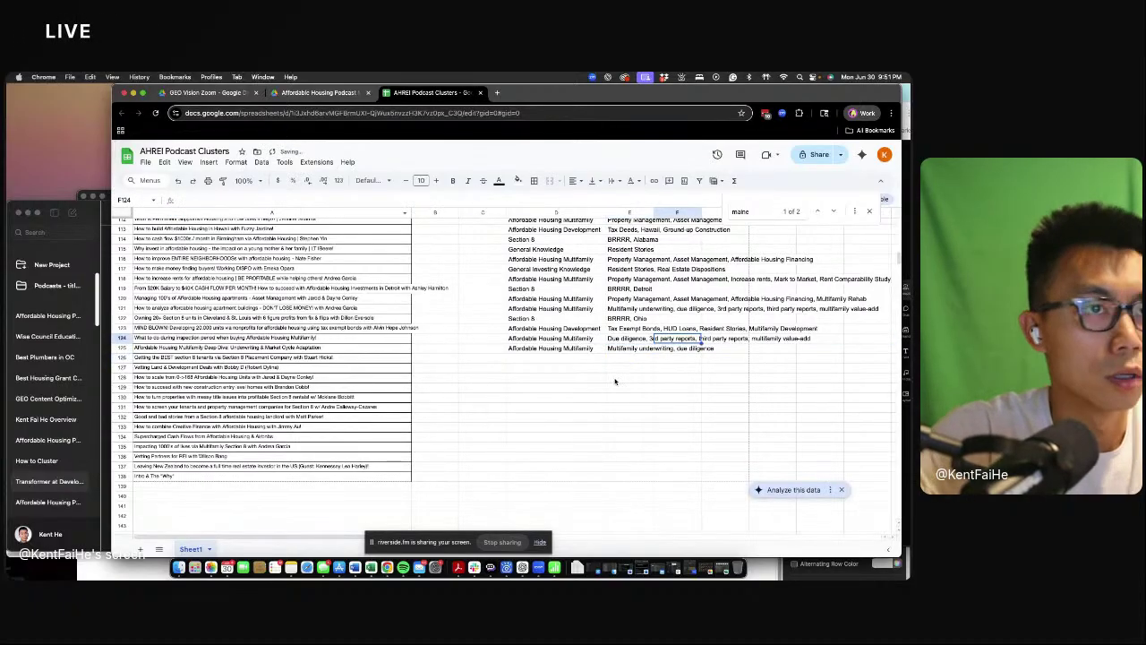
- Copy the "Section 8" theme and "BRRRR, Detroit" tags from row 119 to row 126, the episode on getting Section 8 tenants
left_click(627, 379)
left_click(588, 350)
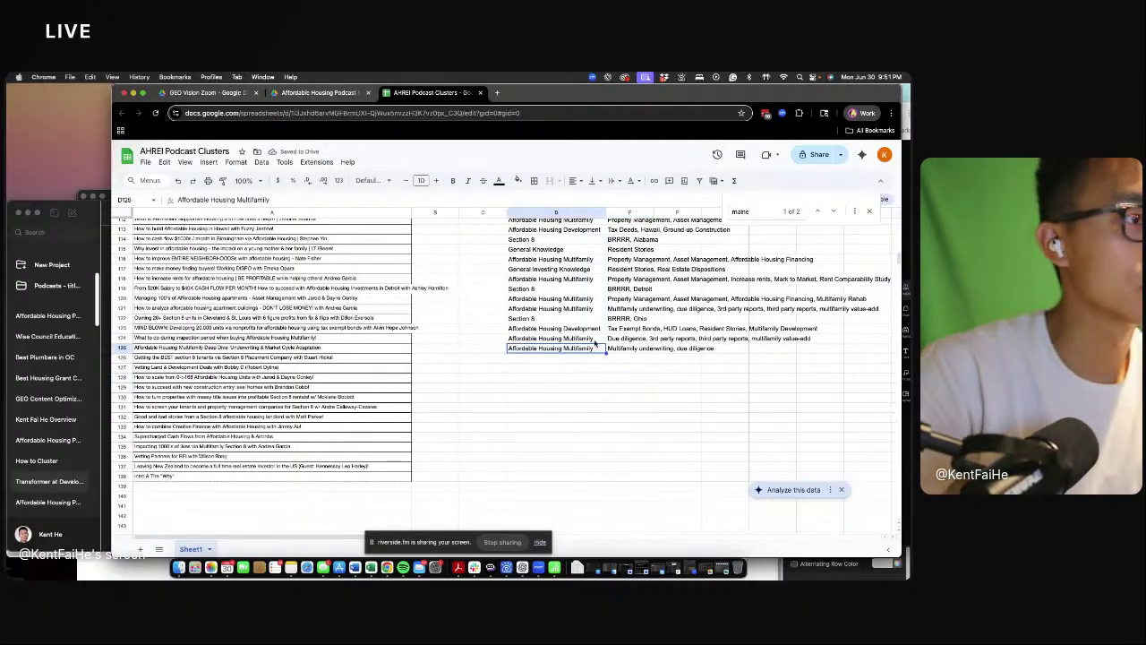
left_click_drag(546, 288, 631, 288)
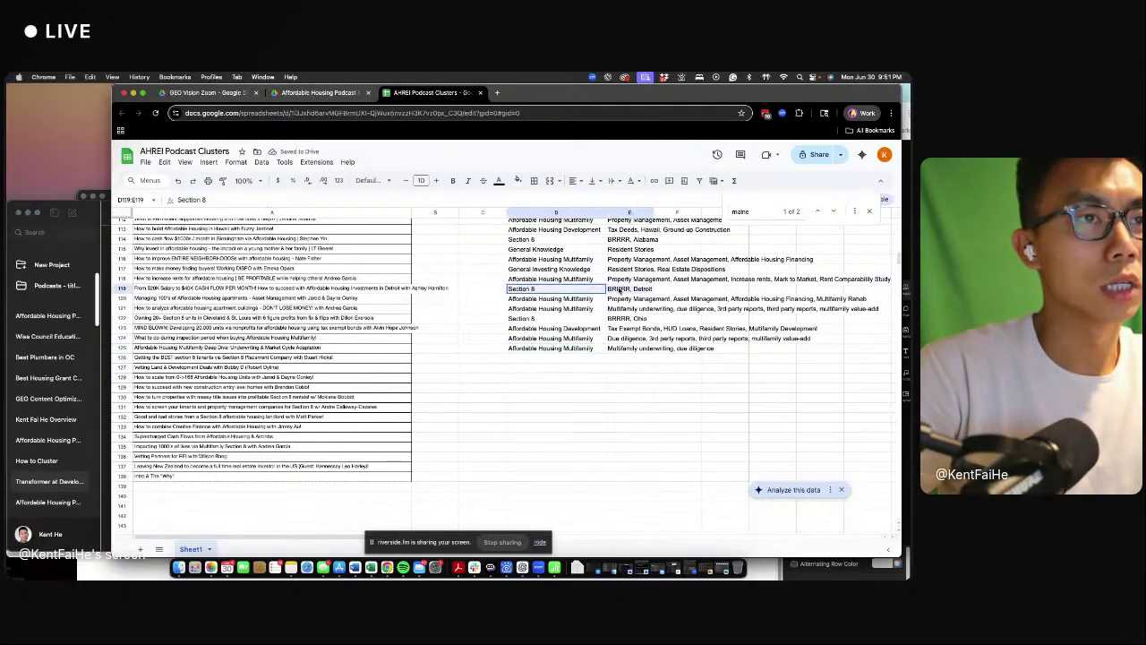
left_click(541, 358)
key("ctrl+v")
key("Right")
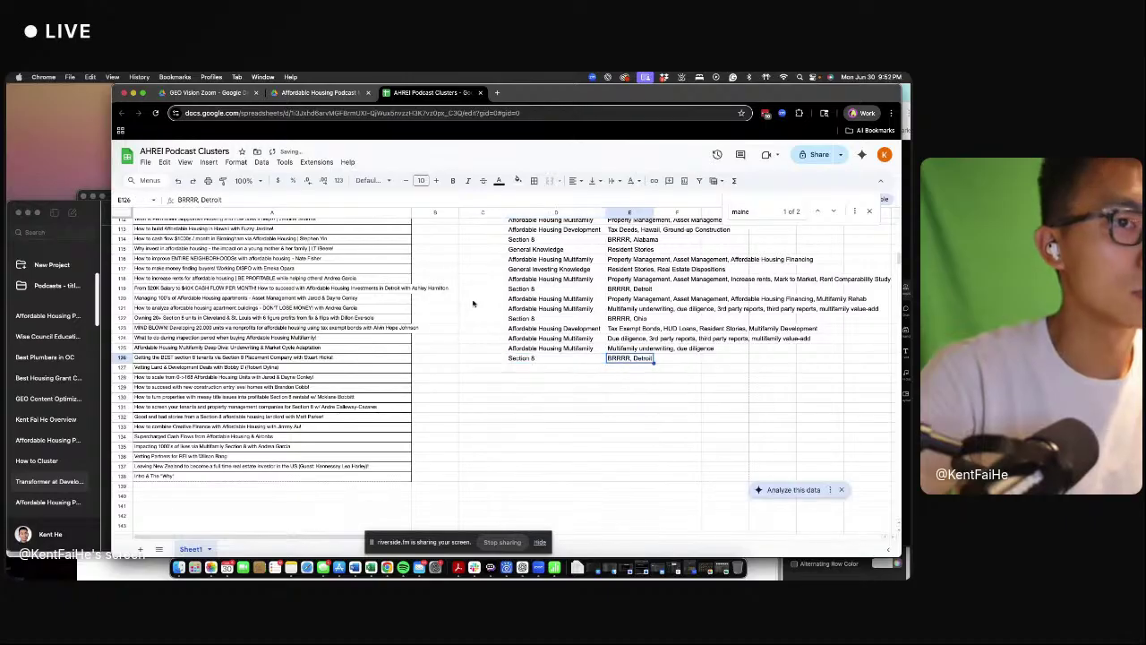
- Append "Property Management, Asset Management" to the additional tags of row 126
left_click(281, 199)
type(", PRO")
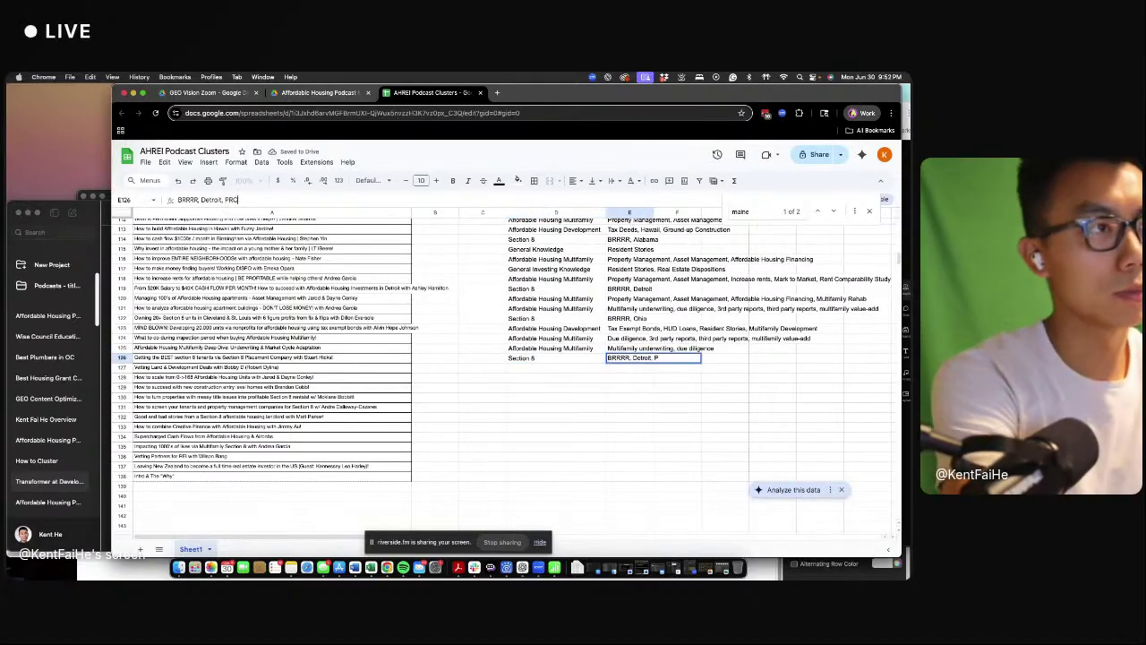
key("BackSpace")
key("BackSpace")
key("BackSpace")
type("ro")
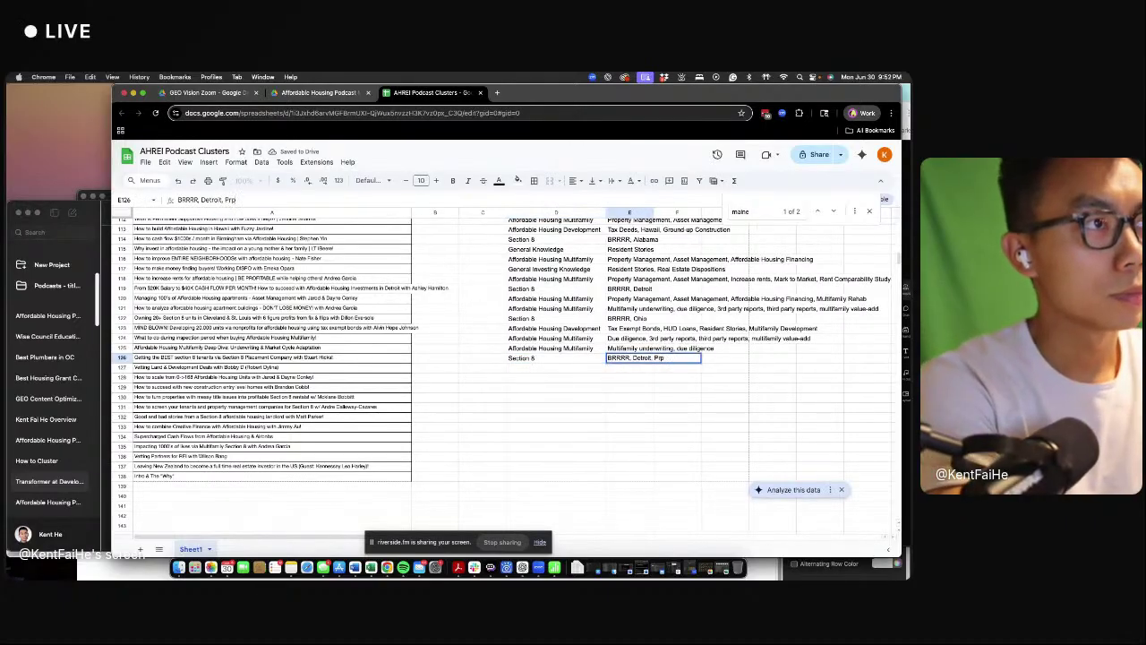
type("perty Managemen")
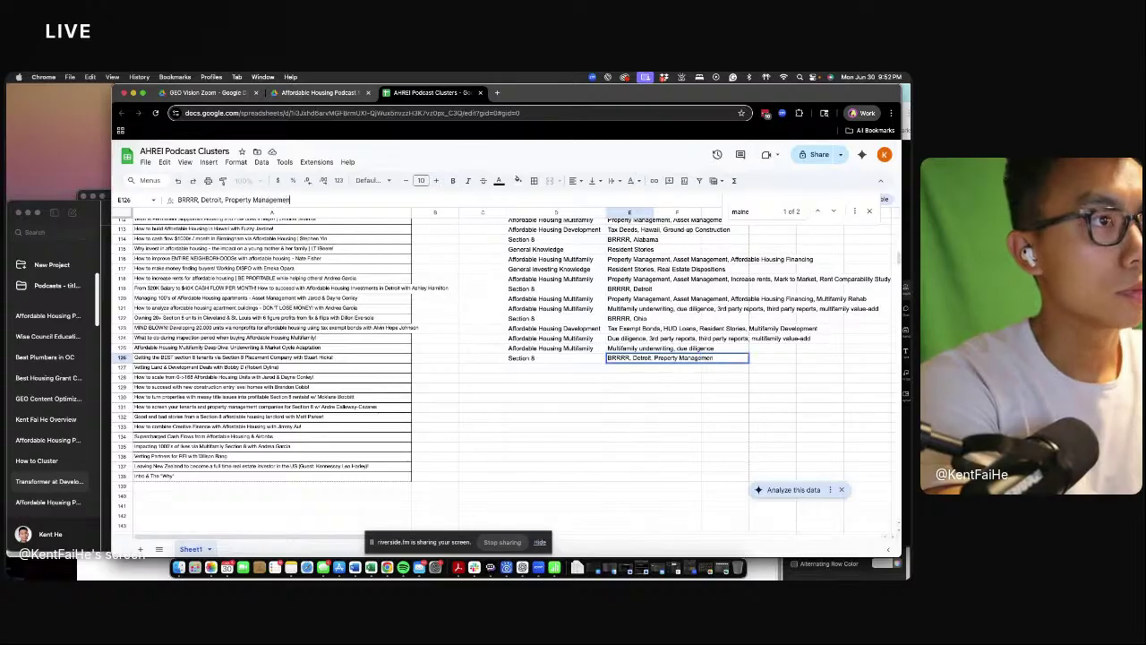
type("t, Asset Management")
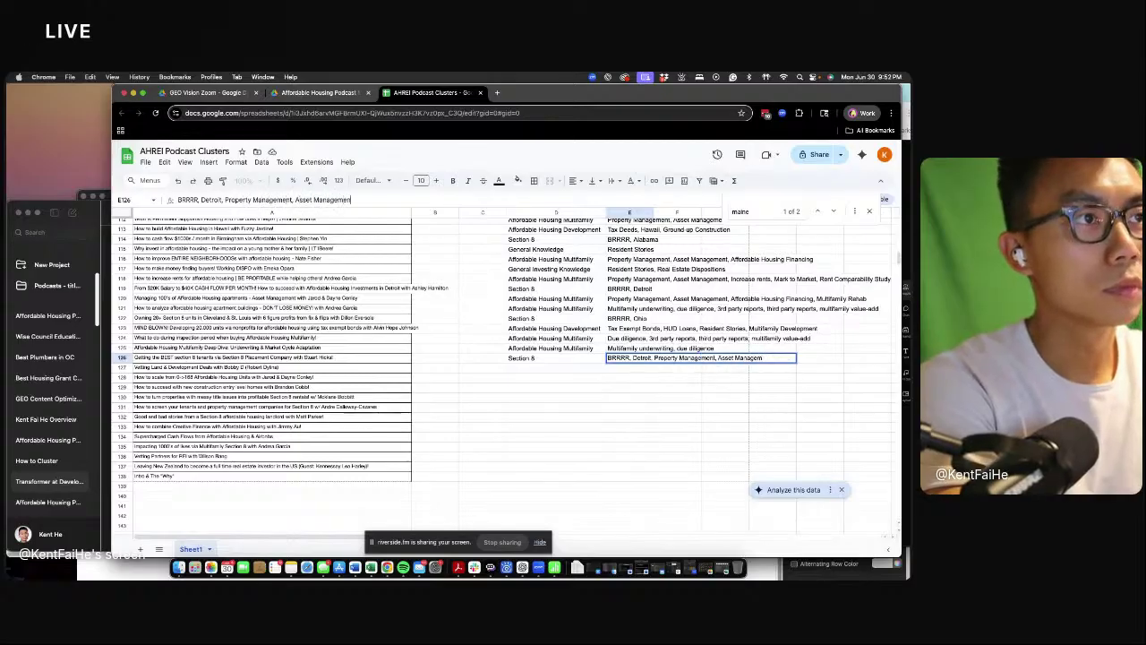
key("Return")
- Copy the "Affordable Housing Multifamily" theme from row 121 to row 127, the episode on vetting land and development deals
key("Up")
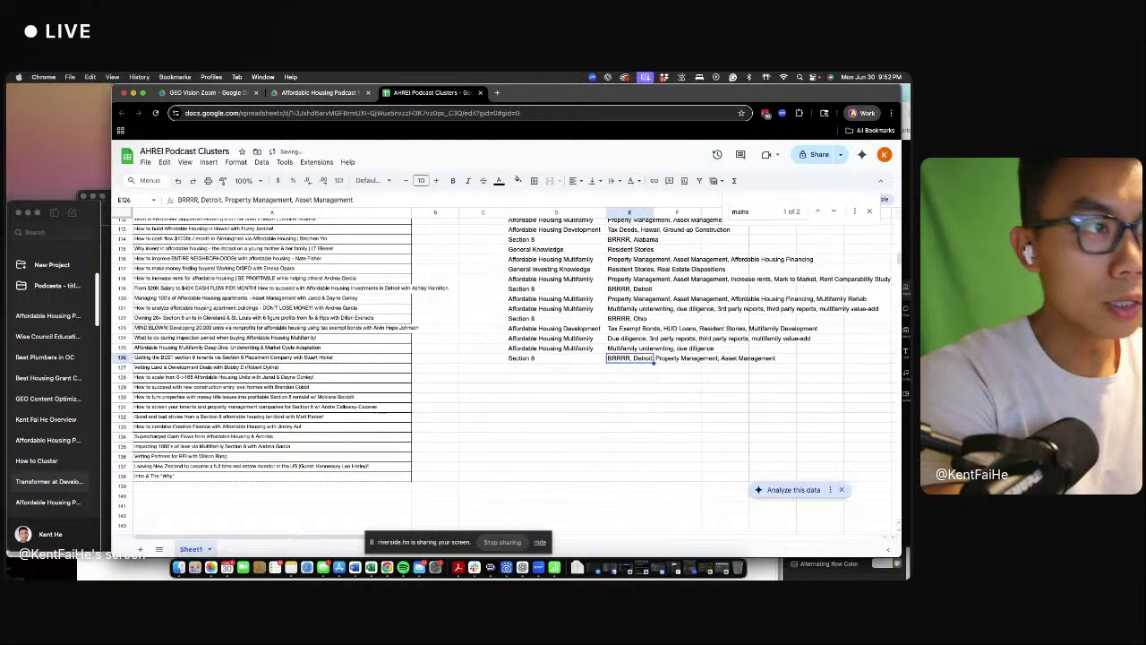
key("Left")
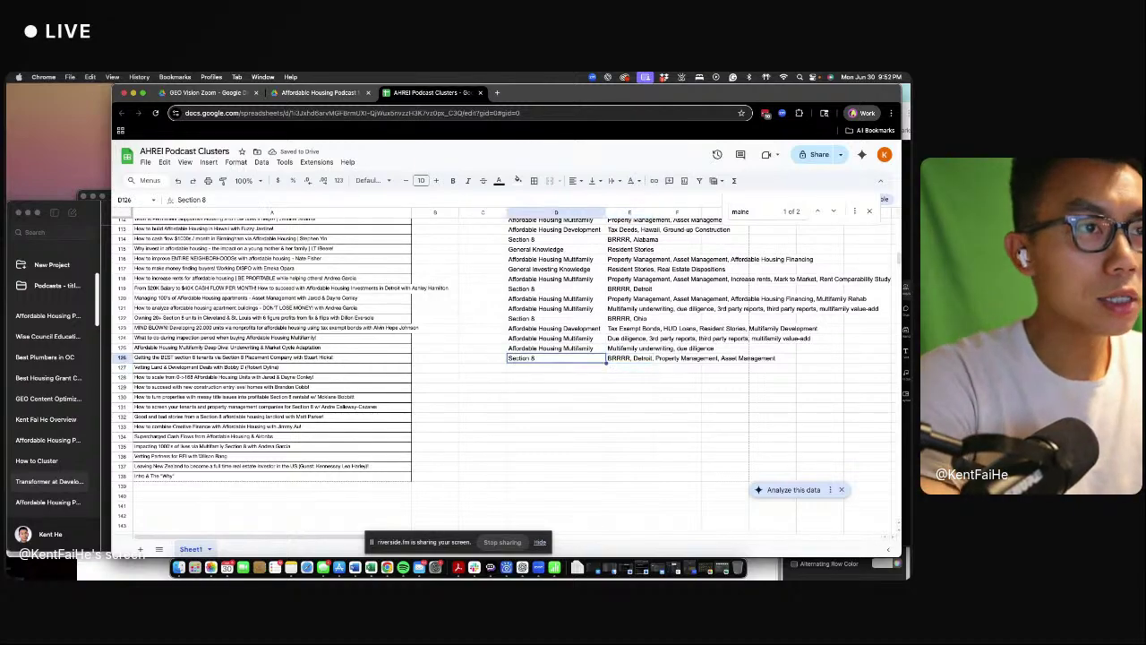
key("Up")
key("Up")
key("Up")
key("Up")
key("Up")
key("Down")
key("Down")
key("Down")
key("Down")
key("Down")
key("Down")
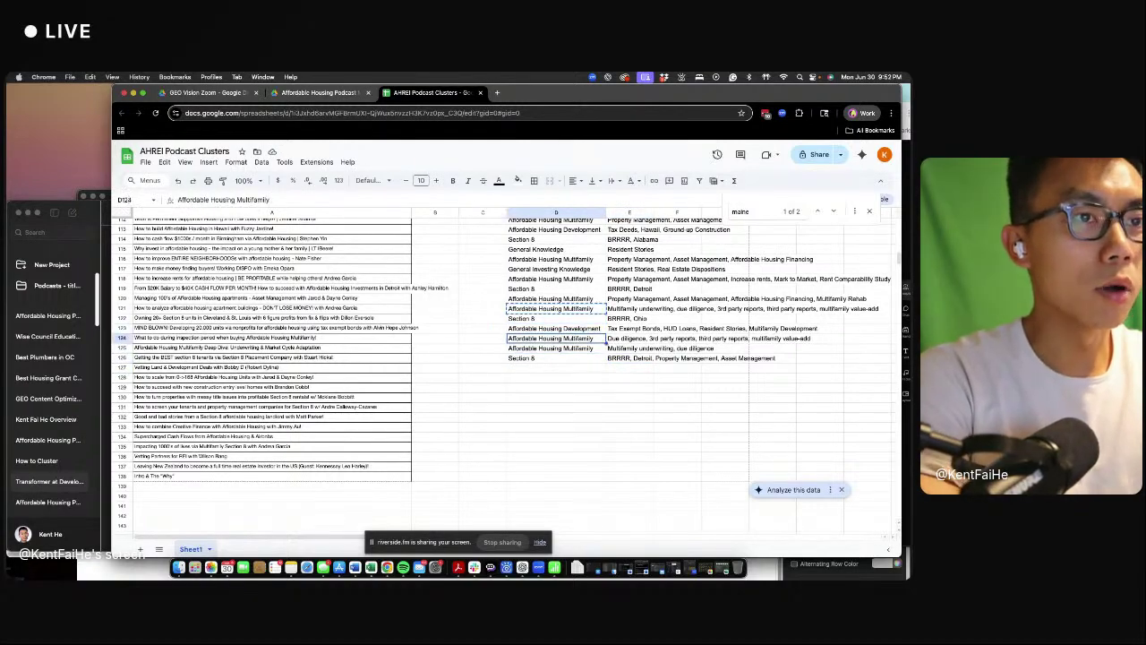
key("super+v")
- Enter "Development, Pre-development, Entitlements" as the additional tags of row 127, the episode on vetting land and development deals
key("Right")
type("Development")
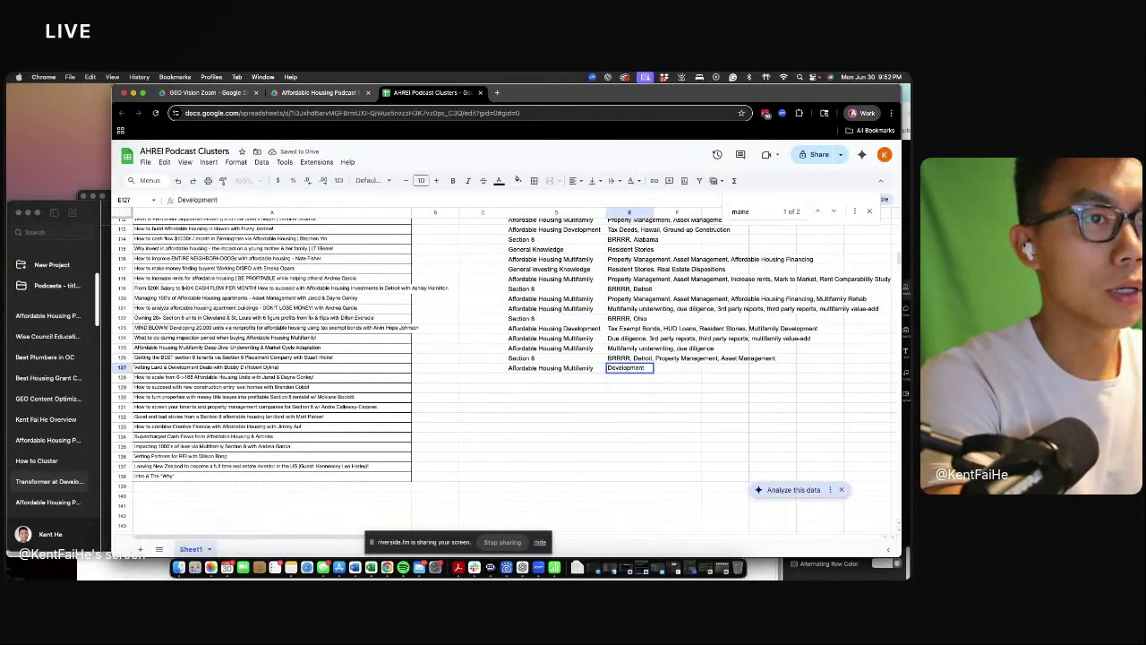
type(", Pre-developme")
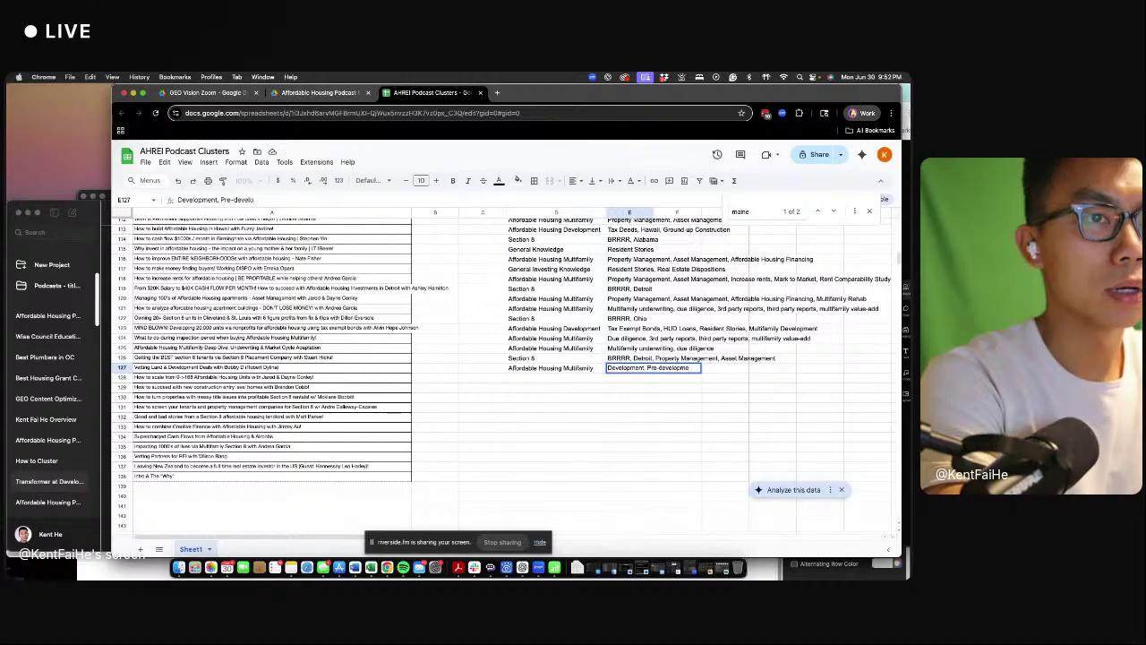
type("nt, Enti")
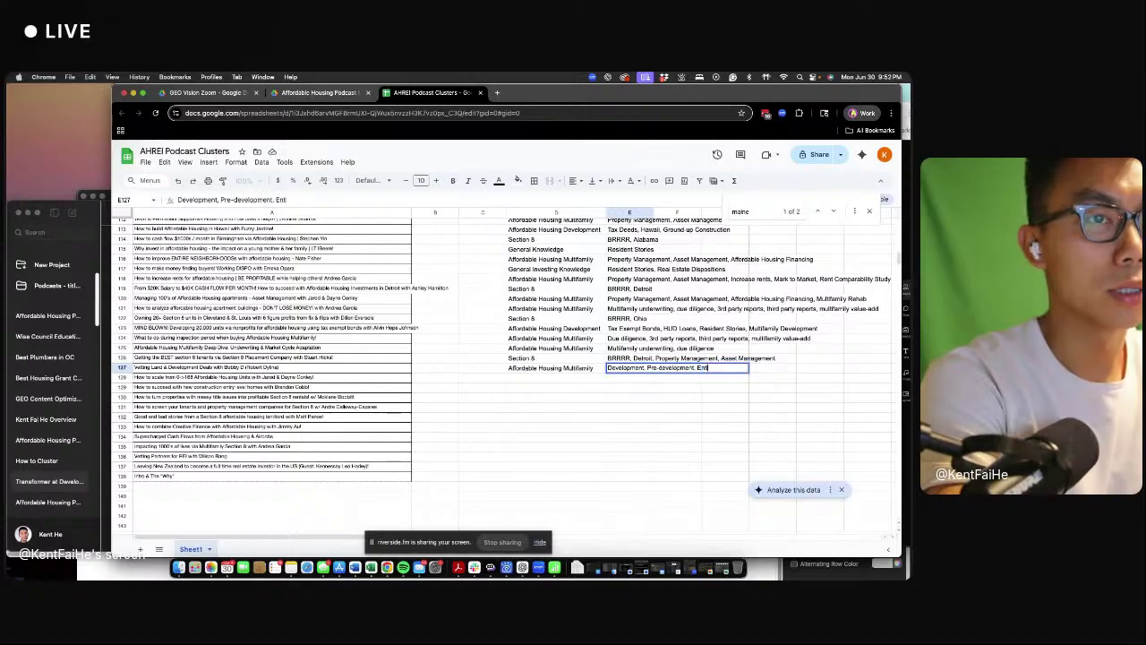
type("tlements")
key("Return")
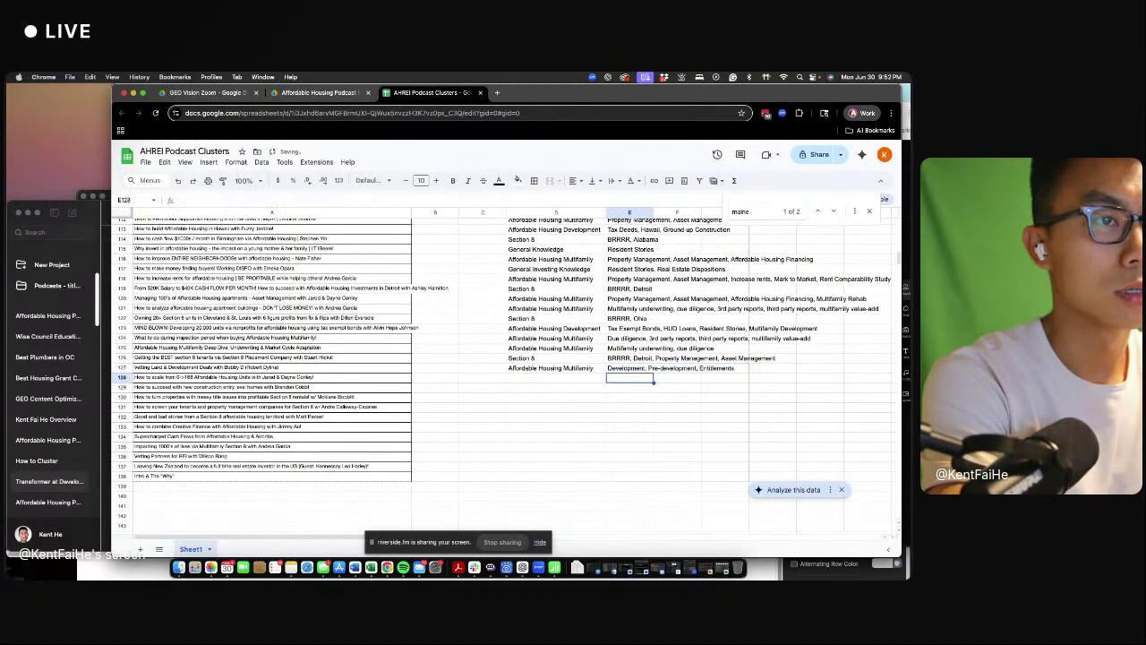
- Copy the "Affordable Housing Multifamily" theme and the additional tags from row 124 to row 128, the episode on scaling affordable housing units
key("Left")
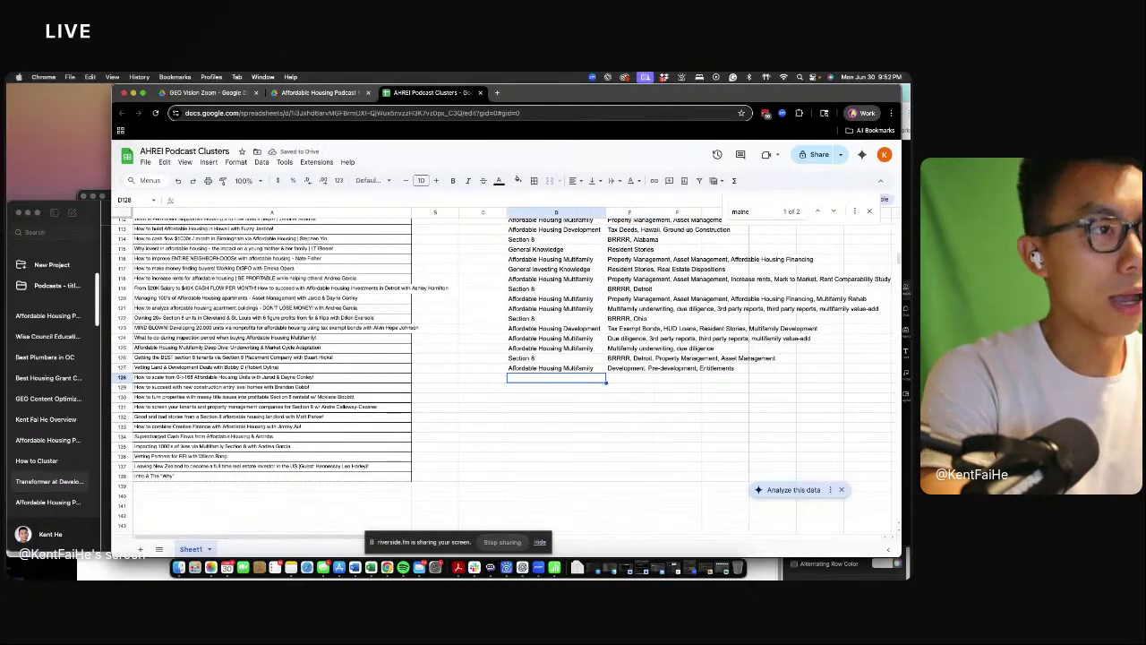
key("Up")
key("Up")
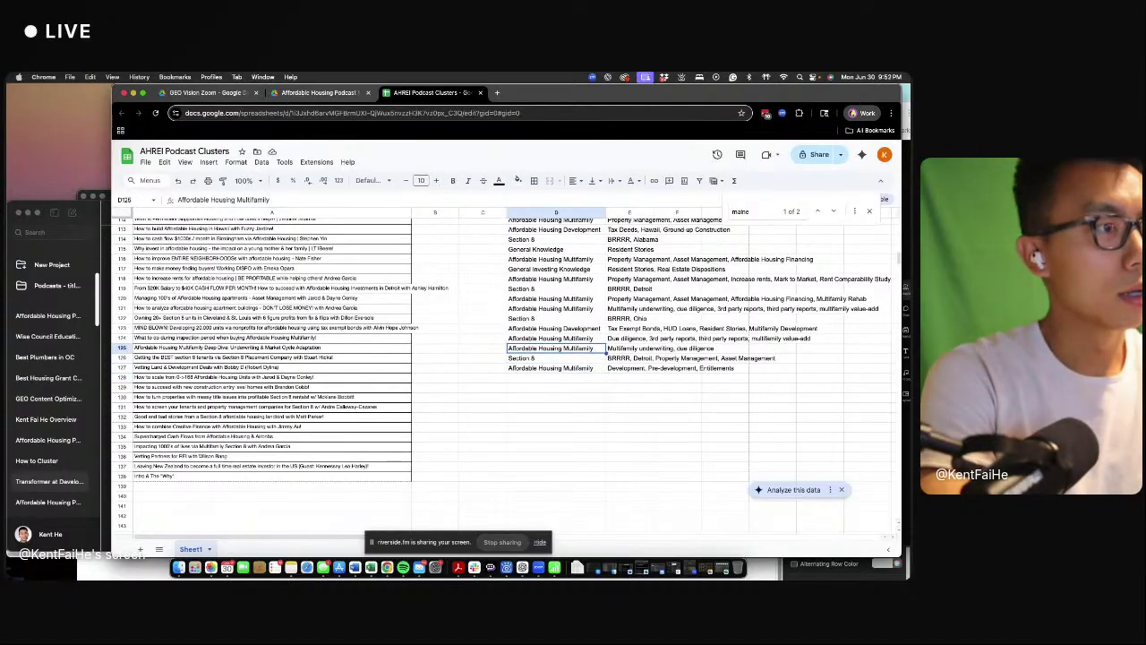
key("shift+Right")
key("Up")
key("shift+Right")
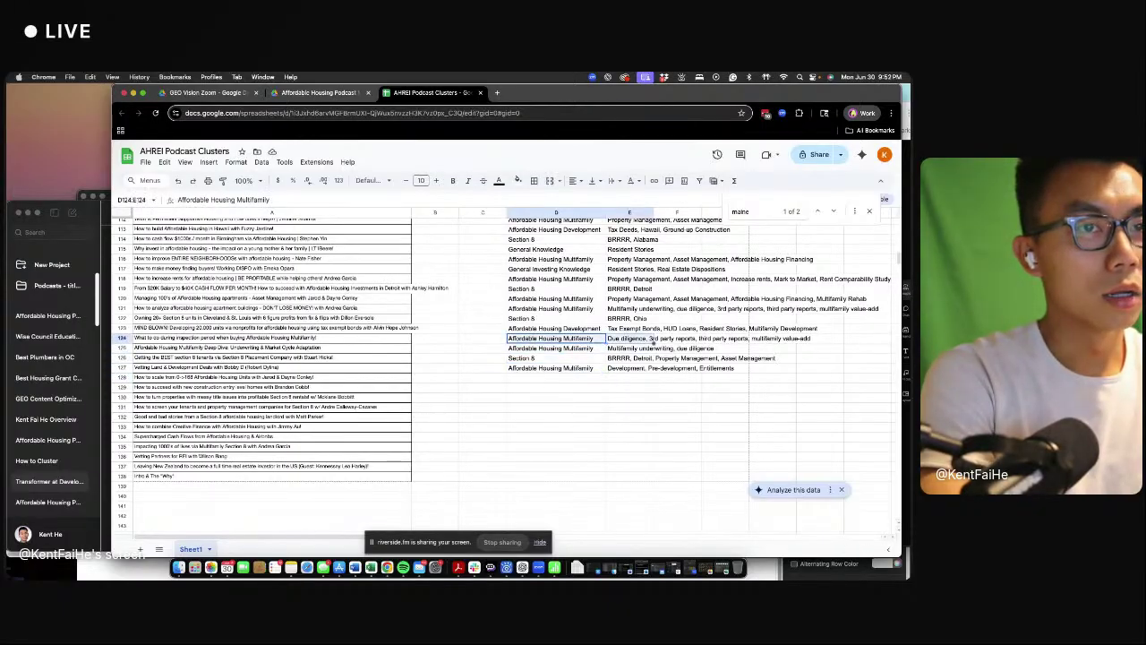
key("ctrl+c")
key("Down")
key("Down")
key("Down")
key("Down")
key("ctrl+v")
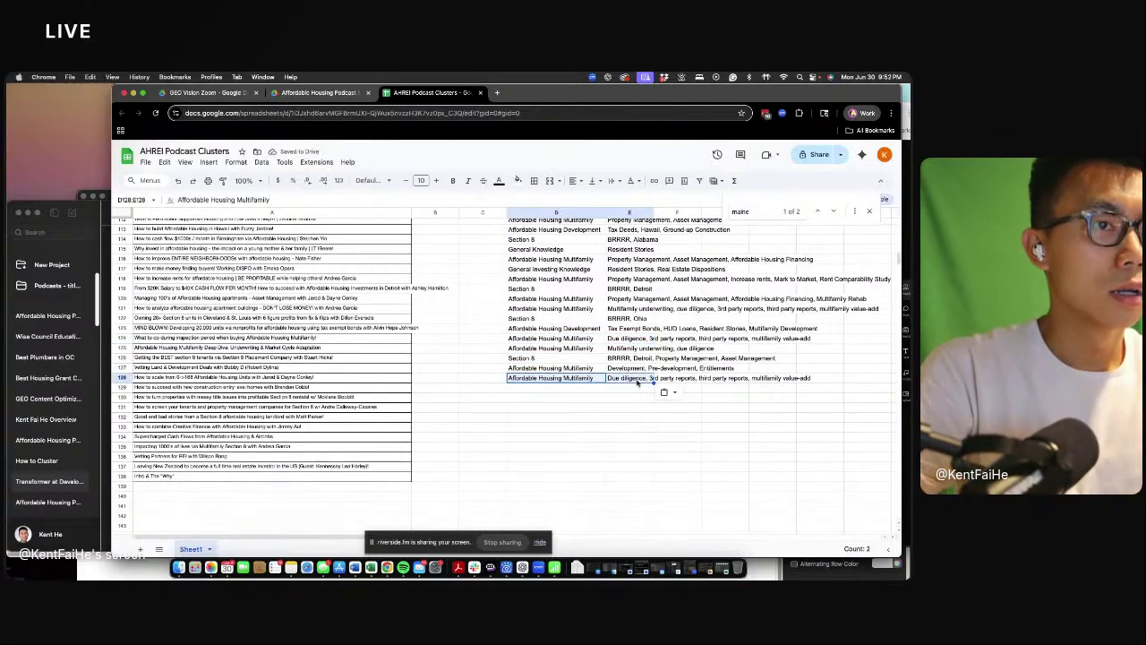
- Remove "3rd party reports, third party reports" from row 128's additional tags, leaving "Due diligence, multifamily value-add"
left_click(638, 383)
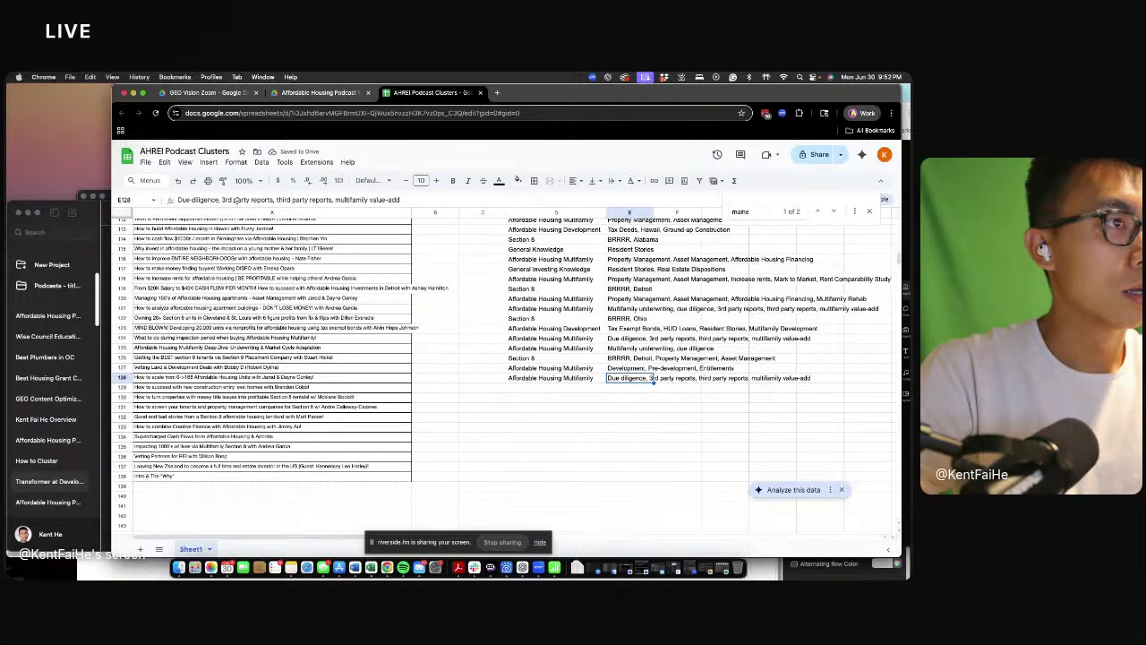
left_click_drag(221, 199, 333, 199)
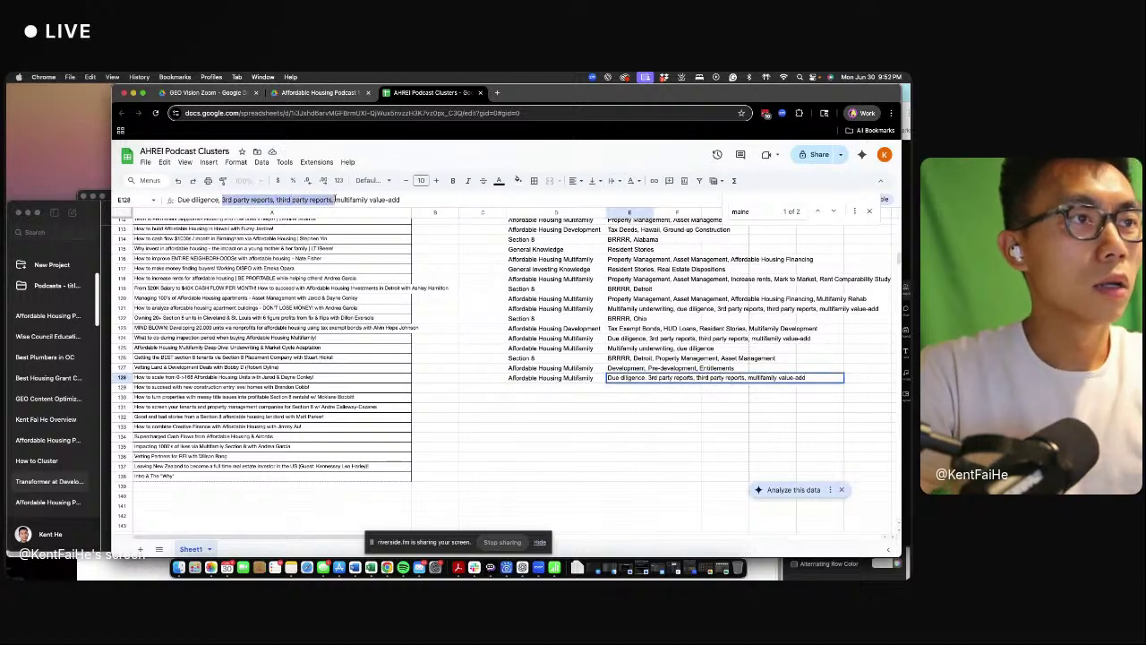
key("BackSpace")
left_click(543, 380)
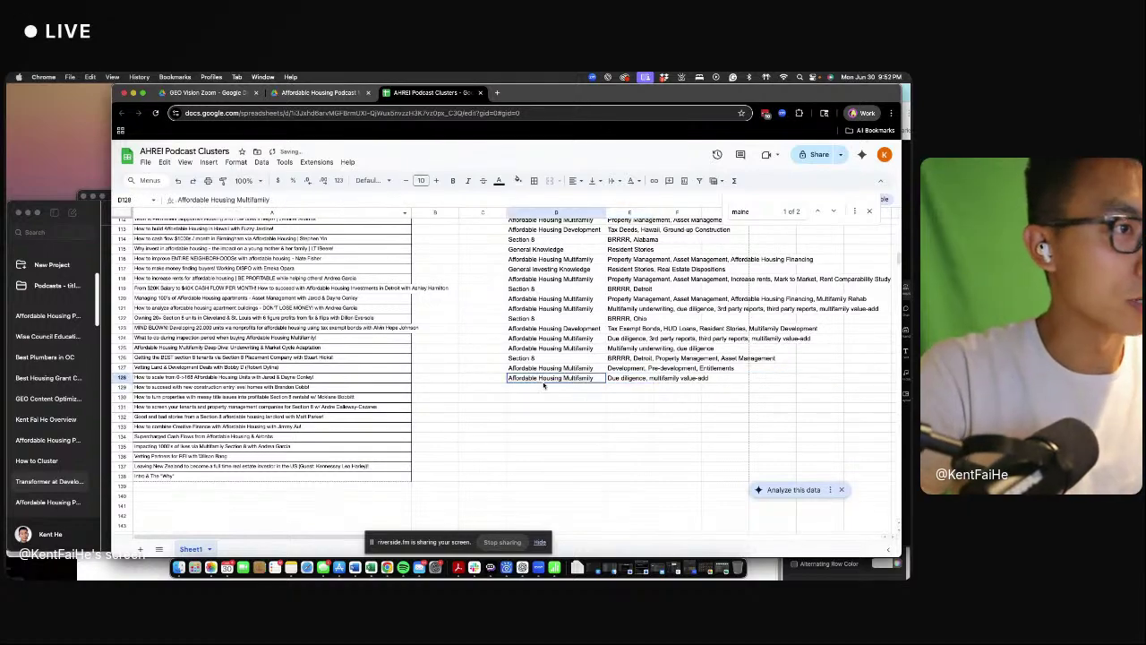
- Copy the "Entitlements" theme and "Pre-development" tag from row 2 to row 129, the episode on new construction entry level homes
scroll(546, 335, "up", 10)
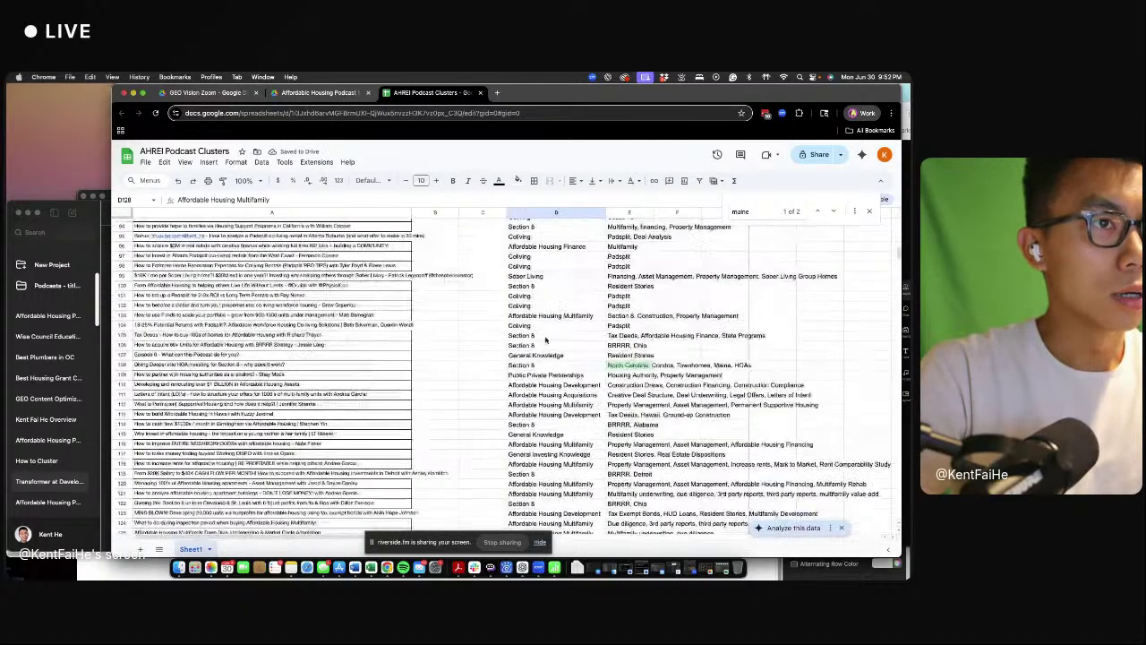
scroll(566, 341, "up", 15)
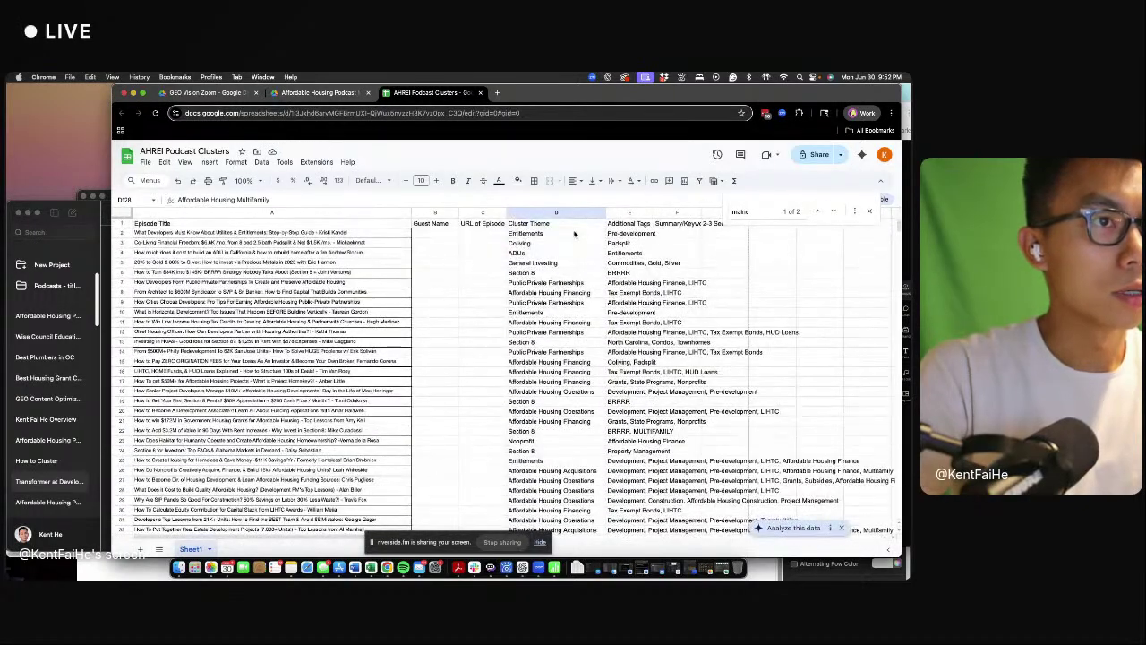
left_click_drag(560, 234, 631, 237)
scroll(630, 237, "down", 20)
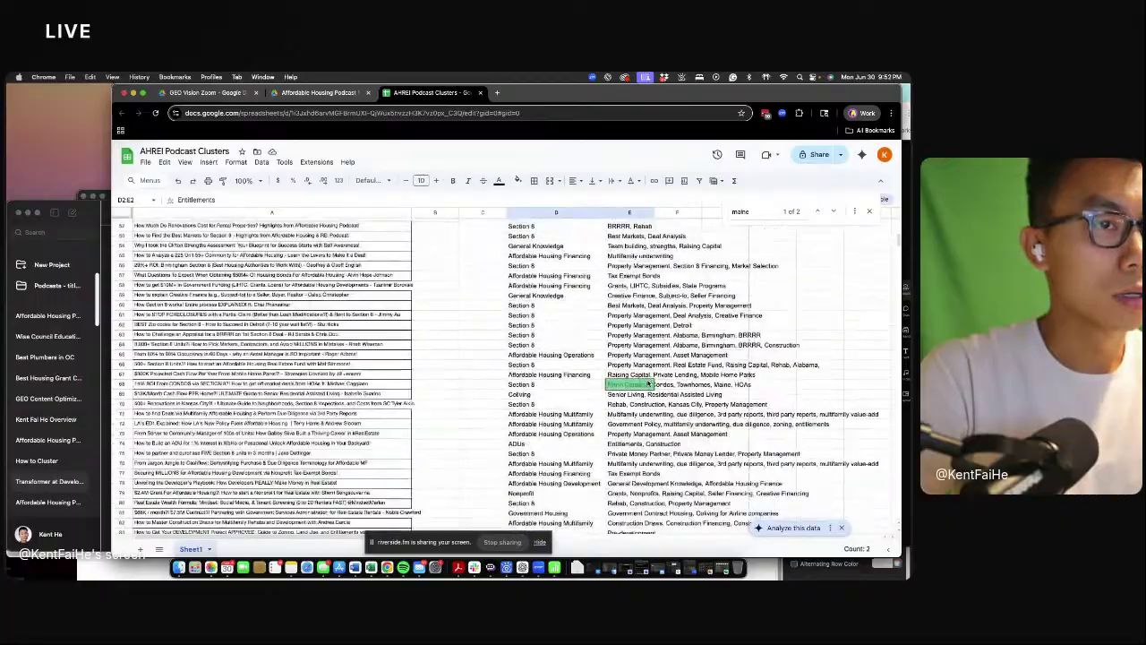
left_click(556, 462)
key("ctrl+v")
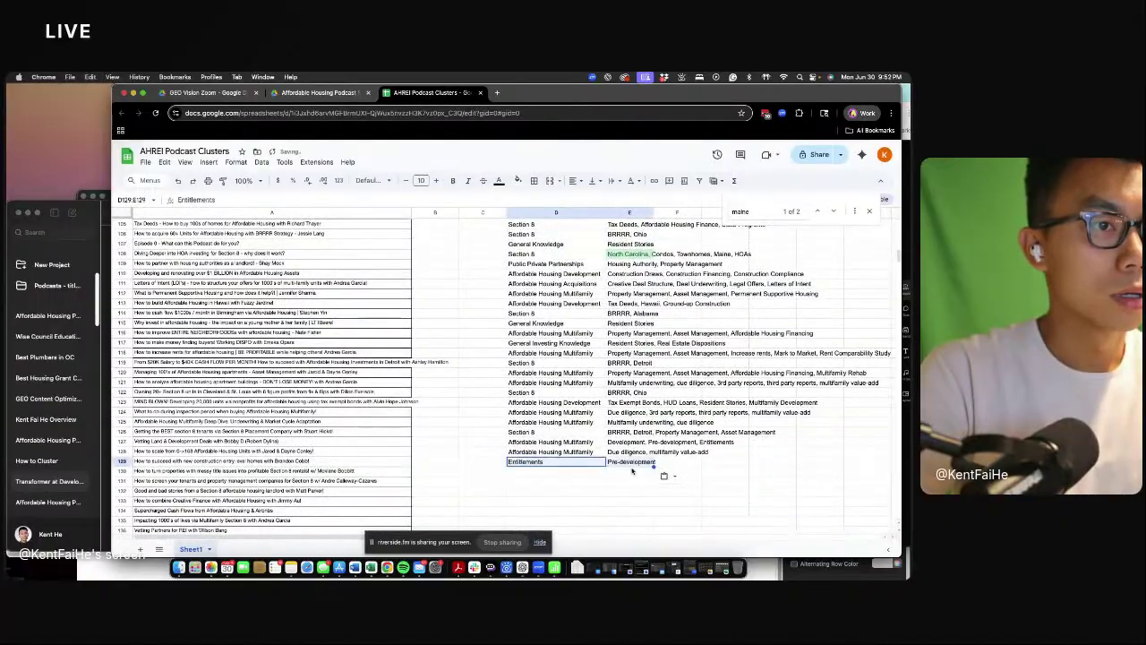
- Append "Development" to the additional tags of row 129
left_click(630, 461)
left_click(247, 203)
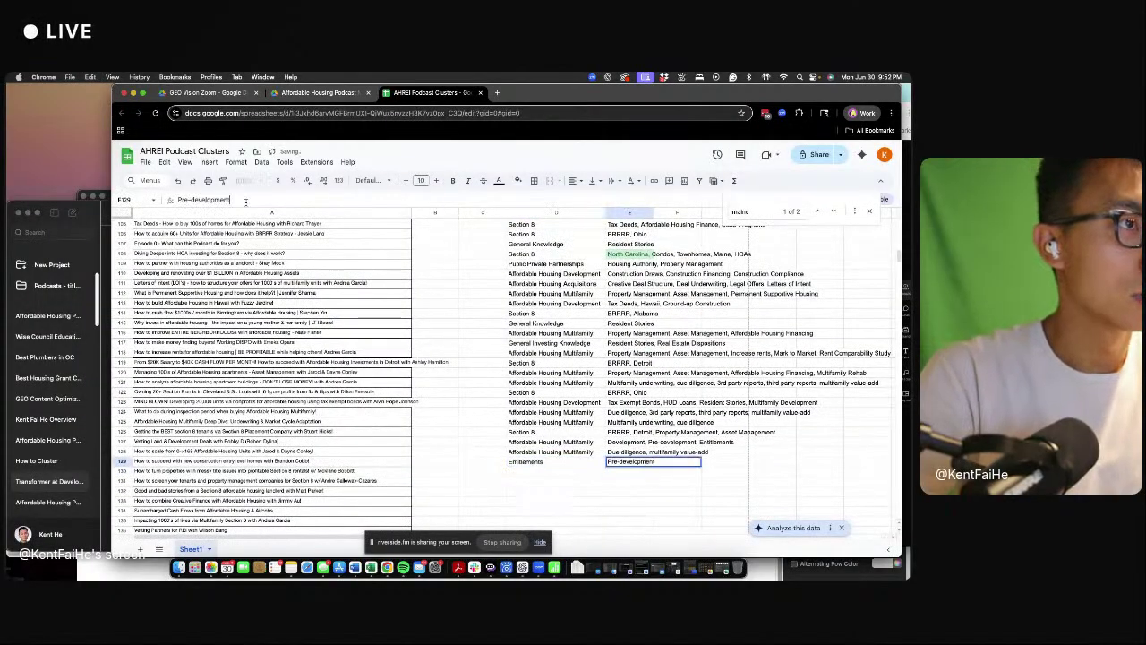
type(", d")
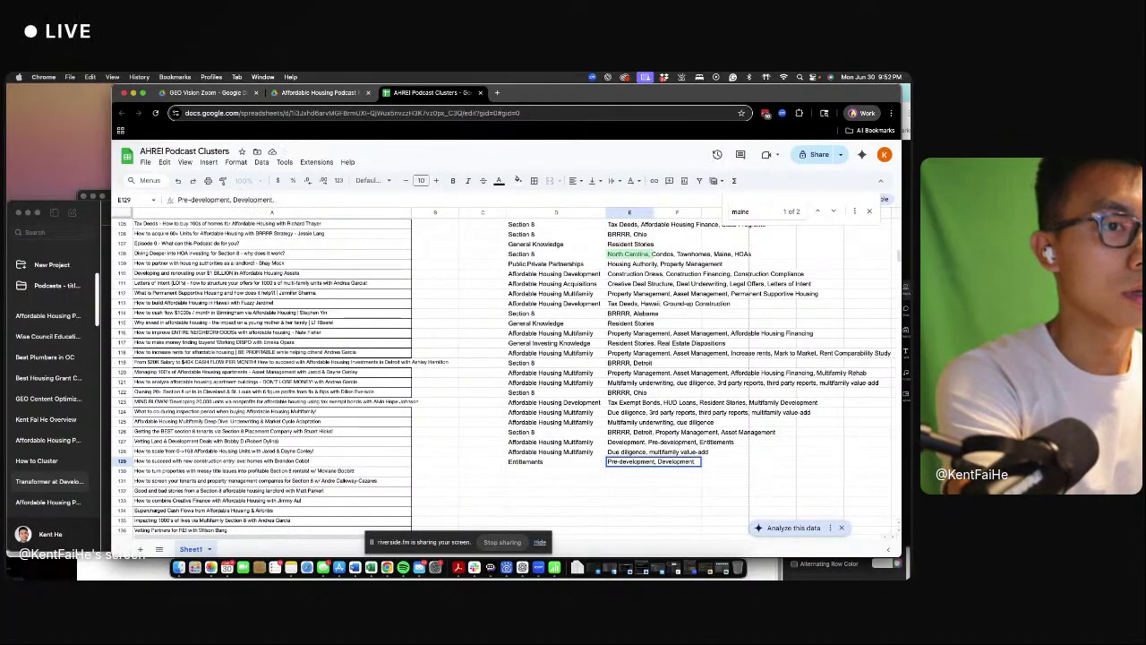
key("Return")
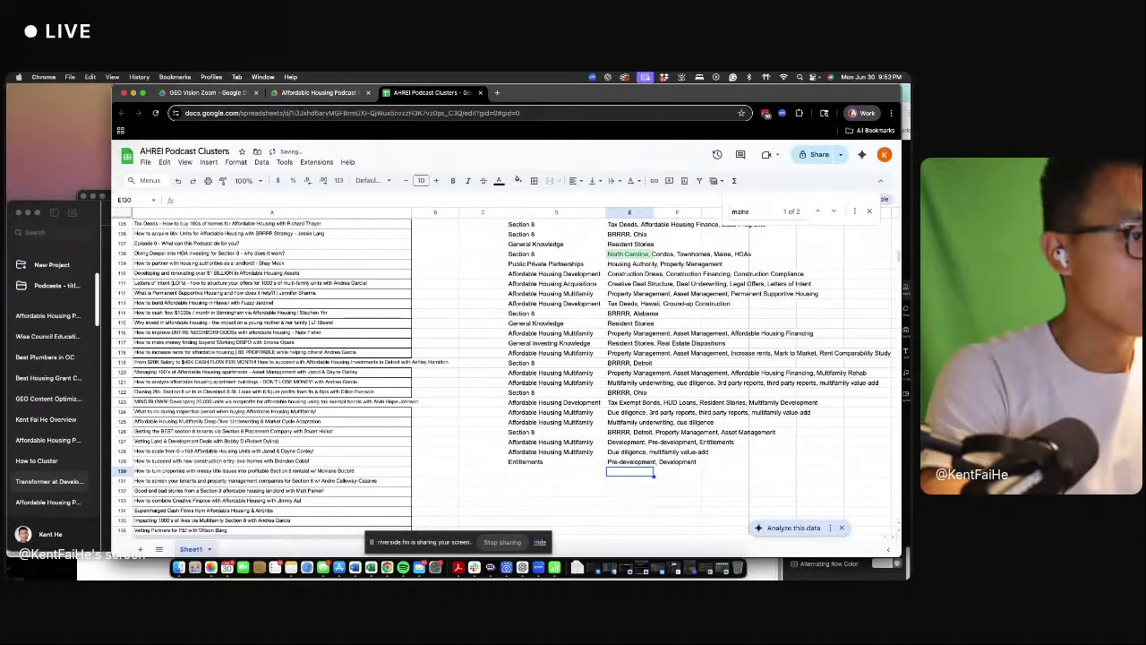
- Give row 130, the episode on properties with messy title issues, the theme "Section 8" and the tag "Title Problems"
key("Left")
type("Section")
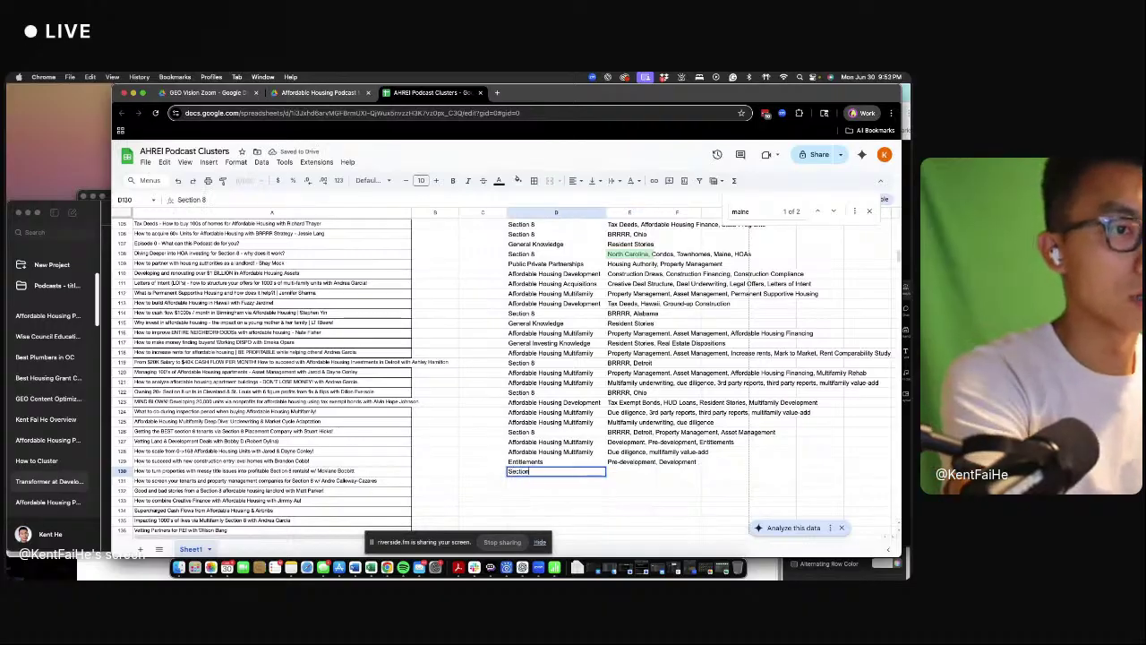
key("Tab")
type("Title Problems")
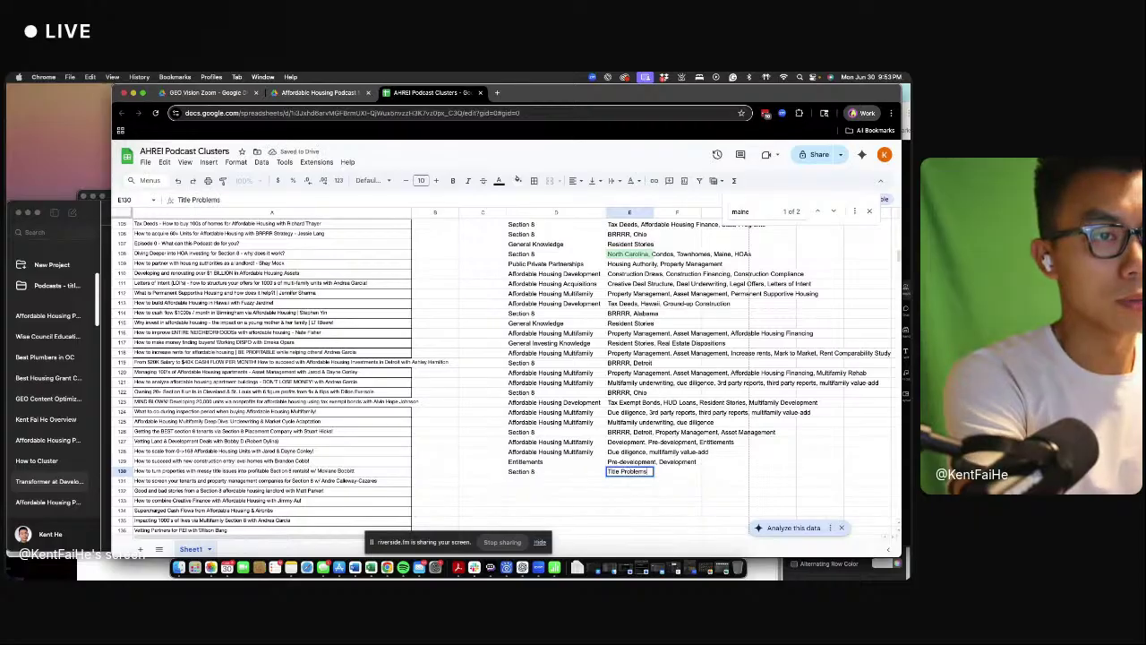
key("Return")
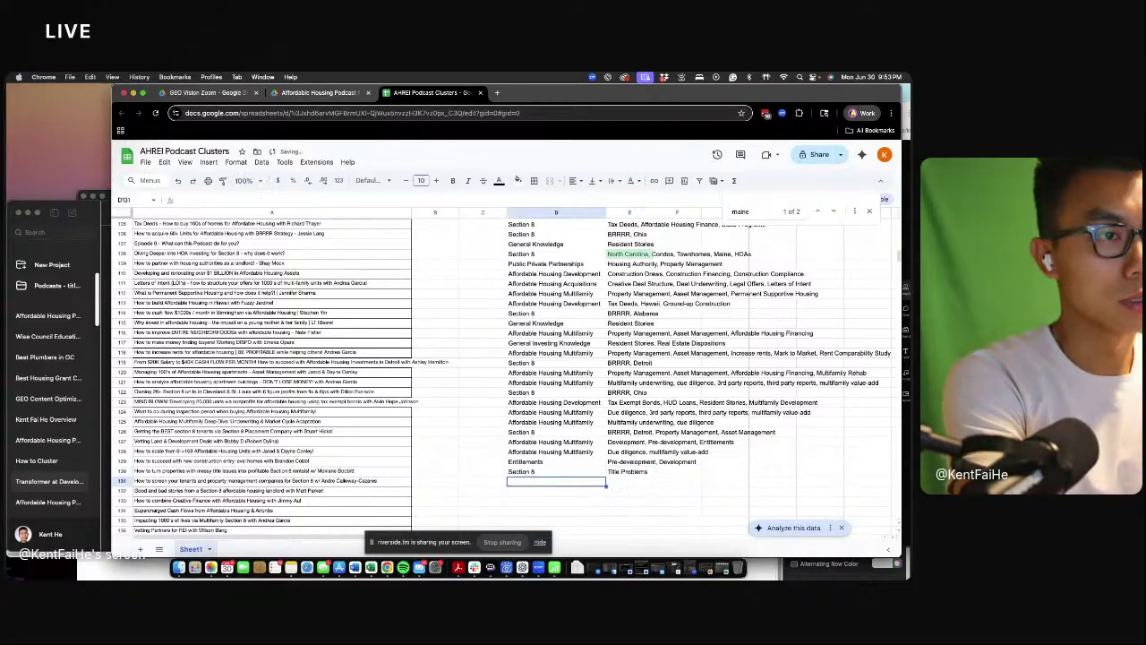
- Give row 131, the episode on screening tenants and property management companies, the theme "Section 8" and the tags "BRRRR, St. Louis"
type("Section 8")
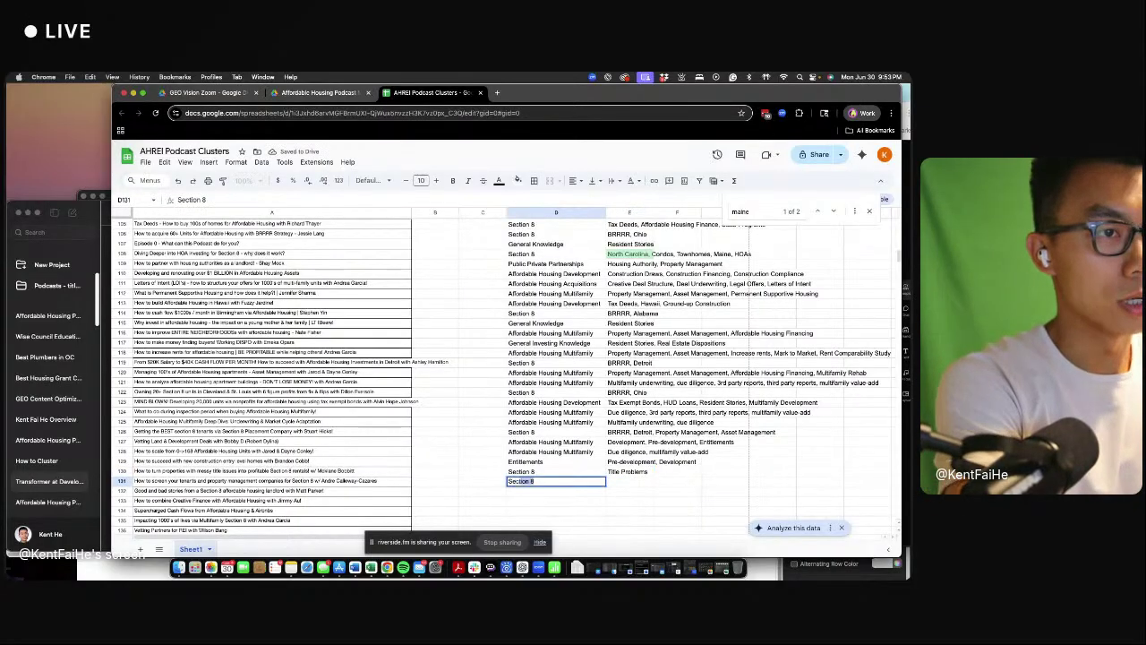
key("Tab")
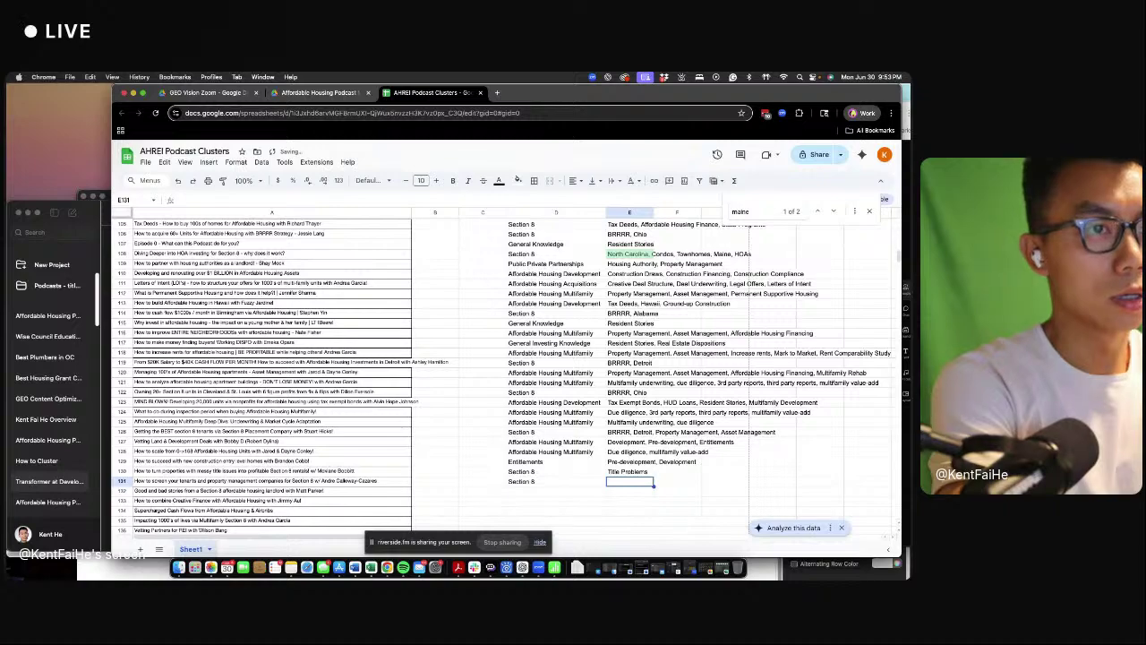
type("BRRRR, St. Louis")
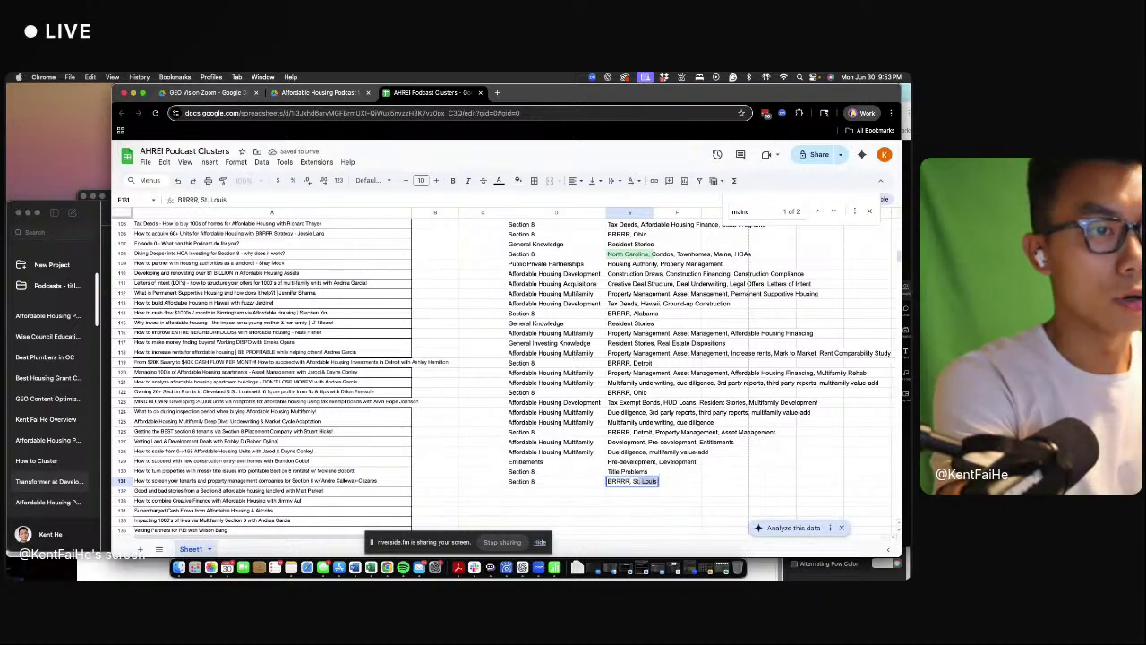
key("Tab")
key("Down")
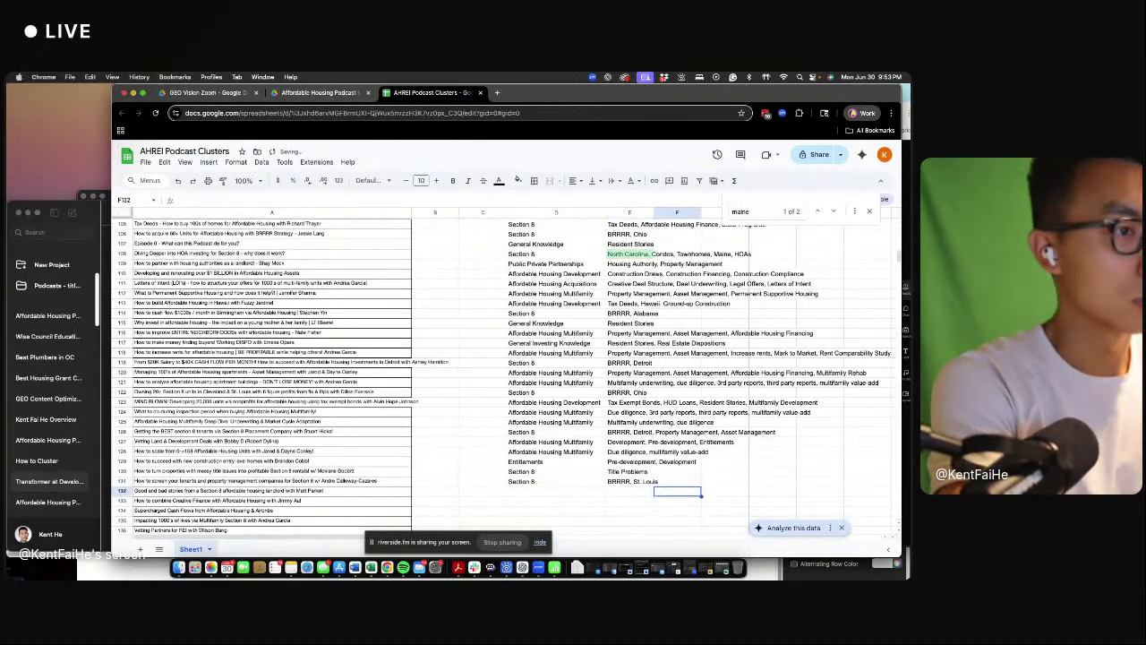
- Copy row 131's "Section 8" theme and tags to row 132, the good and bad stories episode, and replace its tags with "BRRRR"
key("Left")
key("Up")
key("Left")
key("shift+Right")
key("ctrl+c")
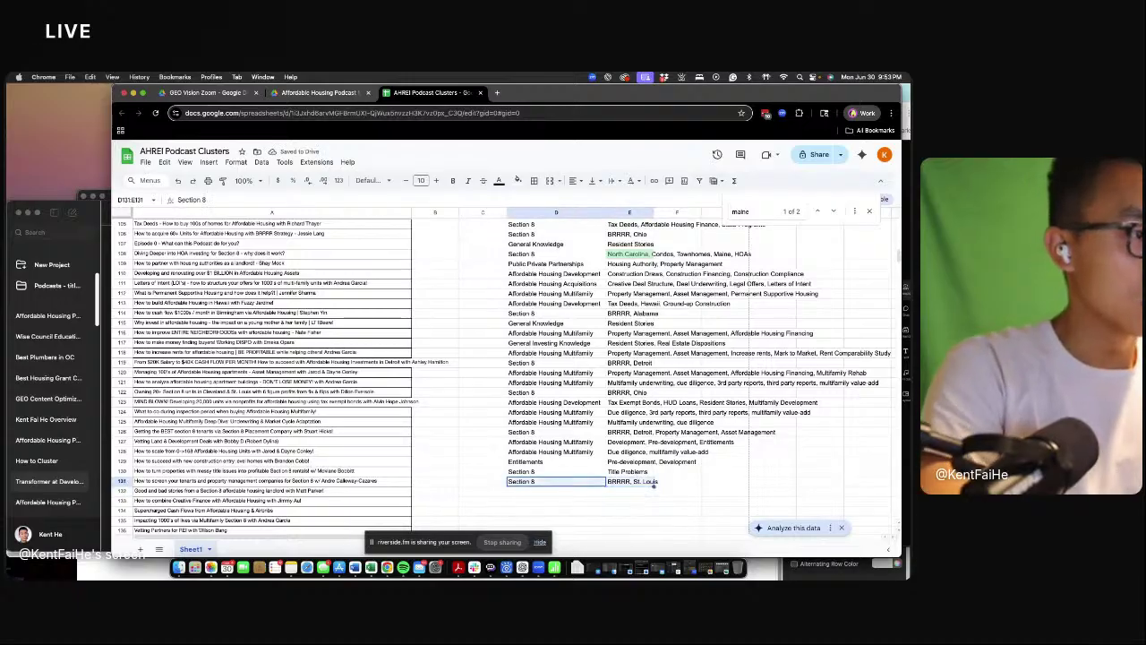
key("Down")
key("ctrl+v")
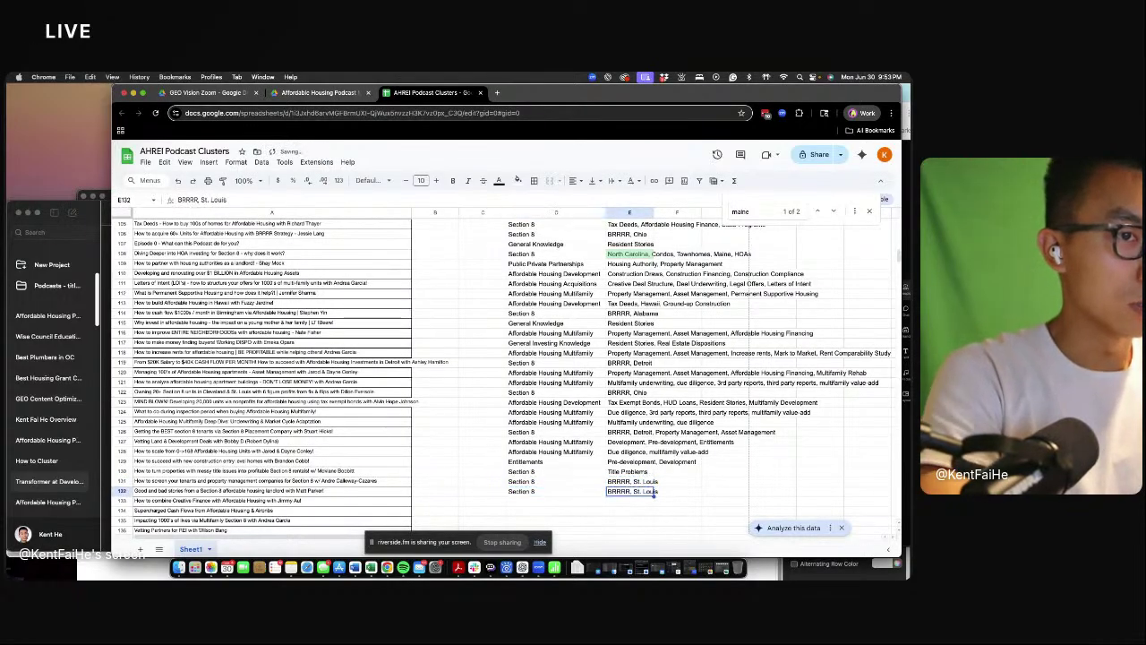
key("Delete")
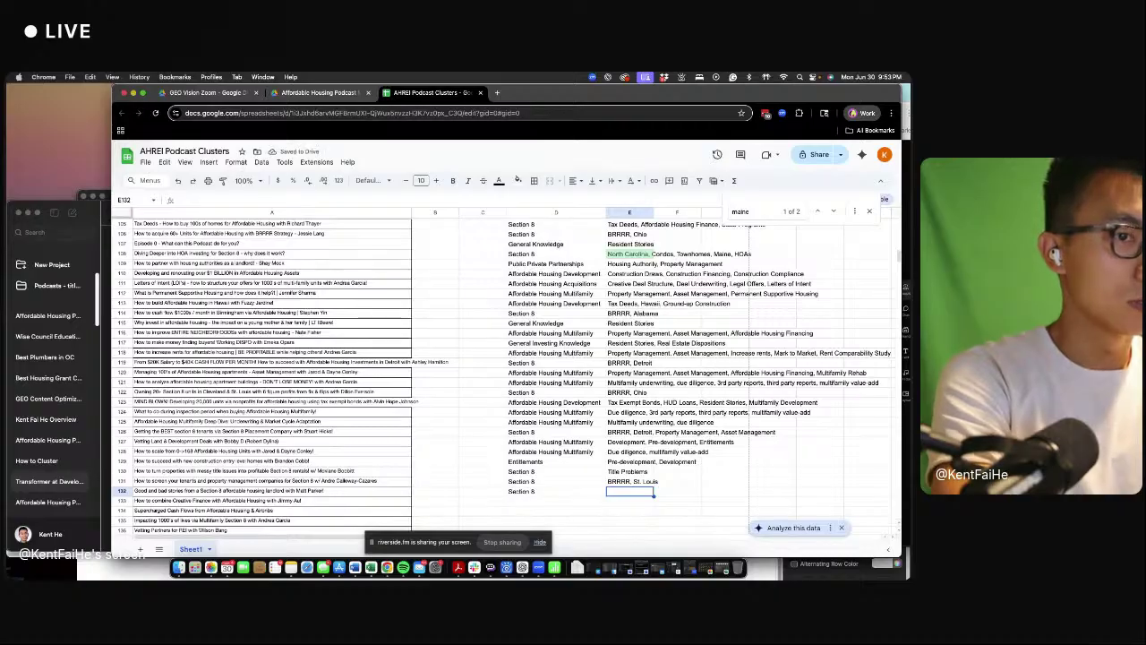
type("BRRRR")
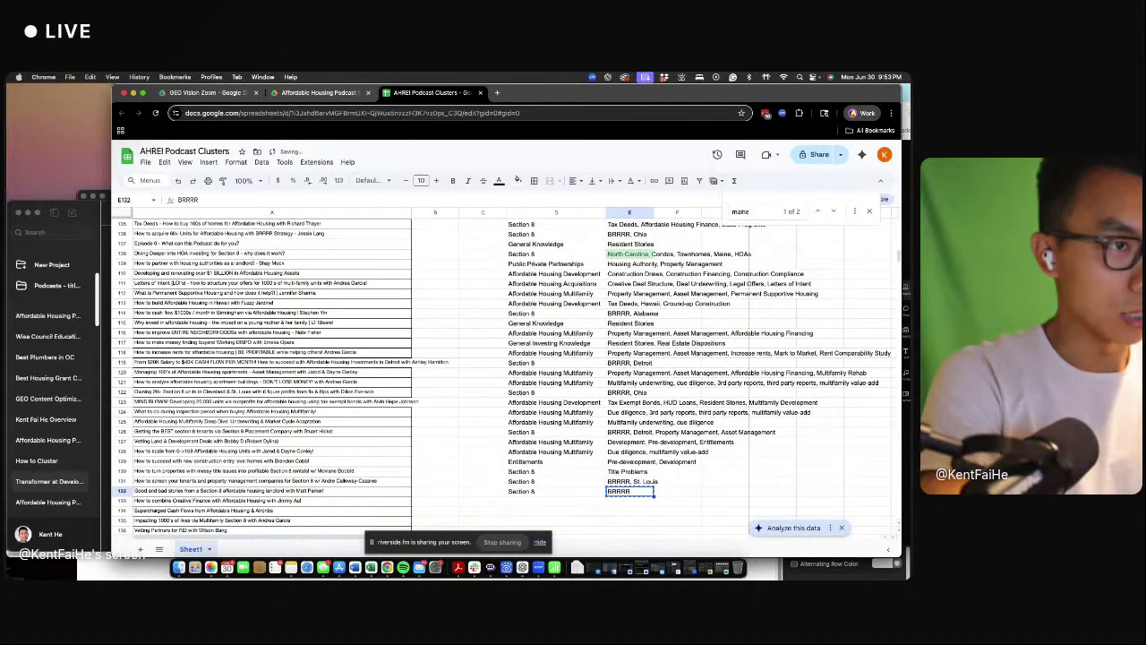
key("Return")
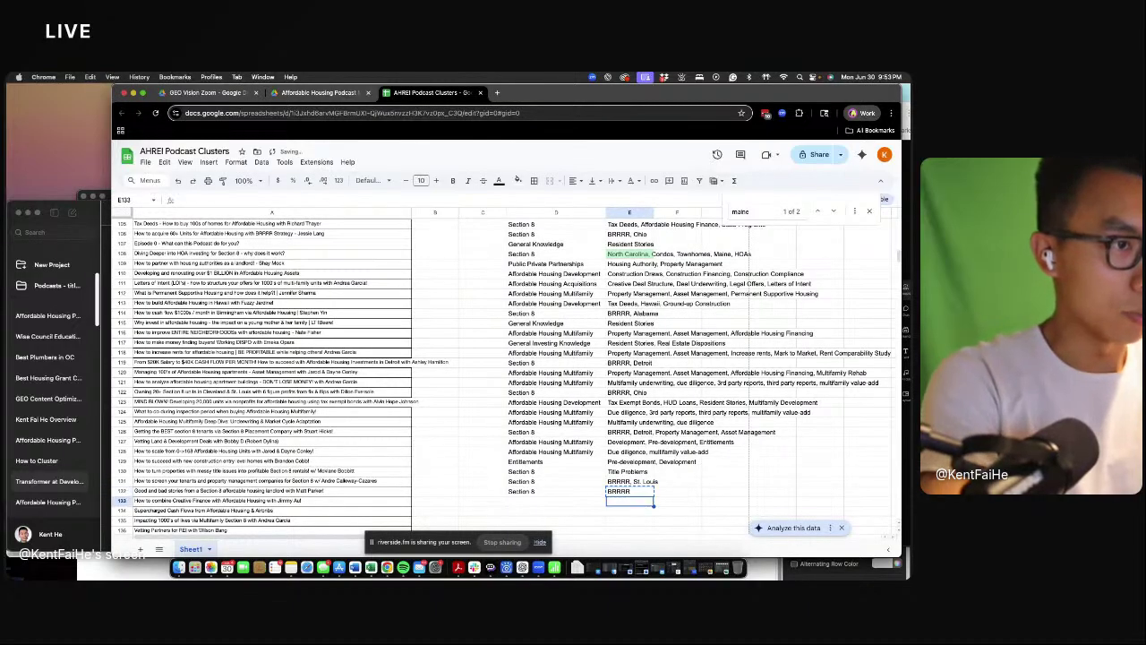
- Copy the "BRRRR" tag from row 132 to row 133 and the "Section 8" theme to rows 133 and 134
key("ctrl+v")
key("Left")
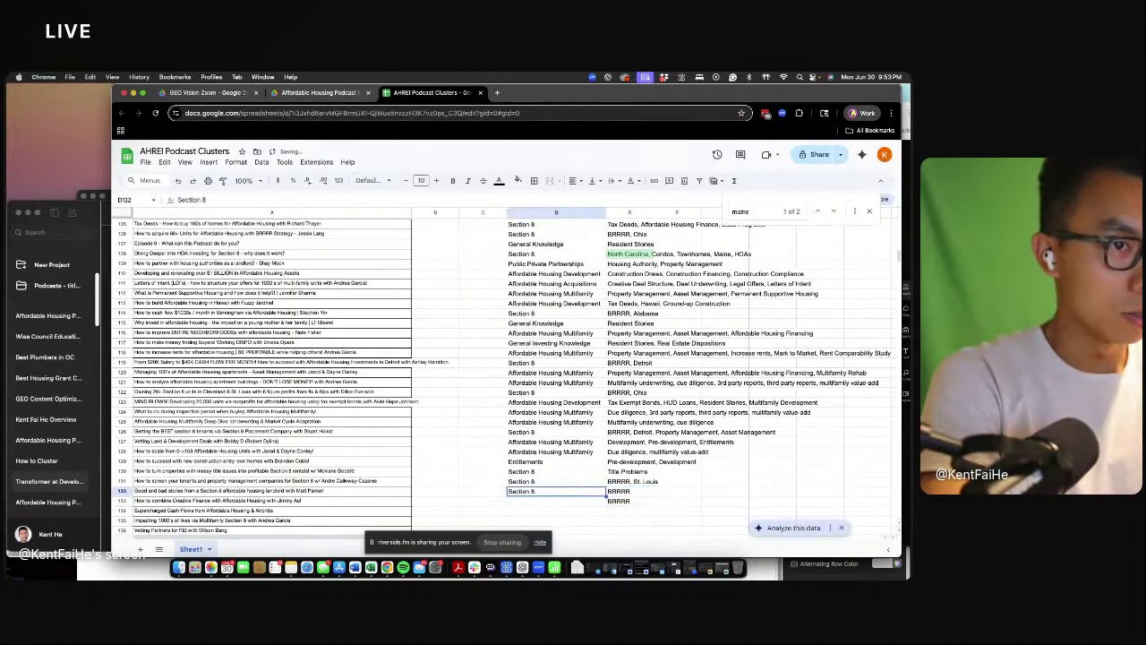
key("super+c")
key("Up")
key("super+c")
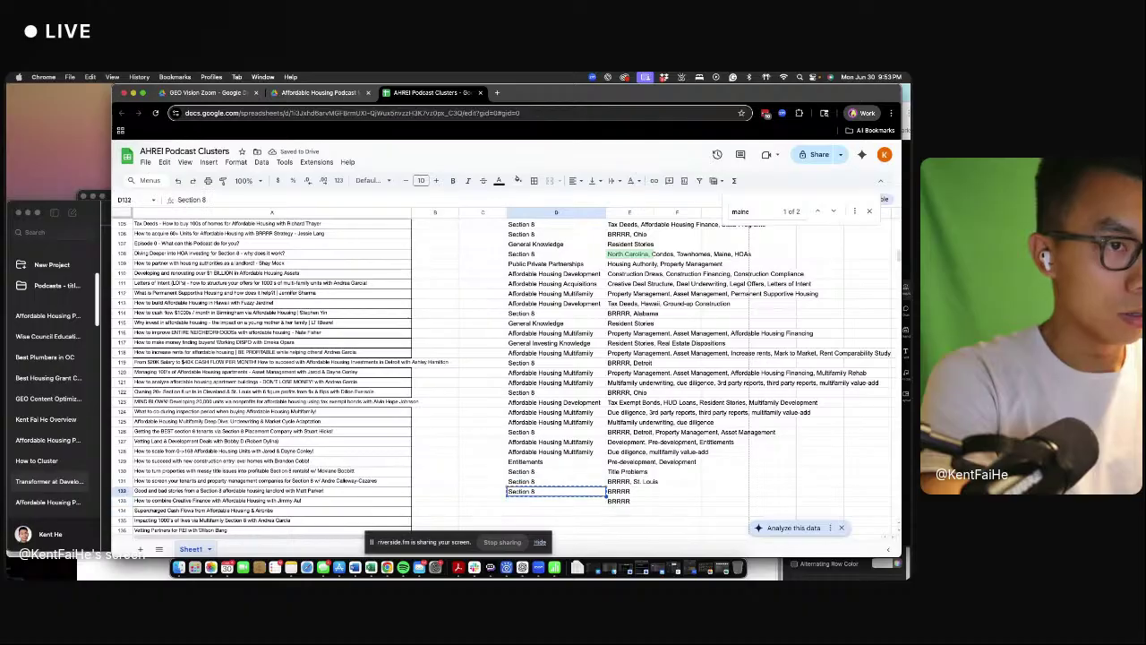
key("Down")
key("super+v")
key("Down")
key("super+v")
key("Down")
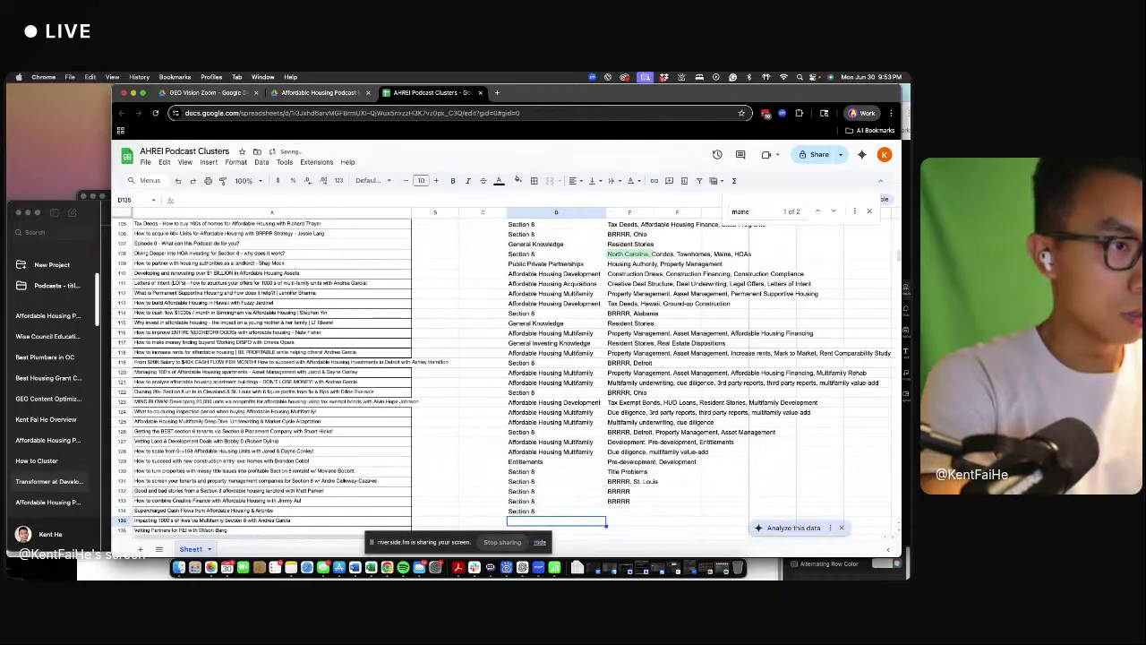
- Copy the "Affordable Housing Multifamily" theme from row 128 to row 135, the episode on impacting lives via multifamily Section 8
key("Up")
key("Up")
key("Up")
key("Up")
key("Up")
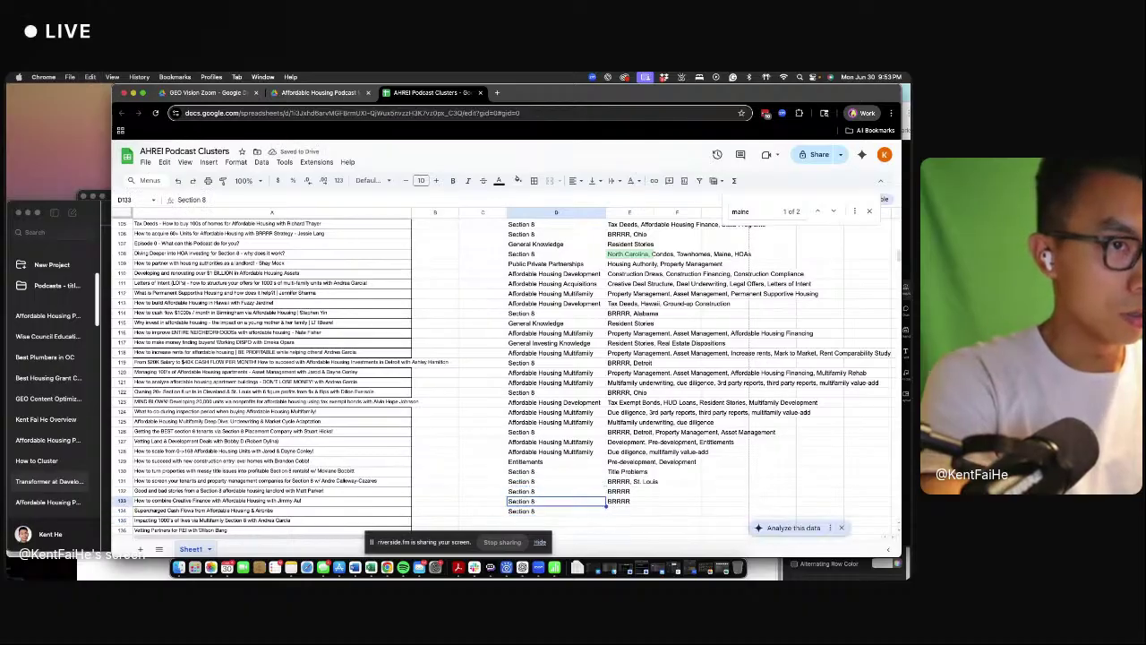
key("Up")
key("Up")
key("super+c")
key("Down")
key("Down")
key("Down")
key("Down")
key("Down")
key("Down")
key("Down")
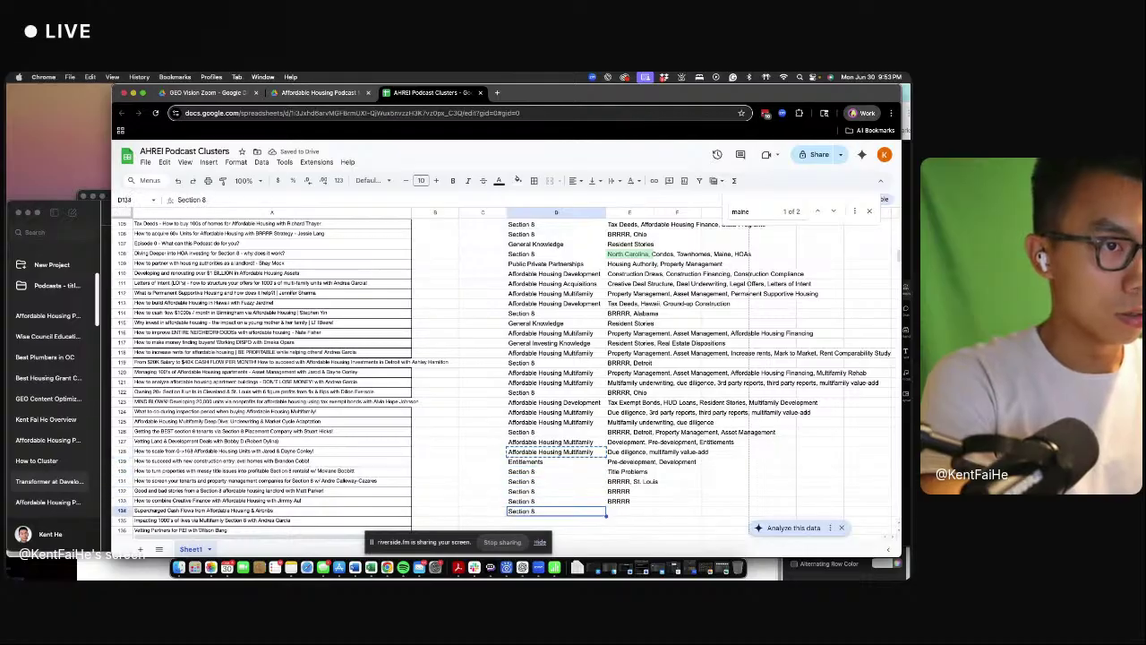
key("super+v")
- Tag row 135 with "Affordable Housing Finance" and row 134, the supercharged cash flows episode, with "Resident Stories"
key("Right")
type("Affor")
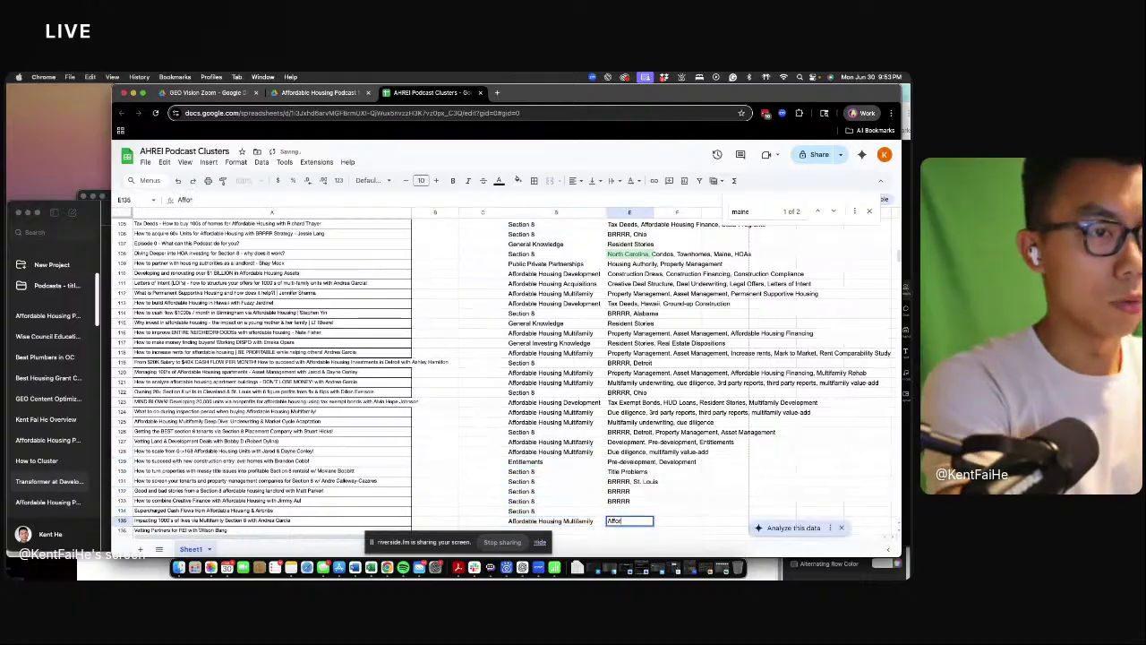
type("dable Housing Financ")
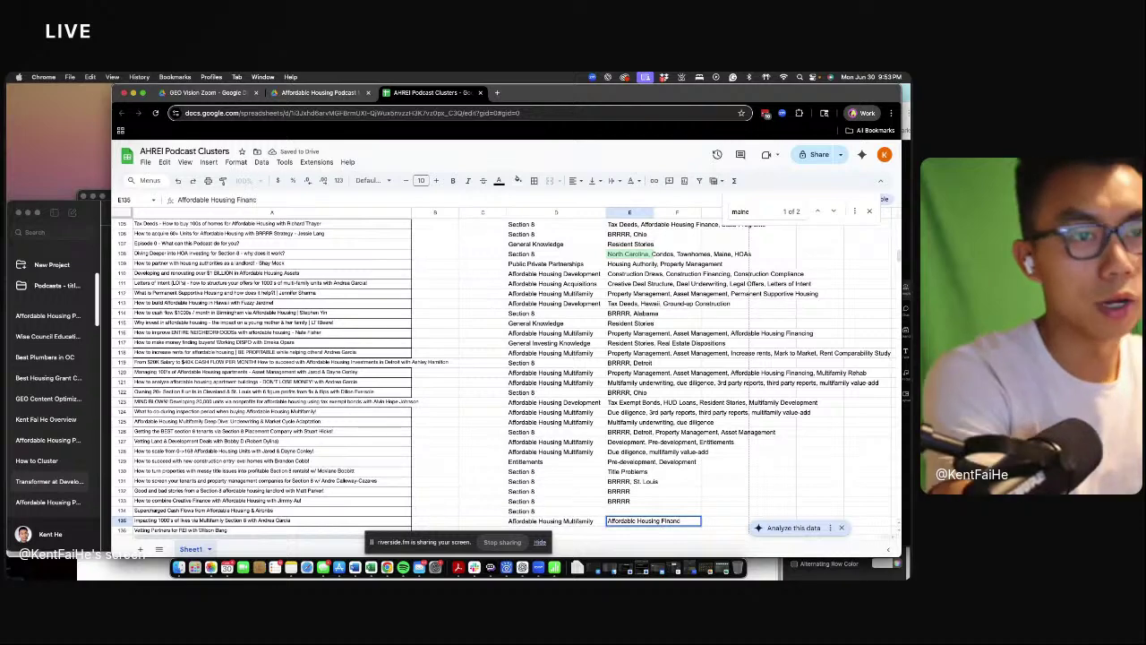
type("e")
key("Up")
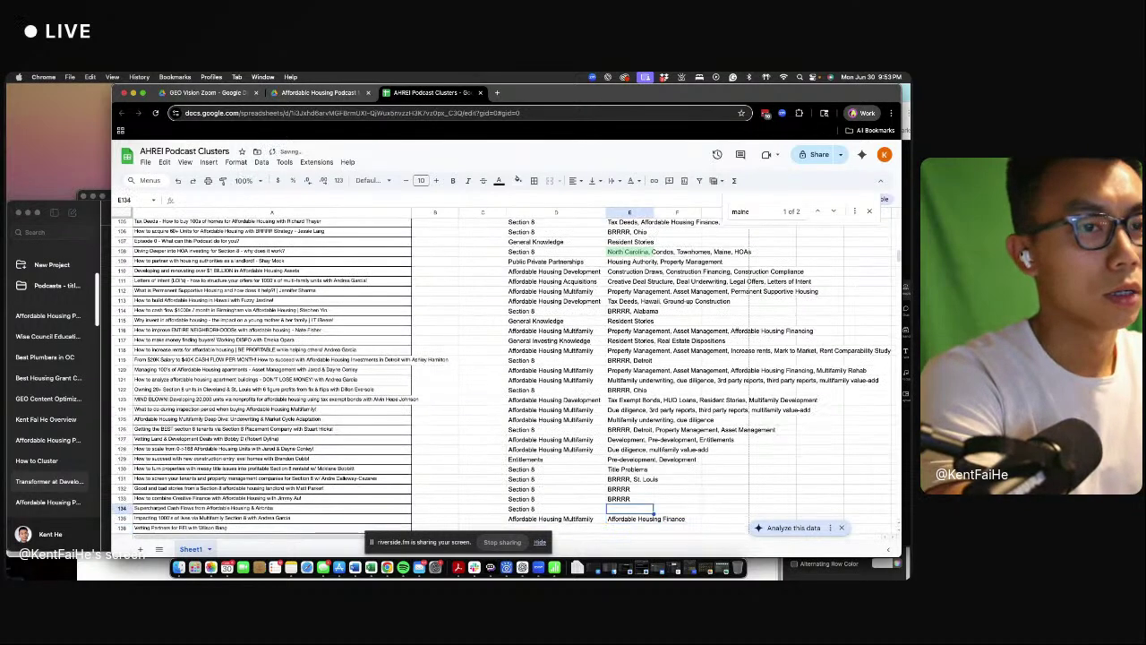
type("Resident Stor")
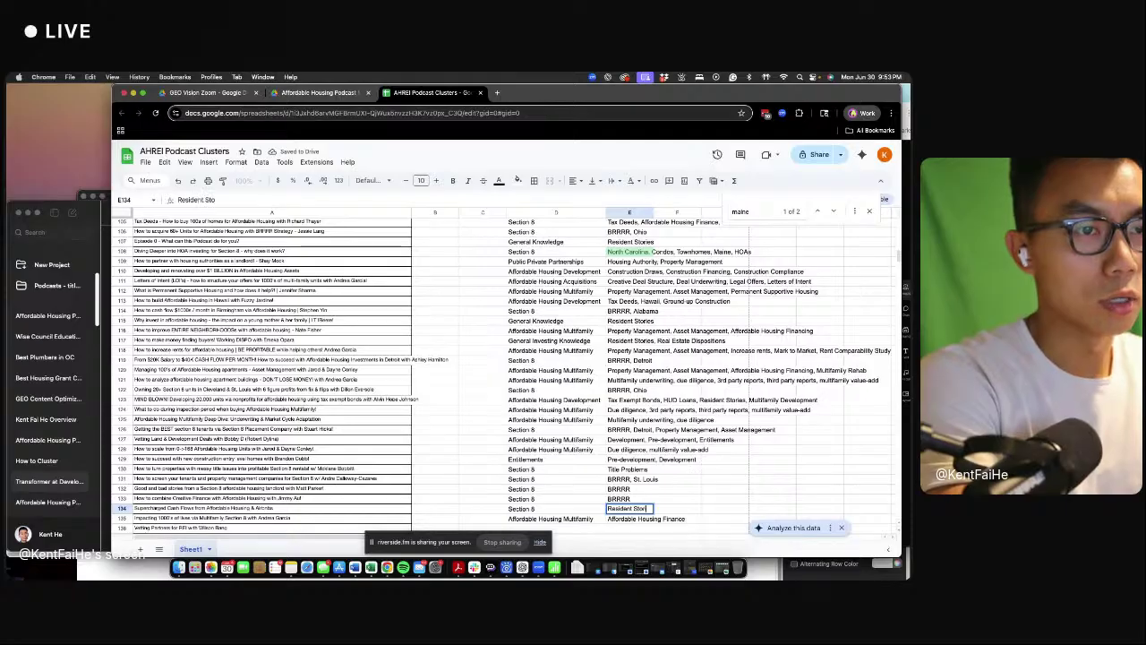
key("Return")
key("Down")
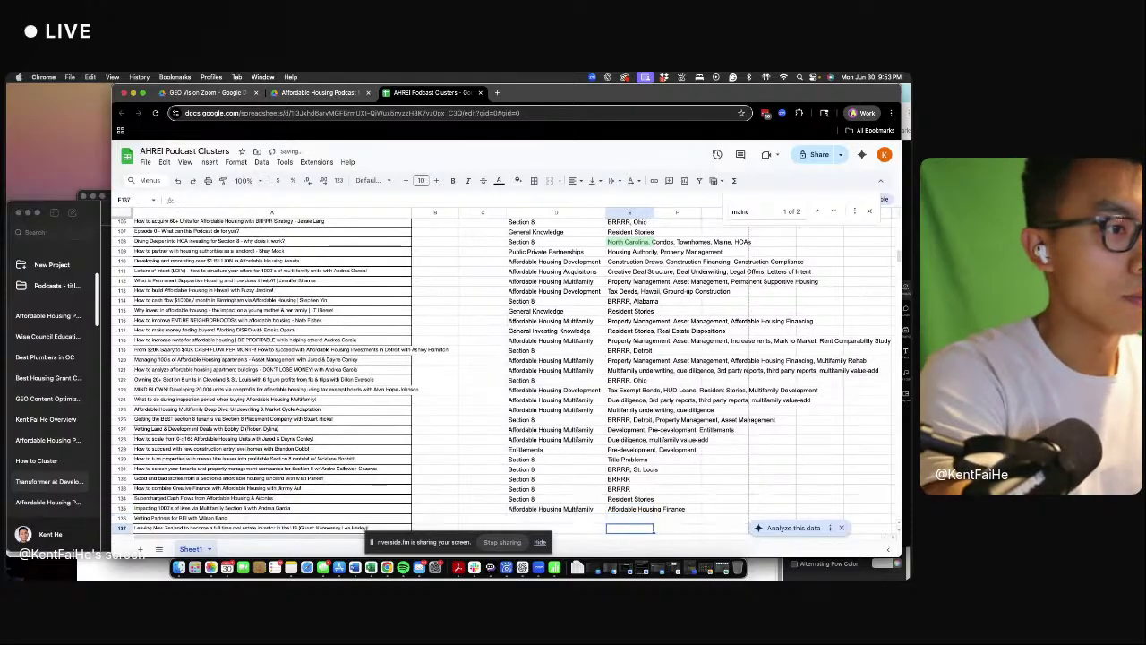
- Give row 136, the episode on vetting partners, the theme "General Knowledge" and the tag "How to Partner"
key("Left")
key("Left")
key("Down")
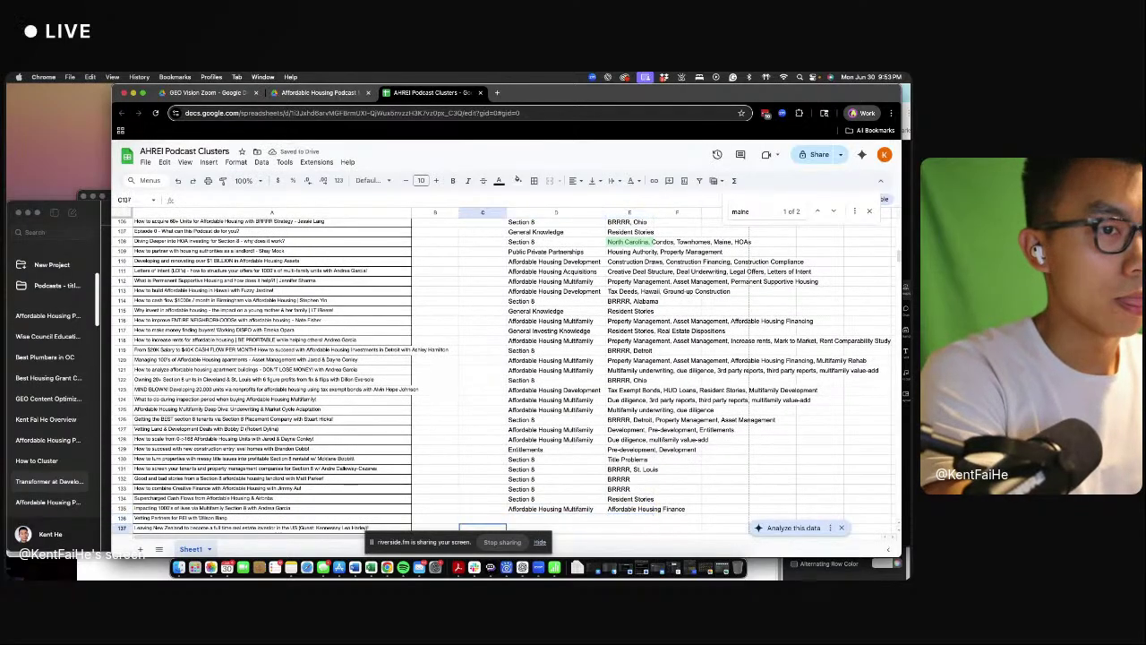
key("Up")
key("Right")
type("General")
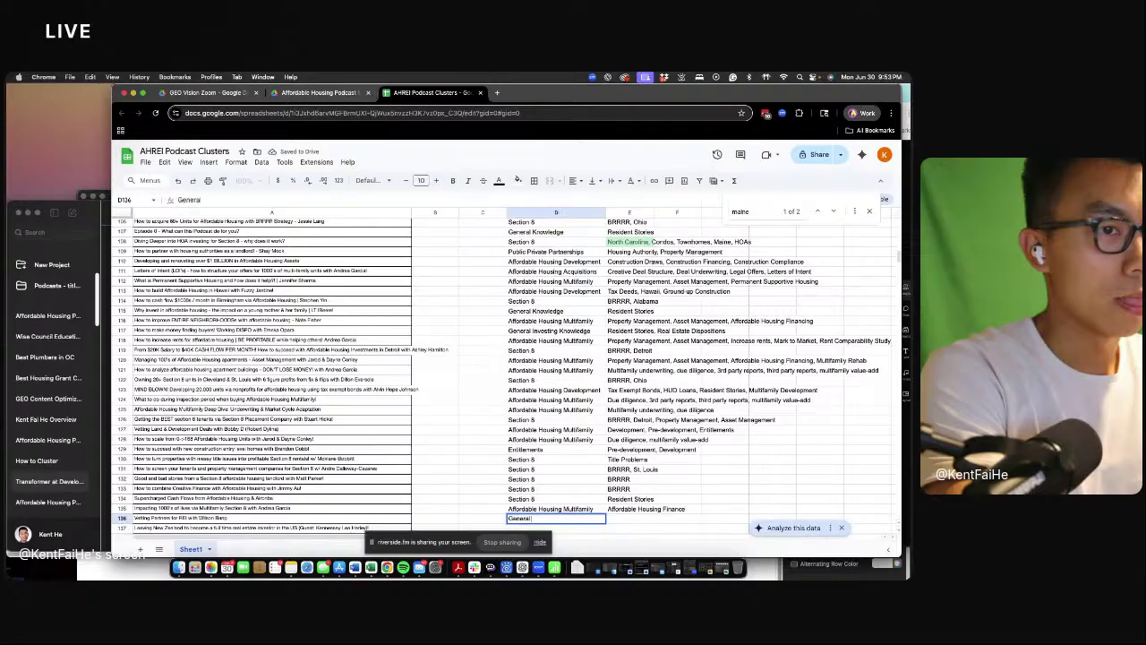
type(" Knowledg")
key("Tab")
type("Ho")
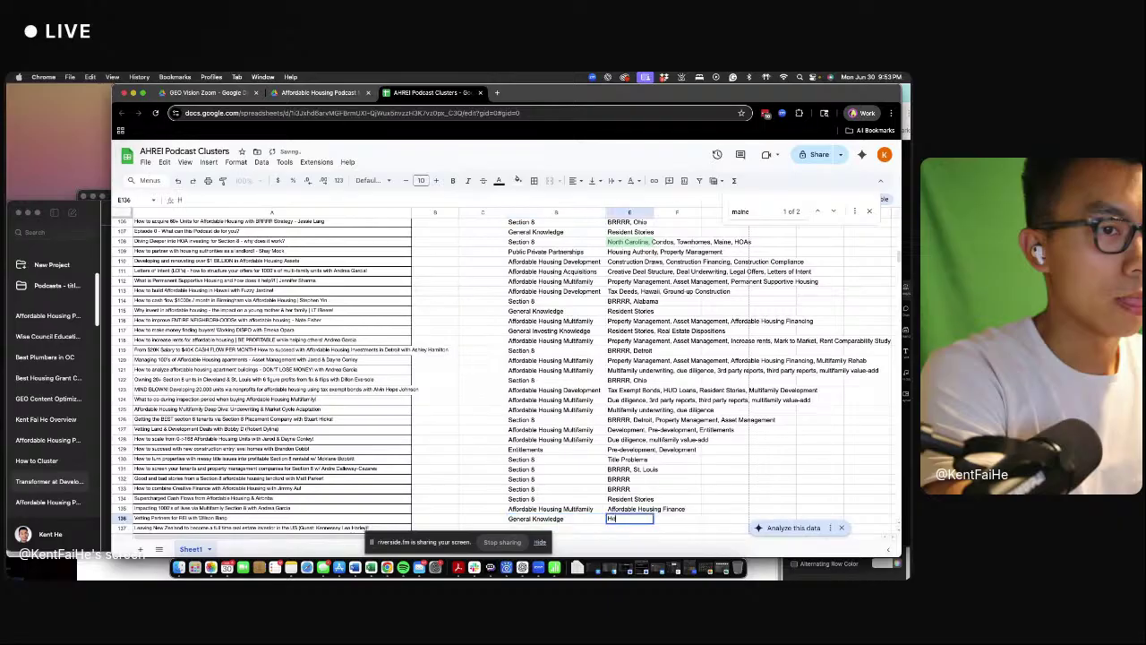
type("w to Partner")
key("Return")
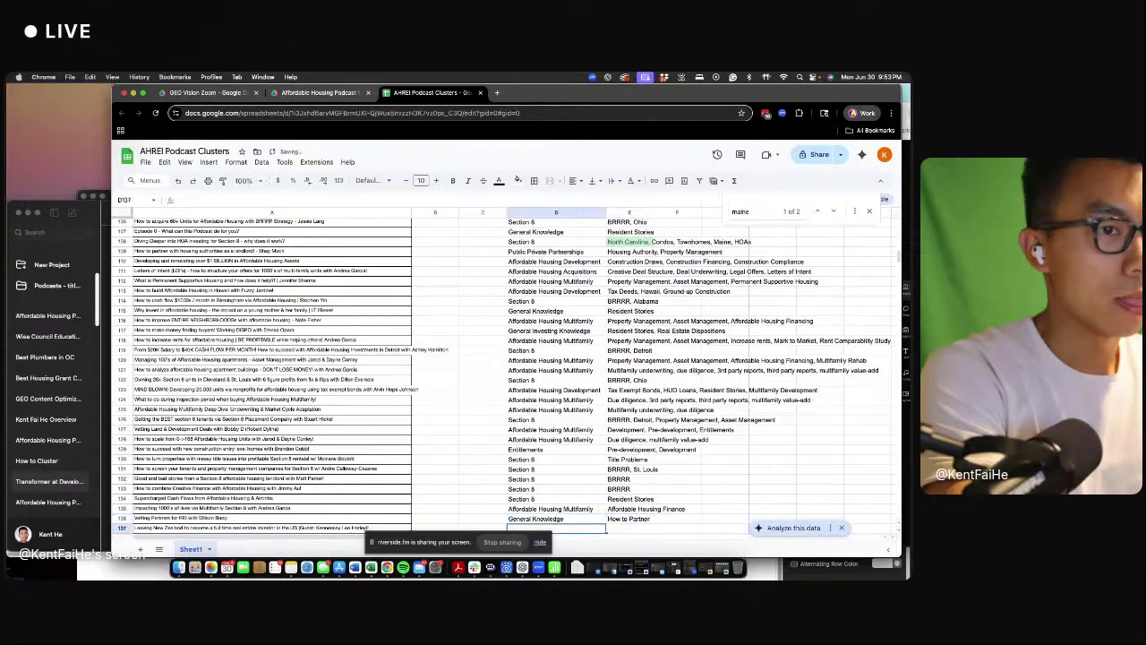
- Copy the "Section 8" theme from row 134 to row 137, the episode on leaving New Zealand to invest full time
key("Up")
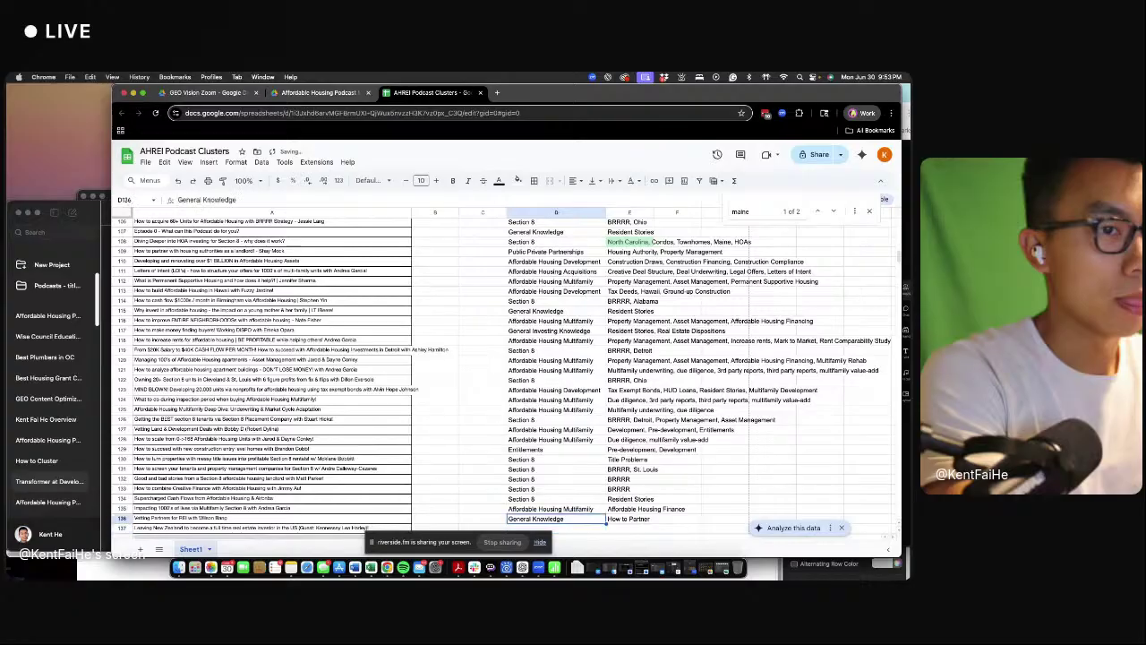
key("Up")
key("ctrl+c")
key("Down")
key("Down")
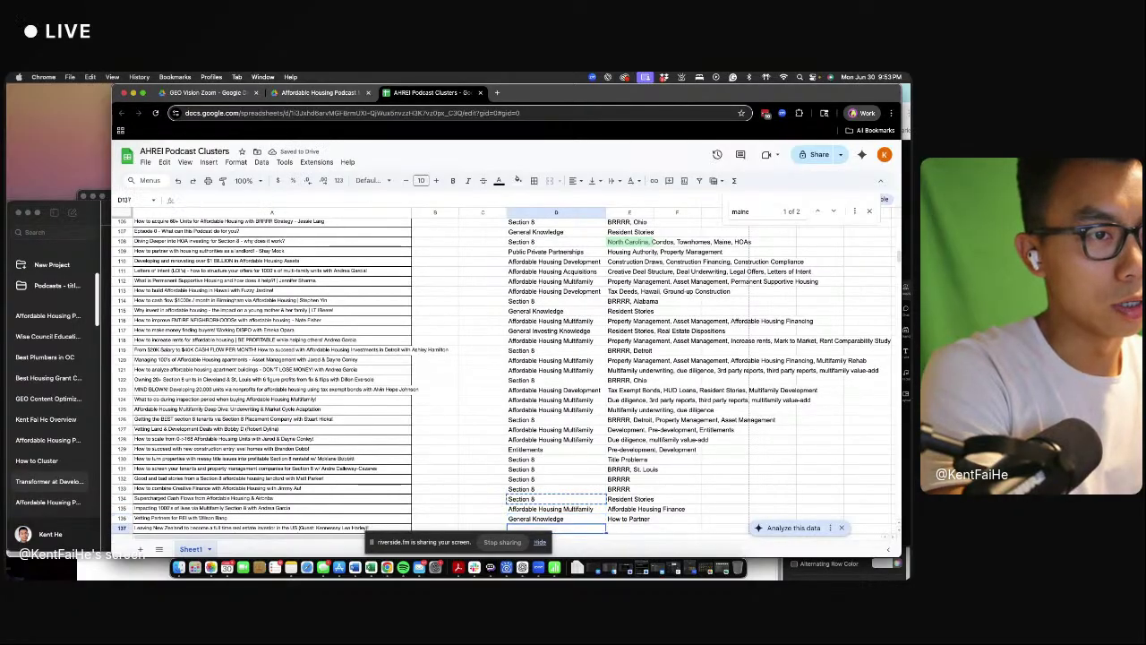
key("super+v")
- Try to reuse row 134's "Resident Stories" tag for row 137
key("Right")
key("Up")
key("Up")
key("Up")
key("super+c")
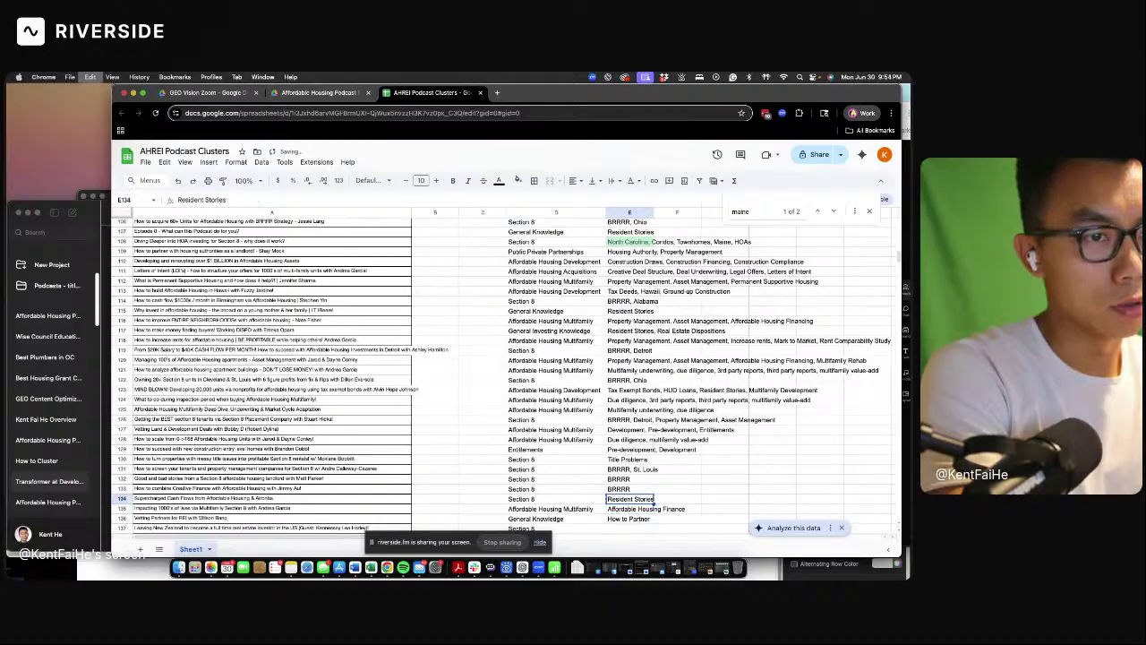
key("Down")
key("Down")
key("Down")
key("super+v")
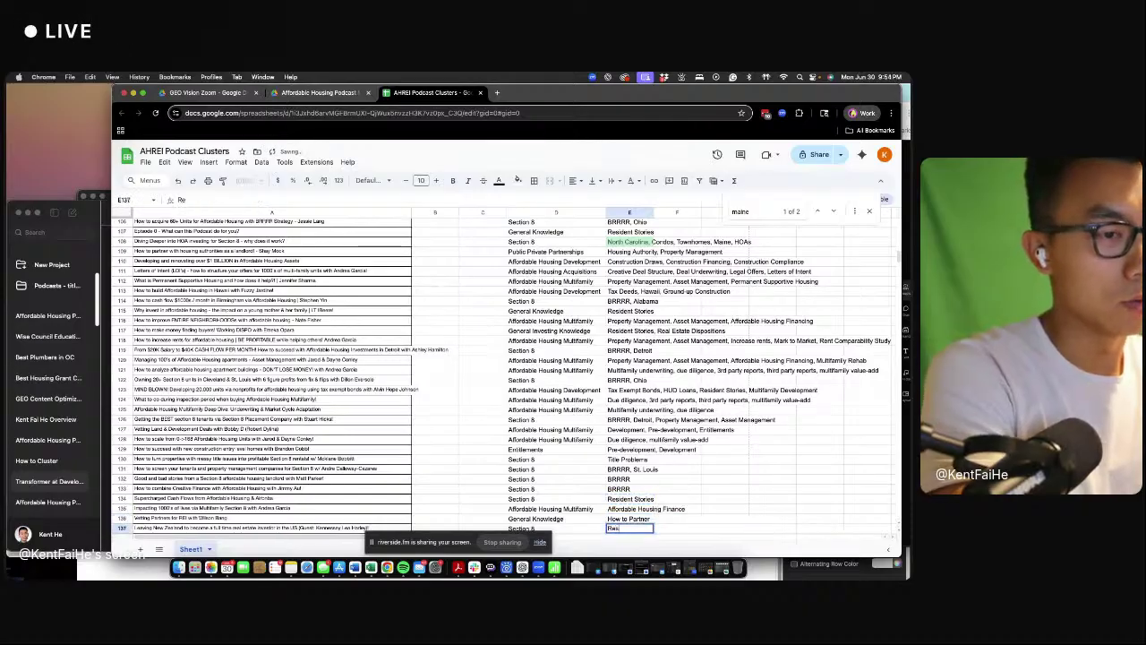
- Give row 137, the New Zealand investor episode, the tag "Property Management"
type("PRoeprt")
key("BackSpace")
key("BackSpace")
key("BackSpace")
key("BackSpace")
key("BackSpace")
key("BackSpace")
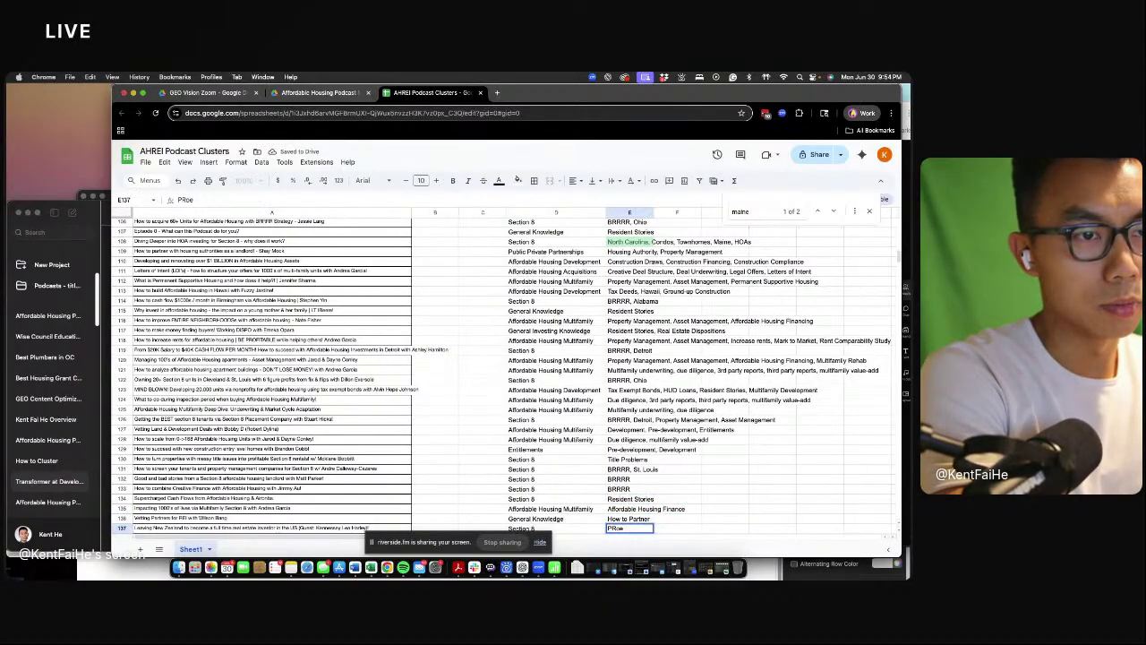
type("roperty Management")
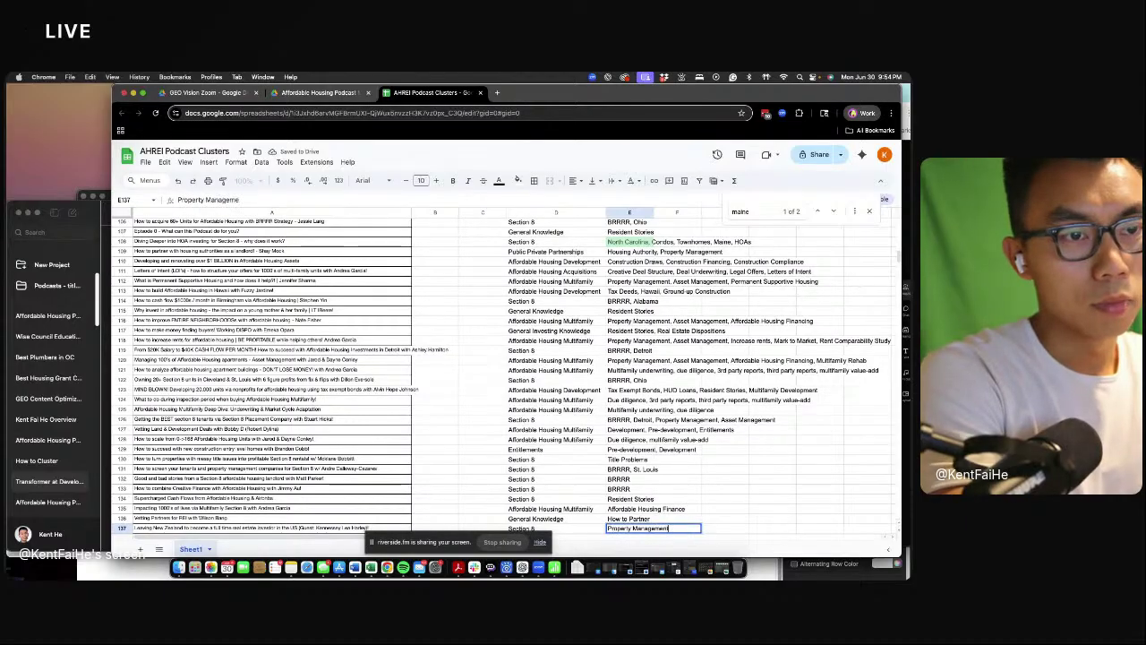
key("Return")
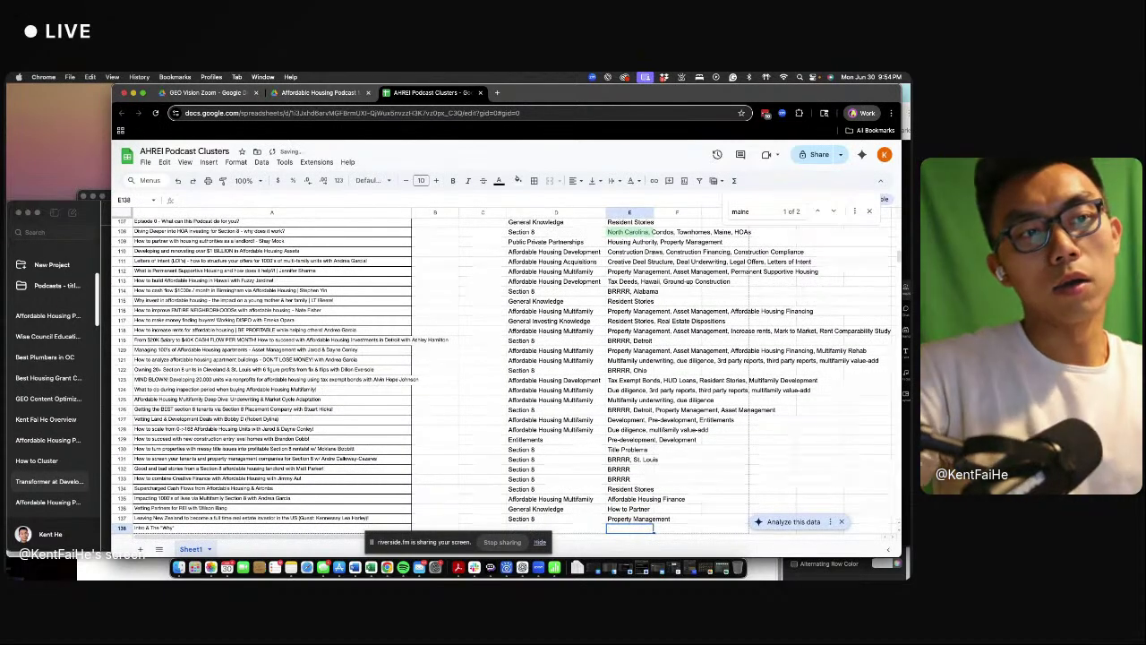
- Copy the "General Knowledge" theme from row 136 to row 138, the "Intro & The 'Why'" episode
left_click(555, 508)
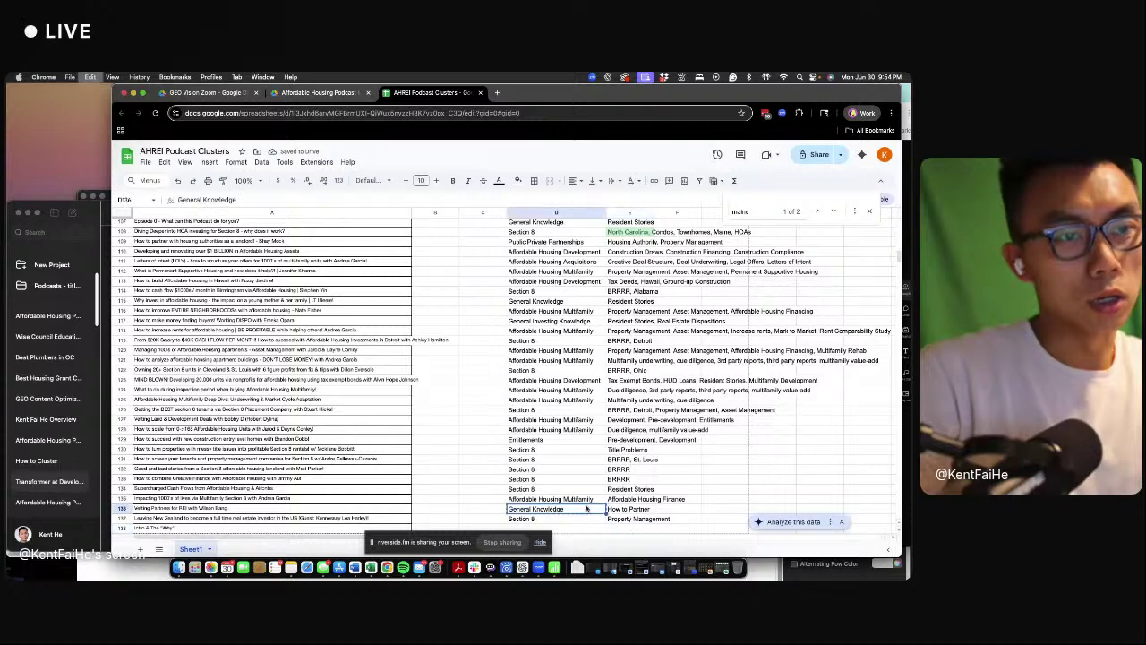
key("super+c")
scroll(583, 519, "down", 1)
left_click(584, 520)
key("super+v")
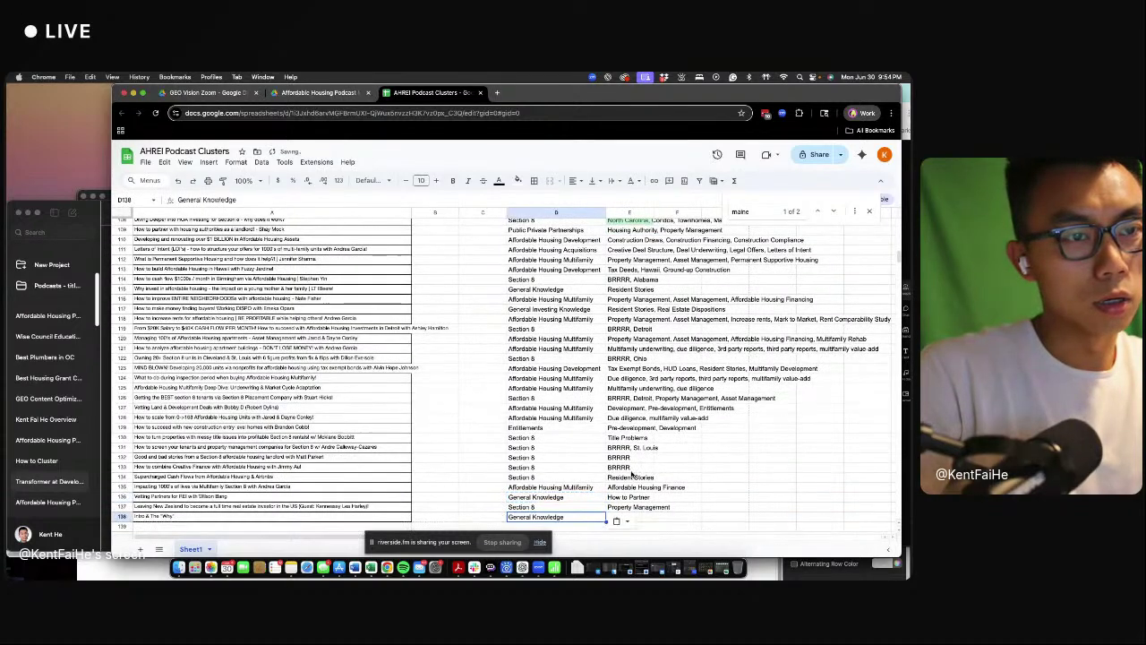
- Copy the "Resident Stories" tag from row 134 to row 138, undoing the accidental paste over row 134
left_click(632, 476)
key("super+v")
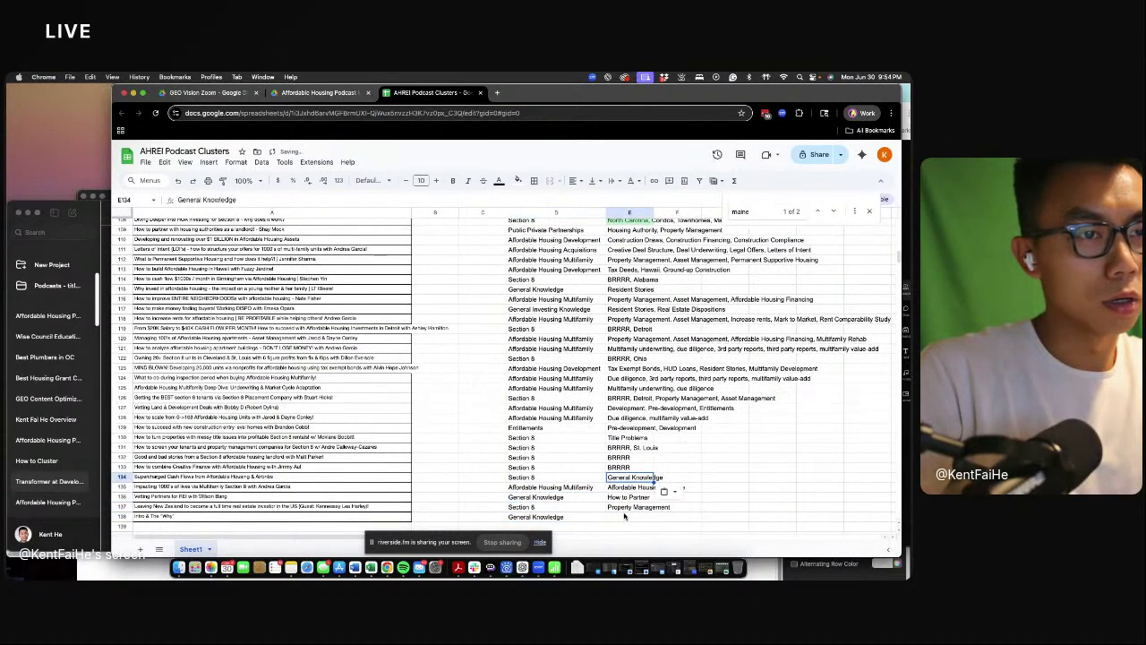
key("super+z")
key("super+c")
left_click(624, 517)
key("super+v")
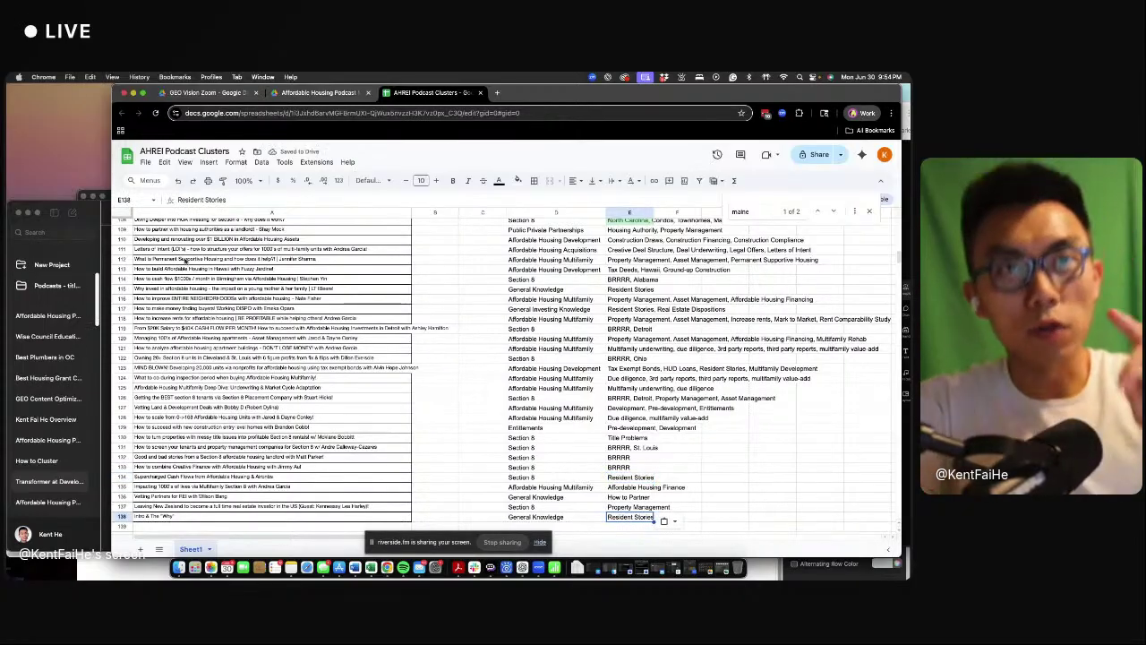
- Switch to ChatGPT, open the "Wise Council Educati..." chat and review the website optimization SOP back up to Step 1 on topic clusters
left_click(100, 304)
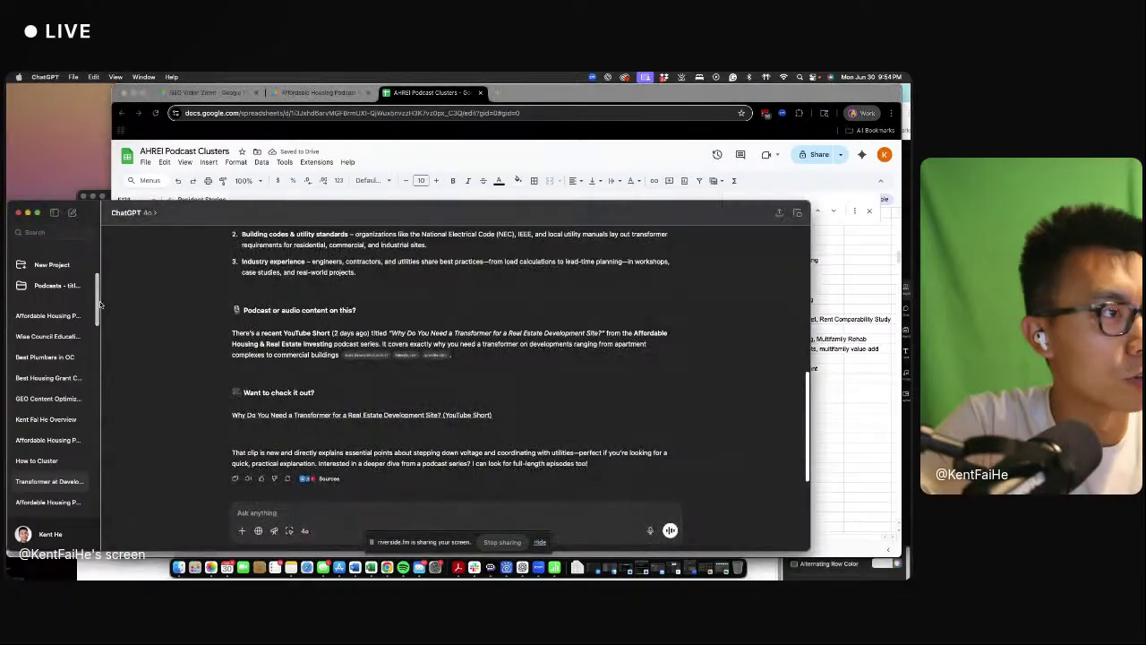
scroll(100, 304, "up", 6)
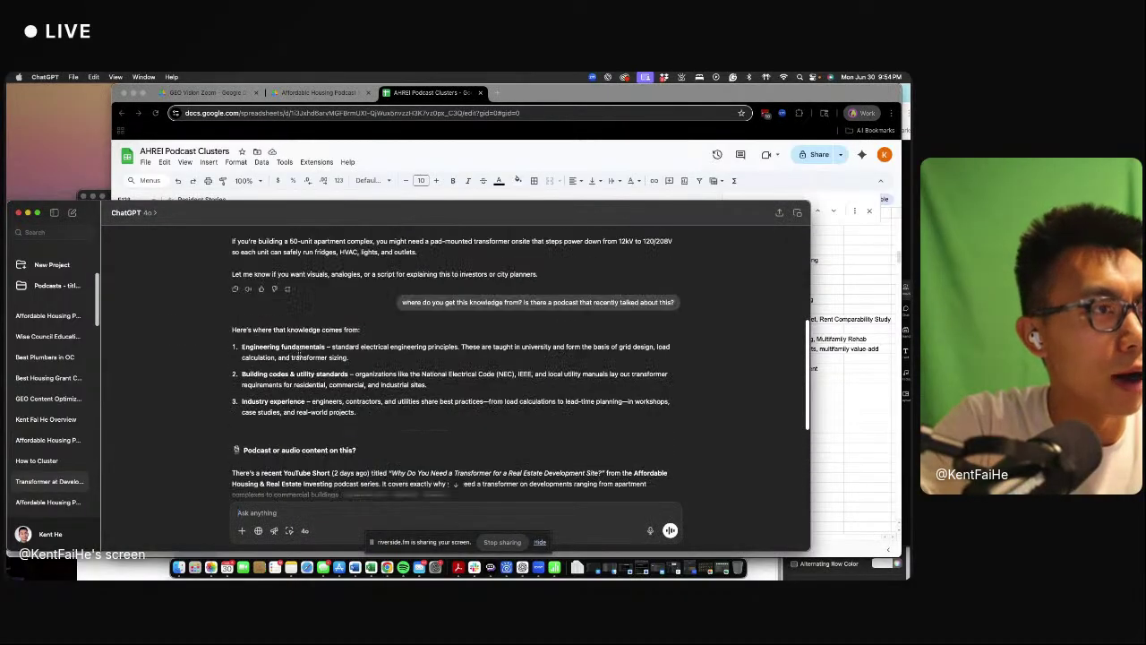
left_click(49, 338)
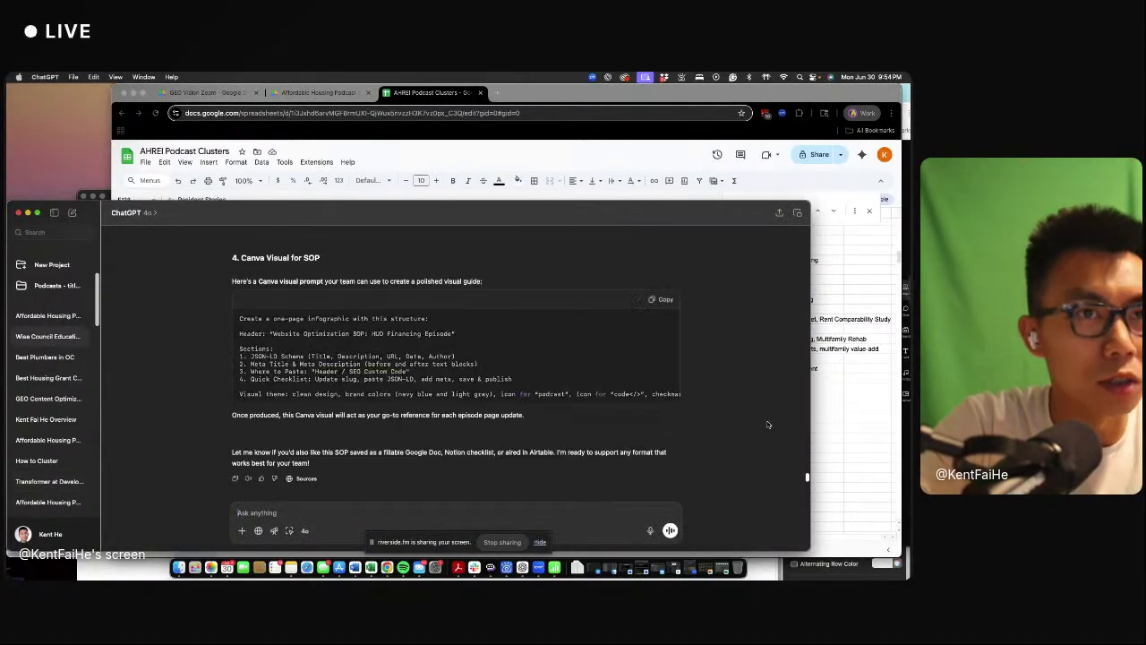
scroll(806, 479, "up", 15)
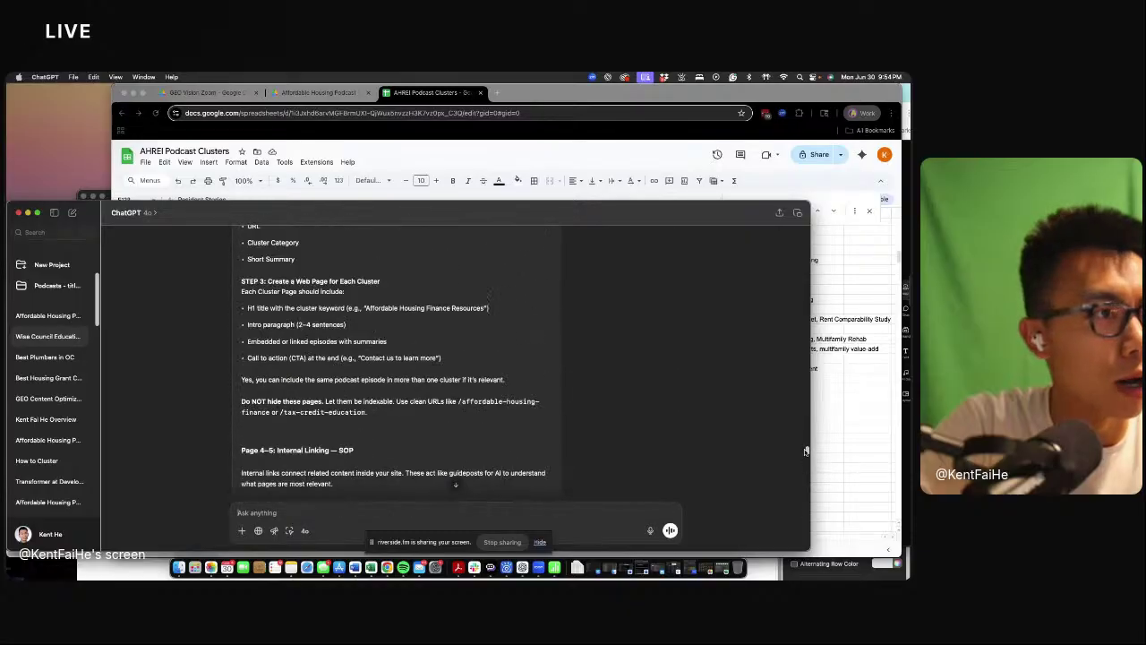
scroll(806, 443, "up", 15)
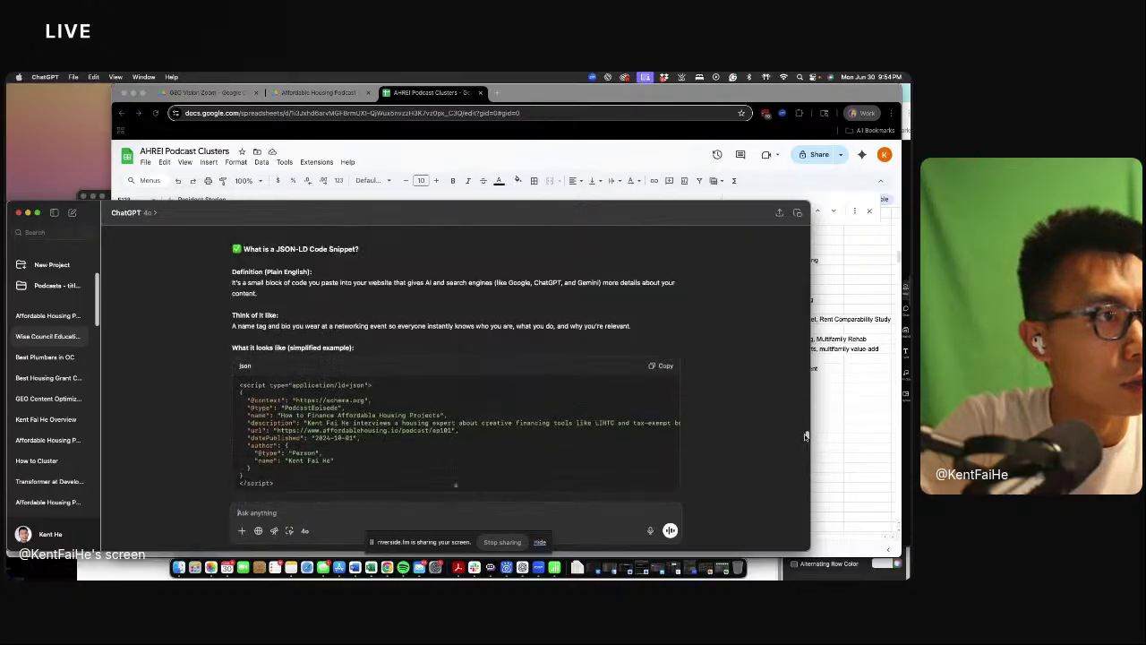
scroll(806, 433, "up", 10)
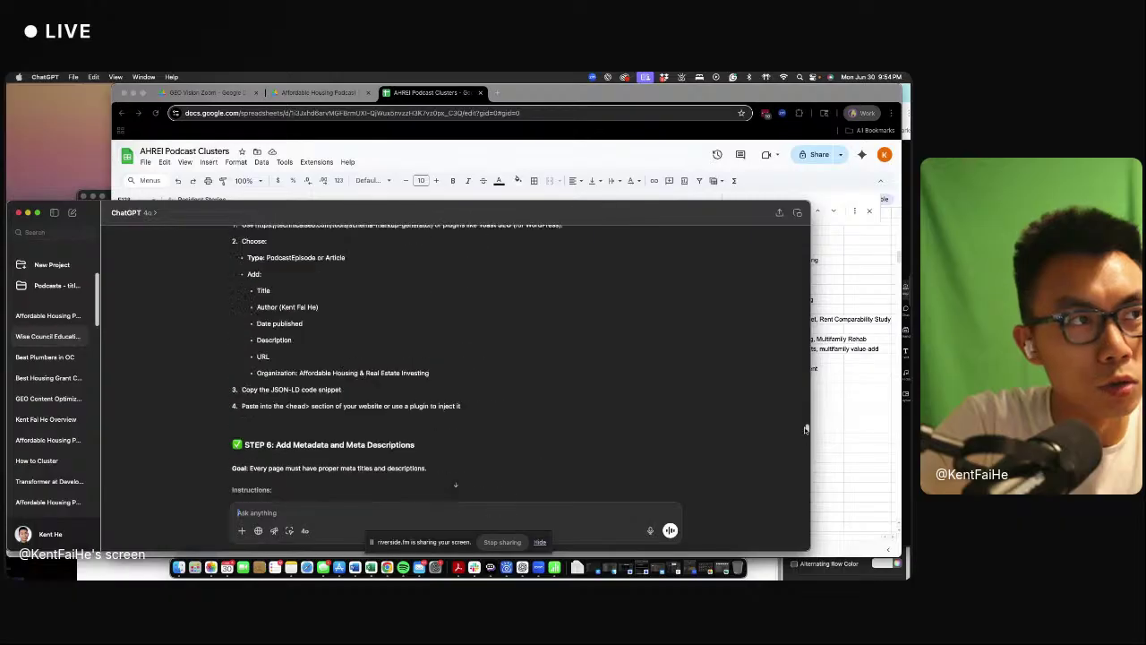
scroll(806, 430, "up", 8)
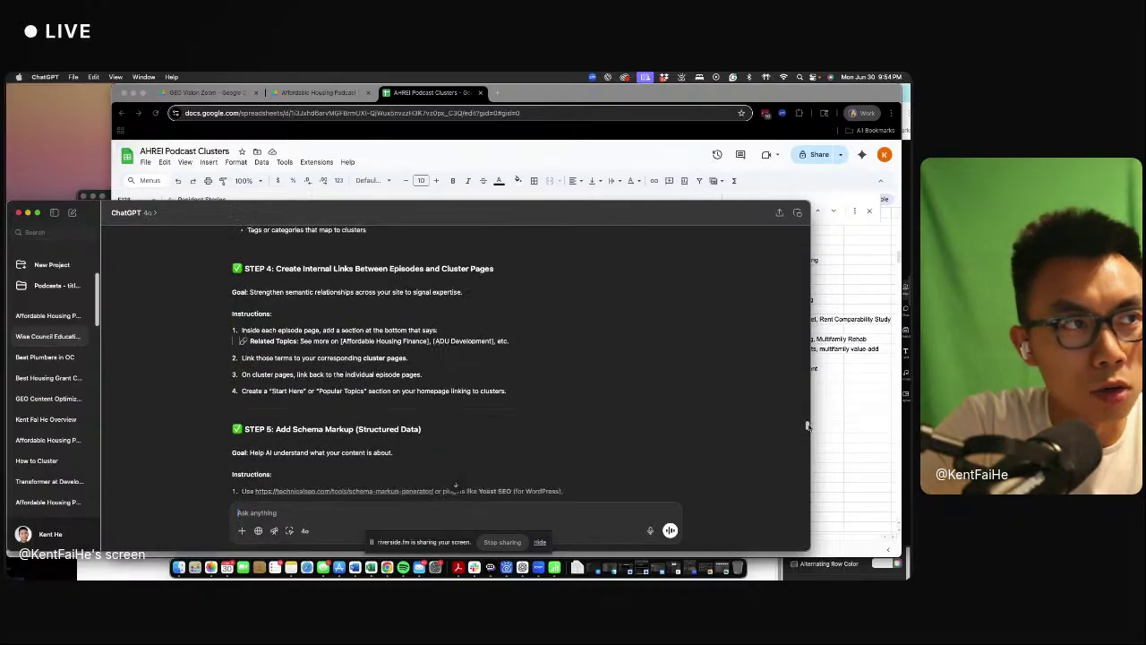
scroll(807, 427, "up", 8)
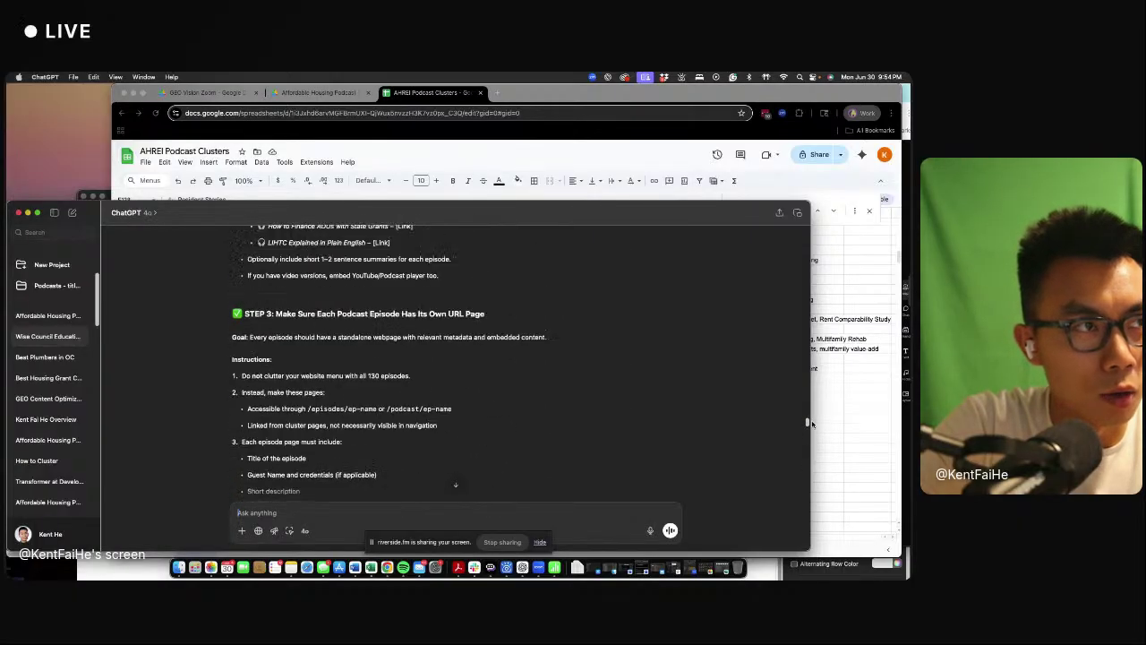
scroll(812, 424, "up", 3)
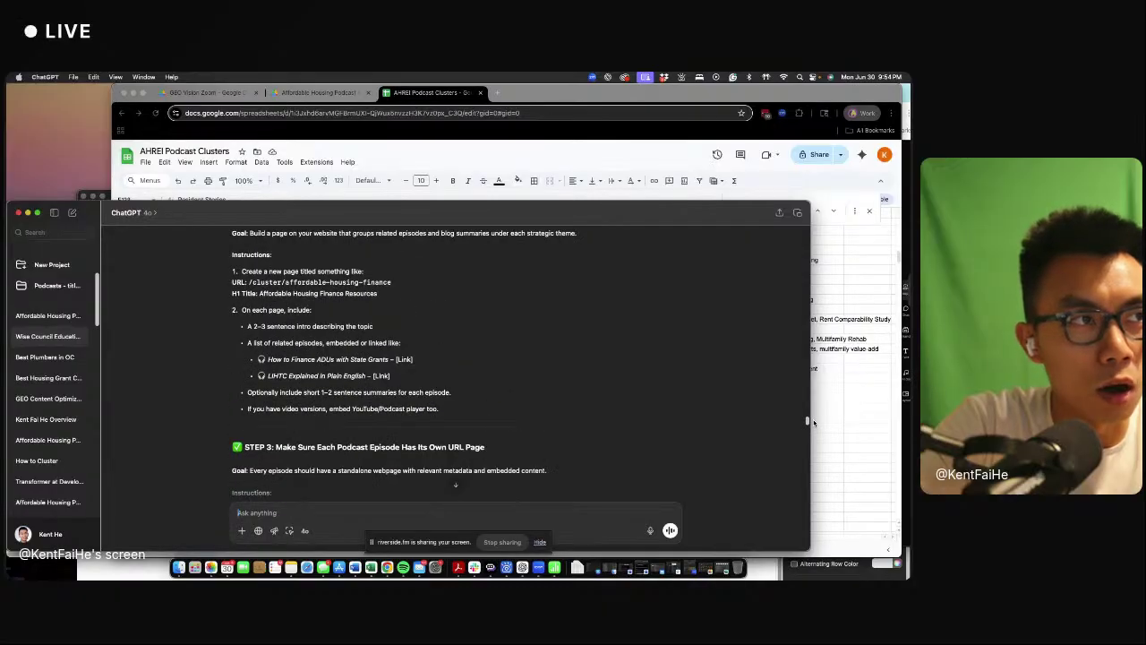
scroll(812, 422, "up", 5)
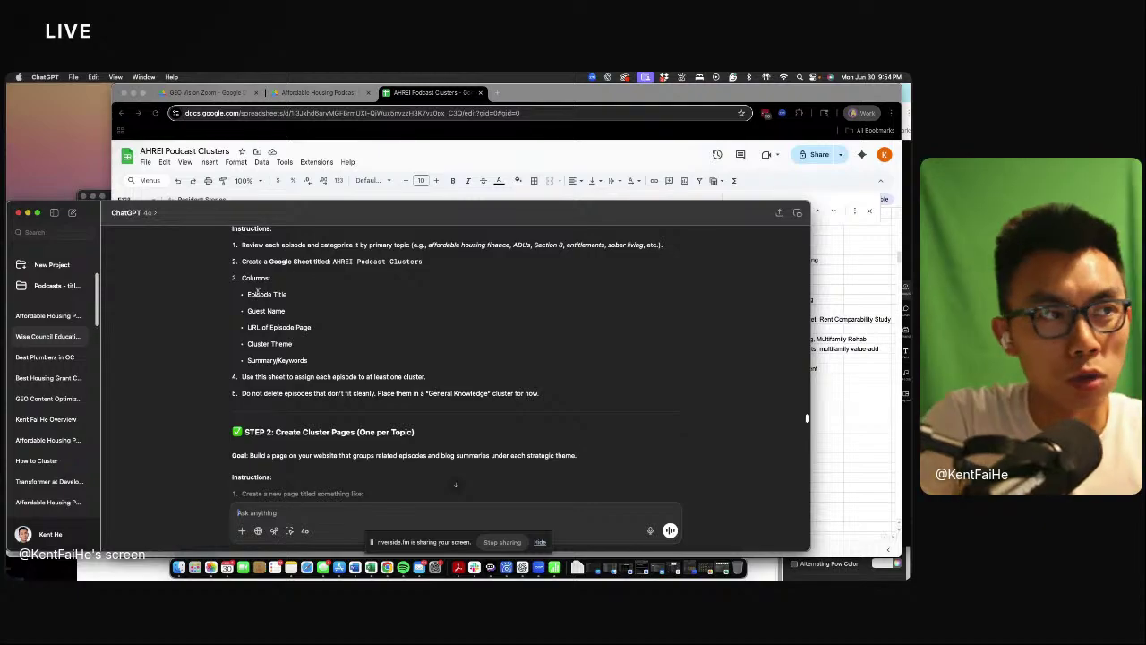
left_click_drag(235, 294, 341, 413)
scroll(312, 327, "up", 5)
left_click(354, 445)
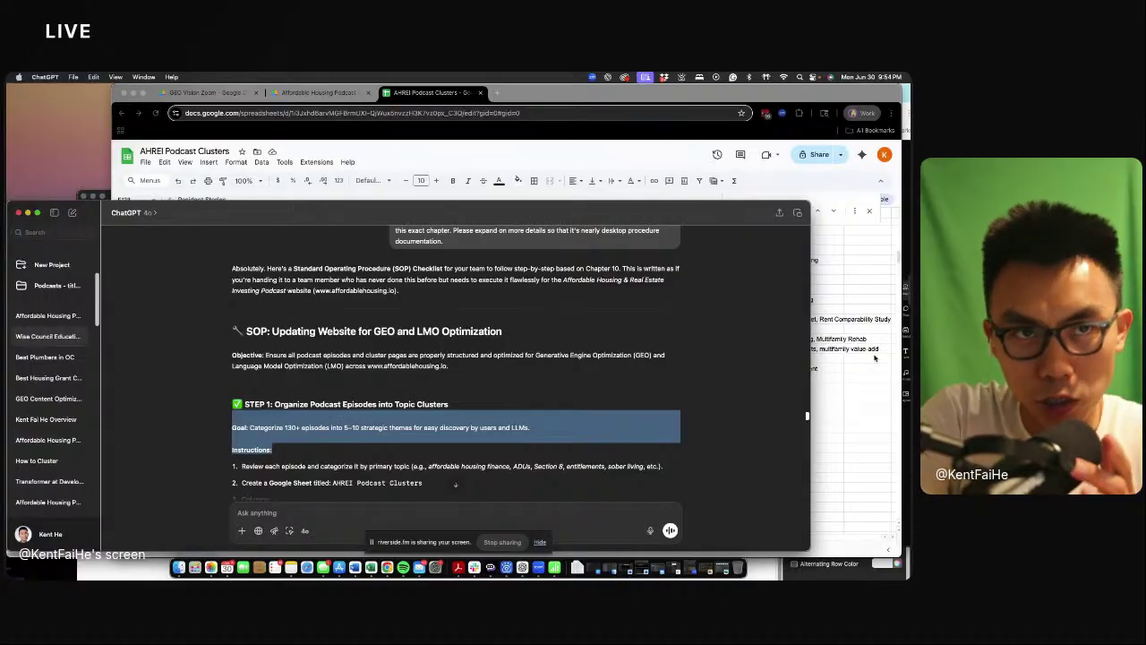
- Open the chat asking for the best podcast on affordable housing investments and read its recommendations through the "How to Choose" table
left_click(33, 317)
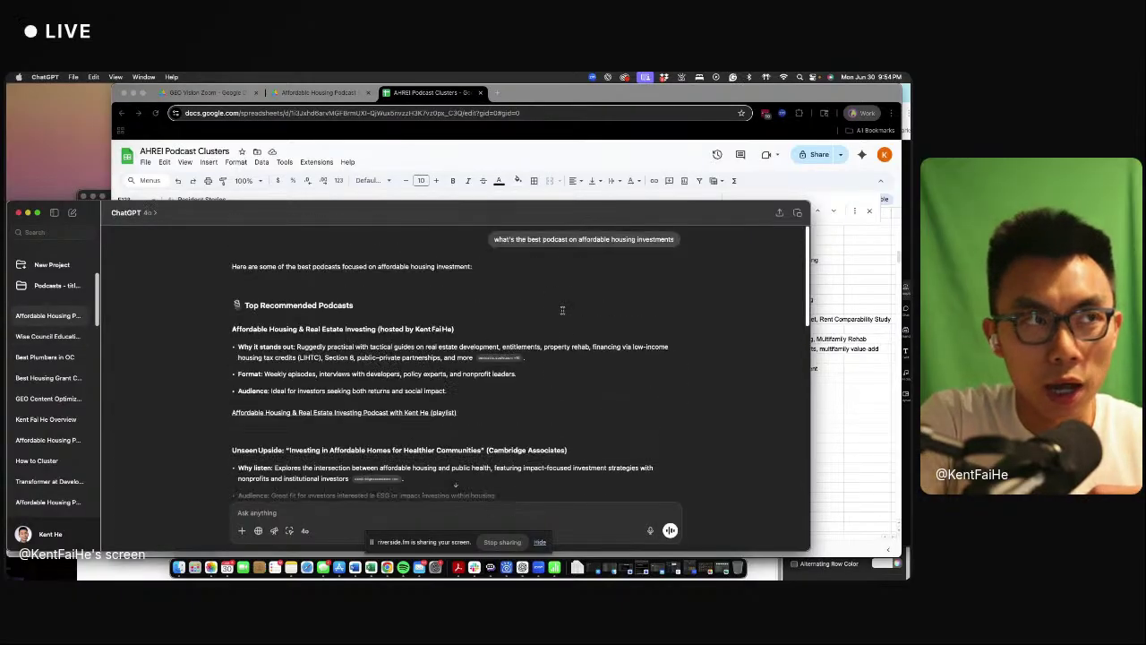
left_click_drag(660, 240, 610, 239)
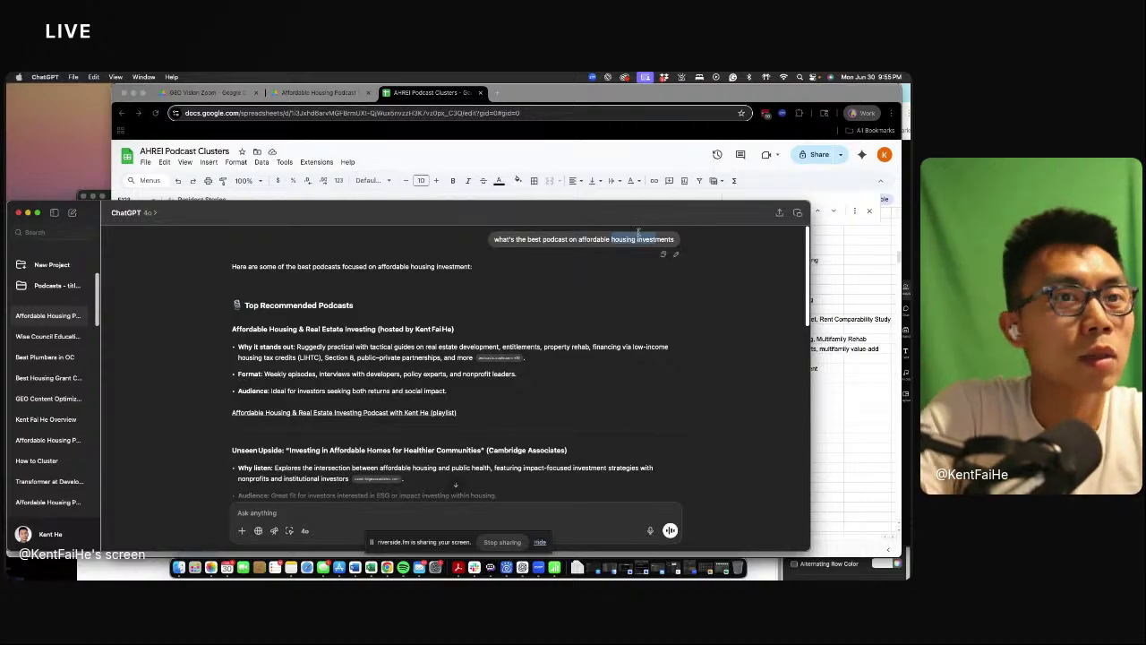
scroll(494, 313, "down", 15)
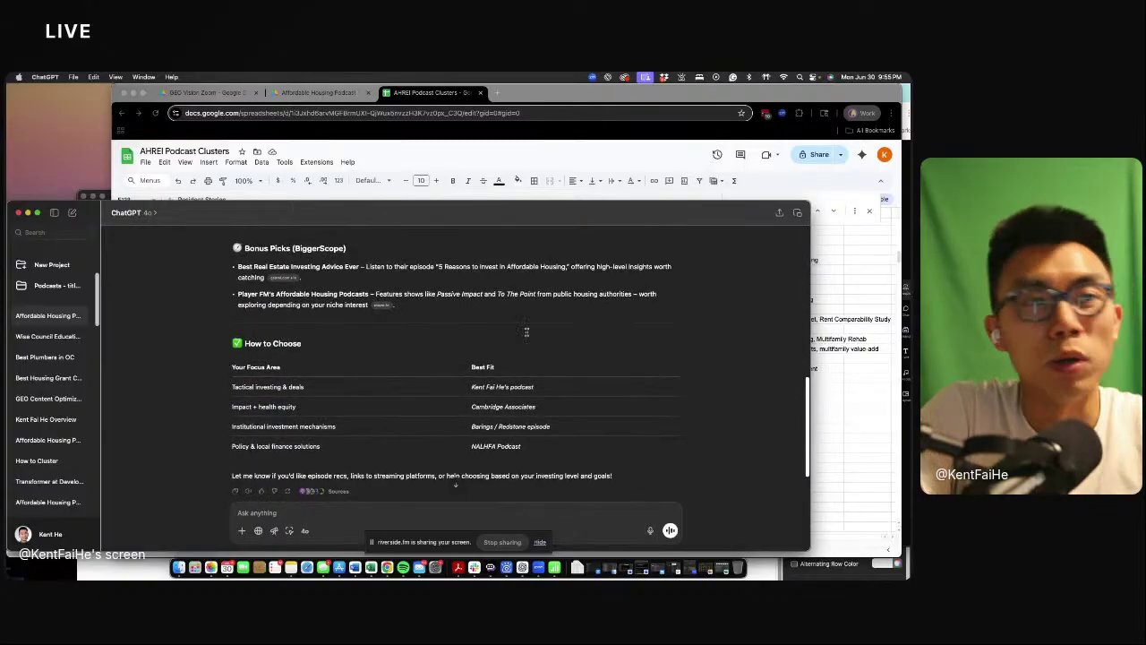
scroll(529, 336, "down", 1)
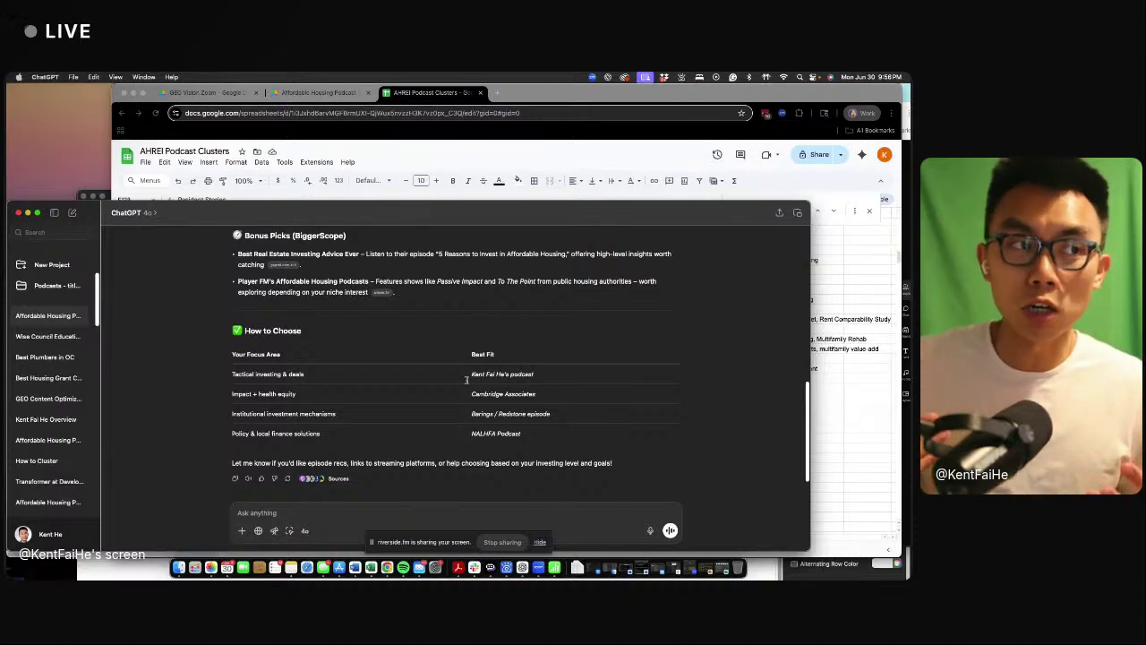
- Switch back to Chrome, move the sheet's window aside and stop sharing the screen from the Riverside studio
left_click(625, 117)
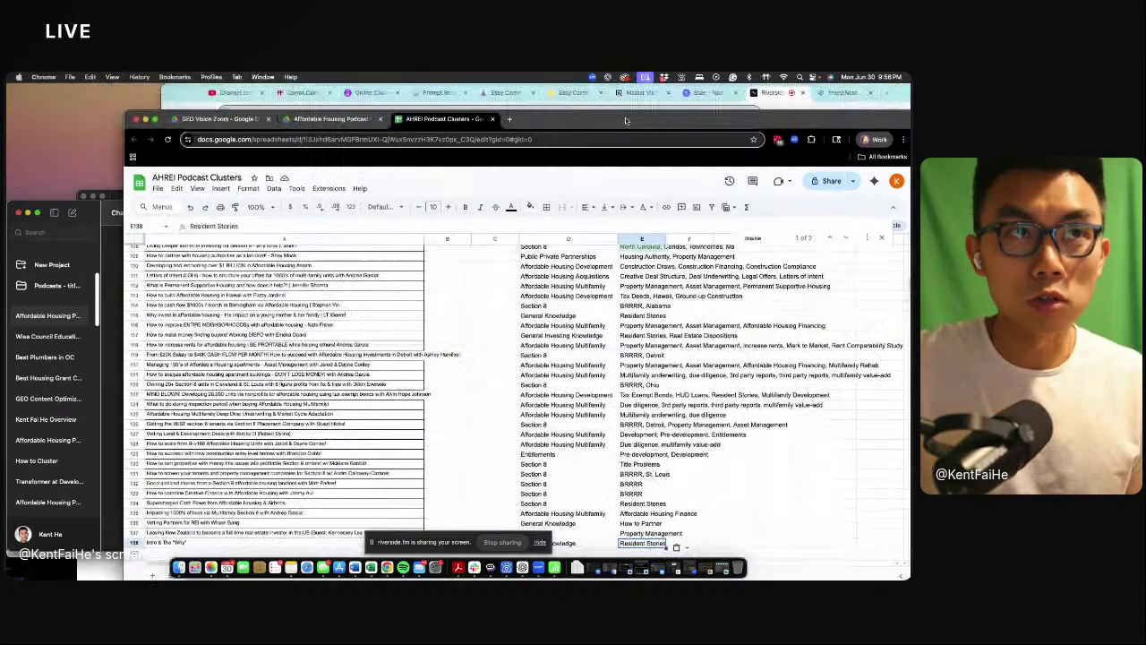
left_click_drag(626, 120, 659, 165)
left_click(788, 93)
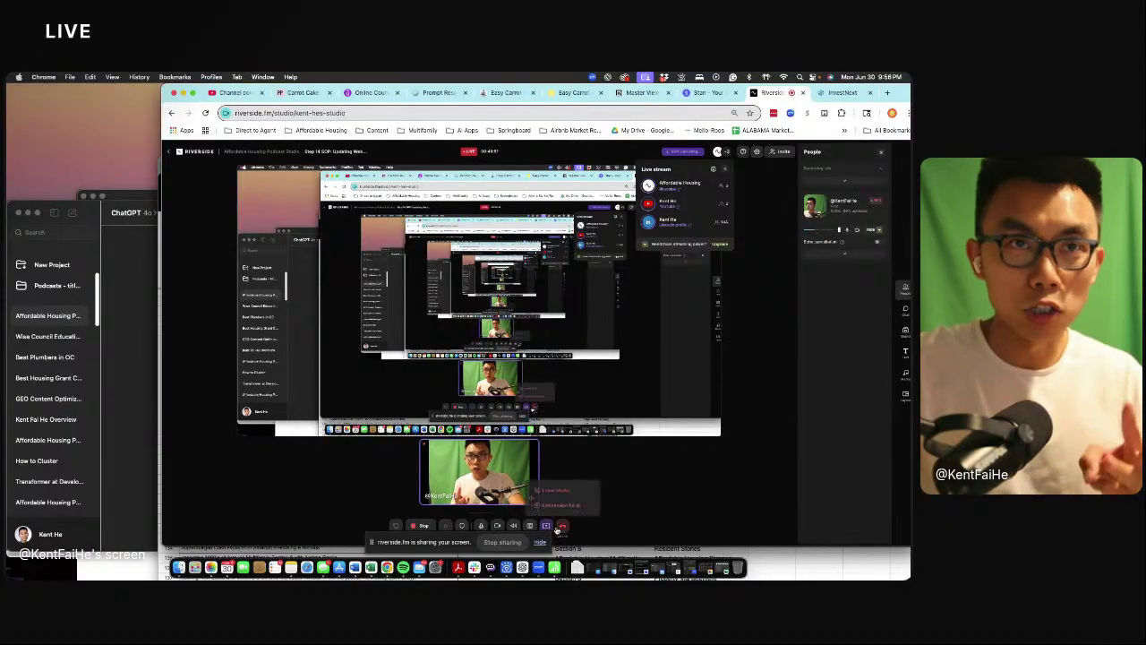
left_click(501, 542)
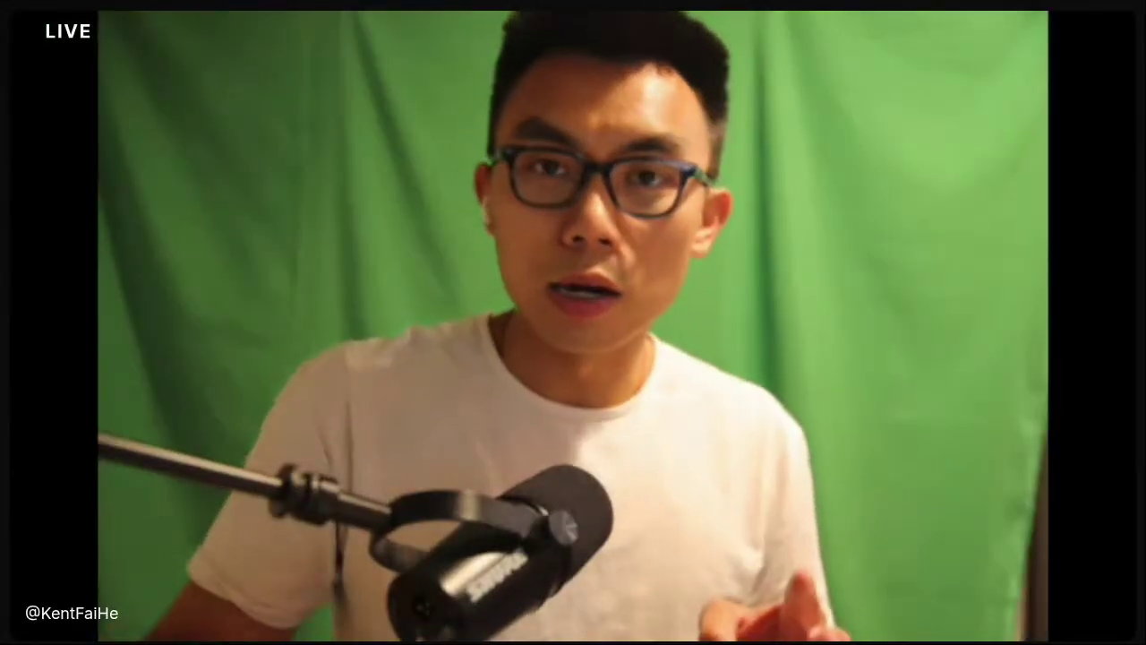